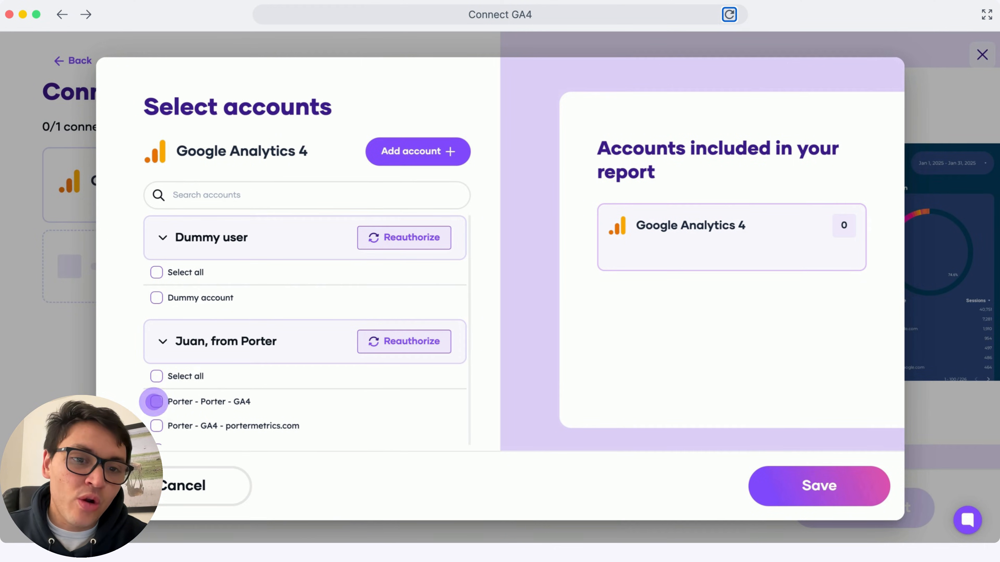
- Include the Porter - Porter - GA4 account as the Google Analytics 4 source and create the report
left_click(156, 401)
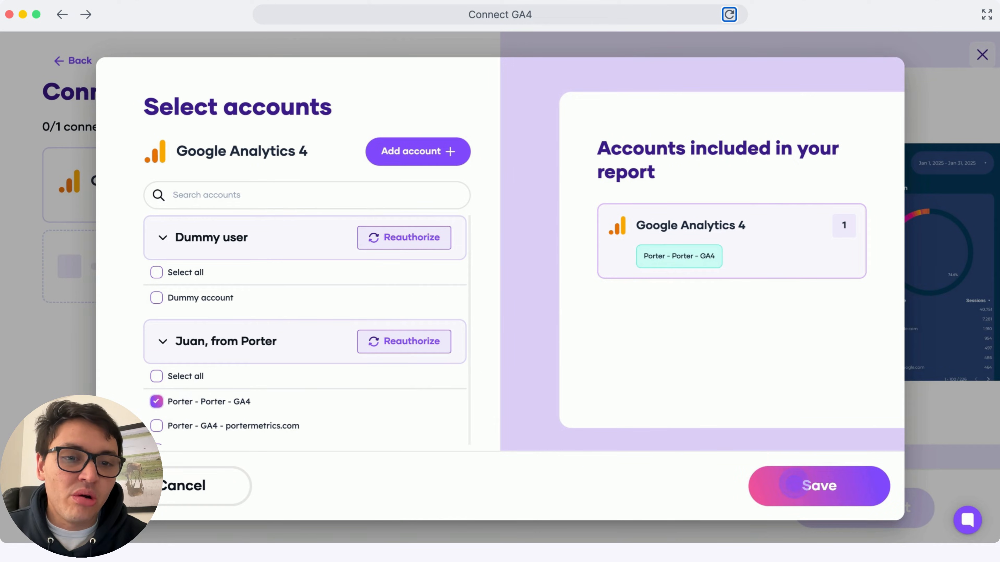
left_click(793, 483)
left_click(881, 508)
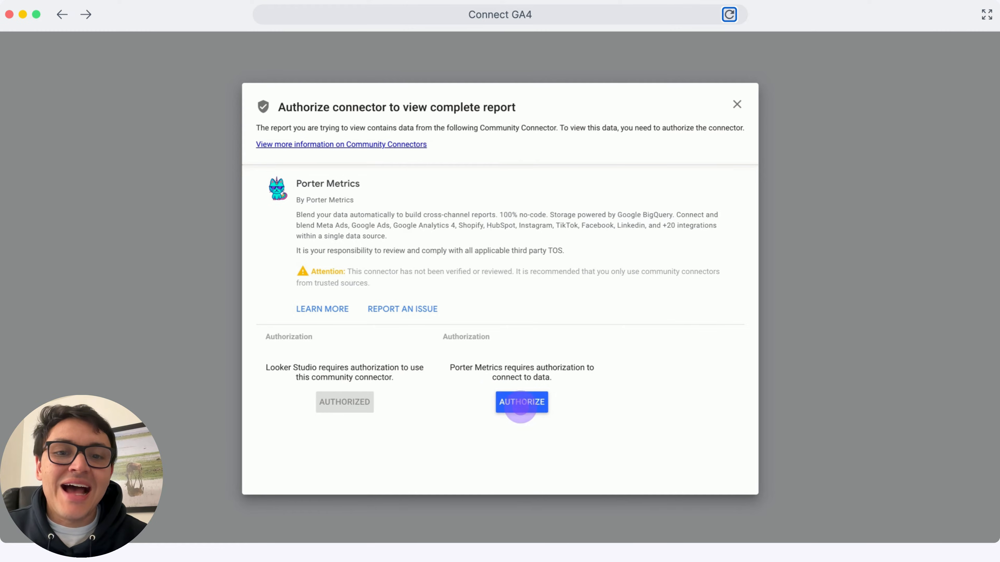
- Authorize the Porter Metrics connector for the GA4 report and save the report, acknowledging its data access
left_click(520, 404)
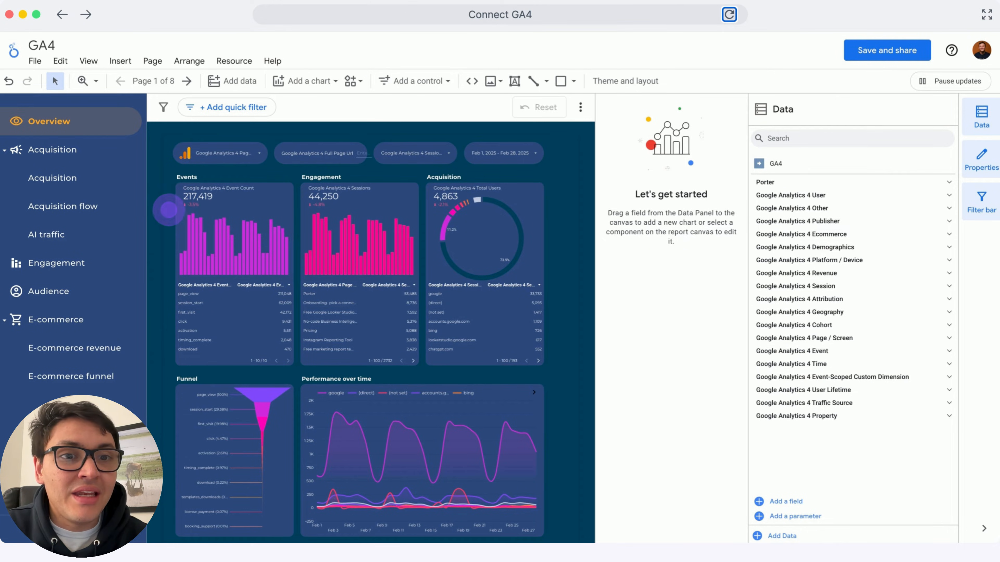
left_click(896, 48)
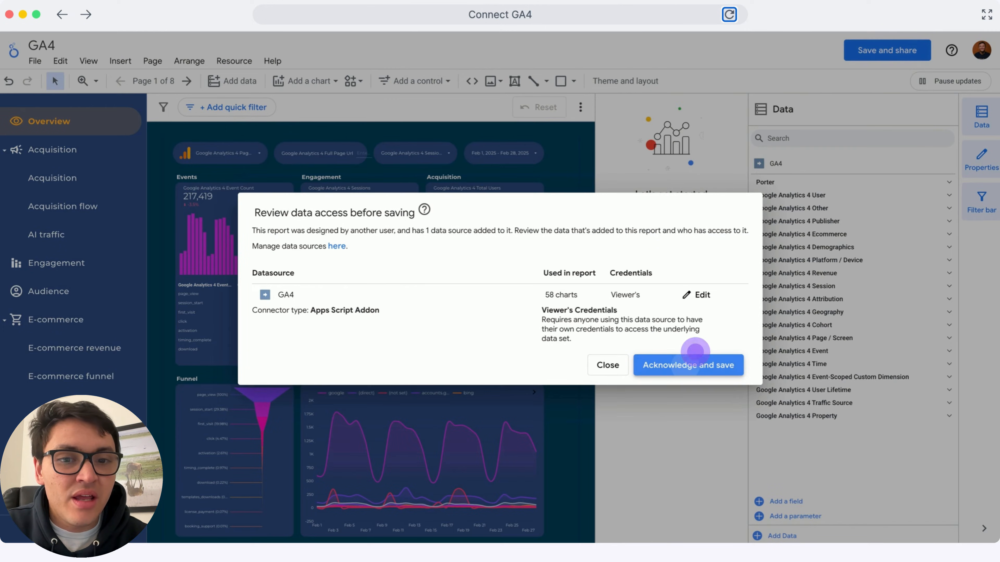
left_click(685, 366)
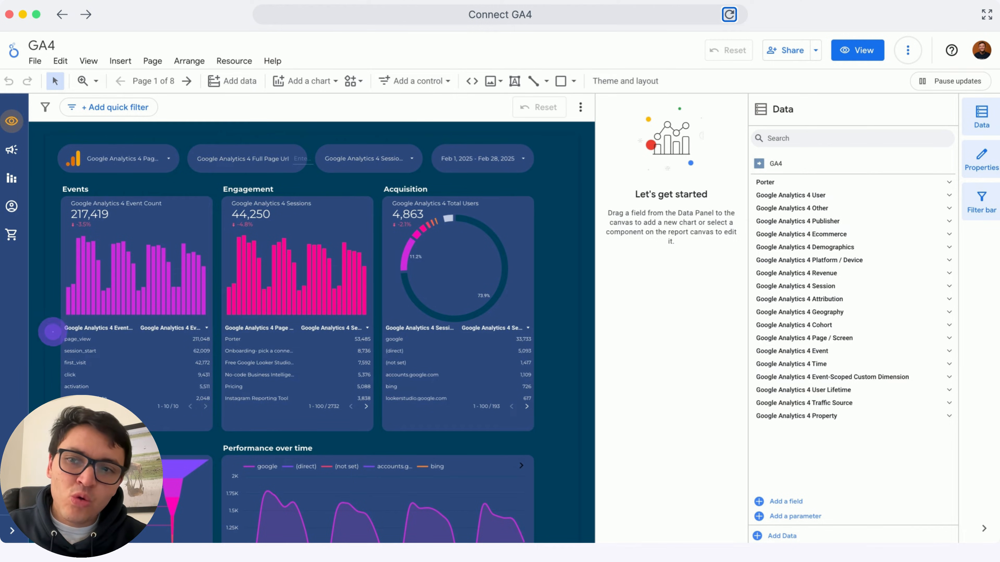
- Look through the report's Acquisition, Acquisition flow, AI traffic and Engagement pages
left_click(9, 157)
left_click(46, 180)
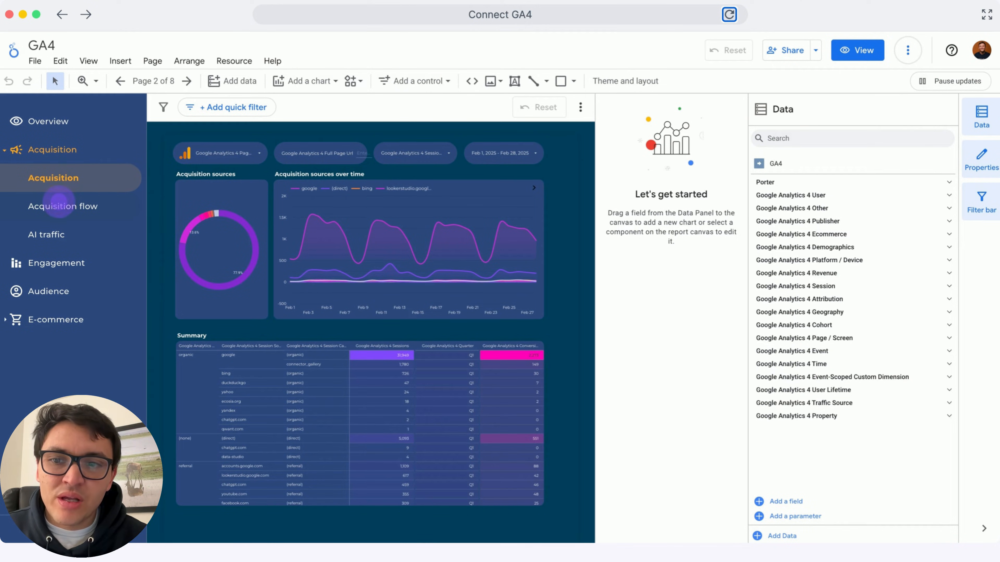
left_click(60, 203)
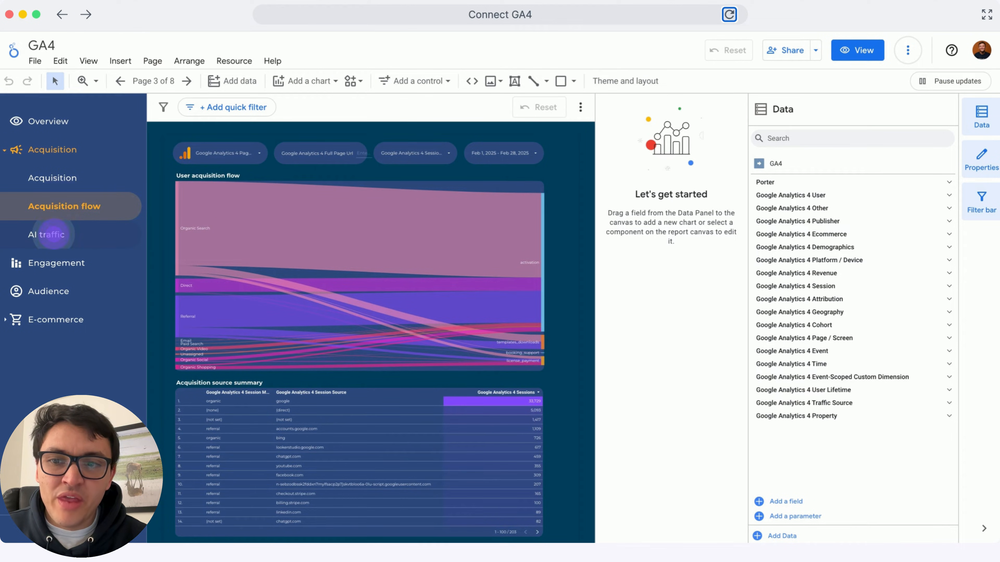
left_click(53, 234)
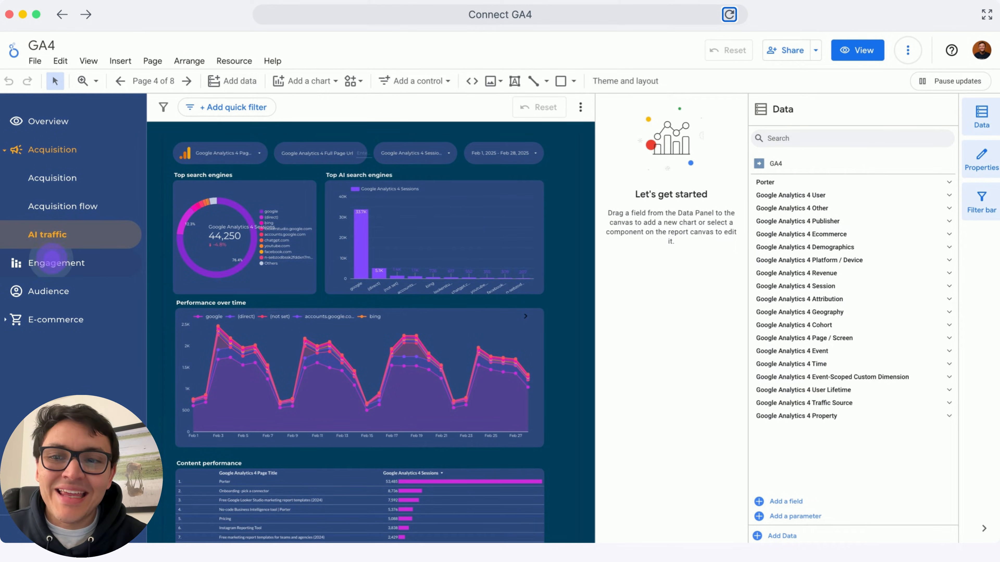
left_click(51, 260)
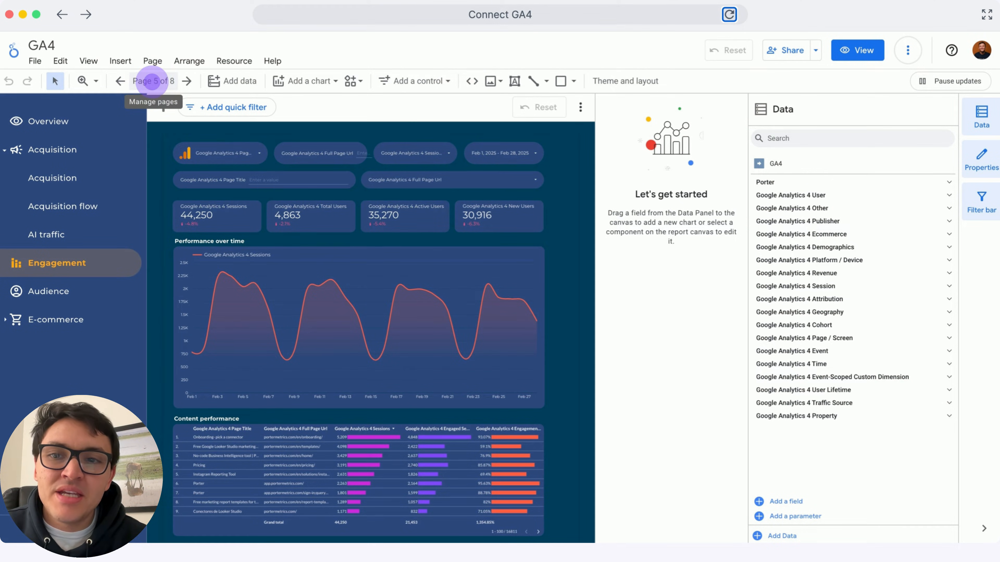
- Add a new page to the report after the Engagement page and open it
left_click(152, 82)
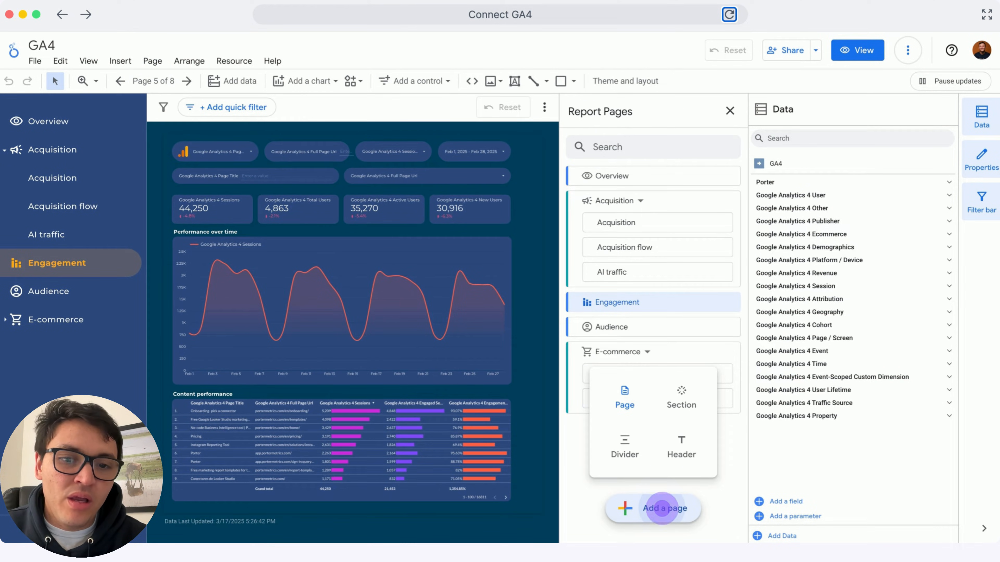
left_click(662, 508)
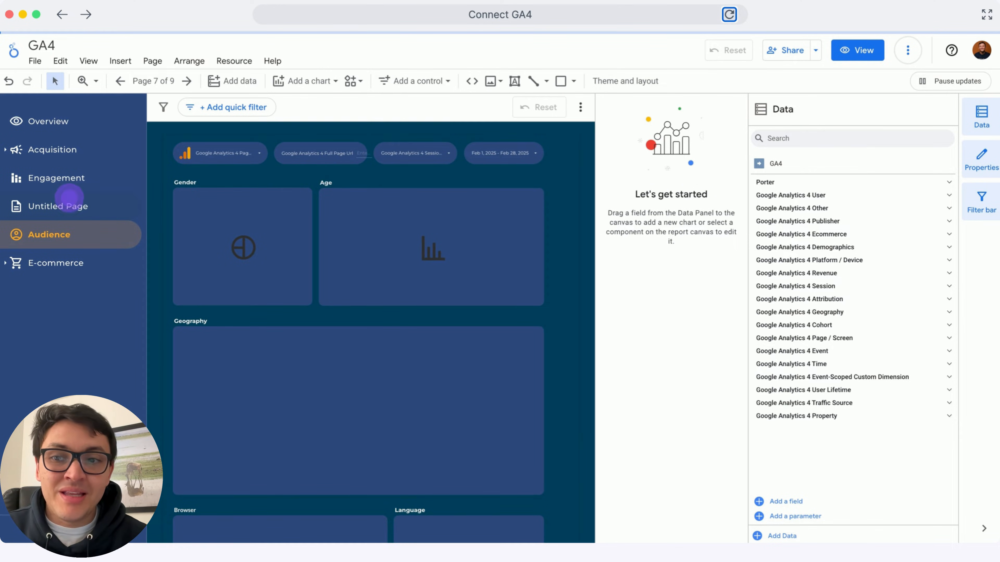
left_click(70, 198)
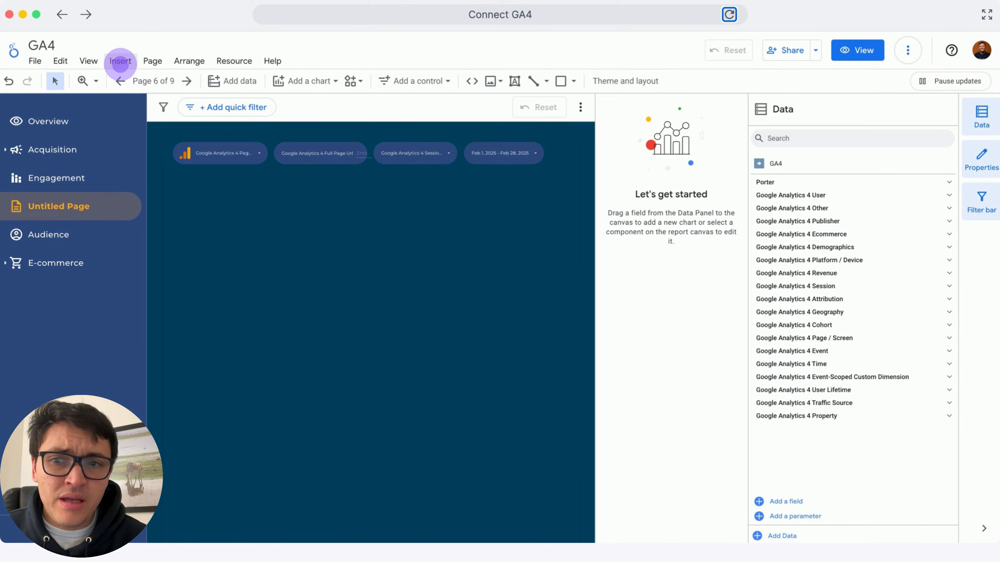
- Add a scorecard to the upper part of the untitled page, with Google Analytics 4 Sessions as its metric
left_click(119, 61)
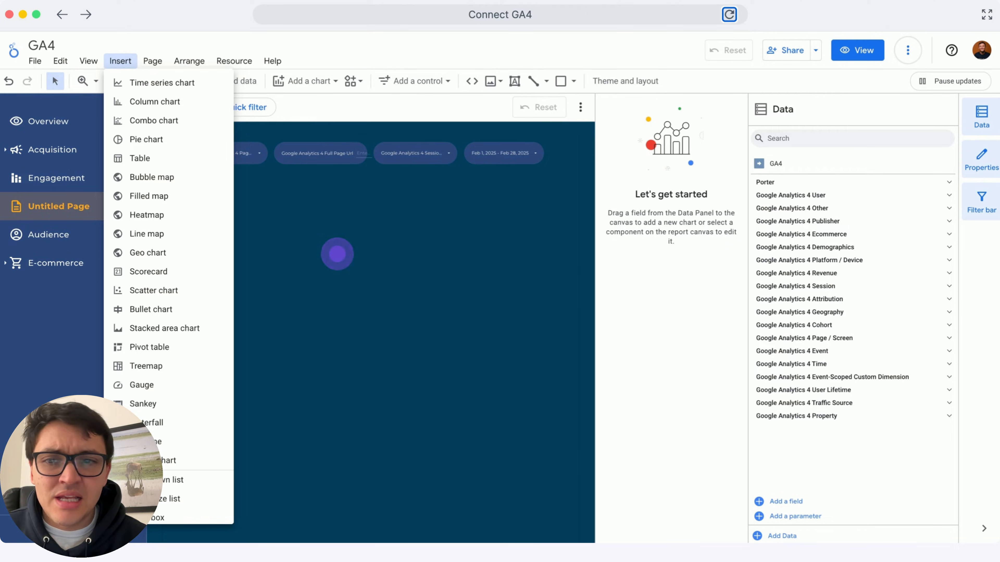
left_click(338, 254)
left_click(301, 81)
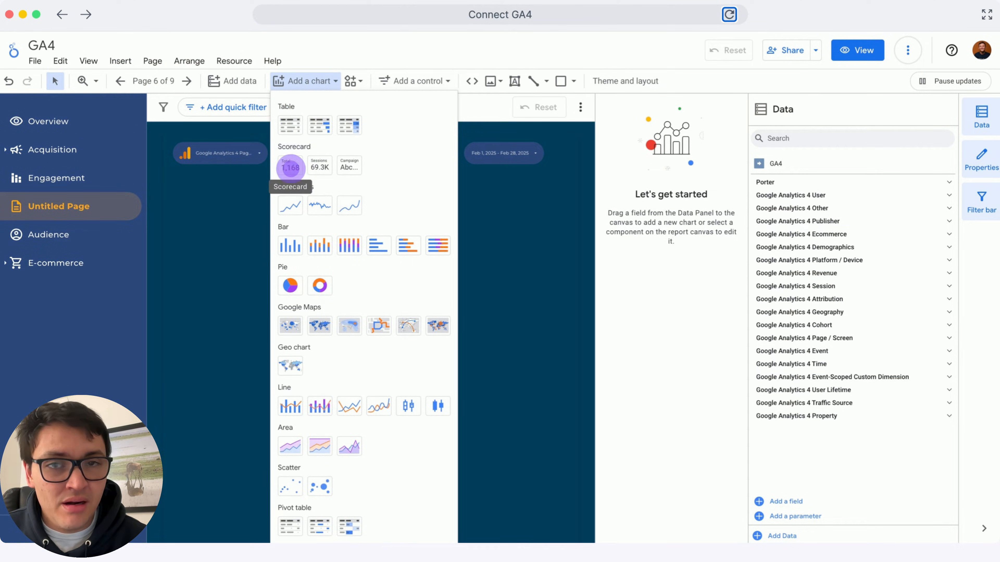
left_click(290, 169)
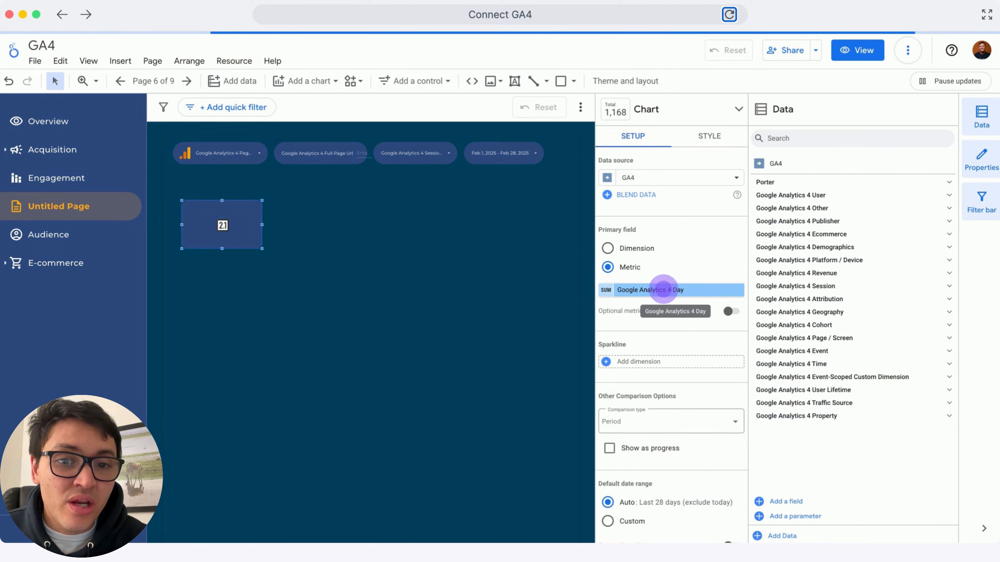
left_click(663, 289)
type("SESSIONS")
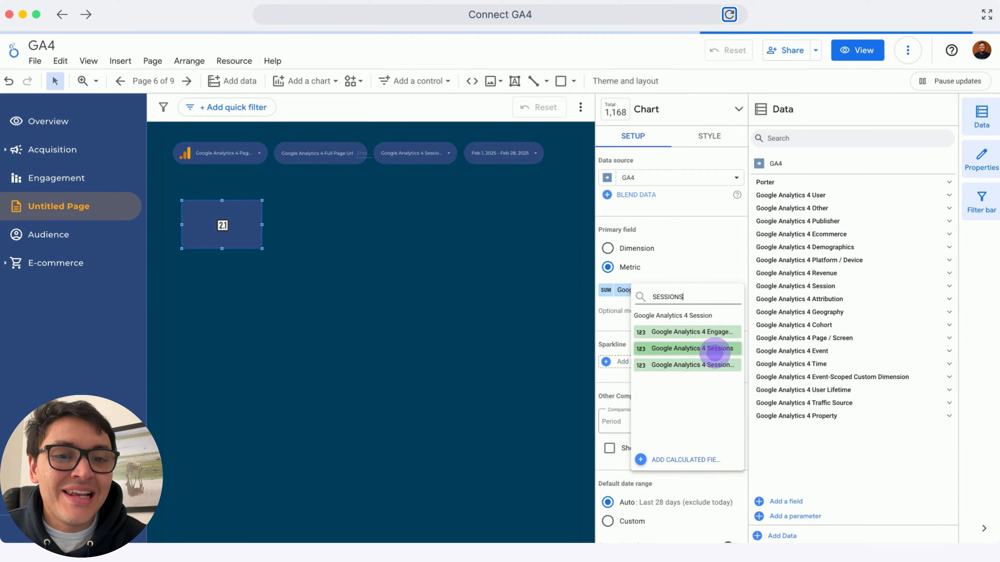
left_click(713, 350)
left_click(322, 315)
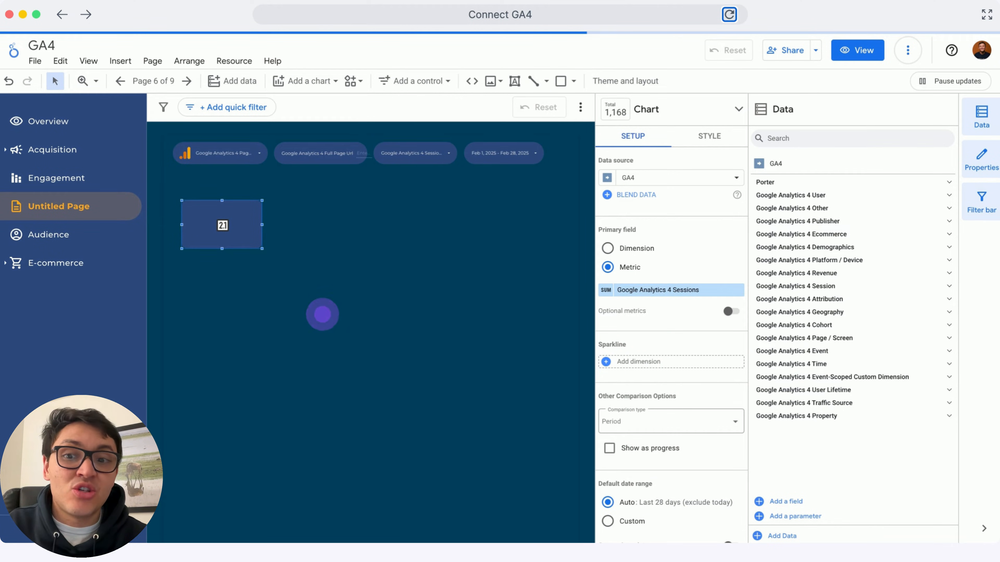
left_click(220, 225)
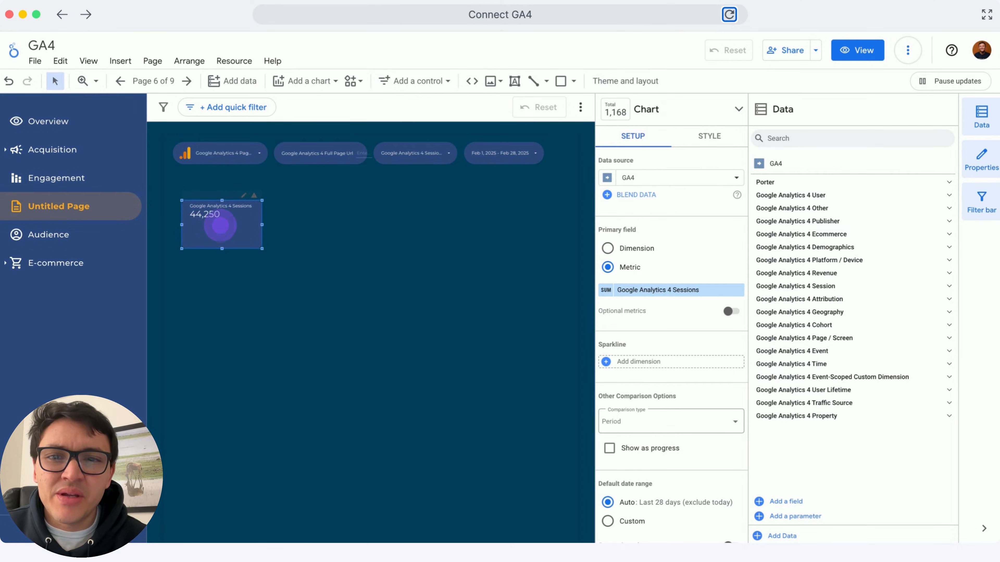
- Add a time series chart below the sessions scorecard, with Google Analytics 4 Date as its dimension
left_click(298, 81)
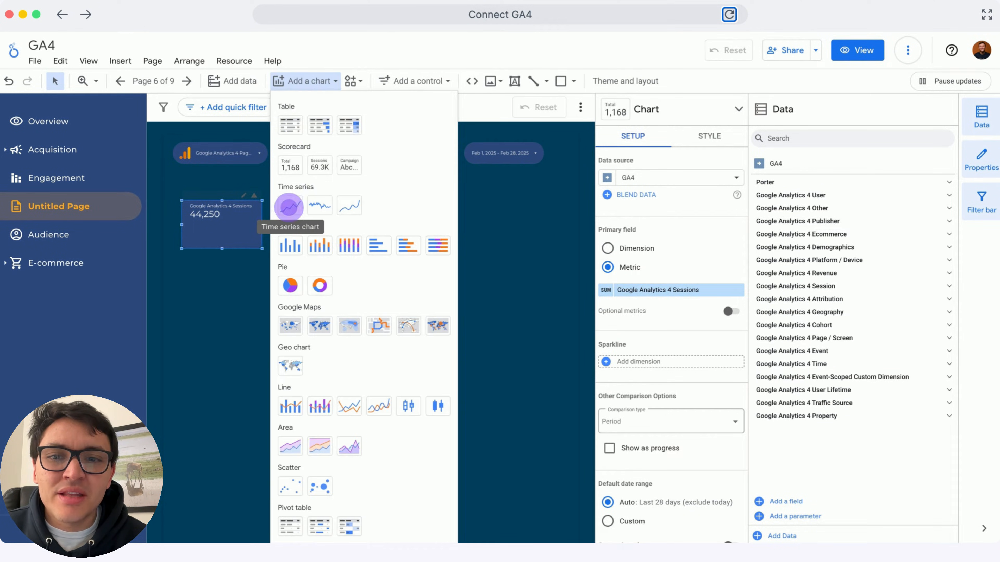
left_click(290, 205)
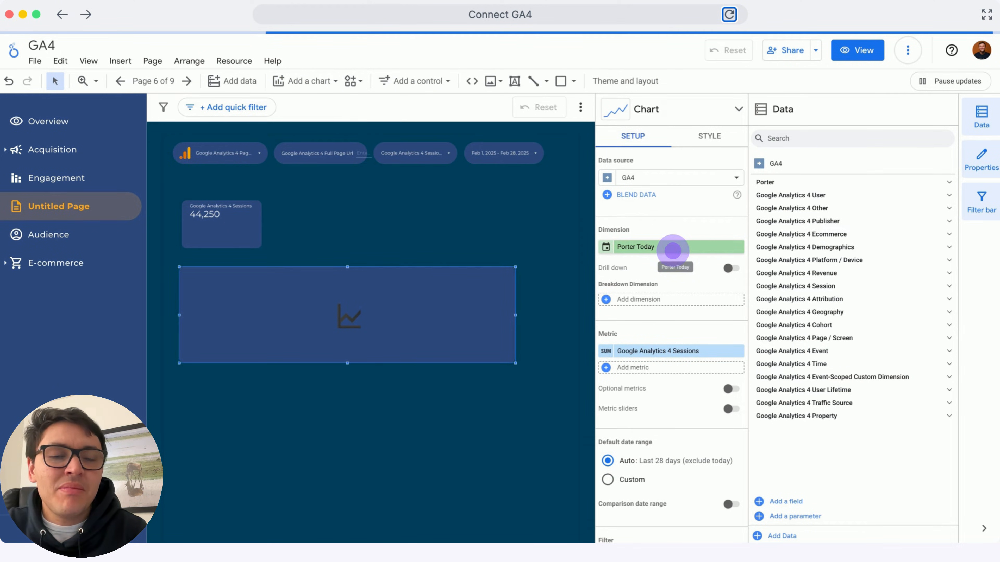
left_click(673, 250)
type("DATE")
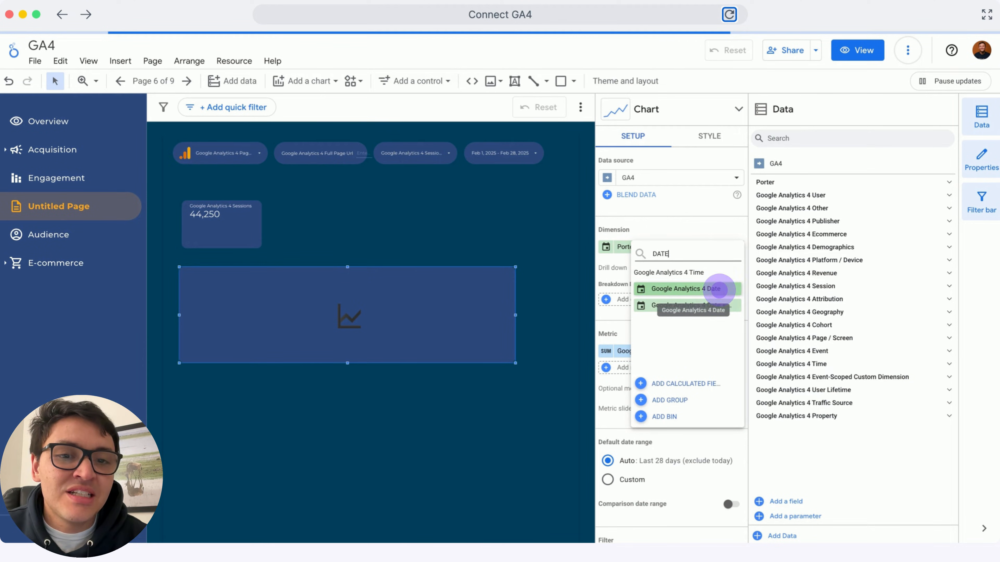
left_click(719, 289)
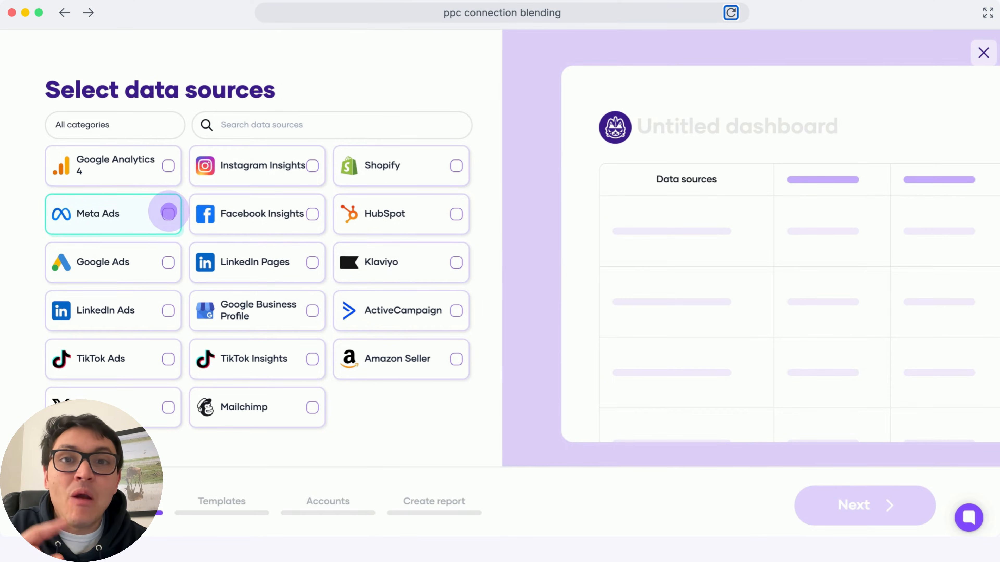
- In Porter, set up a new report with Meta Ads and Google Ads as data sources and the PPC template
left_click(168, 213)
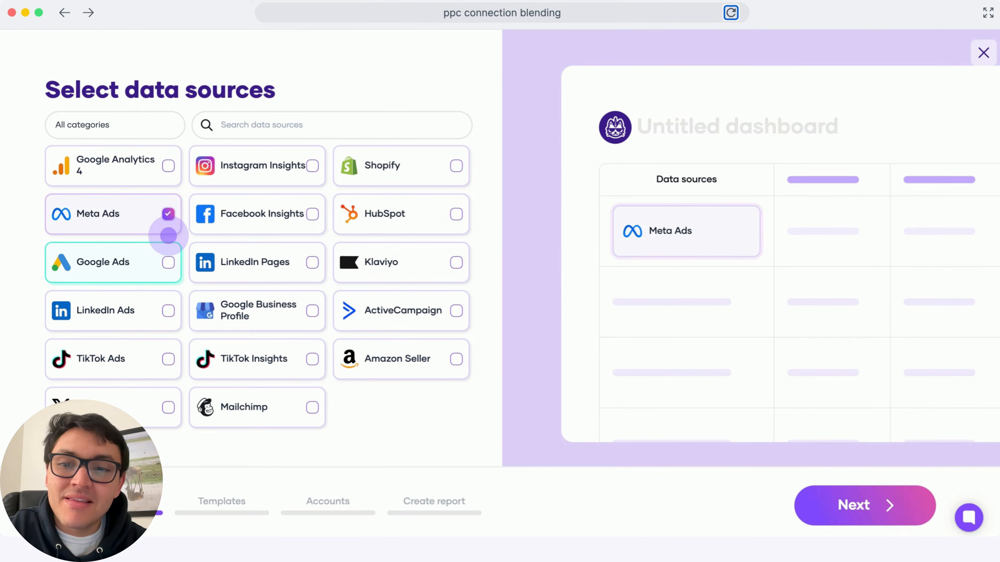
left_click(168, 262)
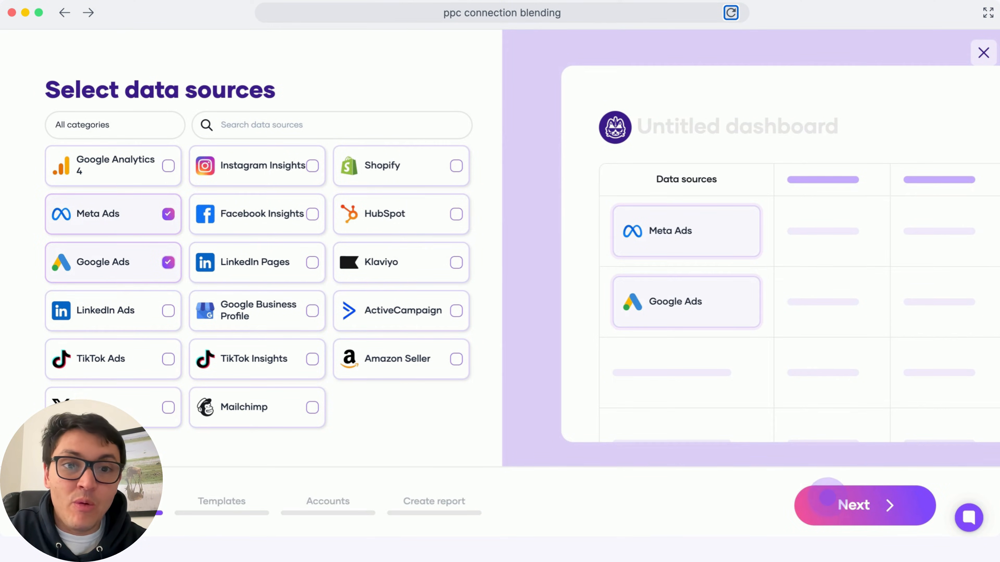
left_click(828, 498)
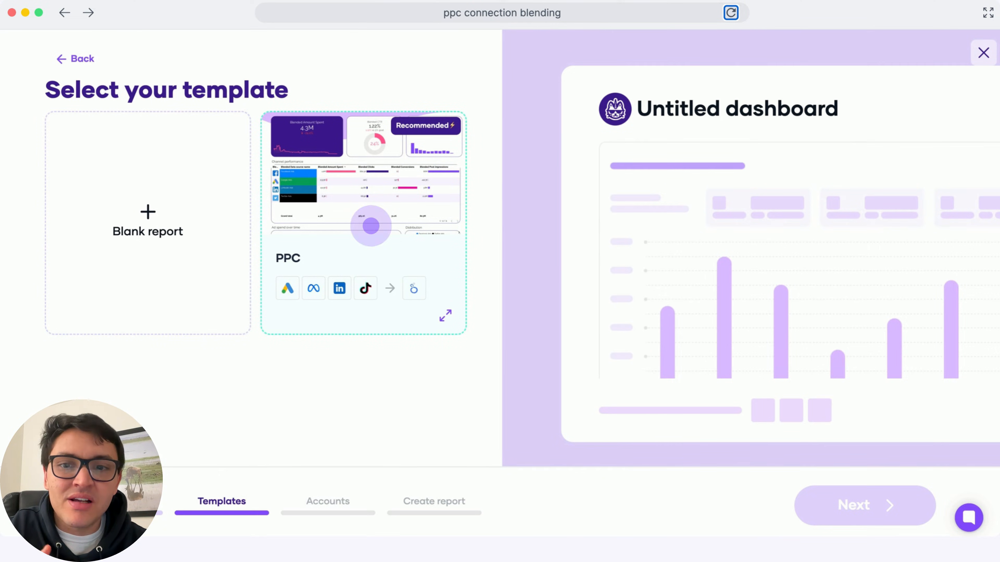
left_click(371, 226)
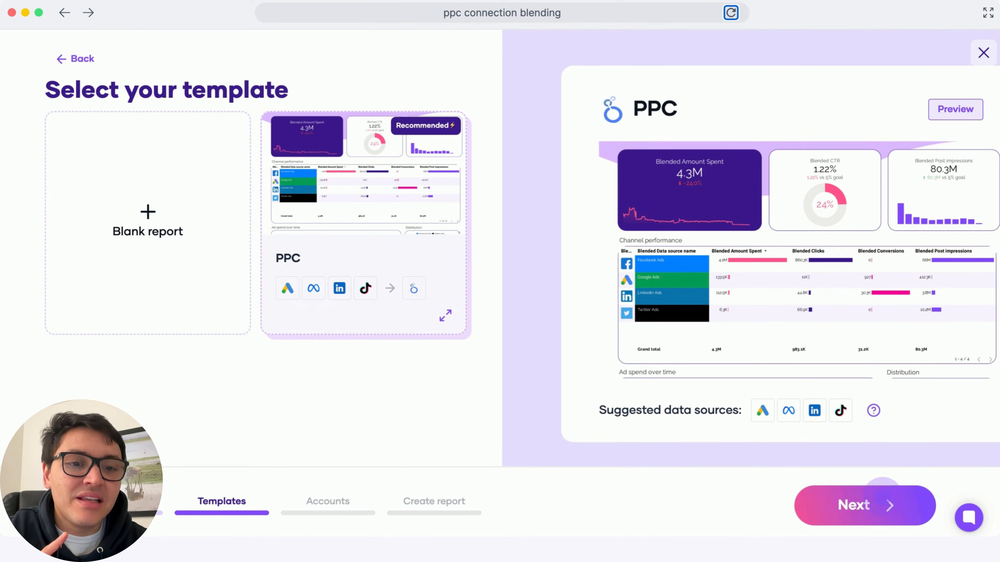
left_click(882, 494)
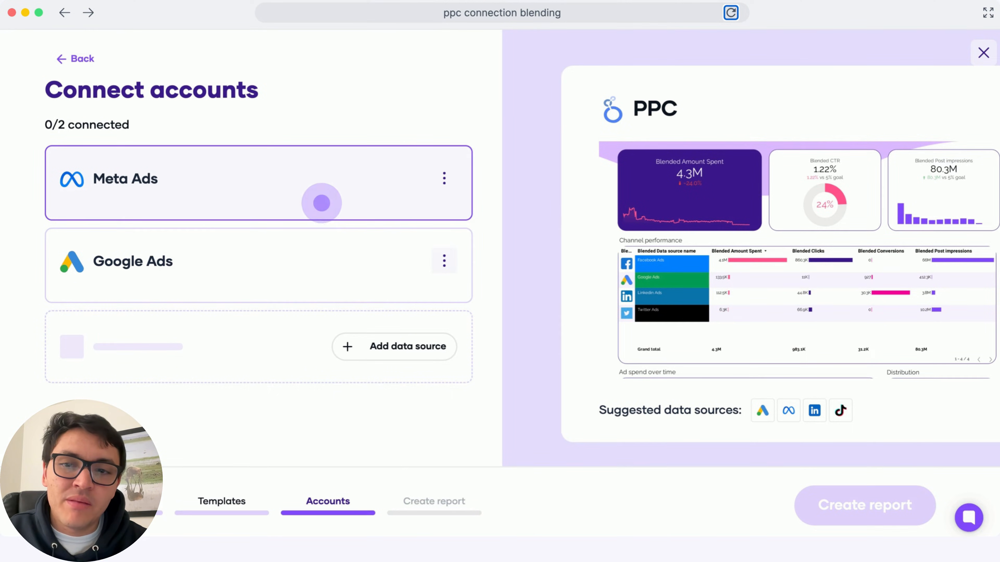
- Connect the Dummy account for both the Meta Ads and the Google Ads data sources
left_click(321, 202)
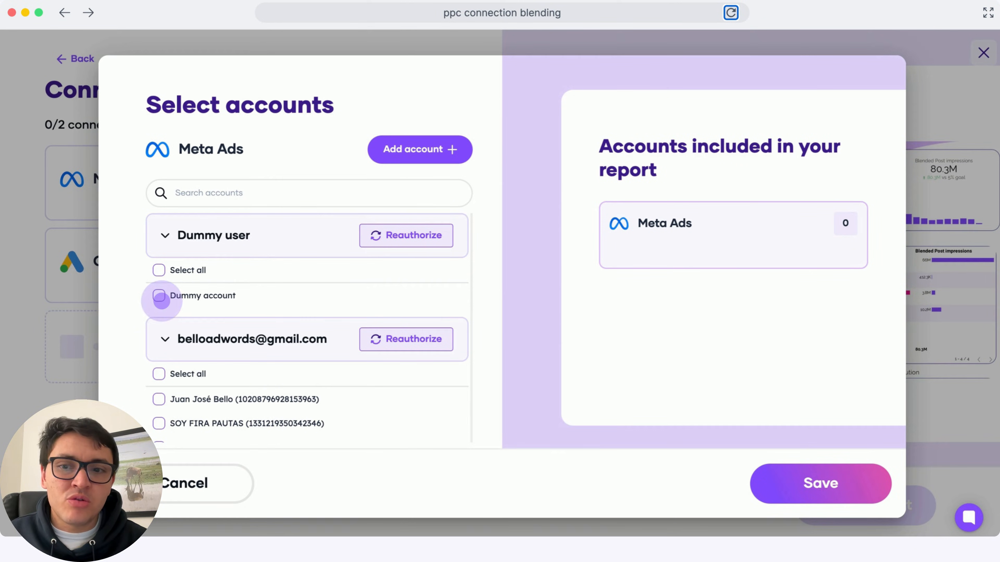
left_click(159, 296)
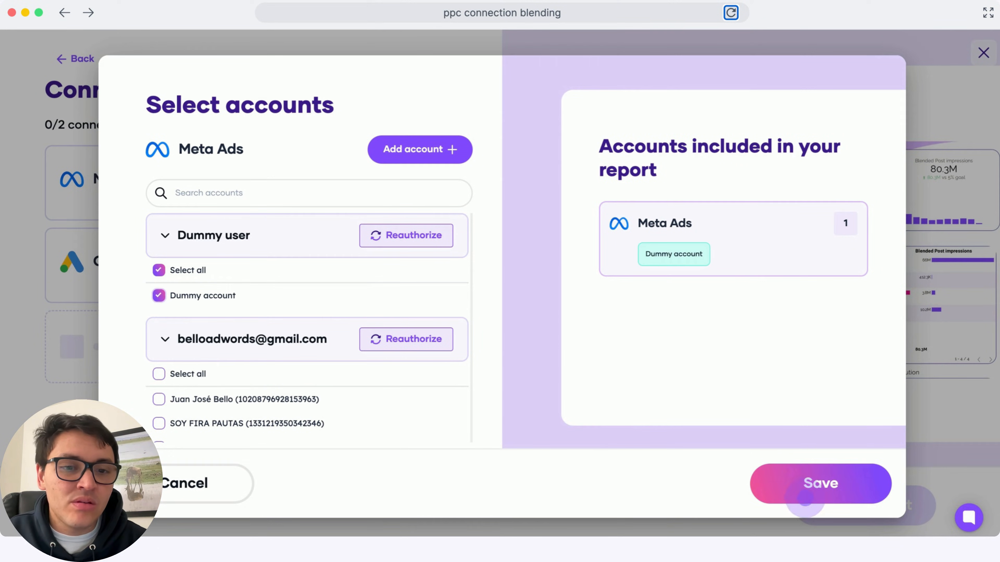
left_click(805, 497)
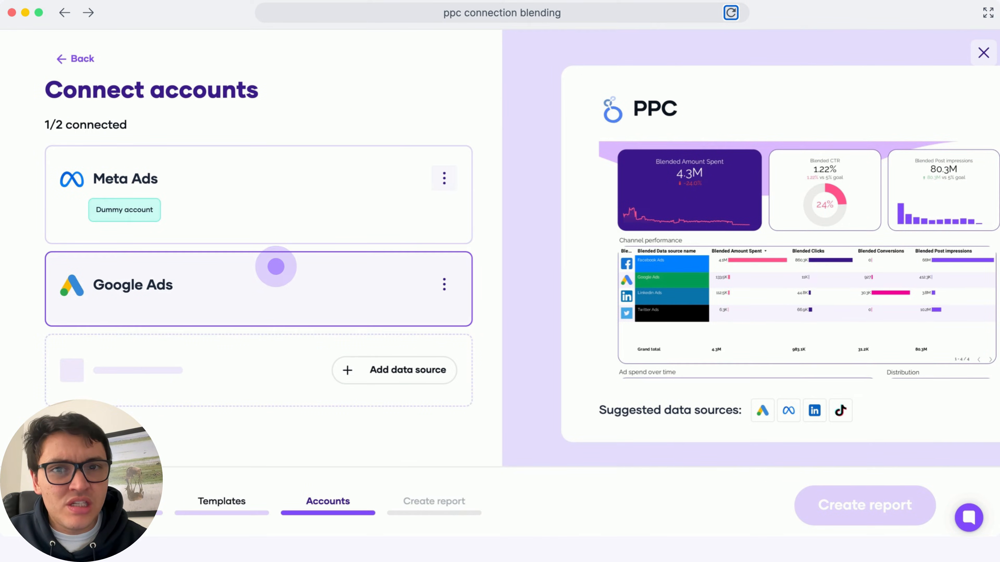
left_click(275, 265)
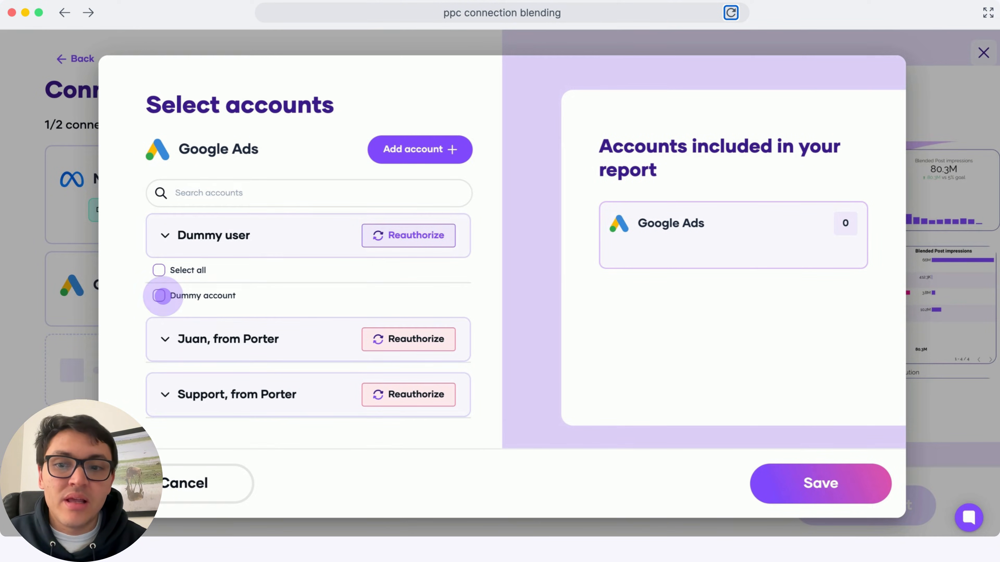
left_click(159, 296)
left_click(803, 492)
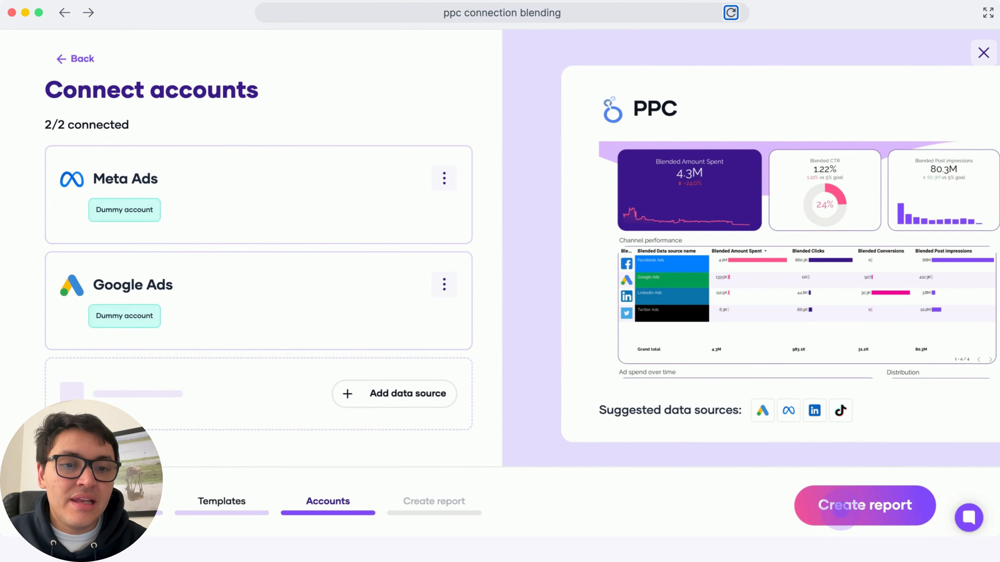
- Create the PPC report in Looker Studio and save it, acknowledging its data access
left_click(851, 511)
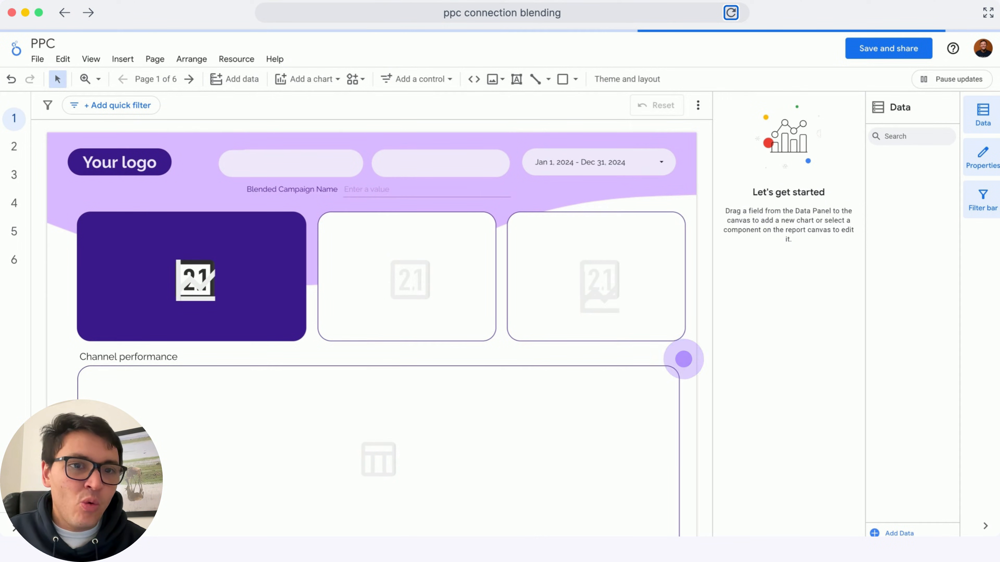
left_click(857, 49)
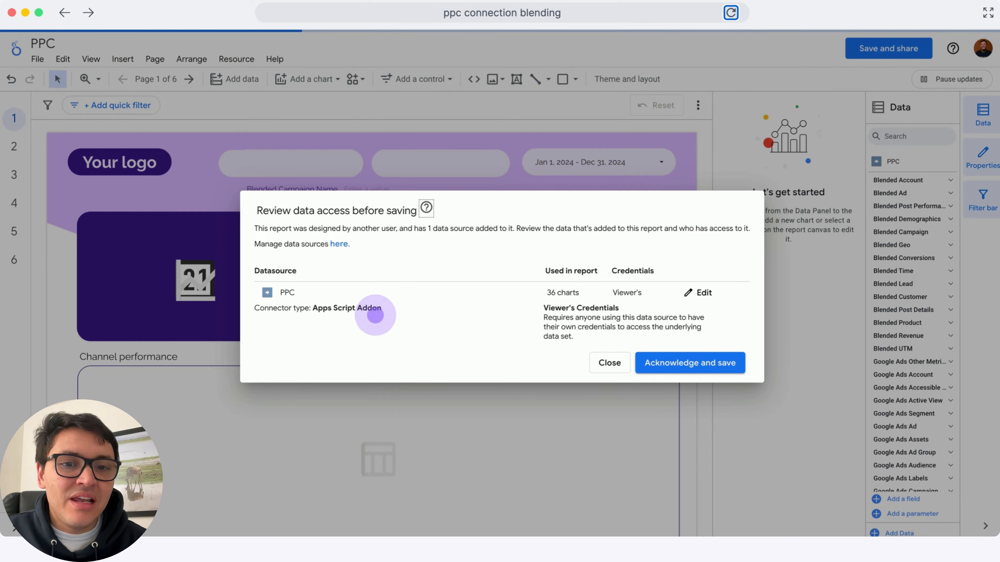
left_click(671, 363)
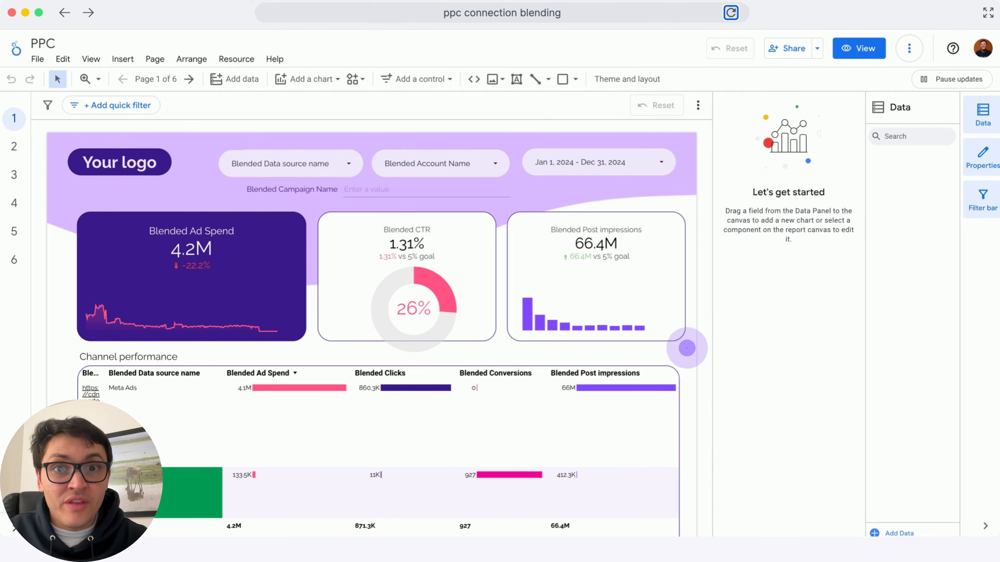
- Select the Channel performance table and grant consent for its data to be sent to an external site for displaying images
left_click(121, 404)
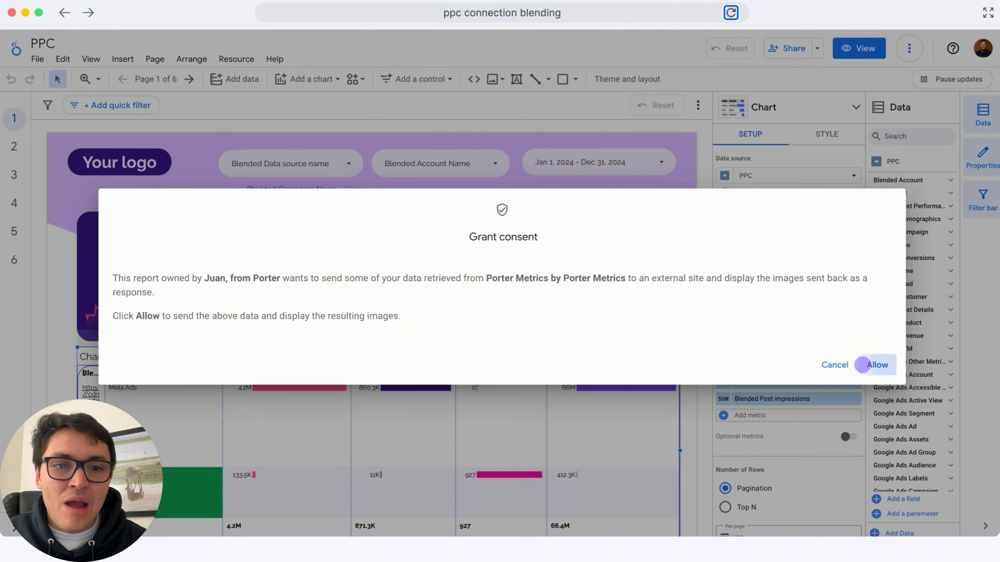
left_click(862, 365)
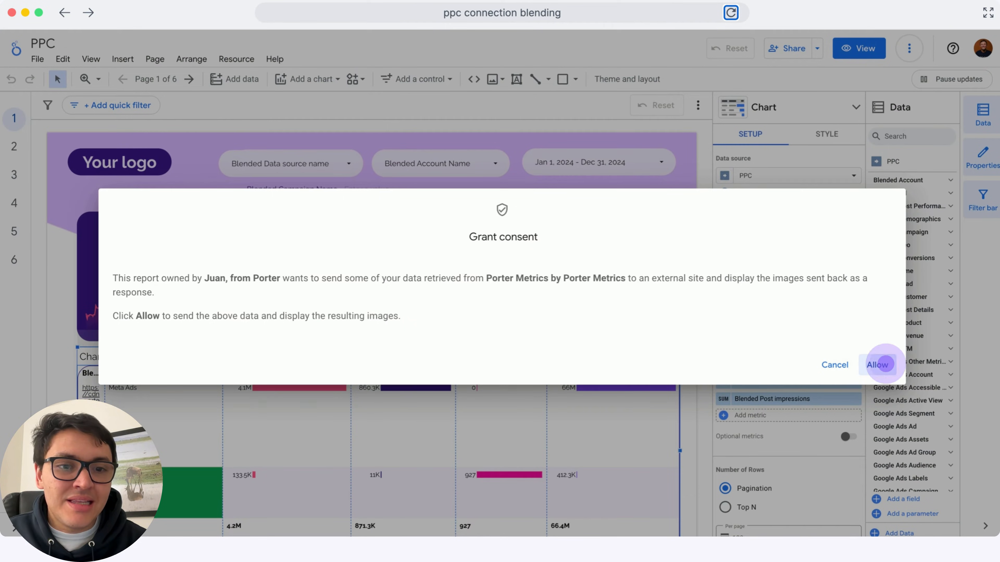
left_click(225, 137)
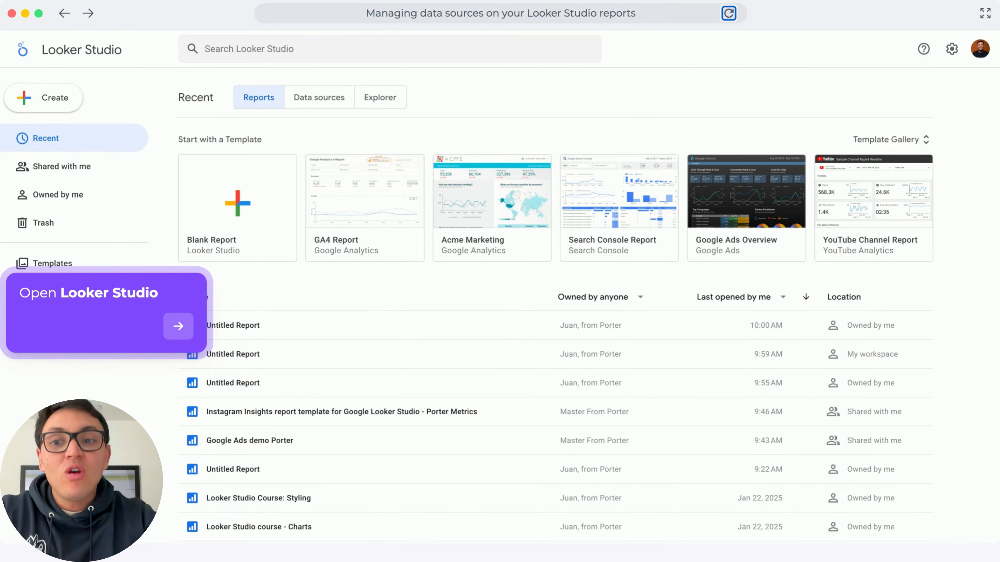
- Create a new Looker Studio report, search the connectors for porter and choose Porter Metrics' Facebook ads + Instagram ads connector
left_click(45, 102)
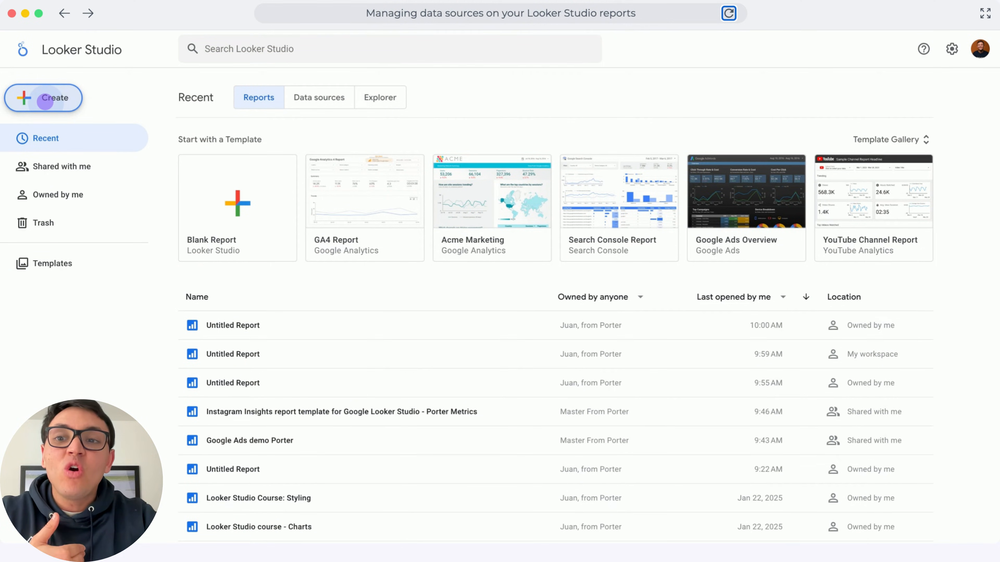
left_click(45, 98)
left_click(53, 131)
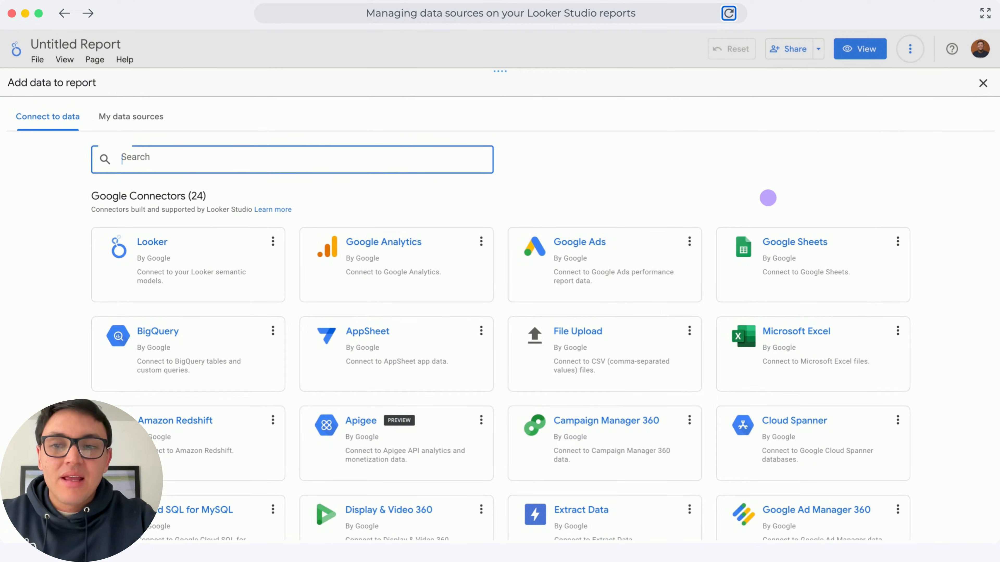
type("porter")
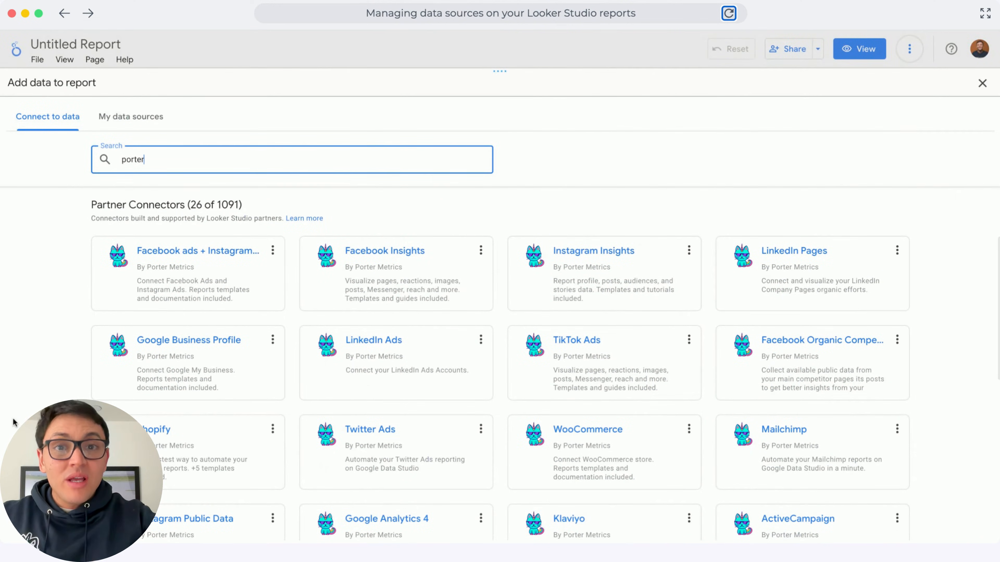
left_click(276, 304)
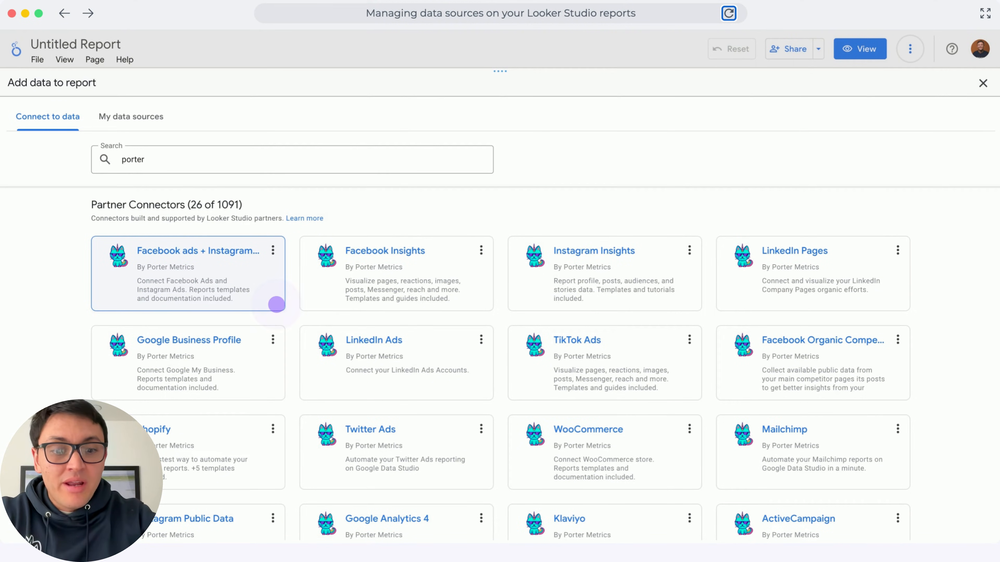
left_click(276, 304)
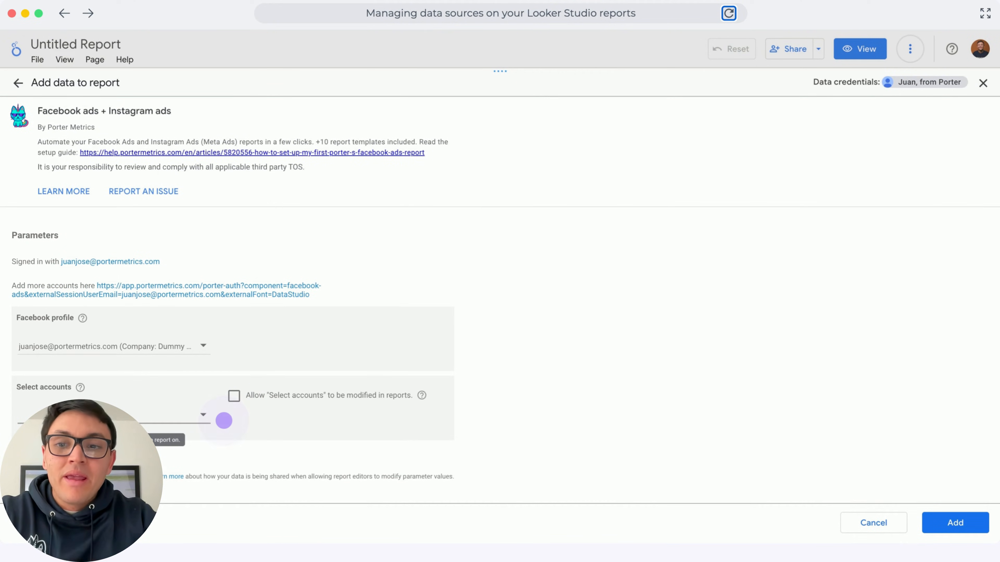
- Select the available ad account for the Facebook ads + Instagram ads connector and add the data source to the report
left_click(218, 421)
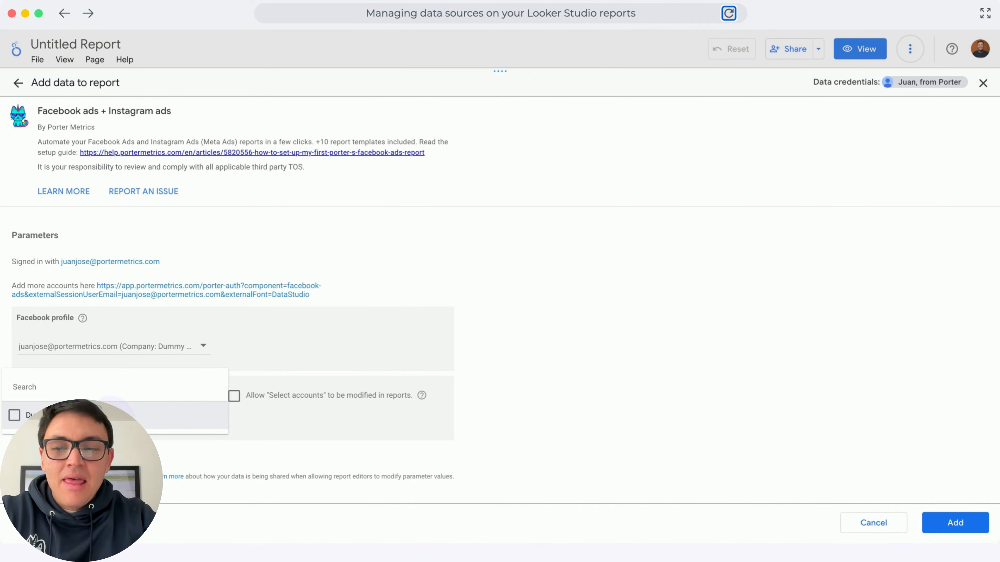
left_click(943, 521)
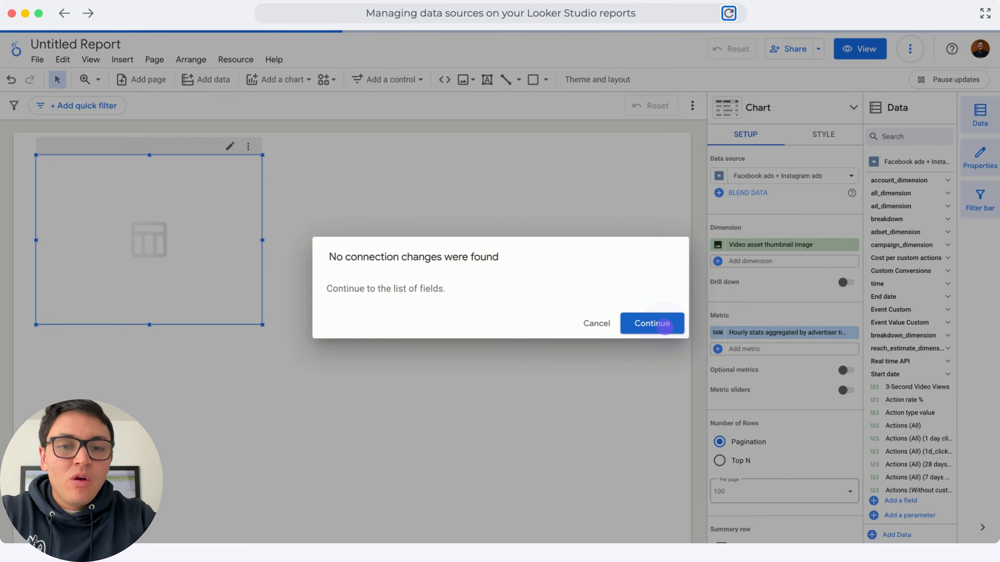
left_click(664, 326)
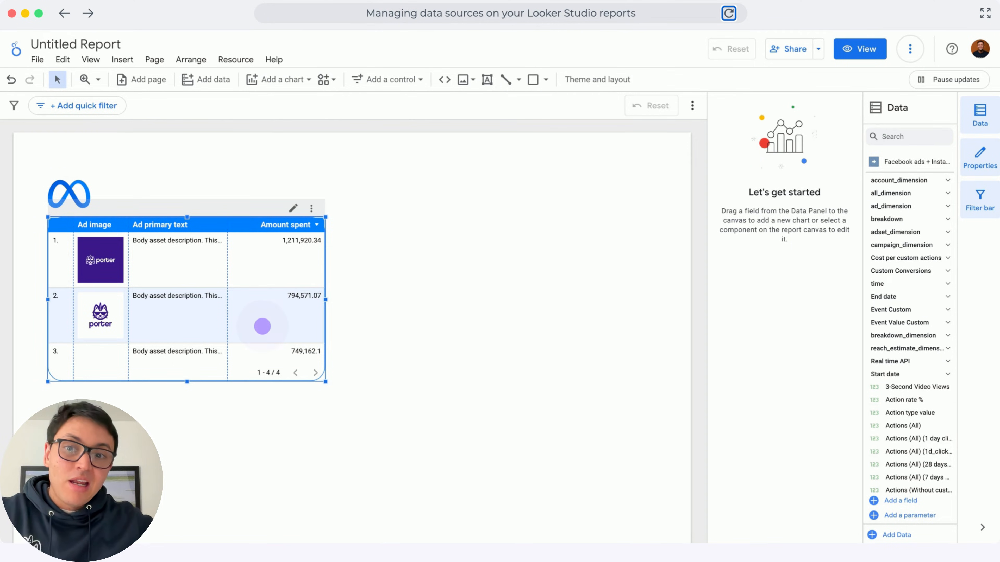
- Select the Meta ads table and rename the report as Marketing report
left_click(262, 326)
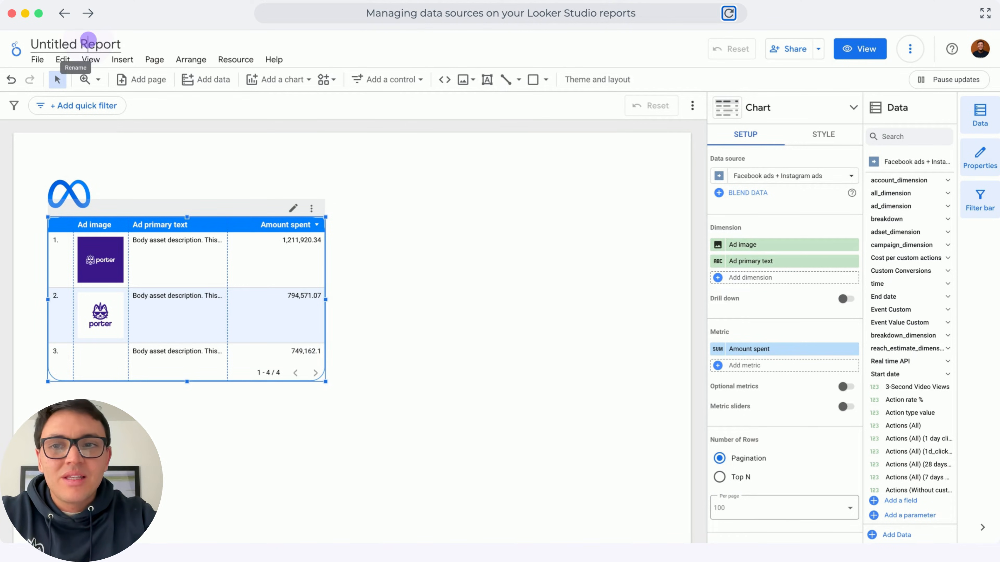
left_click(87, 42)
type("Marketing")
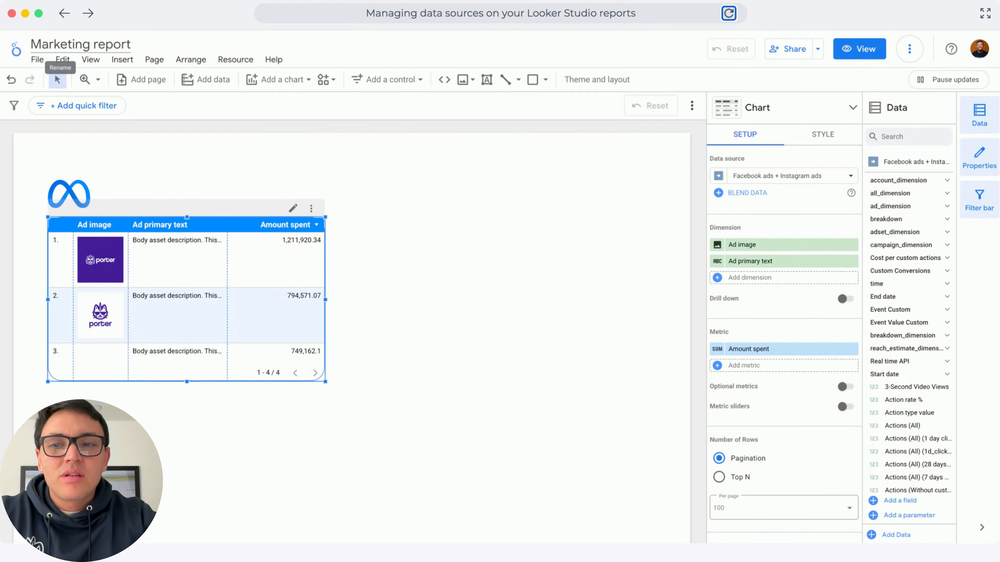
- Copy the Meta ads table and place the copy directly to the right of the original
right_click(361, 232)
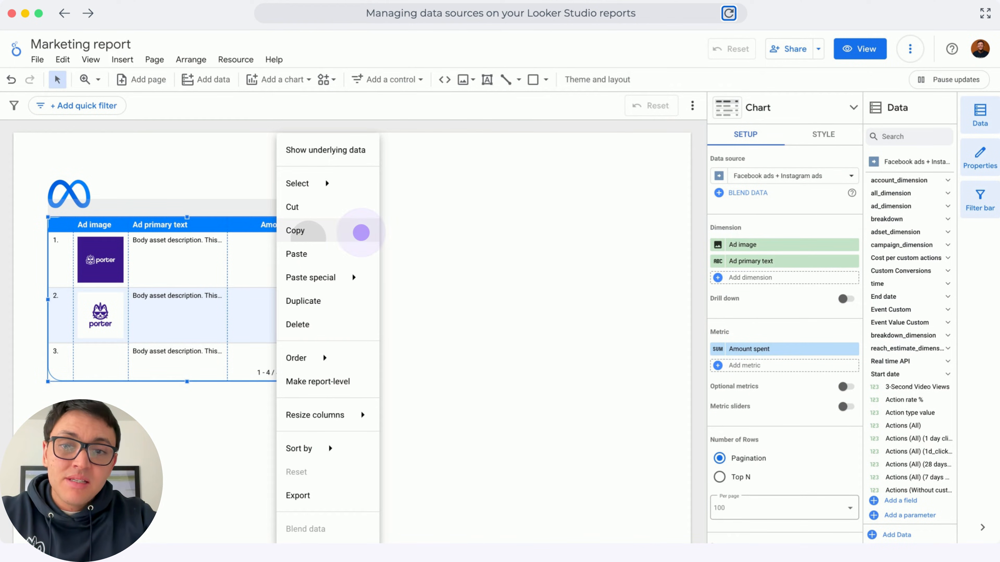
left_click(361, 232)
right_click(408, 304)
left_click(447, 361)
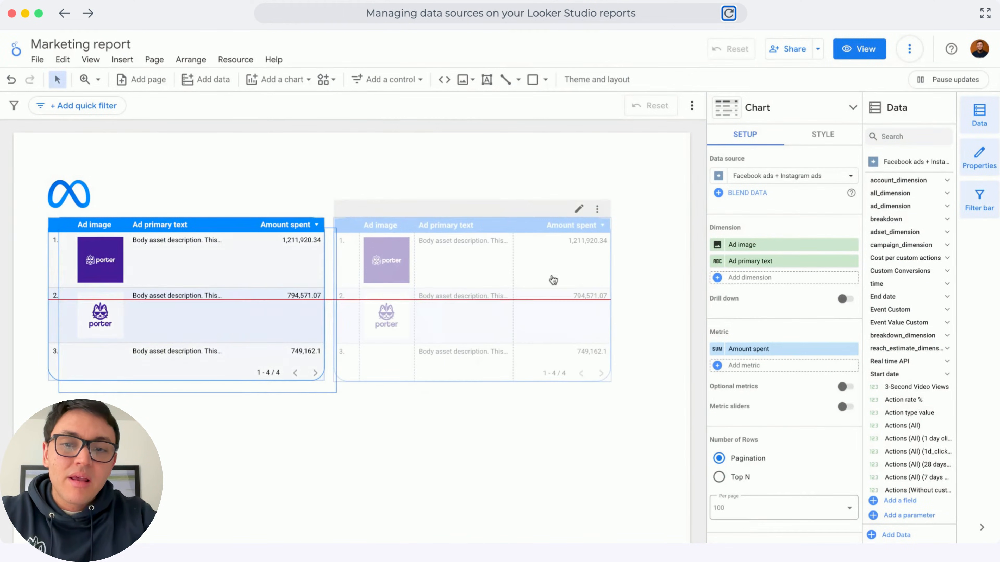
left_click(439, 266)
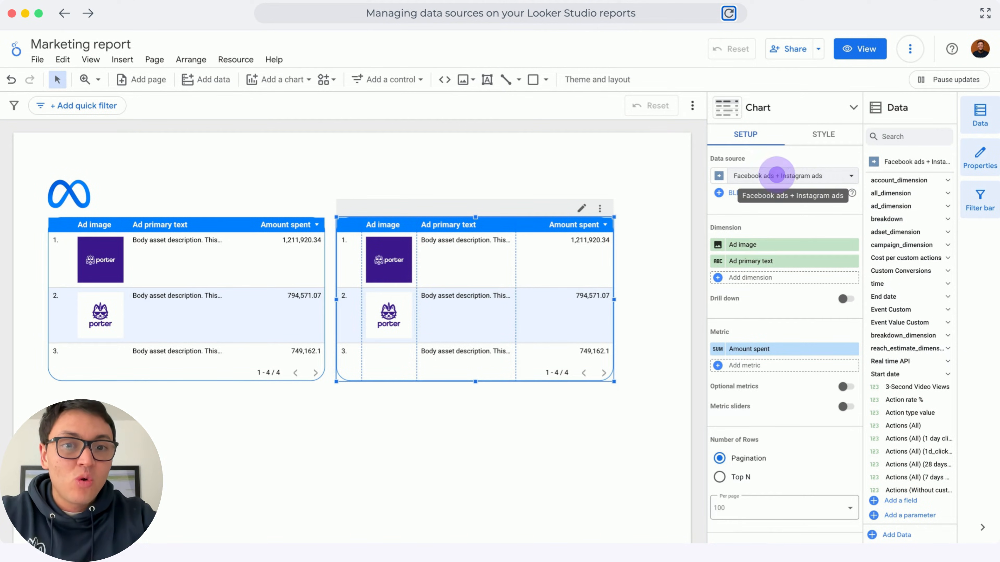
- Start adding new data for the copied table, search the connectors for google ads and choose the Google Ads connector by Porter Metrics
left_click(777, 175)
left_click(708, 398)
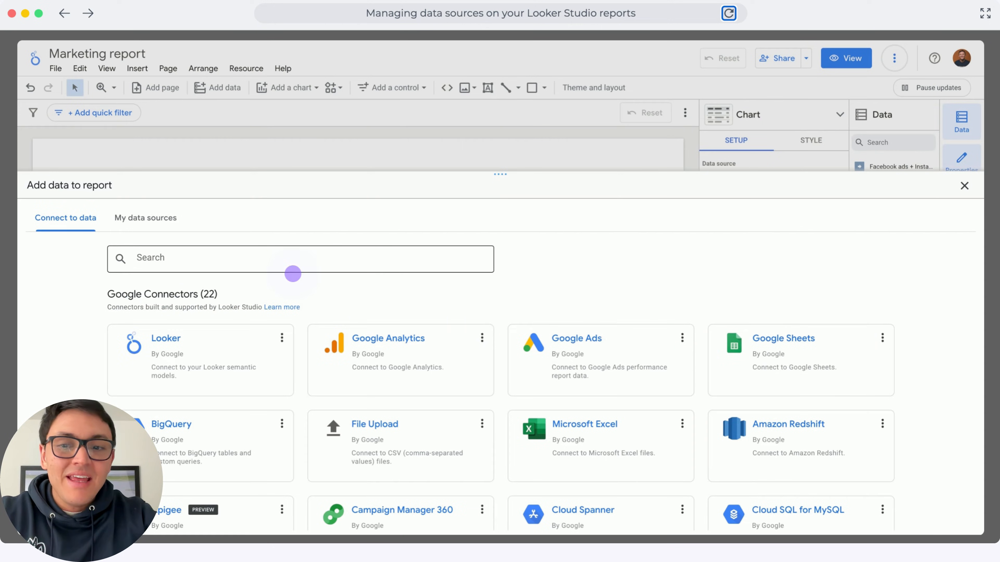
left_click(252, 261)
type("google ")
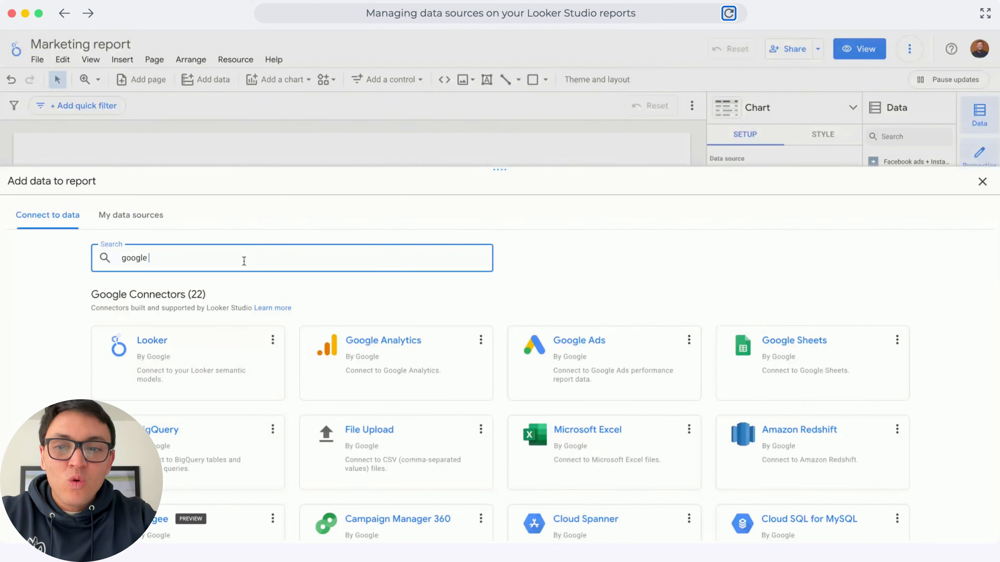
type("ads")
scroll(354, 335, "down", 3)
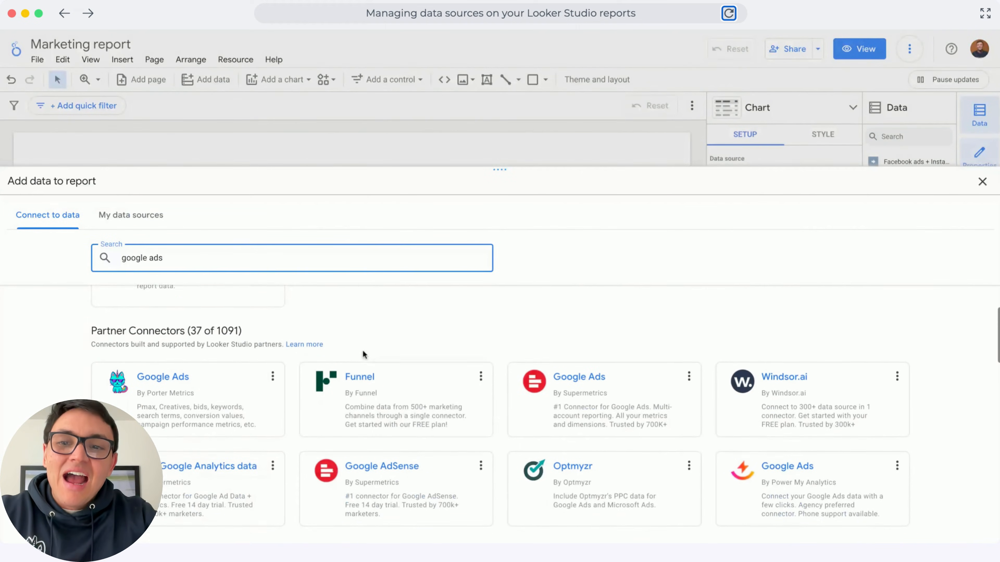
left_click(183, 387)
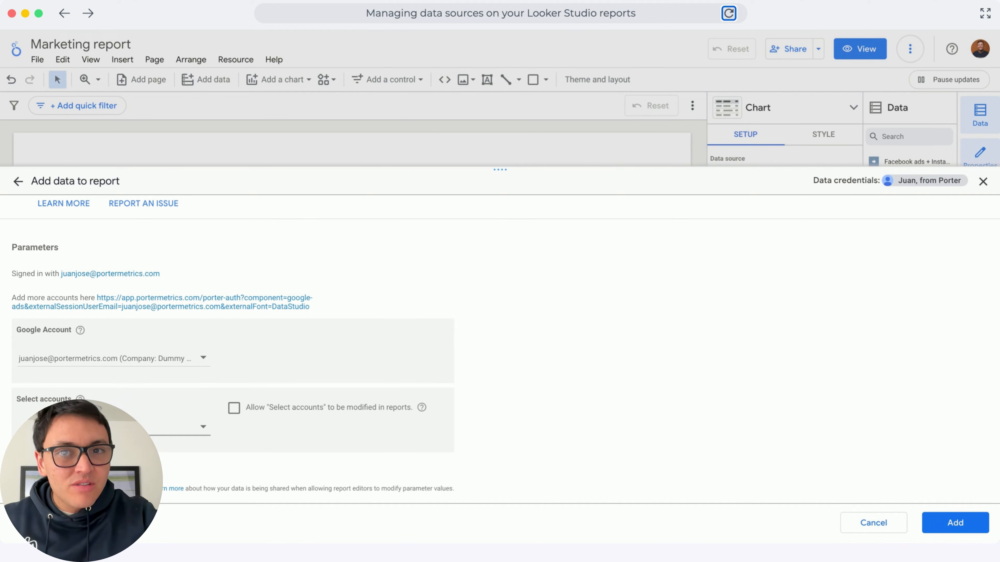
- Select the account for the Google Ads connector and add it as the copied table's data source
left_click(125, 416)
left_click(156, 427)
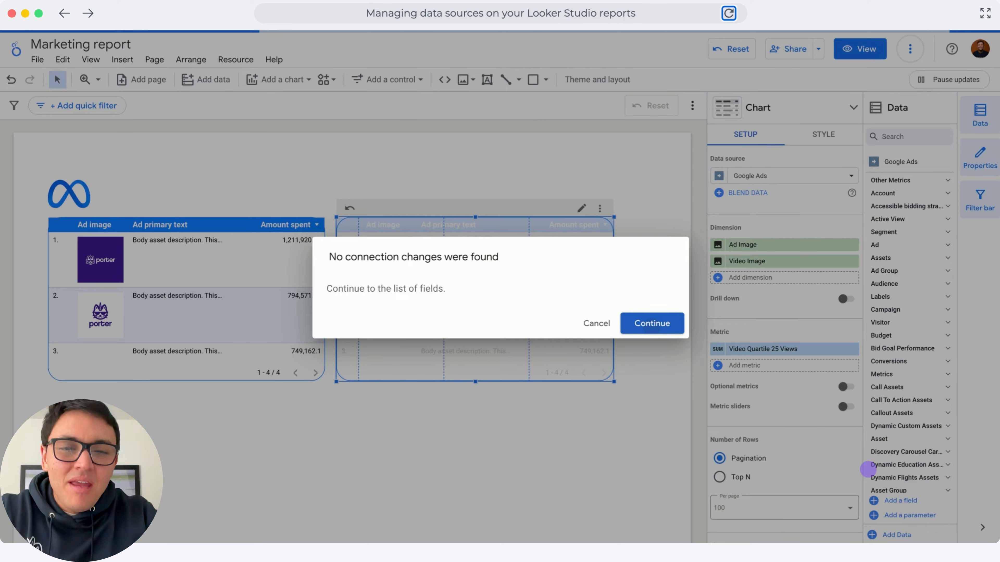
left_click(651, 323)
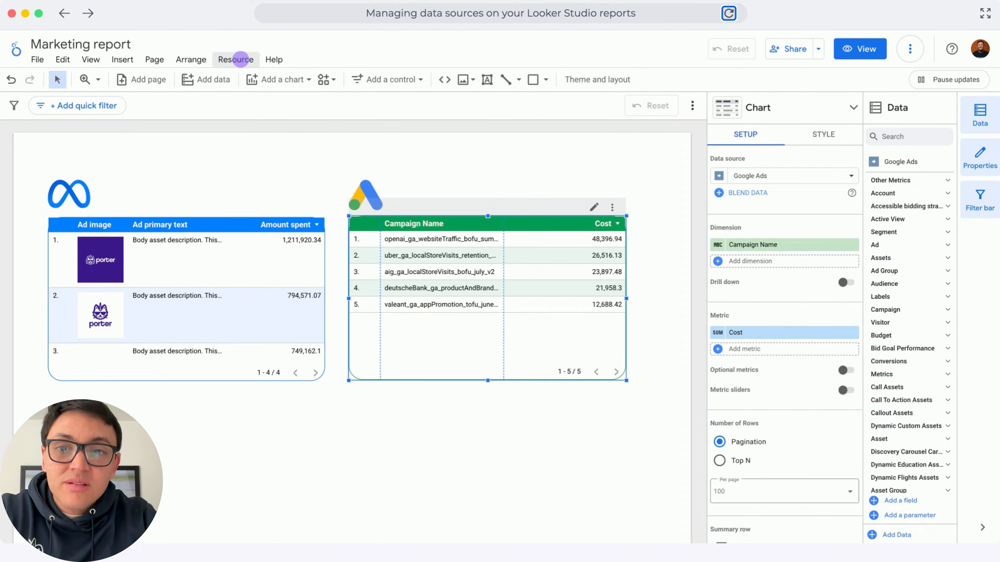
- From the report's added data sources, add another one by searching for instagram and choosing Porter Metrics' Instagram Insights connector
left_click(235, 60)
left_click(251, 81)
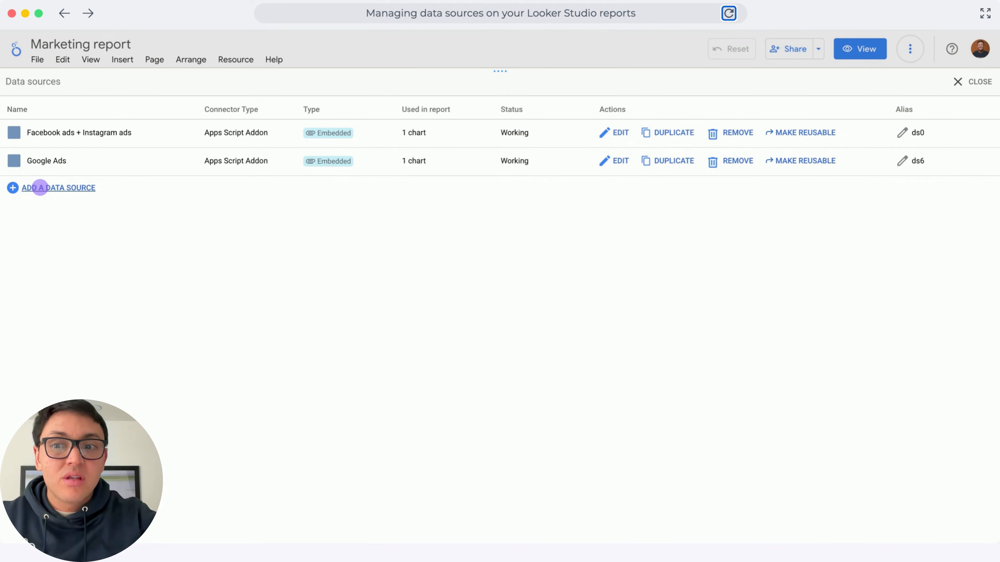
left_click(40, 188)
left_click(142, 156)
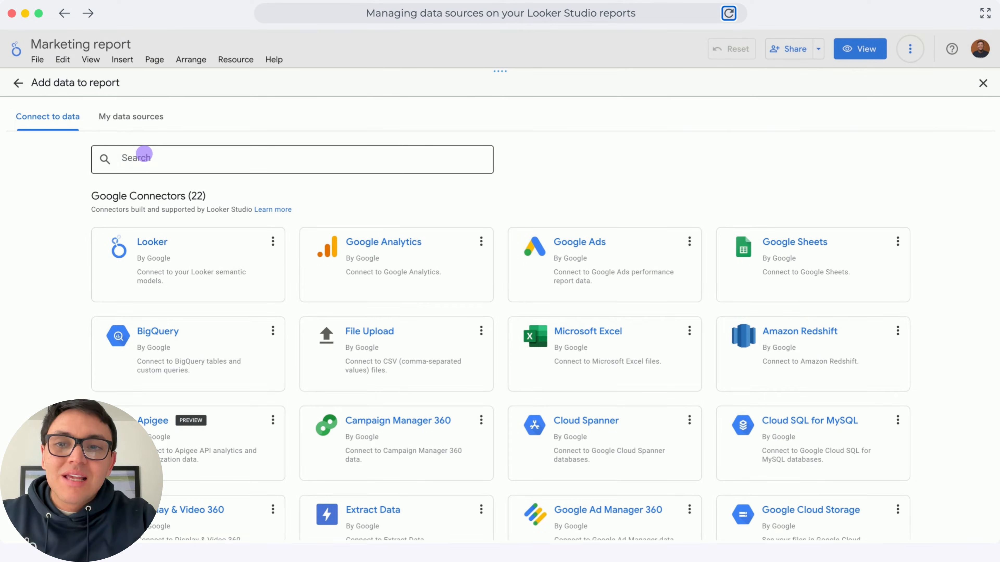
type("instagram")
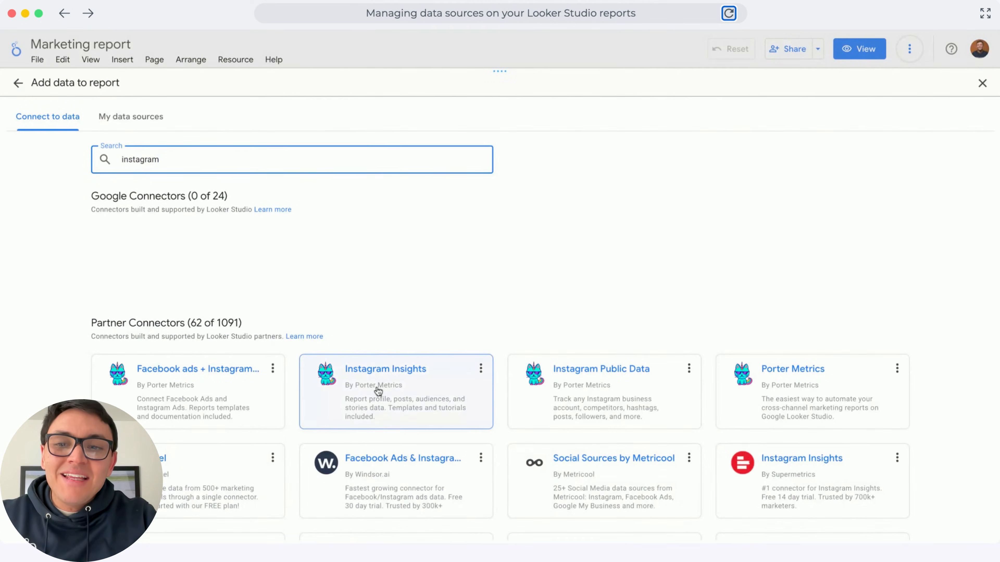
left_click(377, 387)
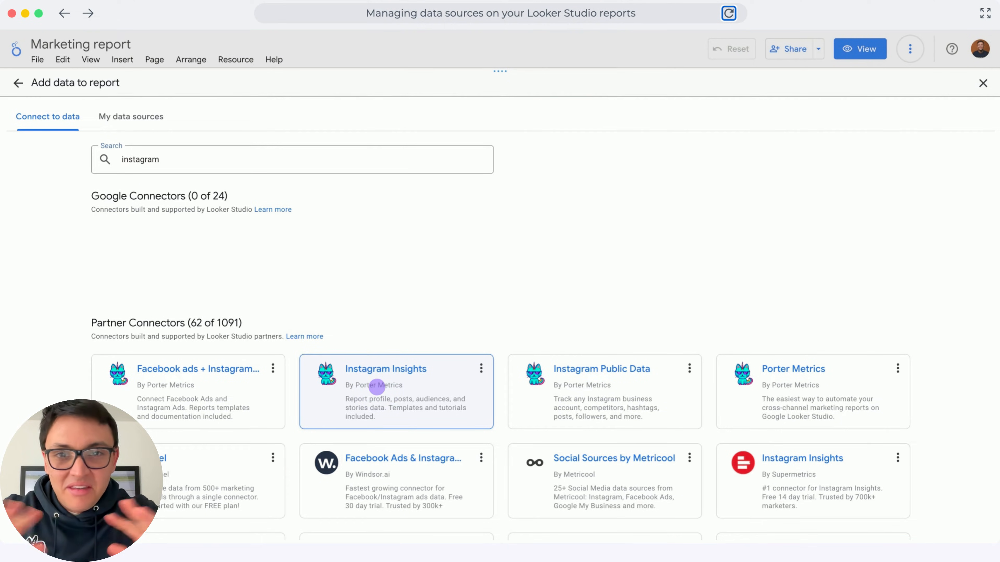
left_click(377, 387)
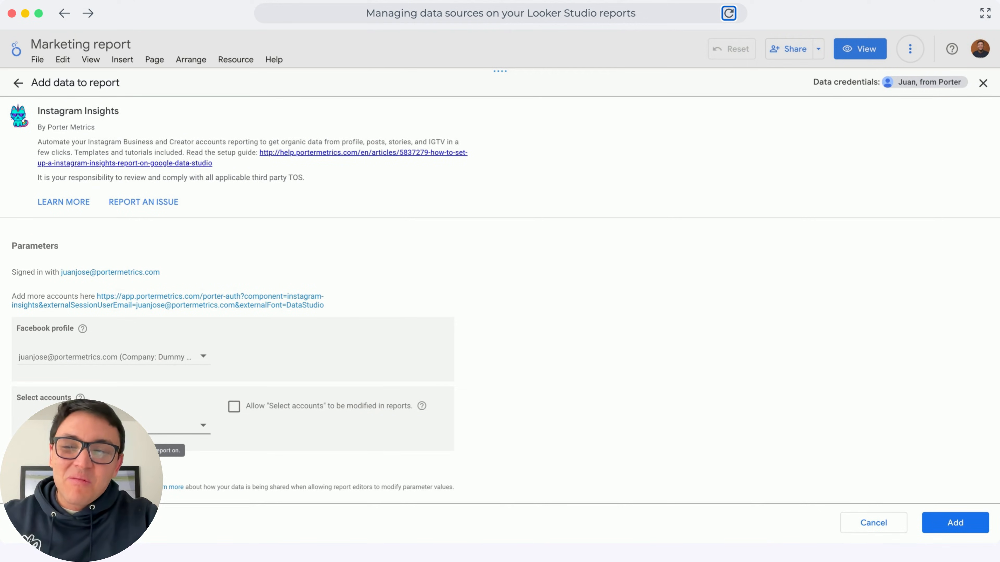
- Select the available account for Instagram Insights and add the data source to the report
left_click(114, 426)
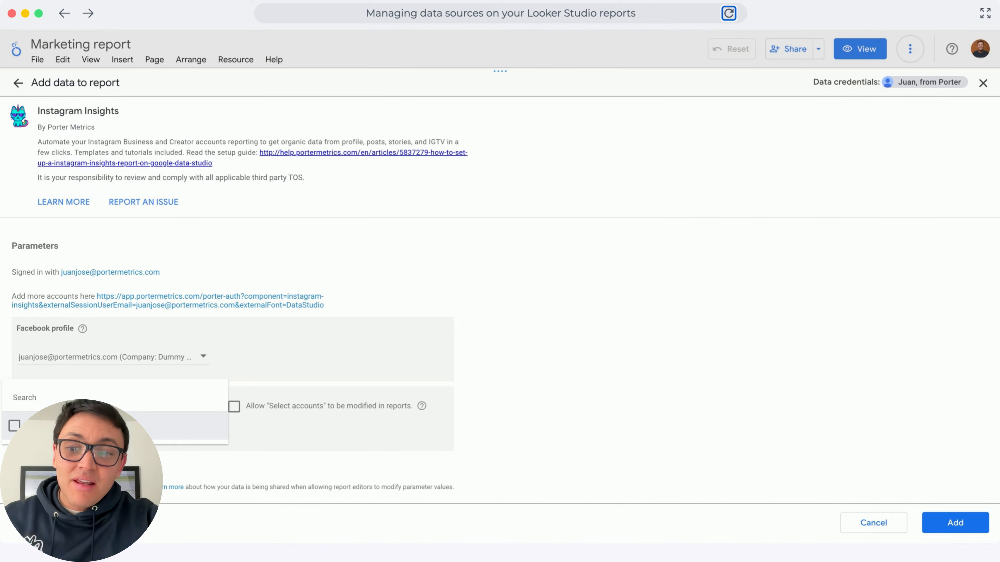
left_click(488, 466)
left_click(955, 522)
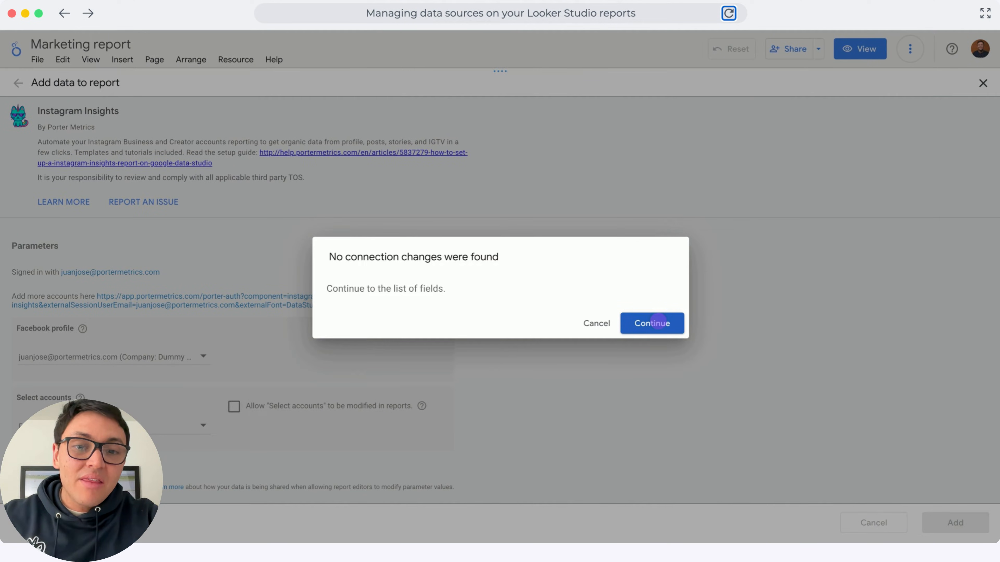
left_click(658, 321)
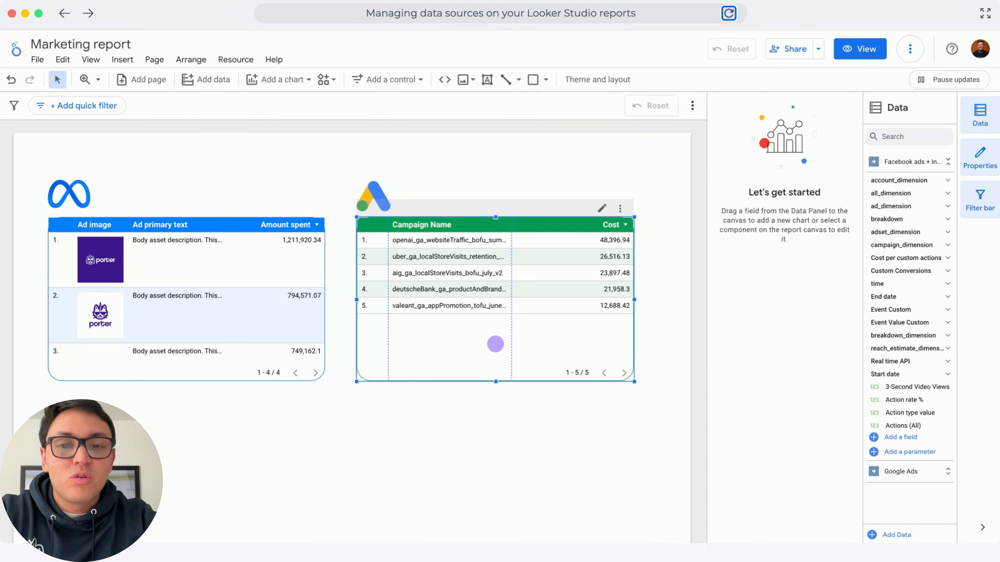
- Copy the Google Ads campaign table and align the copy directly below the original
right_click(558, 181)
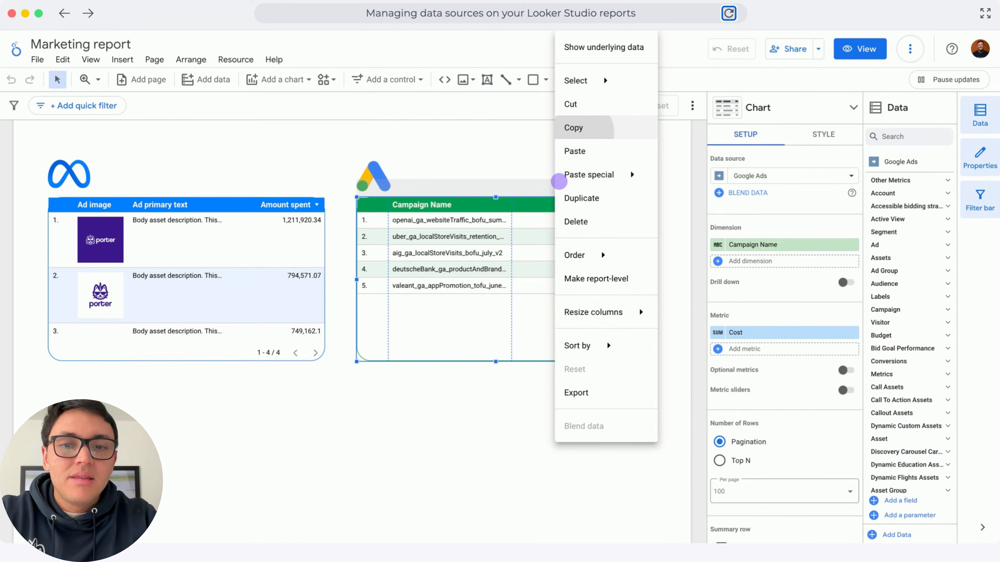
left_click(583, 132)
left_click(603, 351)
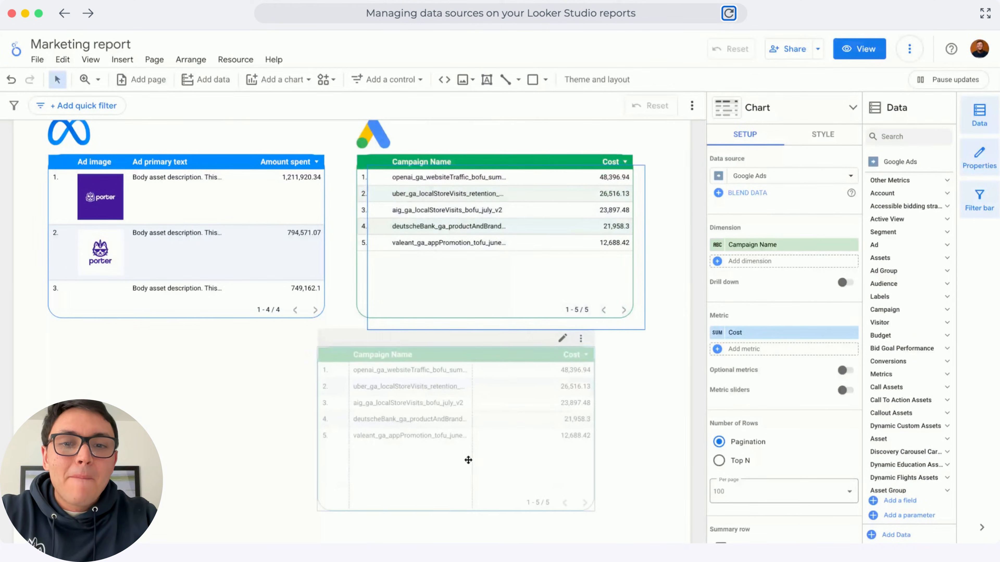
left_click_drag(469, 460, 509, 460)
left_click(559, 460)
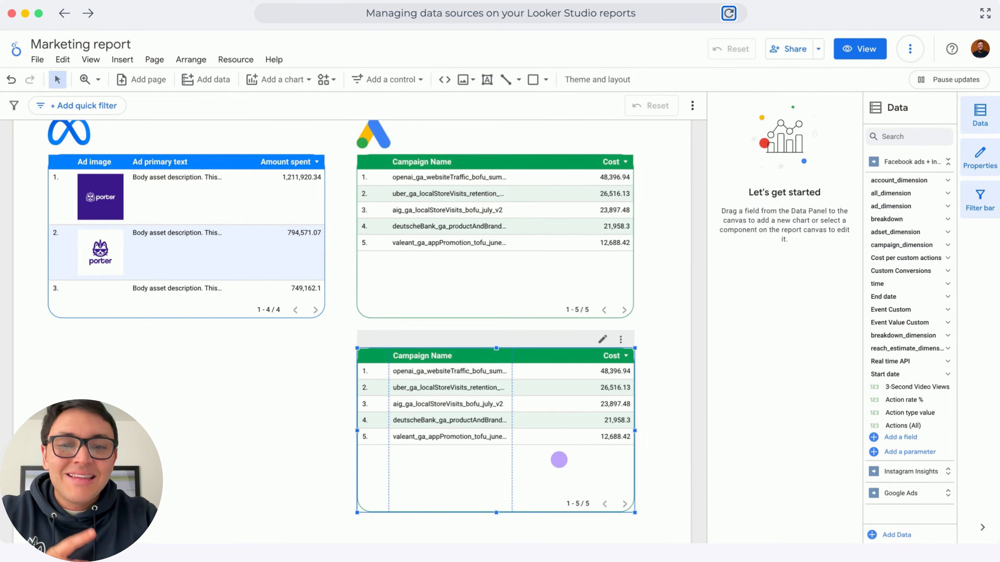
- Switch the lower copied table's data source from Google Ads to Instagram Insights
left_click(559, 459)
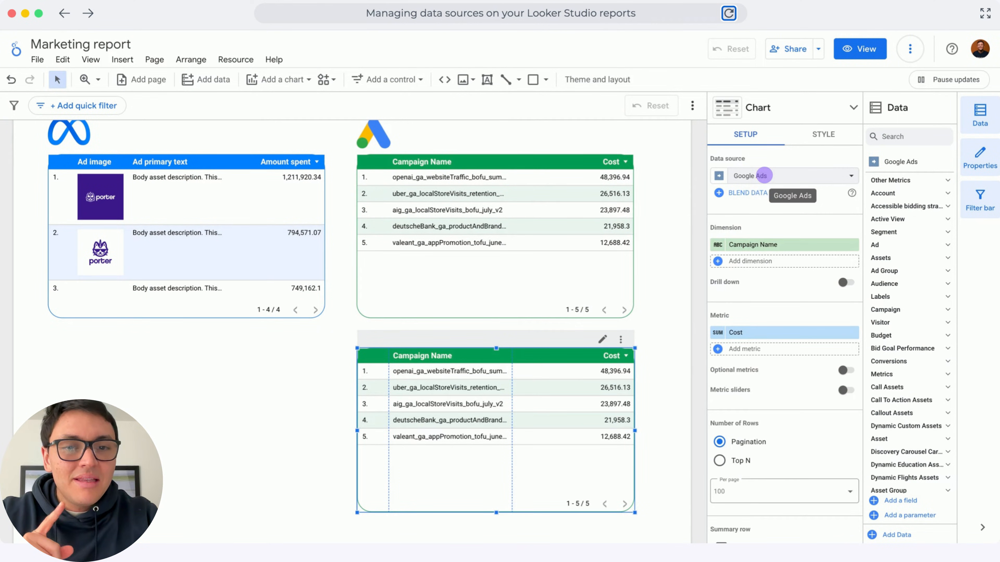
left_click(764, 176)
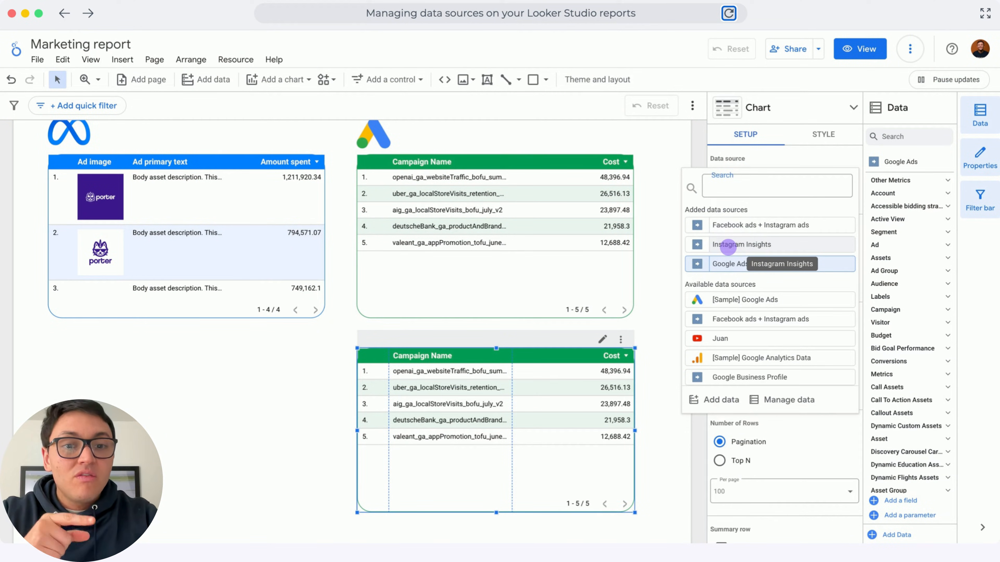
left_click(727, 245)
- Set the lower table's dimension to Post image and its metric to Post impressions
type("post")
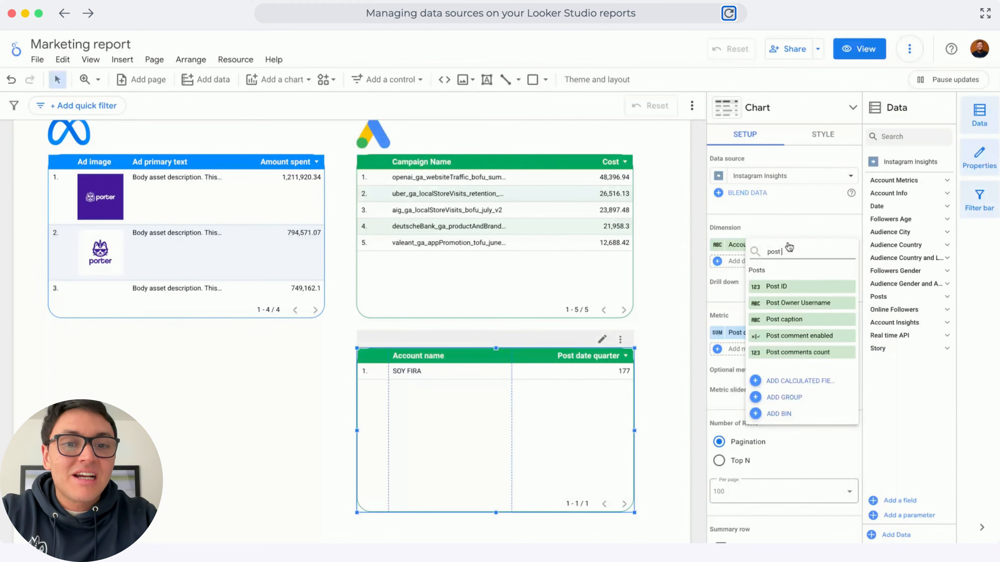
type(" im")
left_click(813, 291)
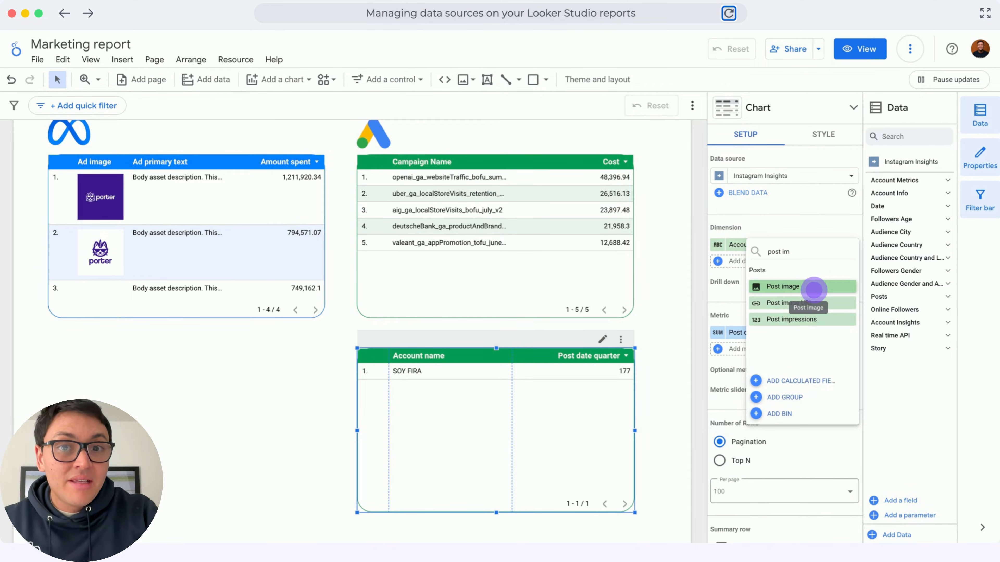
left_click(813, 291)
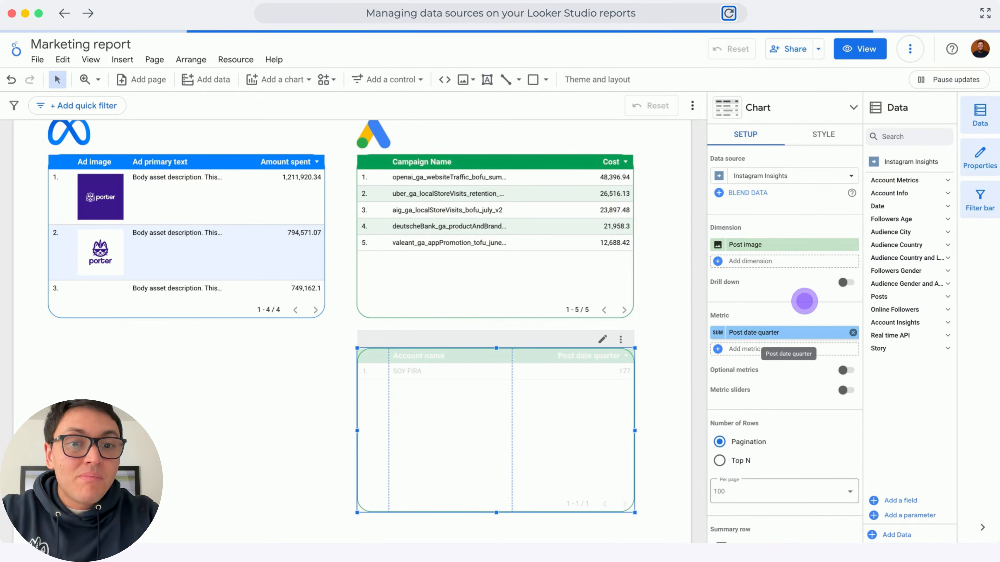
left_click(774, 335)
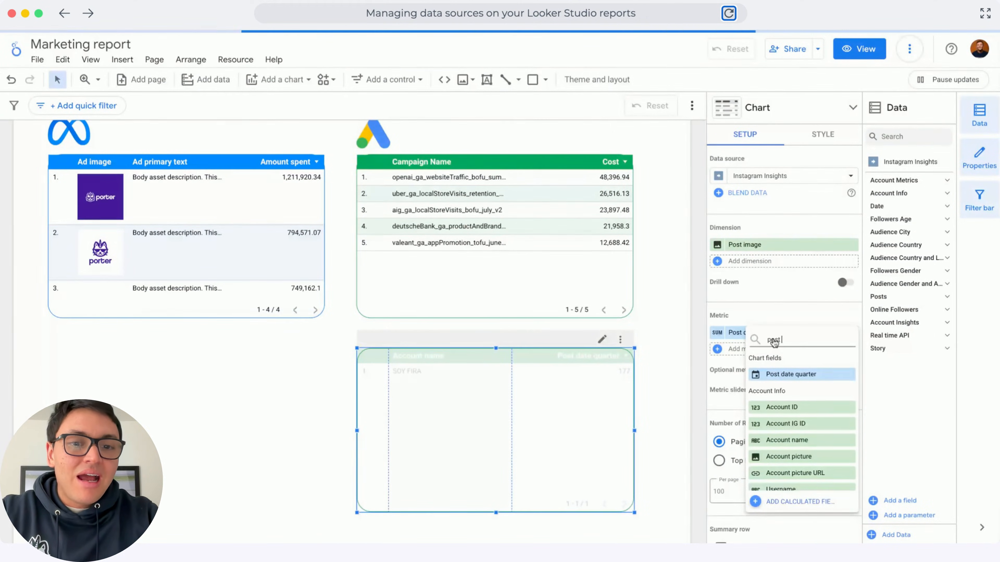
type("post impressions")
left_click(792, 374)
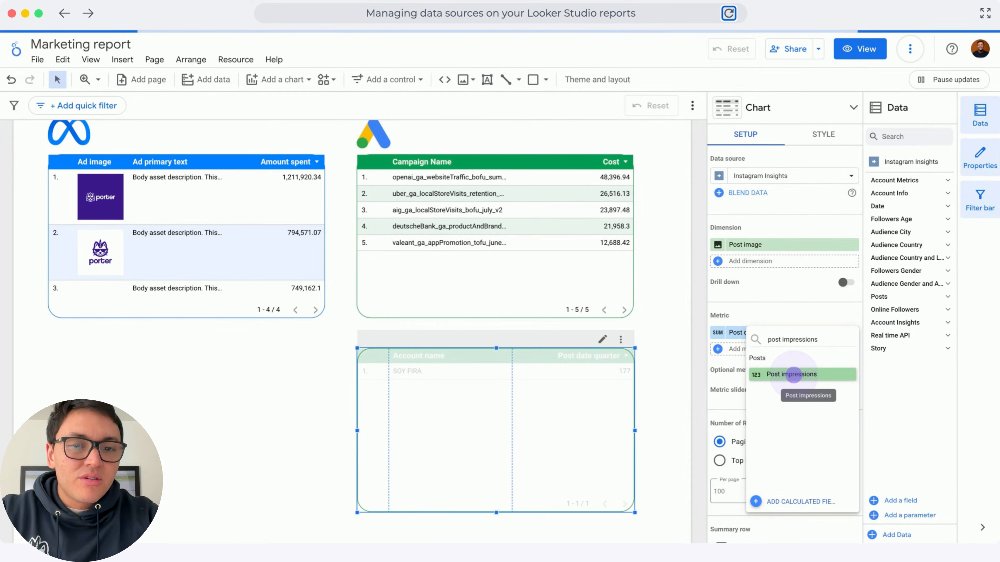
- Add Post caption as a second dimension to the Instagram Insights table
left_click(726, 261)
type("post cap")
left_click(777, 300)
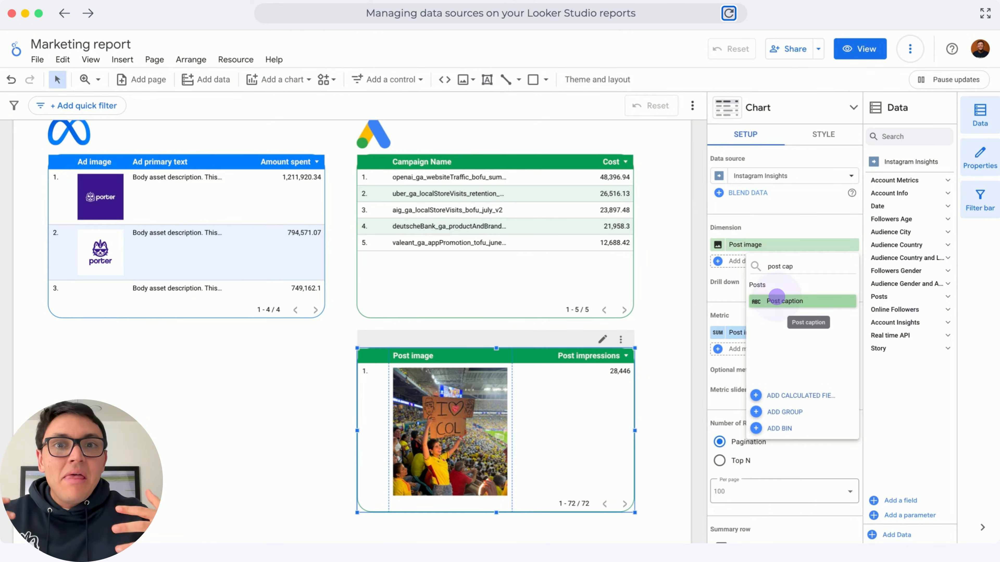
left_click(776, 296)
left_click(776, 296)
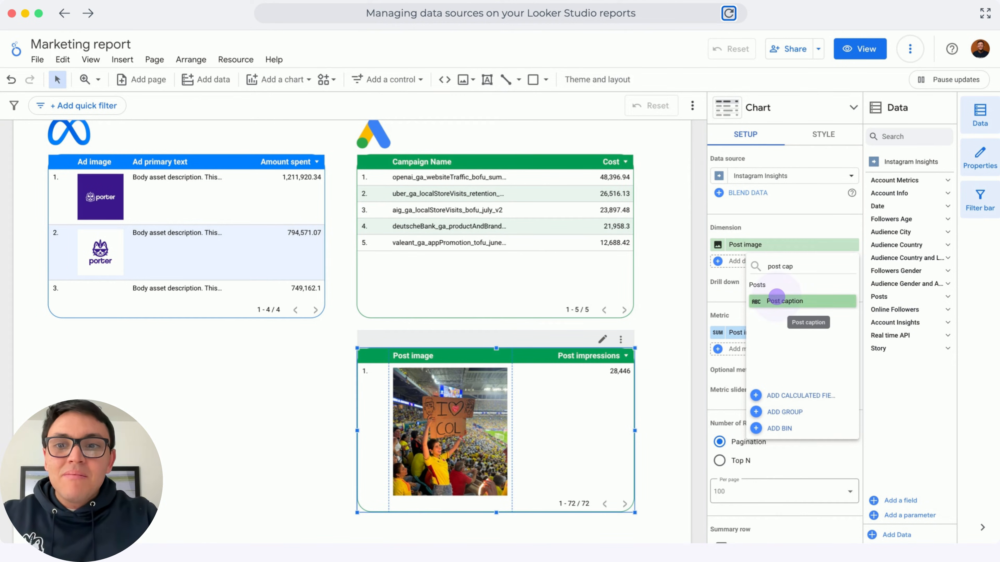
left_click(776, 297)
left_click(776, 296)
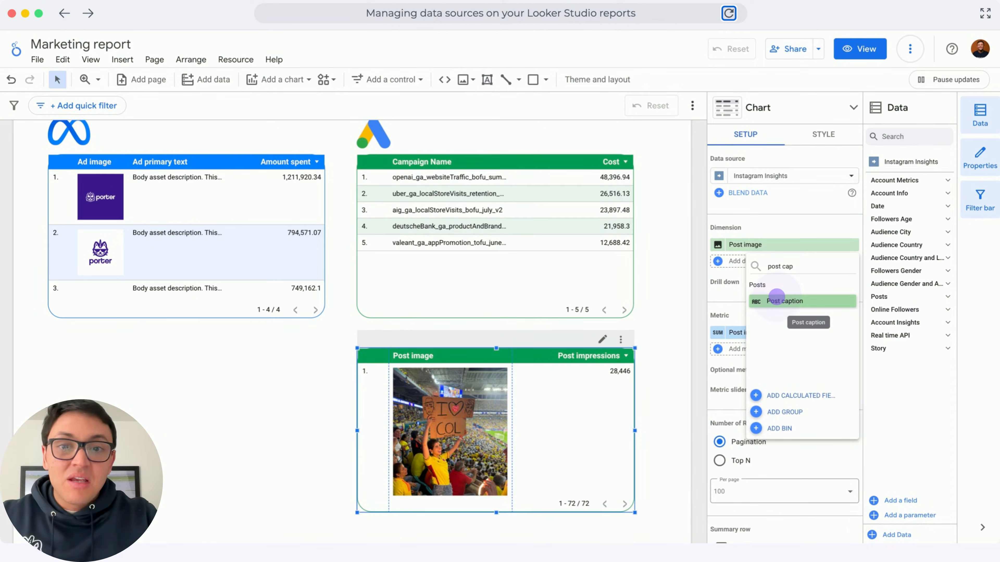
left_click(776, 296)
left_click(776, 296)
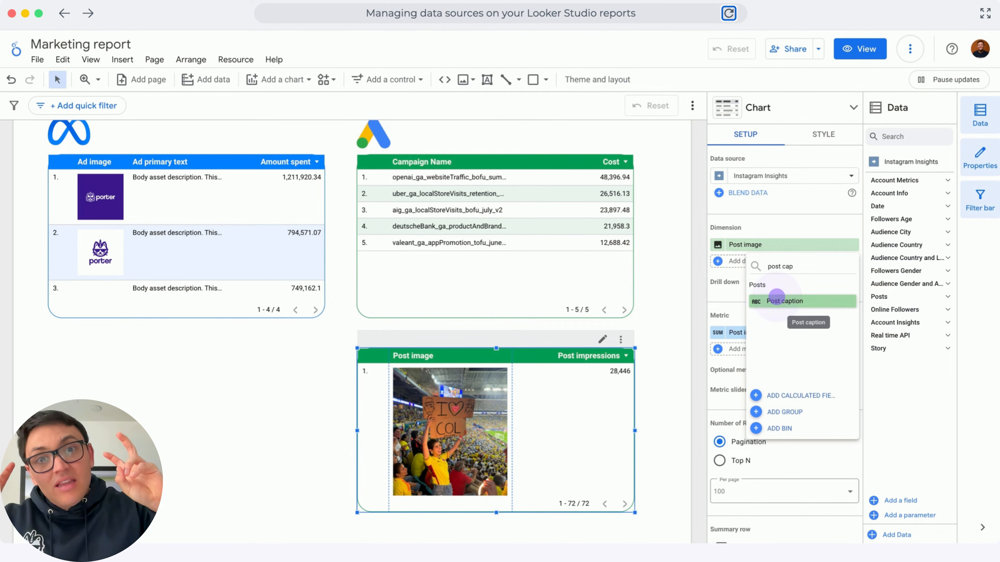
left_click(776, 301)
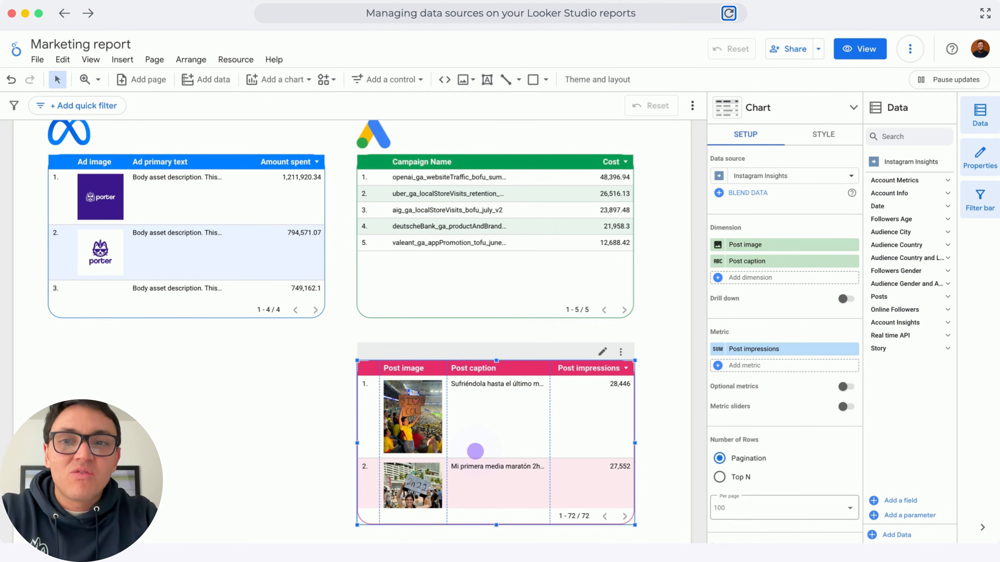
- From the report's added data sources, rename the Facebook ads + Instagram ads source as Porter - Meta Ads
left_click(241, 55)
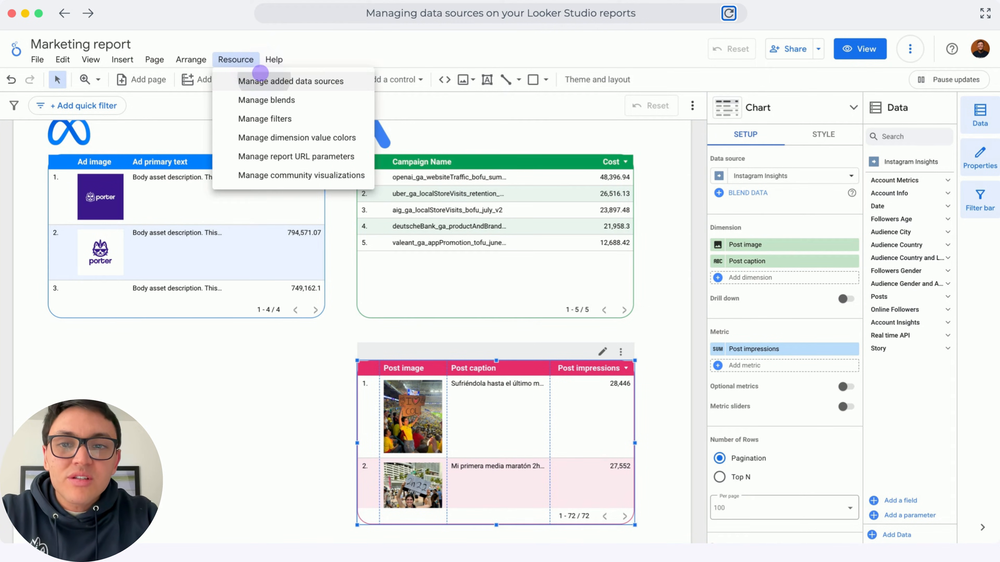
left_click(265, 79)
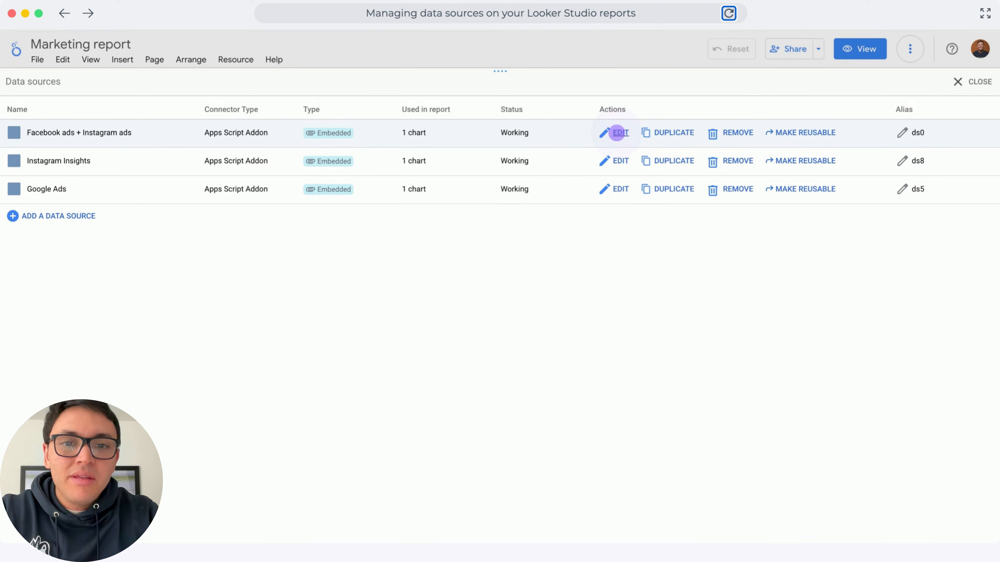
left_click(614, 132)
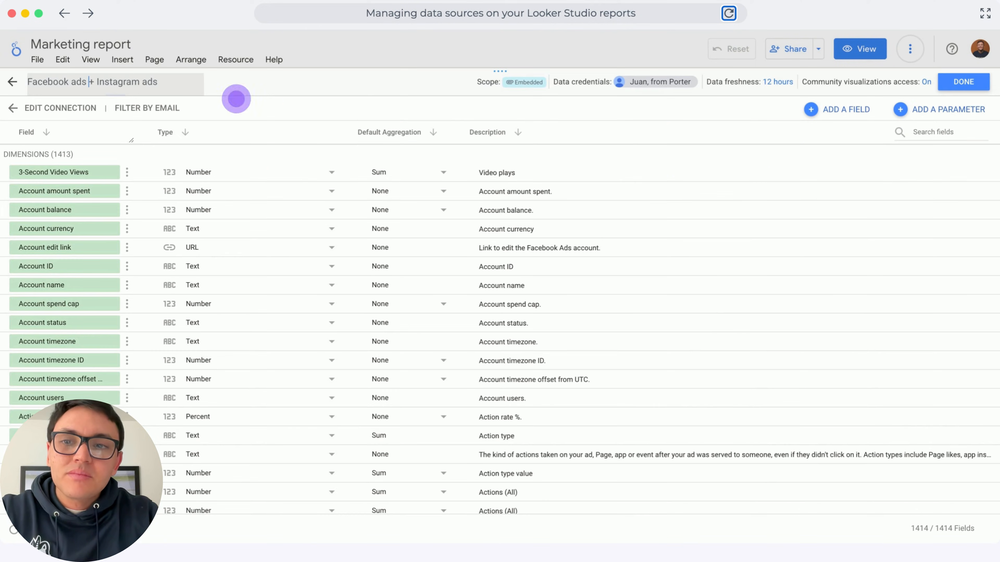
triple_click(88, 85)
type("p")
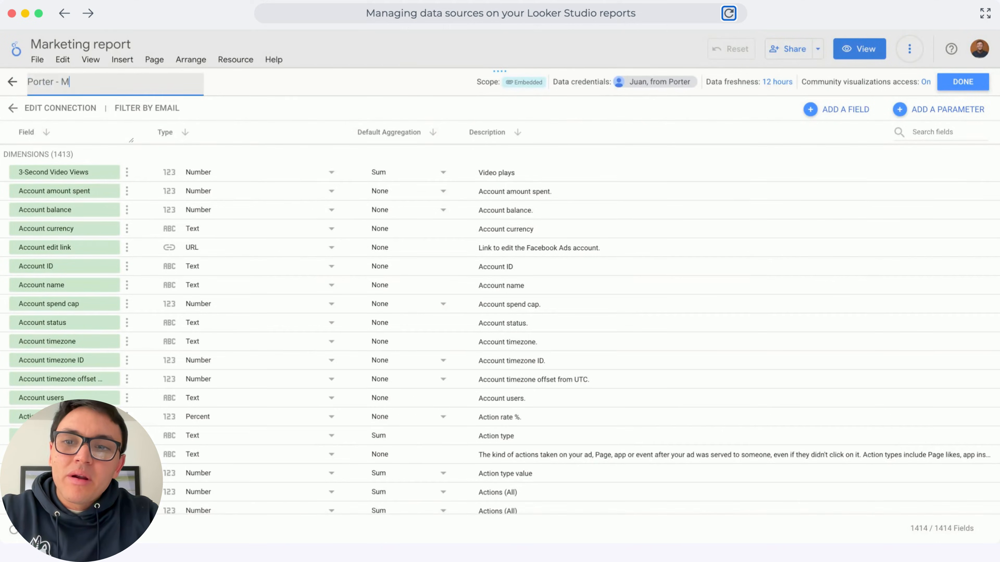
left_click(961, 81)
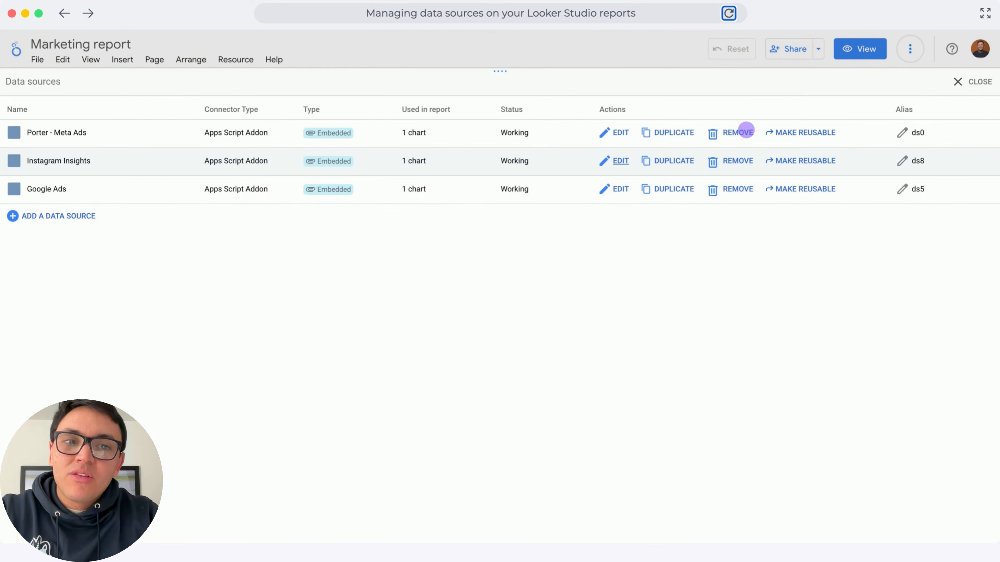
- Rename the Instagram Insights data source as Porter - Instagram
left_click(614, 161)
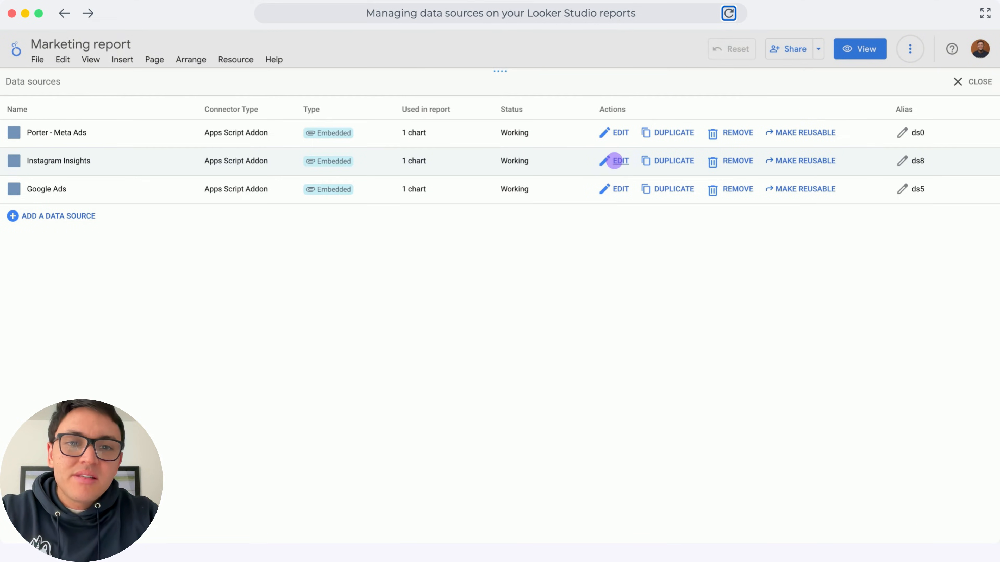
triple_click(106, 81)
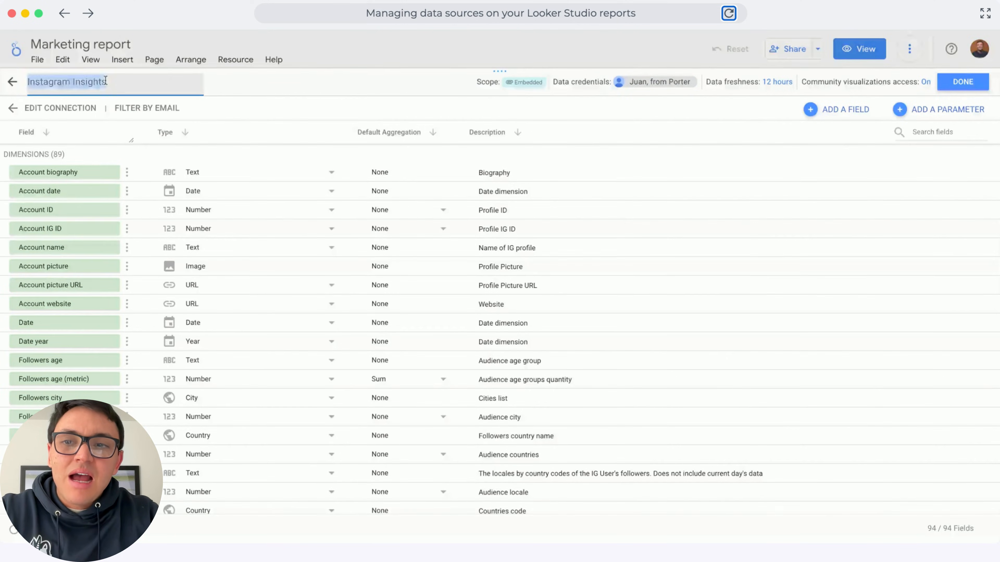
type("Porter - Ins")
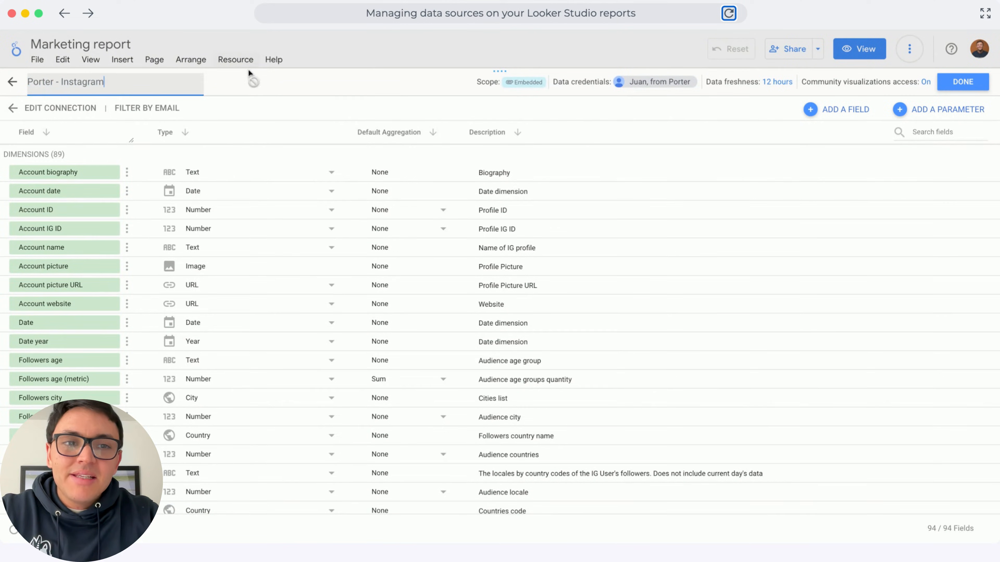
left_click(963, 82)
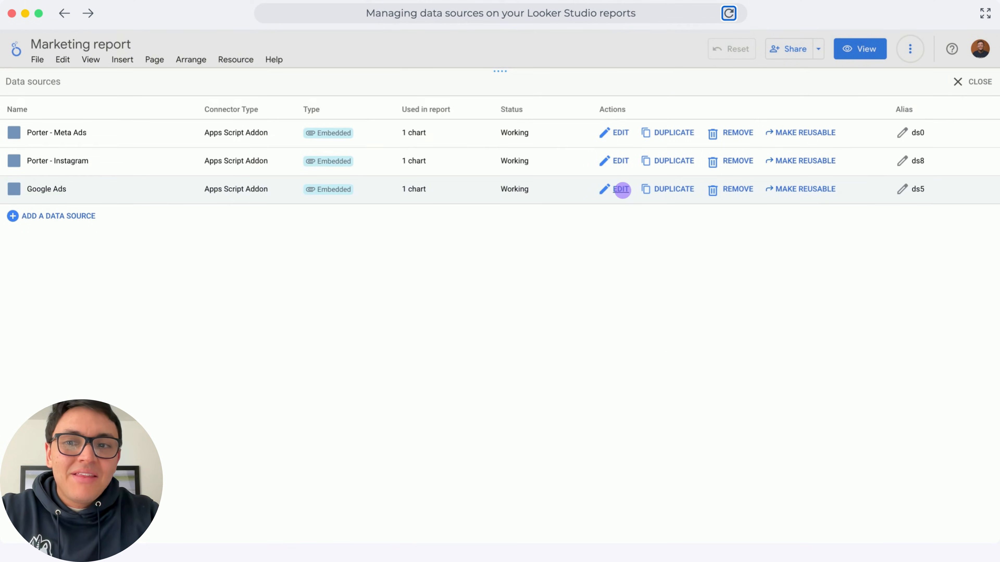
- Rename the Google Ads data source as Porter - Google Ads, keeping its connection settings, and return to the data source list
left_click(622, 190)
left_click(621, 189)
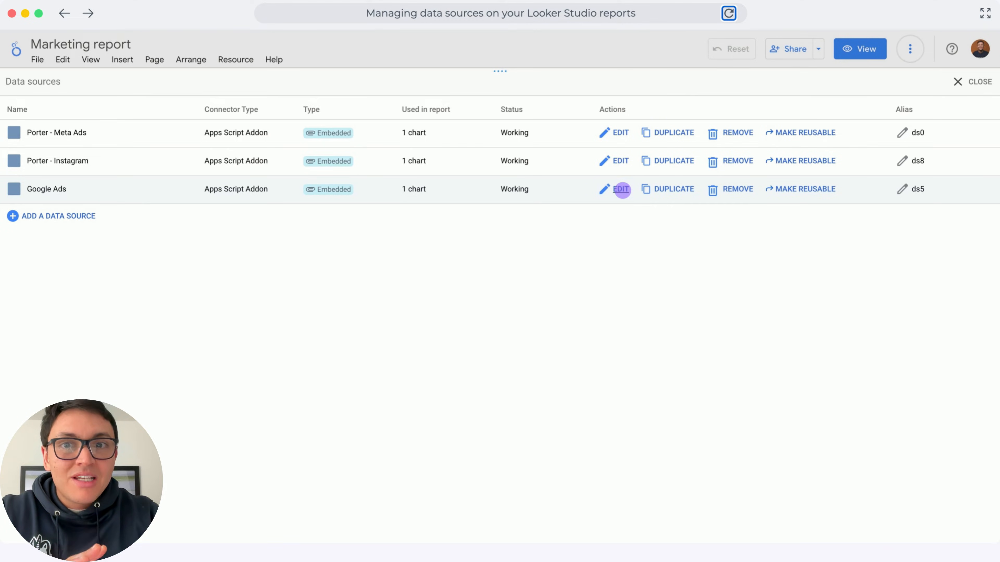
left_click(621, 190)
left_click(621, 190)
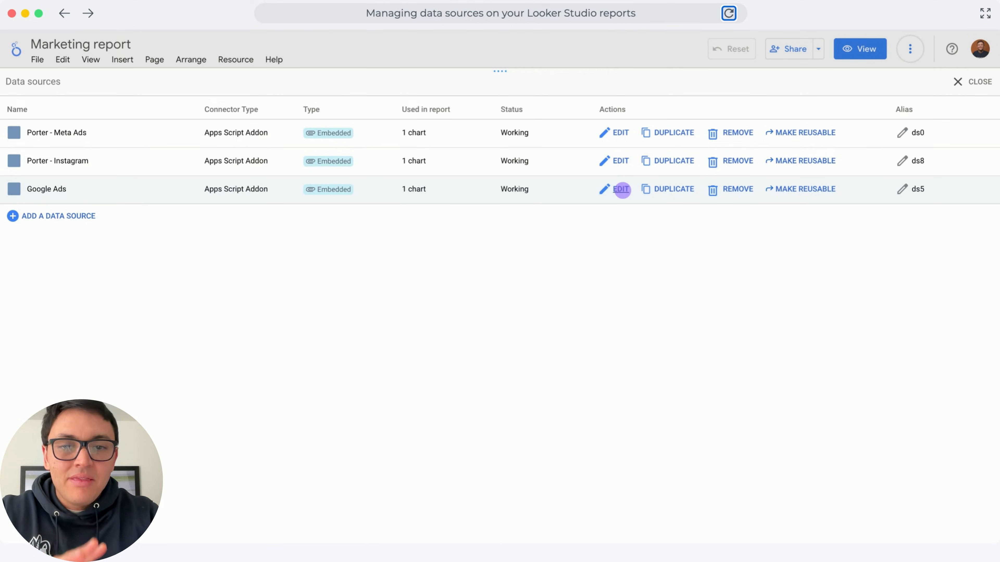
left_click(622, 190)
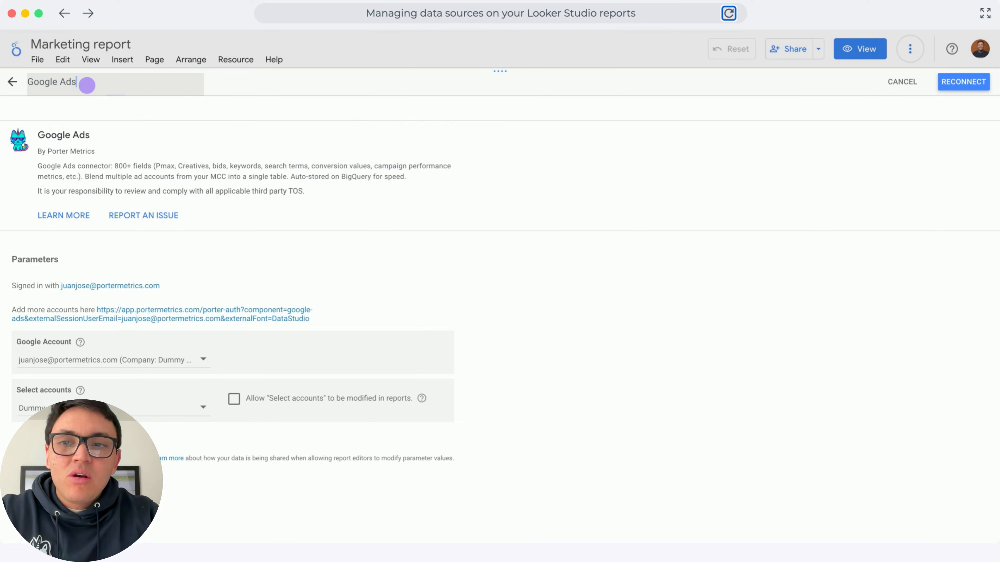
left_click(87, 85)
left_click(957, 79)
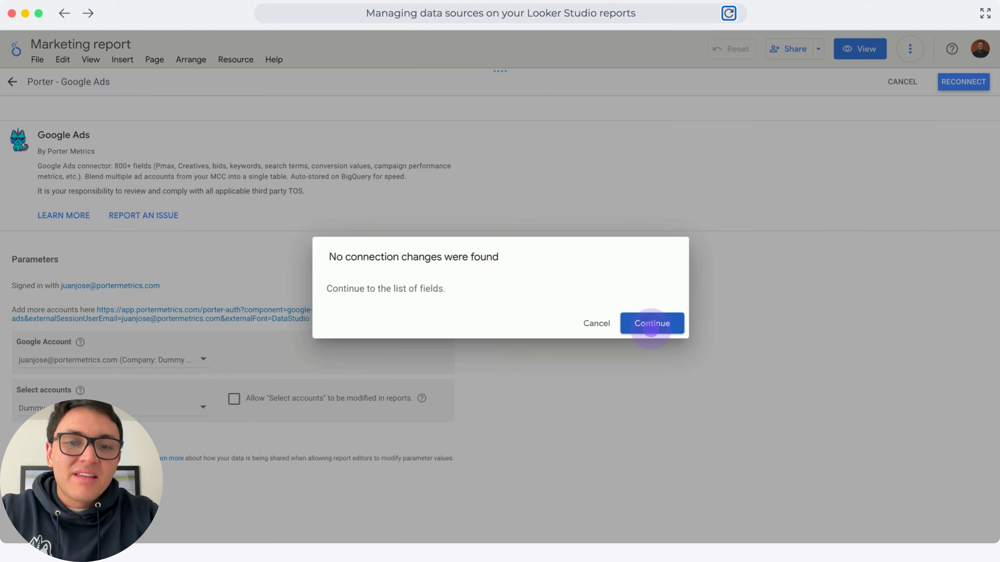
left_click(652, 322)
left_click(956, 82)
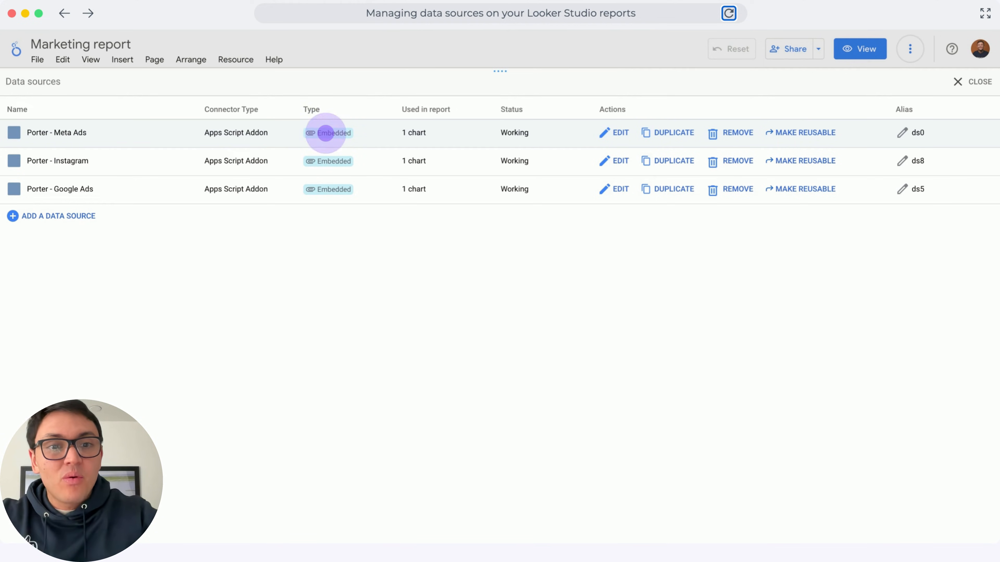
- Make Porter - Meta Ads reusable with report editors granted access, and remove the Porter - Instagram data source from the report
left_click(807, 133)
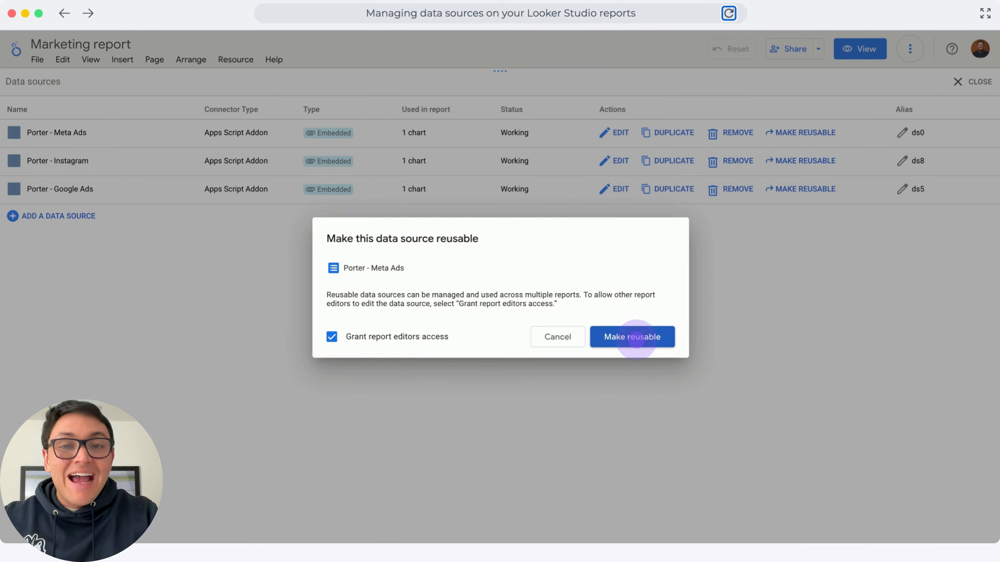
left_click(636, 339)
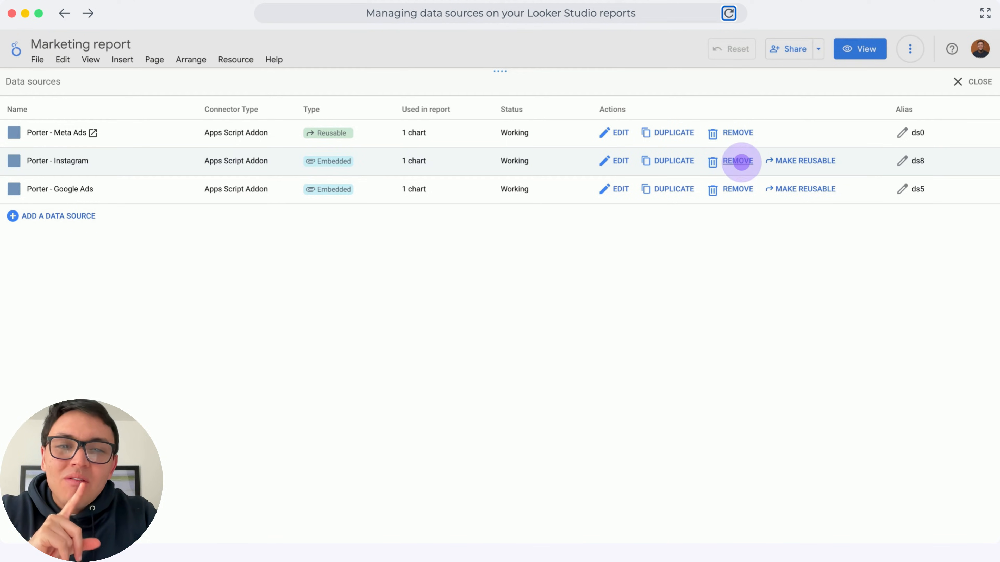
left_click(737, 161)
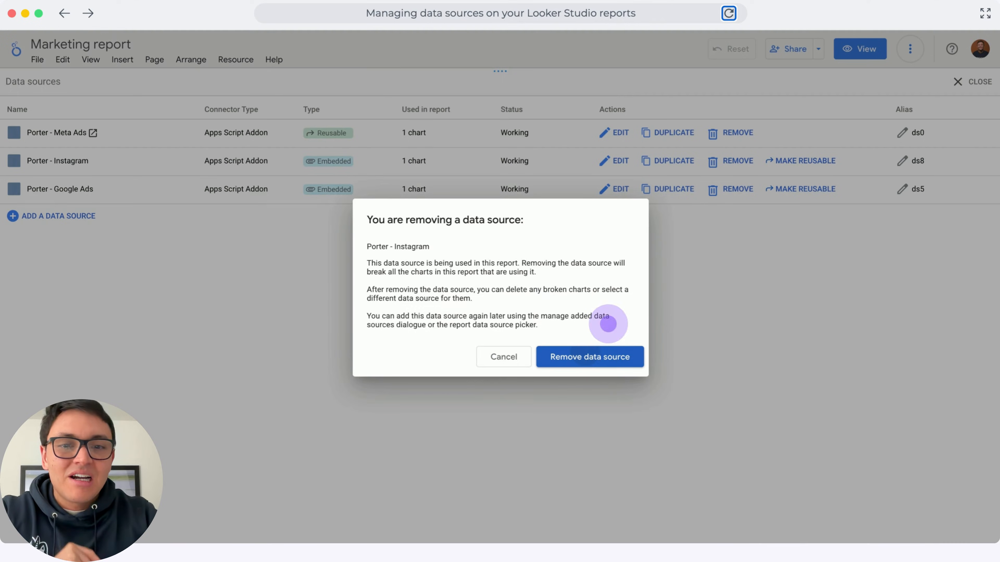
left_click(586, 354)
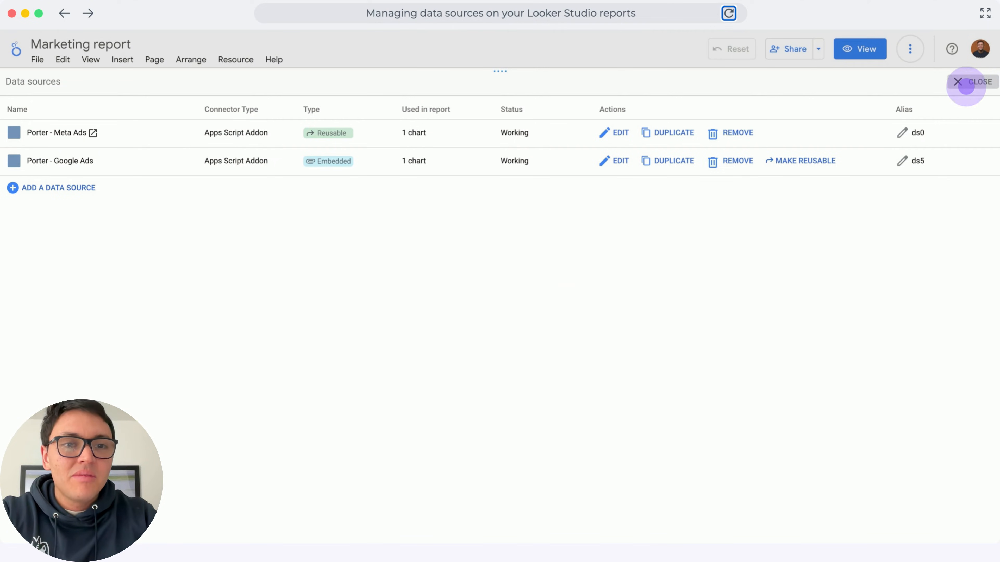
left_click(962, 82)
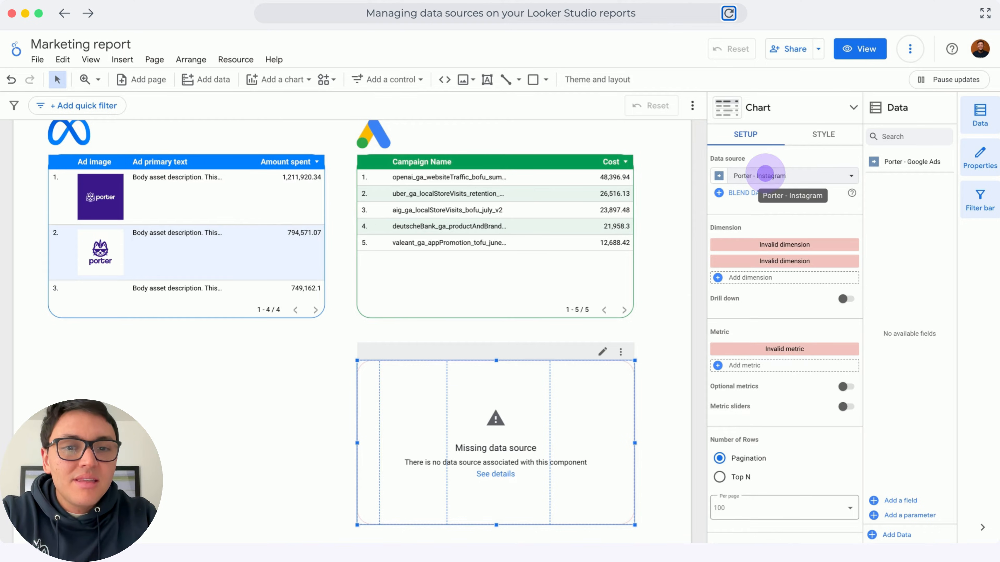
- Assign Porter - Google Ads as the data source of the lower table that is missing its source
left_click(762, 176)
left_click(735, 247)
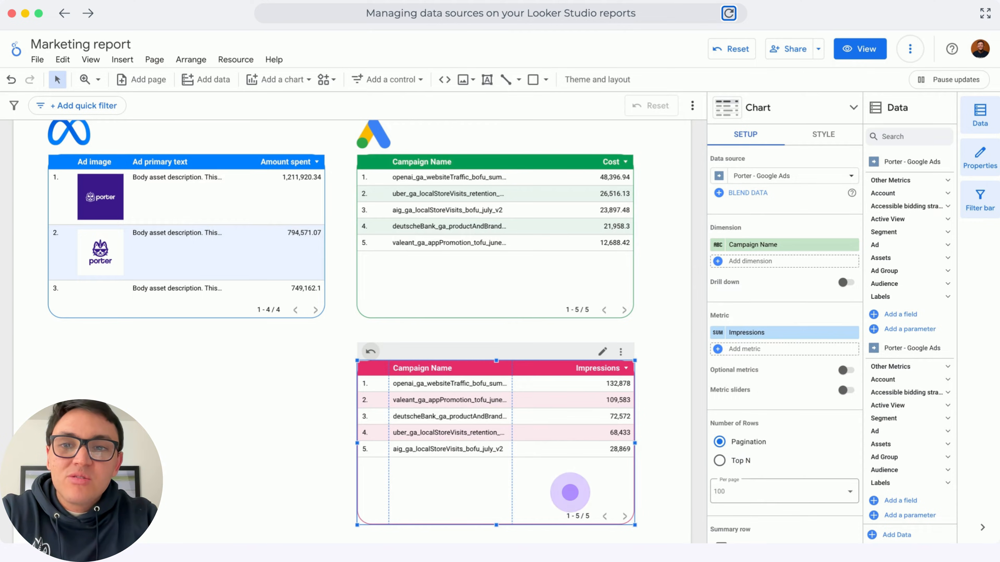
- Open the report's list of added data sources again
scroll(570, 493, "up", 1)
left_click(235, 59)
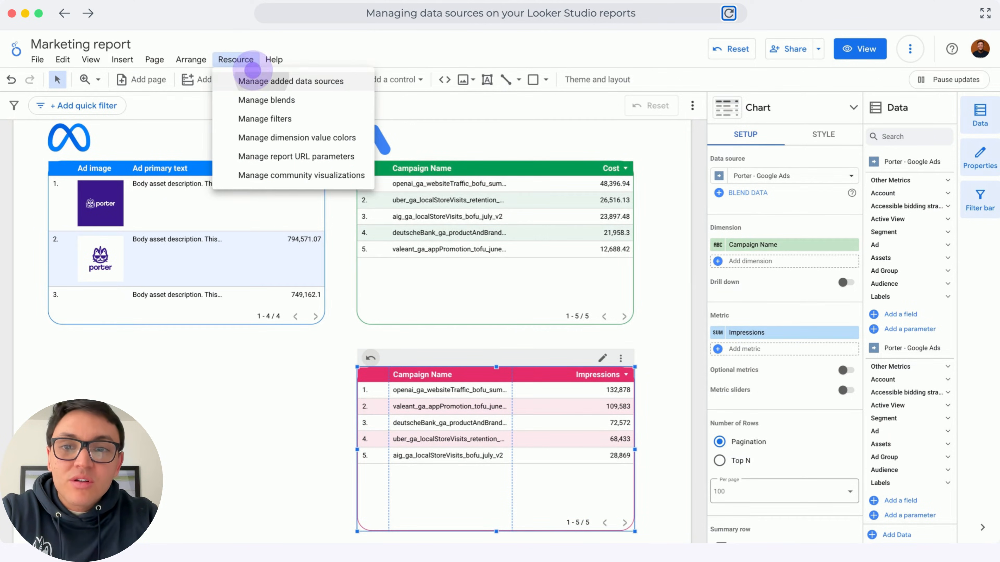
left_click(272, 80)
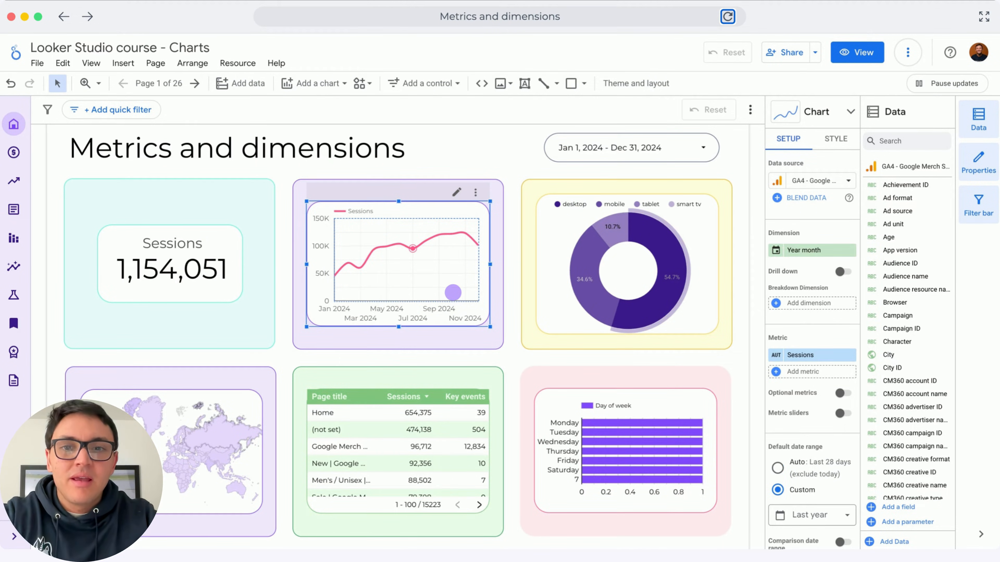
left_click(453, 293)
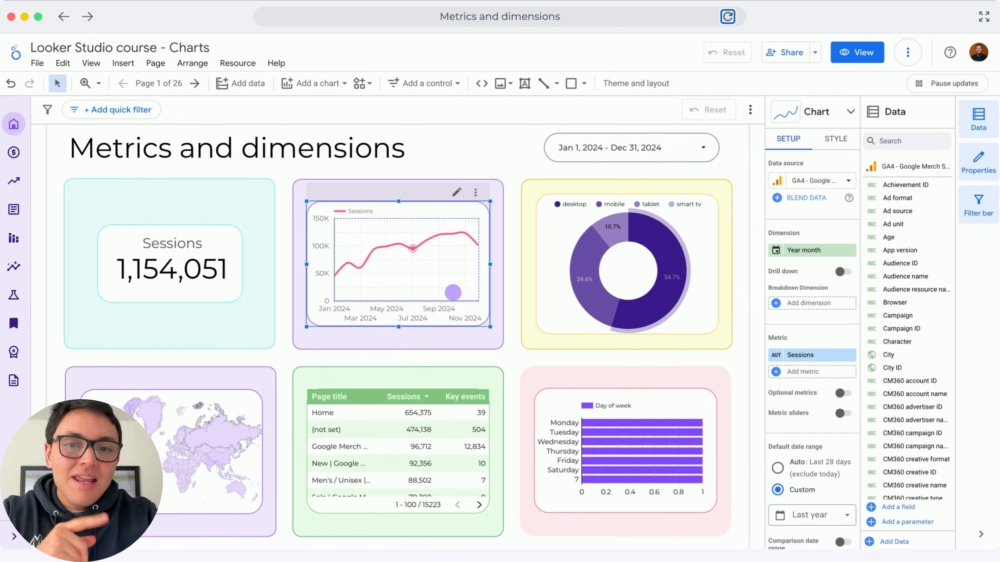
- Examine which dimension and metric drive the donut chart, the map, the page title table and the day-of-week bar chart
left_click(673, 295)
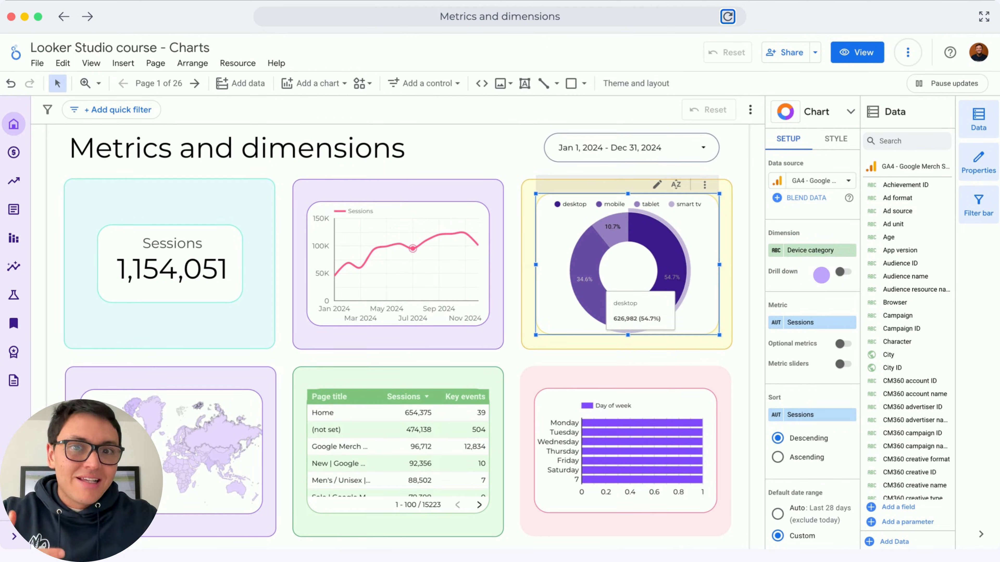
left_click(822, 275)
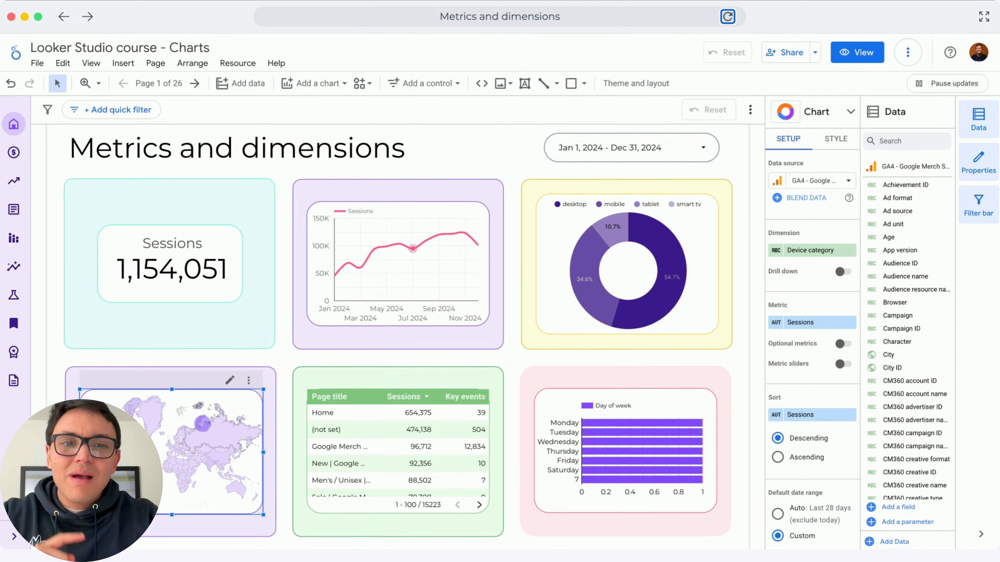
left_click(202, 424)
left_click(816, 270)
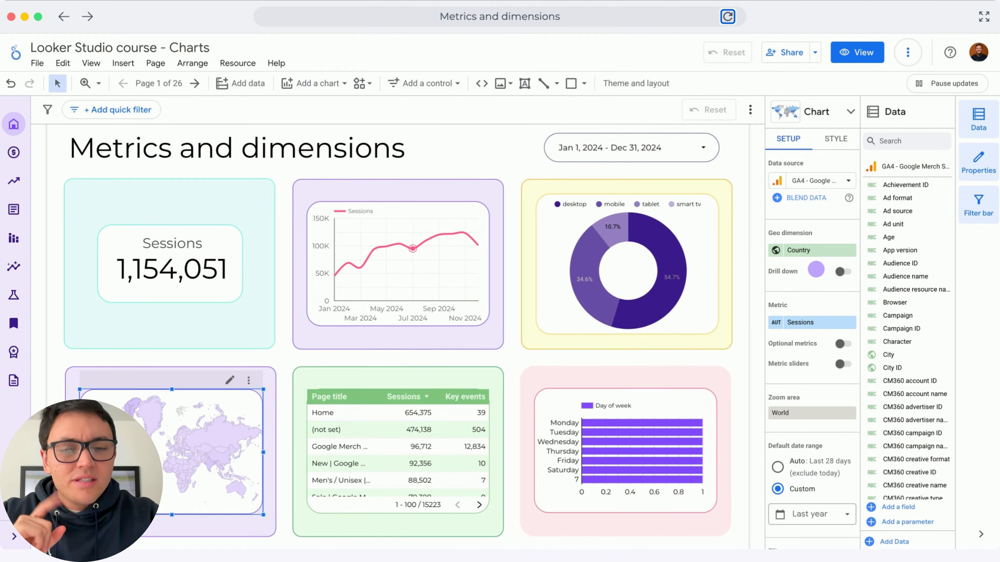
left_click(816, 269)
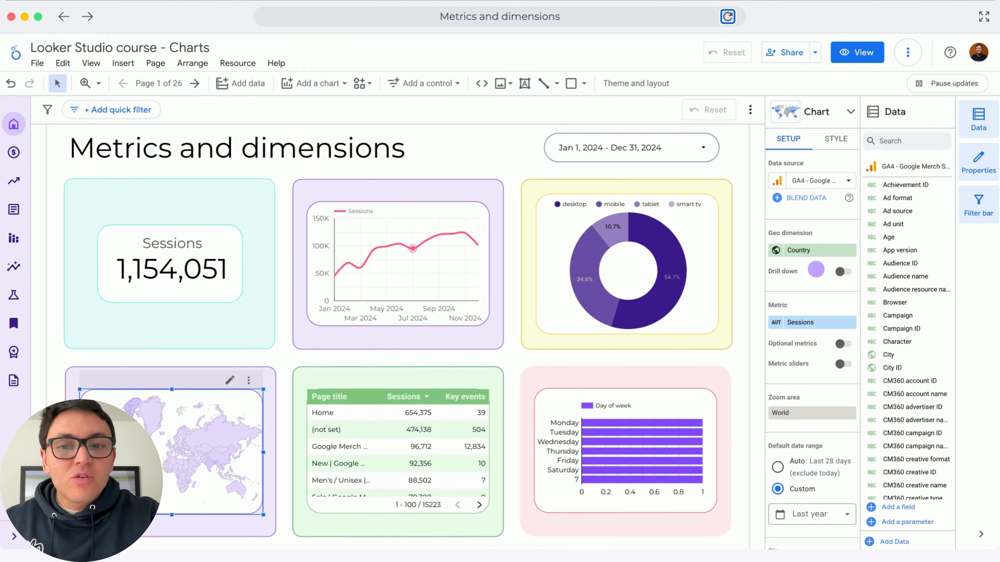
left_click(450, 416)
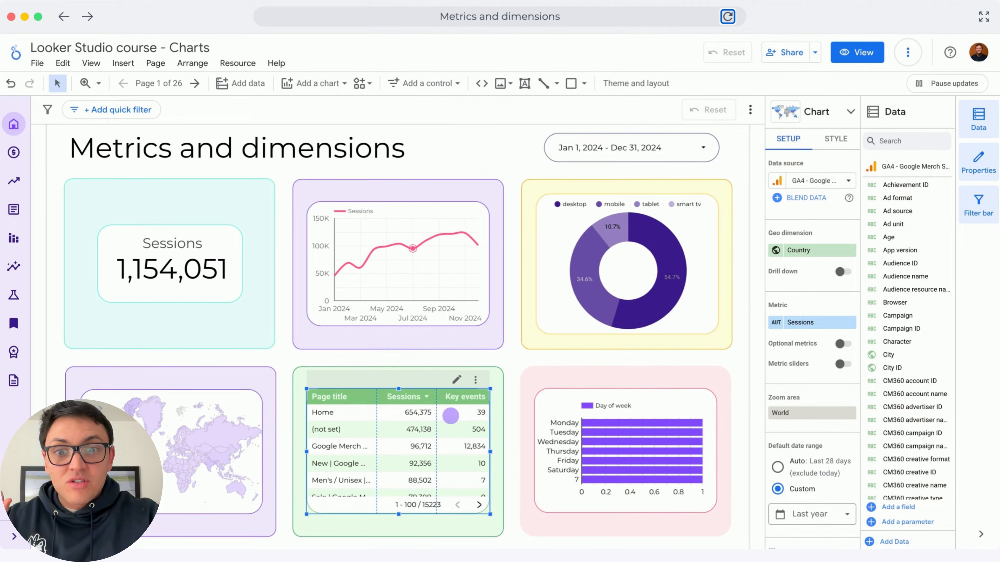
left_click(451, 415)
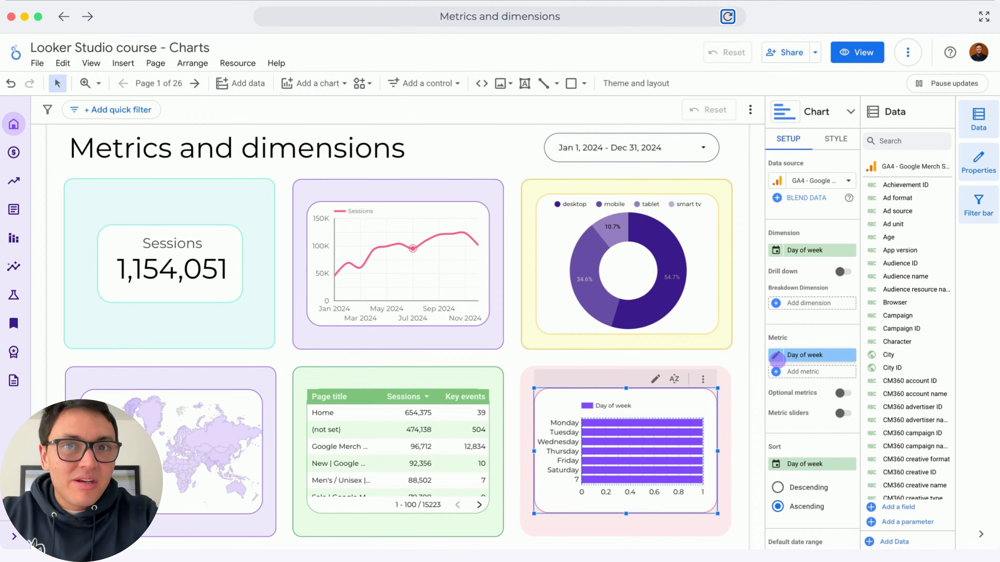
left_click(776, 356)
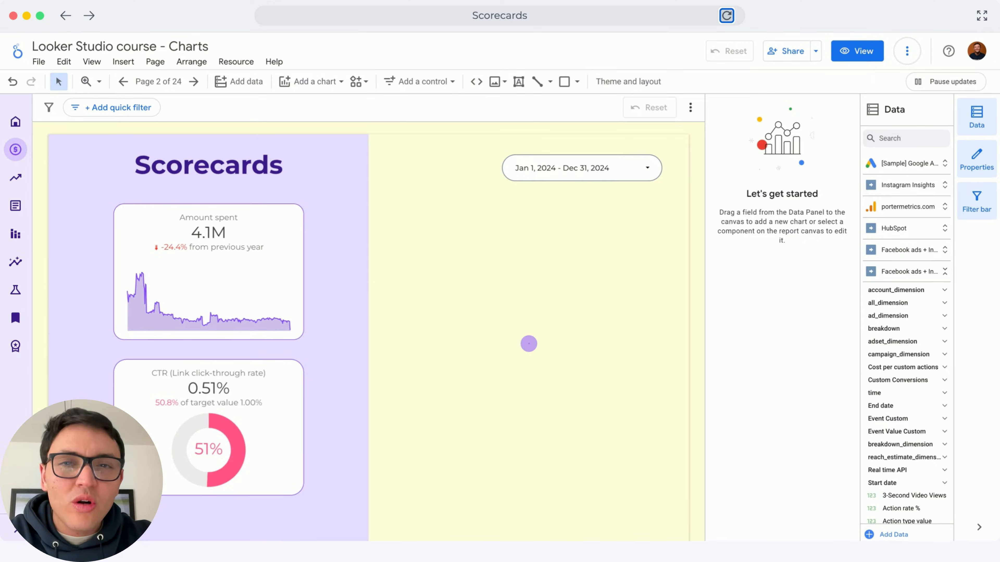
- Add a plain scorecard to the empty yellow half of the Scorecards page, beneath the date range control
left_click(297, 304)
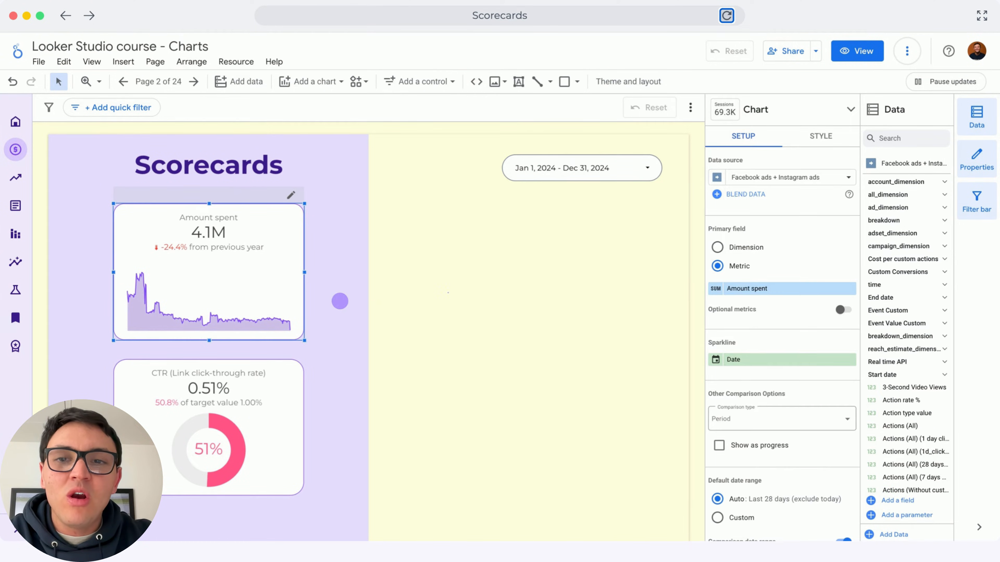
left_click(444, 288)
left_click(304, 82)
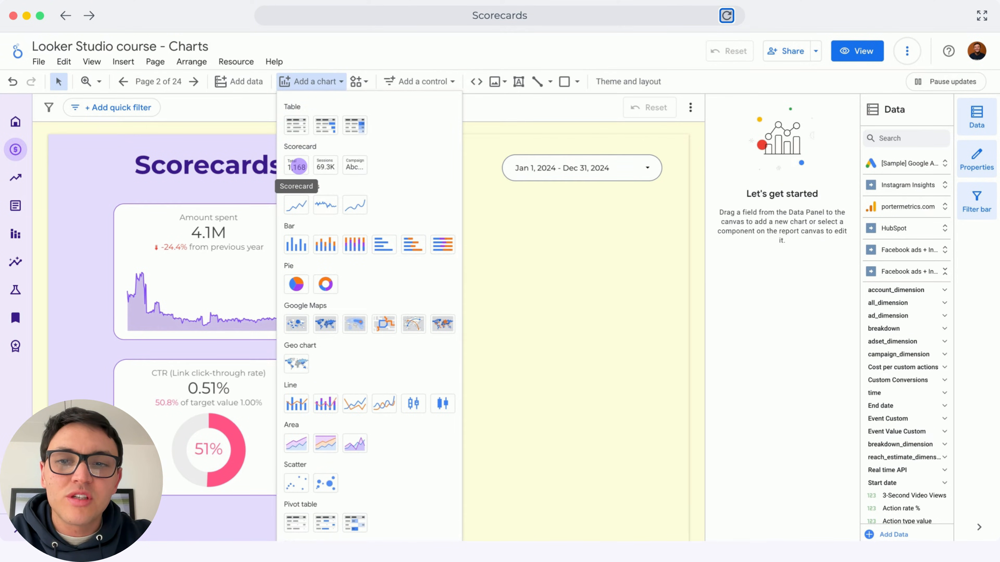
left_click(298, 166)
left_click_drag(410, 207, 624, 342)
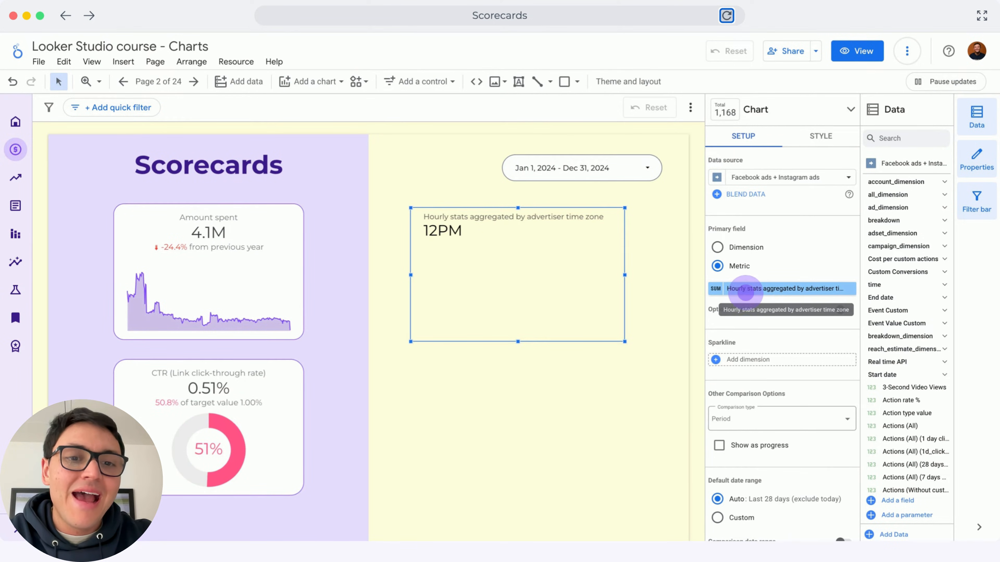
- Set the new scorecard's metric to Amount spent
left_click(745, 294)
left_click(600, 267)
left_click(759, 290)
type("amount")
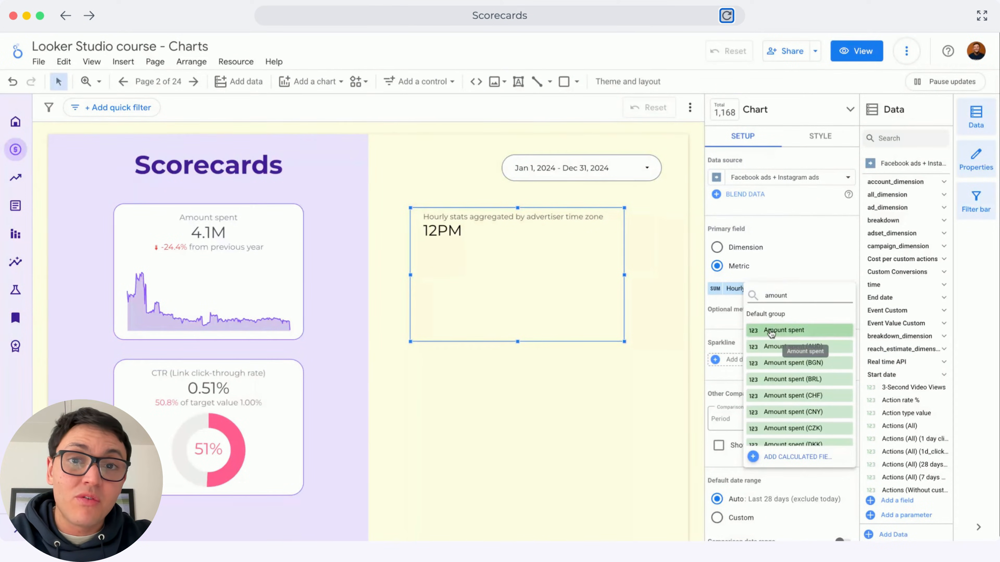
left_click(785, 330)
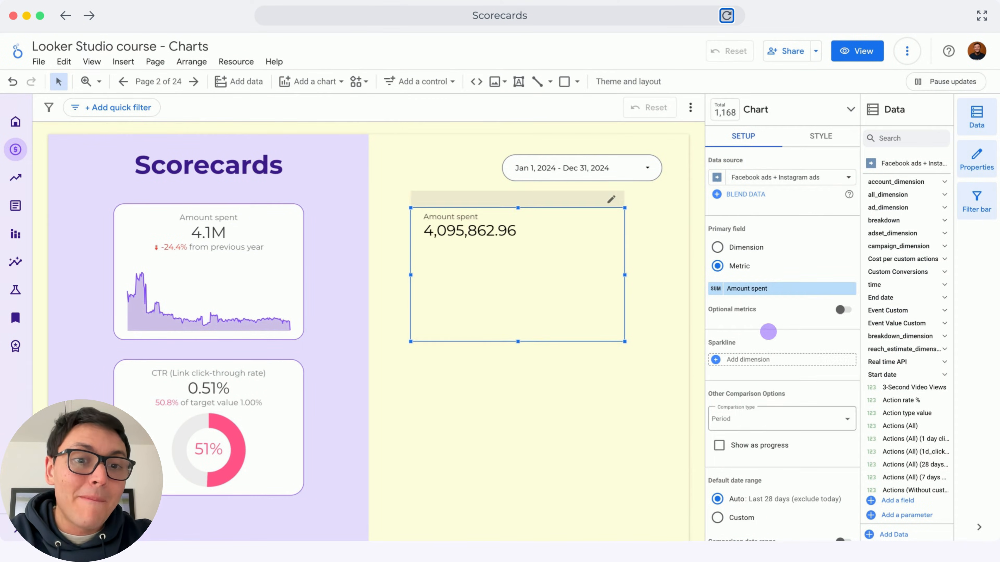
- Enable the comparison date range on the new scorecard and compare it with the previous year
scroll(792, 404, "down", 3)
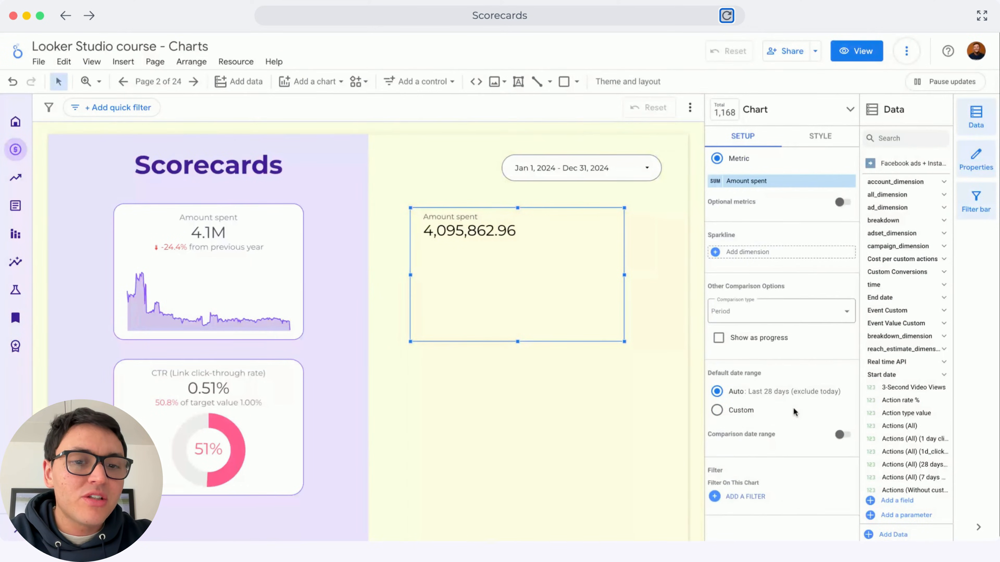
left_click(839, 435)
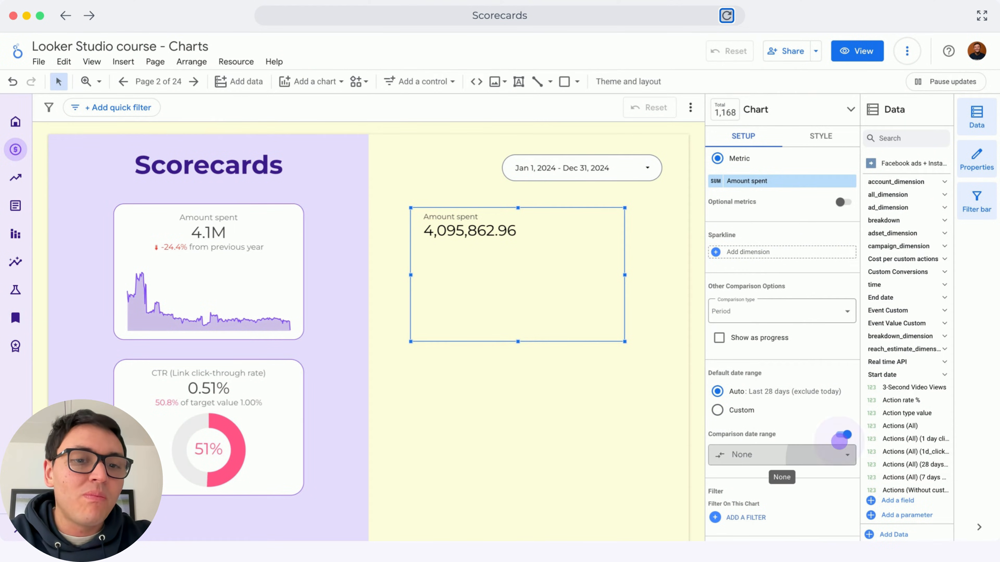
left_click(839, 459)
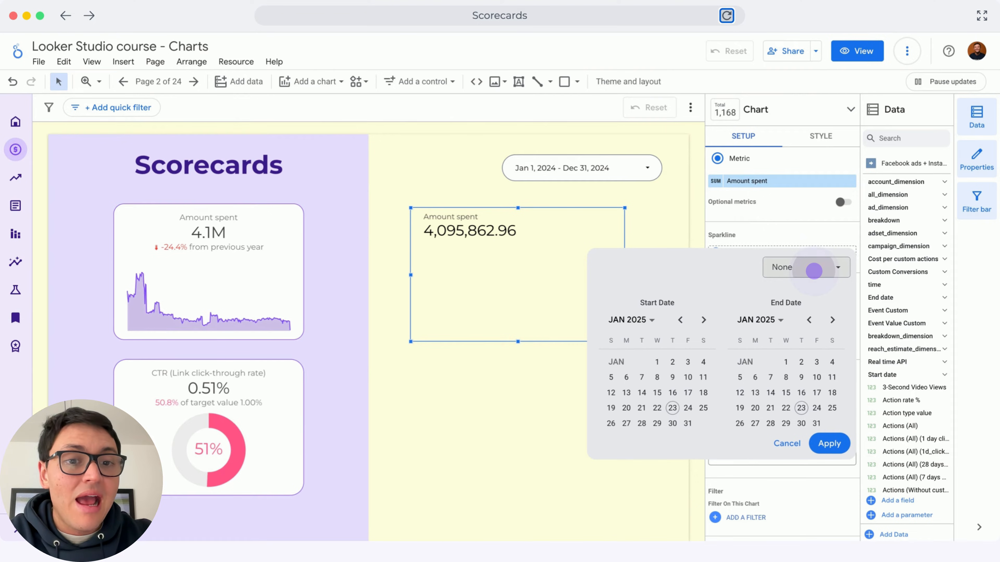
left_click(814, 269)
left_click(809, 319)
left_click(832, 444)
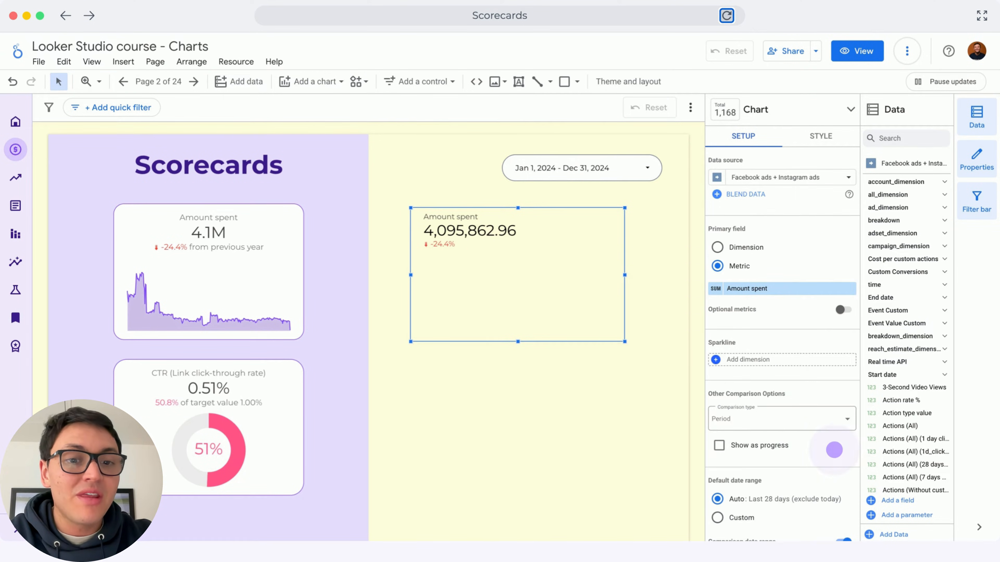
- Add a sparkline to the new scorecard using the Date dimension
left_click(714, 360)
type("date")
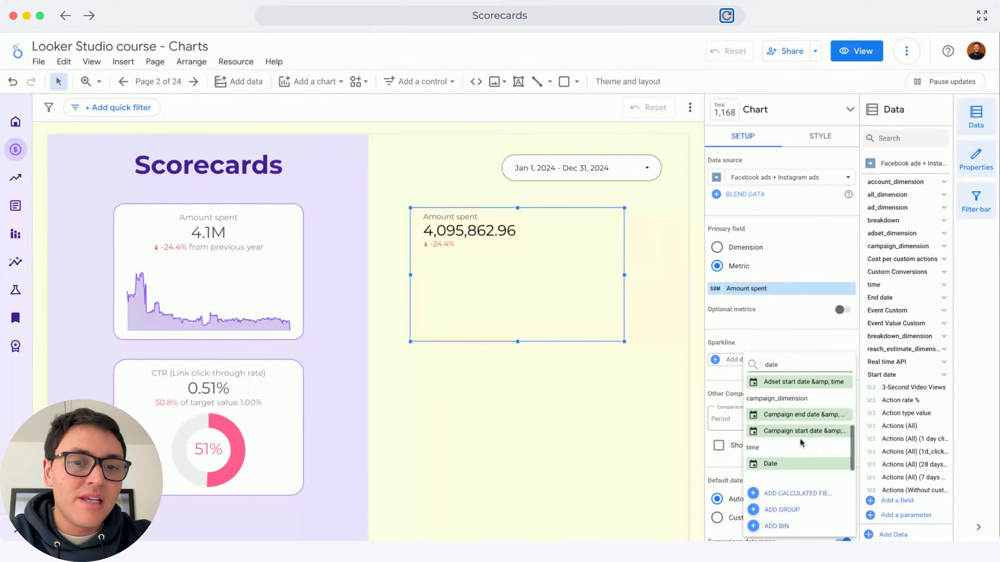
left_click(779, 464)
left_click(778, 464)
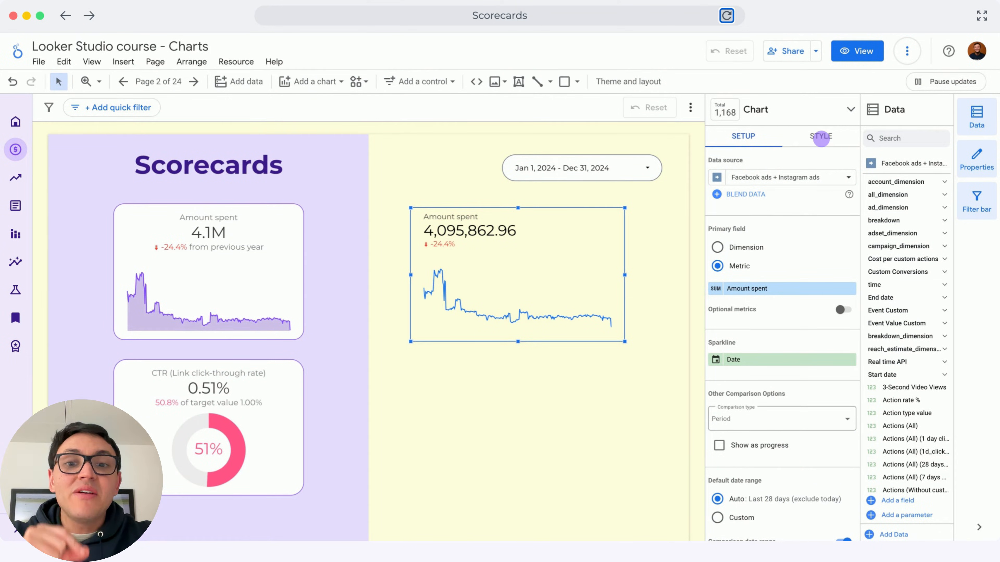
- Display the new scorecard's primary metric as compact numbers
left_click(820, 137)
left_click(820, 138)
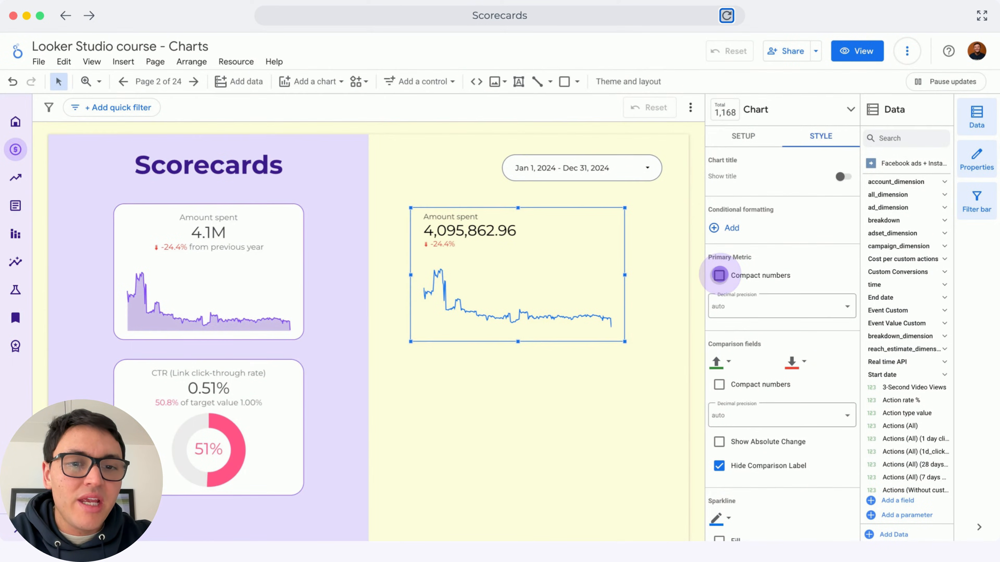
left_click(719, 275)
- Colour the new scorecard's negative change pink and show its comparison label
scroll(793, 299, "down", 3)
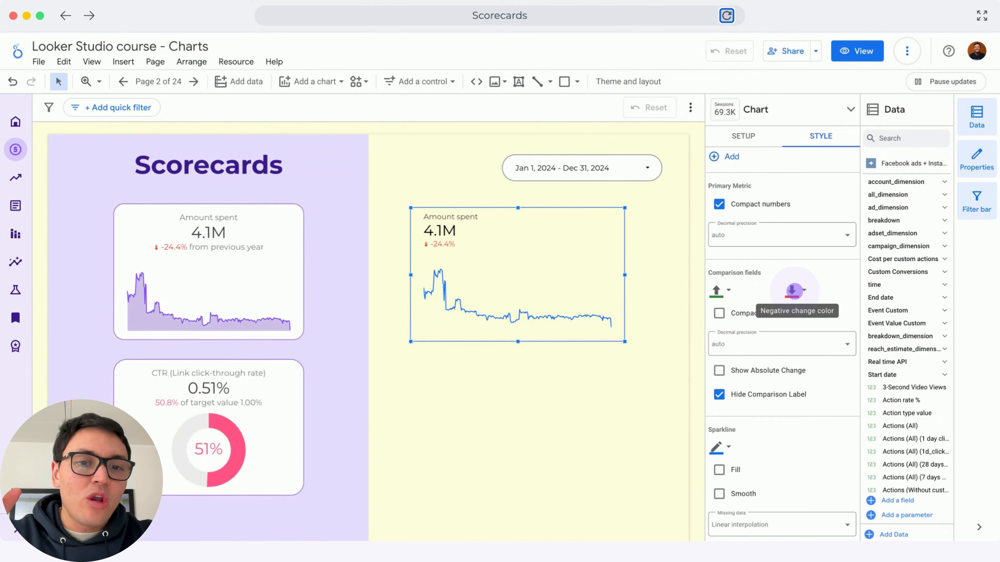
left_click(795, 291)
left_click(948, 490)
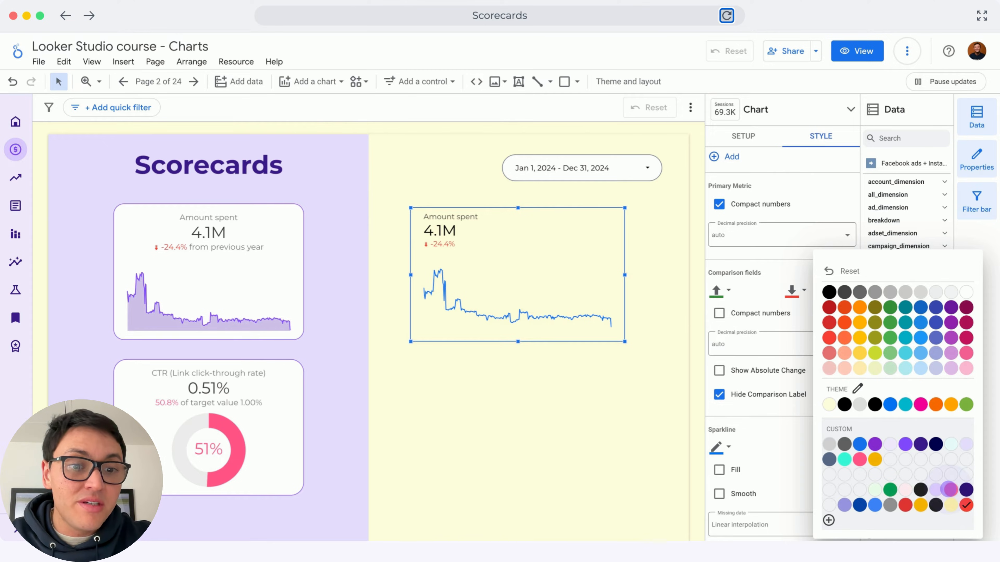
scroll(824, 366, "down", 1)
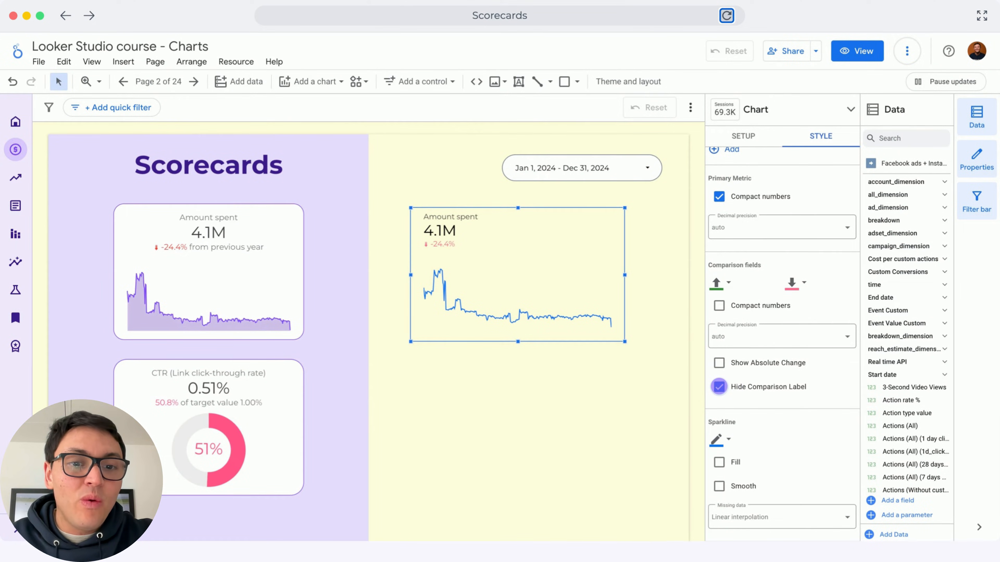
left_click(718, 386)
- Change the new scorecard's sparkline colour to the custom purple and fill the area under it
scroll(720, 394, "down", 3)
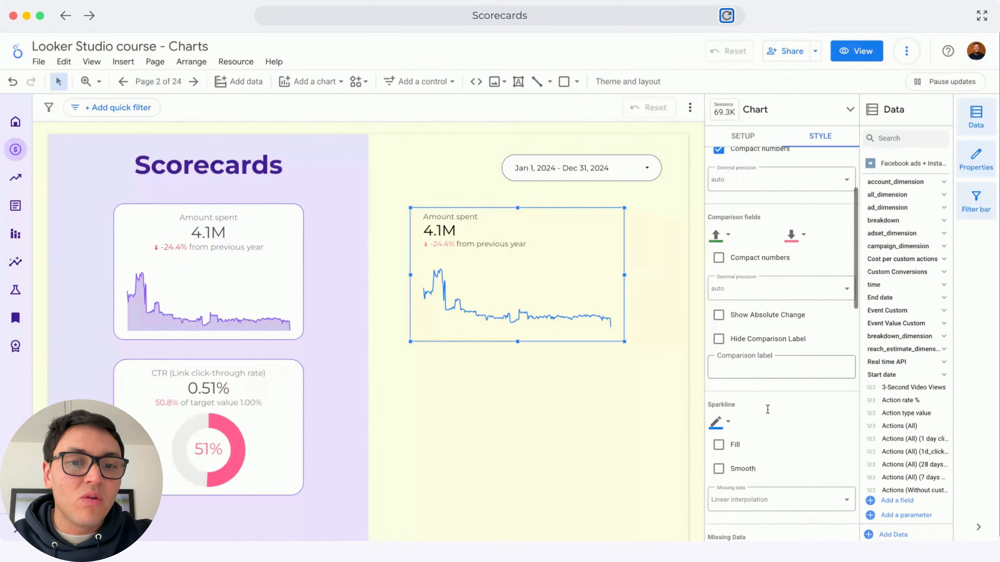
left_click(716, 409)
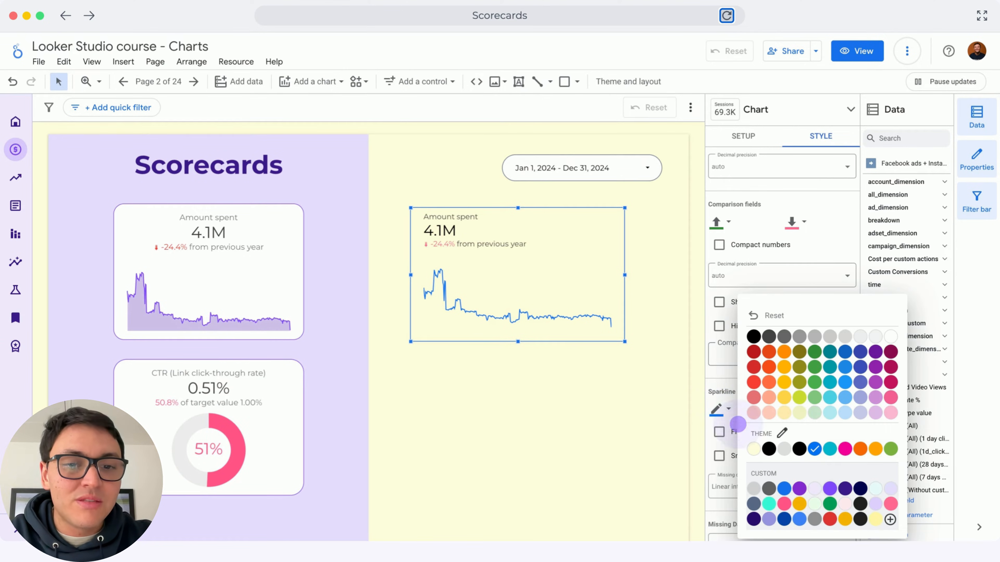
left_click(828, 488)
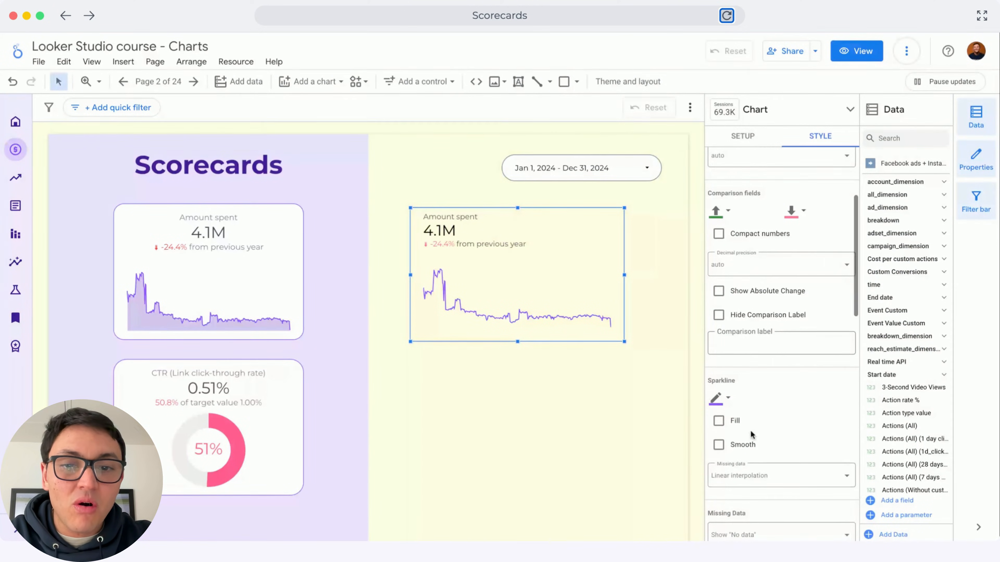
left_click(718, 421)
- Centre the new scorecard's field name, field value and comparison text
scroll(720, 424, "down", 3)
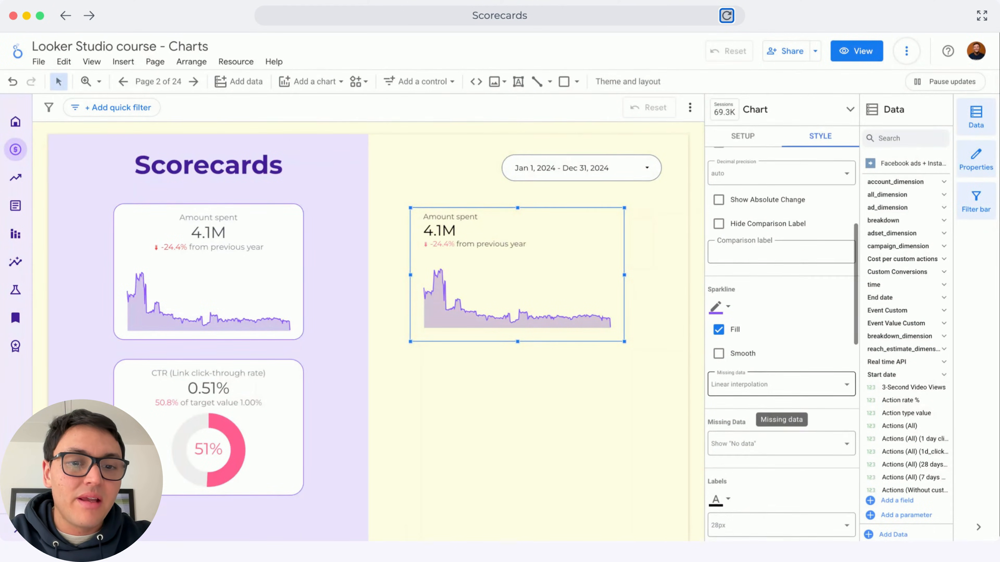
scroll(771, 374, "down", 6)
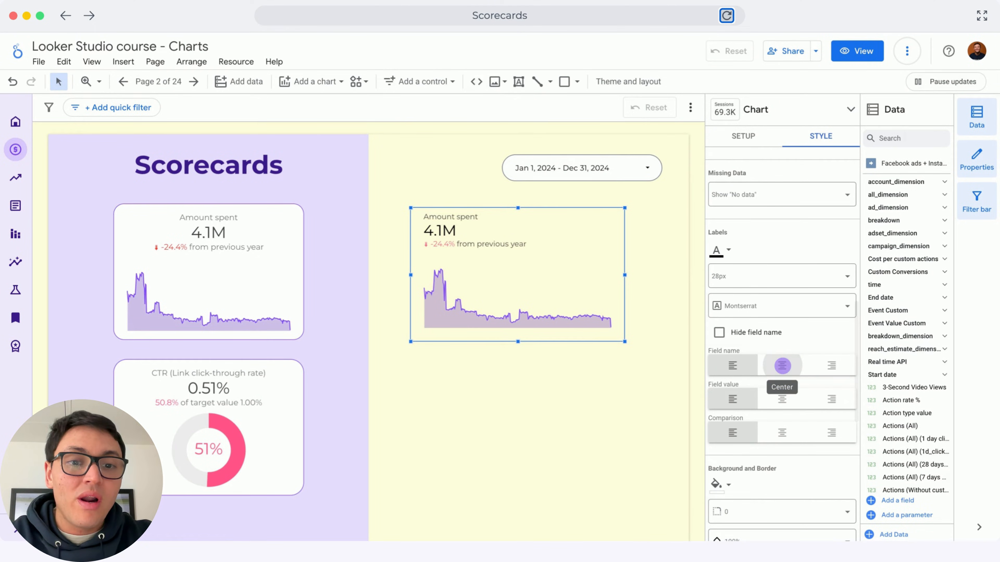
left_click(782, 365)
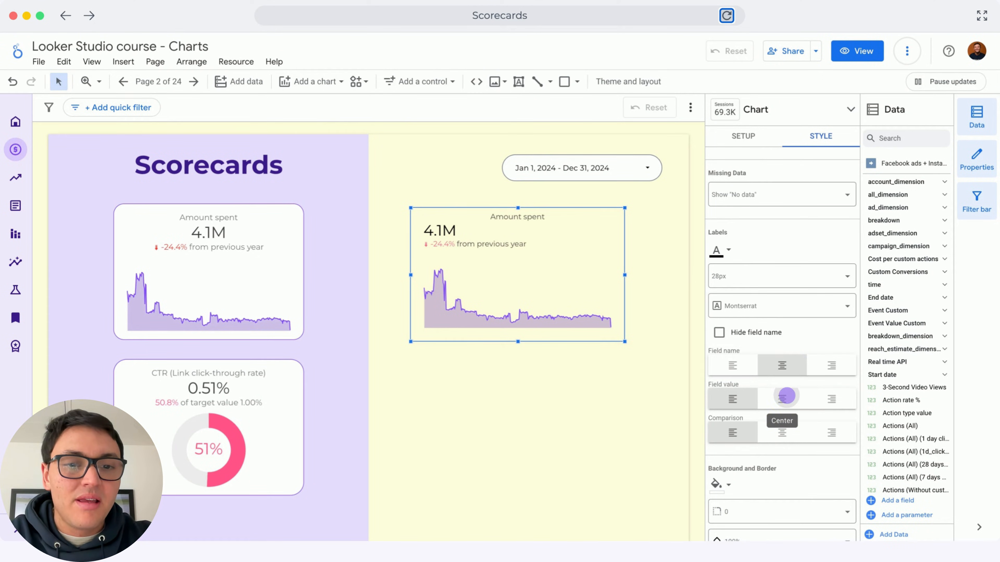
left_click(785, 397)
left_click(787, 433)
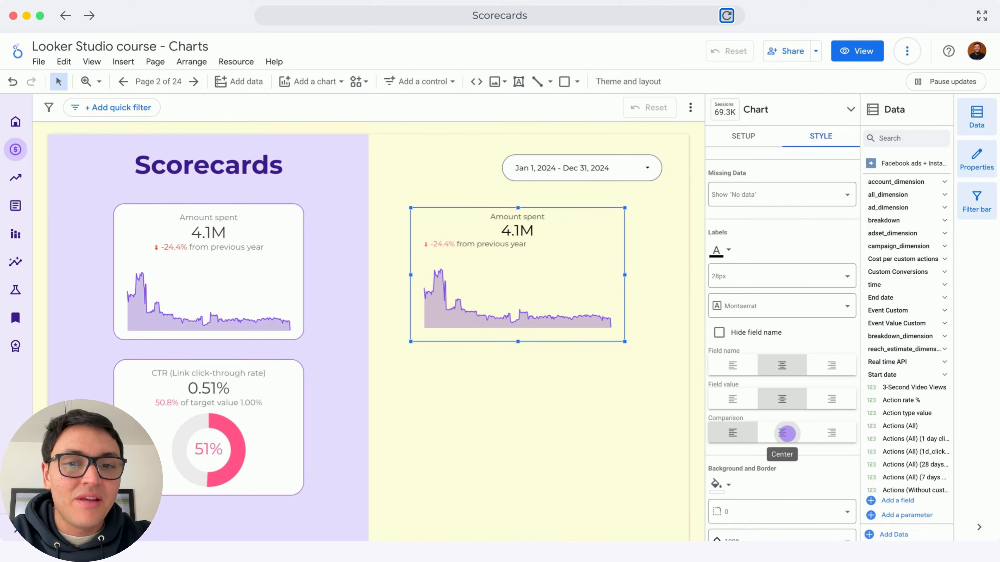
- Give the new scorecard a white background and a corner radius of 25
scroll(786, 435, "down", 3)
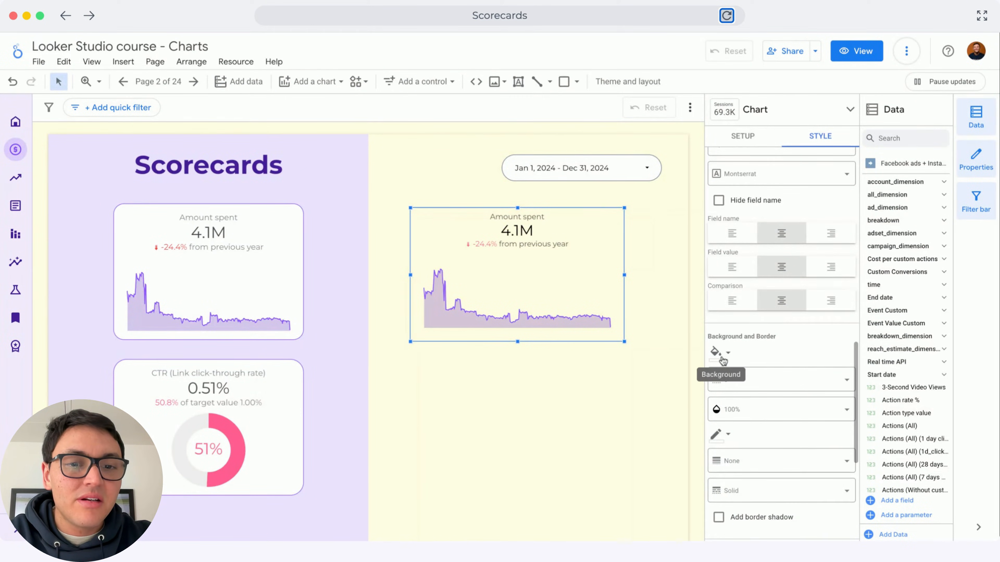
left_click(722, 356)
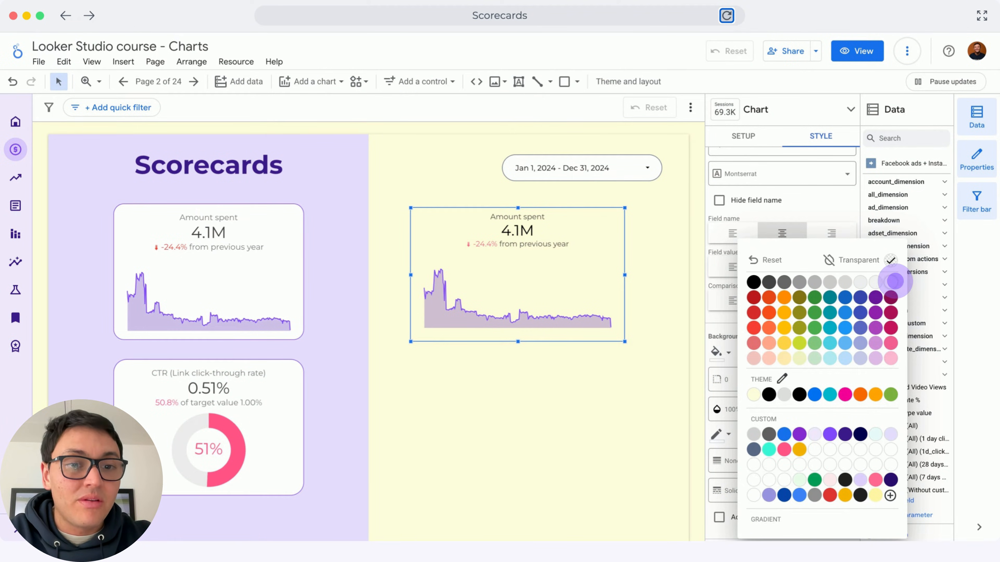
left_click(890, 261)
scroll(796, 384, "down", 1)
scroll(797, 384, "down", 2)
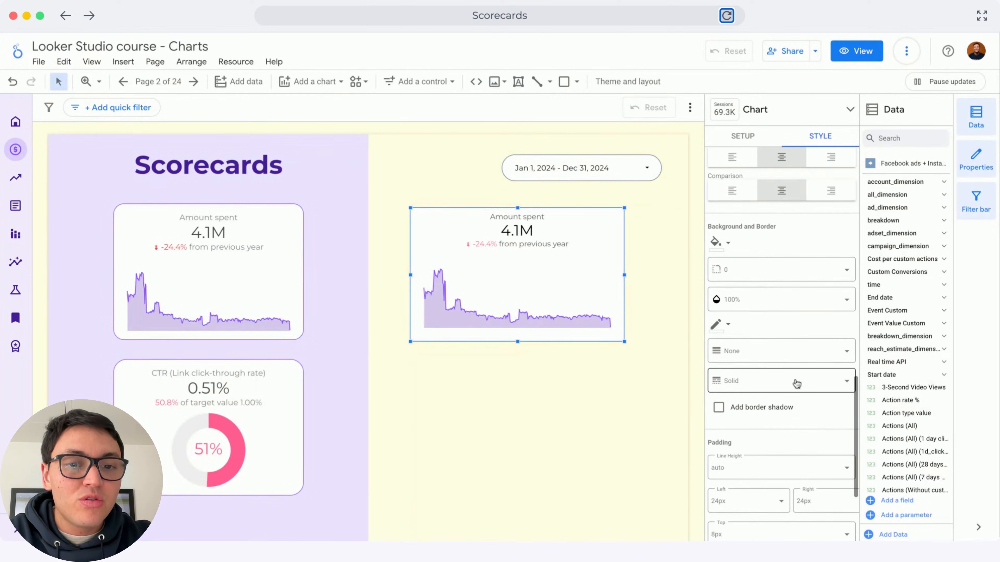
left_click(776, 268)
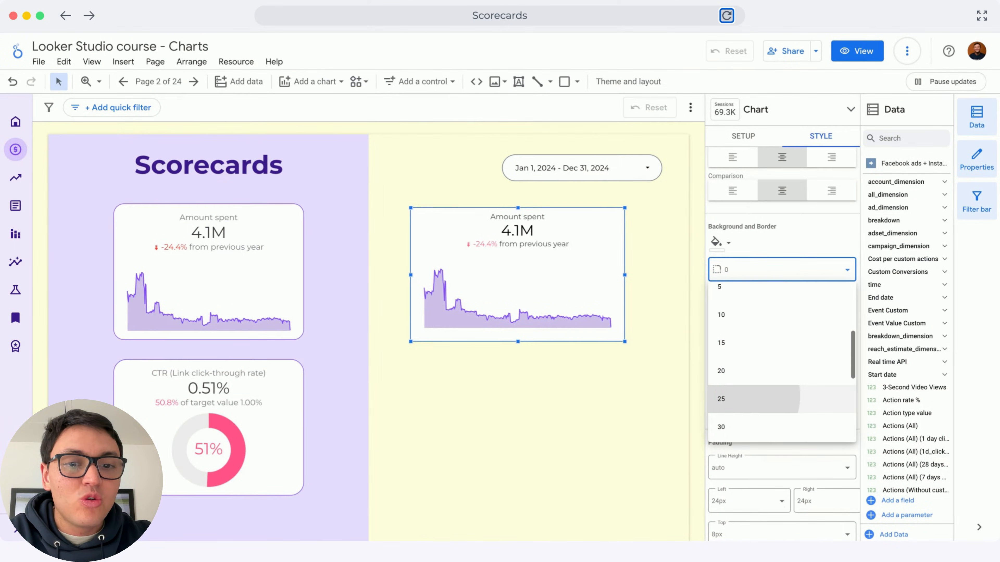
left_click(734, 395)
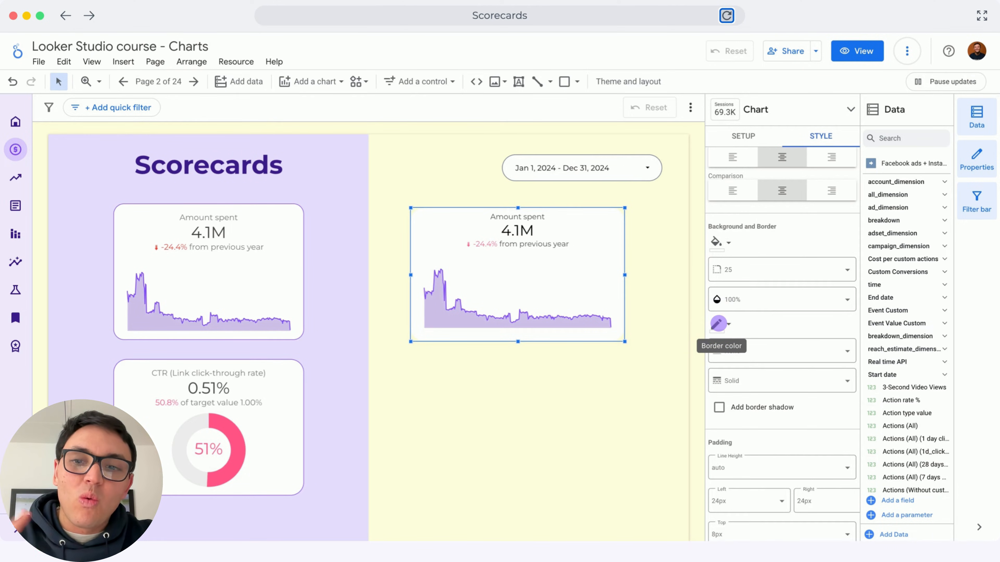
- Apply a purple border to the new scorecard and shift it toward the right edge of the page
left_click(718, 324)
left_click(829, 458)
left_click_drag(506, 325, 544, 326)
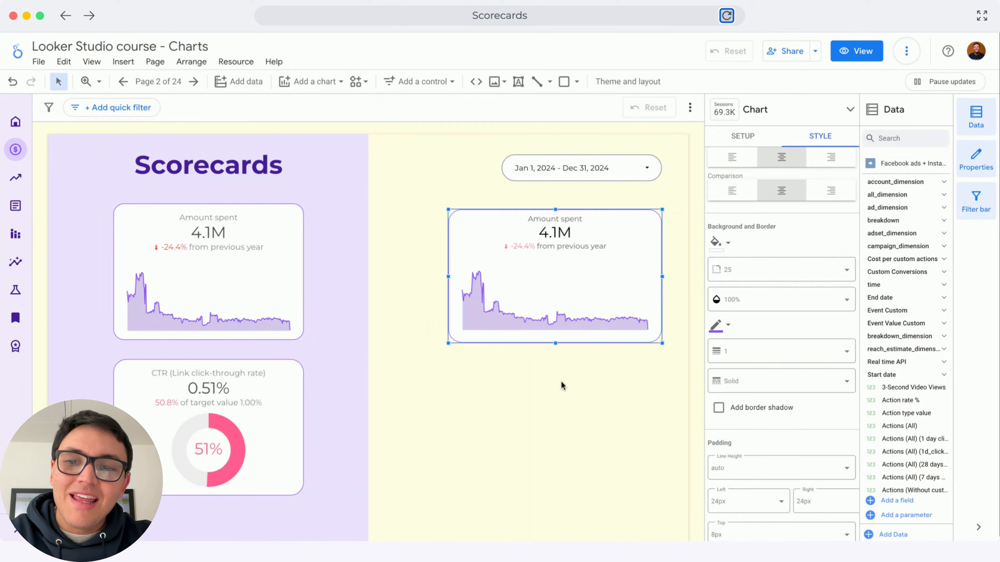
- Add a scorecard below the new Amount spent scorecard and set its metric to CTR (Link click-through rate)
left_click(311, 81)
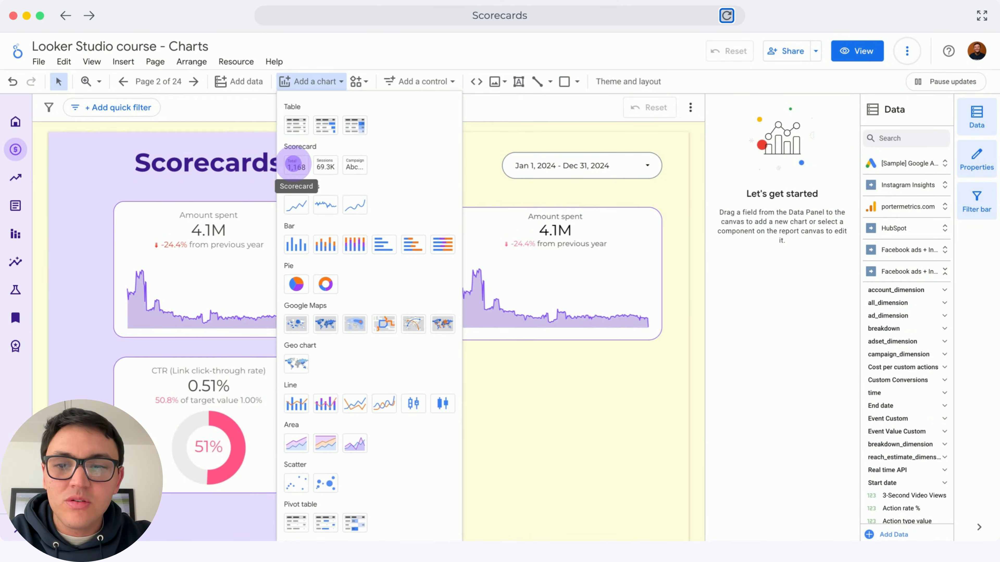
left_click(295, 164)
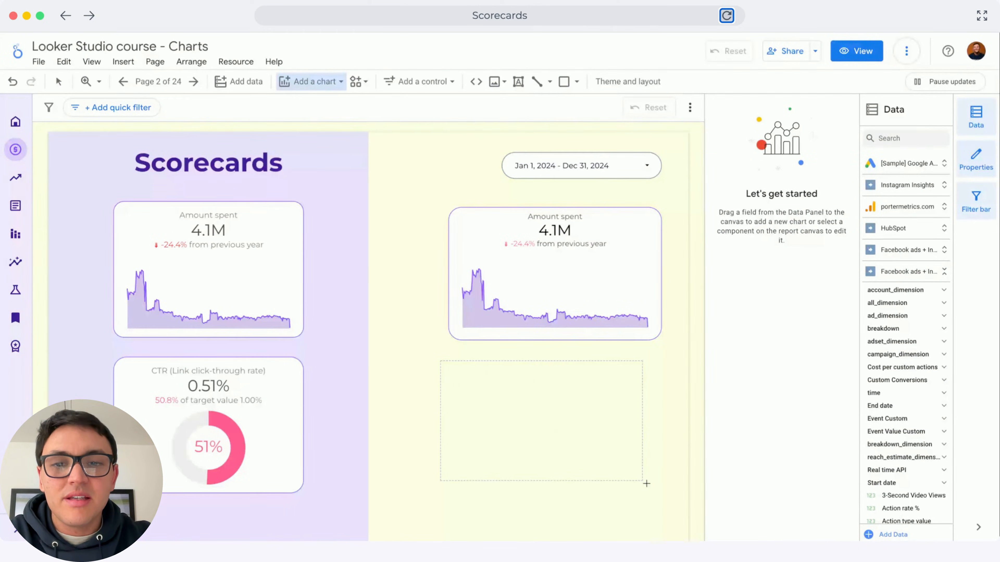
left_click_drag(663, 495, 679, 521)
left_click(738, 287)
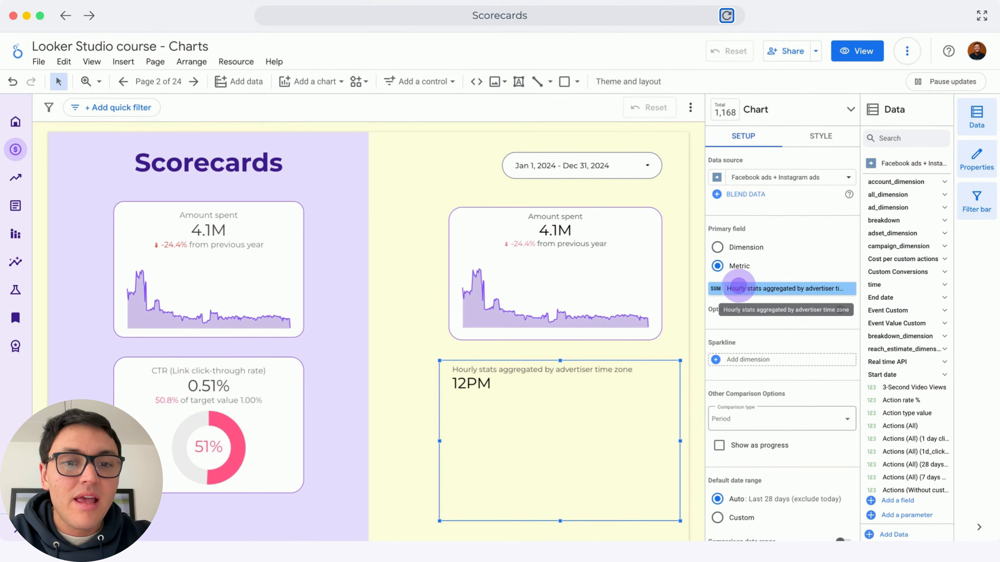
type("ctr")
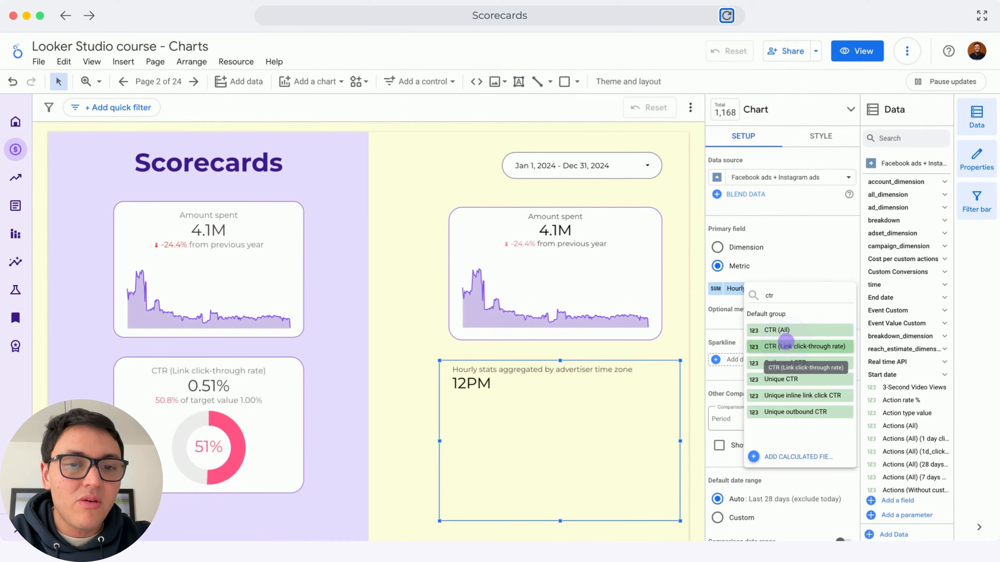
left_click(786, 343)
- Compare the CTR scorecard against a target value of 0.01 and show the comparison as progress
scroll(775, 386, "down", 3)
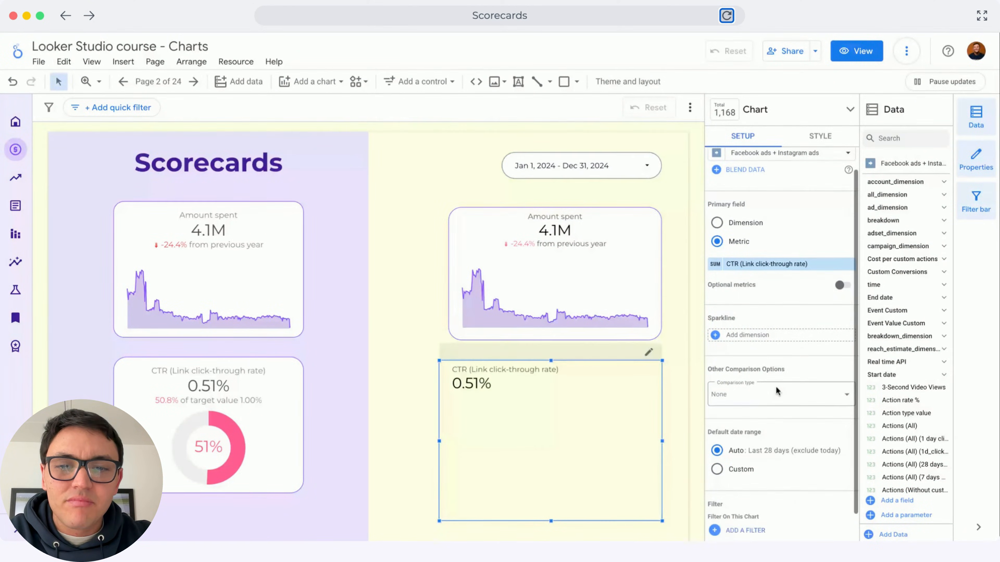
left_click(781, 371)
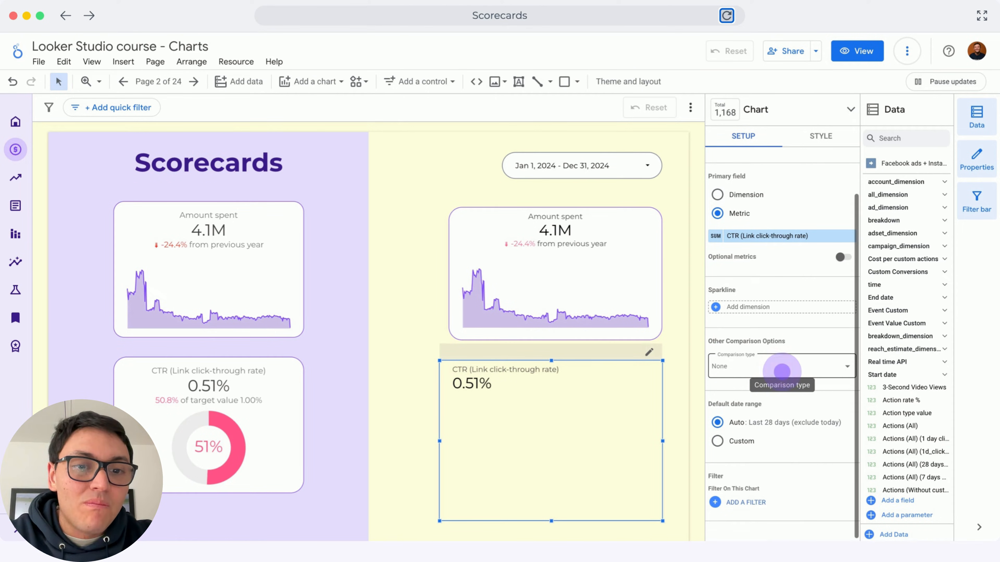
left_click(778, 372)
left_click(748, 424)
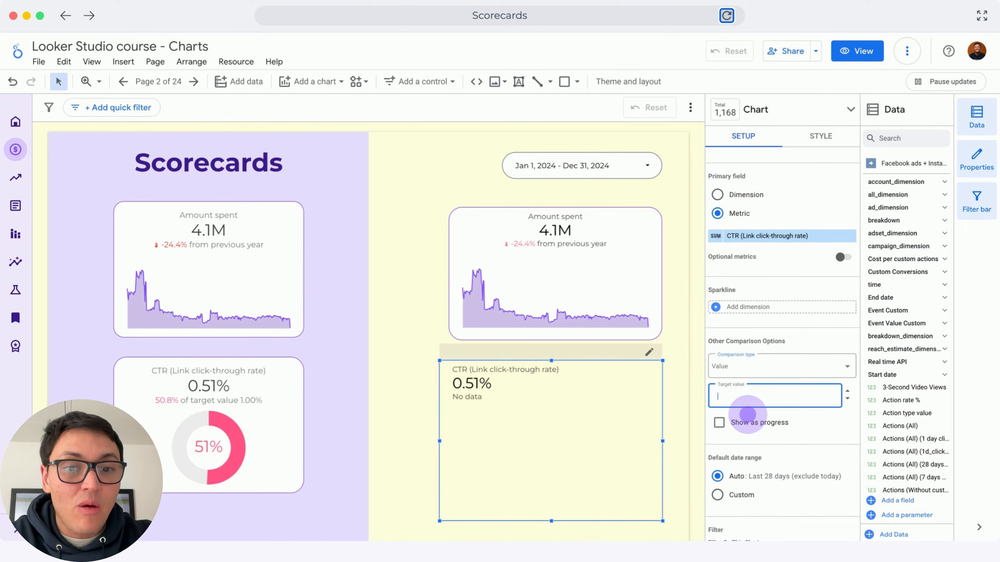
left_click(750, 395)
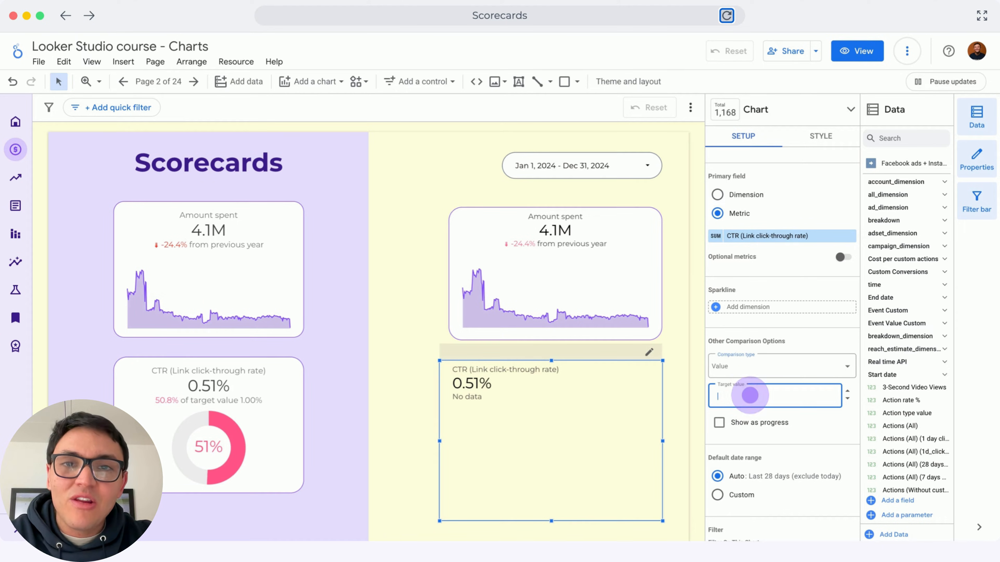
type("0.01")
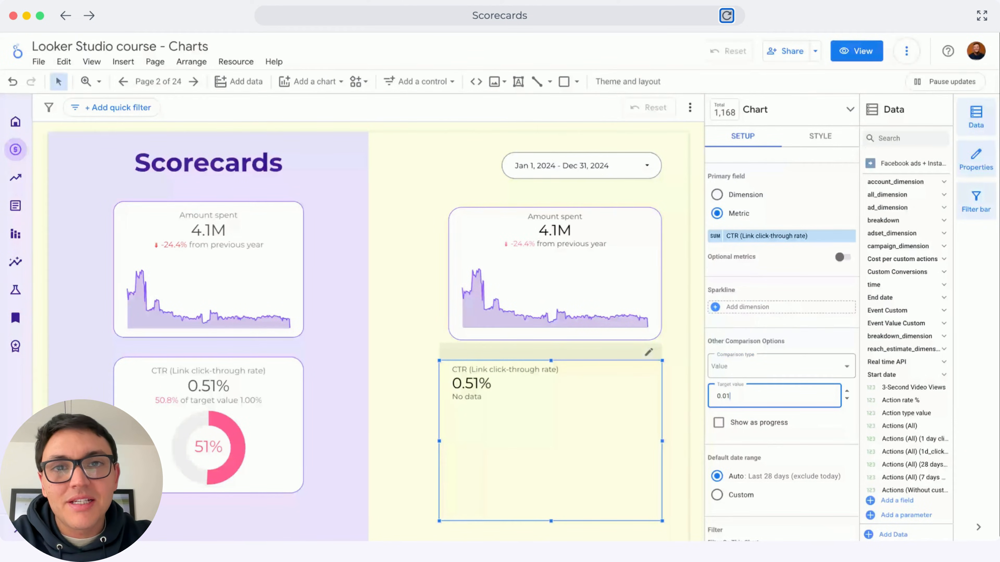
left_click(719, 422)
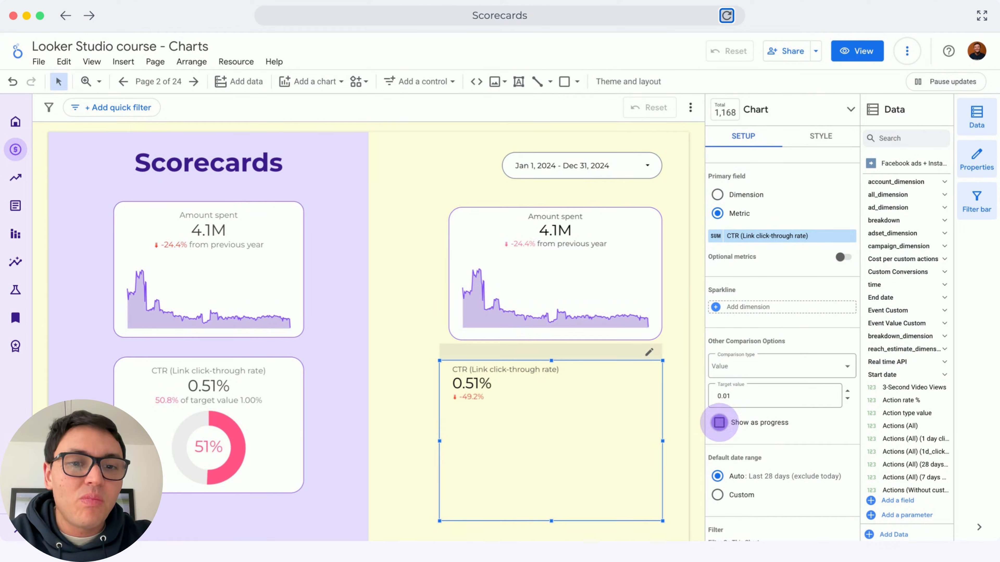
left_click(719, 423)
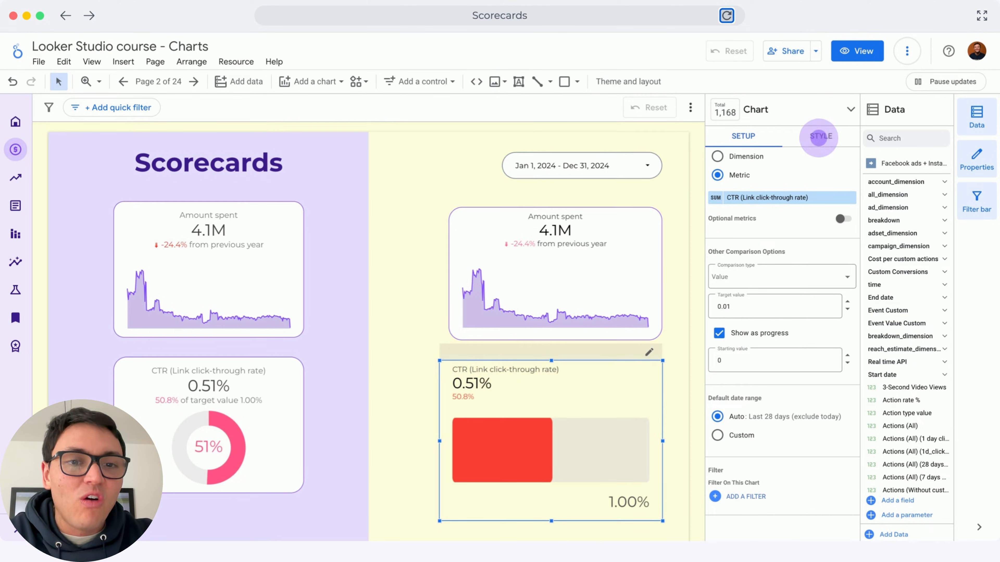
- Change the new CTR scorecard's negative comparison colour to the custom pink and unhide its comparison label
left_click(820, 137)
left_click(792, 341)
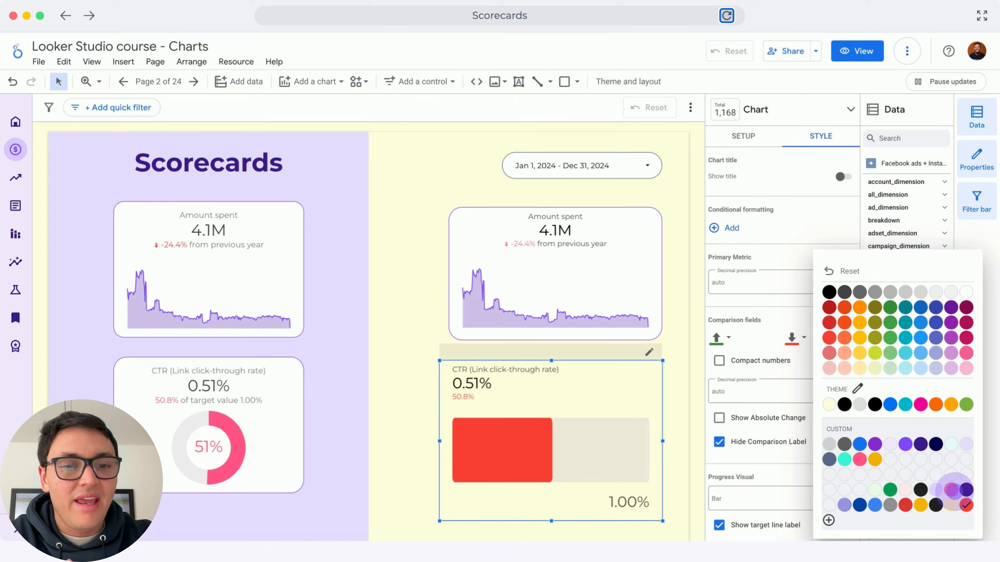
left_click(951, 490)
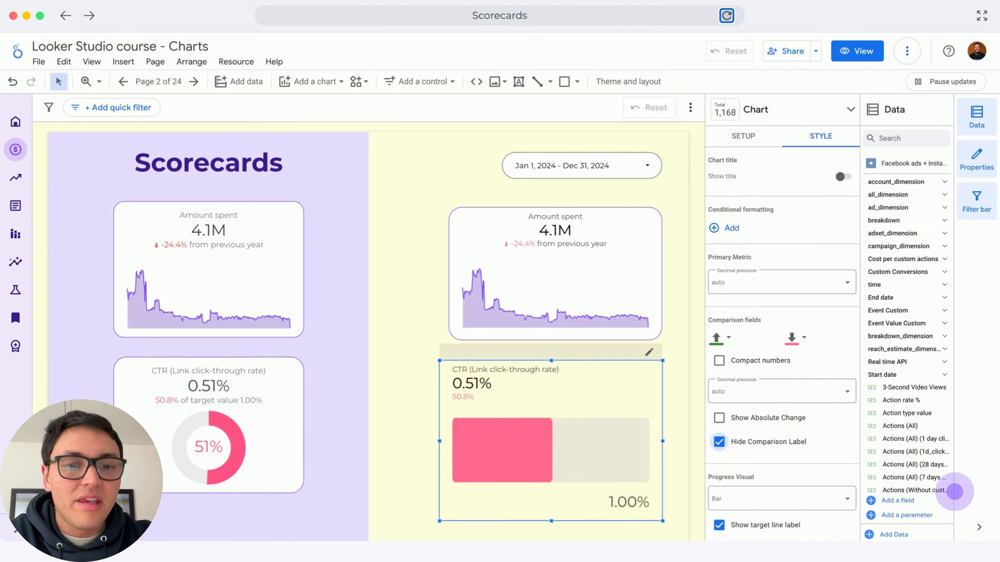
left_click(720, 442)
- Change the new CTR scorecard's progress visual to Circle
scroll(747, 414, "down", 3)
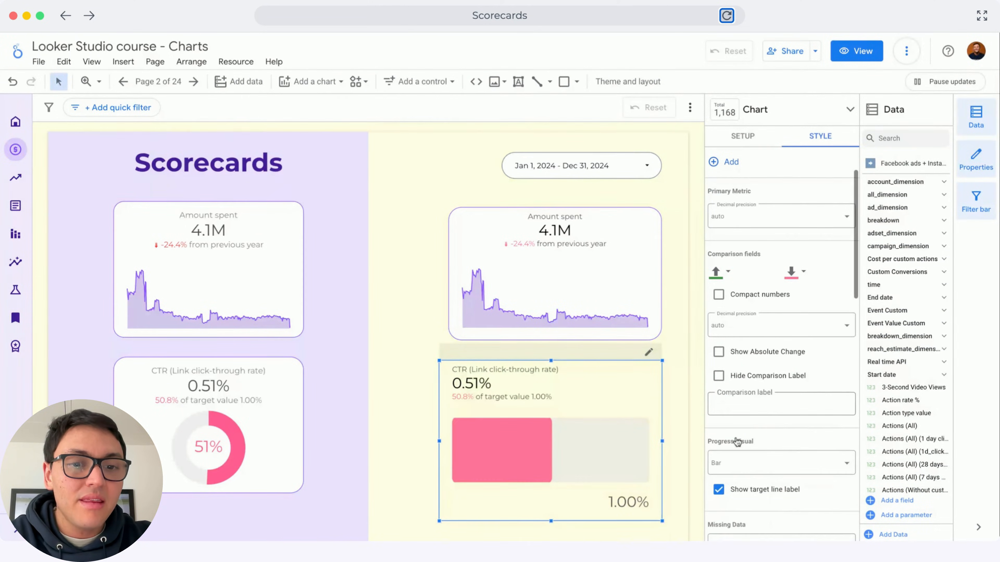
left_click(767, 393)
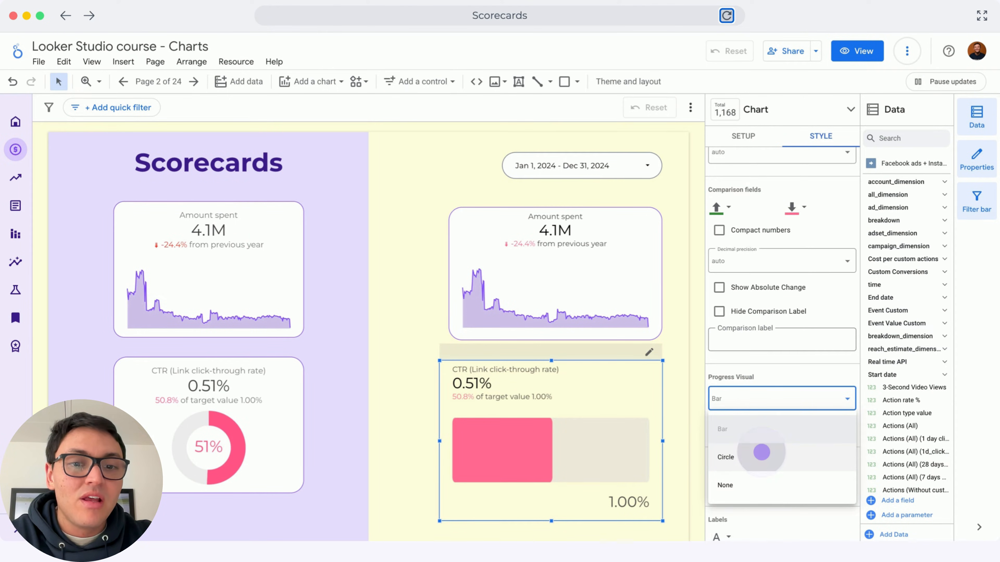
left_click(761, 452)
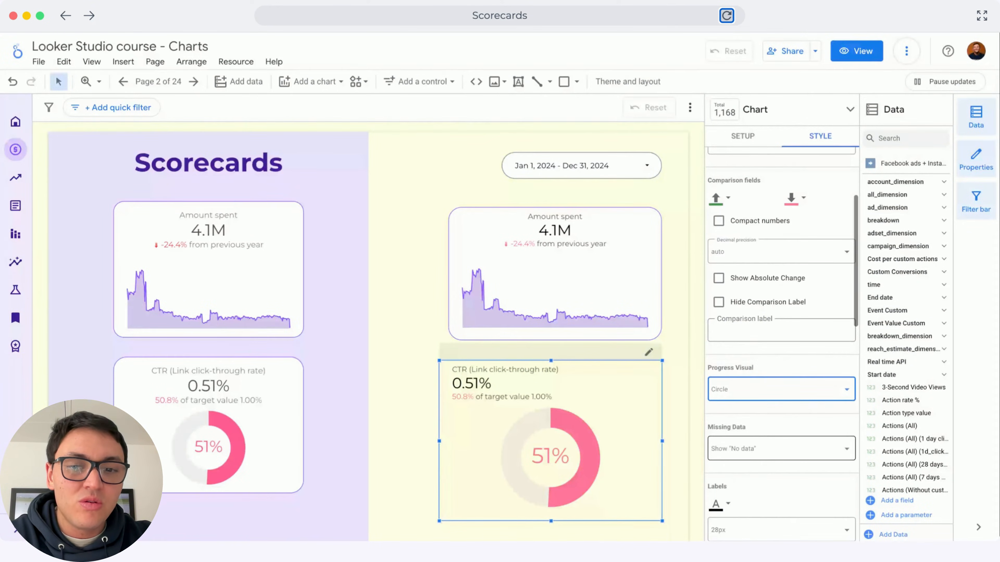
- Centre the new CTR scorecard's field name, field value and comparison text
scroll(771, 452, "down", 5)
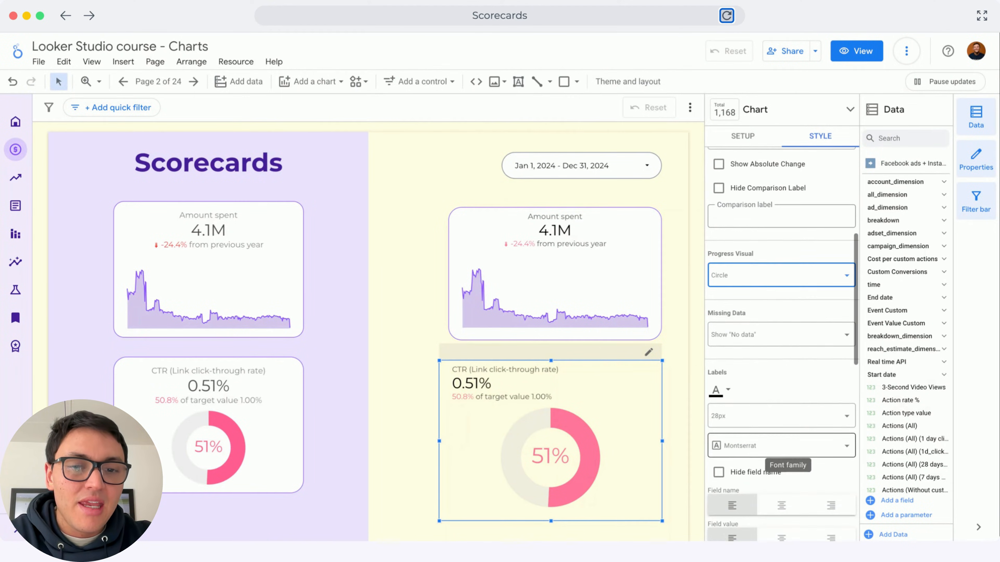
scroll(770, 389, "down", 3)
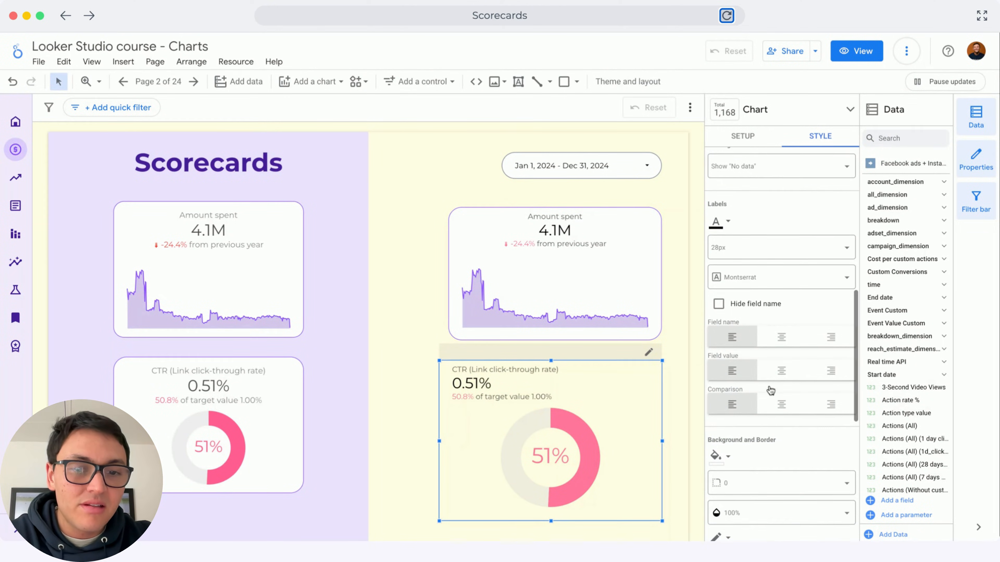
left_click(783, 337)
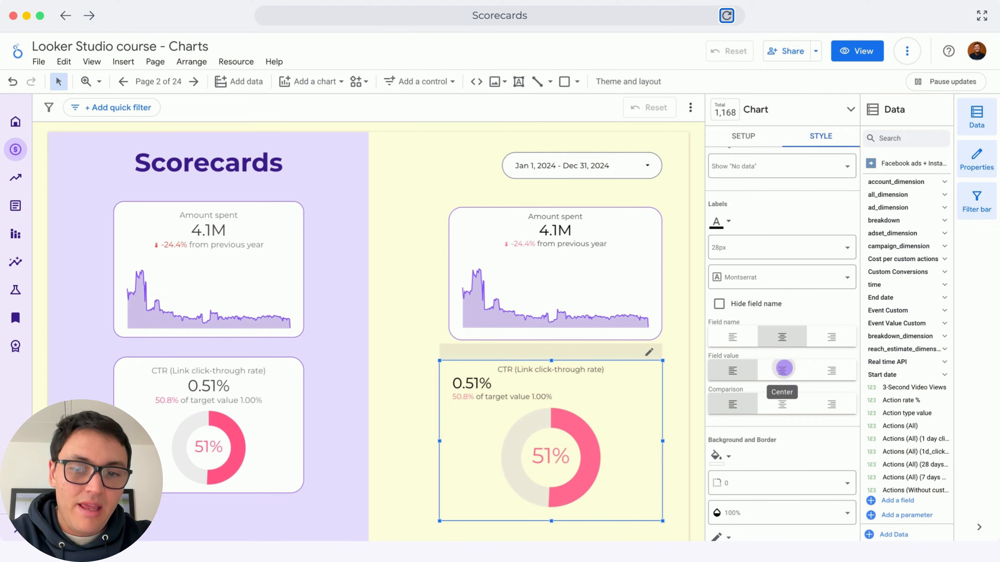
left_click(783, 368)
left_click(782, 404)
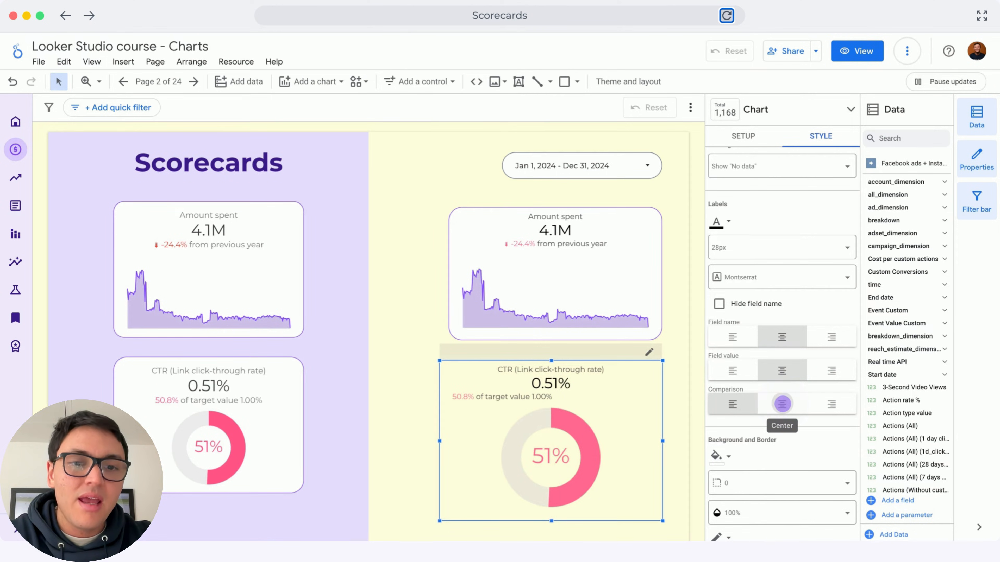
- Give the new CTR scorecard a white background and a corner radius of 25
scroll(782, 403, "down", 3)
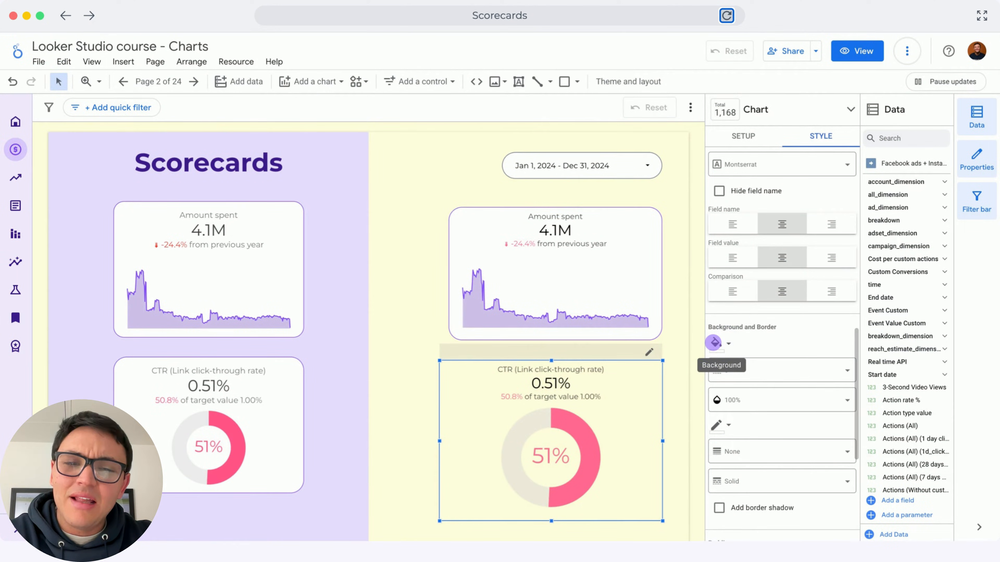
left_click(714, 343)
left_click(892, 286)
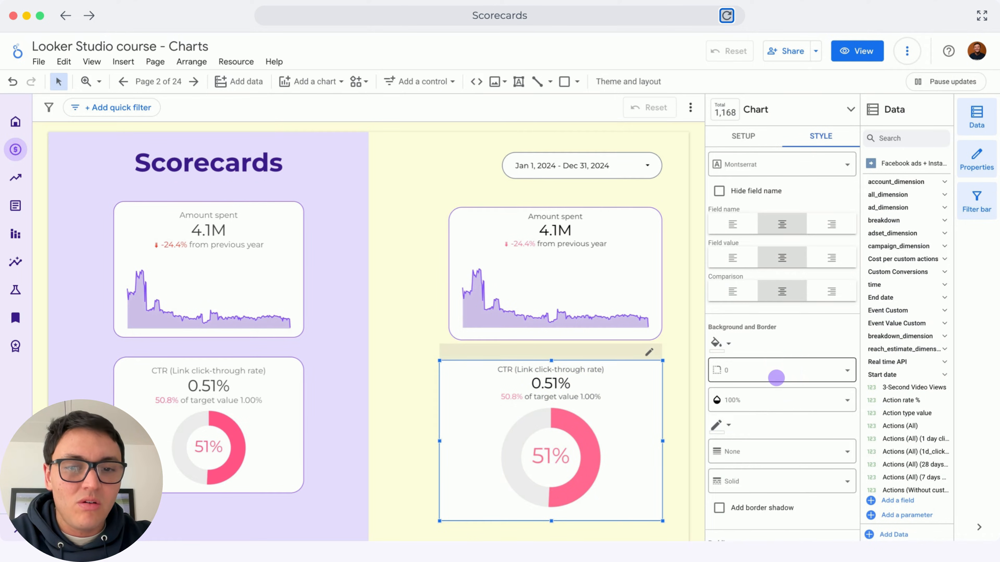
left_click(776, 376)
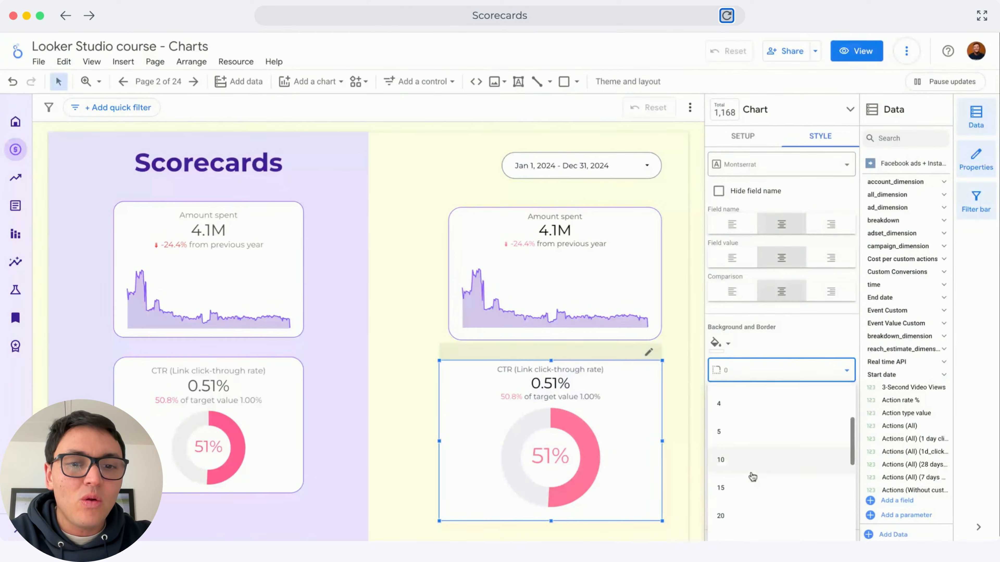
scroll(752, 477, "down", 2)
left_click(743, 494)
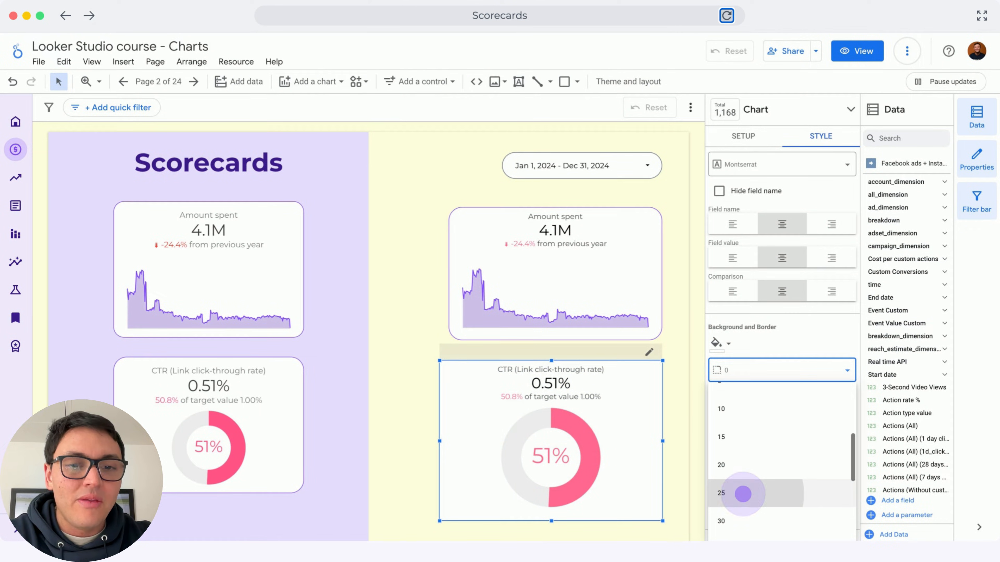
scroll(744, 496, "down", 2)
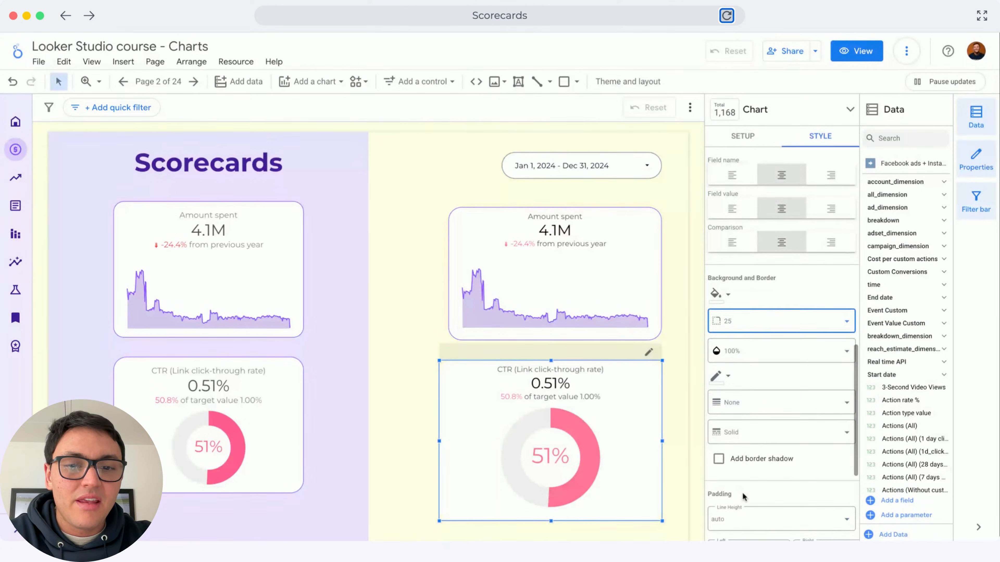
scroll(744, 497, "down", 2)
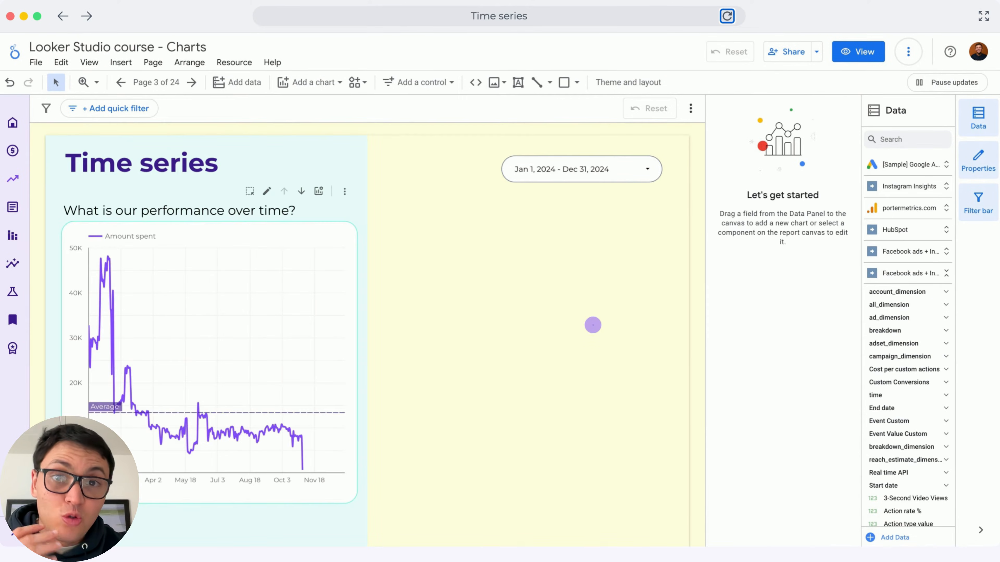
- Add a smoothed time series chart to the empty yellow area below the date range control
left_click(594, 324)
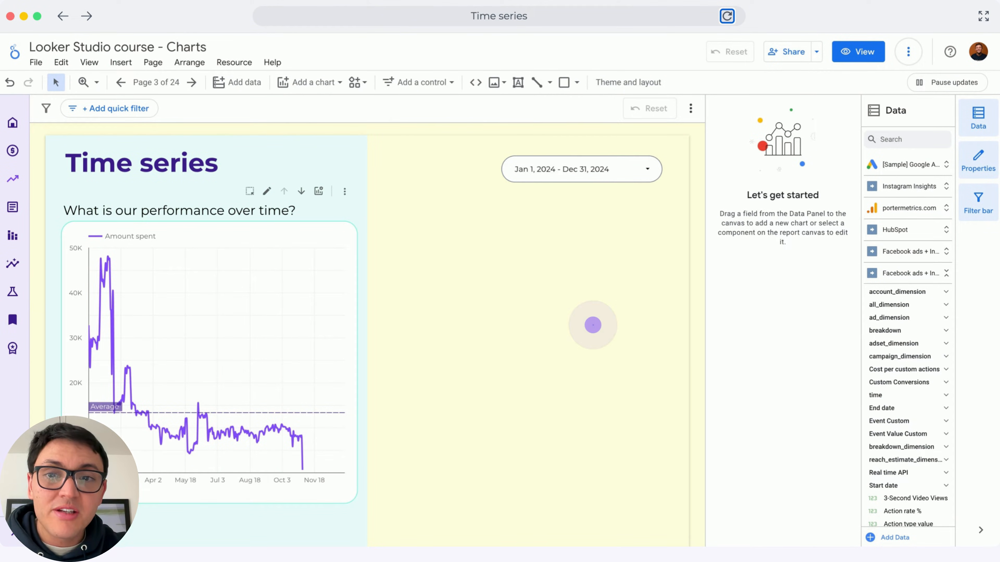
left_click(308, 82)
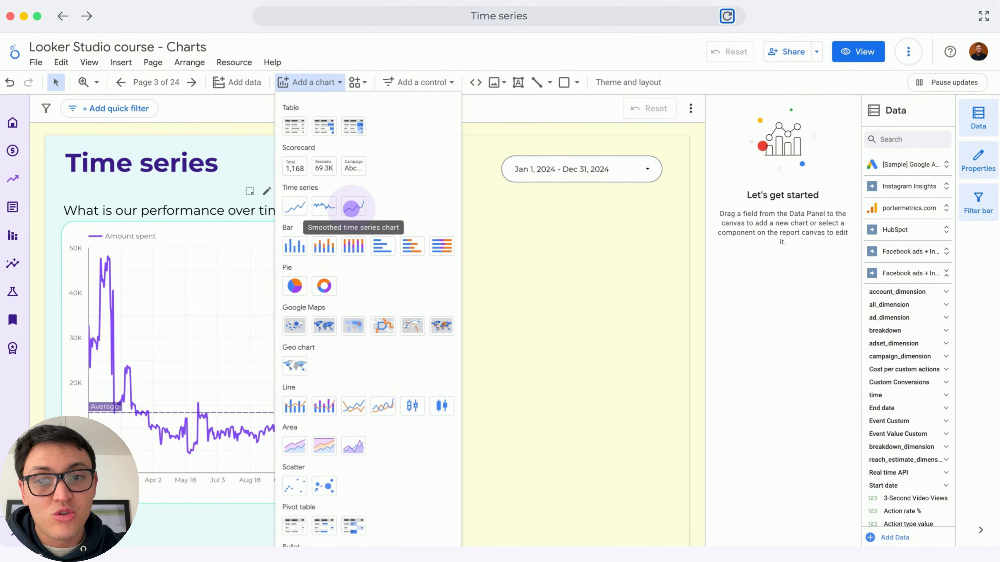
left_click(353, 206)
left_click_drag(392, 222, 620, 458)
left_click_drag(651, 499, 658, 510)
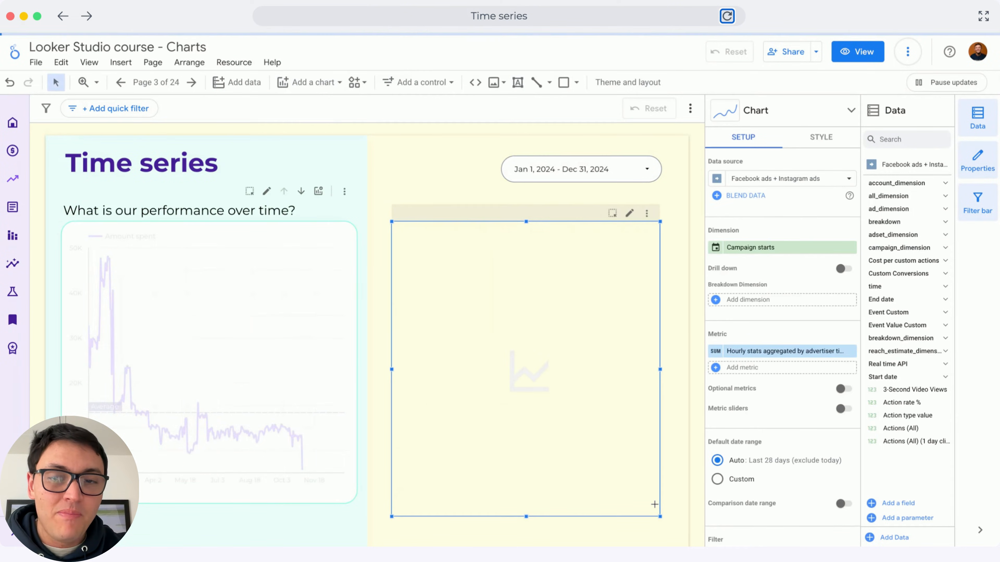
- Set the new time series chart's dimension to Date and its metric to Amount spent
left_click(785, 251)
type("dat")
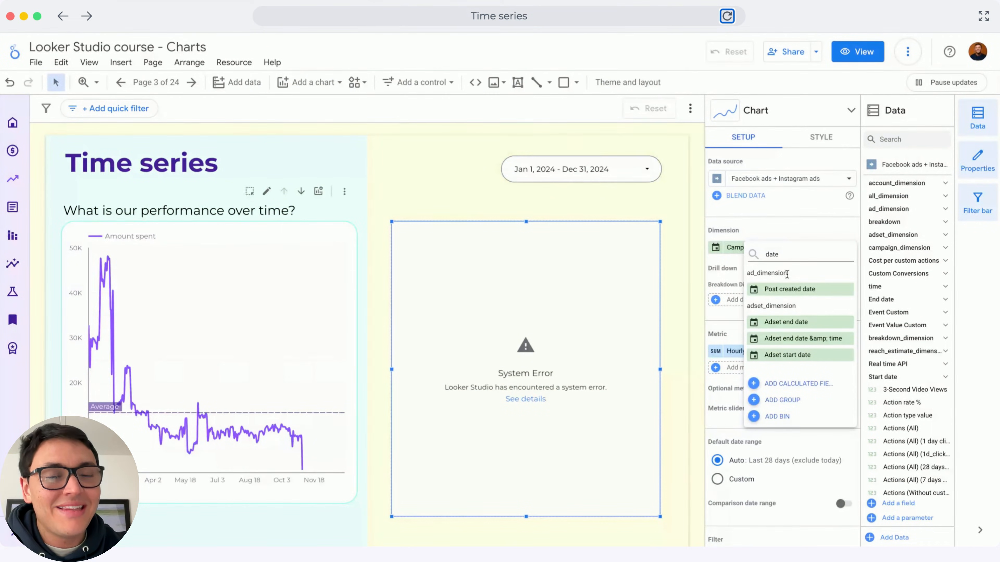
type("e")
scroll(792, 332, "down", 2)
left_click(782, 353)
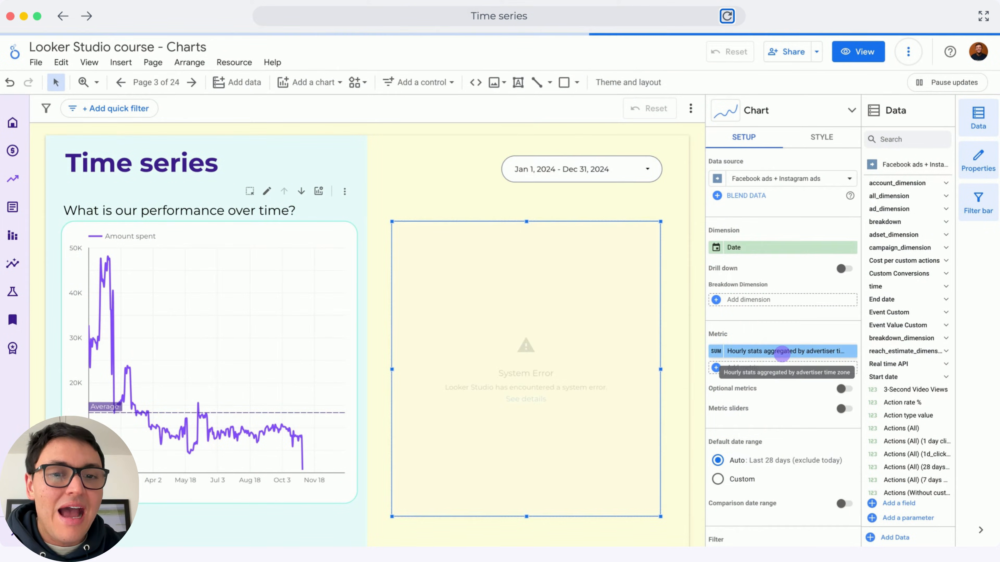
left_click(782, 352)
type("amount")
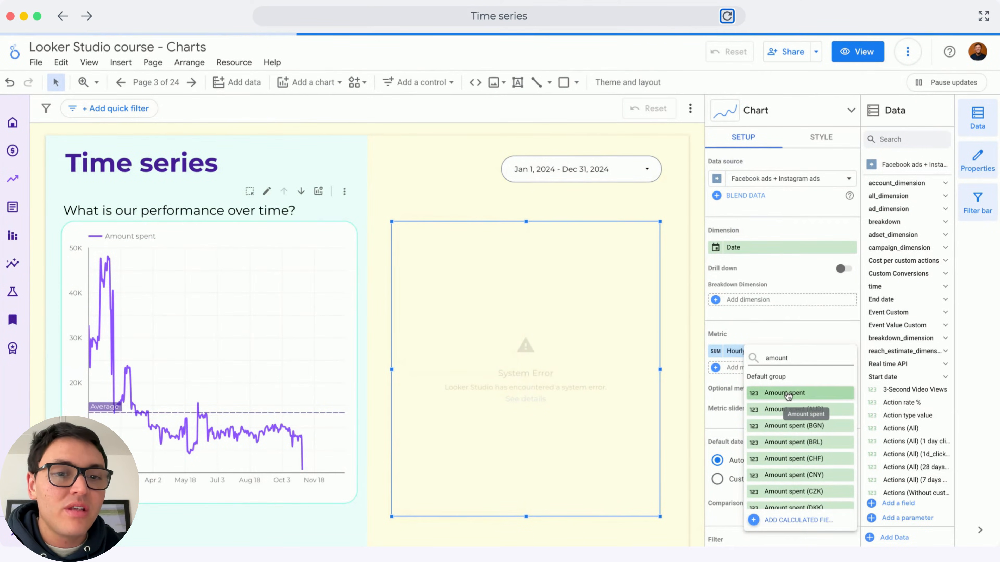
left_click(787, 394)
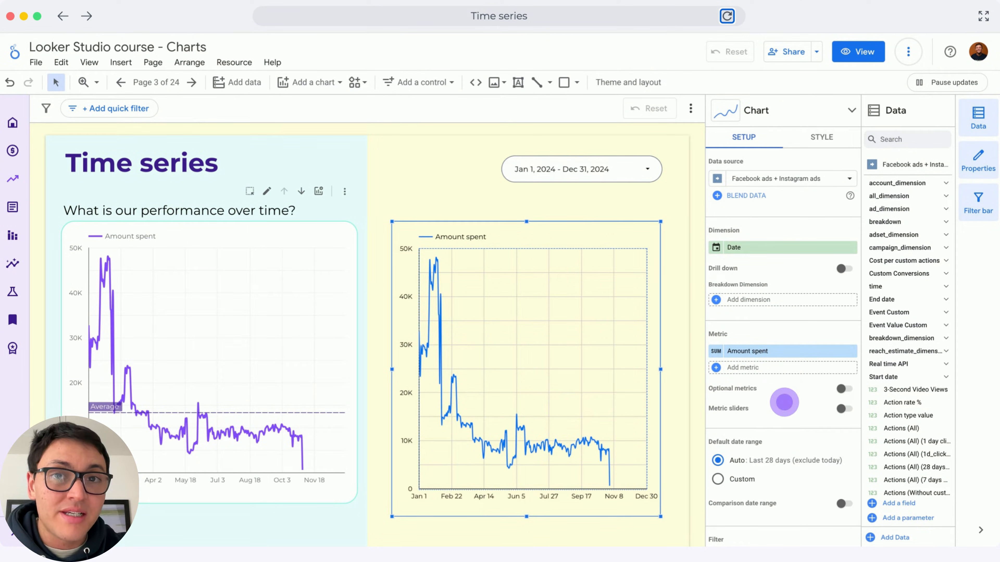
- Show a title on the time series chart reading "What is our performance over time?" at 24px
left_click(812, 147)
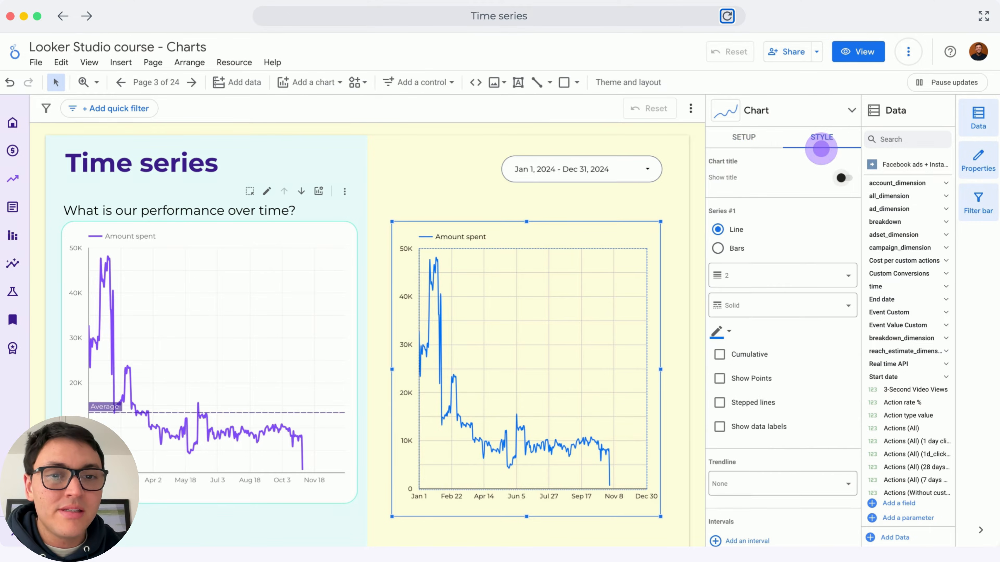
left_click(840, 177)
left_click(789, 228)
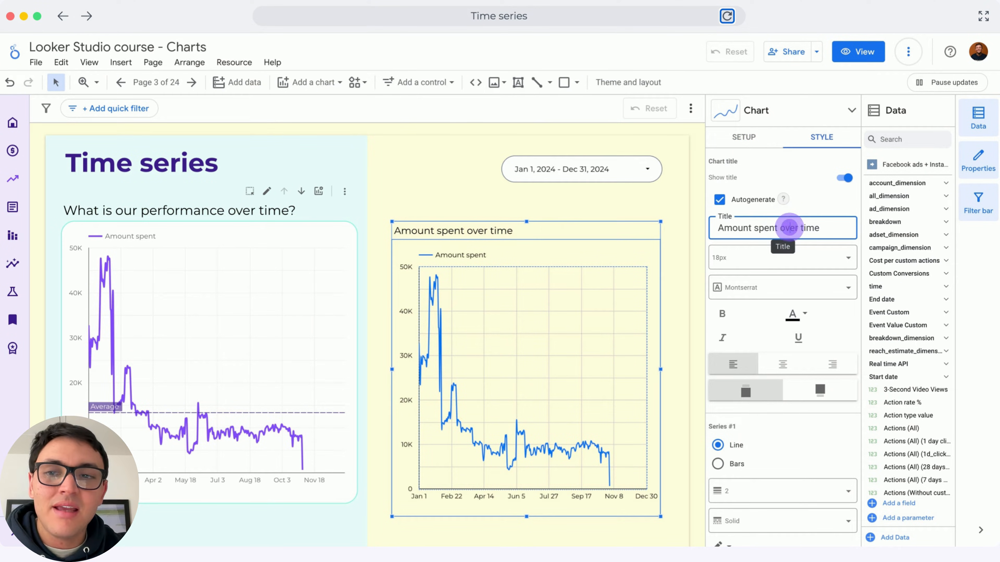
key("super+a")
type("What is our performance over")
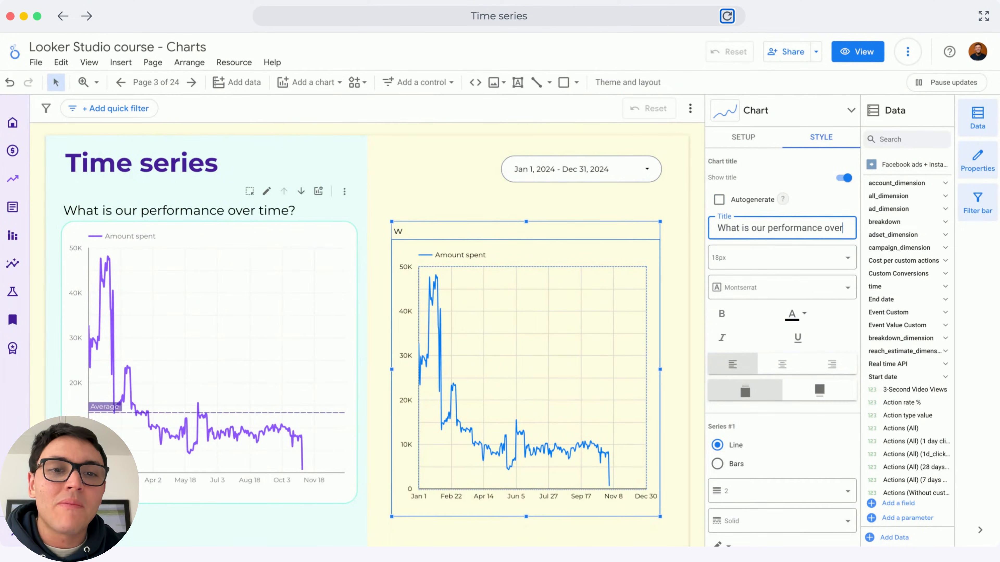
type(" time?")
left_click(810, 267)
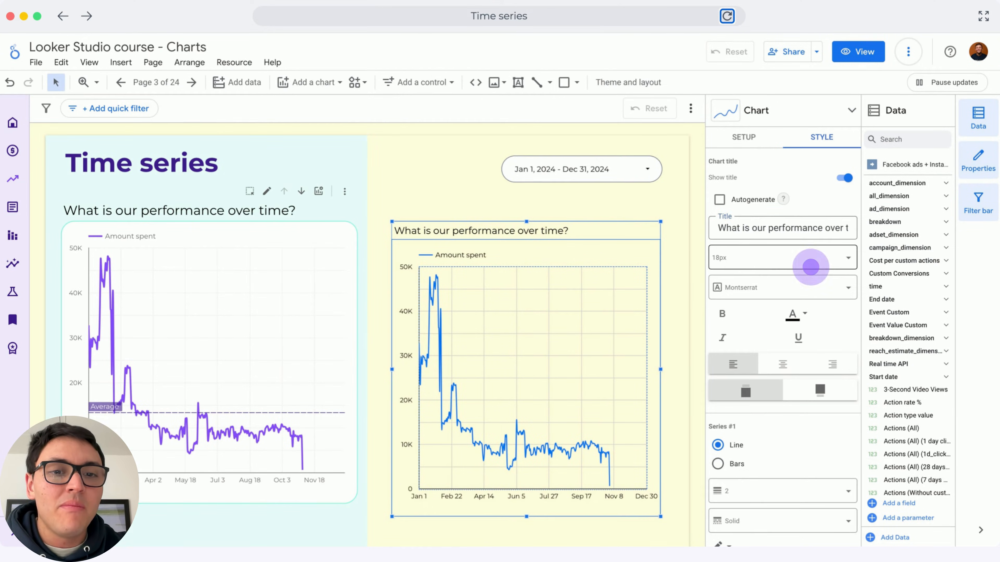
left_click(767, 407)
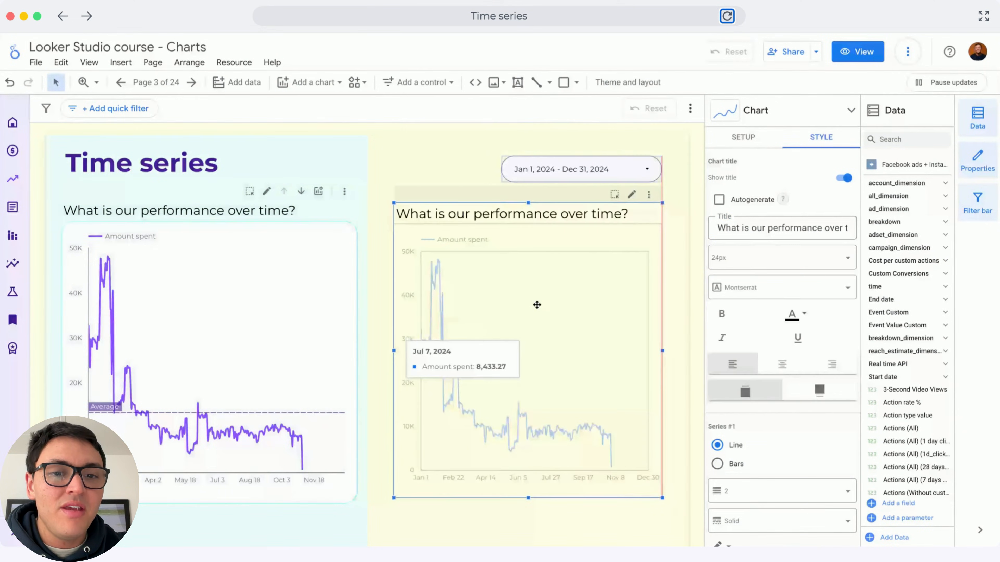
- Recolour the Amount spent series line purple and set its line weight to 3
scroll(764, 425, "down", 1)
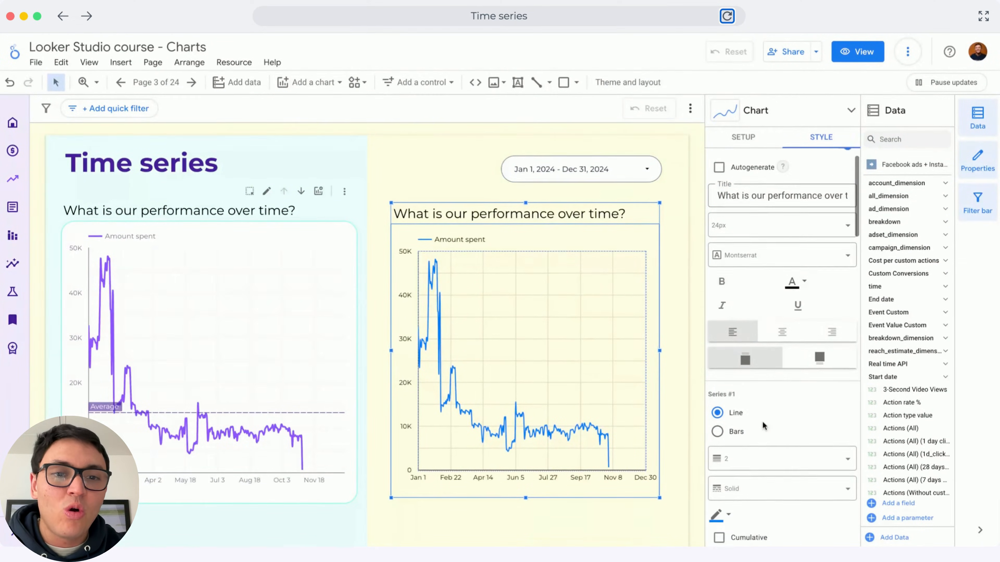
scroll(763, 425, "down", 6)
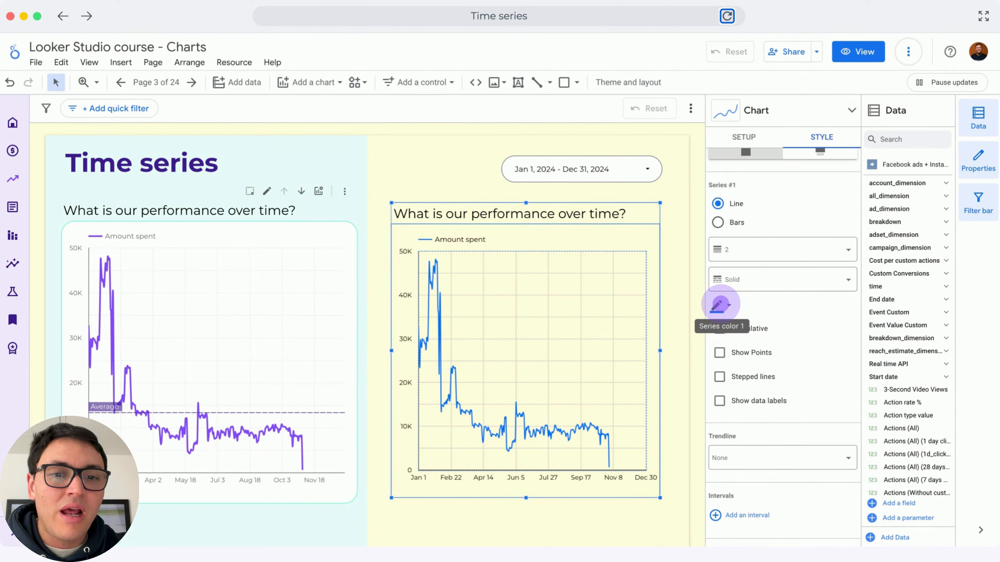
left_click(720, 304)
left_click(834, 494)
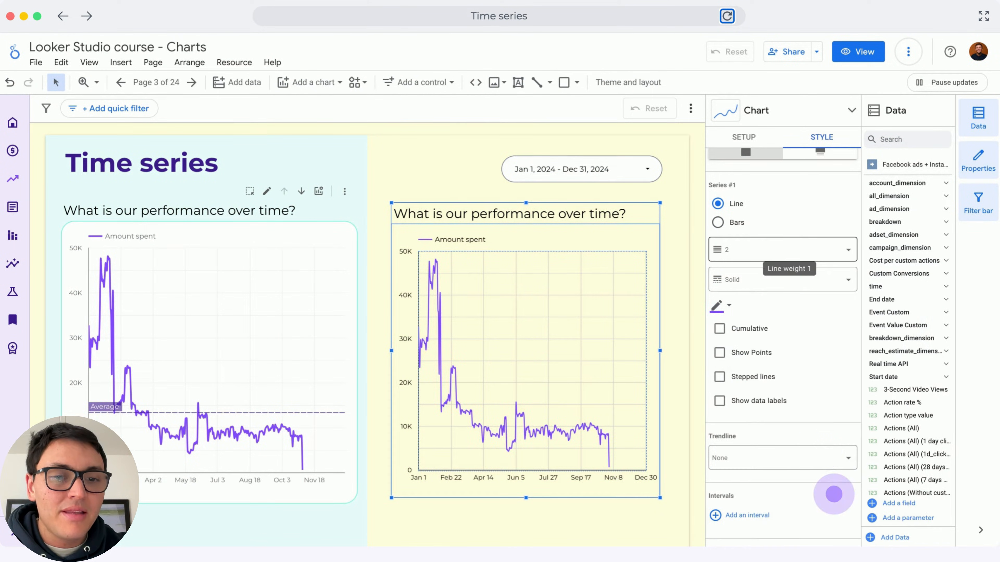
left_click(750, 248)
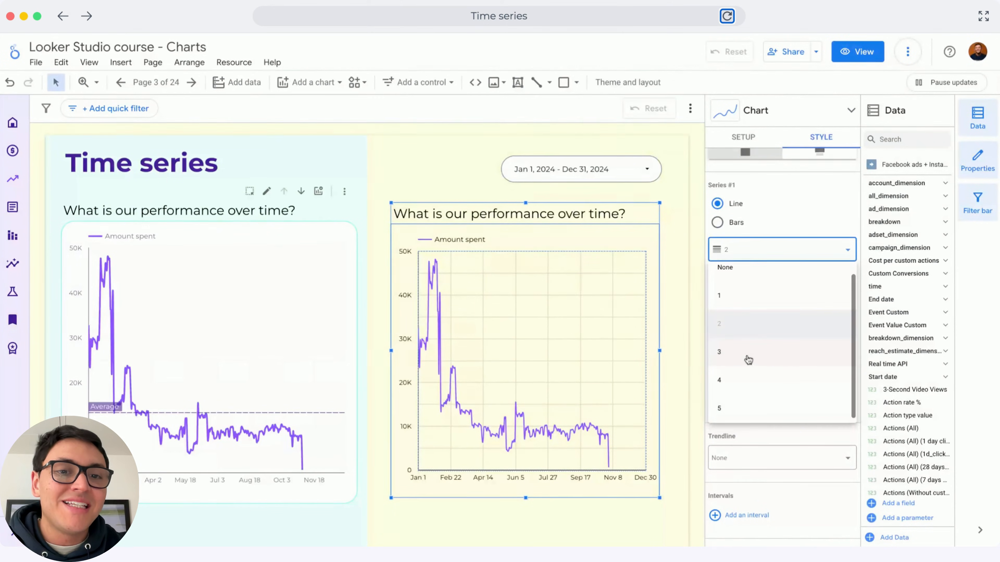
left_click(747, 359)
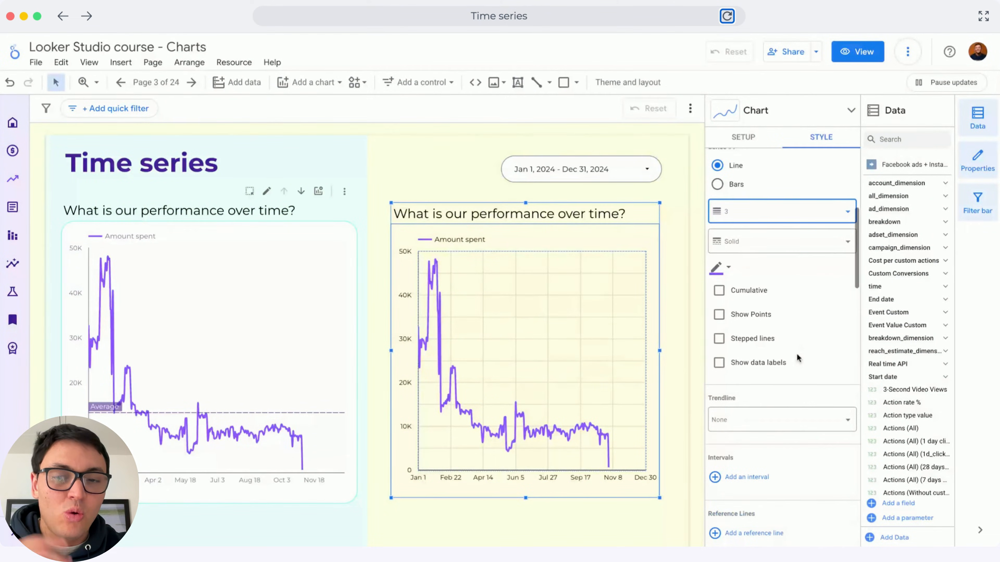
- Add a Metric-type reference line showing the average of Amount spent
scroll(798, 358, "down", 5)
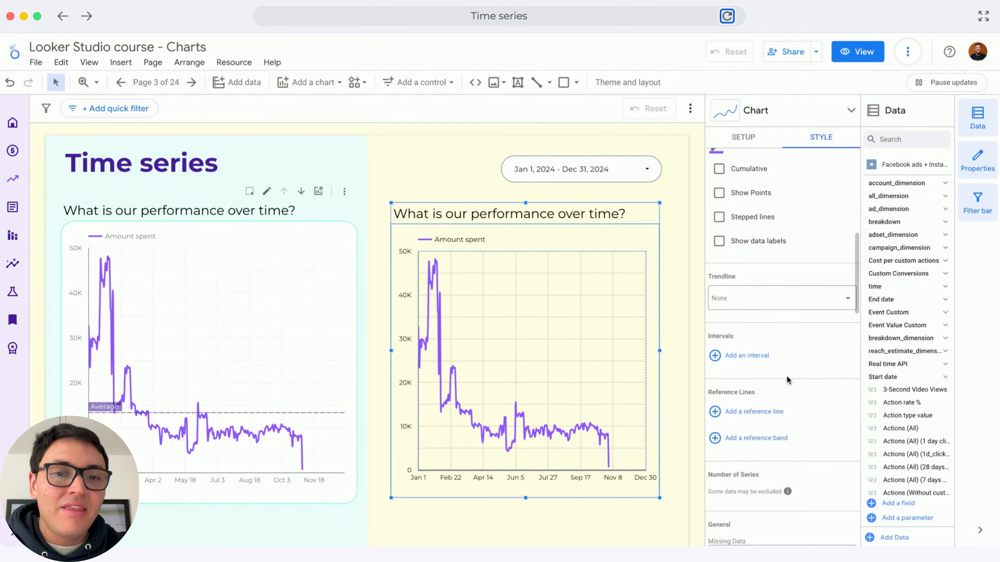
scroll(787, 380, "down", 2)
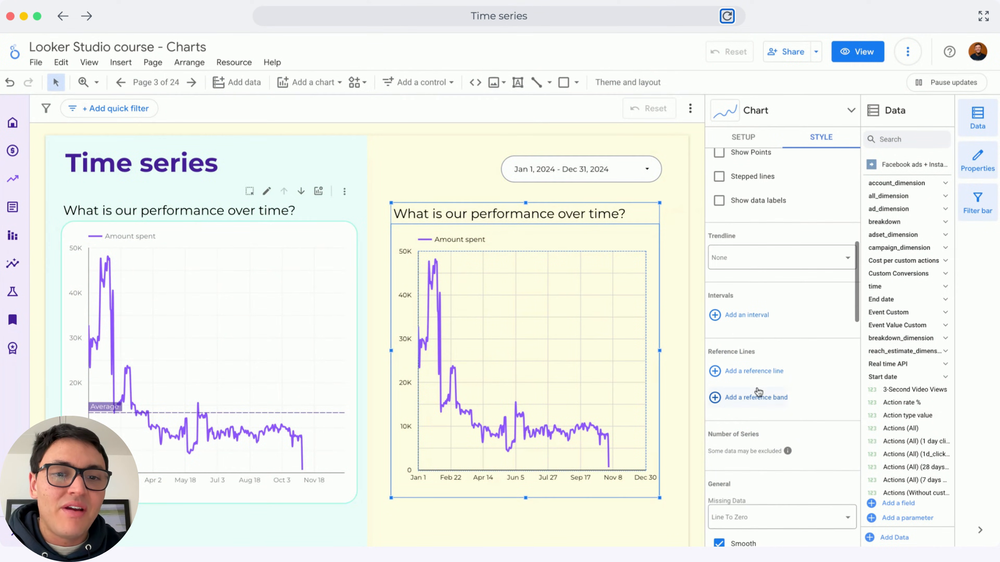
left_click(716, 372)
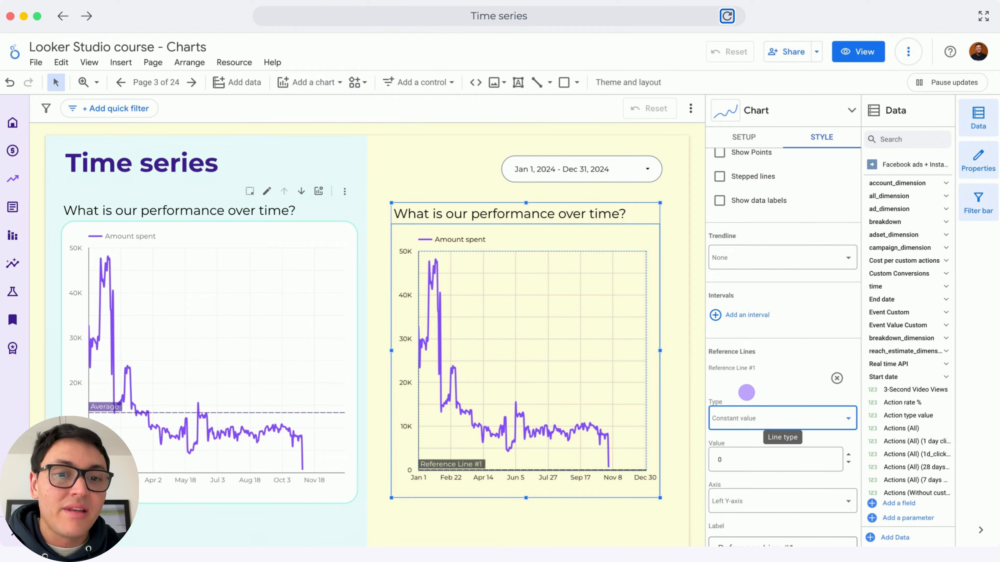
left_click(791, 419)
left_click(771, 469)
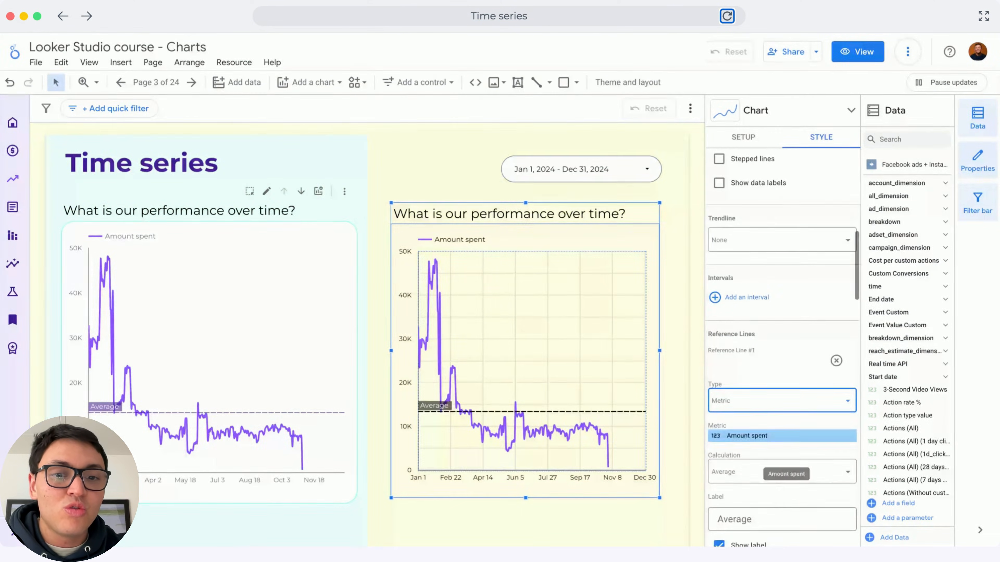
- Colour the Average reference line dark purple and give it a thinner line weight
scroll(771, 469, "down", 3)
scroll(772, 469, "down", 3)
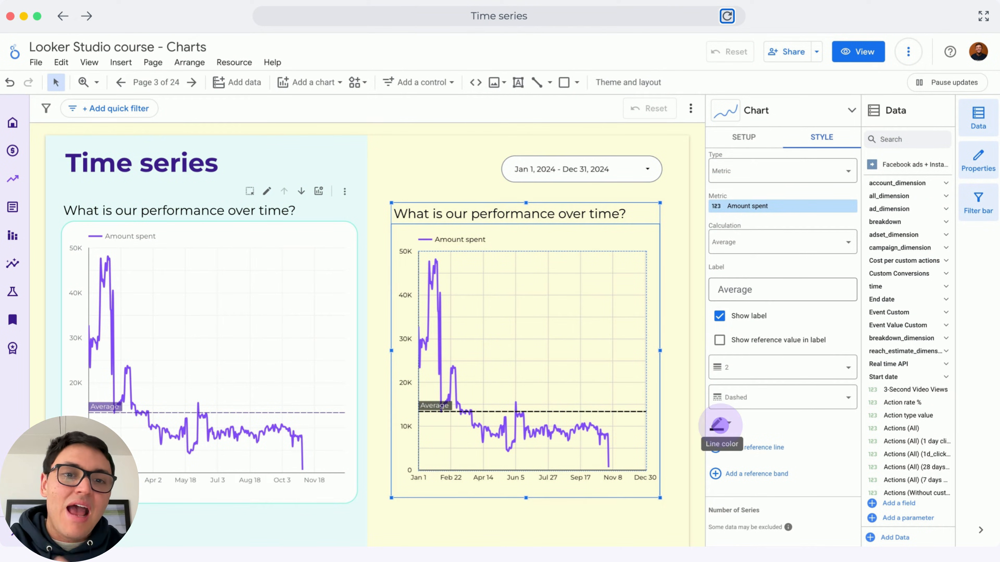
left_click(719, 426)
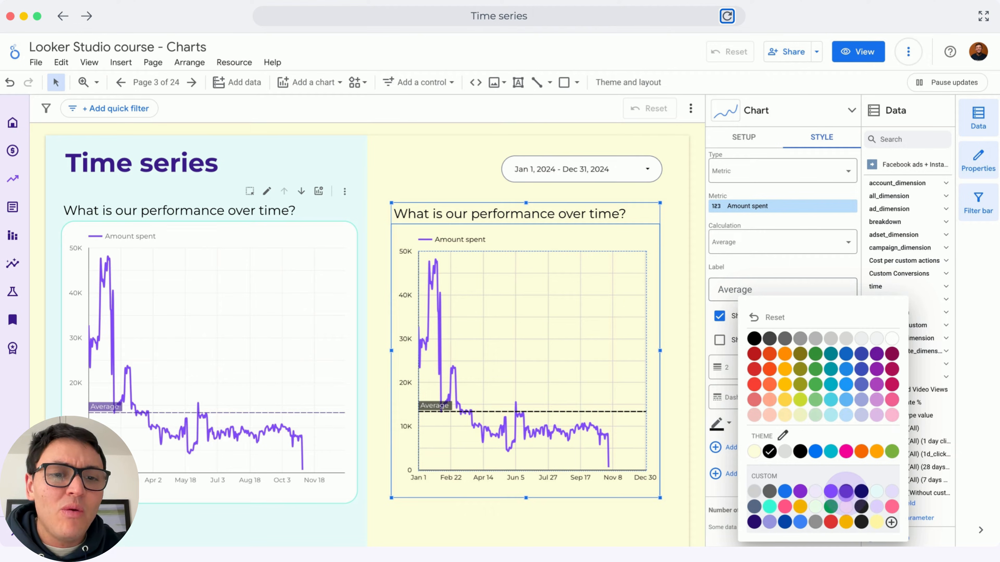
left_click(846, 491)
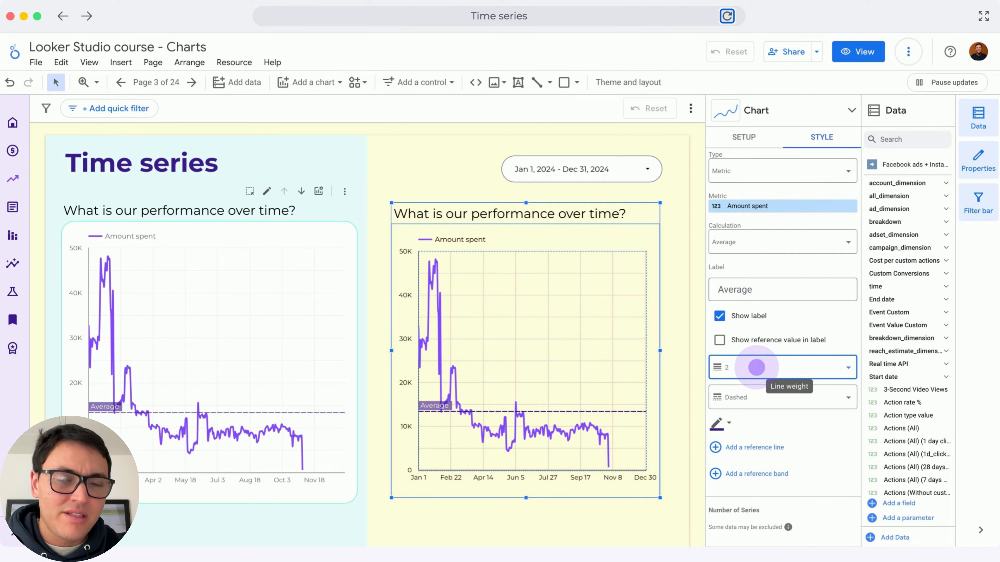
left_click(756, 367)
left_click(741, 425)
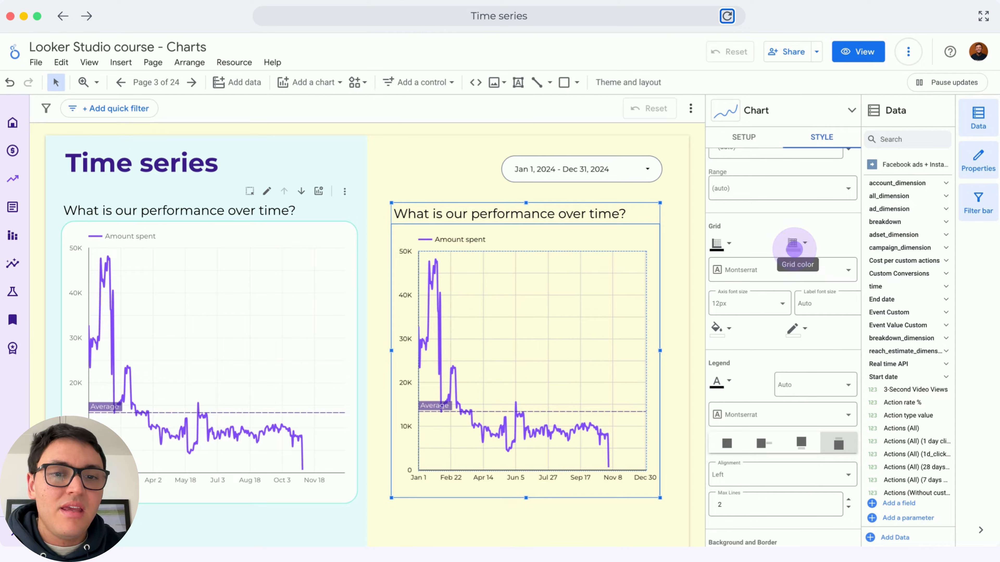
- Set the time series chart's grid colour to a very light grey
left_click(795, 247)
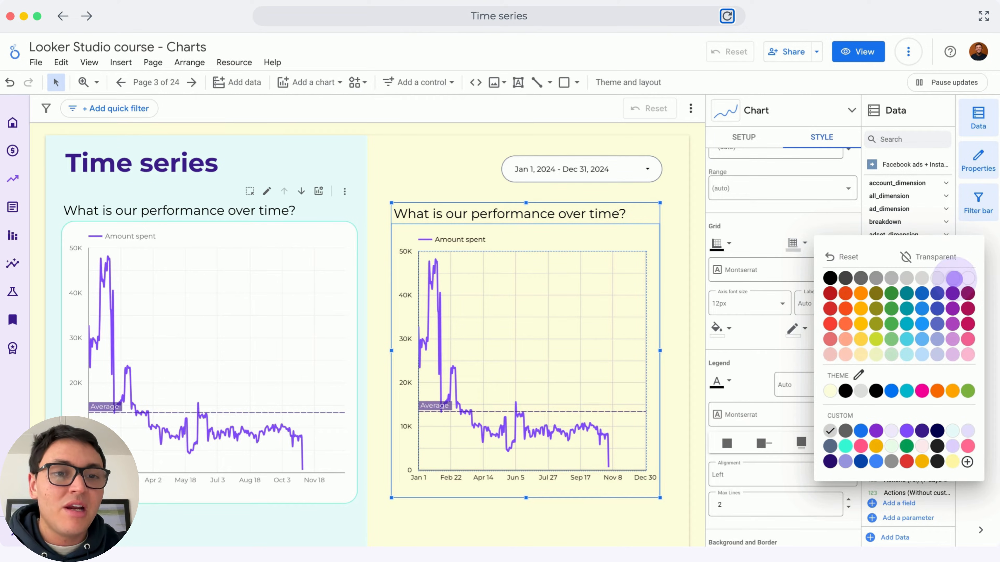
left_click(954, 278)
- Give the time series chart a white background and a turquoise border colour
scroll(774, 341, "down", 10)
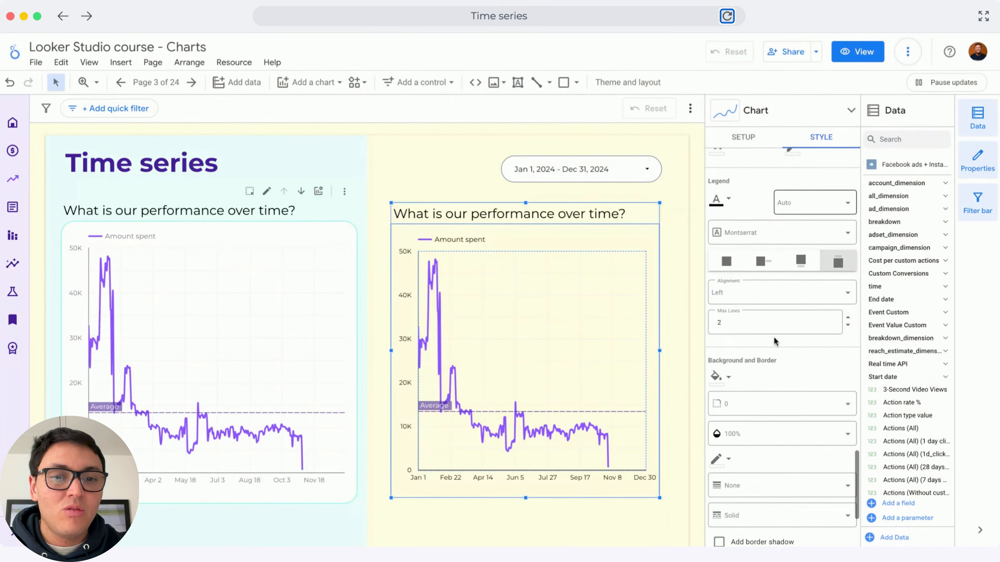
left_click(716, 224)
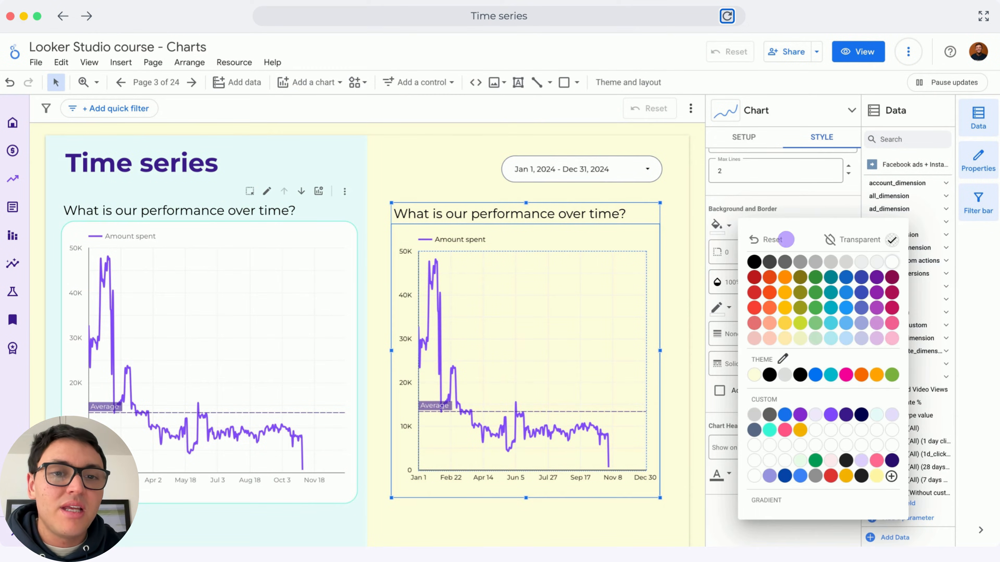
left_click(894, 261)
left_click(718, 307)
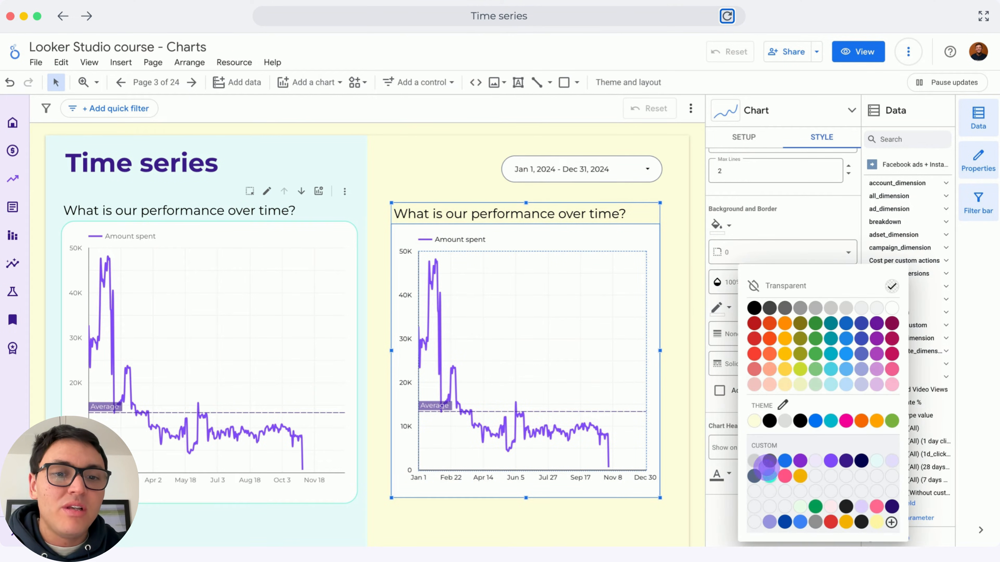
left_click(769, 476)
- Change the time series chart's axis colour from black to a medium grey
scroll(735, 361, "up", 5)
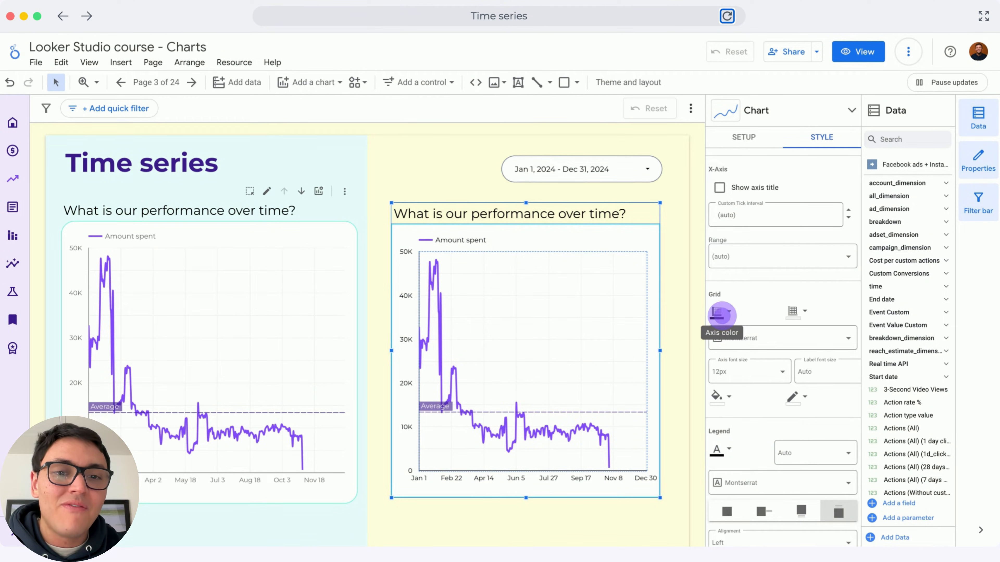
left_click(722, 314)
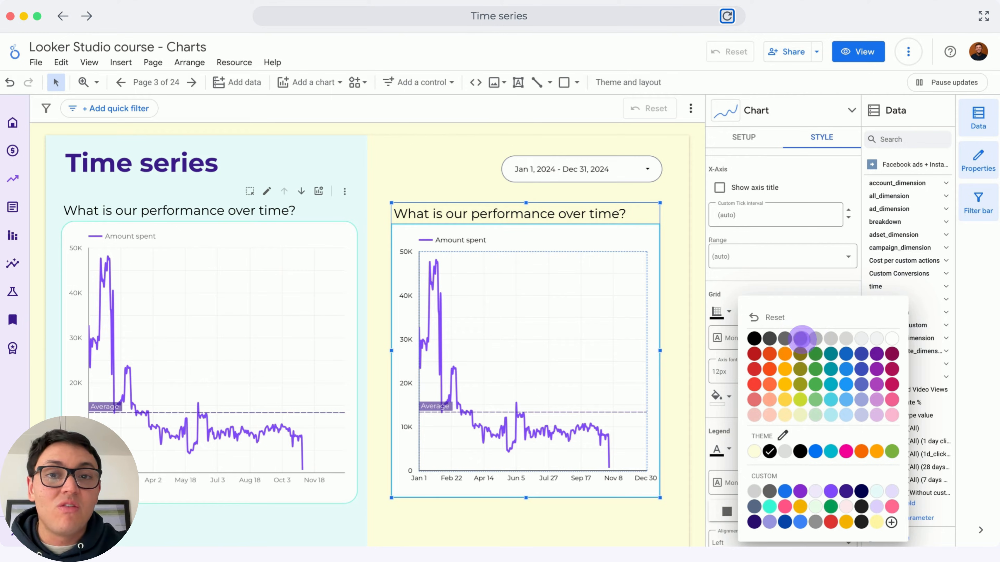
left_click(800, 338)
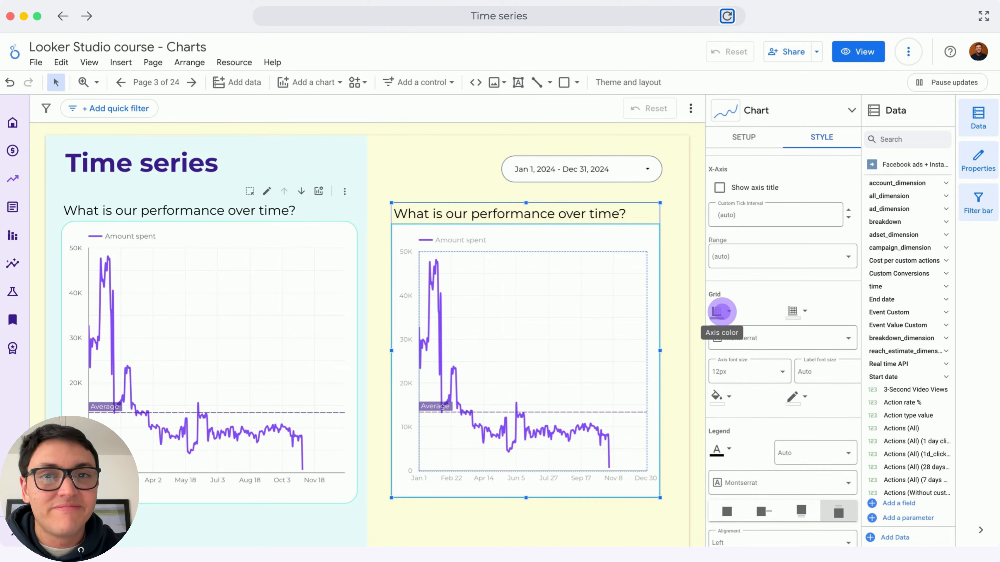
- Add a smoothed time series chart to the empty yellow area beside the "Compare vs the past" example on page 4
left_click(580, 365)
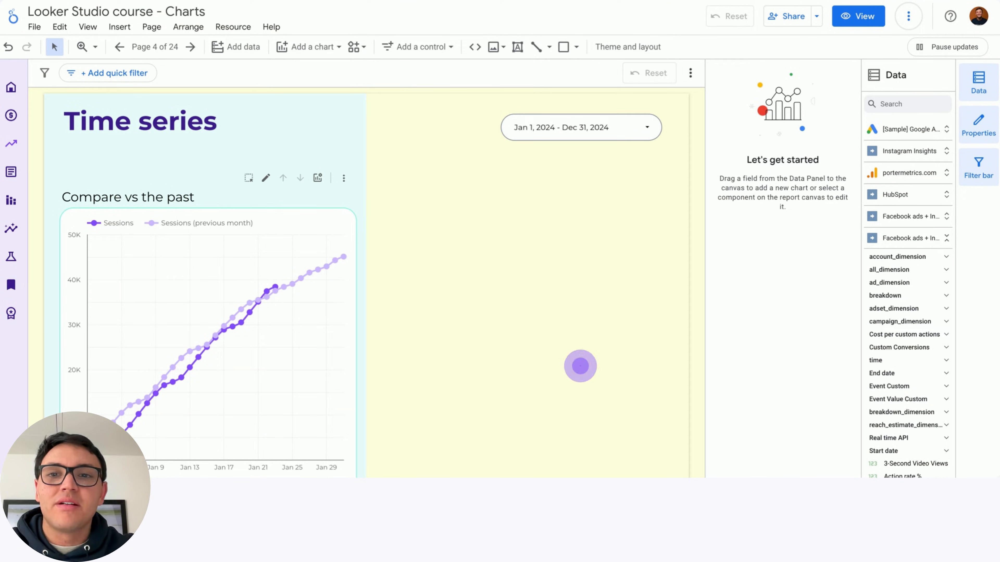
left_click(303, 46)
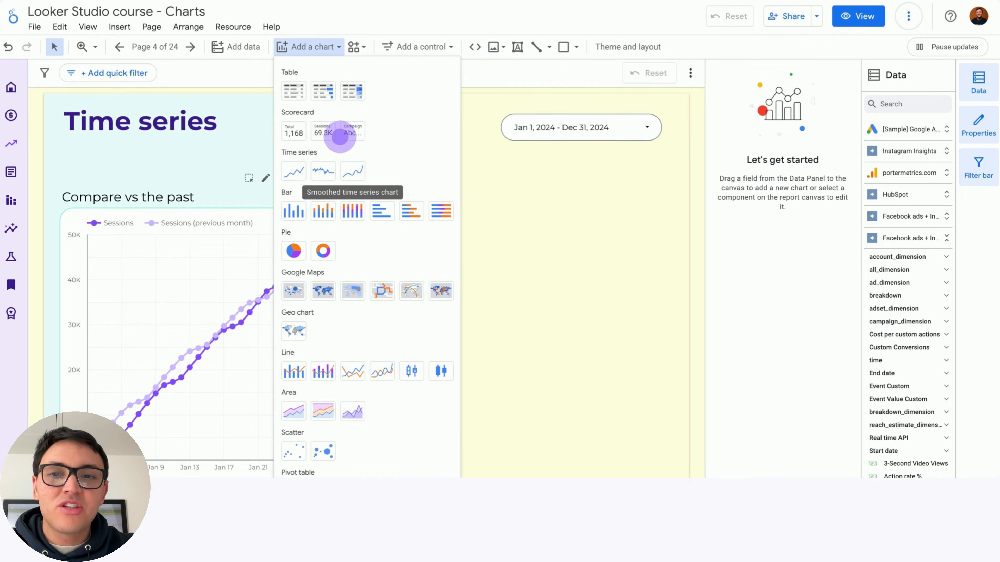
left_click(352, 170)
left_click(400, 208)
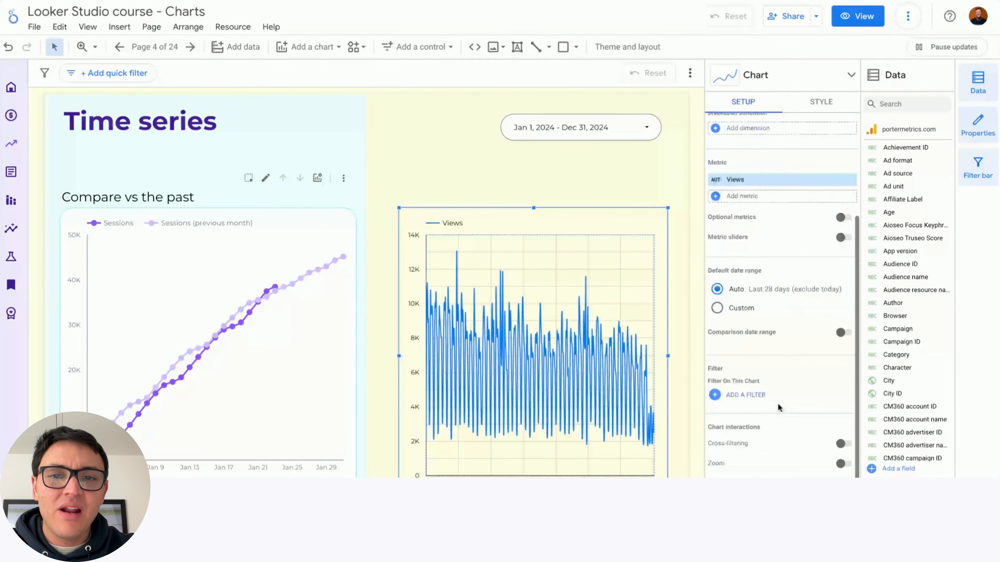
- Set the new time series chart's default date range to a custom range of This month
left_click(718, 308)
left_click(796, 331)
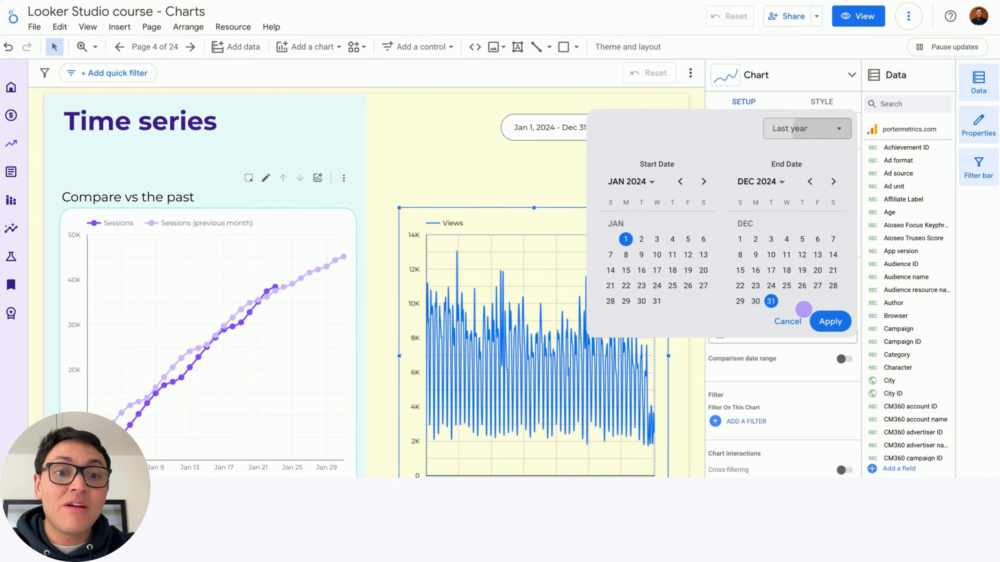
left_click(826, 129)
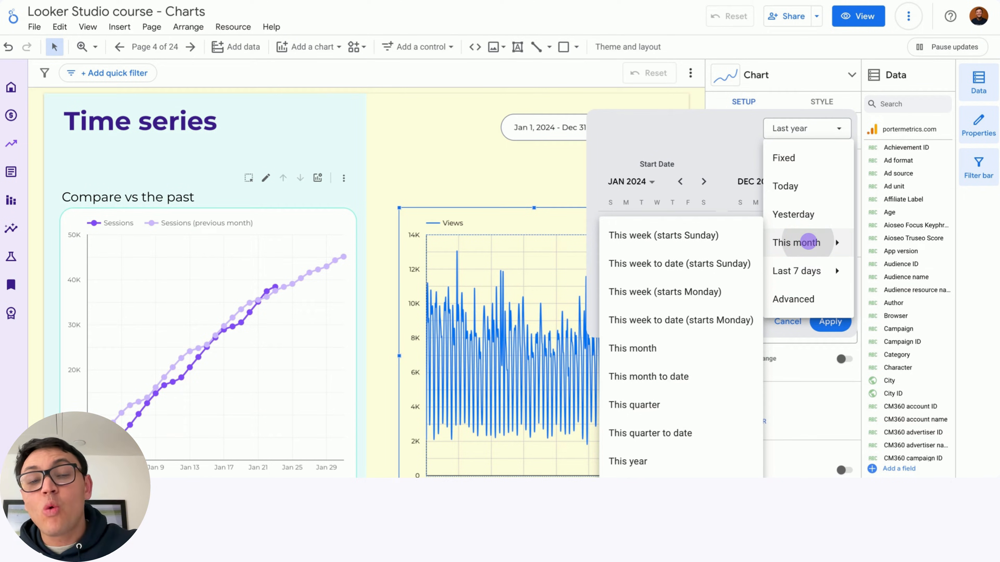
left_click(657, 350)
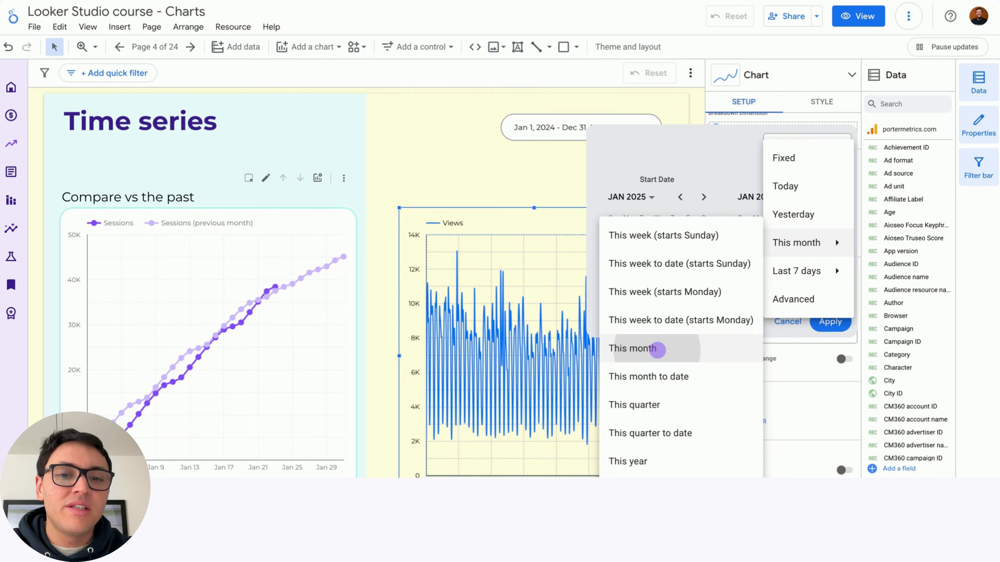
left_click(828, 321)
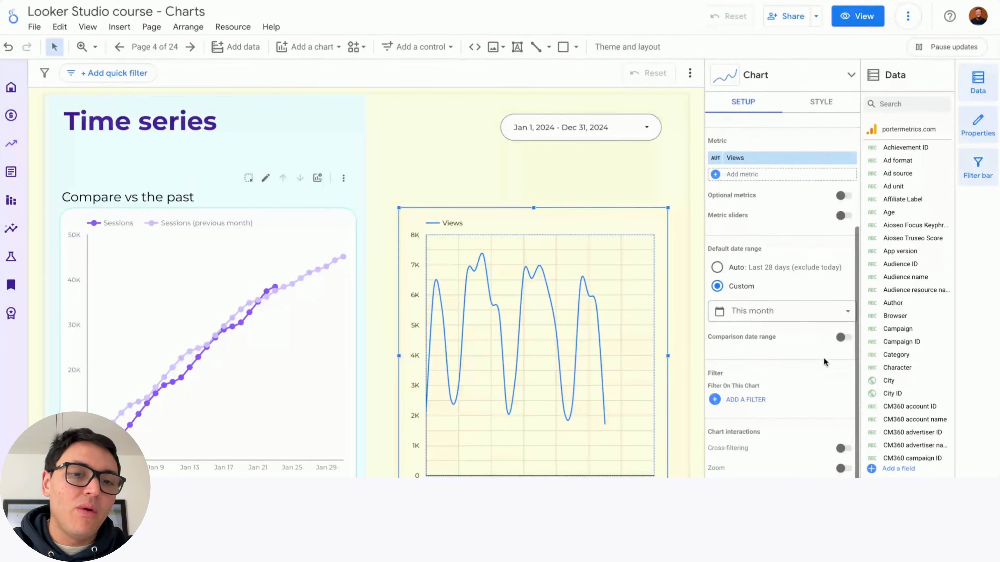
- Enable the comparison date range on the new chart and set it to the previous period
left_click(841, 336)
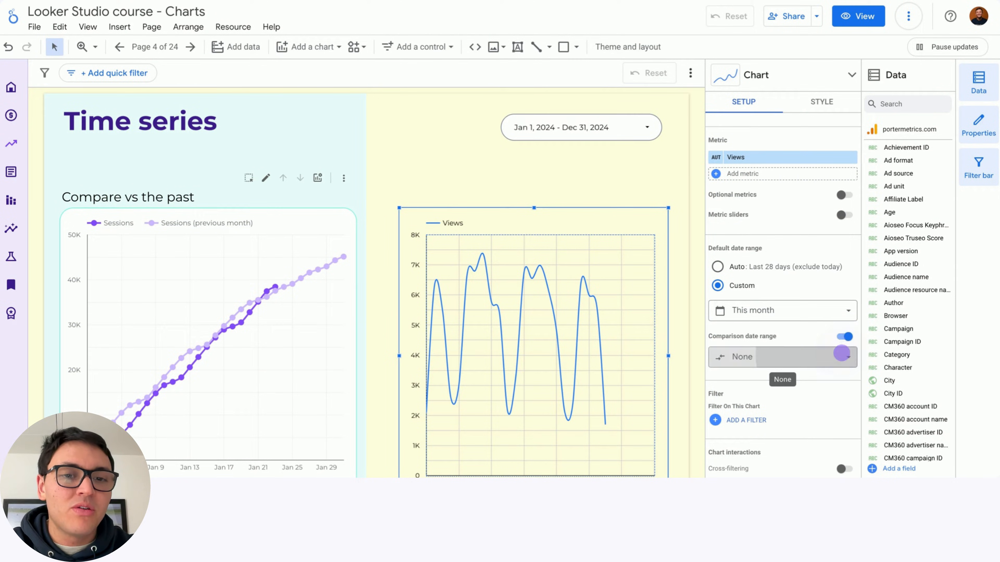
left_click(841, 355)
left_click(819, 168)
left_click(814, 226)
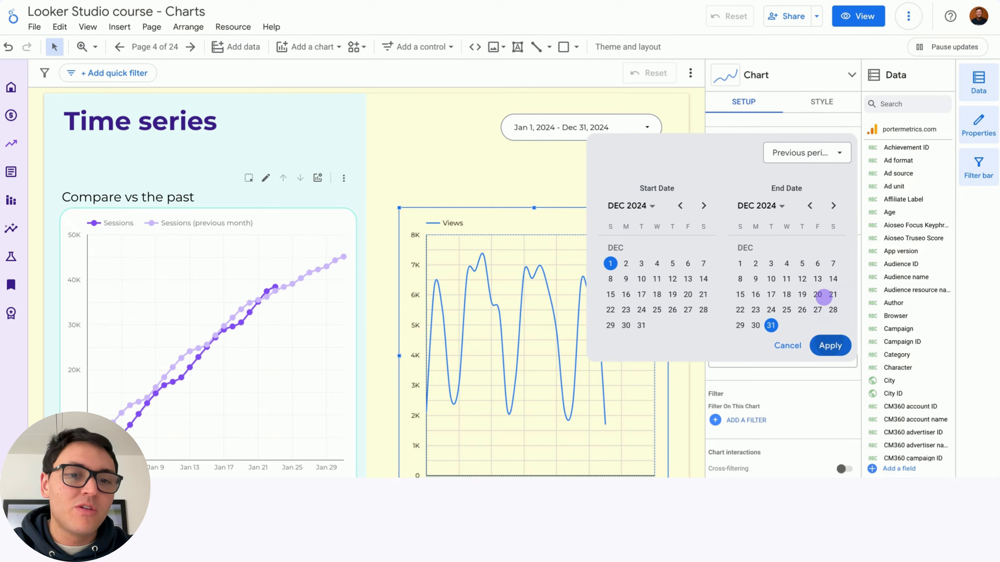
left_click(829, 342)
- Show a title on the new time series chart and set it to "Compare vs the past"
left_click(815, 100)
scroll(802, 164, "up", 10)
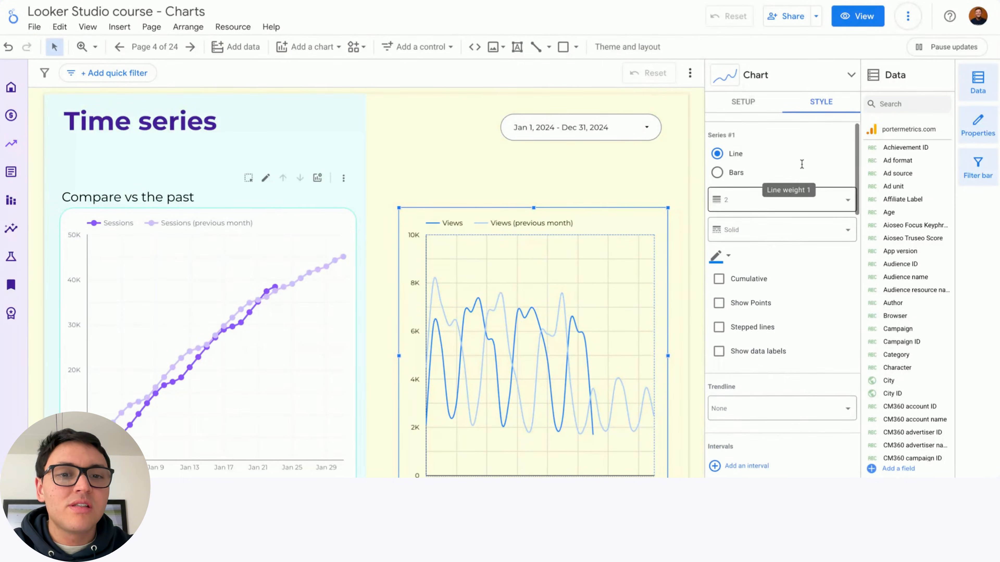
left_click(842, 142)
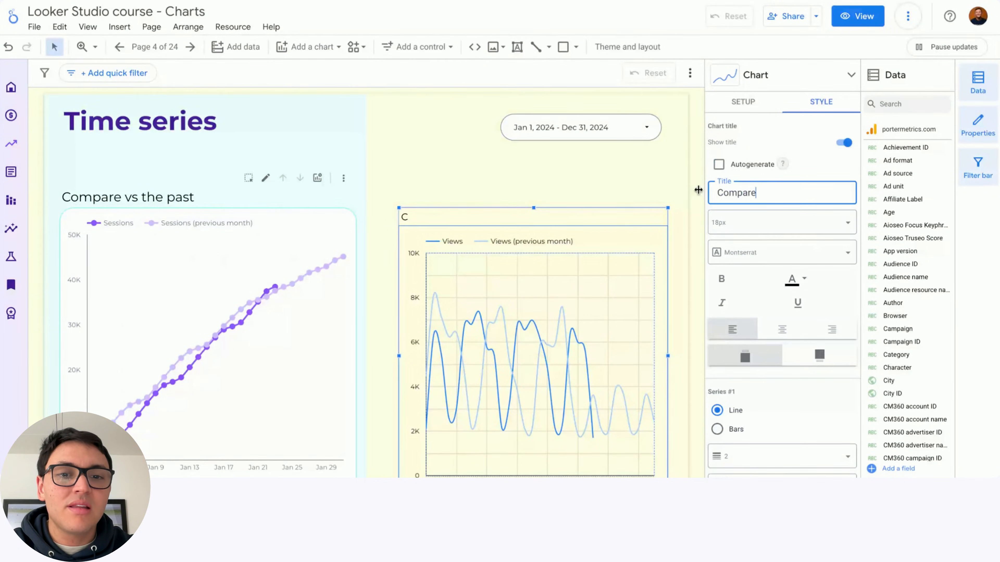
type("Compare vs the")
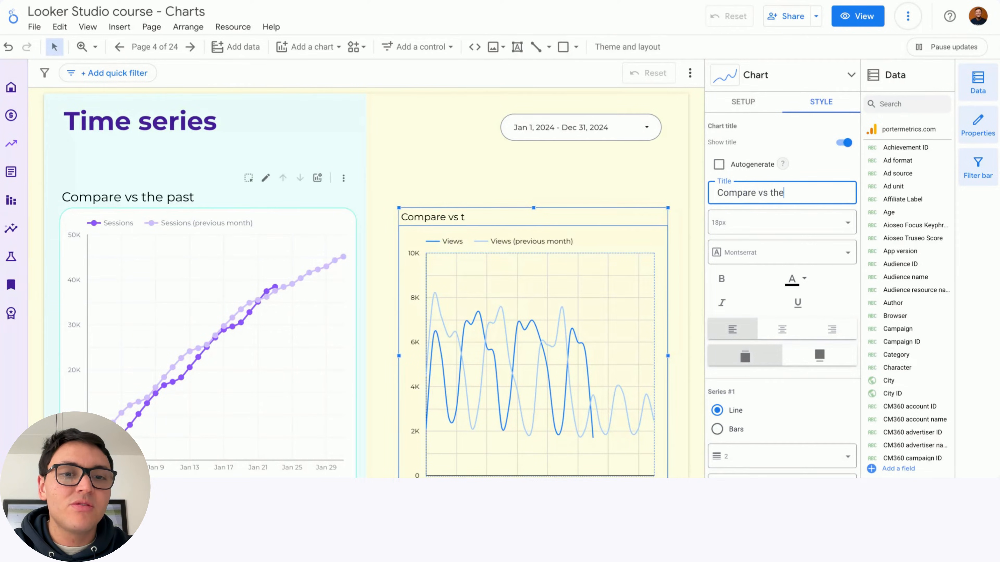
type(" past")
left_click(837, 163)
- Style the chart's series as a purple line of weight 3 with points shown and cumulative values
scroll(826, 220, "down", 3)
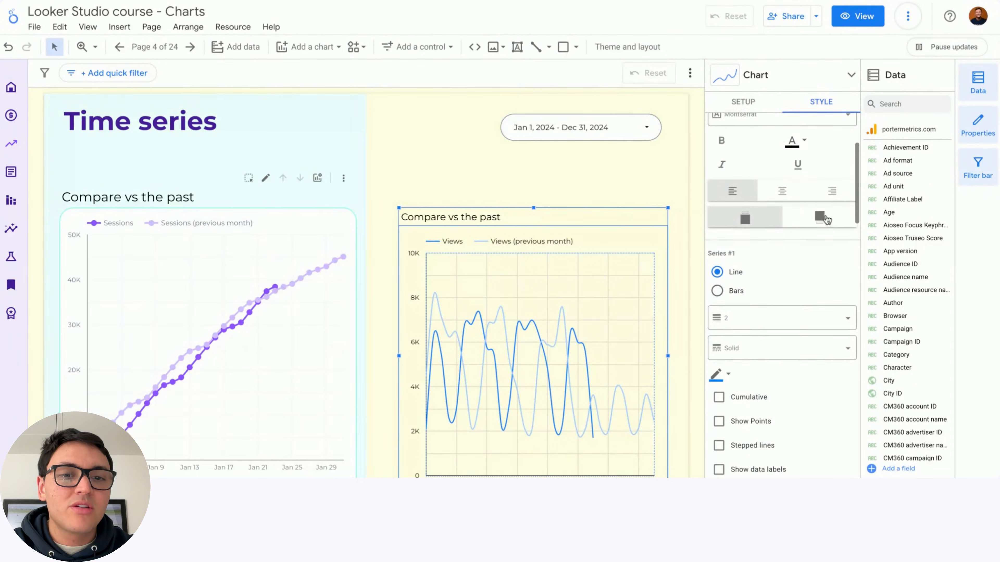
scroll(827, 220, "down", 3)
left_click(716, 186)
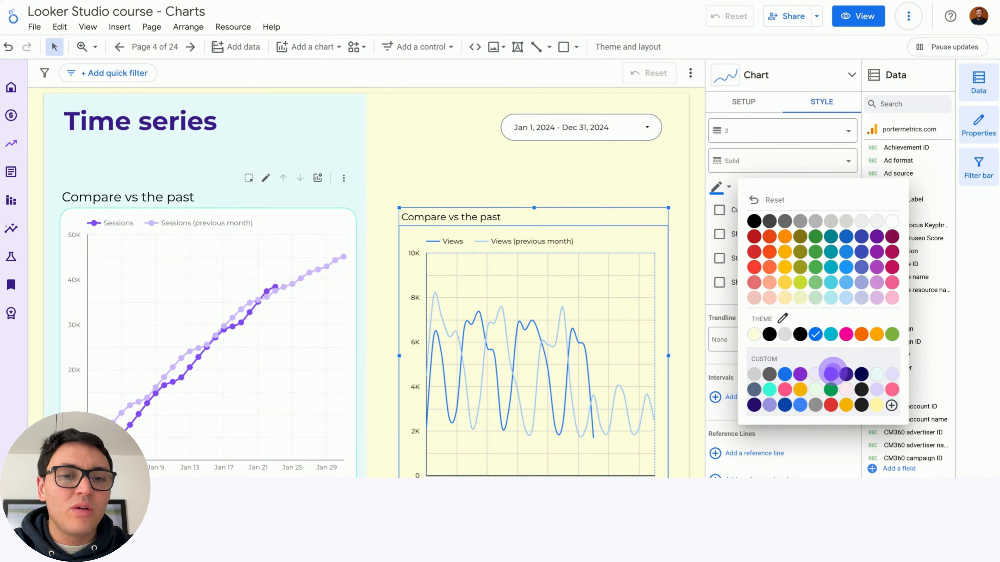
left_click(831, 372)
left_click(743, 132)
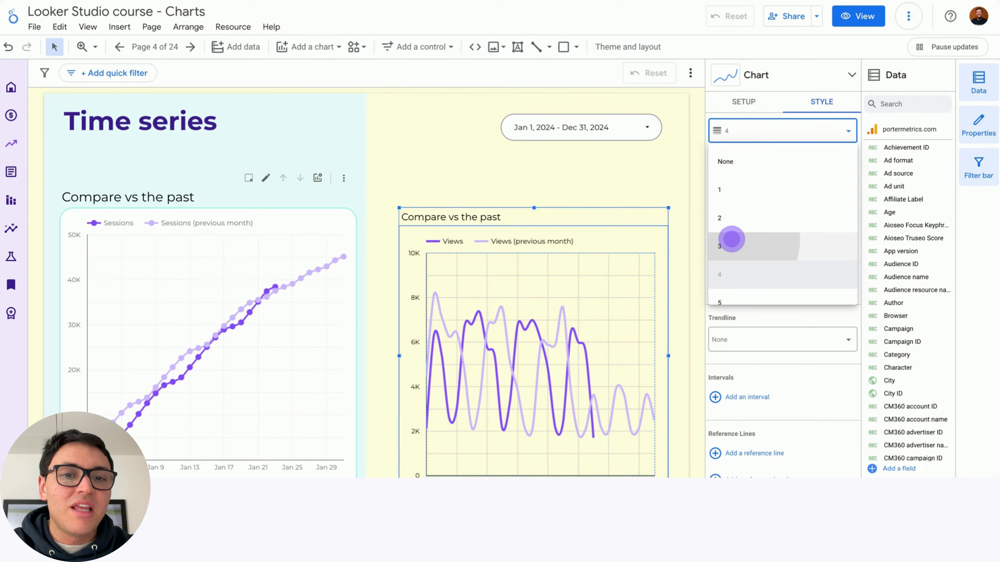
left_click(731, 239)
left_click(718, 234)
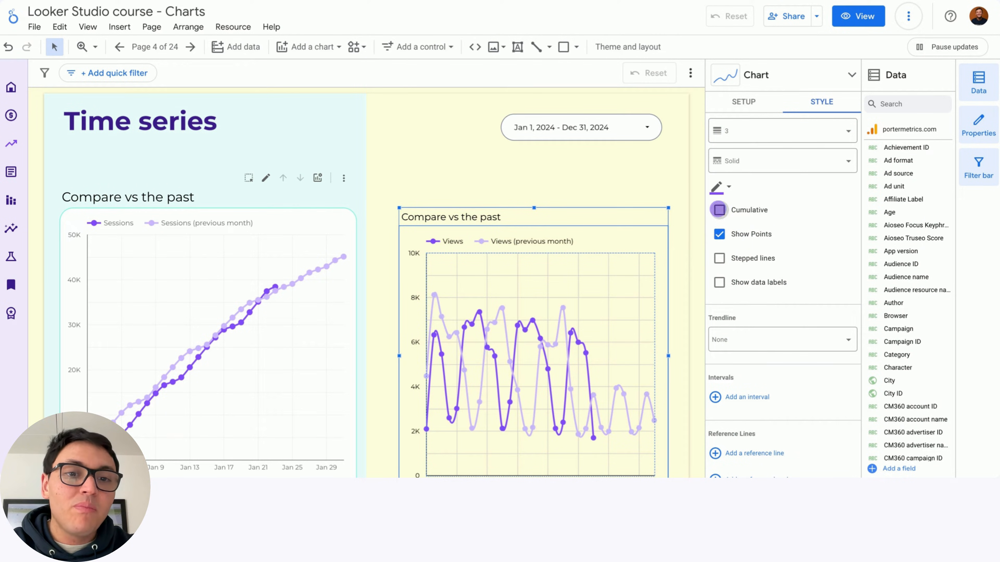
left_click(719, 210)
- Change the time series chart's grid colour to a very light grey
scroll(828, 364, "down", 15)
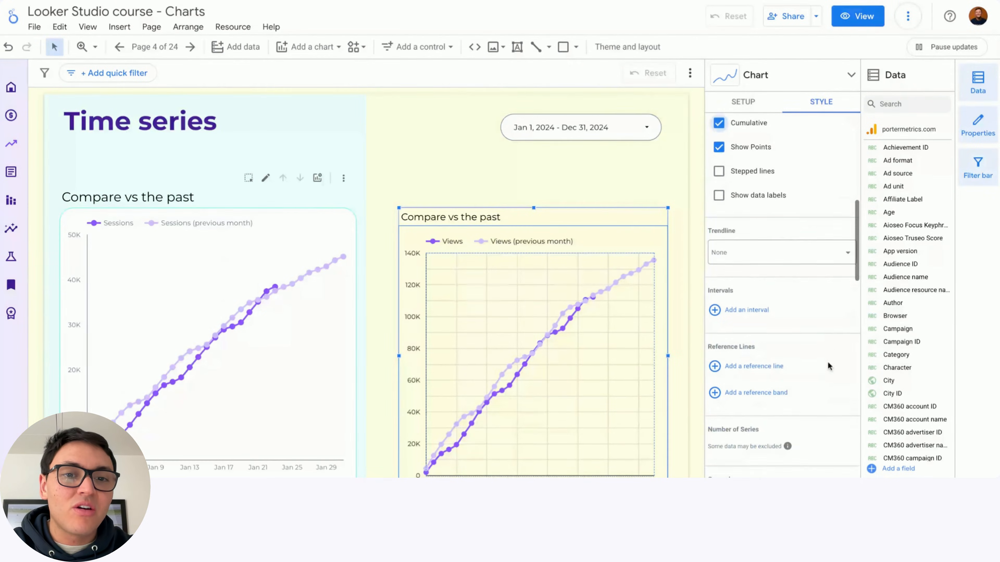
left_click(793, 209)
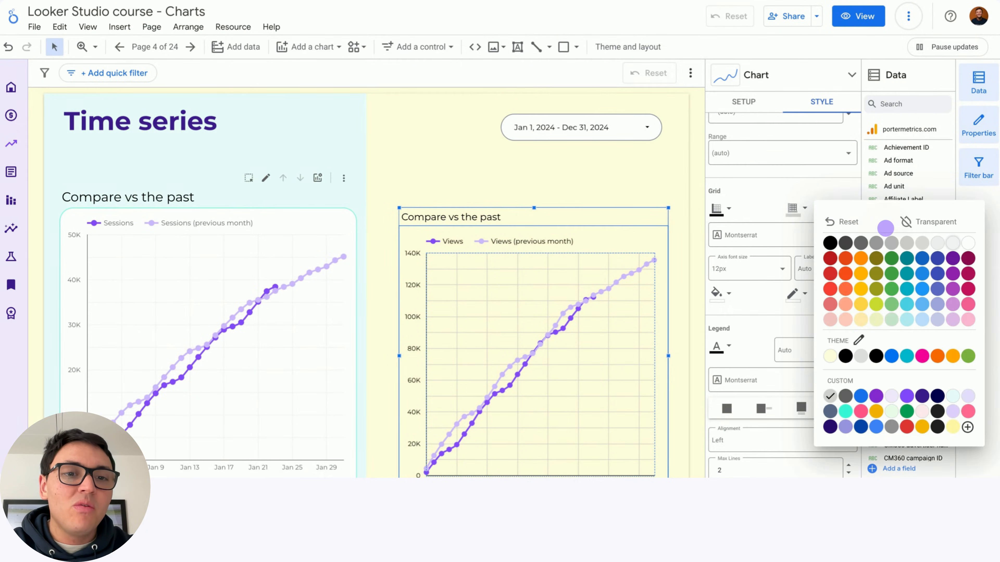
left_click(961, 242)
- Give the time series chart a border radius of 25 and a white background
scroll(828, 333, "down", 1)
scroll(829, 334, "down", 7)
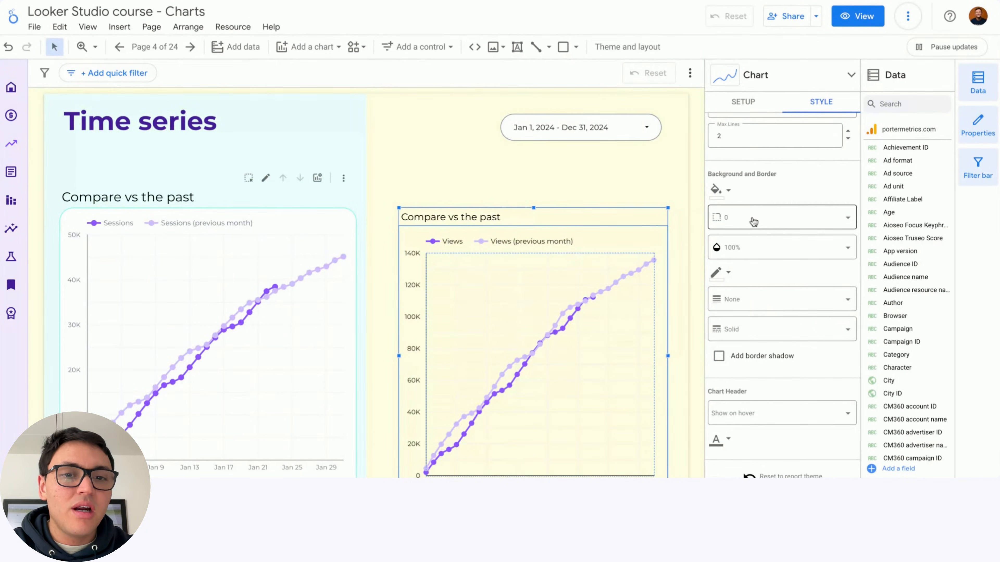
left_click(752, 215)
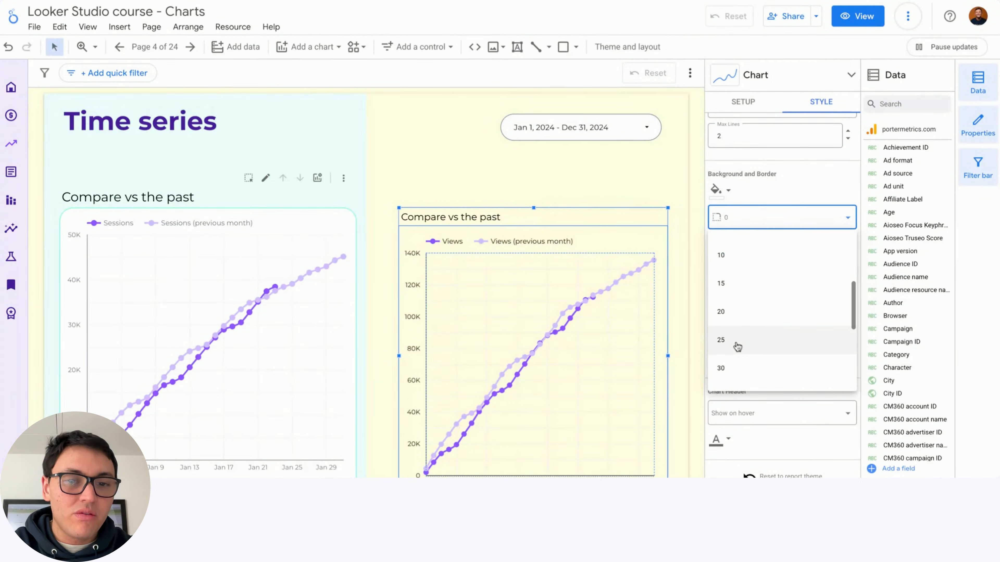
left_click(736, 344)
left_click(714, 187)
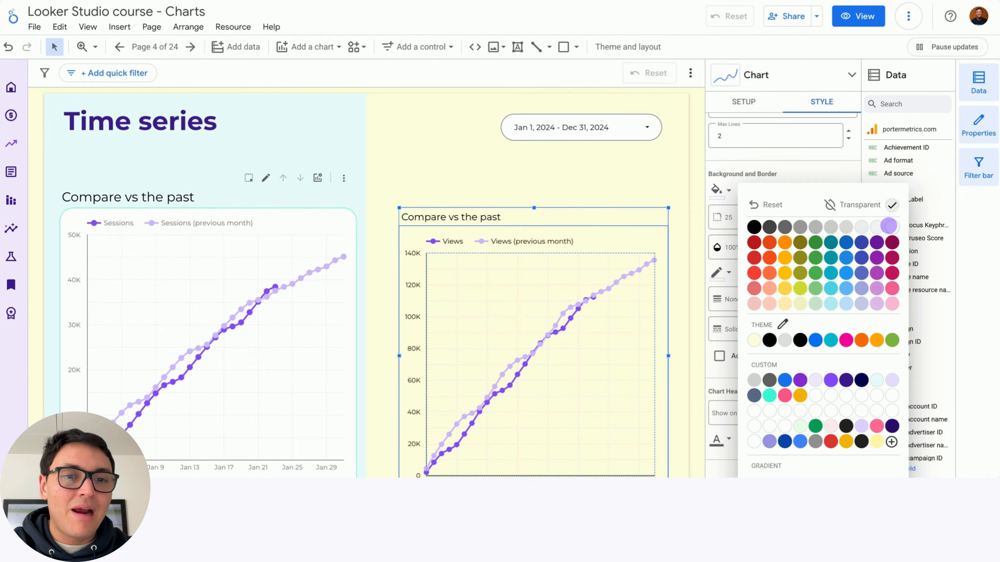
left_click(891, 226)
- Add a thin turquoise border to the time series chart and move the chart slightly up
left_click(720, 274)
left_click(770, 443)
left_click_drag(557, 331, 558, 319)
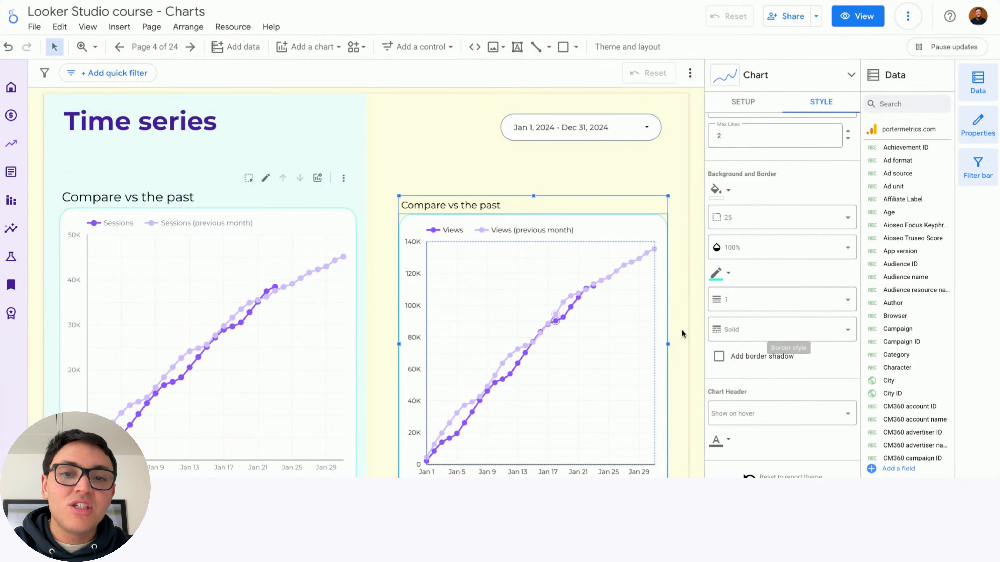
key("ctrl+a")
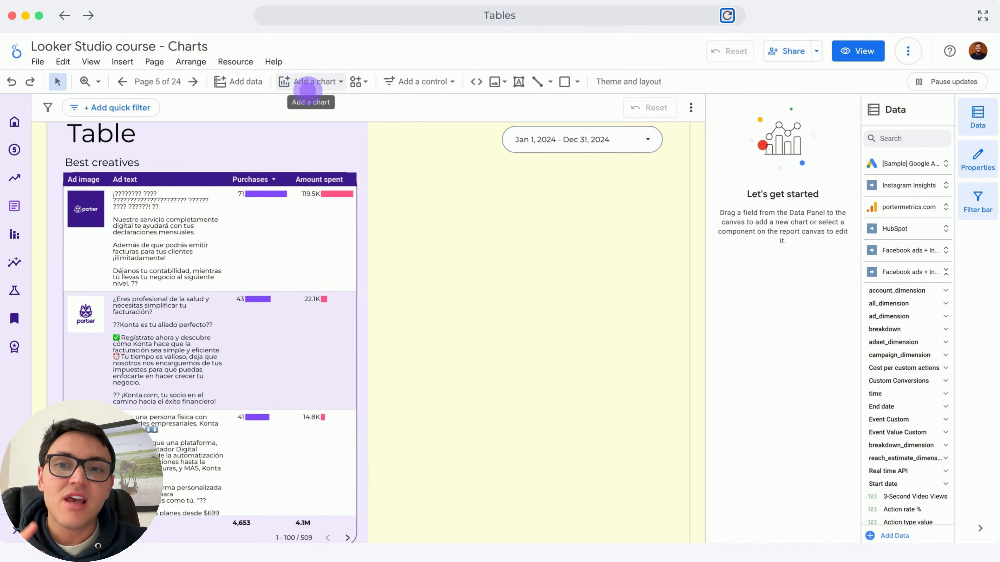
- Add a table chart to the empty yellow area beside the "Best creatives" example on page 5
left_click(308, 91)
left_click(295, 126)
left_click_drag(382, 175, 662, 535)
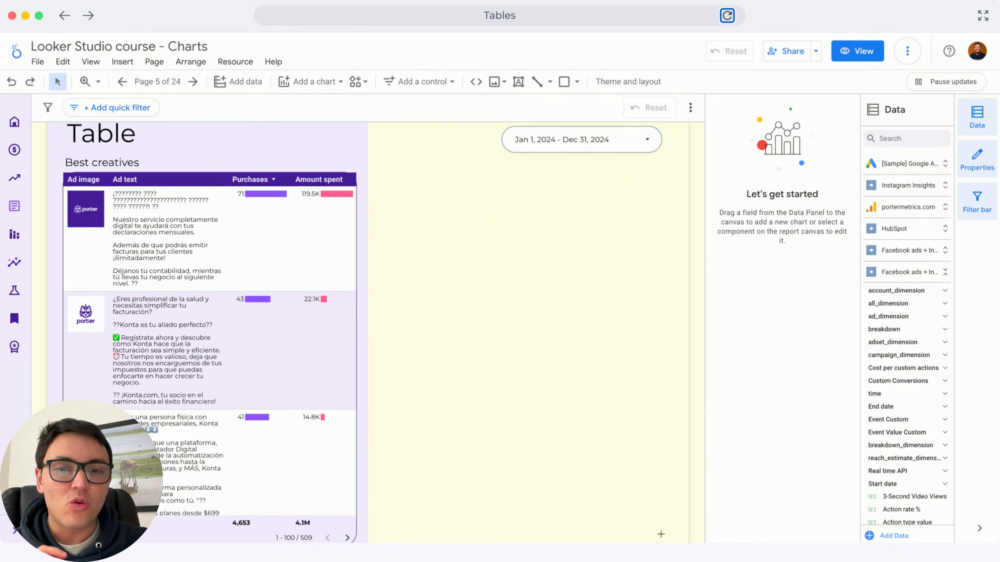
- Replace the new table's dimension with Ad image and add Ad text as a second dimension
left_click(764, 244)
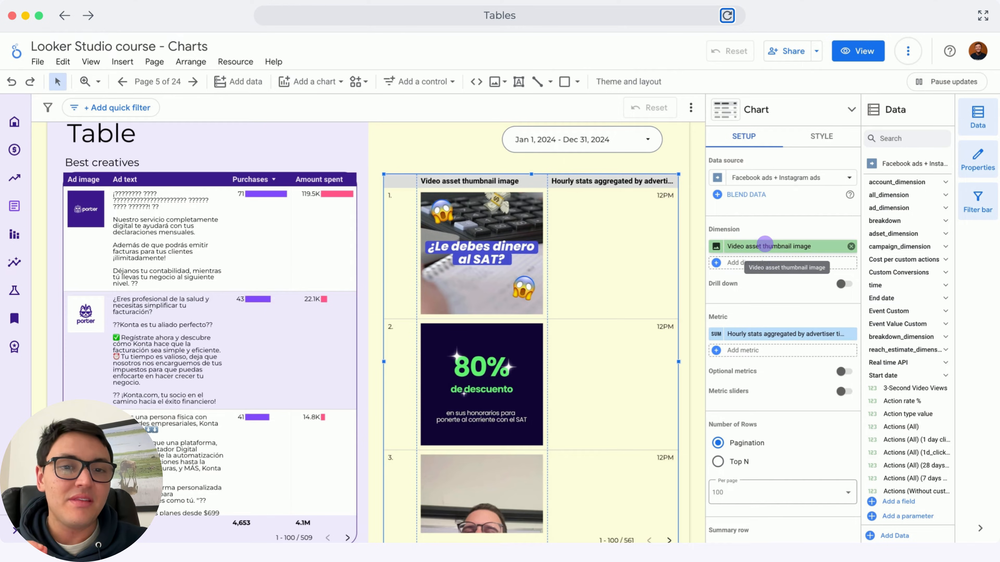
type("ad imag")
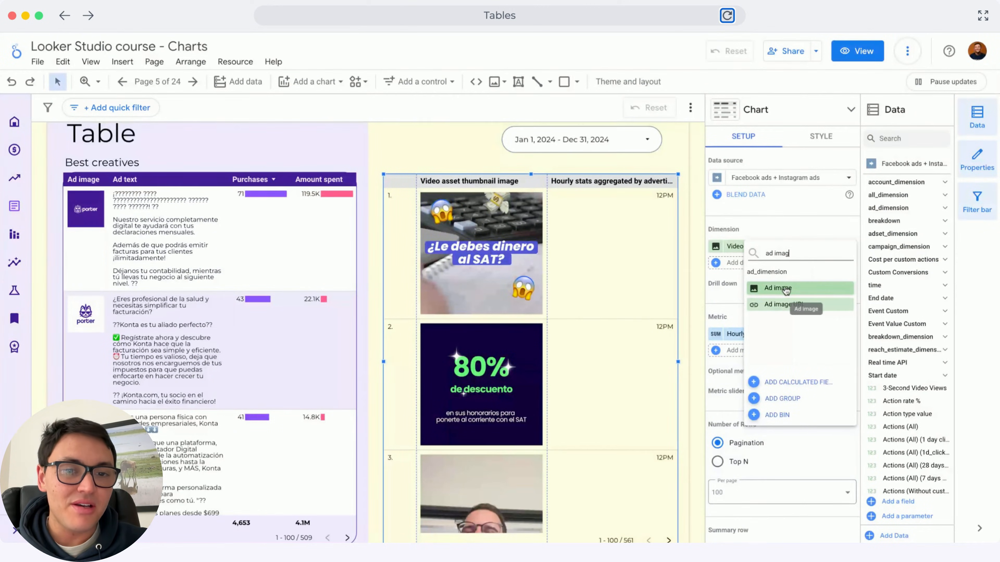
left_click(786, 289)
left_click(735, 263)
type("ad tex")
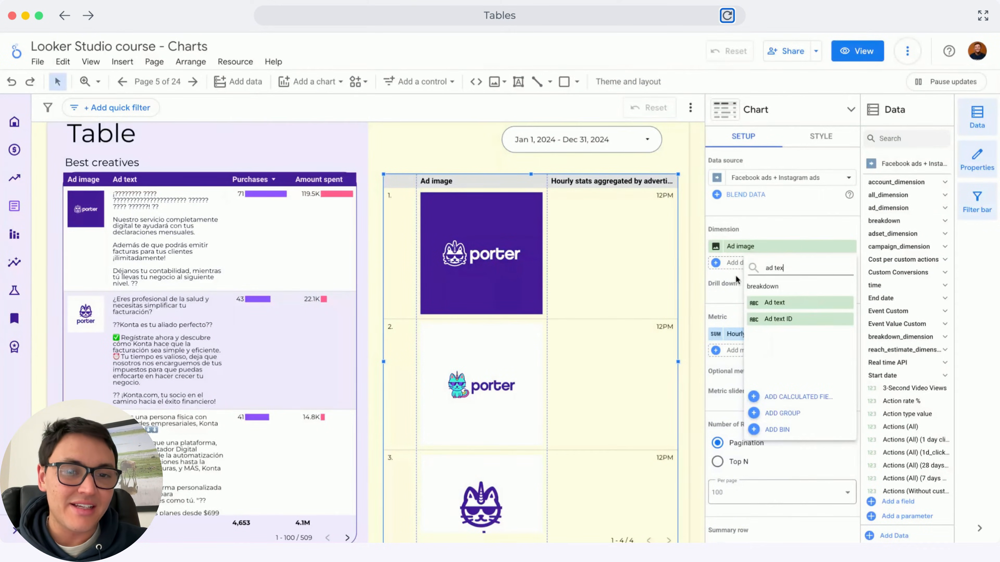
left_click(764, 303)
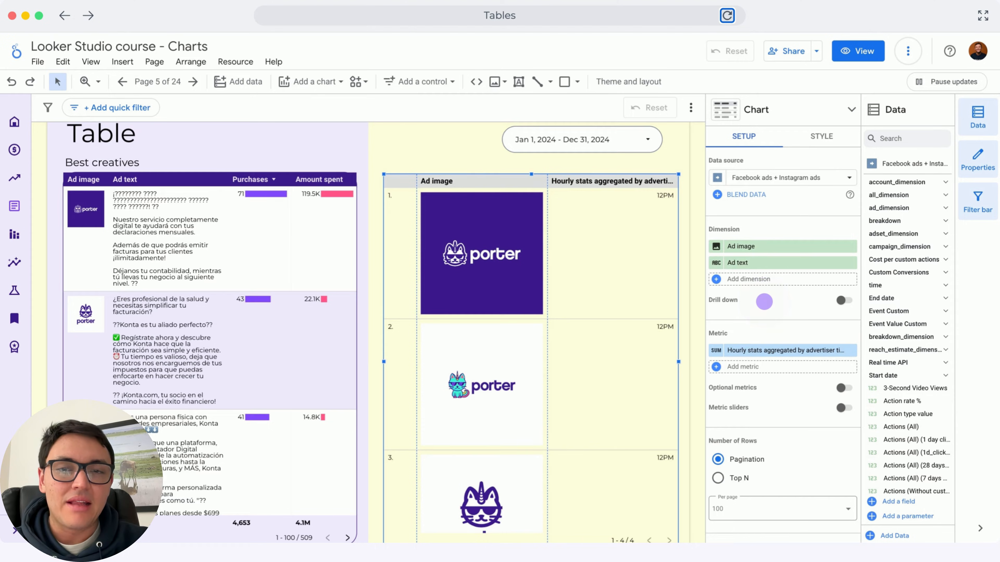
- Replace the table's default metric with Purchases
left_click(749, 350)
type("purc")
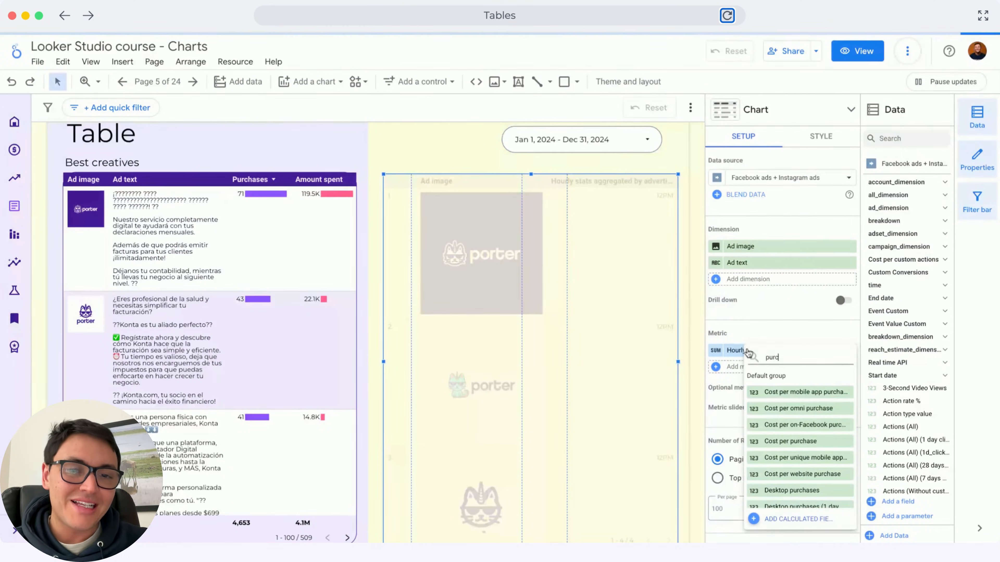
type("hases")
scroll(789, 422, "down", 5)
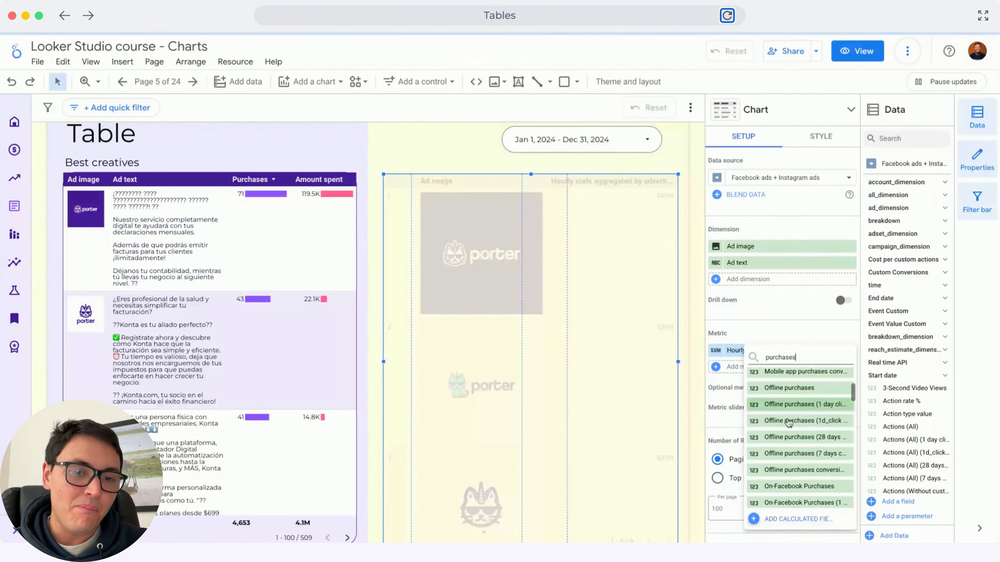
left_click(787, 461)
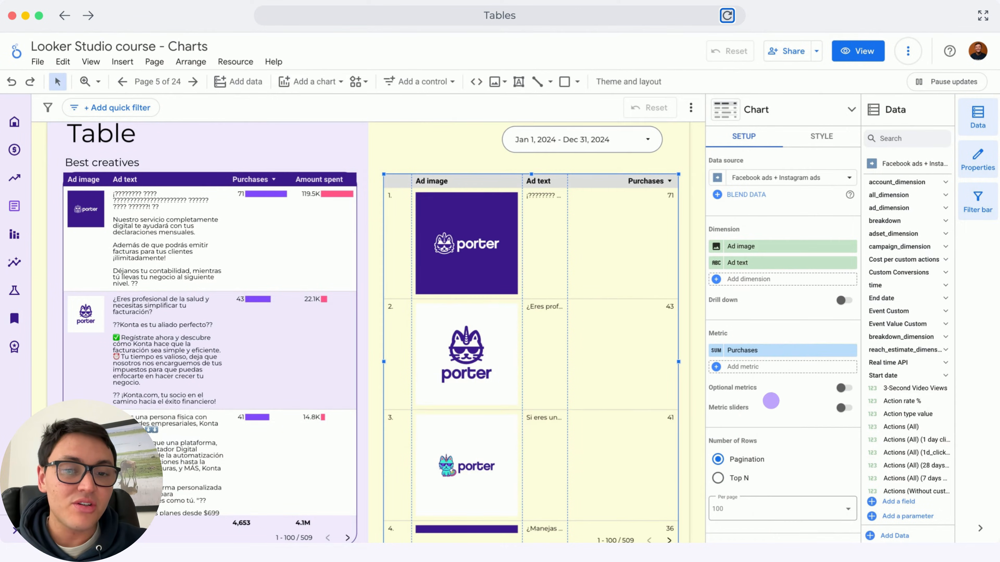
- Add Amount spent as a second metric of the table
left_click(750, 367)
type("amount s")
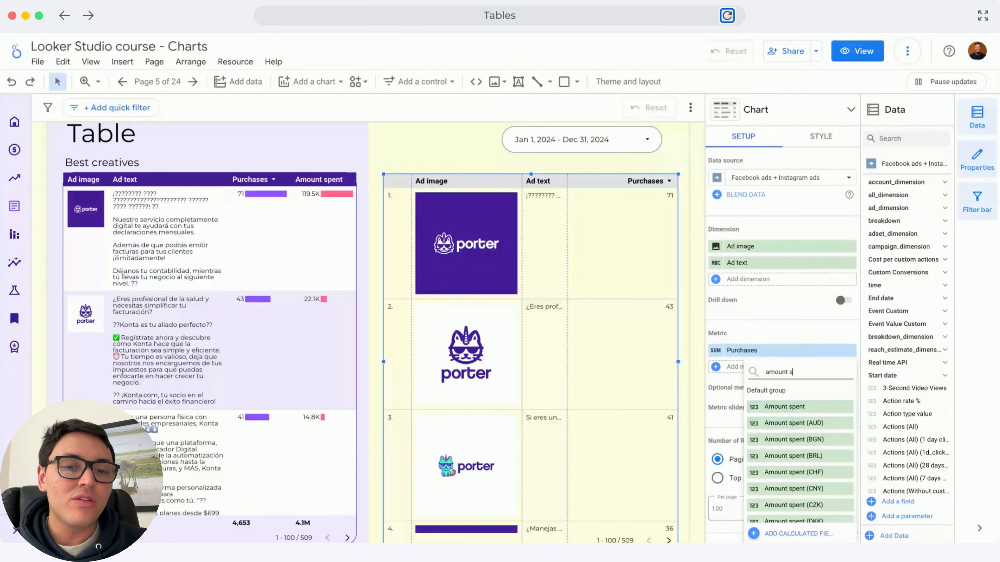
left_click(785, 406)
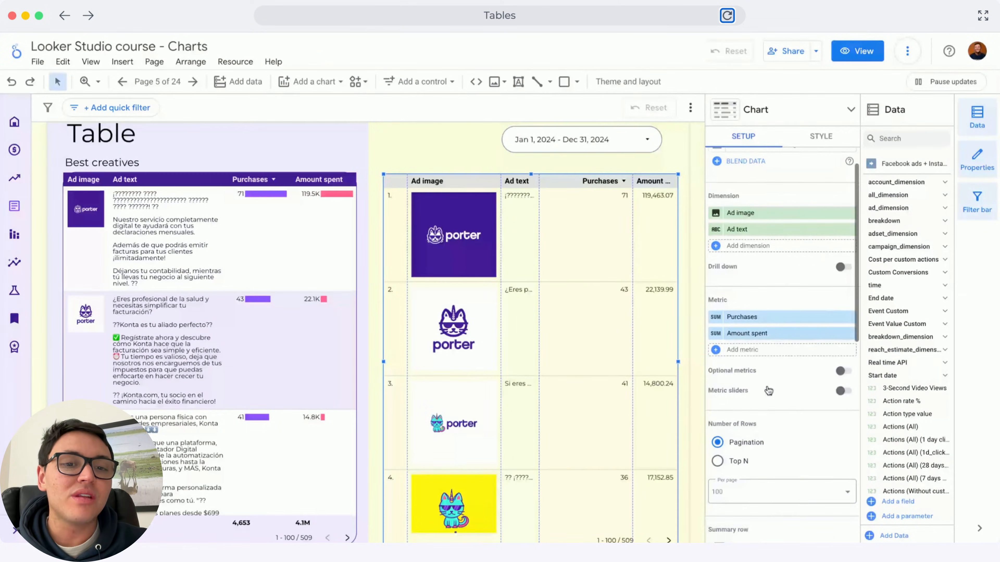
- Show the table's summary row and adjust the columns, narrowing Ad image and widening Amount spent
scroll(768, 391, "down", 2)
scroll(813, 406, "down", 2)
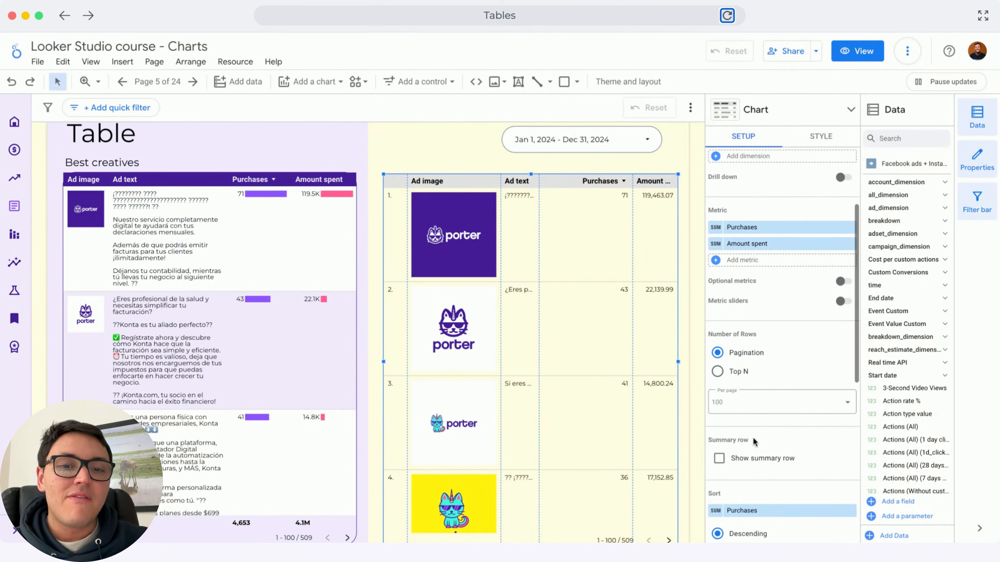
left_click(721, 459)
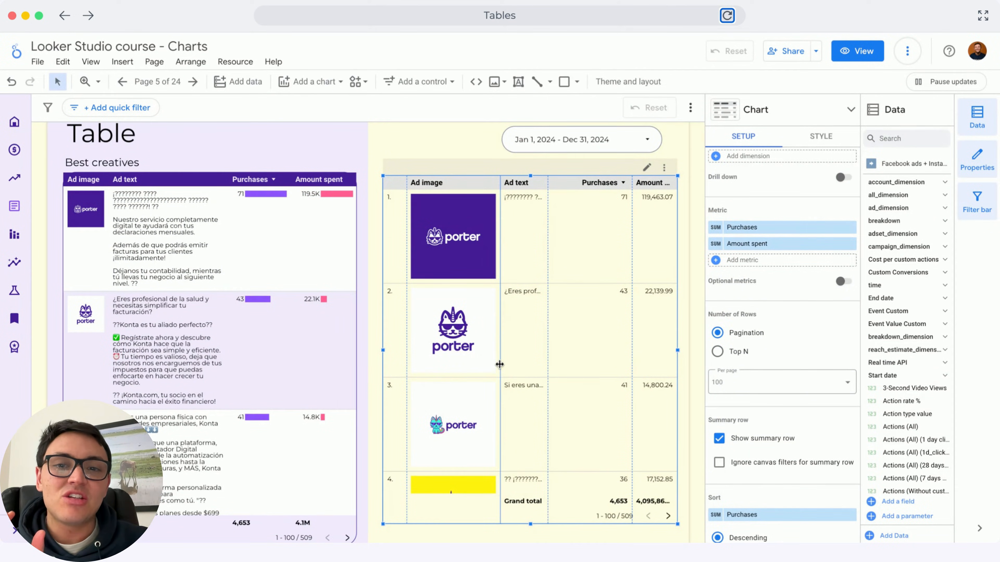
left_click_drag(499, 364, 461, 367)
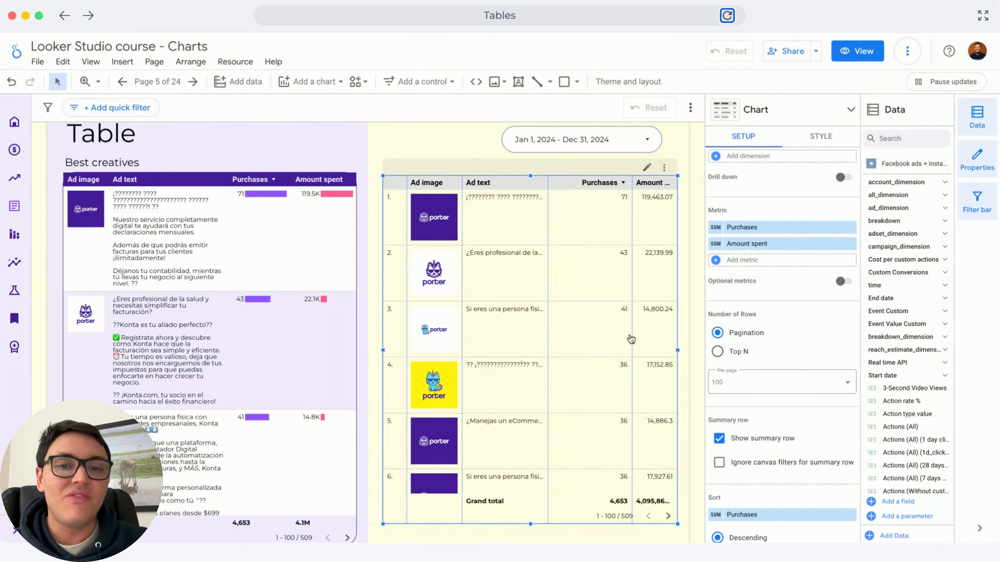
left_click_drag(631, 339, 611, 339)
- Show the table's title and set it to "Best creatives"
left_click(821, 134)
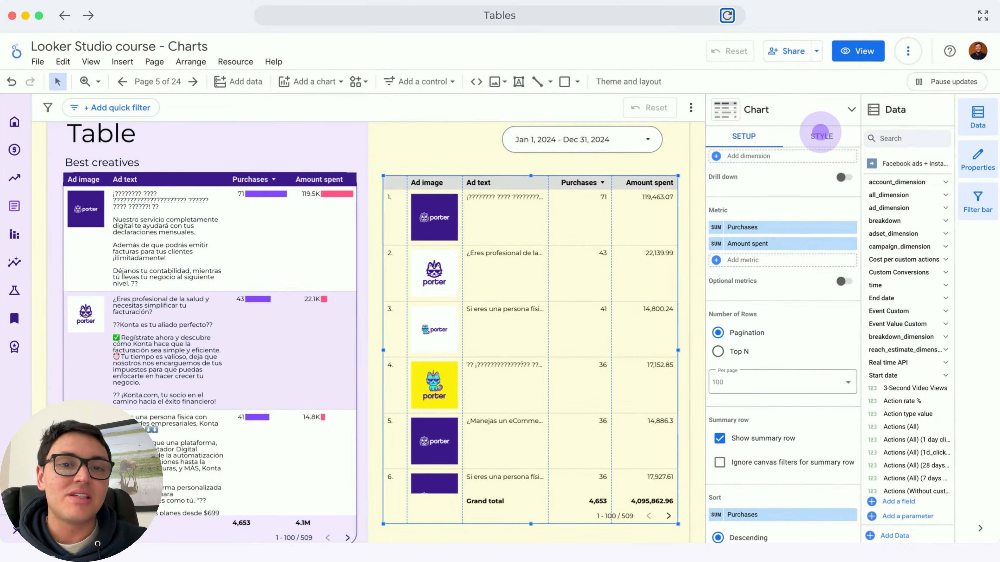
left_click(841, 178)
left_click(779, 227)
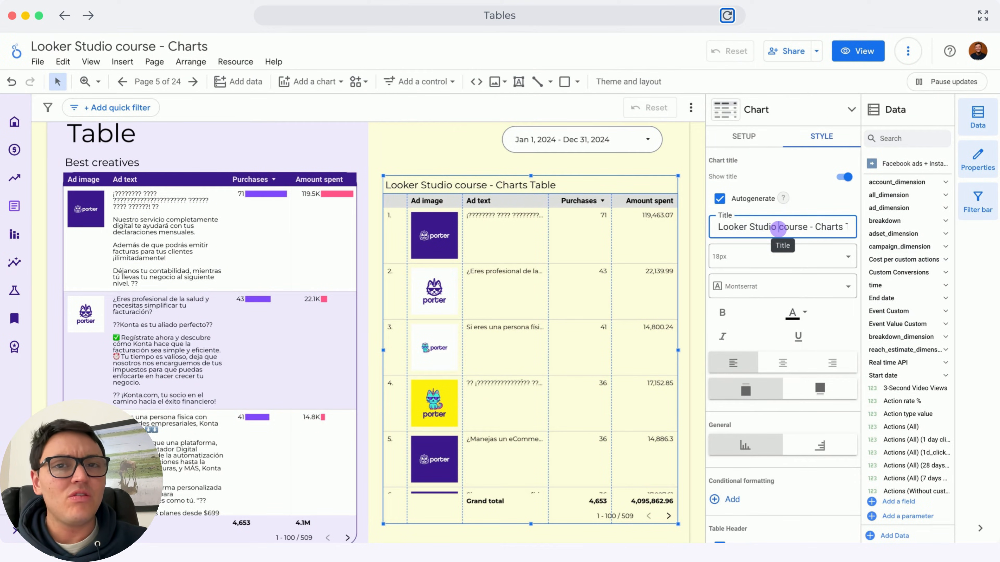
key("ctrl+a")
type("b")
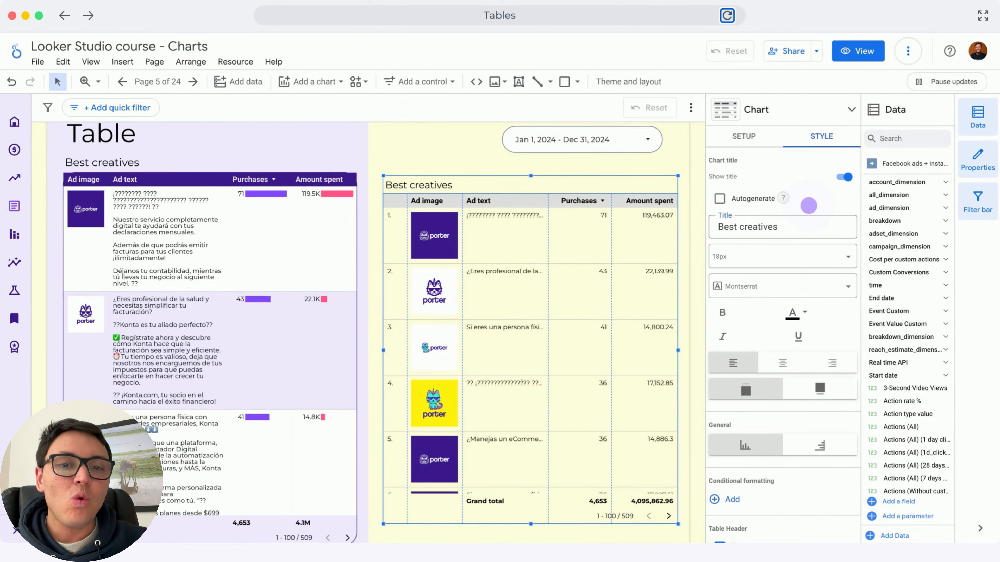
- Wrap the table's header text and set its font colour to white
scroll(724, 313, "down", 6)
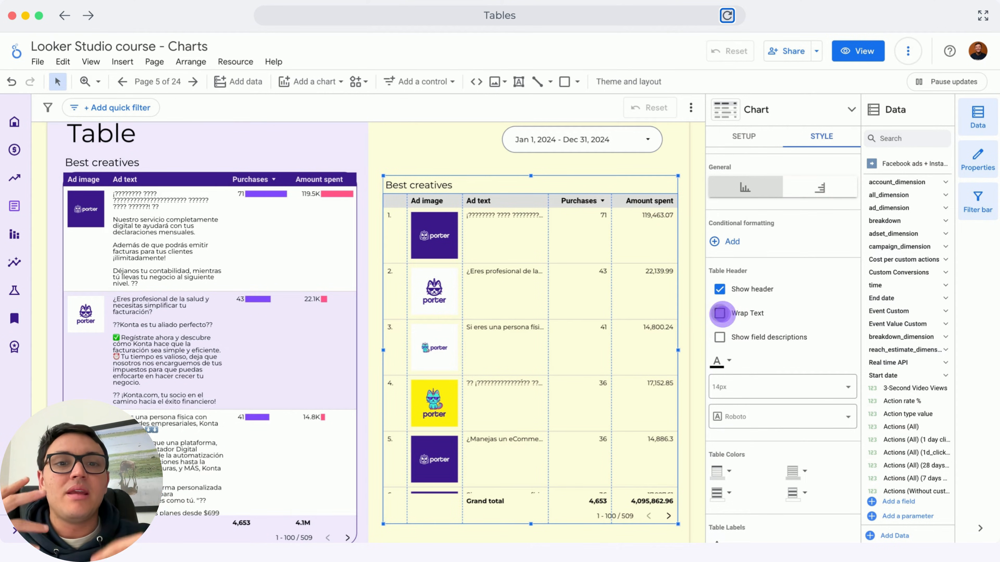
left_click(720, 313)
scroll(721, 331, "down", 1)
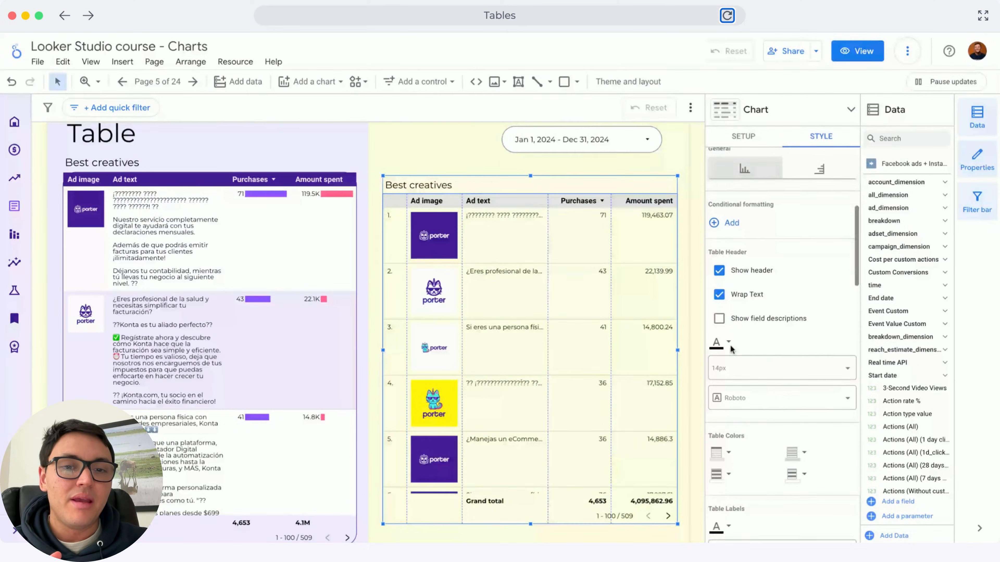
left_click(719, 342)
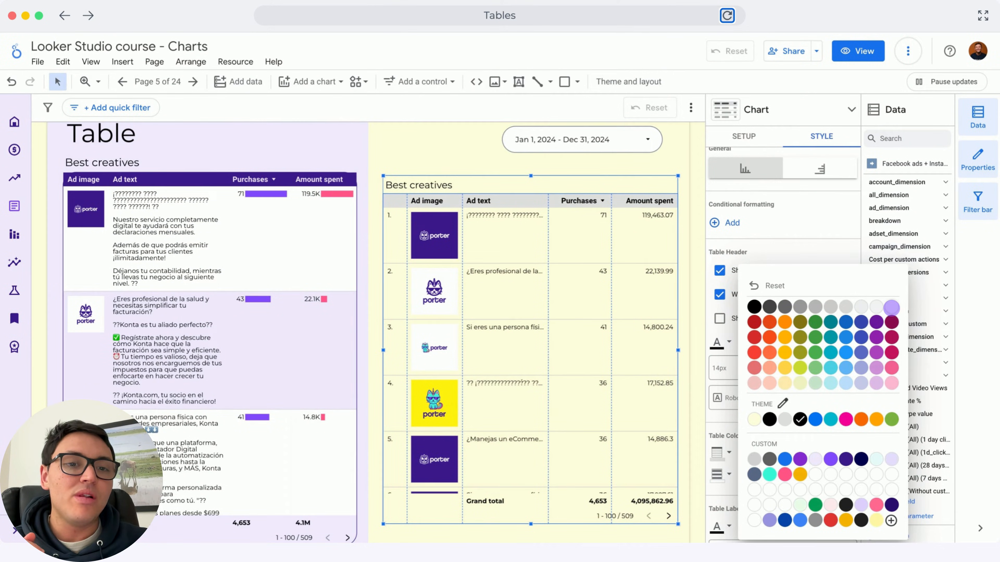
left_click(891, 307)
- Set the table's header background colour to dark purple
scroll(815, 362, "down", 3)
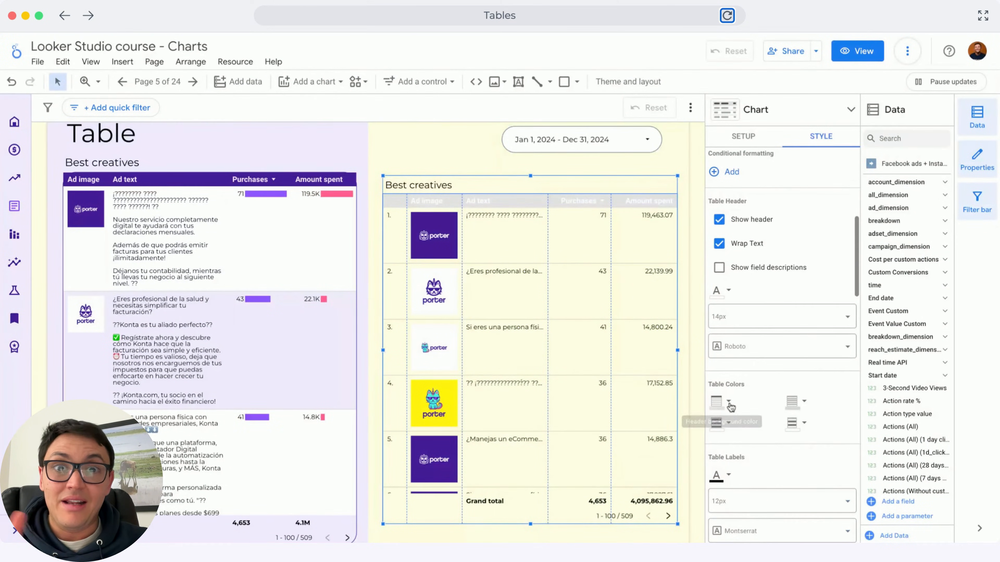
left_click(719, 402)
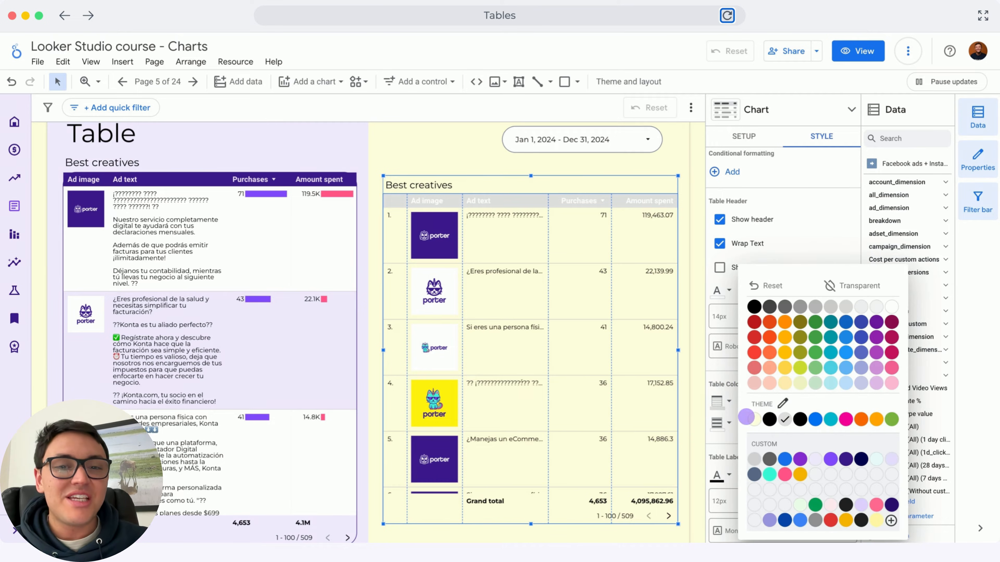
left_click(891, 504)
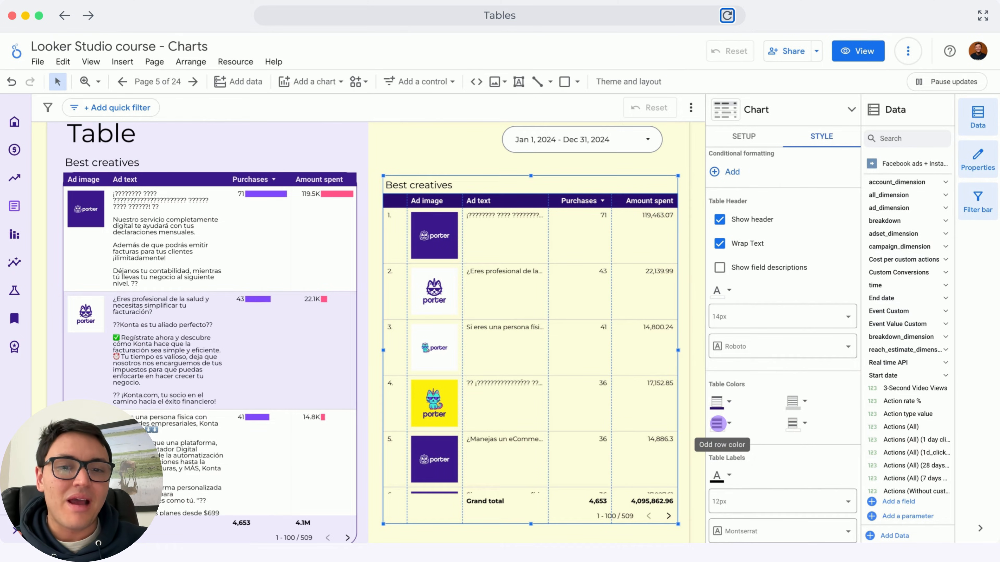
- Colour the table's odd rows white and its even rows light lavender
left_click(717, 424)
left_click(897, 308)
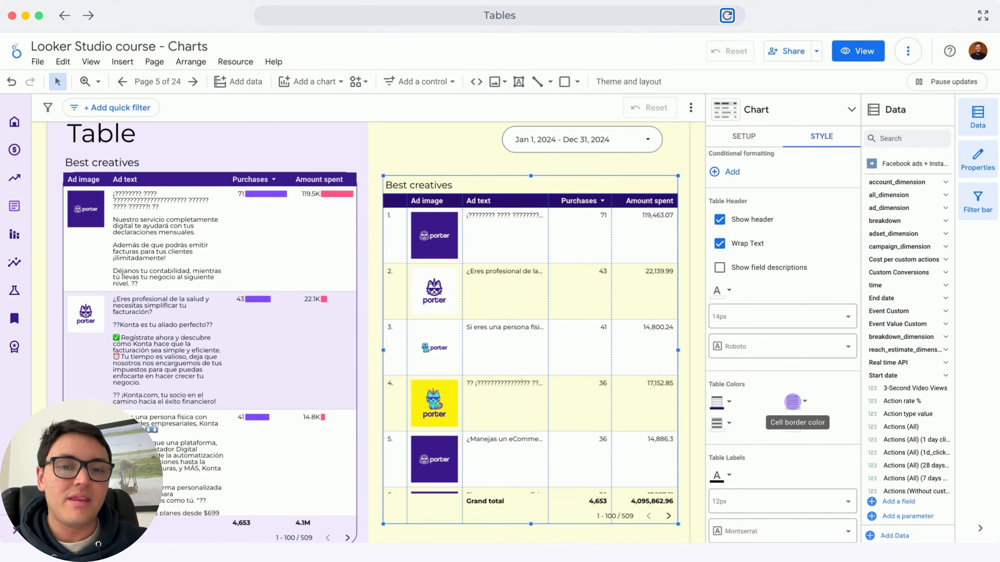
left_click(793, 401)
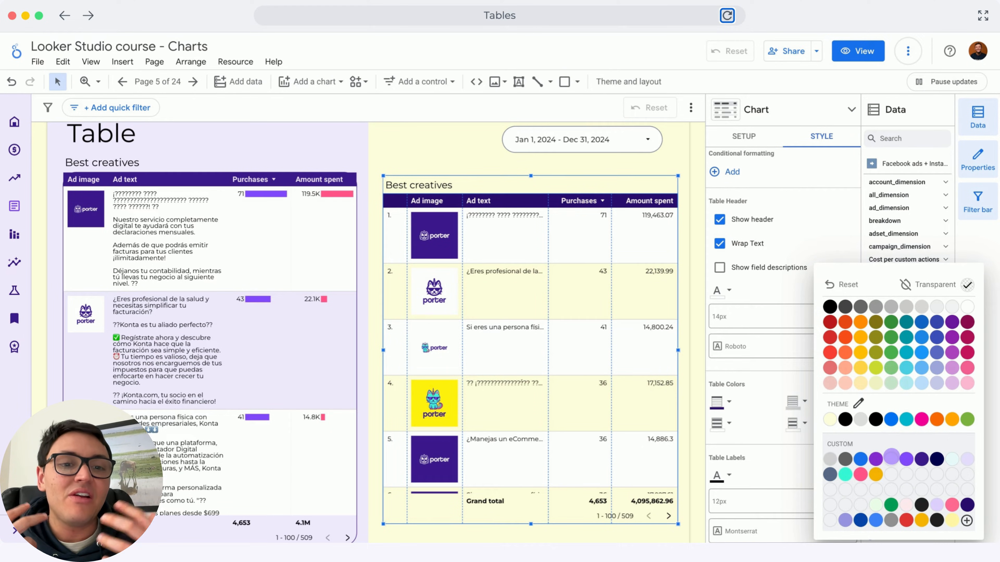
left_click(891, 458)
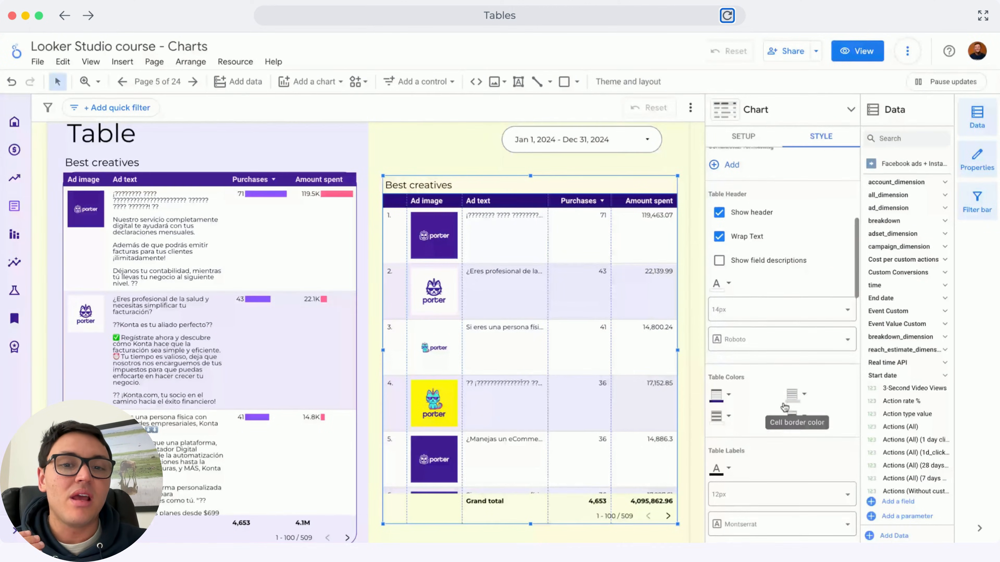
- Hide the table's row numbers and wrap the body text
scroll(785, 407, "down", 4)
scroll(785, 407, "down", 6)
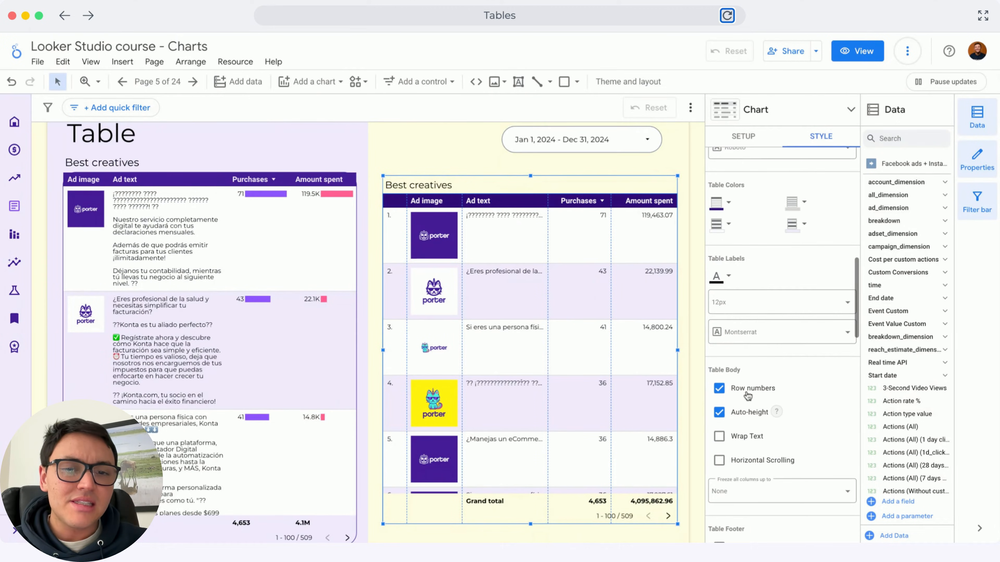
left_click(718, 391)
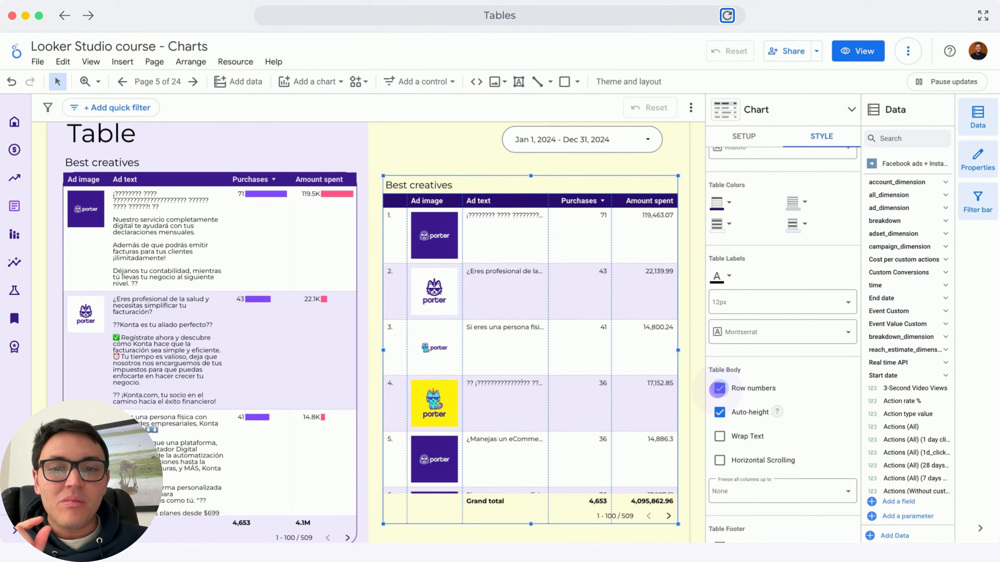
left_click(718, 388)
scroll(721, 350, "down", 5)
left_click(719, 336)
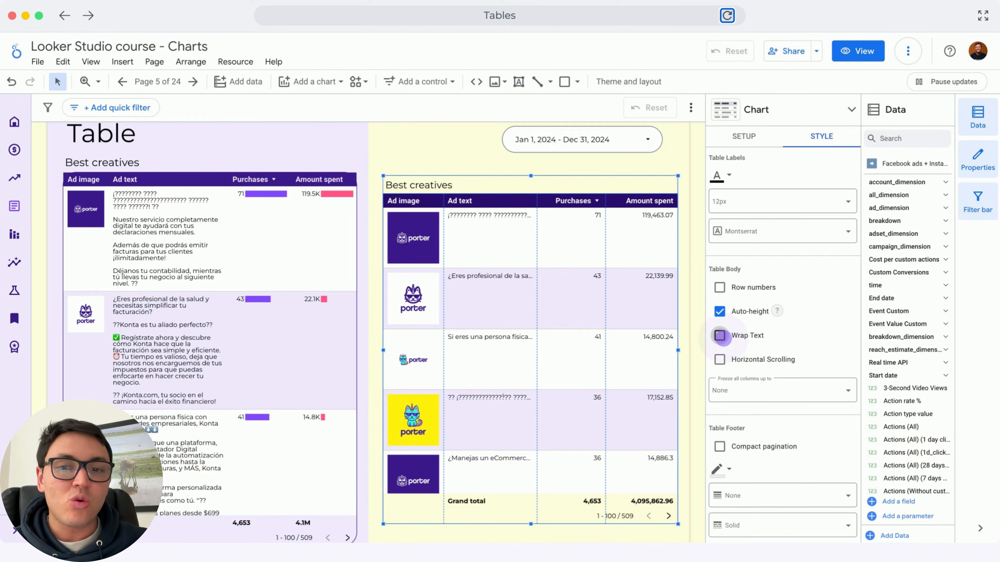
- Display the Purchases metric as purple bars with compact numbers shown
scroll(760, 300, "down", 10)
left_click(762, 283)
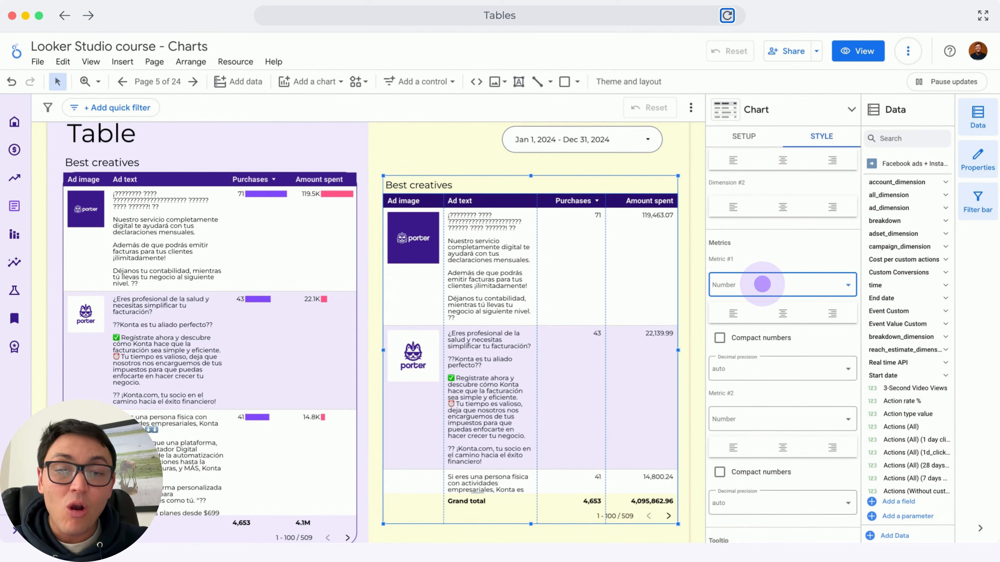
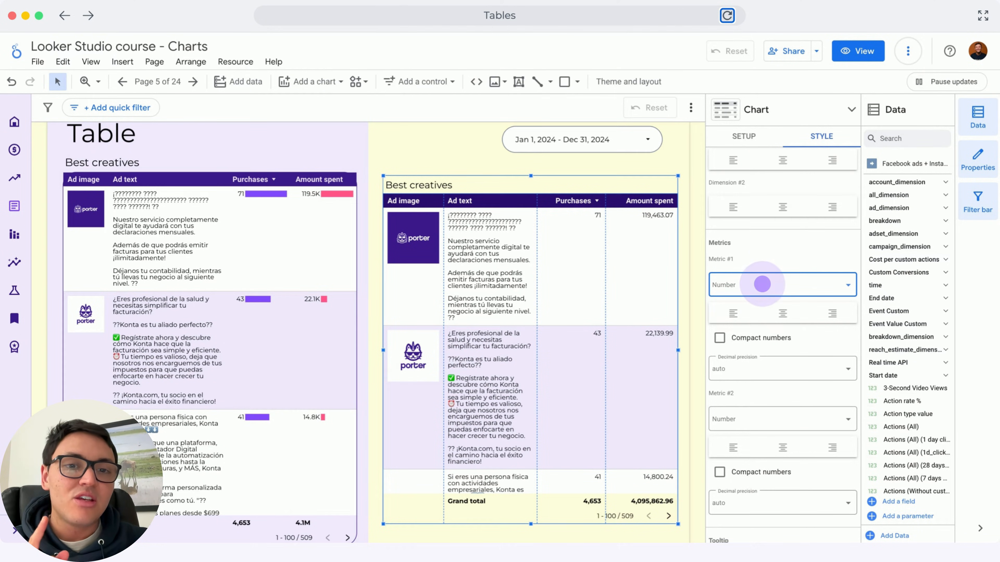
left_click(762, 284)
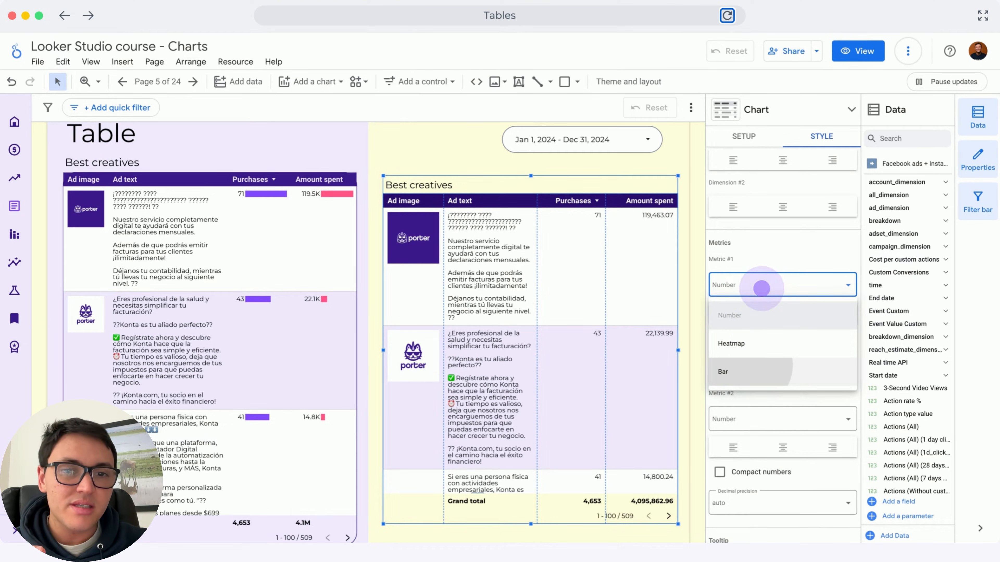
left_click(749, 366)
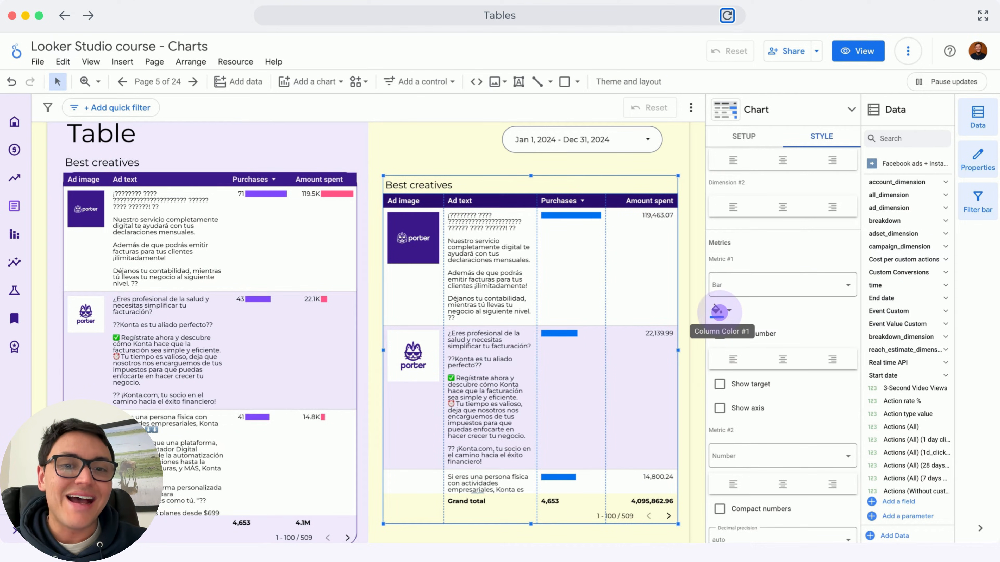
left_click(718, 310)
left_click(830, 459)
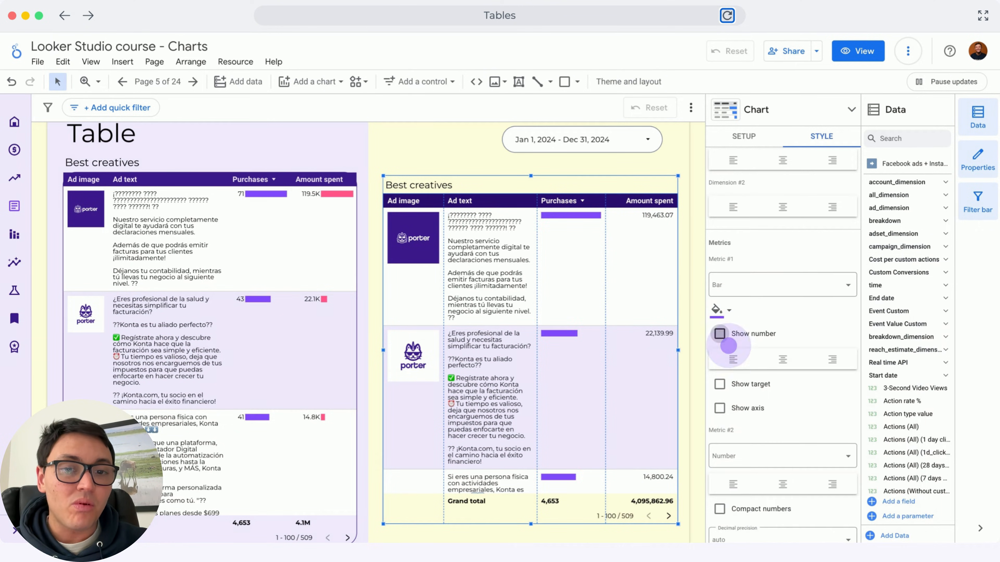
left_click(720, 334)
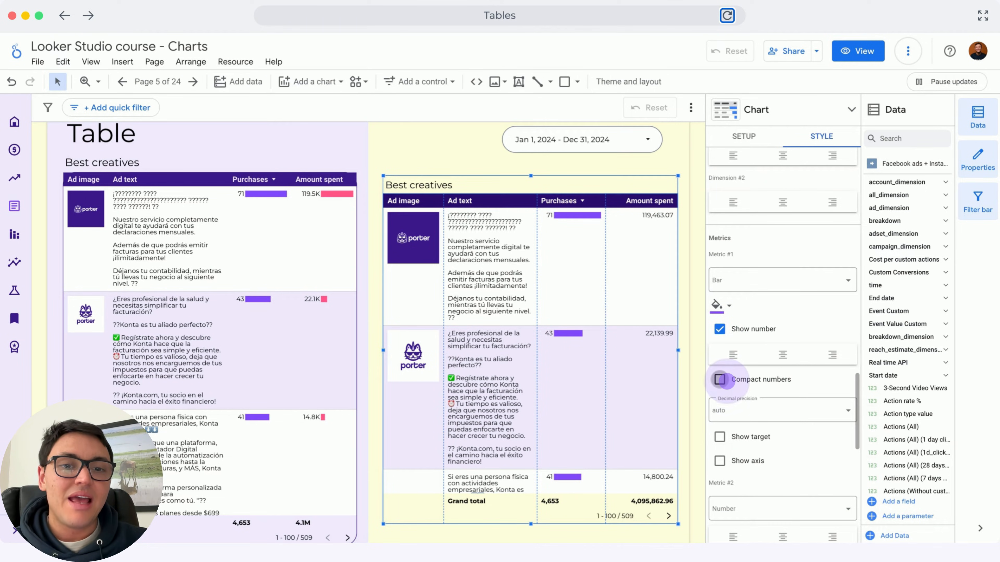
left_click(720, 380)
- Display the Amount spent metric as pink bars with compact numbers shown
scroll(724, 382, "down", 2)
scroll(726, 384, "down", 5)
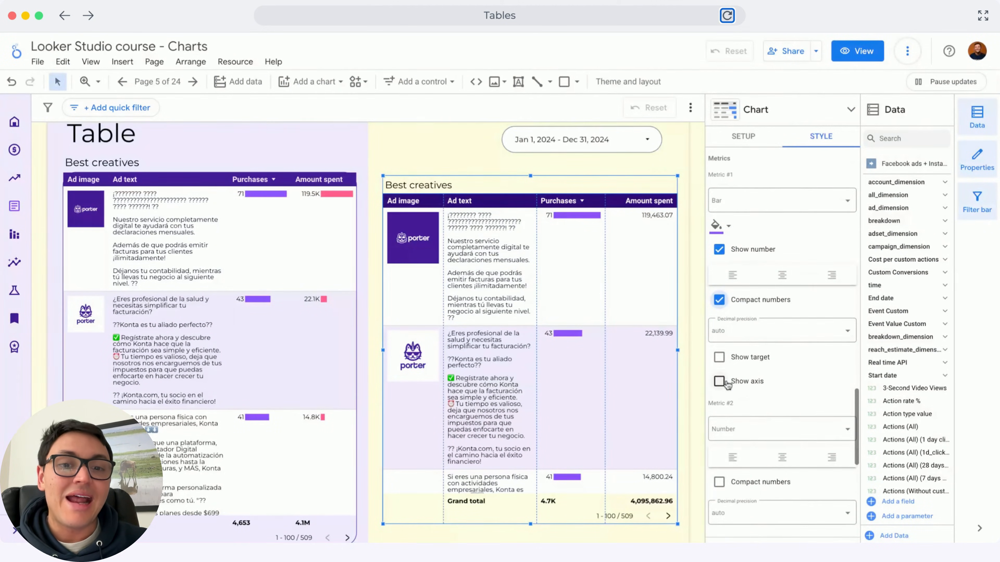
left_click(748, 335)
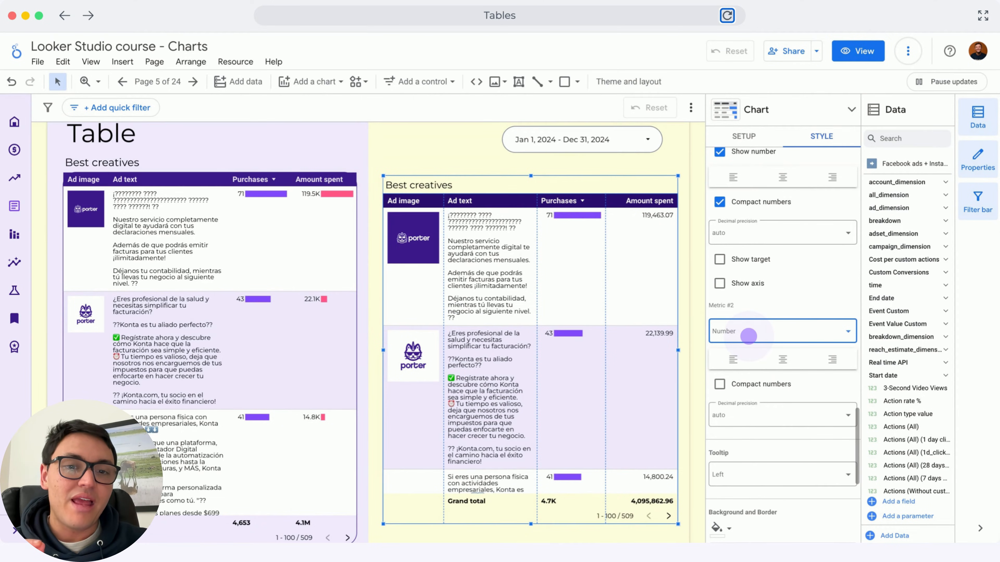
left_click(730, 408)
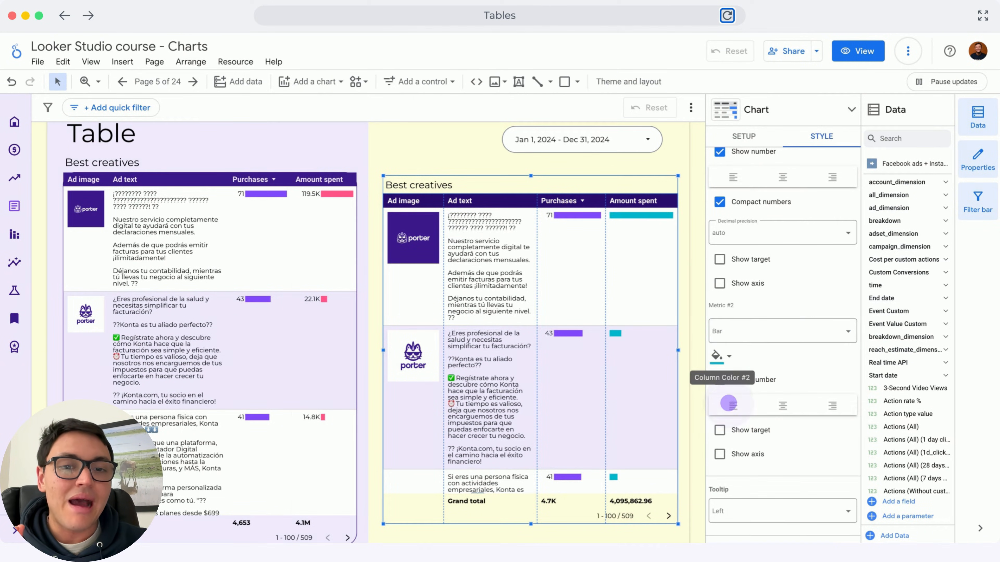
left_click(716, 357)
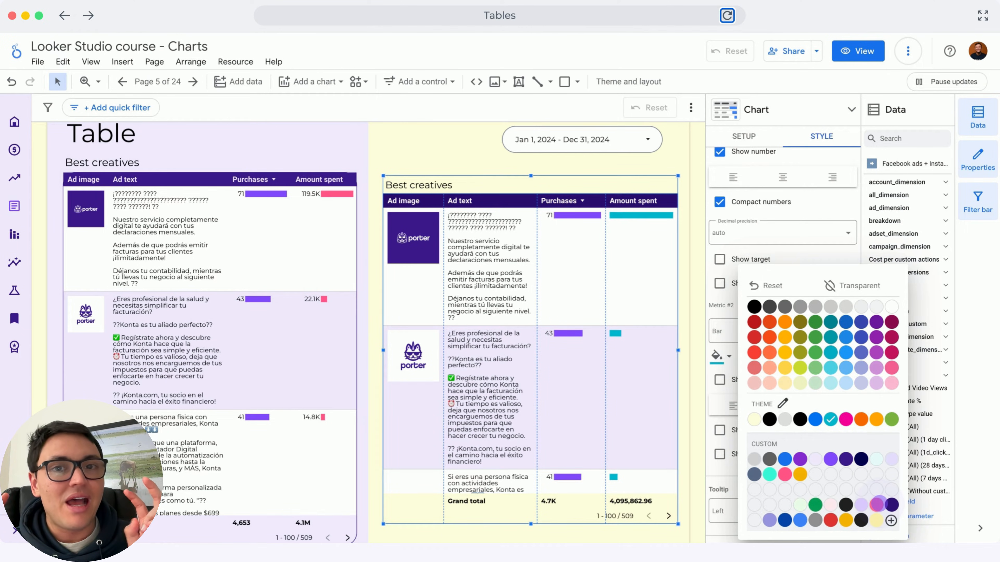
left_click(877, 504)
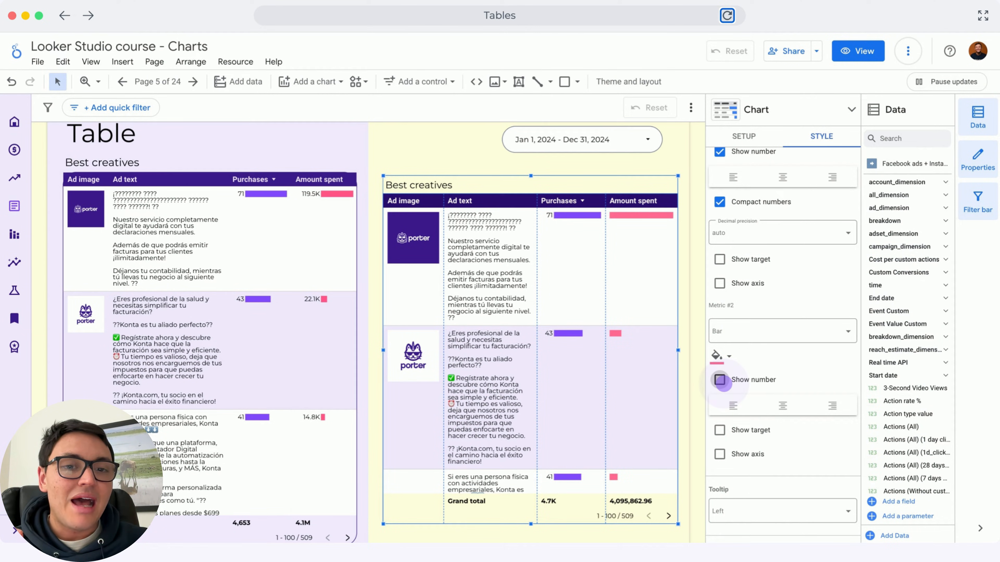
left_click(719, 380)
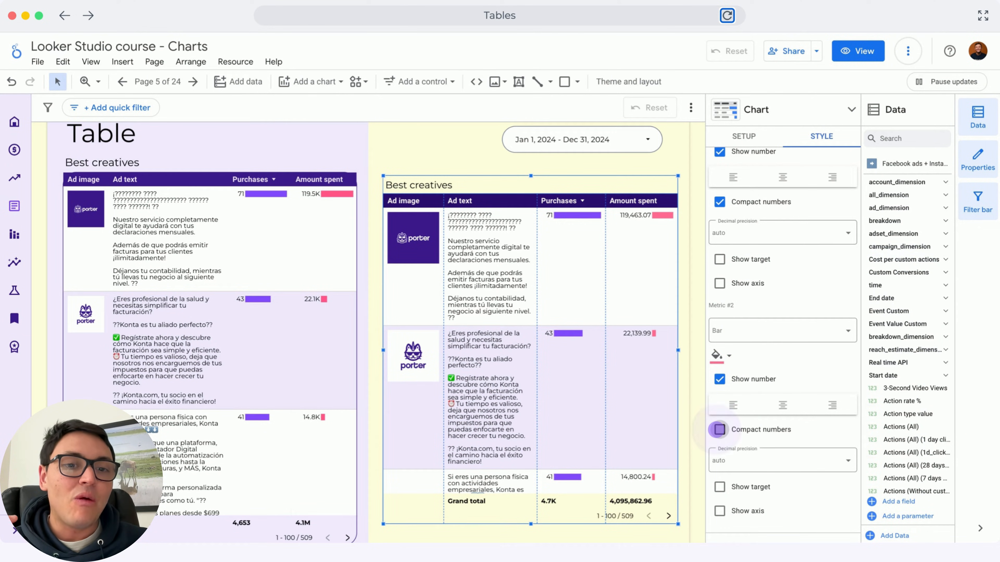
left_click(719, 430)
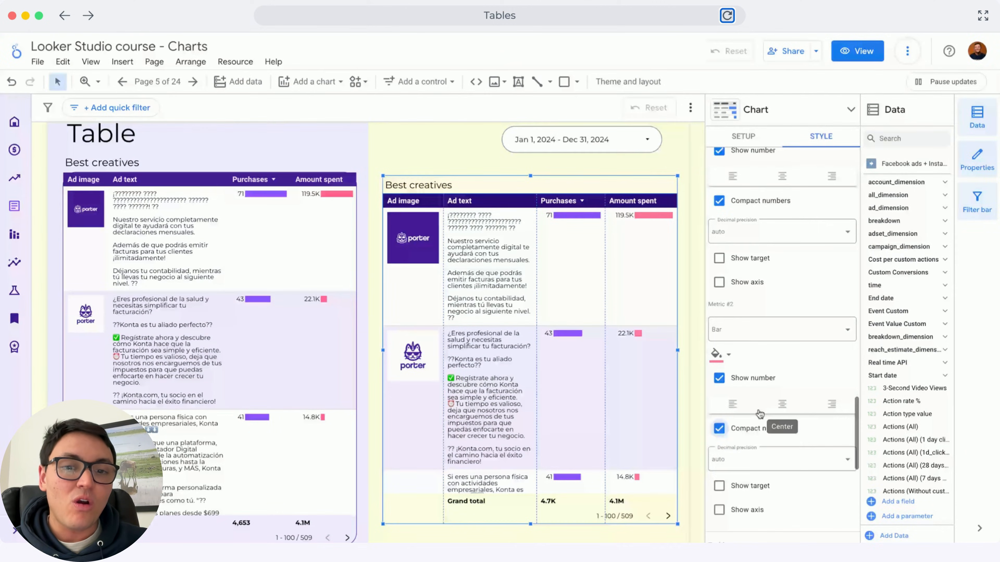
- Set the table's overall background colour to light lavender
scroll(759, 414, "down", 4)
scroll(760, 414, "down", 3)
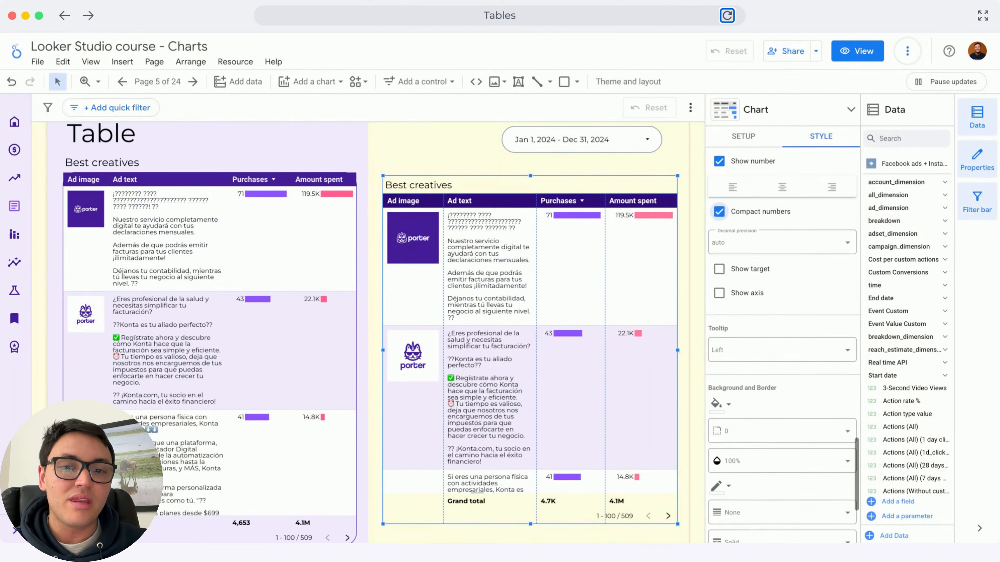
left_click(717, 382)
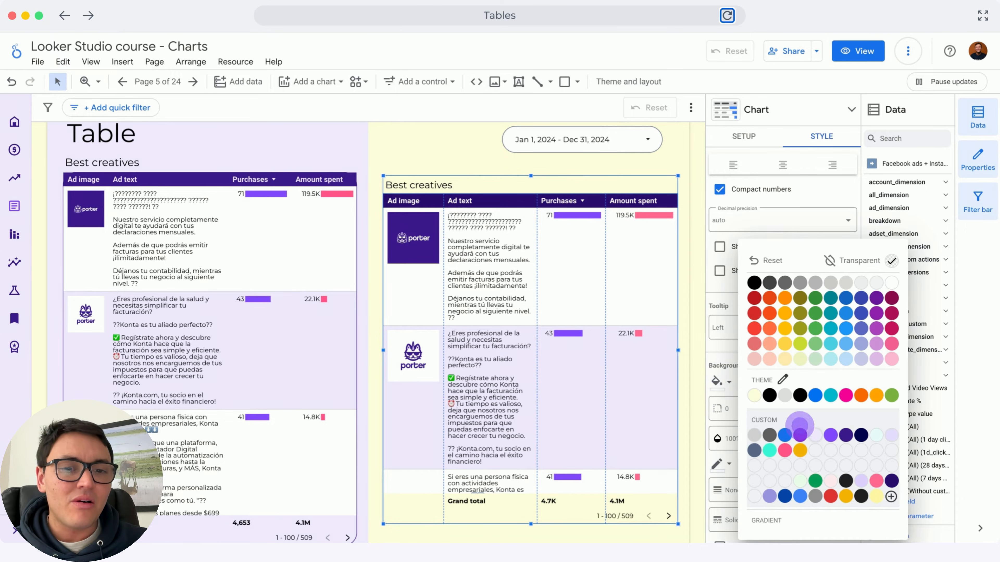
left_click(818, 434)
- Give the table a dark purple border colour and a corner radius of 25
scroll(781, 433, "down", 4)
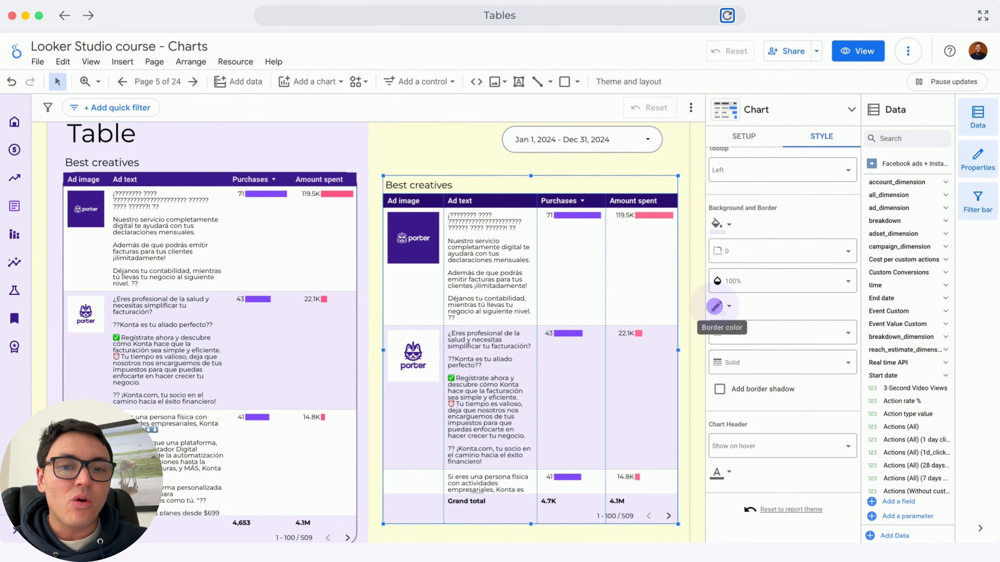
left_click(716, 306)
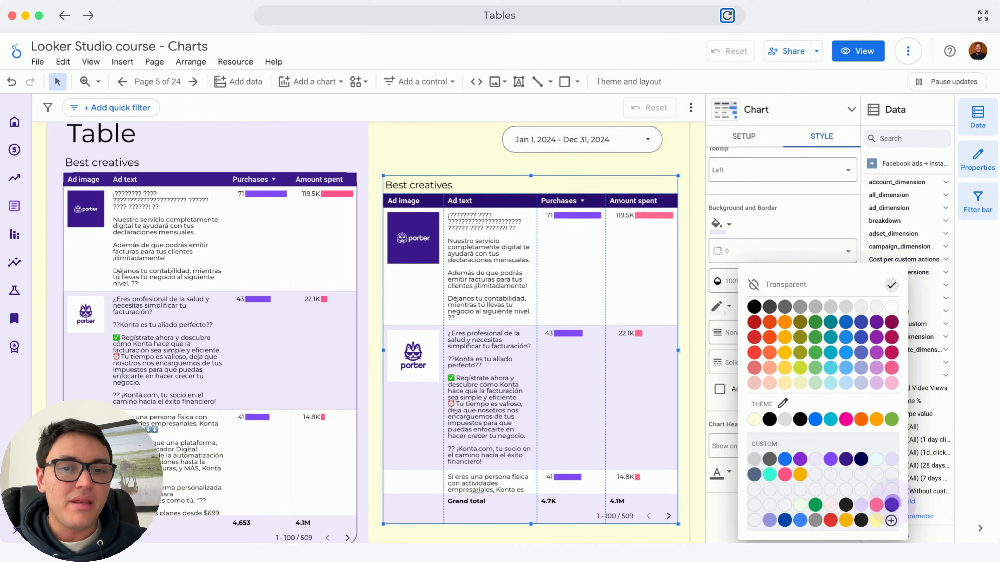
left_click(891, 504)
left_click(752, 251)
scroll(754, 342, "down", 3)
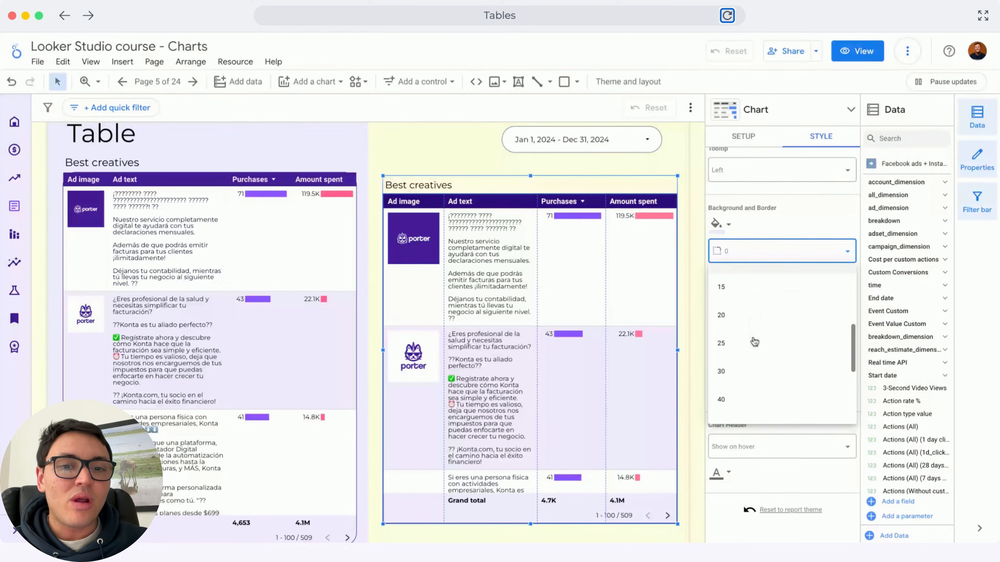
left_click(735, 350)
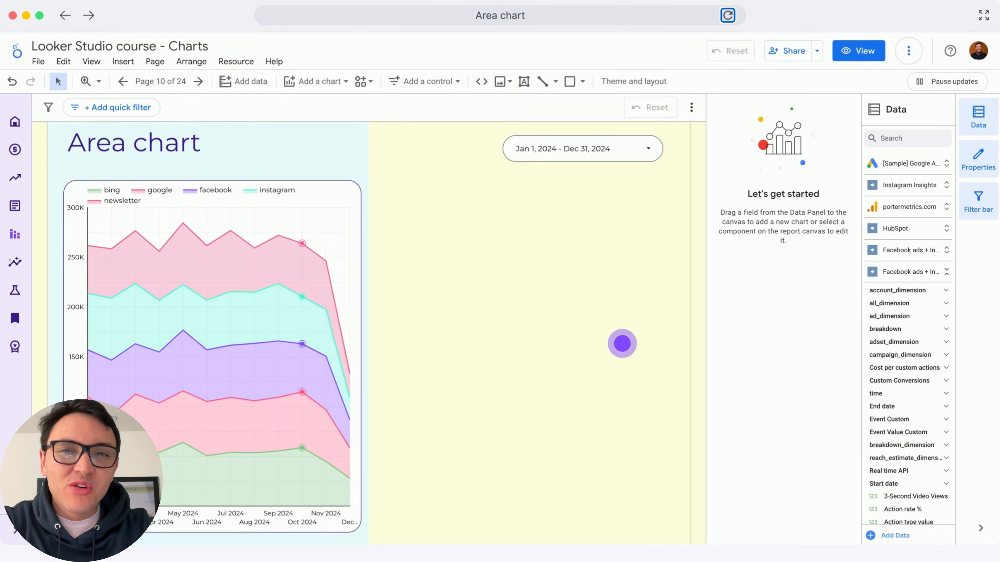
- Check the example area chart's setup and draw a new area chart in the empty yellow area beside it
left_click(322, 202)
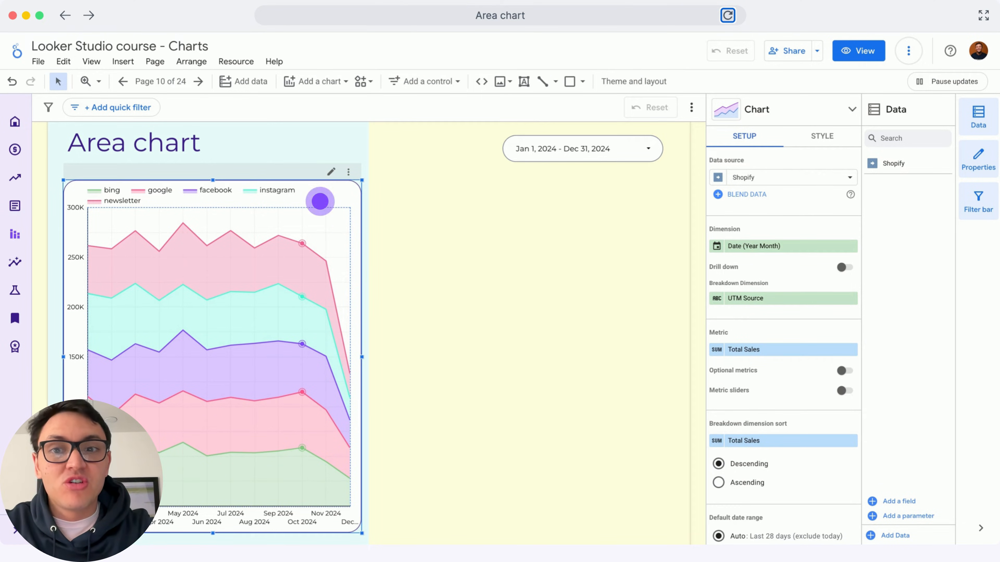
left_click(316, 179)
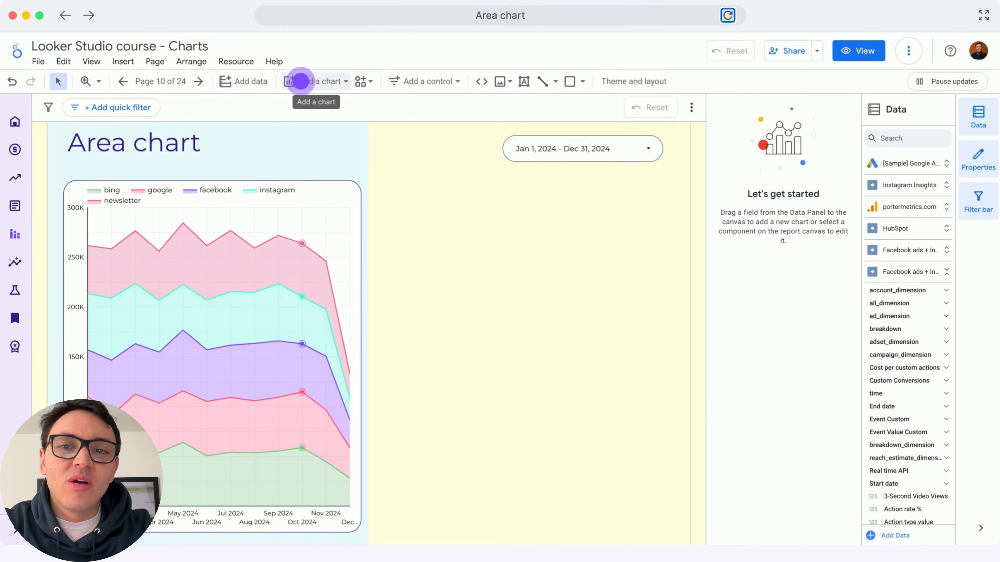
left_click(300, 81)
left_click(302, 439)
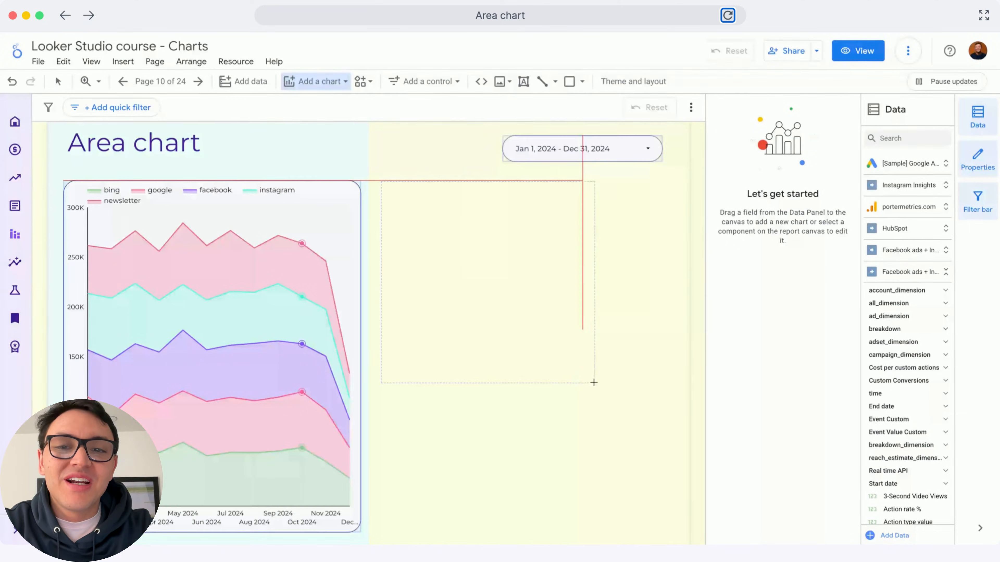
left_click_drag(664, 471, 673, 525)
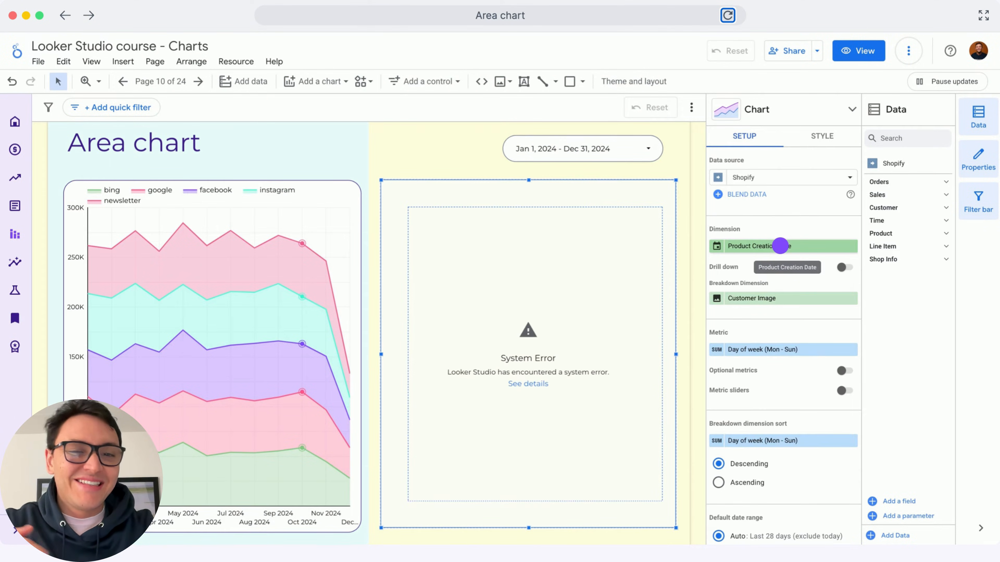
- Set the new area chart's dimension to Date
left_click(780, 245)
type("date")
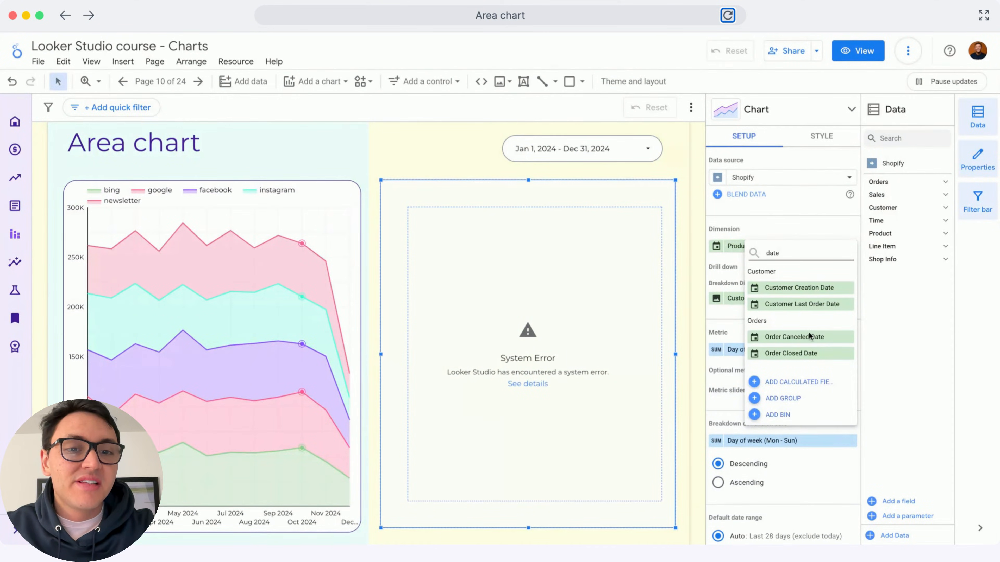
left_click(799, 335)
- Set the new area chart's breakdown dimension to UTM Source and its metric to Total Sales
left_click(783, 298)
type("source")
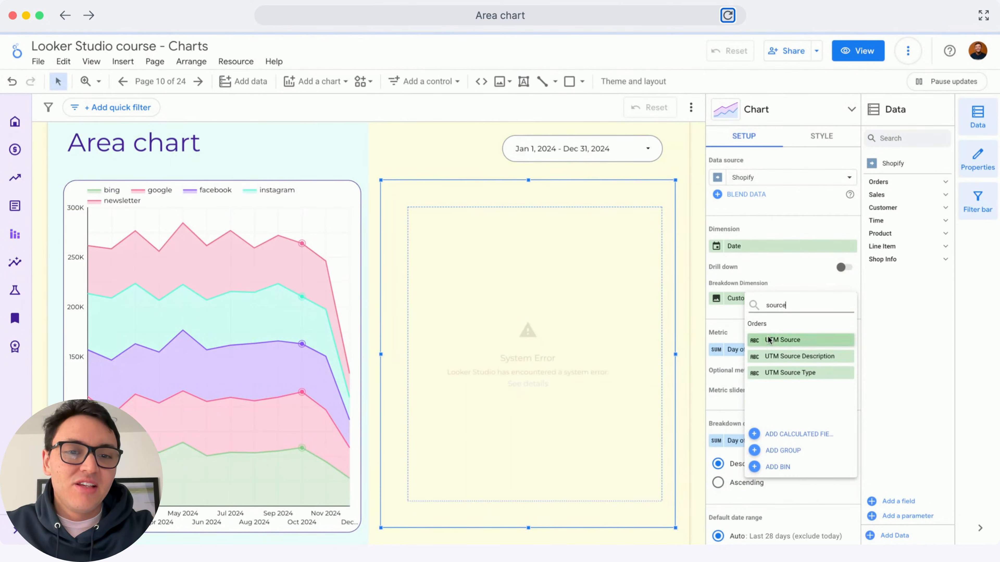
left_click(751, 297)
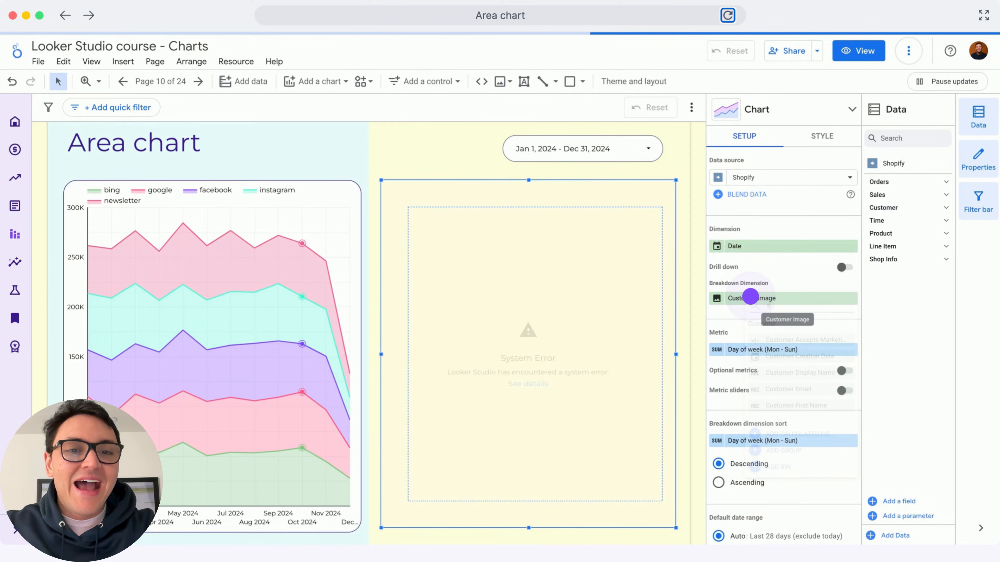
left_click(750, 297)
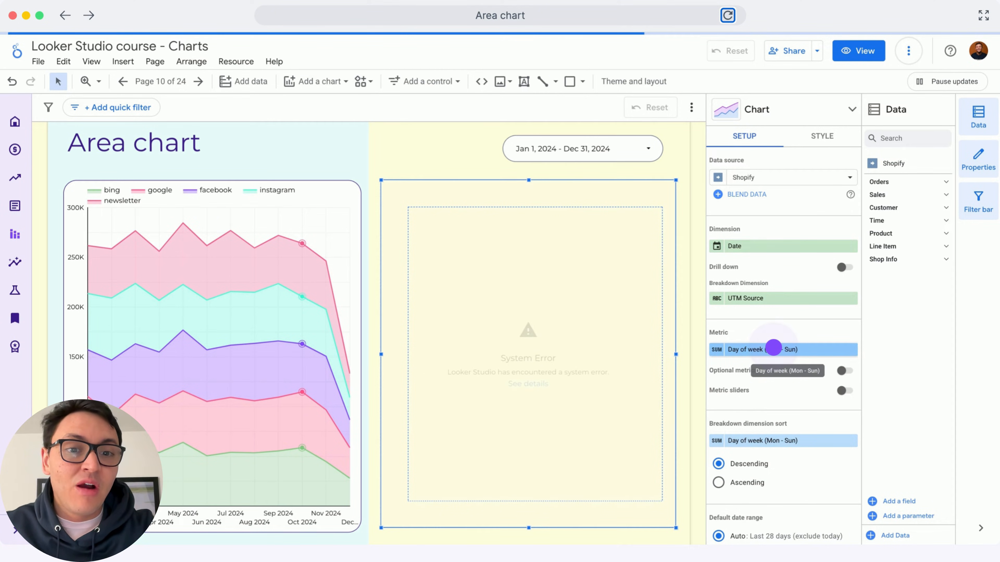
left_click(773, 348)
type("total sa")
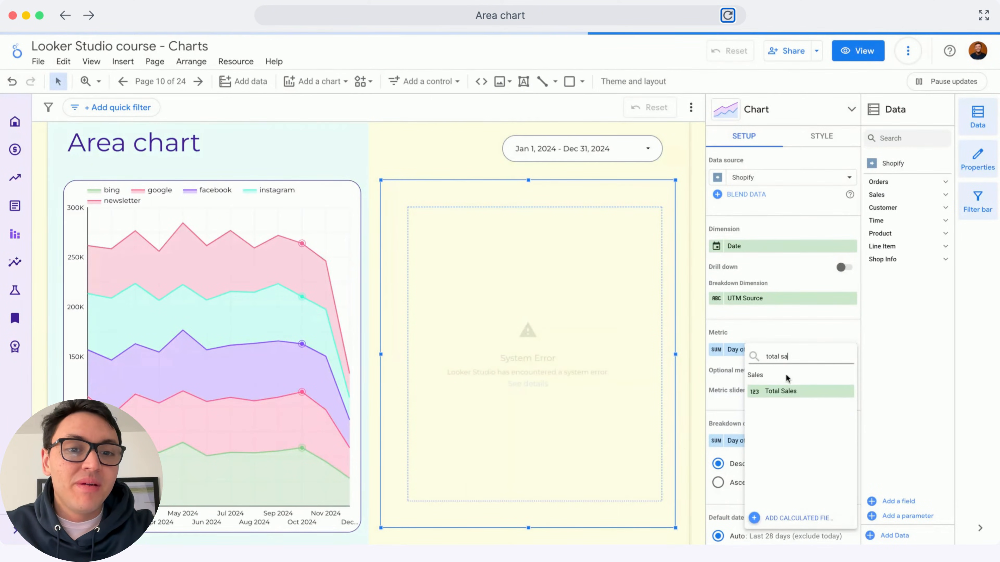
left_click(784, 389)
- Change the Date dimension's data type to Year Month
left_click(717, 246)
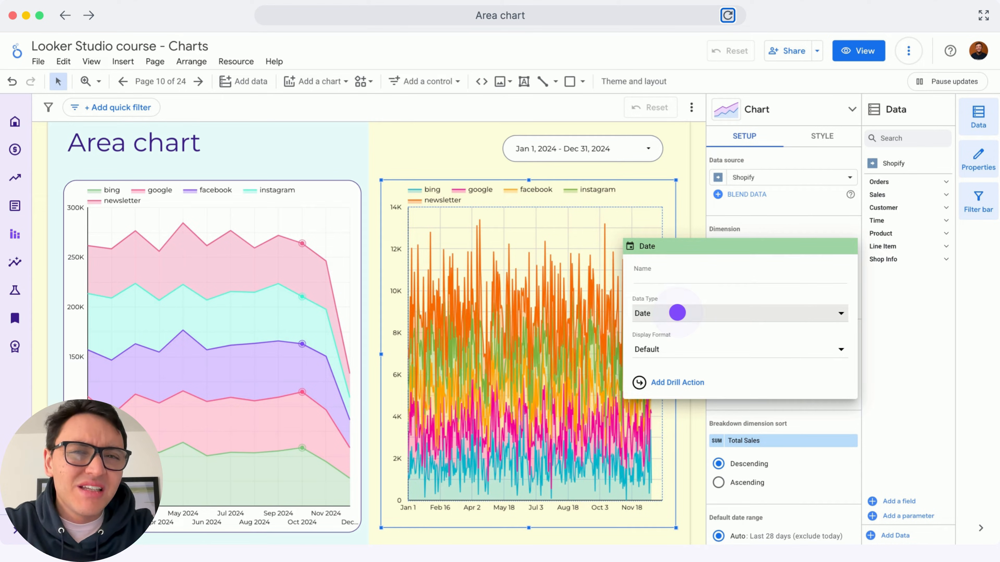
key("Escape")
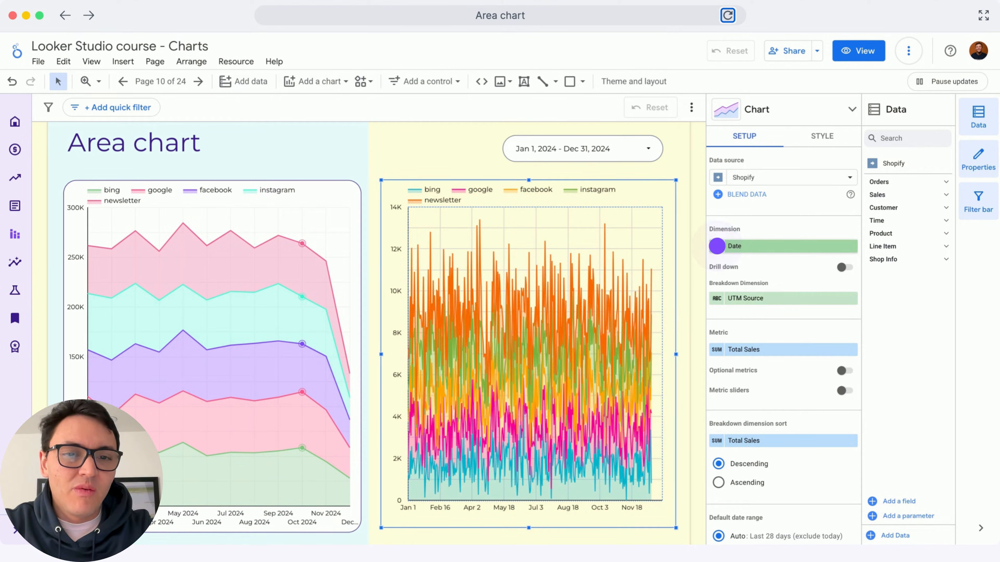
left_click(716, 246)
left_click(676, 312)
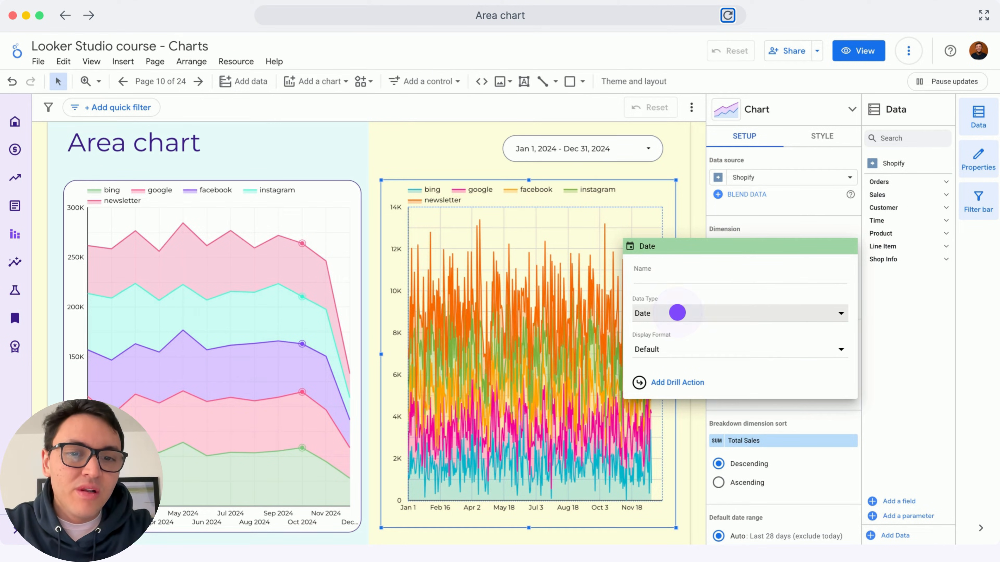
left_click(534, 443)
left_click(682, 477)
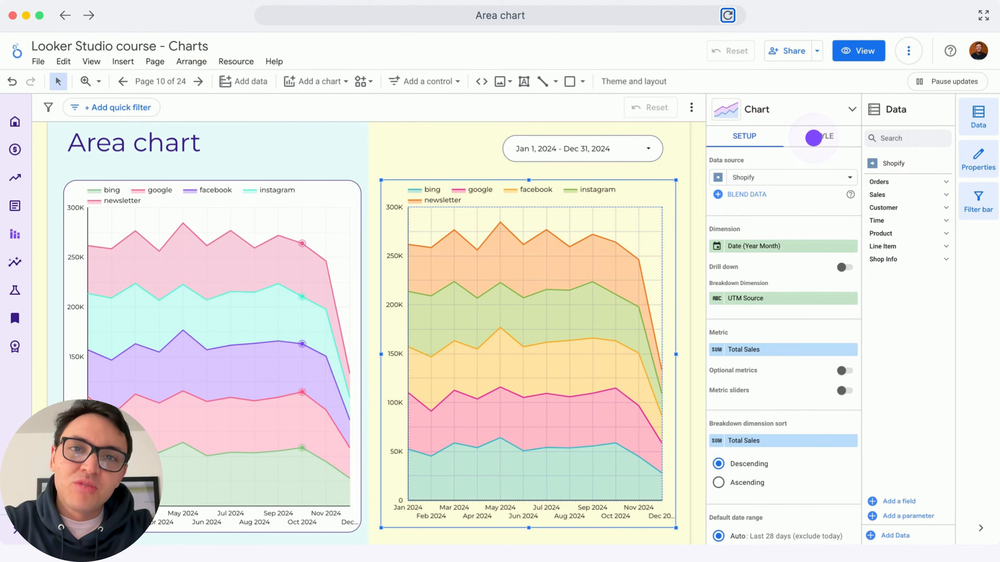
- Try the new area chart without stacking, with the cumulative option switched on and off
left_click(813, 137)
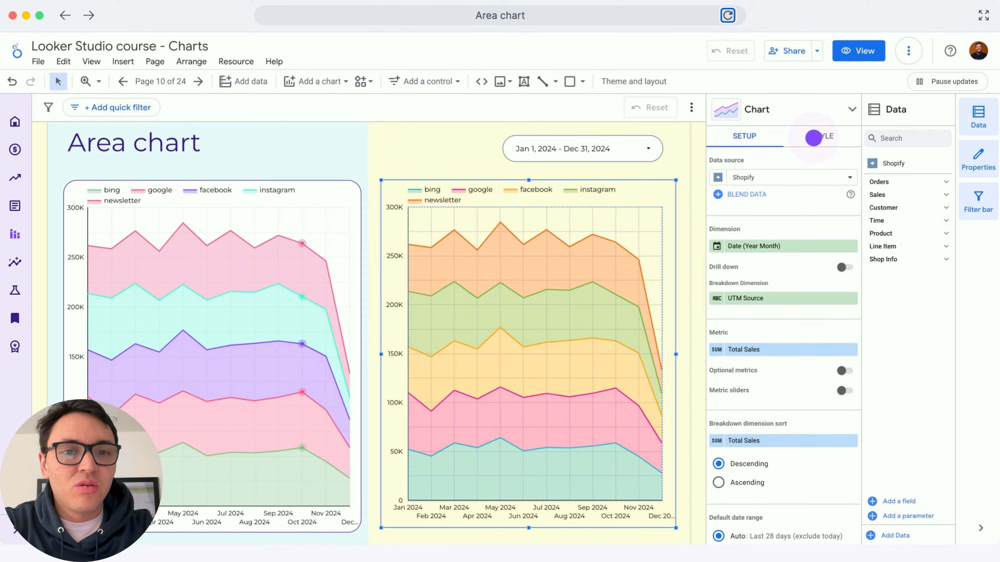
left_click(718, 229)
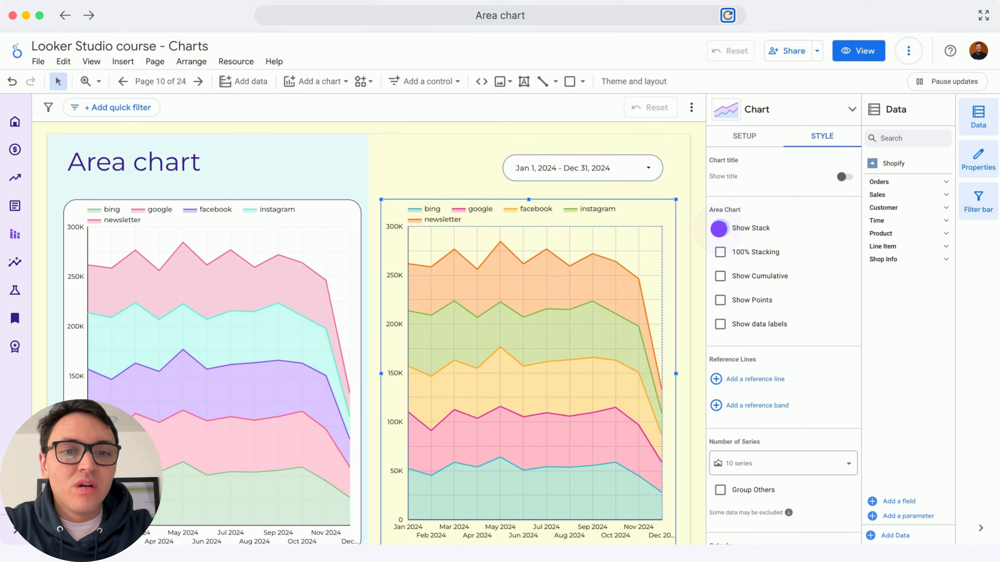
mouse_move(638, 300)
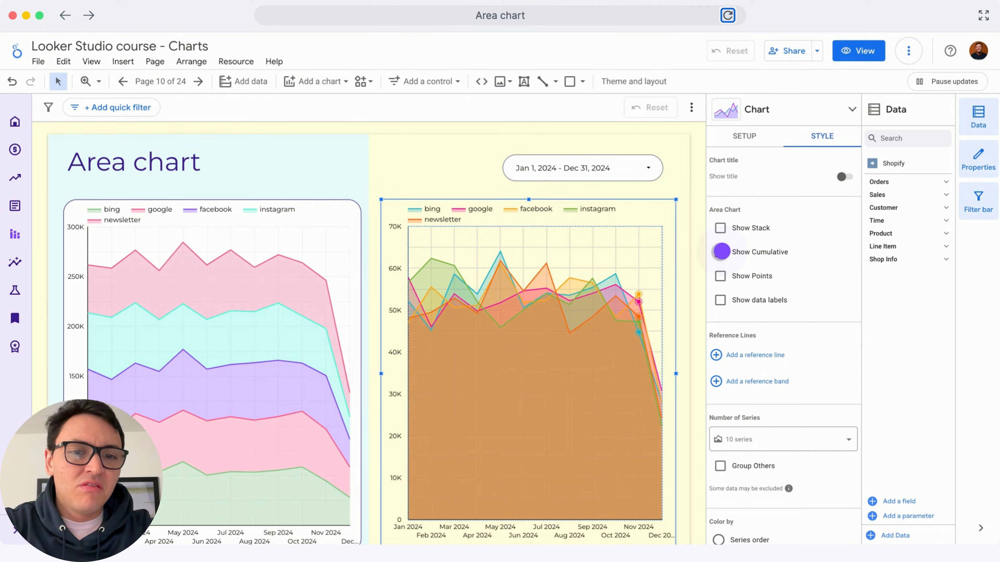
left_click(720, 252)
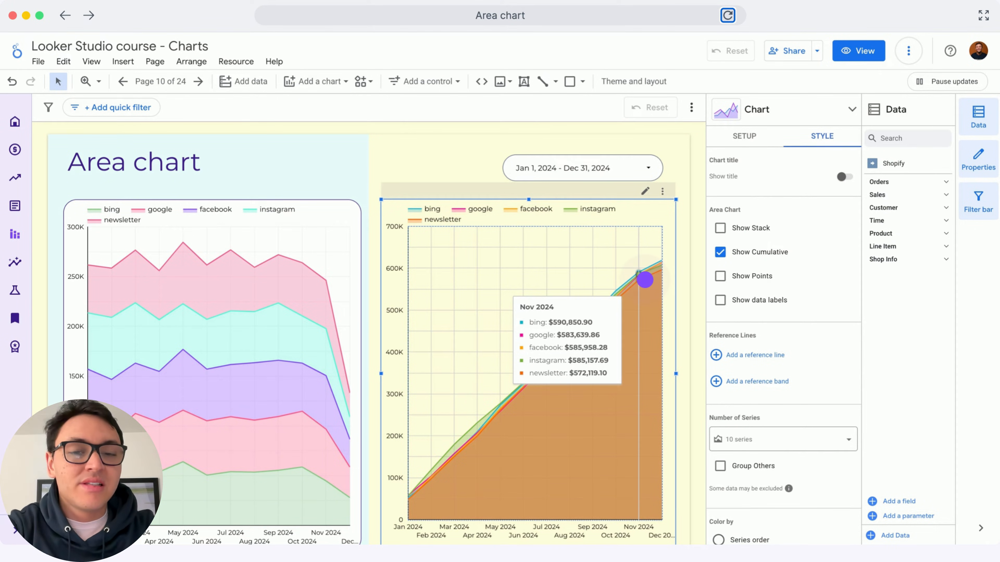
left_click(719, 252)
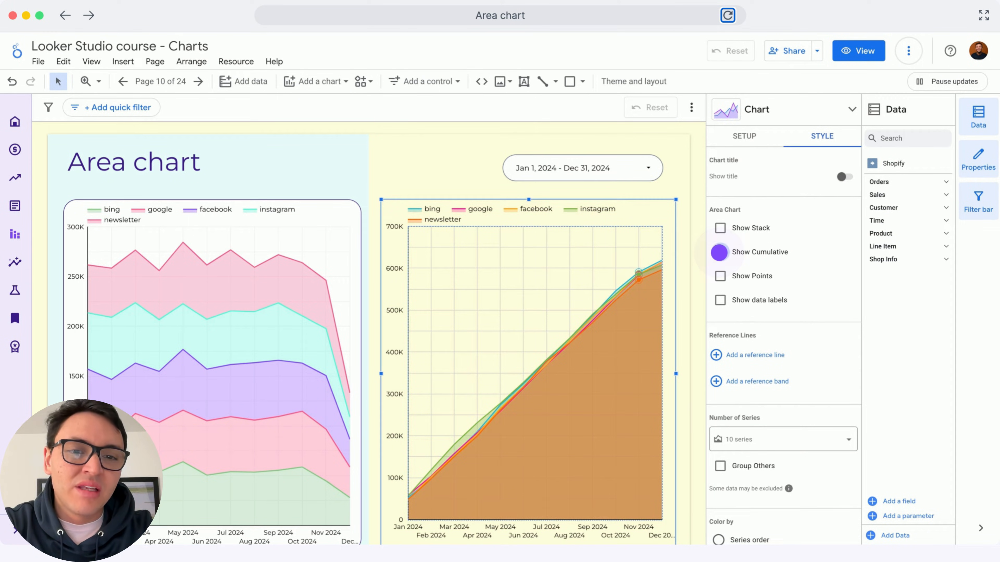
- Restore the chart's stacking and briefly preview the stacked areas with cumulative values
left_click(720, 230)
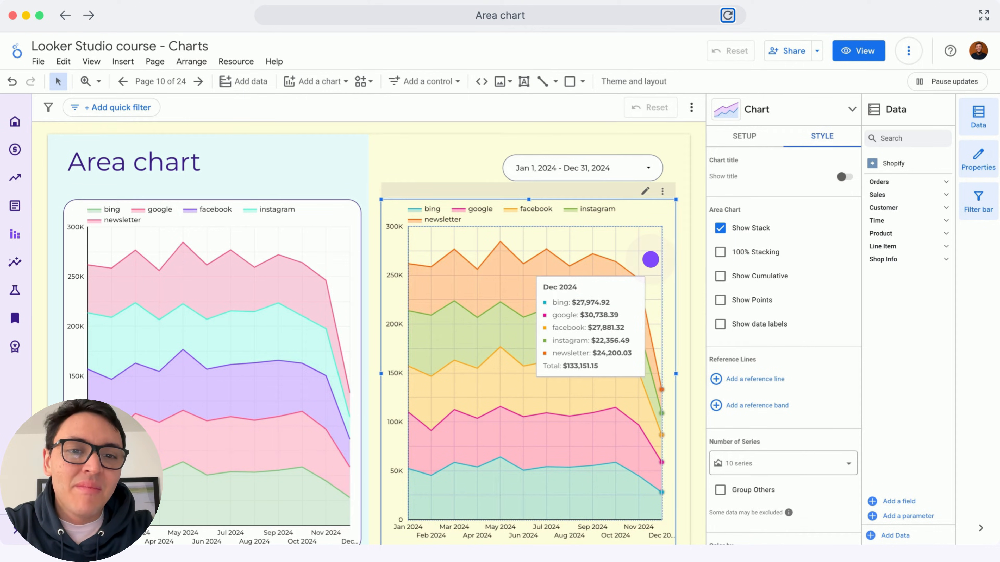
left_click(720, 276)
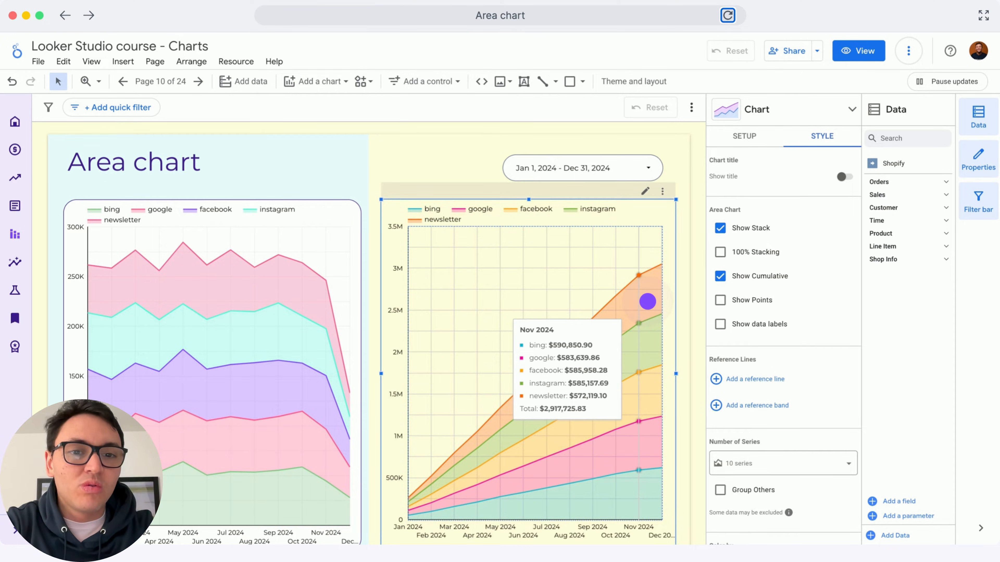
left_click(721, 277)
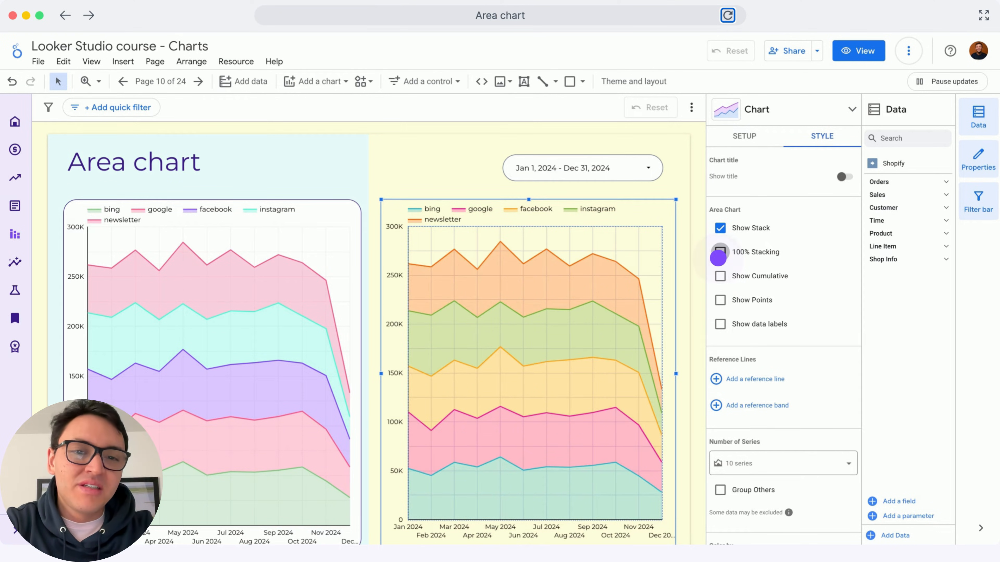
- Try 100% stacking and data points on the area chart, and return it to the plain stack
left_click(717, 256)
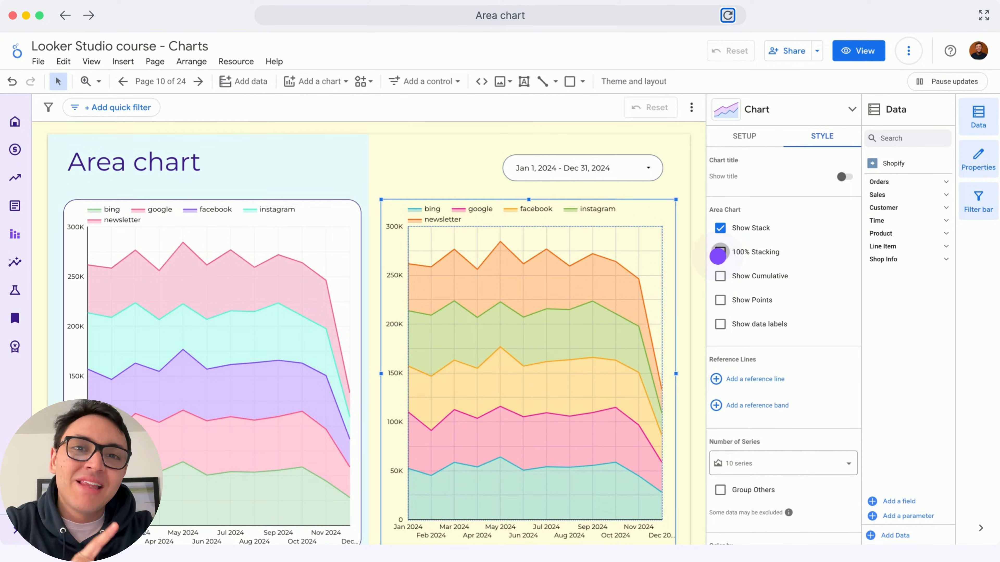
left_click(717, 256)
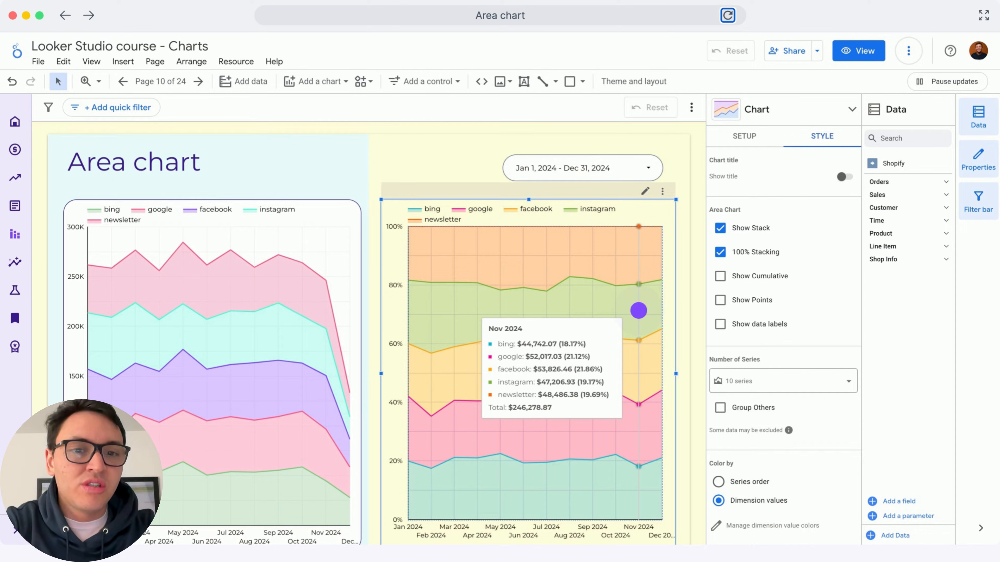
left_click(718, 227)
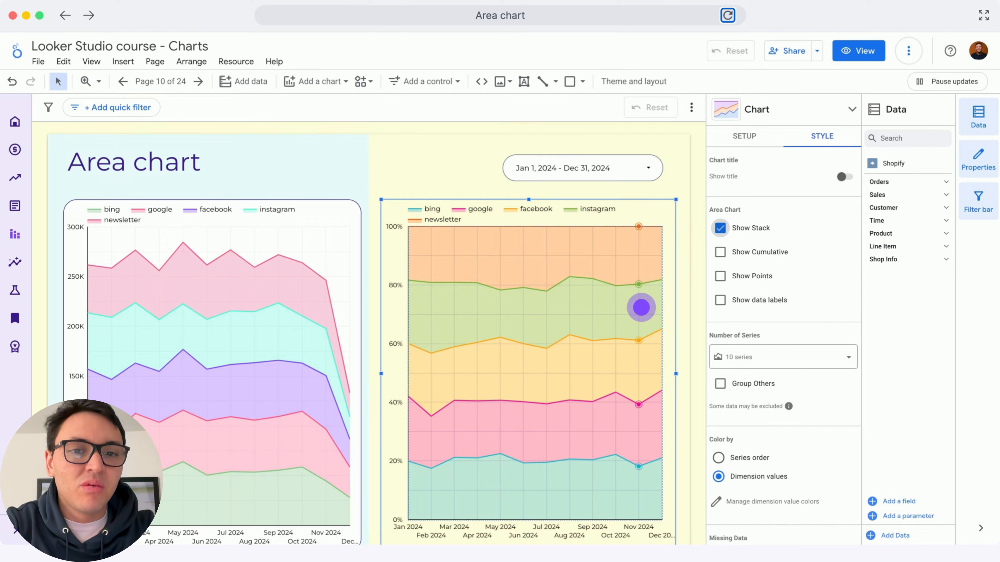
left_click(717, 228)
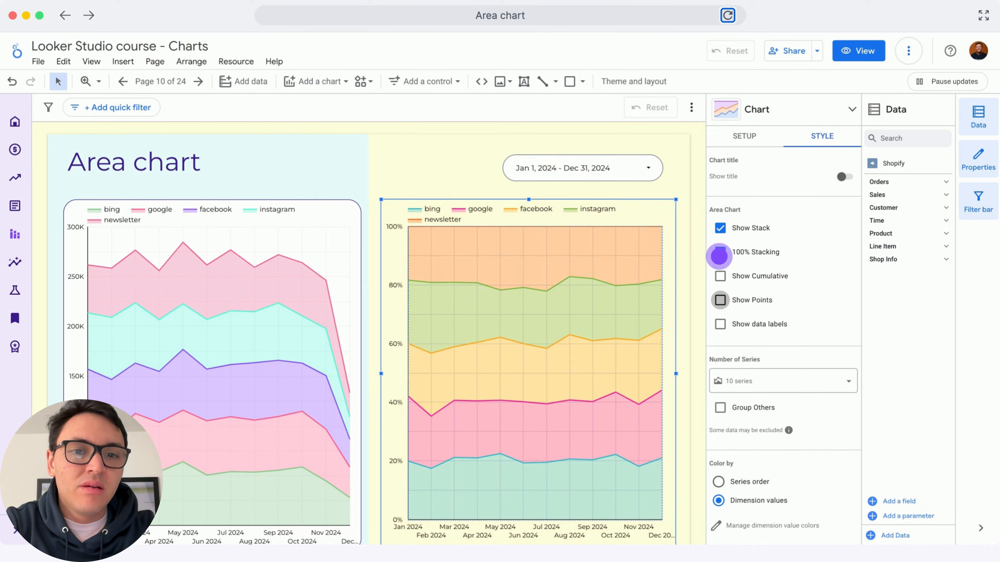
left_click(721, 301)
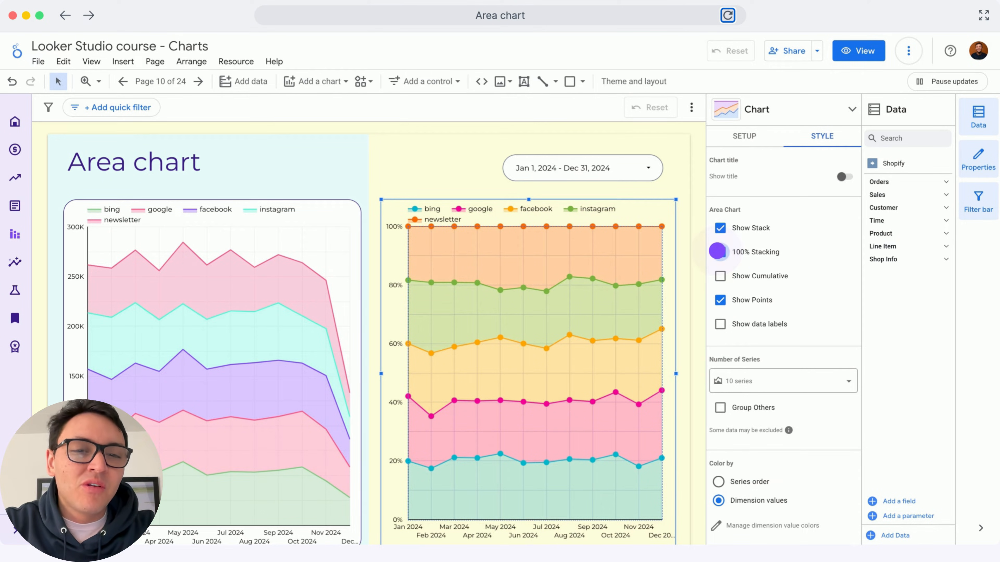
left_click(719, 252)
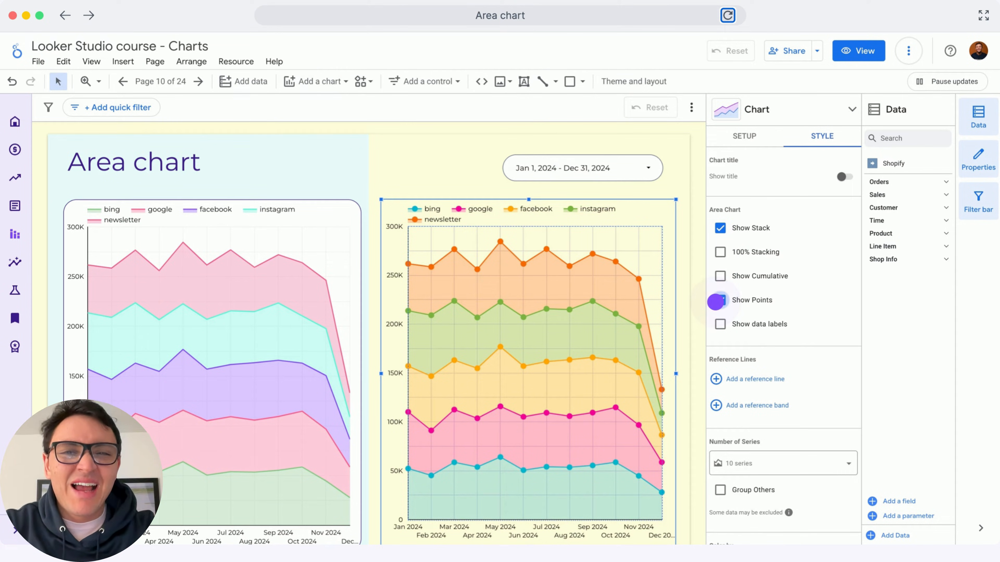
left_click(716, 301)
- Colour the area chart by series order and make the first series green
scroll(716, 334, "down", 5)
left_click(720, 370)
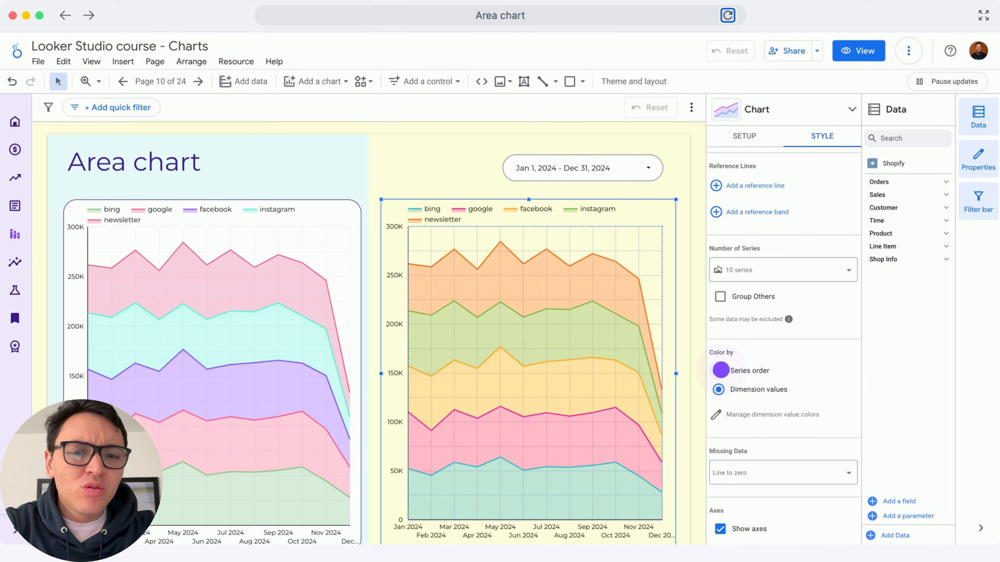
left_click(719, 371)
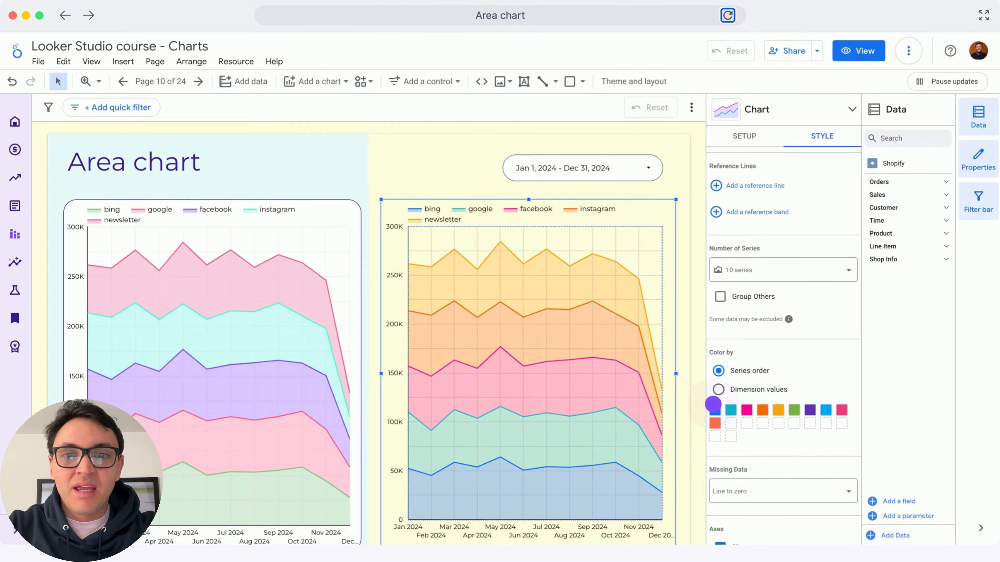
key("Right")
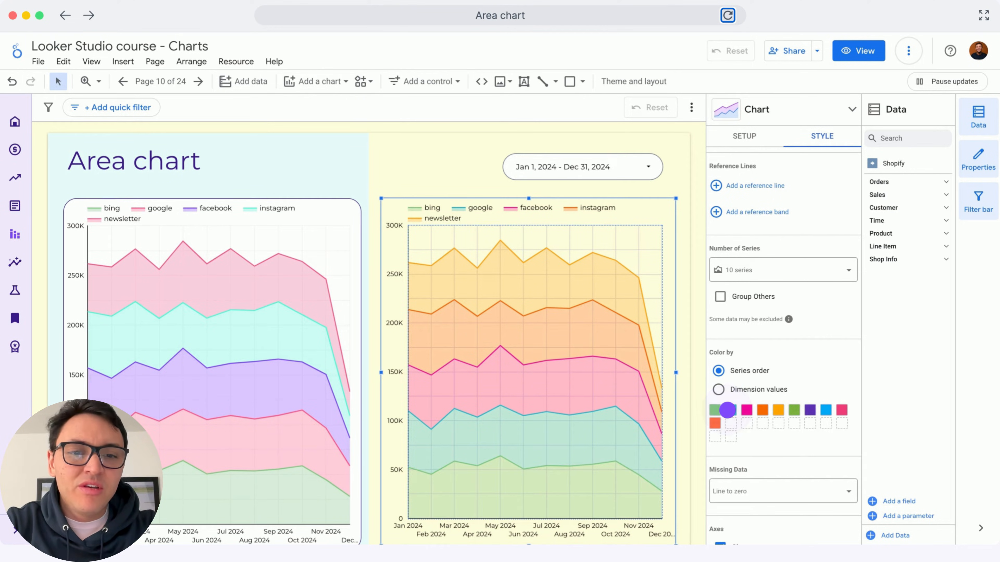
- Colour the second series pink, the third purple, the fourth turquoise and the fifth pink
left_click(727, 409)
left_click(890, 505)
left_click(748, 412)
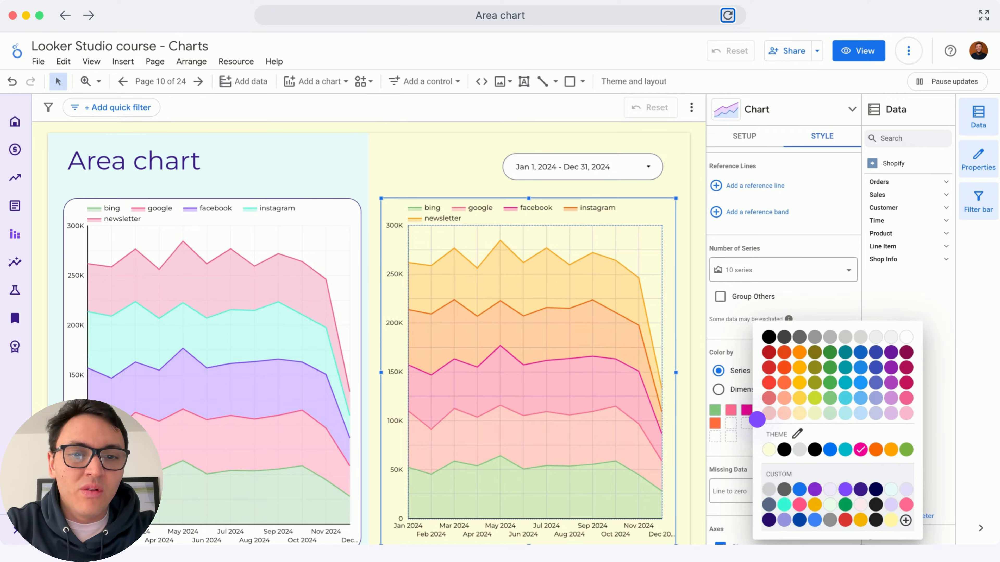
left_click(845, 489)
left_click(762, 410)
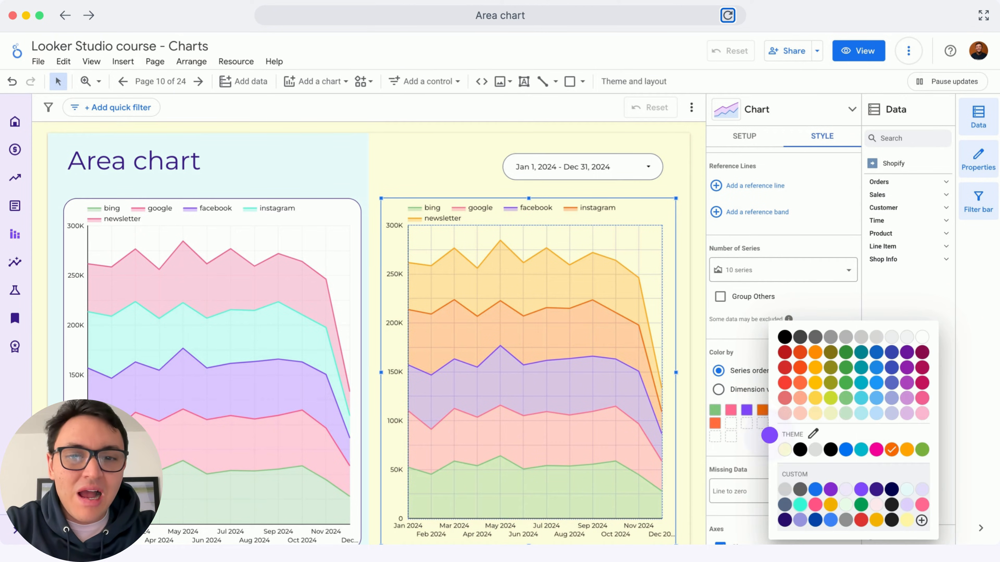
left_click(800, 500)
left_click(778, 411)
left_click(922, 504)
- Give the area chart a corner radius of 25 and a white background
scroll(778, 372, "down", 6)
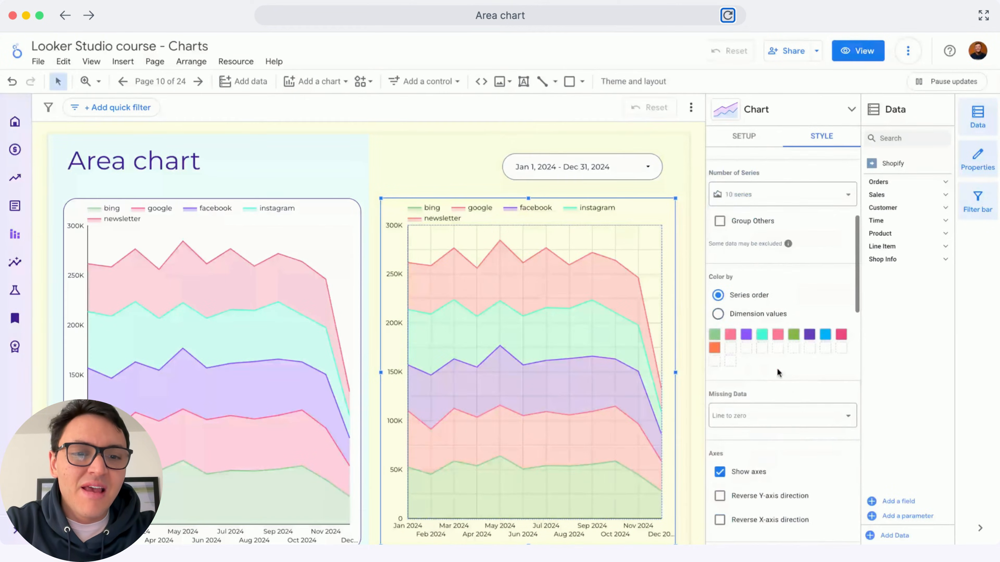
scroll(778, 372, "down", 8)
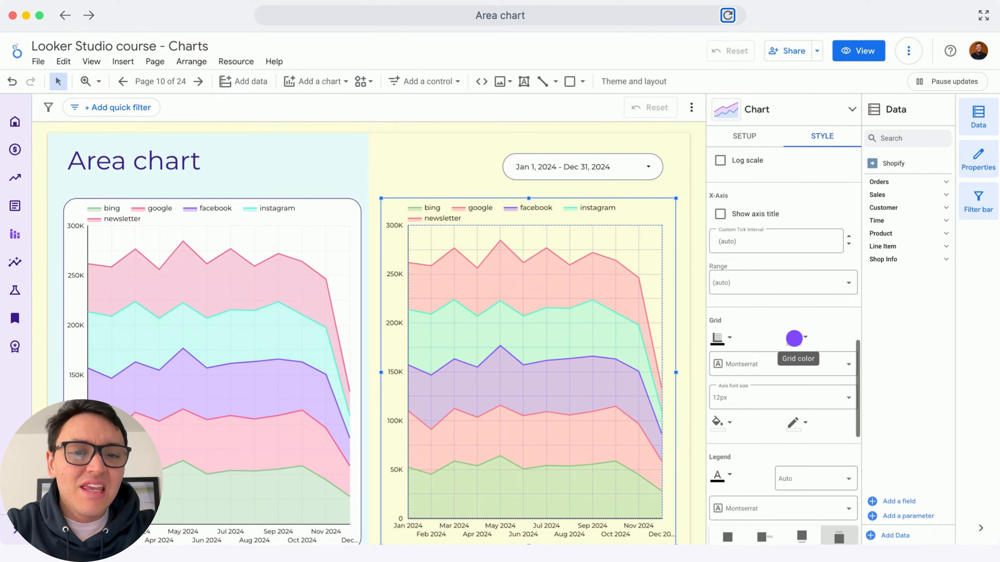
scroll(815, 386, "down", 6)
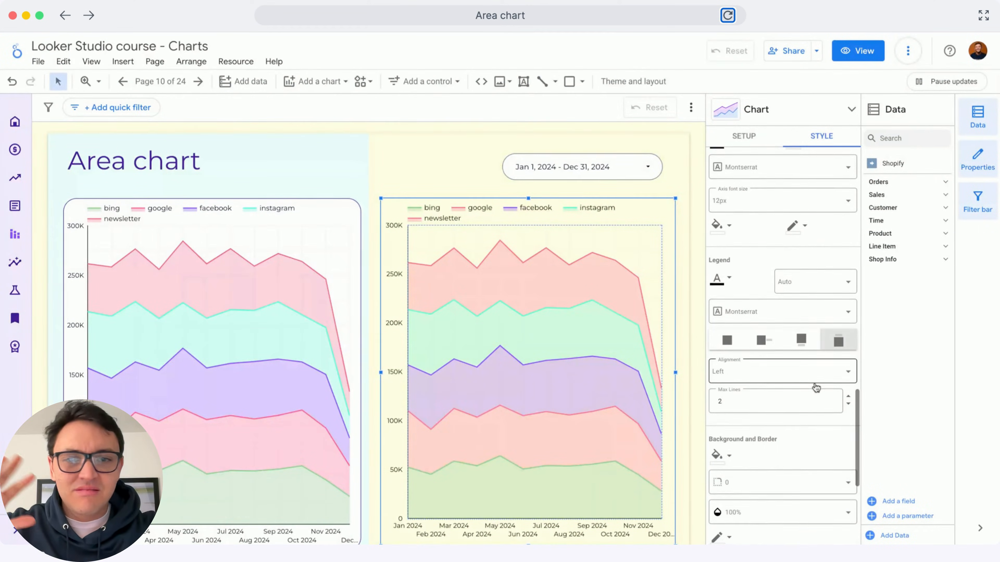
scroll(816, 388, "down", 3)
left_click(807, 340)
scroll(807, 438, "down", 5)
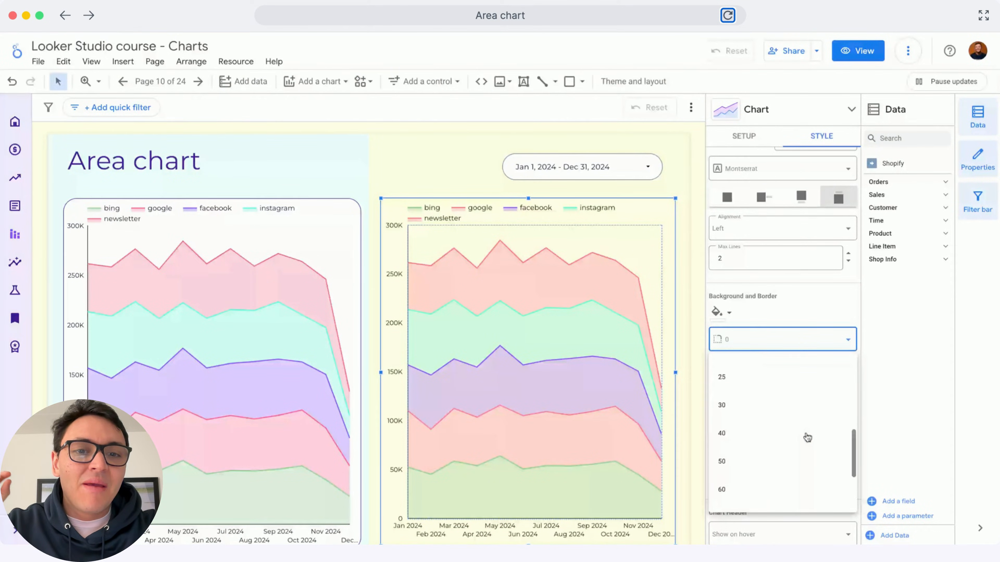
scroll(807, 437, "up", 2)
left_click(739, 444)
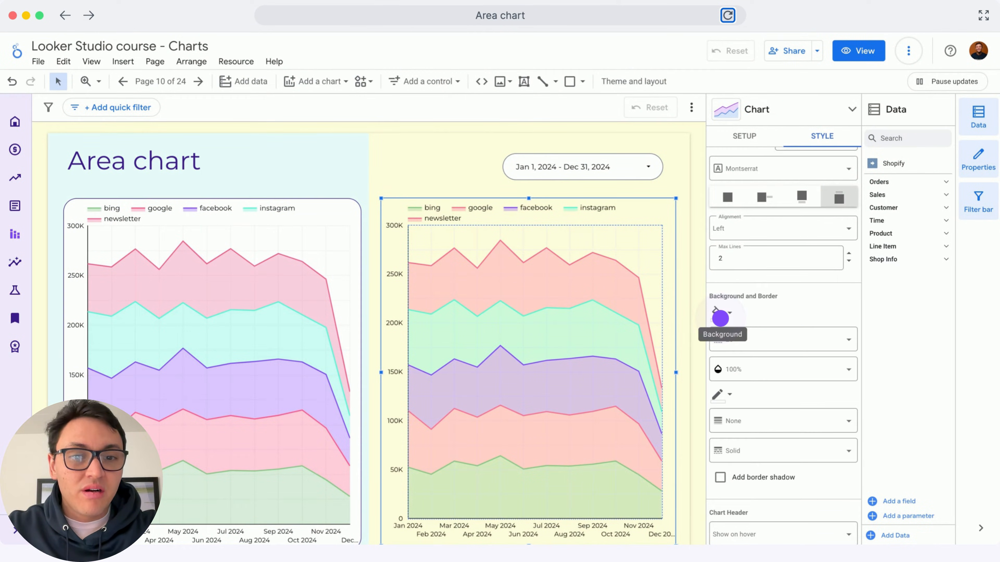
scroll(717, 313, "down", 2)
scroll(755, 312, "down", 1)
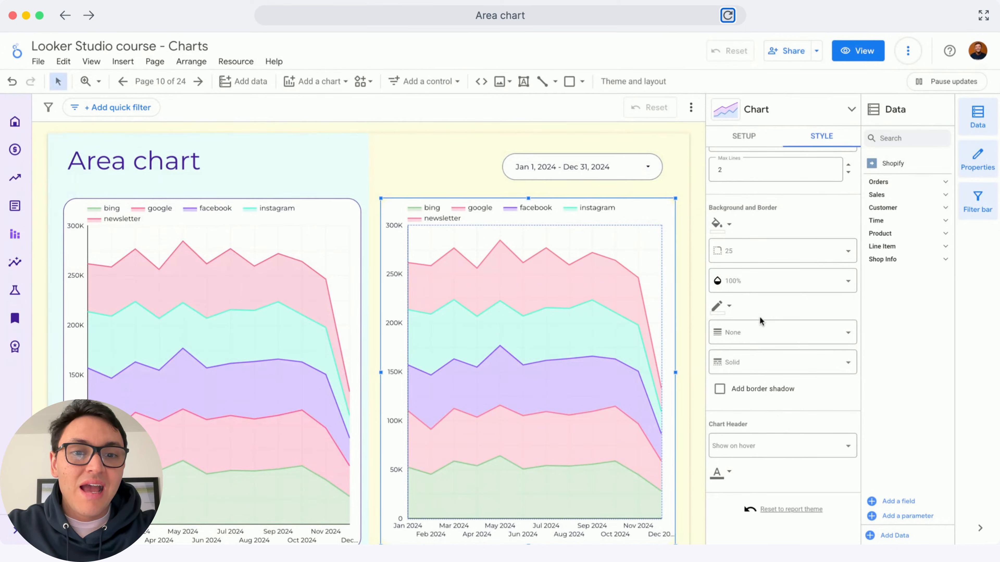
left_click(768, 331)
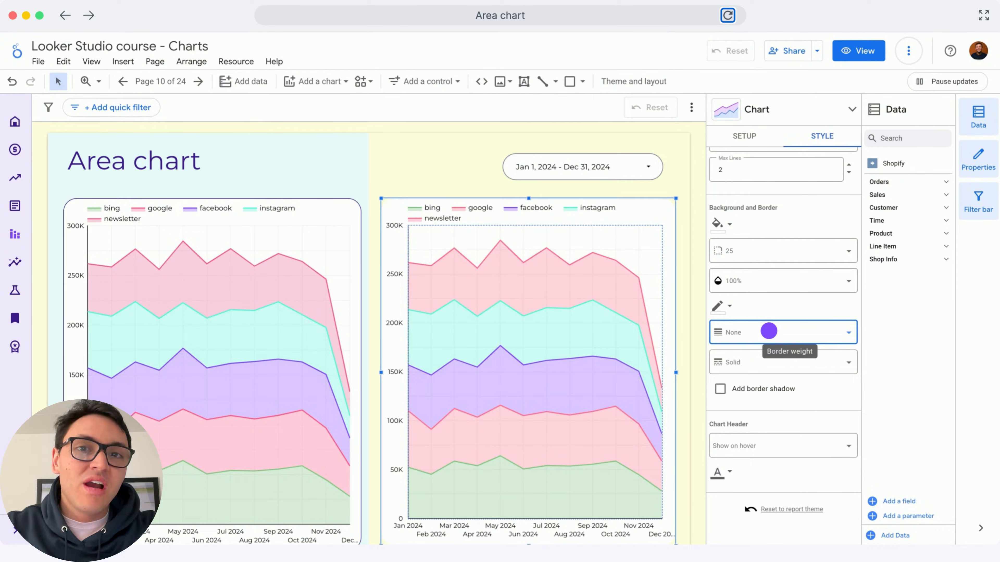
left_click(768, 331)
left_click(768, 331)
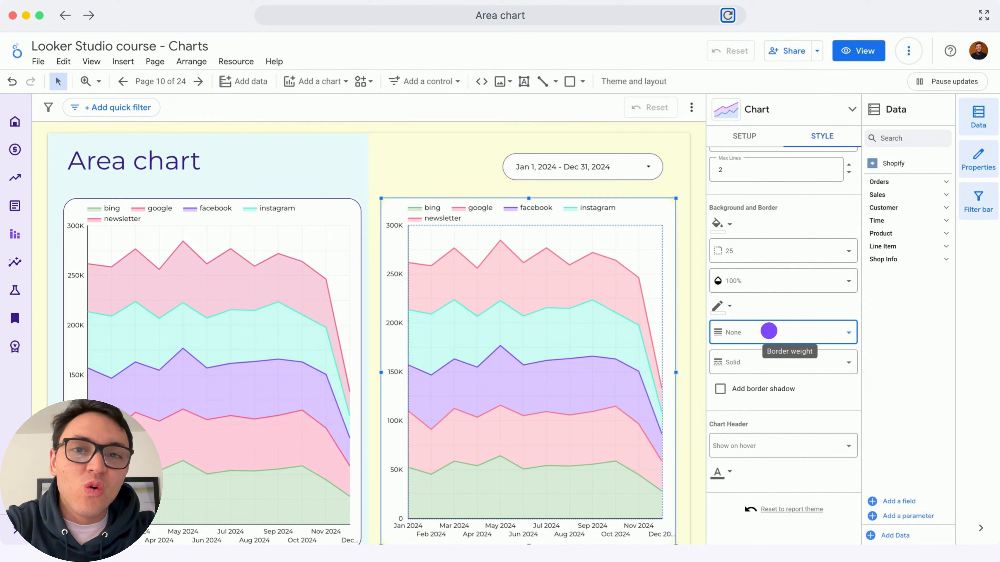
left_click(768, 331)
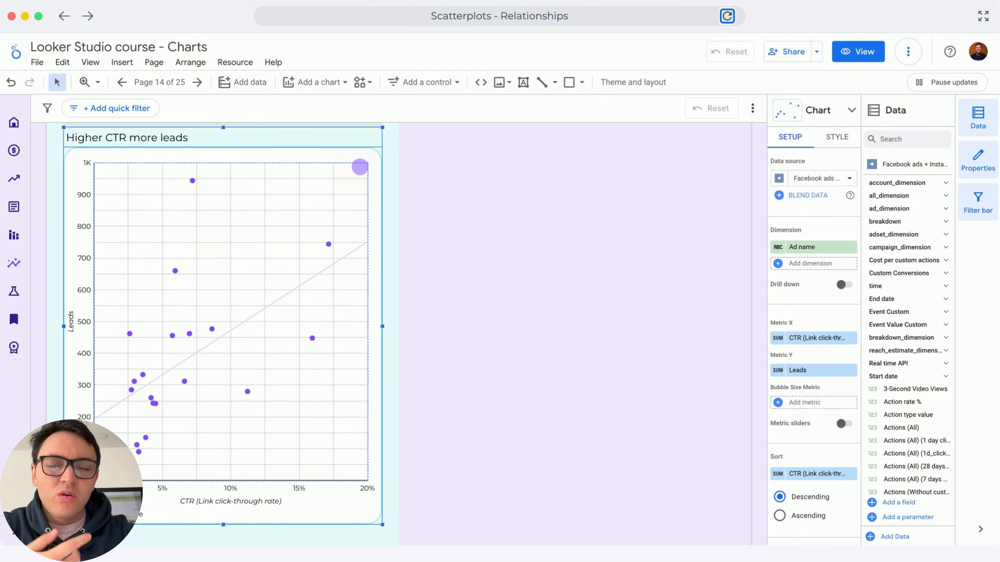
- Insert a scatter chart beside the "Higher CTR more leads" example and set its dimension to Ad name
left_click(317, 82)
left_click(299, 487)
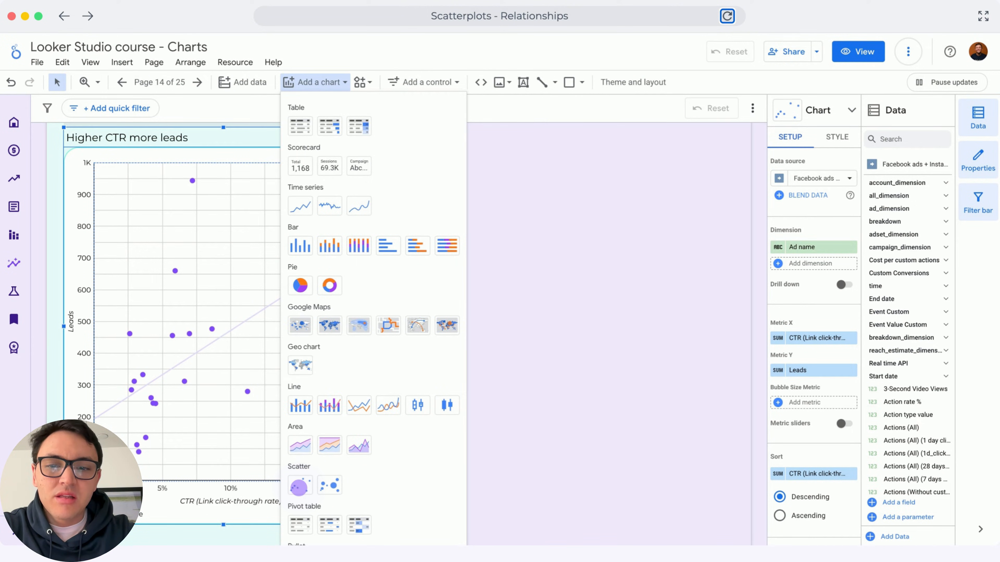
left_click_drag(406, 128, 729, 525)
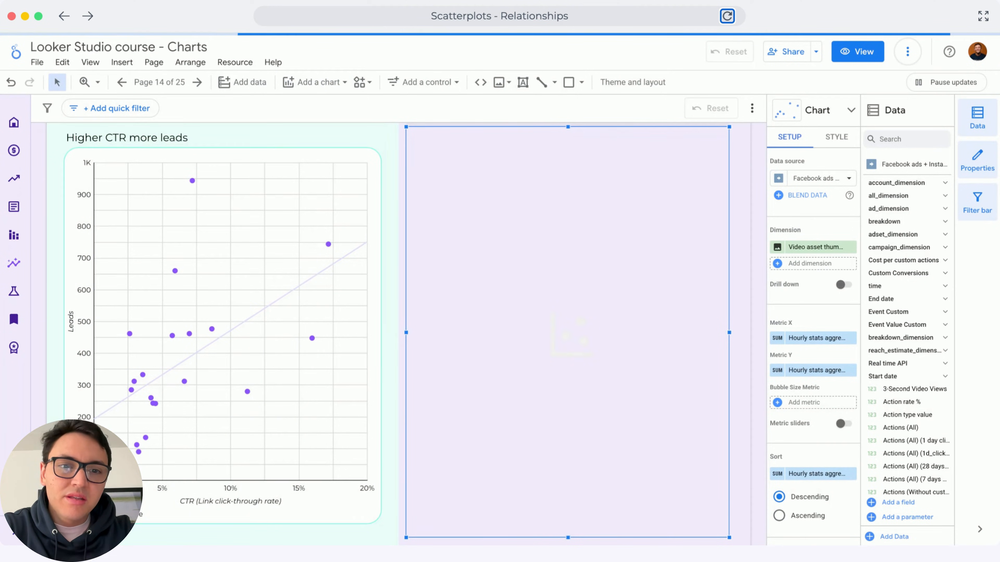
left_click(814, 248)
type("ad nam")
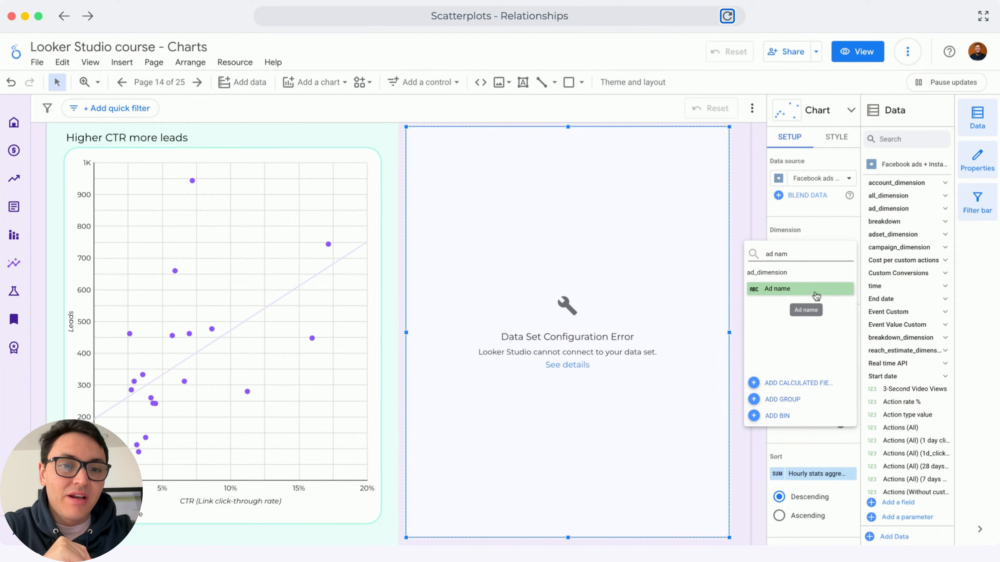
left_click(815, 296)
- Plot CTR (Link click-through rate) as the scatter chart's X metric and Leads as its Y metric
left_click(812, 334)
type("ctr")
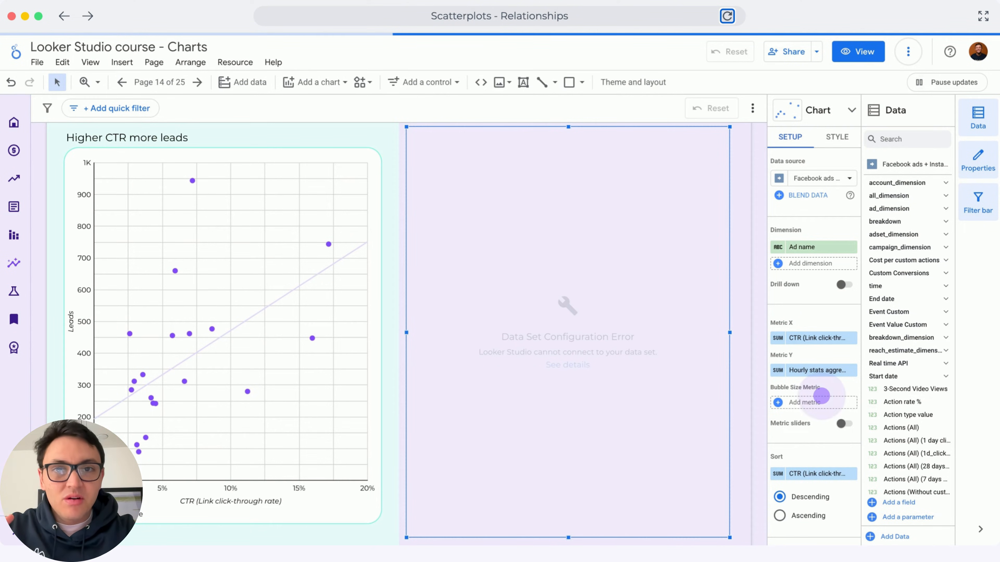
left_click(821, 398)
type("le")
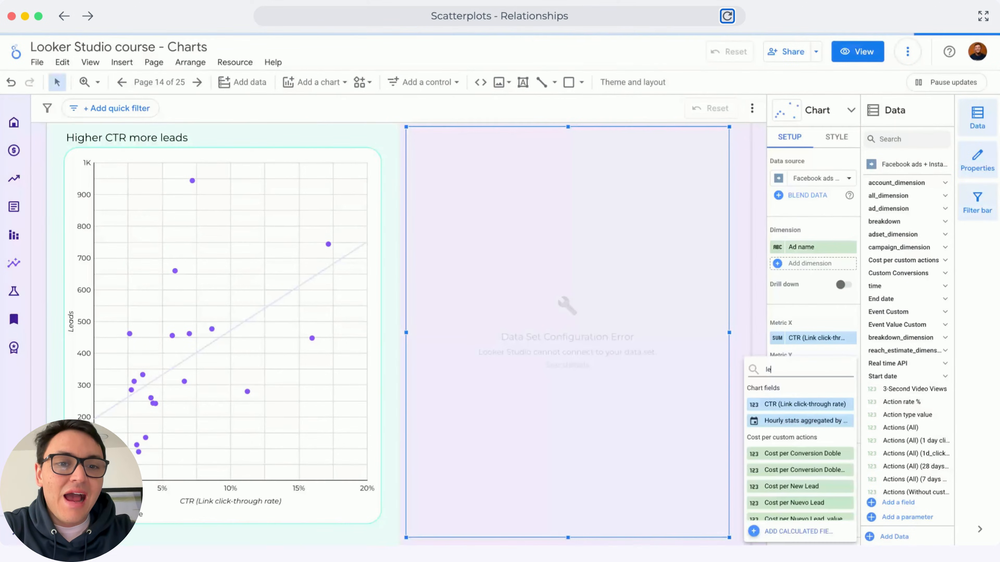
type("ads")
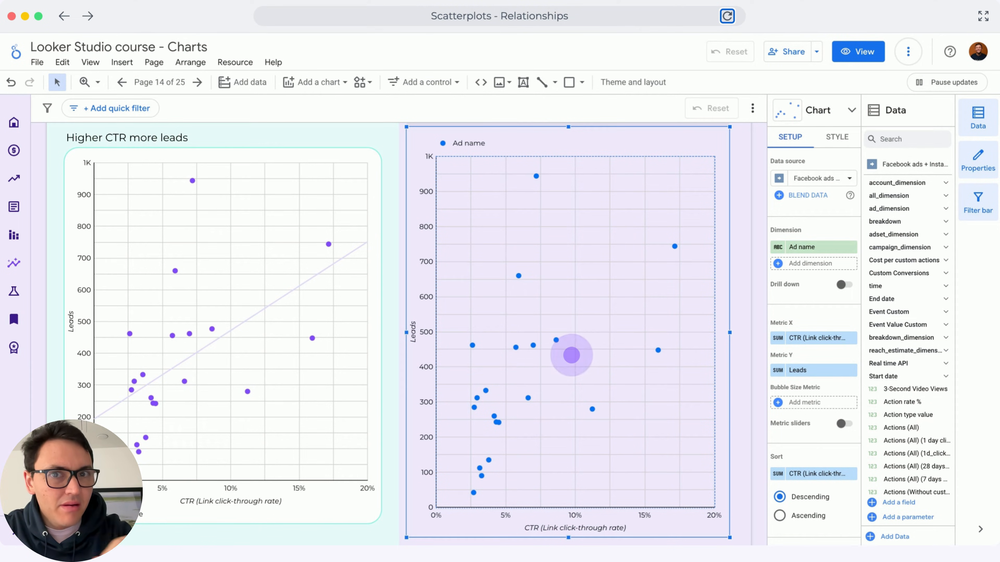
- Move and resize the new scatter chart so it lines up with the example chart beside it
key("Right")
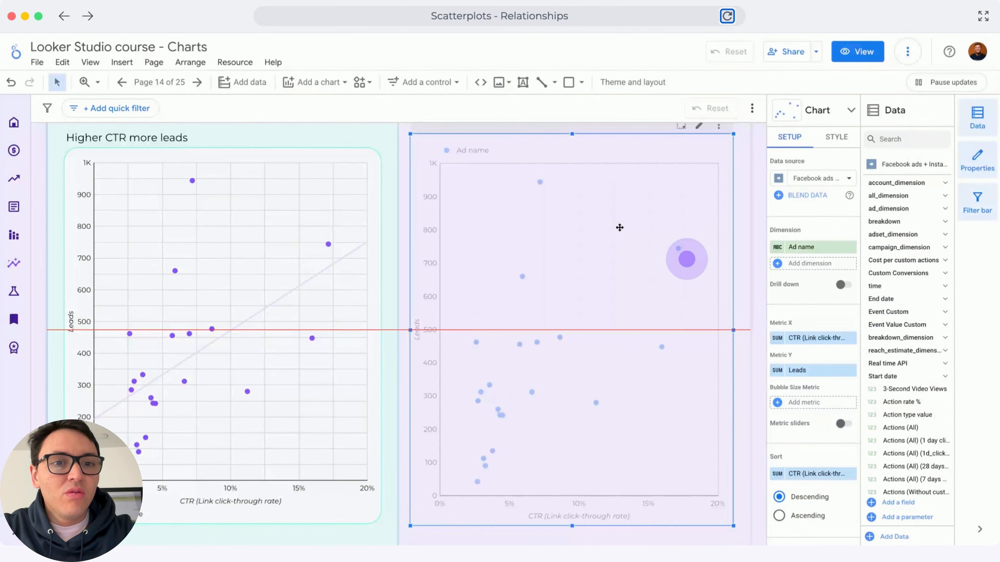
key("Right")
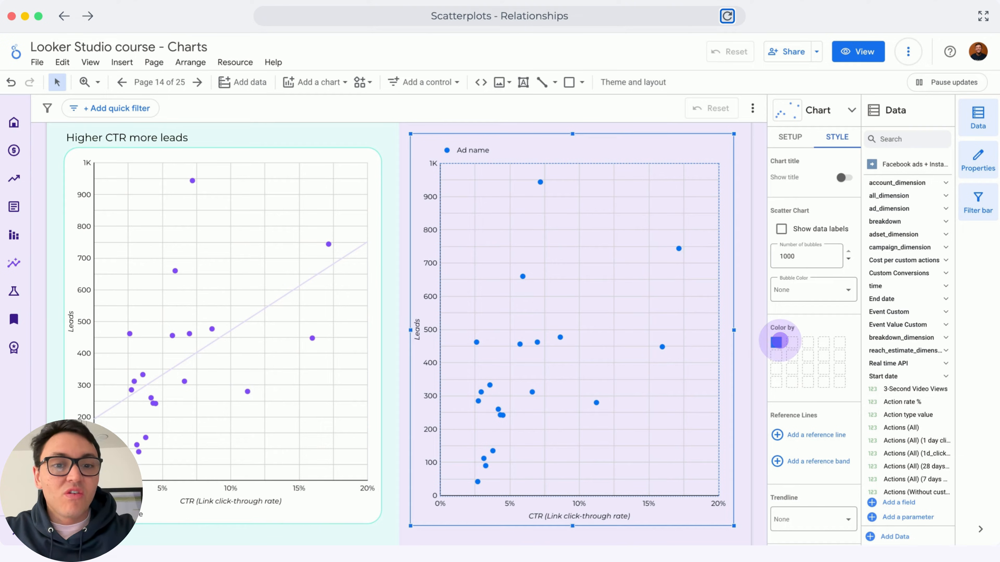
- Make the scatter points purple and add a pale trendline and the chart title "Higher CTR, more leads"
key("Right")
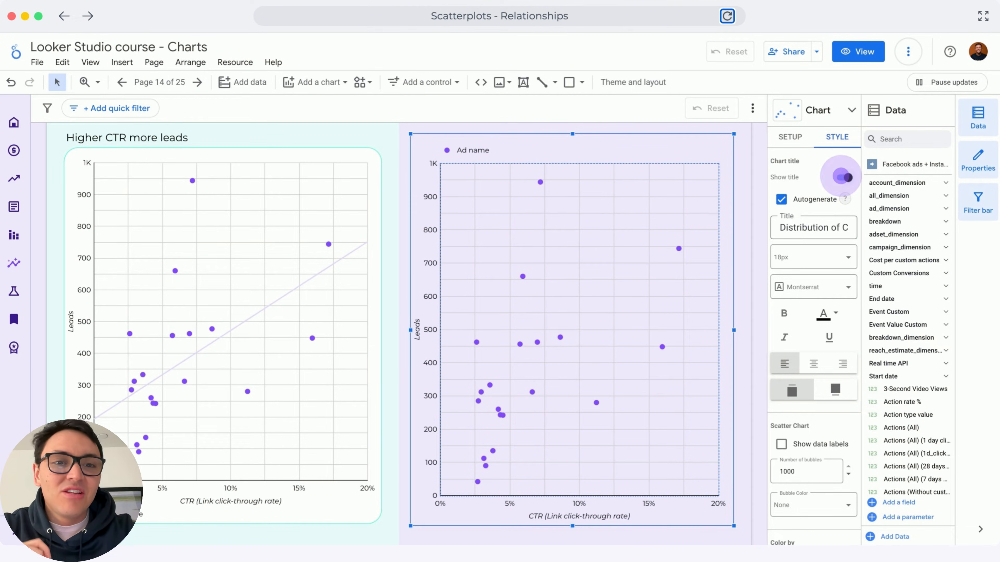
key("Right")
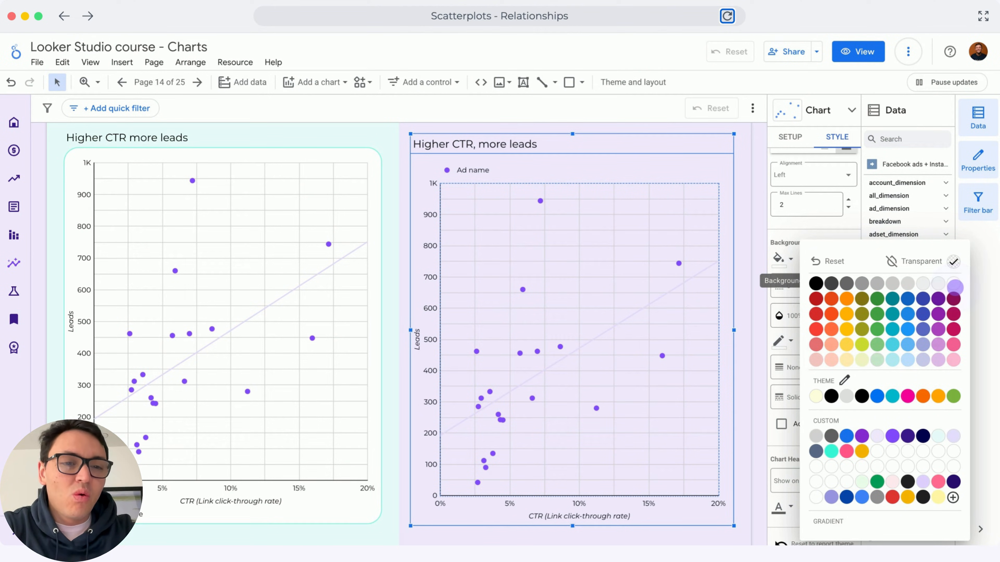
- Give the scatter chart a white background with a corner radius of 25 and a purple border of weight 1
left_click(808, 286)
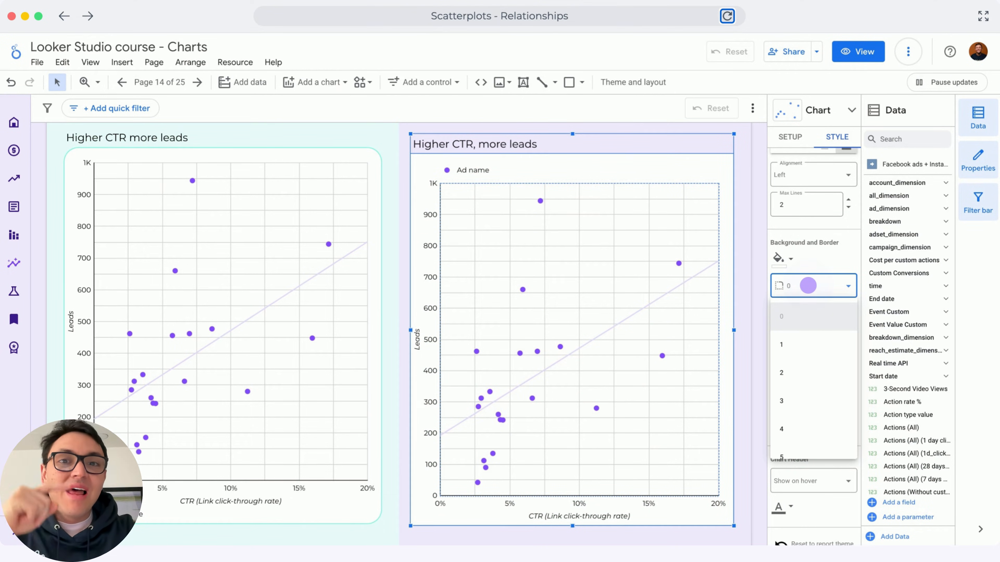
key("Right")
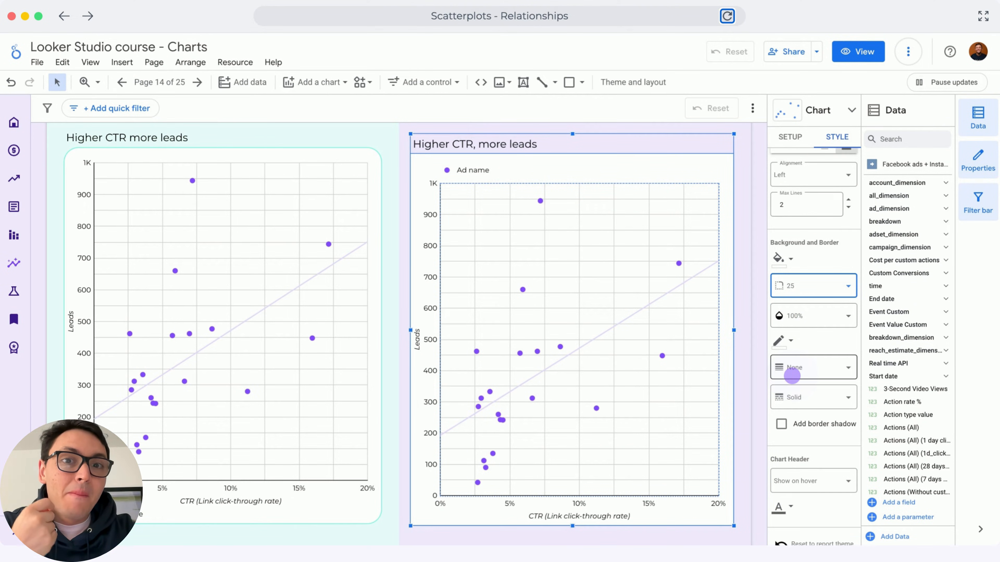
key("Right")
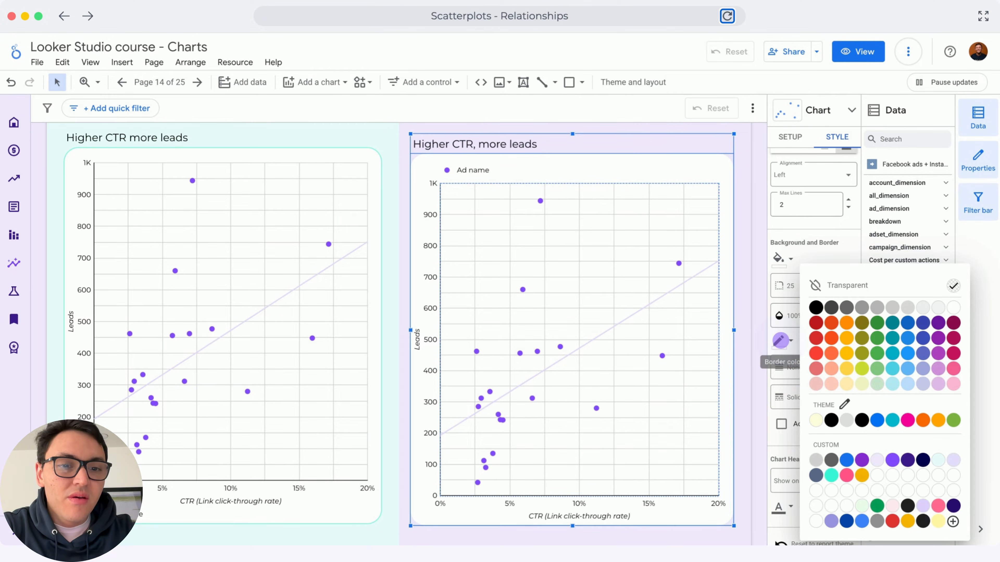
key("Right")
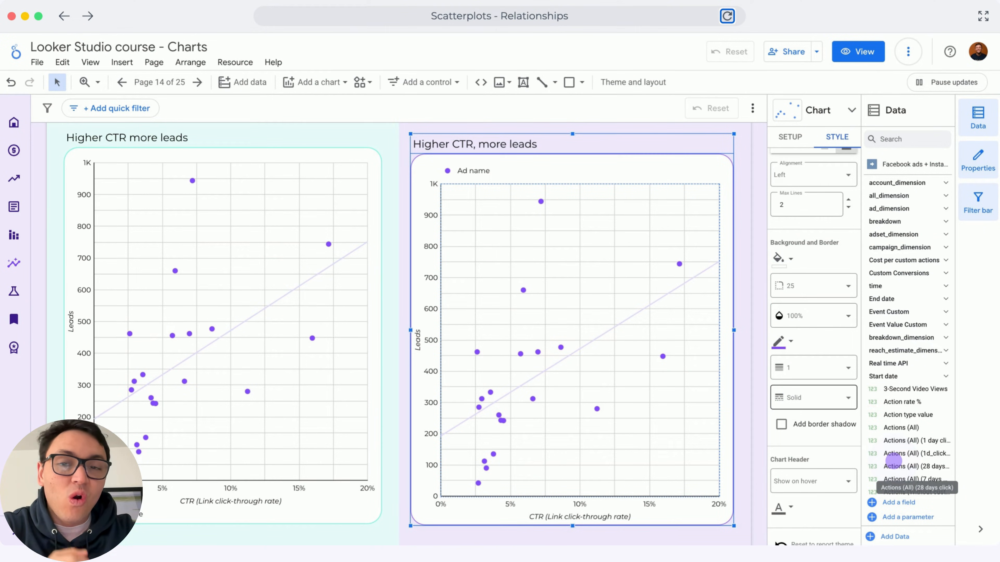
- Insert a scatter chart beside the "Spot top-performers" example on page 15 and set its dimension to Post caption
key("Right")
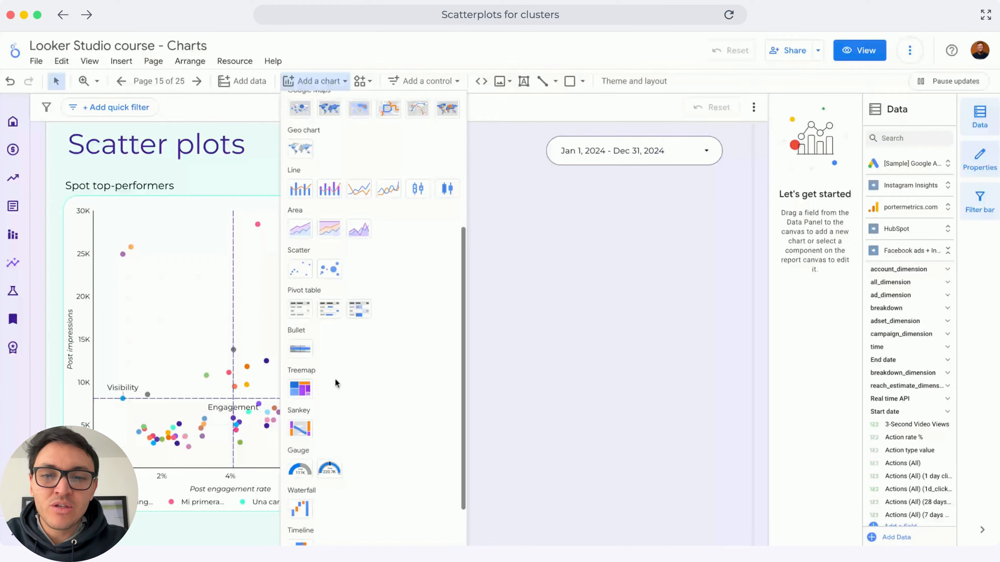
left_click(310, 82)
left_click(300, 487)
mouse_move(431, 176)
left_mouse_down()
mouse_move(632, 335)
mouse_move(729, 534)
mouse_move(729, 511)
left_mouse_up()
left_click_drag(728, 511, 729, 511)
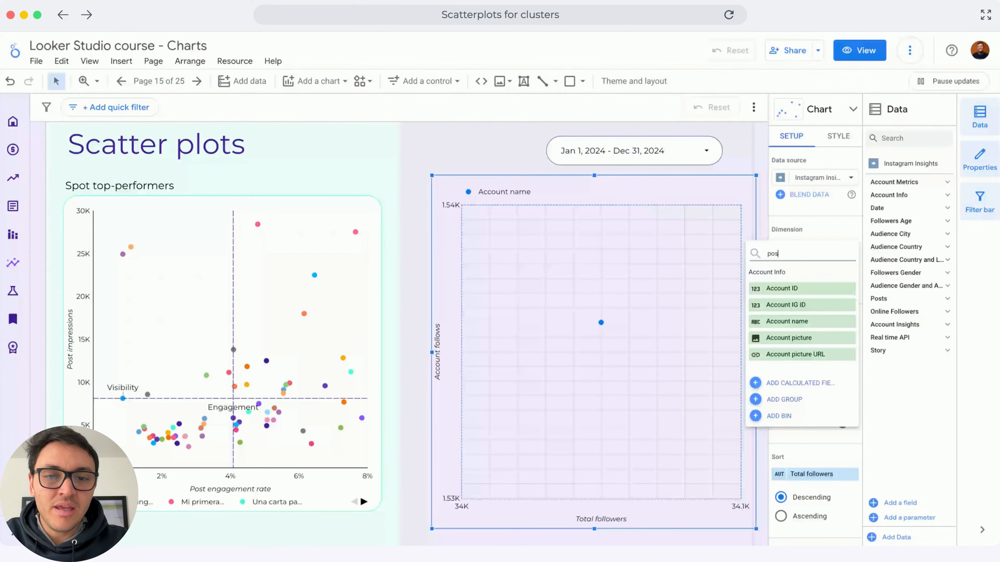
type("st cap")
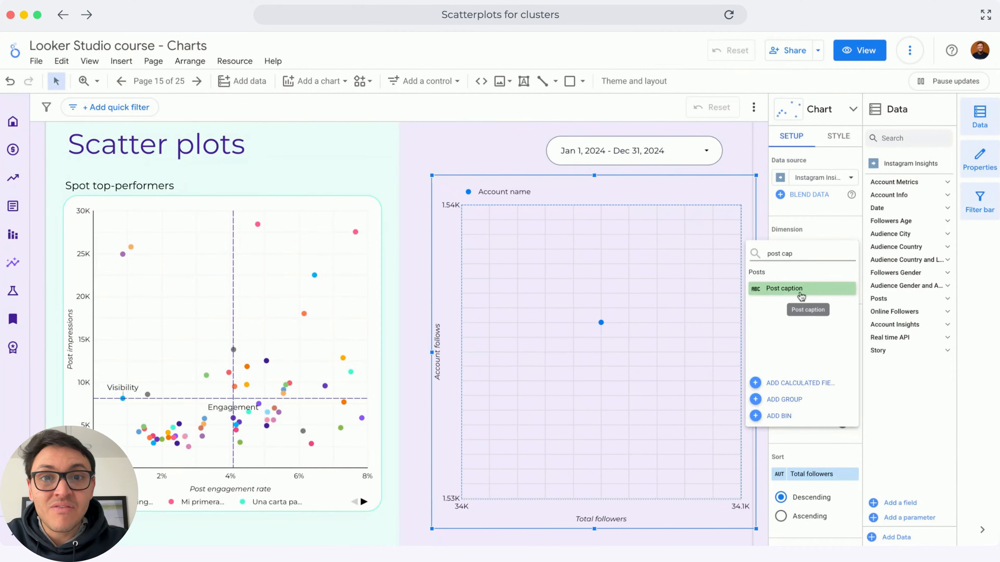
left_click(799, 289)
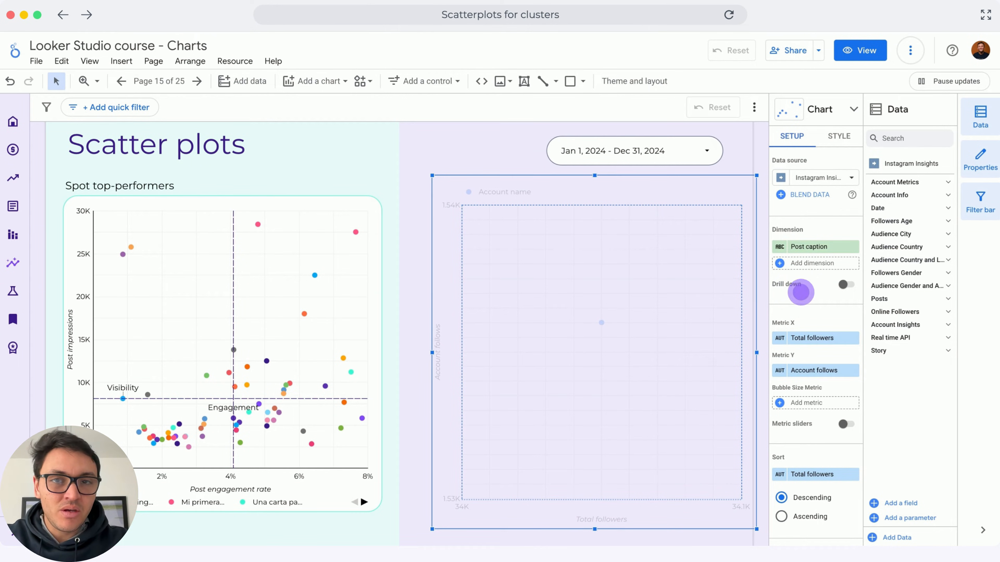
- Plot Post engagement rate as the scatter chart's X metric and Post impressions as its Y metric
left_click(812, 337)
type("post eng")
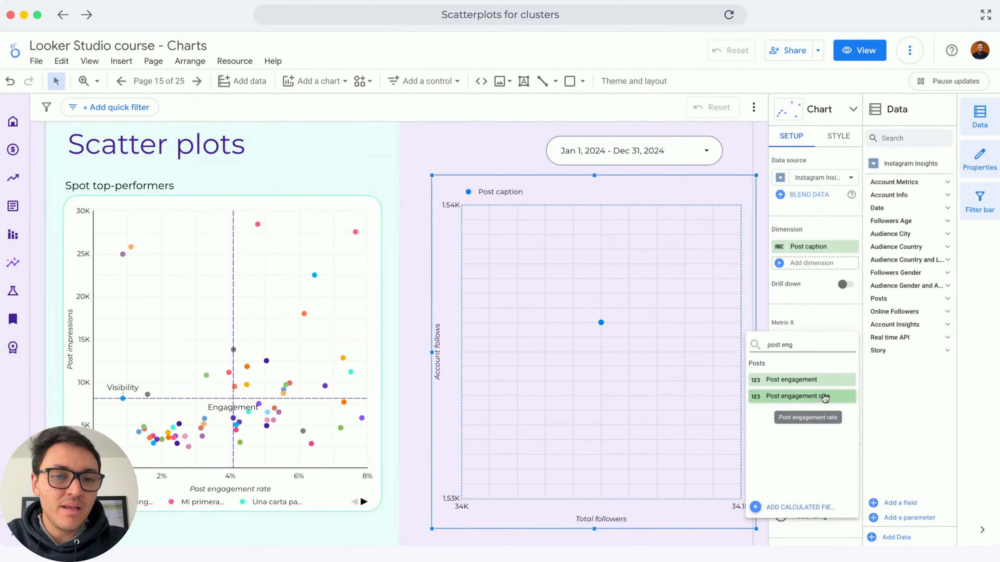
left_click(826, 395)
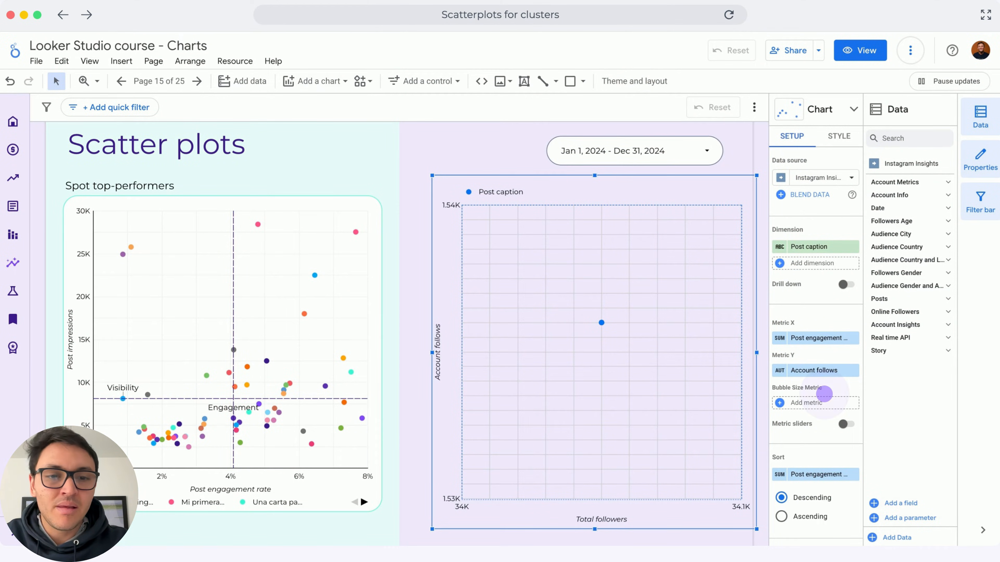
left_click(822, 370)
type("post impress")
left_click(823, 410)
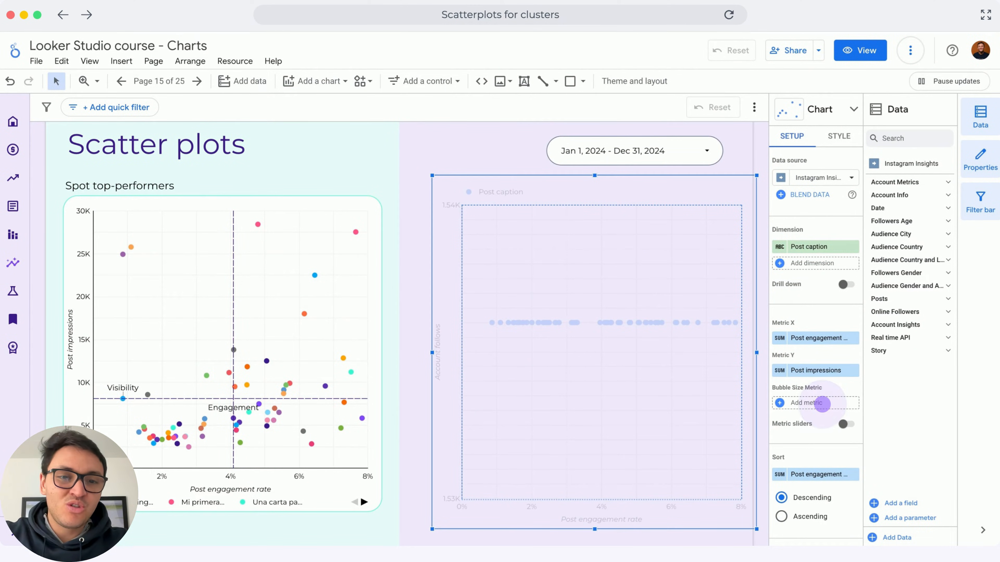
- Set the new scatter chart's bubble color to Post caption
left_click(839, 137)
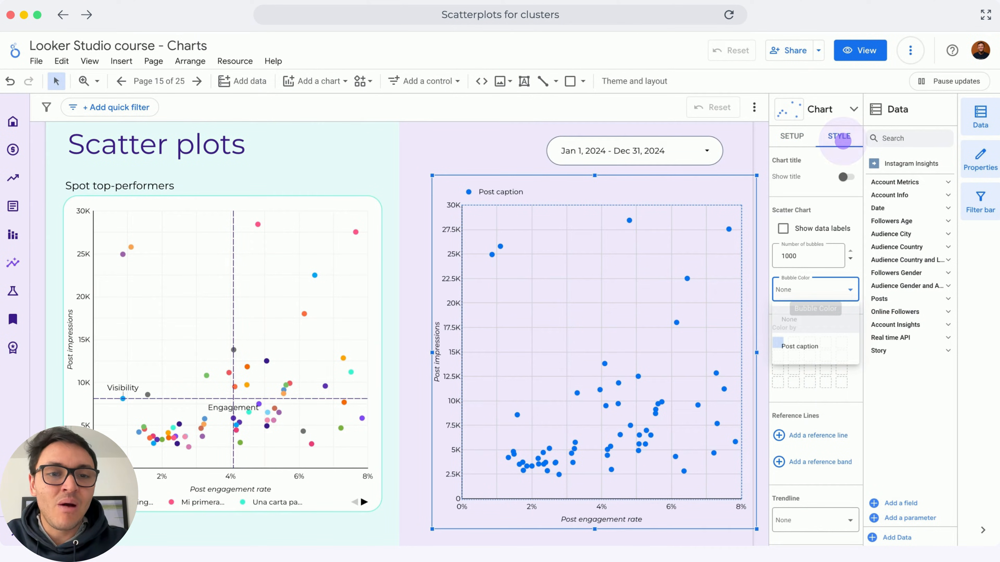
left_click(850, 291)
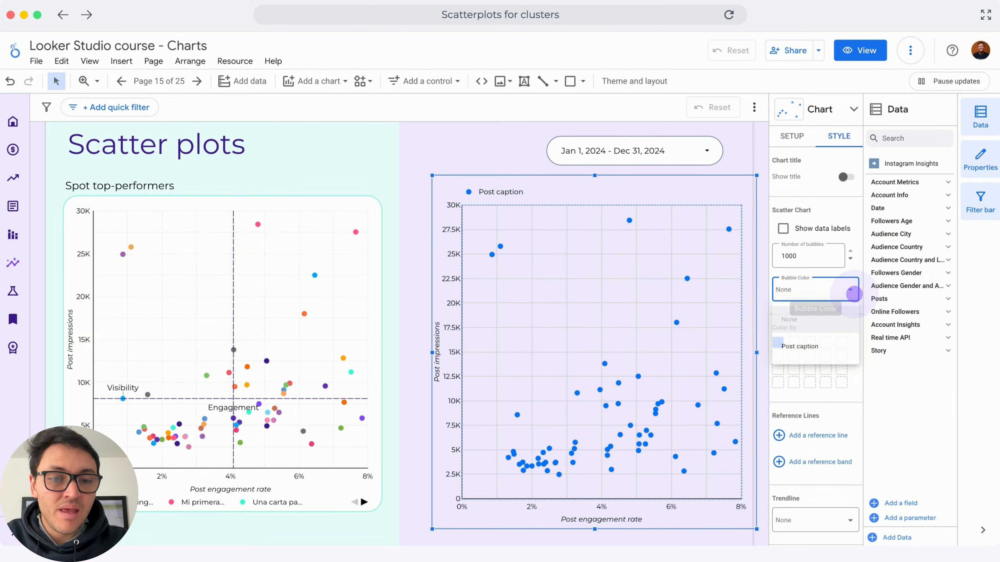
left_click(799, 346)
- Make the scatter chart's grid lines white and place its legend below the plot
scroll(815, 354, "down", 8)
scroll(828, 339, "down", 6)
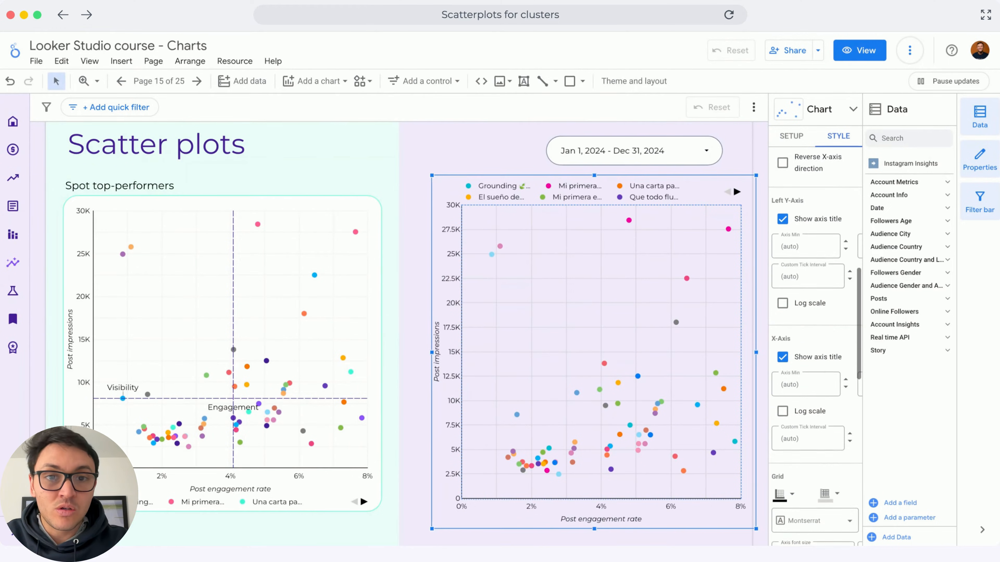
left_click(828, 338)
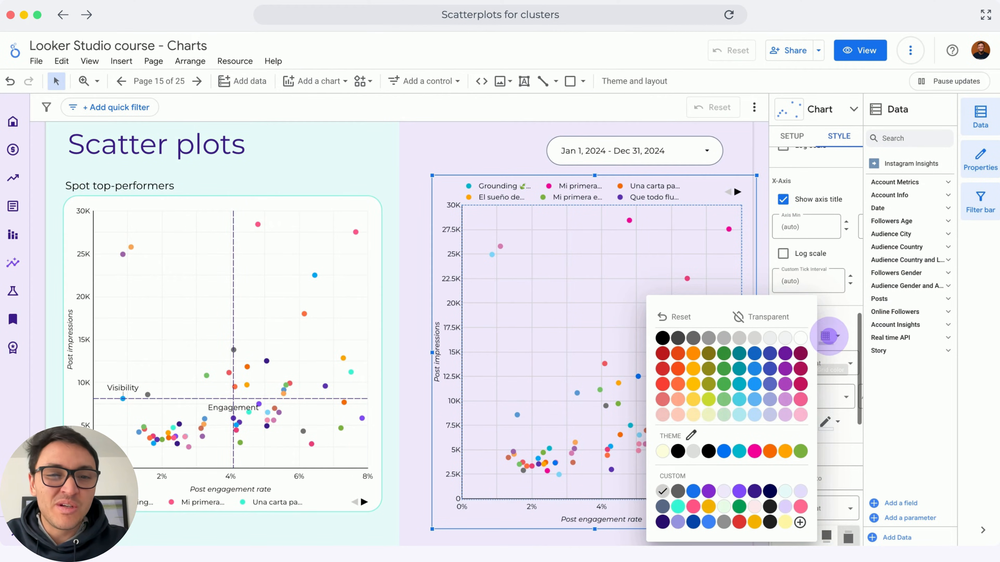
left_click(801, 337)
scroll(802, 357, "down", 5)
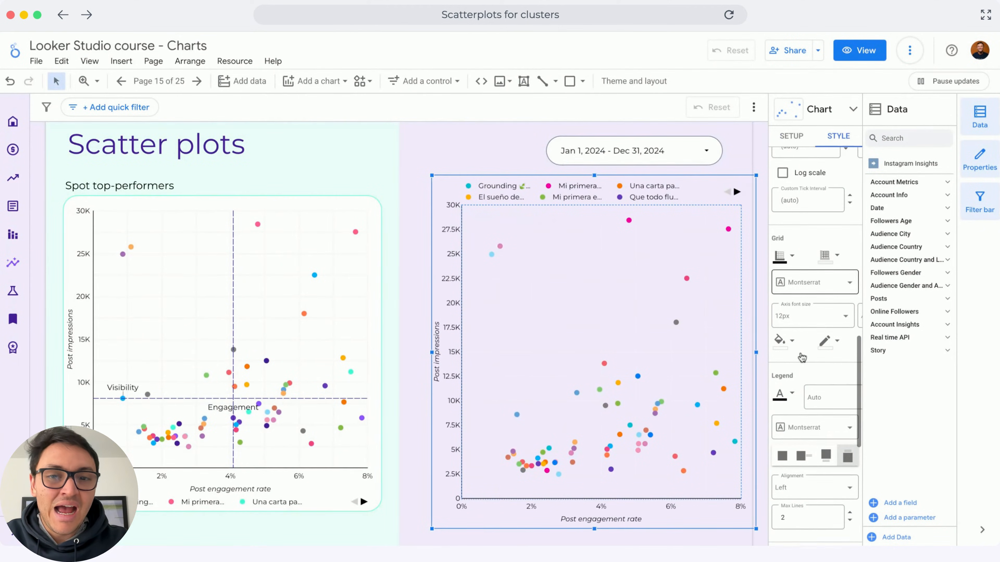
key("ctrl+z")
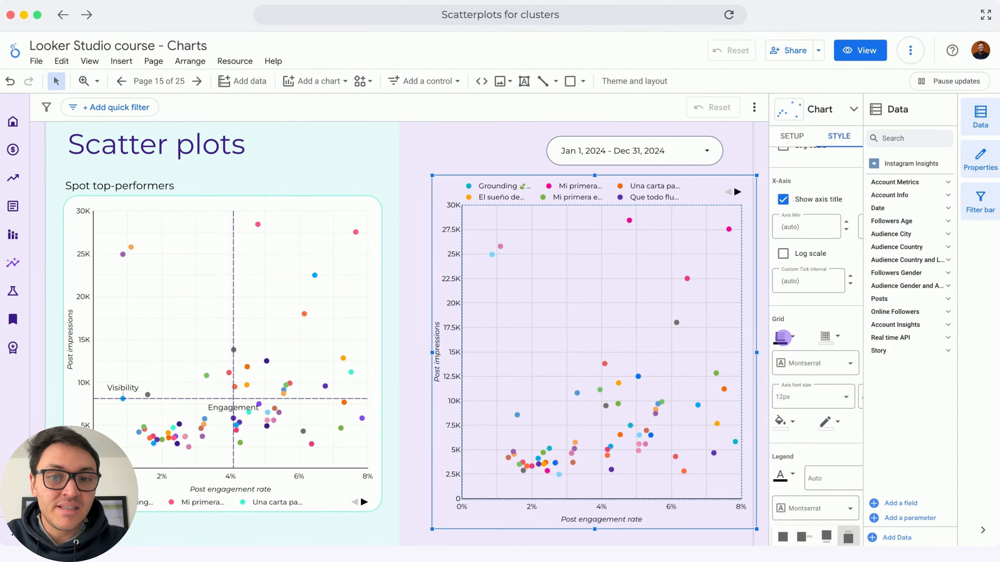
scroll(822, 395, "down", 3)
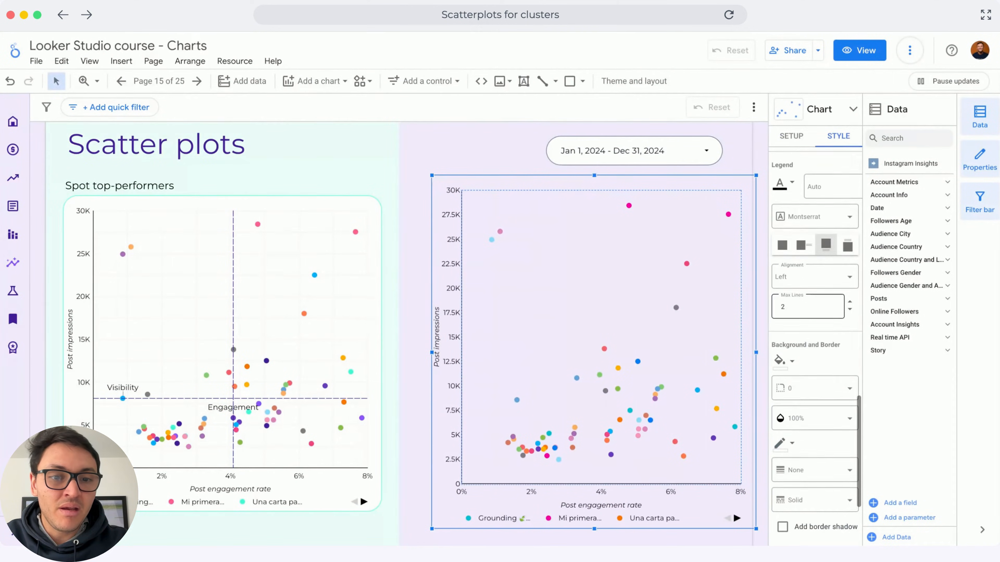
- Add a reference line to the scatter chart at the average Post engagement rate and label it Engagement
scroll(815, 350, "up", 10)
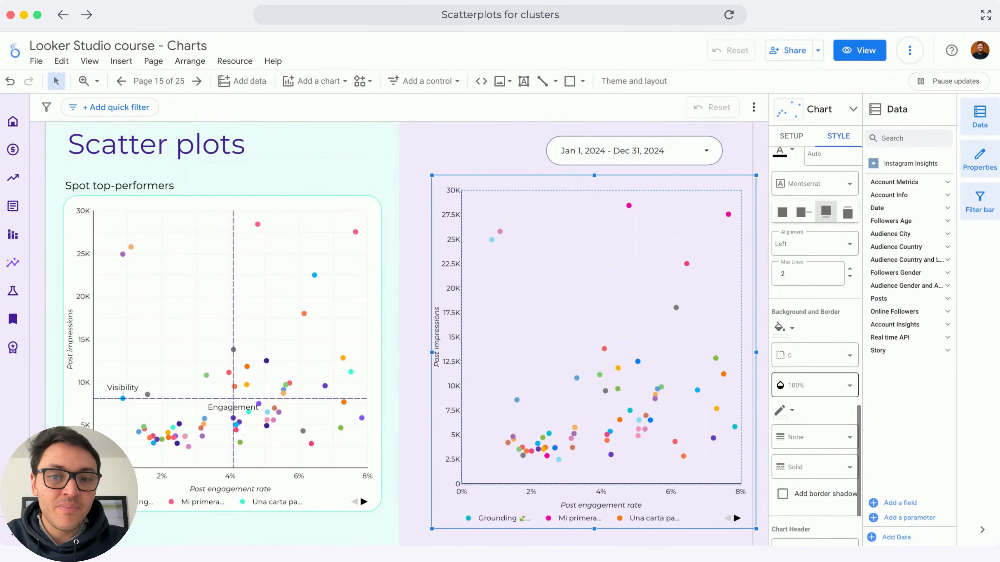
scroll(815, 347, "down", 4)
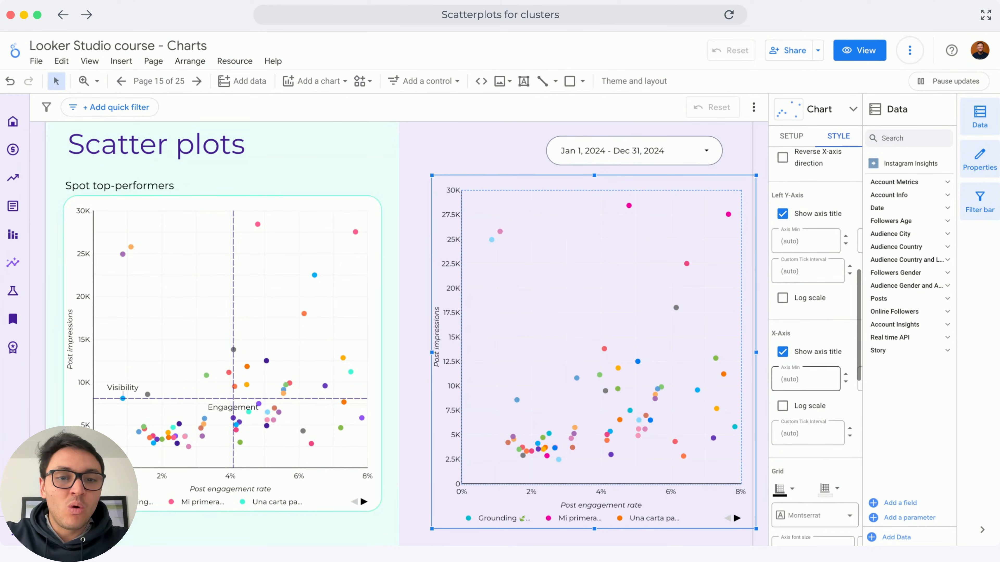
scroll(815, 347, "up", 5)
left_click(784, 314)
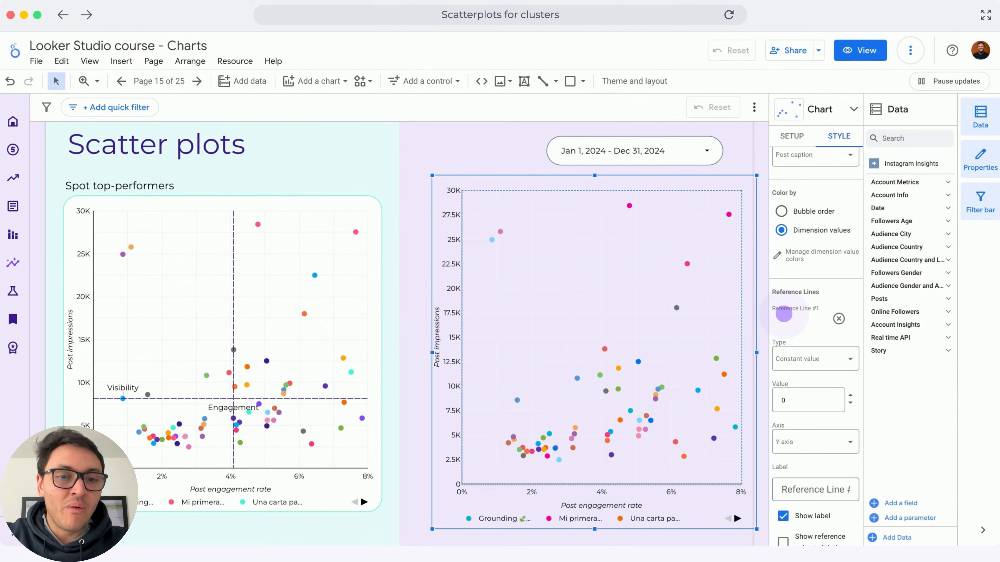
left_click(805, 357)
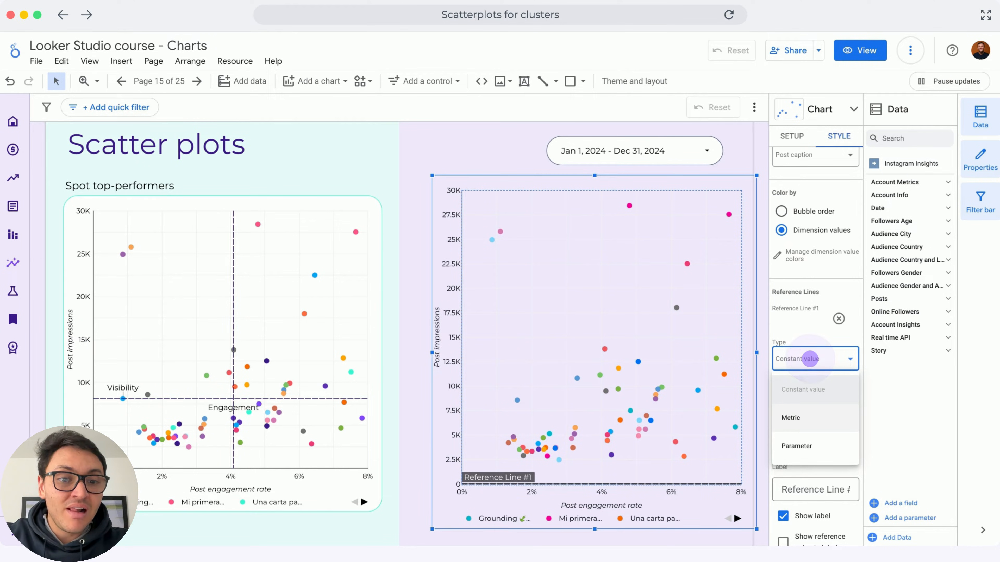
left_click(813, 421)
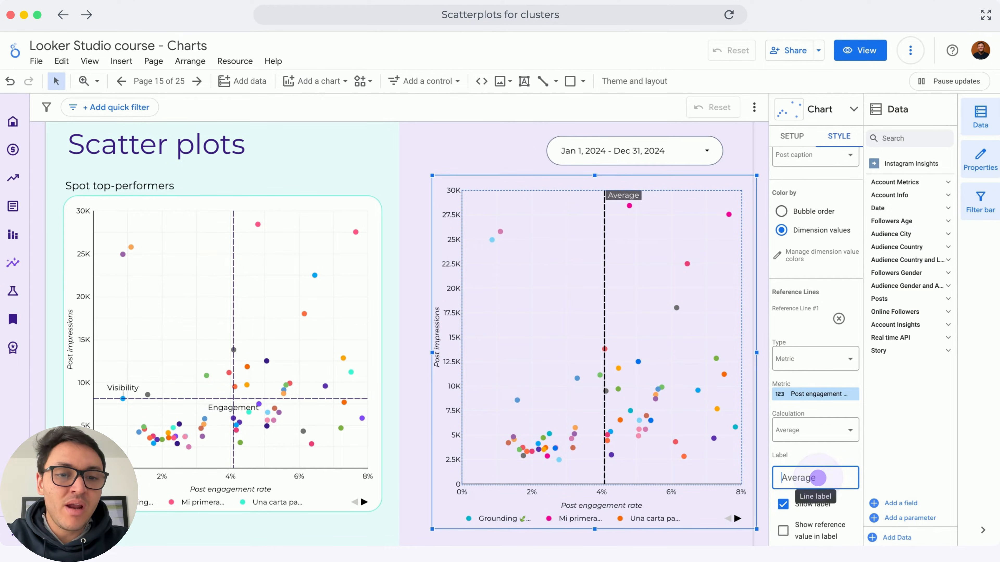
double_click(818, 478)
type("Engagement")
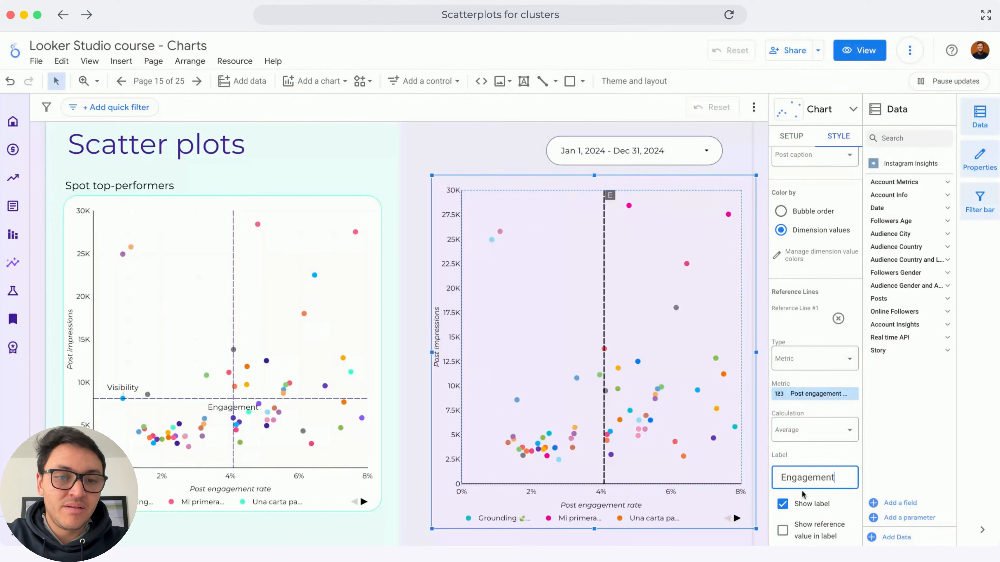
- Set the Engagement reference line's weight to 1 and its color to purple
scroll(804, 492, "down", 3)
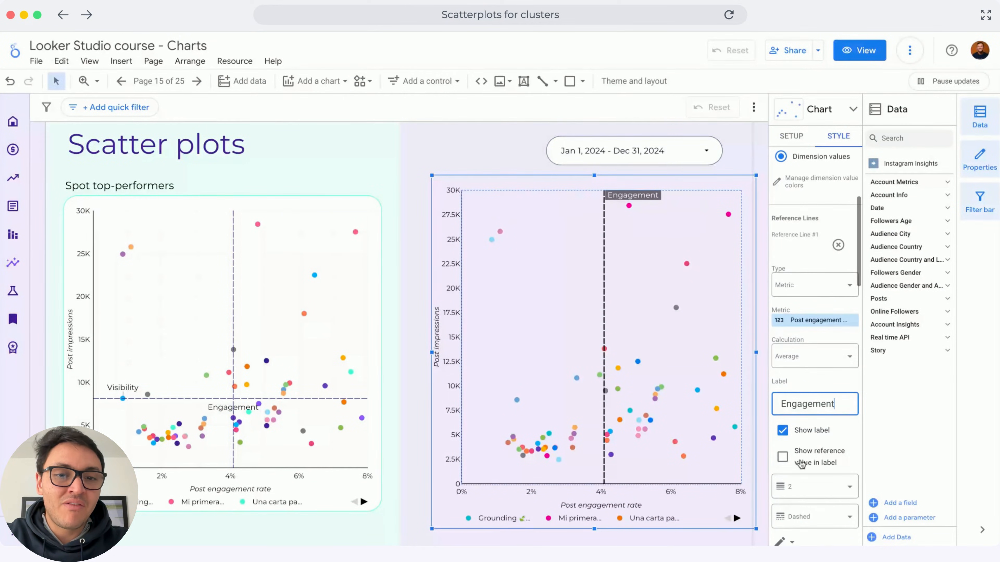
scroll(810, 452, "down", 1)
left_click(815, 474)
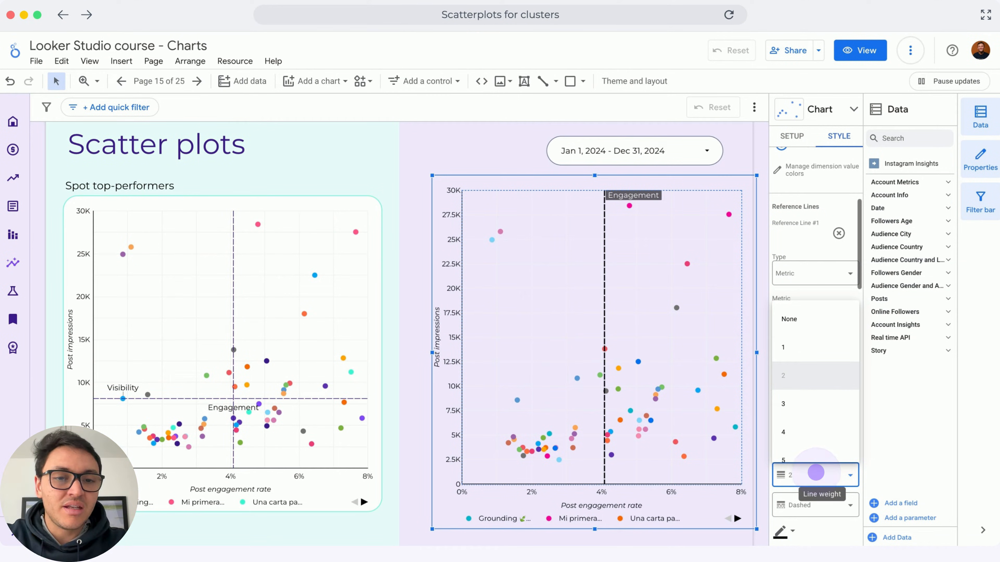
scroll(855, 407, "down", 4)
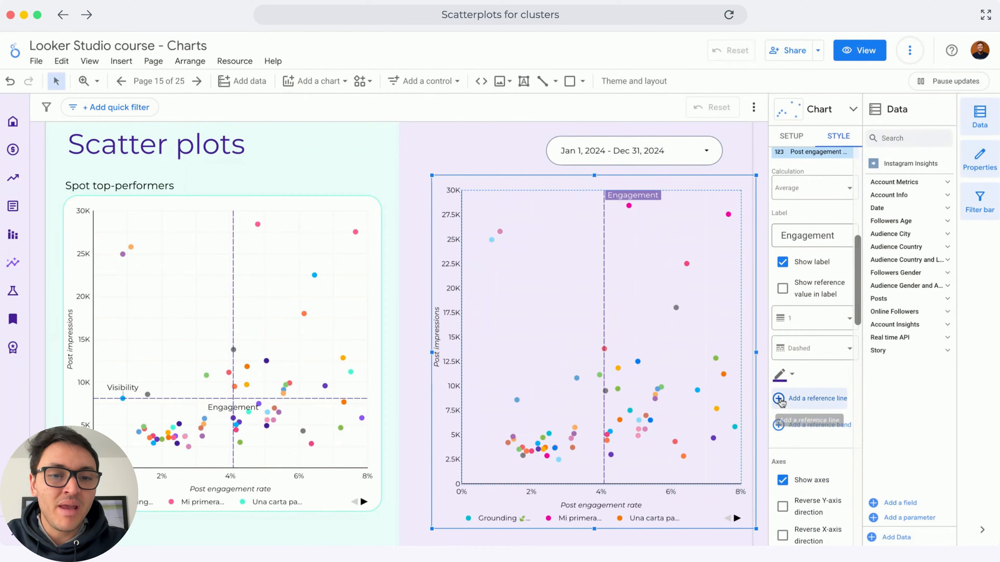
left_click(911, 492)
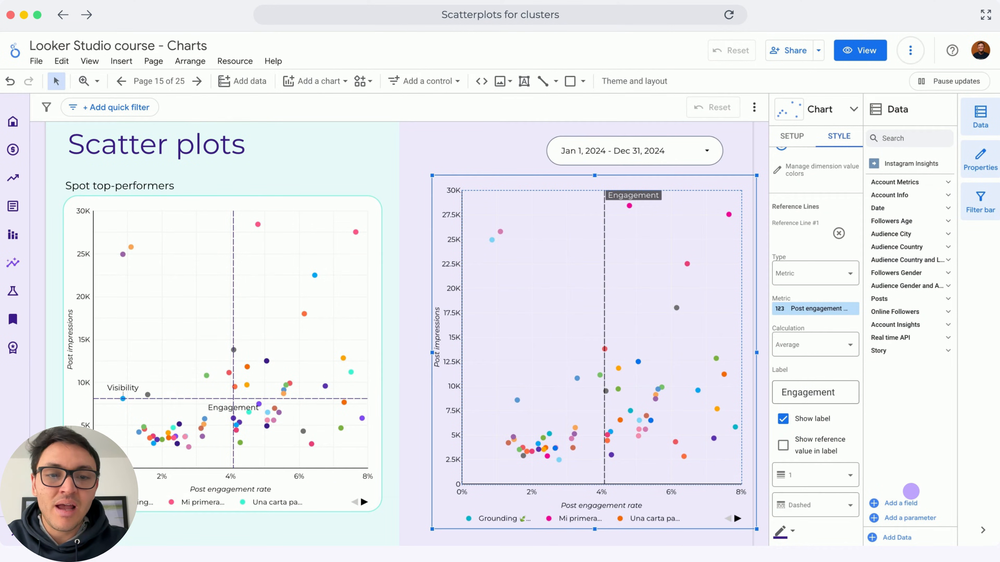
- Add a second reference line at the average of the Post impressions metric and label it Visibility
left_click(822, 445)
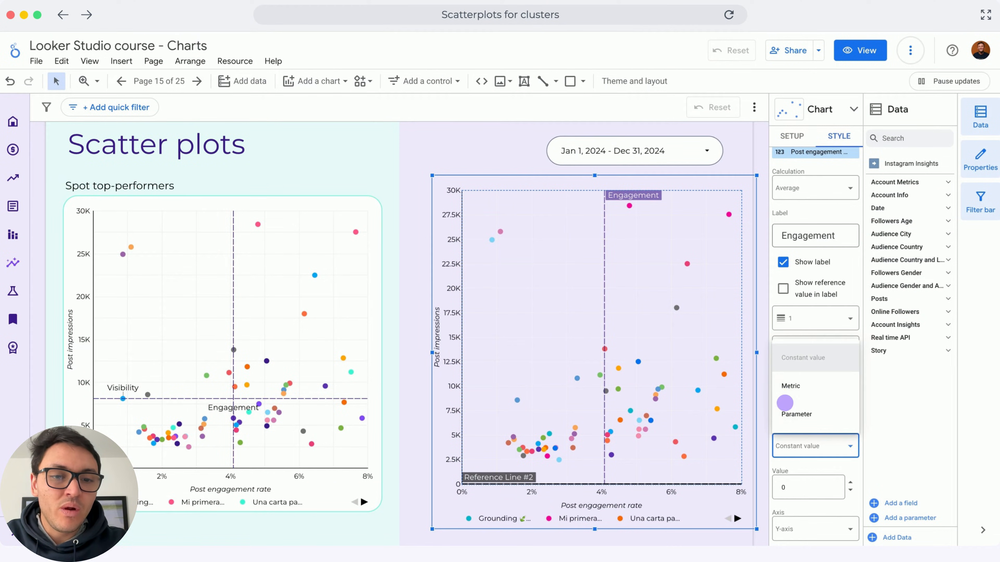
left_click(807, 387)
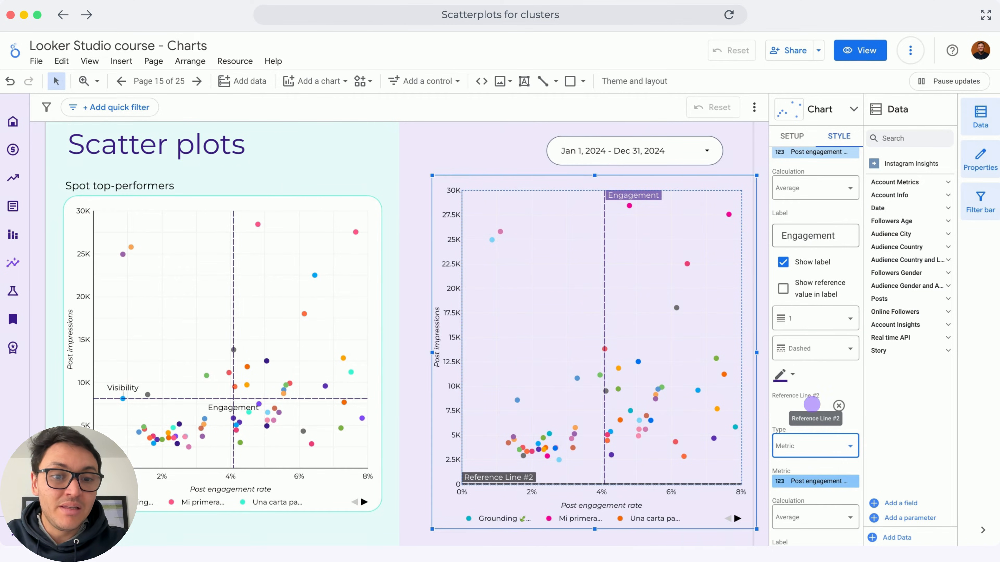
left_click(814, 481)
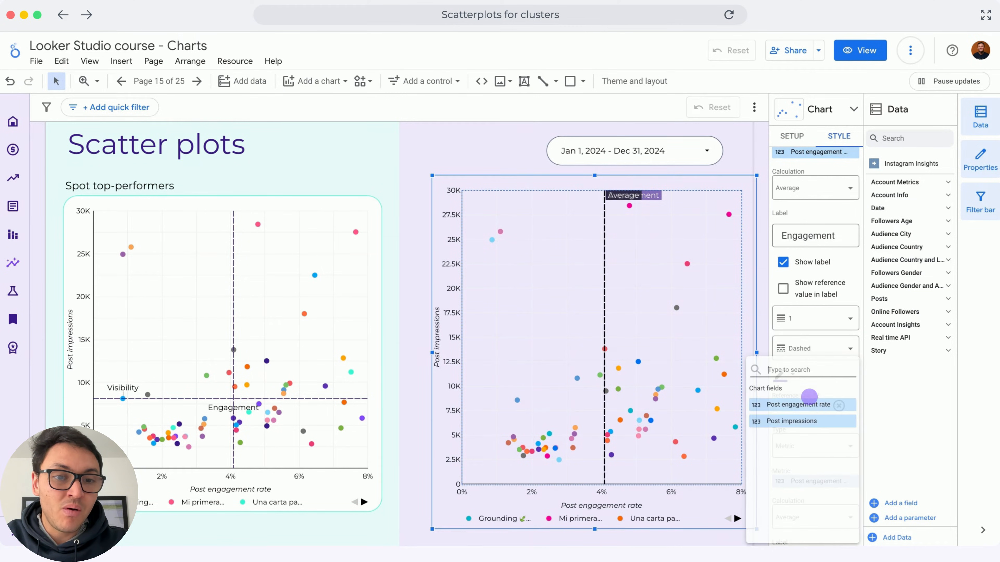
left_click(792, 421)
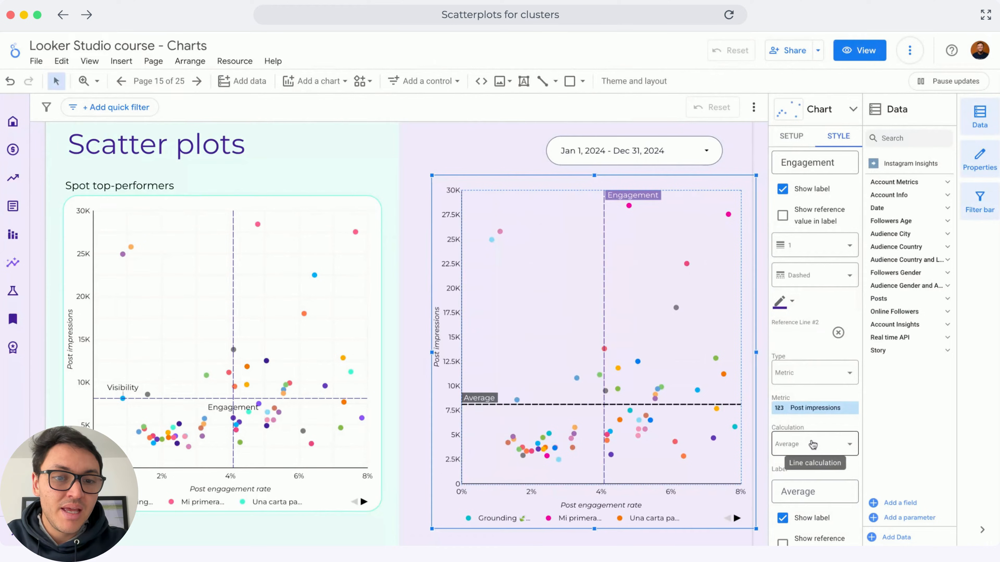
left_click(826, 495)
double_click(826, 495)
type("Visibility")
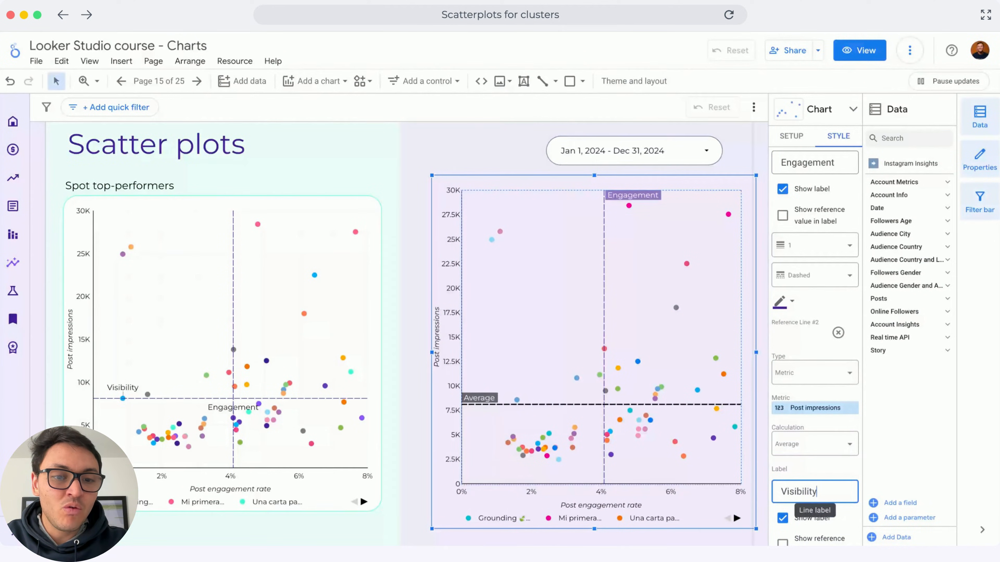
- Make the Visibility reference line purple with a line weight of 1
scroll(806, 452, "down", 4)
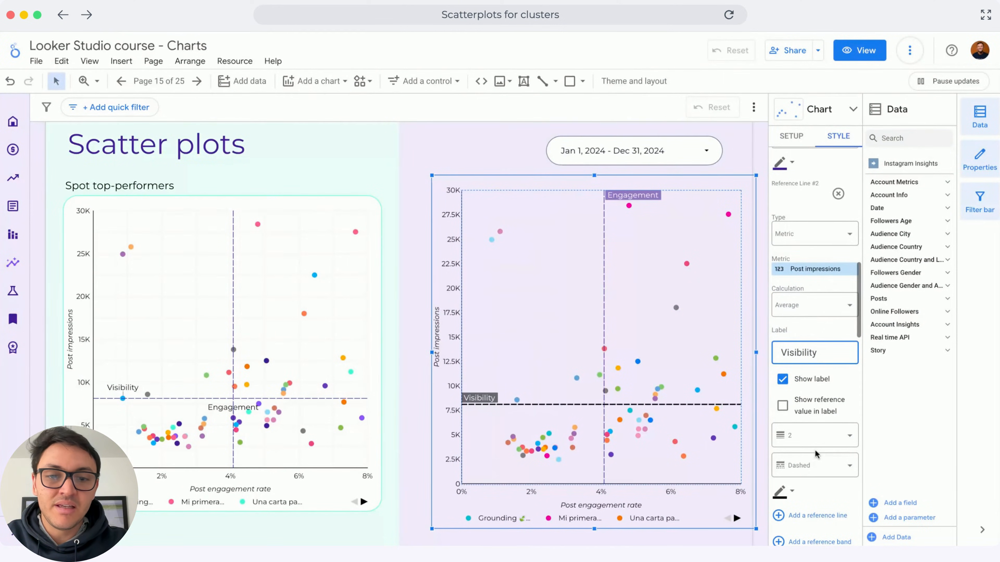
left_click(801, 439)
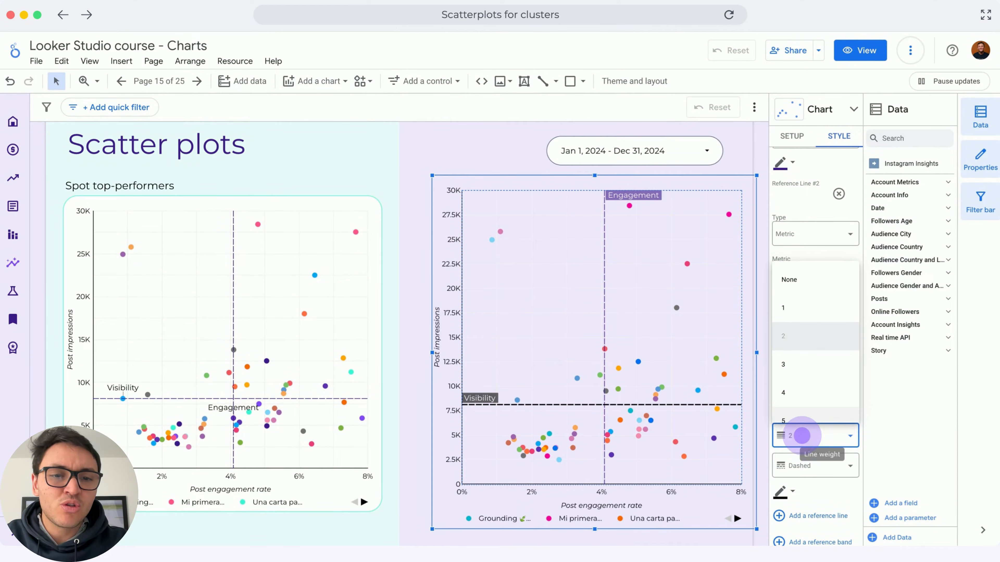
left_click(797, 328)
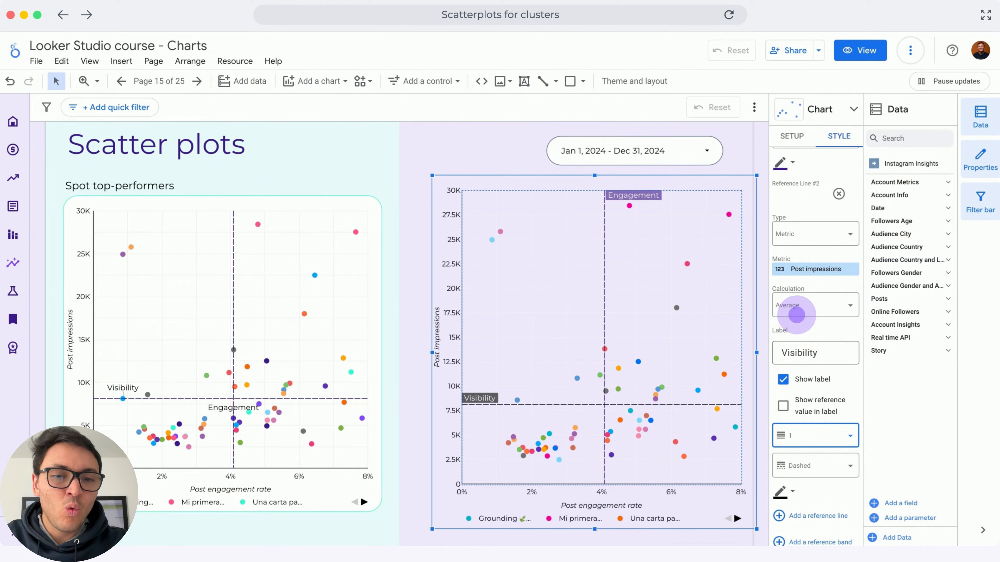
left_click(781, 491)
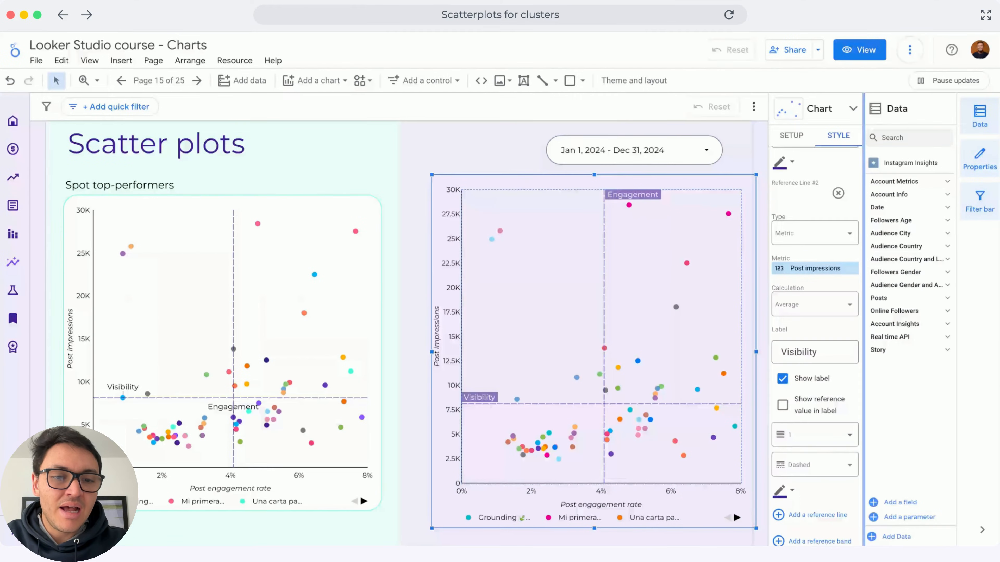
- Set the scatter chart's grid line color to white and turn on its cross-filtering interaction
scroll(851, 389, "down", 3)
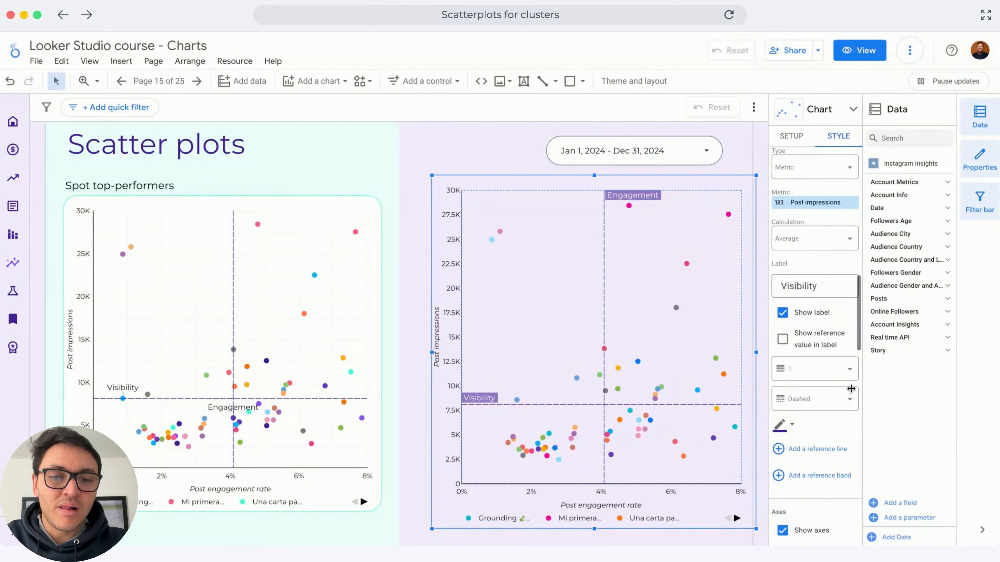
scroll(851, 389, "down", 10)
left_click(827, 345)
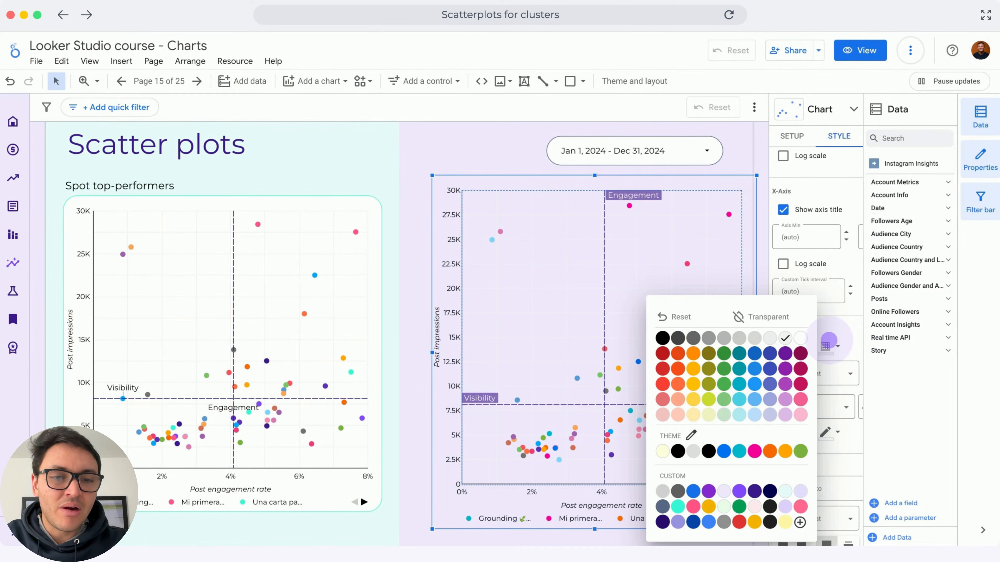
left_click(815, 339)
scroll(787, 342, "down", 7)
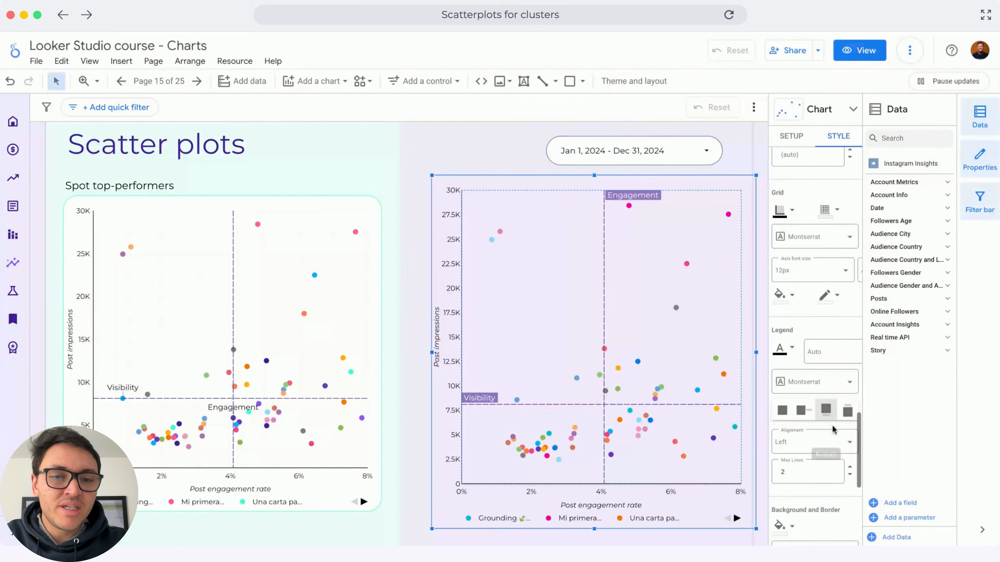
left_click(781, 384)
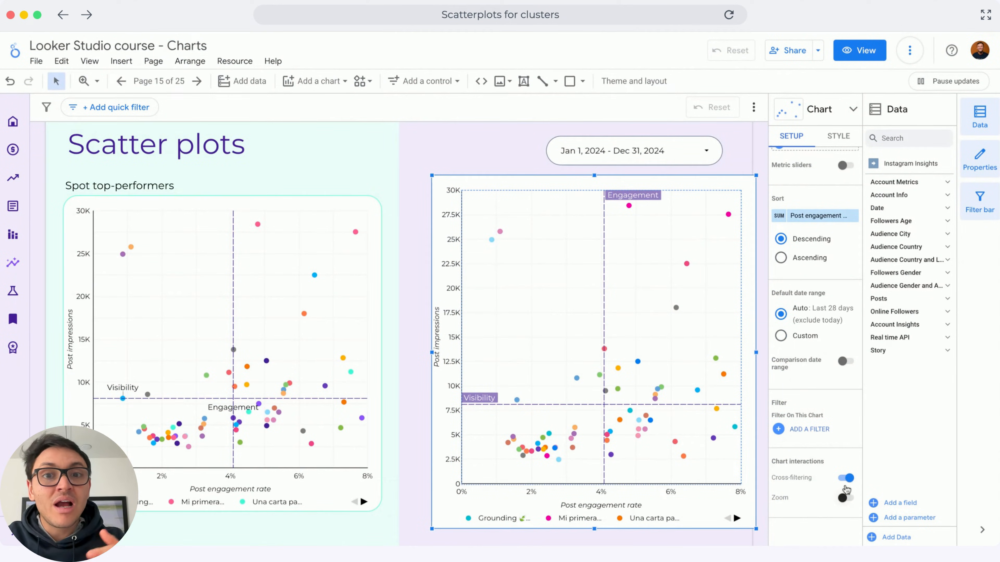
left_click(846, 478)
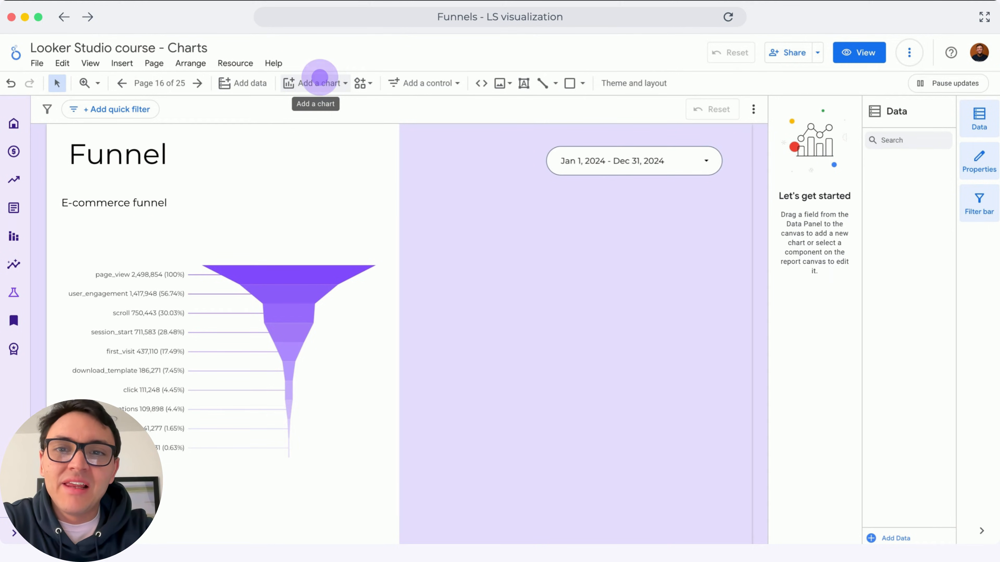
- Insert a smoothed bar funnel chart on page 16, filling the empty area beside the E-commerce funnel example
left_click(320, 77)
scroll(370, 478, "down", 5)
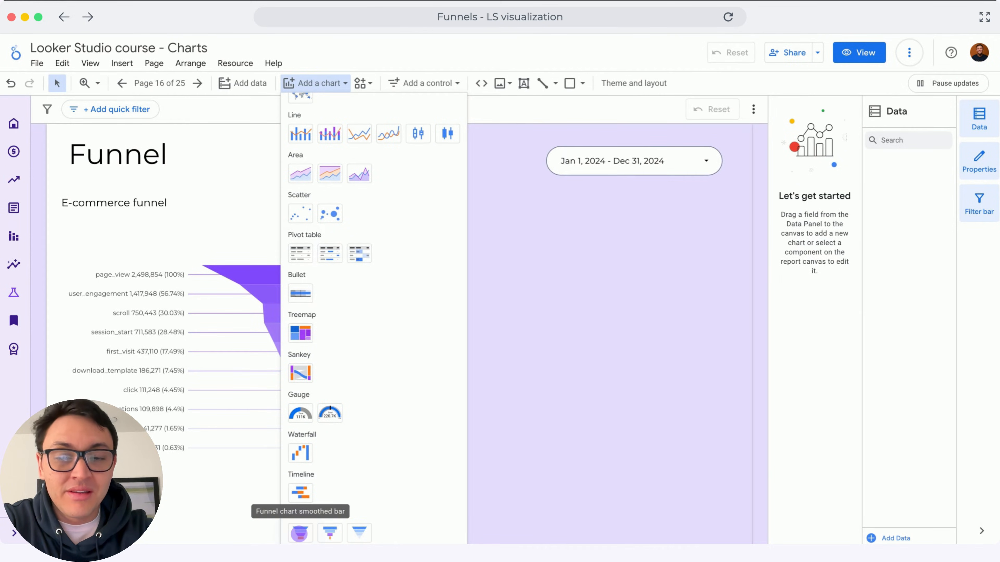
left_click(299, 532)
left_click_drag(414, 195, 737, 479)
left_click_drag(724, 514, 724, 514)
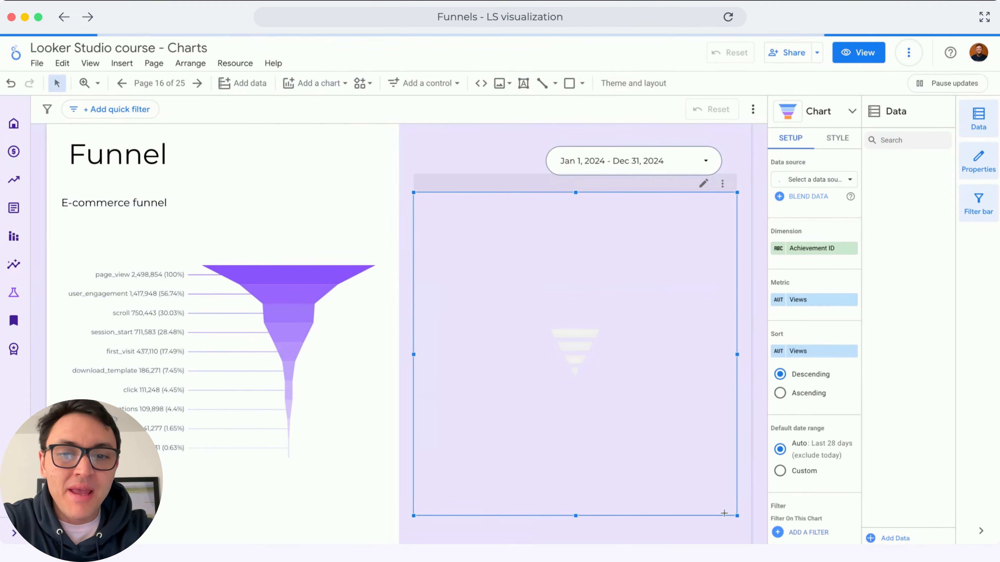
- Set the new funnel chart's dimension to Event name and its metric to Event count
left_click(356, 423)
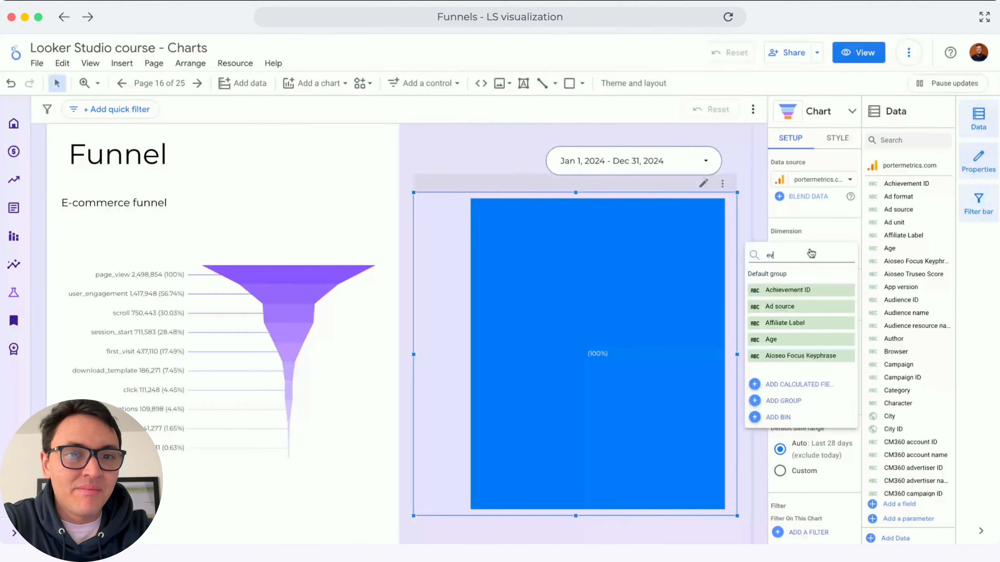
type("ent name")
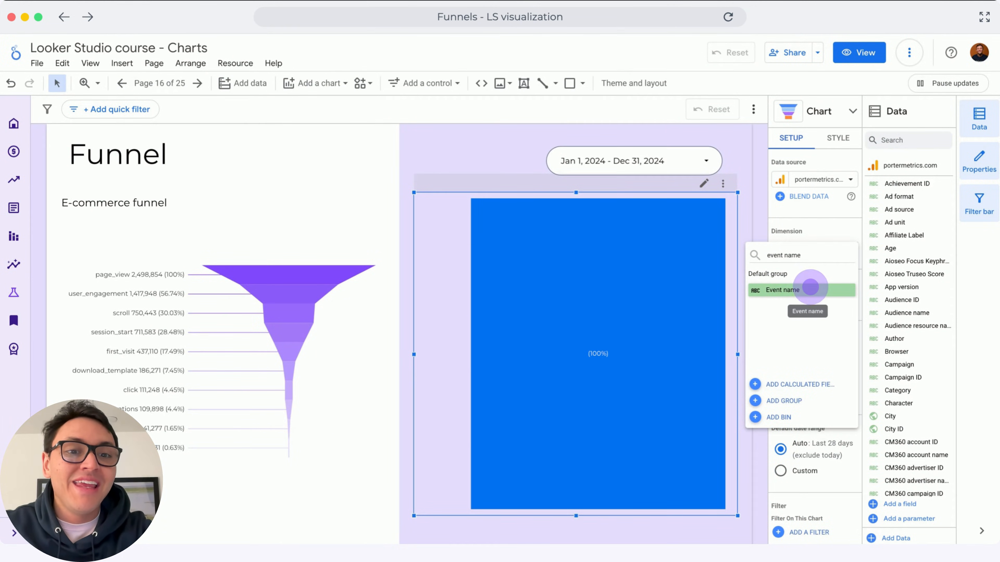
left_click(810, 287)
left_click(808, 300)
type("event cou")
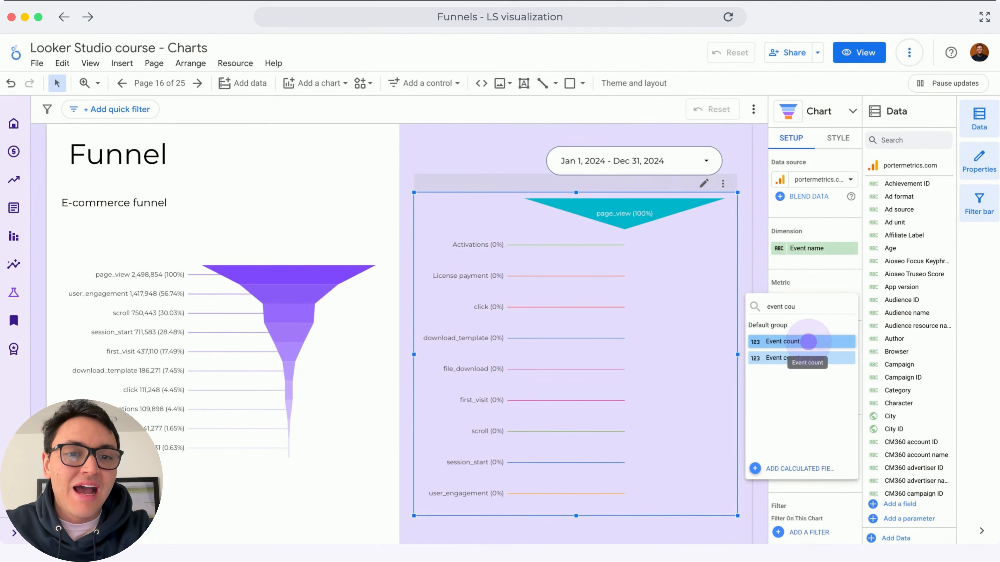
left_click(805, 341)
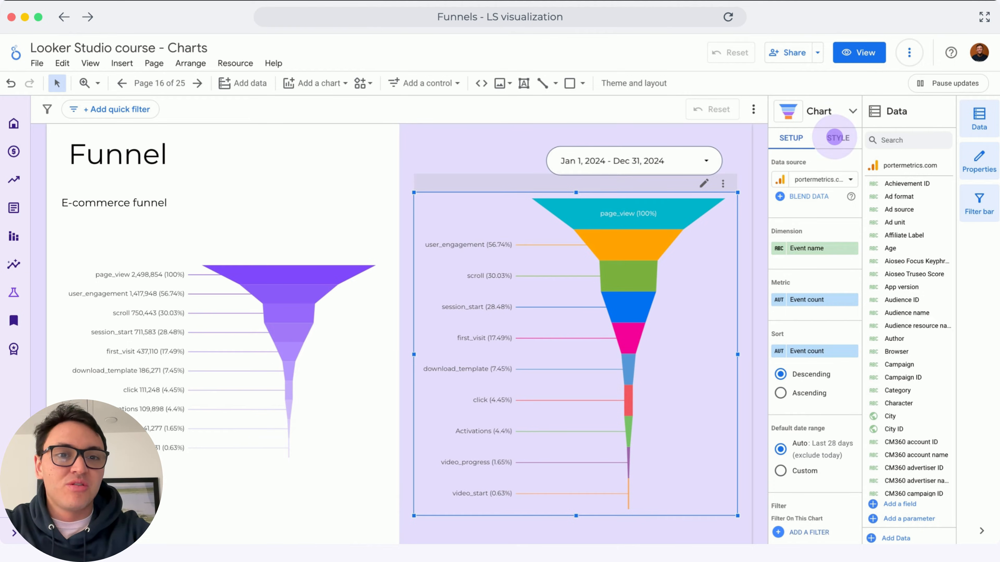
- Color the funnel chart by a single color, using the custom purple
left_click(836, 138)
left_click(780, 285)
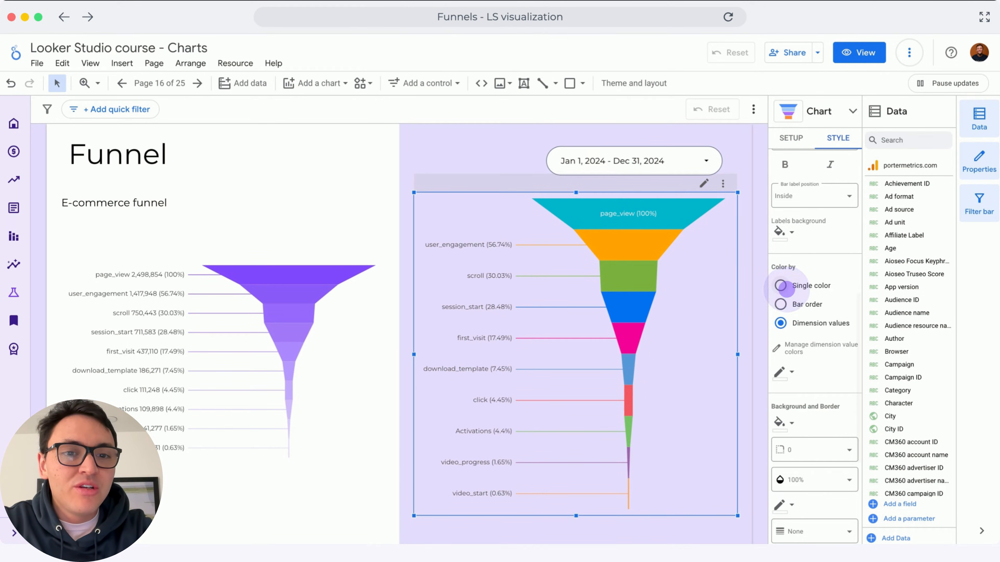
left_click(775, 345)
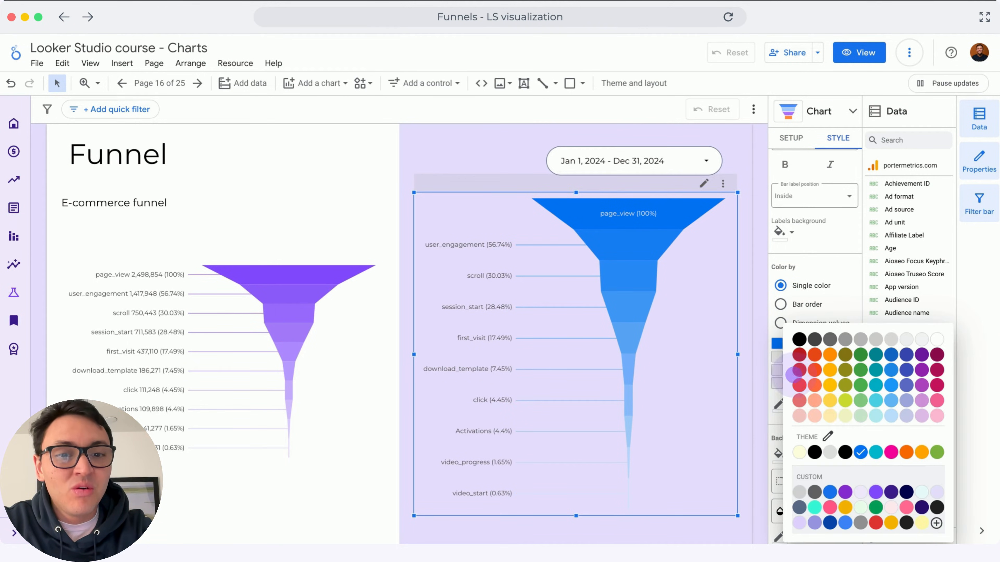
left_click(880, 493)
- Give the funnel chart a white background
scroll(857, 441, "down", 5)
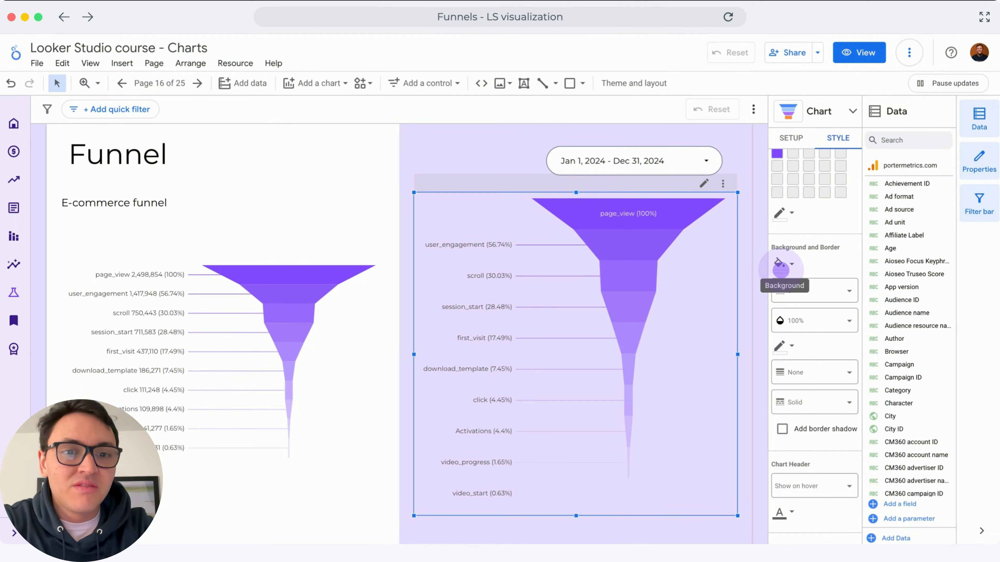
left_click(781, 268)
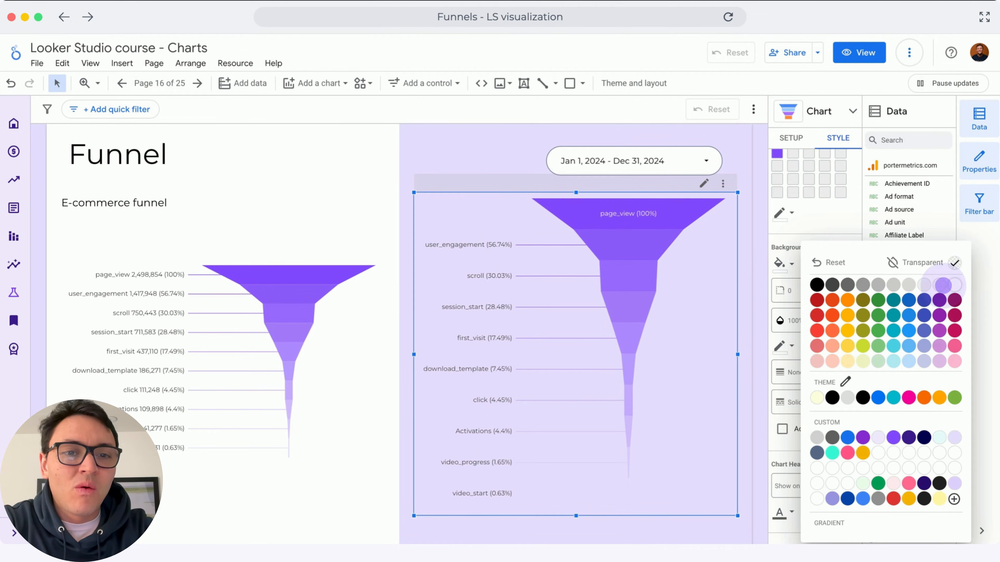
left_click(956, 285)
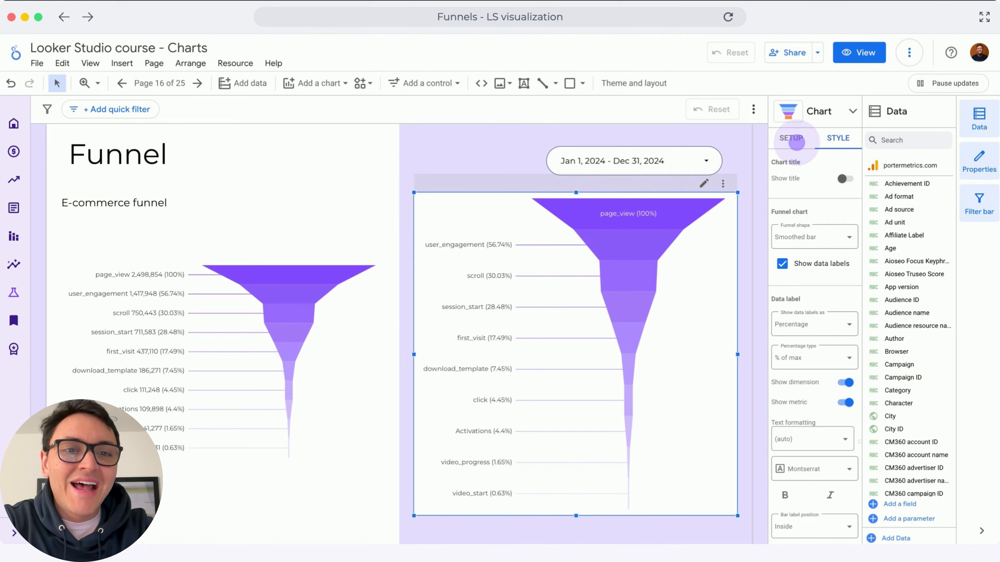
- Create a filter named "Exclude events" for the funnel chart, set to exclude on the Event name field
left_click(796, 141)
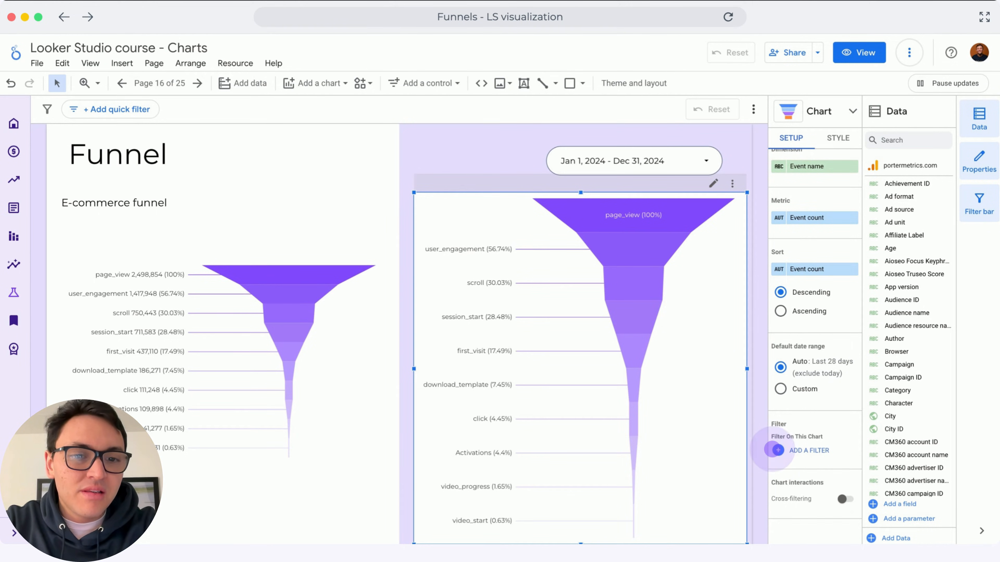
left_click(777, 450)
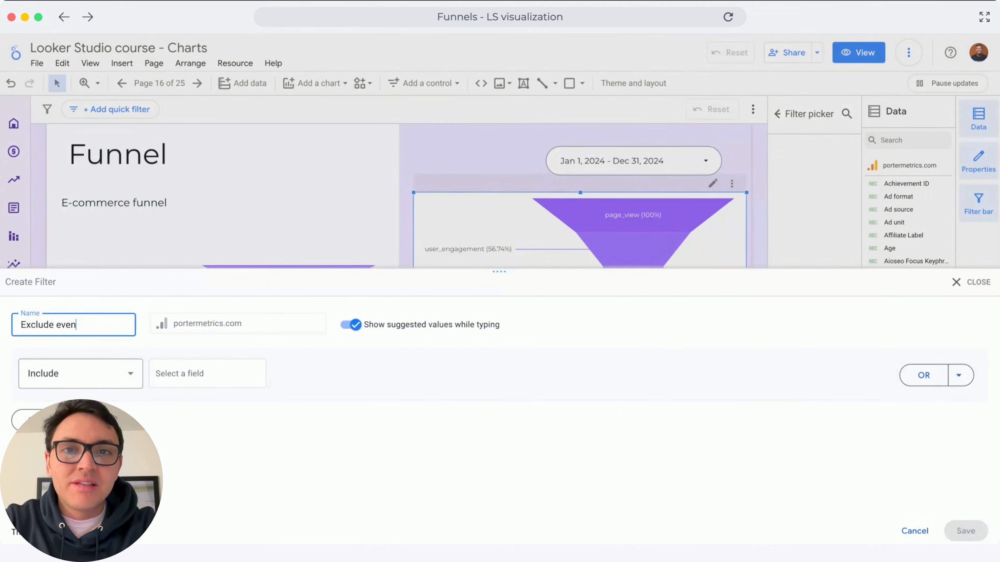
left_click(55, 375)
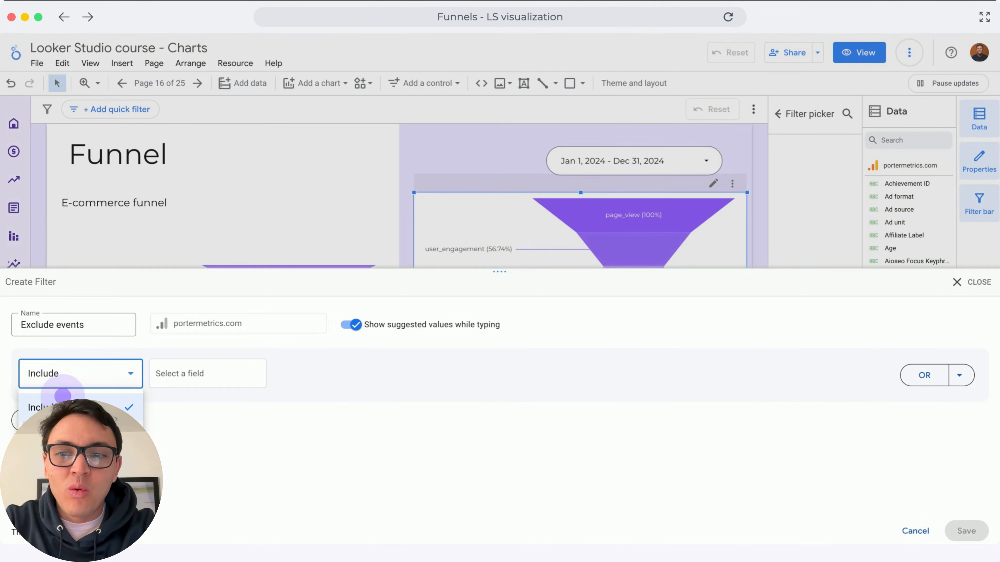
left_click(122, 425)
left_click(224, 376)
type("event na")
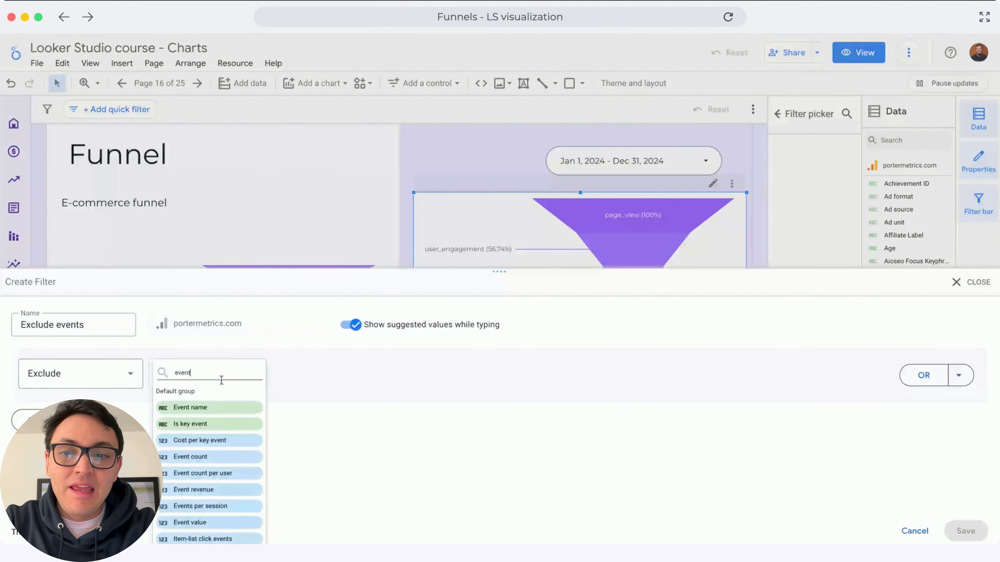
left_click(220, 404)
- Set the filter condition to Contains "page_view" and save the filter
left_click(335, 364)
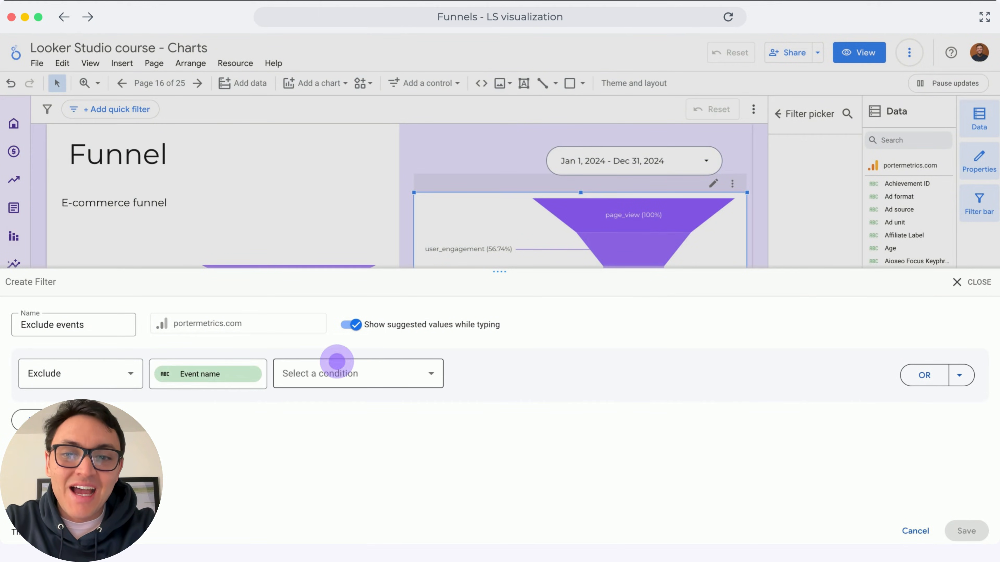
left_click(326, 241)
left_click(507, 384)
type("page")
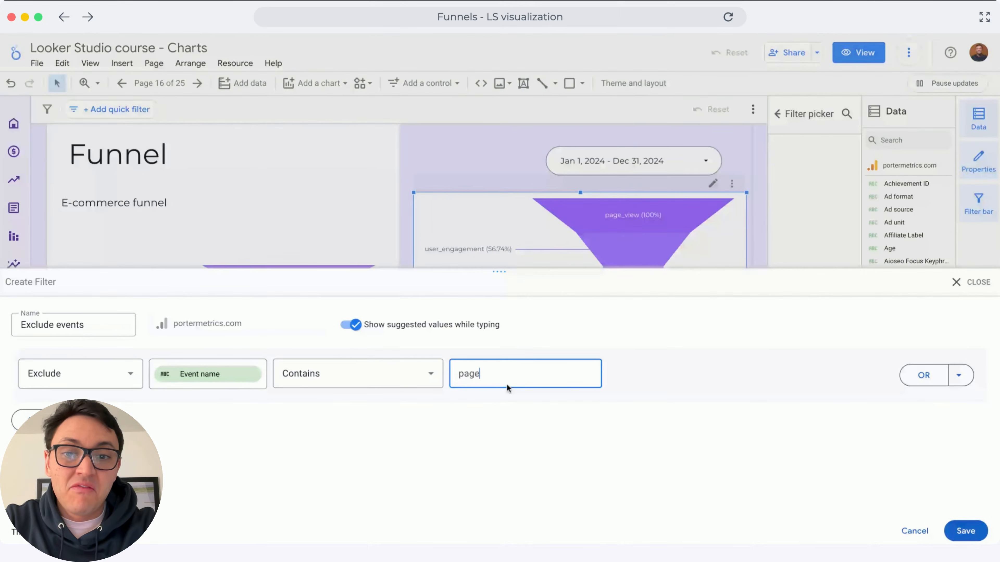
type("_view")
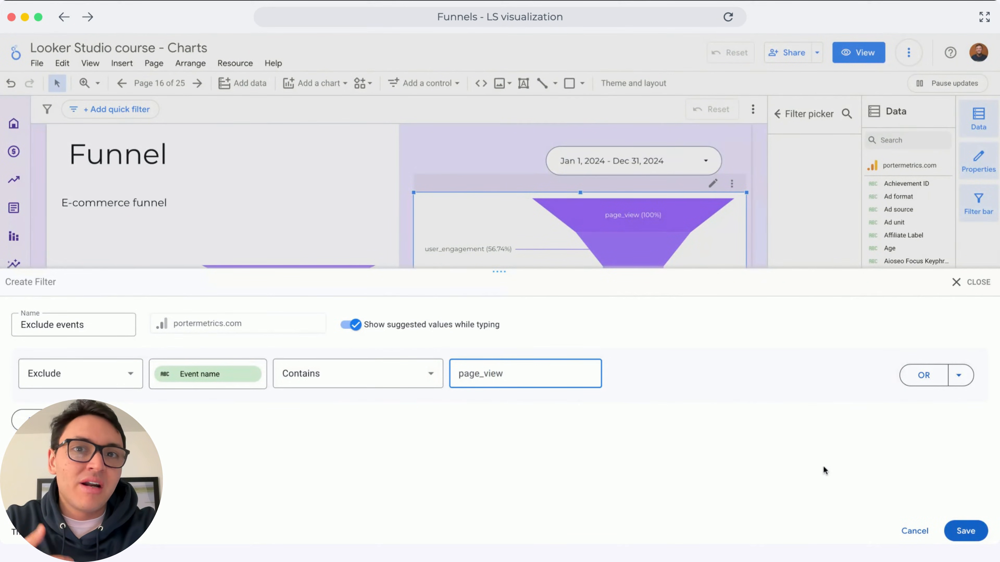
left_click(961, 532)
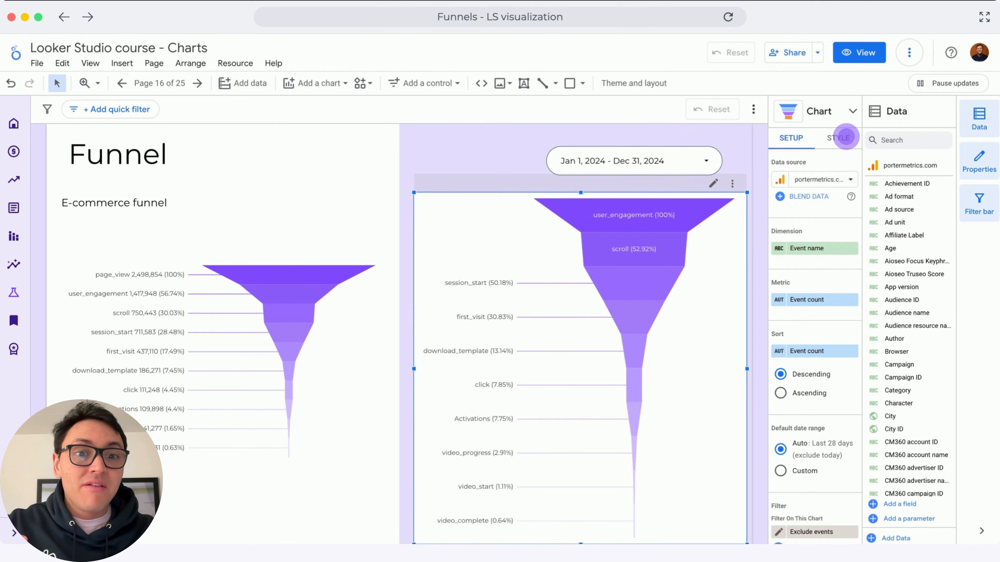
- Show the funnel chart's title and set it to "E-commerce funnel"
left_click(839, 138)
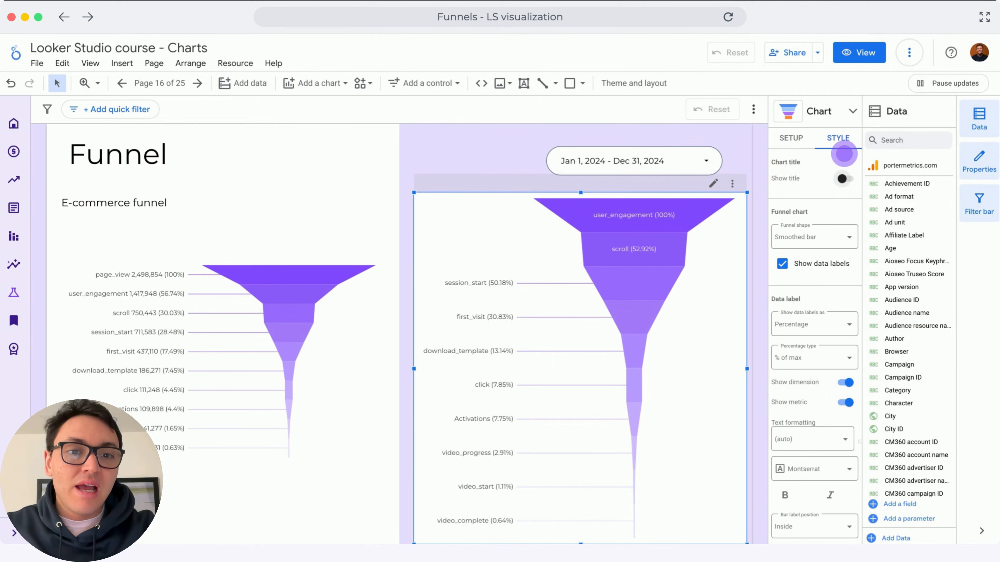
left_click(843, 178)
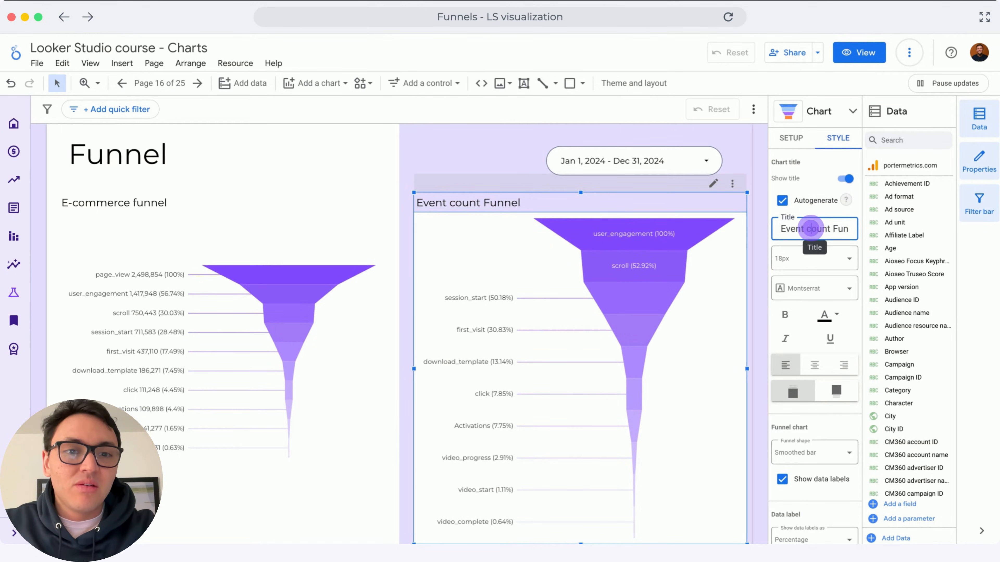
triple_click(811, 228)
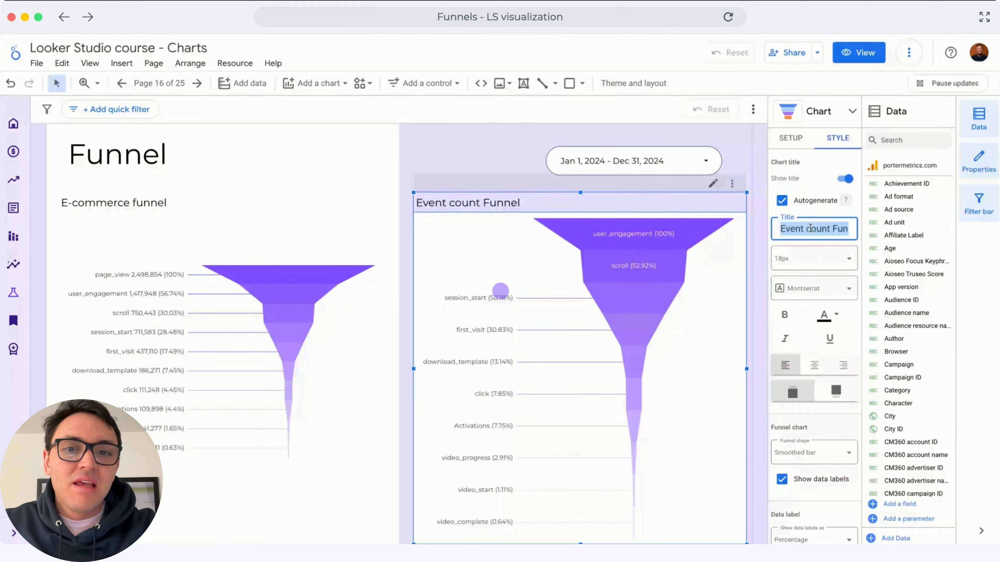
type("E-commerce funnel")
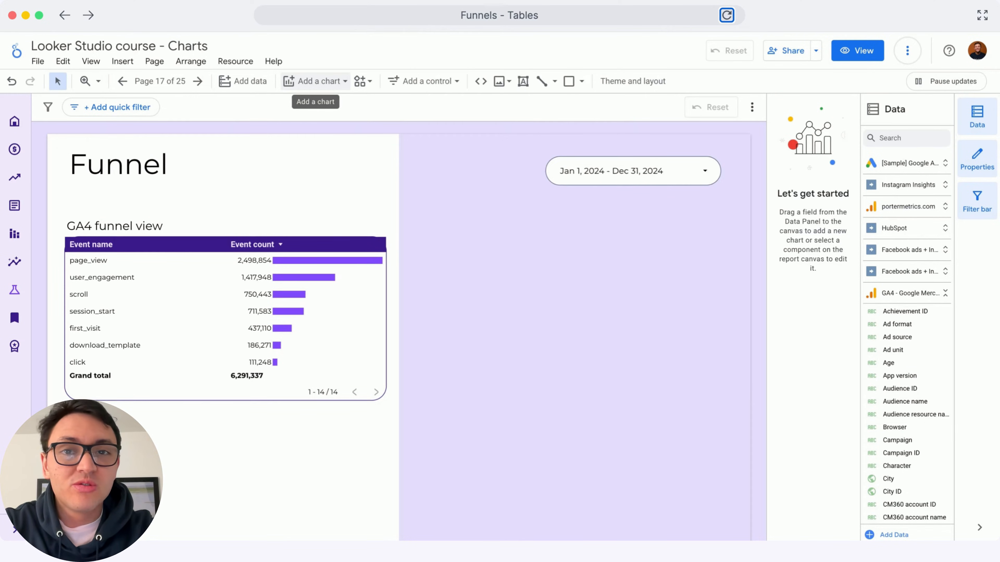
- Insert a table with bars on page 17, in the empty area beside the GA4 funnel view table
left_click(315, 81)
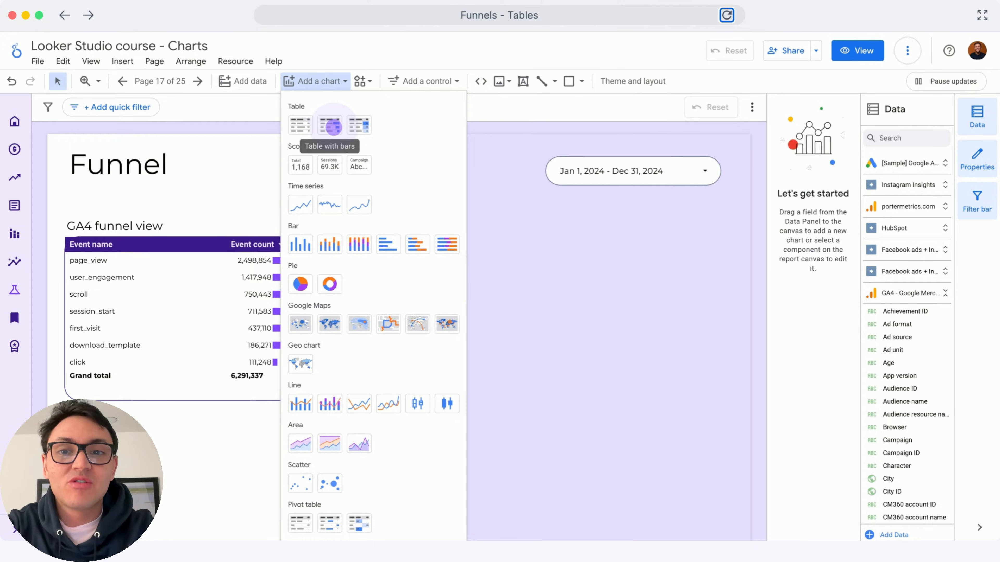
left_click(330, 127)
left_click_drag(711, 393, 710, 395)
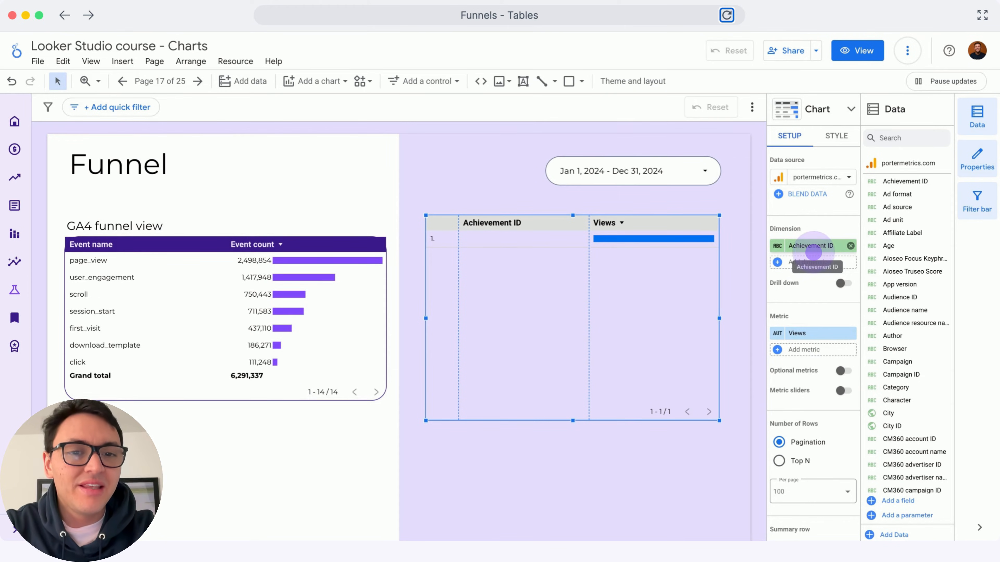
- Replace the new table's Achievement ID dimension with Event name
left_click(813, 248)
type("event n")
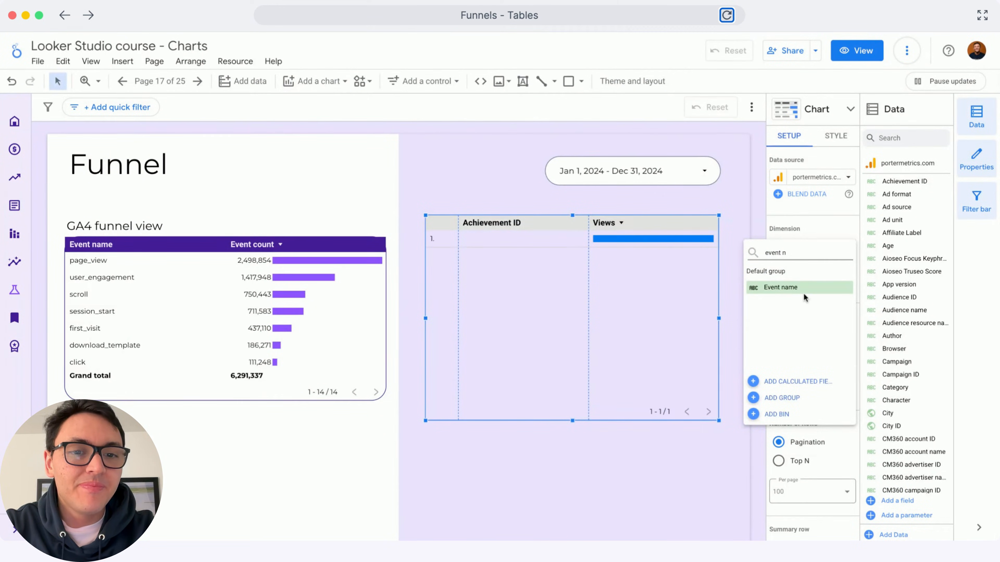
- Set the new table's dimension to Event name and metric to Event count, and shorten the table slightly
left_click(801, 288)
left_click(805, 334)
type("even")
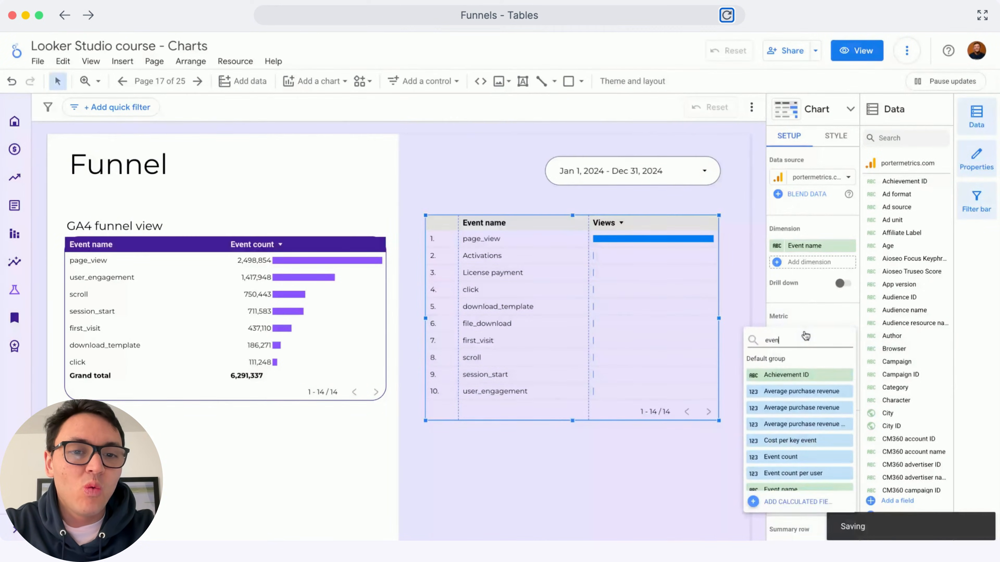
type("t co")
left_click(818, 375)
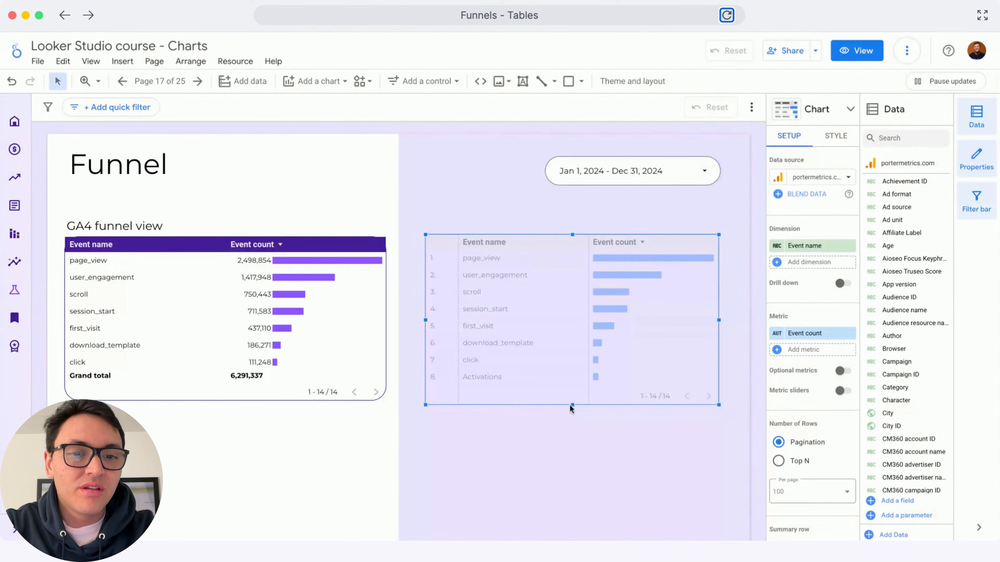
left_click_drag(571, 405, 570, 402)
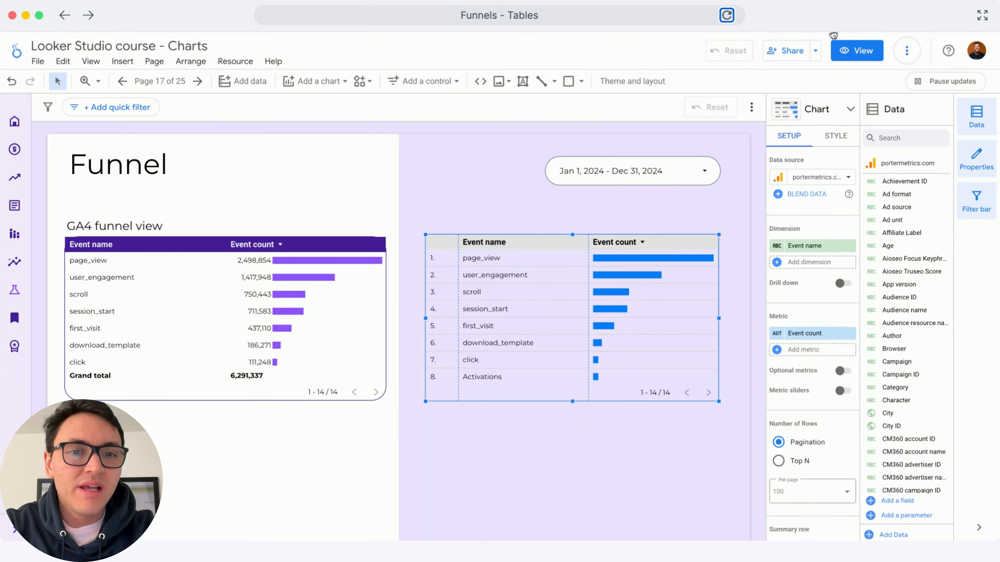
- Show the table's chart title and set it to "GA4 funnel view"
left_click(835, 135)
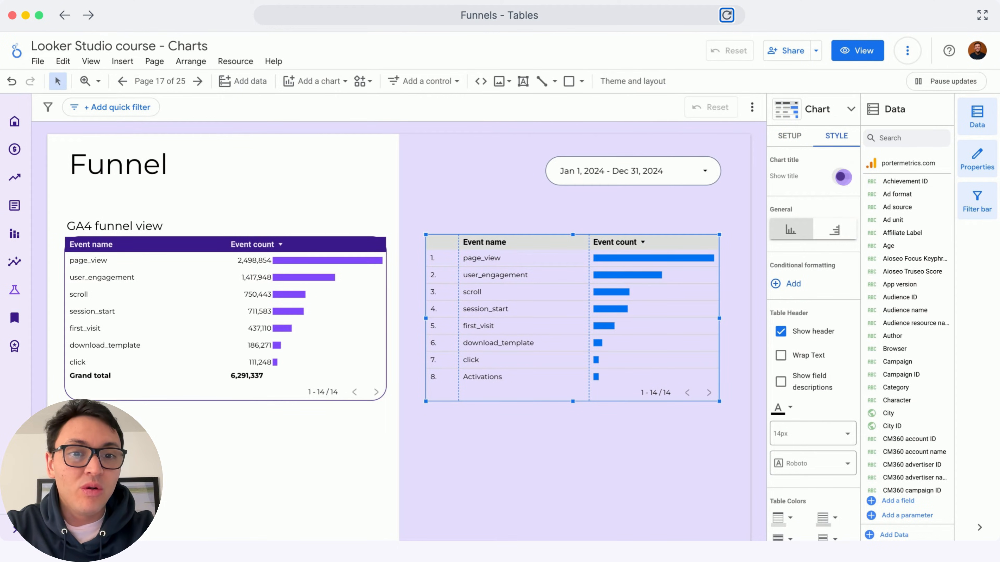
left_click(841, 177)
left_click(810, 223)
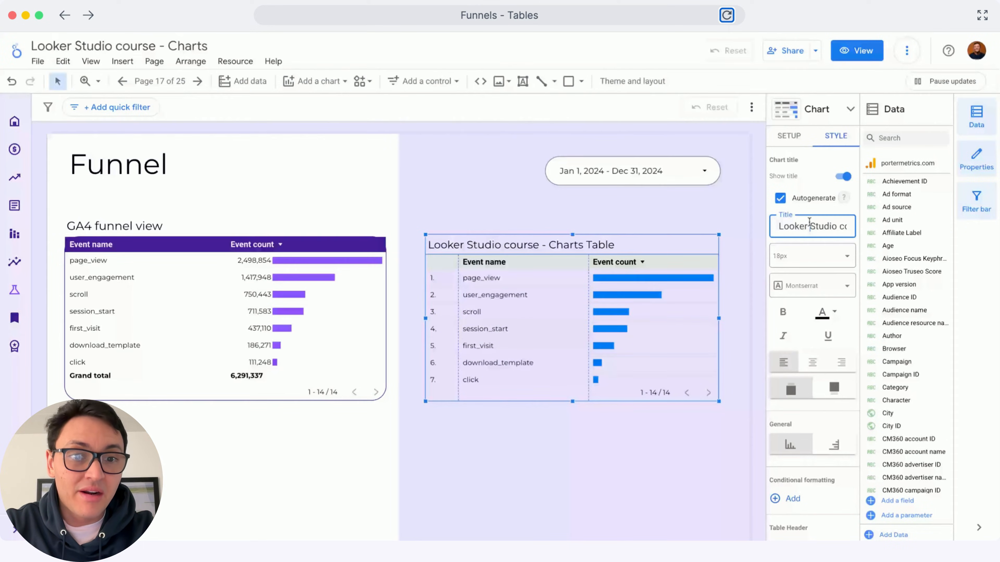
key("super+a")
type("GA4 fun")
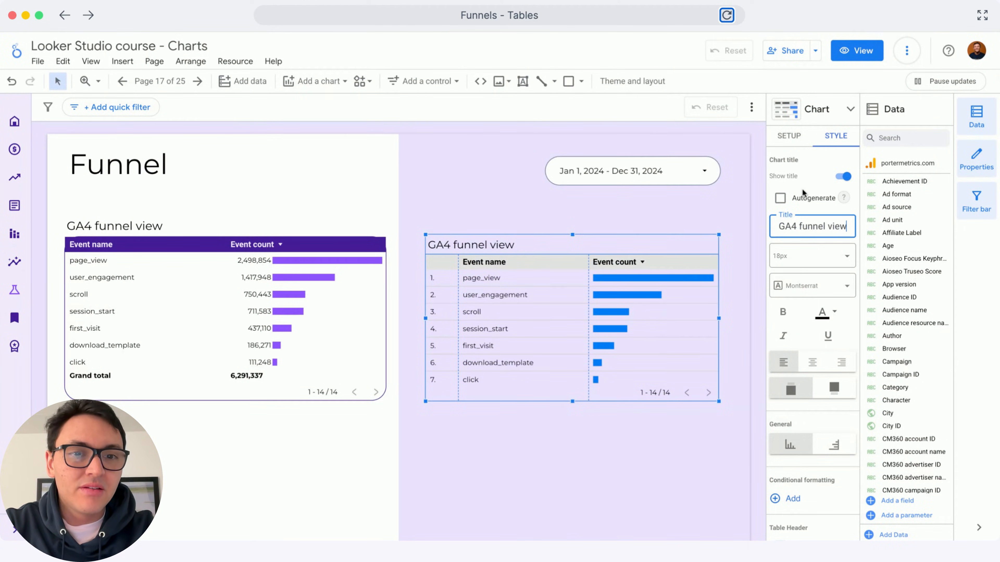
- Hide the row numbers in the table body
scroll(799, 311, "down", 10)
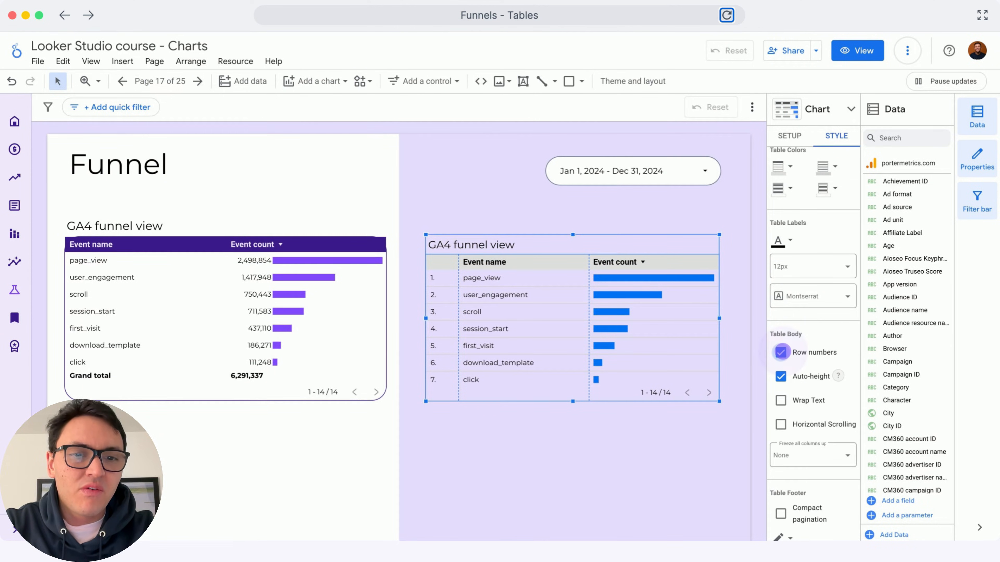
left_click(784, 349)
scroll(790, 342, "down", 10)
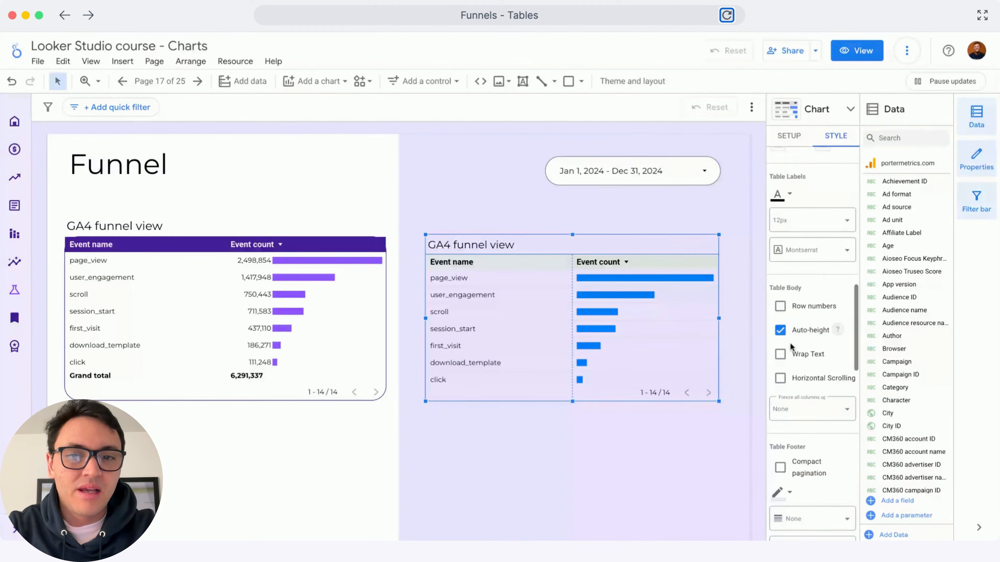
- Color the table's Event count bars purple and show the numbers beside them
scroll(790, 342, "down", 4)
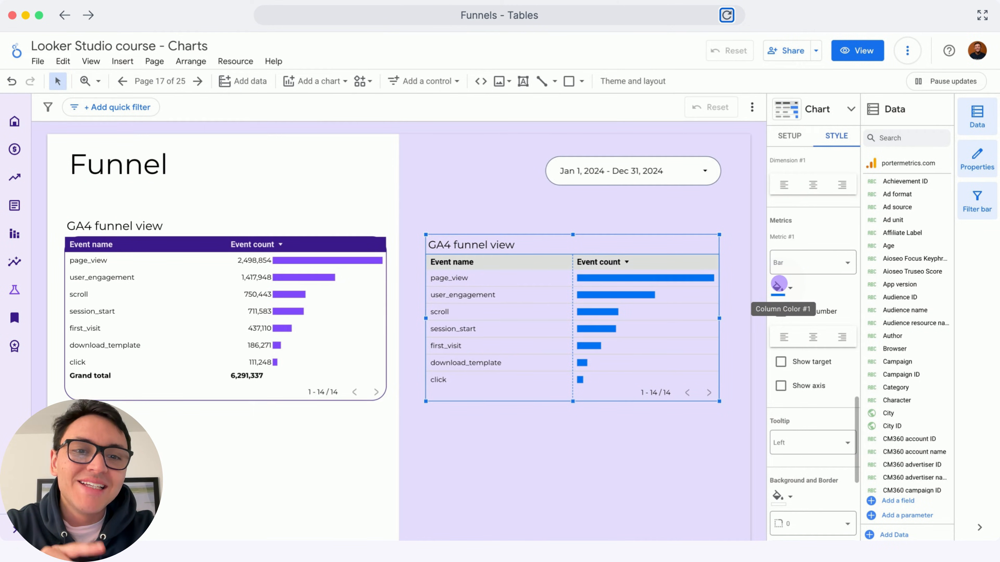
left_click(779, 284)
left_click(892, 458)
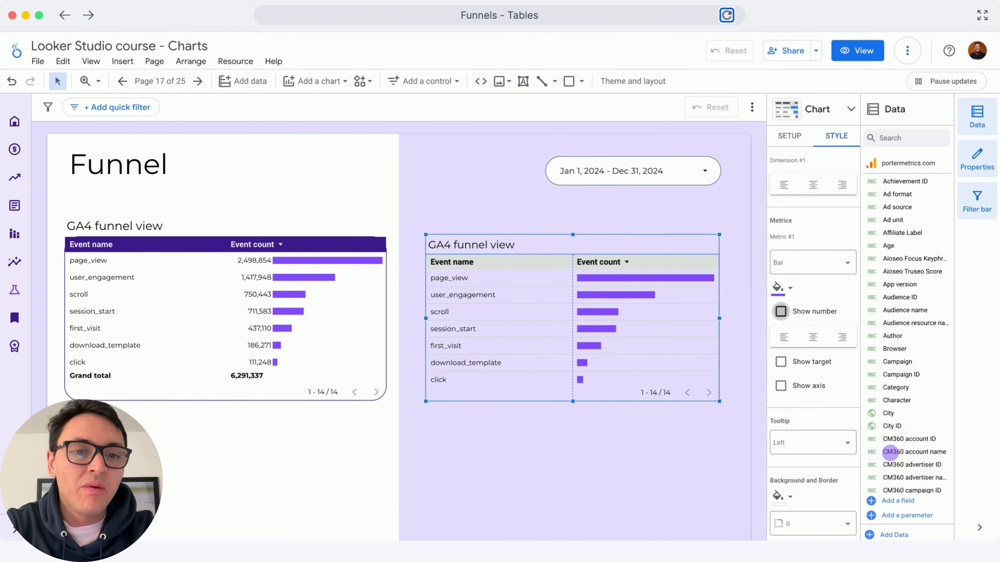
left_click(780, 311)
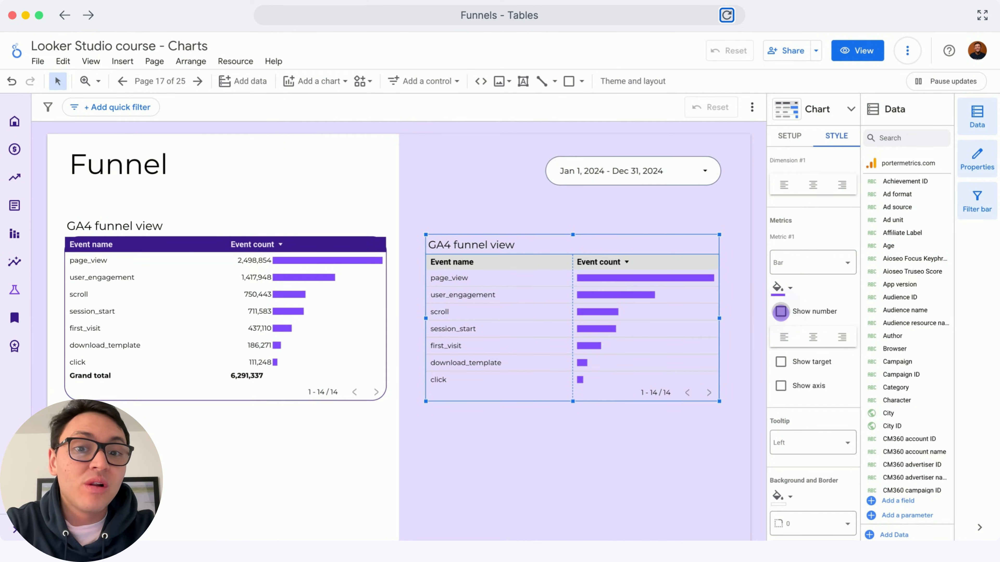
- Give the table header a dark purple background with white text
scroll(781, 311, "down", 5)
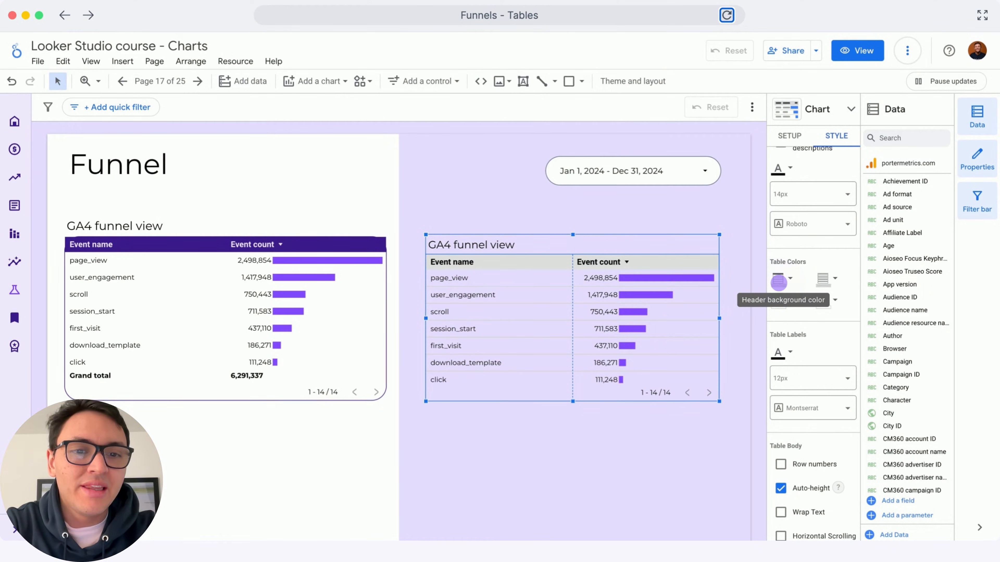
left_click(779, 282)
left_click(907, 458)
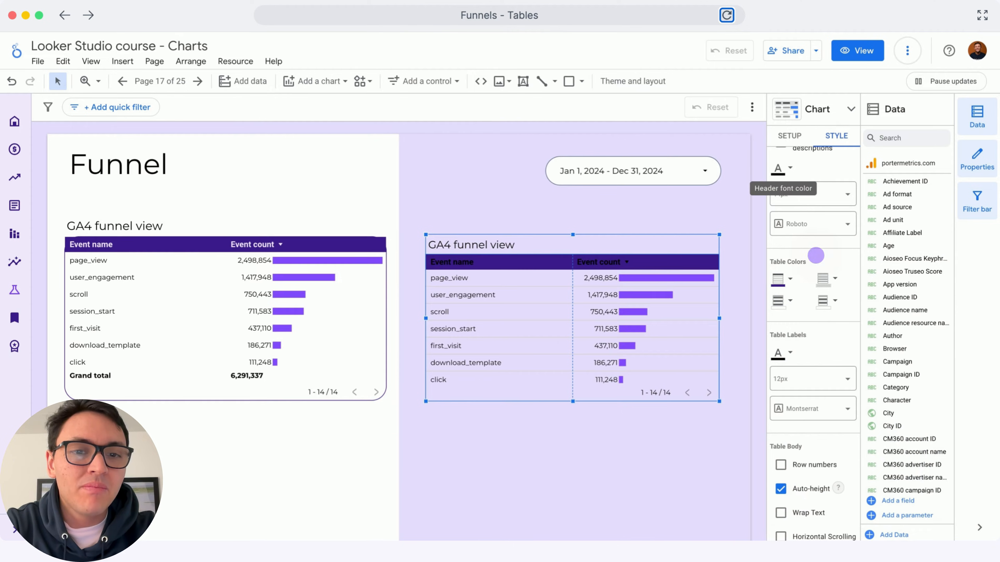
left_click(785, 174)
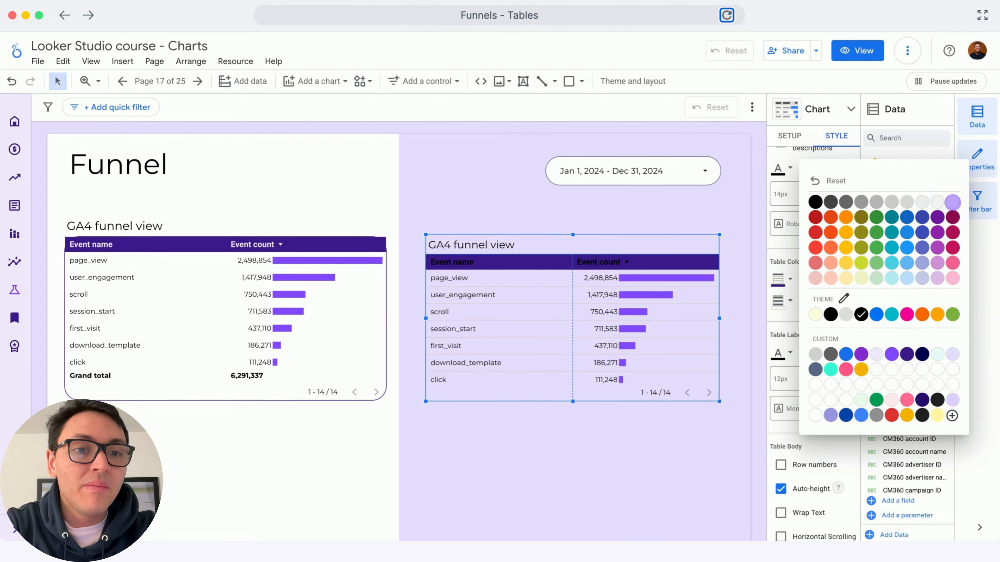
left_click(953, 202)
- Open the table's background color and border radius options
scroll(826, 355, "down", 10)
scroll(848, 362, "down", 7)
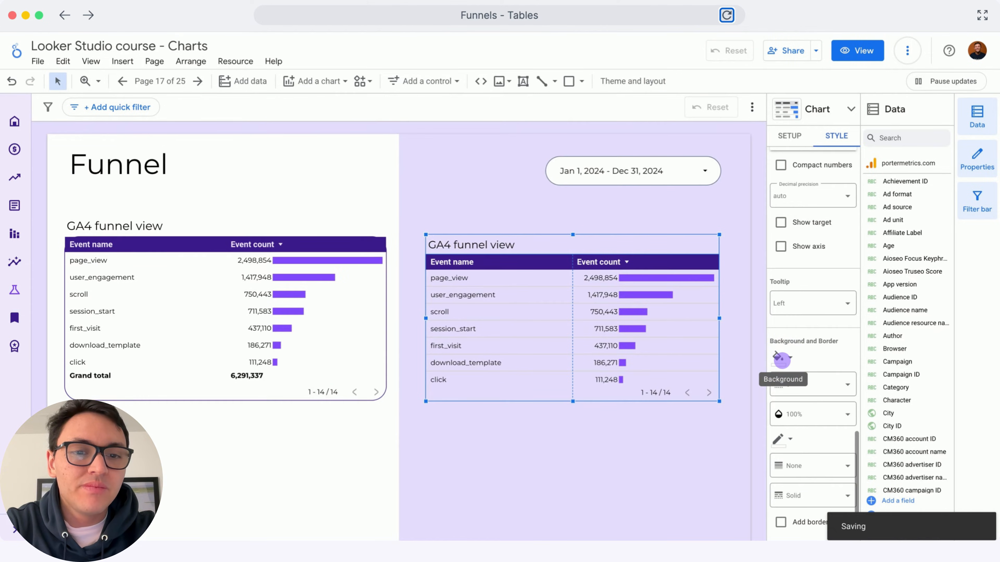
left_click(779, 358)
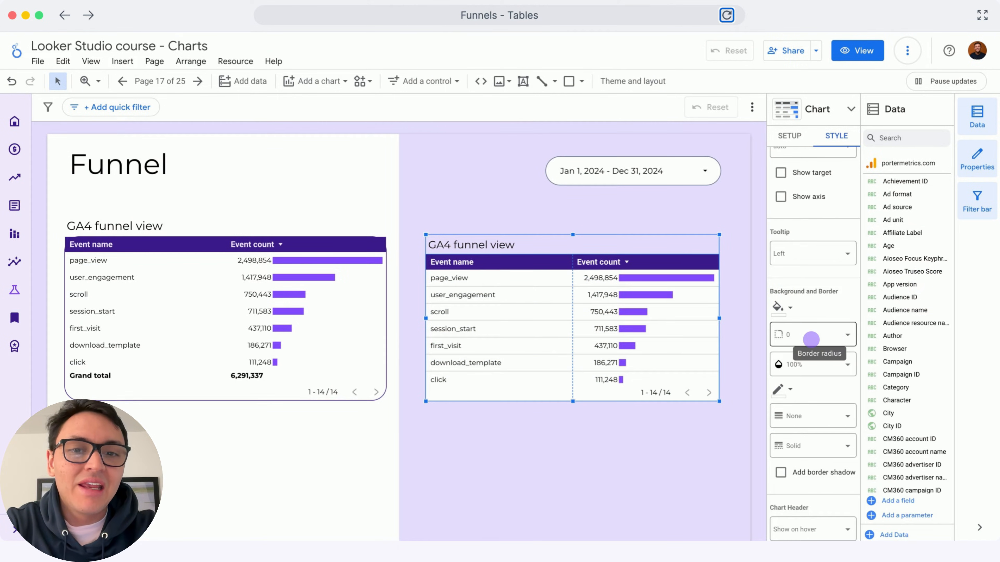
left_click(811, 339)
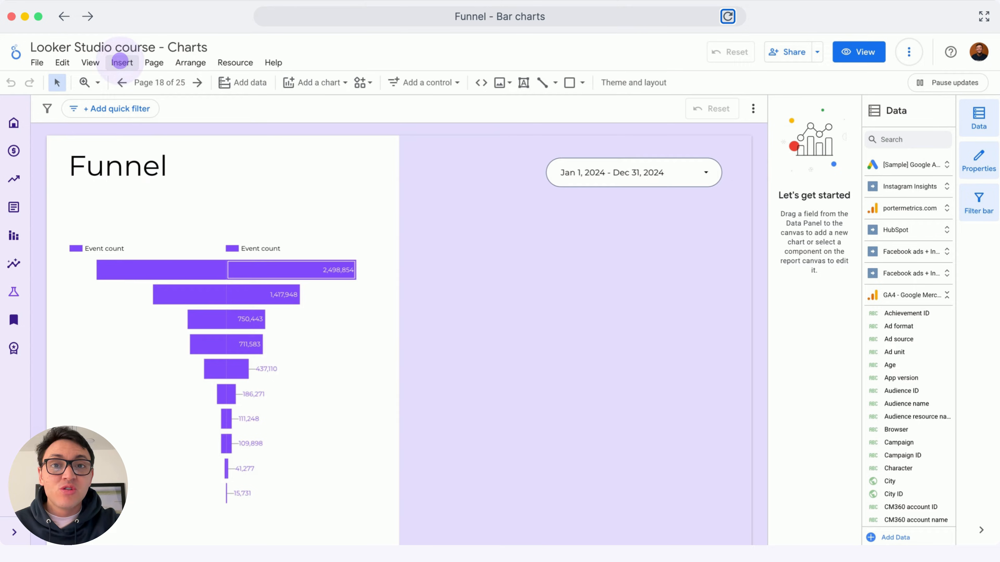
- Insert a column chart in the empty right half of the Funnel bar charts page
left_click(121, 63)
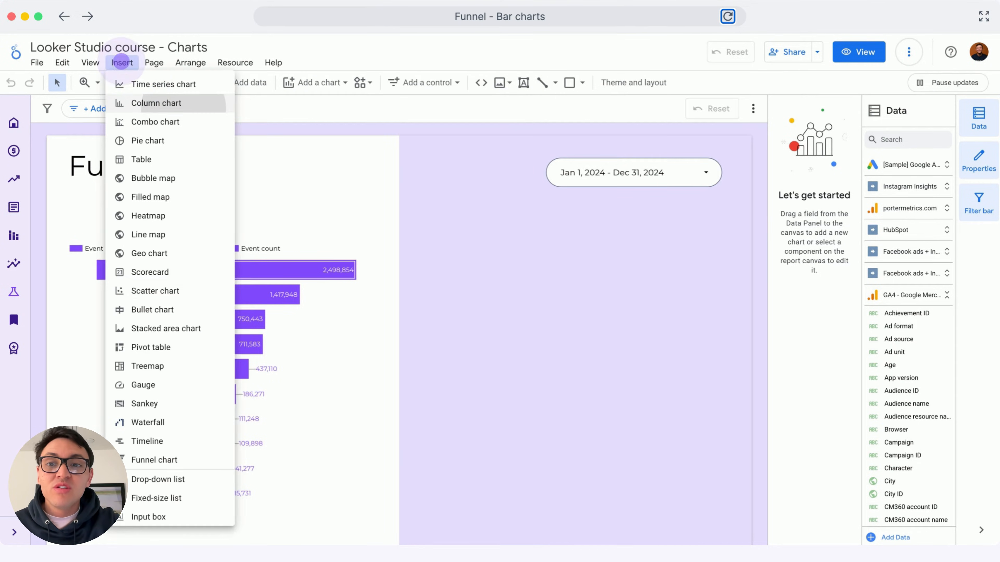
left_click(183, 108)
left_click_drag(424, 237, 600, 530)
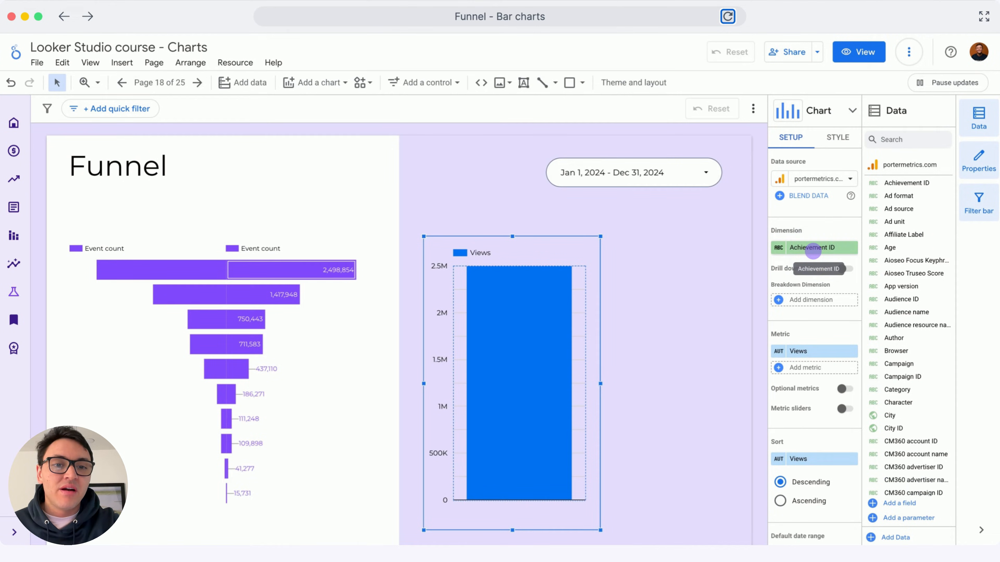
- Set the column chart's dimension to Event name and its metric to Event count
left_click(813, 251)
left_click(813, 251)
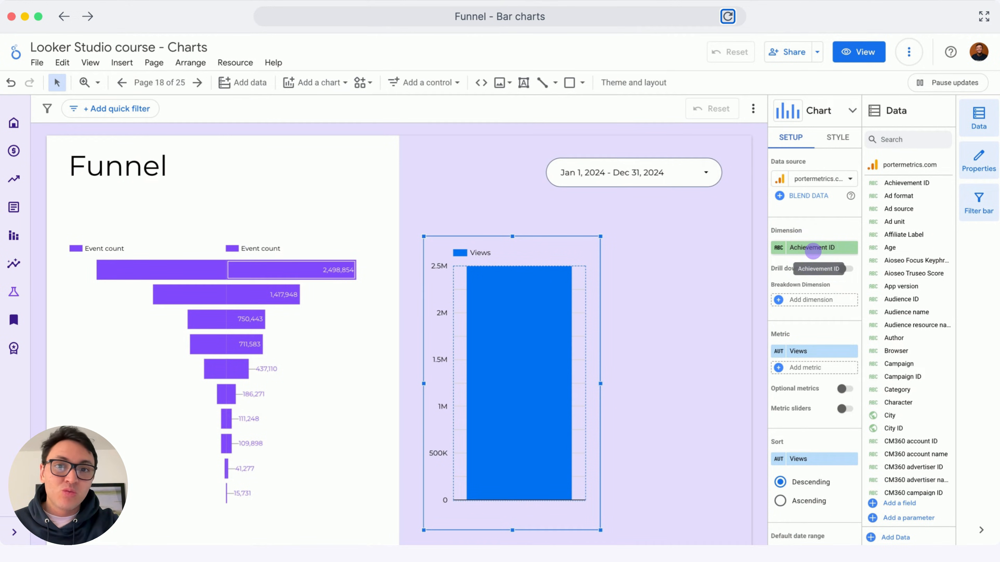
left_click(813, 250)
left_click(813, 251)
type("event n")
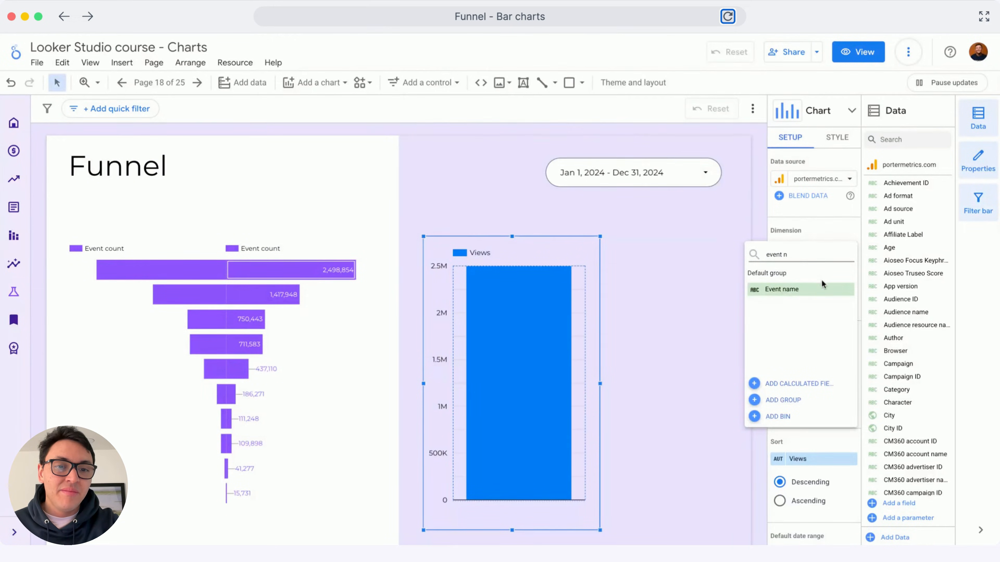
left_click(821, 288)
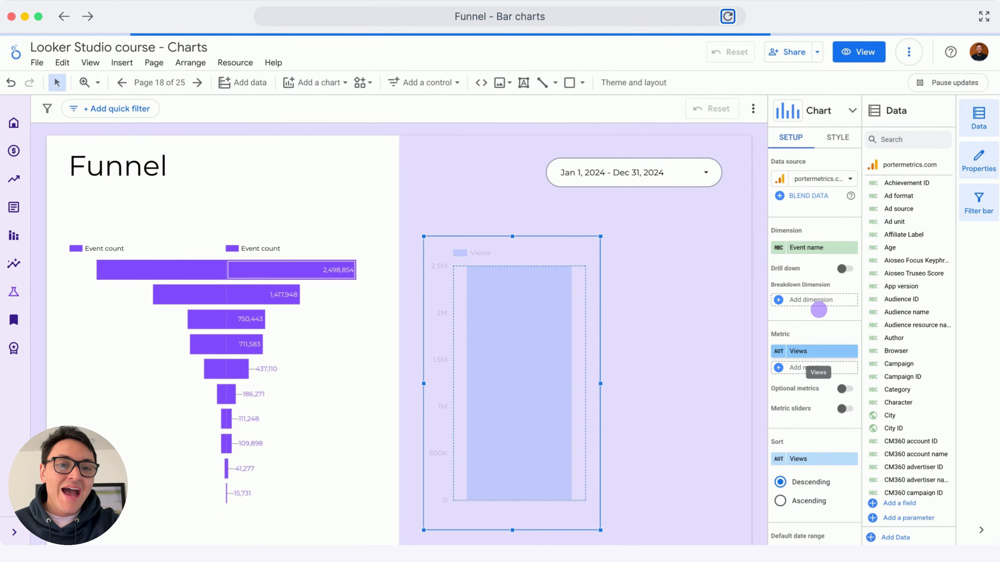
left_click(799, 350)
type("event cou")
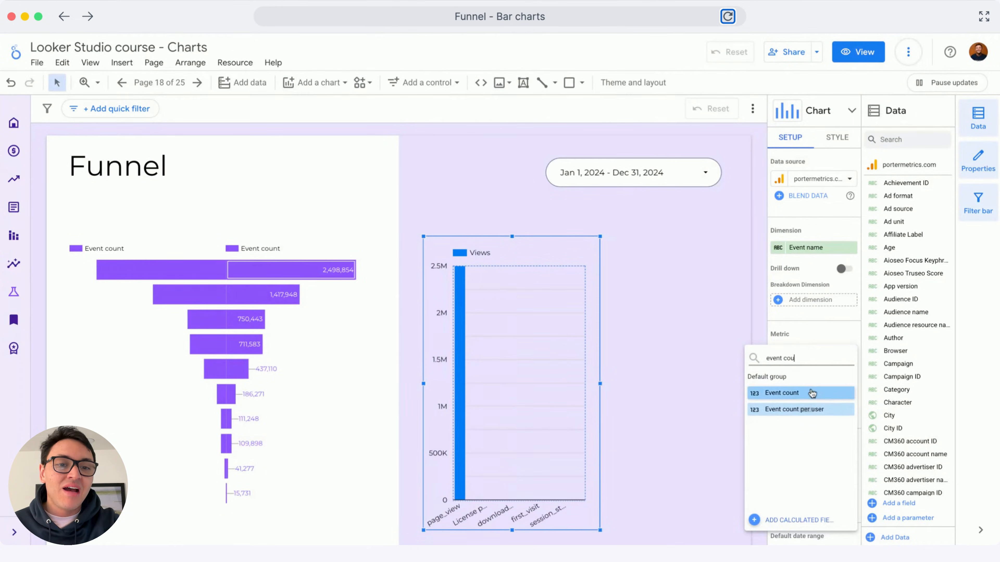
left_click(805, 393)
- Make the chart's bars horizontal, and place the slightly widened chart near the page's right edge
left_click(837, 137)
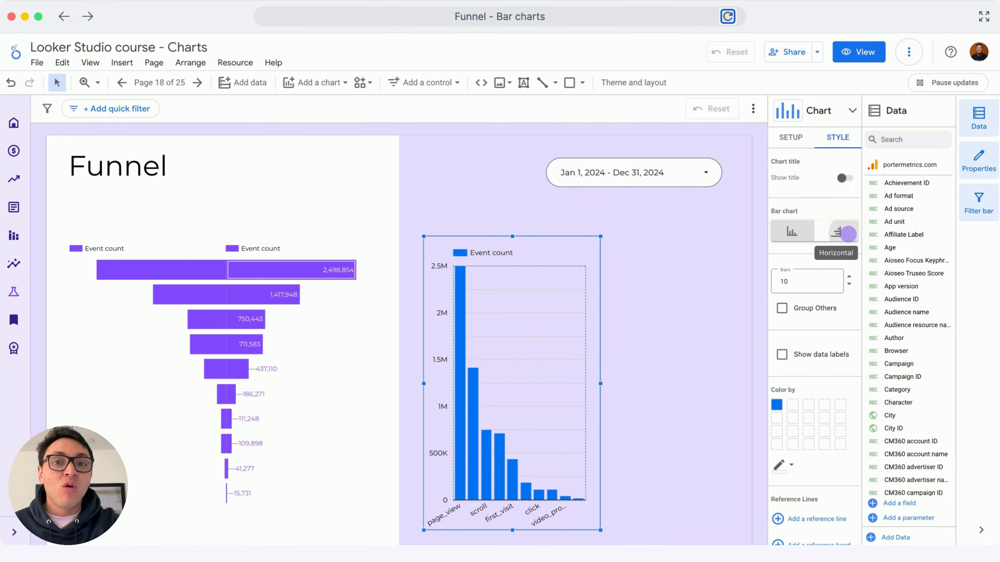
left_click(847, 234)
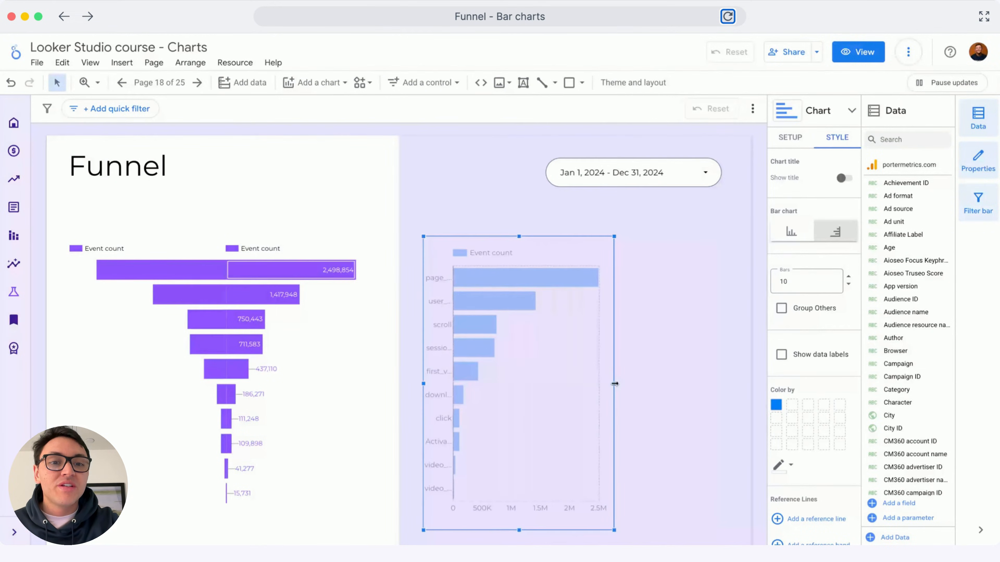
left_click_drag(608, 384, 654, 374)
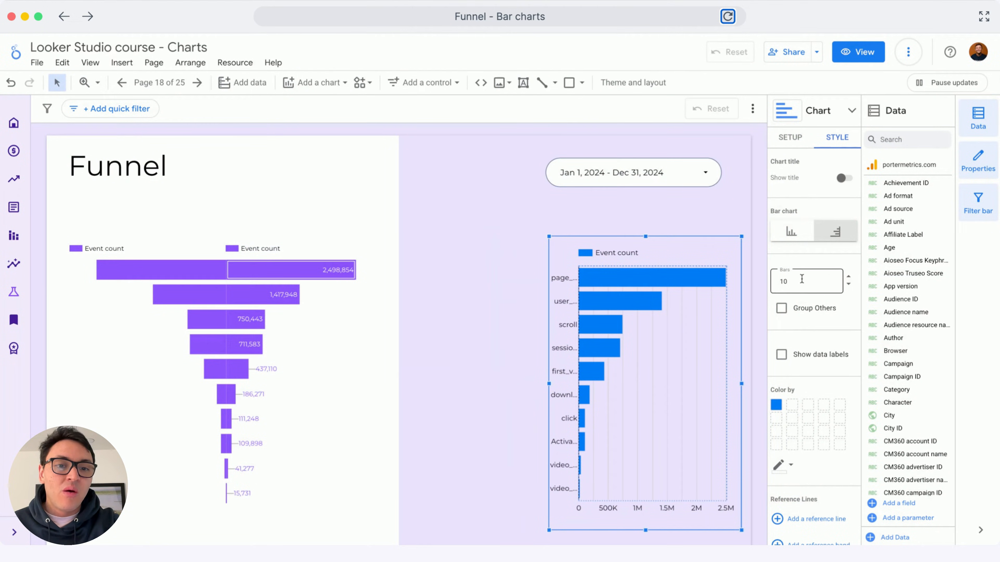
- Show data labels with compact numbers on the bar chart and color its bars purple
left_click(781, 353)
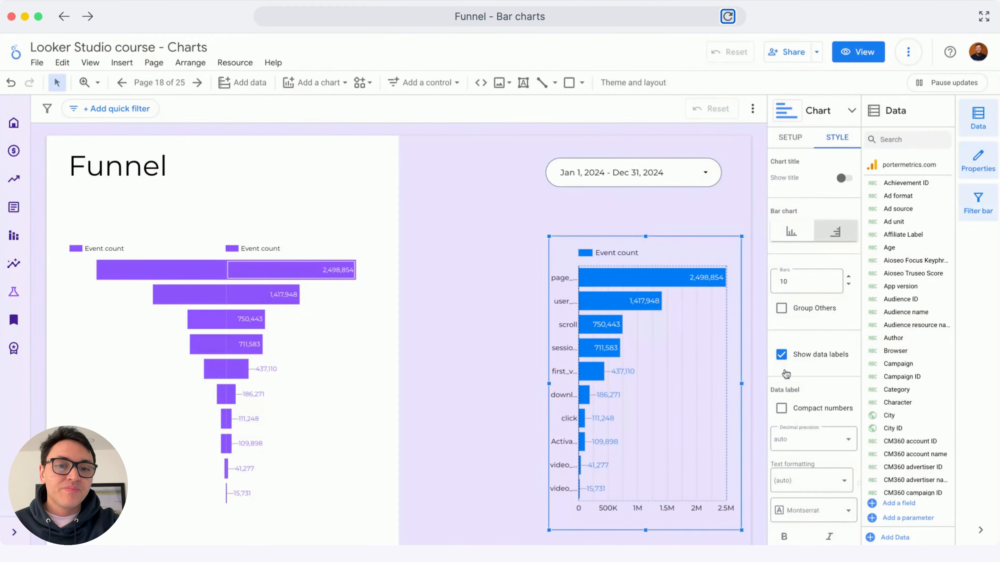
left_click(782, 407)
scroll(813, 243, "down", 3)
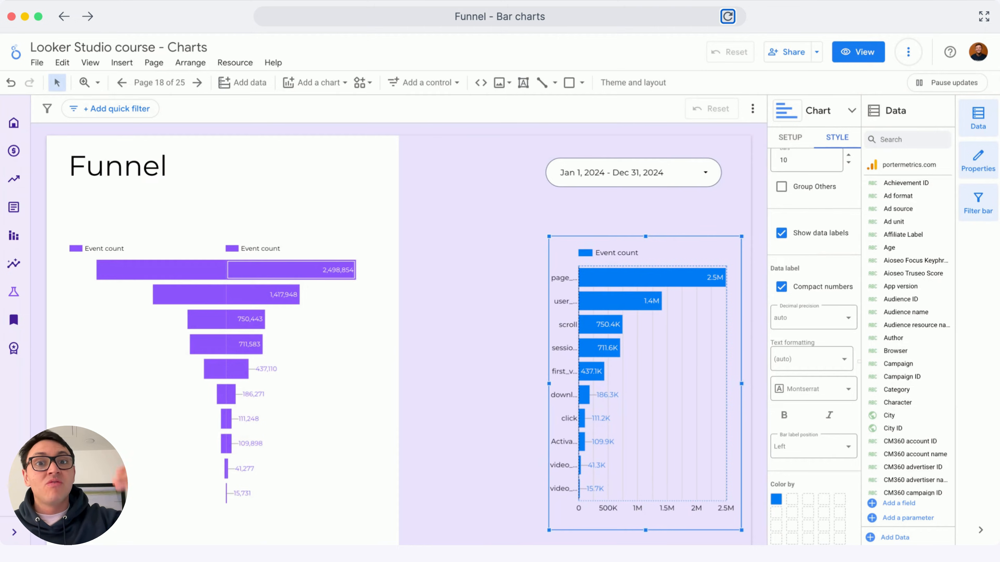
scroll(813, 244, "down", 1)
scroll(814, 292, "down", 4)
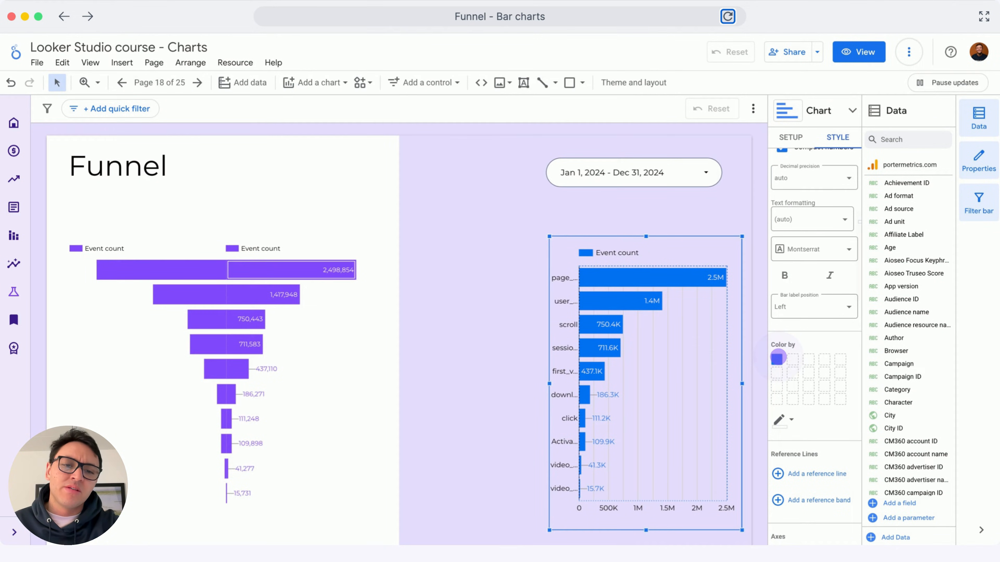
left_click(776, 358)
left_click(889, 491)
- Set the chart's group bar width to 71% and hide its axes
scroll(824, 384, "down", 5)
scroll(824, 384, "down", 5)
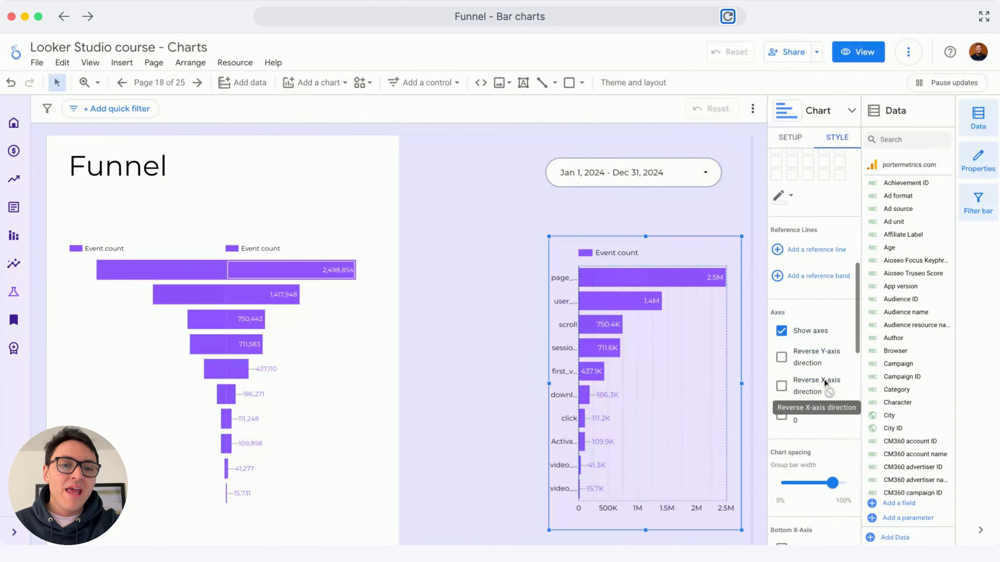
left_click_drag(835, 419, 828, 421)
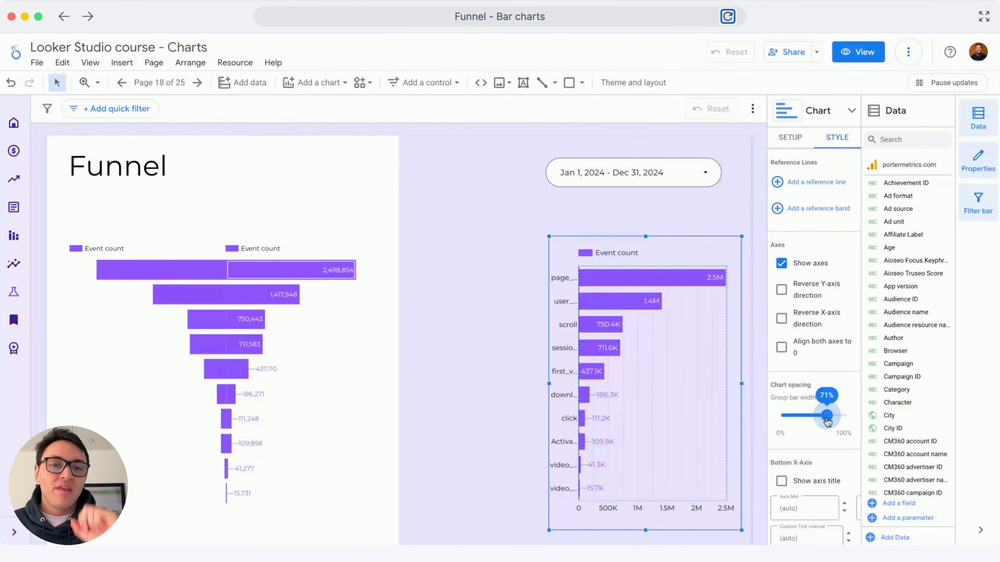
scroll(783, 307, "up", 1)
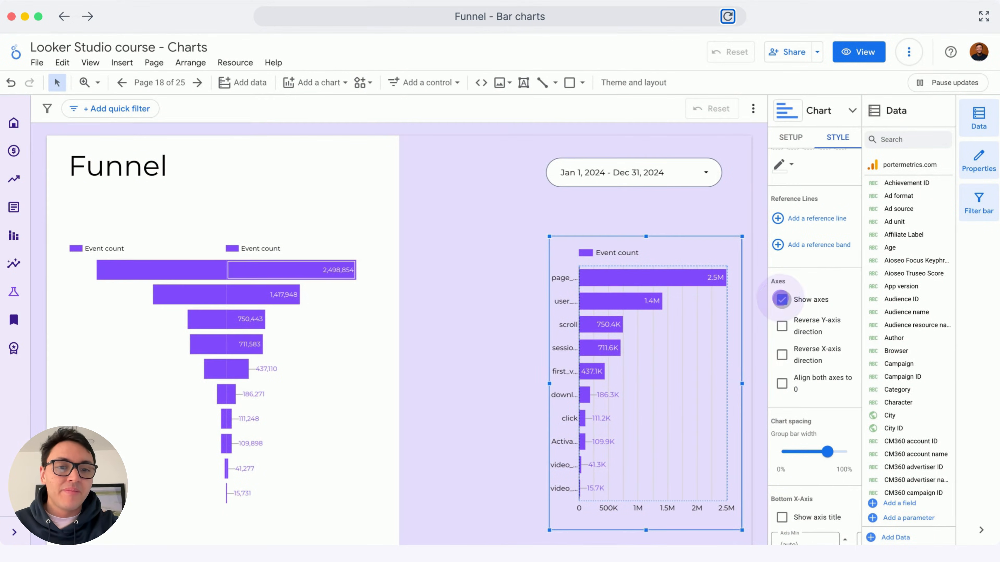
left_click(781, 297)
- Make the grid lines of the horizontal bar chart transparent
scroll(781, 268, "up", 5)
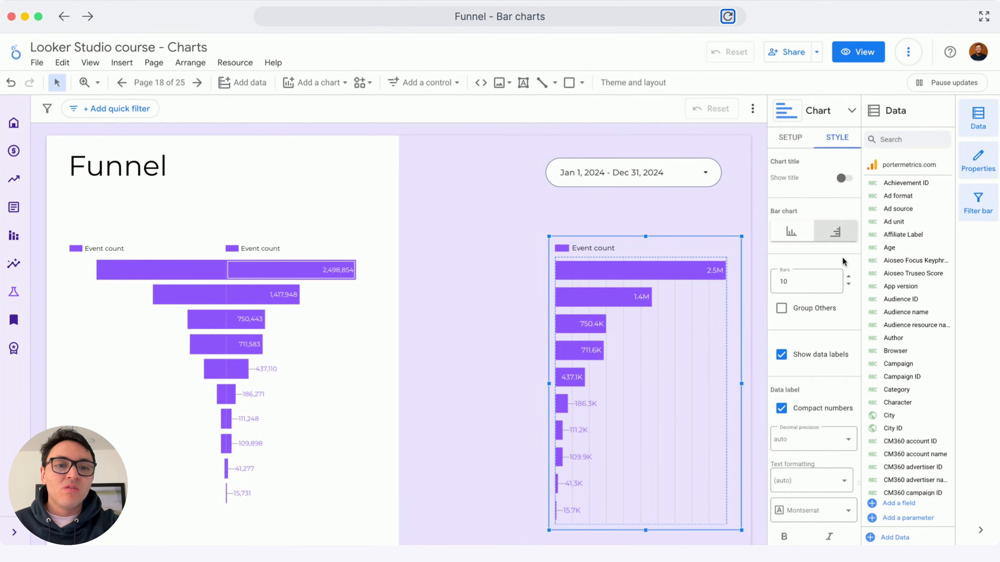
left_click(714, 344)
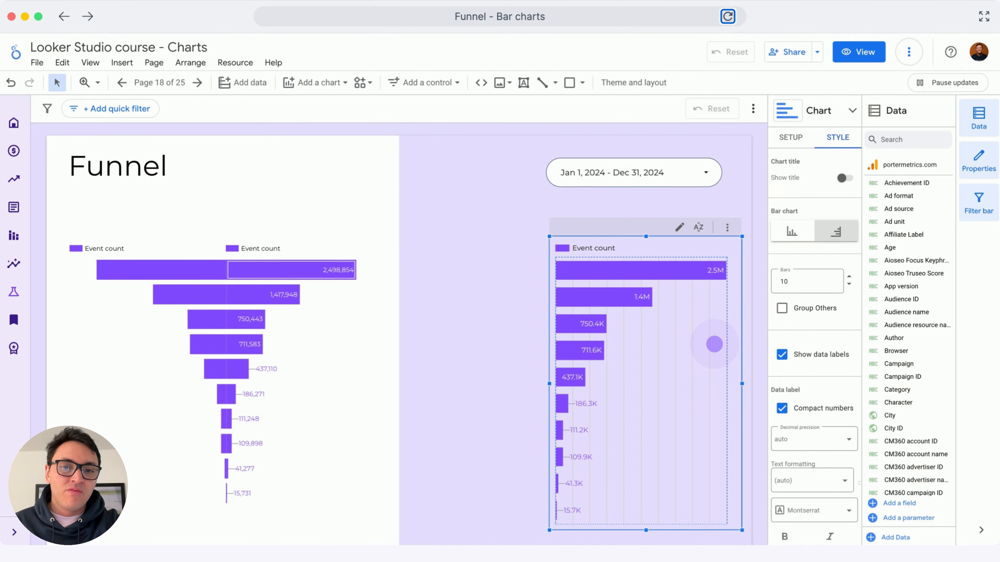
scroll(756, 295, "down", 10)
left_click(824, 218)
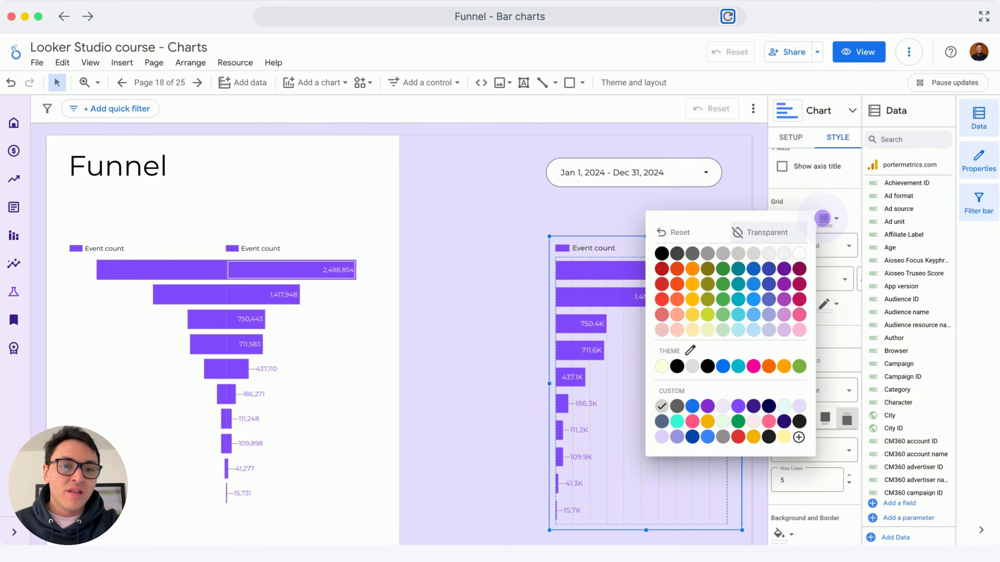
left_click(788, 238)
- Place the copied bar chart with reversed X-axis direction flush against the original chart so the mirrored bars form a funnel
left_click_drag(704, 381, 537, 375)
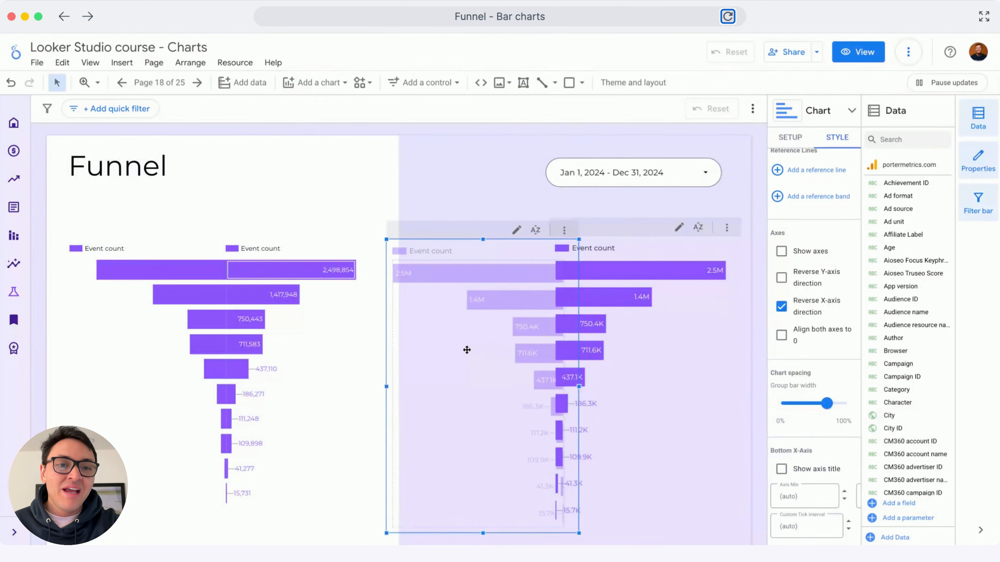
left_click_drag(464, 348, 457, 348)
left_click(465, 205)
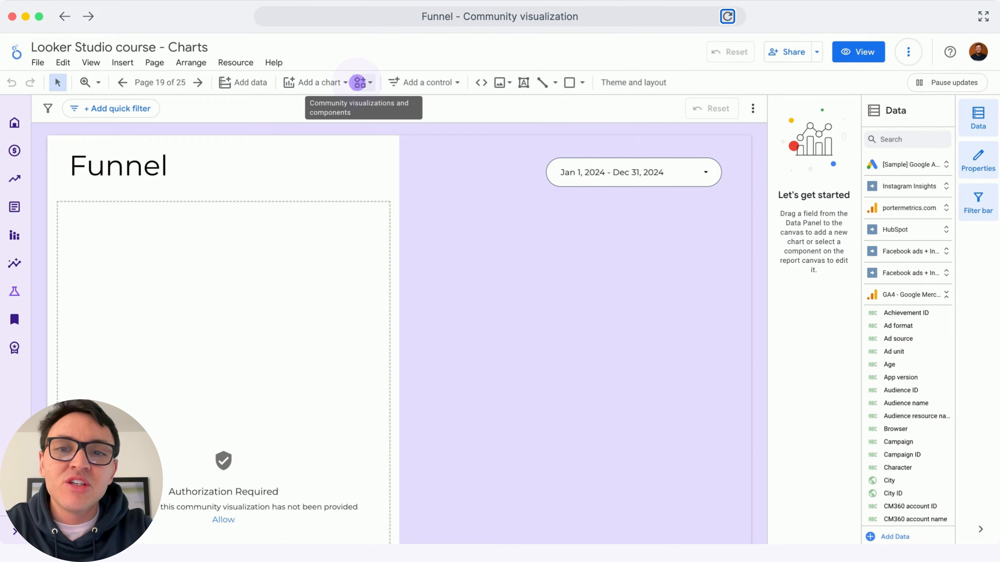
- Browse the full community visualization gallery and start building your own visualization from a manifest path
left_click(358, 83)
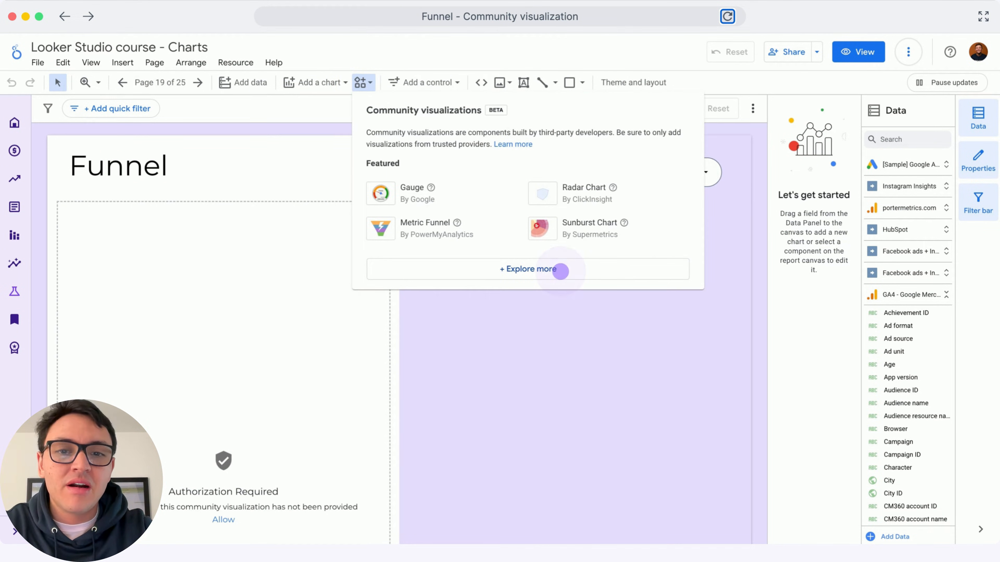
left_click(560, 271)
scroll(390, 391, "down", 10)
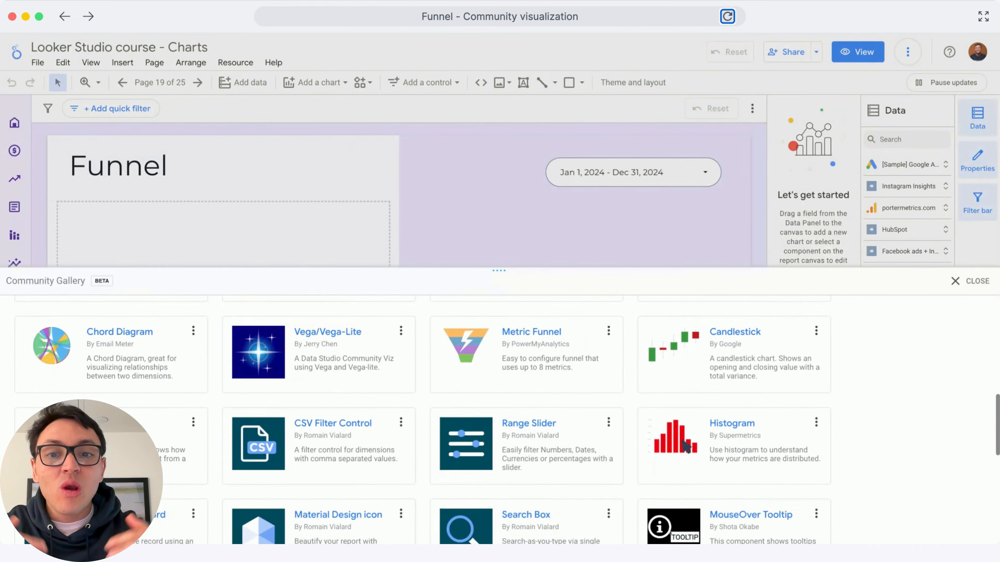
scroll(319, 453, "down", 3)
scroll(156, 370, "up", 15)
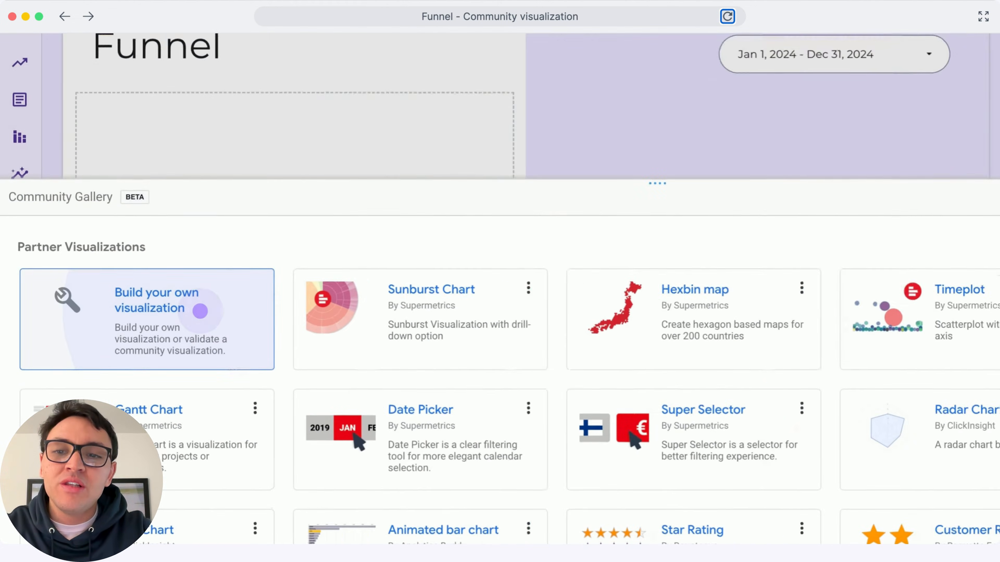
left_click(218, 291)
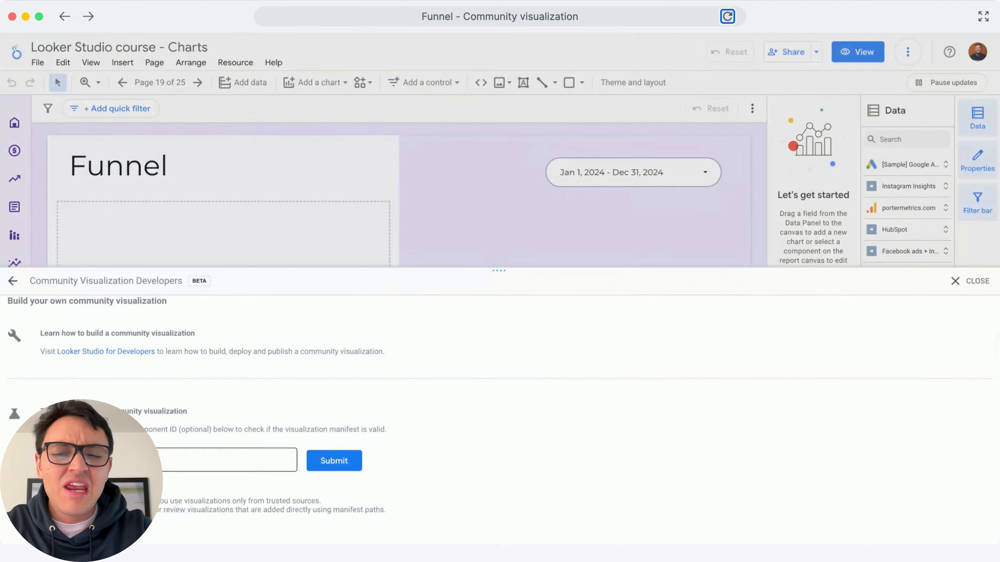
left_click(157, 457)
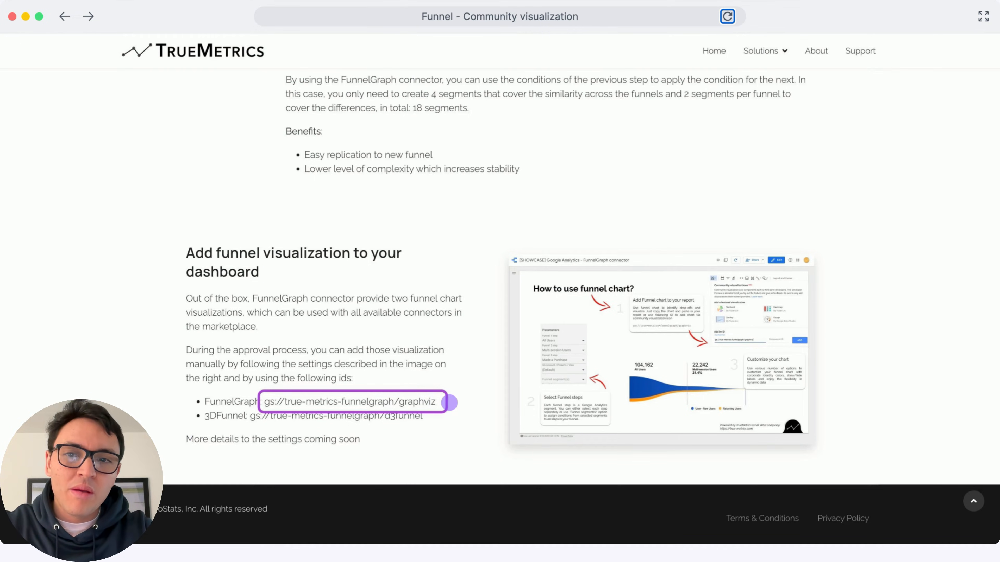
- Switch to the TrueMetrics web page and copy the FunnelGraph ID gs://true-metrics-funnelgraph/graphviz
left_click(449, 403)
left_click(449, 403)
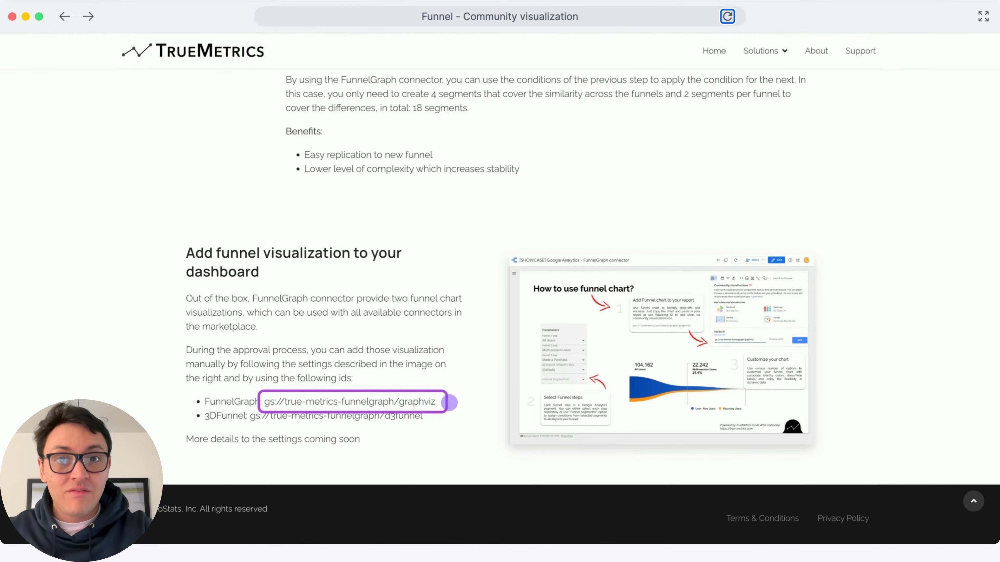
left_click(450, 402)
left_click(449, 402)
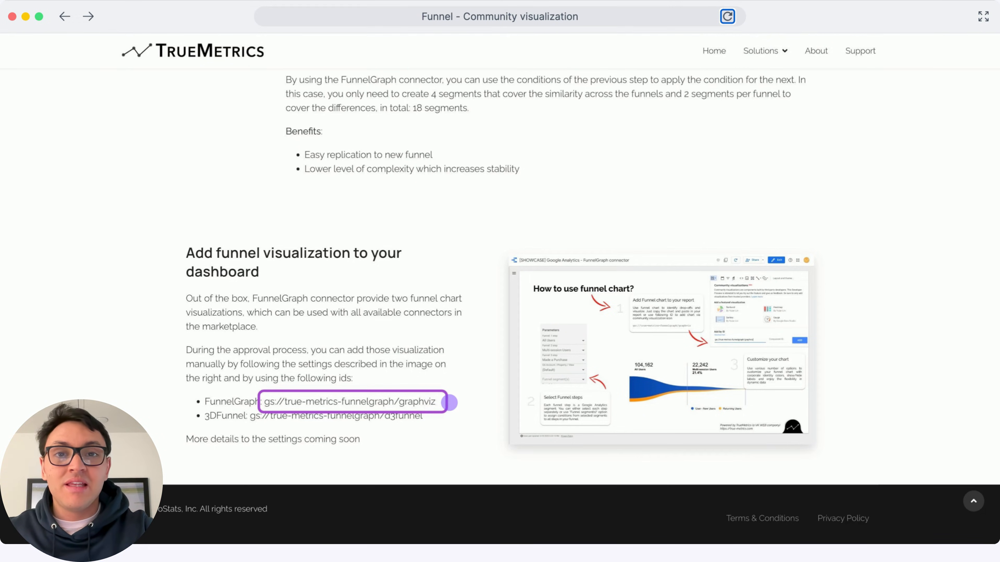
left_click(449, 403)
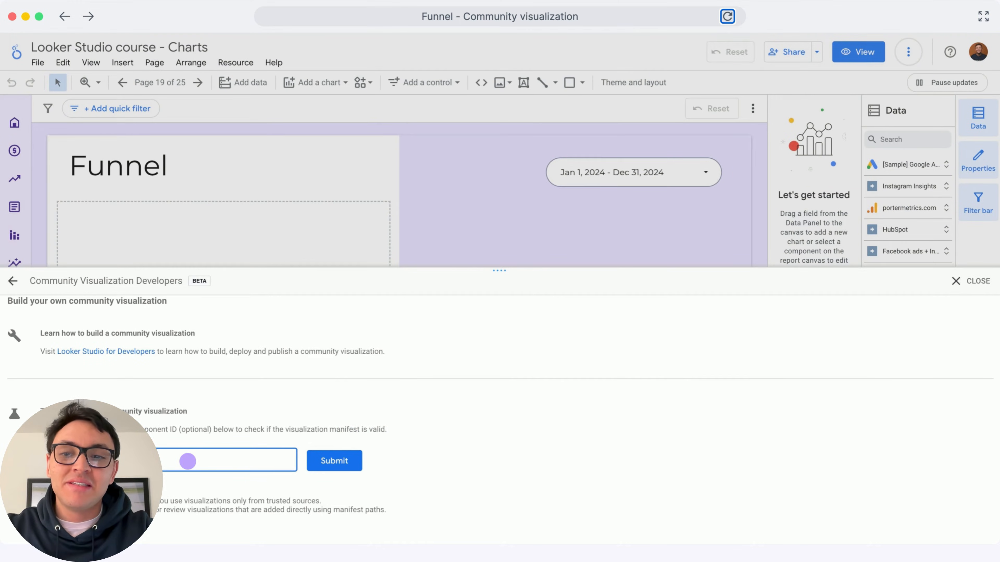
- Back in Looker Studio, submit gs://true-metrics-funnelgraph/graphviz as the manifest path
left_click(189, 460)
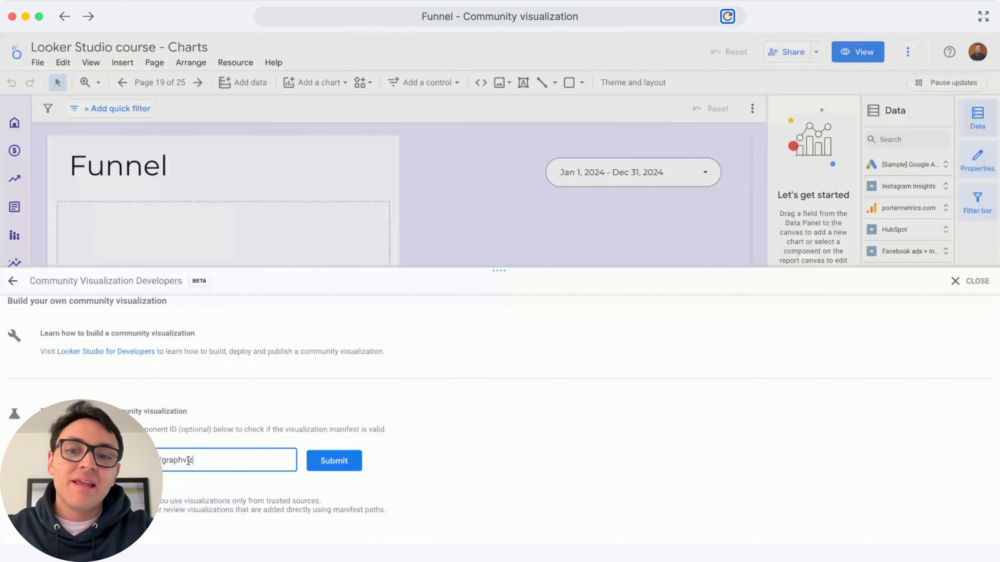
left_click(335, 460)
scroll(338, 464, "down", 3)
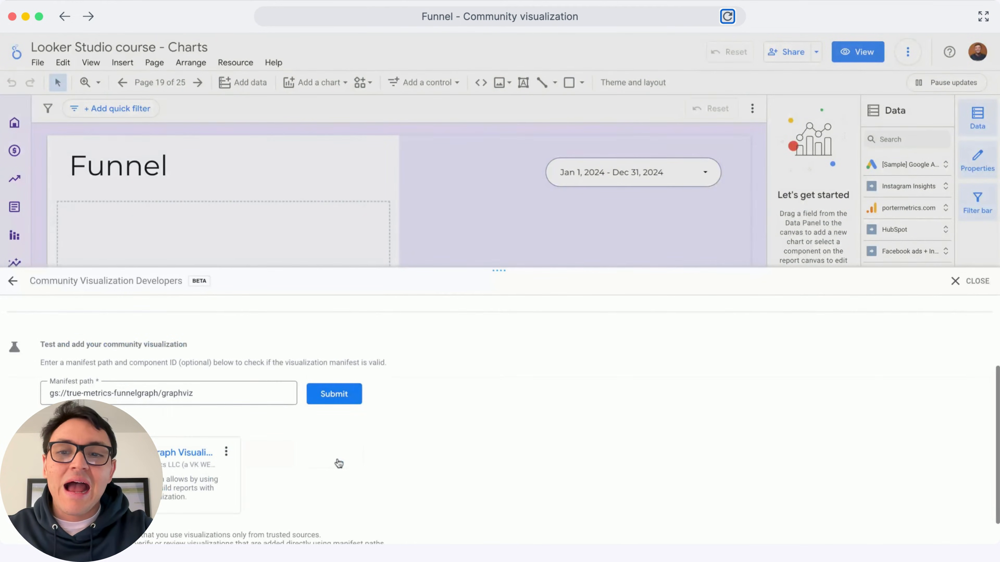
- Add the FunnelGraph Visualization to the report with consent granted, and authorize the existing community funnel on the page
left_click(182, 461)
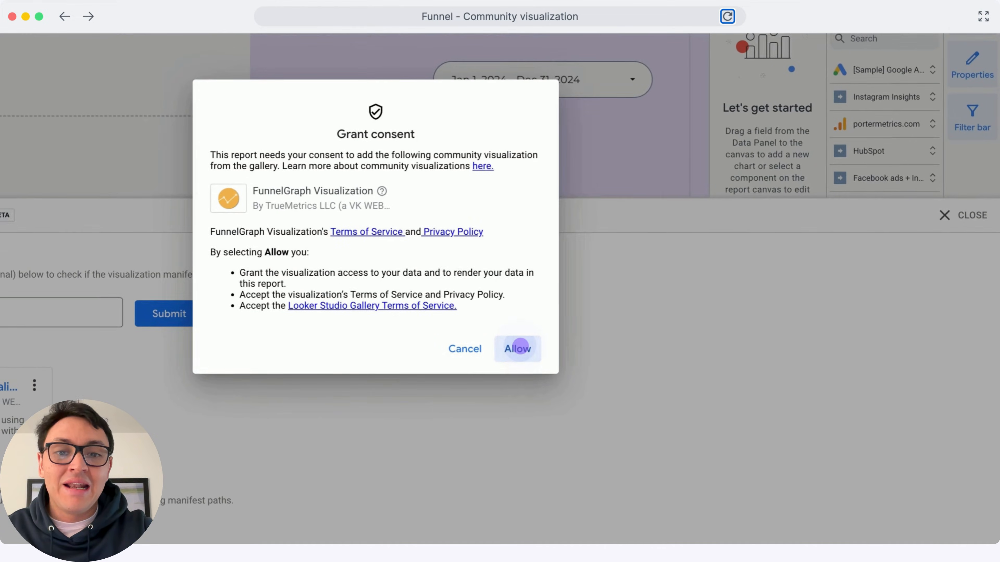
left_click(613, 387)
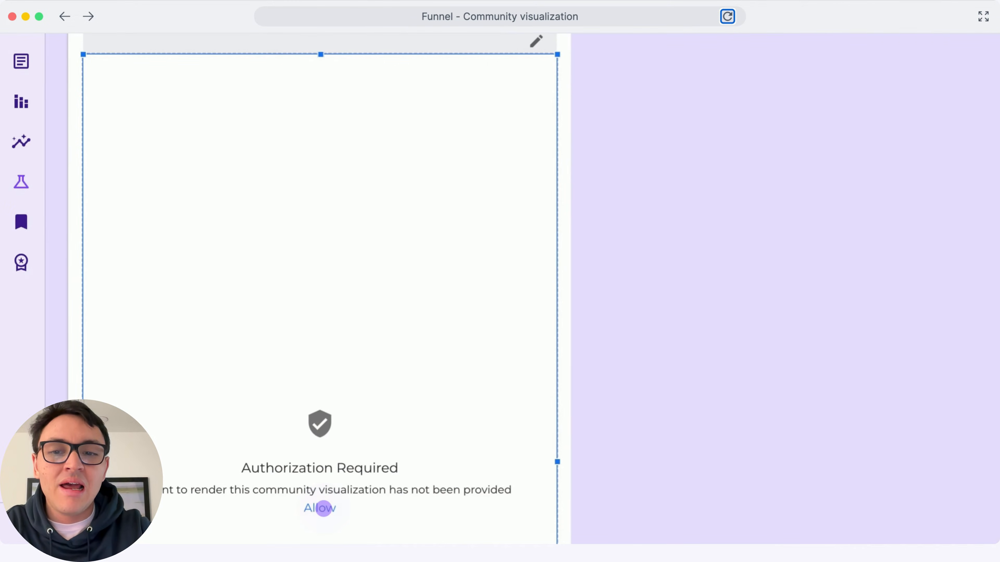
left_click(320, 507)
left_click(794, 334)
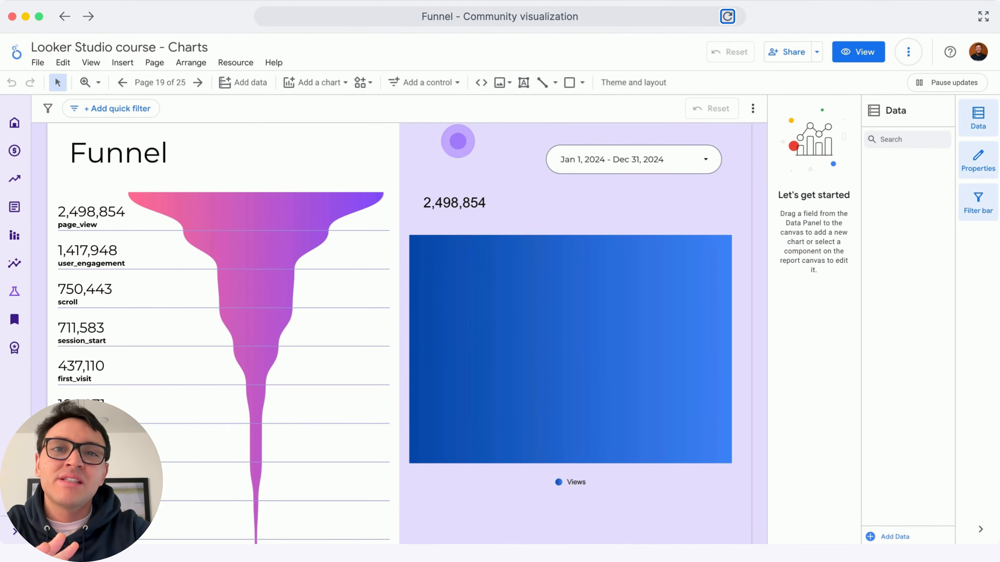
- Set the new funnel visualization's dimension to Event name and its metric to Event count
left_click(543, 168)
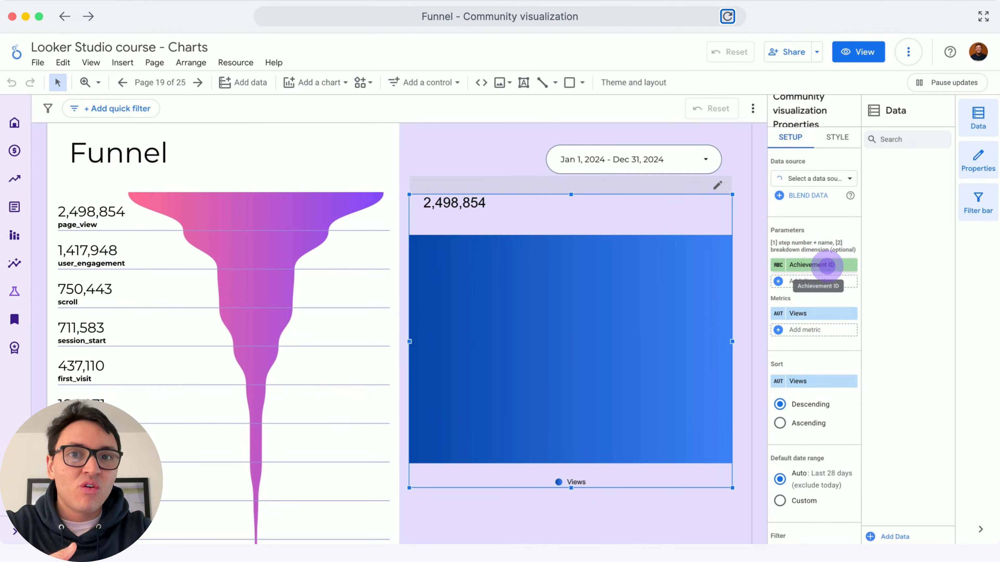
left_click(827, 266)
type("event na")
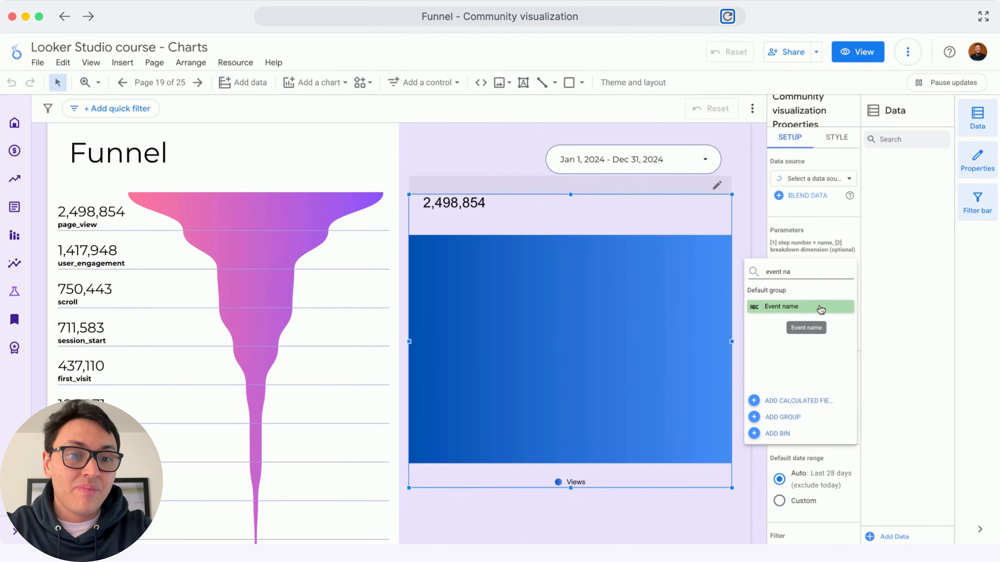
left_click(820, 308)
left_click(819, 311)
type("event co")
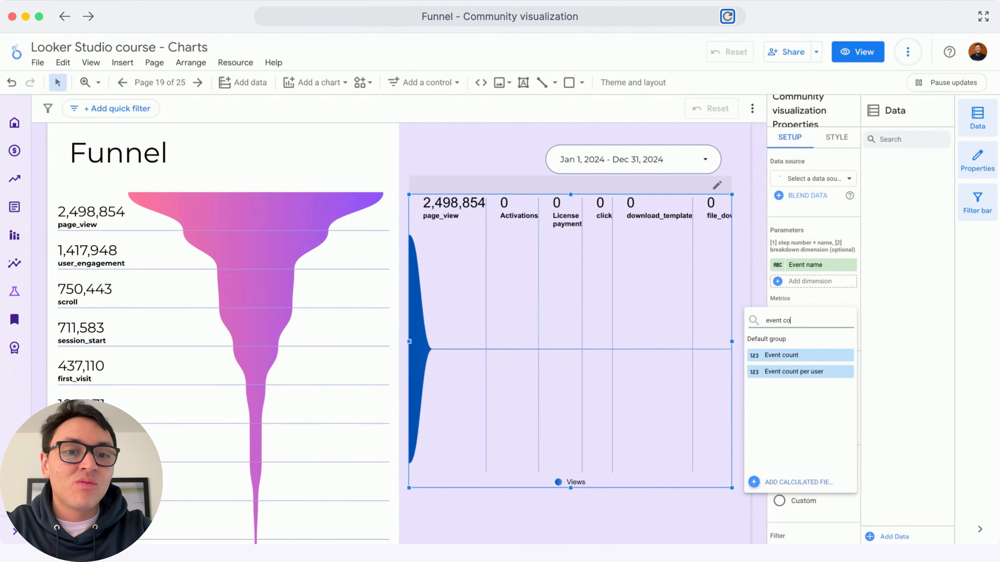
left_click(808, 356)
- Set the funnel's direction to vertical and its gradient direction to horizontal
left_click(834, 138)
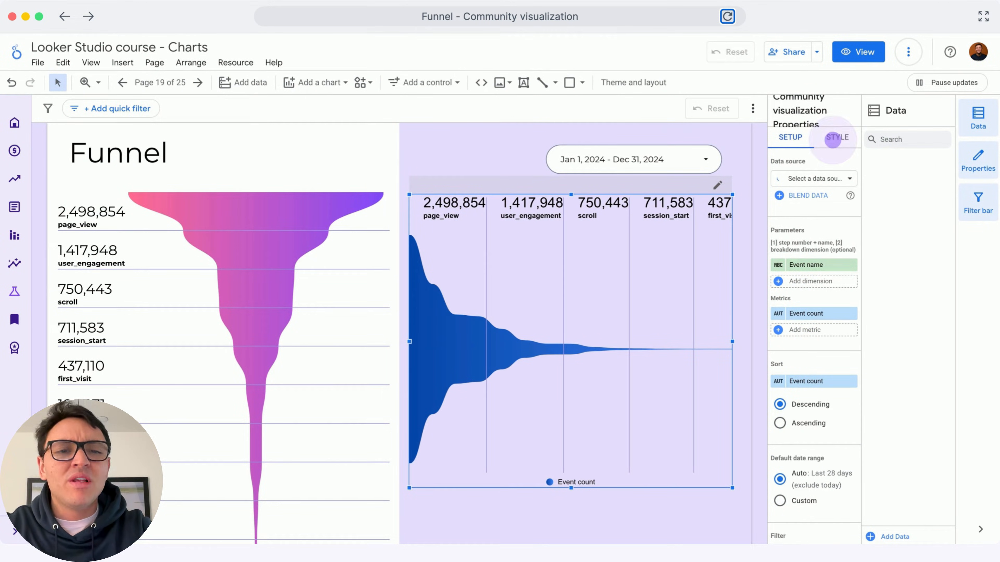
left_click(779, 261)
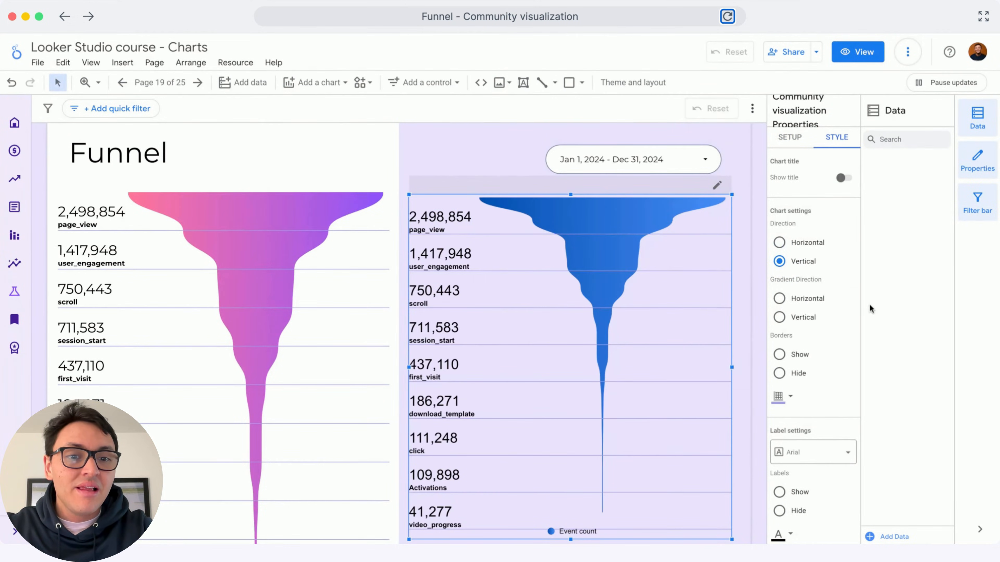
left_click(779, 298)
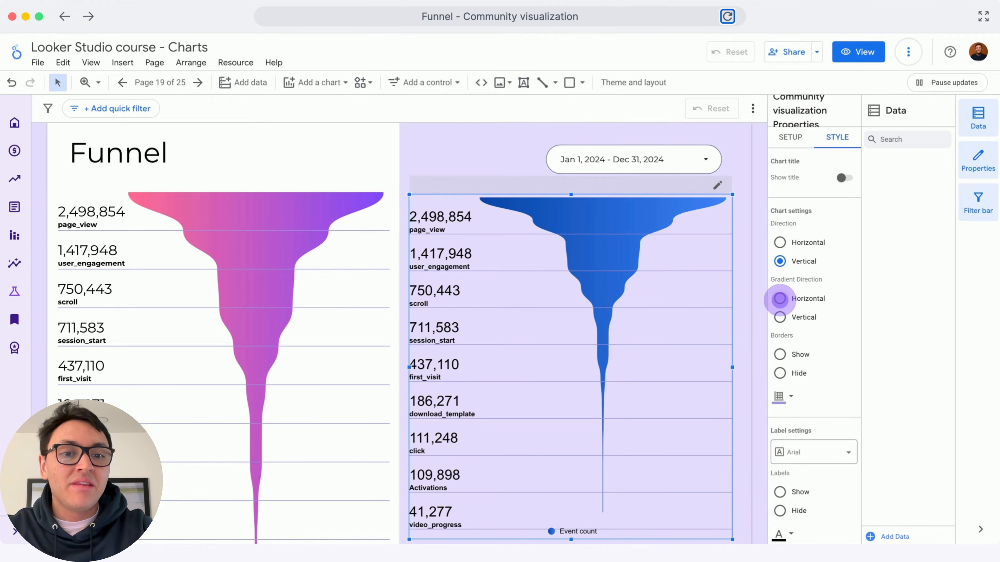
- Color the funnel's first metric with a gradient from pink to purple
scroll(779, 299, "down", 8)
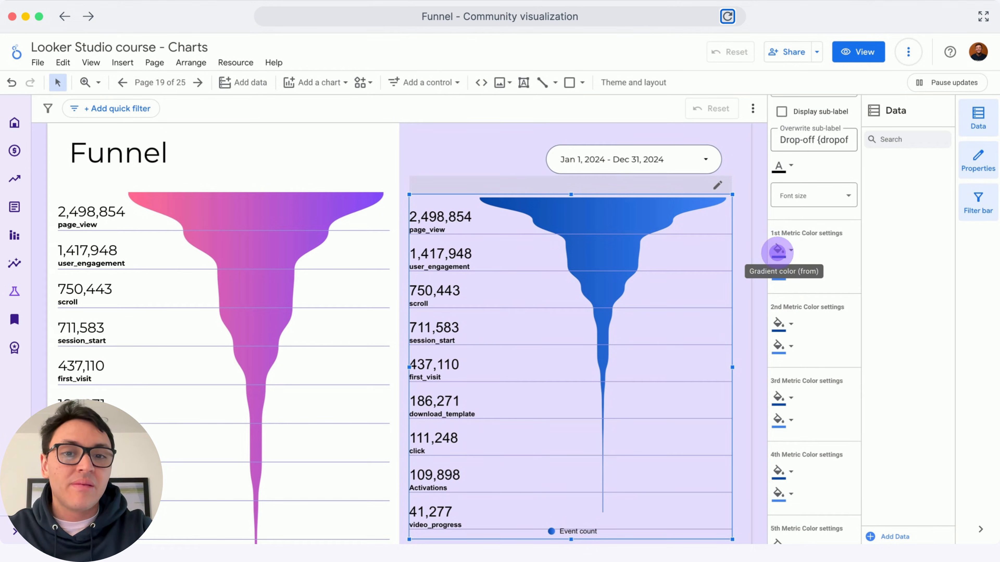
left_click(777, 251)
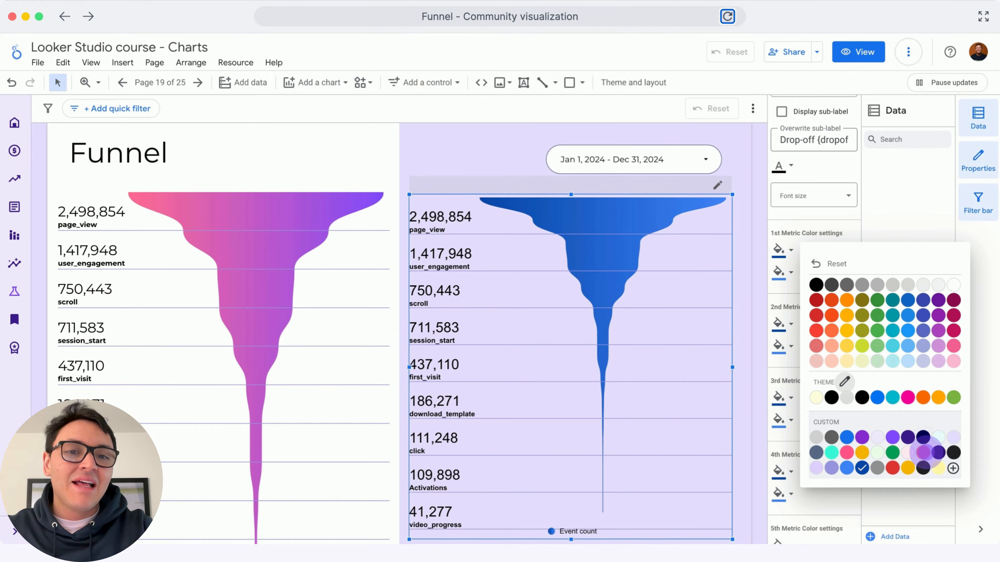
left_click(926, 453)
left_click(789, 276)
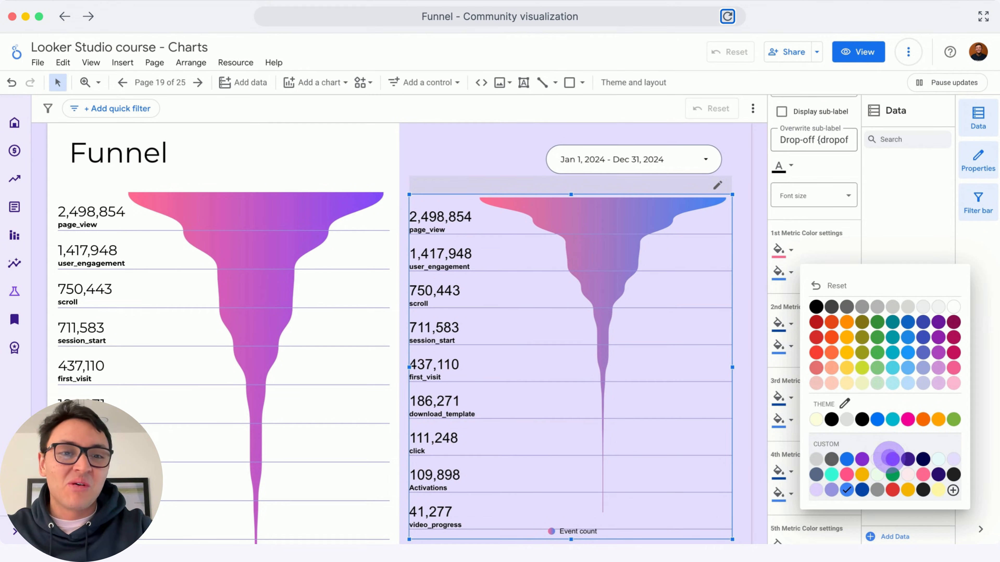
left_click(892, 458)
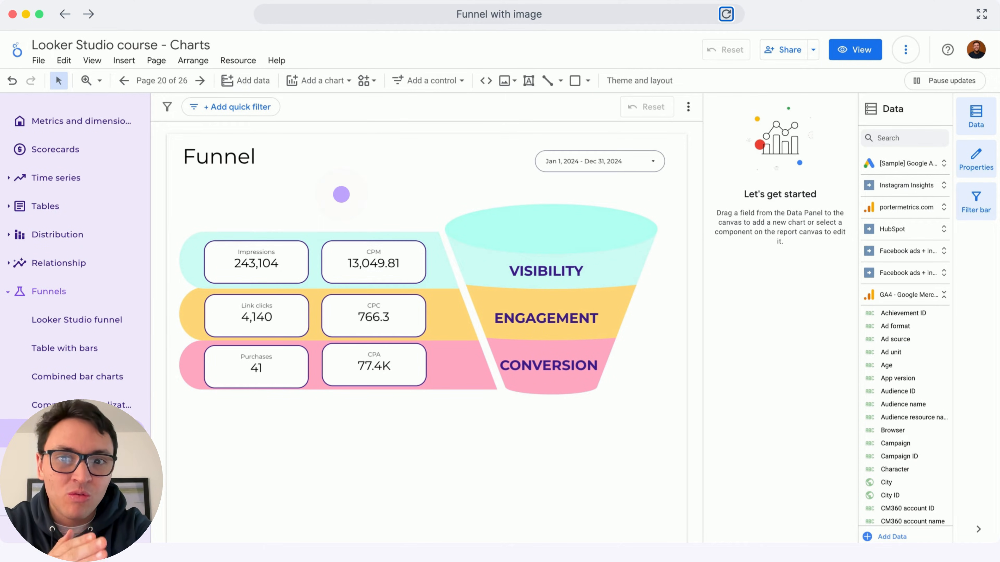
- Examine the image funnel's Impressions and CPM scorecards, background image and stage labels, shifting the image down and undoing the move
left_click(289, 242)
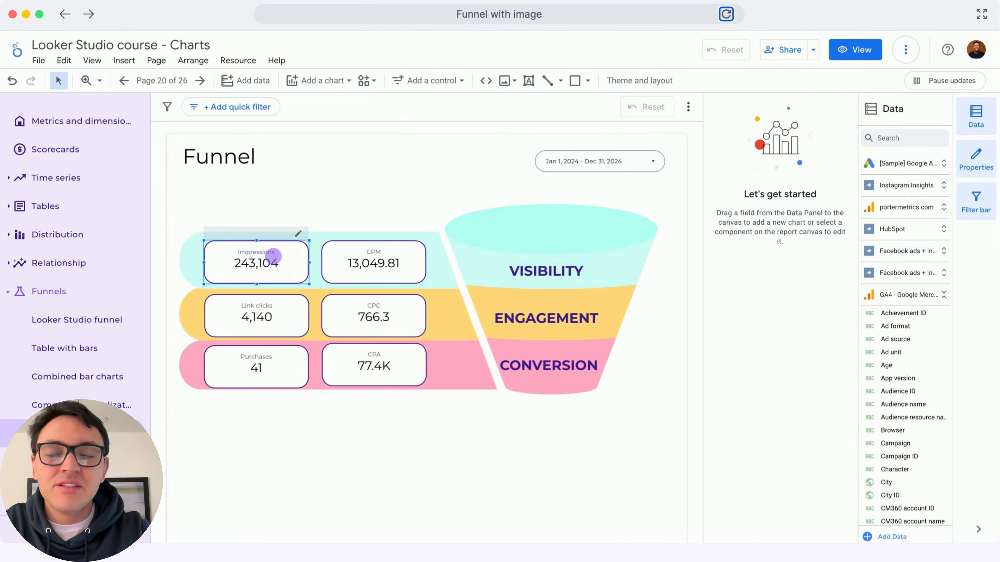
left_click(328, 256)
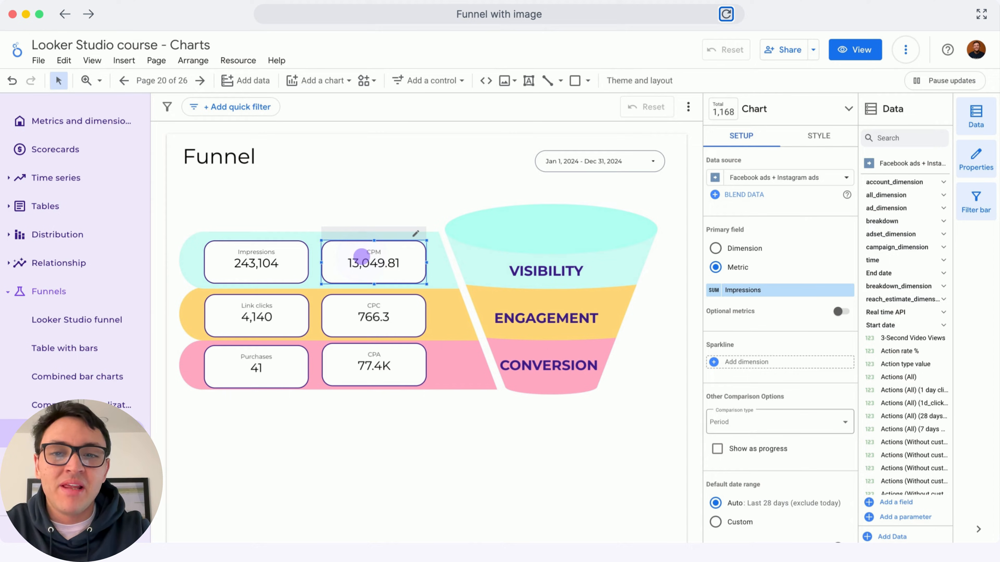
left_click(434, 245)
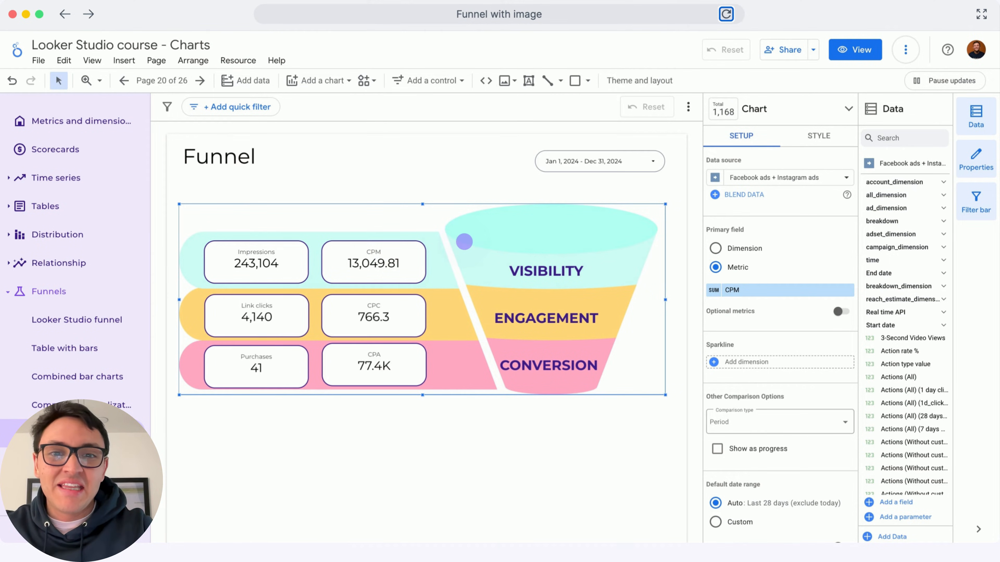
left_click_drag(607, 205, 608, 250)
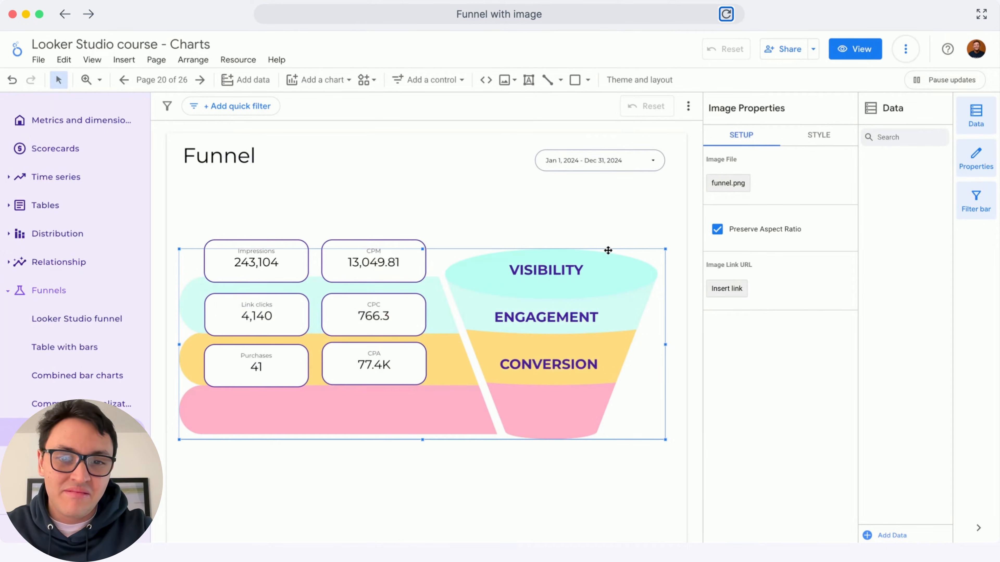
key("super+z")
left_click(585, 263)
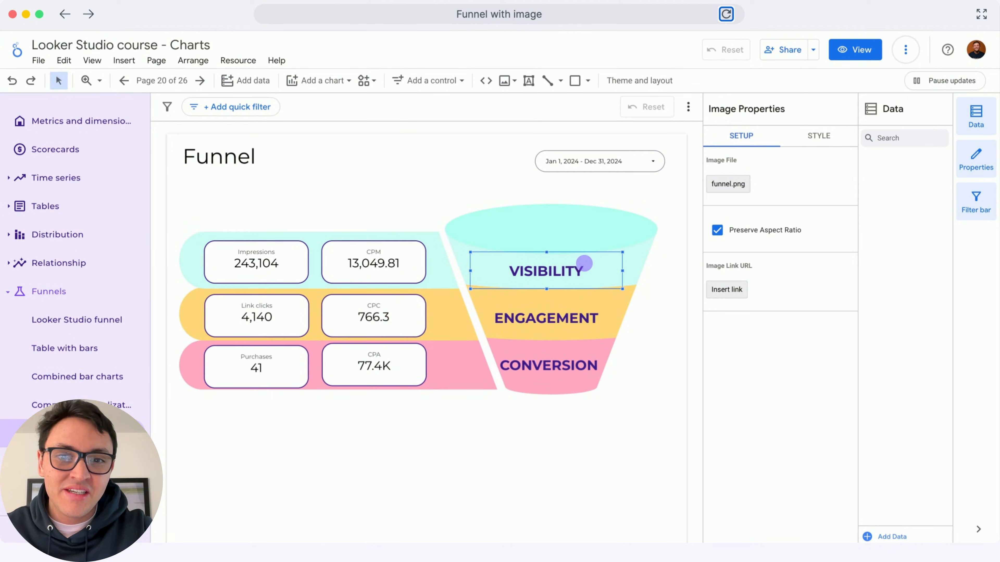
left_click(576, 311)
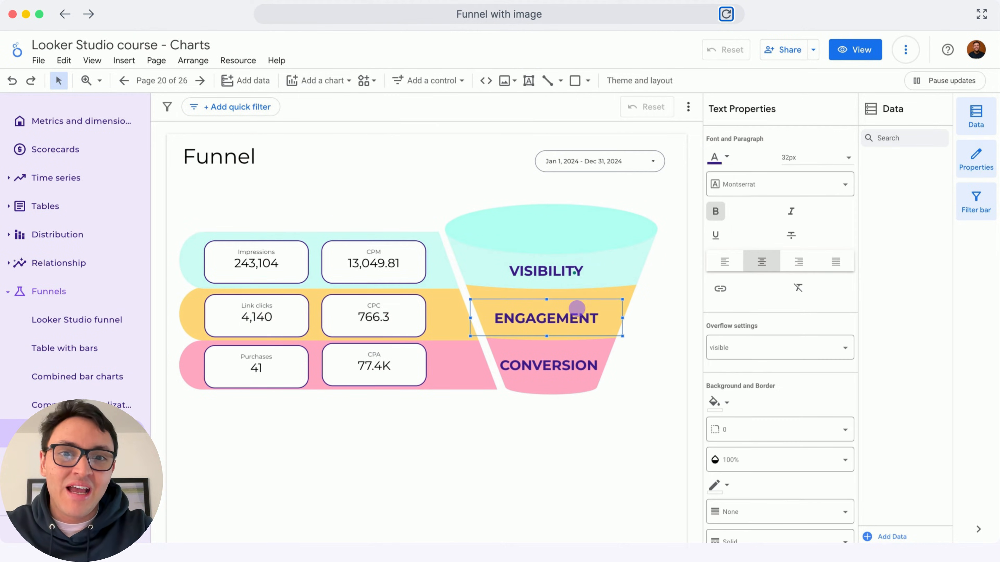
left_click(504, 81)
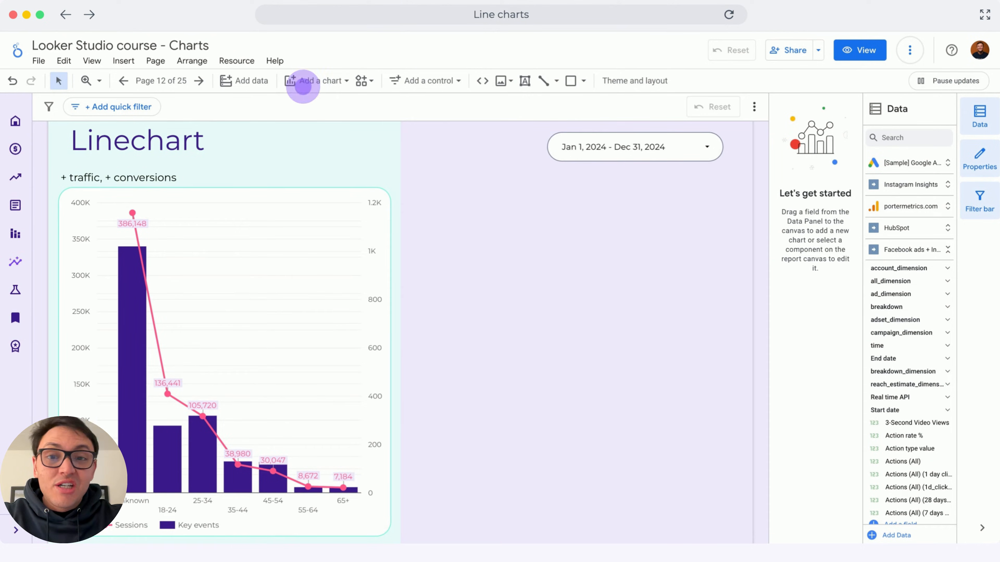
- Insert a combo chart in the empty area beside the existing traffic and conversions chart
left_click(303, 82)
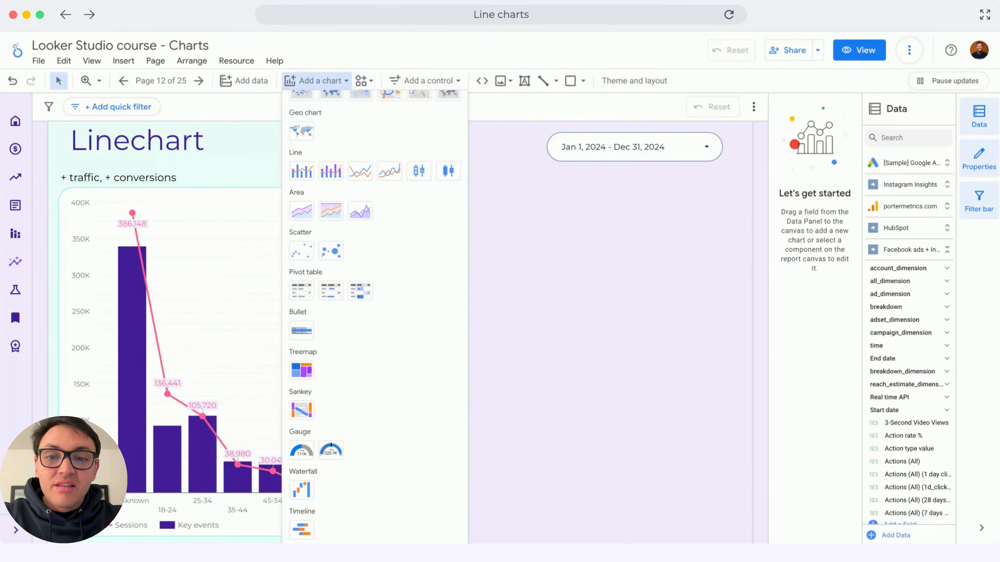
left_click(301, 170)
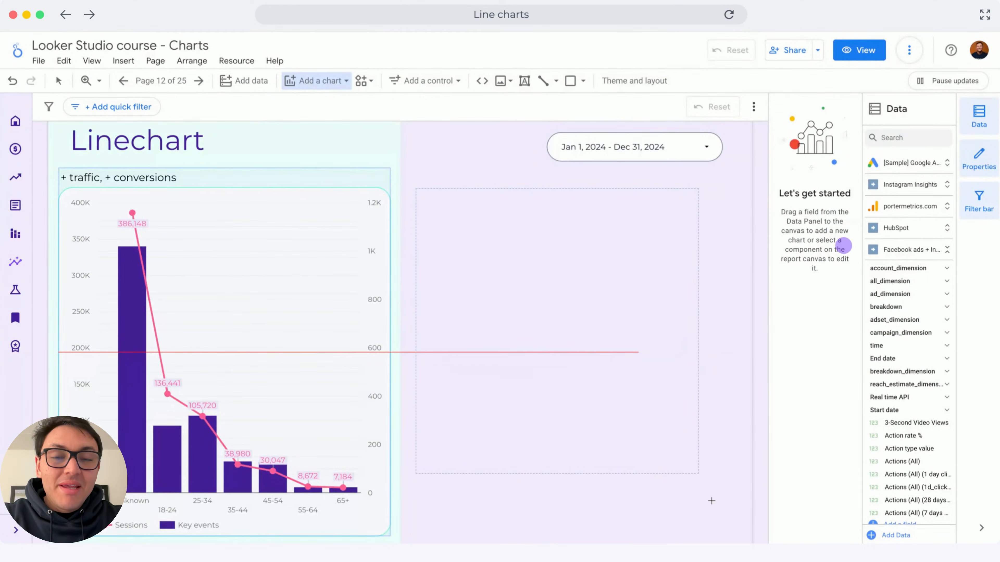
left_click_drag(711, 501, 723, 516)
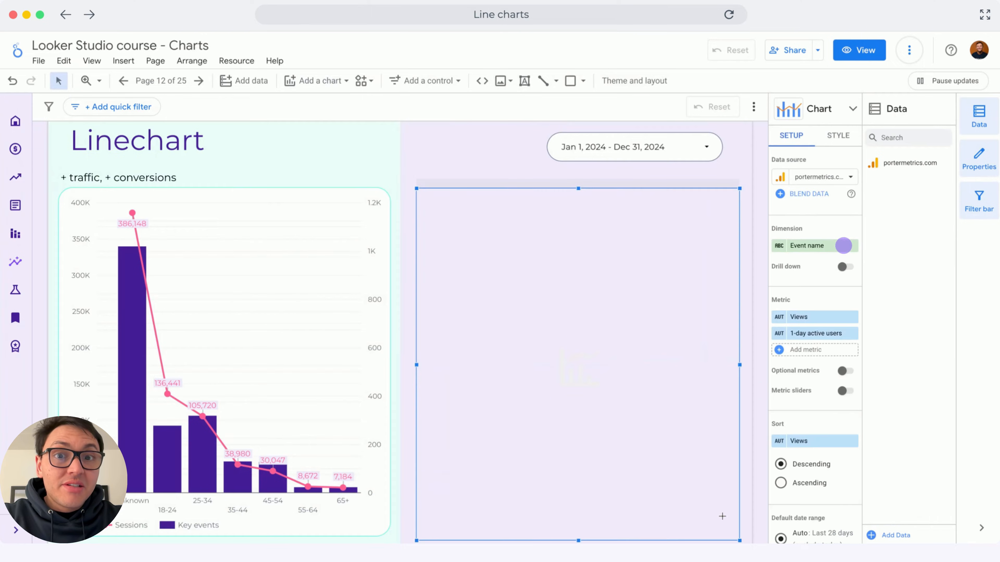
- Set the new combo chart's dimension to Age and its metrics to Sessions and Key events
left_click(843, 246)
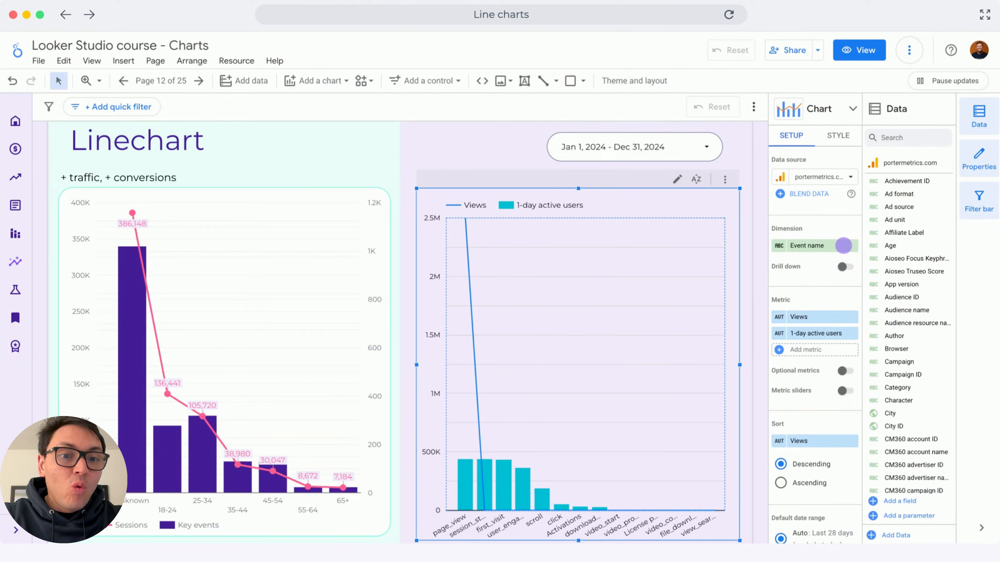
type("age")
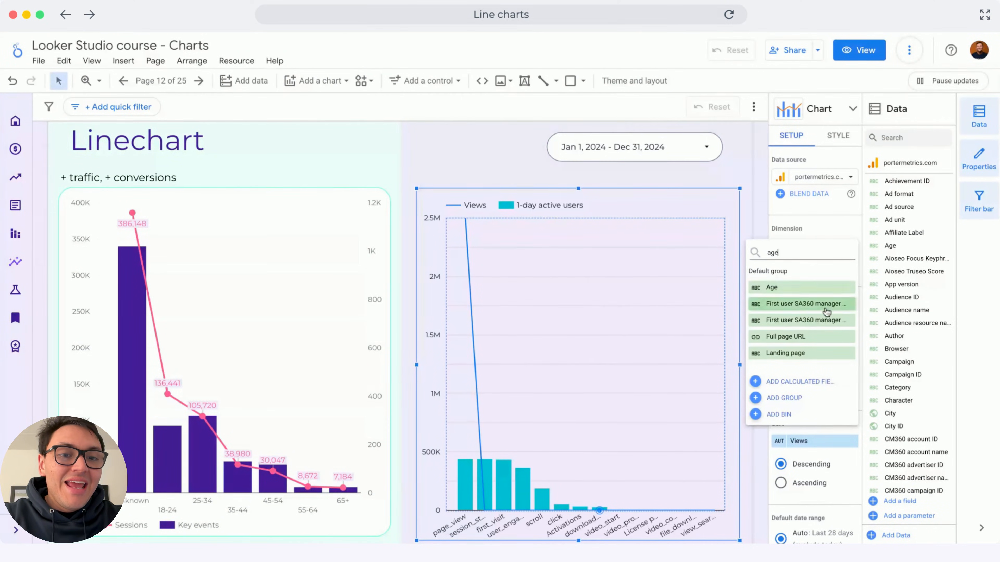
left_click(793, 288)
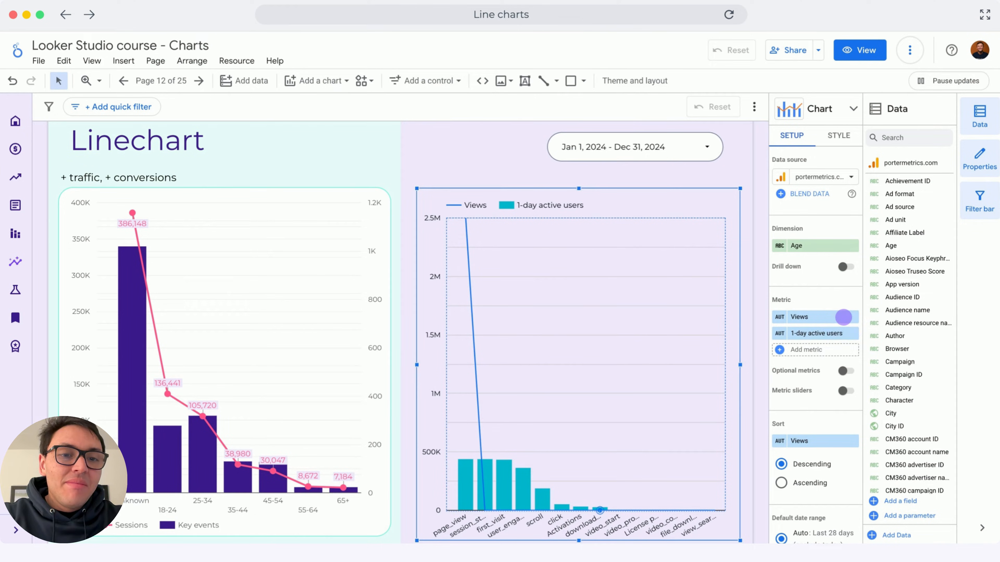
left_click(844, 317)
type("sessions")
left_click(799, 373)
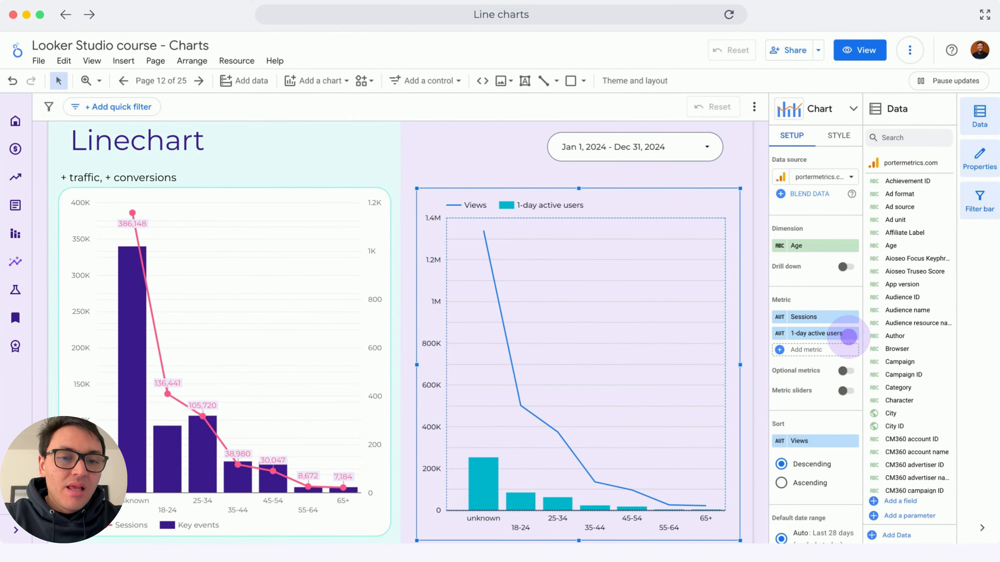
left_click(846, 334)
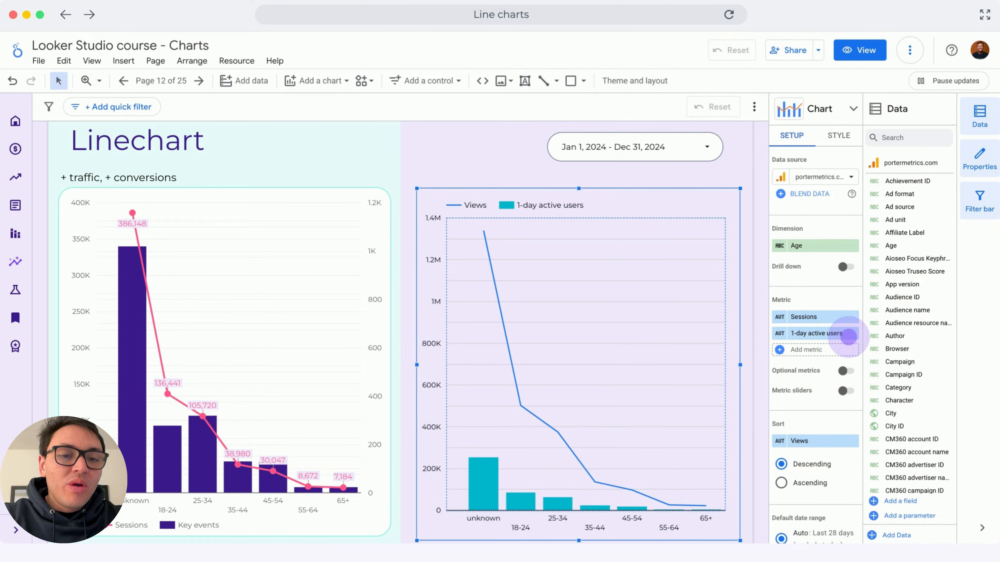
type("key event")
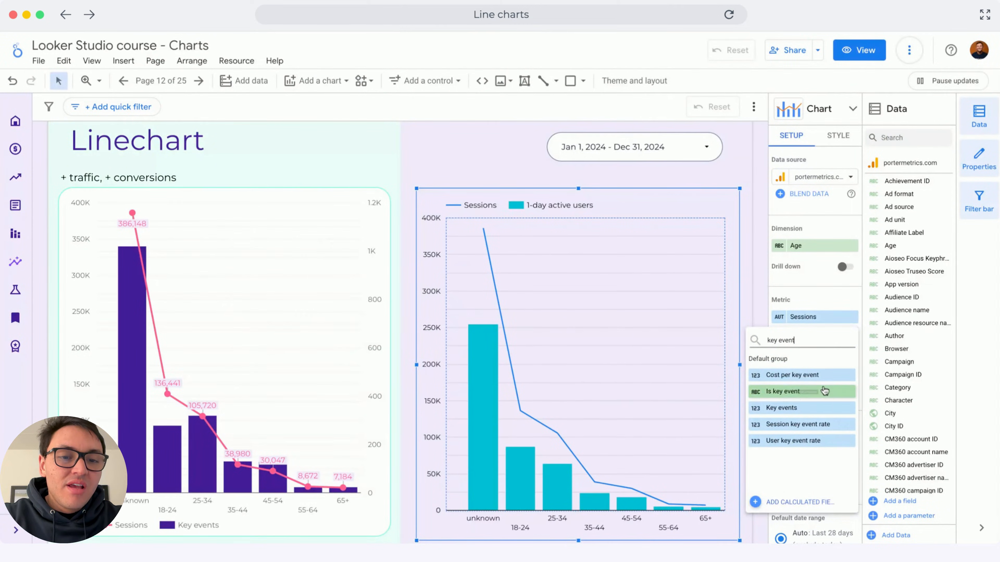
left_click(805, 412)
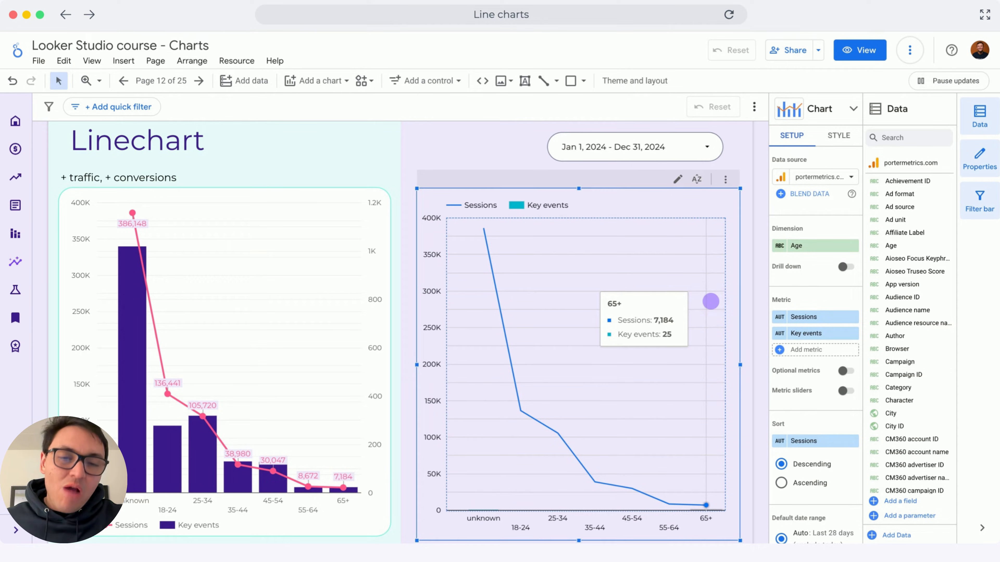
- Show the chart title and set it to "+ Traffic, + Conversions"
left_click(838, 135)
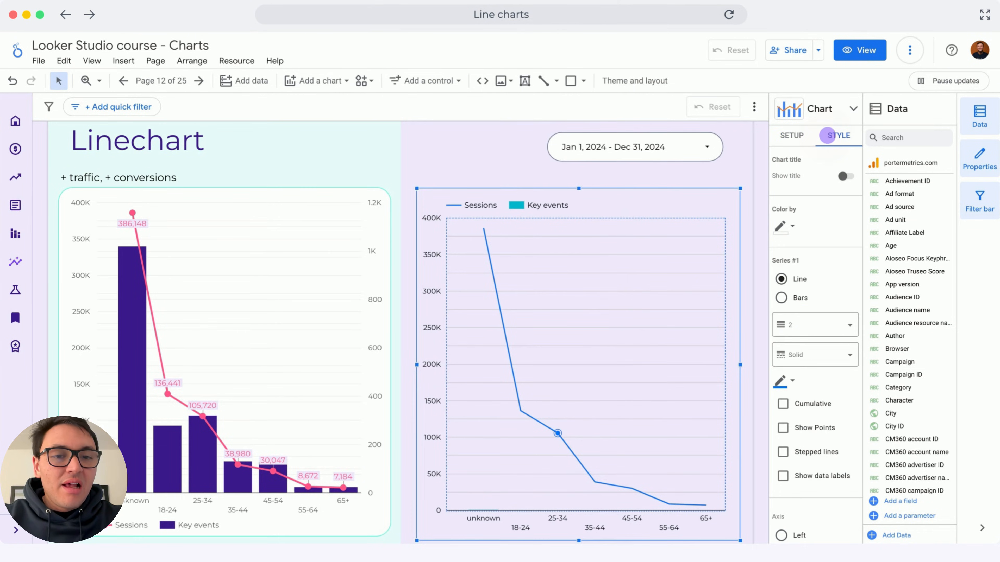
left_click(844, 176)
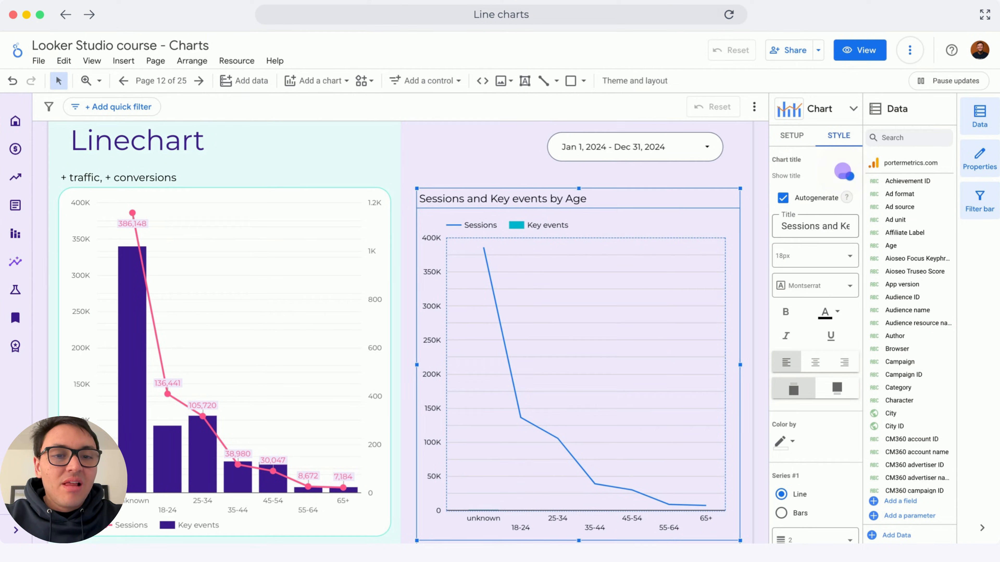
triple_click(818, 226)
type("+ Traffic, + Conversions")
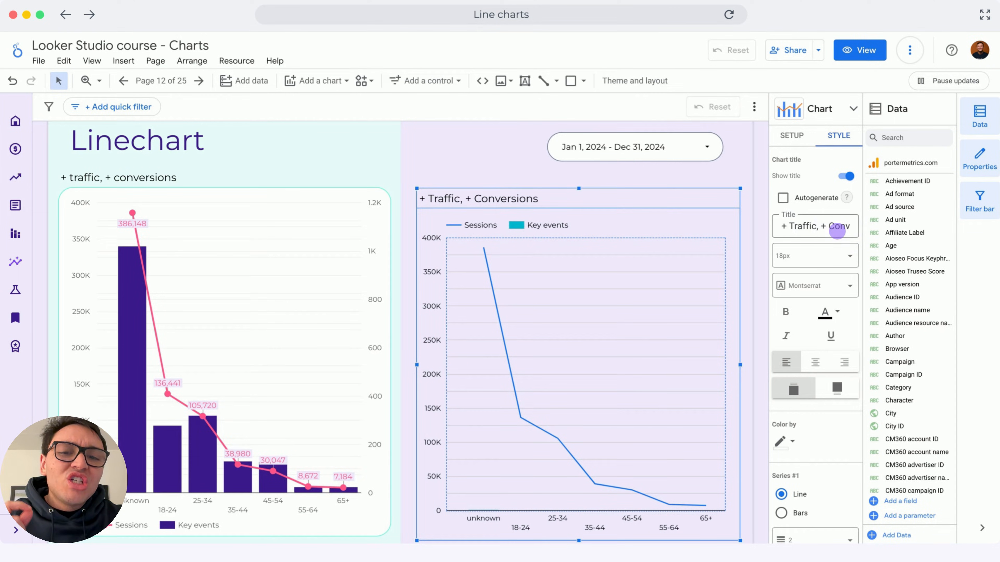
- Style the Sessions line with a weight of 3, a pink color and visible points
scroll(830, 223, "down", 5)
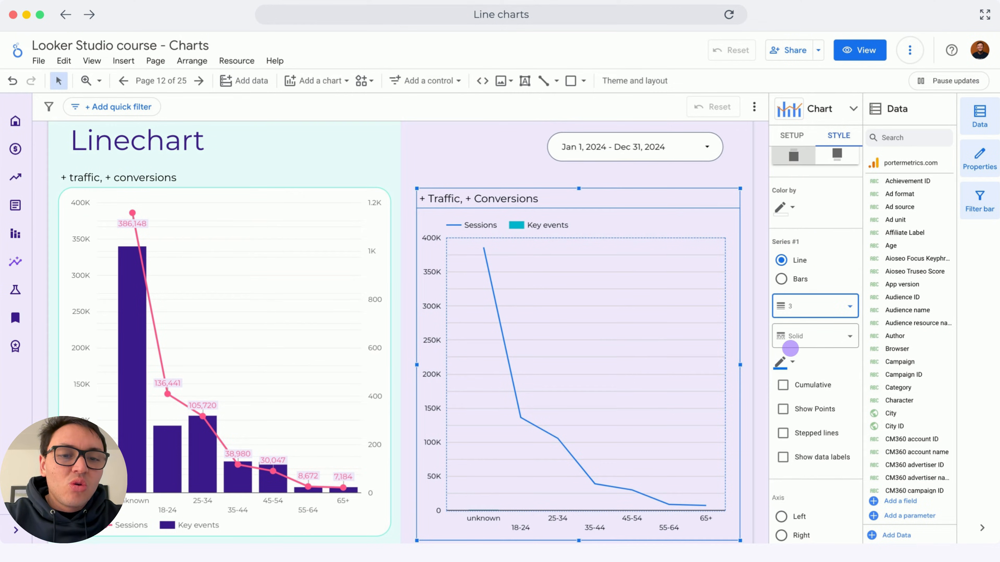
left_click(783, 361)
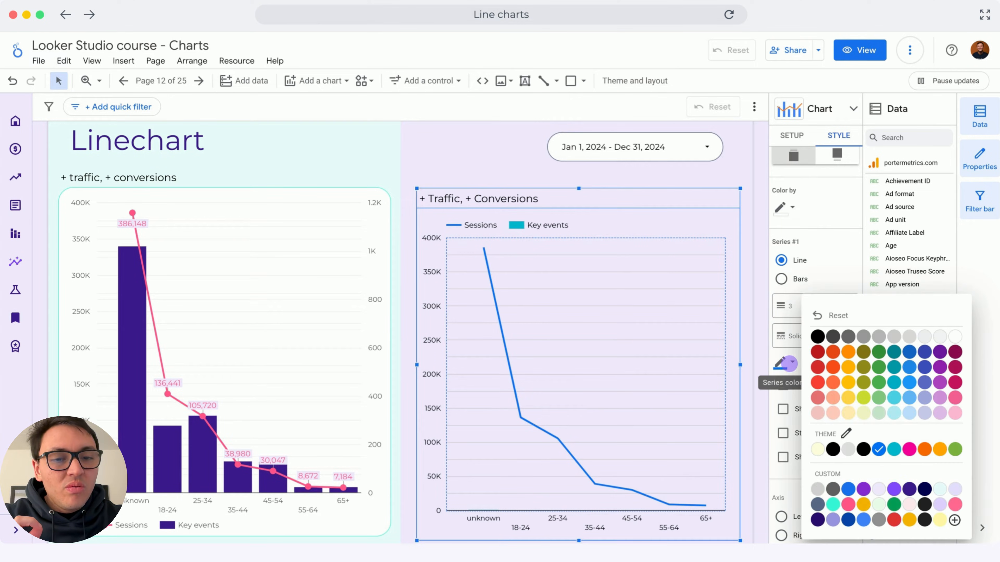
left_click(960, 508)
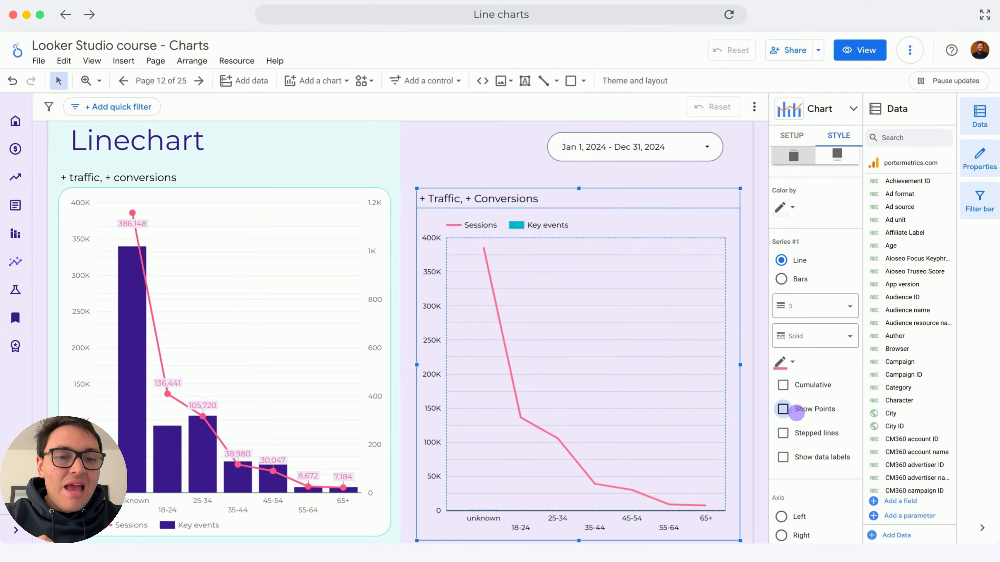
left_click(784, 410)
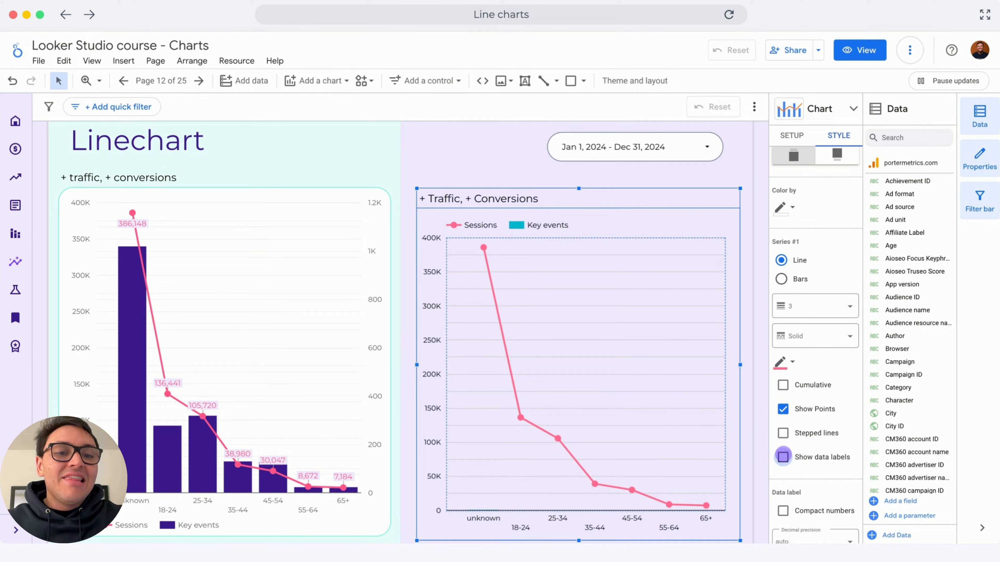
- Show data labels on the Sessions line with compact numbers and a label border radius of 20
left_click(782, 457)
scroll(792, 448, "down", 2)
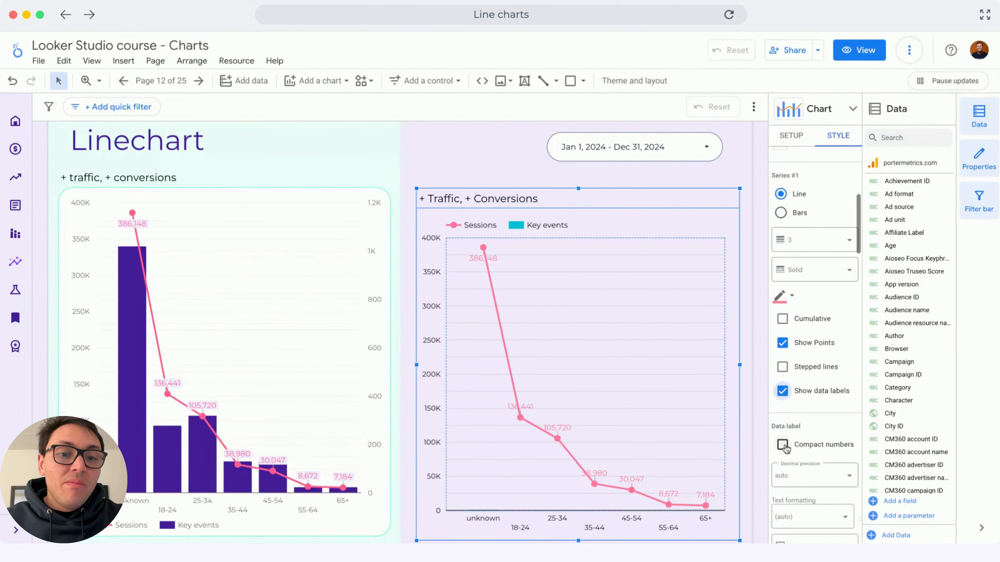
left_click(783, 445)
scroll(814, 289, "down", 5)
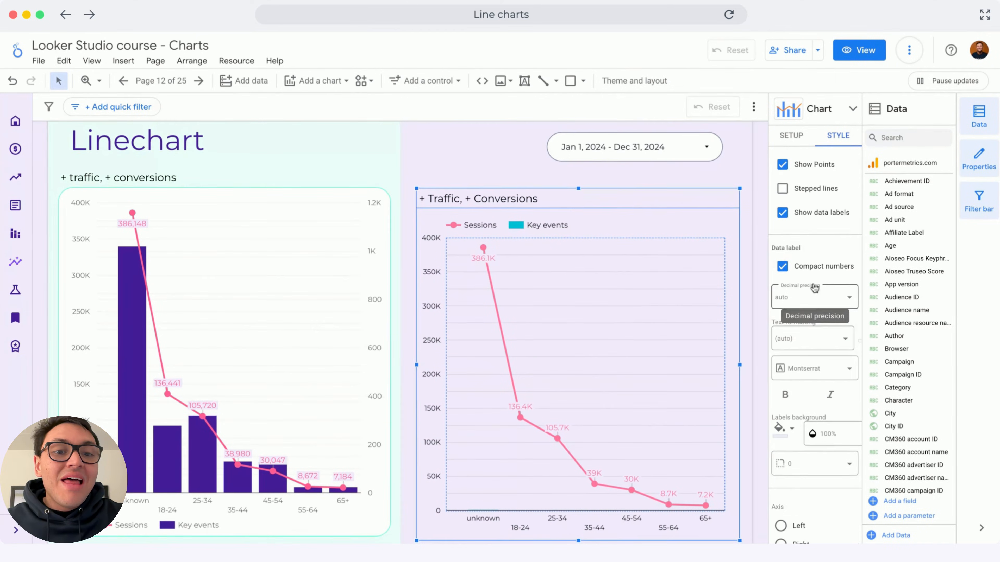
scroll(814, 289, "down", 5)
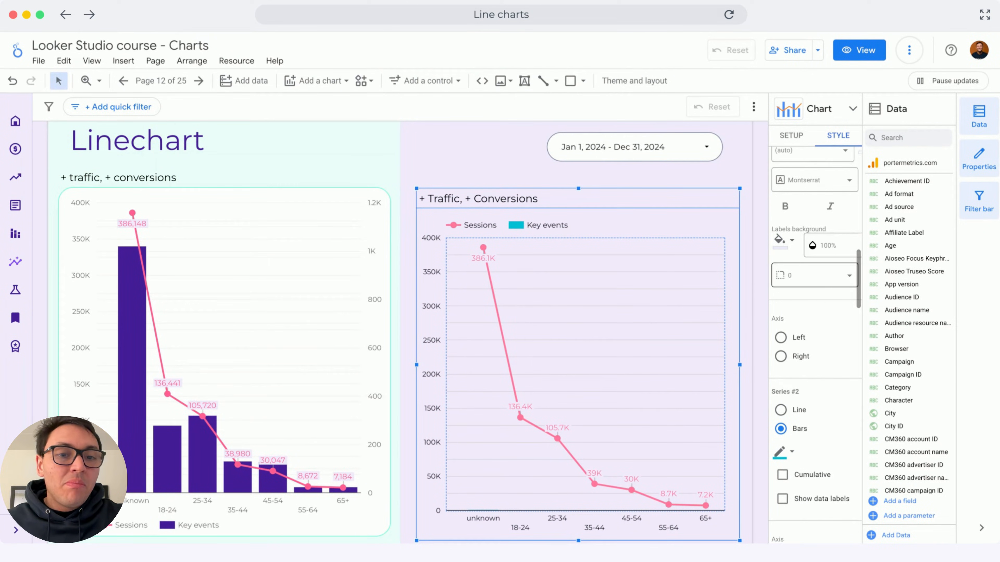
left_click(806, 278)
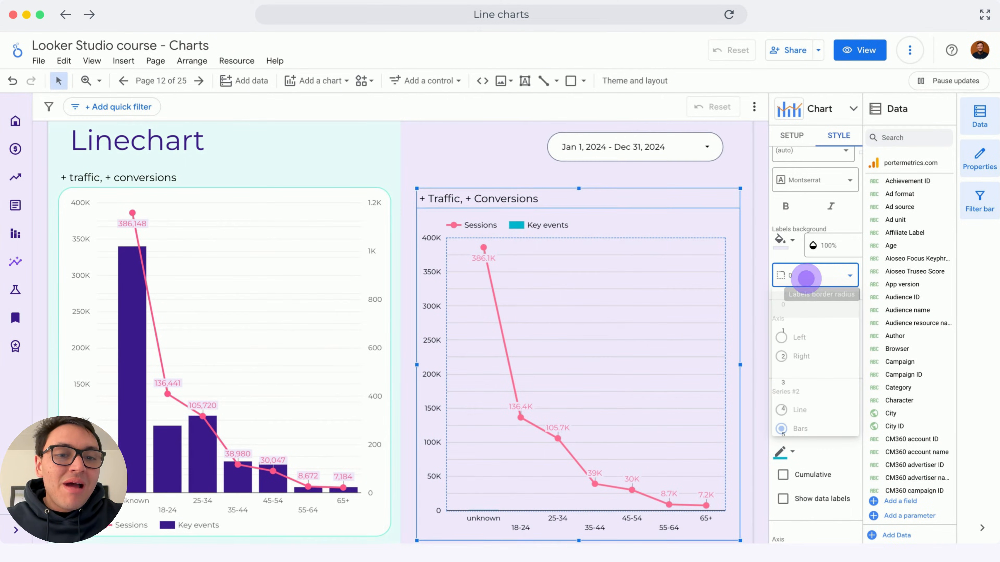
scroll(798, 358, "down", 10)
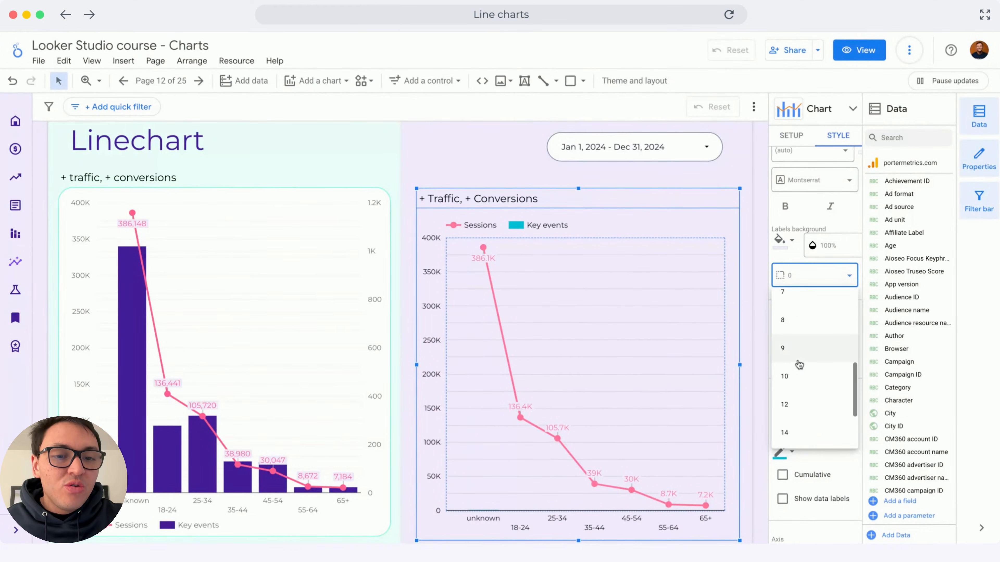
left_click(798, 429)
scroll(814, 423, "down", 3)
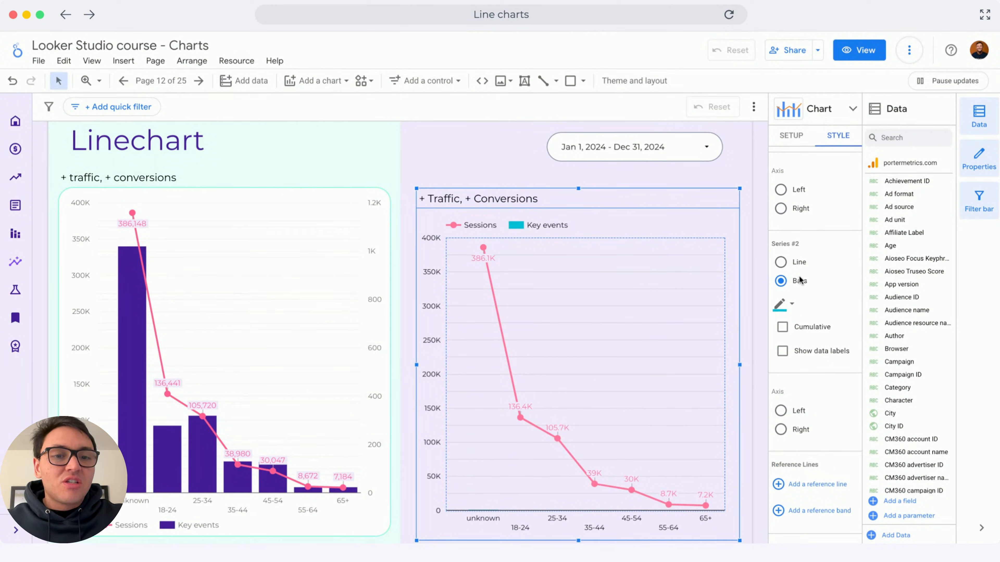
- Color the Key events bars dark purple and assign them to the right axis
scroll(791, 311, "up", 4)
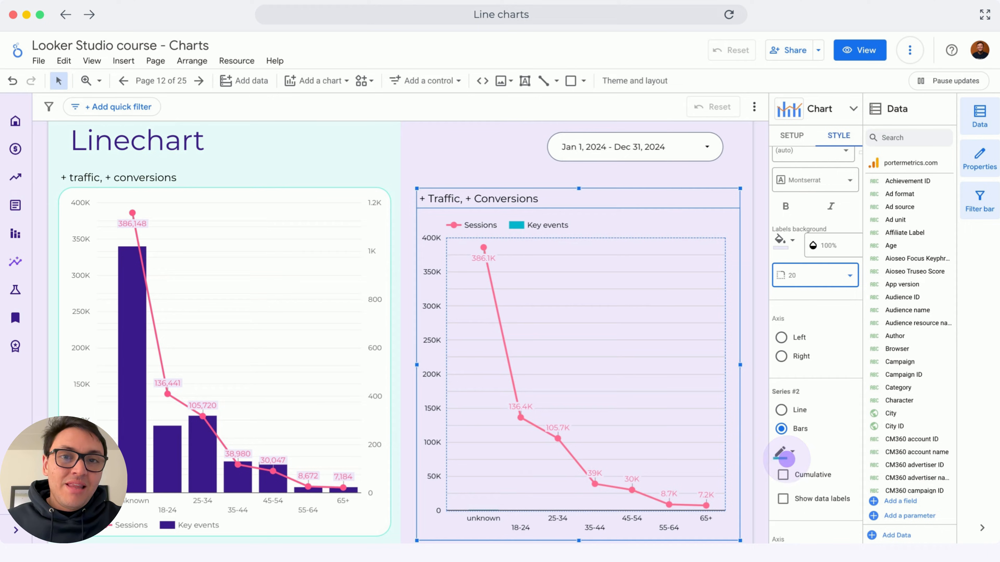
left_click(784, 456)
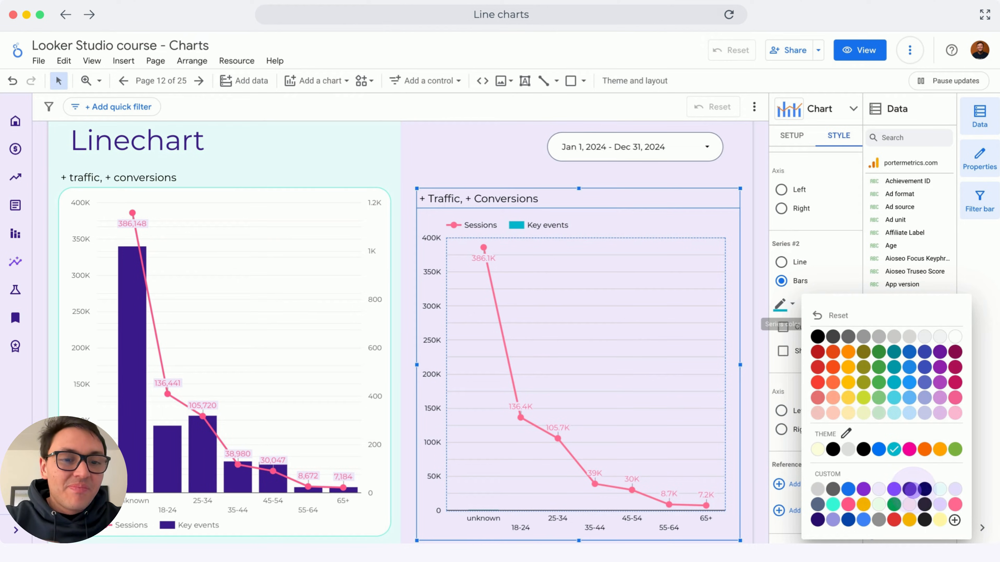
left_click(909, 488)
left_click(781, 379)
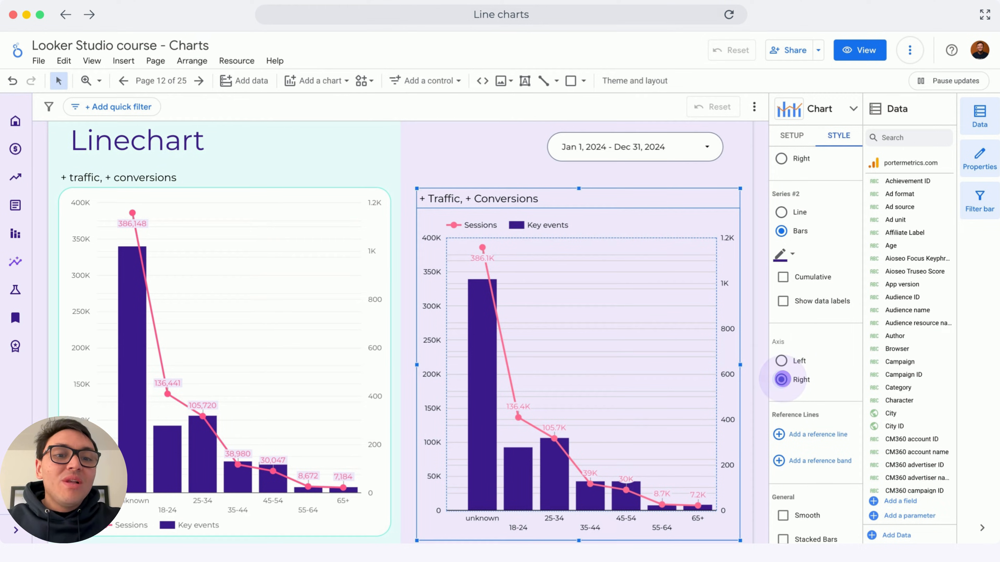
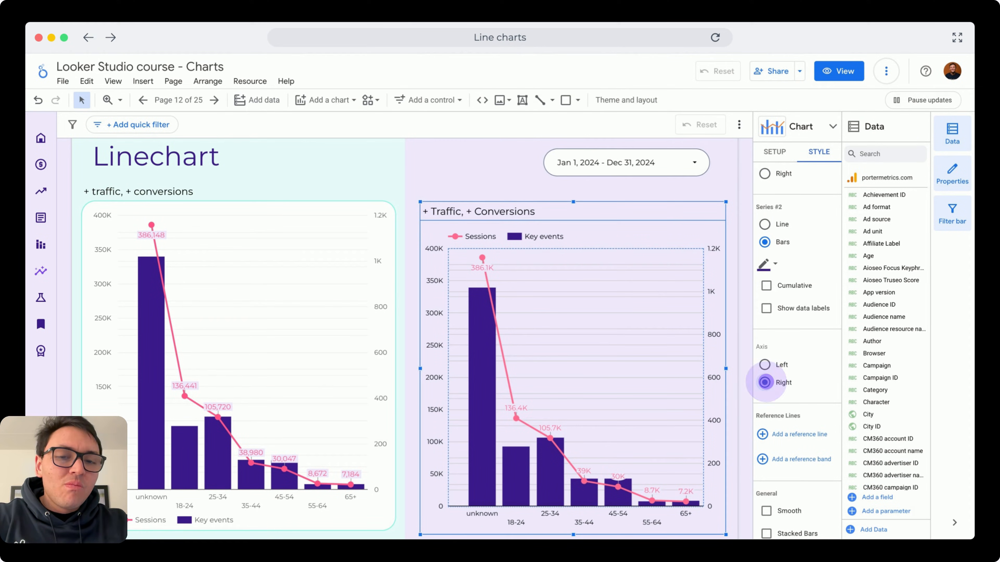
- Adjust the combo chart's group bar width to about 67%
scroll(783, 378, "down", 8)
left_click_drag(814, 350, 807, 351)
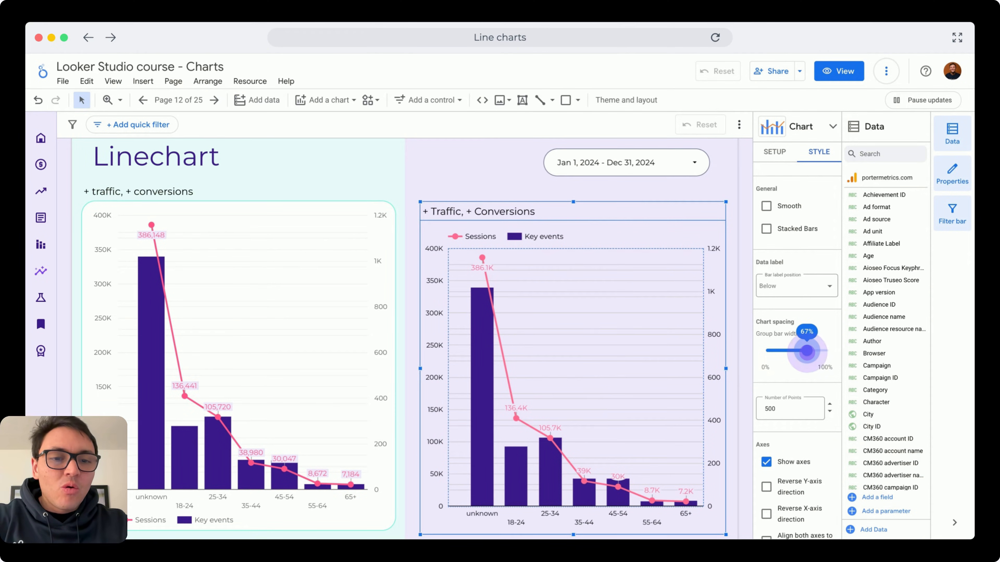
left_click_drag(806, 351, 809, 351)
scroll(793, 424, "down", 1)
- Change the chart's grid color to a very light gray
scroll(793, 424, "down", 10)
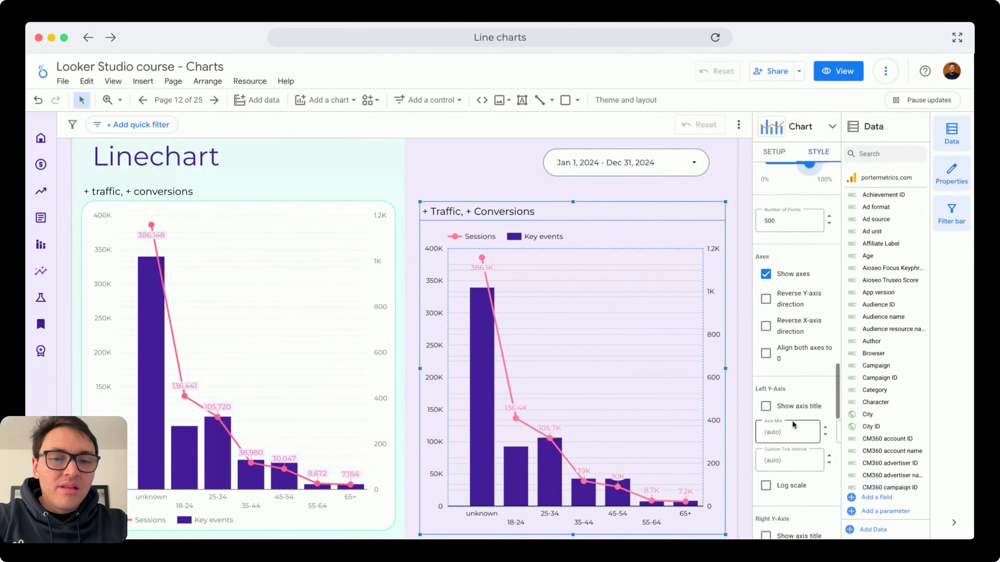
scroll(814, 254, "down", 10)
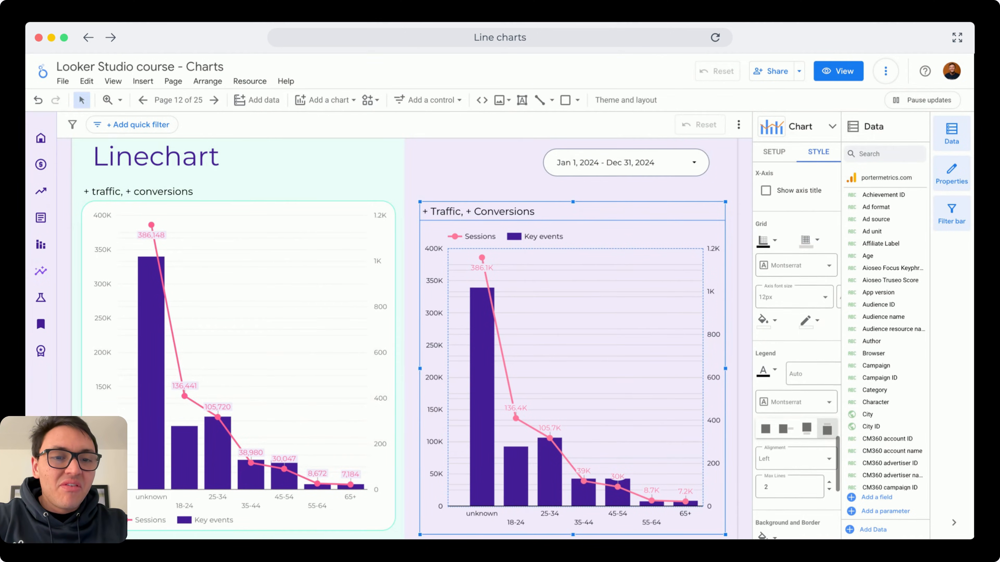
left_click(806, 224)
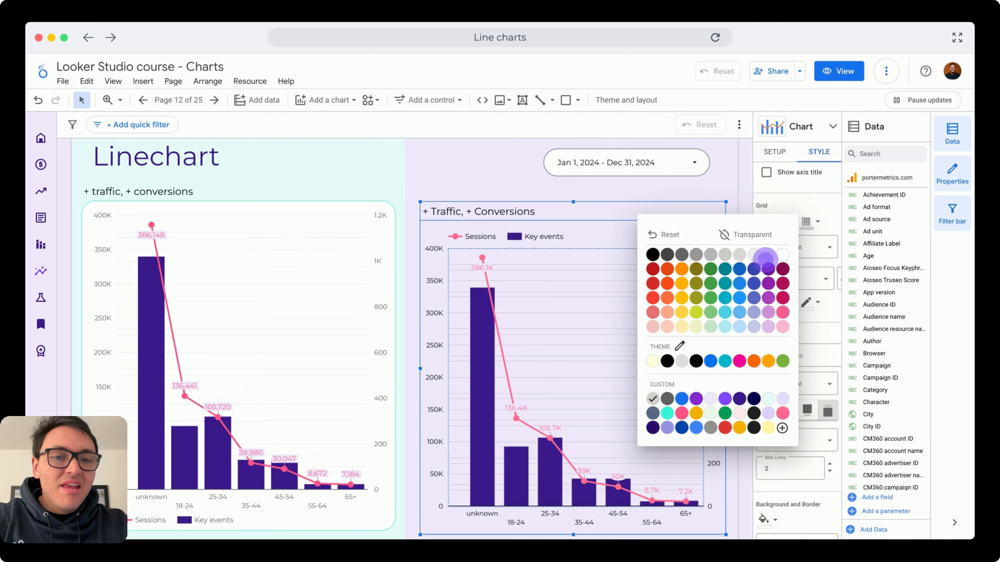
left_click(765, 257)
- Give the chart a white background and a solid purple border with a weight of 1
scroll(791, 315, "down", 6)
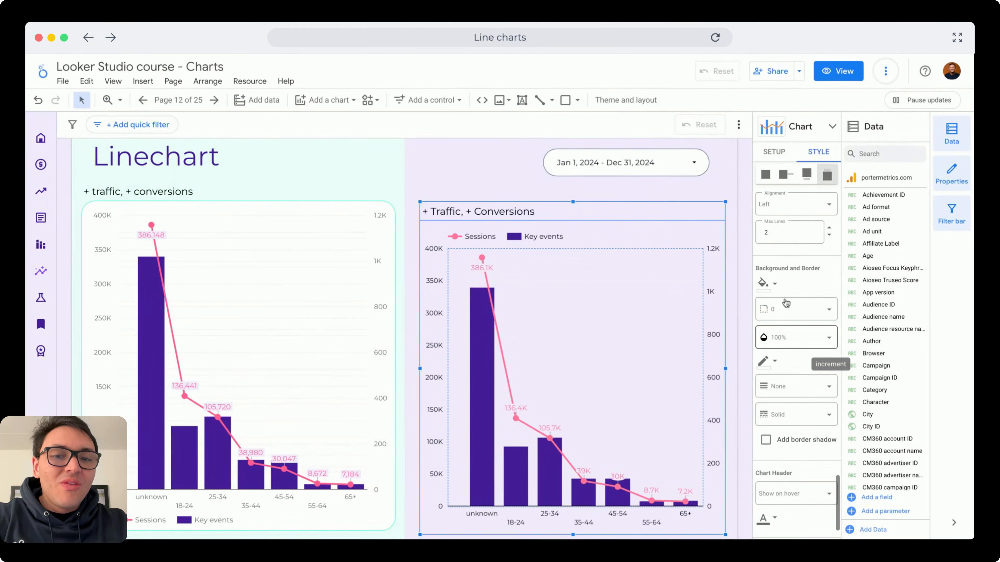
left_click(763, 285)
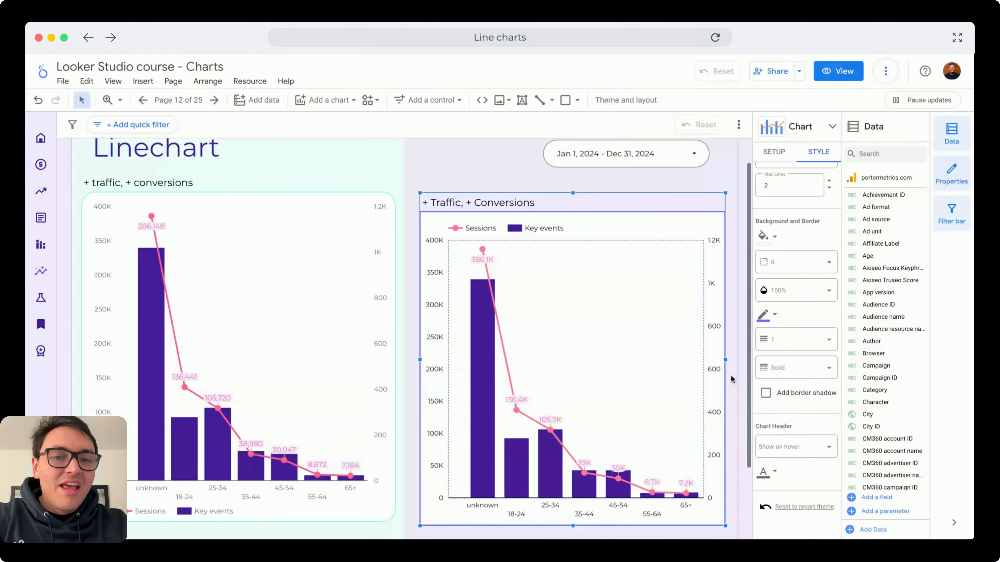
scroll(731, 376, "up", 1)
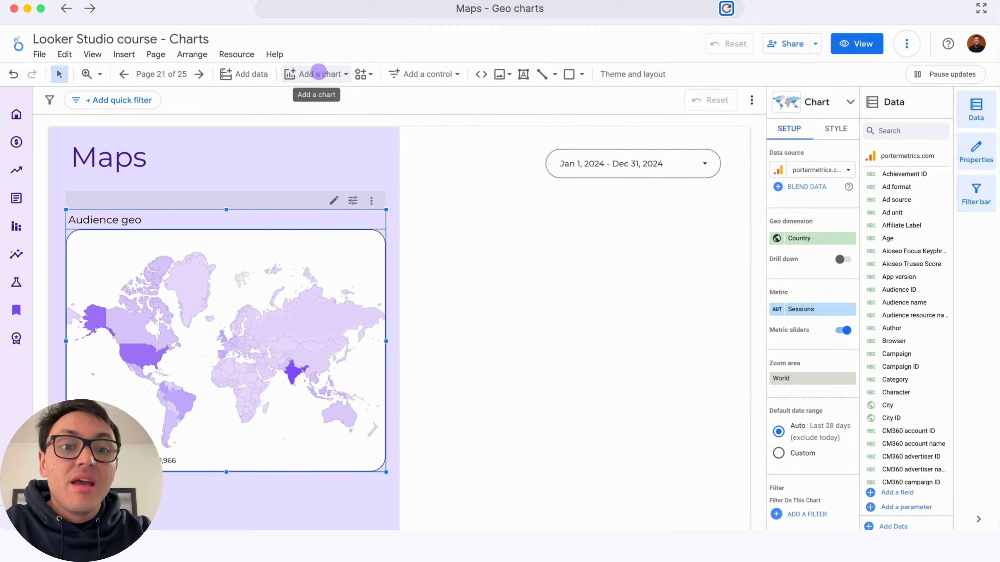
- Insert a geo chart in the empty area beside the Audience geo map, matching that map's approximate size
left_click(318, 73)
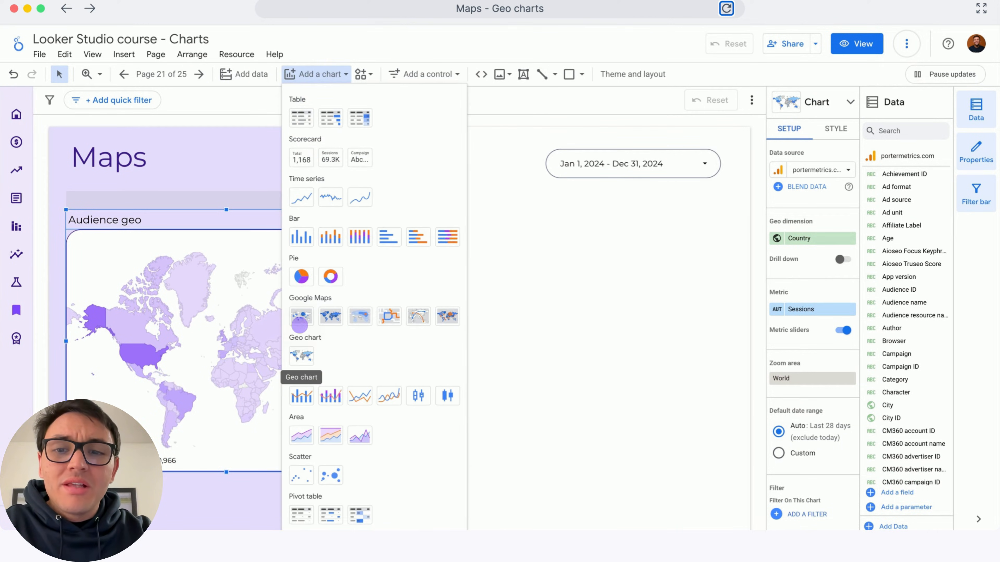
left_click(302, 356)
left_click_drag(411, 207, 710, 461)
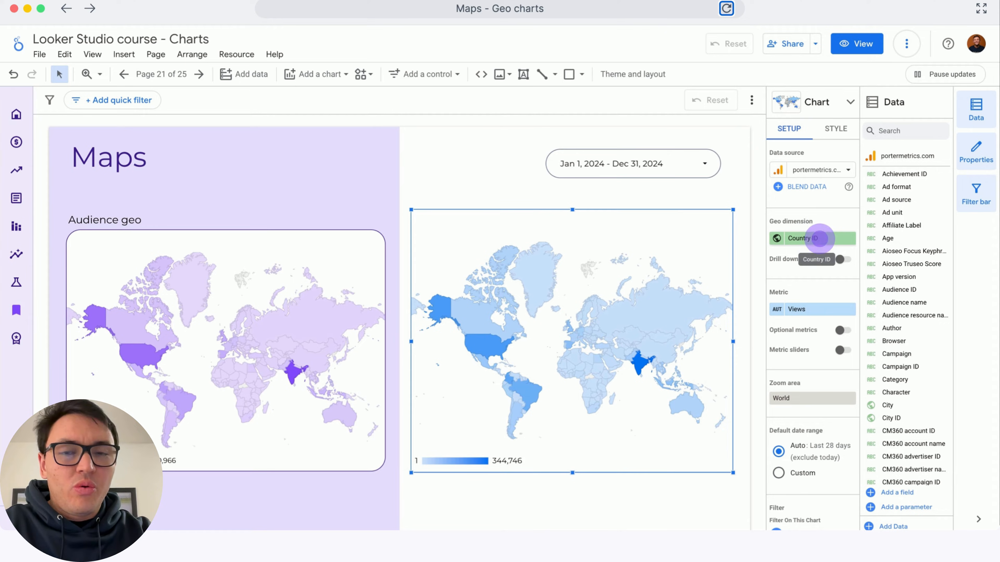
- Set the new geo chart's geo dimension to City and its metric to Sessions
left_click(820, 238)
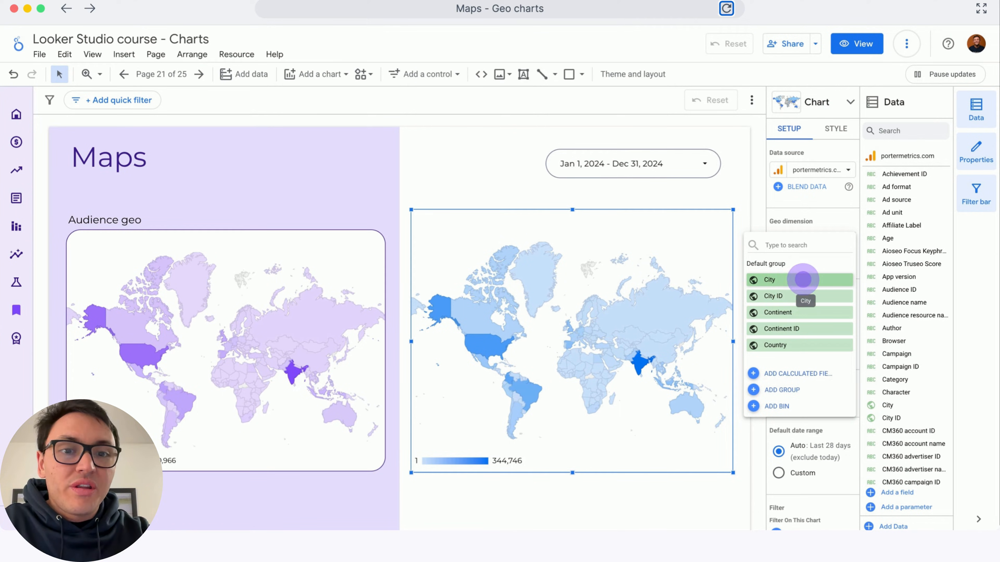
left_click(803, 280)
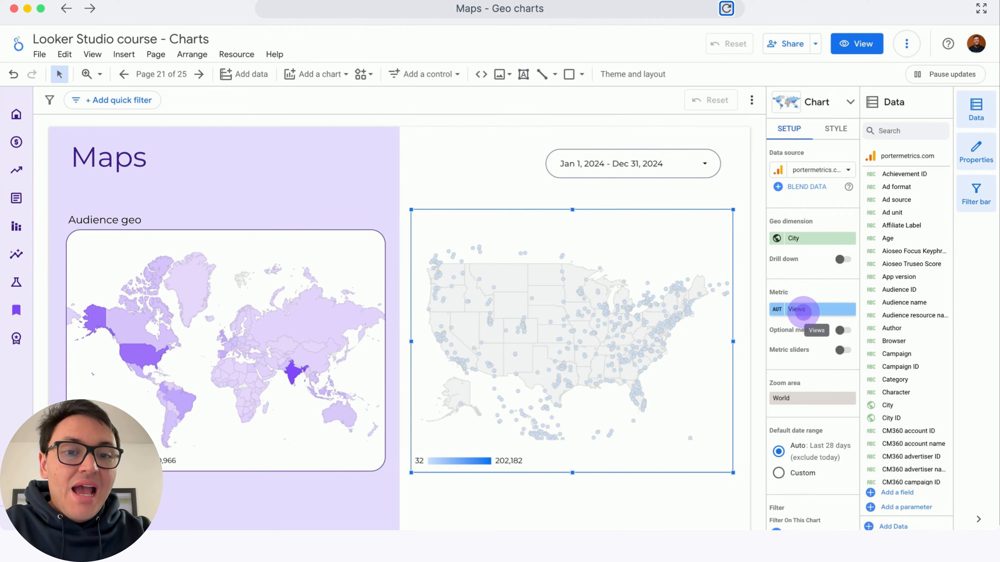
left_click(803, 309)
type("sessio")
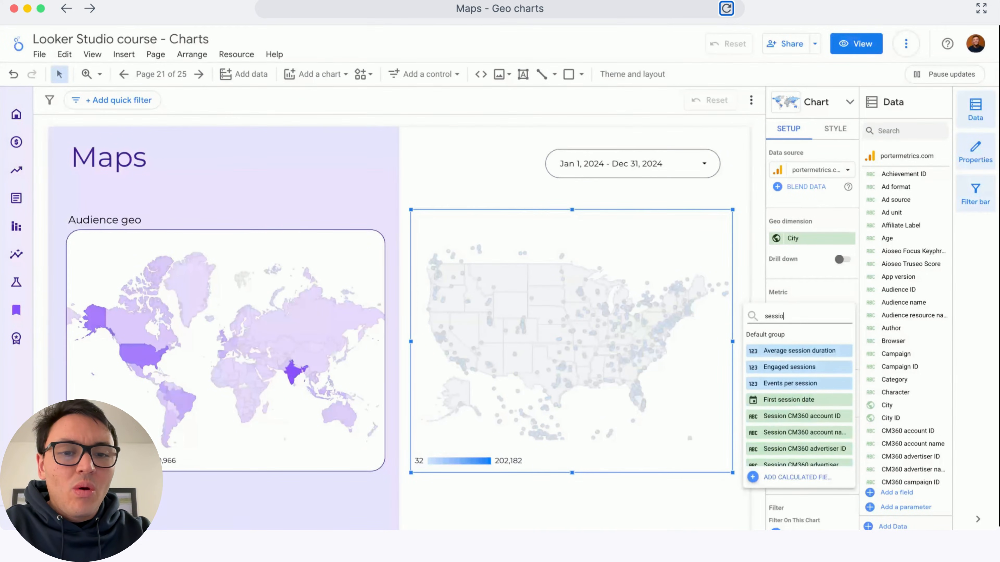
type("ns")
left_click(791, 367)
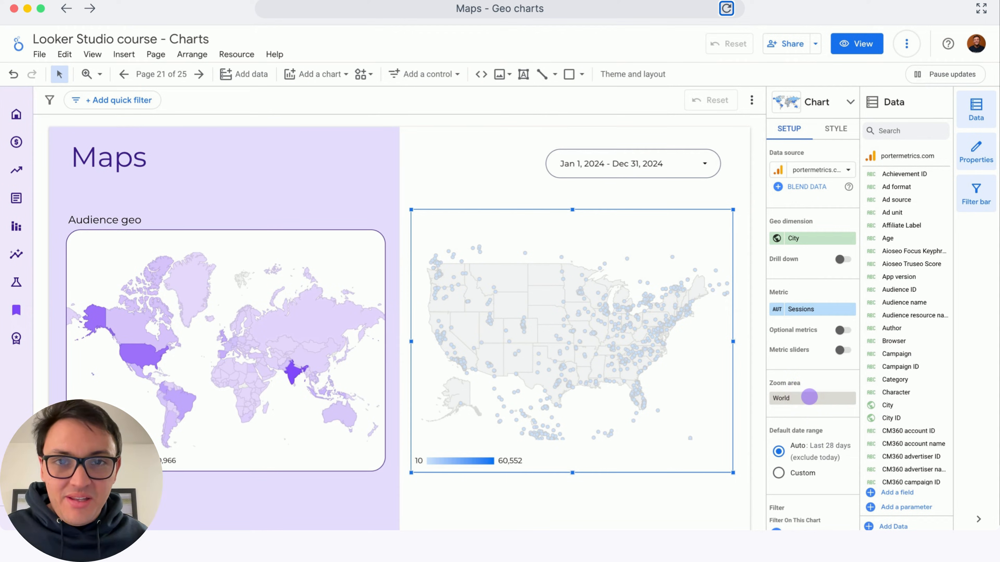
- Set the new geo chart's zoom area to India
left_click(809, 397)
type("india")
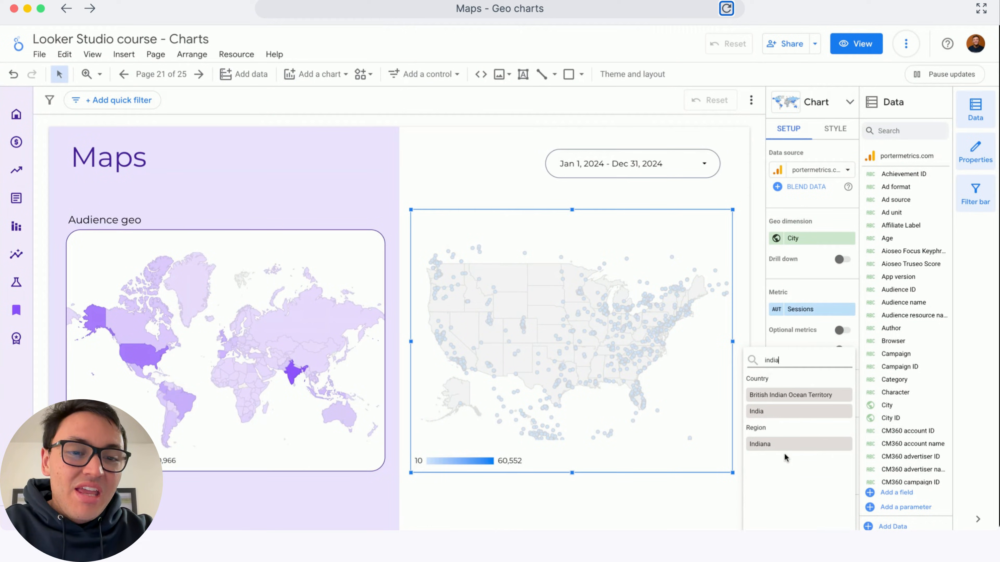
left_click(758, 411)
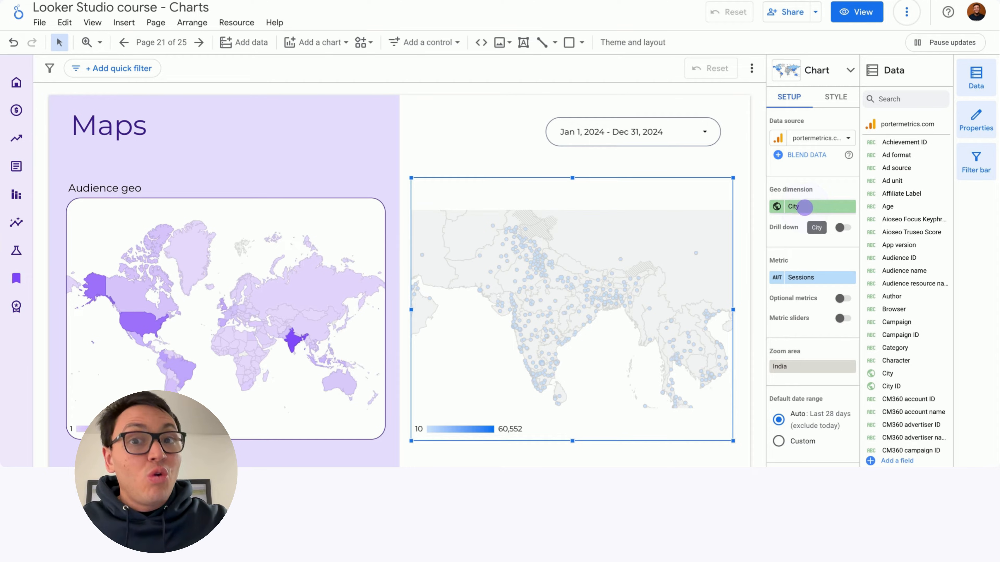
- Change the geo chart's geo dimension to Country and its zoom area to World
left_click(804, 207)
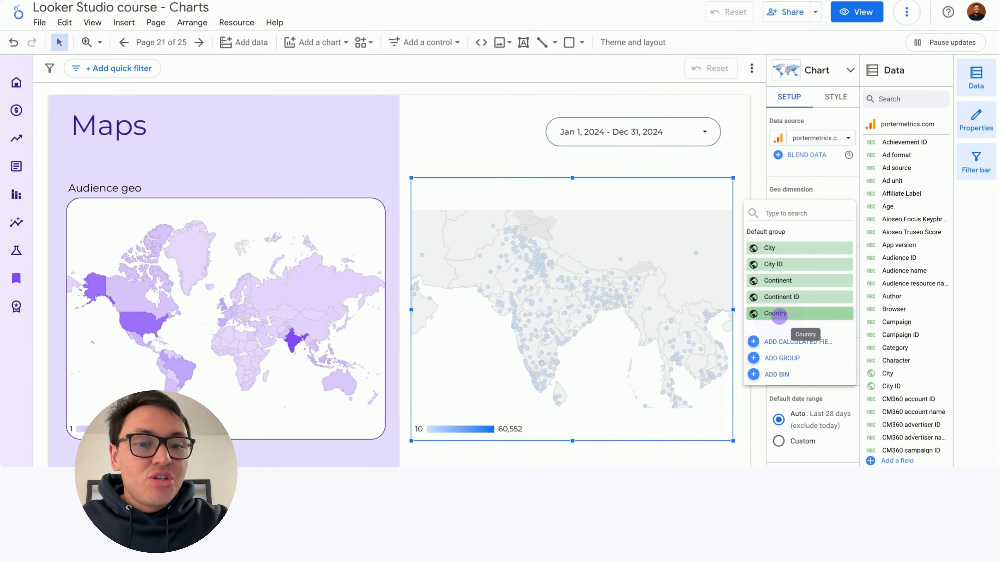
left_click(778, 314)
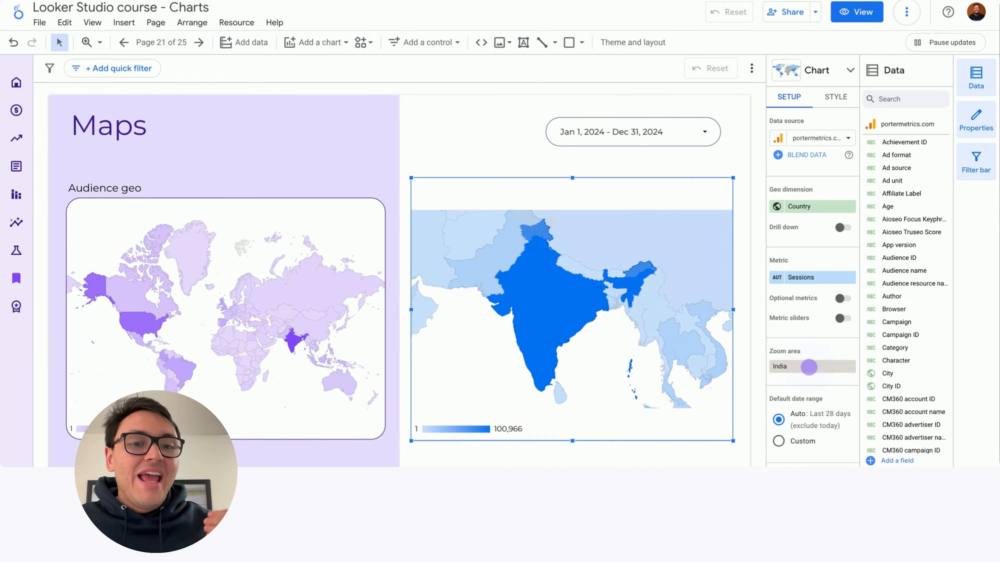
left_click(808, 367)
type("wor")
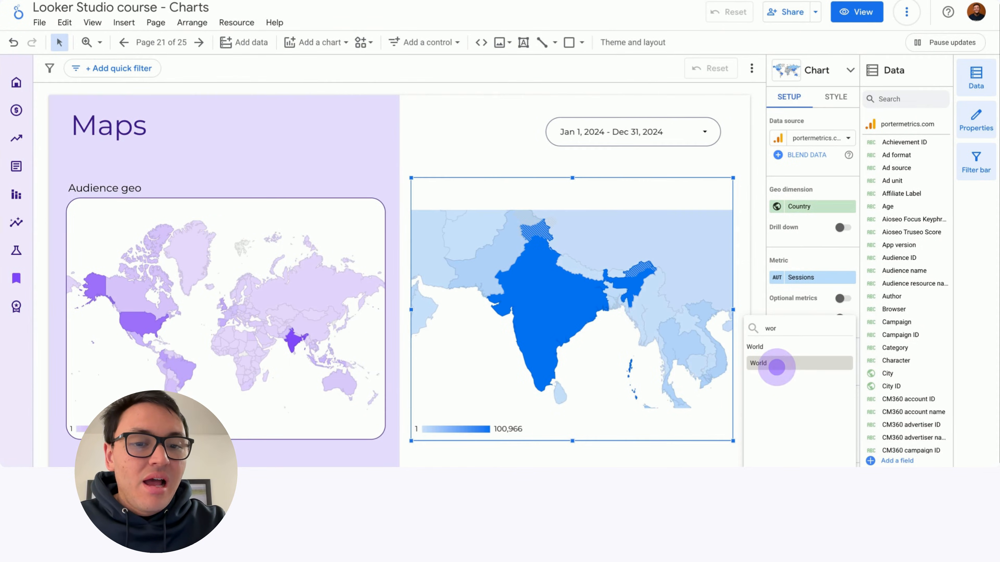
left_click(777, 367)
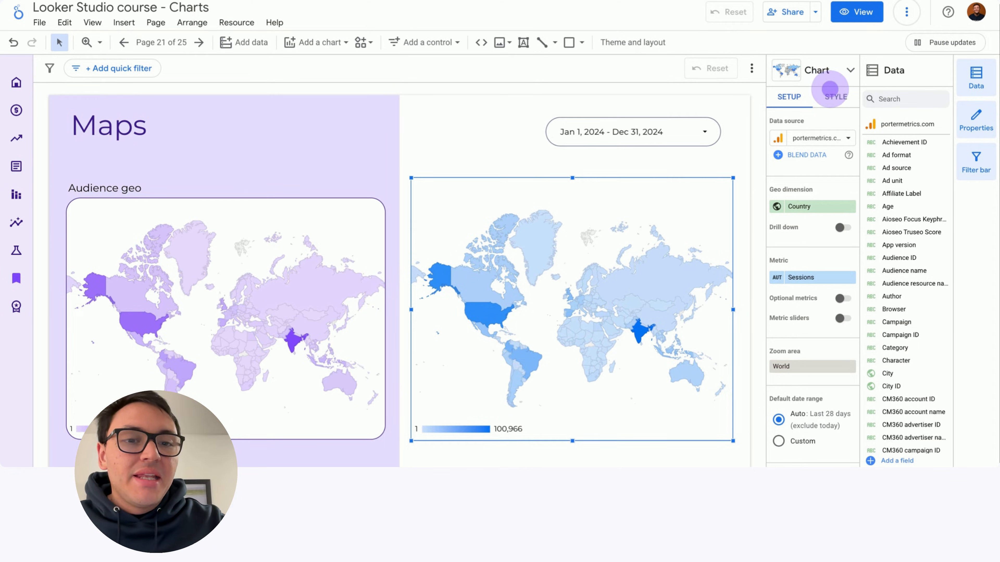
- Set the geo chart's maximum color to the bright custom purple and open its background color choices
left_click(830, 91)
left_click(778, 183)
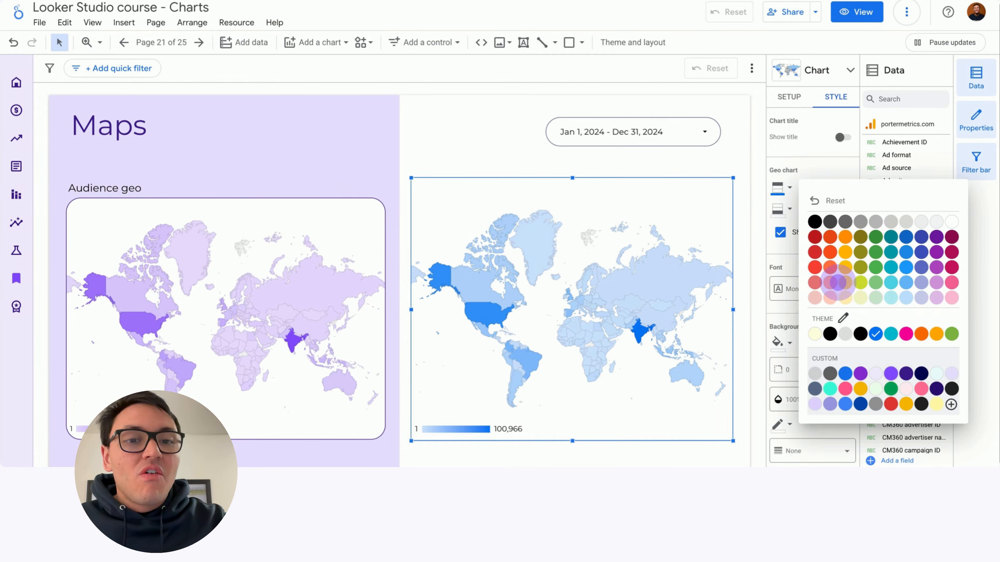
left_click(891, 373)
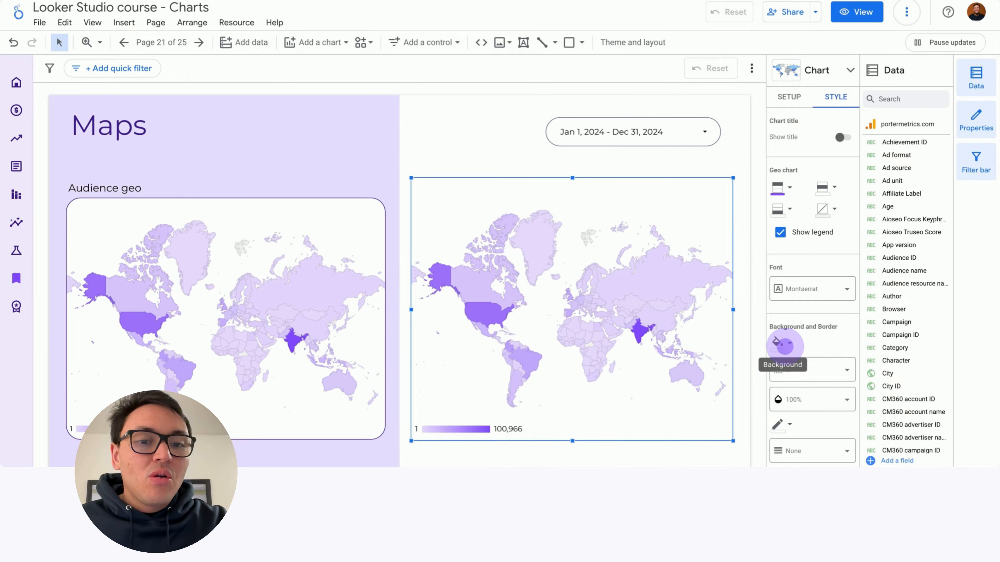
left_click(783, 344)
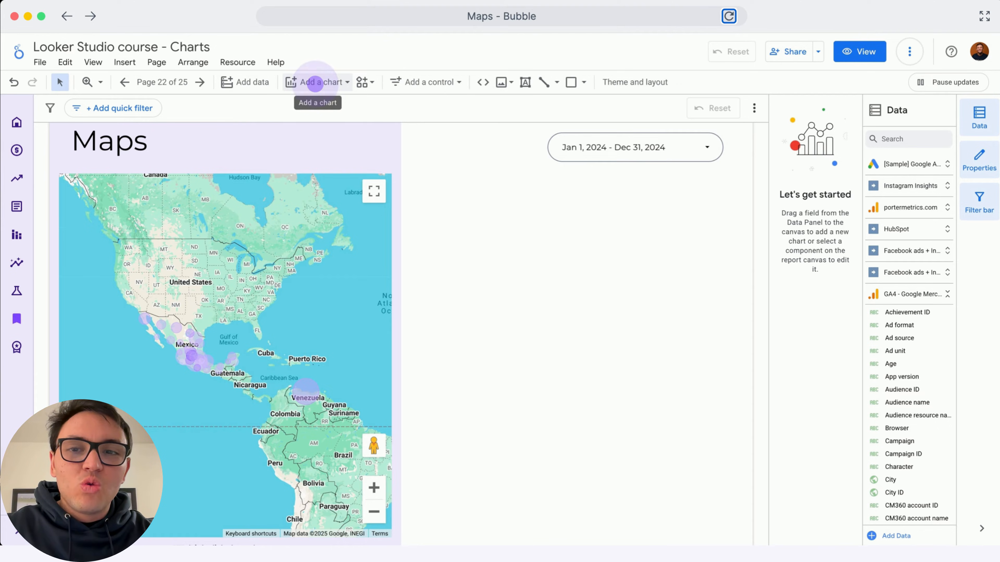
- On the bubble maps page, insert a Google Maps bubble map beside the existing map and set its location to Region
left_click(314, 82)
left_click(303, 321)
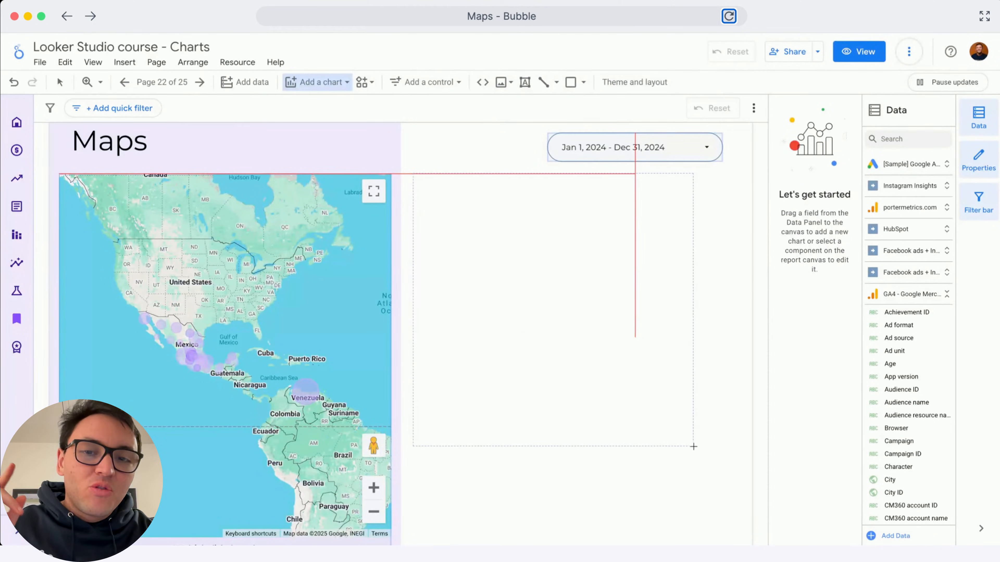
left_click_drag(693, 446, 707, 498)
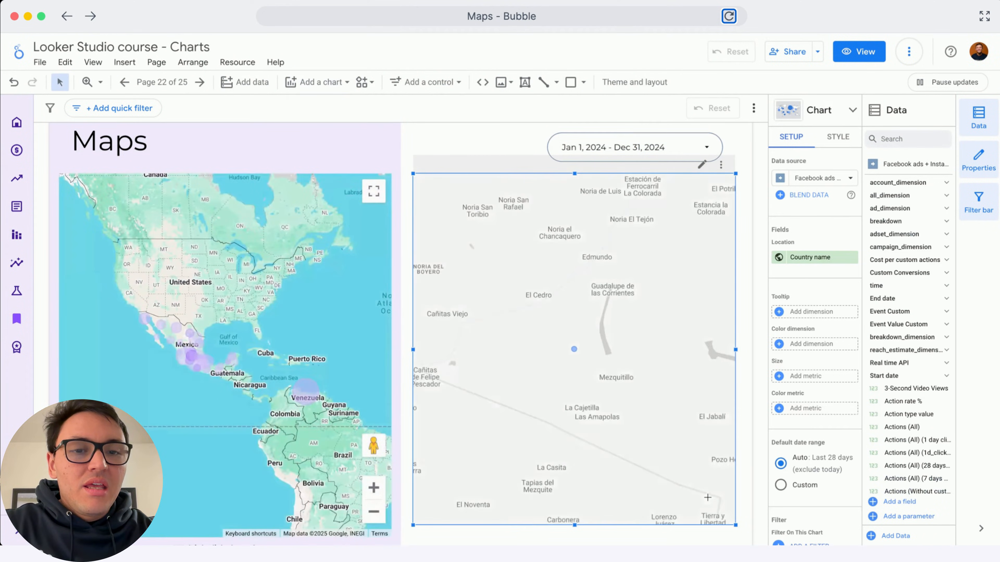
left_click(817, 256)
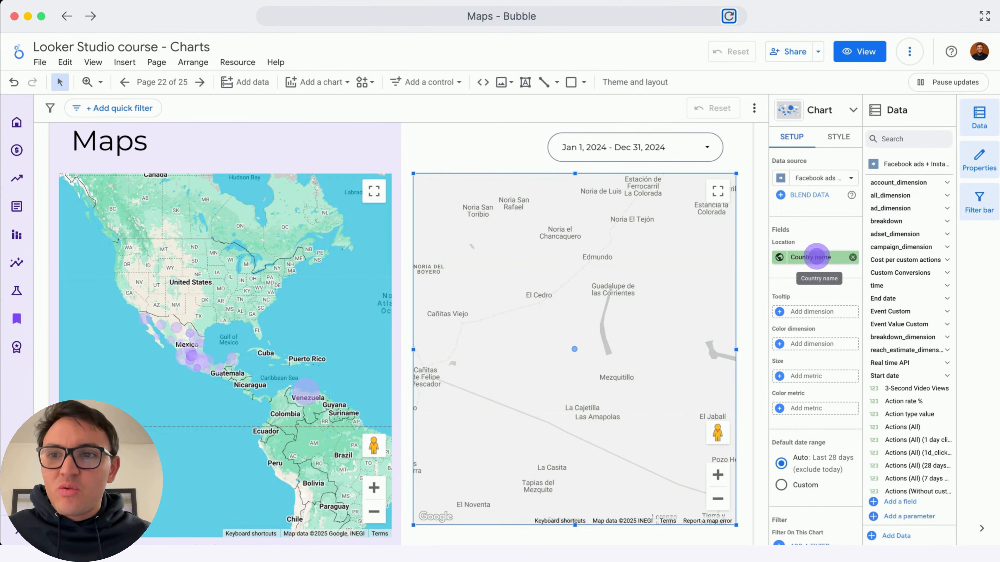
left_click(816, 256)
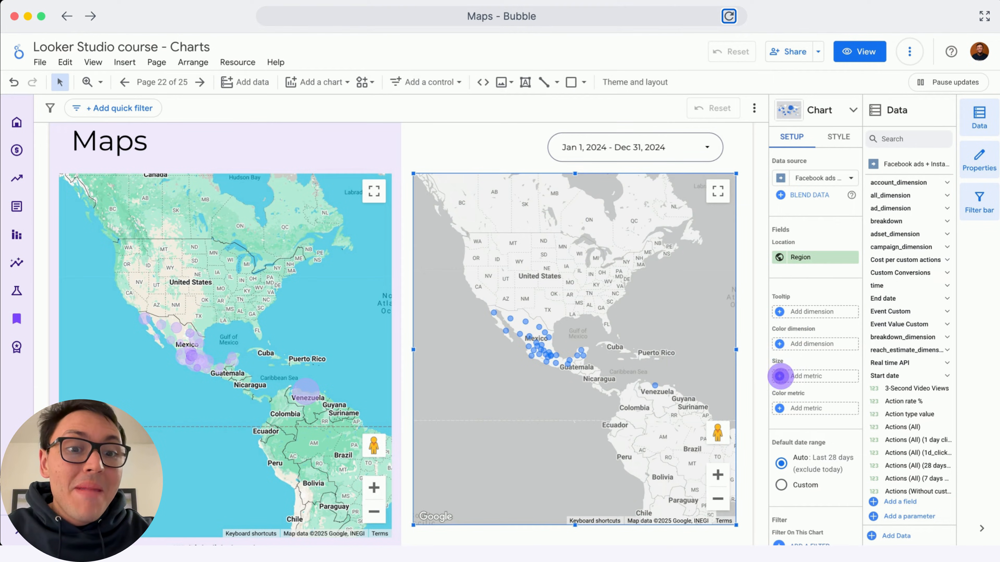
- Size the map's bubbles by Link clicks and set the color metric to CTR (link click-through)
left_click(780, 376)
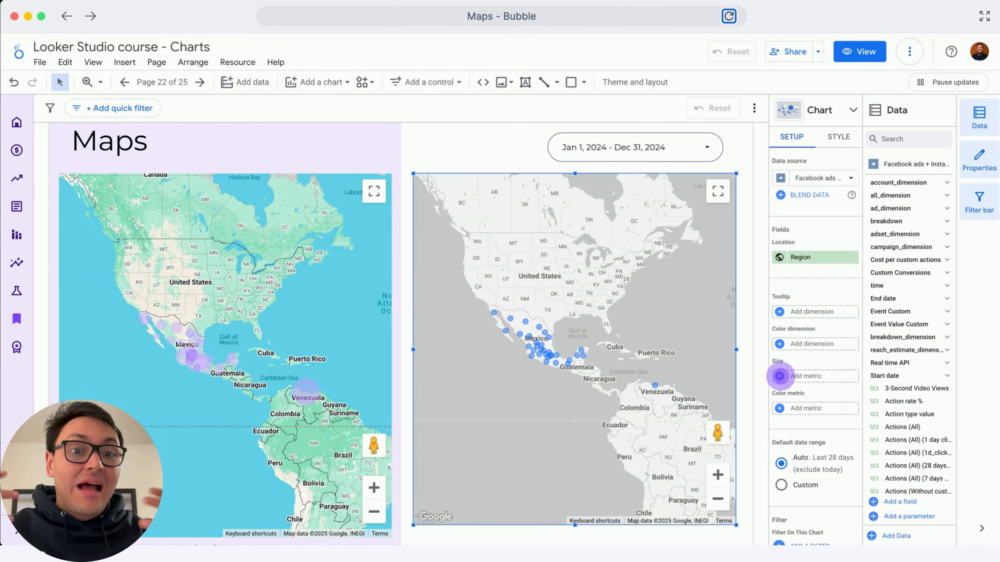
left_click(780, 376)
type("link clicks")
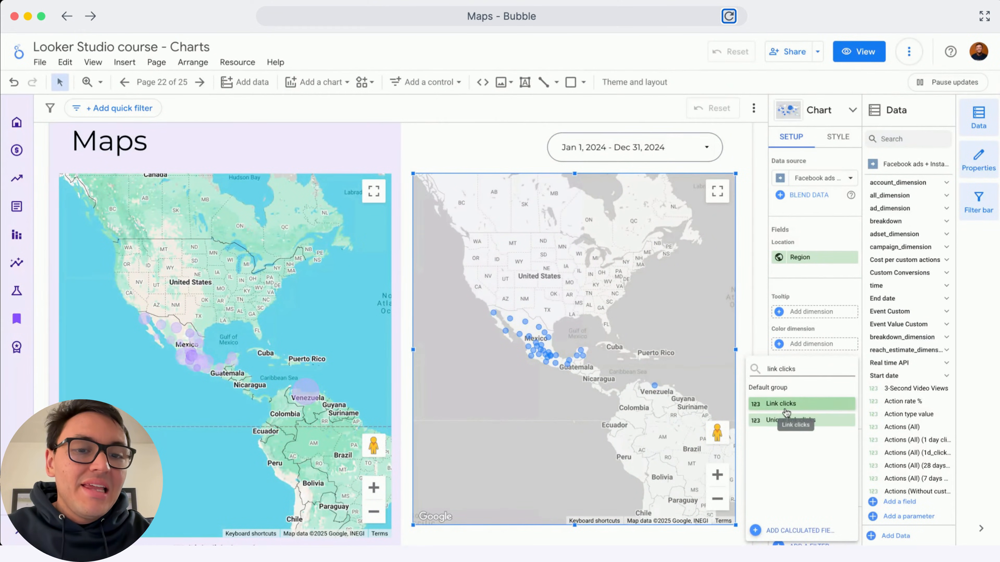
left_click(783, 404)
left_click(782, 408)
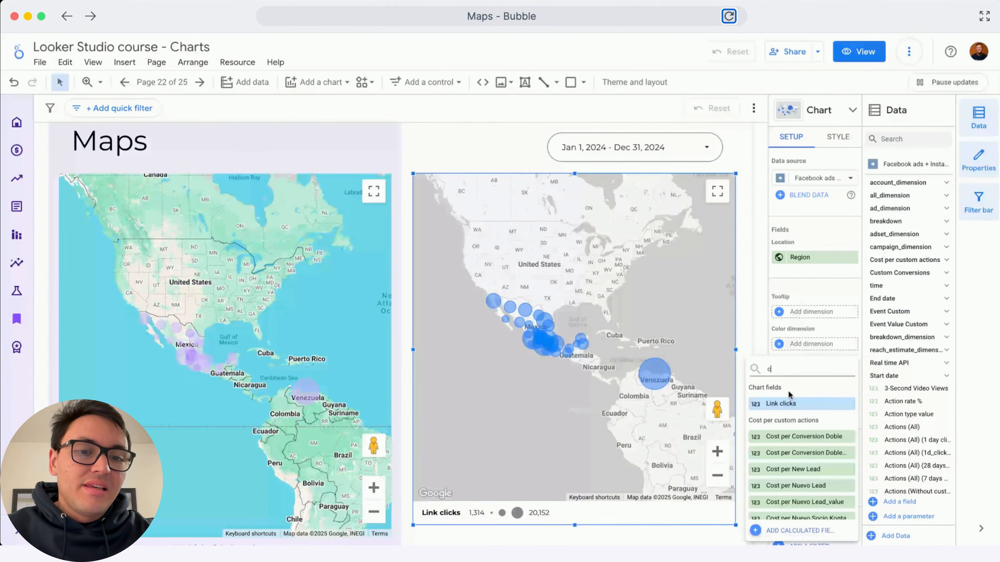
type("ctr")
left_click(826, 421)
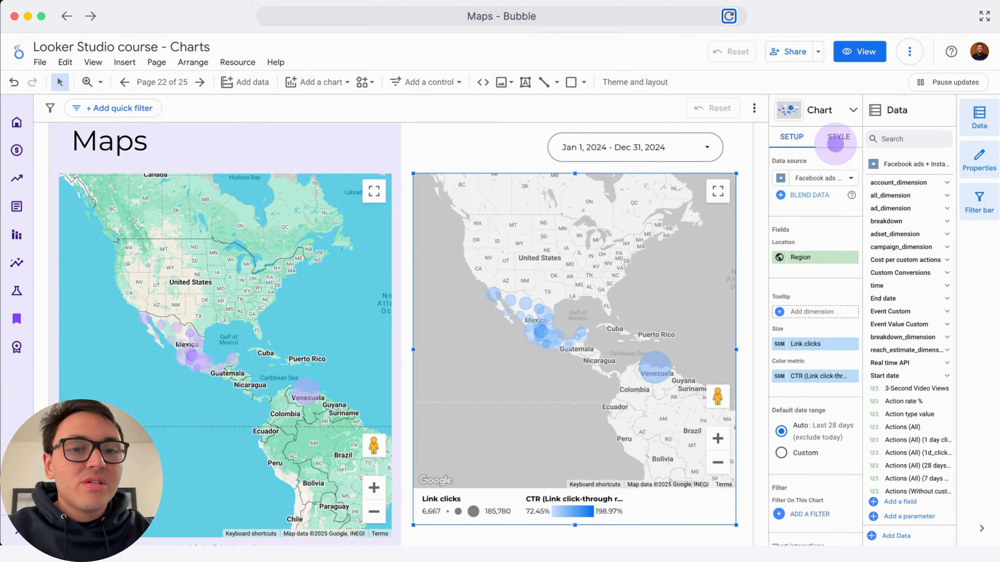
- Try the Silver and Dark background styles on the new bubble map, and set the style to Standard
left_click(837, 137)
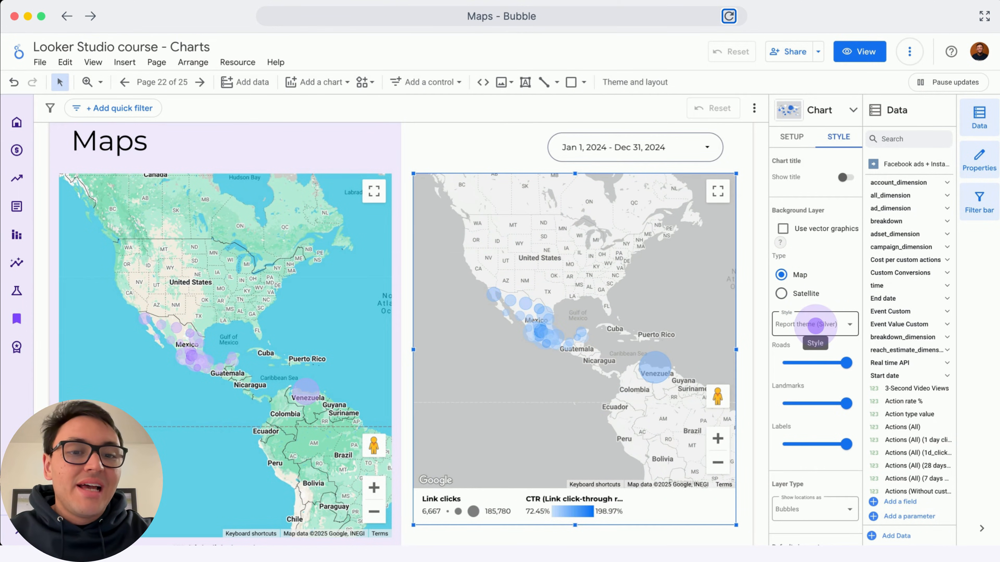
left_click(816, 327)
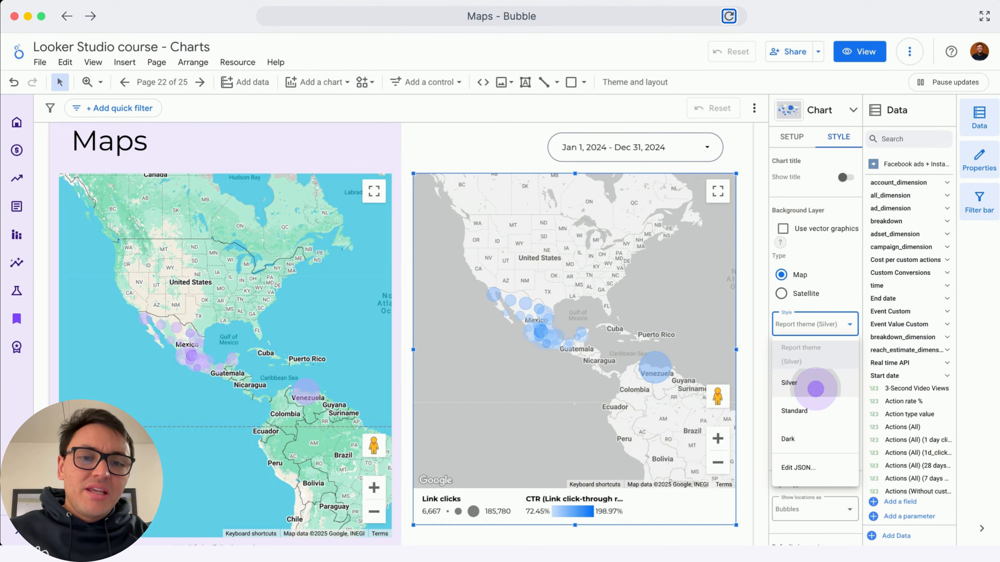
left_click(815, 389)
left_click(828, 326)
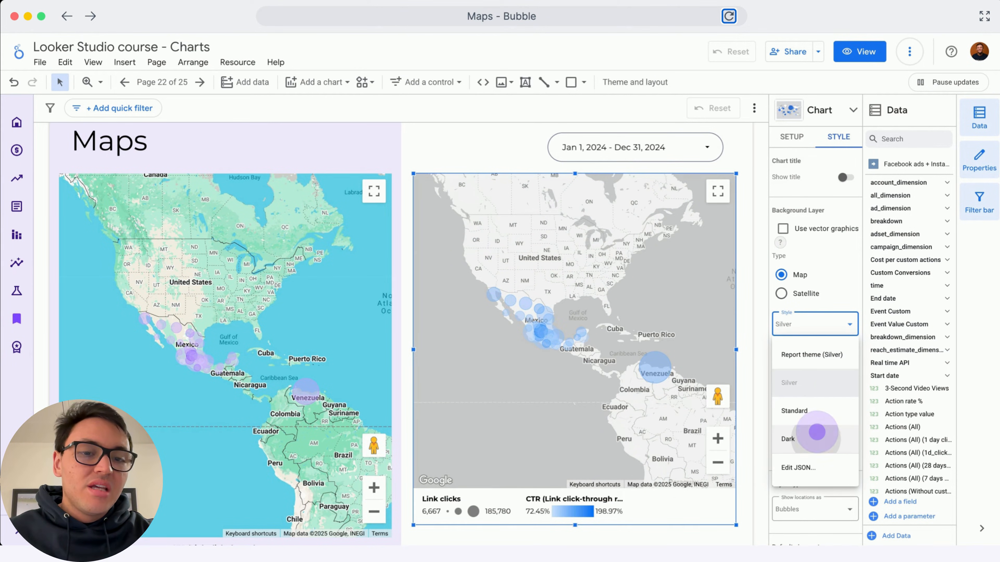
left_click(817, 435)
left_click(834, 326)
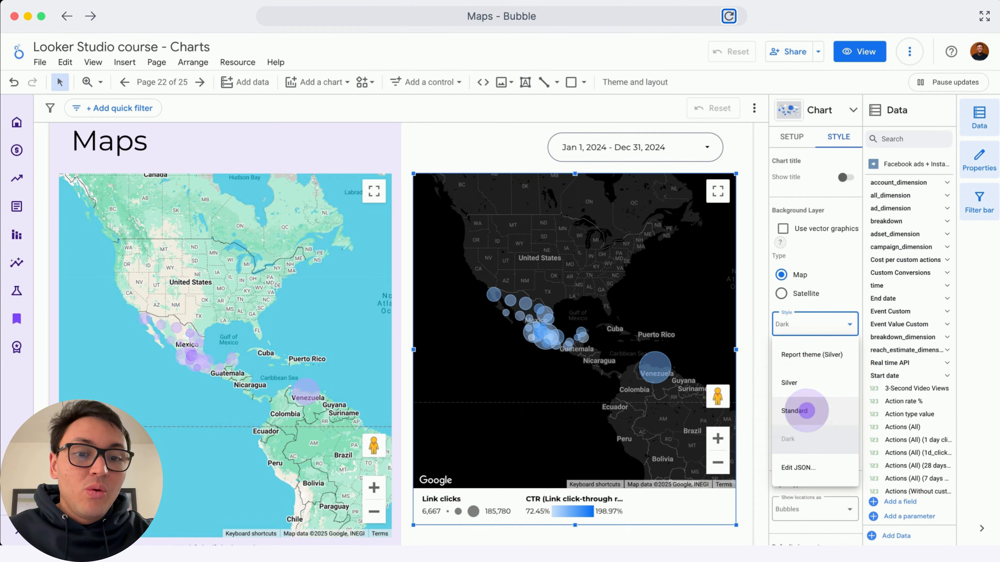
left_click(807, 411)
- Slightly reduce the map's bubble size and set the maximum bubble color to the bright custom purple
scroll(815, 410, "down", 6)
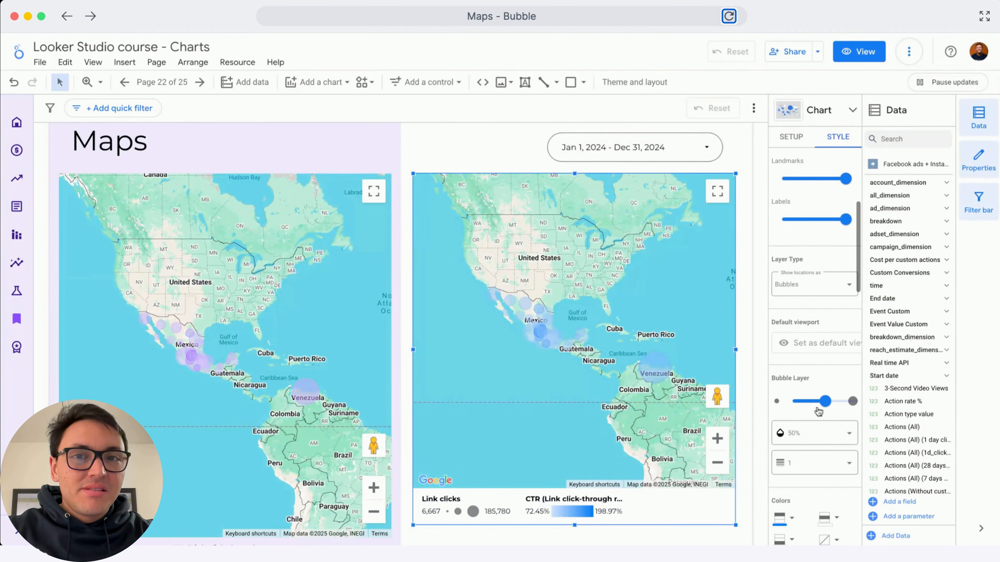
left_click(816, 401)
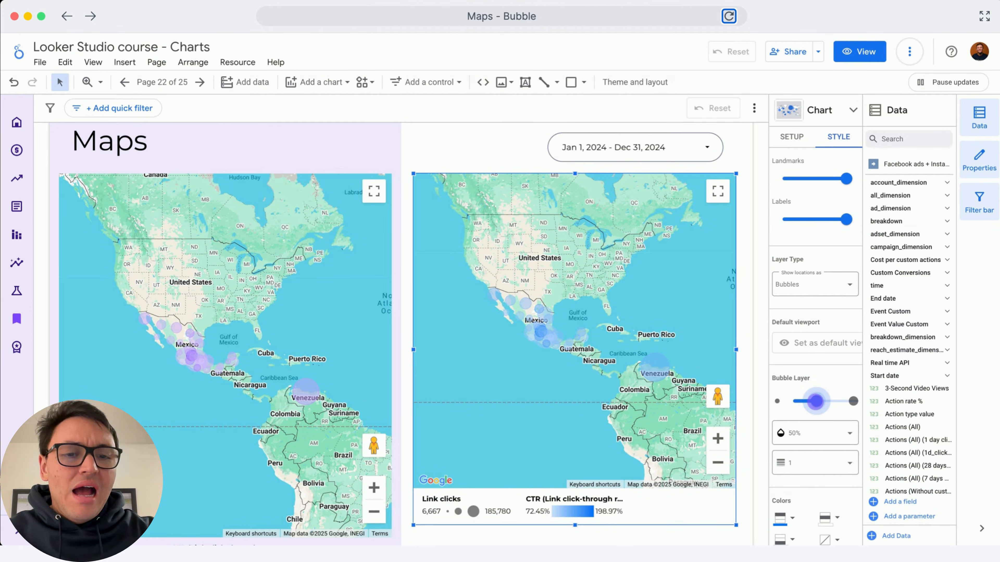
left_click_drag(815, 402, 813, 402)
scroll(814, 441, "down", 1)
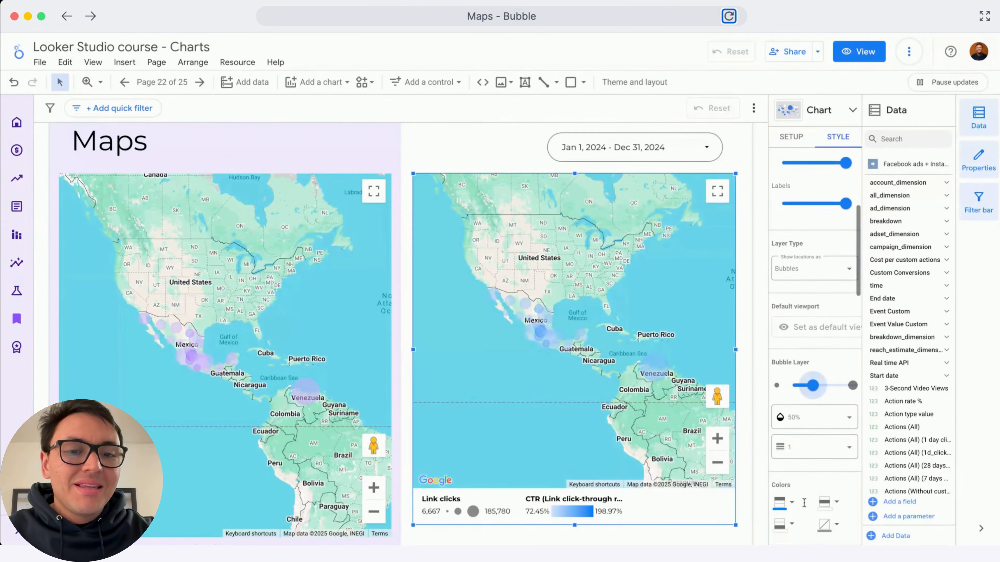
left_click(783, 482)
left_click(783, 482)
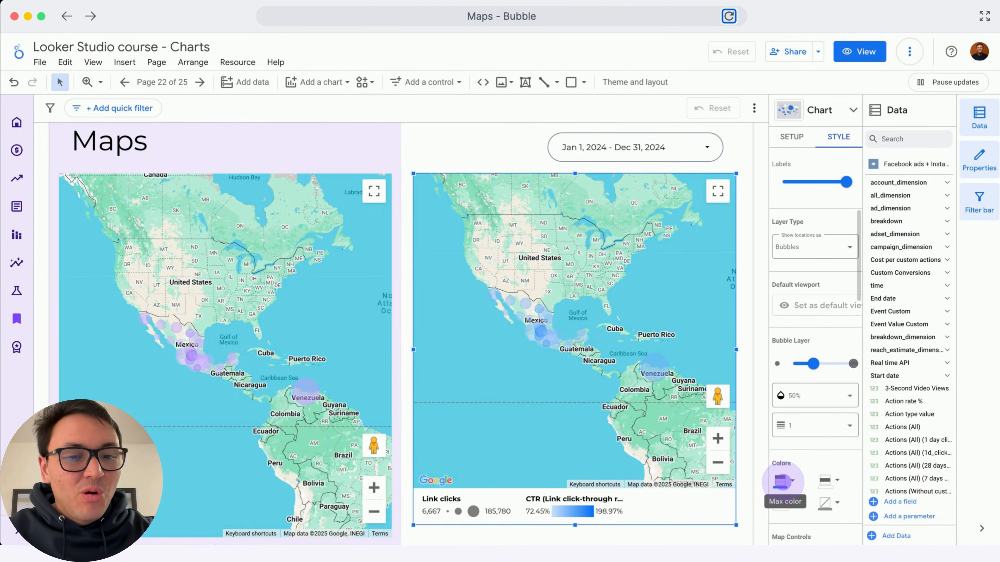
left_click(893, 490)
- Turn the map's fullscreen control off and back on, and hide the Street View control
scroll(811, 394, "down", 5)
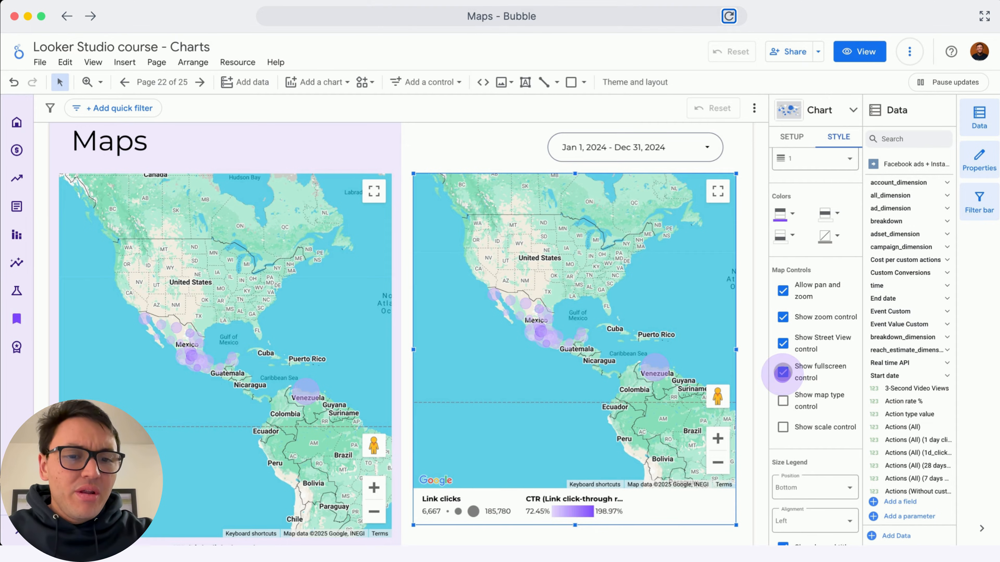
left_click(783, 373)
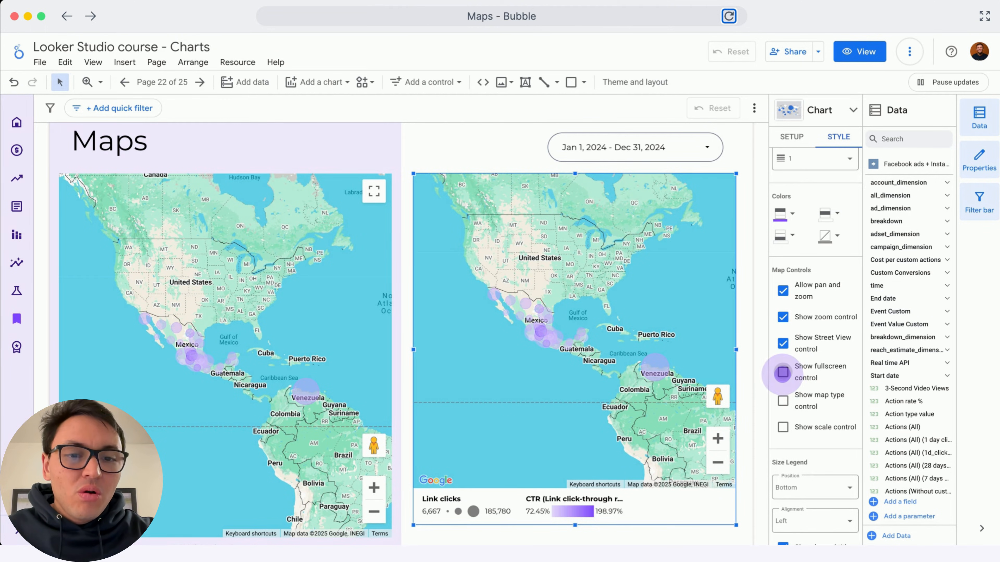
left_click(783, 373)
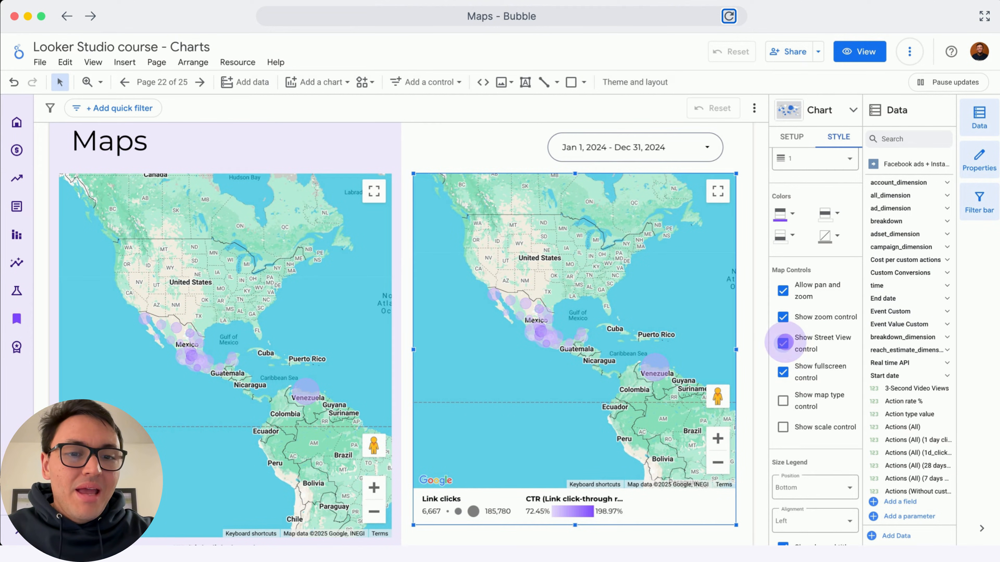
left_click(782, 343)
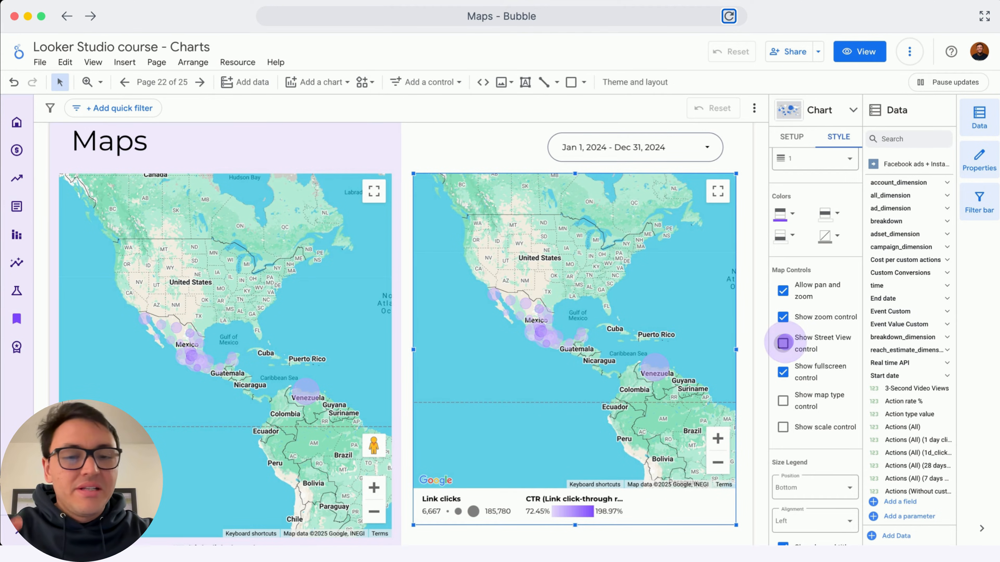
- Show the bubble map's Street View control again, and turn its zoom control off and back on
left_click(783, 343)
left_click(782, 318)
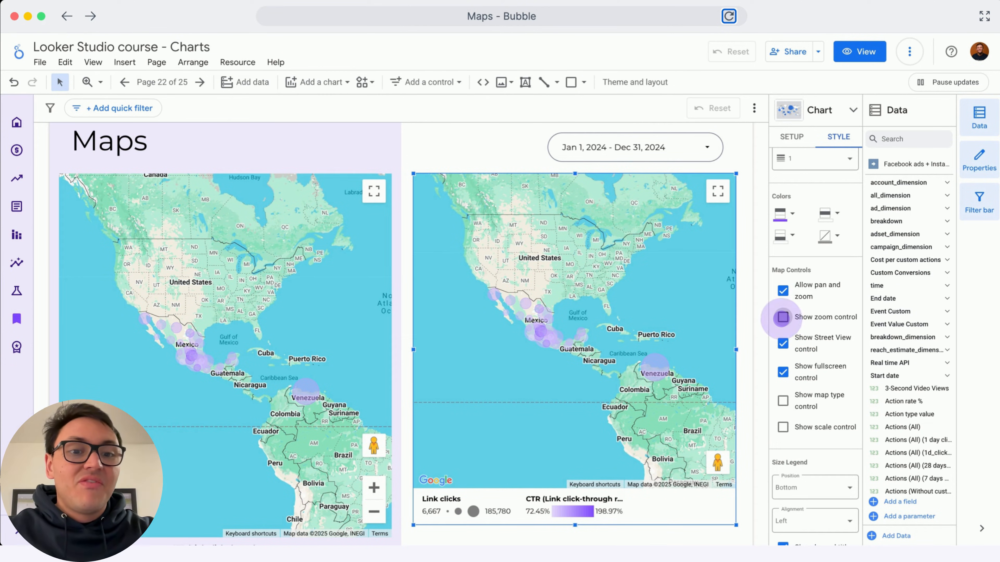
left_click(782, 317)
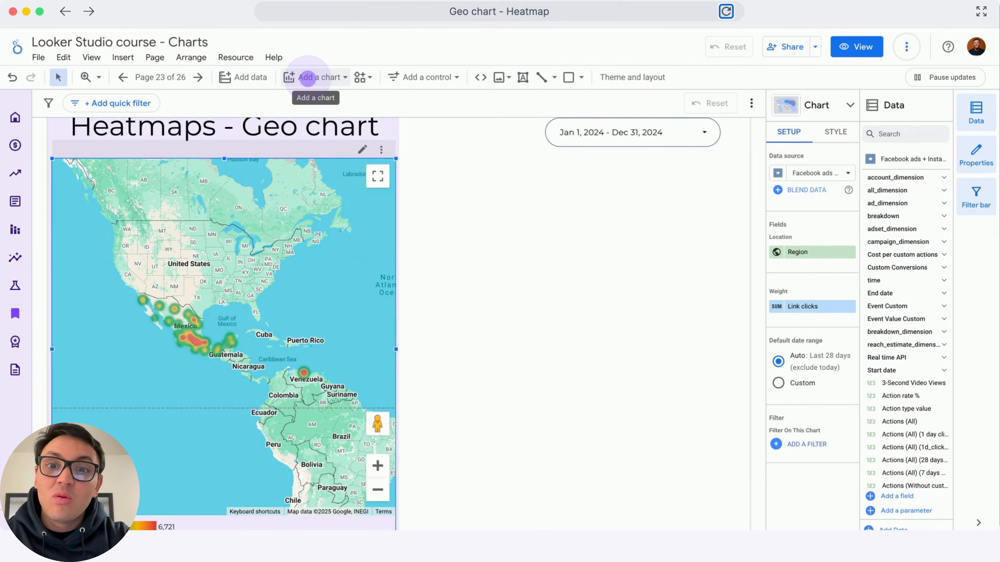
- Add a Google Maps heatmap in the empty area beside the existing map on the Heatmaps - Geo chart page
left_click(307, 77)
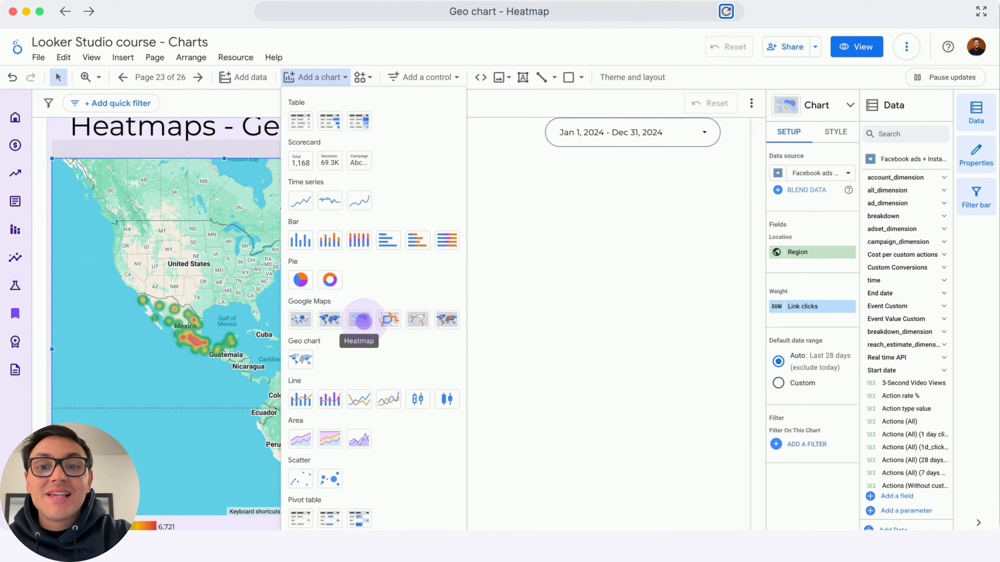
left_click(359, 321)
mouse_move(427, 162)
left_mouse_down()
mouse_move(612, 423)
mouse_move(748, 513)
left_mouse_up()
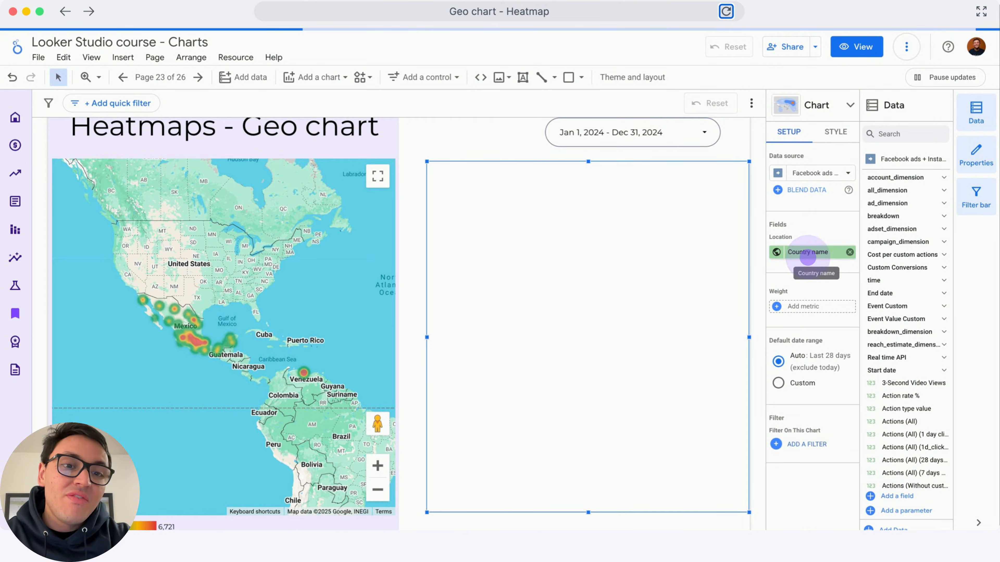
- Set the new heatmap's location to Region and its weight metric to Link clicks
left_click(808, 257)
type("region")
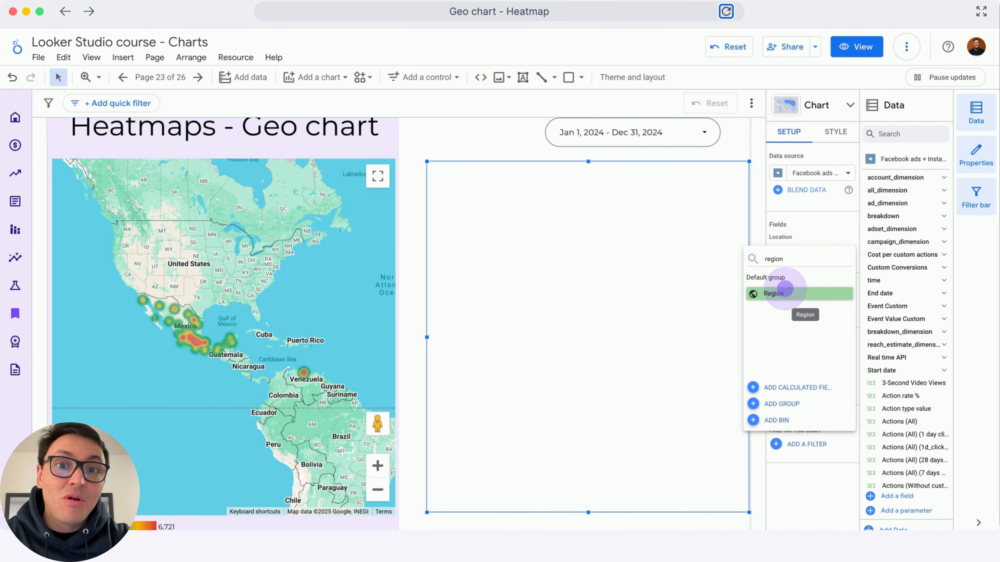
left_click(785, 292)
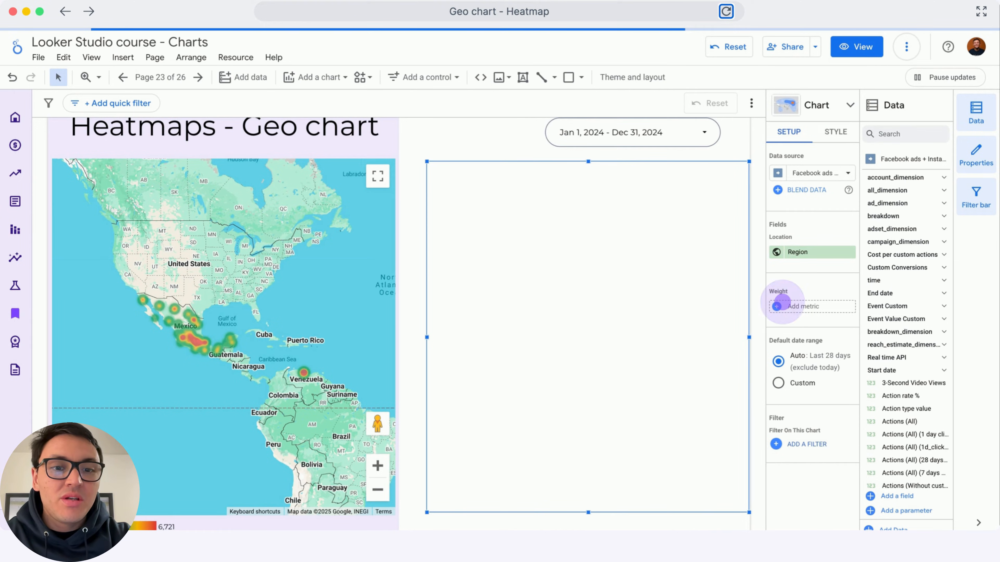
left_click(781, 304)
type("link")
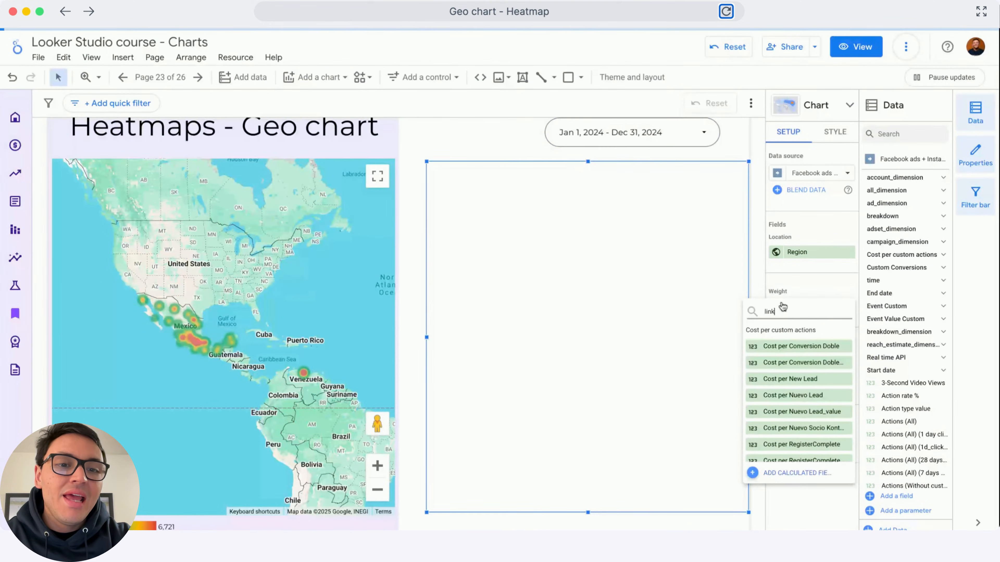
type(" clic")
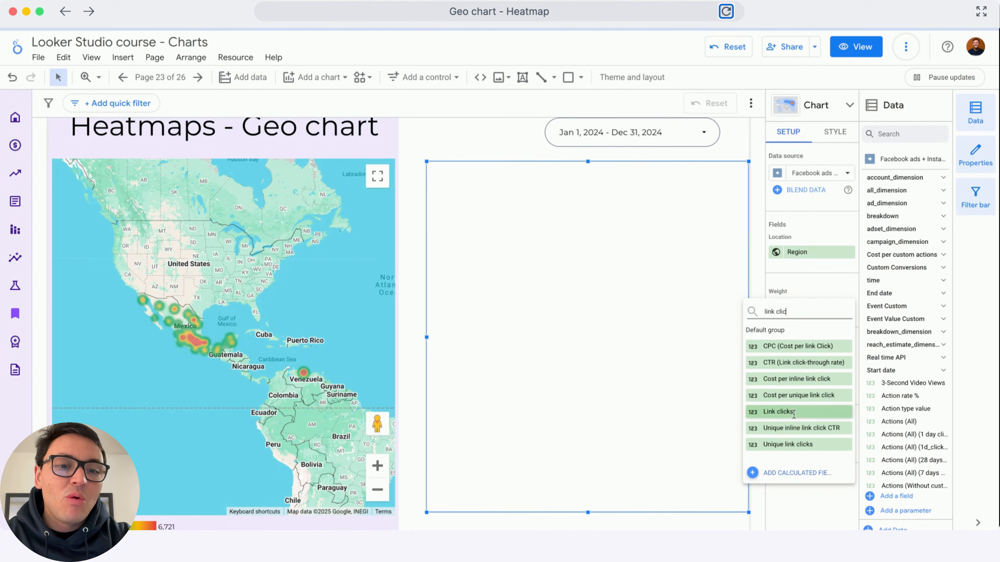
left_click(793, 412)
left_click(467, 128)
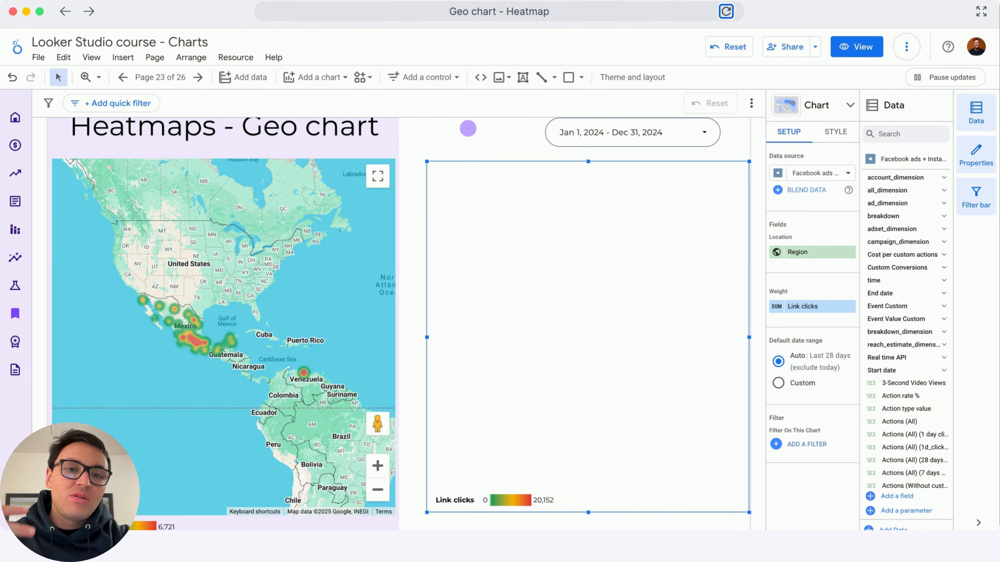
left_click(480, 247)
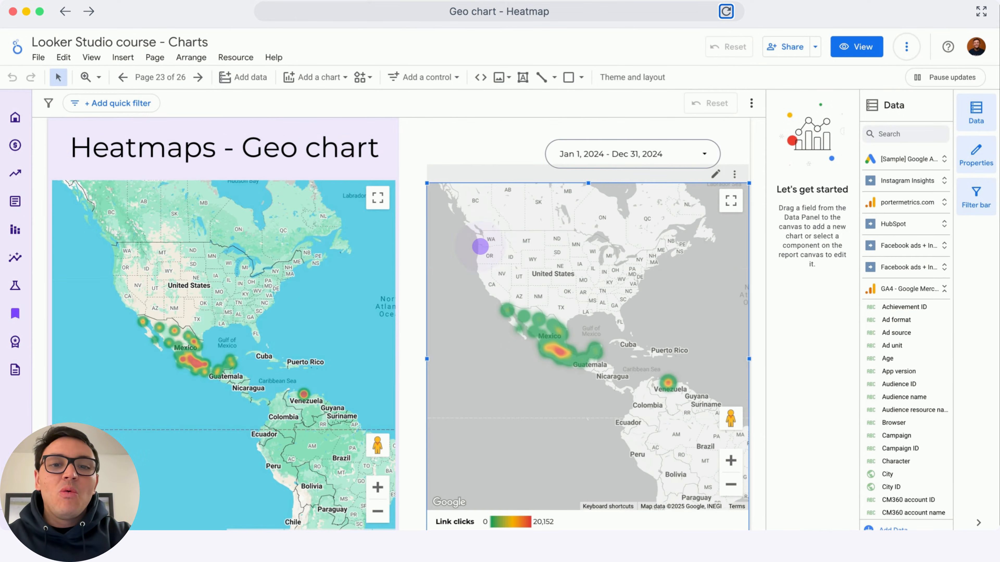
left_click(480, 247)
left_click(480, 247)
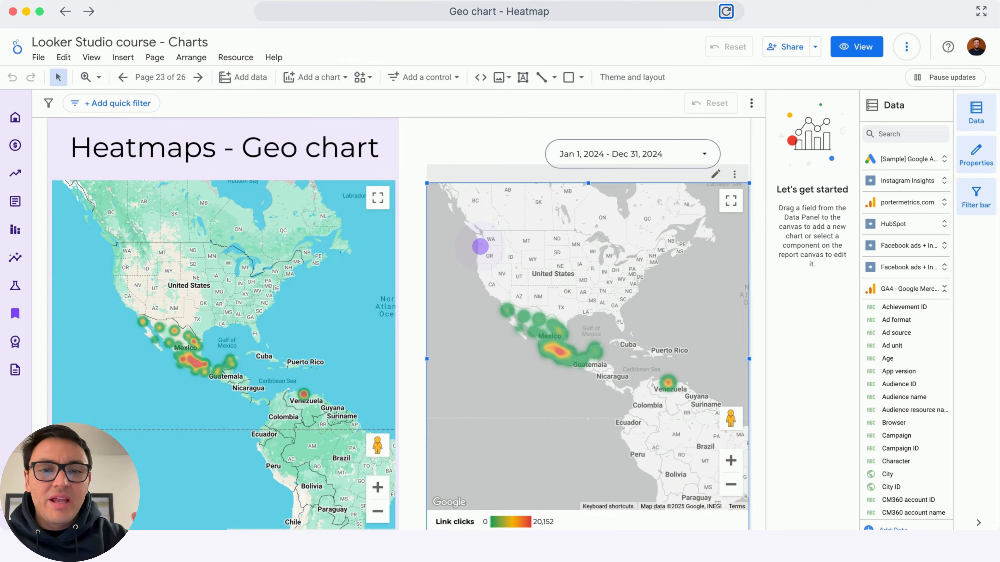
left_click(480, 247)
left_click(480, 246)
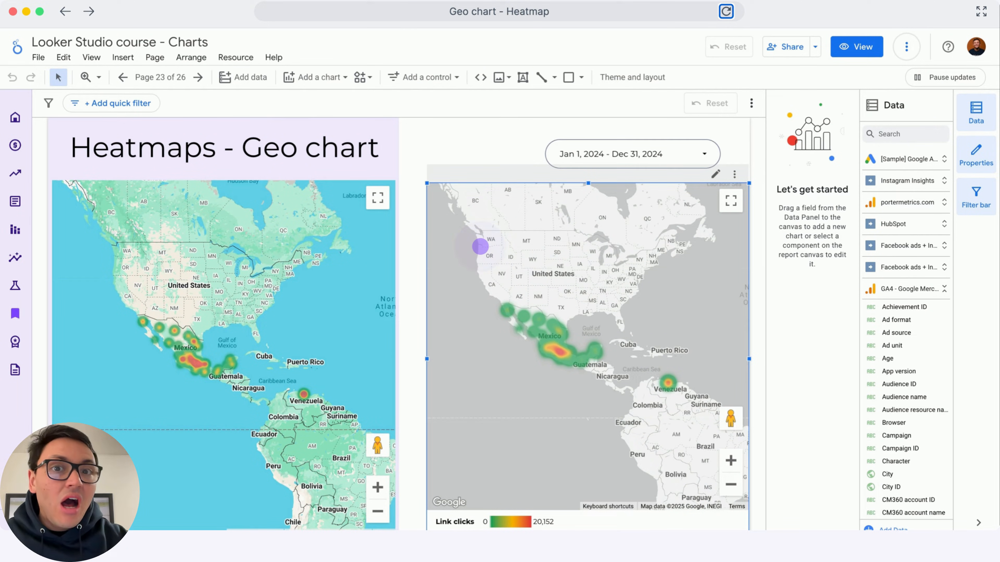
left_click(481, 246)
left_click(480, 246)
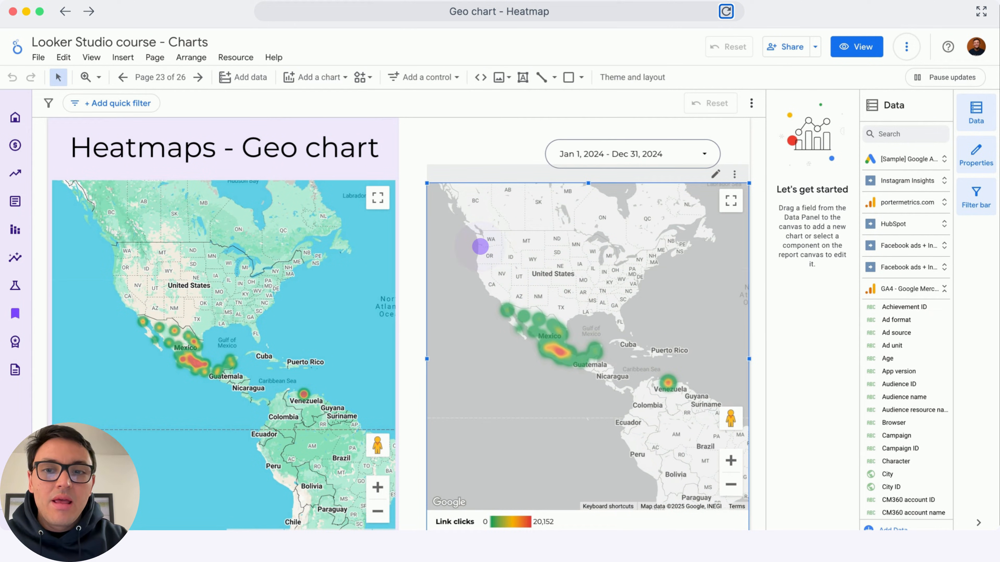
left_click(480, 246)
left_click(480, 246)
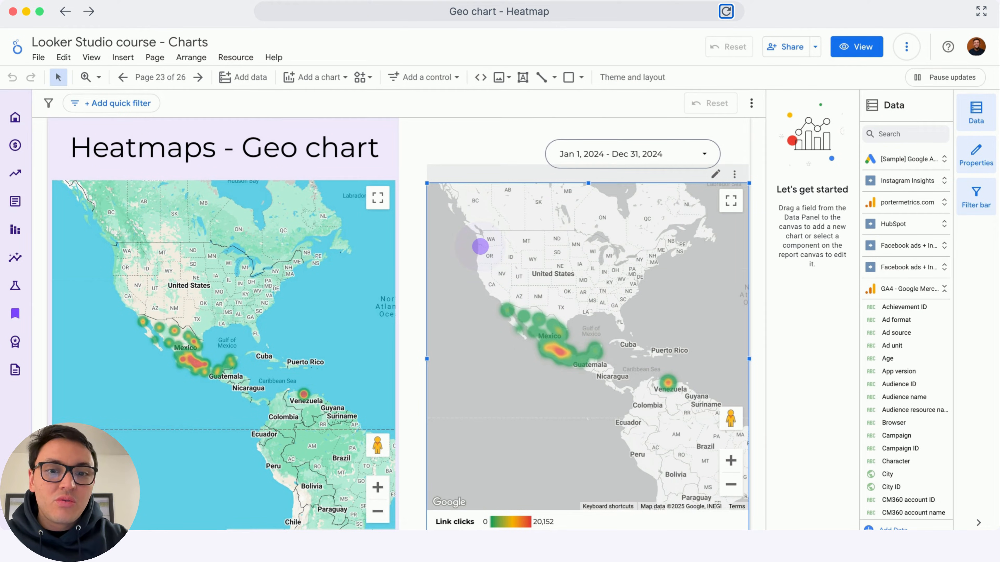
left_click(480, 246)
left_click(480, 247)
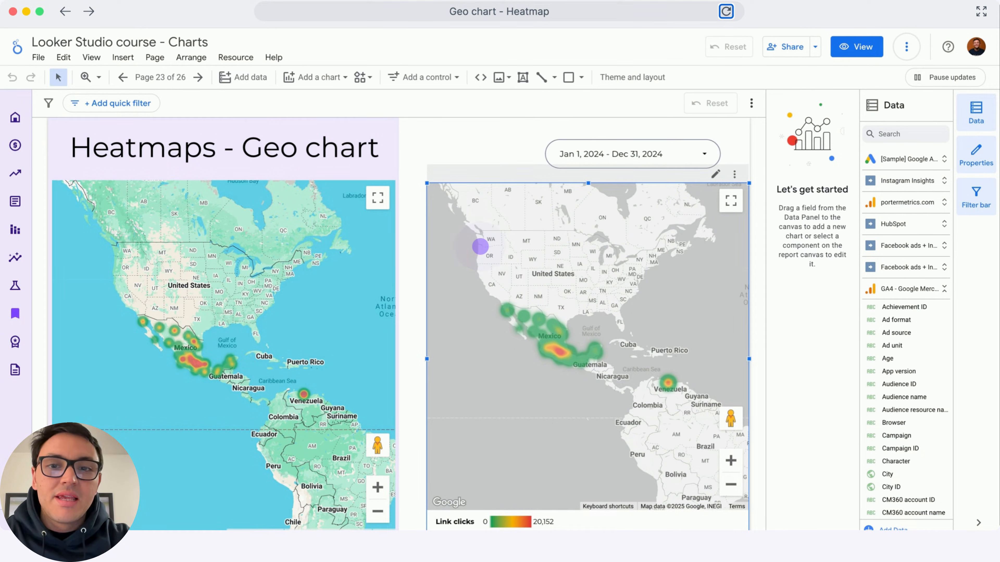
- Set the new heatmap's background map style to Standard
left_click(509, 236)
left_click(822, 131)
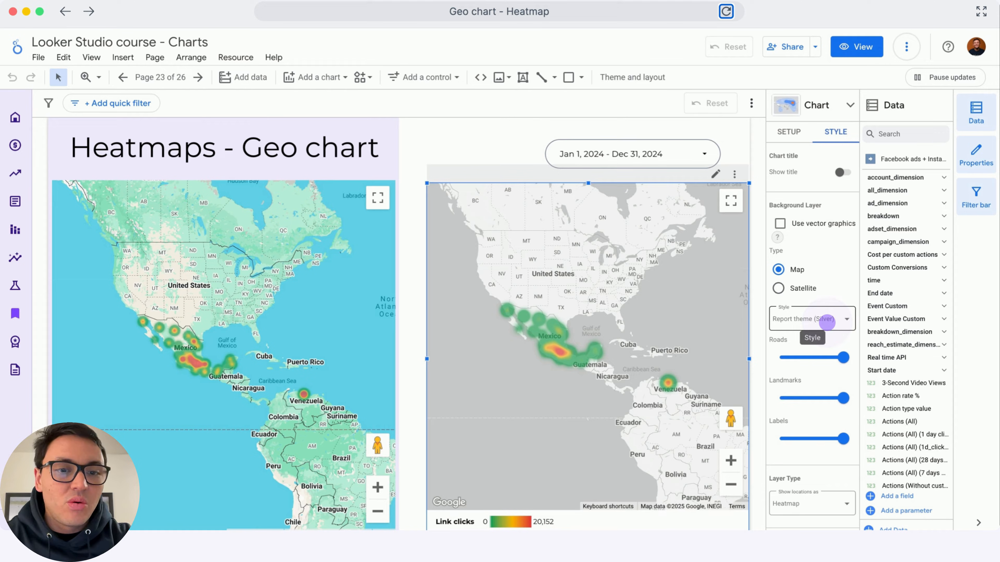
left_click(826, 321)
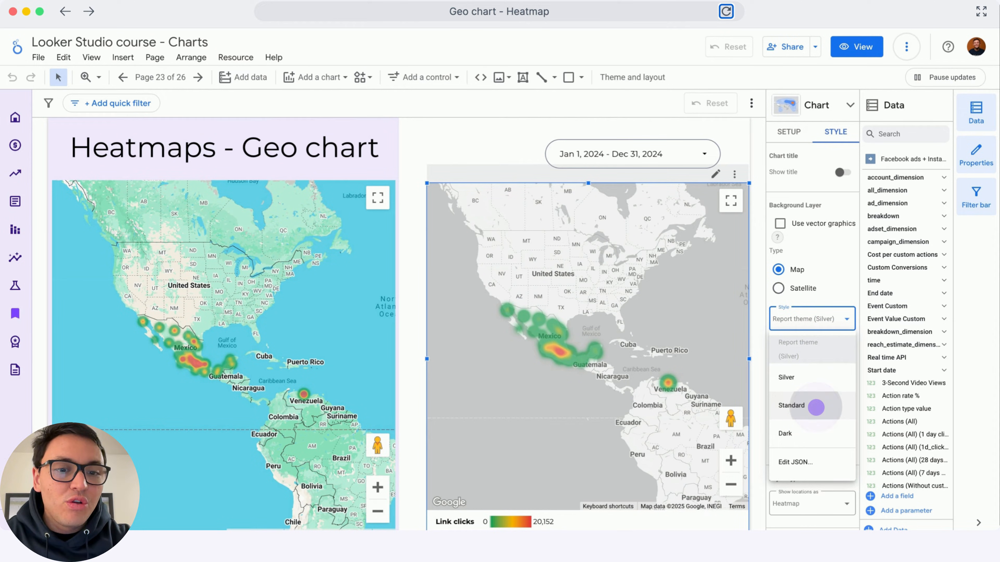
left_click(816, 407)
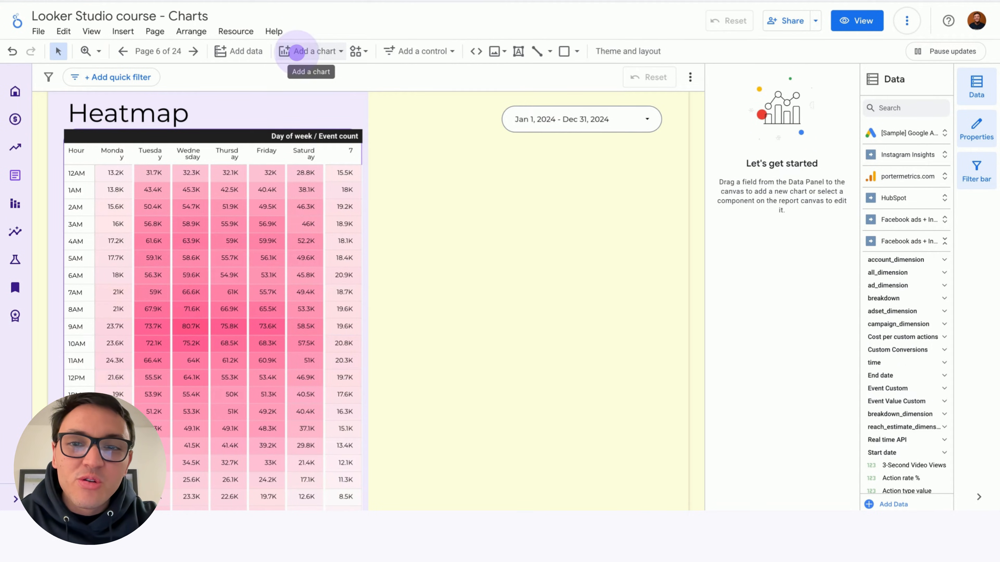
- Add a pivot table with heatmap on the Heatmap page, filling the empty area beside the existing table
left_click(297, 51)
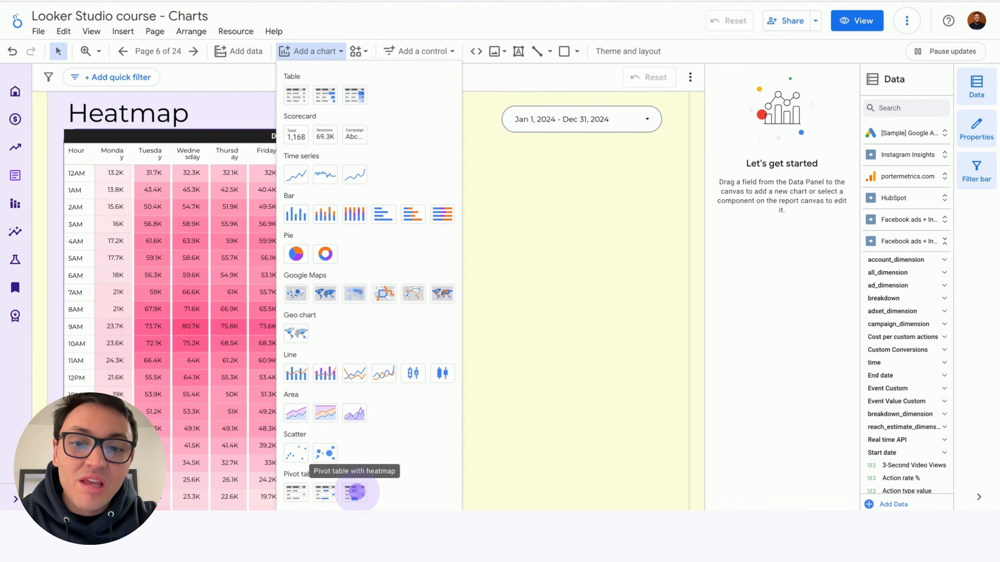
left_click(355, 492)
left_click_drag(380, 143, 632, 293)
left_click_drag(668, 322, 673, 489)
- Set the new pivot table's row dimension to Hour and its column dimension to Day of week
left_click(781, 214)
type("hour")
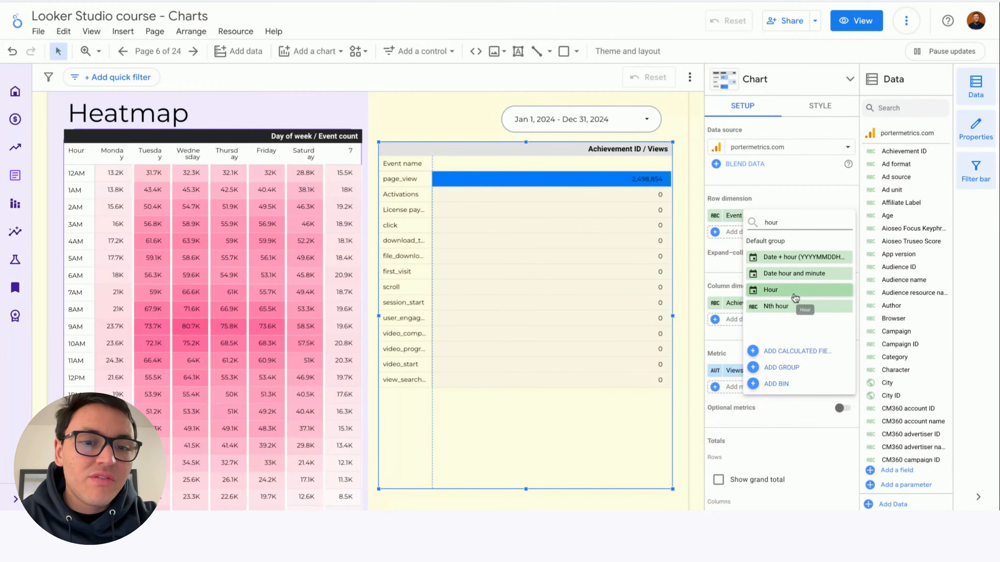
left_click(793, 294)
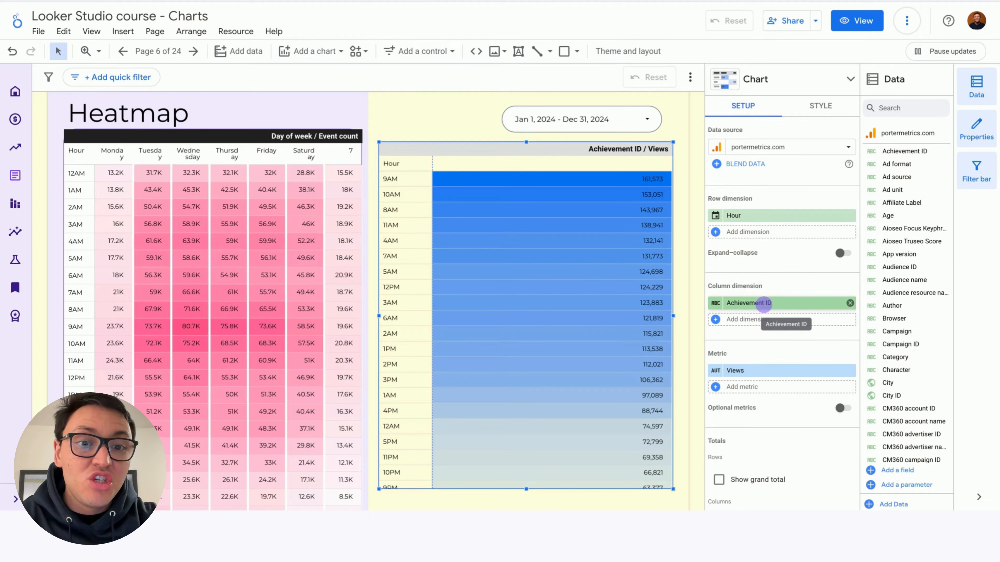
left_click(763, 303)
type("day o")
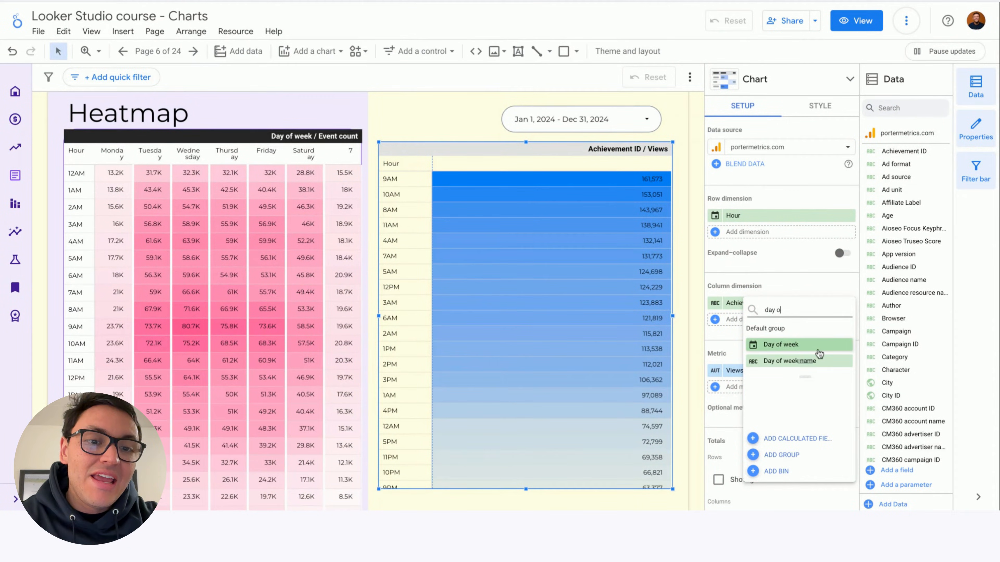
left_click(806, 345)
- Replace the pivot table's Views metric with Sessions
left_click(767, 371)
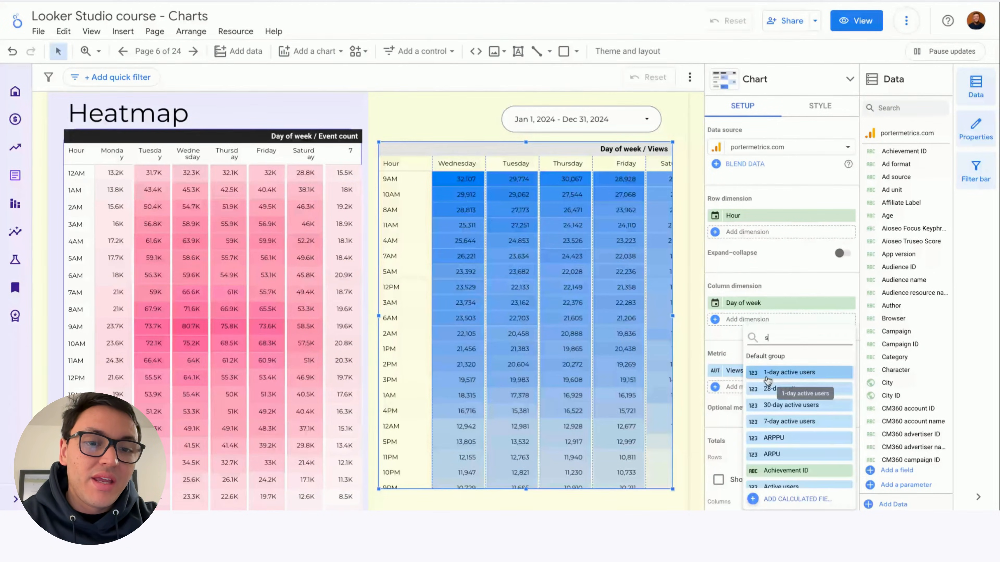
type("sessions")
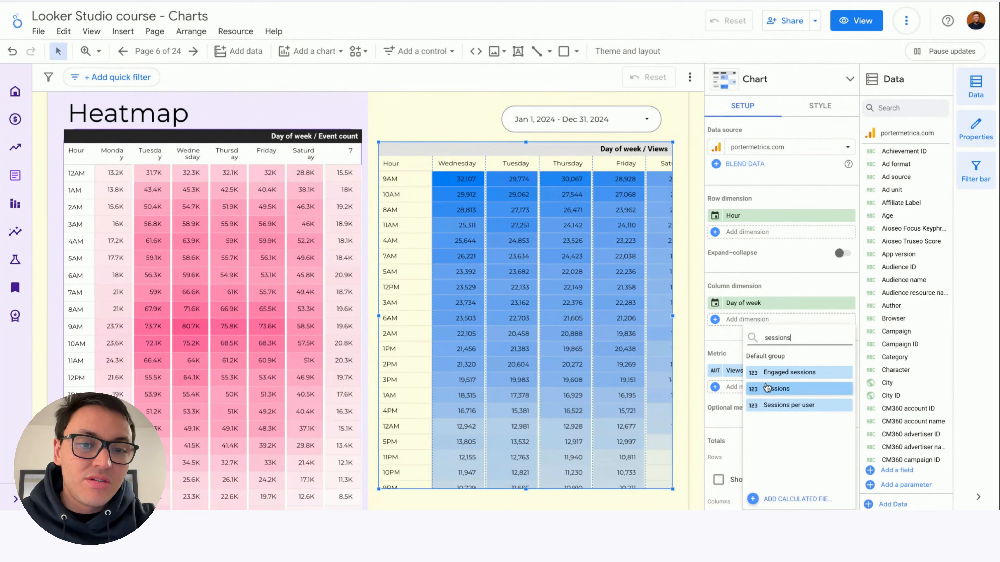
left_click(775, 388)
- Sort the pivot table's rows by Hour and its columns by Day of week, both ascending
scroll(760, 386, "down", 3)
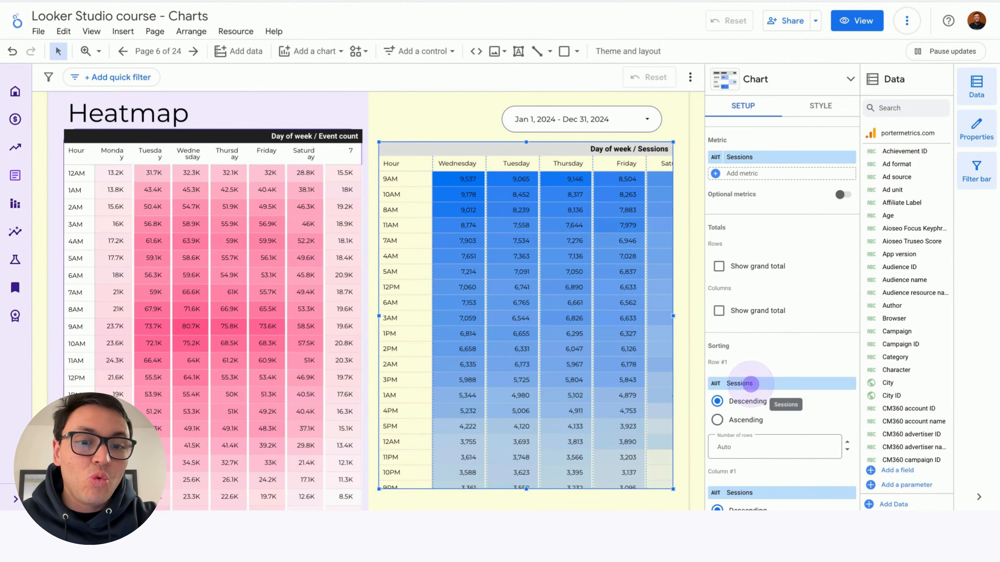
left_click(751, 384)
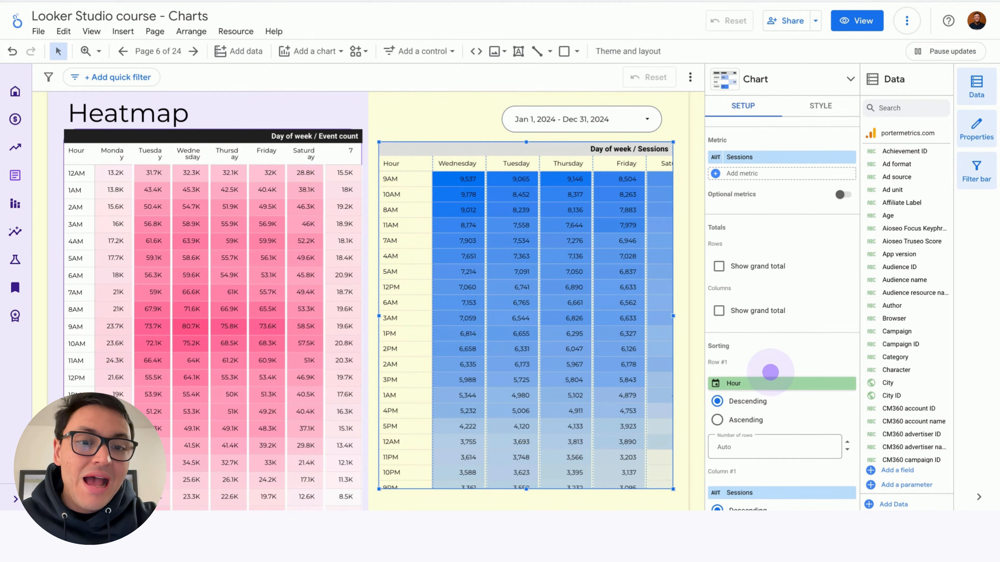
scroll(771, 372, "down", 3)
left_click(717, 271)
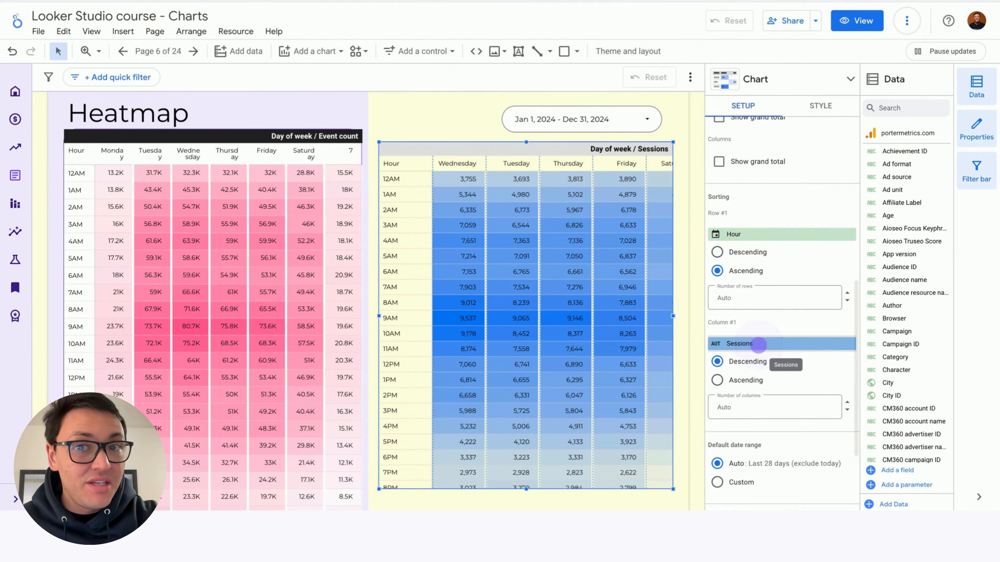
left_click(736, 363)
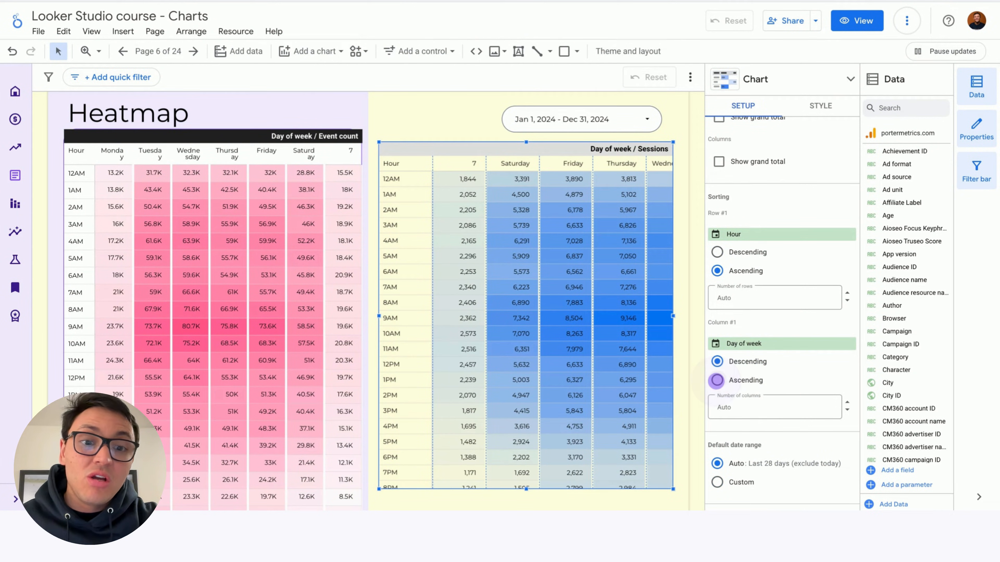
left_click(716, 380)
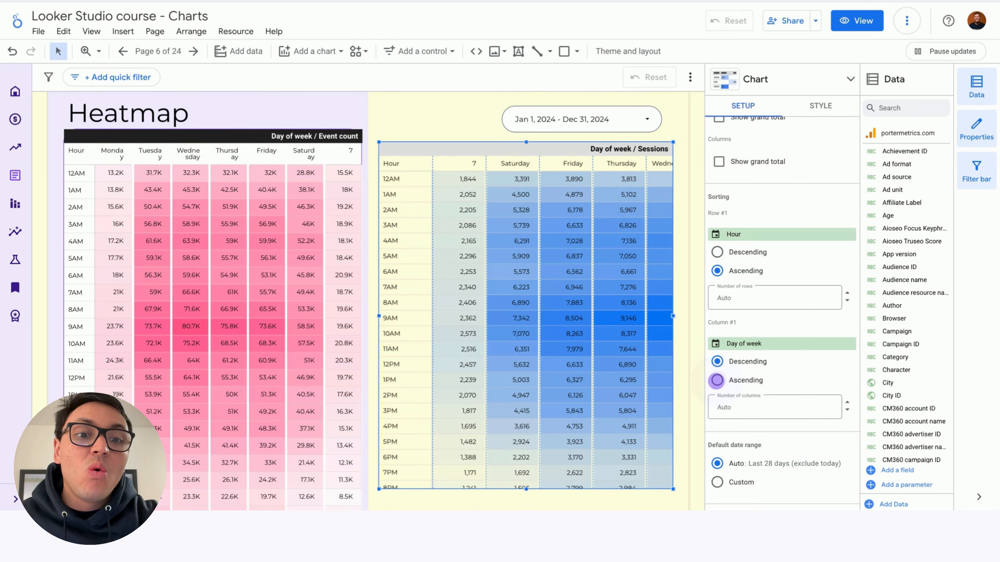
scroll(779, 355, "down", 3)
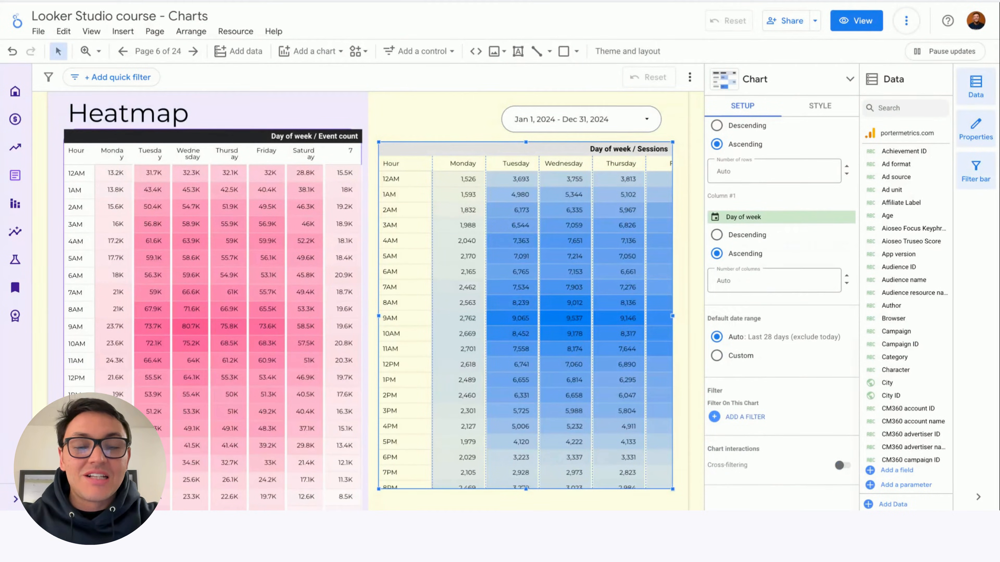
- Give the pivot table a black header background with white header text
left_click(820, 105)
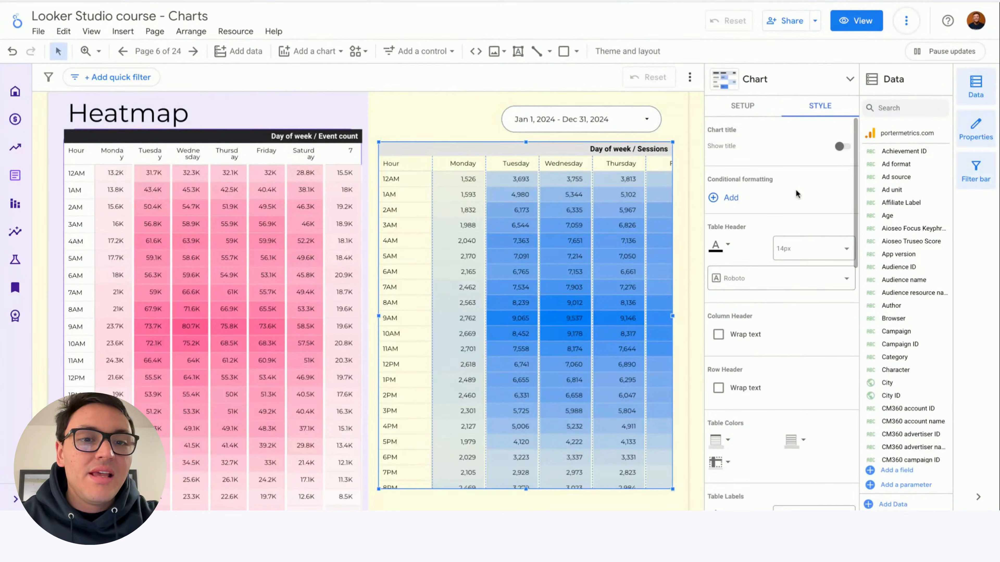
left_click(728, 442)
left_click(753, 276)
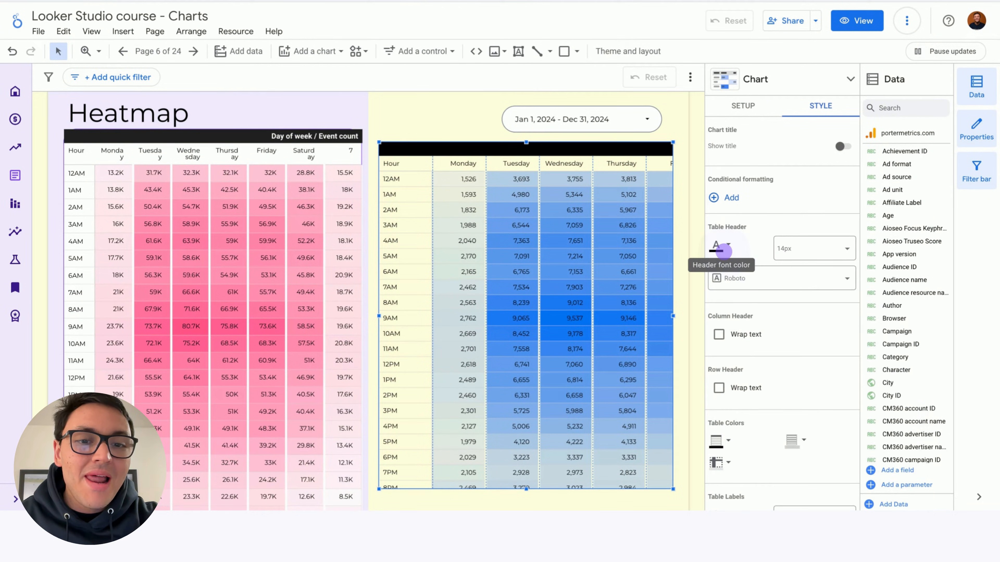
left_click(718, 246)
left_click(892, 277)
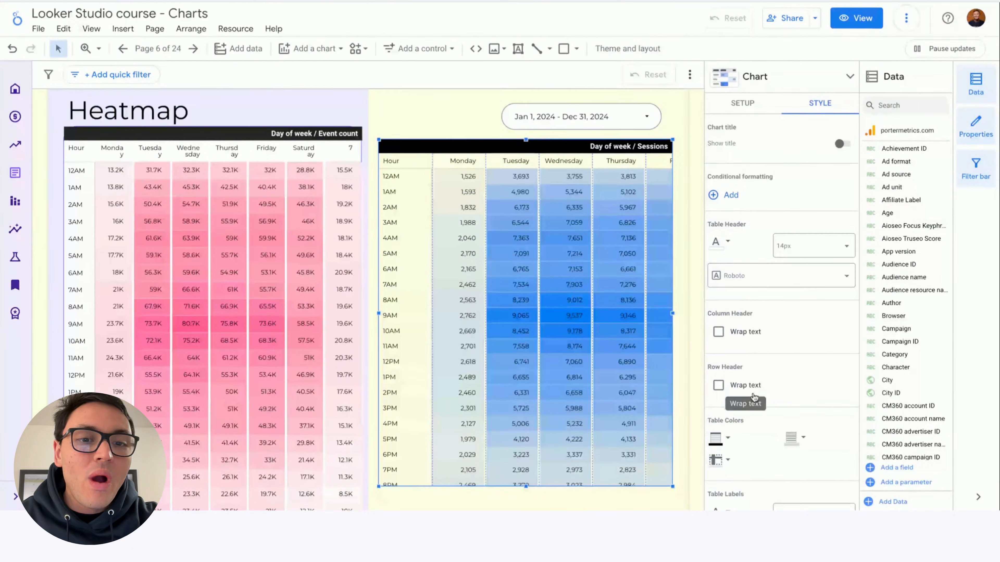
- Turn on text wrapping for the pivot table's column and row headers
scroll(765, 354, "down", 5)
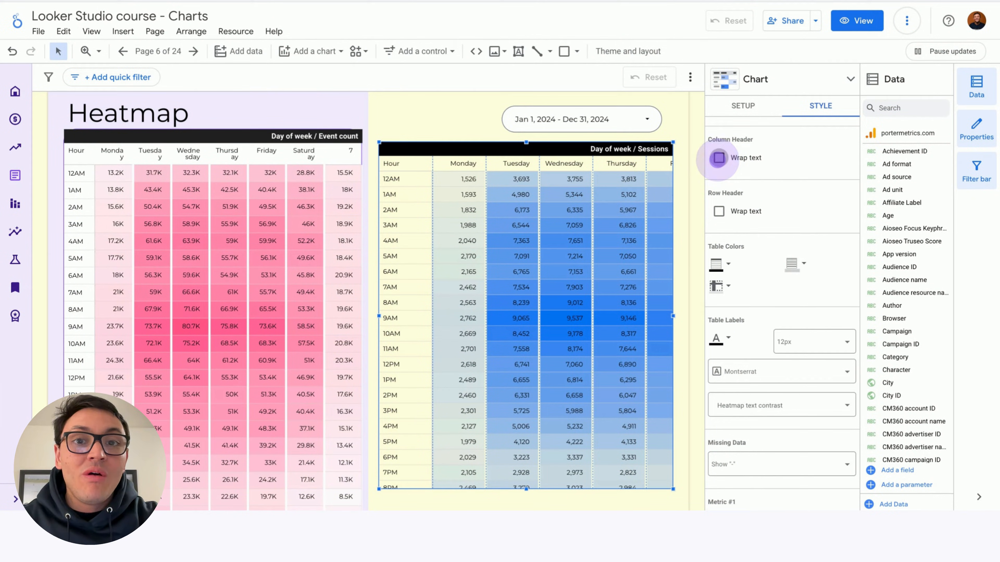
left_click(718, 159)
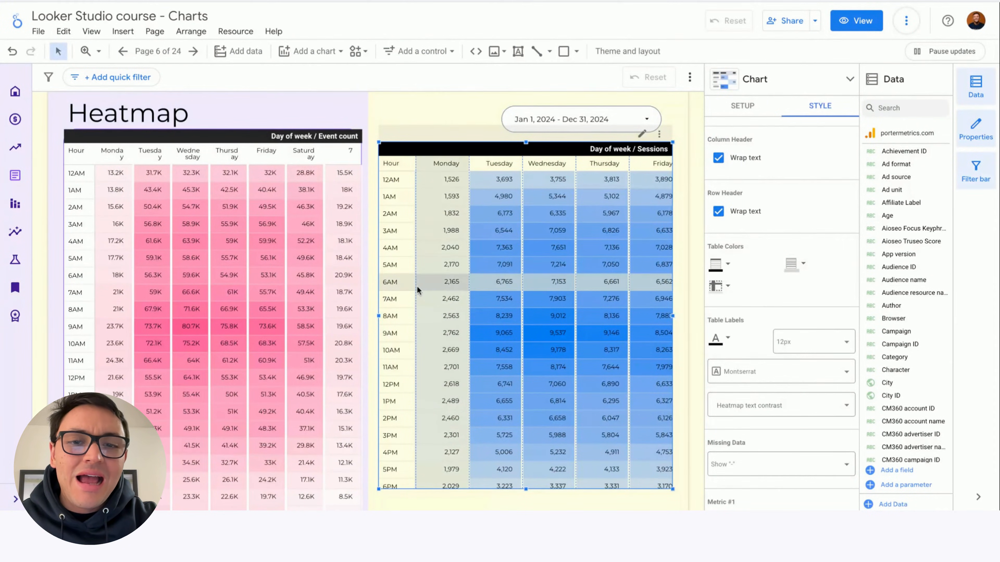
- Narrow the Hour and day-of-week columns of the Sessions pivot table so that all seven days fit within the chart
left_click_drag(415, 293, 407, 293)
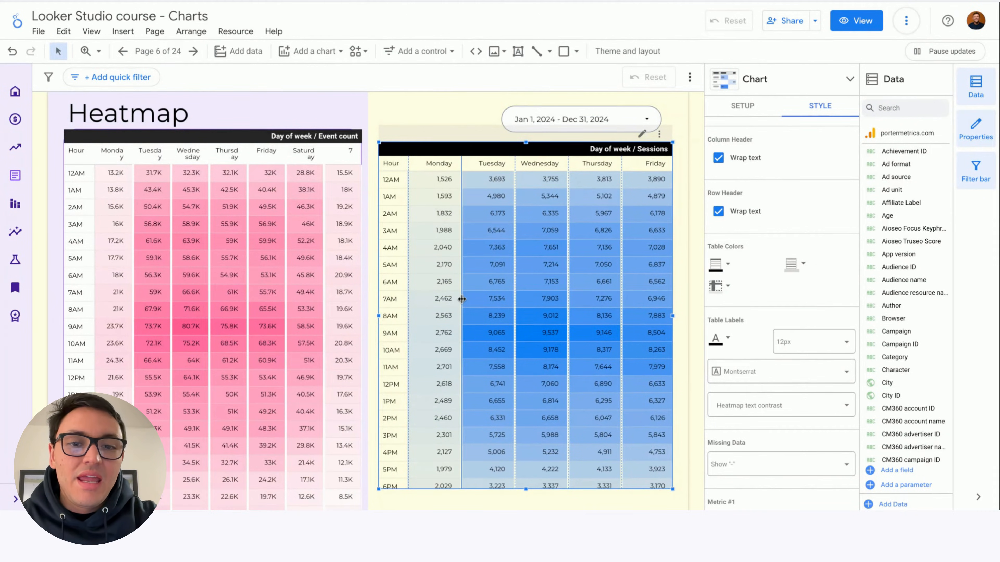
left_click_drag(462, 298, 452, 300)
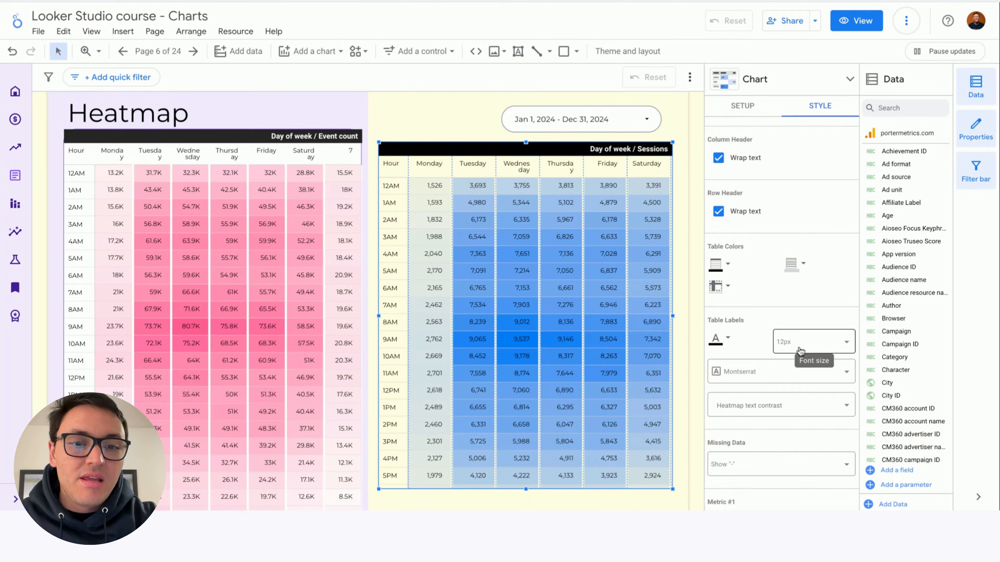
left_click_drag(583, 331, 576, 331)
- Change the heatmap color of the pivot table's Sessions metric to the custom pink
scroll(763, 304, "down", 5)
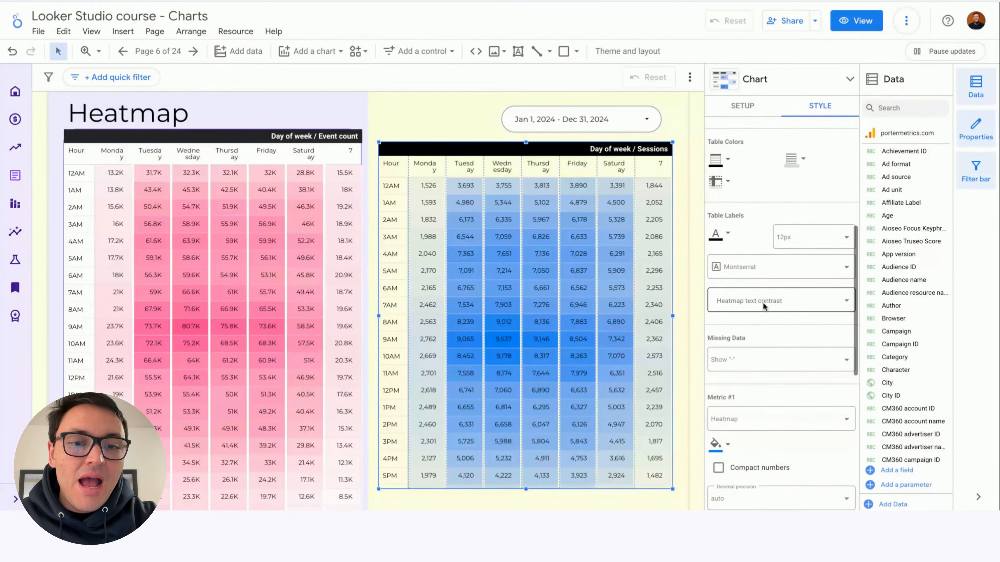
left_click(715, 334)
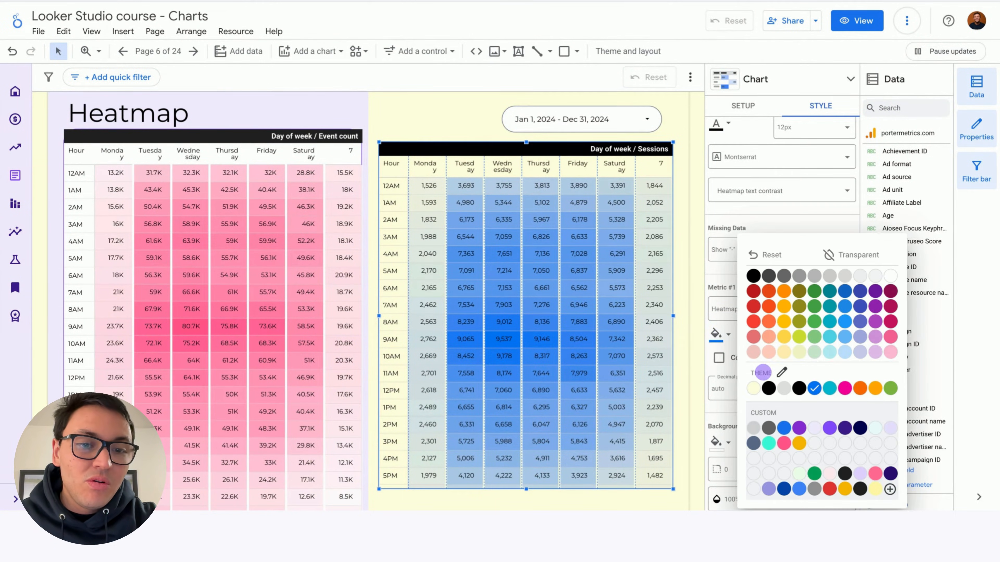
left_click(874, 472)
- Give the pivot table a white background and turn on compact numbers for its metric
scroll(748, 343, "down", 4)
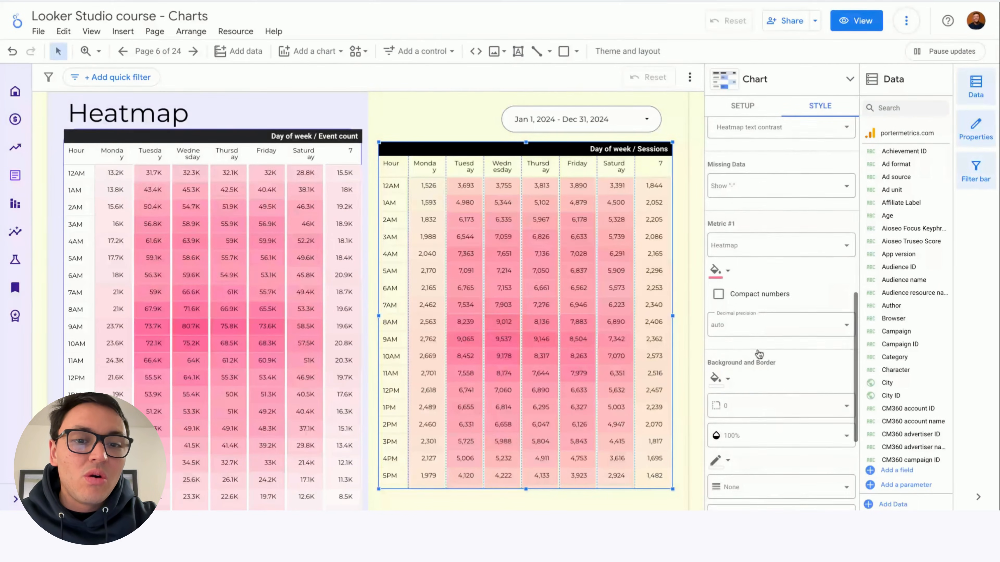
left_click(716, 307)
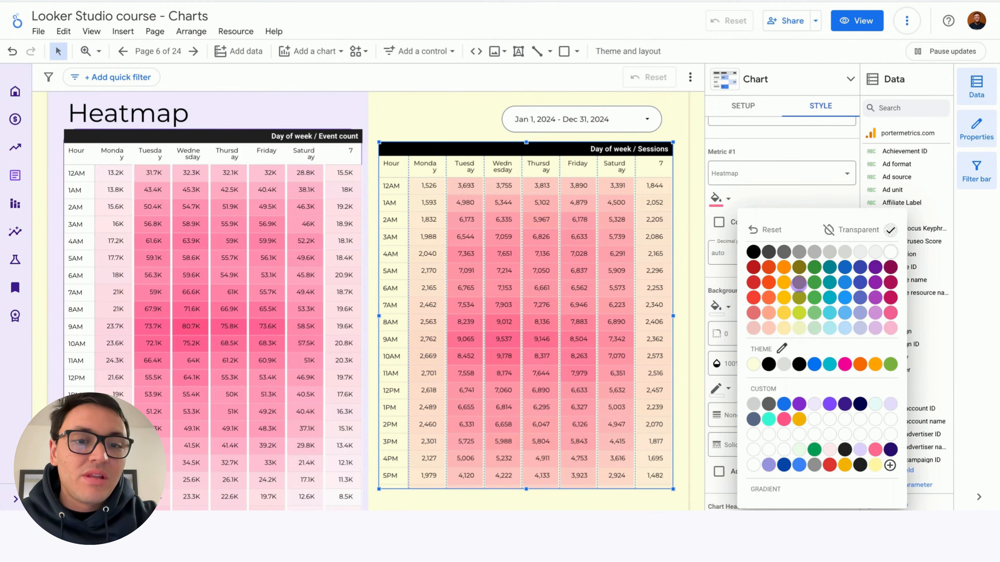
left_click(775, 233)
left_click(718, 222)
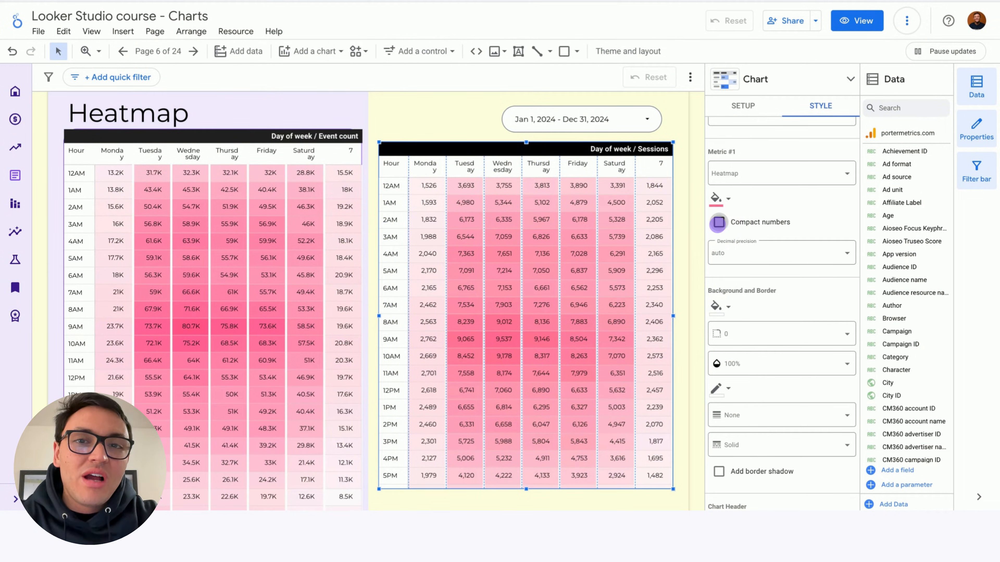
left_click(719, 223)
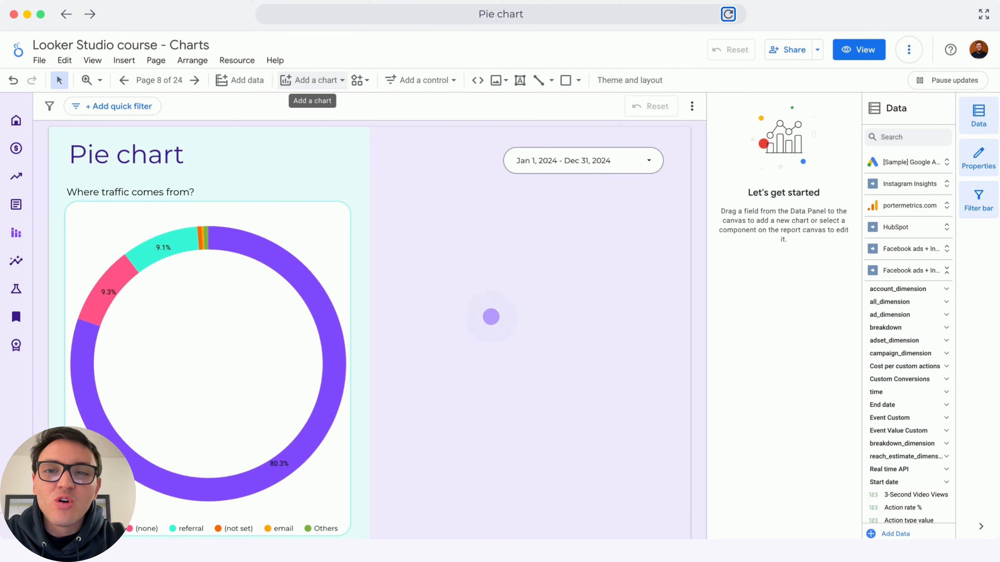
- Add a donut chart to the empty area beside the example on the Pie chart page
left_click(319, 80)
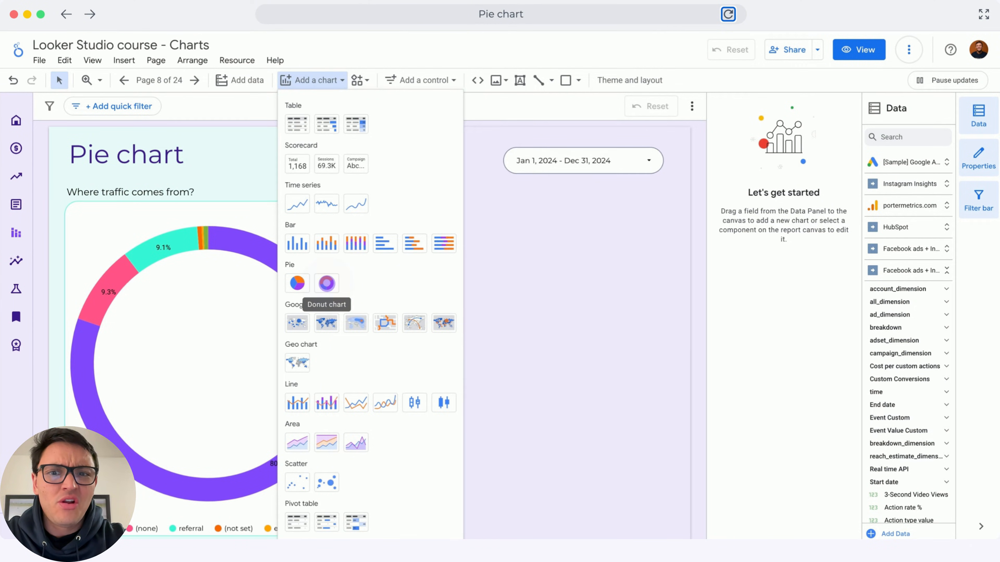
left_click(327, 283)
left_click_drag(660, 536, 659, 536)
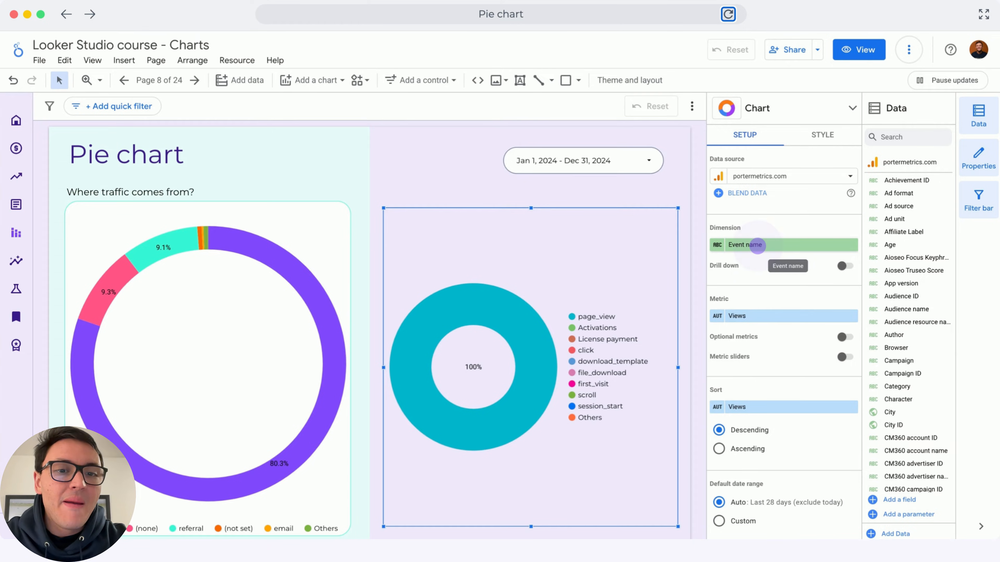
- Set the donut chart's dimension to Session medium and its metric to Sessions
left_click(757, 245)
type("sess")
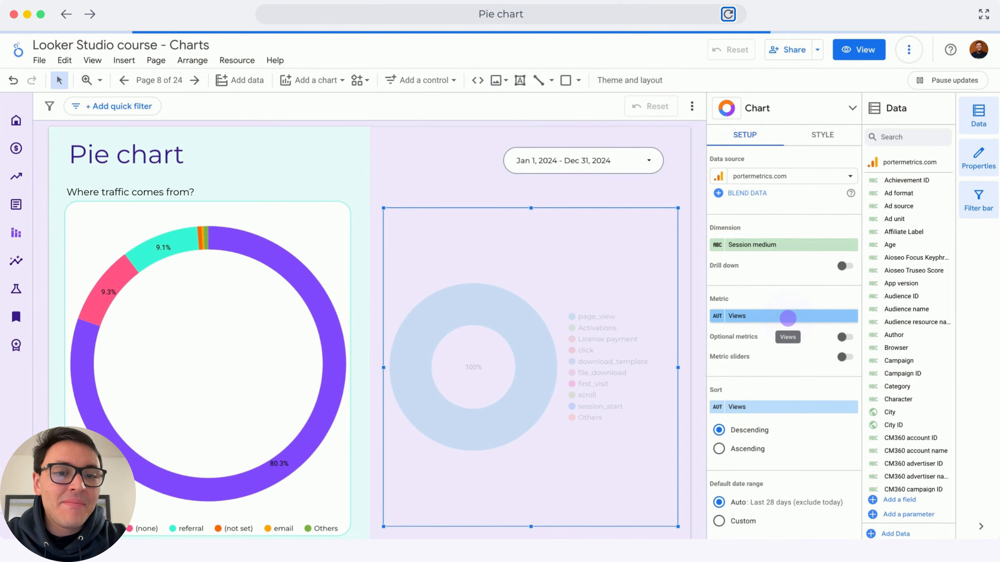
left_click(785, 317)
type("sessions")
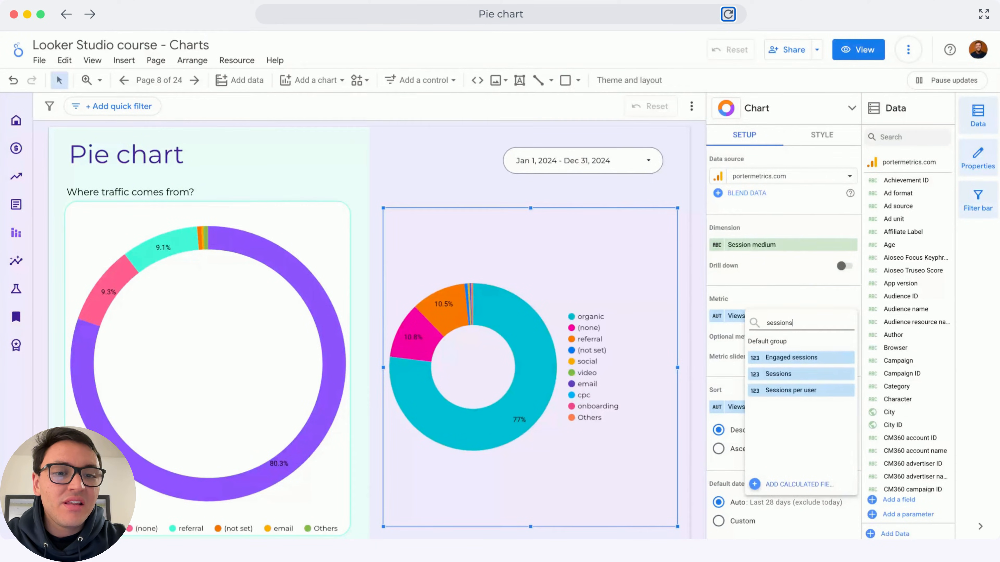
left_click(786, 373)
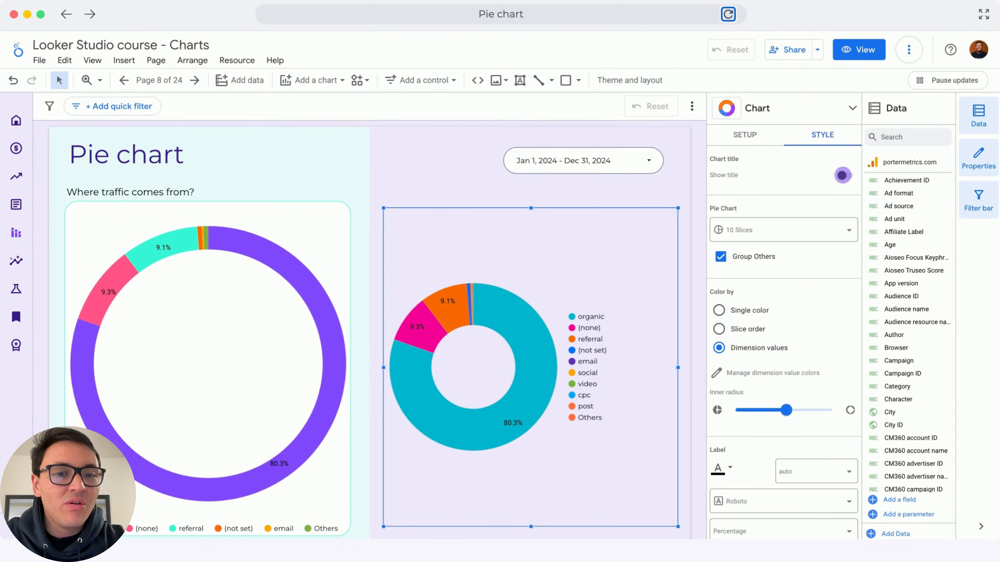
- Show the donut chart's title as "Where traffic comes from?" and limit the chart to 5 slices
left_click(842, 175)
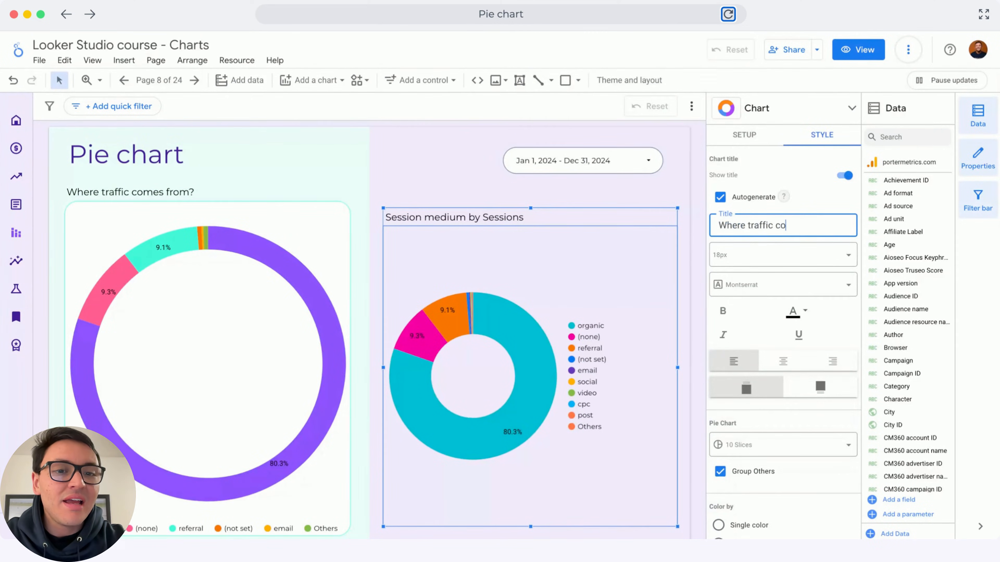
type("mes from?")
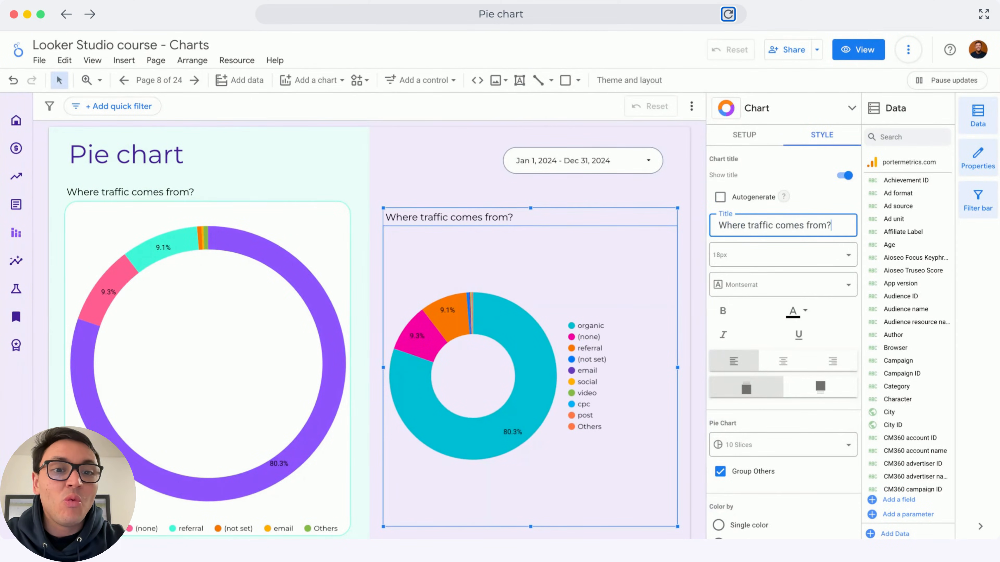
scroll(803, 312, "down", 3)
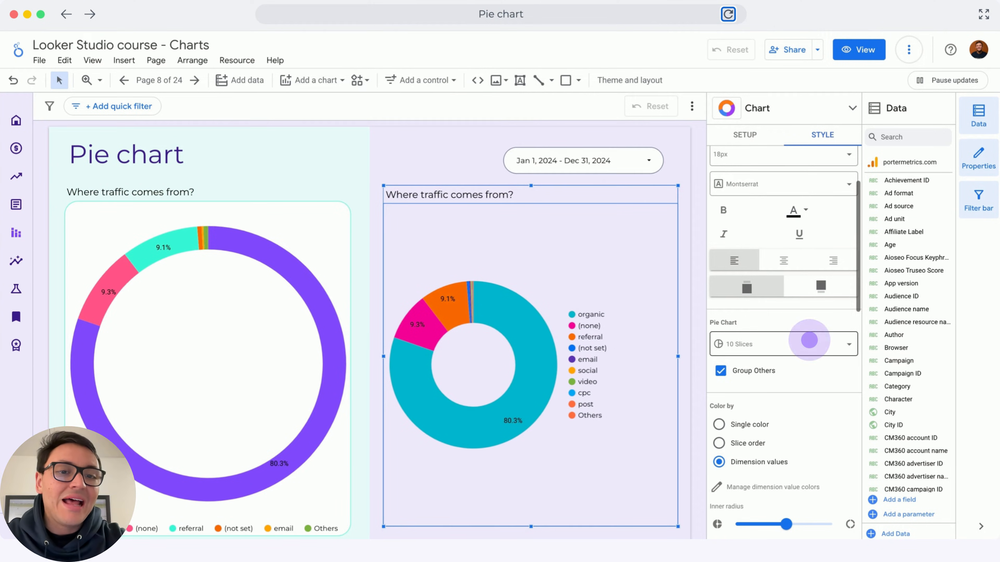
left_click(809, 341)
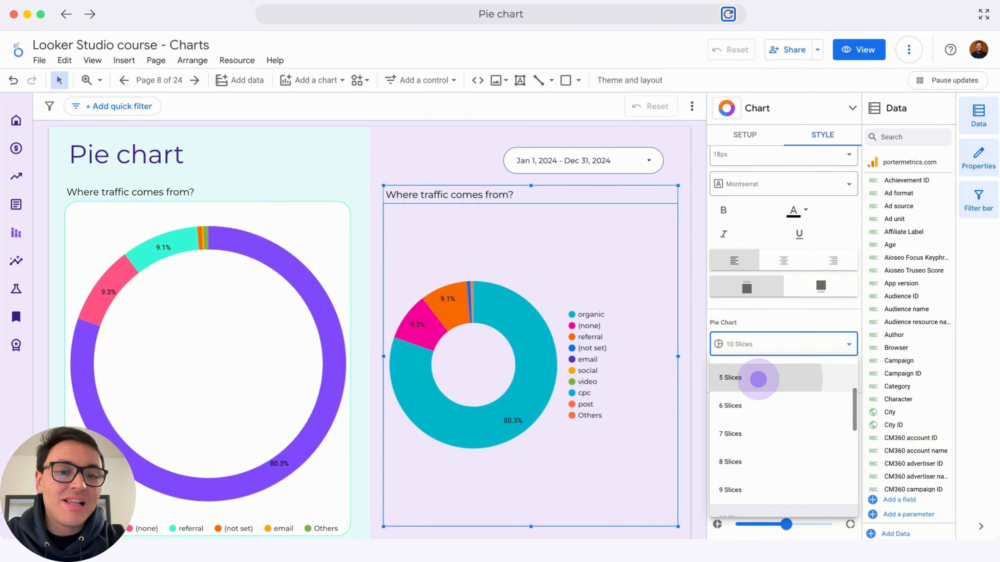
left_click(758, 379)
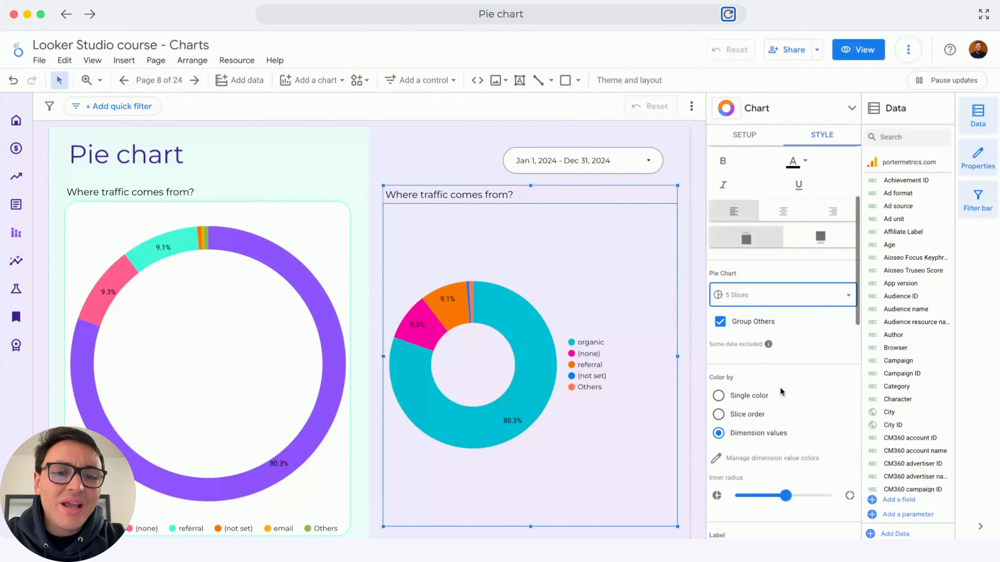
- Color the donut by slice order, making the first slice purple, the second pink and the third turquoise
left_click(724, 418)
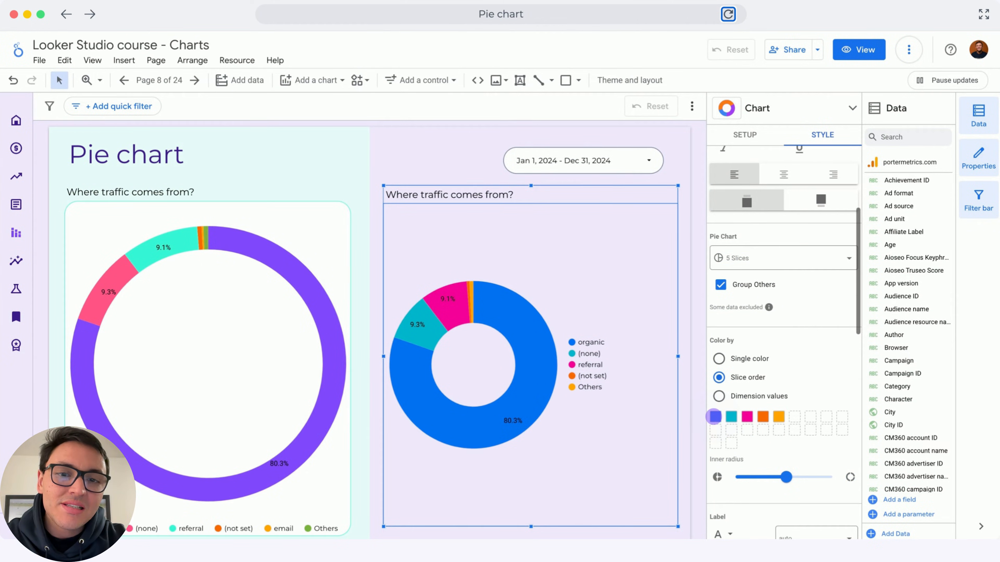
left_click(714, 416)
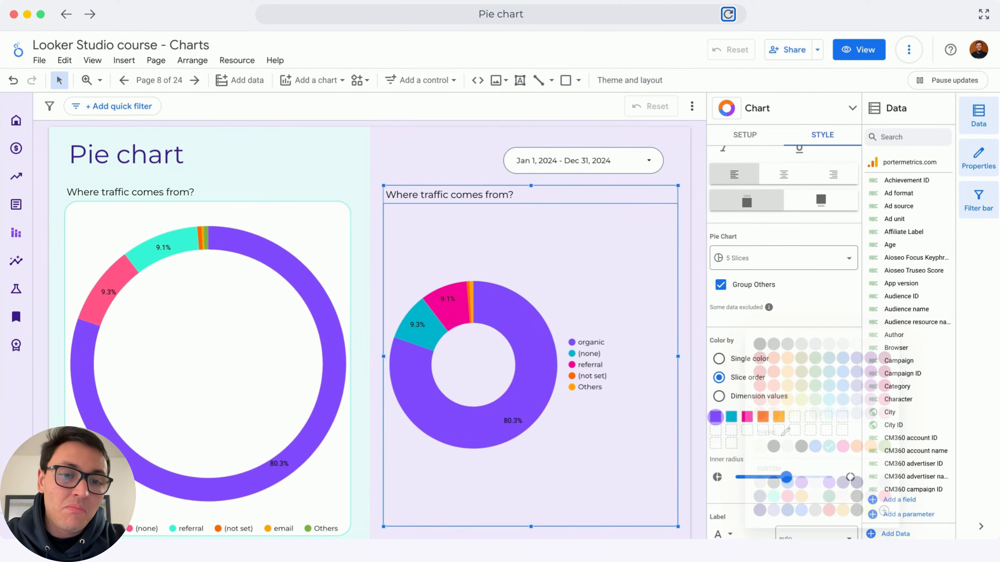
left_click(729, 422)
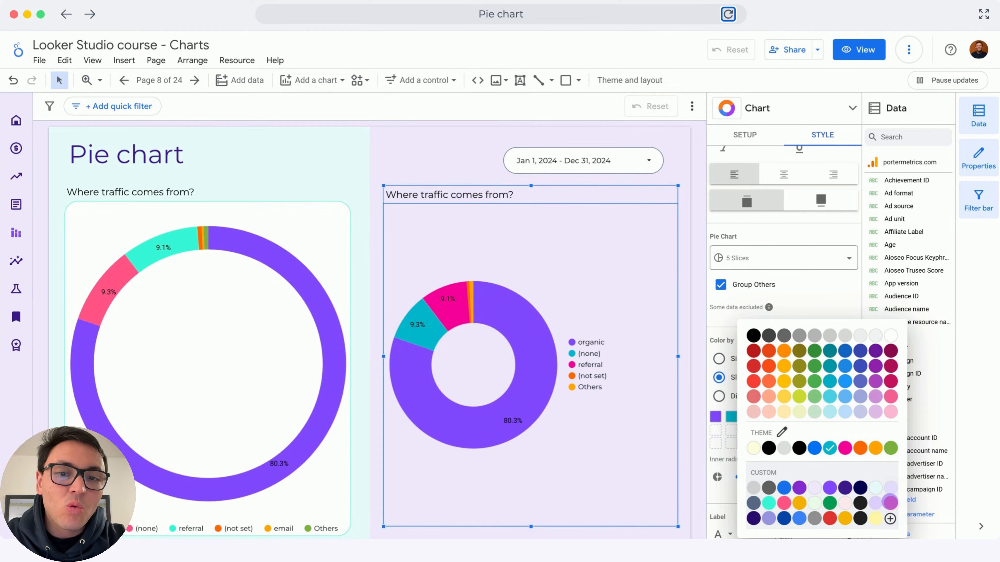
left_click(890, 503)
left_click(747, 417)
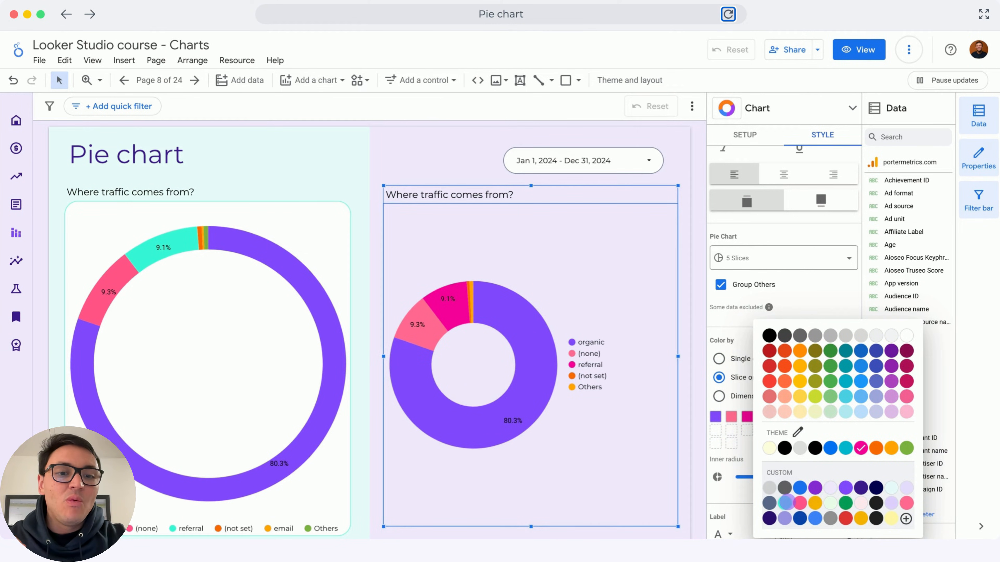
left_click(786, 503)
- Increase the donut's inner radius to thin the ring and place the legend below the chart
left_click_drag(803, 478, 816, 479)
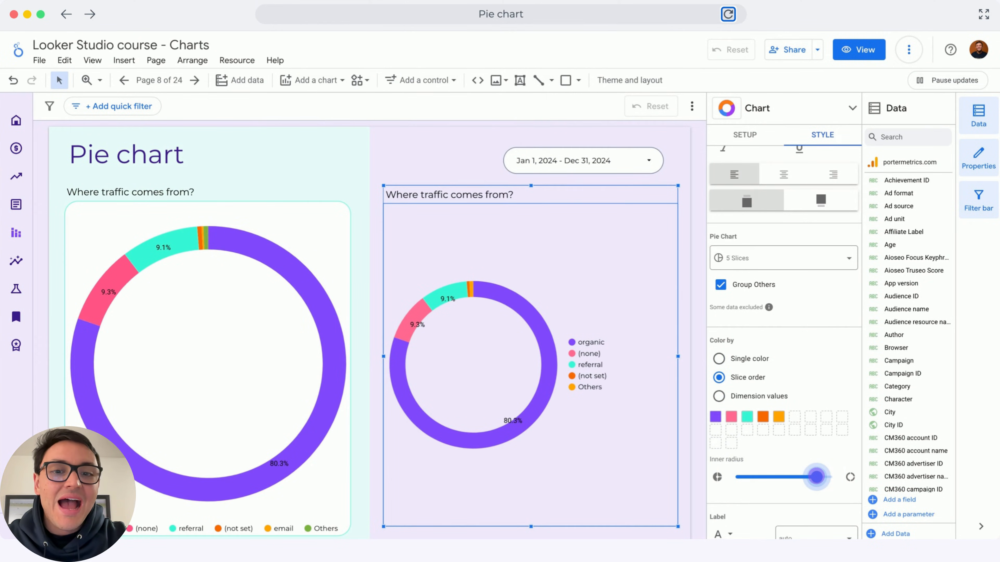
scroll(815, 469, "down", 4)
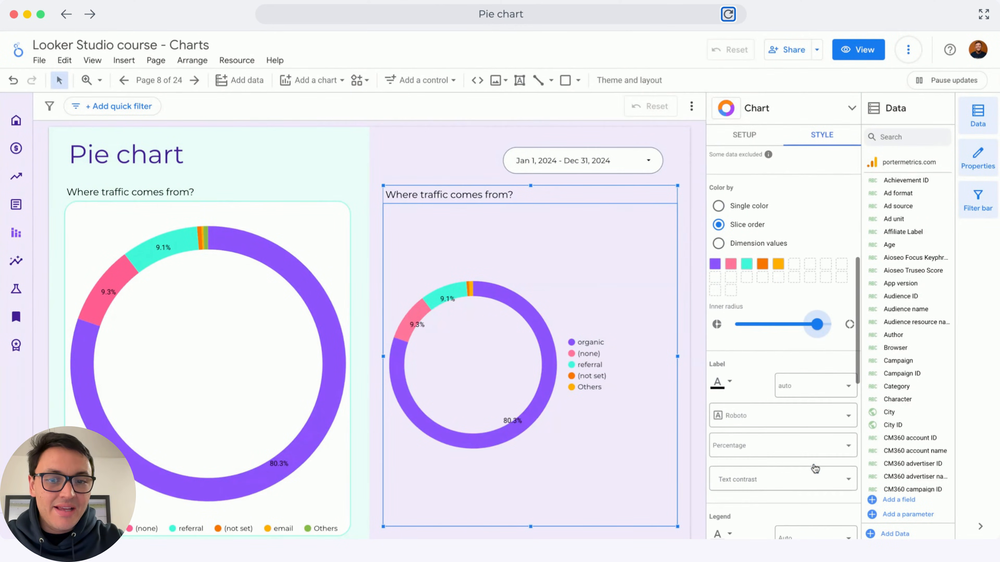
scroll(815, 469, "down", 3)
left_click(801, 453)
- Give the donut chart a white background
scroll(768, 414, "down", 6)
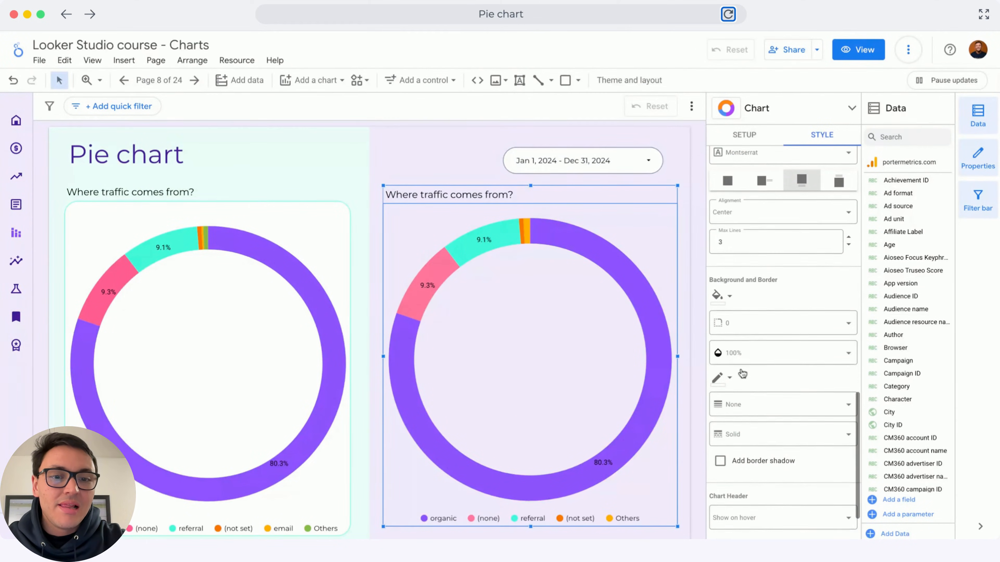
left_click(718, 293)
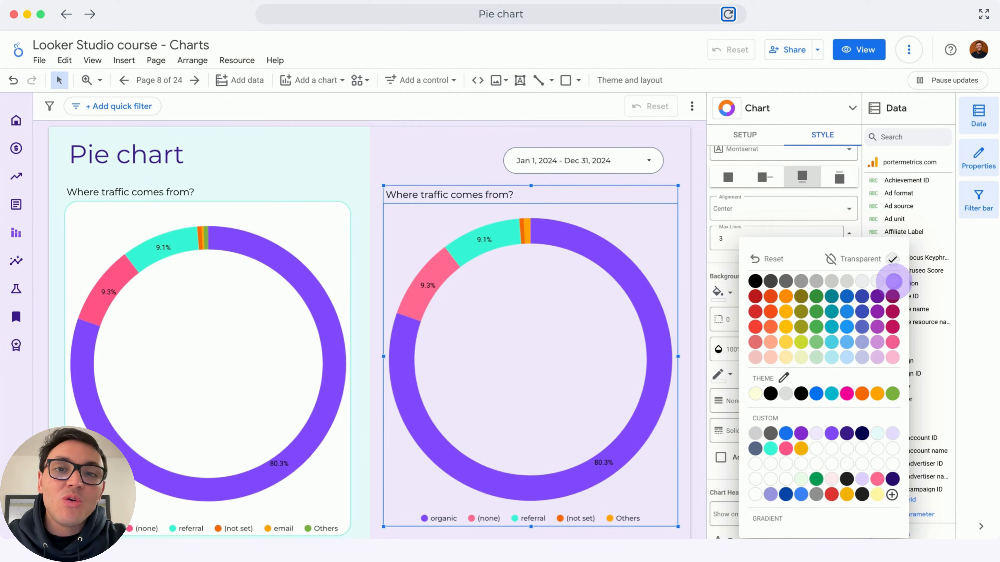
left_click(894, 281)
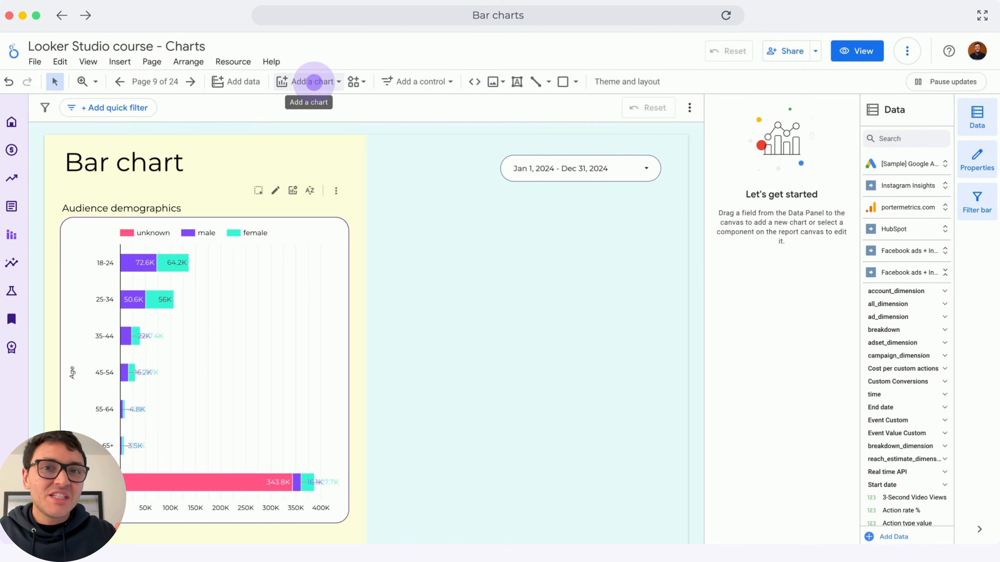
- Add a horizontal stacked bar chart to the empty area beside the example on the Bar chart page
left_click(314, 82)
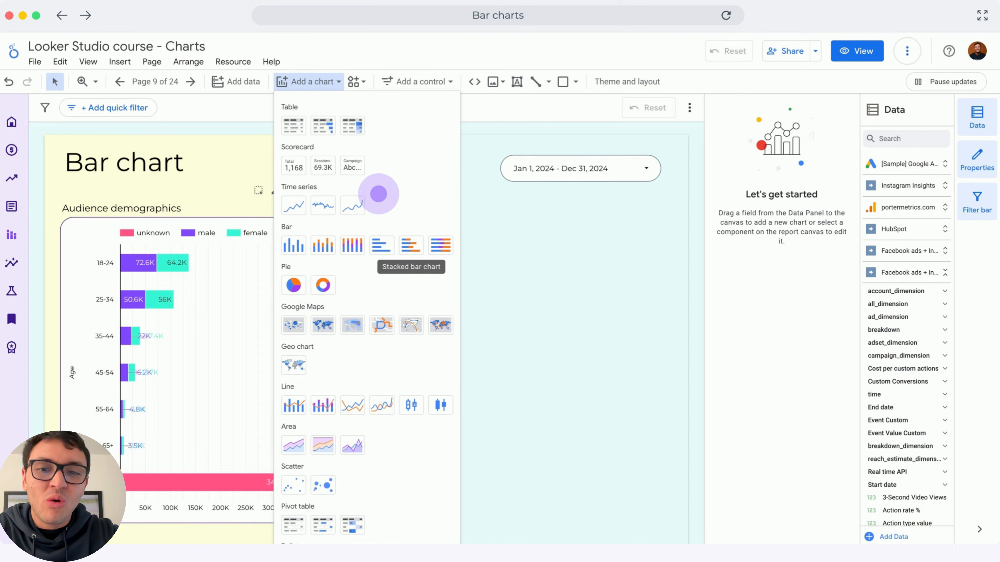
left_click(409, 243)
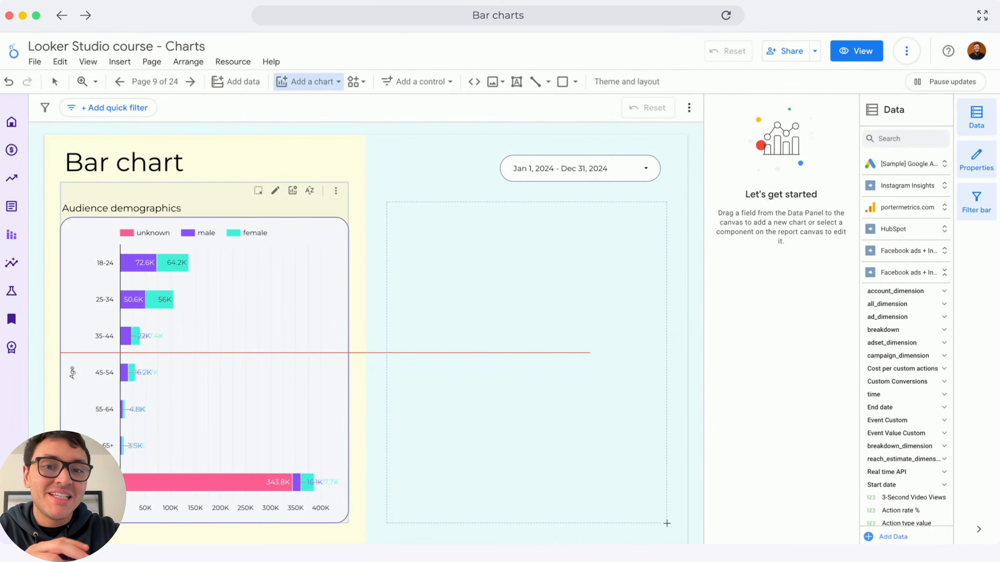
left_click_drag(666, 523, 666, 524)
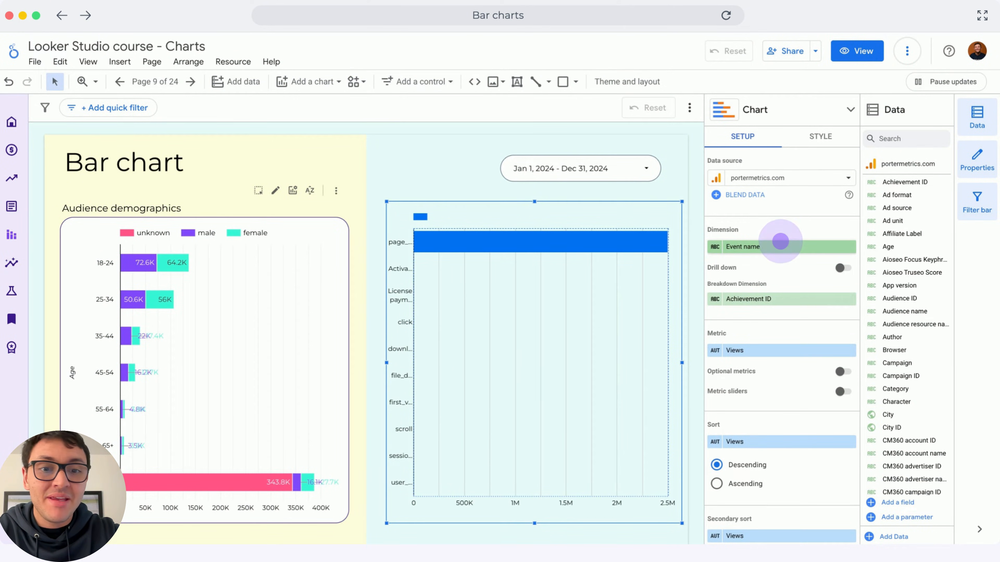
- Set the stacked bar chart's dimension to Age and its breakdown dimension to Gender
left_click(781, 241)
type("age")
left_click(783, 290)
left_click(755, 298)
type("gender")
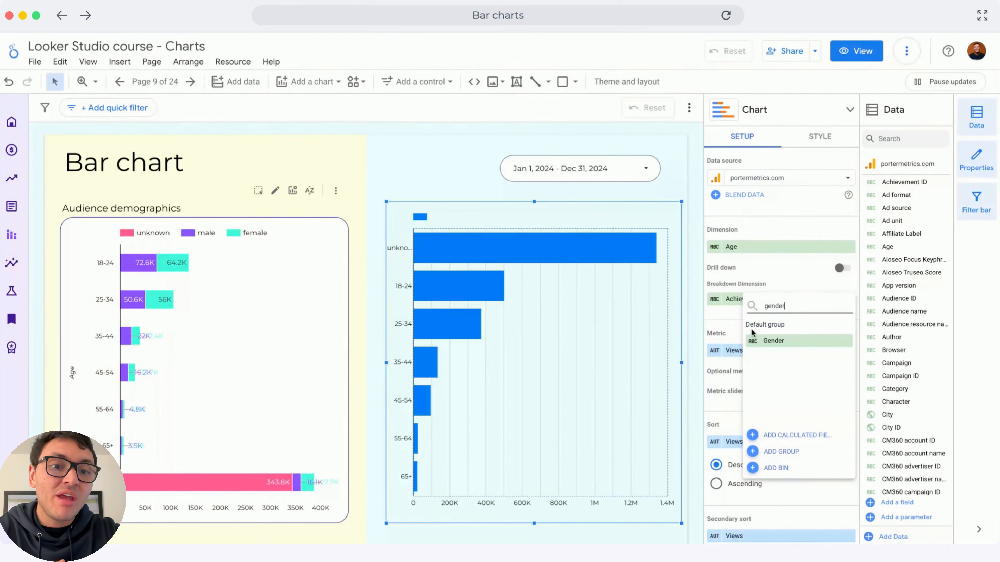
left_click(758, 339)
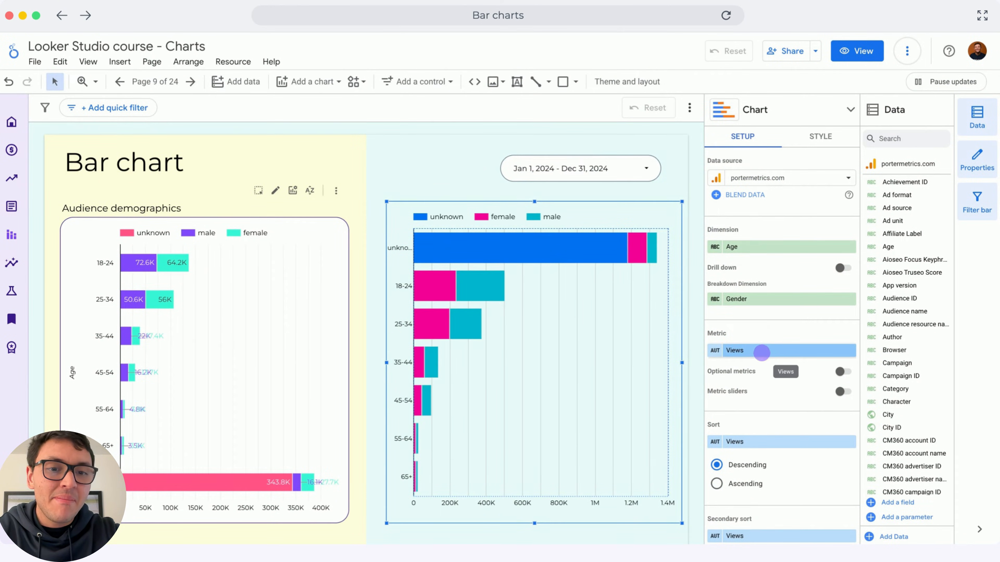
- Replace the stacked bar chart's Views metric with Sessions and sort the bars by Age in ascending order
left_click(760, 354)
type("sessions")
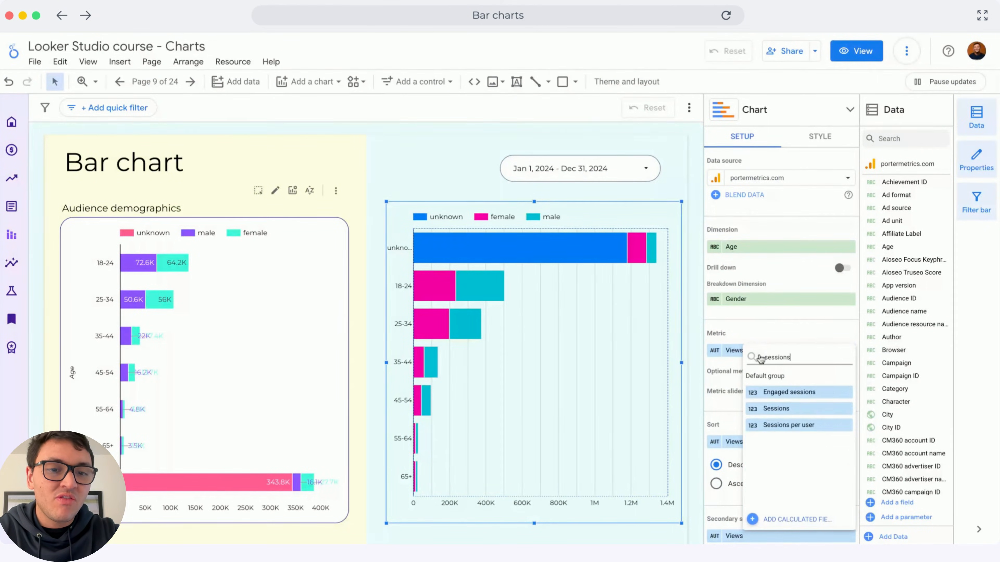
left_click(775, 408)
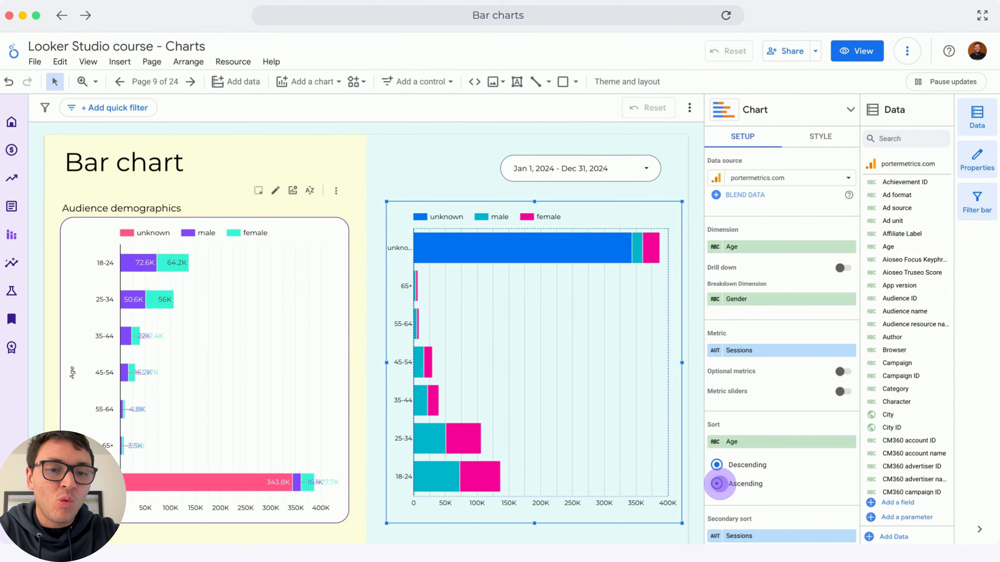
left_click(716, 484)
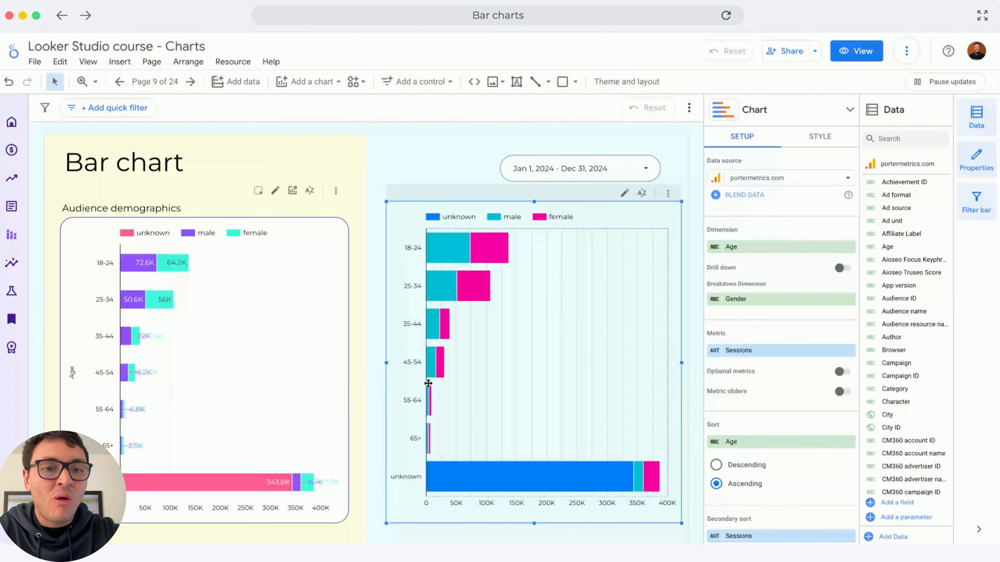
- Show the stacked bar chart's title and set it to Audience demographics
scroll(781, 315, "down", 4)
left_click(819, 136)
left_click(842, 177)
left_click(787, 227)
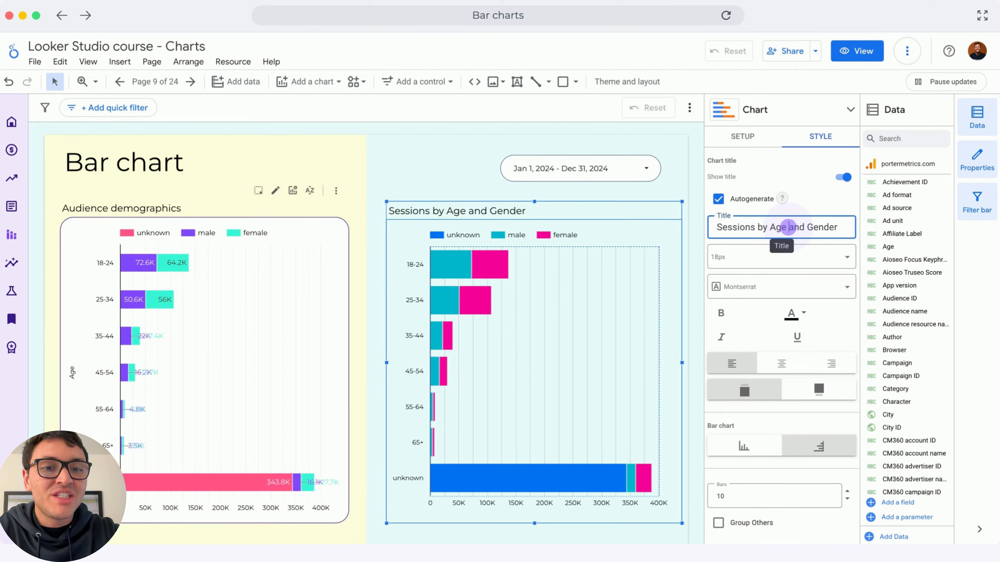
key("super+a")
type("Audience dem")
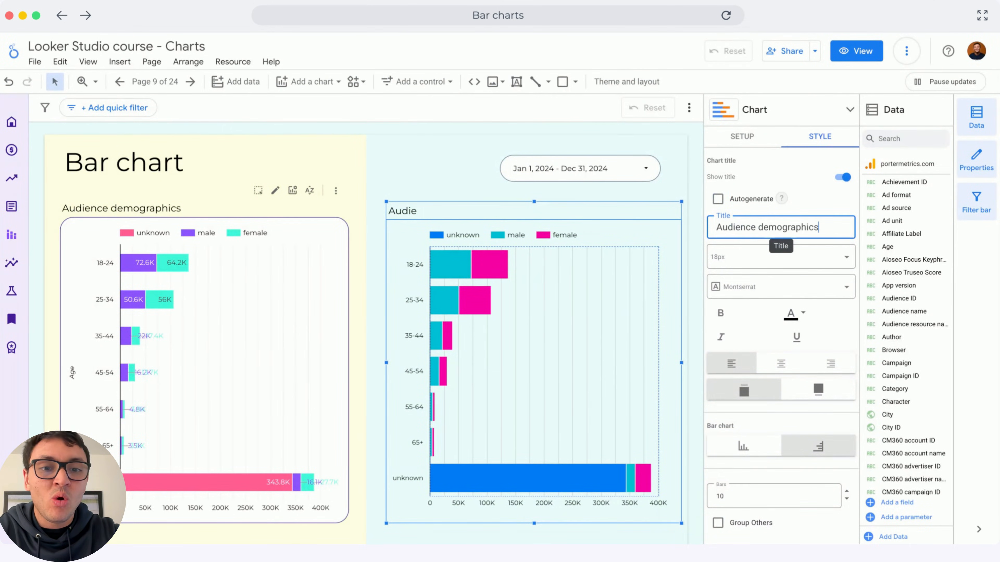
type("ographics")
- Try the 100% stacking option on the stacked bar chart
scroll(746, 324, "down", 5)
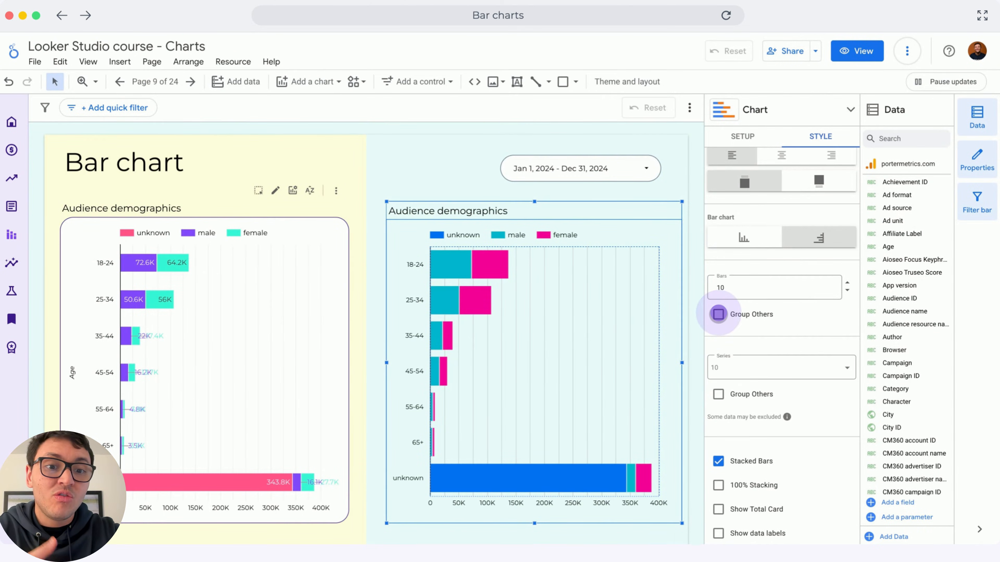
left_click(718, 314)
scroll(747, 354, "down", 1)
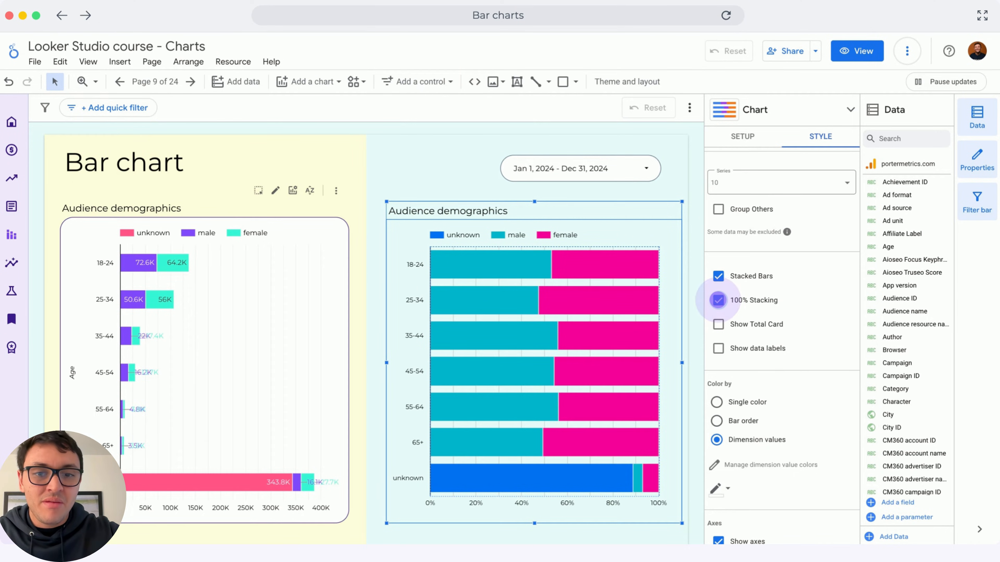
left_click(718, 300)
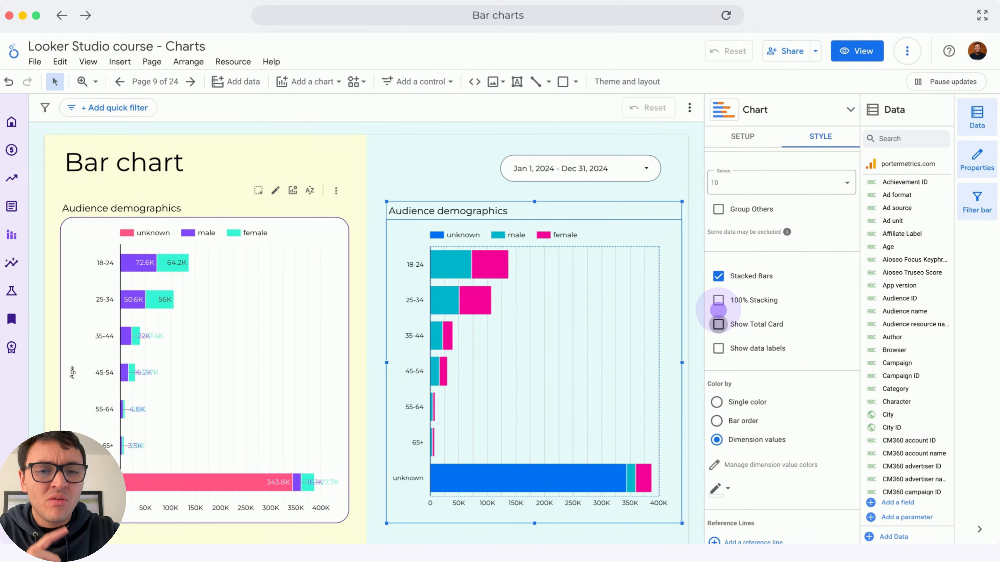
- Turn on the total card and data labels for the stacked bar chart, with compact numbers in the labels
left_click(718, 324)
mouse_move(538, 274)
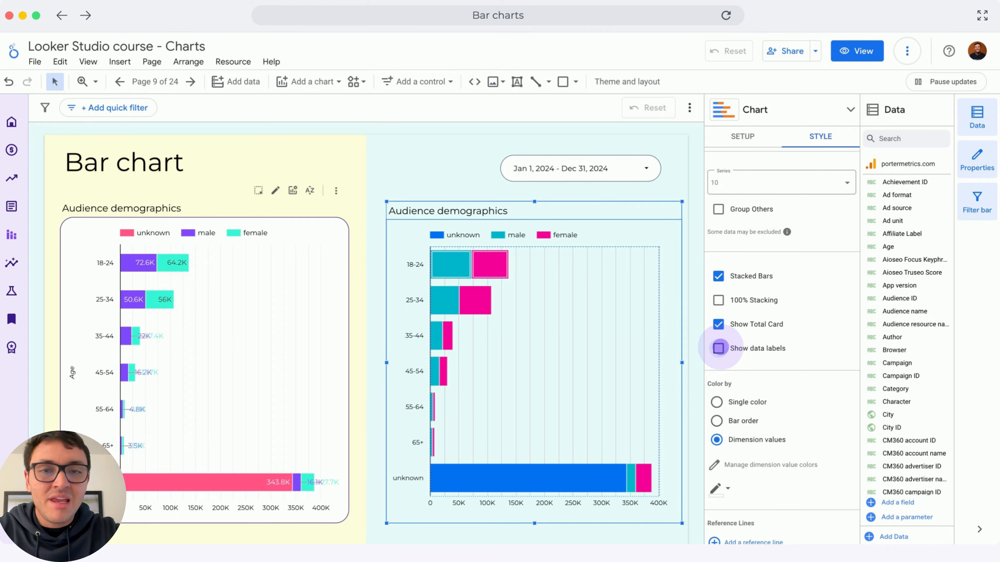
left_click(719, 348)
scroll(718, 348, "down", 2)
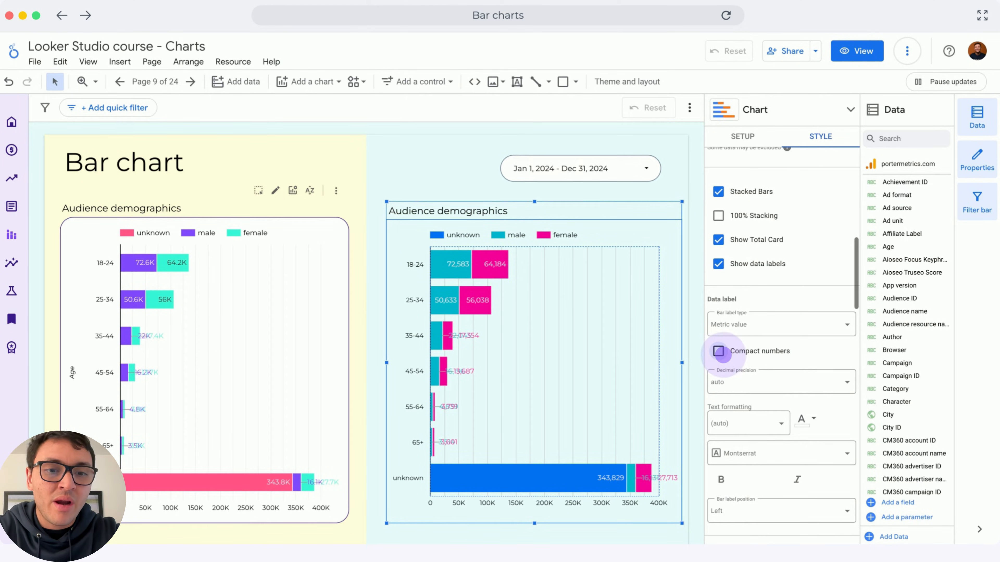
left_click(719, 351)
- Color the stacked bars by bar order, using pink for unknown, purple for male and turquoise for female
scroll(718, 351, "down", 5)
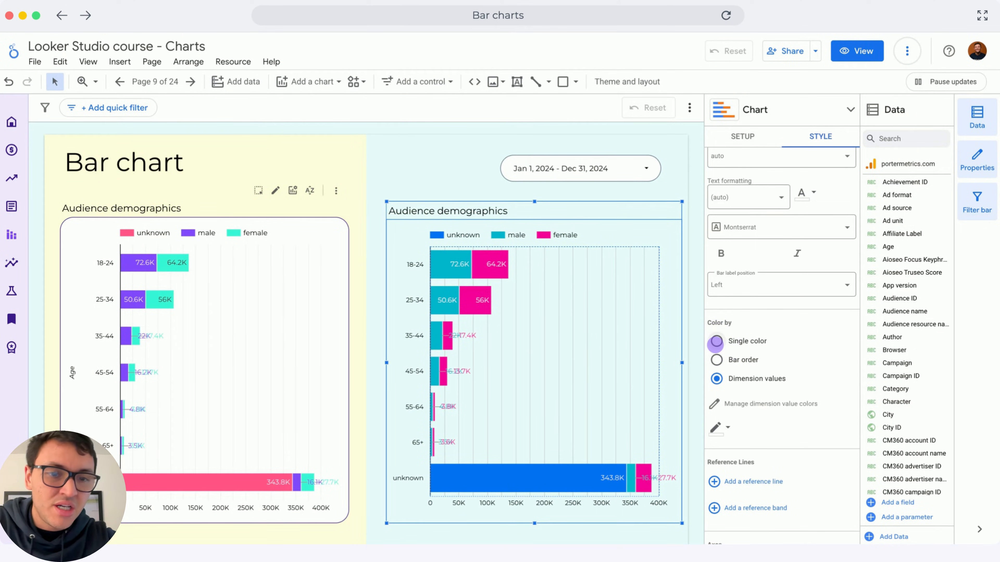
left_click(715, 341)
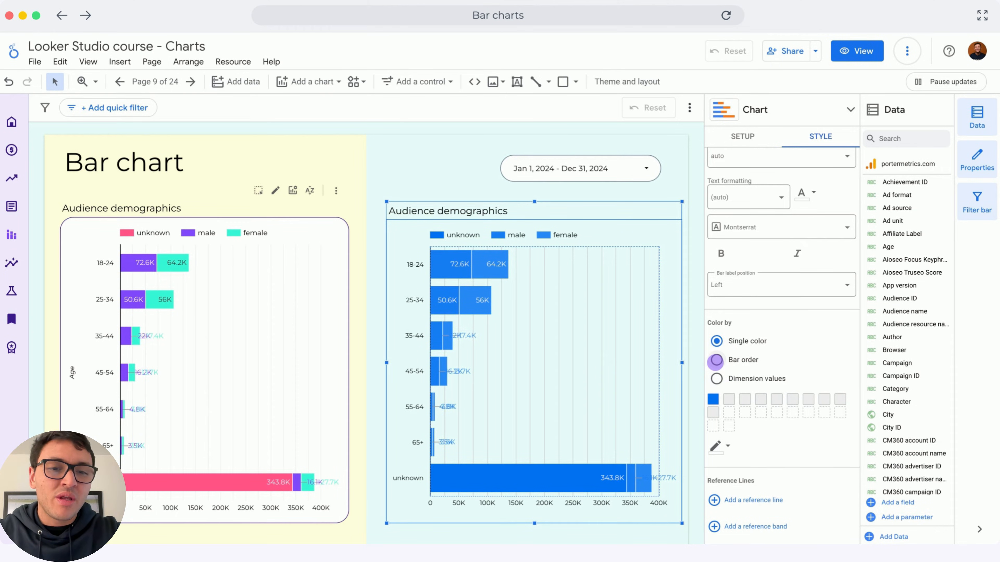
left_click(715, 360)
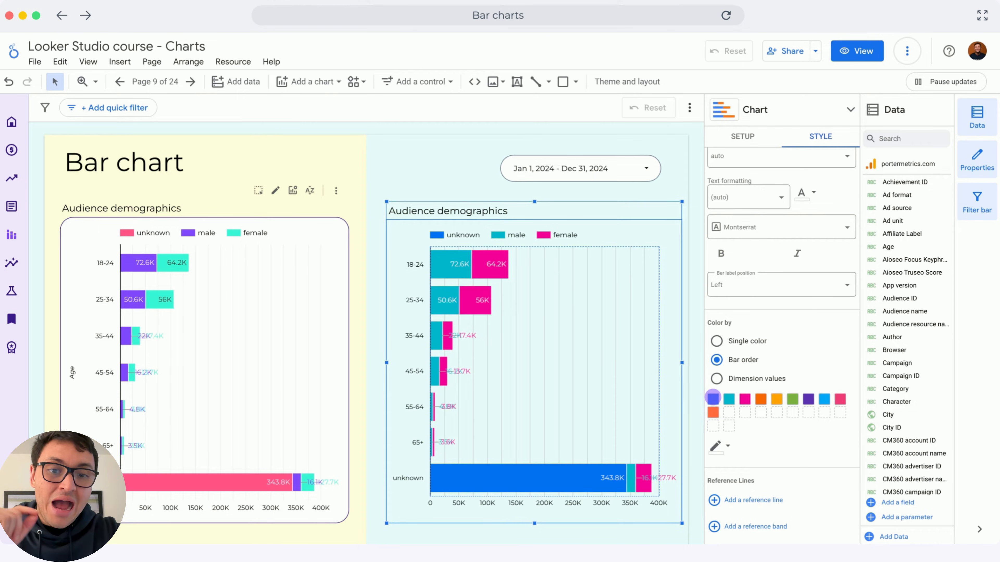
left_click(713, 398)
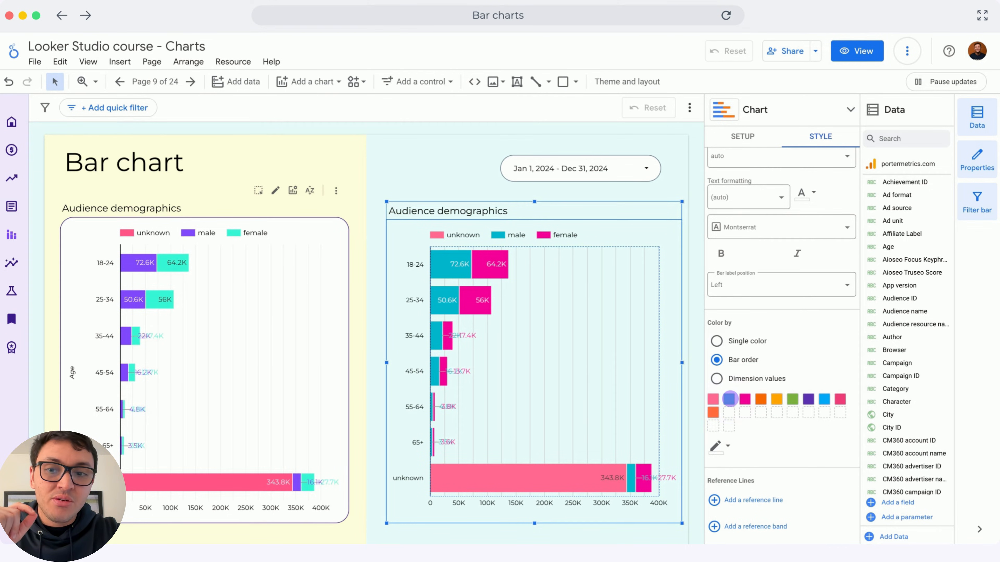
left_click(729, 398)
left_click(801, 460)
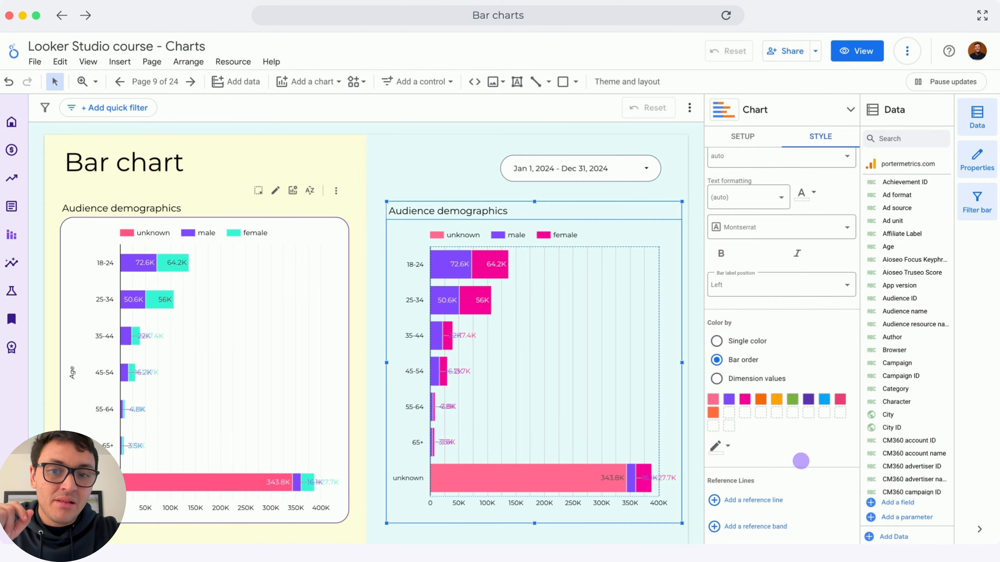
left_click(744, 399)
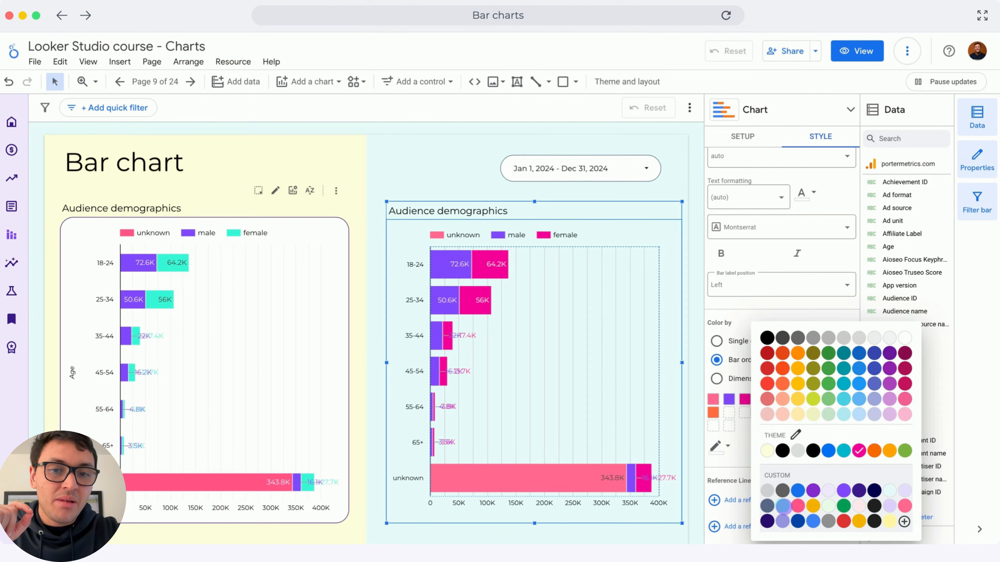
left_click(784, 507)
- Set the stacked bar chart's group bar width to 56% and its gridlines to a very light gray
scroll(780, 449, "down", 4)
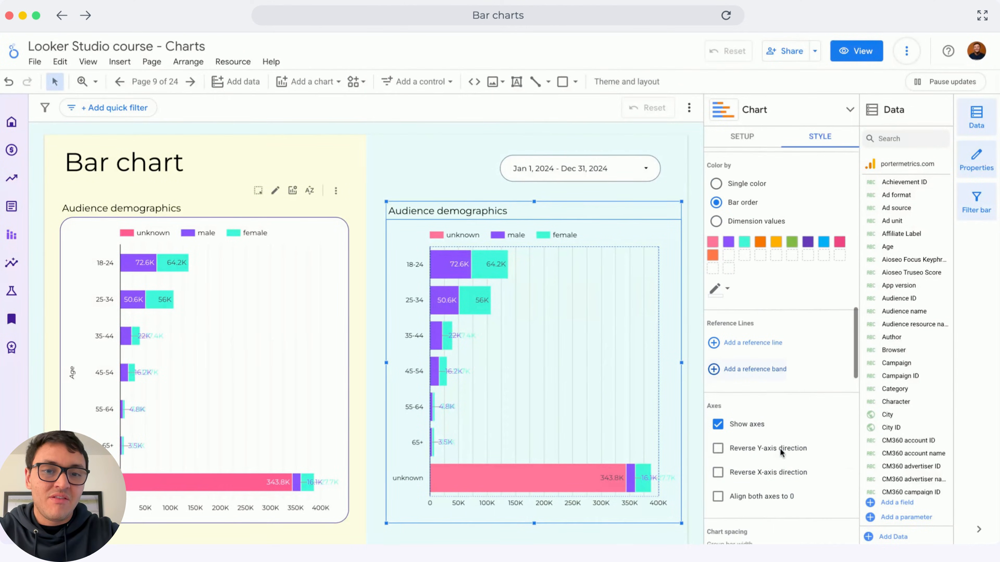
scroll(779, 448, "down", 2)
scroll(831, 444, "down", 3)
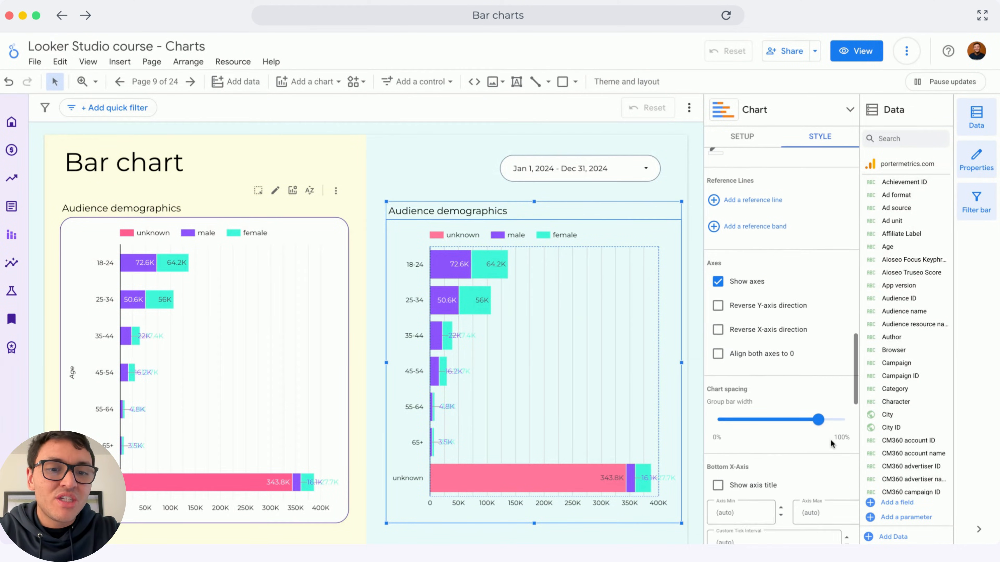
left_click_drag(818, 418, 789, 421)
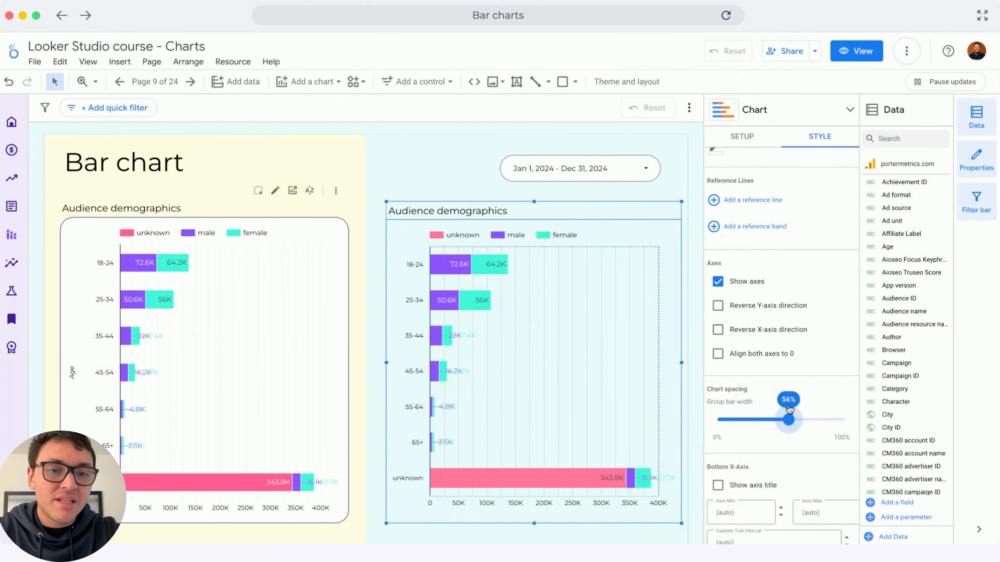
scroll(789, 409, "down", 8)
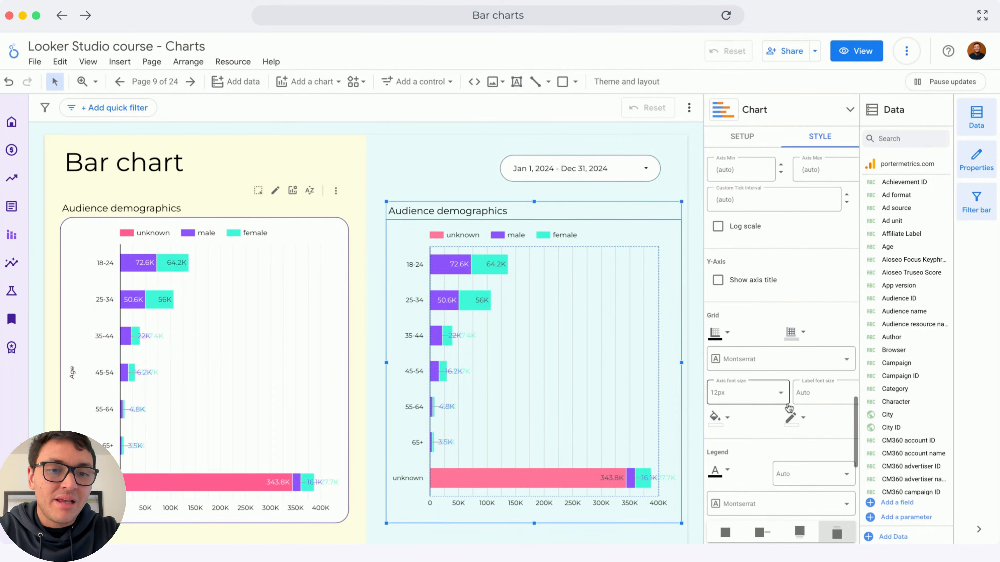
left_click(791, 333)
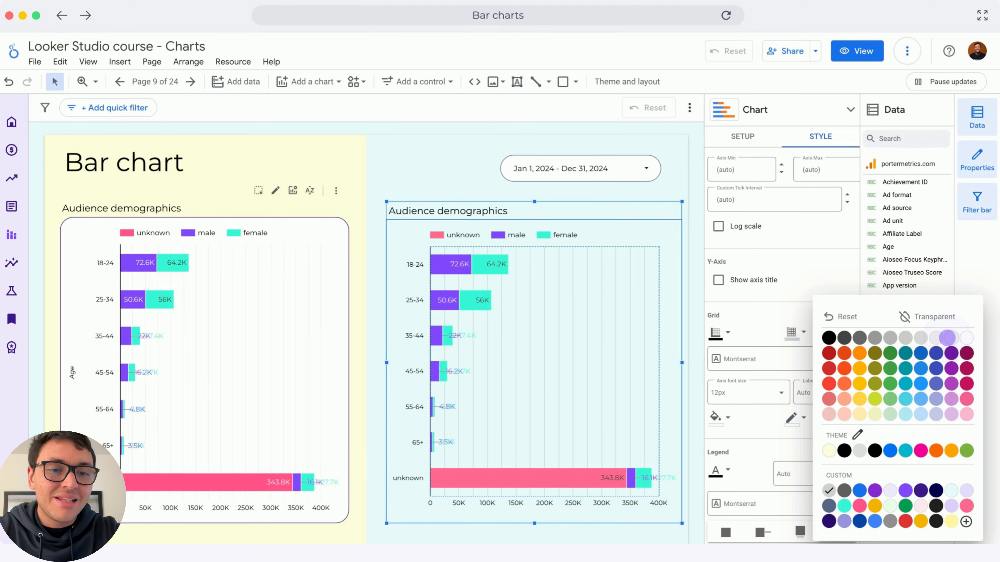
left_click(948, 337)
- Give the stacked bar chart a white background and open its corner radius choices
scroll(768, 410, "down", 6)
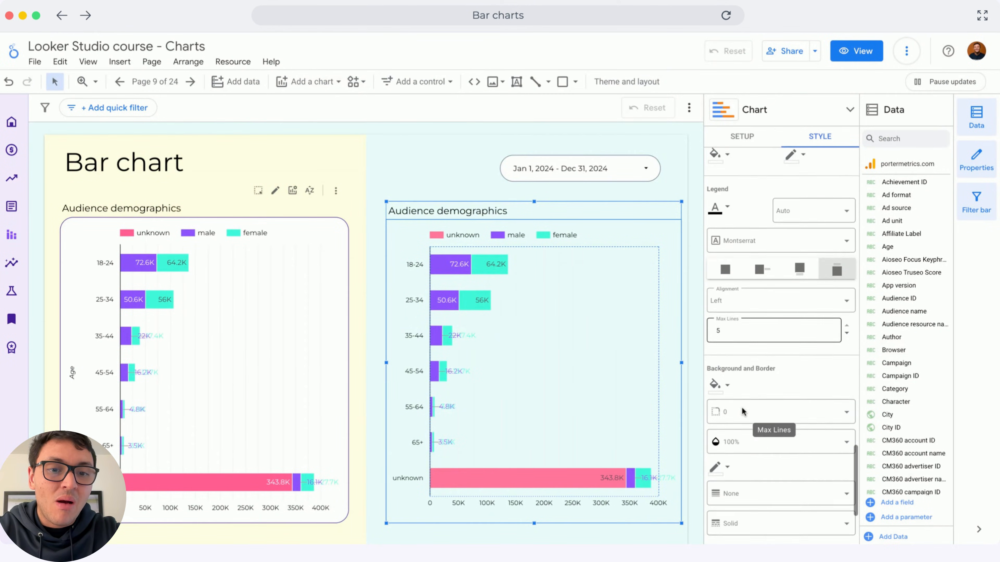
scroll(743, 411, "down", 2)
left_click(716, 338)
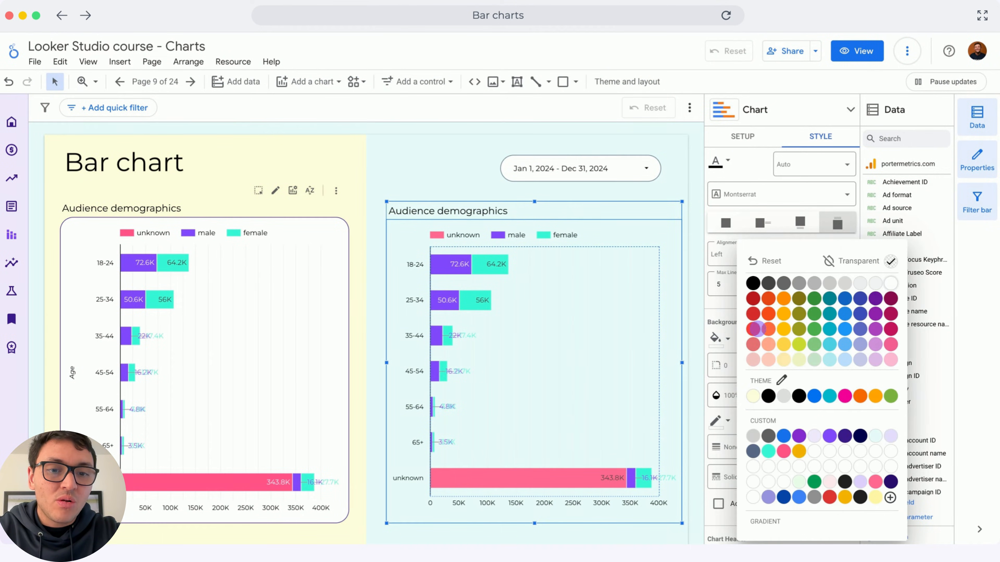
left_click(890, 284)
left_click(759, 365)
scroll(759, 458, "down", 3)
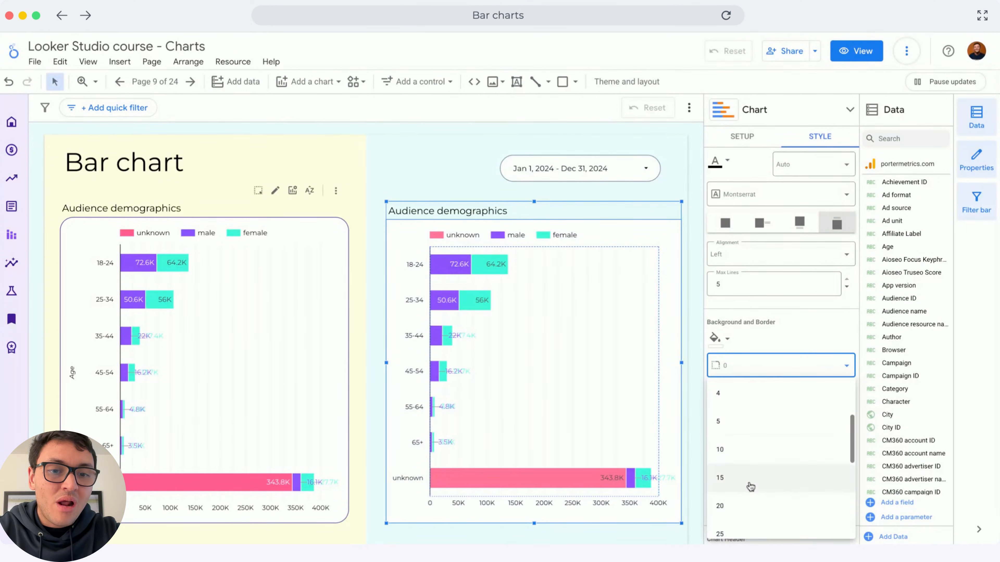
left_click(742, 366)
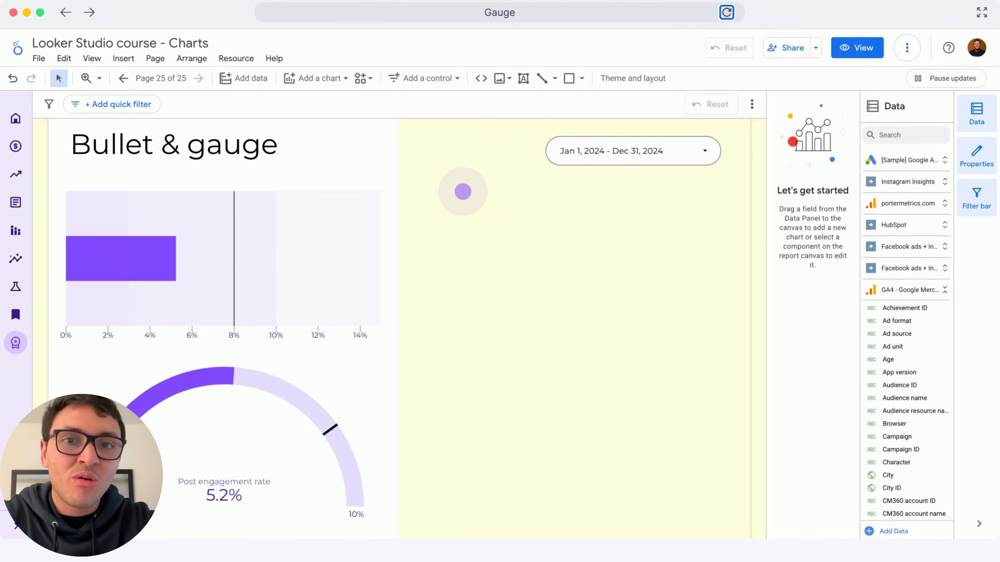
- Open the example bullet chart's properties and add a new bullet chart in the empty area beside it on the Bullet & gauge page
left_click(366, 191)
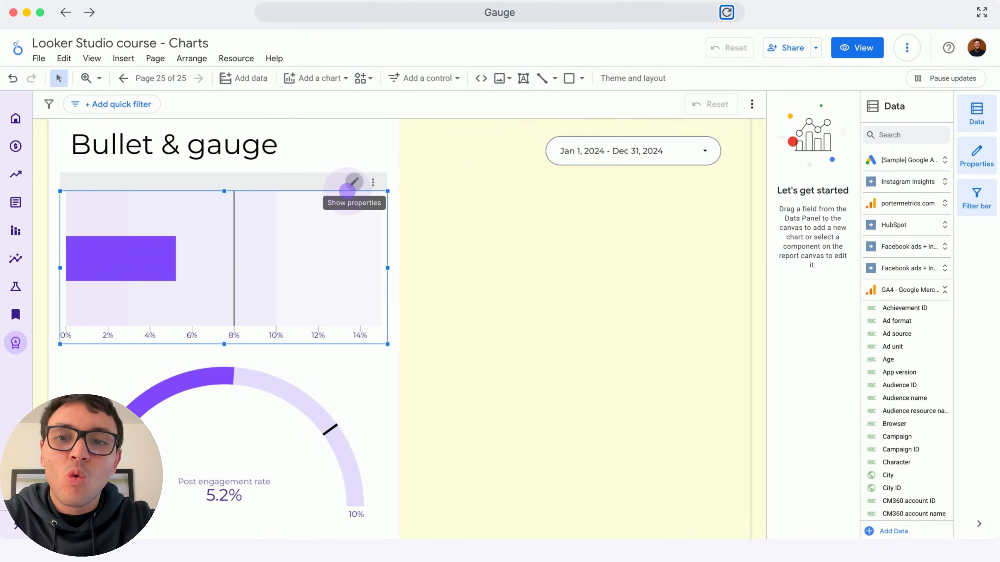
left_click(353, 182)
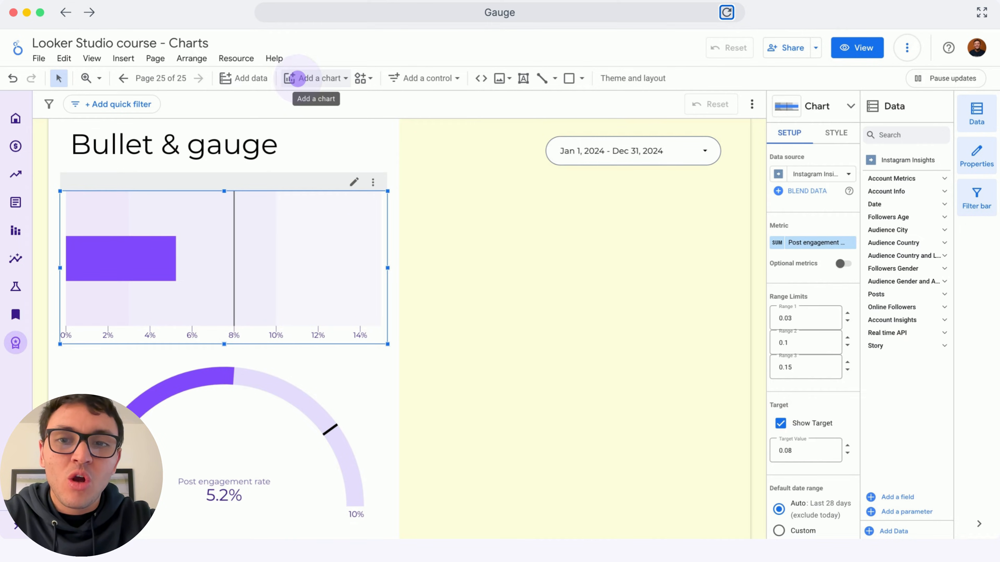
left_click(303, 78)
scroll(309, 361, "down", 1)
scroll(303, 378, "up", 2)
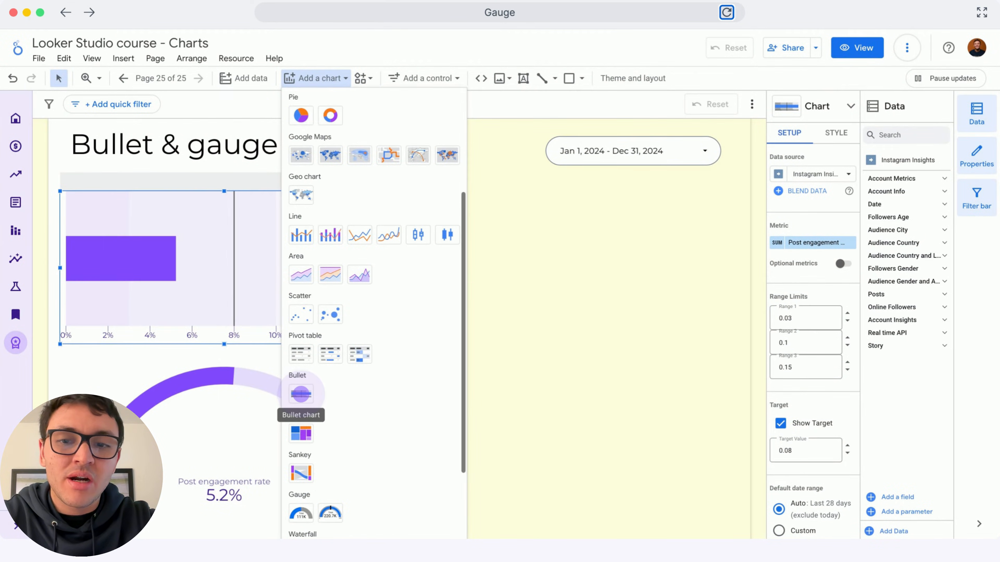
left_click(302, 390)
left_click_drag(419, 192, 588, 337)
left_click_drag(673, 351, 680, 367)
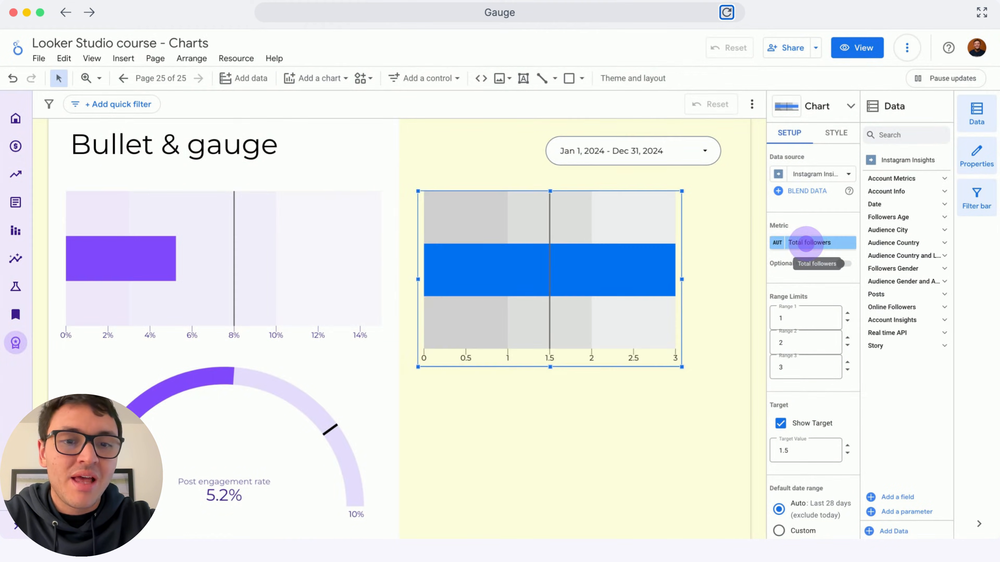
- Replace the new bullet chart's Total followers metric with Post engagement rate
left_click(806, 242)
type("post enga")
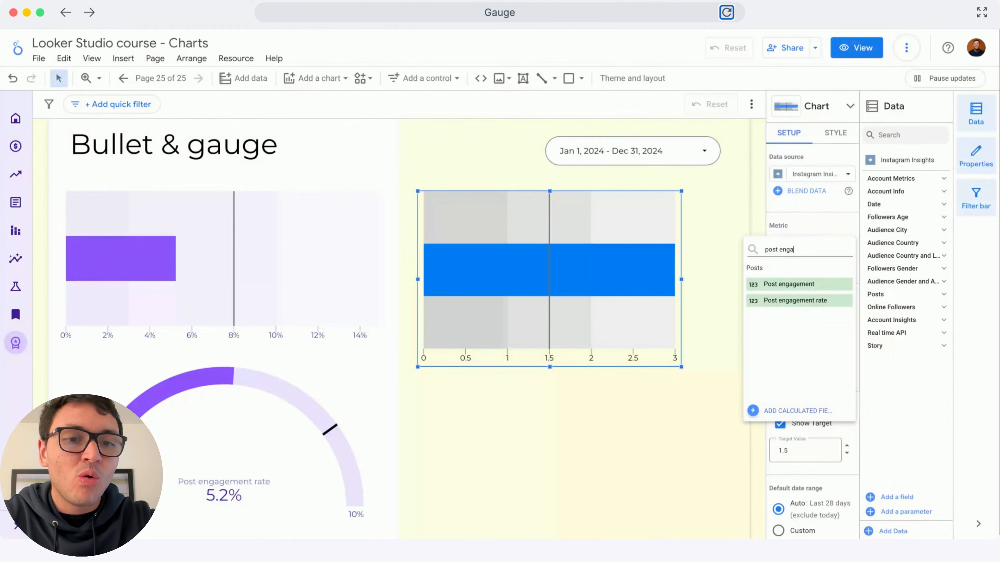
left_click(818, 300)
- Set the bullet chart's three range limits to 0.03, 0.1 and 0.15
left_click(801, 314)
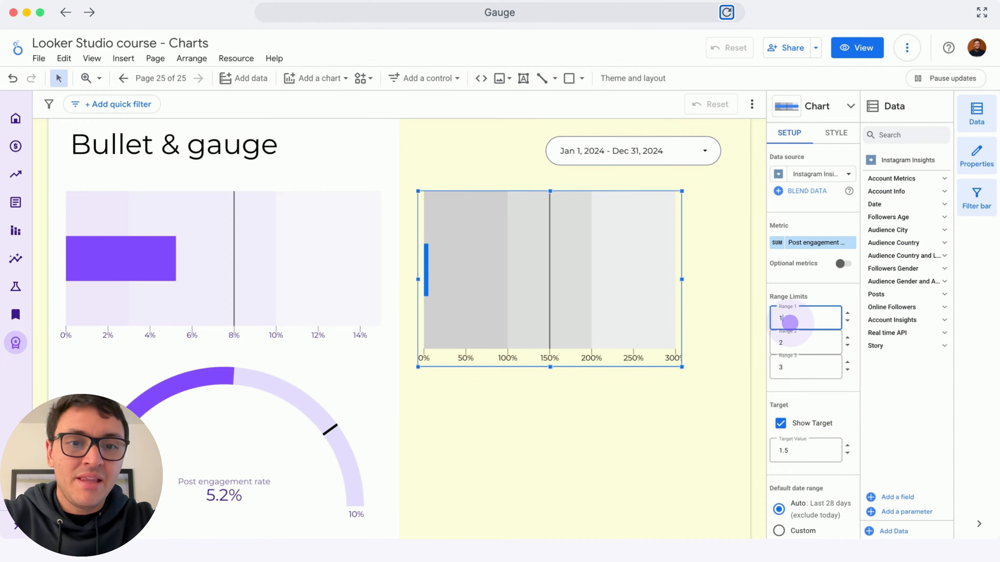
left_click(788, 343)
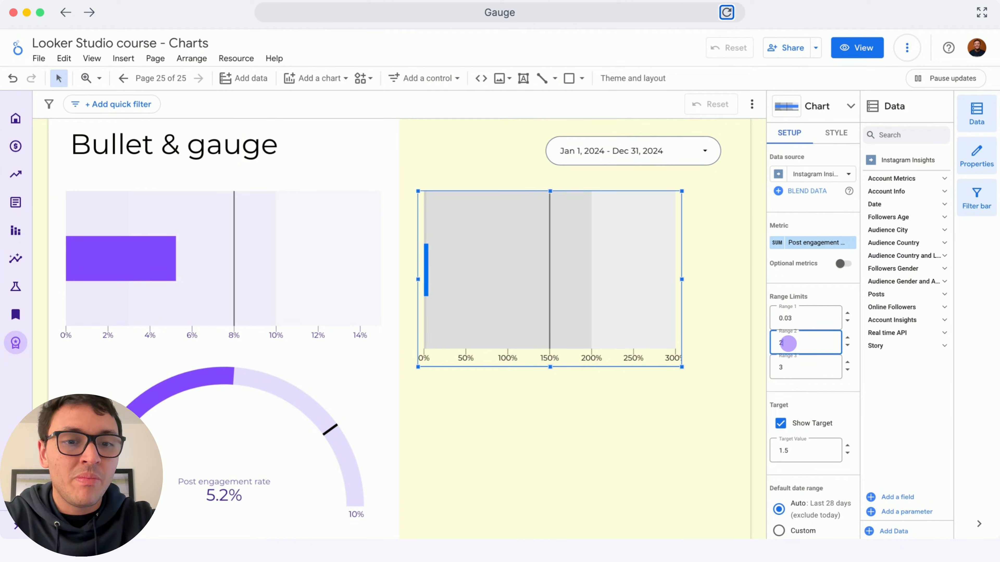
key("BackSpace")
type("0.1")
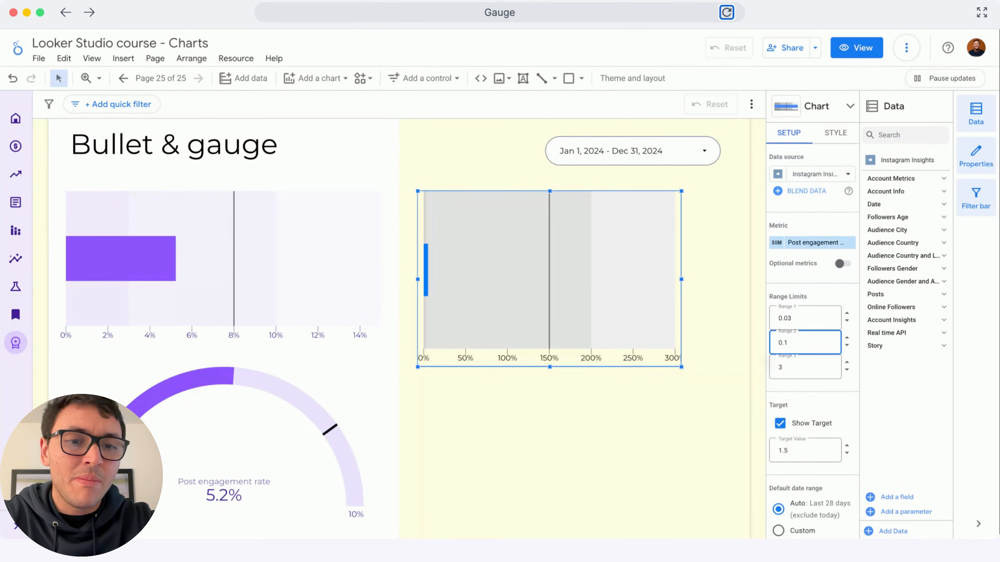
key("Return")
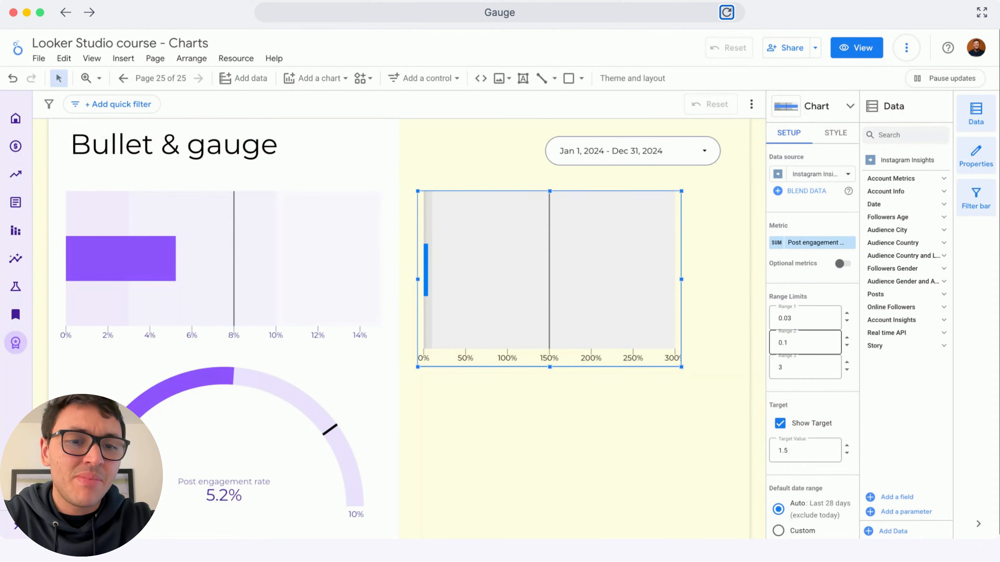
left_click(781, 366)
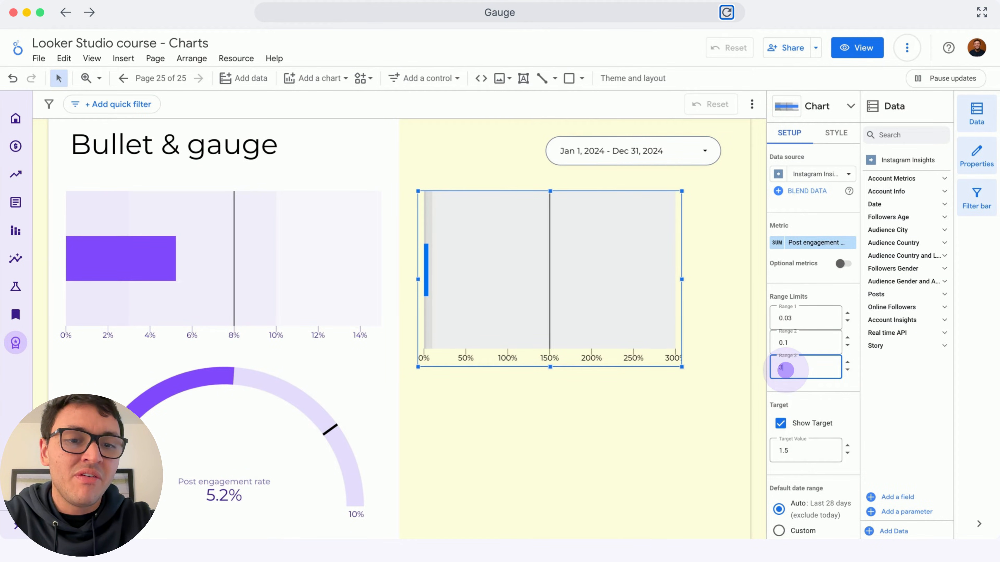
key("BackSpace")
type("0.15")
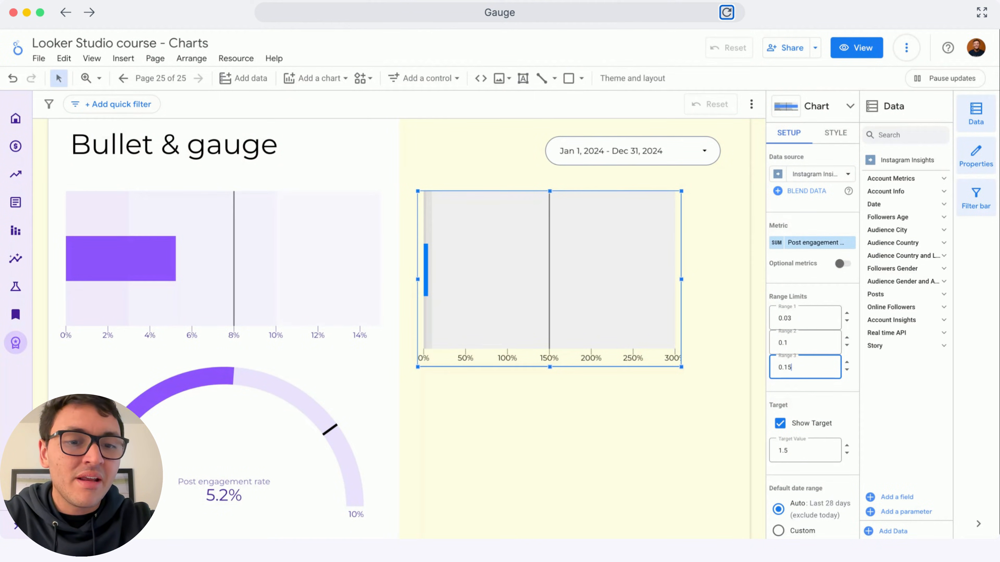
key("Return")
- Set the bullet chart's target value to 0.08 and shorten the chart to match the example's height
double_click(792, 452)
type("0.08")
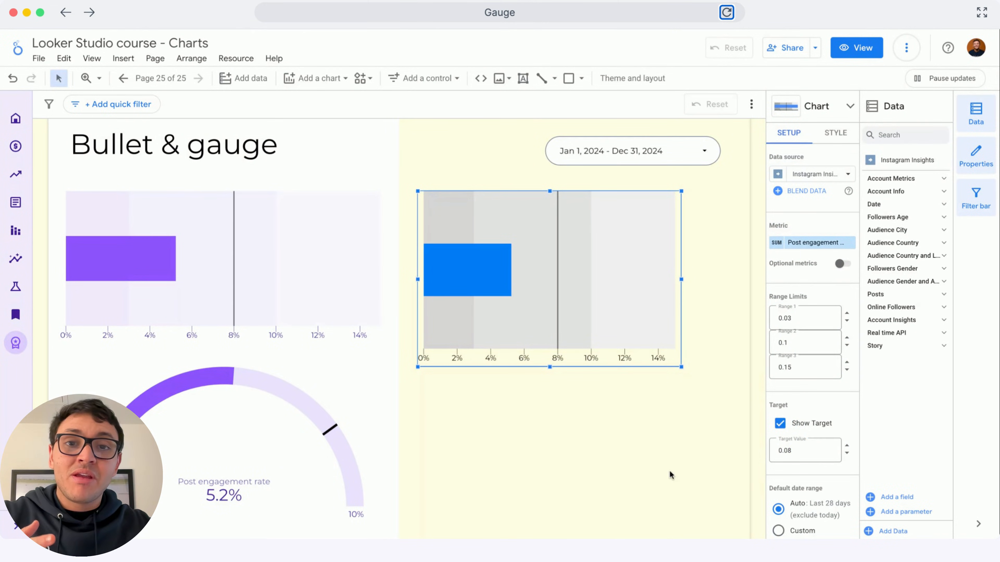
left_click_drag(550, 368, 550, 345)
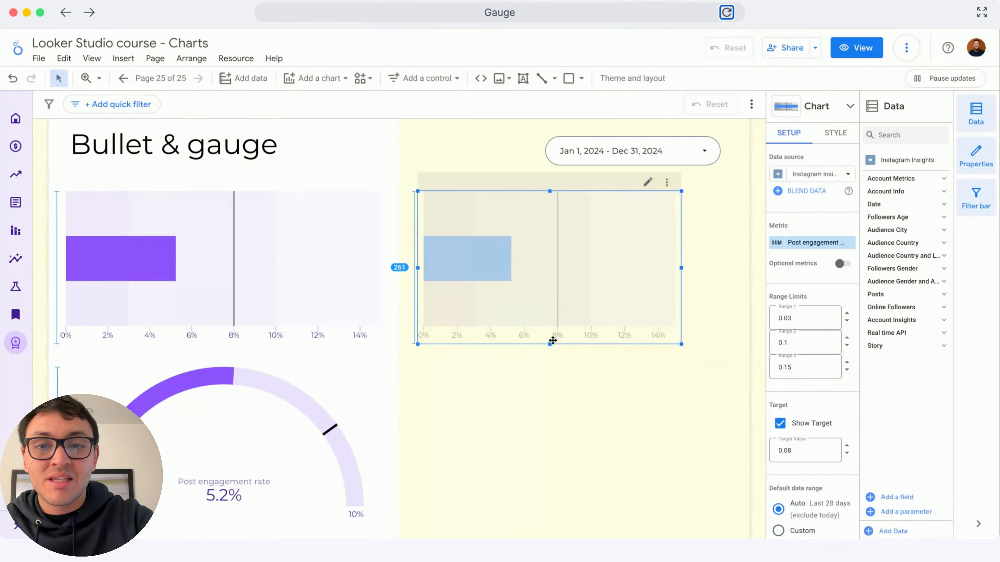
- Widen the new bullet chart and recolor it with a purple bar and light lavender ranges
left_click_drag(681, 268, 726, 268)
left_click(834, 133)
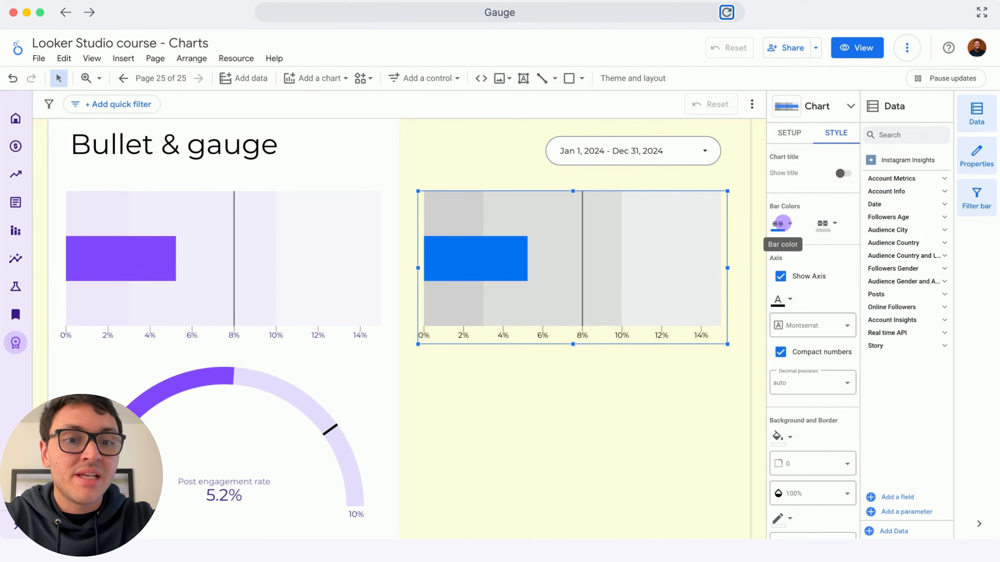
left_click(782, 223)
left_click(894, 409)
left_click(827, 220)
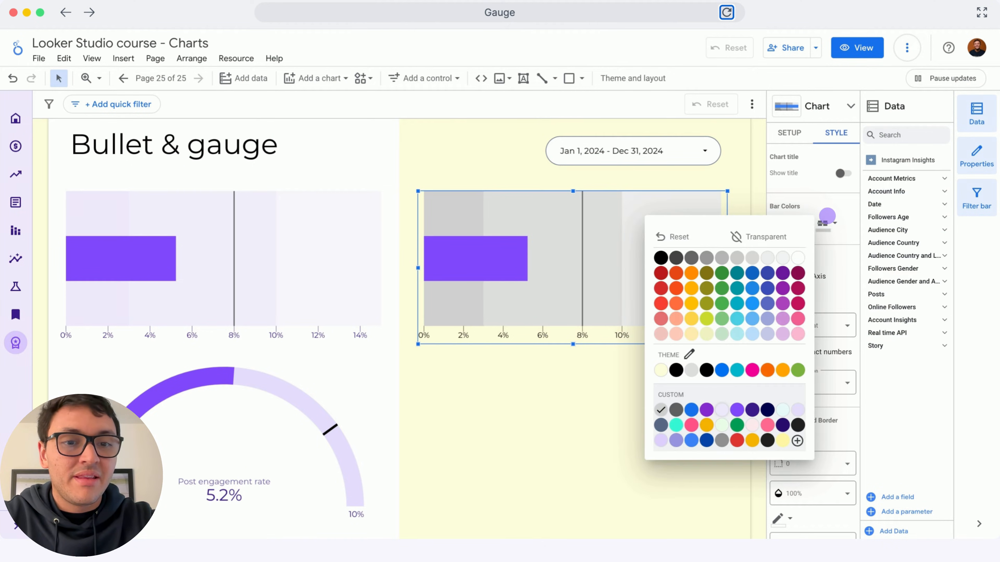
left_click(722, 410)
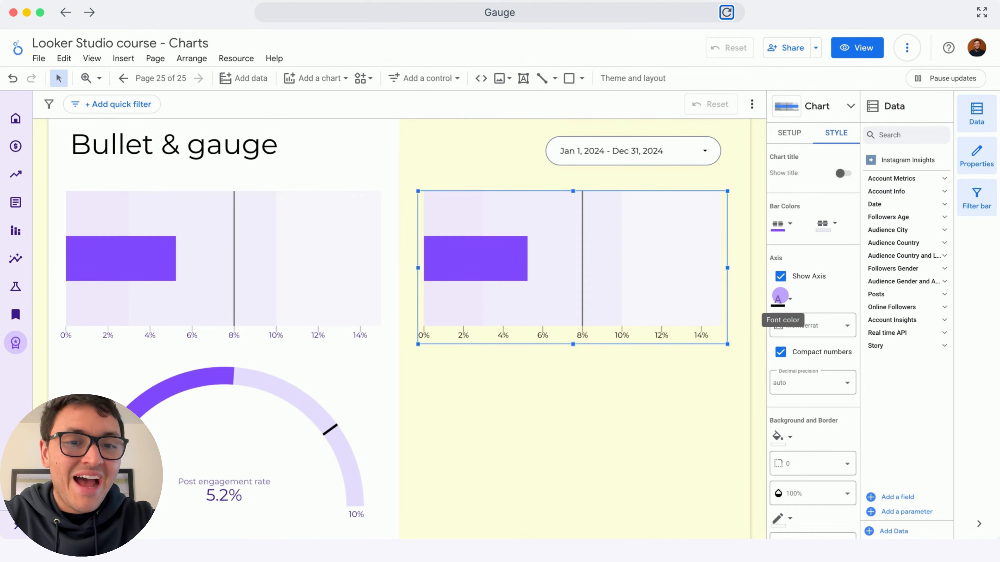
- Set the bullet chart's axis font color to dark purple and its background to white
left_click(779, 296)
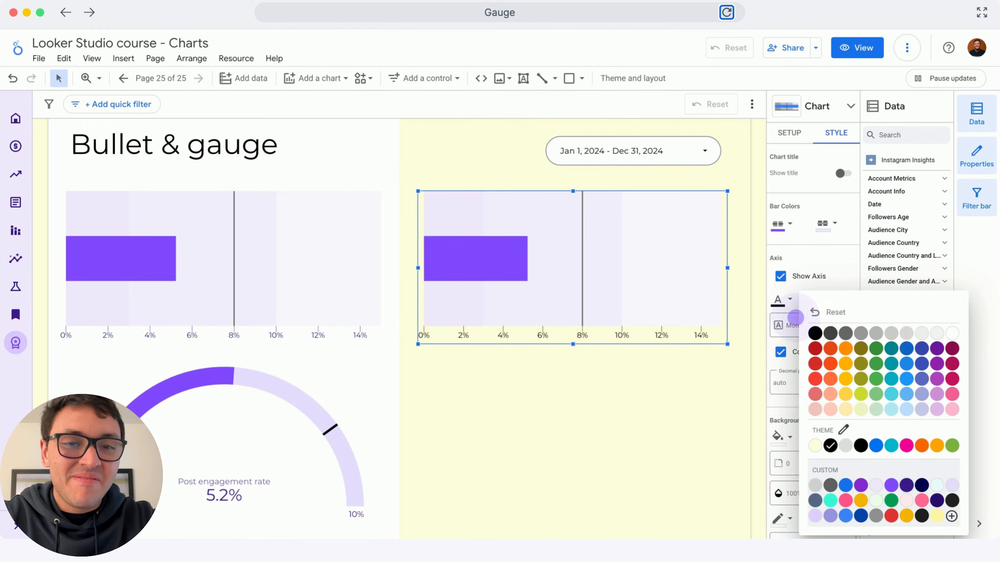
left_click(906, 483)
scroll(811, 331, "down", 5)
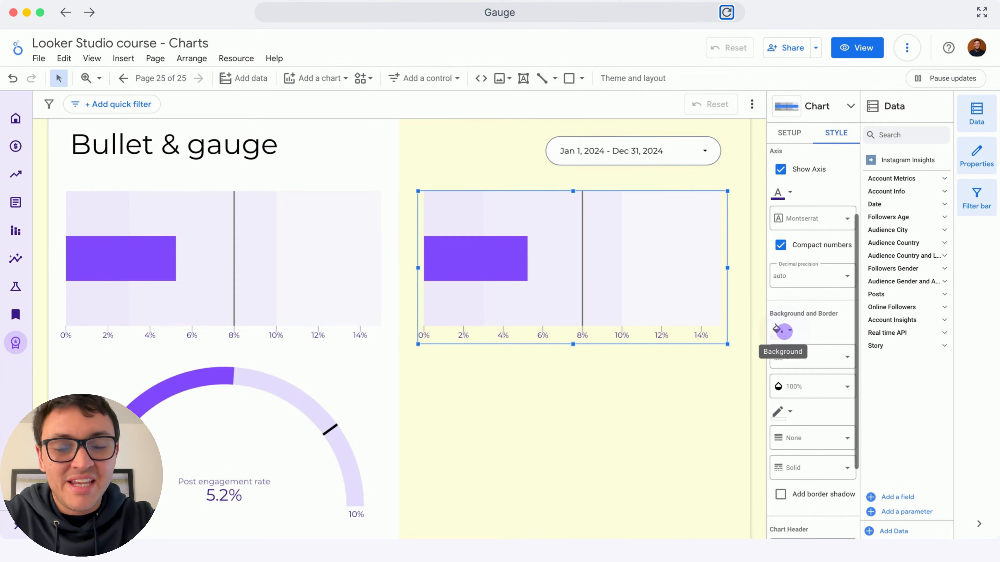
left_click(783, 331)
left_click(952, 275)
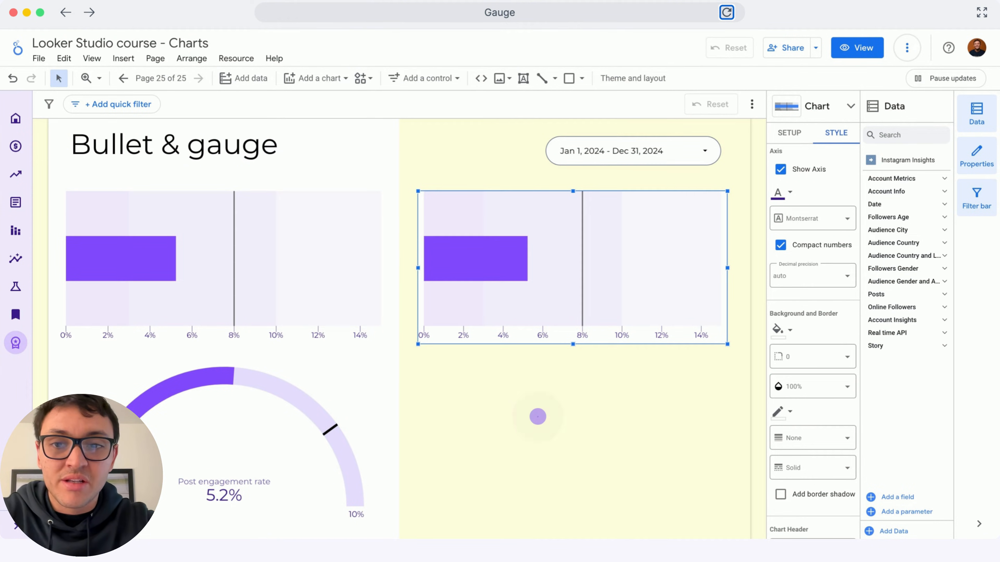
left_click(538, 416)
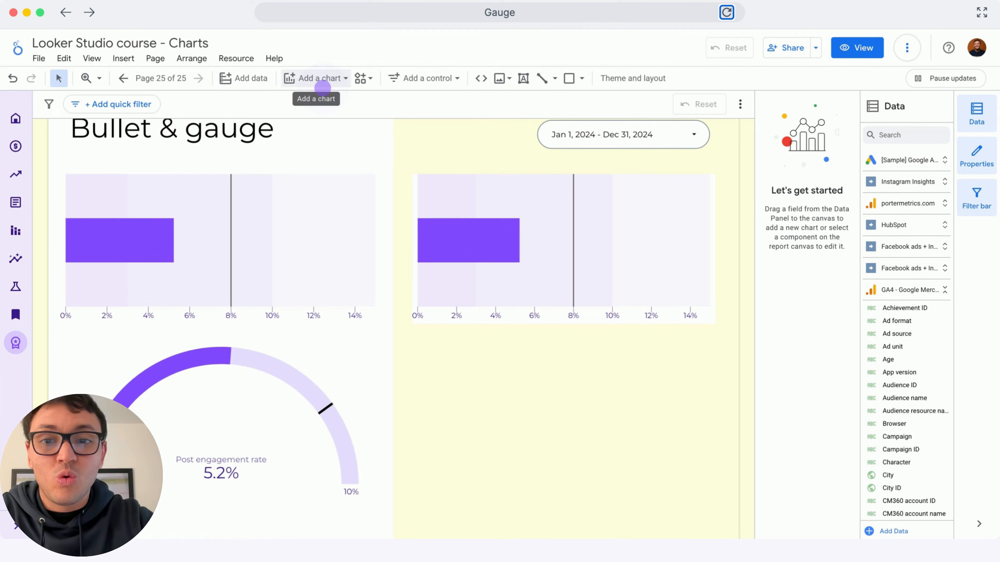
- Add a gauge chart for Post engagement rate in the empty area below the new bullet chart
left_click(319, 78)
scroll(331, 431, "down", 5)
left_click(300, 407)
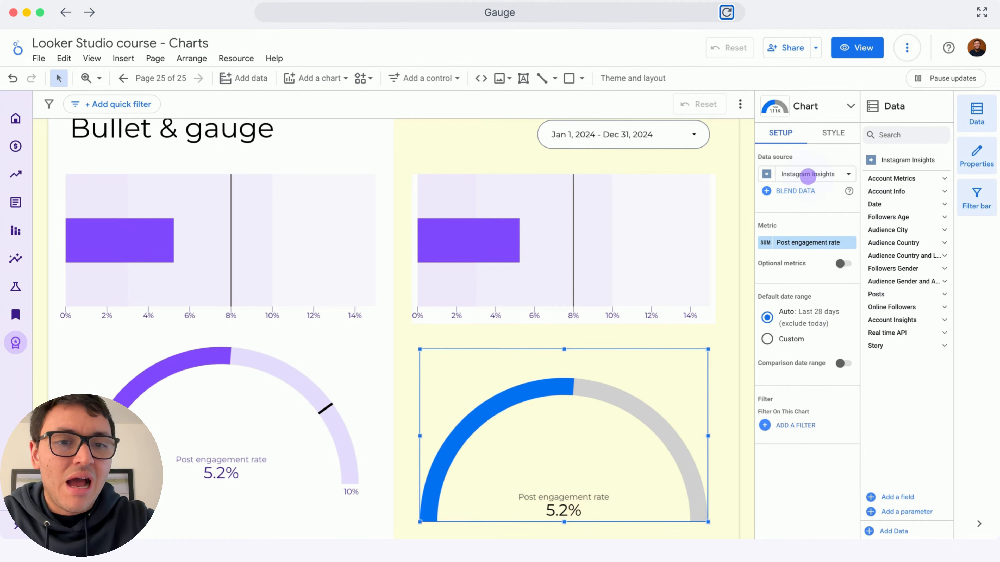
- Set the new gauge's bar color to purple and its range color to light lavender
left_click(833, 135)
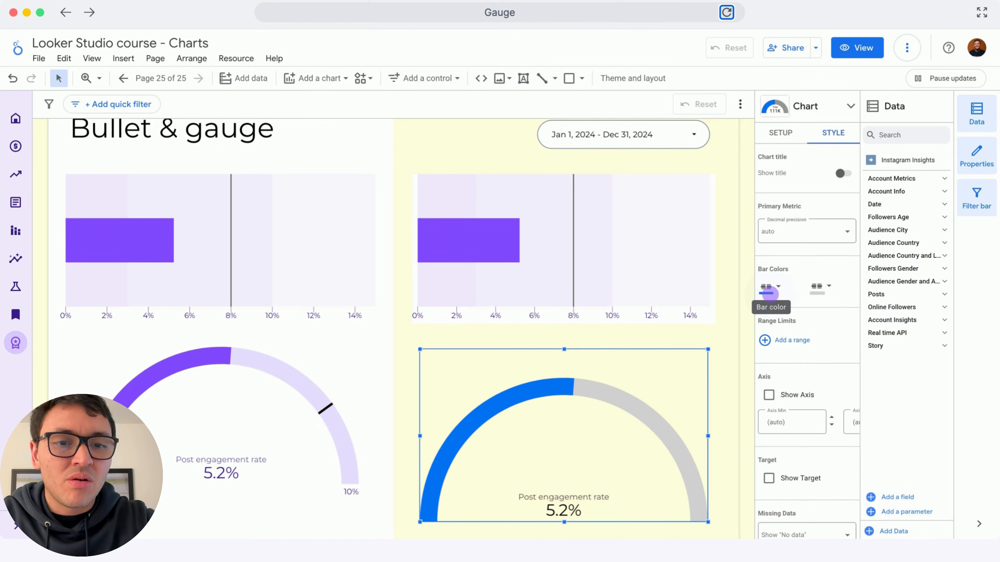
left_click(770, 293)
left_click(875, 470)
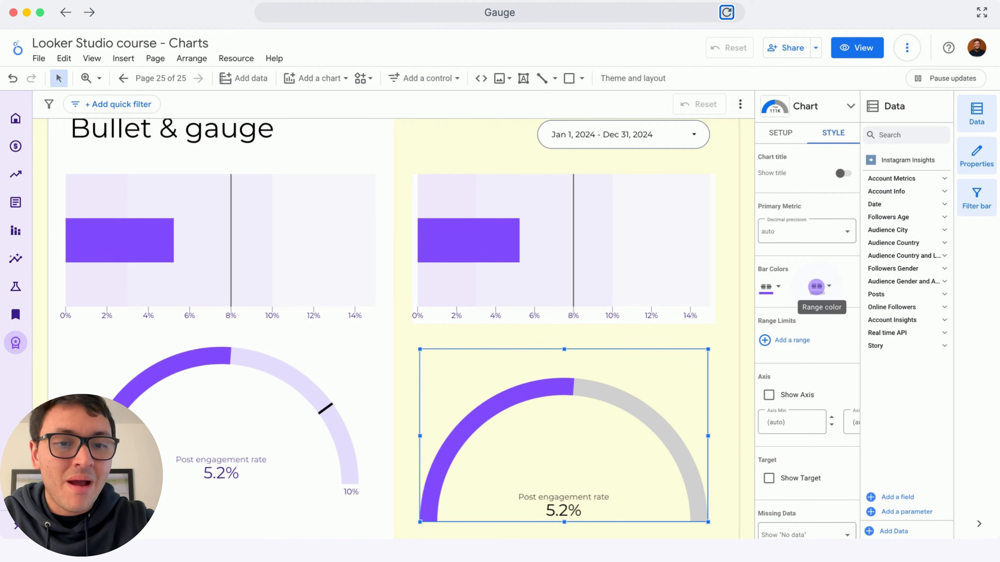
left_click(817, 287)
left_click(718, 473)
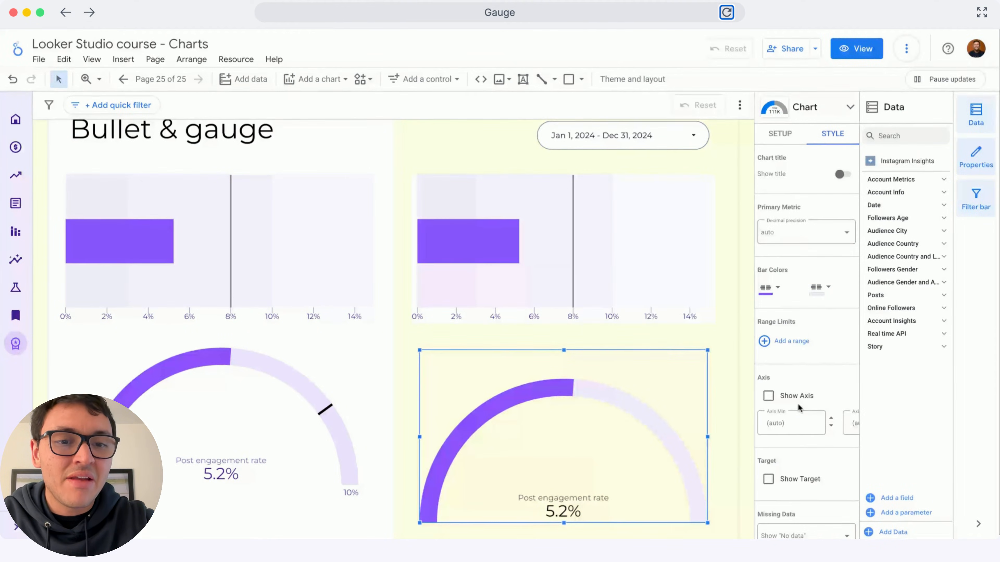
- Show a target of 0.08 on the new gauge and turn on its axis
scroll(808, 307, "down", 1)
scroll(808, 307, "down", 4)
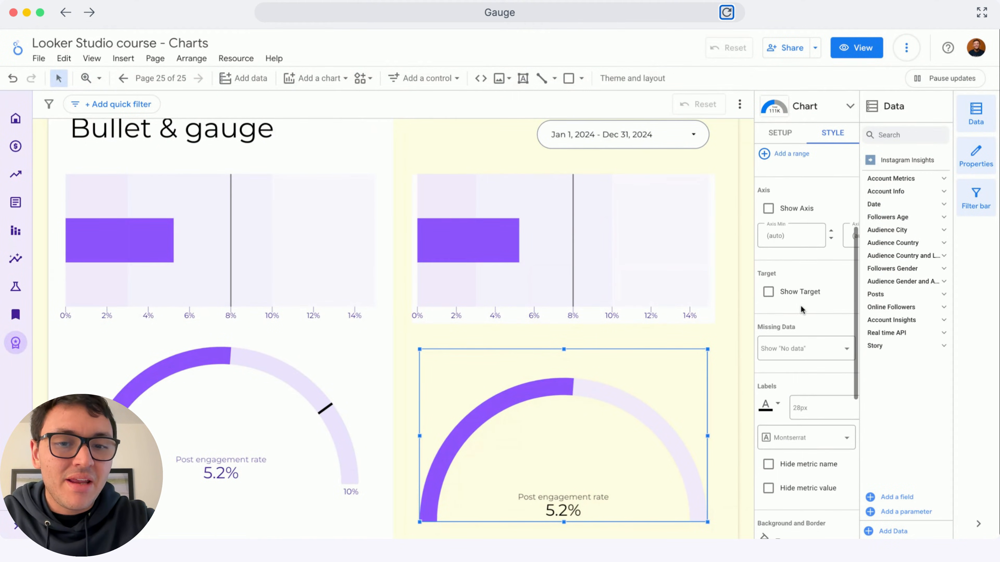
left_click(768, 291)
left_click(760, 319)
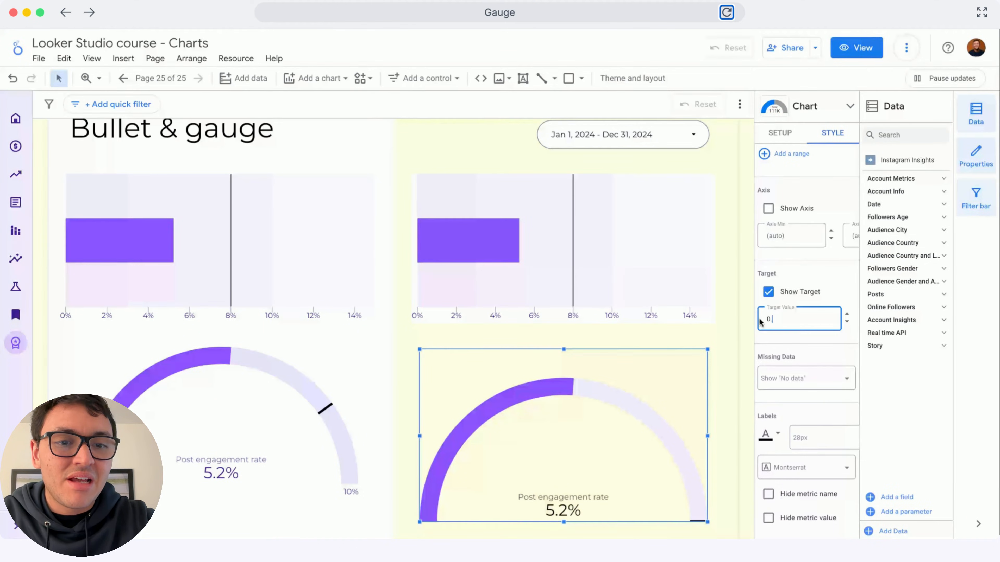
scroll(768, 230, "up", 1)
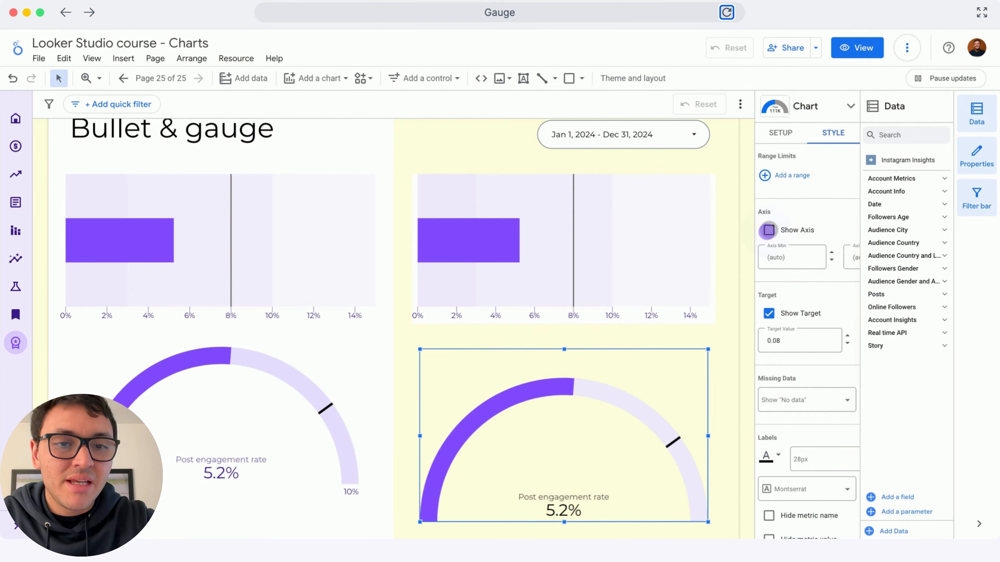
left_click(769, 230)
scroll(792, 330, "down", 2)
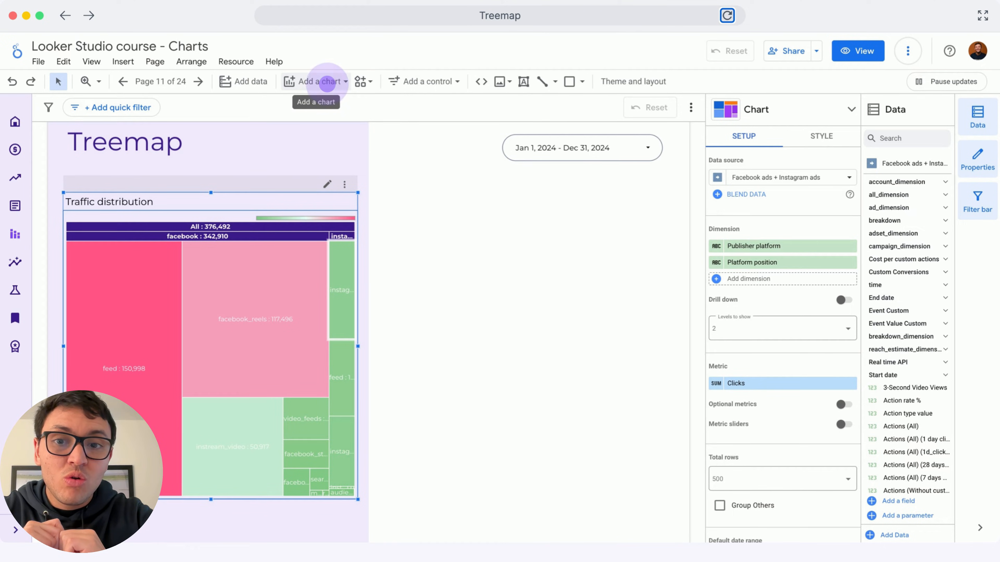
- Add a treemap chart in the empty area beside the example on the Treemap page
left_click(327, 82)
scroll(303, 354, "down", 2)
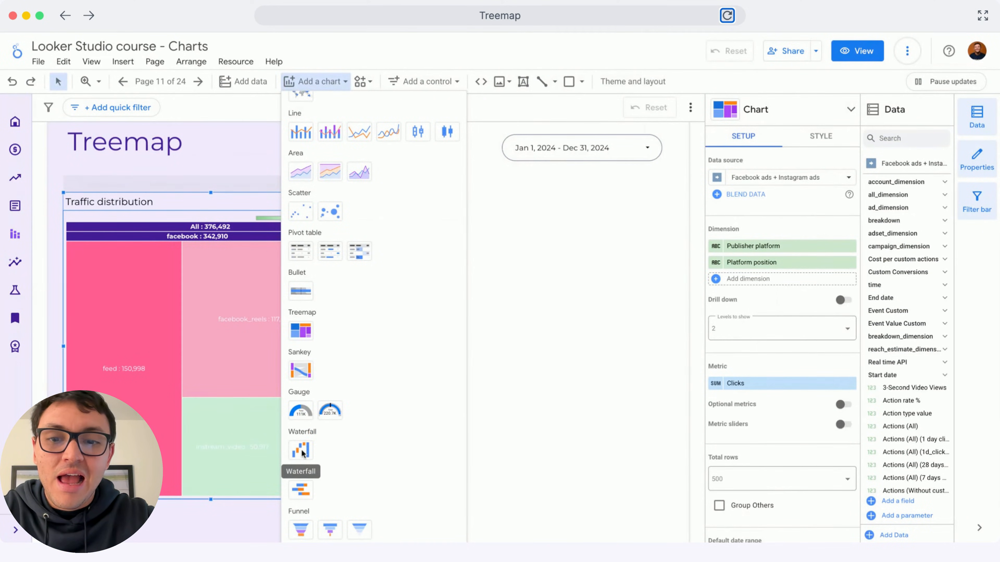
left_click(300, 331)
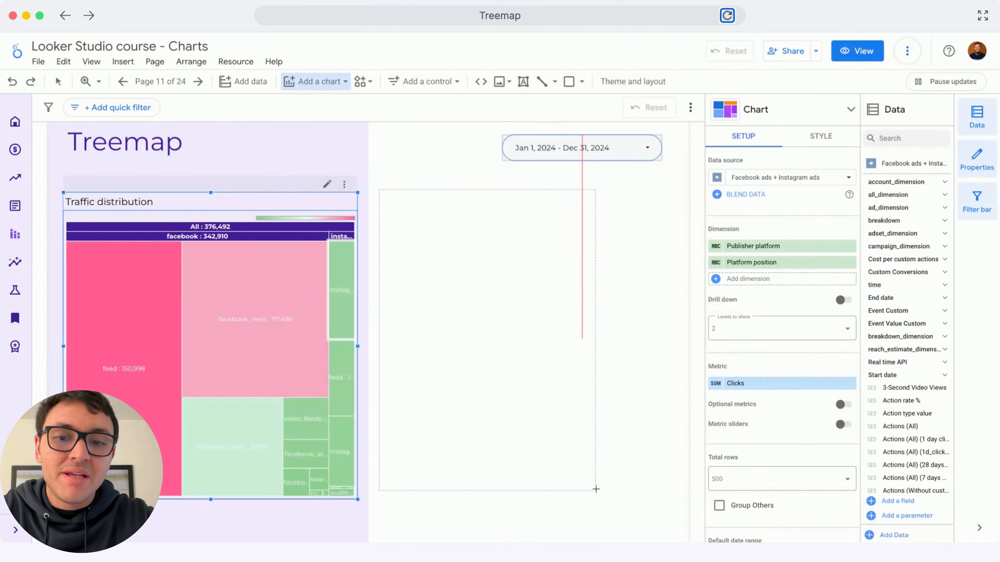
left_click_drag(648, 494, 663, 499)
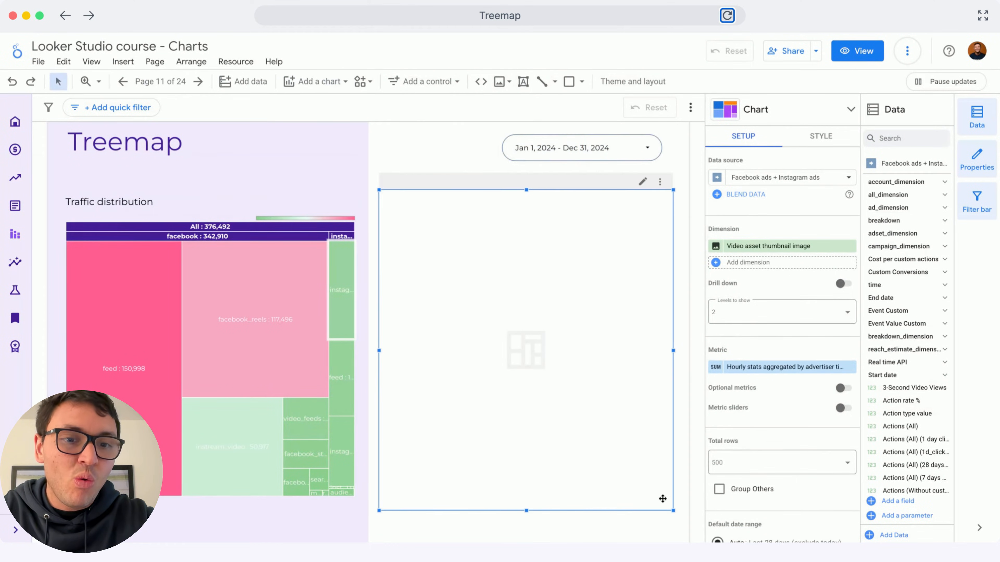
- Replace the new treemap's metric with Clicks
left_click(772, 366)
type("clicks")
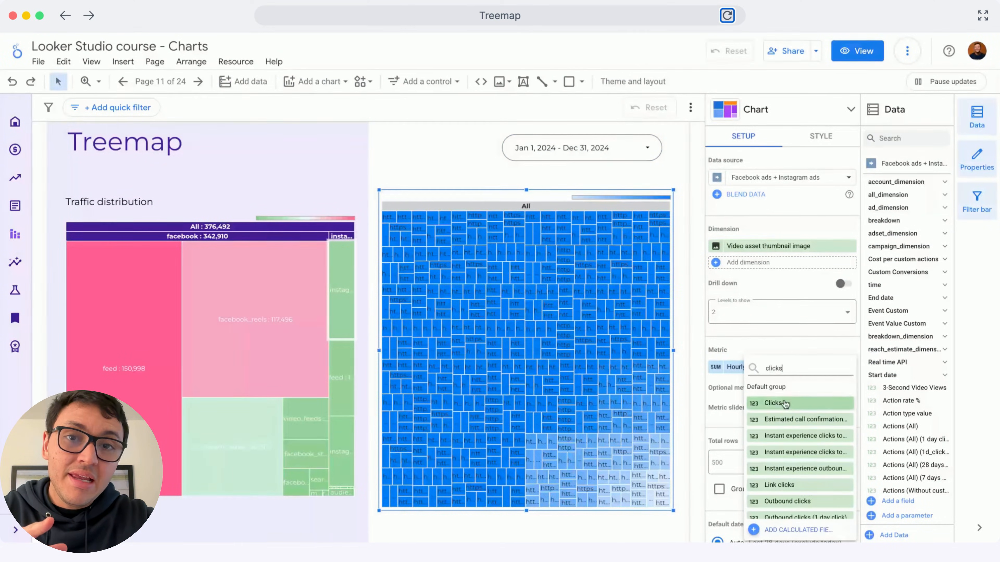
left_click(786, 404)
- Replace the treemap's dimension with Publisher platform and add Platform position as the second dimension
left_click(746, 247)
type("publisher pla")
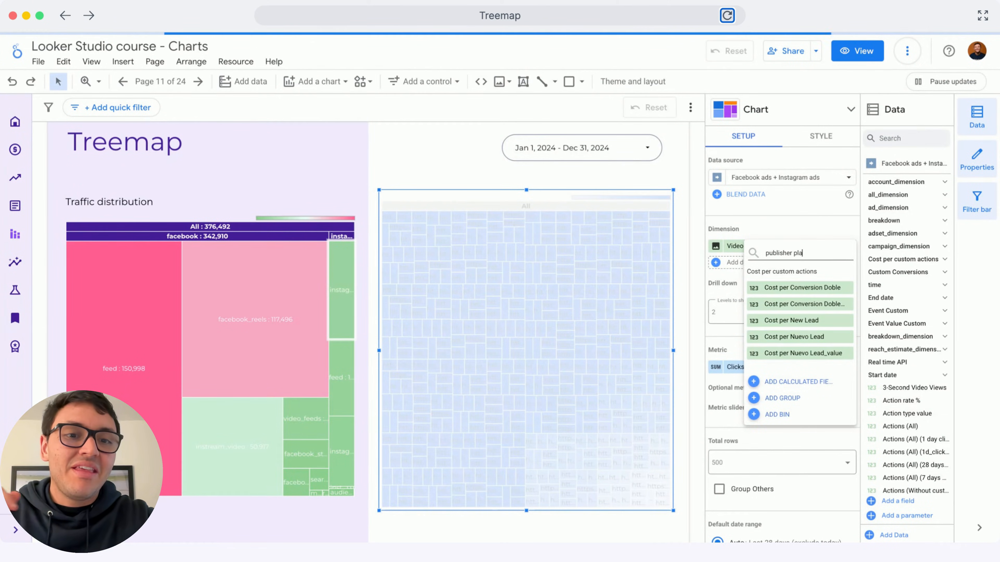
left_click(781, 287)
left_click(755, 264)
type("platform po")
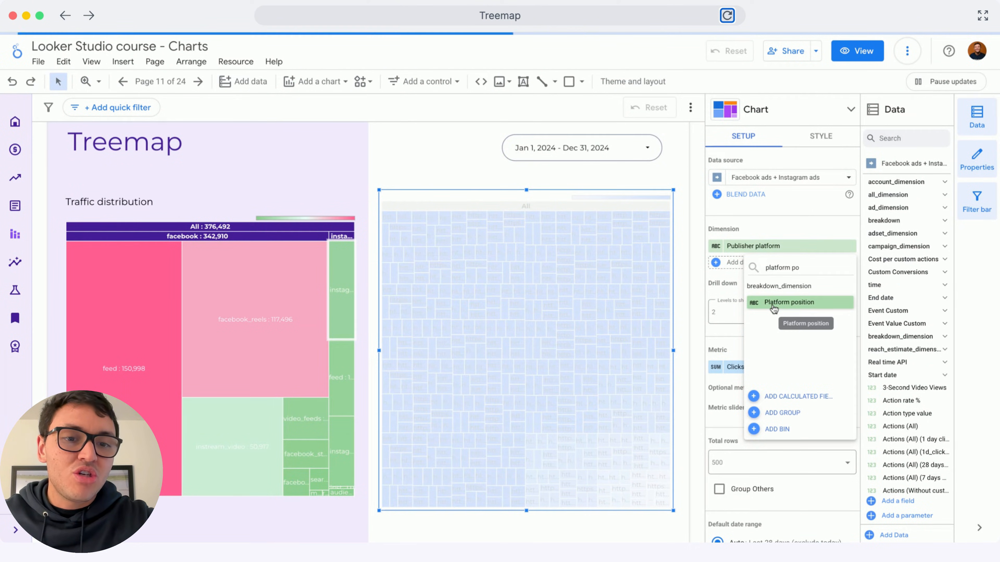
left_click(774, 306)
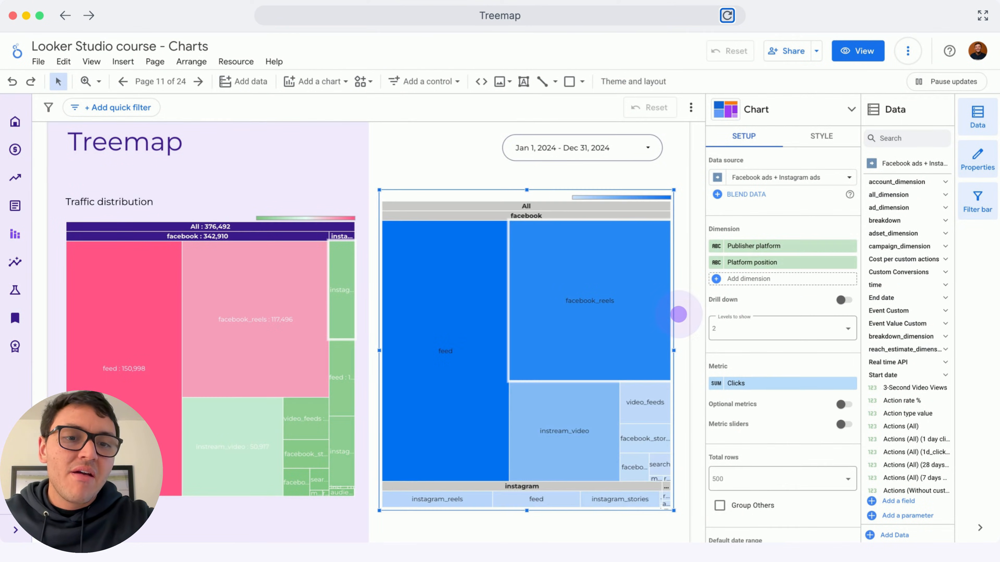
- Show the treemap's chart title with autogeneration off and set it to "Traffic distribution"
left_click(821, 136)
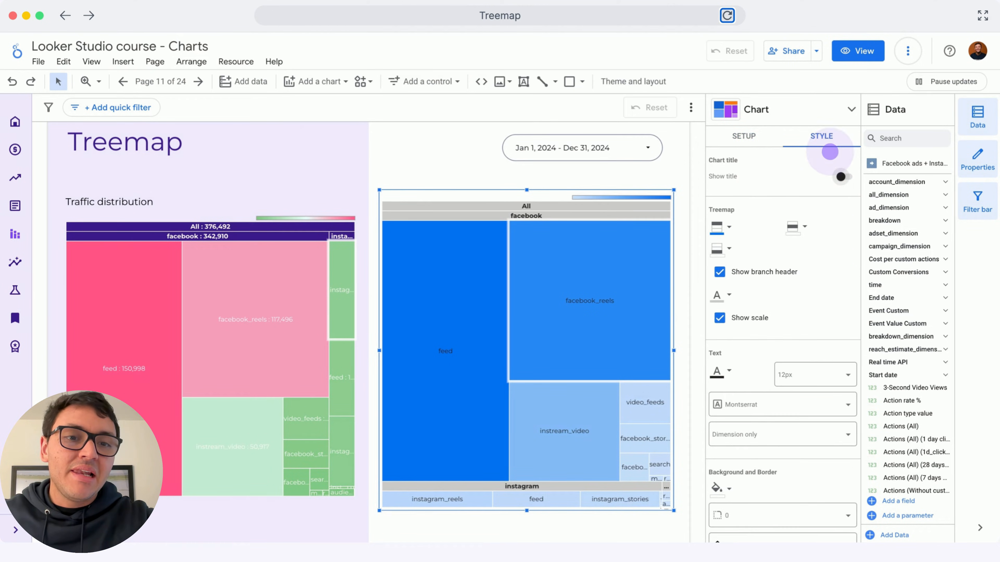
left_click(843, 176)
left_click(719, 199)
left_click(780, 226)
type("Traffic distribution")
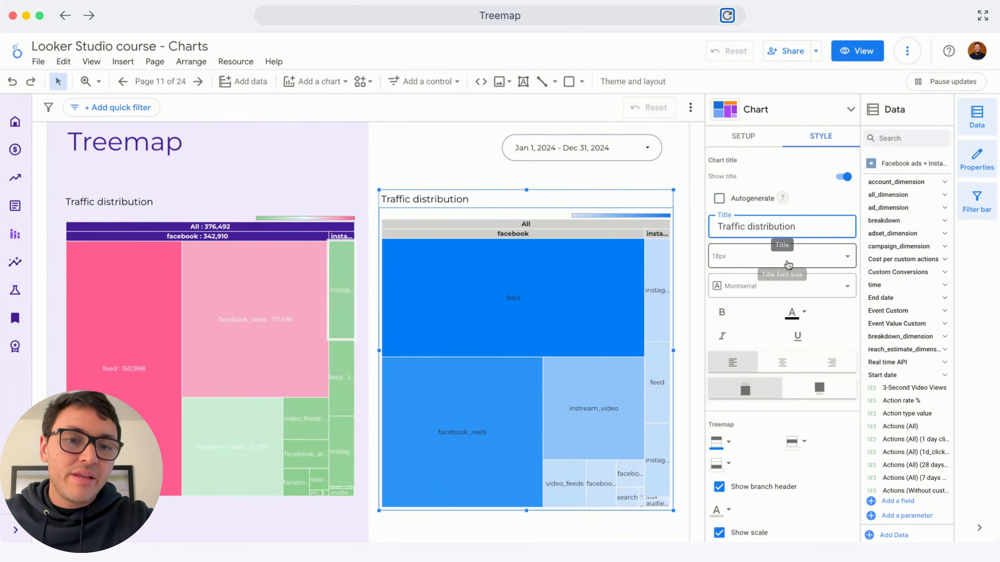
- Color the treemap with a green-to-pink scale and set the branch header color to dark purple
scroll(719, 370, "down", 2)
left_click(719, 370)
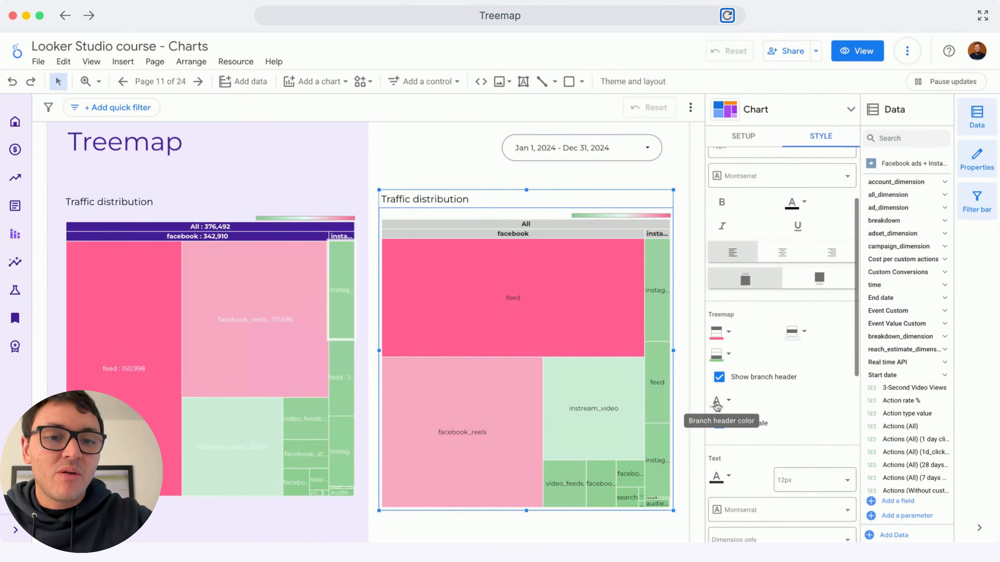
left_click(716, 399)
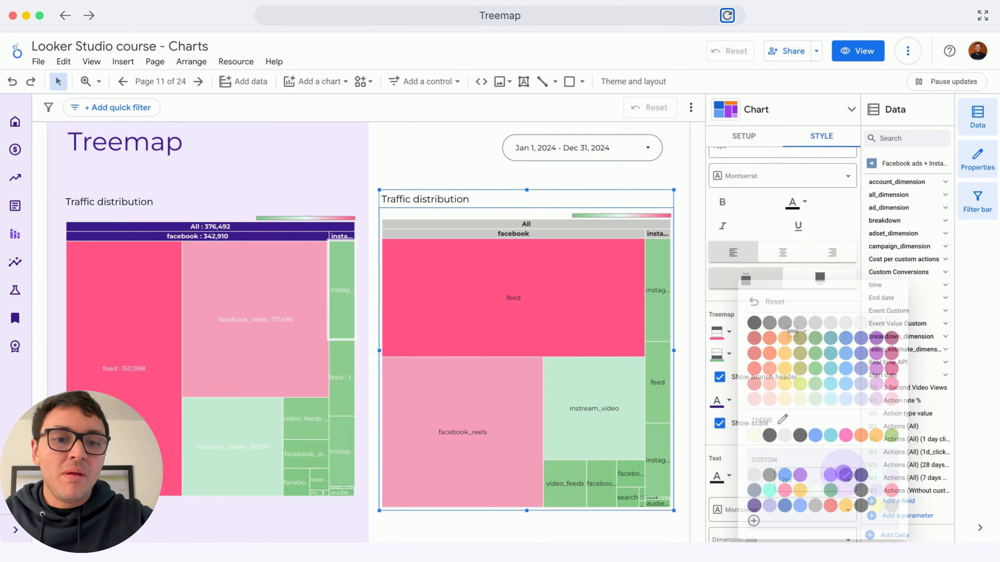
left_click(845, 476)
left_click(723, 443)
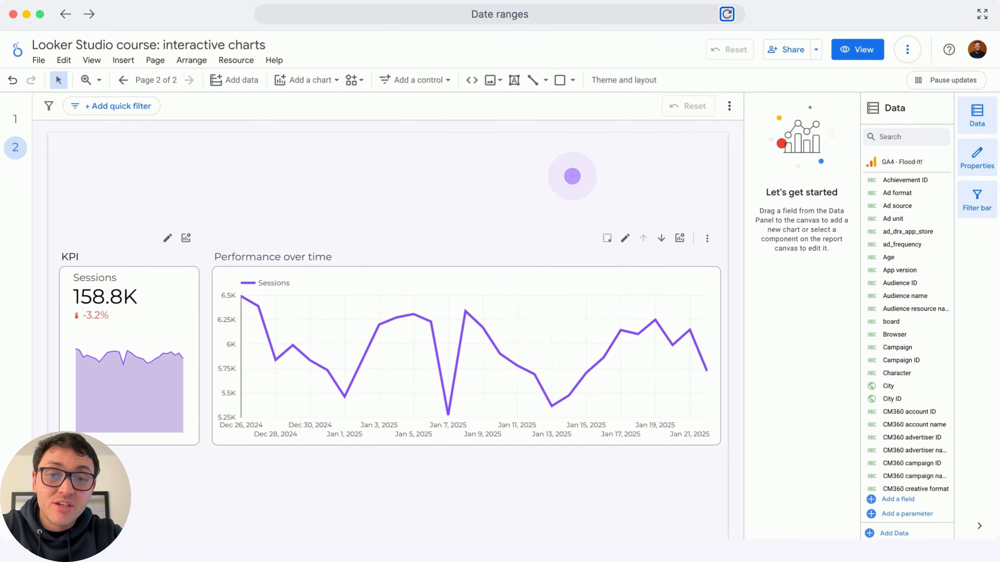
- Add a date range control above the Performance over time chart on the Date ranges page
left_click(409, 80)
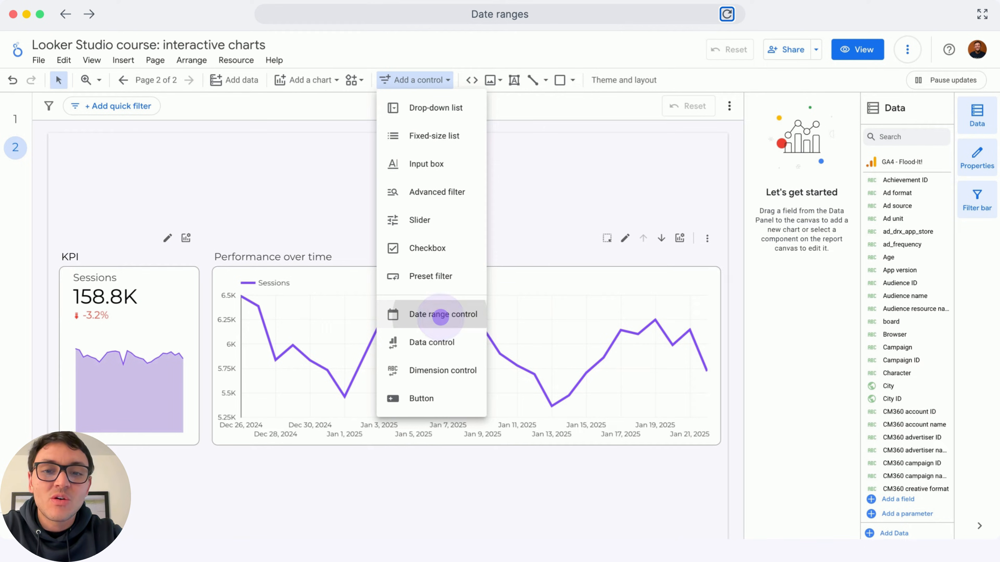
left_click(440, 317)
left_click(537, 158)
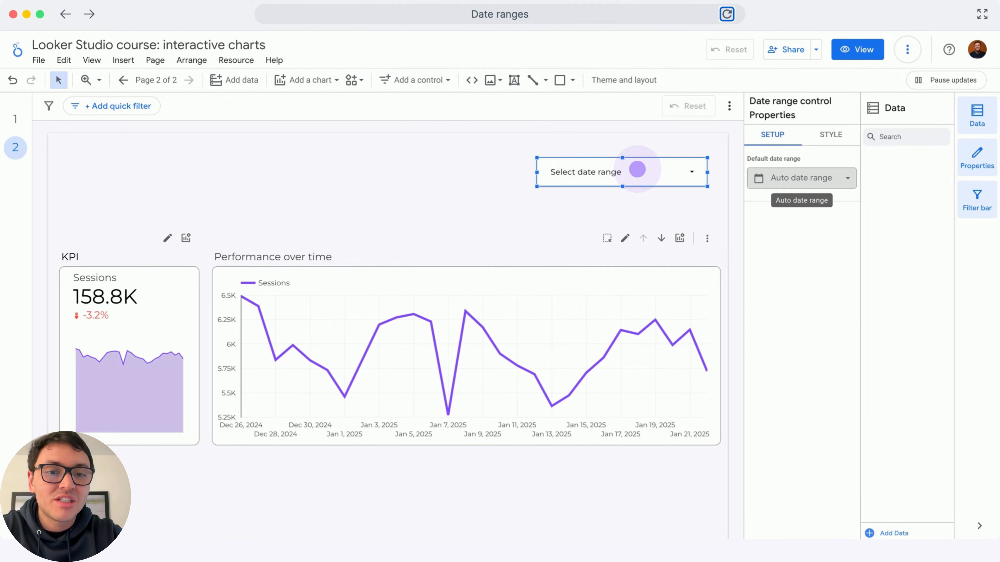
- Set the date range control's default date range to This month
left_click(792, 181)
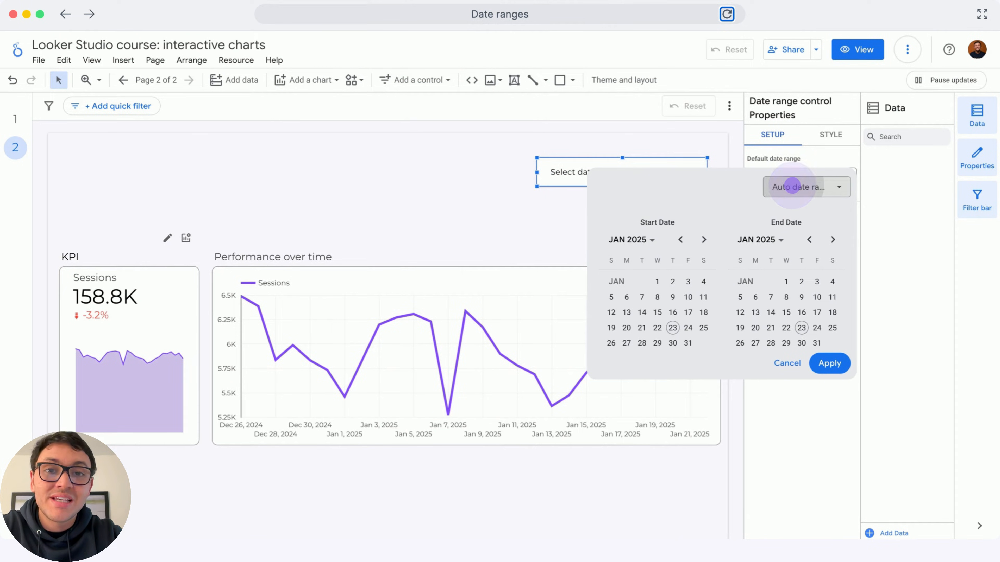
left_click(792, 186)
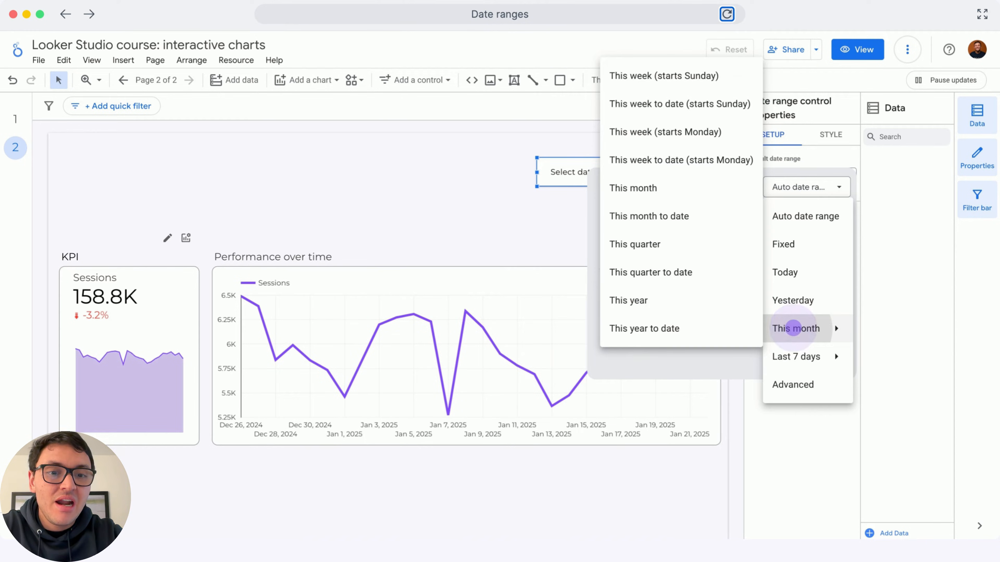
left_click(792, 329)
left_click(630, 189)
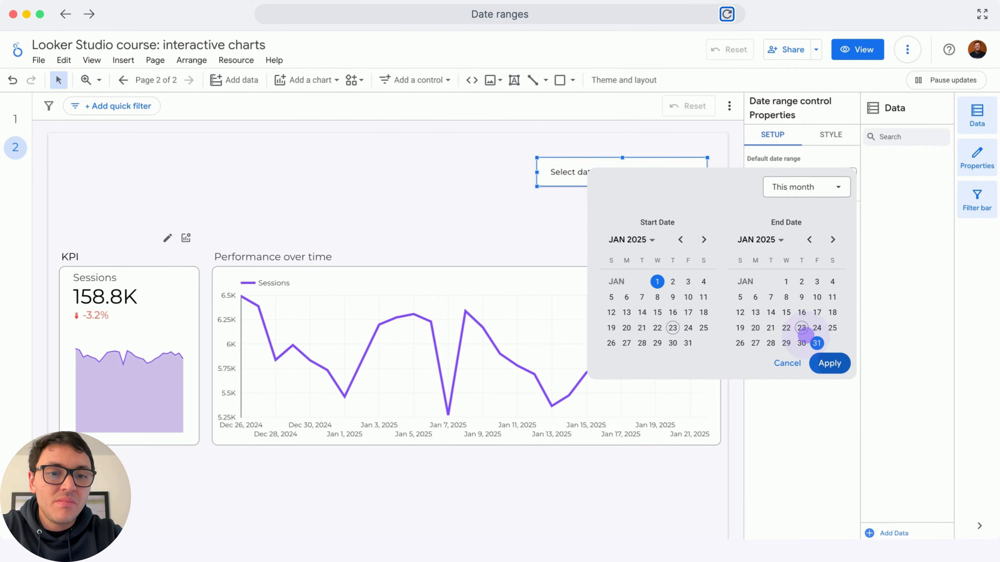
left_click(835, 361)
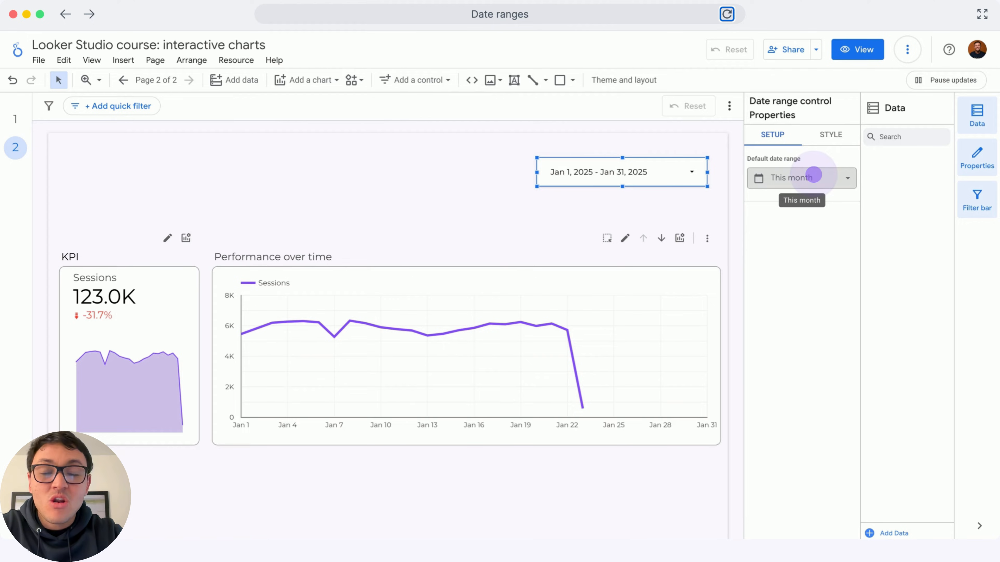
- Set the date range control's default date range to Last year
left_click(813, 176)
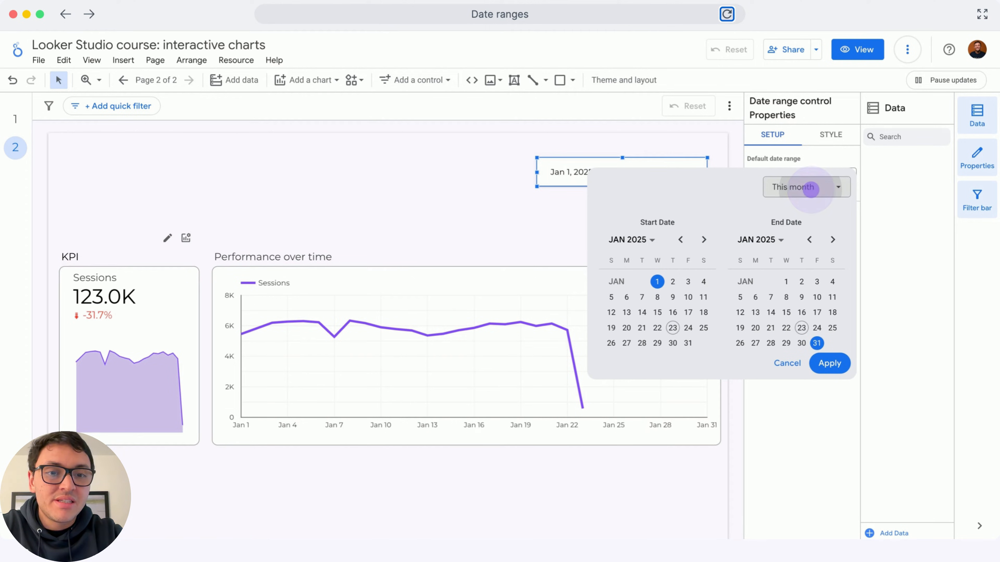
left_click(810, 189)
left_click(903, 356)
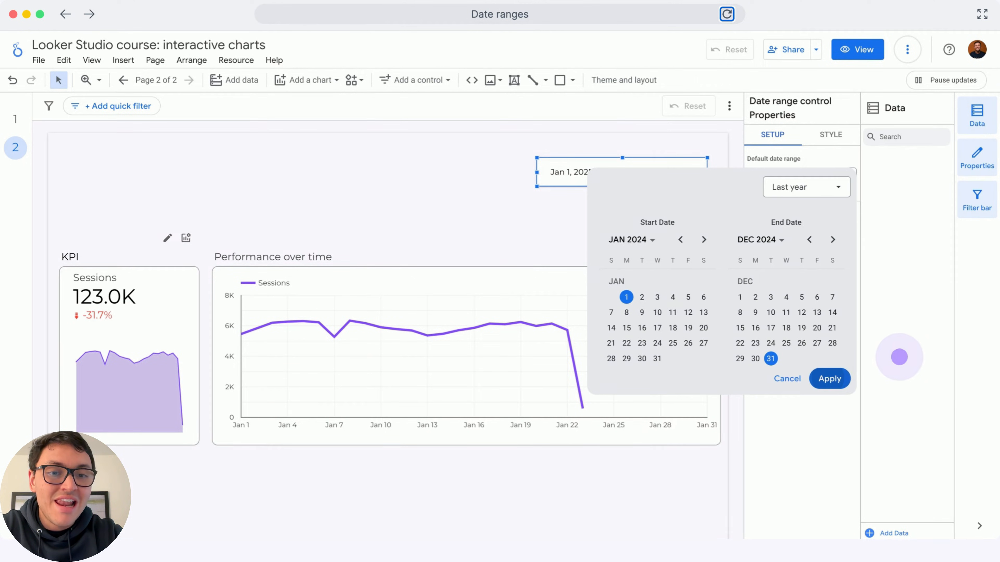
left_click(826, 377)
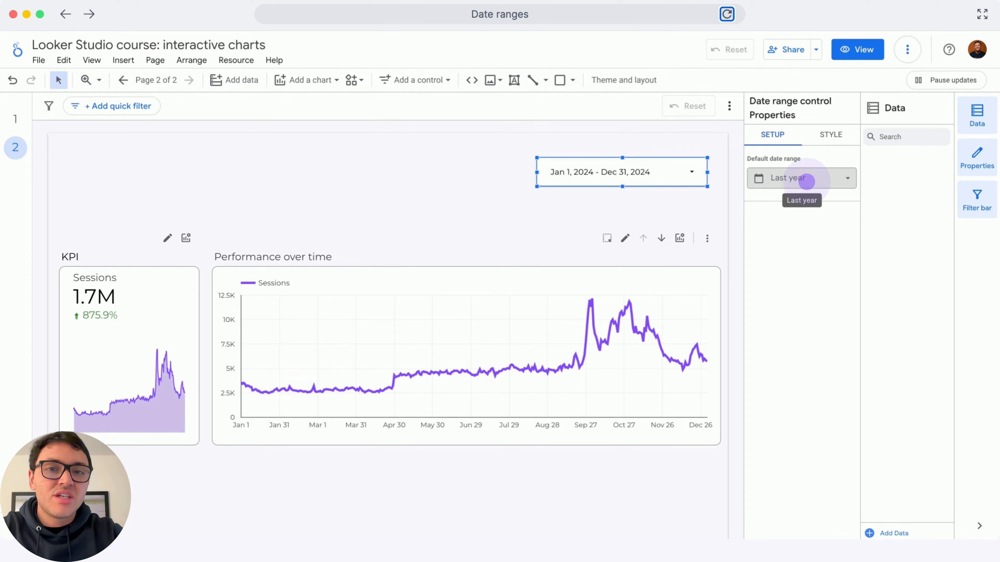
- Set the date range control's default to a fixed range from Sep 4, 2024 to Dec 11, 2024
left_click(807, 181)
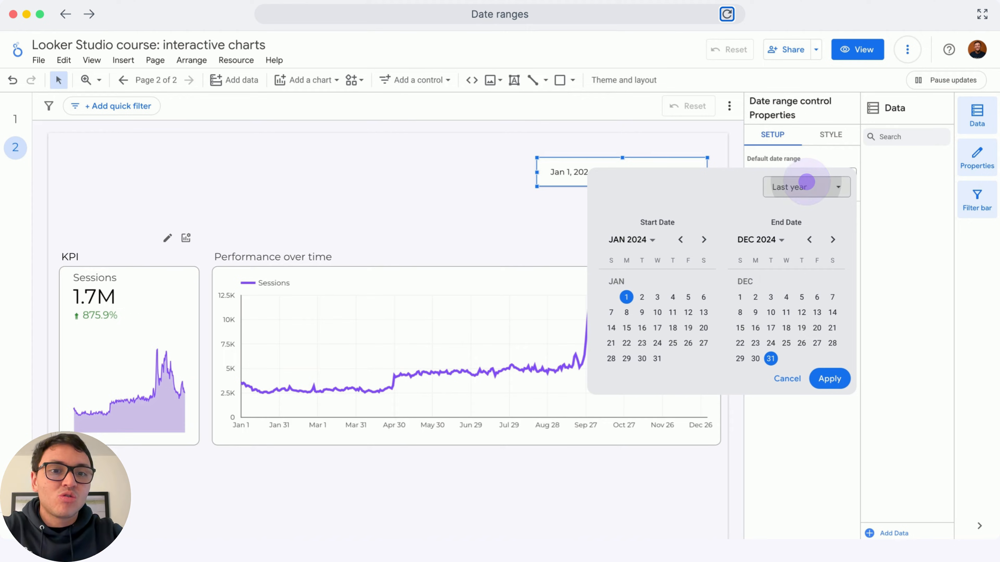
left_click(807, 184)
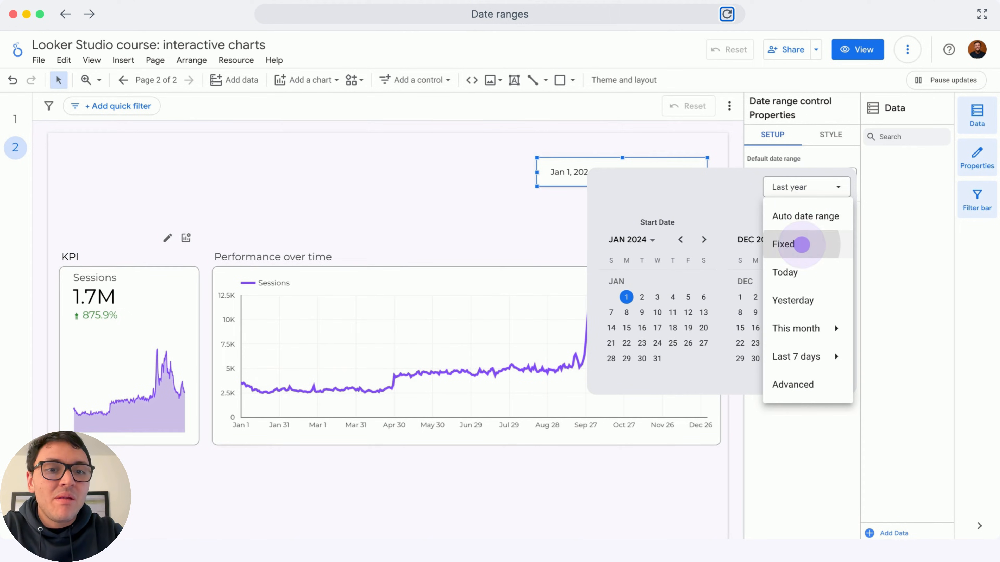
left_click(802, 242)
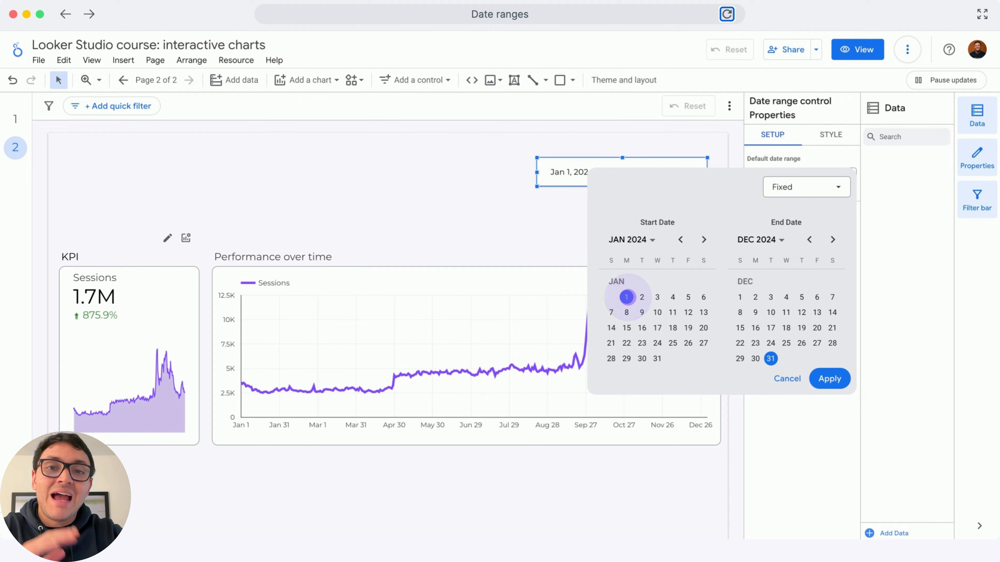
scroll(638, 297, "down", 8)
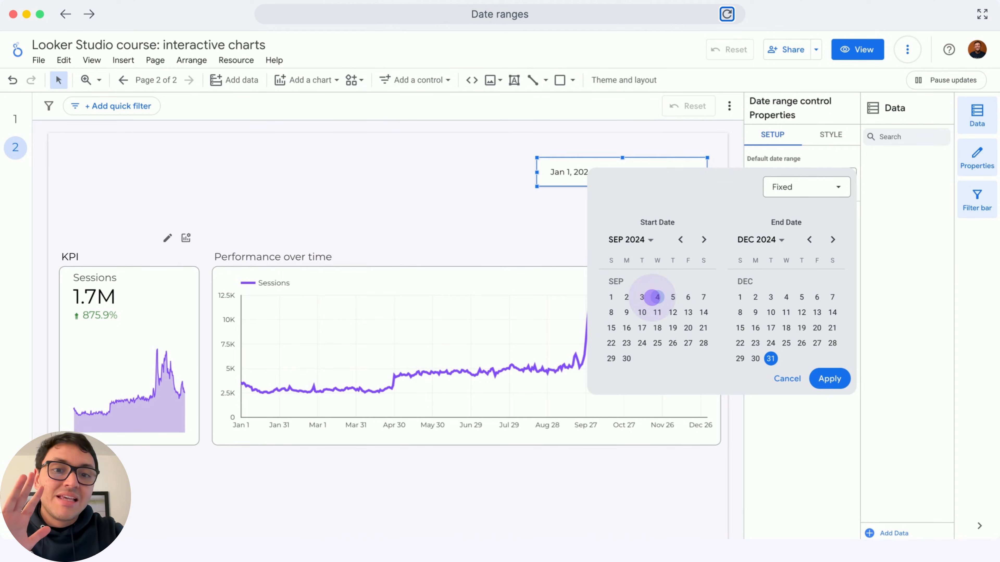
left_click(657, 297)
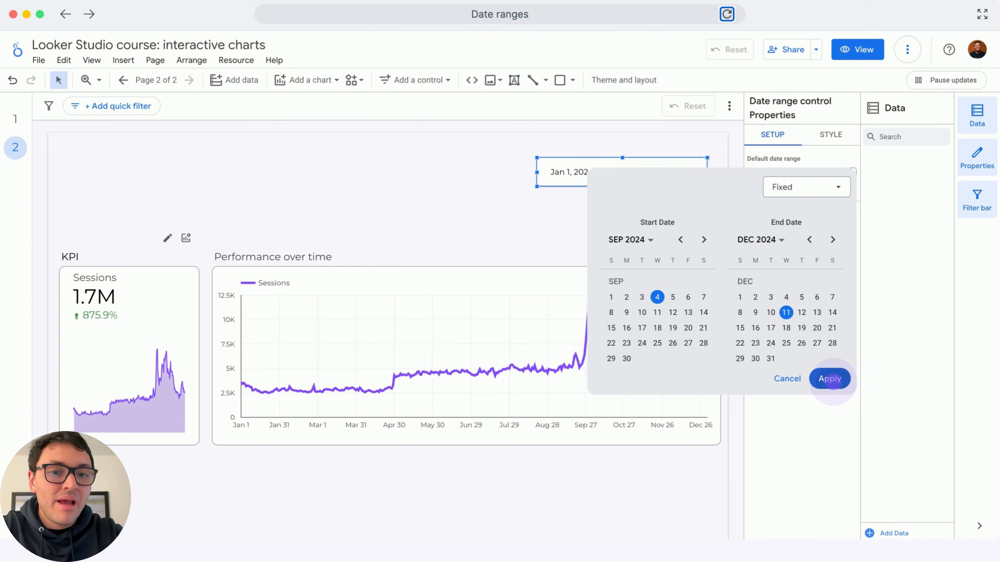
left_click(826, 379)
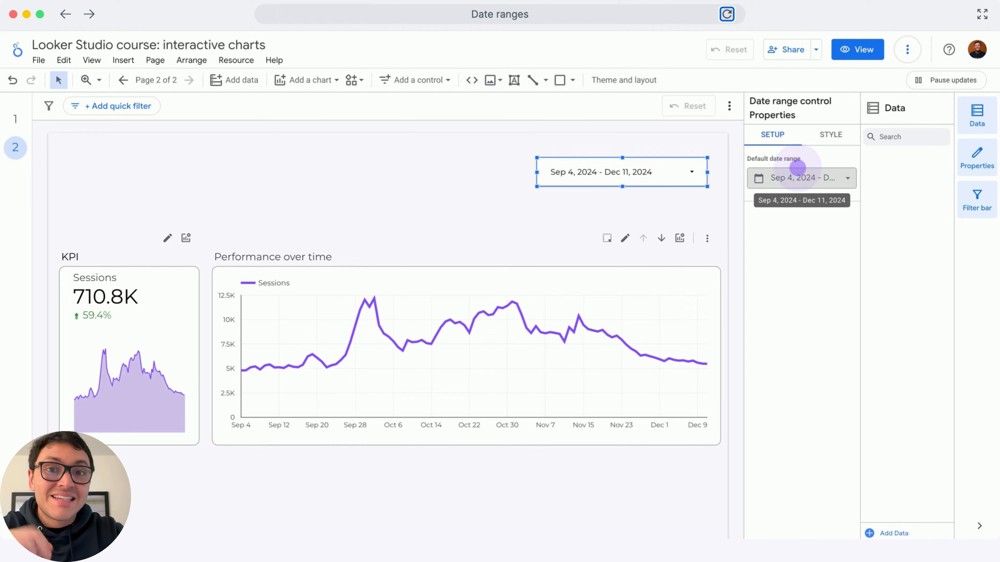
- Set the date range control's default to an advanced range, starting today minus 5 weeks (starts Monday) and ending today
left_click(797, 168)
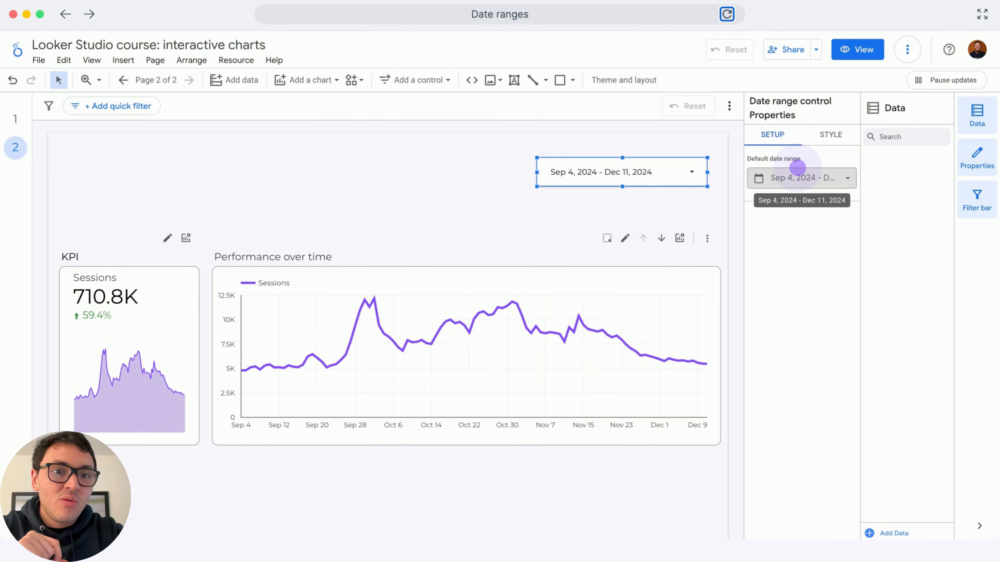
left_click(798, 187)
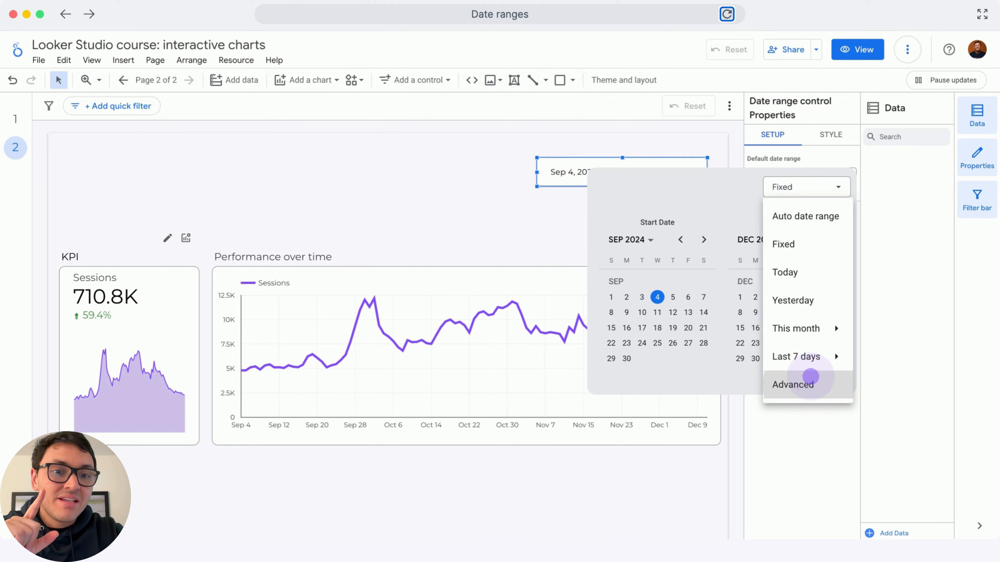
left_click(807, 384)
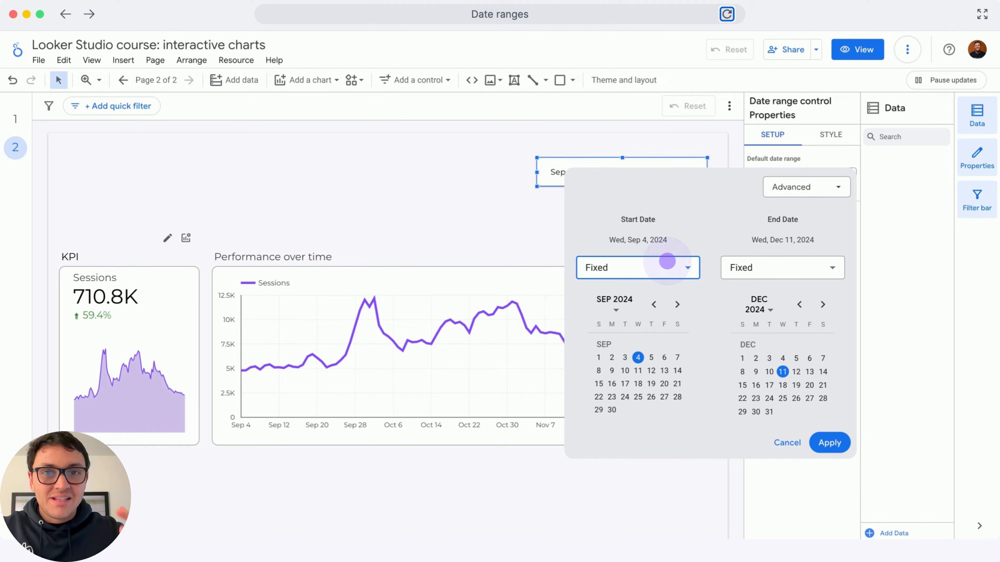
left_click(665, 262)
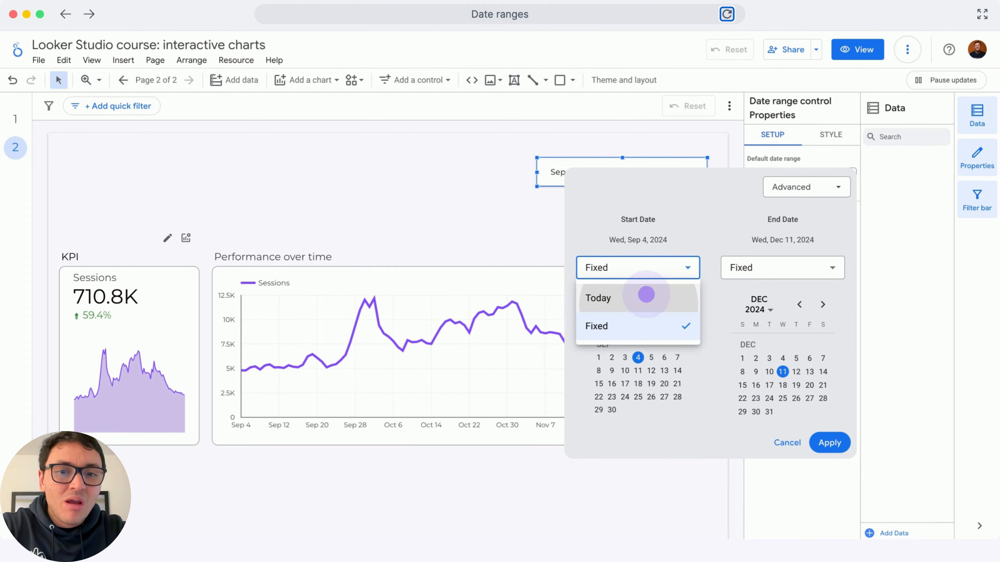
left_click(639, 306)
left_click(603, 386)
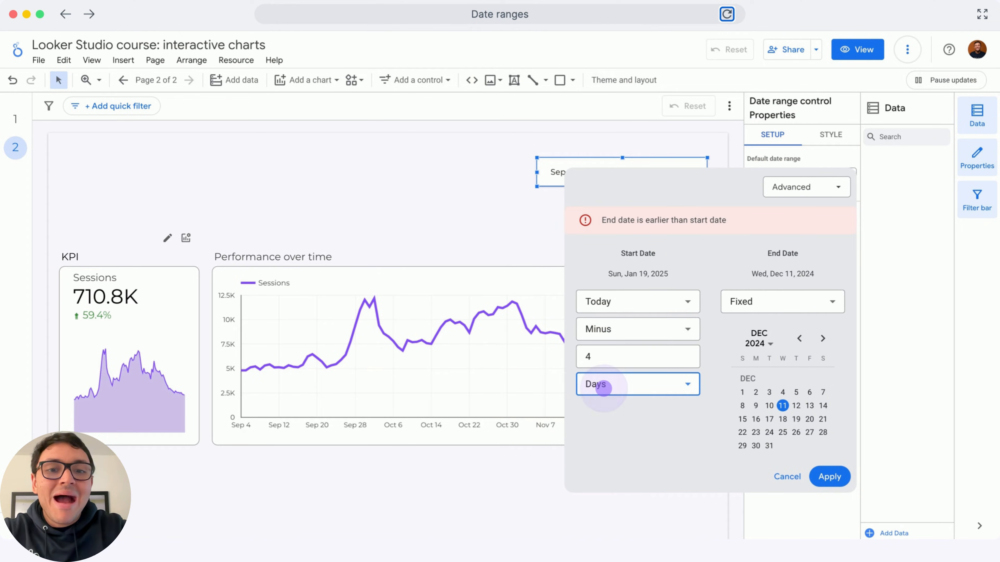
left_click(603, 386)
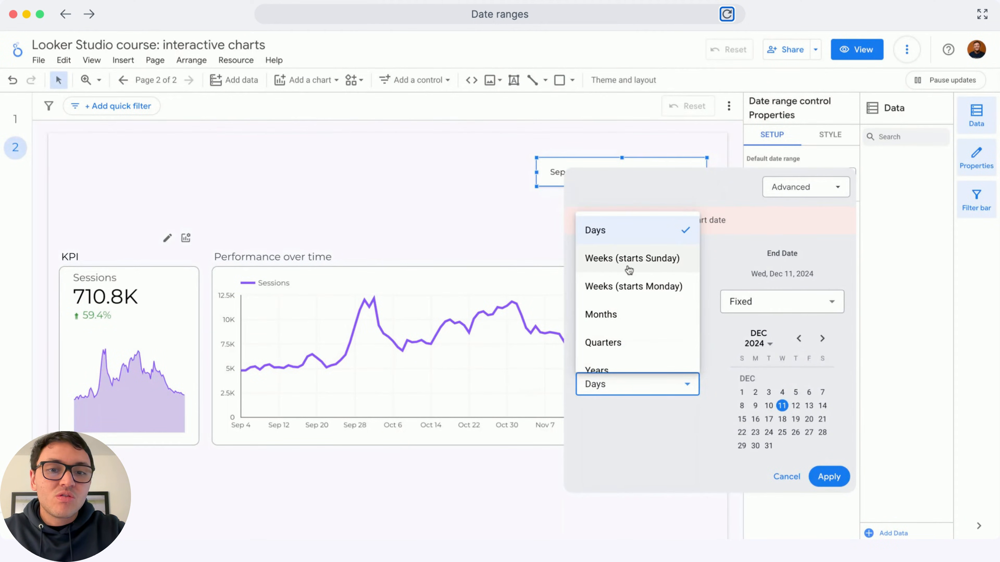
left_click(628, 286)
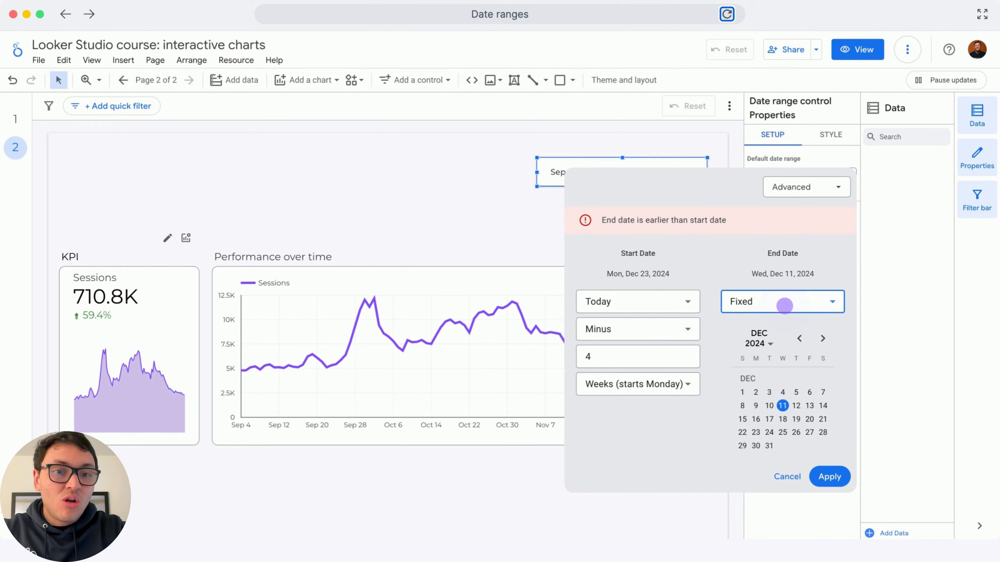
left_click(785, 303)
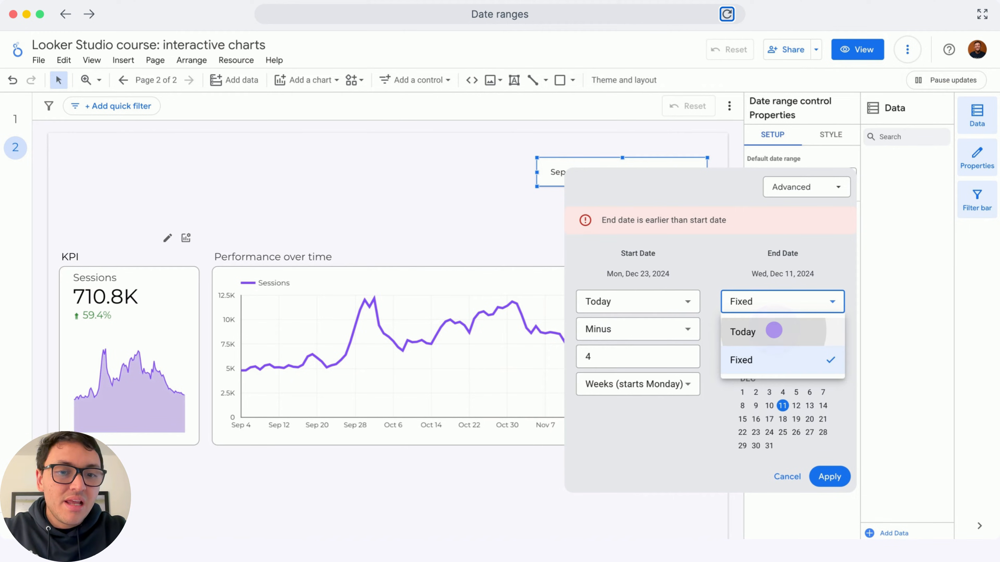
left_click(774, 331)
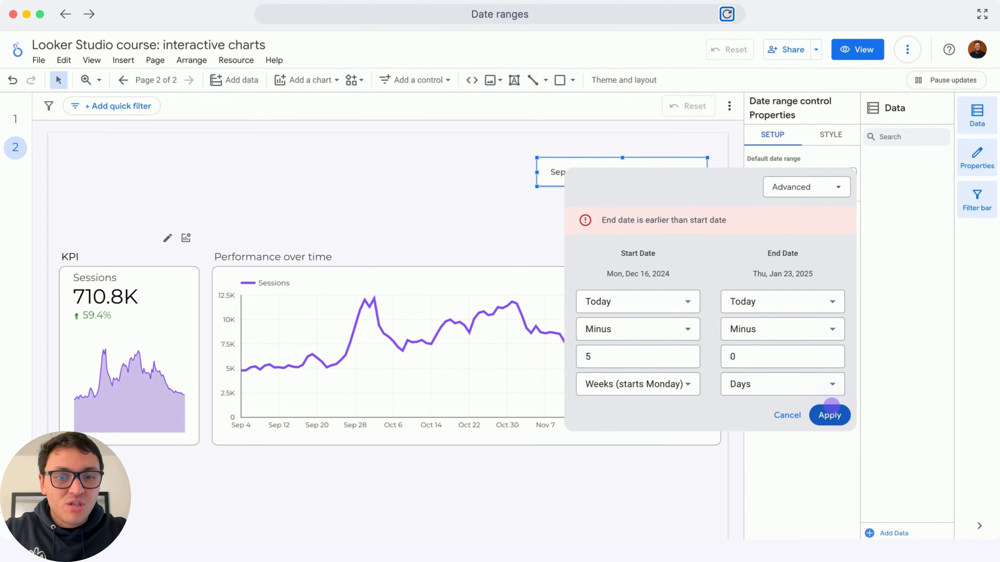
left_click(831, 410)
- Give the Performance over time chart a custom default date range of Last year
left_click(577, 280)
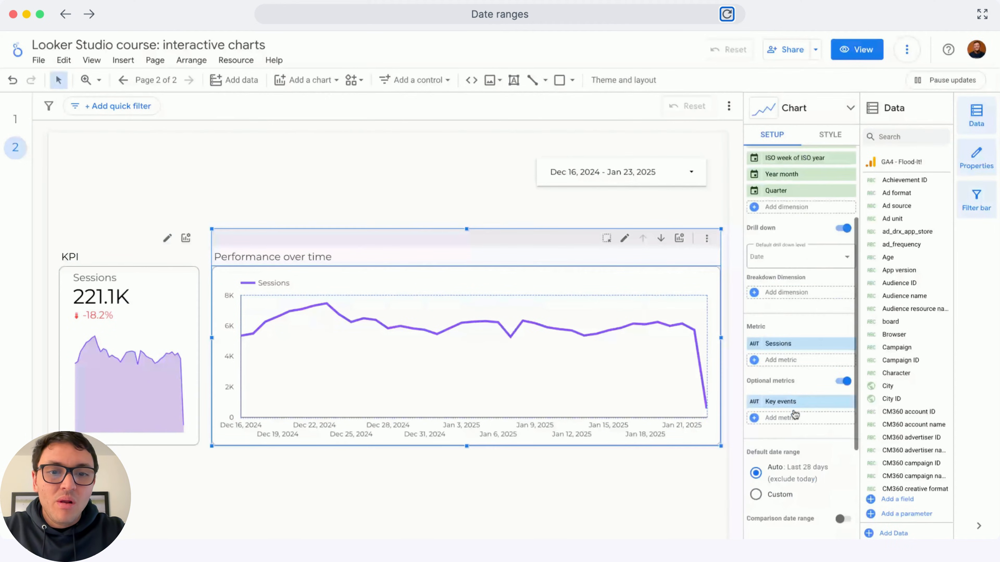
scroll(794, 414, "down", 4)
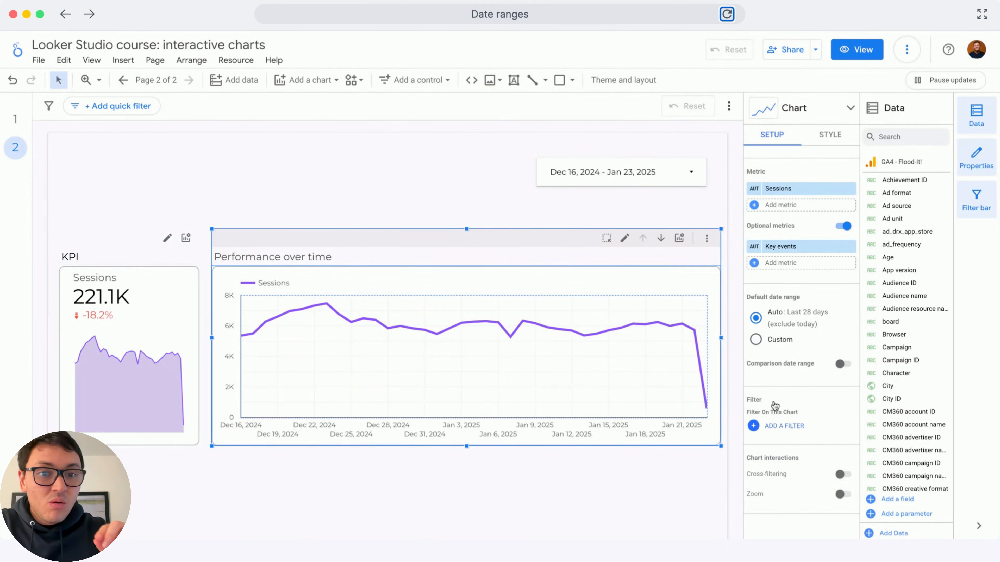
left_click(756, 339)
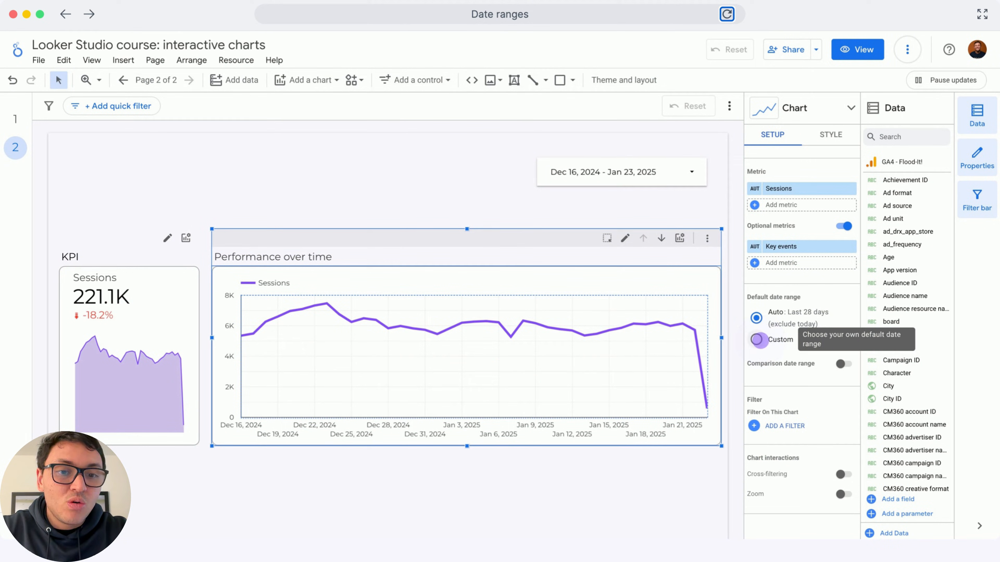
left_click(756, 340)
left_click(792, 364)
left_click(800, 158)
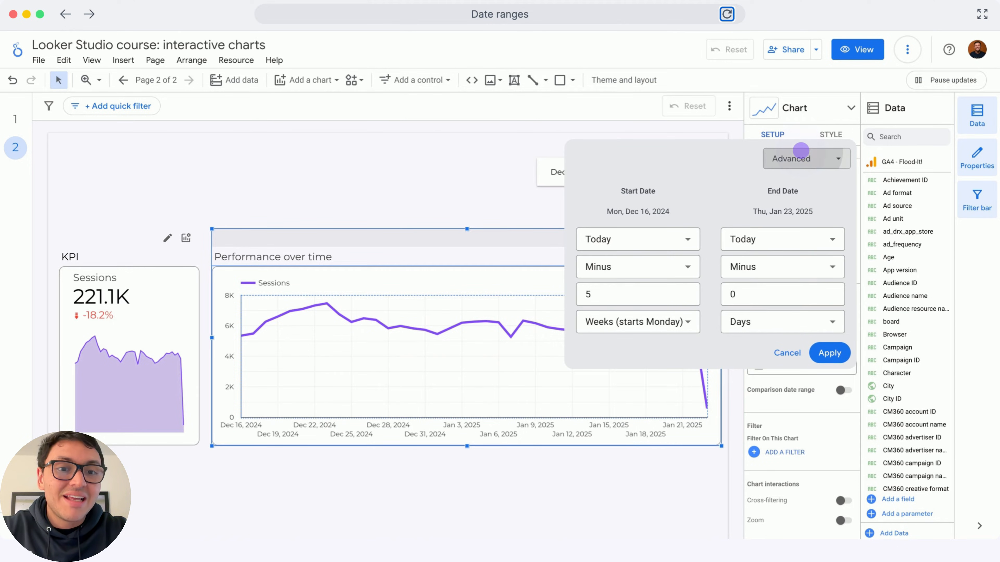
left_click(819, 289)
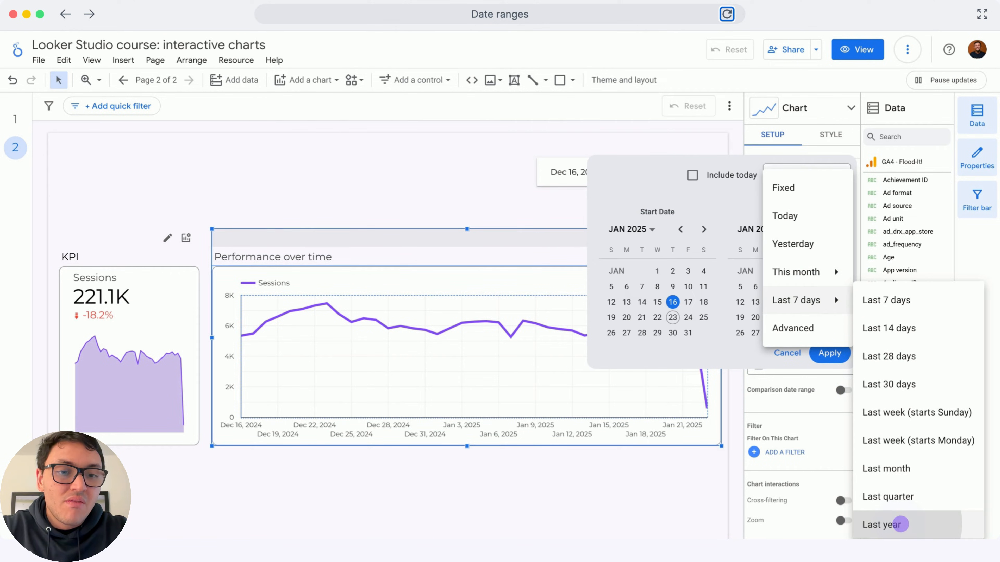
left_click(882, 525)
left_click(829, 352)
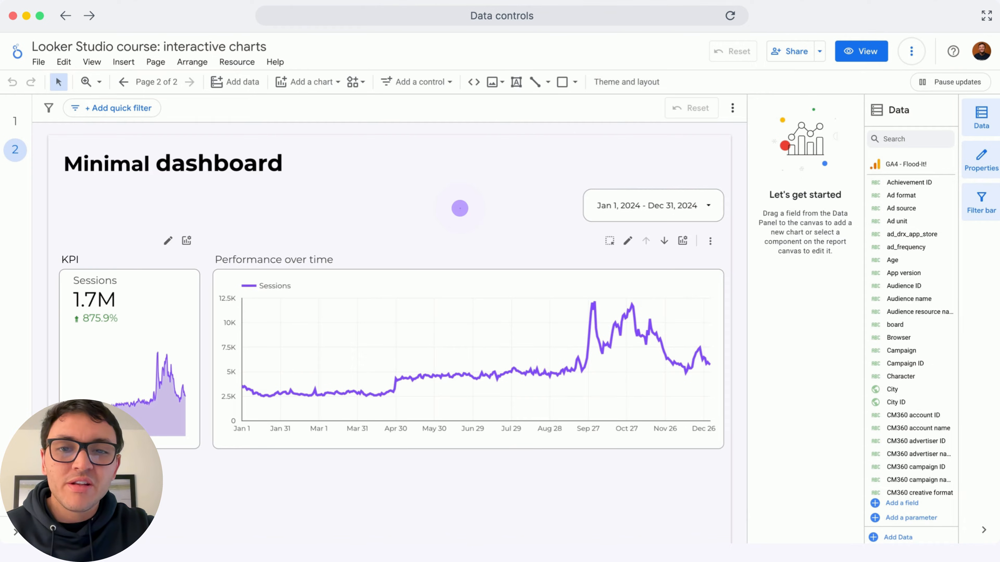
- Add a data control beside the date range control, above the Performance over time chart on the Data controls page
left_click(418, 82)
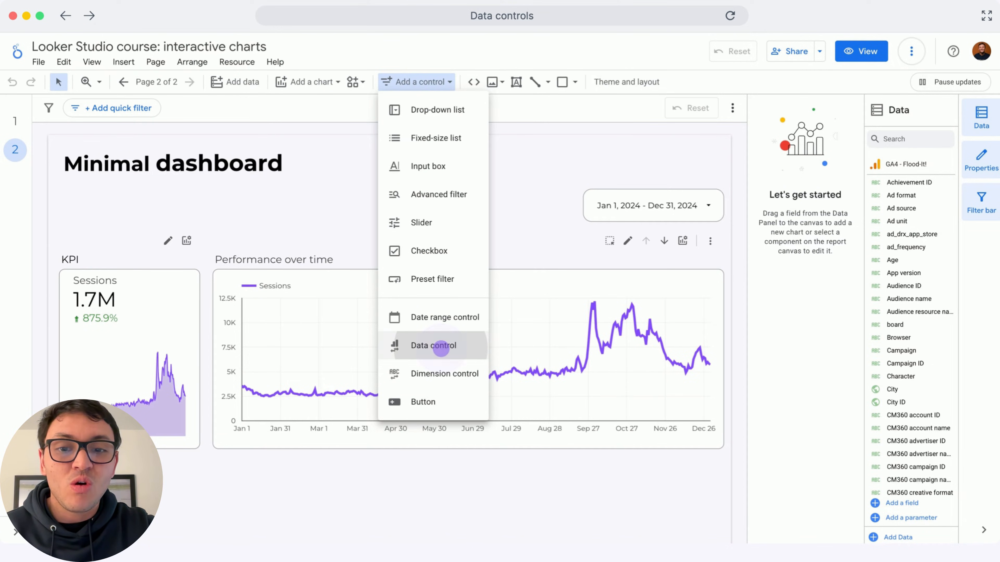
left_click(437, 346)
left_click(393, 196)
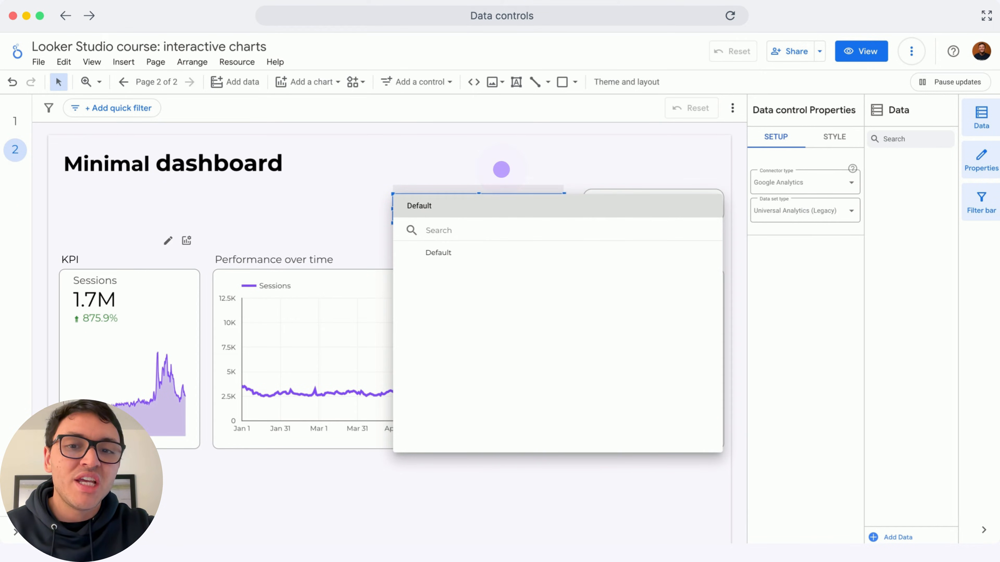
- Set the data control's data set type to Google Analytics 4 and select the GA4 - Google Merch Shop property
left_click(810, 244)
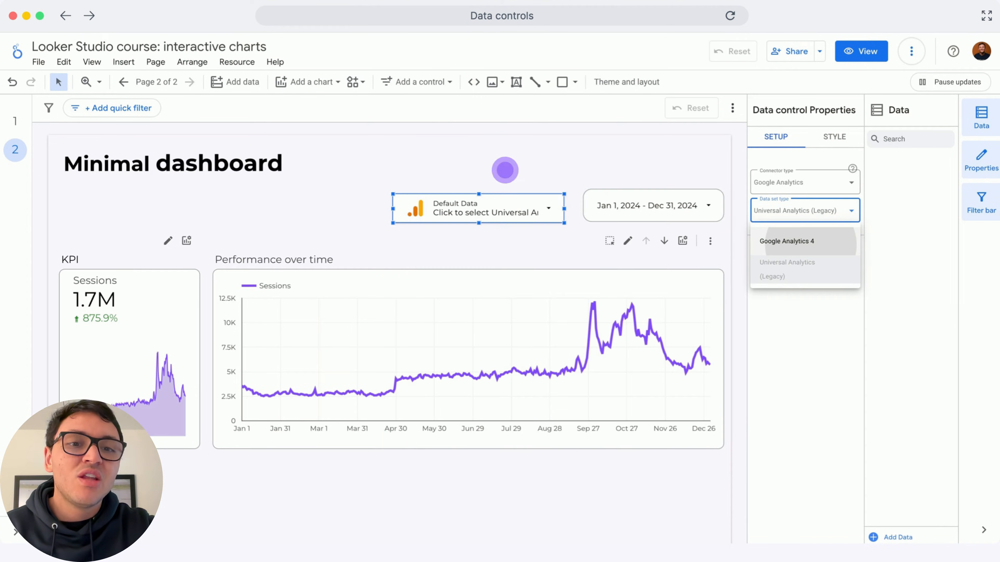
left_click(800, 242)
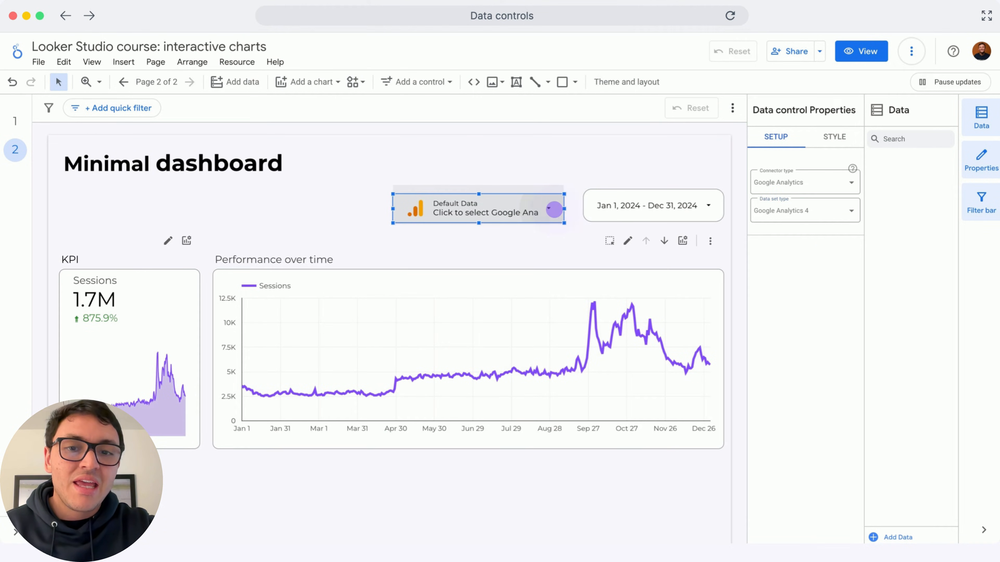
left_click(553, 209)
left_click(538, 437)
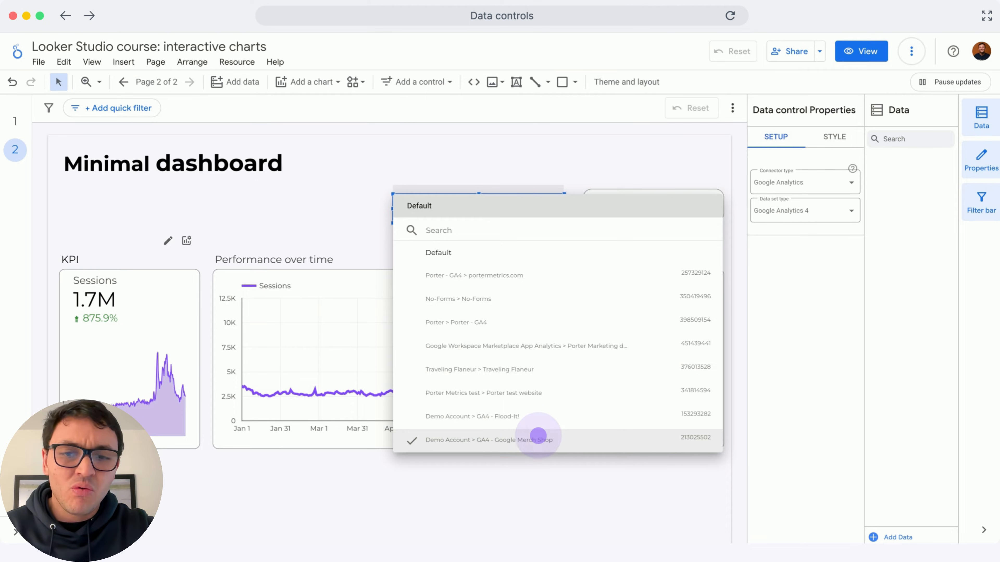
left_click(538, 436)
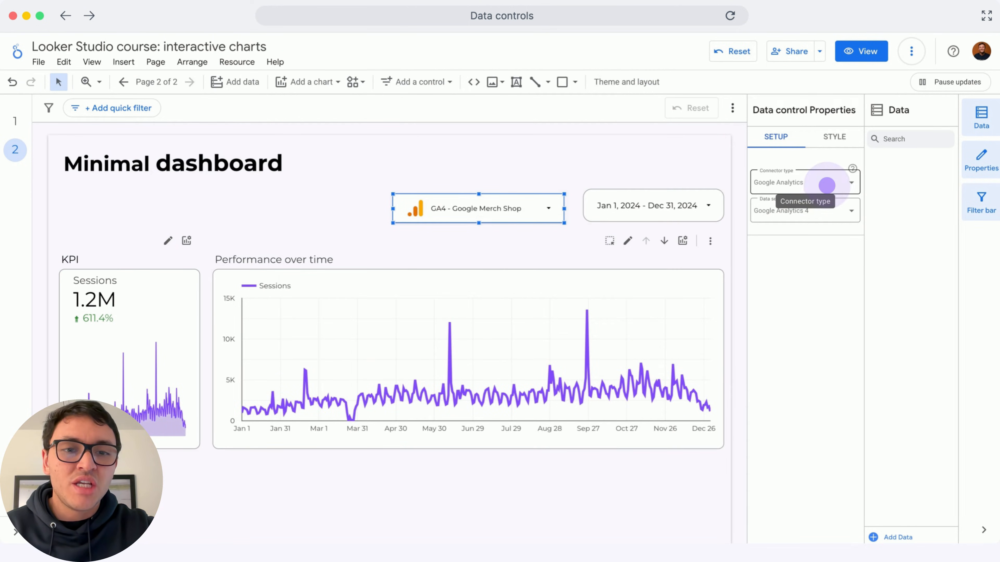
- Switch the data control's connector type to Google Ads
left_click(827, 184)
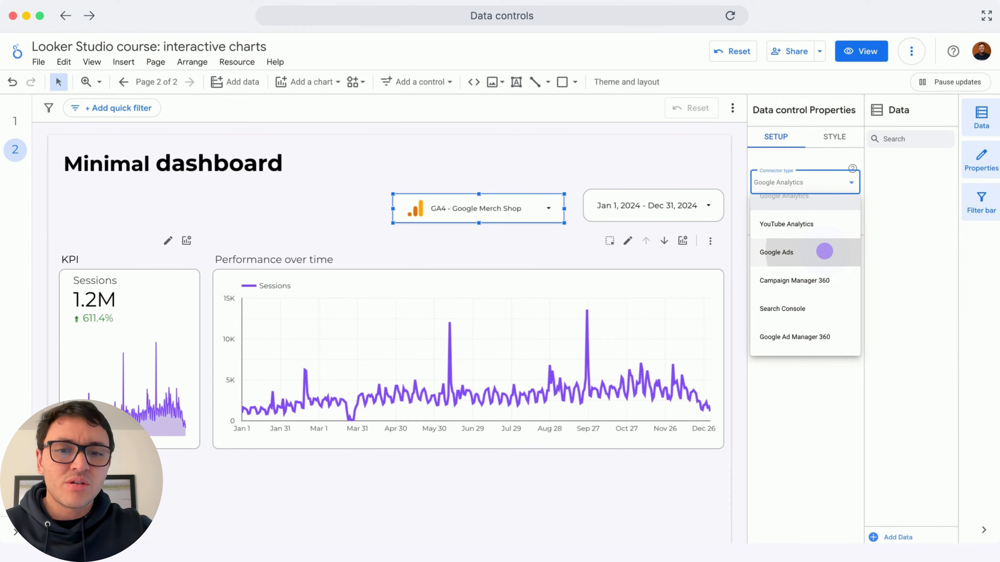
left_click(824, 251)
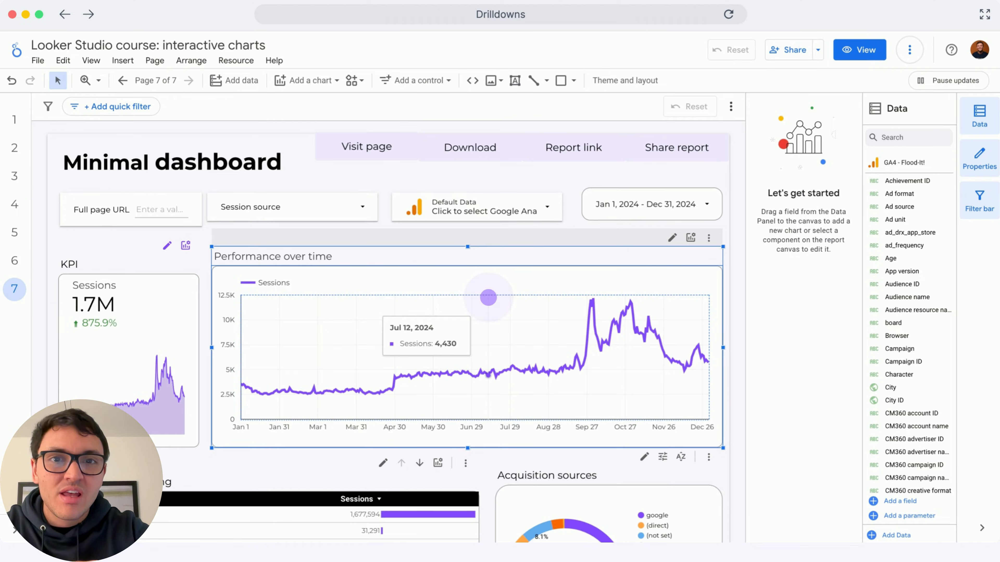
- Enable drill down on the Performance over time chart and remove the Year Month and Year levels
left_click(488, 298)
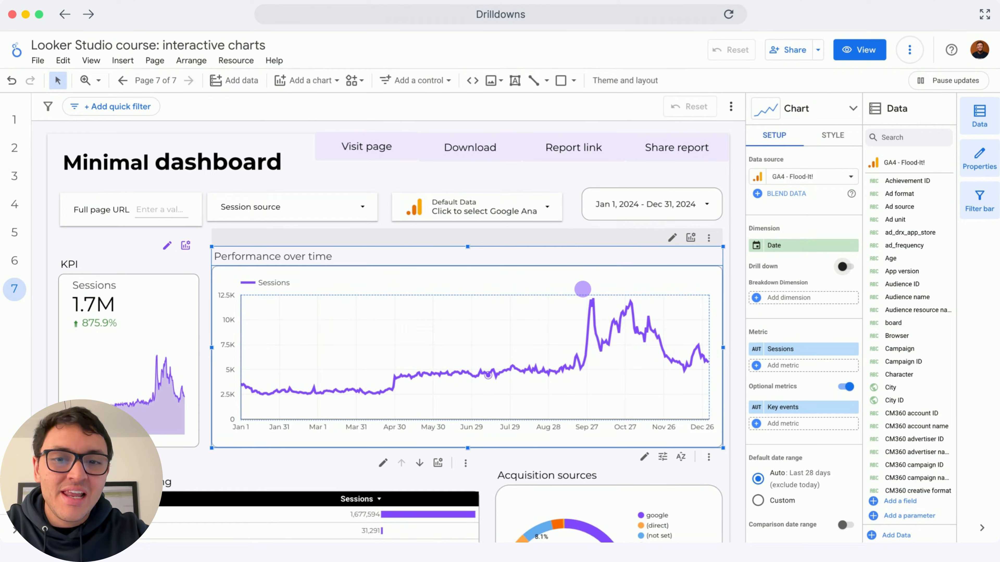
left_click(842, 266)
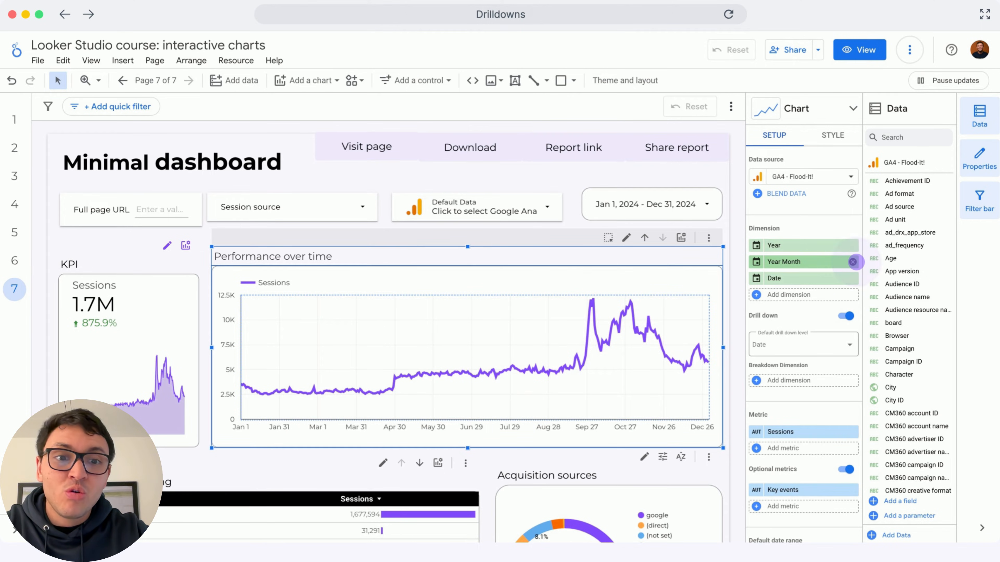
left_click(853, 262)
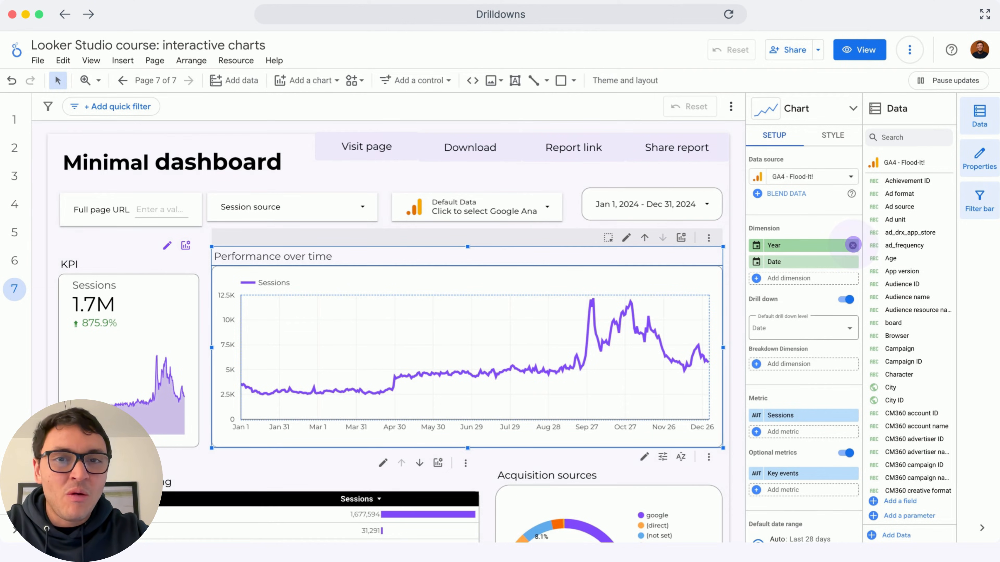
left_click(853, 245)
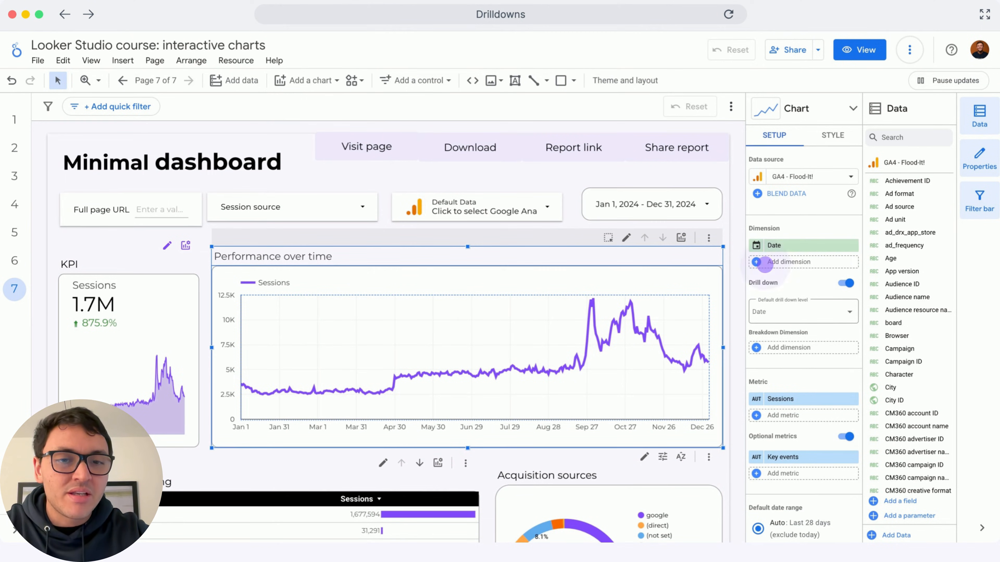
- Add Day of week, ISO week of ISO year and Year month as drill down dimensions below Date
left_click(756, 262)
type("month")
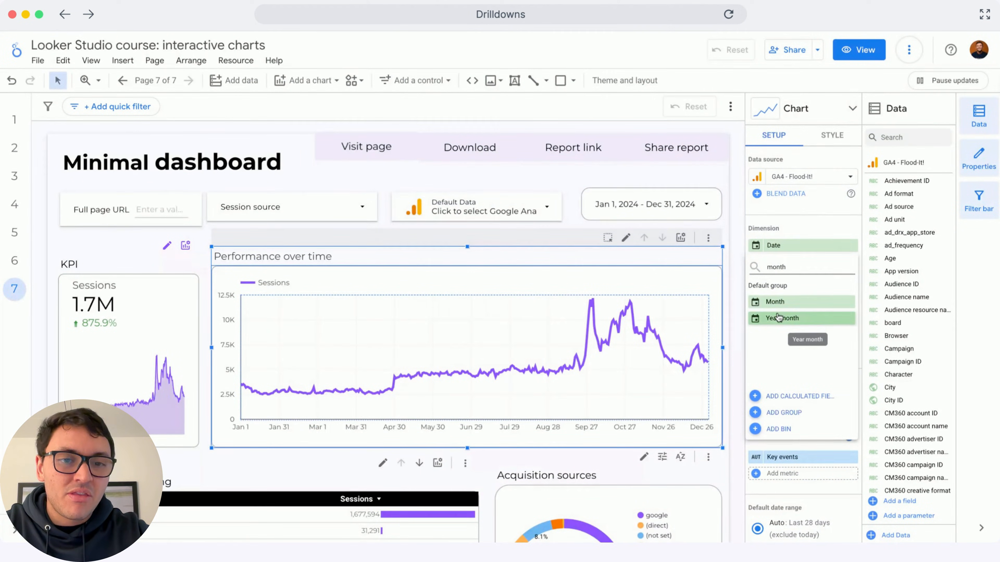
left_click(778, 318)
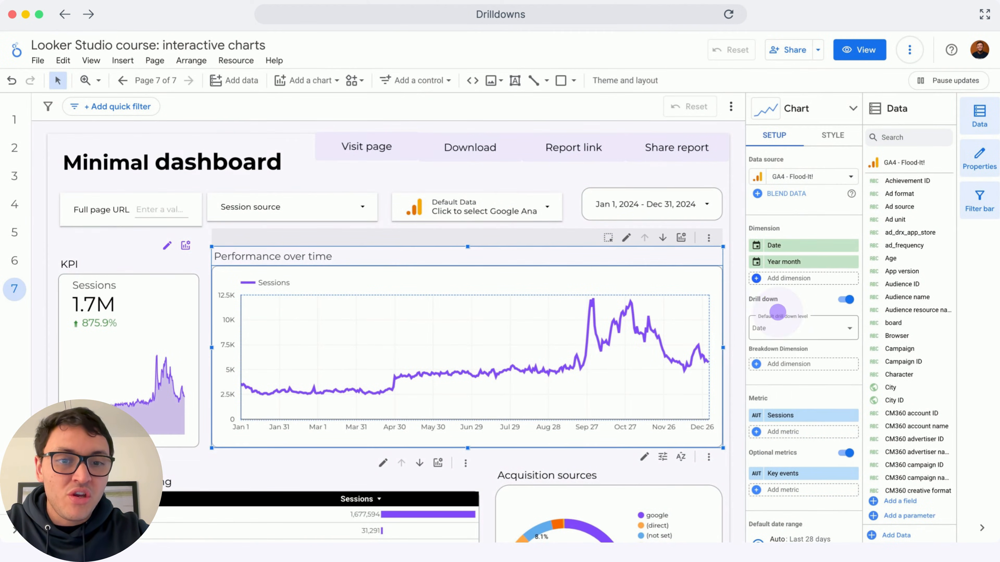
left_click(757, 279)
type("wee")
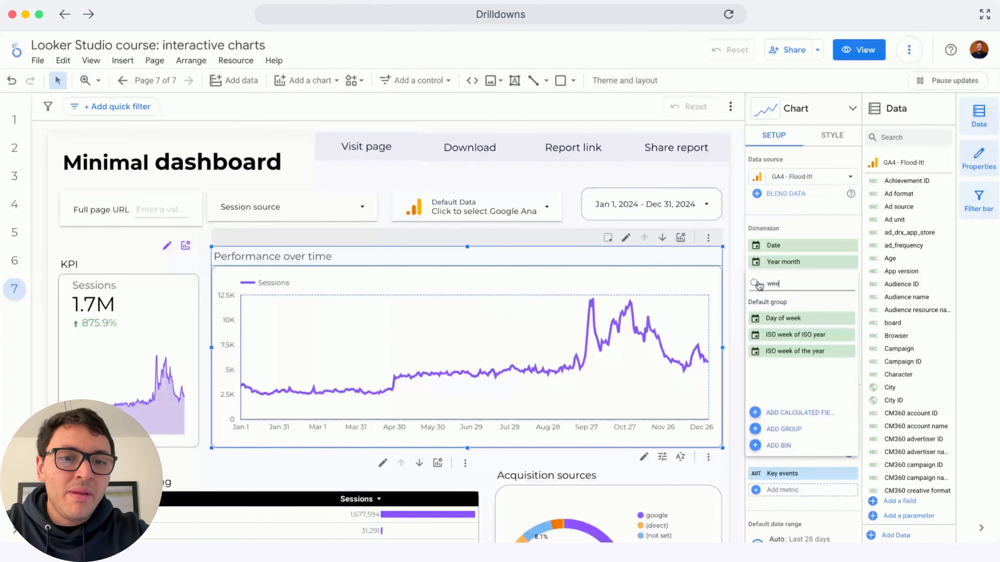
type("k")
left_click(781, 317)
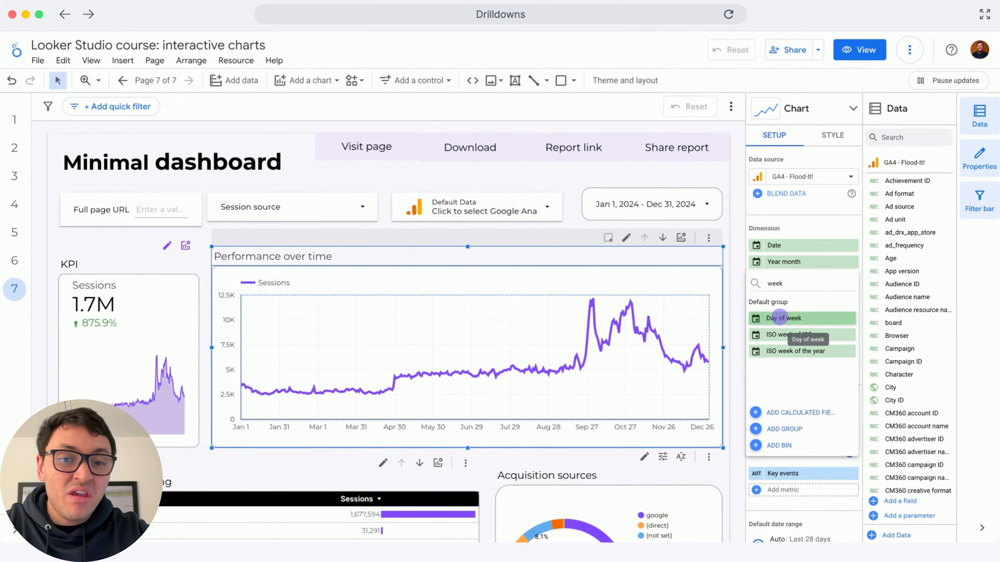
left_click(757, 298)
type("wee")
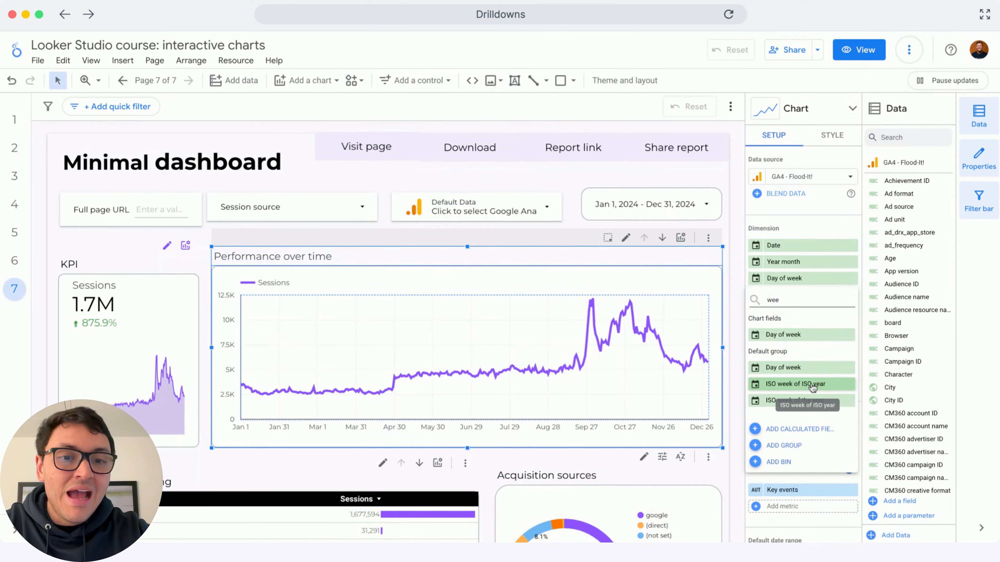
left_click(812, 387)
- Add a second Date dimension below Year month and set its data type to Year Quarter
left_click(786, 310)
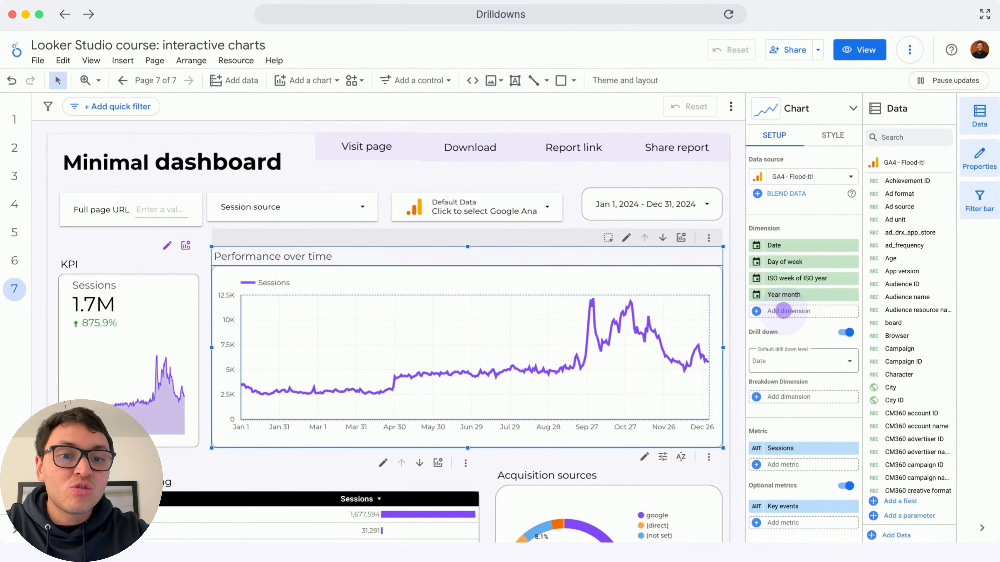
type("date")
left_click(795, 352)
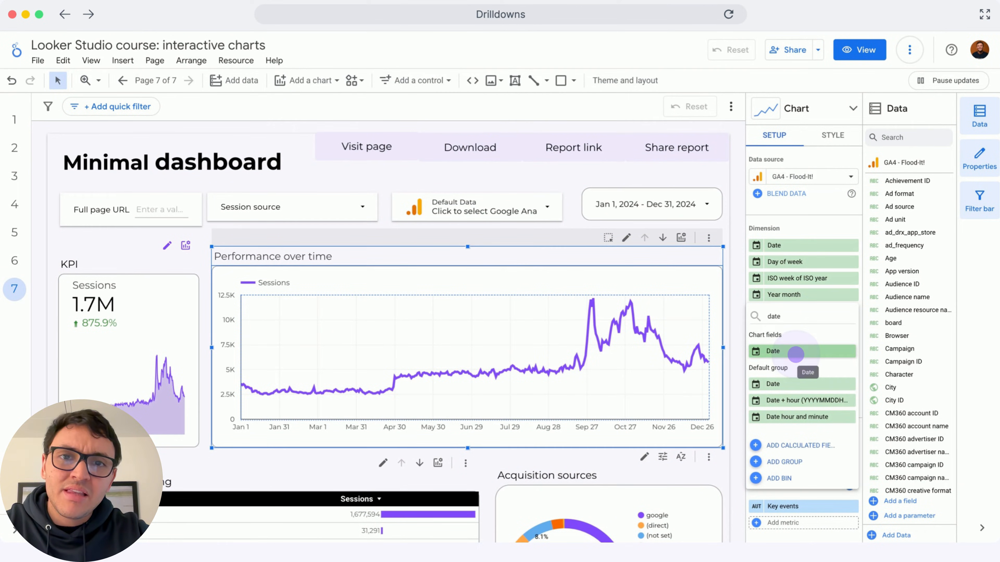
left_click(796, 354)
left_click(796, 355)
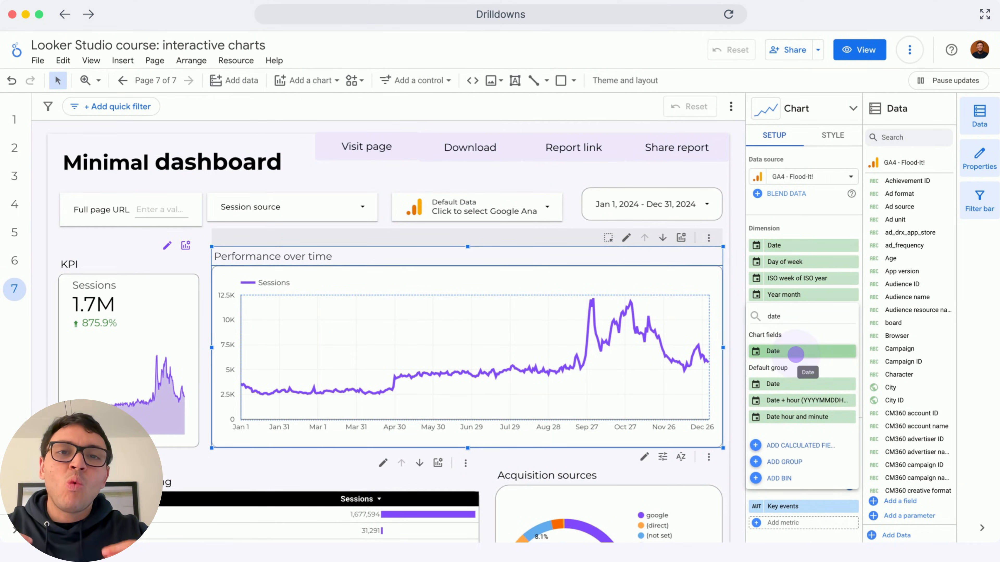
left_click(795, 355)
left_click(796, 355)
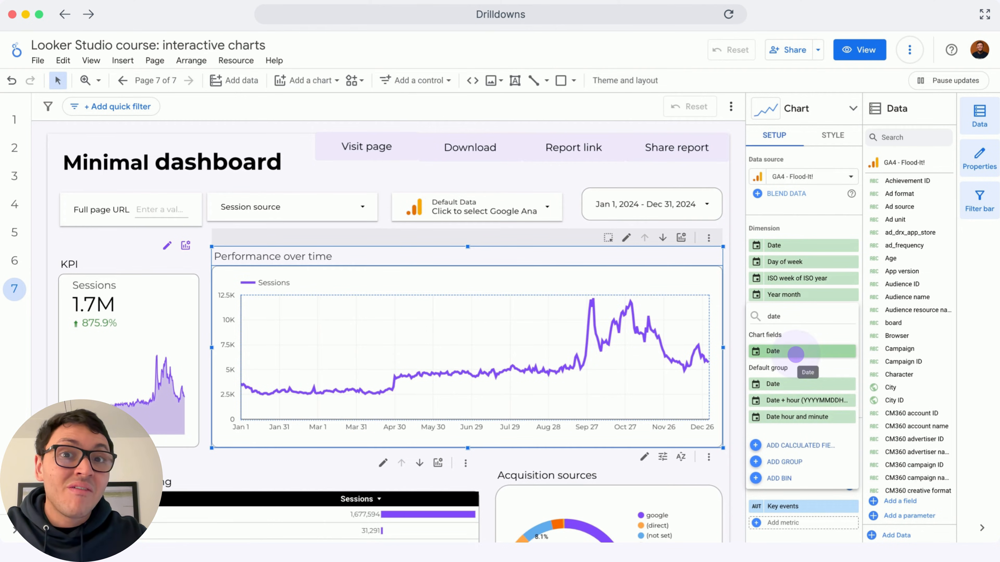
left_click(796, 354)
left_click(796, 354)
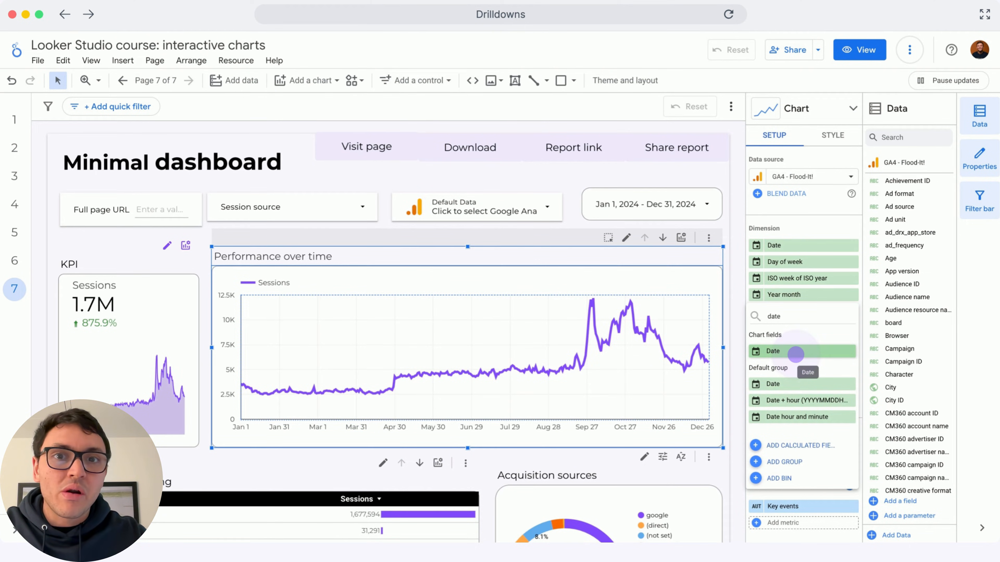
left_click(795, 355)
left_click(795, 354)
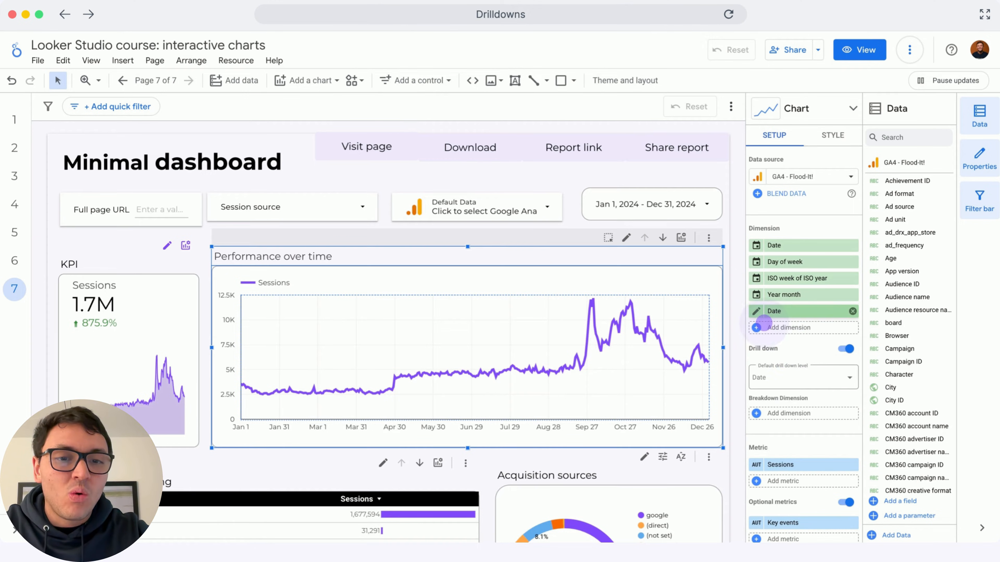
left_click(756, 312)
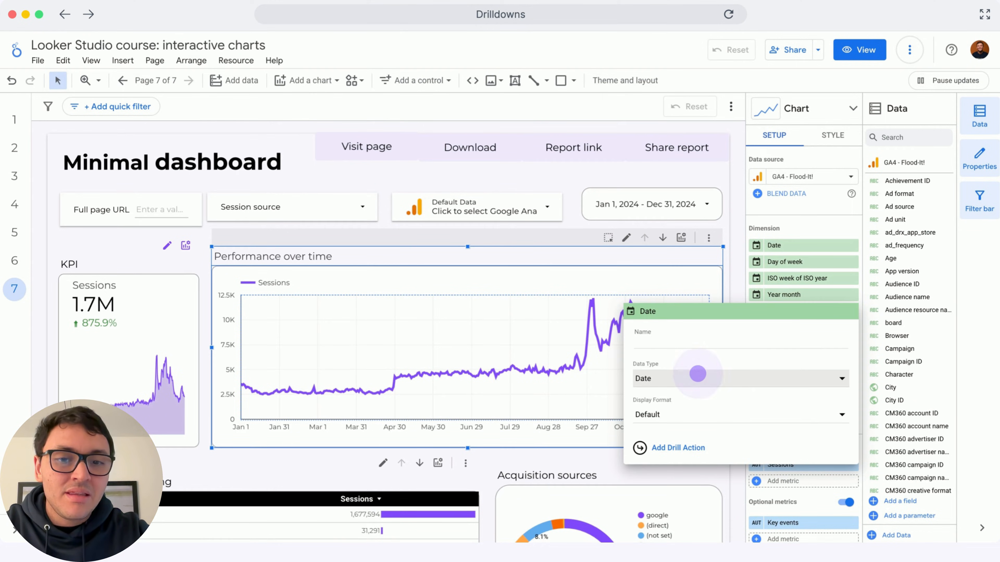
left_click(695, 376)
left_click(521, 438)
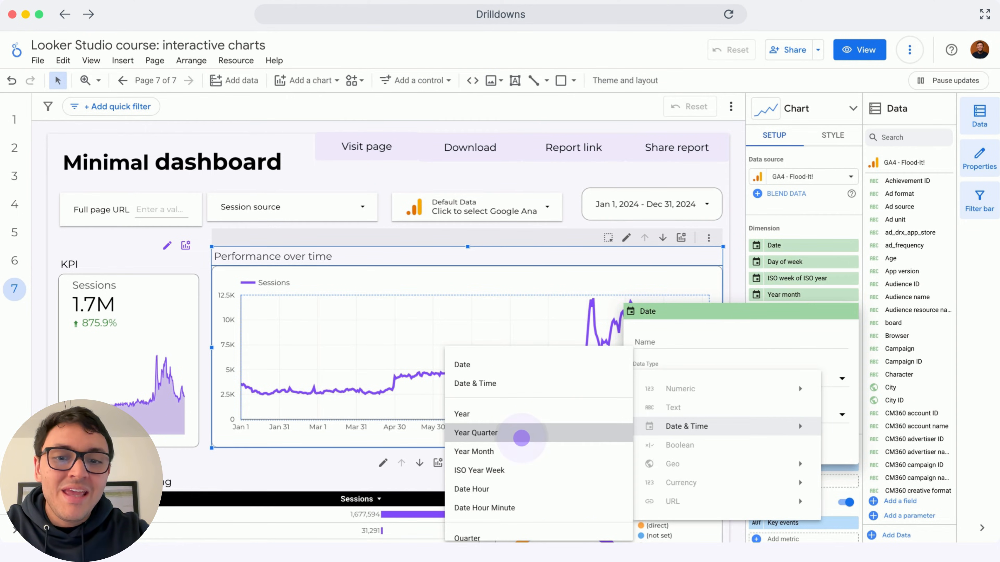
left_click(727, 275)
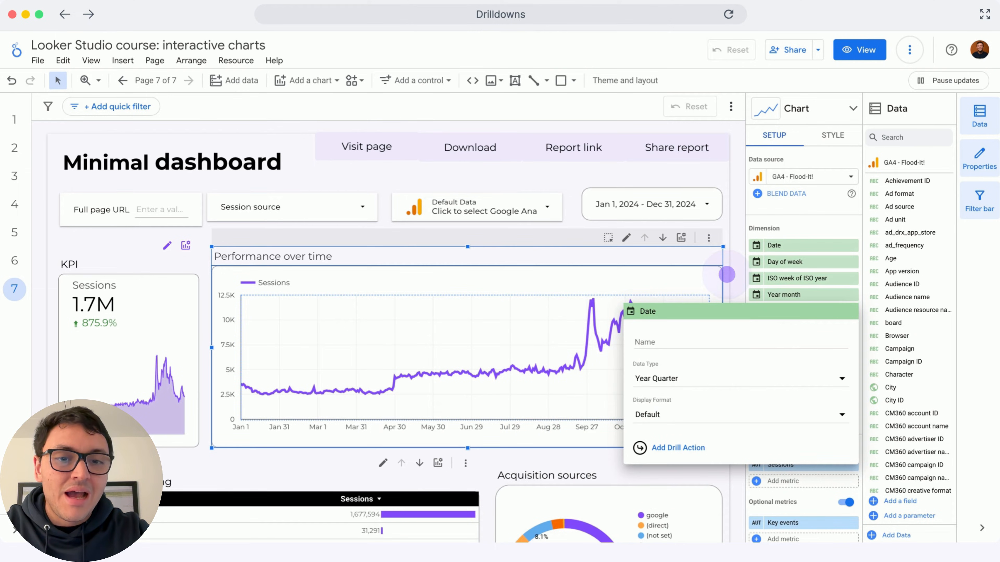
- Set the Performance over time chart's header to Always show
left_click(833, 135)
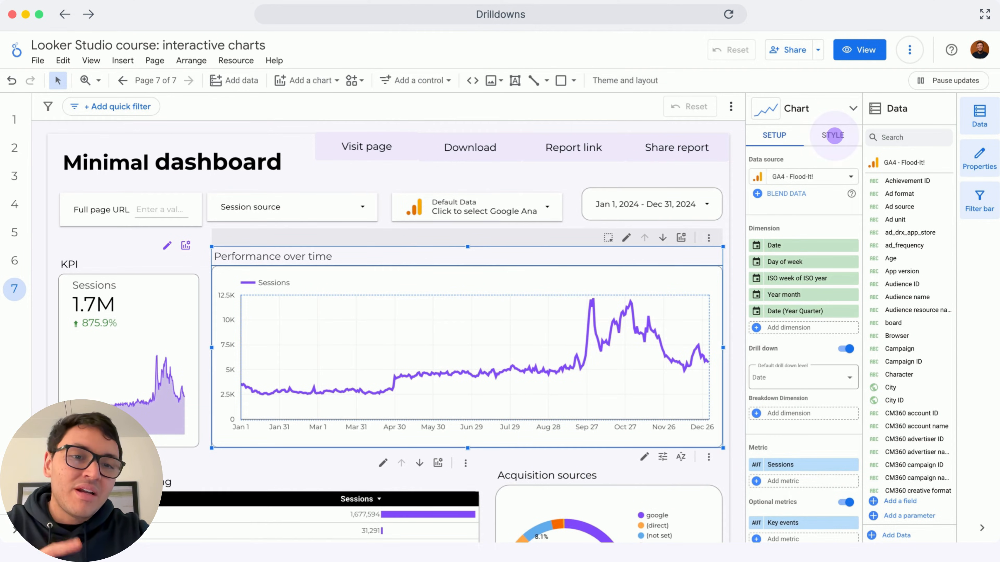
left_click(832, 135)
scroll(799, 299, "down", 5)
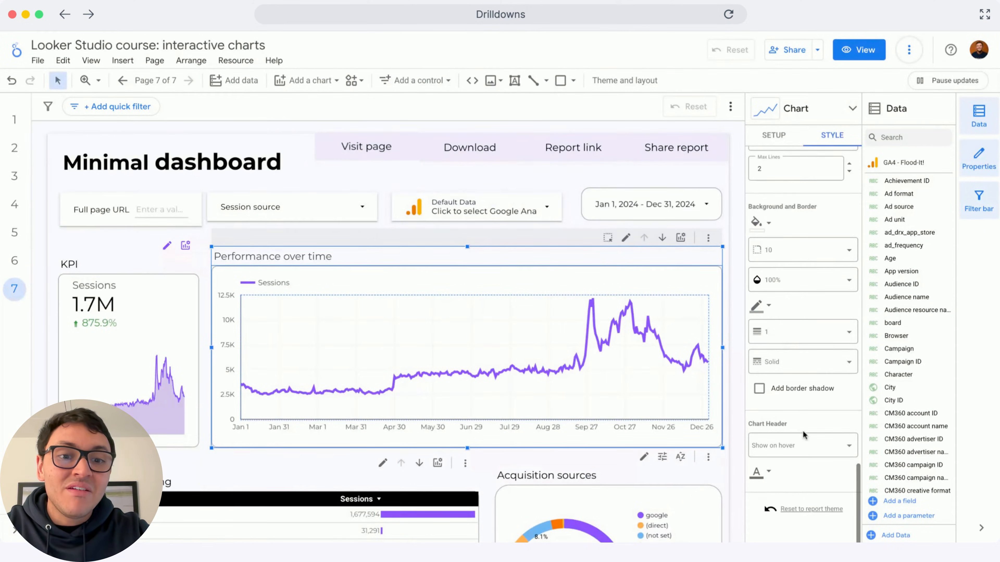
left_click(807, 469)
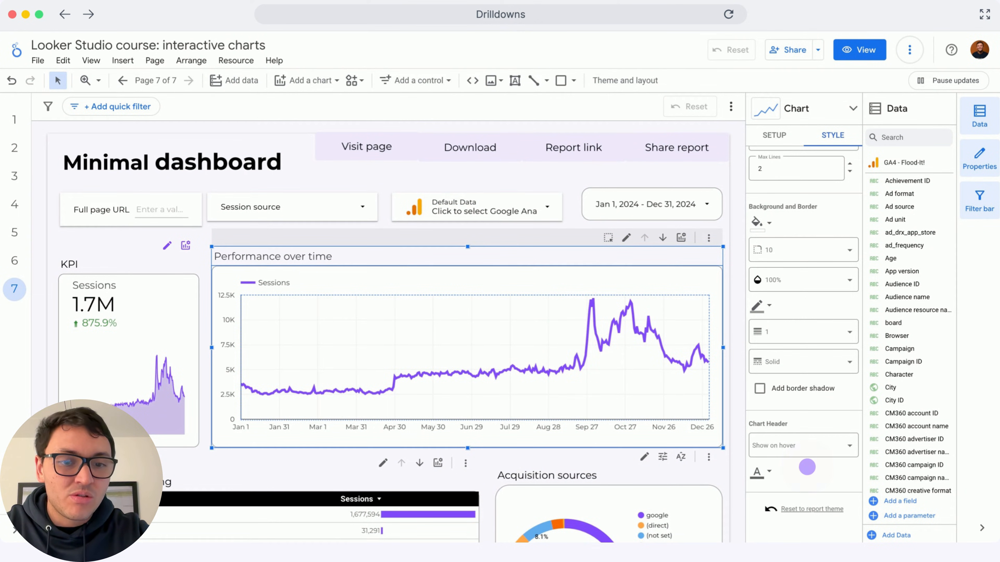
left_click(810, 445)
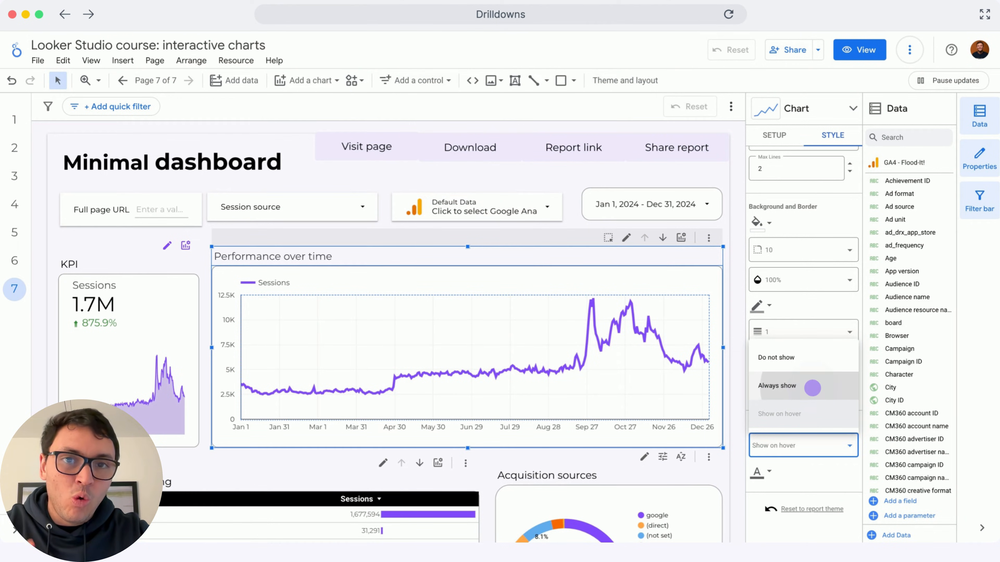
left_click(812, 388)
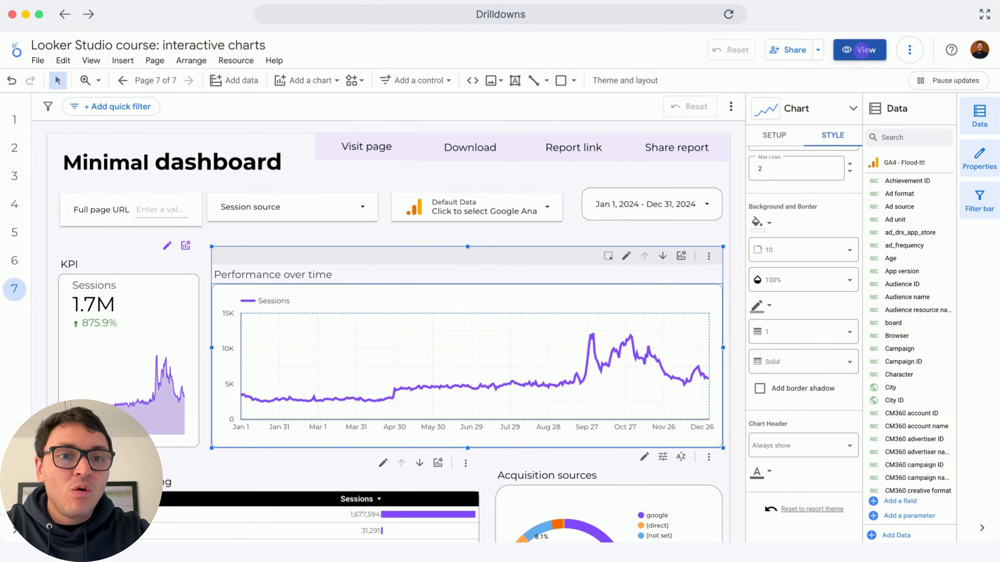
- View the report and drill the Performance over time chart down from Date through Day of week and ISO week to Year month
left_click(859, 50)
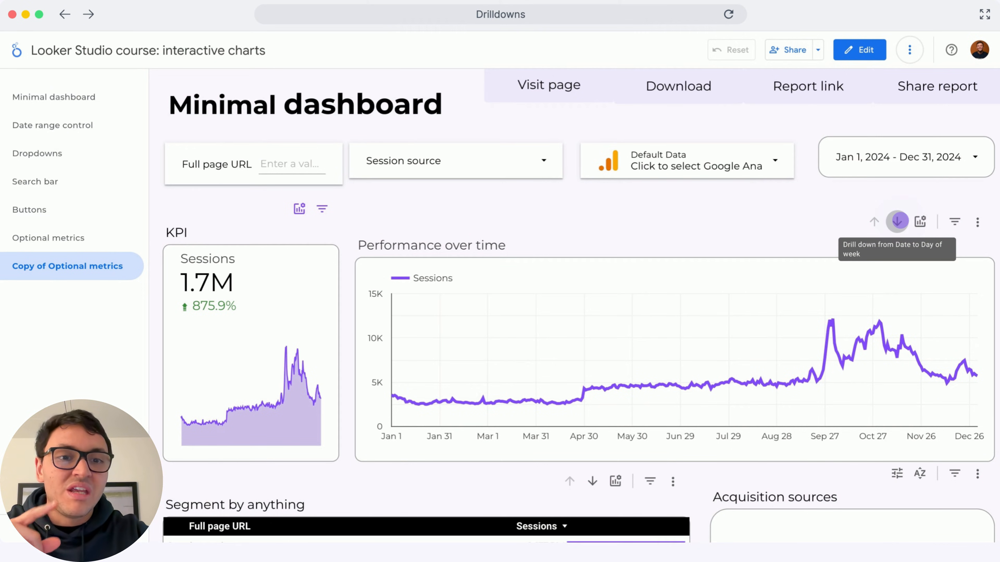
left_click(897, 221)
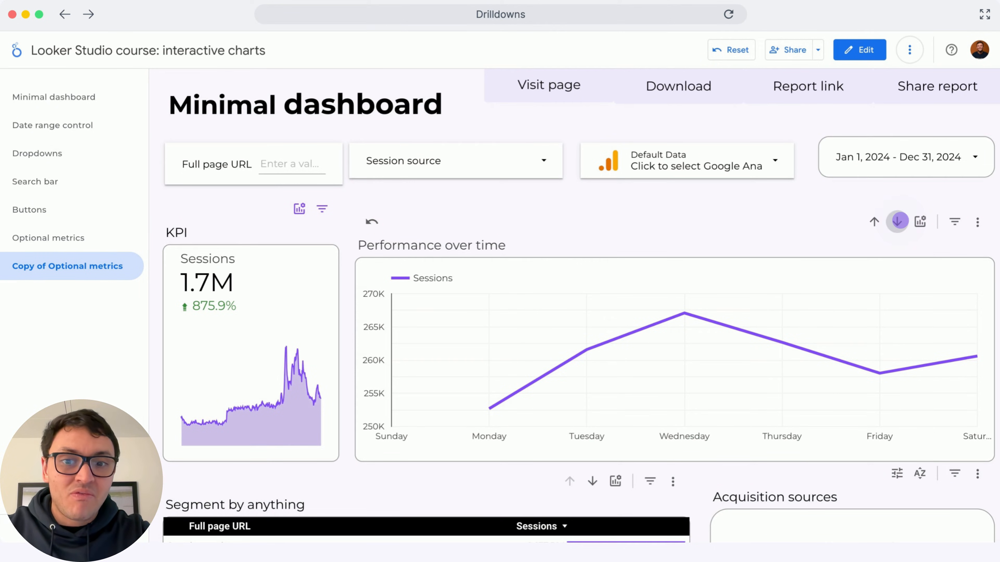
left_click(900, 221)
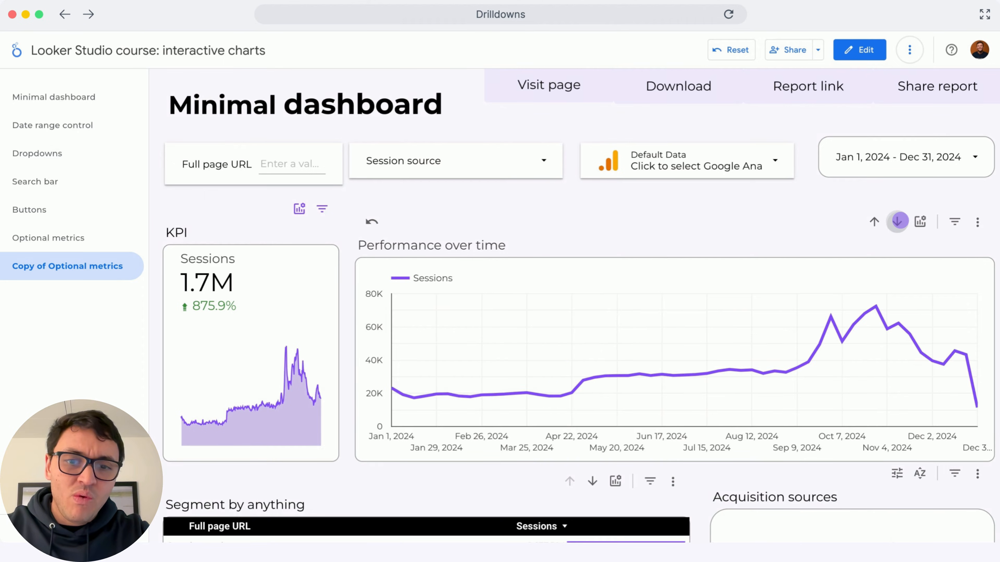
left_click(900, 220)
left_click(900, 221)
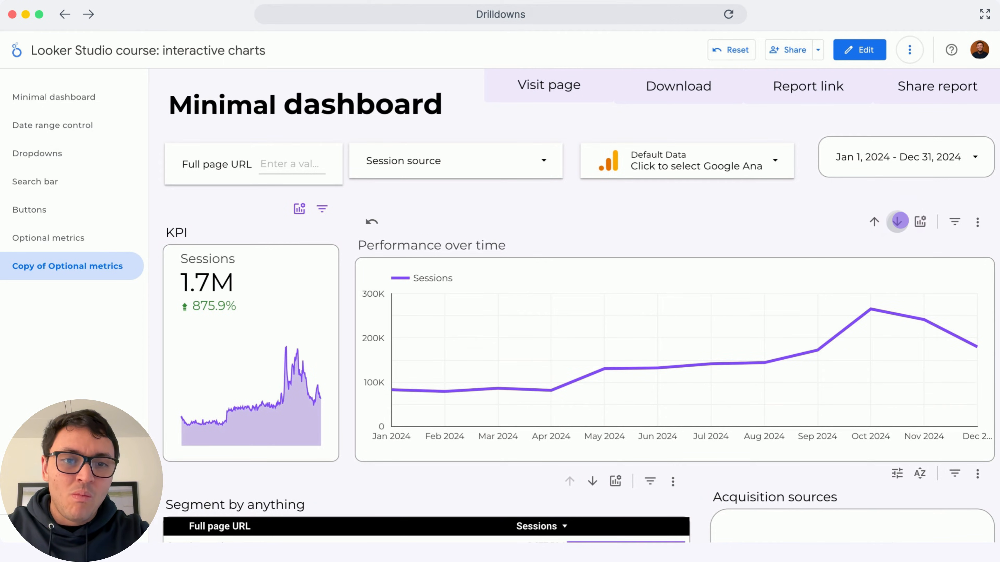
left_click(900, 220)
left_click(899, 222)
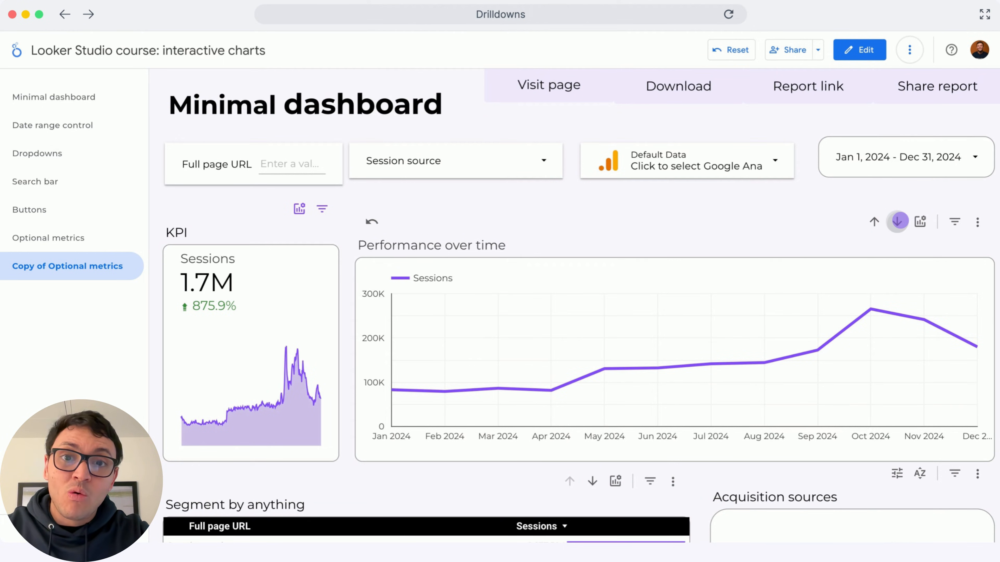
left_click(898, 221)
left_click(898, 221)
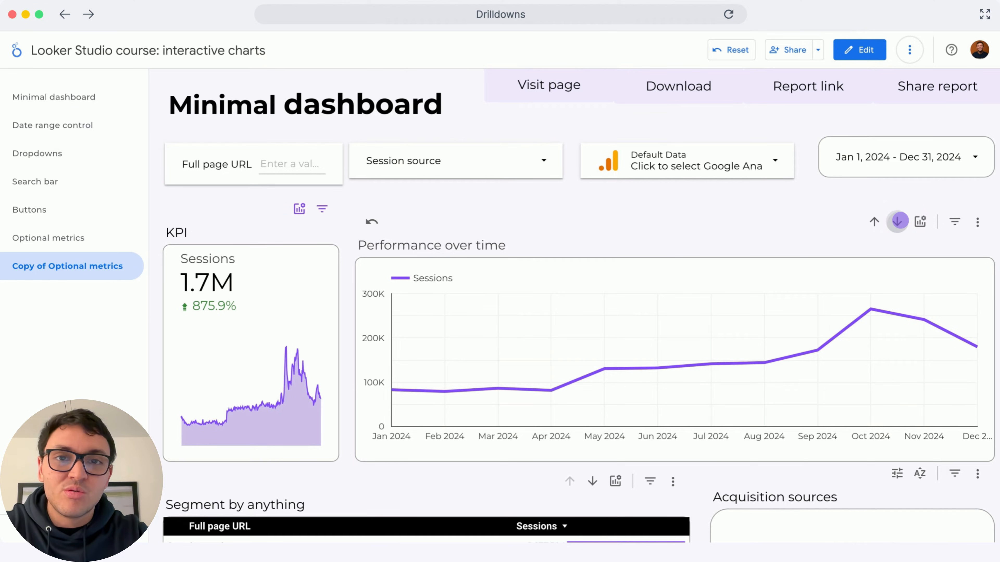
left_click(898, 221)
left_click(136, 330)
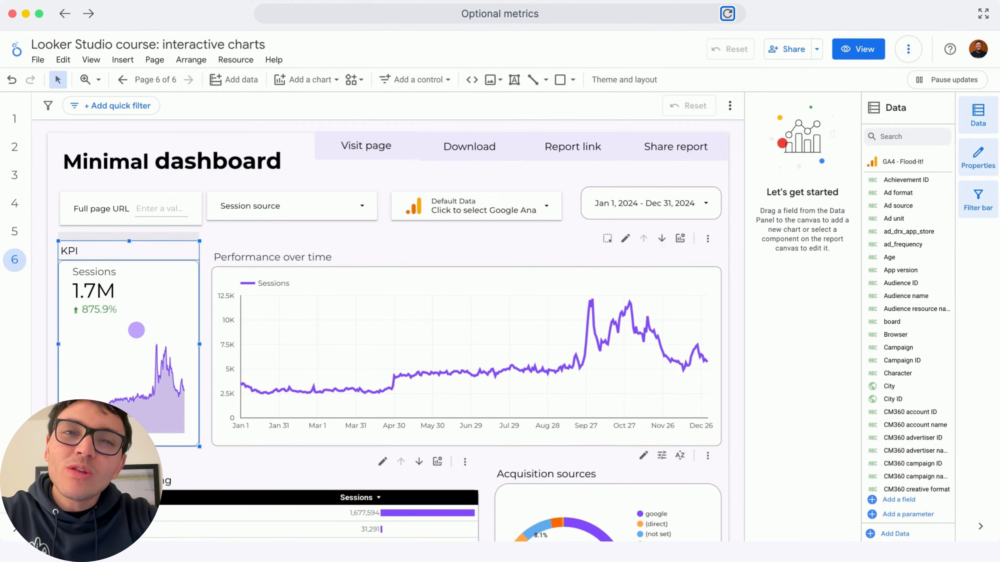
left_click(136, 330)
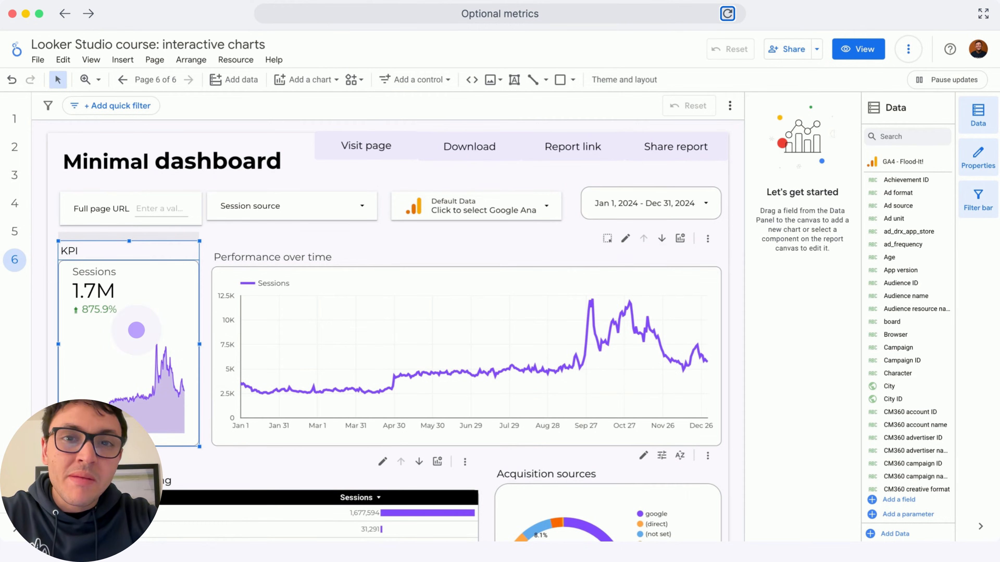
left_click(136, 330)
left_click(136, 330)
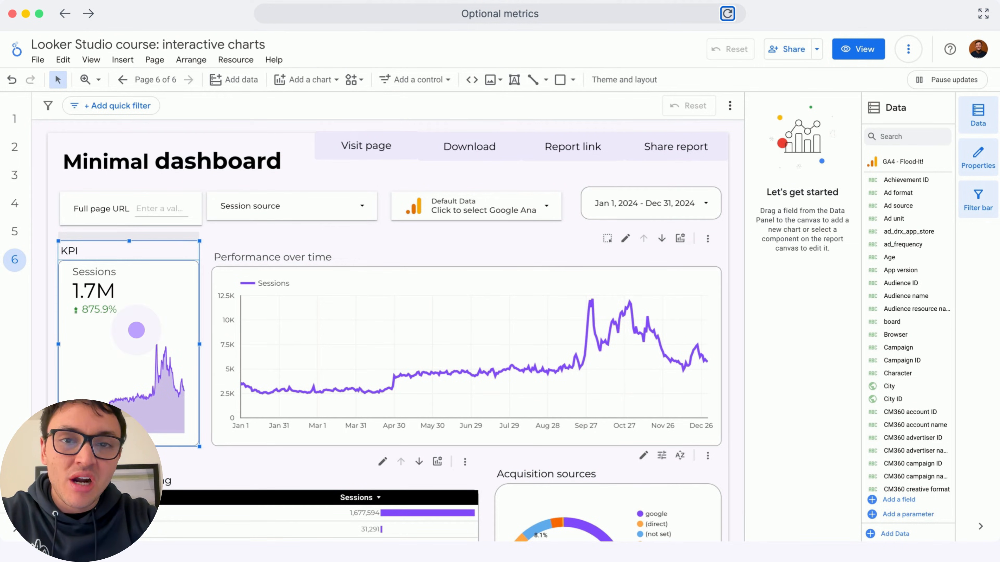
left_click(136, 330)
left_click(136, 330)
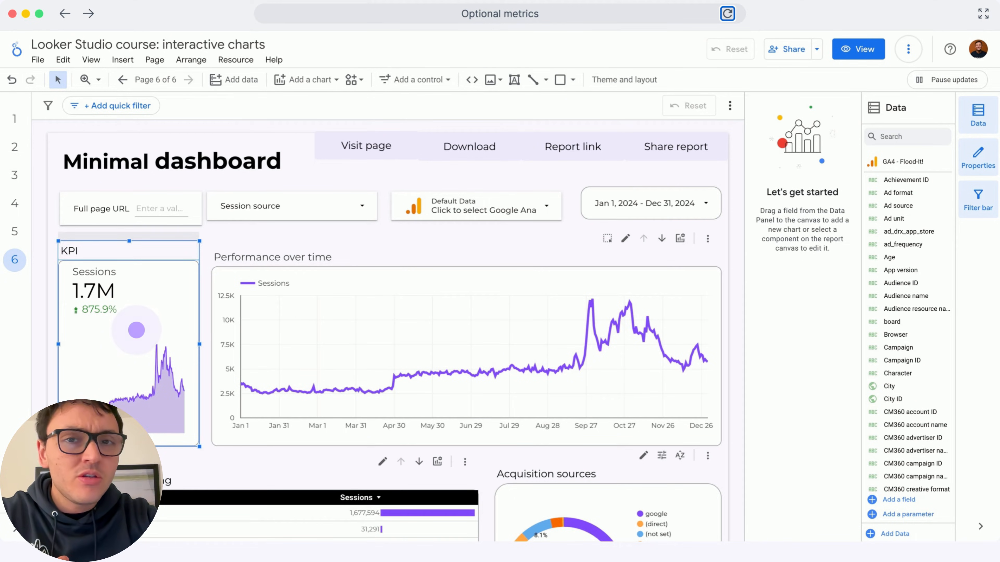
left_click(136, 330)
left_click(136, 330)
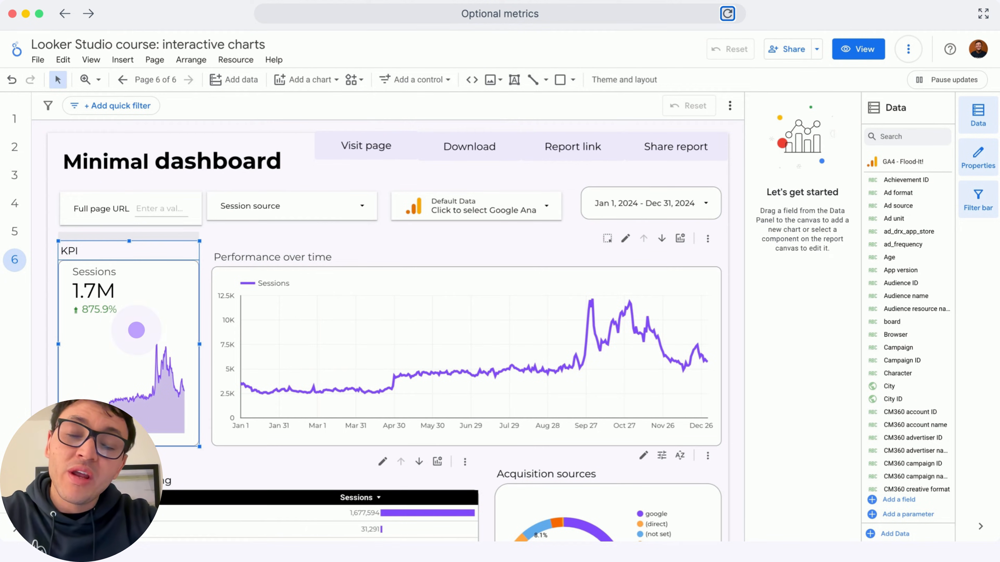
left_click(136, 330)
left_click(137, 330)
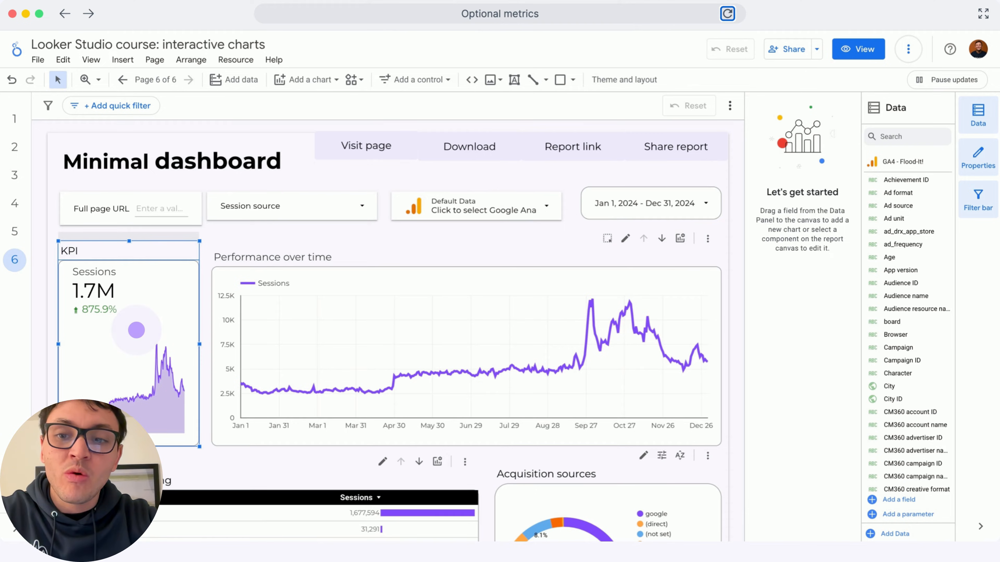
- Enable optional metrics on the KPI Sessions scorecard and add Total users and Key events to them
left_click(843, 308)
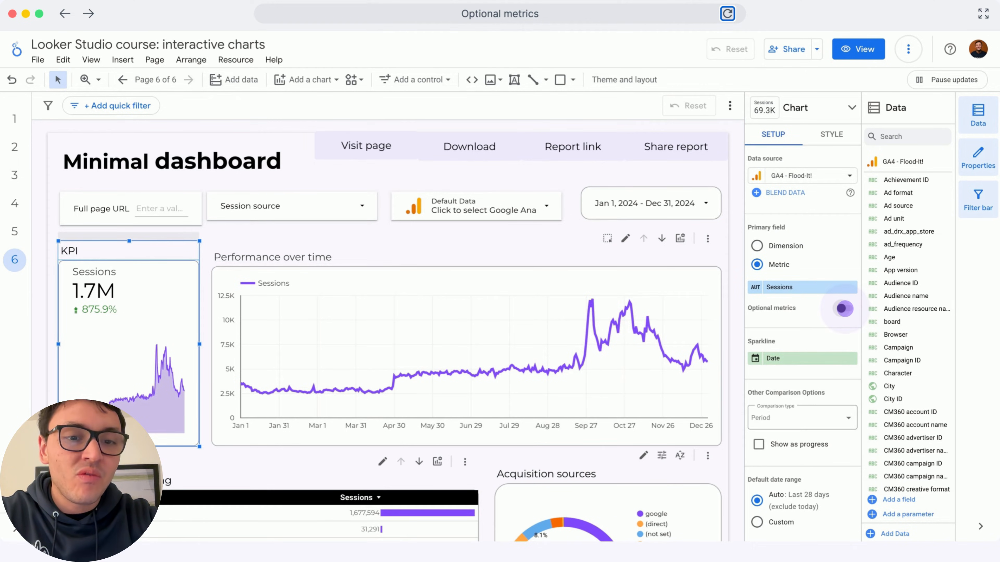
left_click(771, 328)
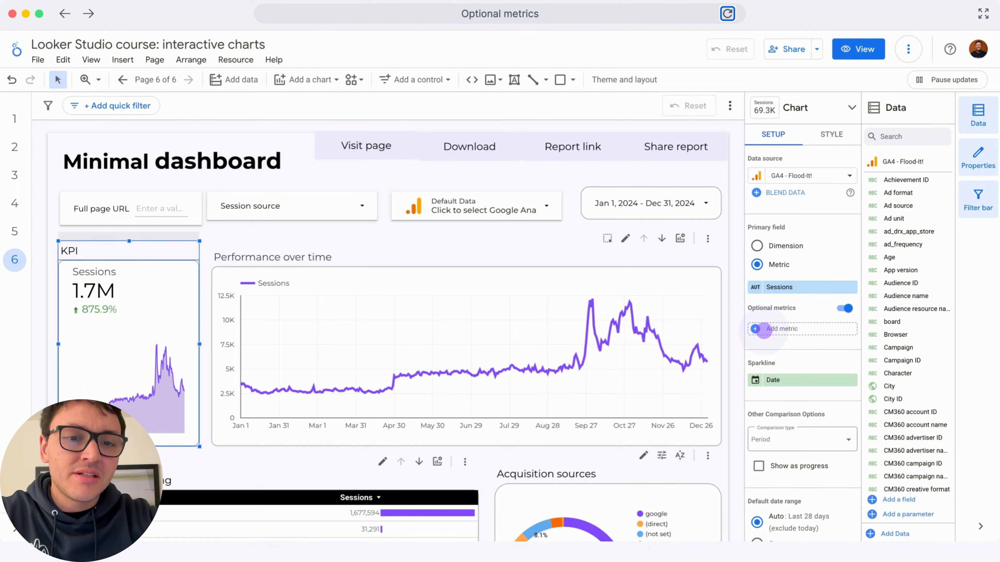
left_click(763, 329)
type("users")
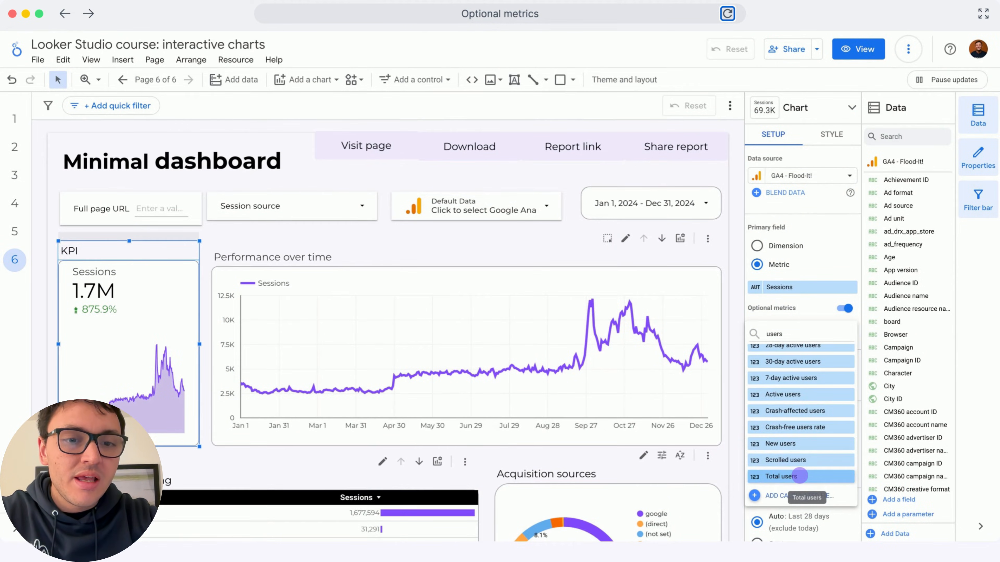
left_click(780, 476)
left_click(769, 348)
type("key events")
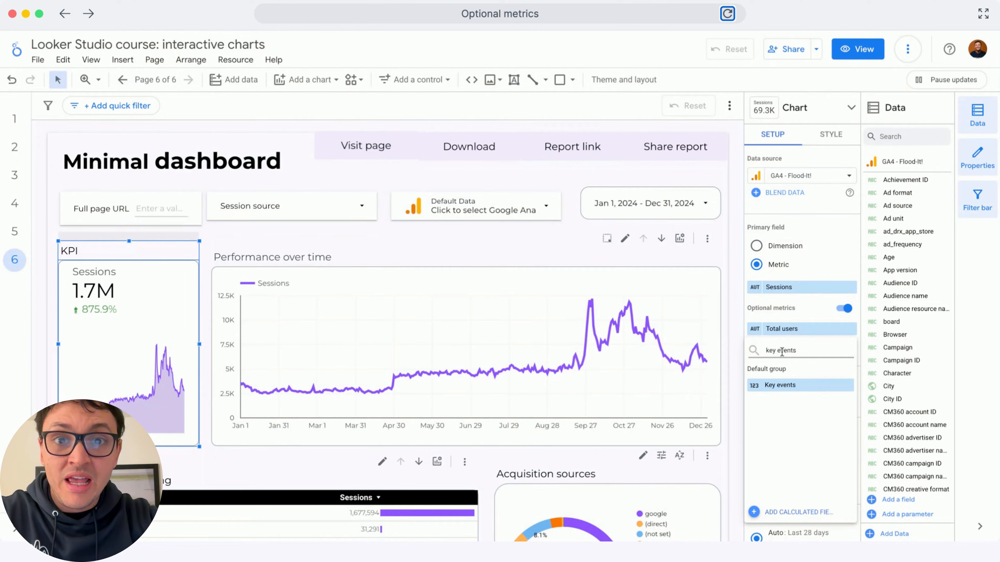
left_click(783, 385)
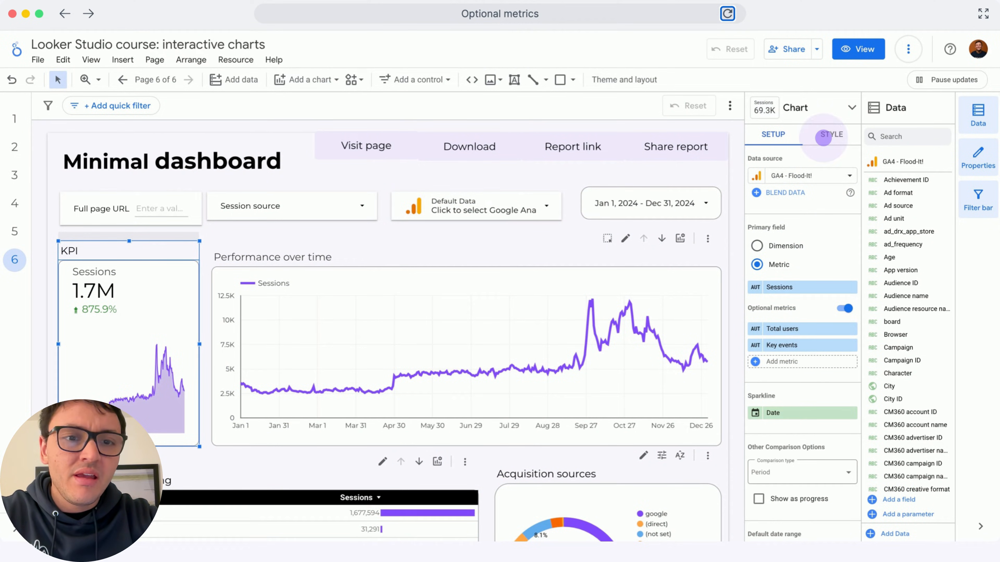
- Set the KPI scorecard's chart header to Always show and color the header font with the custom purple
left_click(823, 136)
scroll(817, 331, "down", 3)
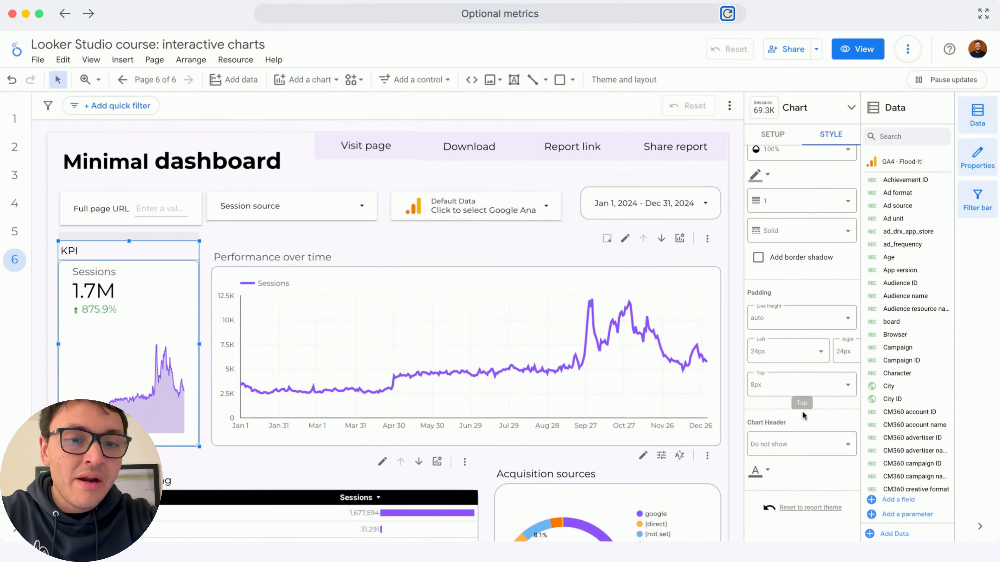
left_click(800, 442)
left_click(801, 443)
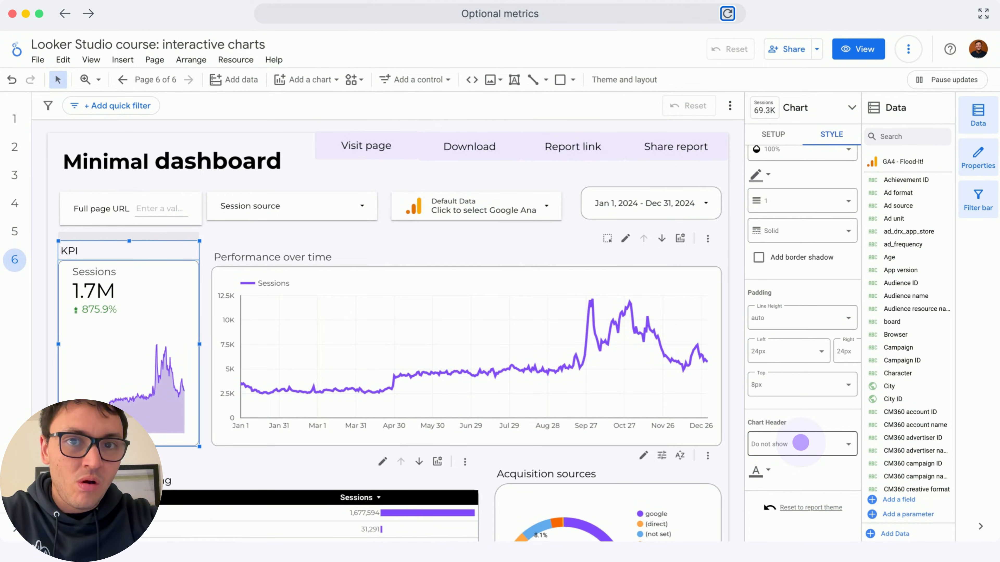
left_click(792, 388)
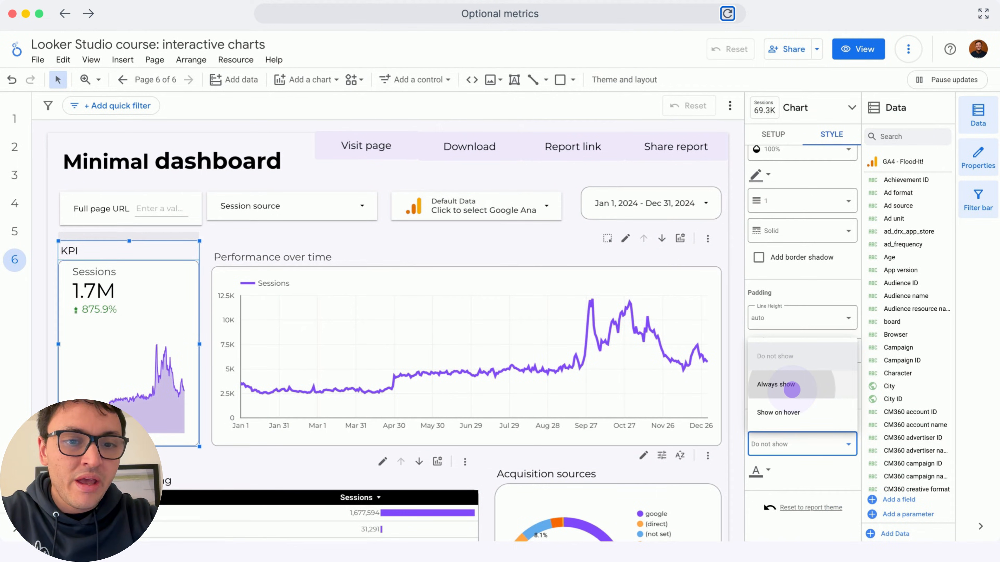
left_click(765, 467)
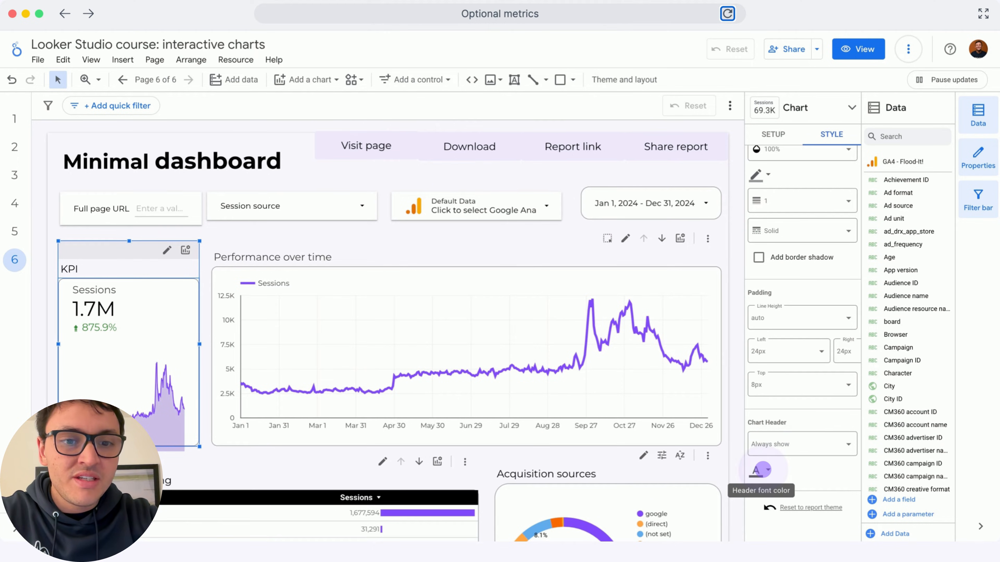
left_click(762, 470)
left_click(885, 504)
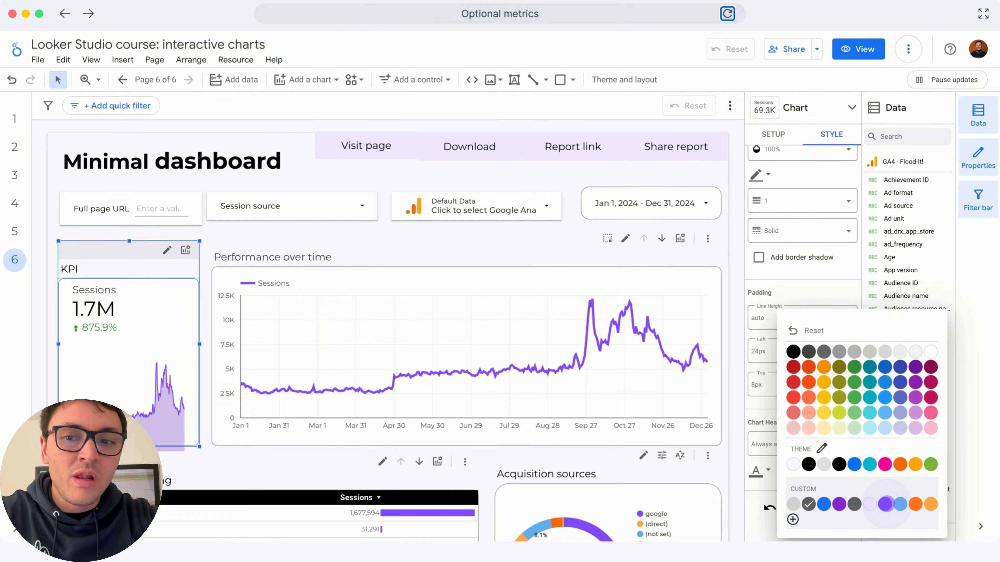
- View the report and switch the KPI scorecard's optional metric to Total users, followed by Key events
left_click(858, 49)
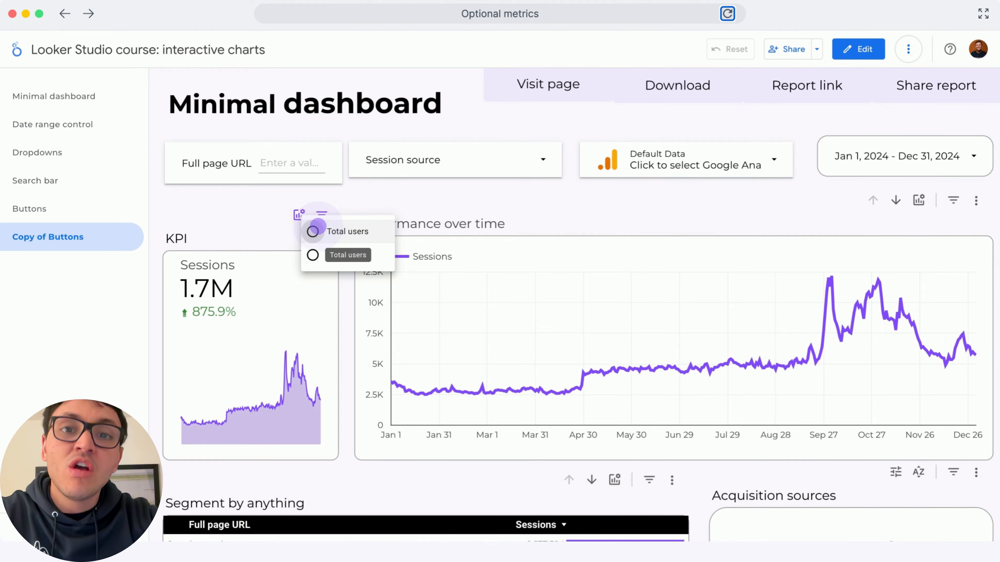
left_click(312, 229)
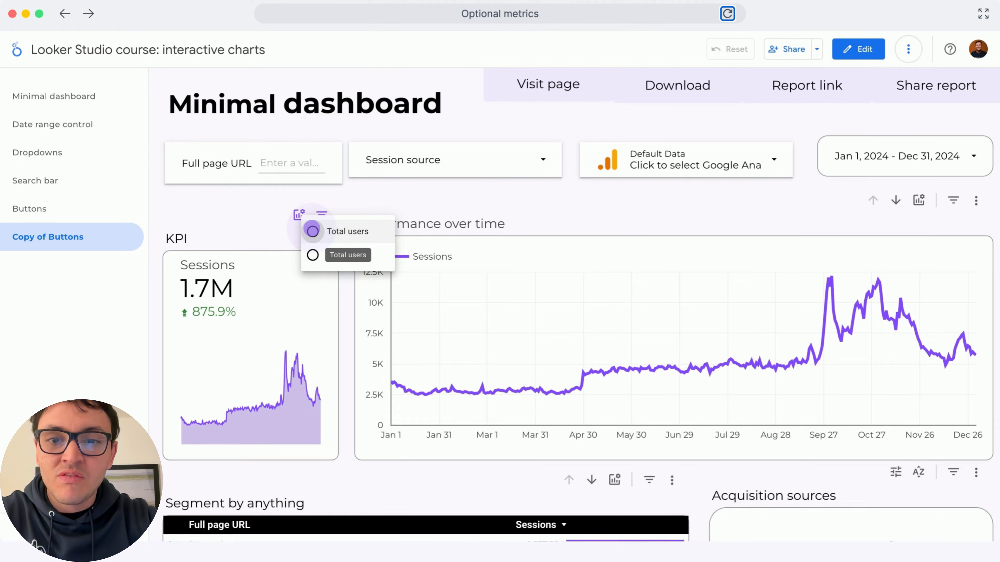
left_click(313, 255)
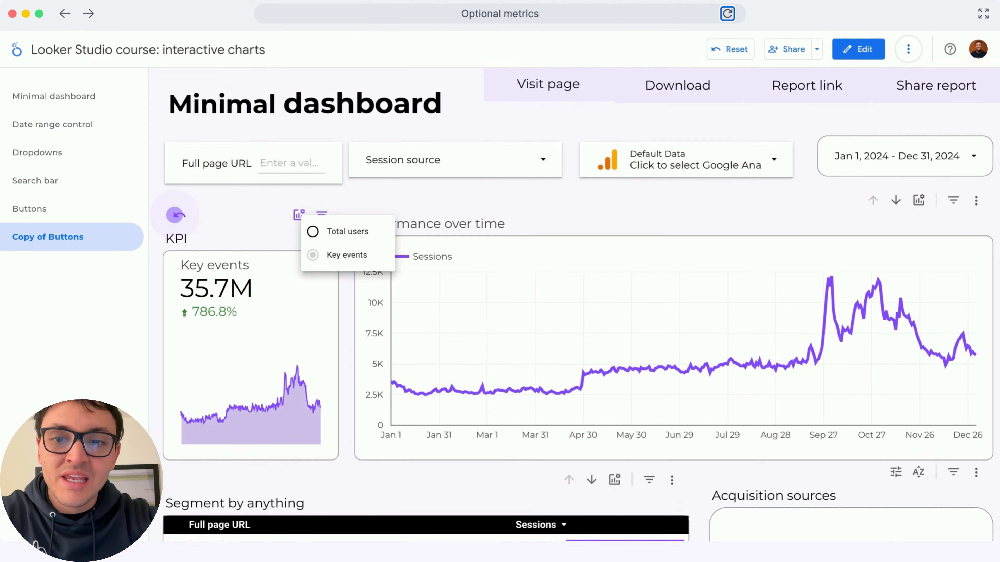
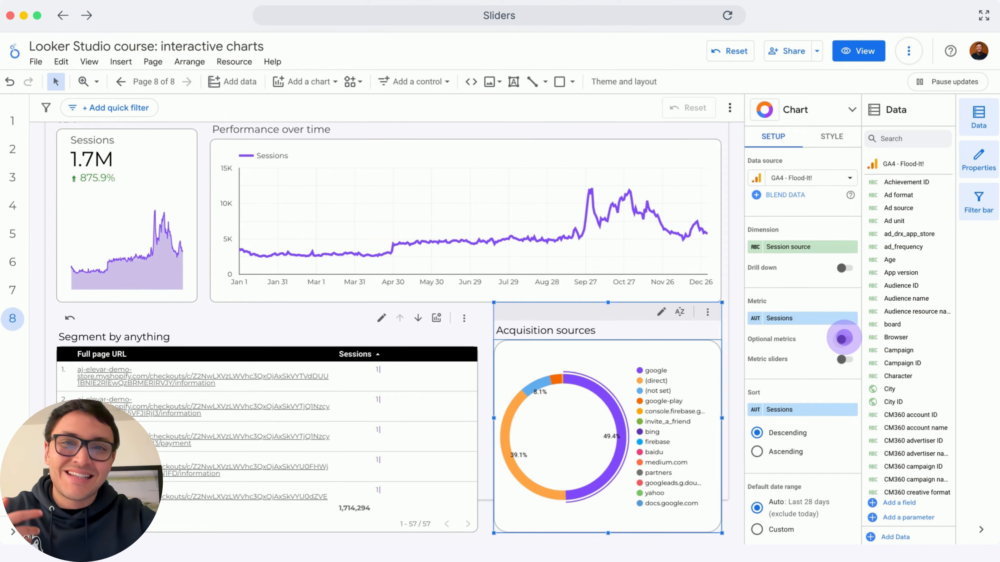
- Enable metric sliders on the Acquisition sources donut chart, leaving its optional metrics off
left_click(842, 339)
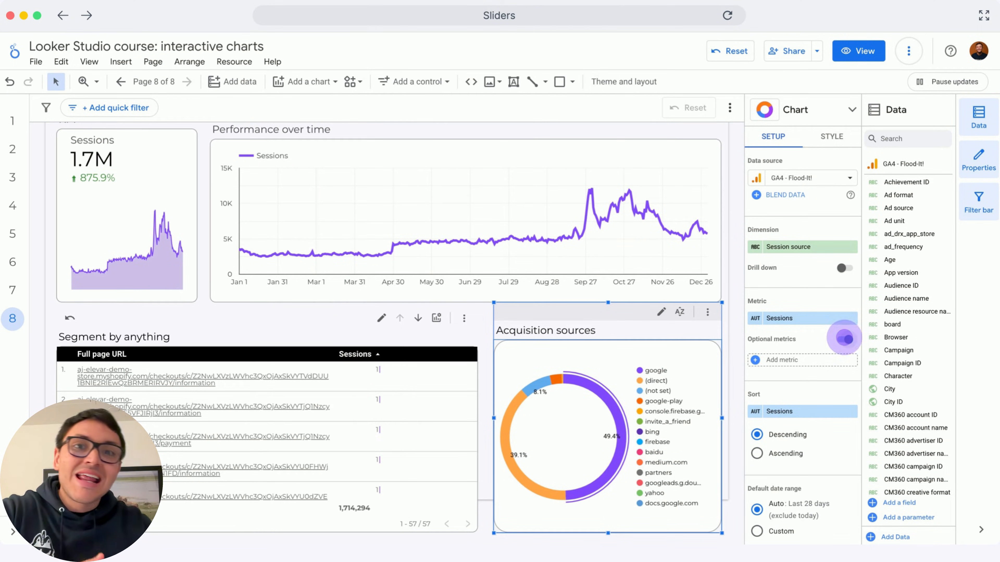
left_click(844, 339)
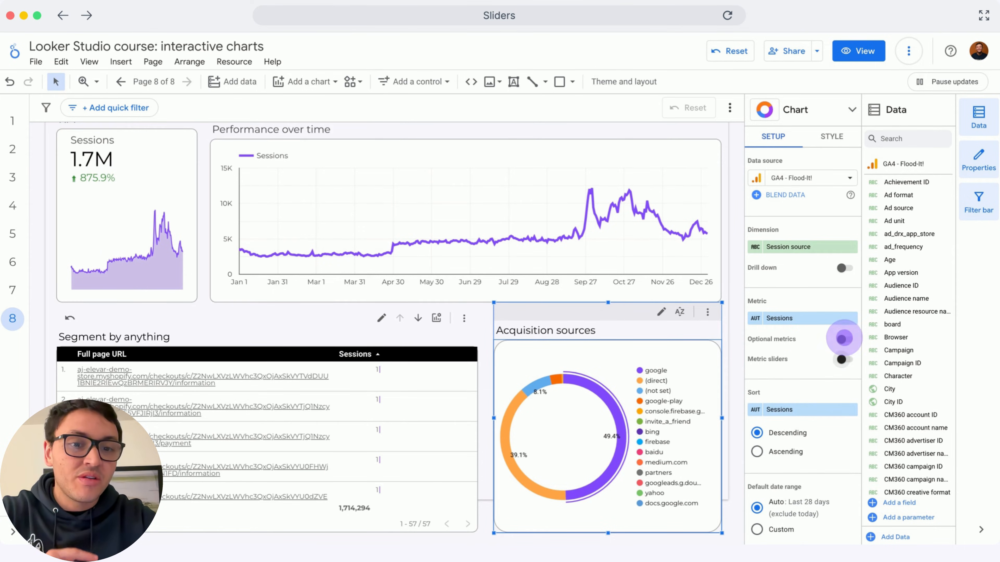
left_click(843, 357)
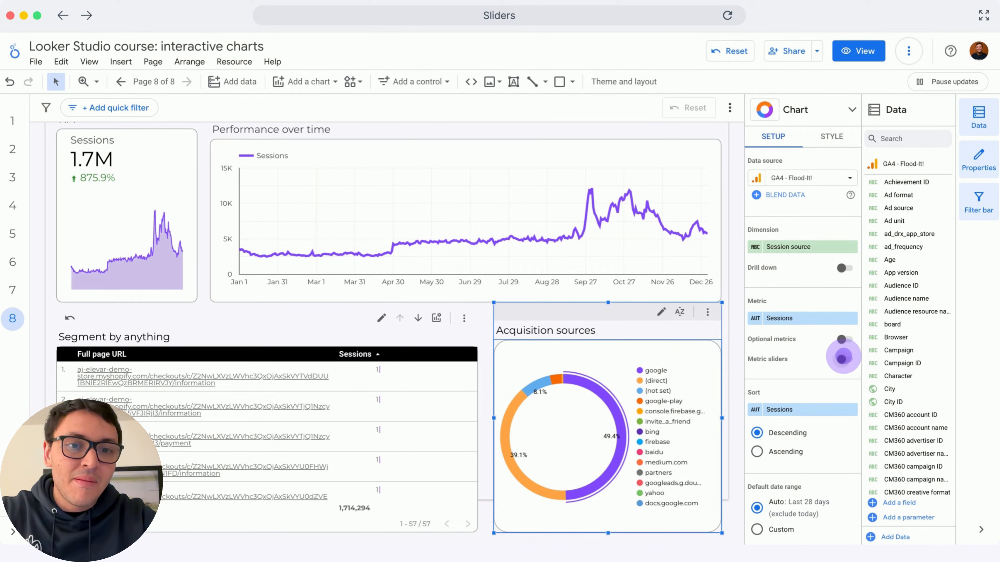
- View the report and lower the upper limit of the Acquisition sources chart's Sessions slider
left_click(864, 41)
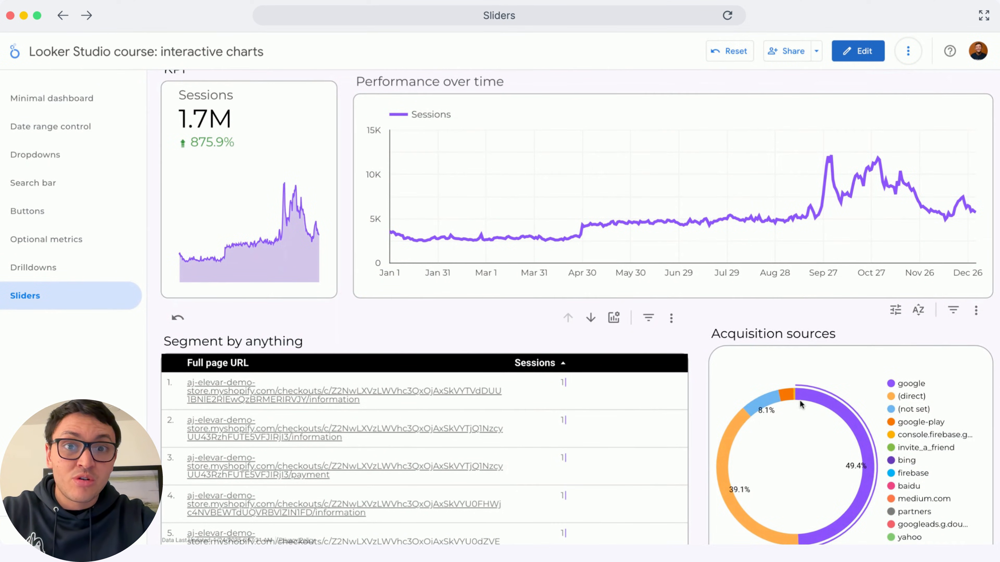
mouse_move(793, 396)
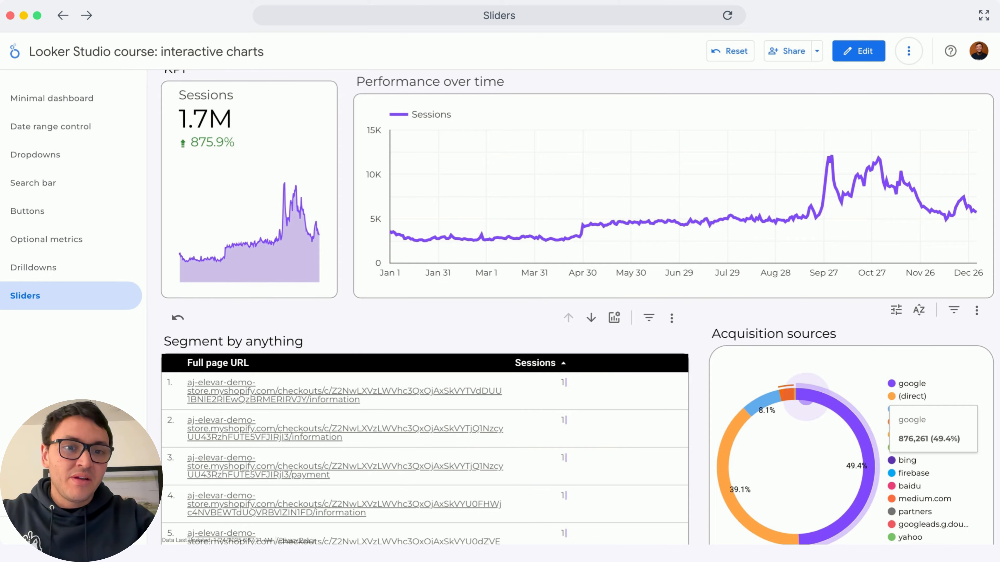
left_click(895, 309)
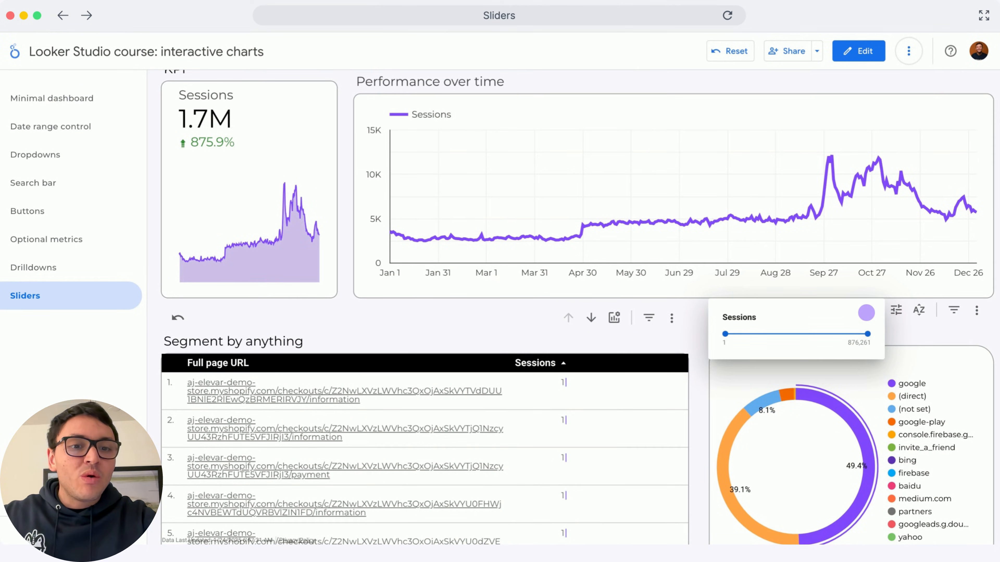
left_click_drag(867, 334, 858, 333)
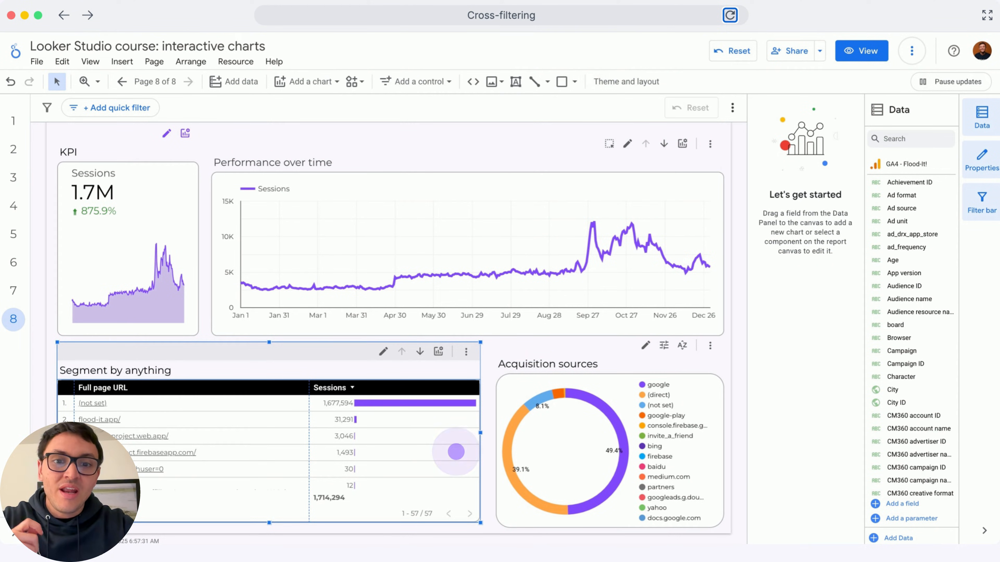
- Enable cross-filtering for the Segment by anything table and the Acquisition sources donut chart
left_click(456, 452)
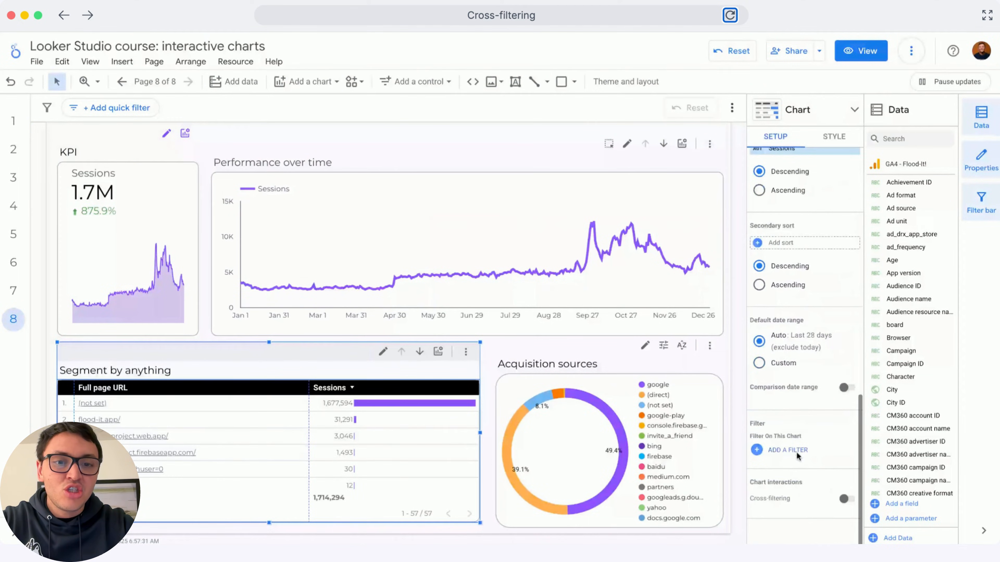
left_click(845, 498)
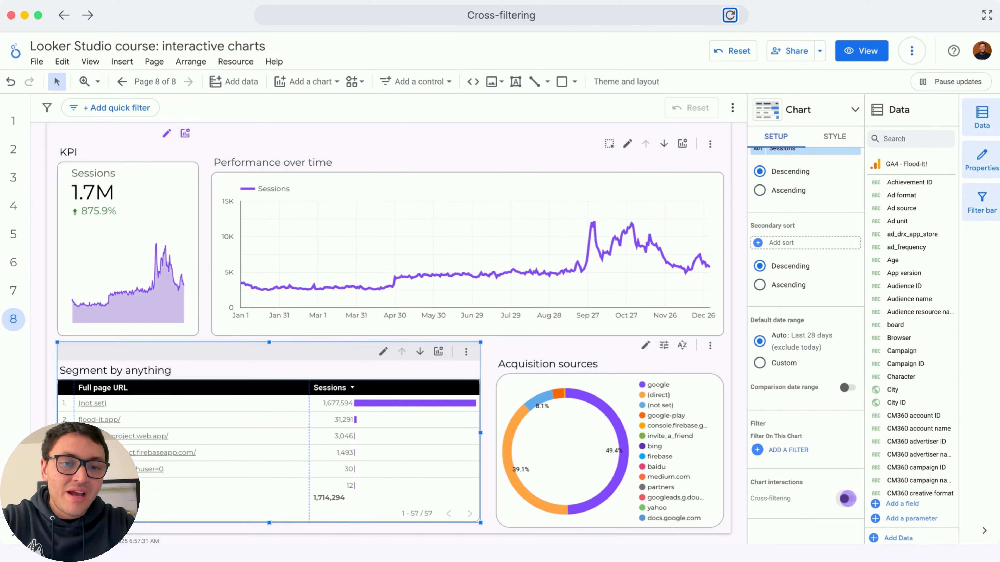
key("Right")
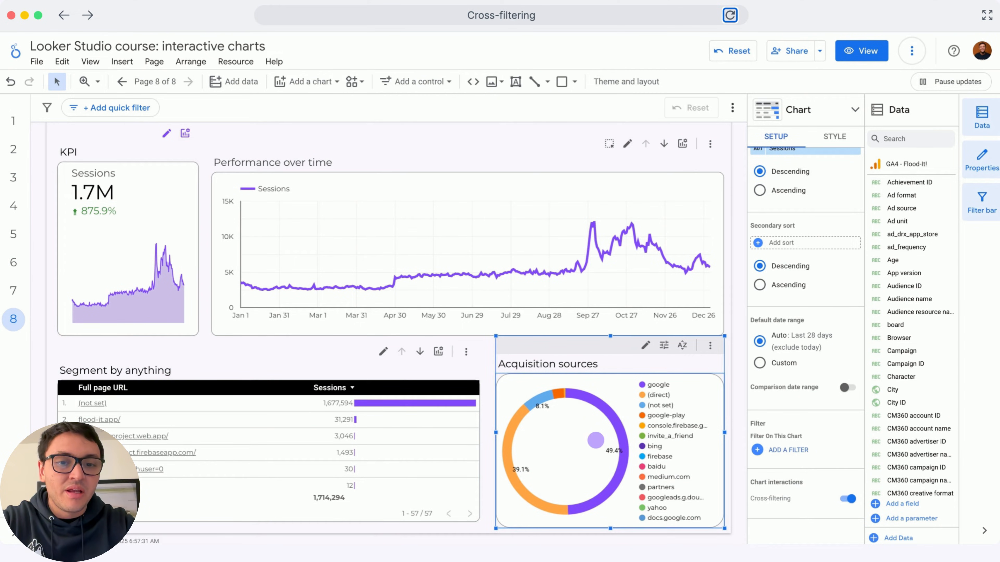
left_click(596, 440)
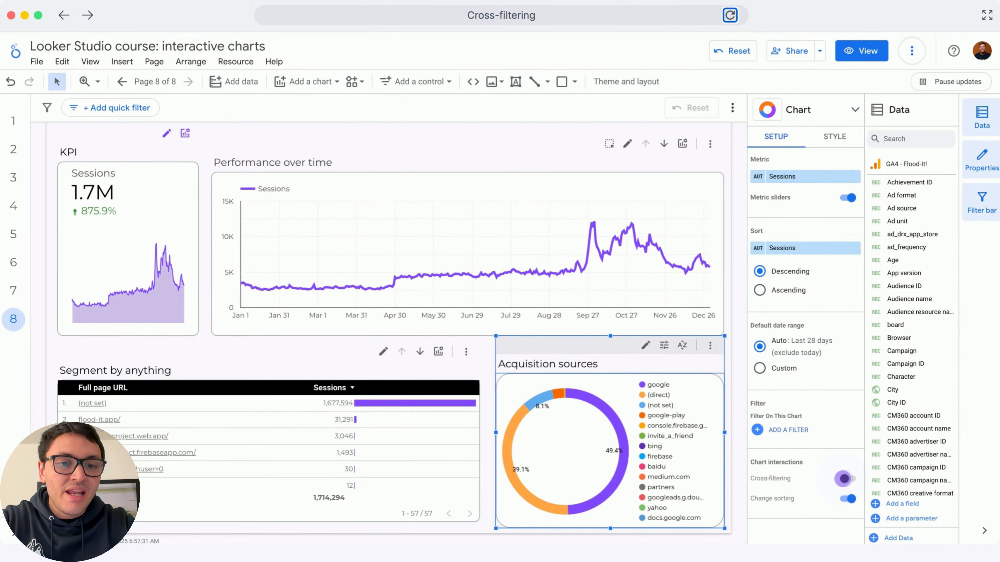
- View the report and cross-filter it by the (direct) and google slices of the Acquisition sources chart
left_click(861, 51)
scroll(648, 316, "down", 1)
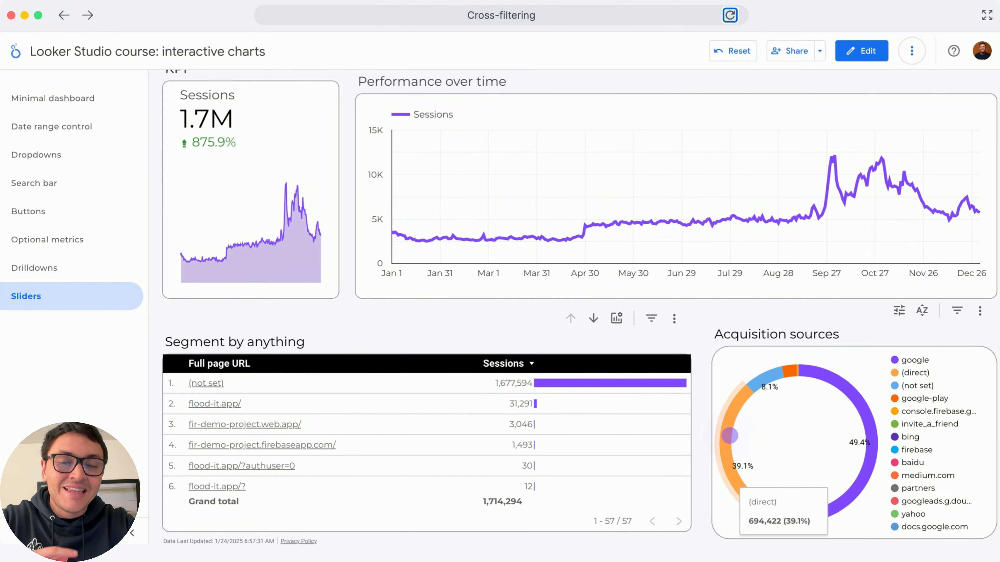
left_click(730, 435)
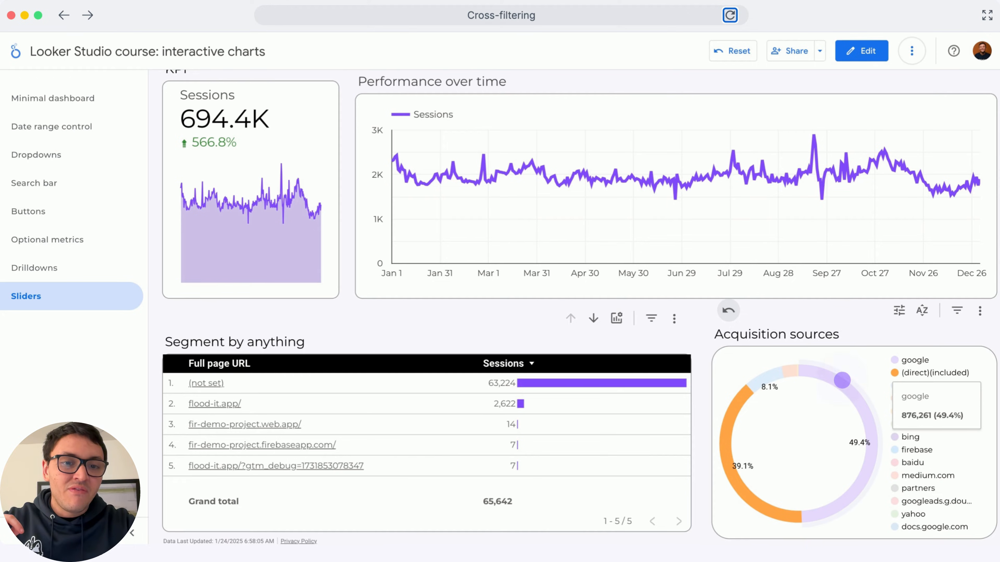
left_click(841, 385)
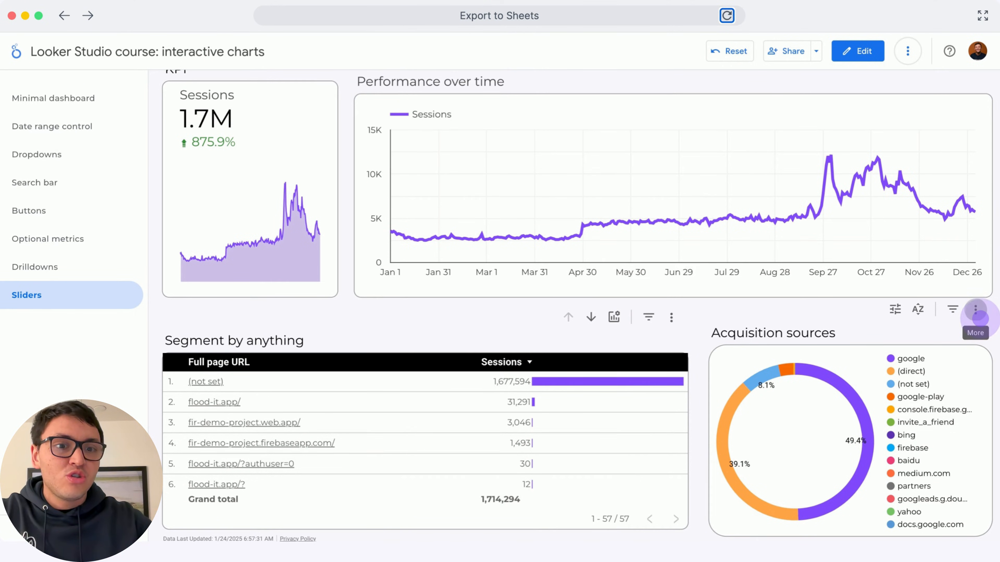
- Export the Acquisition sources chart's data to Google Sheets with Keep value formatting
left_click(977, 315)
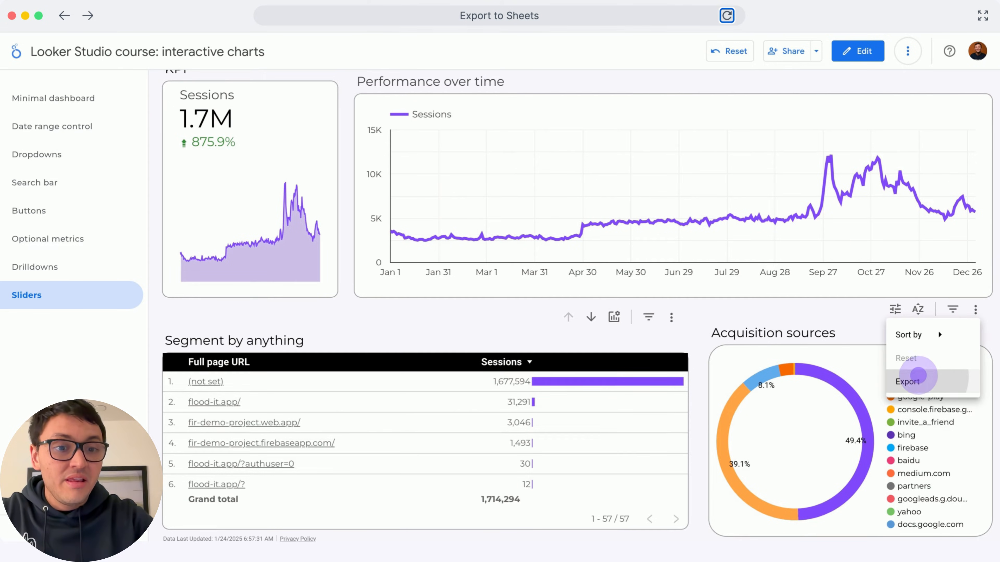
left_click(905, 380)
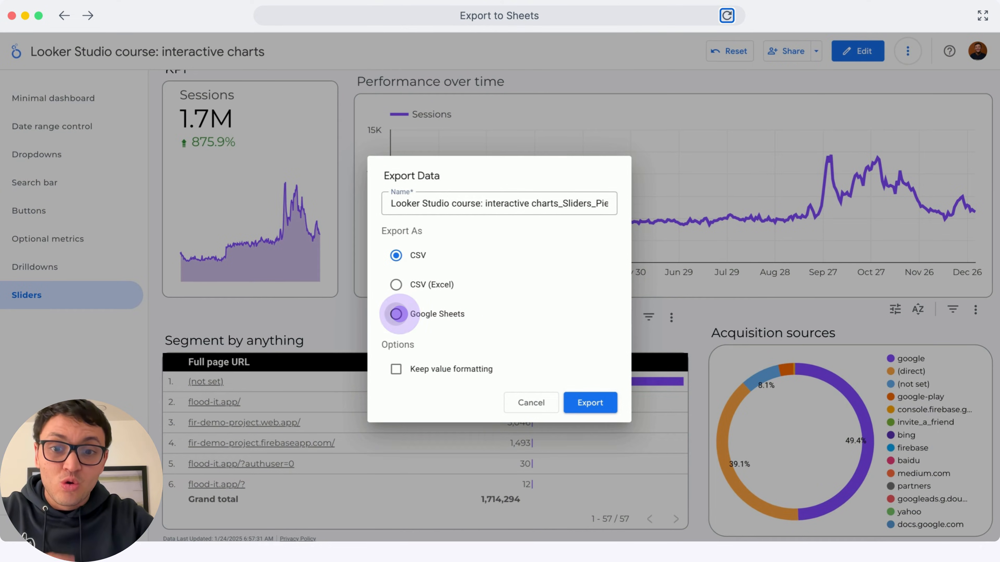
left_click(396, 314)
left_click(395, 369)
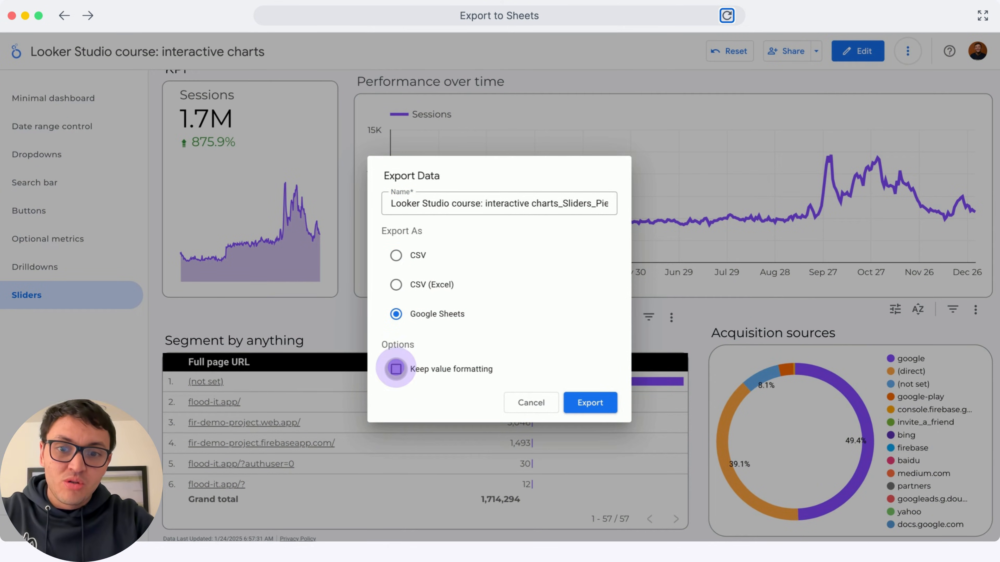
left_click(590, 402)
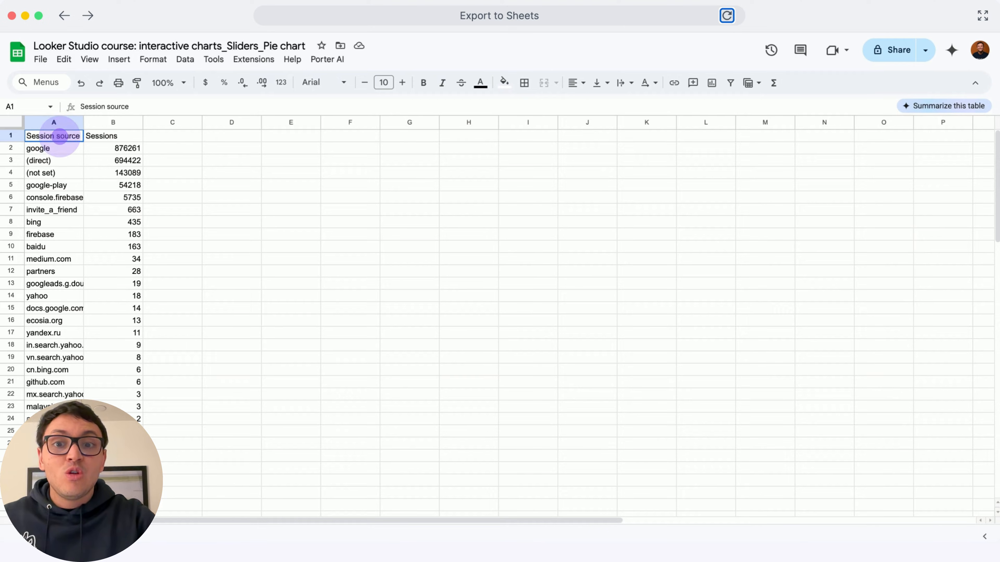
- Open the Porter AI settings in the exported Google Sheet to examine the API key, AI model and response style options
left_click(327, 60)
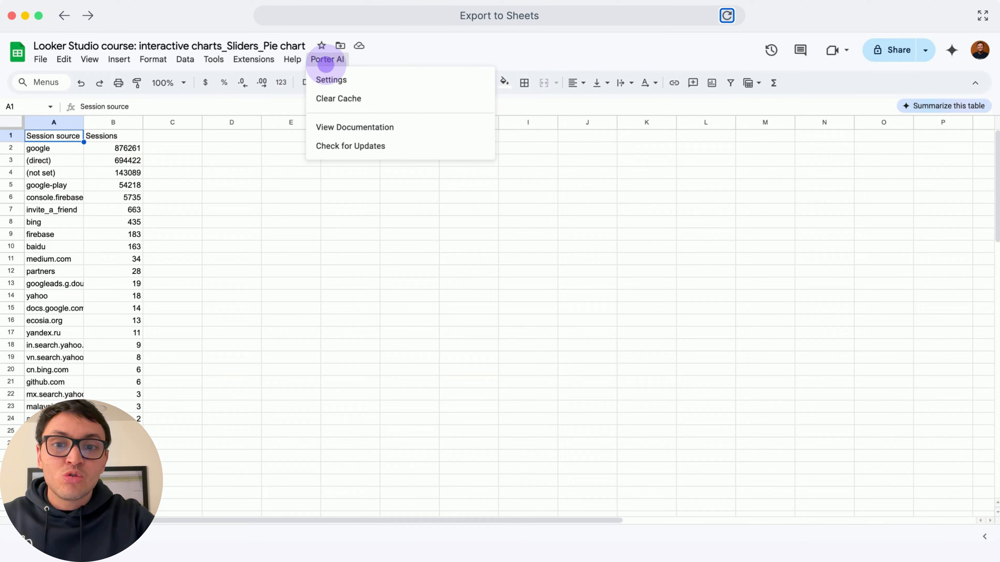
left_click(331, 80)
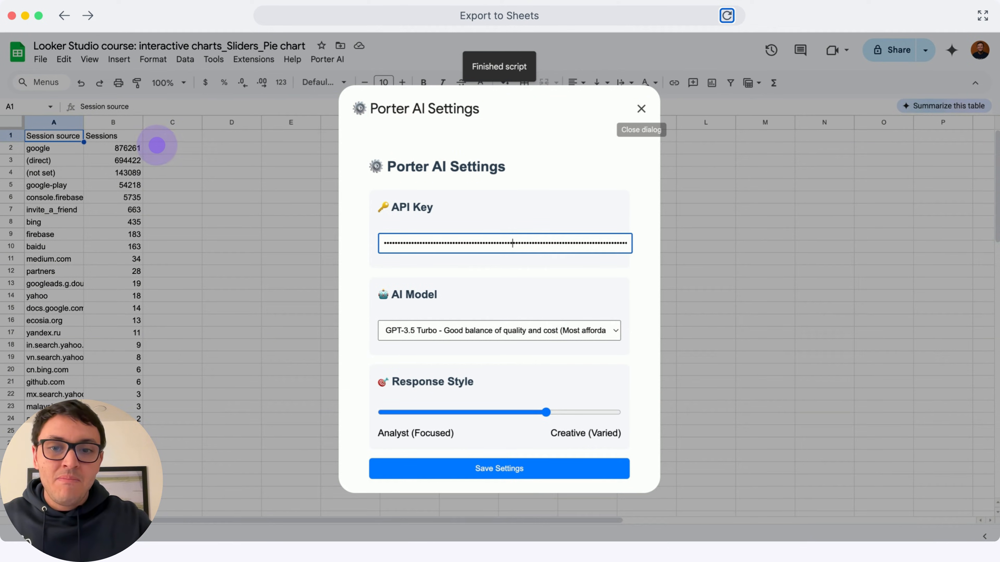
key("Right")
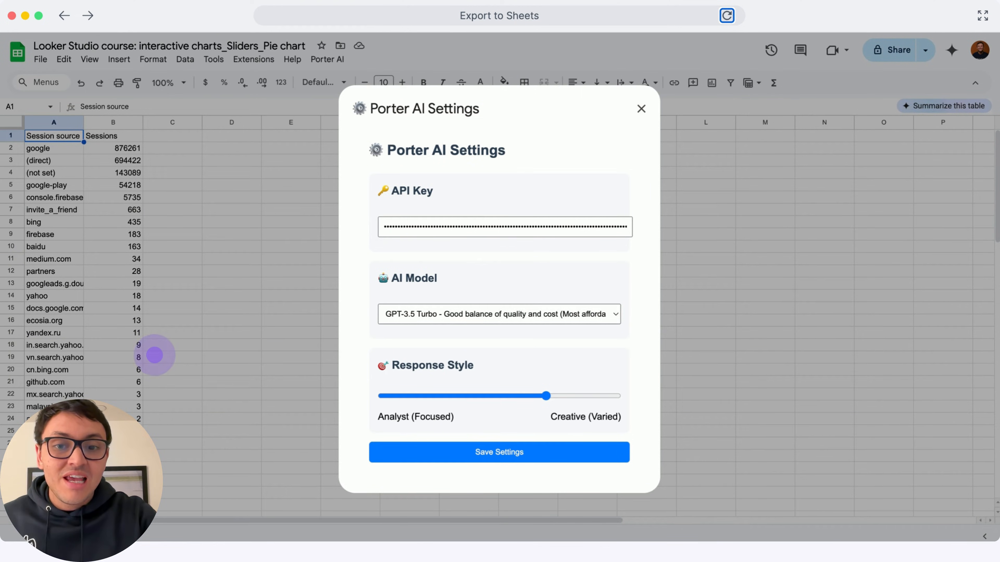
- Enter an AskPorter formula in C2 with the prompt "Tag this acquisition source as owned by Google or external:" joined to cell A2
key("Right")
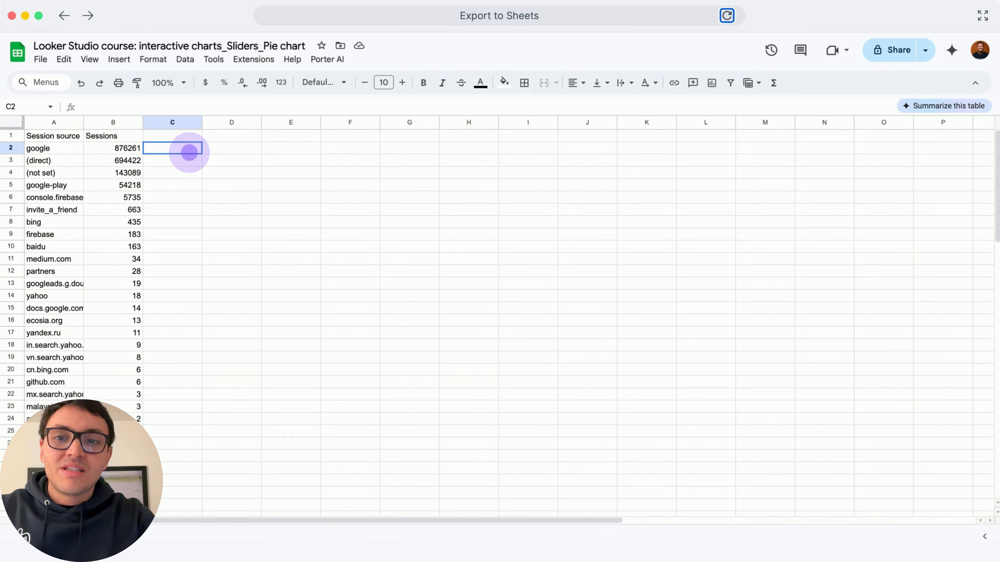
type("=ask")
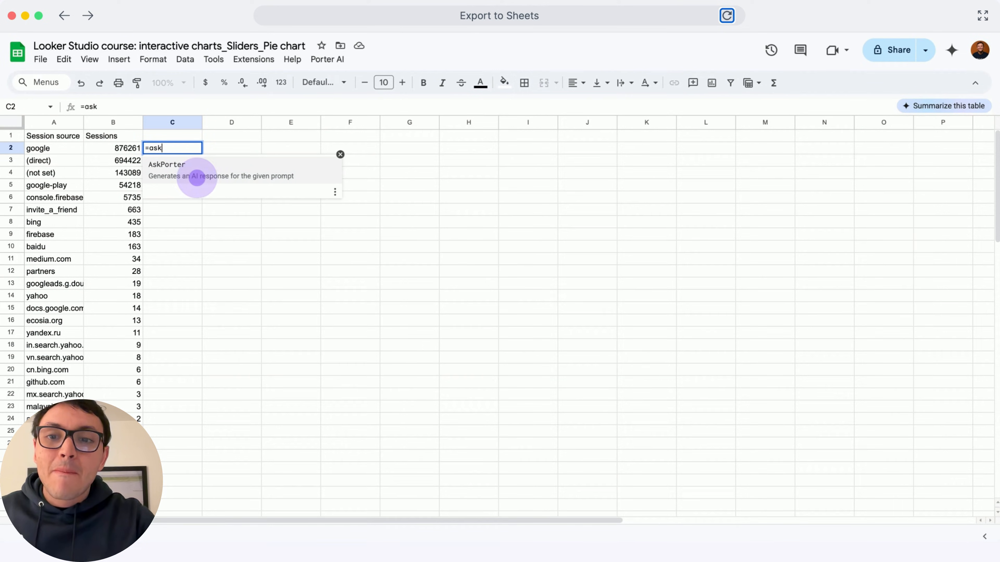
key("Right")
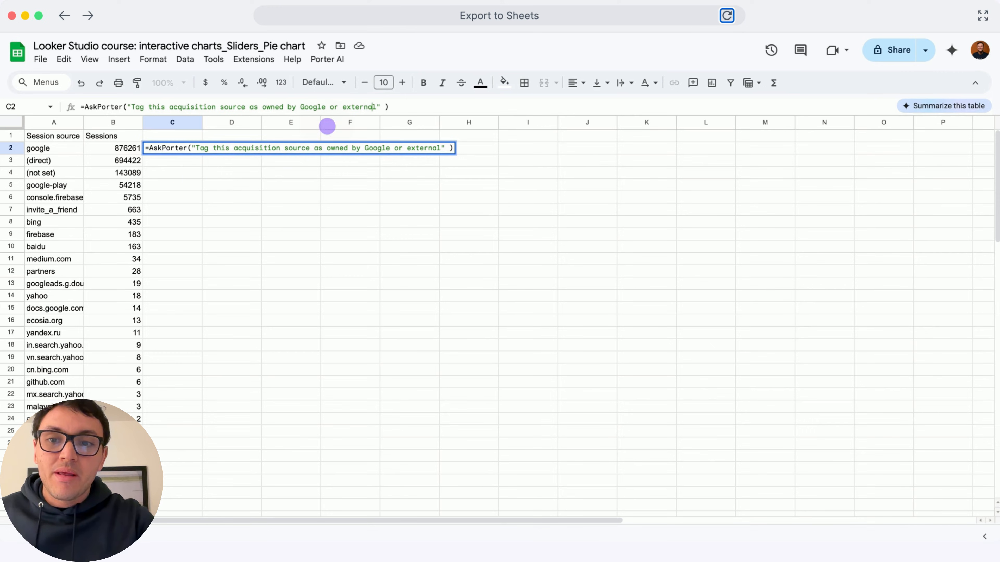
left_click(372, 108)
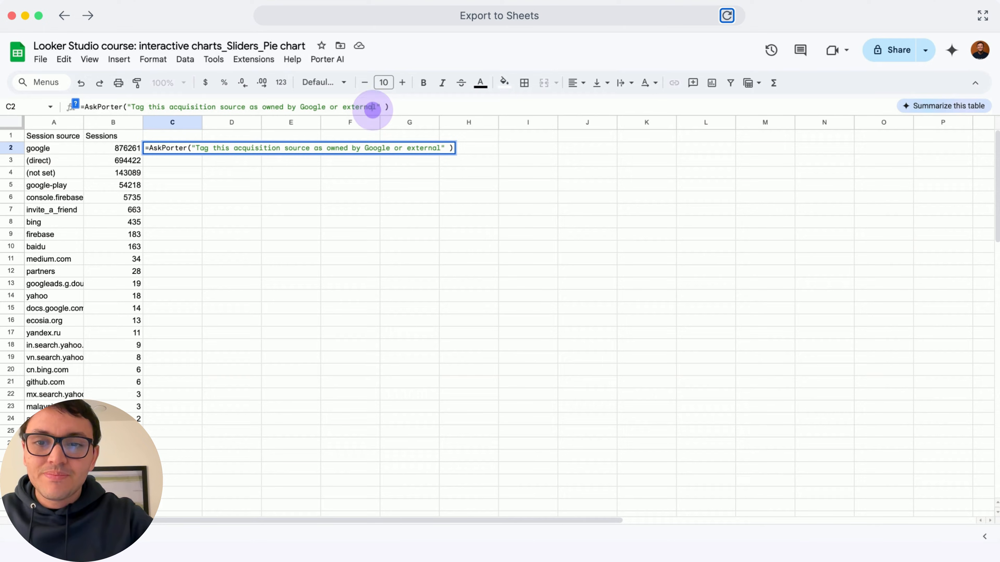
type(":")
key("Right")
type("&")
left_click(80, 148)
key("Return")
left_click(207, 147)
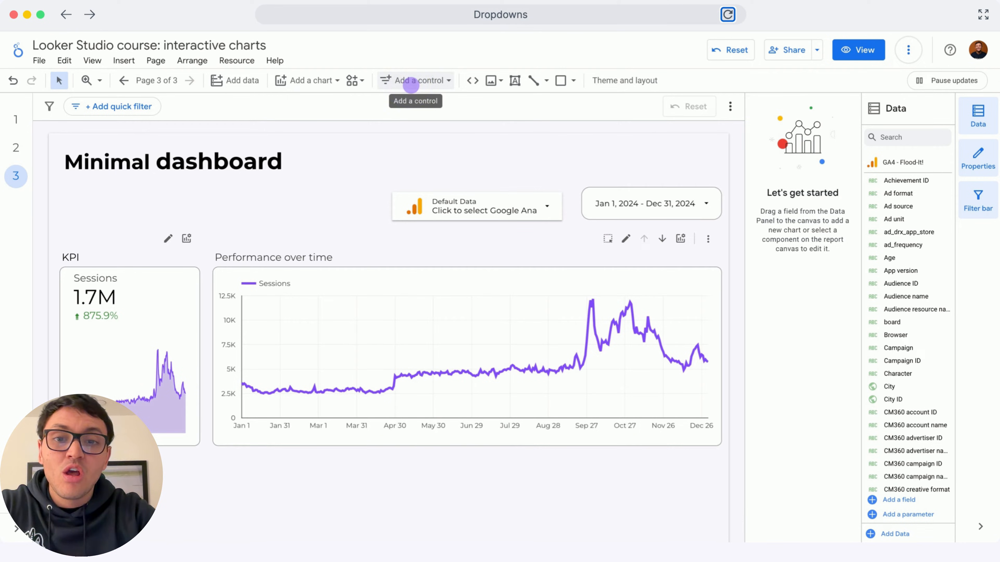
- In the Looker Studio report, add a drop-down list control beside the Default Data control and search its control field options for "sessions os"
left_click(411, 83)
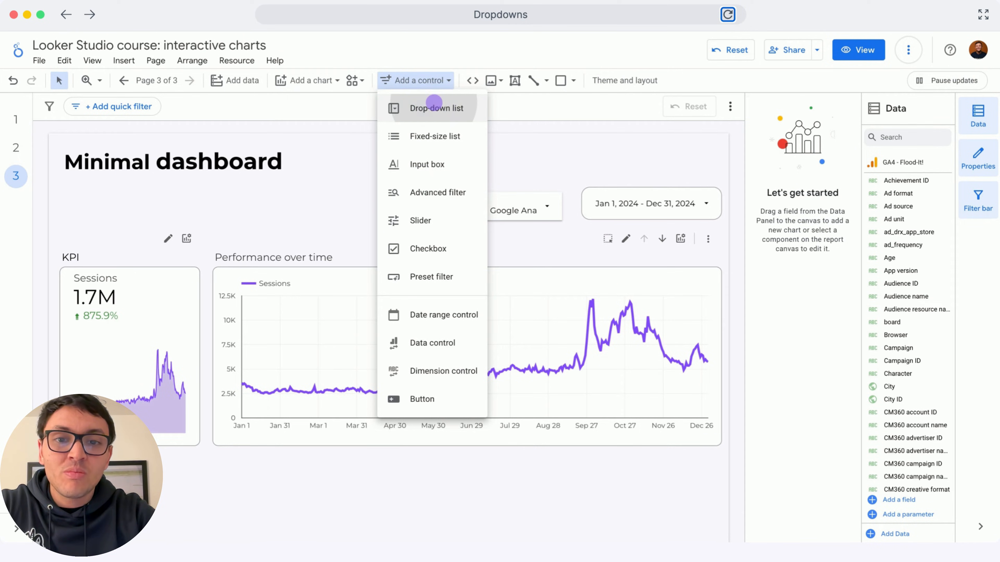
left_click(434, 107)
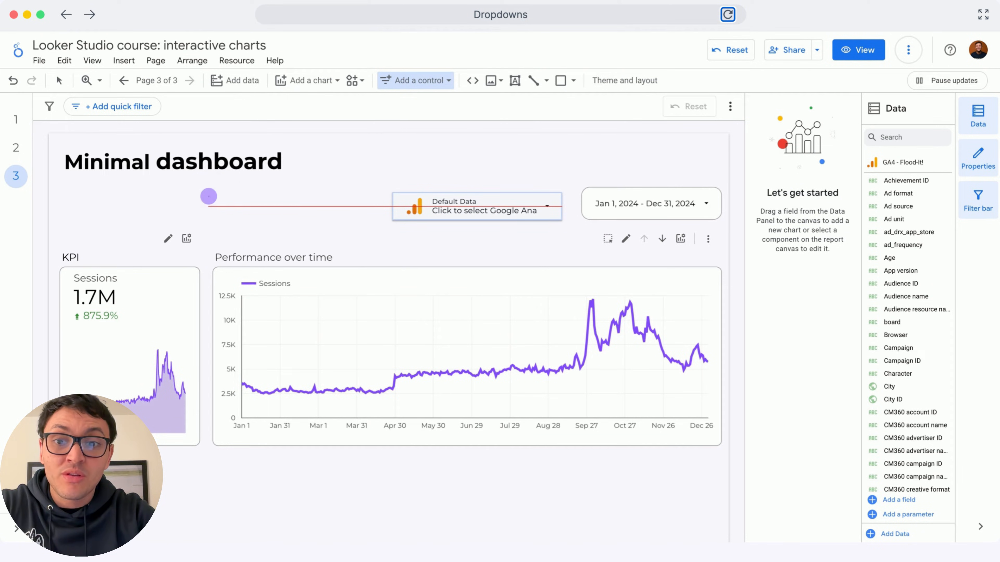
left_click(208, 196)
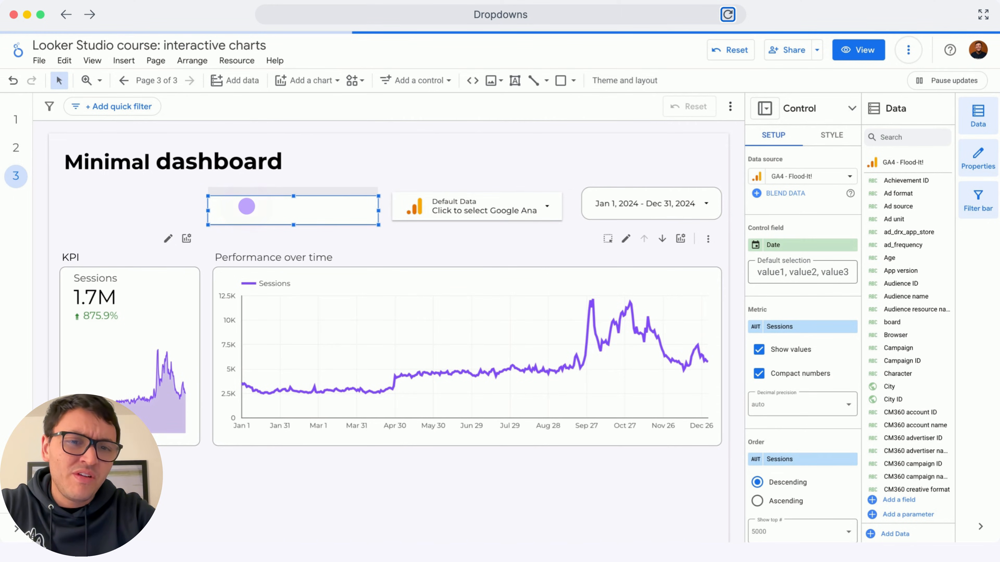
left_click(783, 245)
type("sessions os")
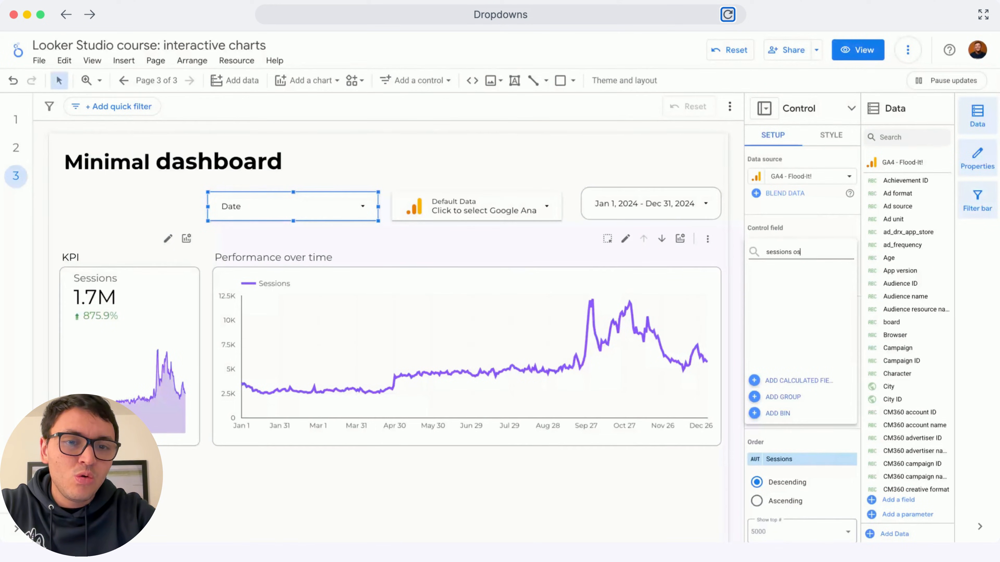
- Set the selected drop-down control's control field to Session source
key("BackSpace")
key("BackSpace")
key("BackSpace")
key("BackSpace")
type(" so")
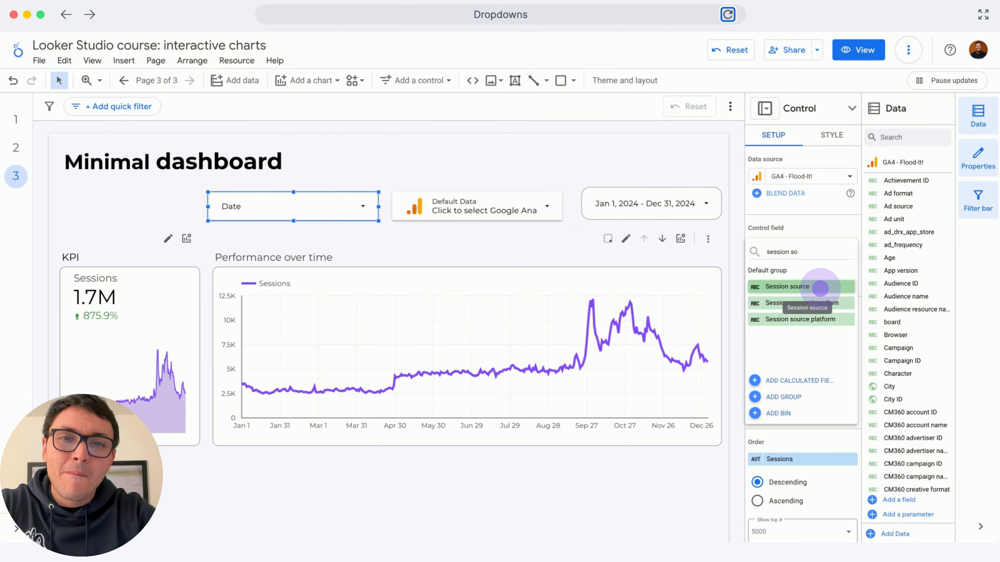
left_click(820, 287)
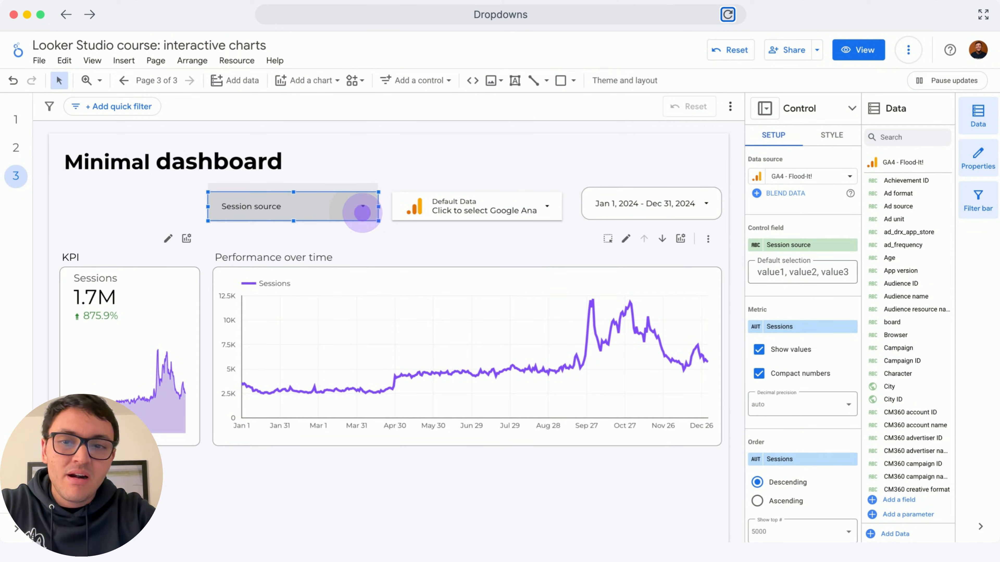
- Filter the dashboard to only the google source with the Session source drop-down control
left_click(361, 213)
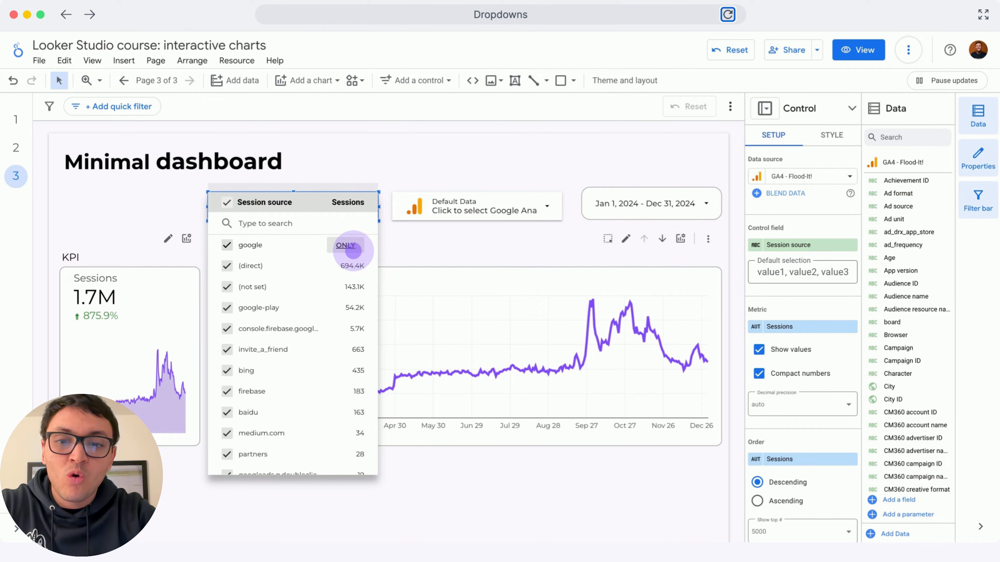
left_click(353, 251)
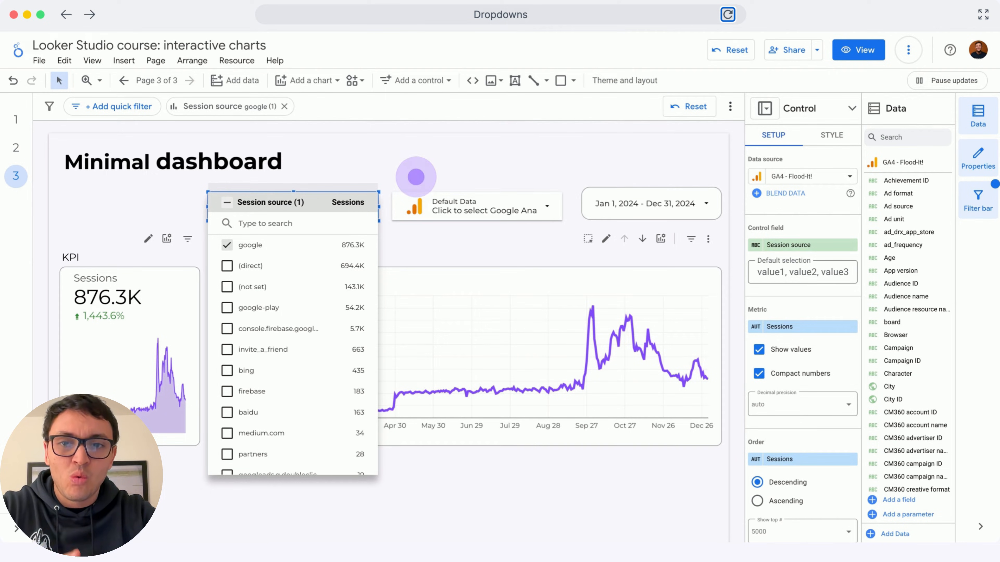
left_click(415, 177)
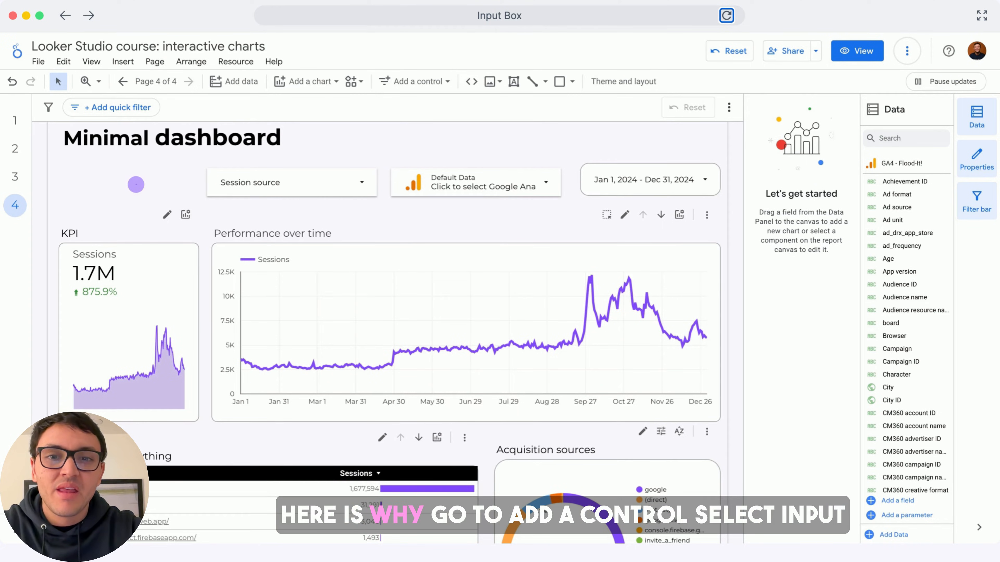
- Add an input box control above the KPI card and set its control field to Full page URL
left_click(419, 82)
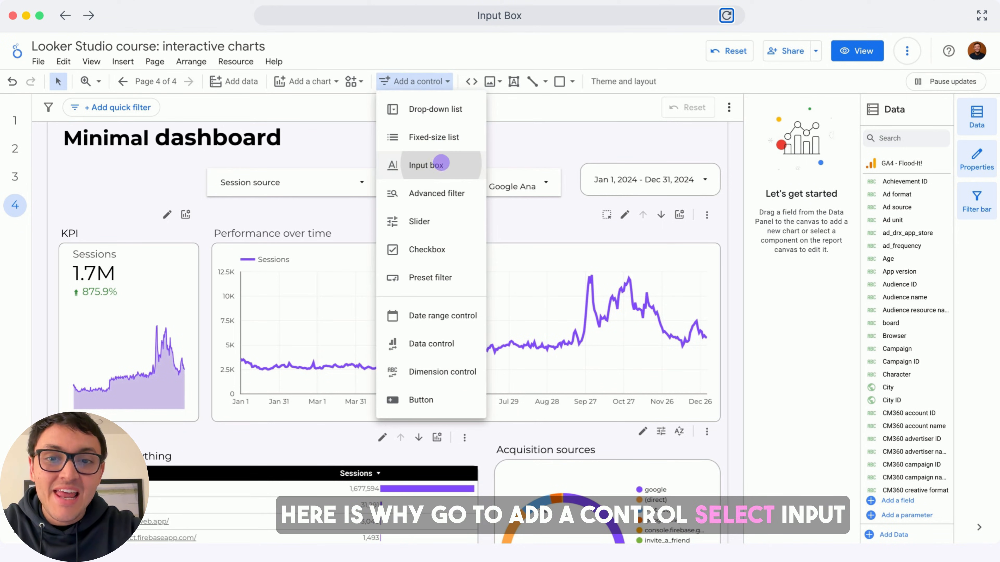
left_click(440, 163)
left_click_drag(192, 202, 202, 224)
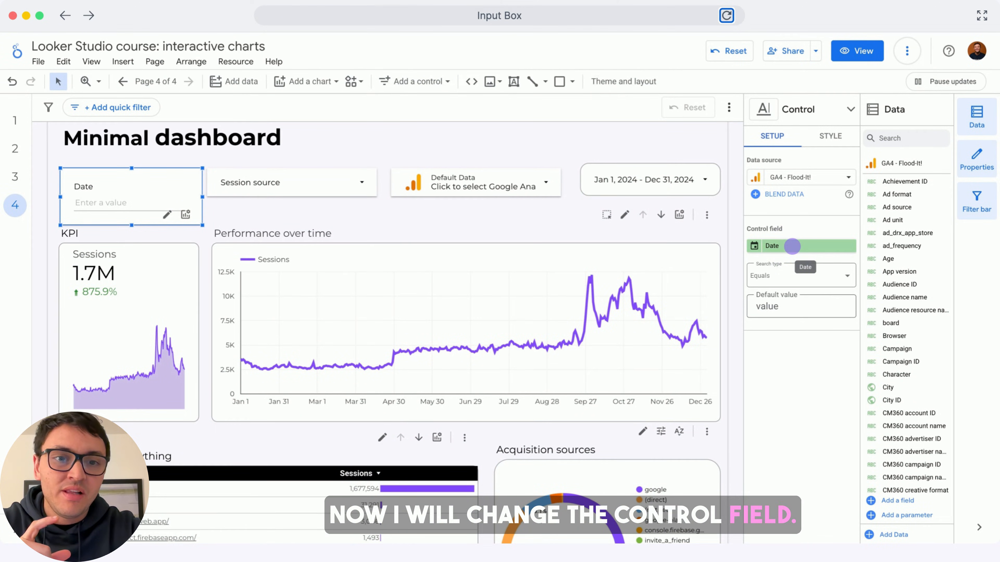
left_click(792, 246)
type("url")
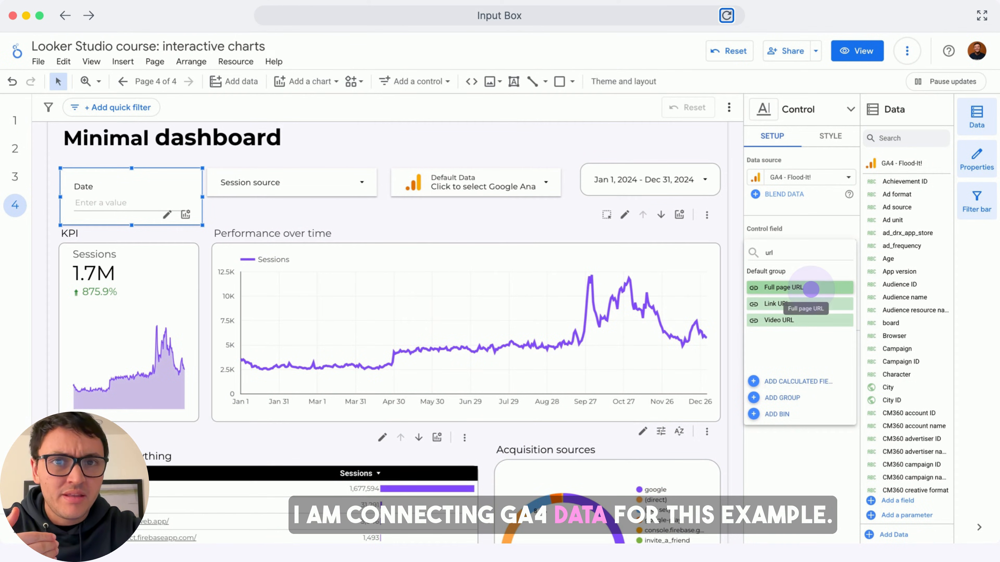
left_click(810, 289)
- Set the input box's label position to Left and its search type to Contains
left_click(830, 136)
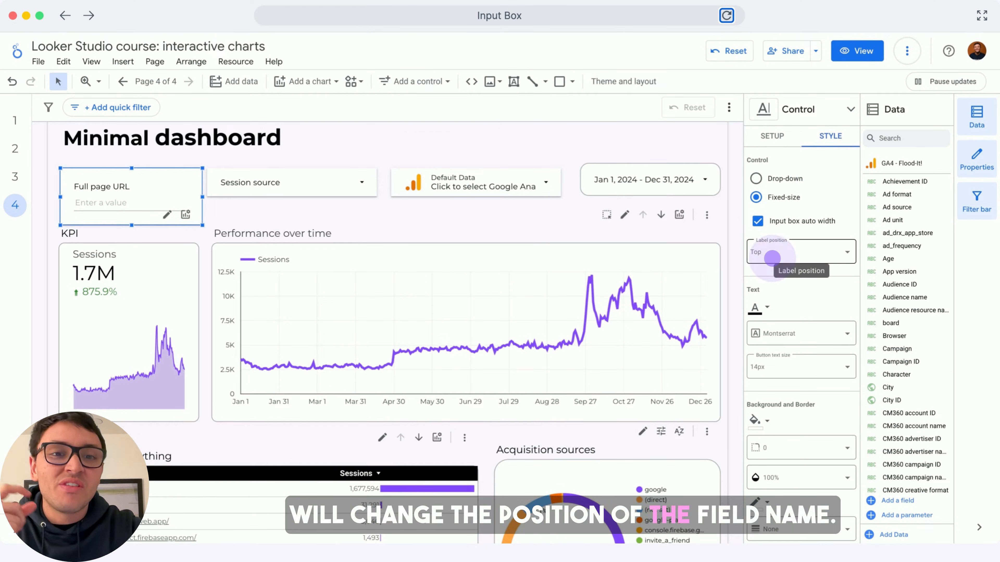
left_click(772, 257)
left_click(791, 307)
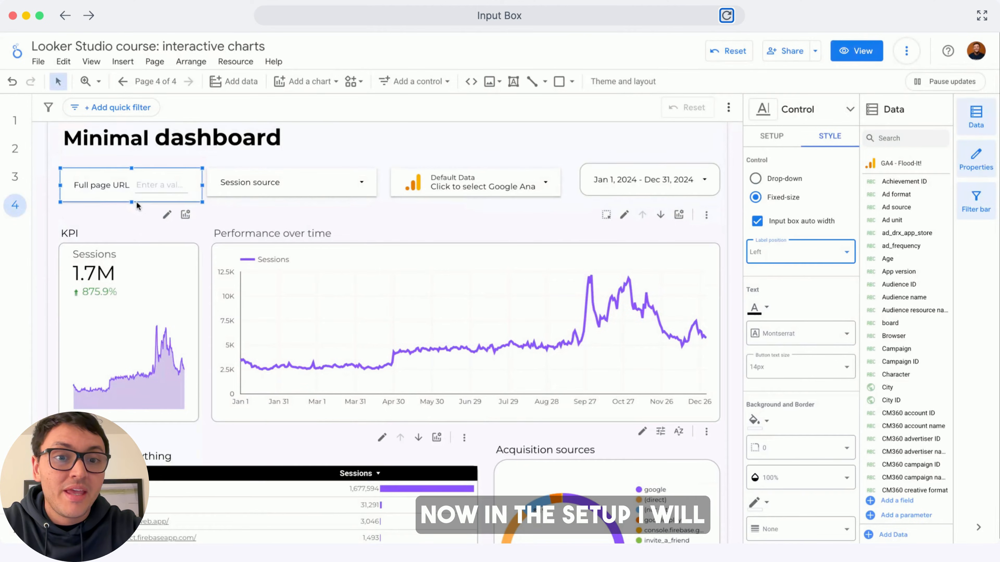
left_click(771, 135)
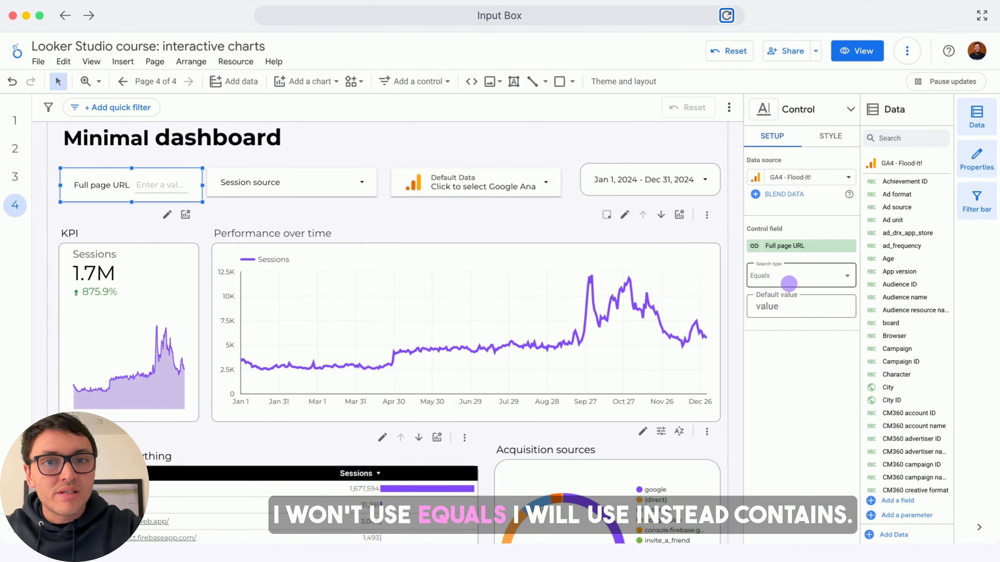
left_click(789, 282)
left_click(769, 334)
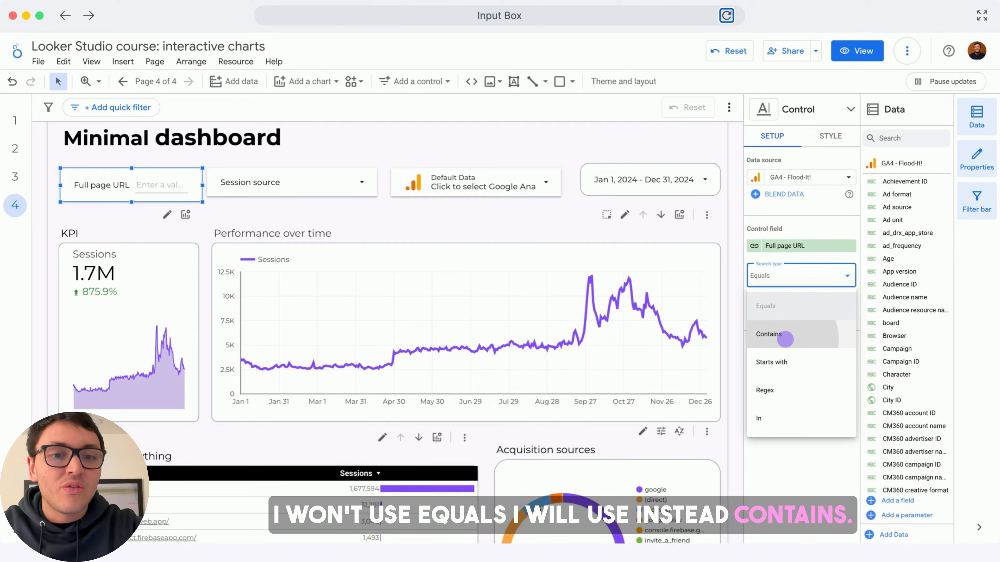
- Filter the dashboard by entering "app" as the value in the Full page URL input box
left_click(165, 185)
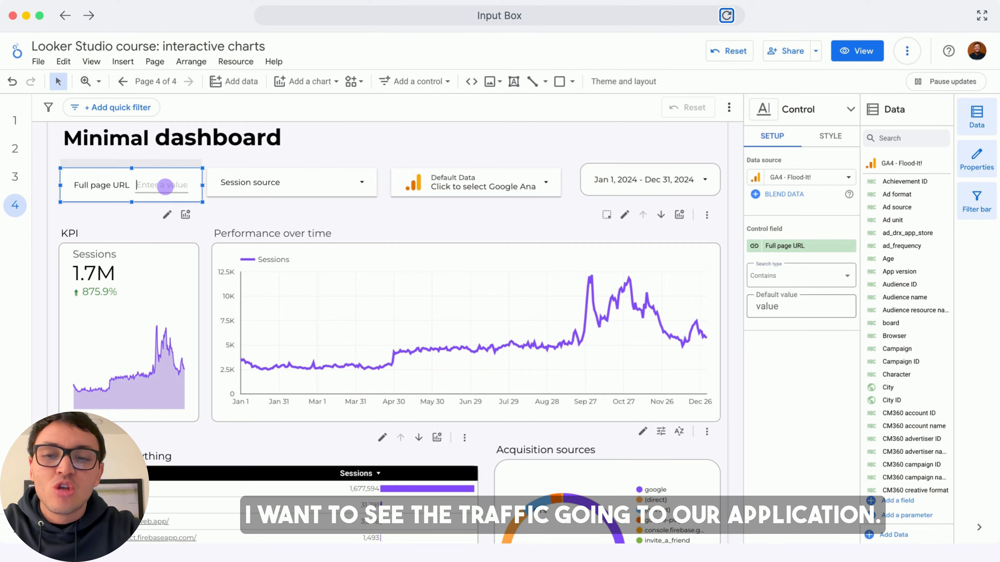
scroll(158, 193, "down", 2)
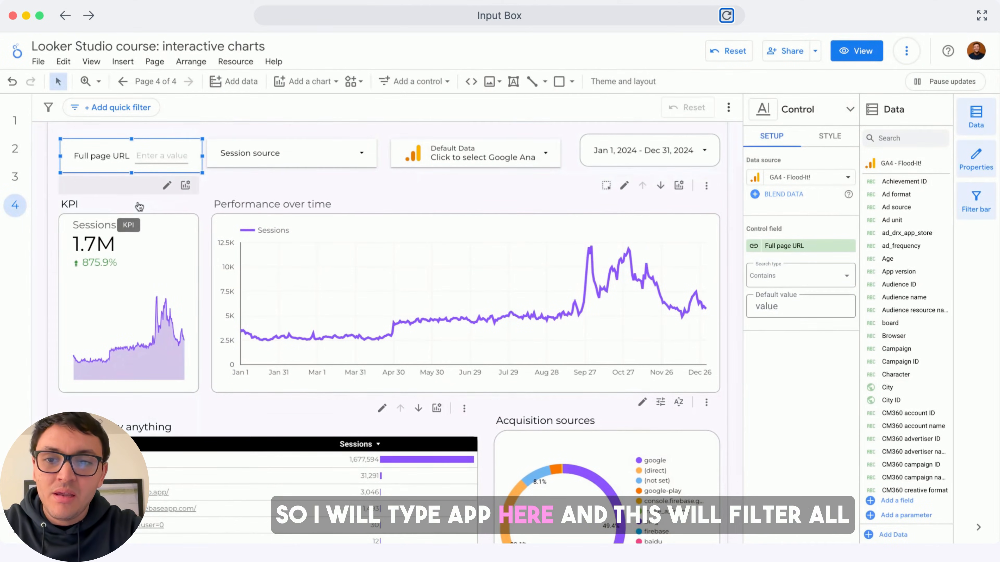
type("p")
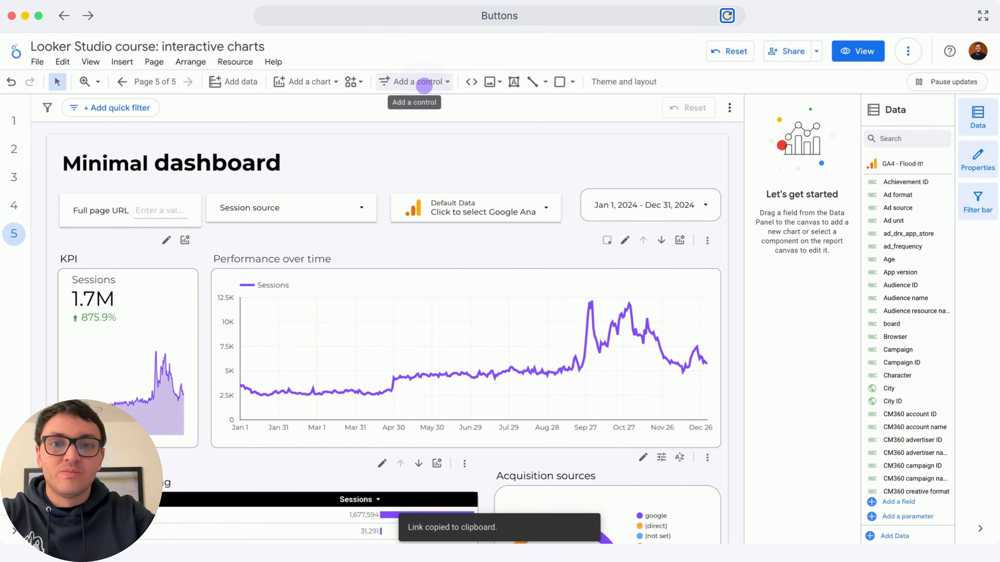
- Add a button control to the page header, above the date range control
left_click(424, 84)
left_click(416, 361)
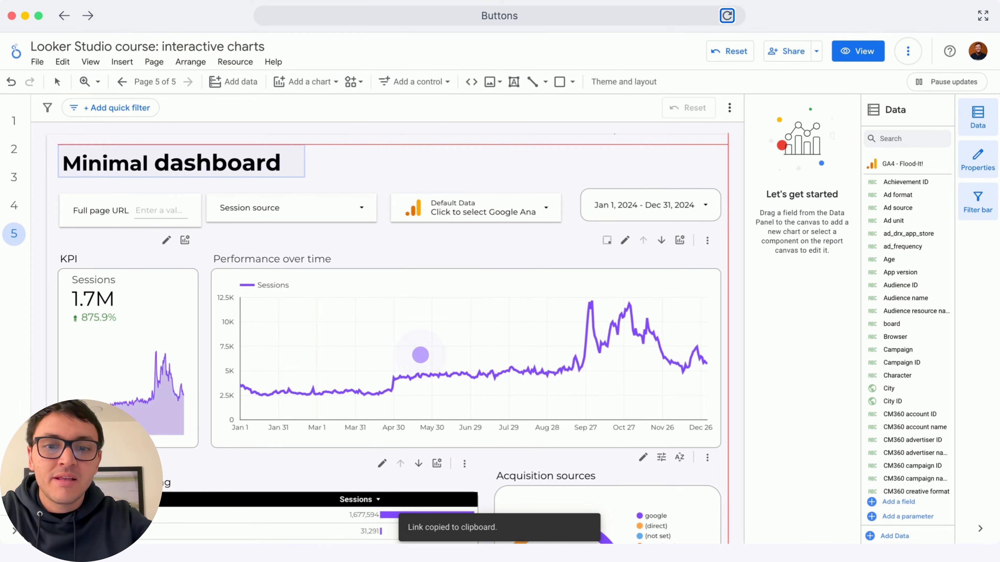
left_click(614, 138)
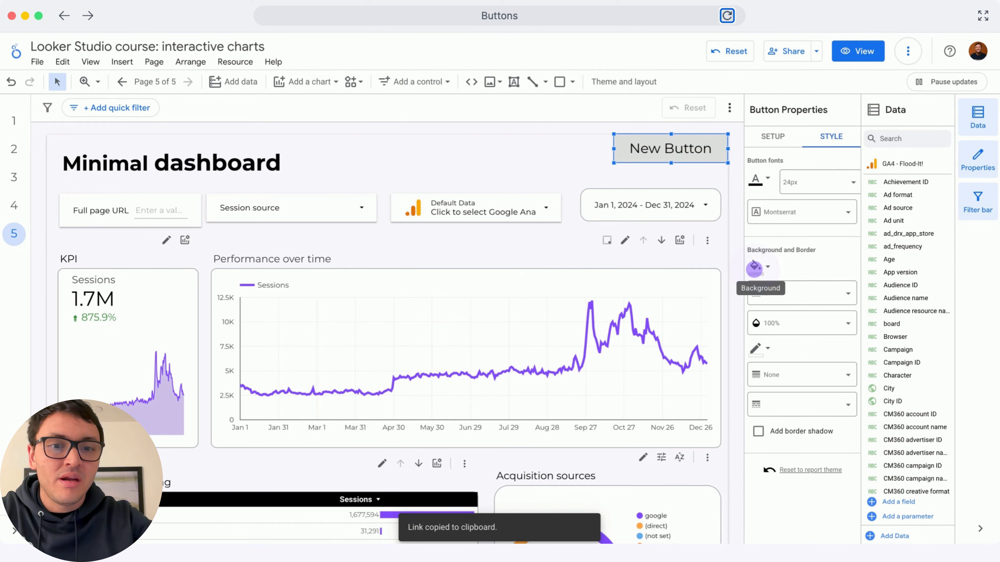
- Give the new button a light purple background and set its font size to 18px
left_click(754, 268)
left_click(872, 453)
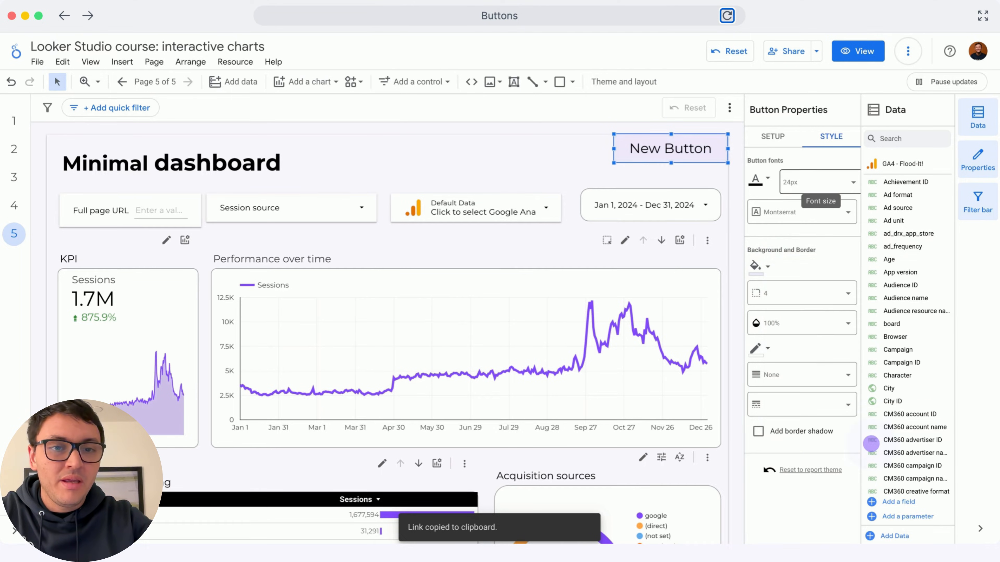
left_click(805, 189)
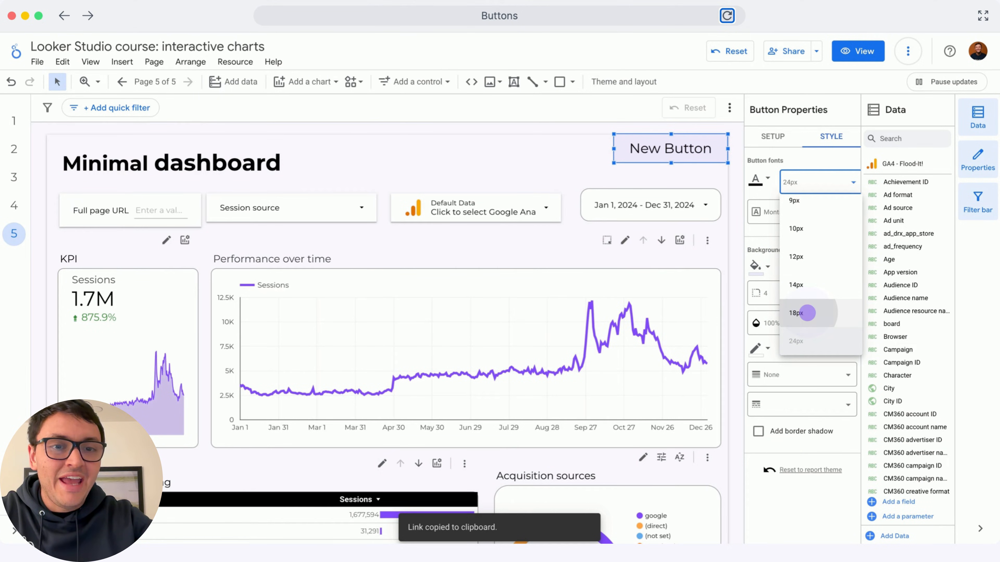
left_click(807, 313)
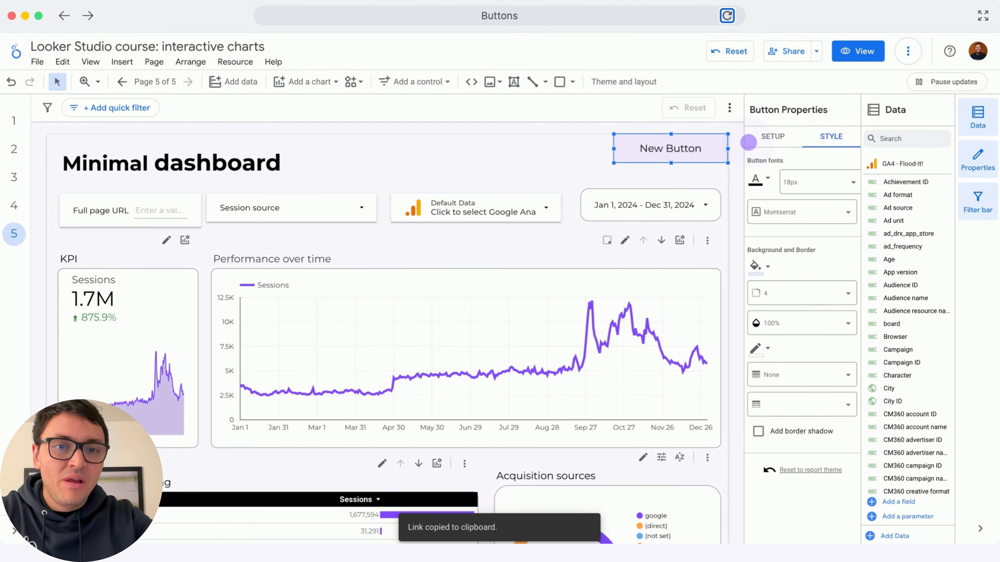
- Set the button's action type to Report Actions with Invite people as the report action
left_click(767, 137)
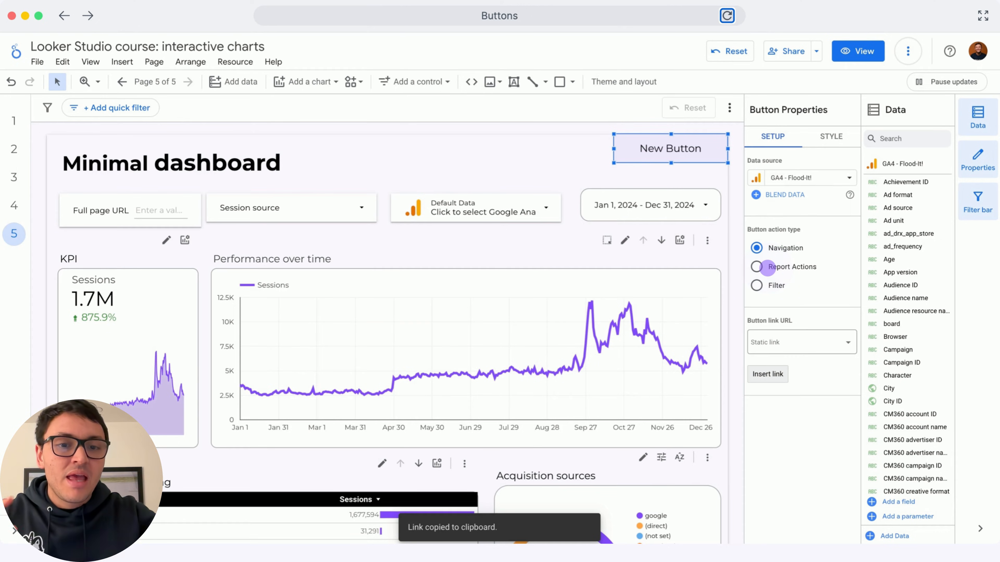
left_click(765, 267)
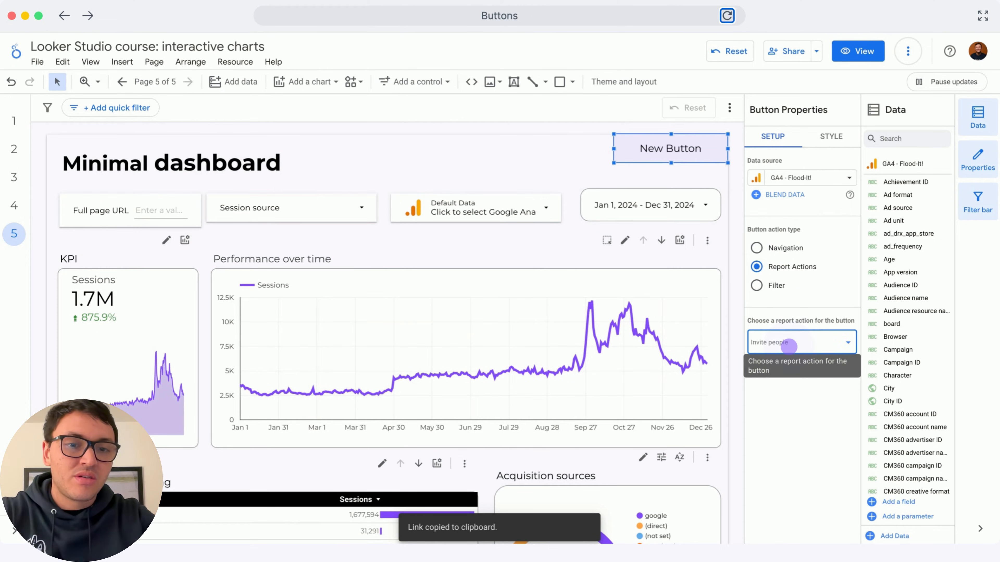
left_click(789, 346)
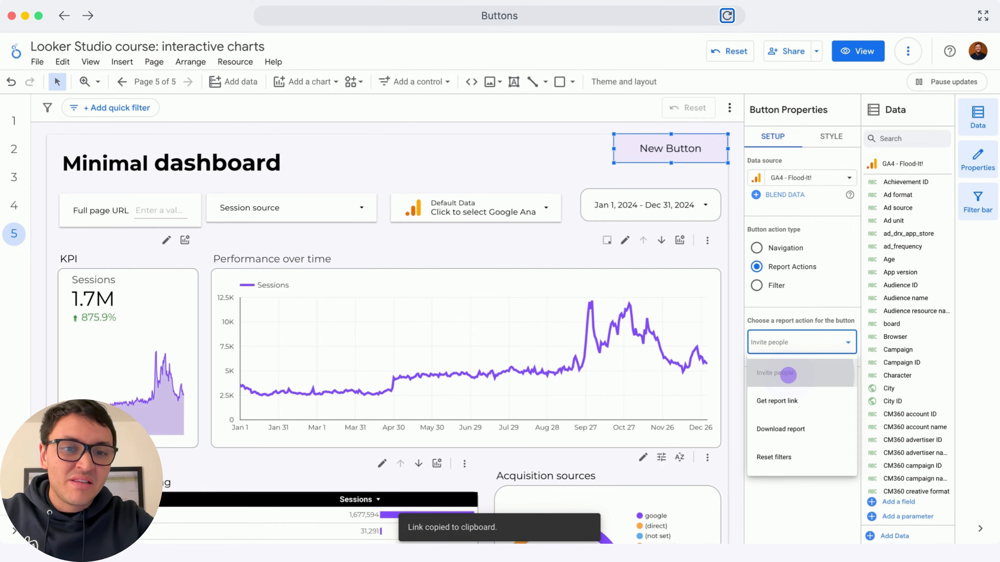
left_click(788, 375)
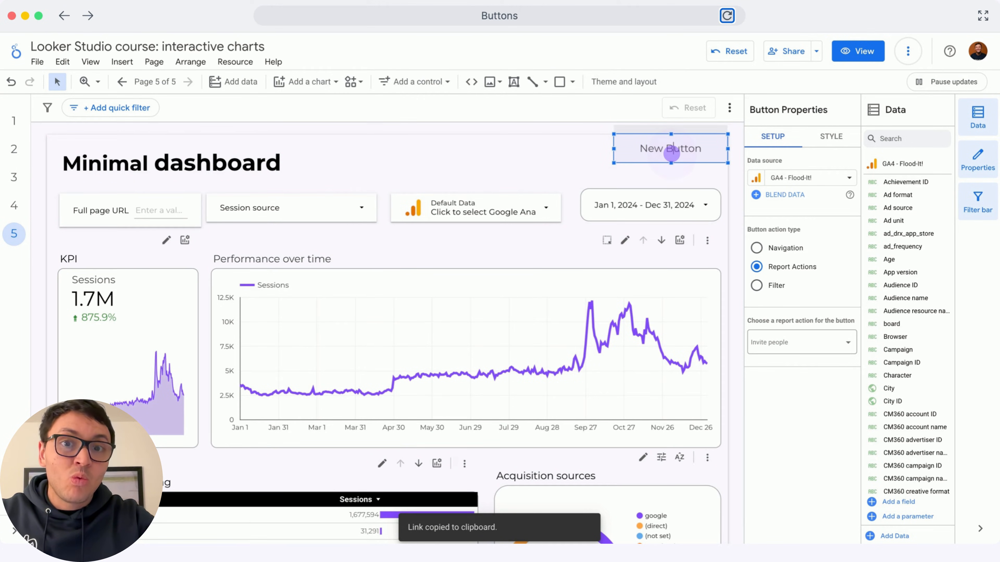
- Change the button's label to "Share report"
key("ctrl+a")
type("S")
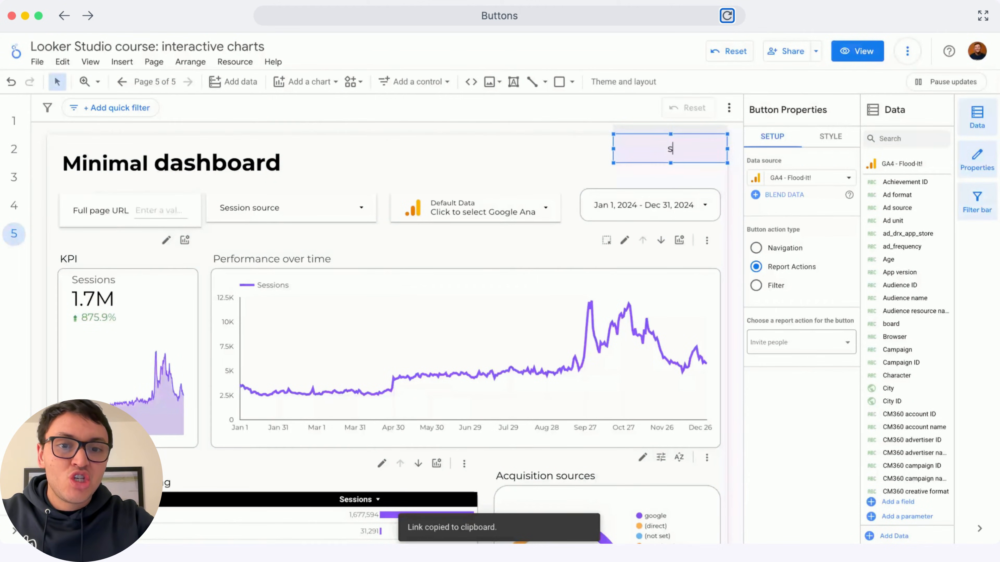
type("hare report")
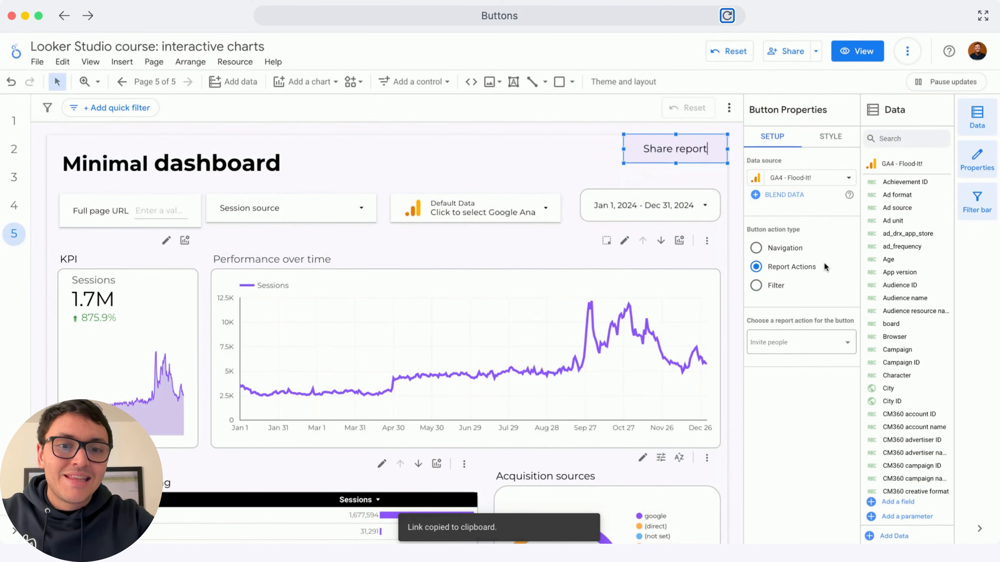
left_click(829, 266)
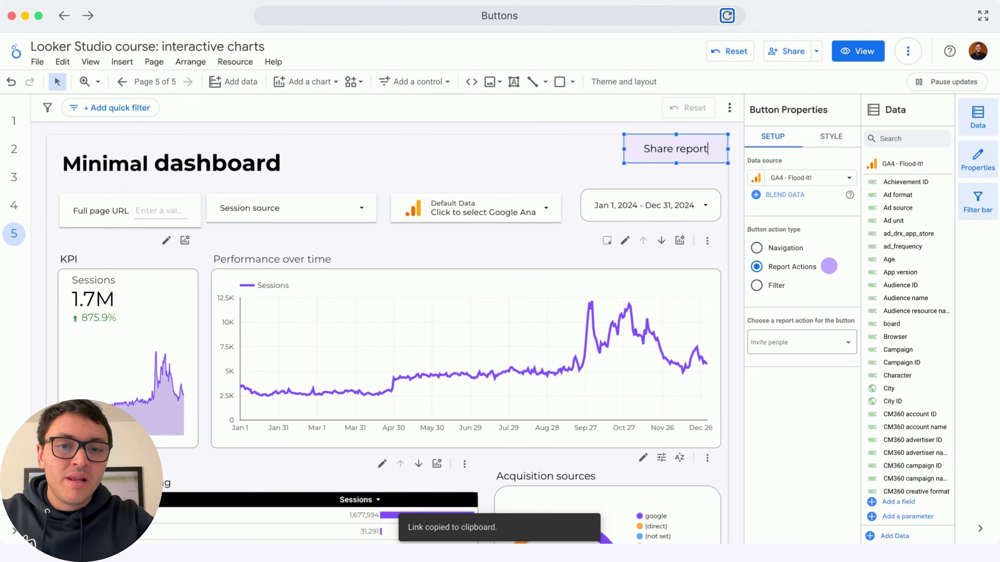
- Duplicate the Share report button, place the copy directly to its left, and set the copy's report action to Get report link
left_click(596, 147)
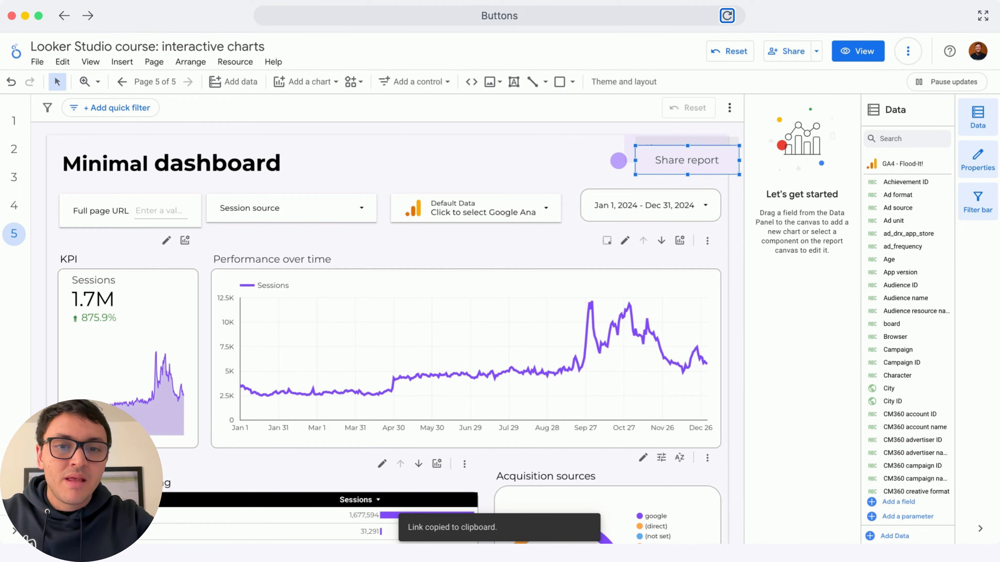
left_click_drag(646, 157, 543, 134)
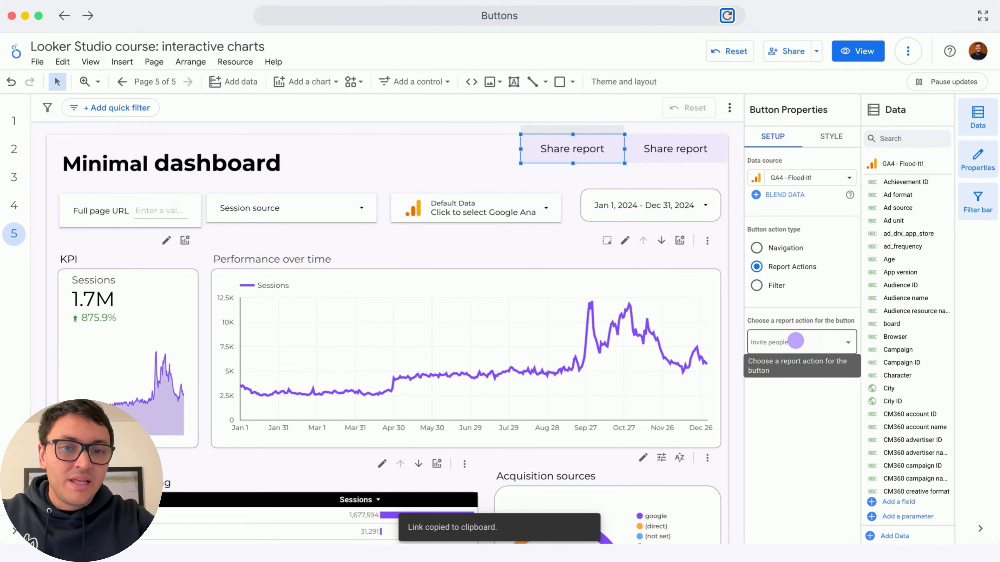
left_click(799, 342)
left_click(801, 395)
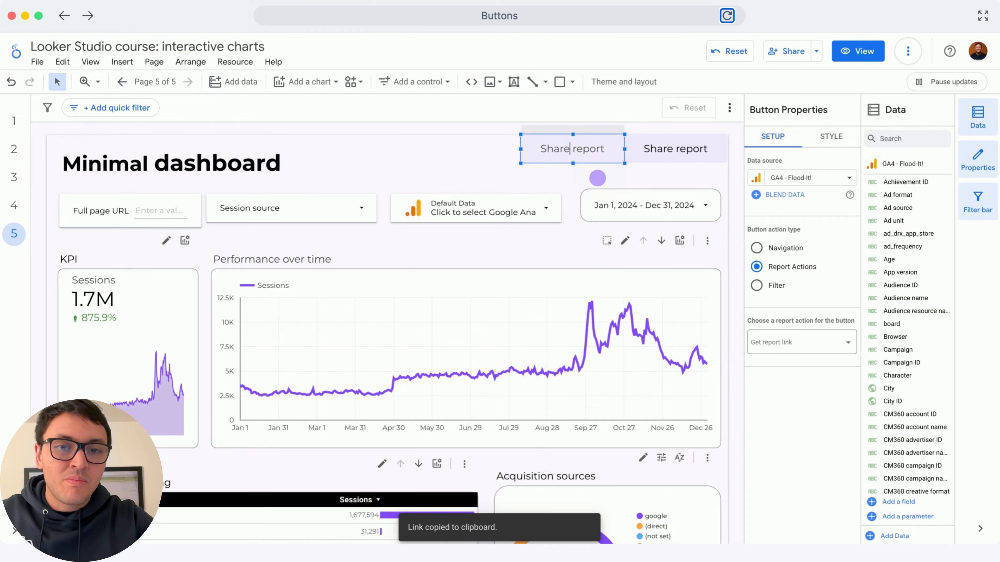
- Change the duplicated button's label to "Report link"
left_click(568, 144)
key("ctrl+a")
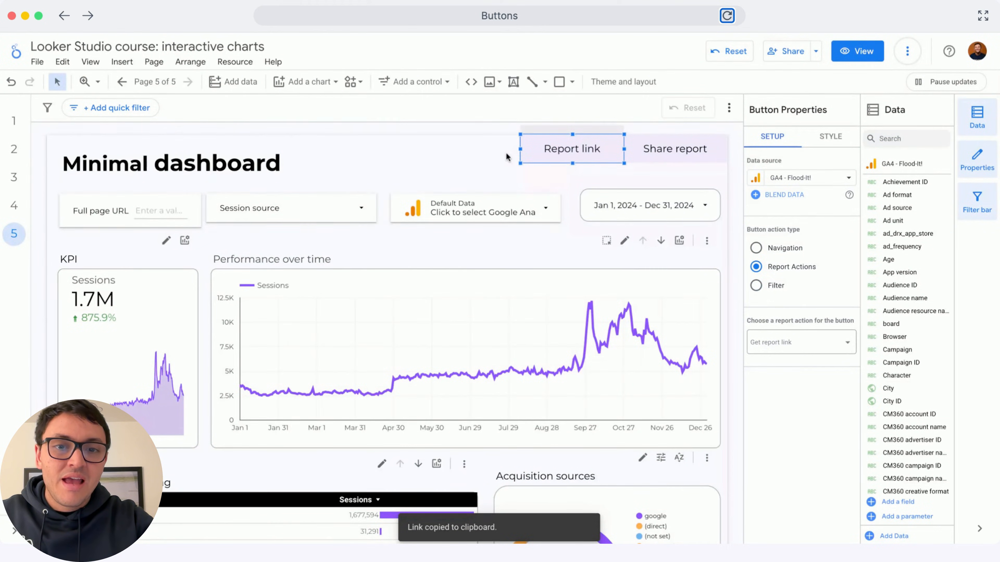
left_click(520, 144)
- Place a copy of the Report link button directly to its left and set the copy's report action to Download report
left_click_drag(525, 145, 420, 129)
left_click(795, 340)
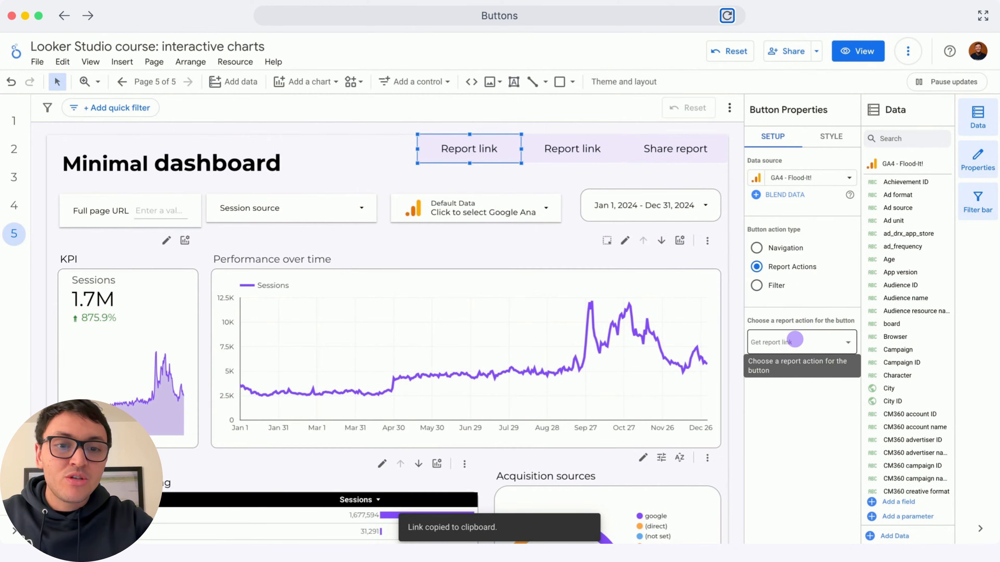
left_click(817, 430)
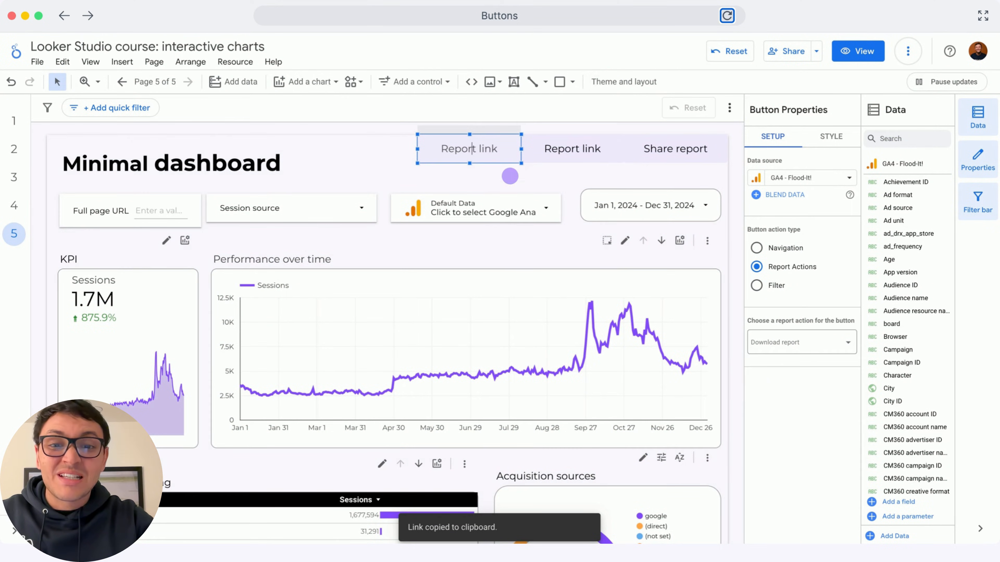
- Change the leftmost header button's label to "Download"
left_click(471, 144)
key("ctrl+a")
type("Dowmn")
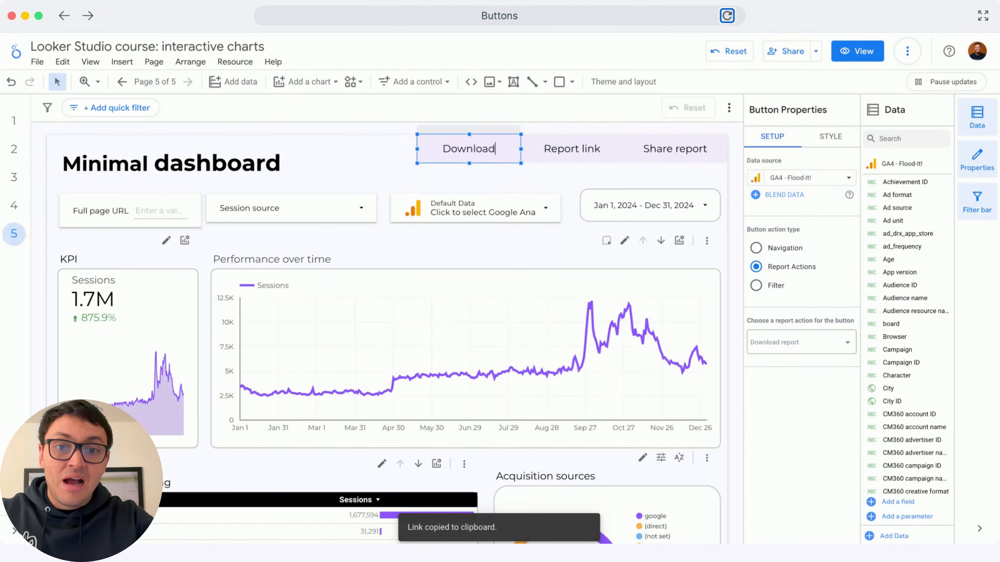
left_click(396, 152)
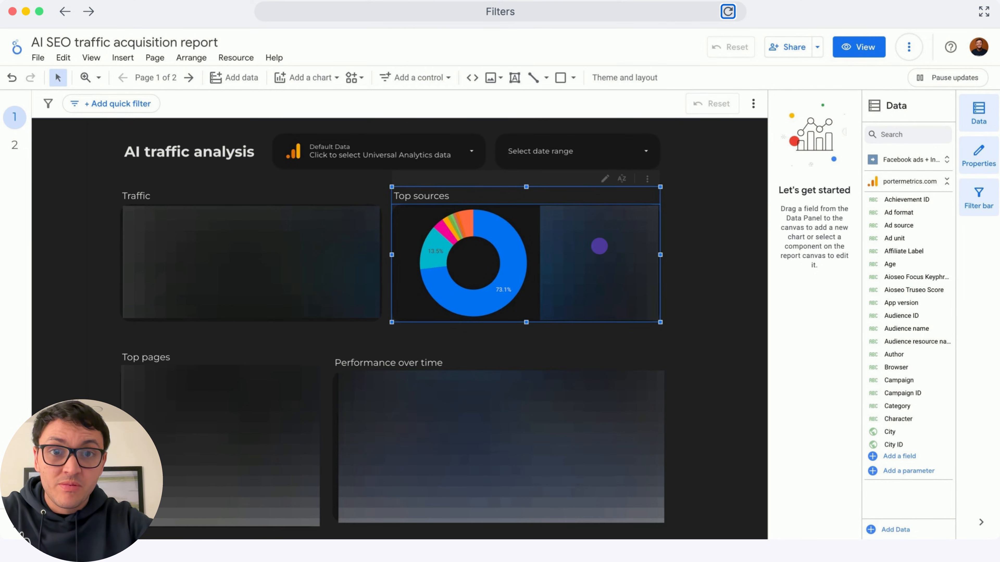
- Apply the existing AI traffic sources filter to the Top sources donut chart
left_click(599, 246)
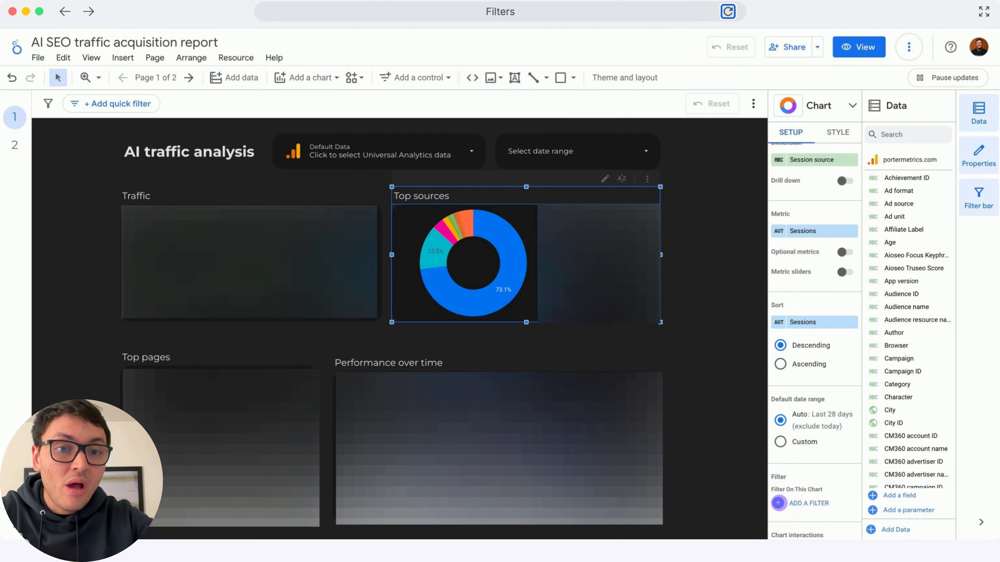
left_click(778, 503)
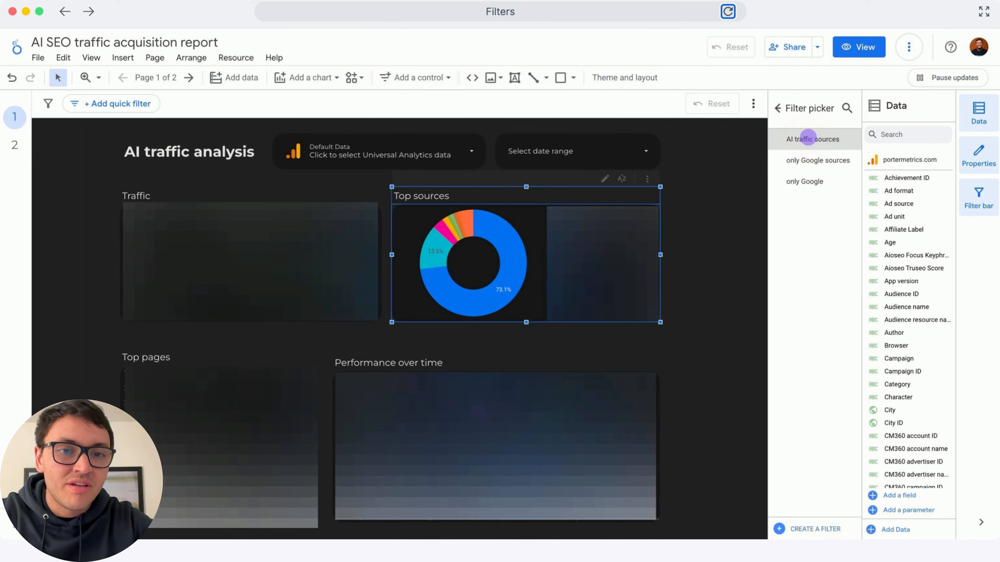
left_click(807, 139)
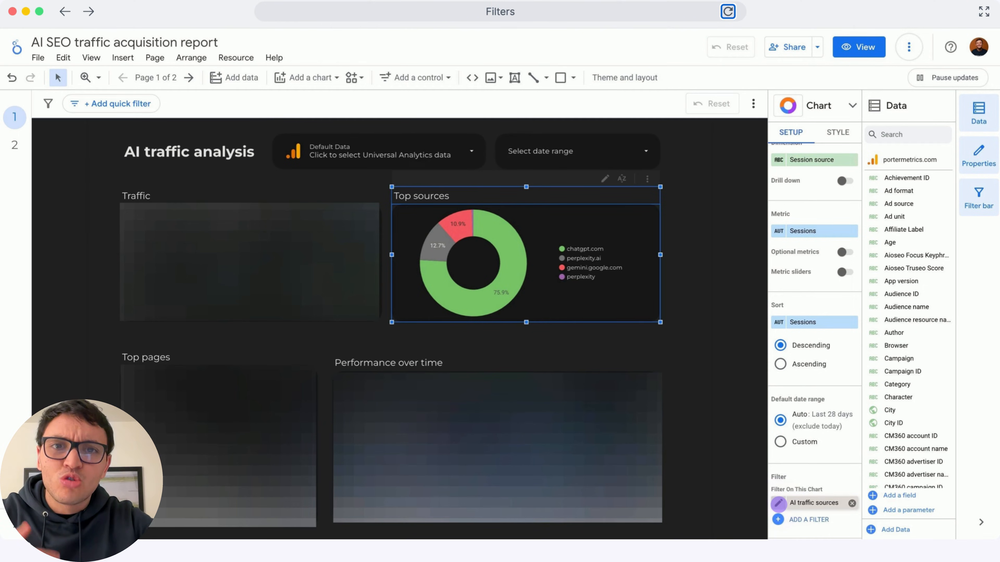
- Open the chart's AI traffic sources filter, examine its include/exclude, field, condition and OR options, and close it without changes
left_click(778, 503)
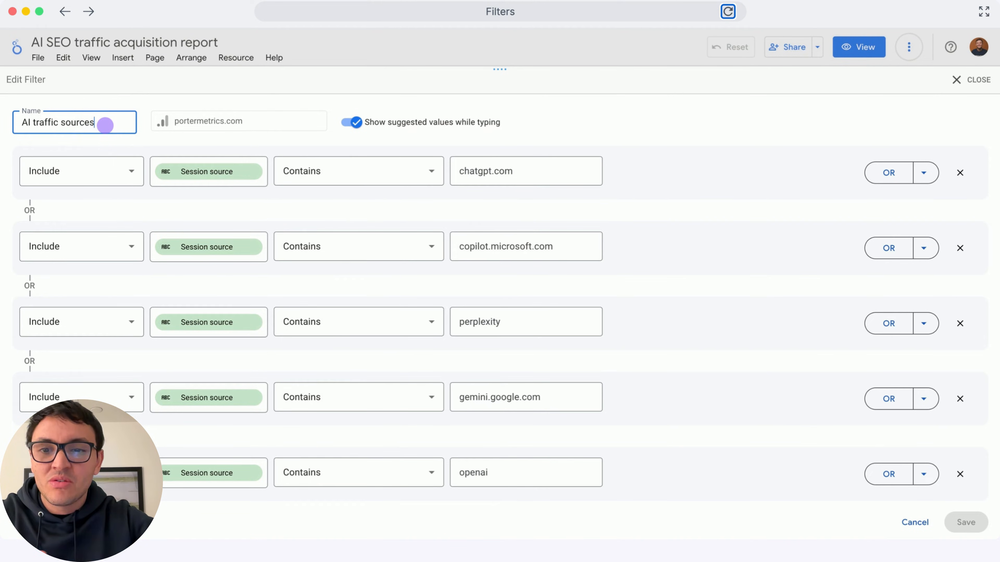
left_click(233, 121)
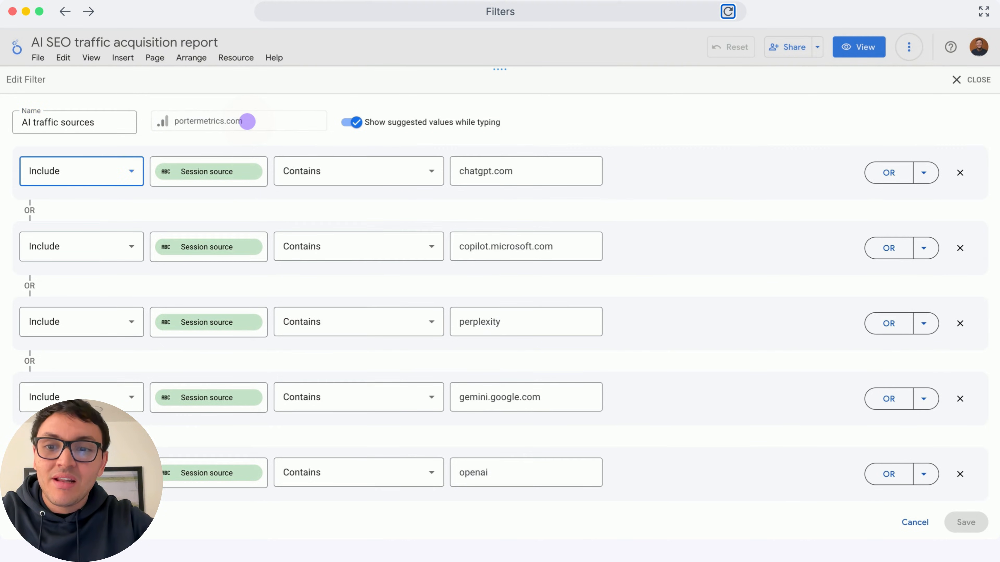
left_click(125, 173)
left_click(120, 174)
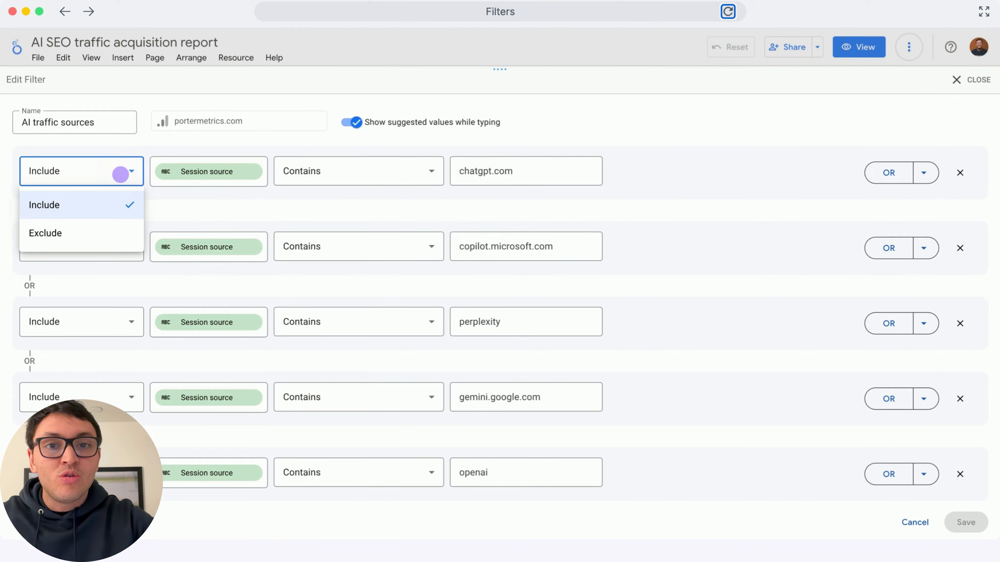
left_click(120, 173)
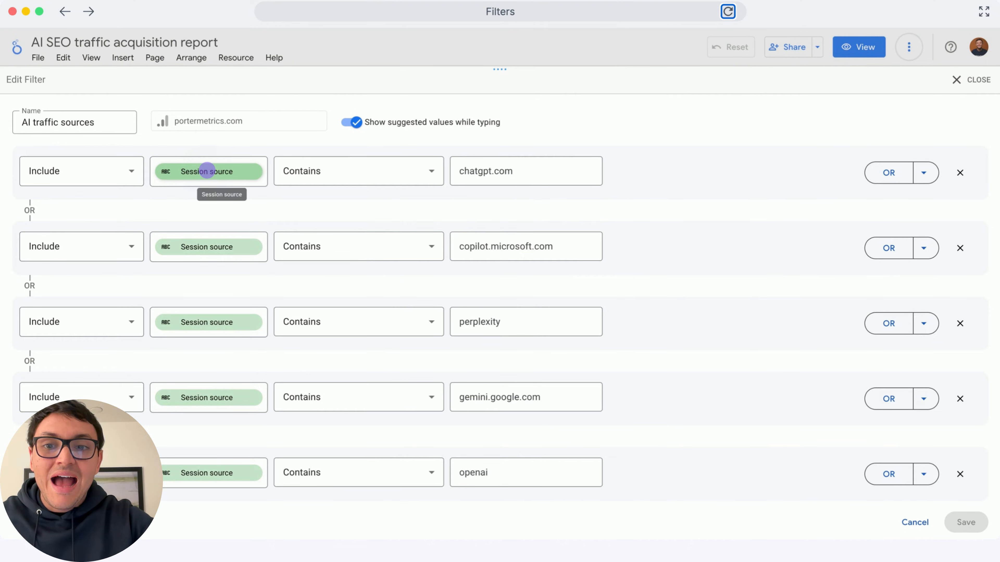
left_click(205, 170)
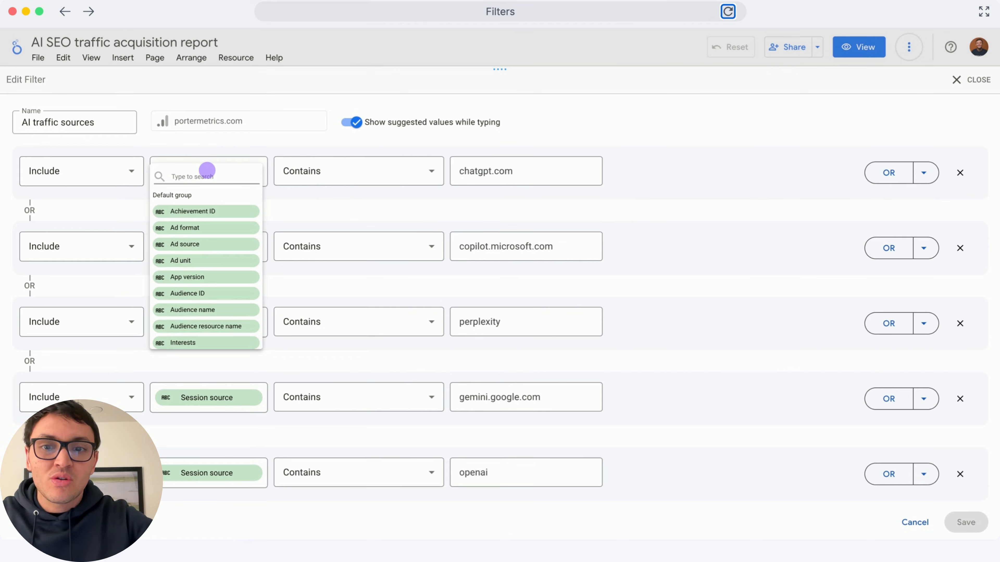
left_click(289, 170)
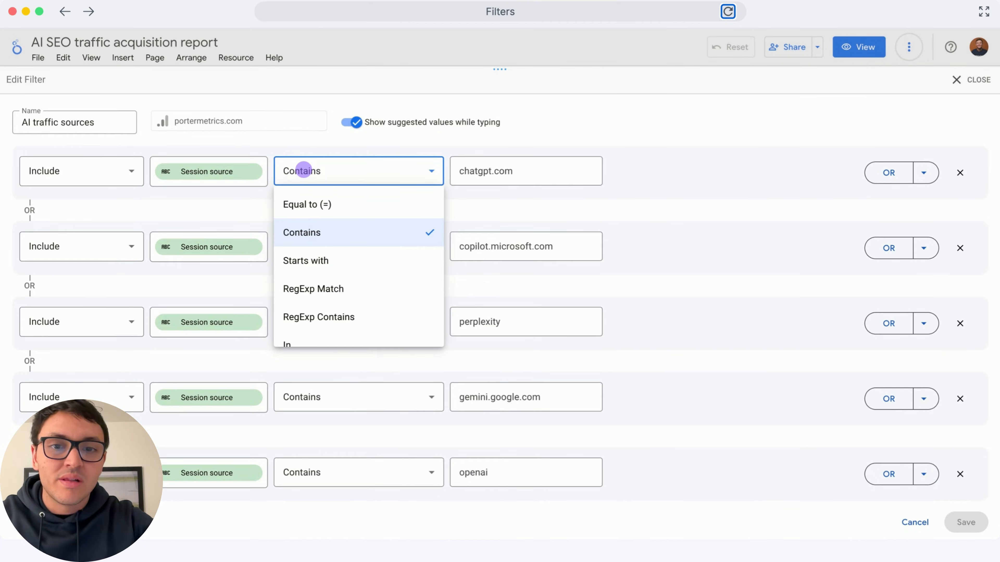
left_click(304, 169)
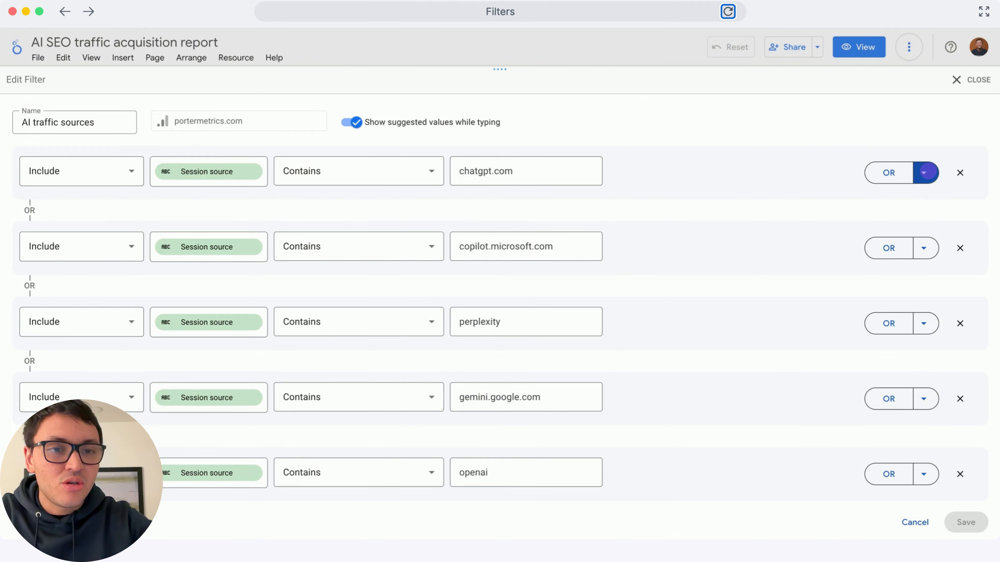
left_click(923, 172)
left_click(961, 87)
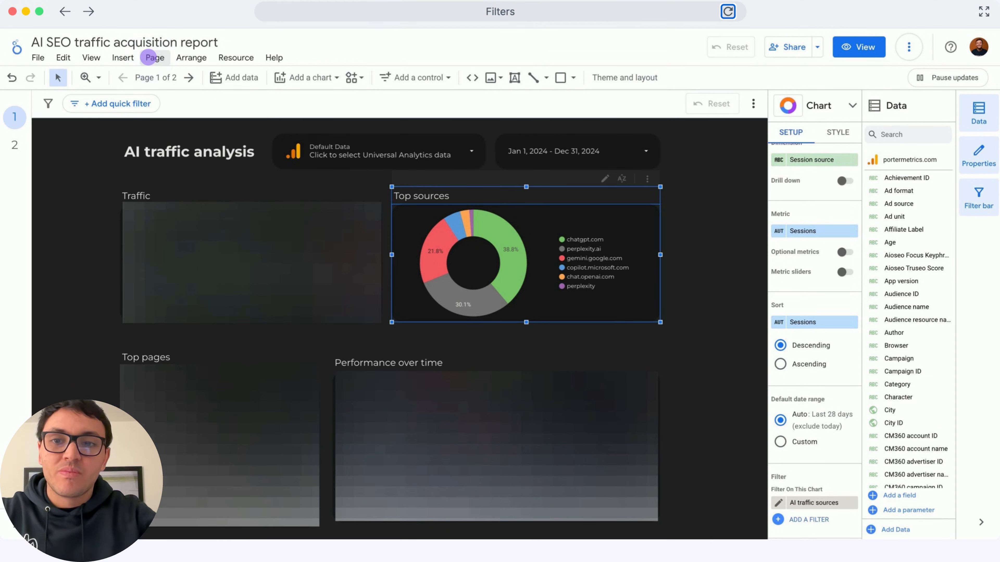
- Apply the AI traffic sources filter to the whole current page through its page settings
left_click(154, 57)
left_click(178, 74)
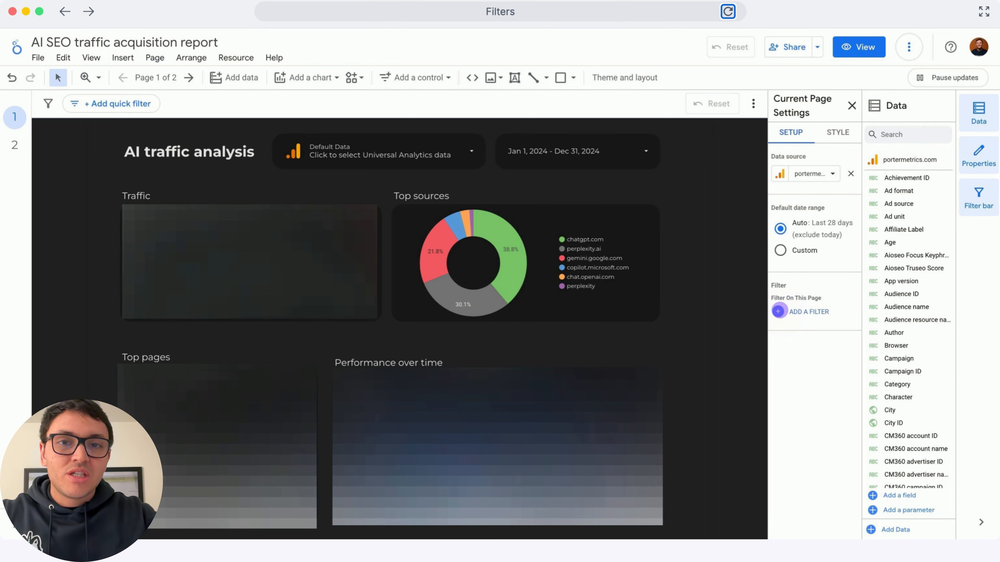
left_click(778, 311)
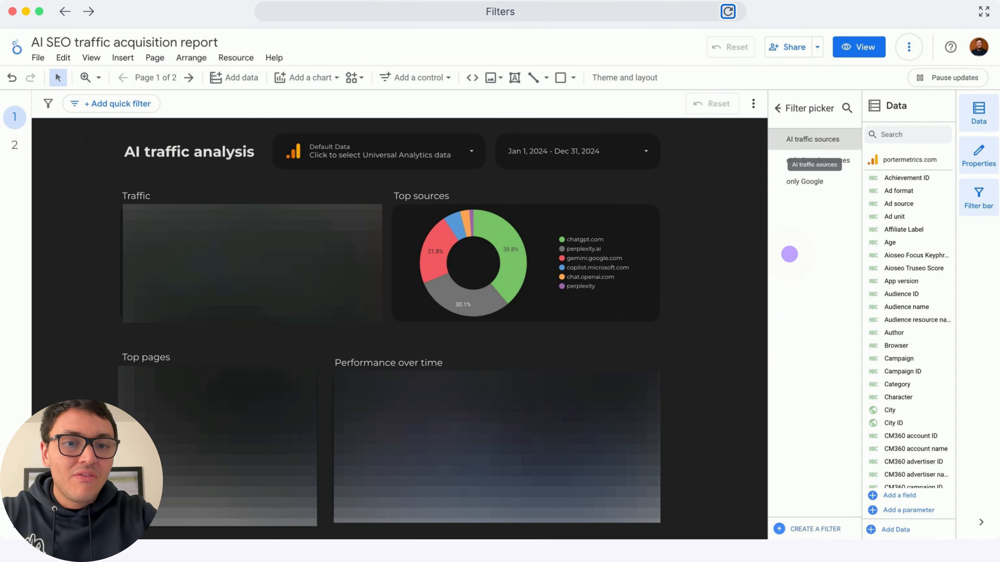
left_click(810, 139)
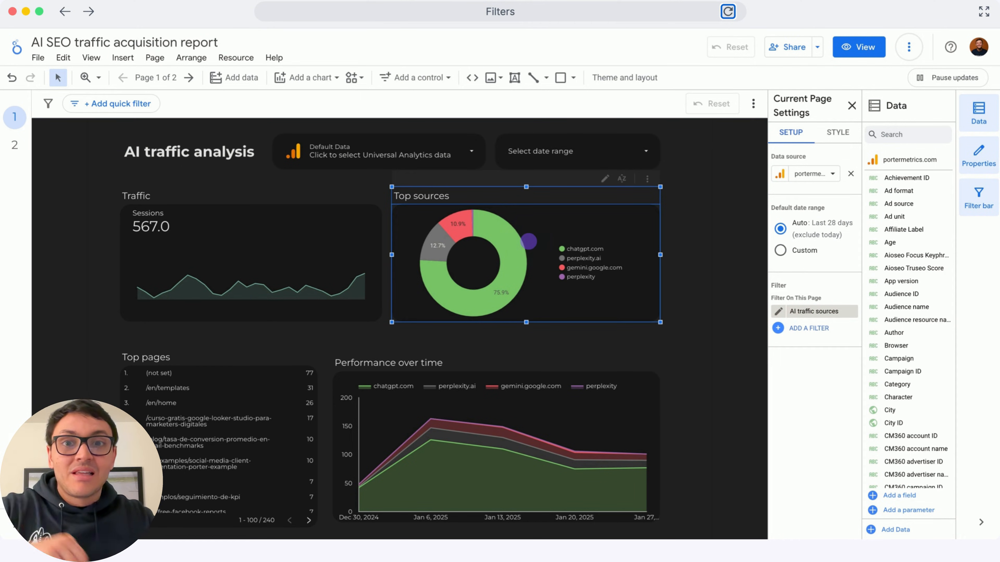
- Remove the chart-level AI traffic sources filter from the Top sources chart, switching its Inherit Filters option off and back on
left_click(529, 241)
scroll(804, 371, "down", 5)
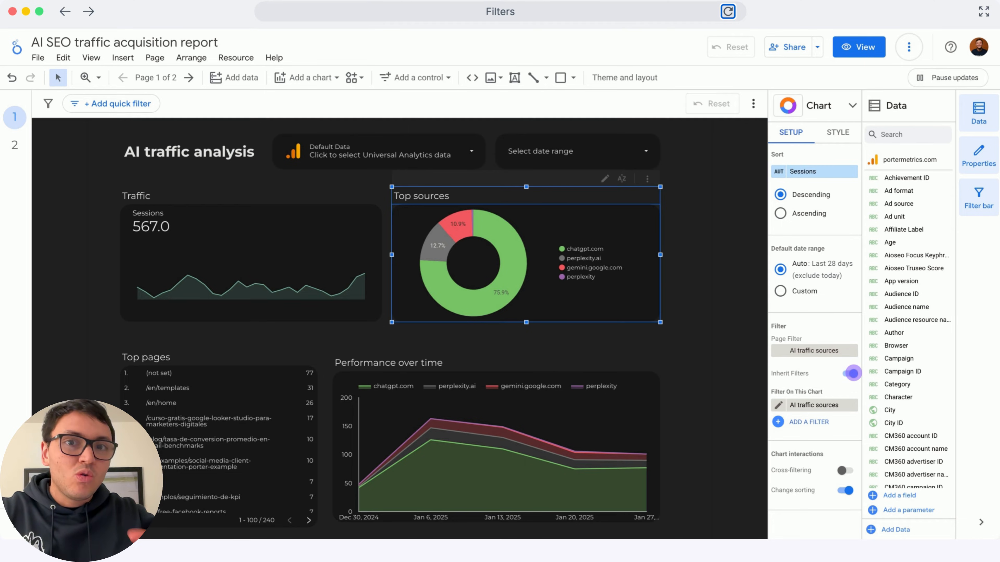
left_click(850, 374)
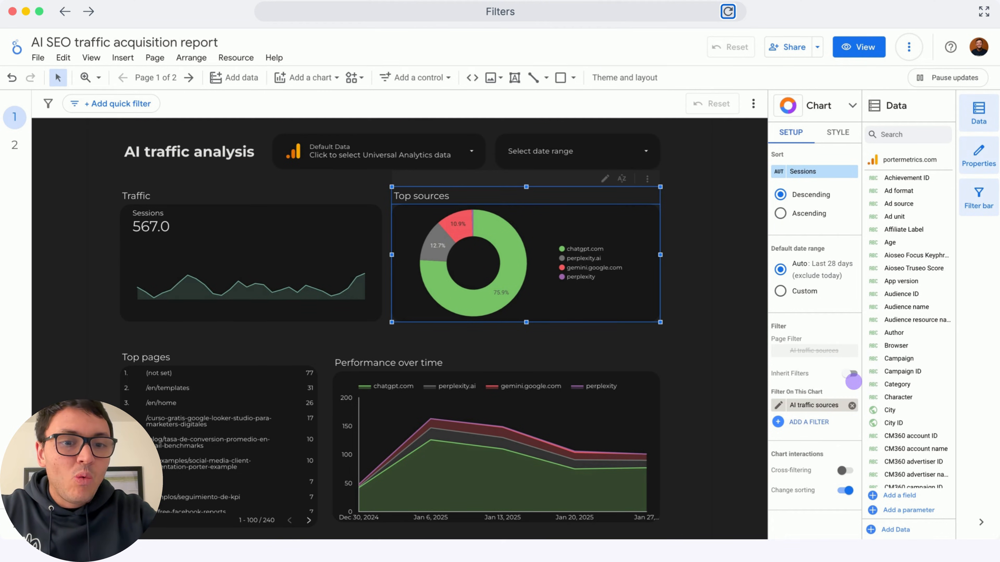
left_click(851, 405)
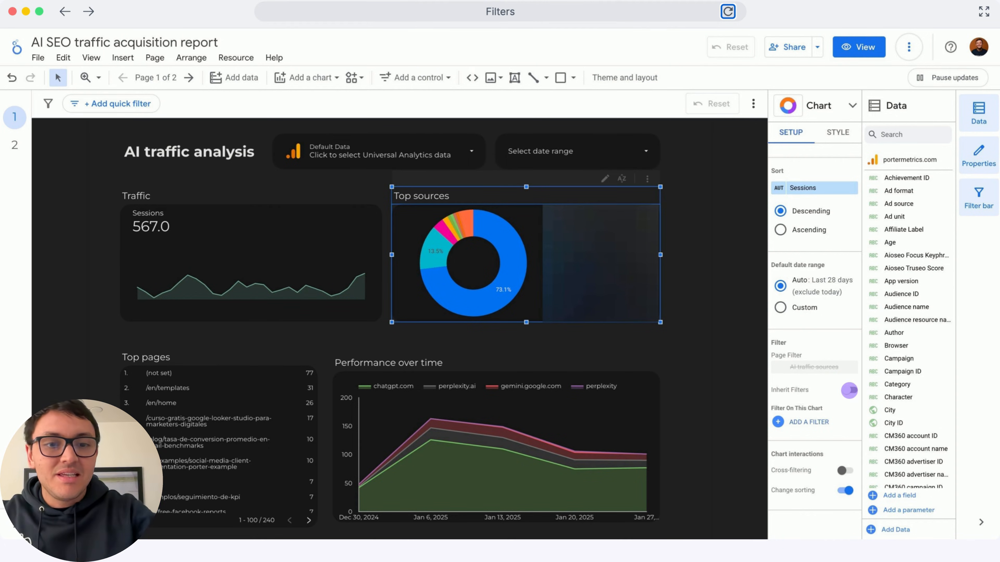
left_click(849, 390)
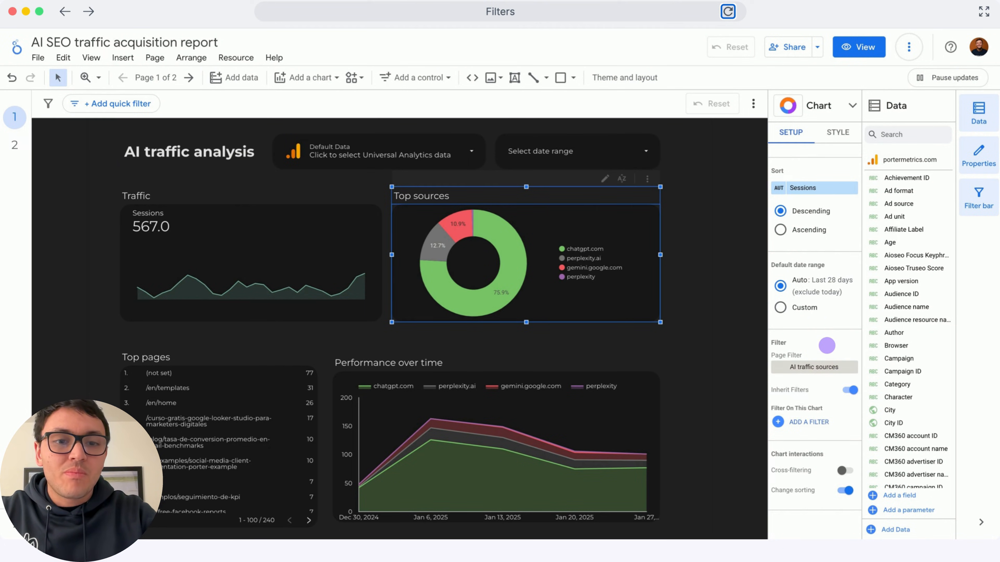
- Apply the AI traffic sources filter at report level in the report settings
left_click(38, 57)
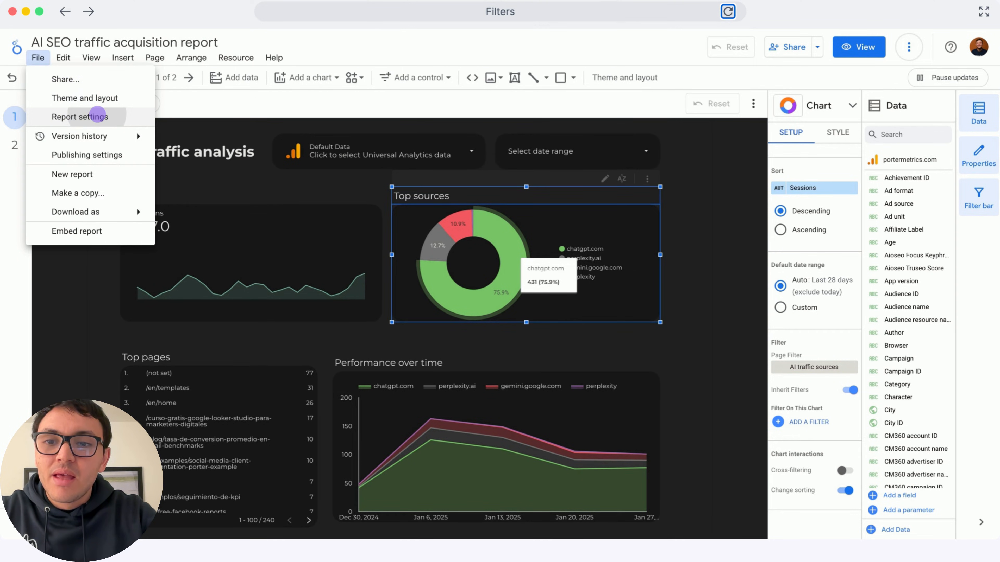
left_click(98, 116)
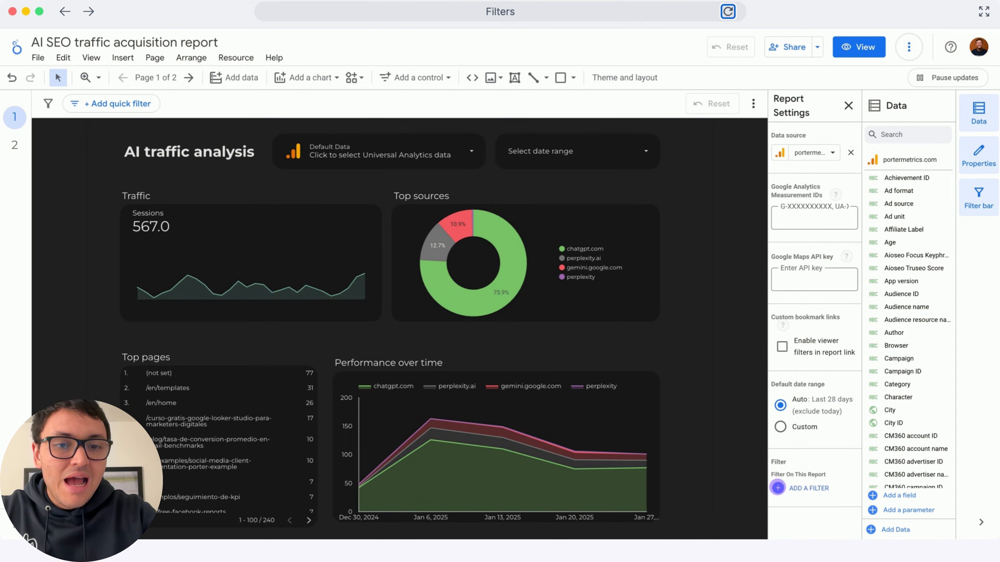
left_click(777, 488)
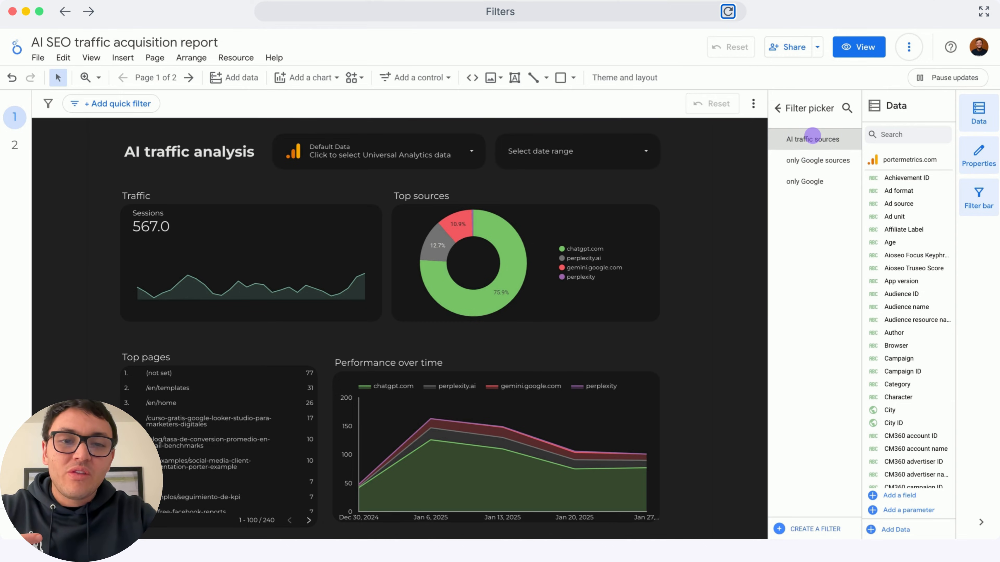
left_click(812, 138)
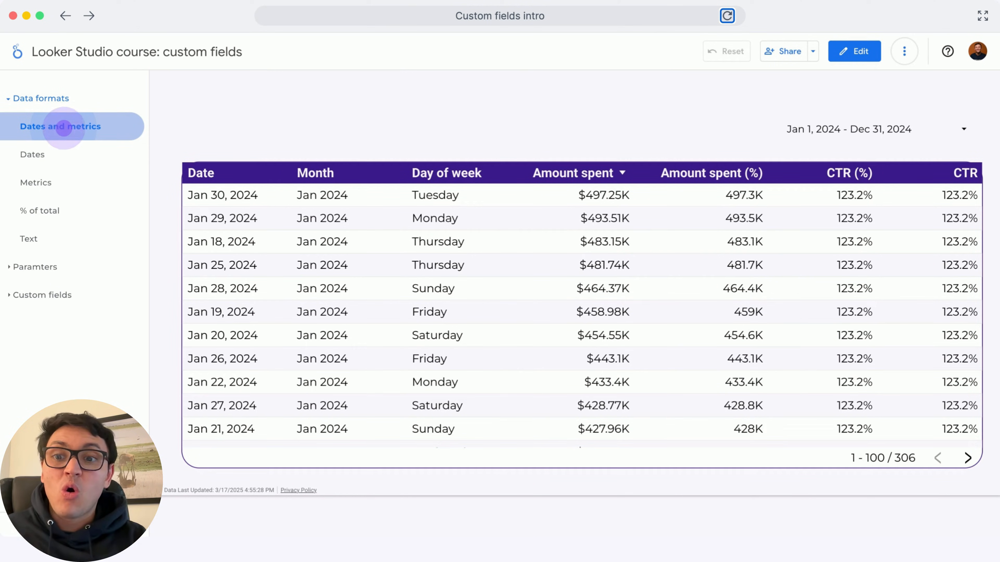
- Look through the custom fields course report's example pages, from Metrics and Text to the page title and Meta Ads text length checkers
left_click(63, 183)
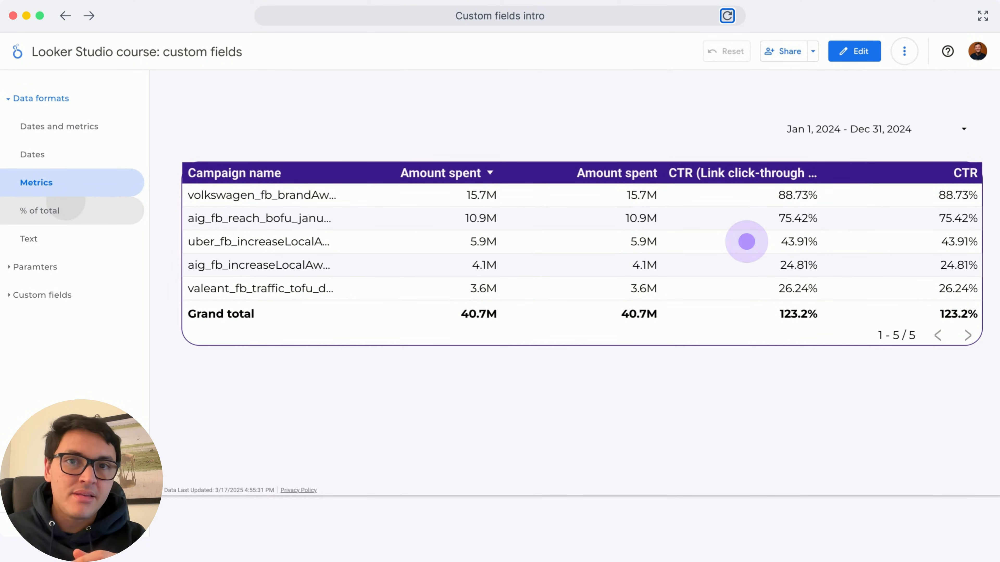
key("Right")
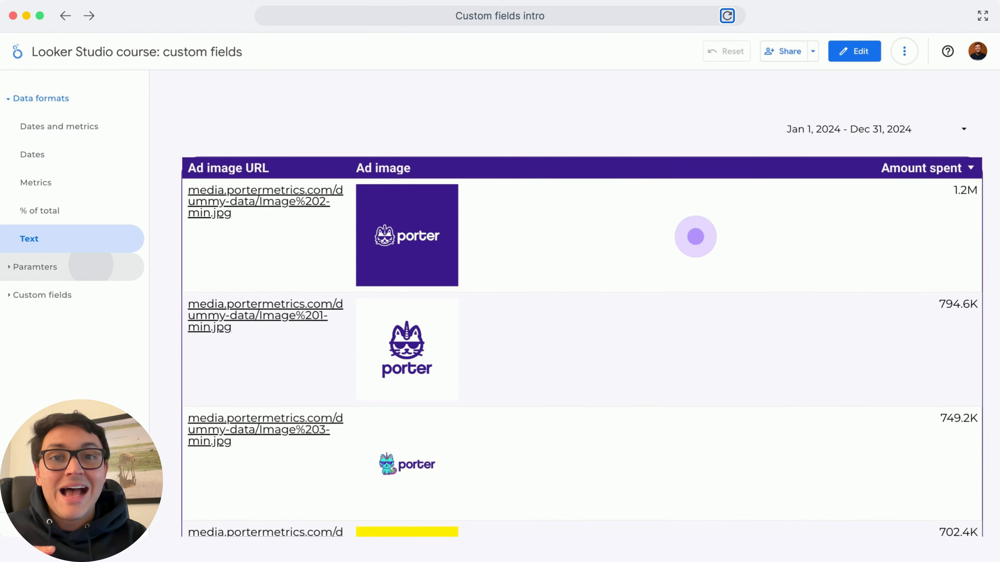
key("Right")
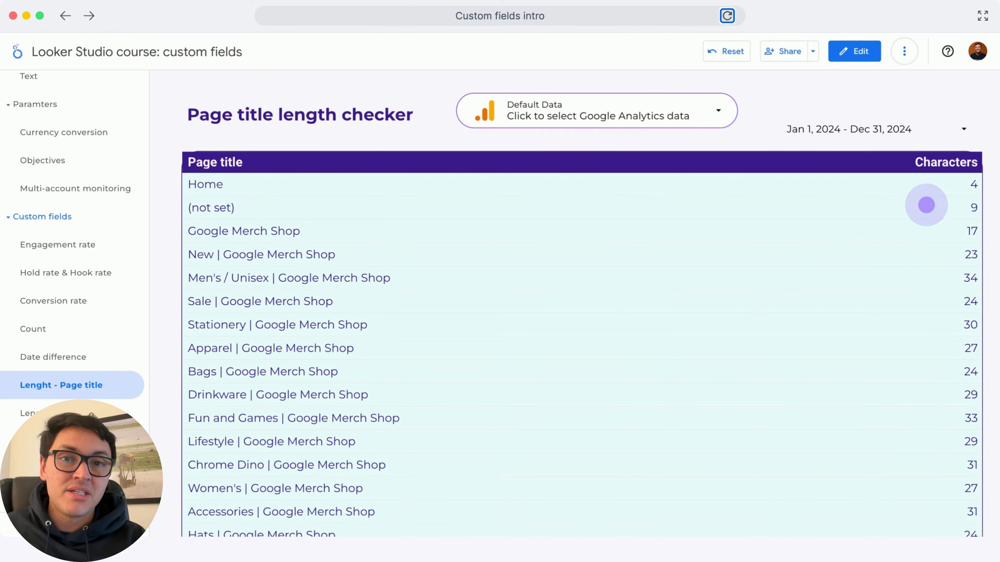
key("Right")
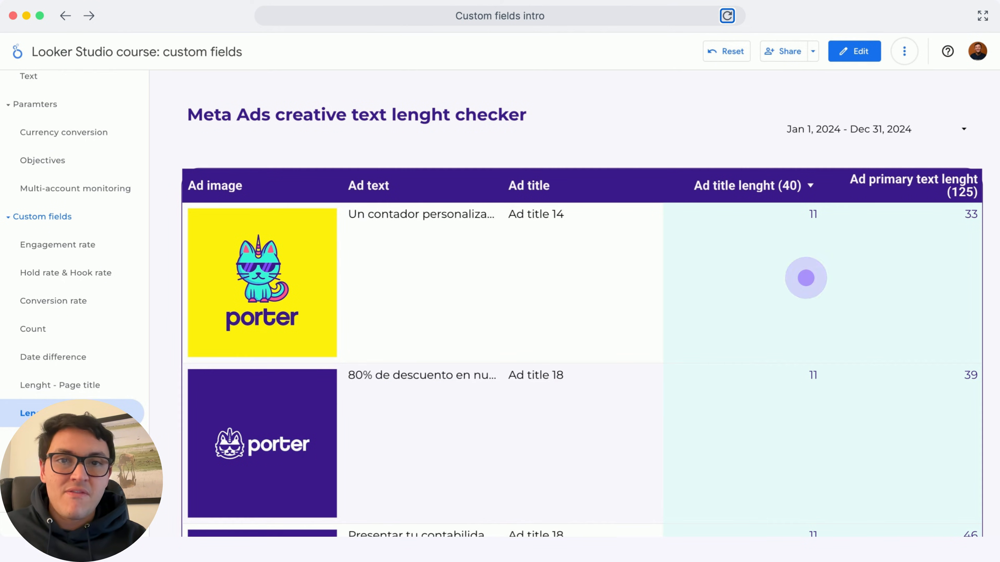
key("Right")
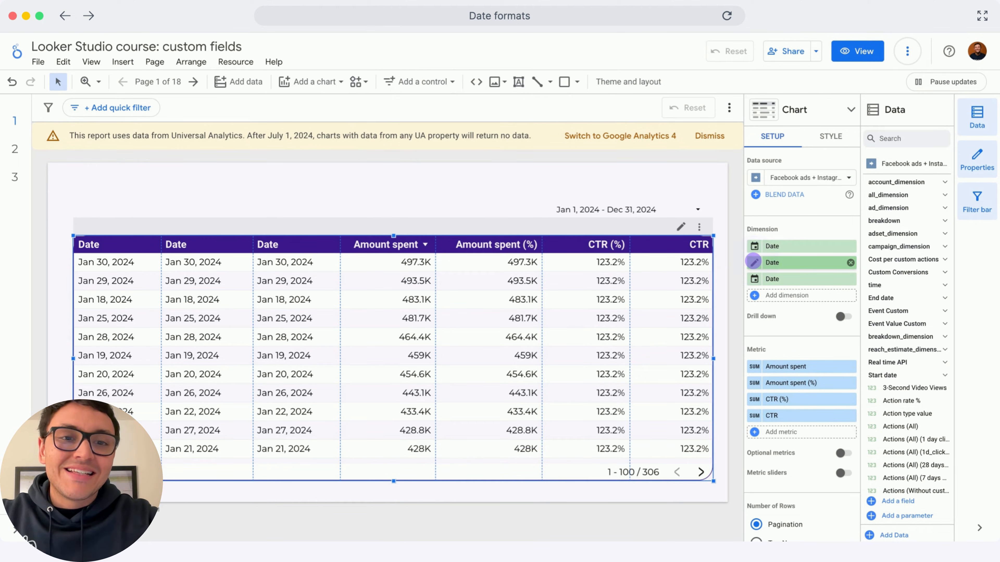
- Set the table's second Date dimension to the Year Month data type and name it Month
left_click(753, 262)
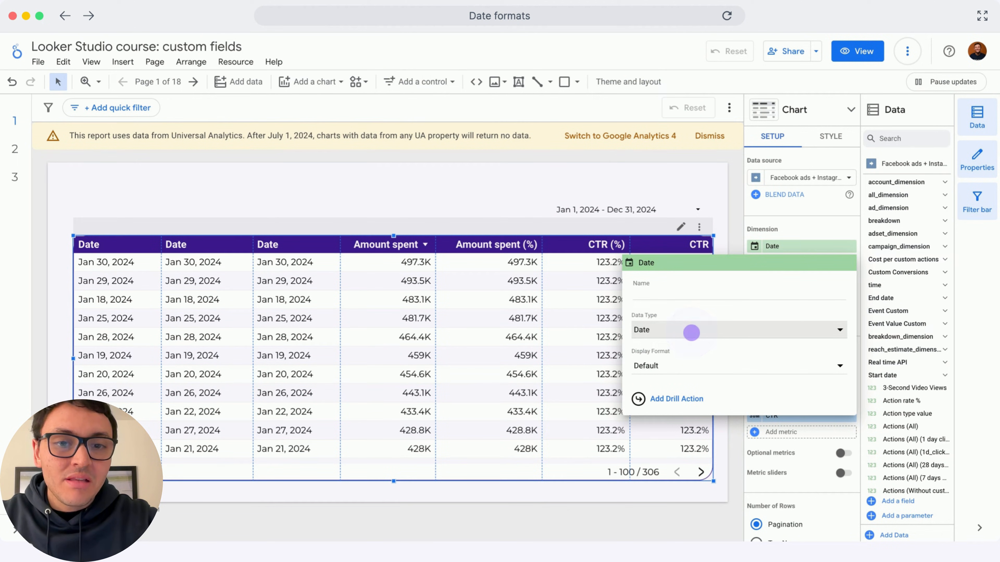
left_click(691, 332)
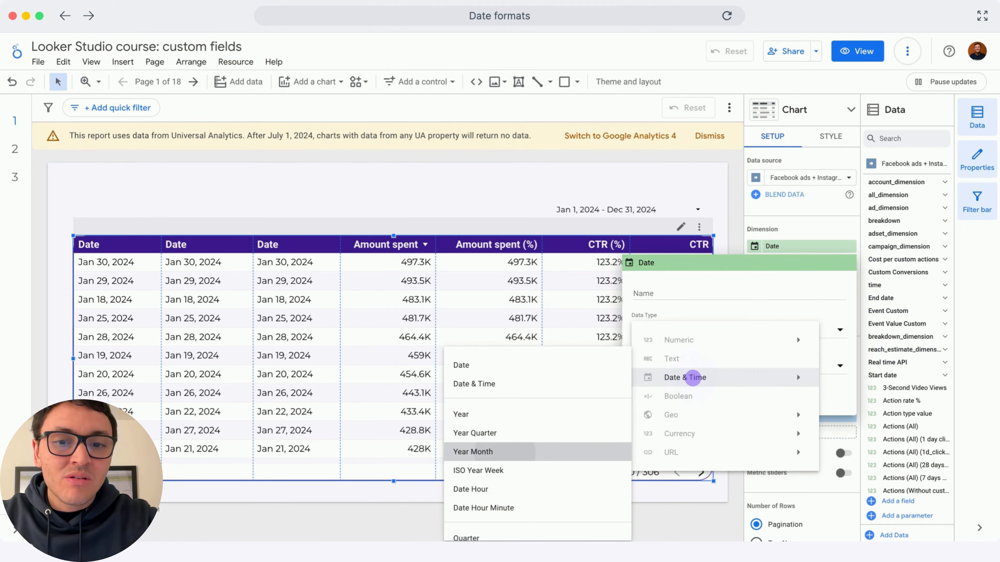
left_click(511, 450)
left_click(663, 292)
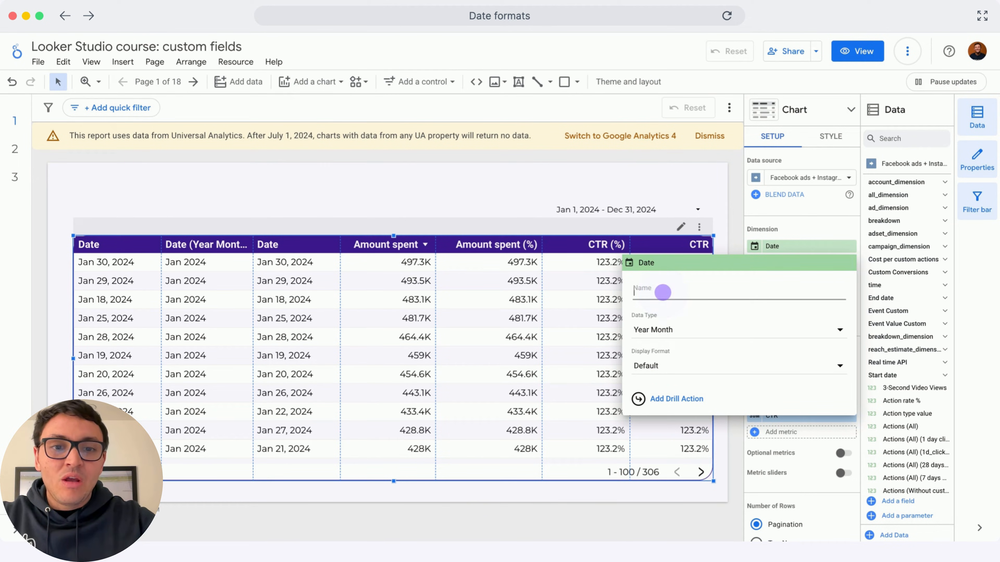
type("Month")
key("Return")
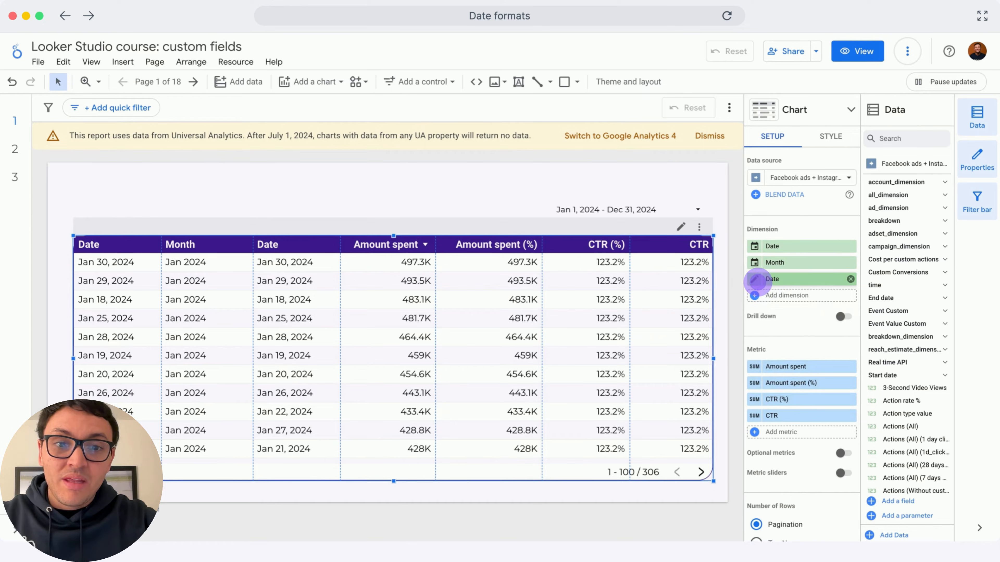
- Change the data type of the table's third dimension, Date, to Day of Week
left_click(757, 280)
left_click(697, 346)
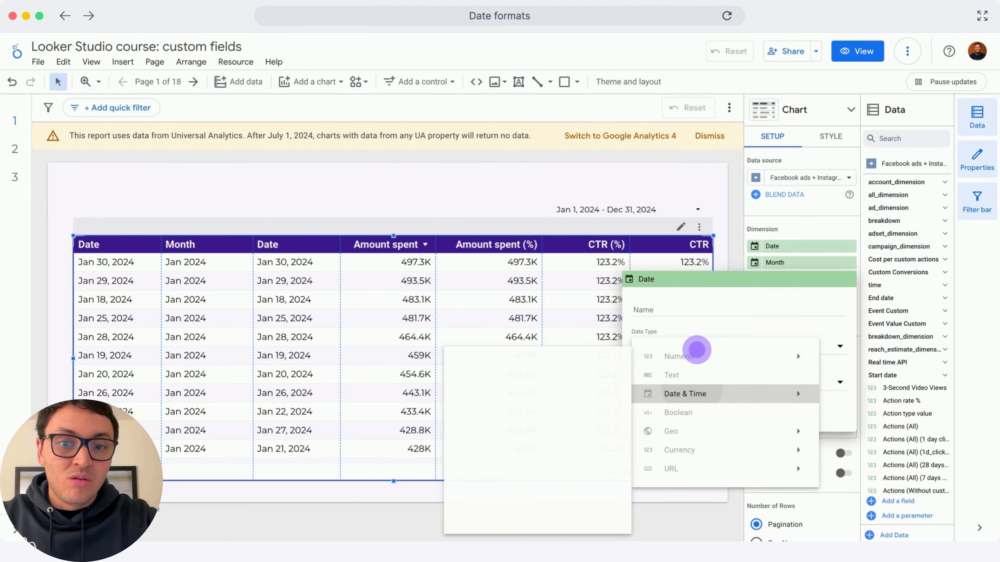
left_click(692, 392)
scroll(488, 478, "down", 5)
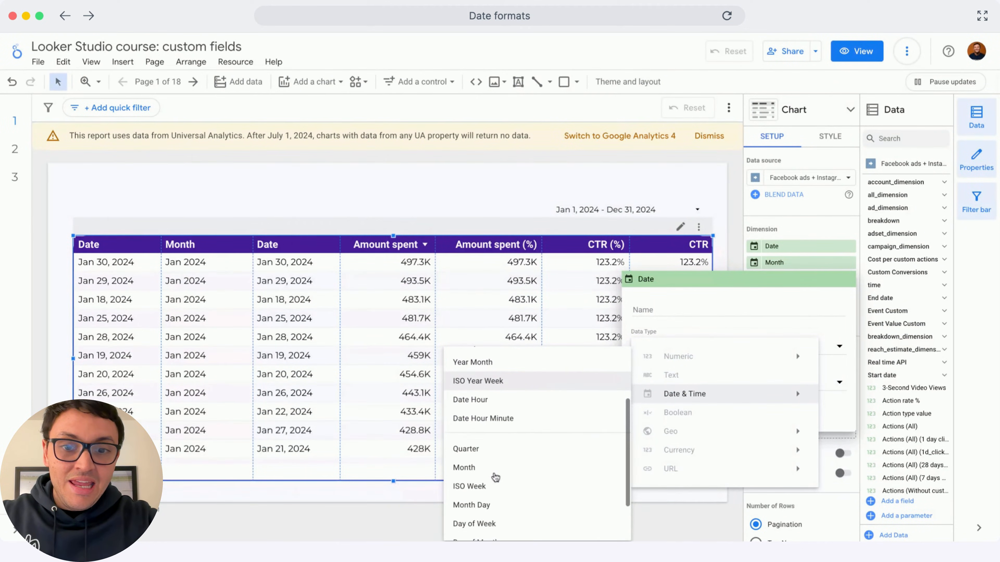
scroll(495, 477, "down", 3)
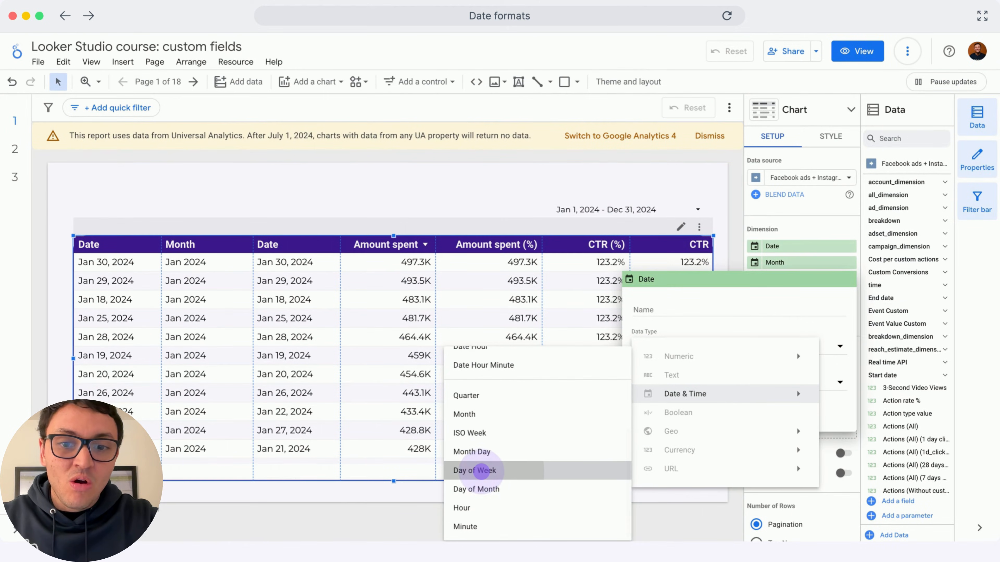
left_click(481, 472)
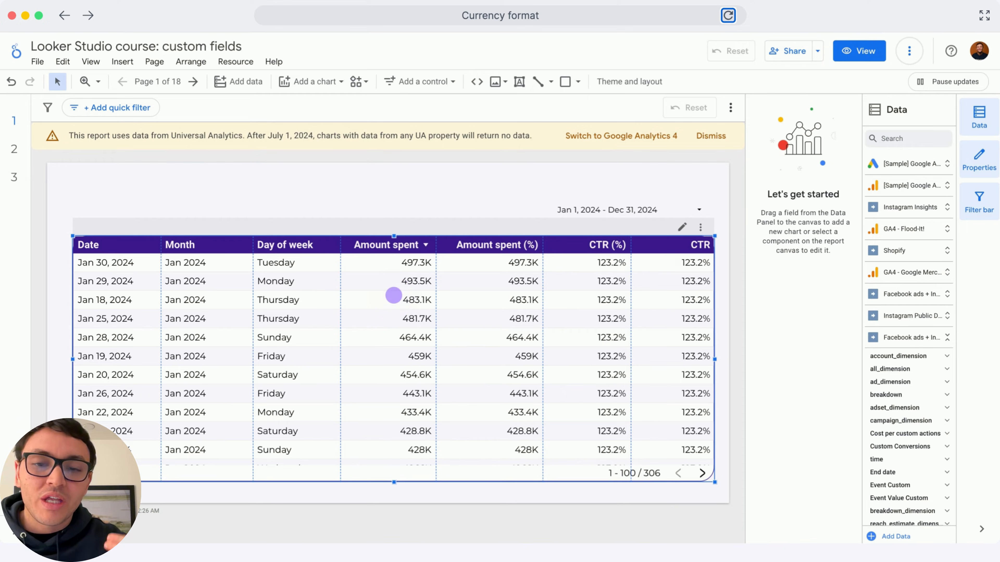
- Set the data type of the table's Amount spent metric to Currency, USD - US Dollar ($)
left_click(393, 295)
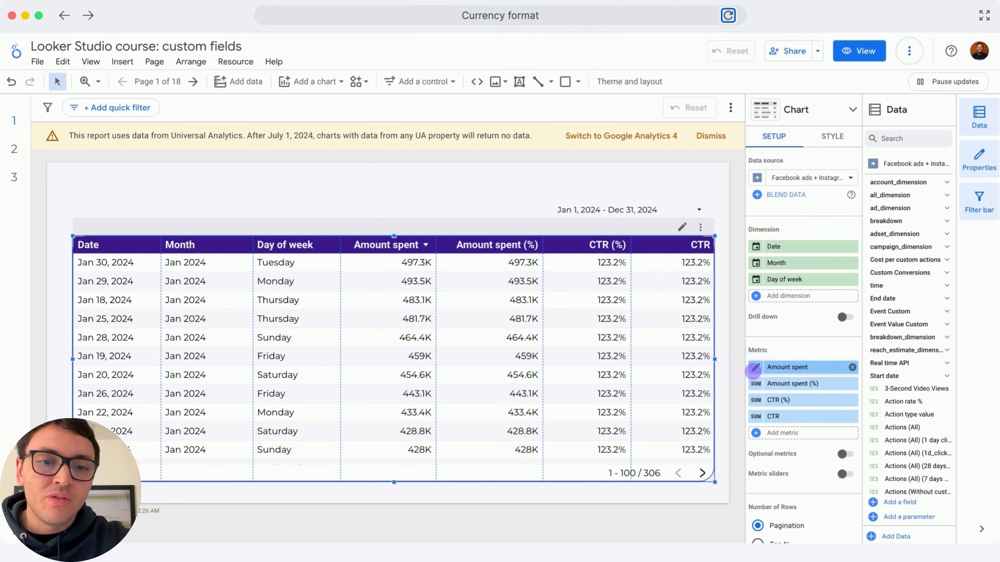
left_click(755, 368)
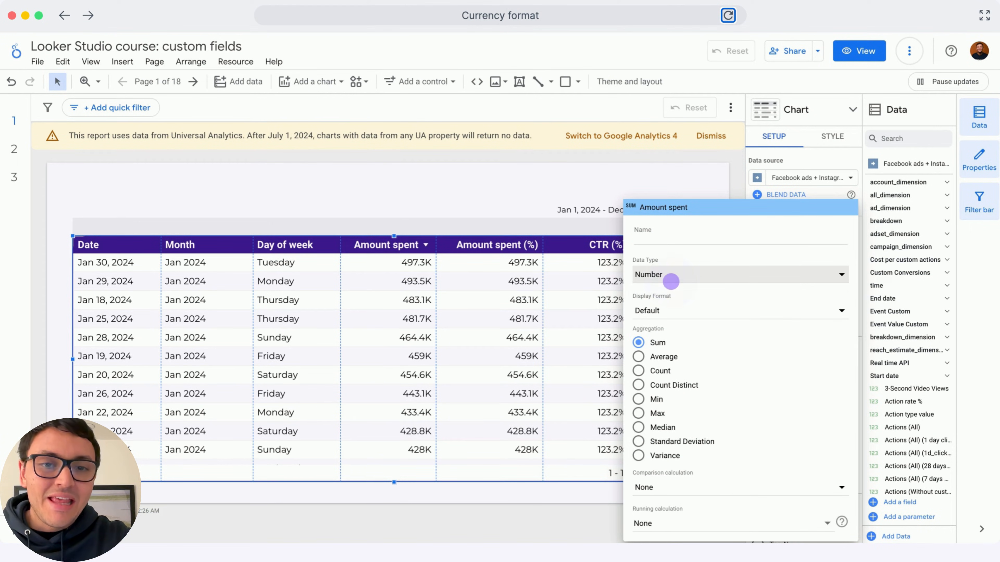
left_click(671, 282)
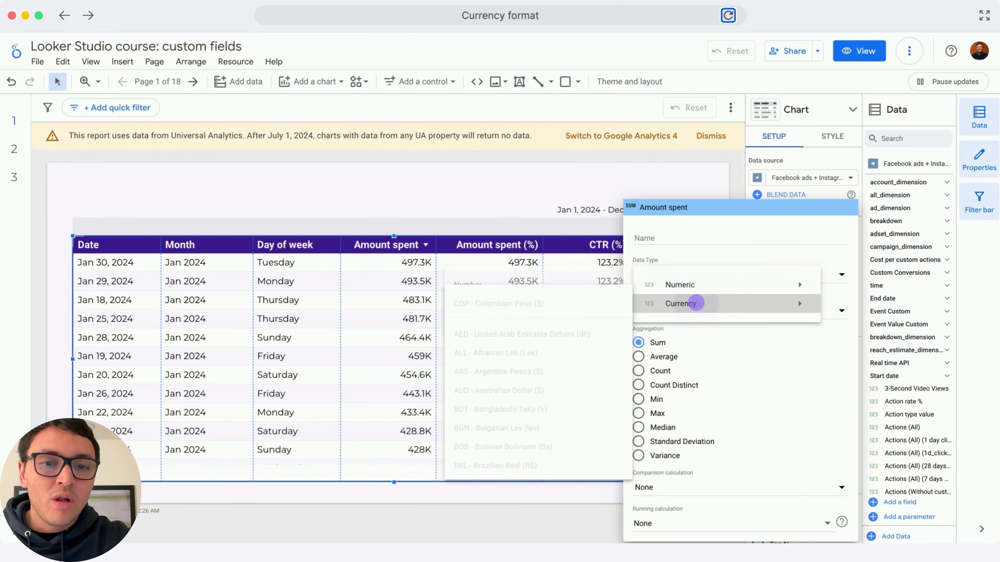
scroll(520, 384, "down", 20)
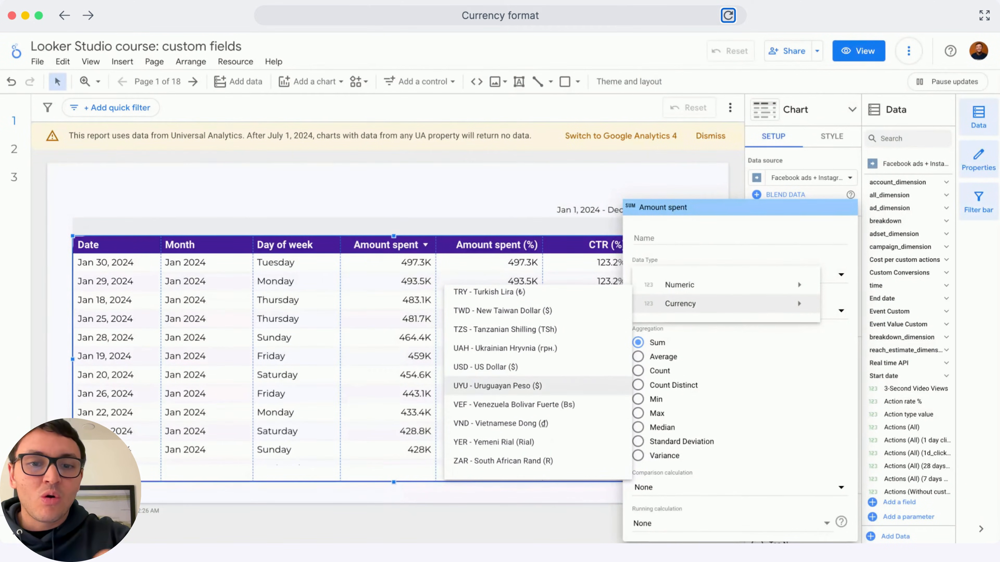
left_click(503, 367)
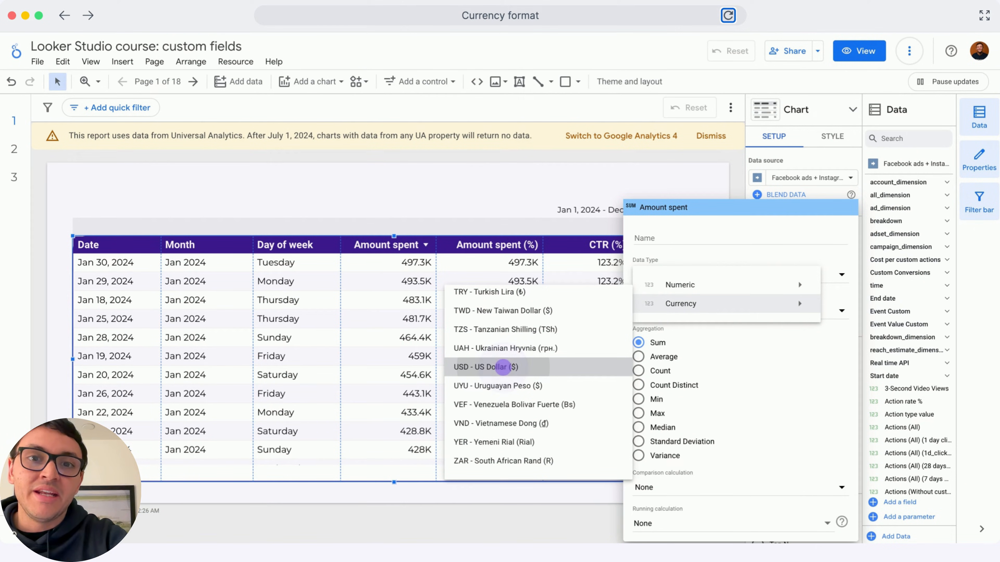
left_click(503, 367)
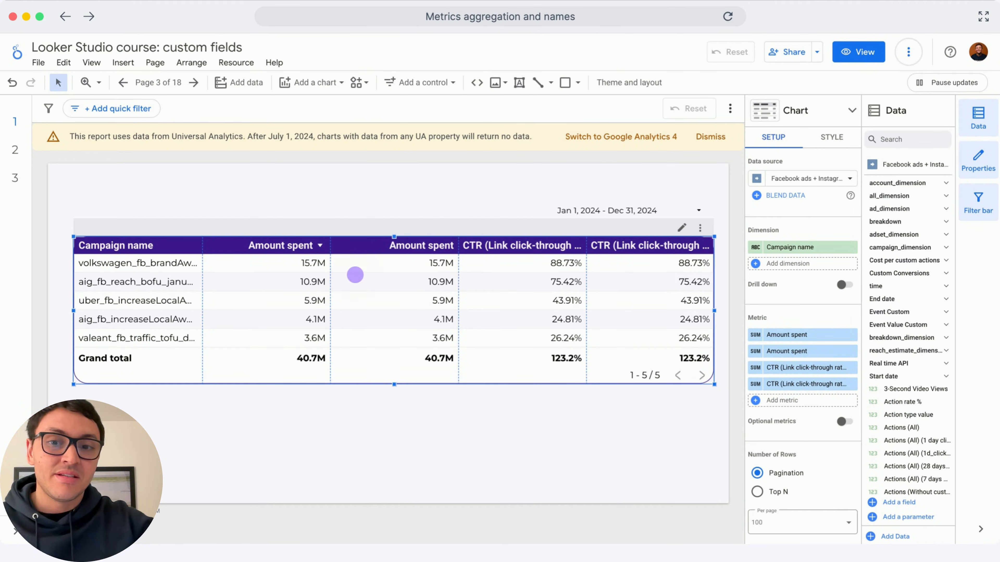
- Rename the campaign table's second Amount spent metric as Ad spend (%) and set its comparison calculation to Percent of total
mouse_move(753, 351)
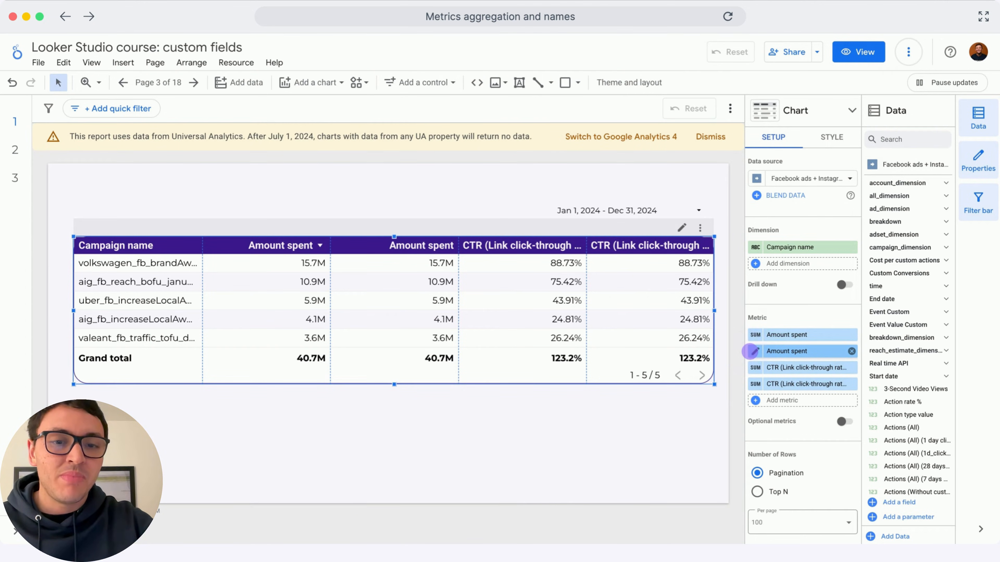
left_click(752, 351)
type("Ad spend (%=")
key("BackSpace")
type(")")
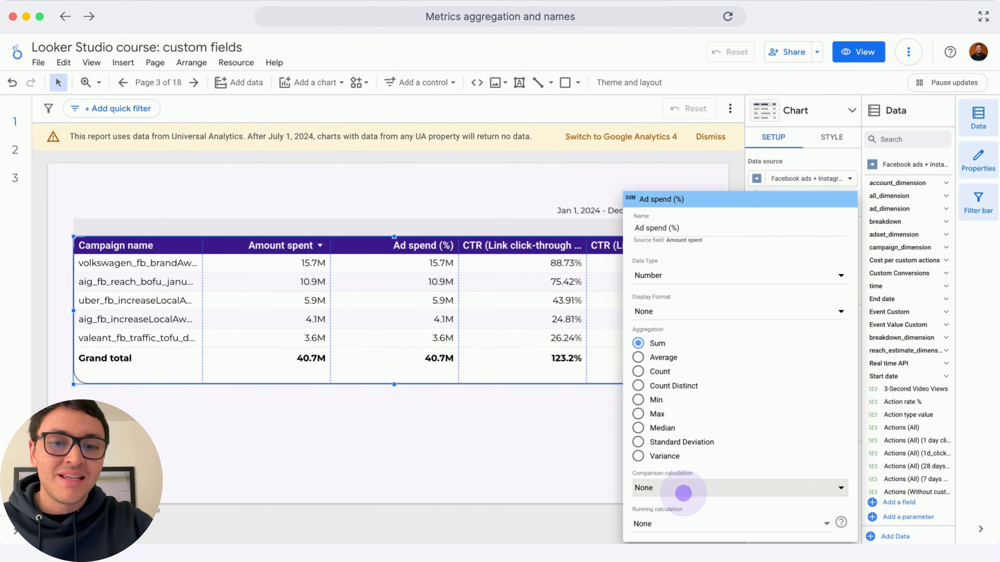
left_click(683, 493)
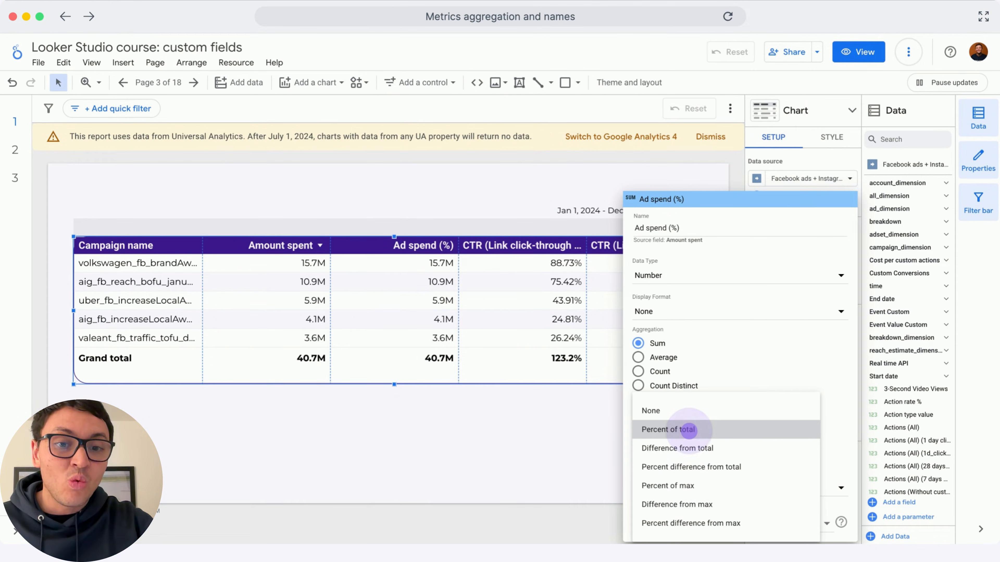
left_click(688, 430)
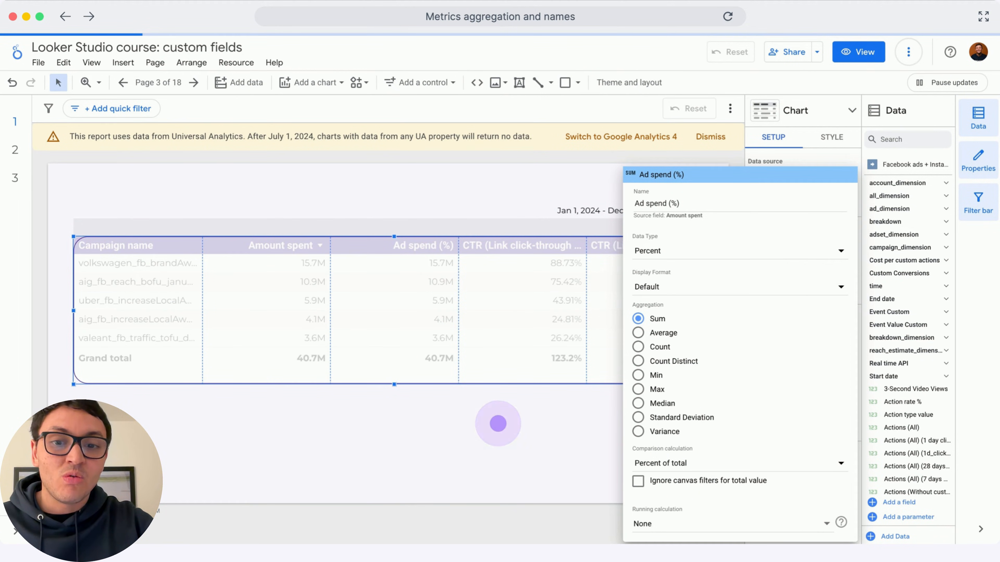
left_click(497, 423)
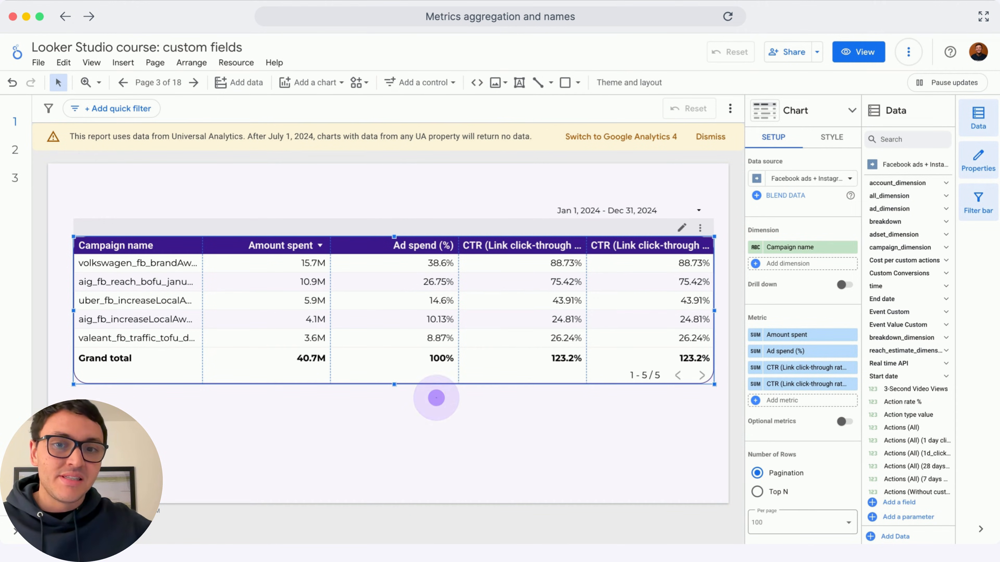
- Rename the campaign table's first CTR (Link click-through rate) metric as CTR
left_click(437, 398)
left_click(465, 331)
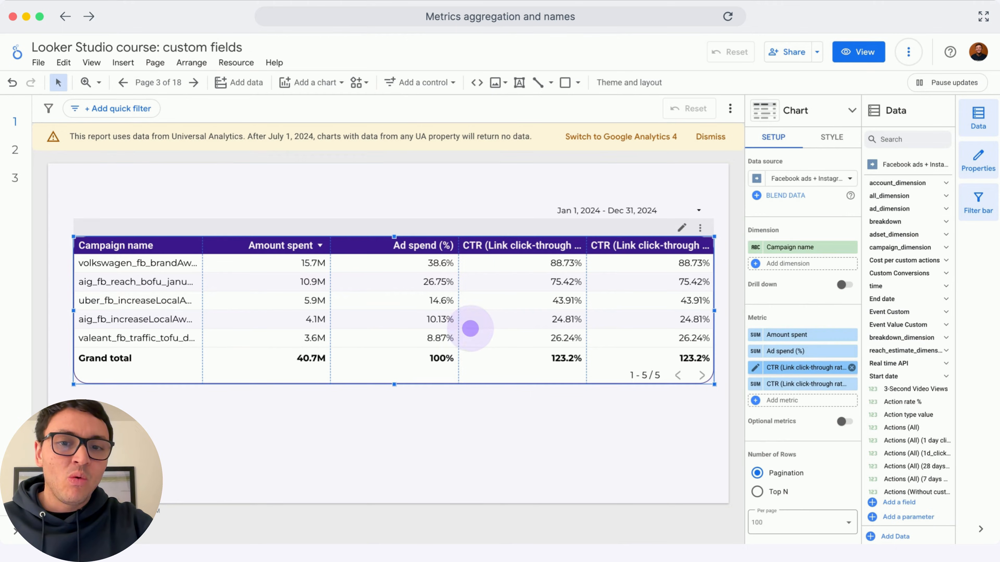
left_click(742, 366)
left_click(663, 238)
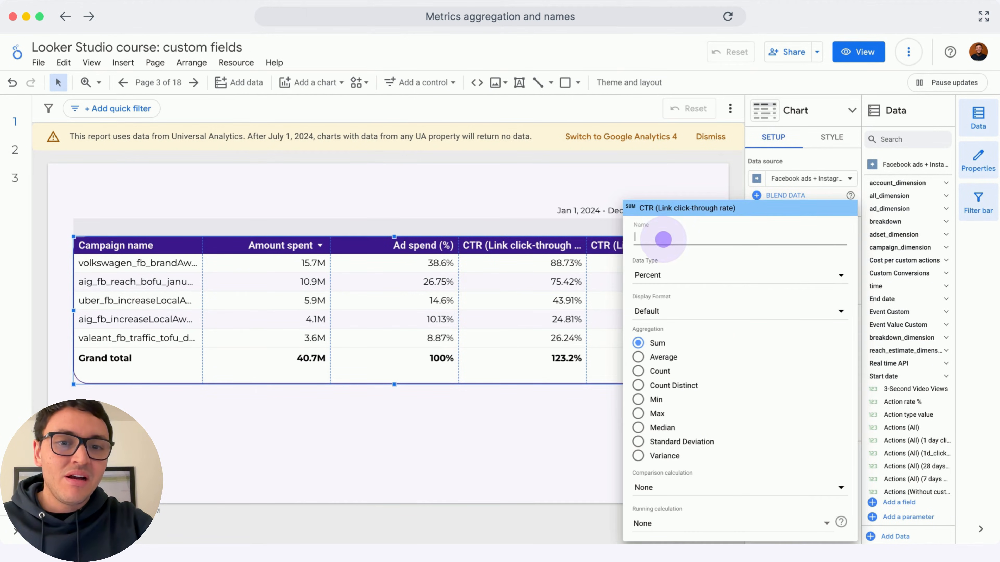
type("CTR")
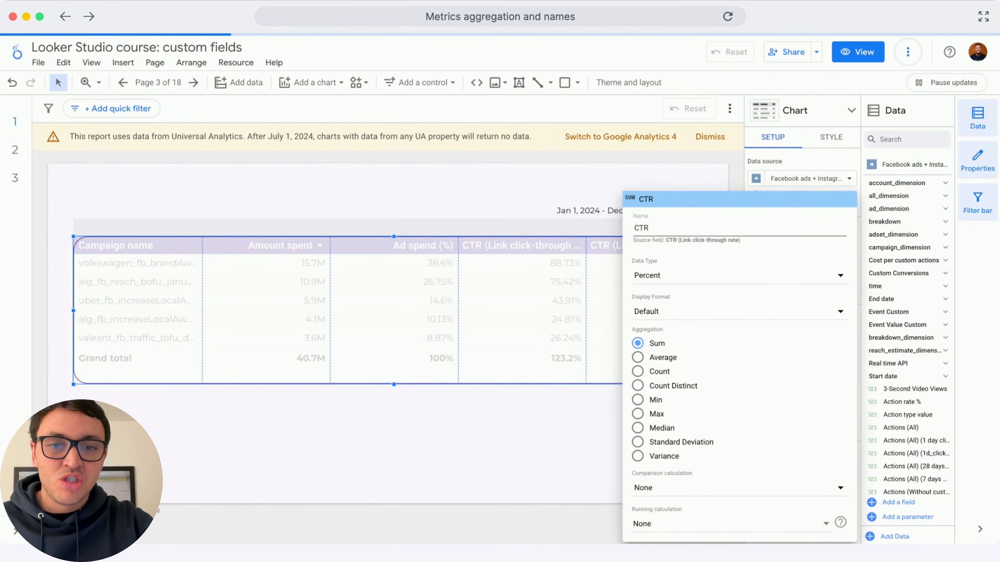
left_click(547, 339)
- Rename the remaining CTR (Link click-through rate) metric as CTR (Decimals) and set its data type to Number
left_click(580, 366)
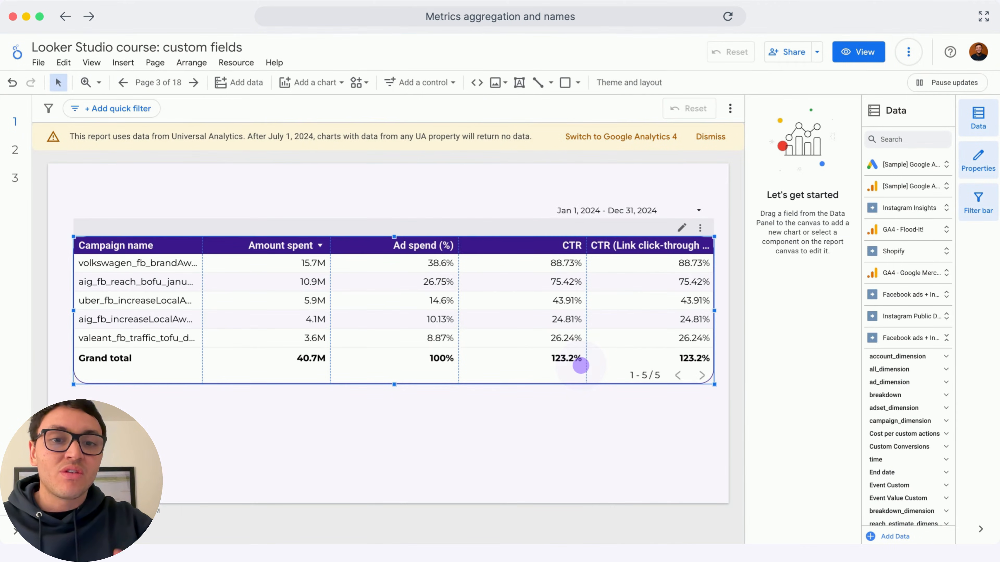
left_click(681, 376)
left_click(756, 384)
type("CT")
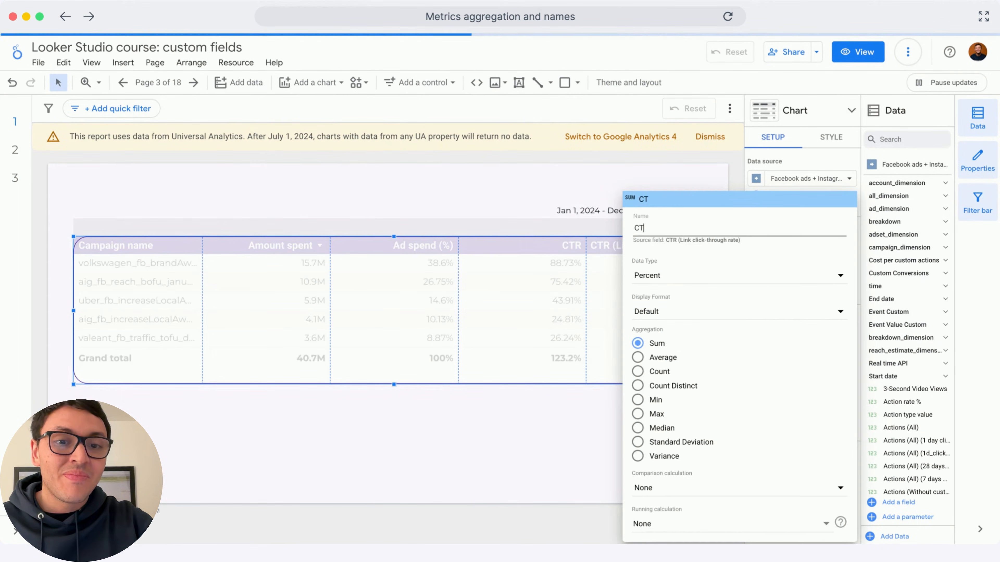
type("R (Decimals)")
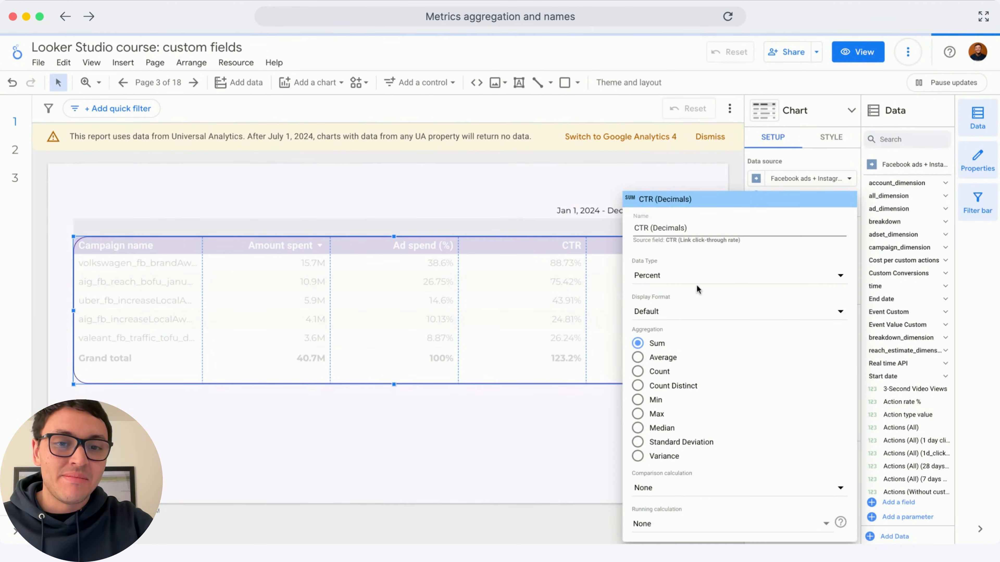
left_click(698, 280)
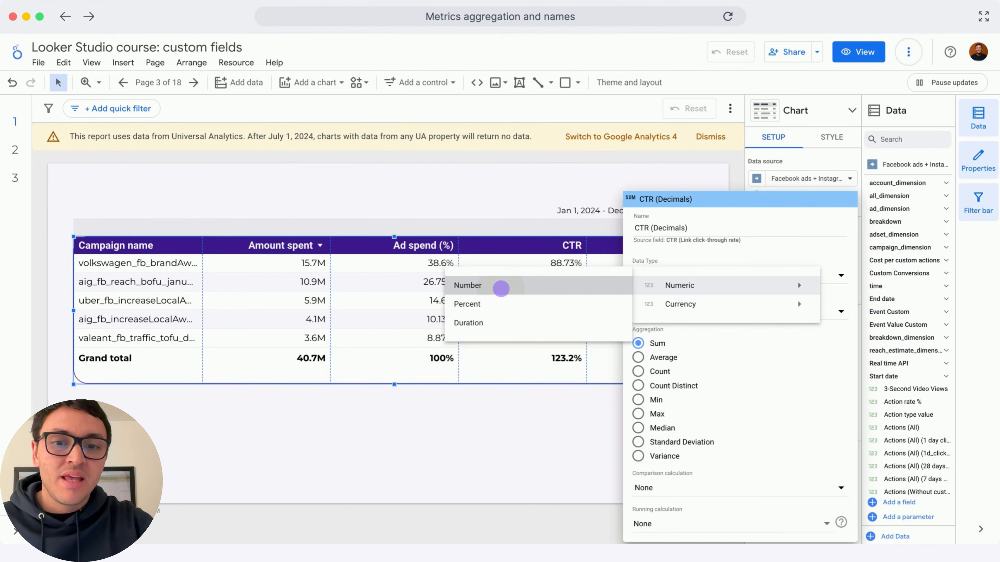
left_click(501, 289)
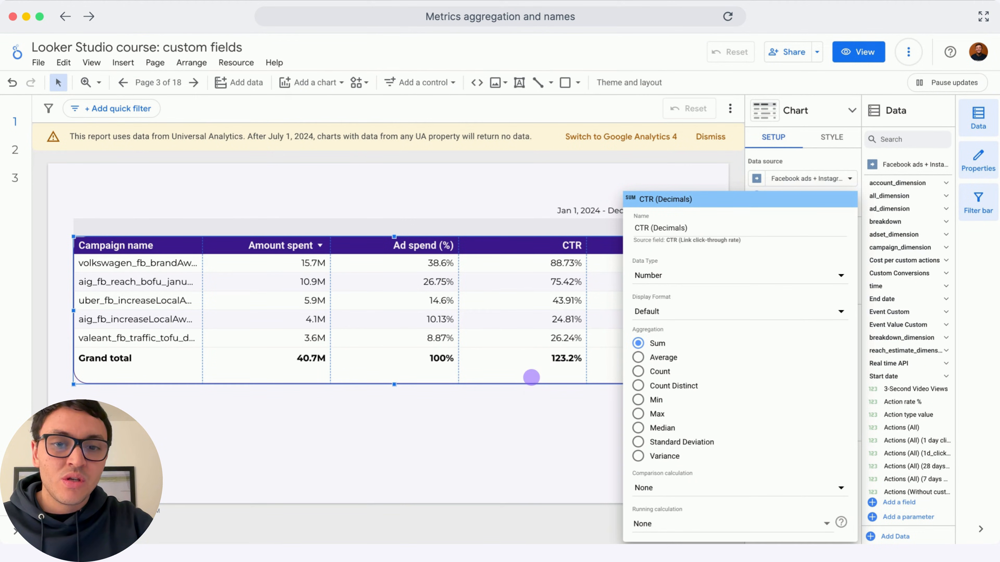
left_click(531, 377)
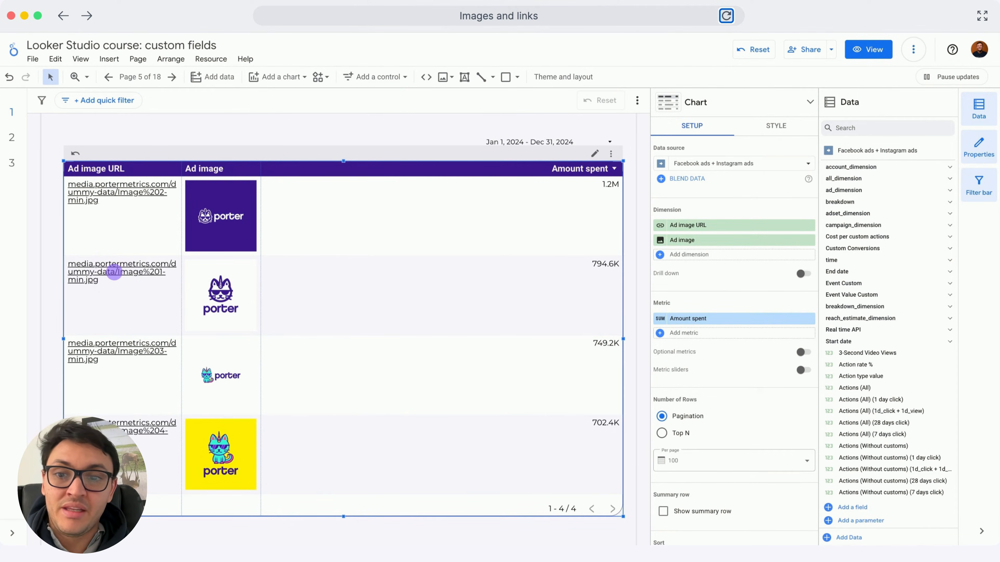
- Open the Ad image URL dimension's settings in the image table and check its data type
left_click(114, 272)
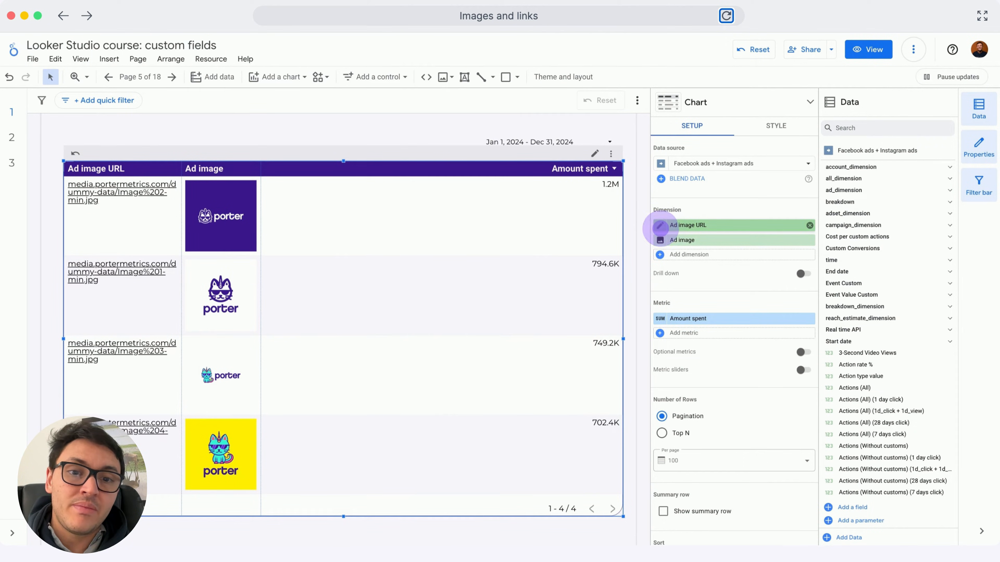
left_click(660, 226)
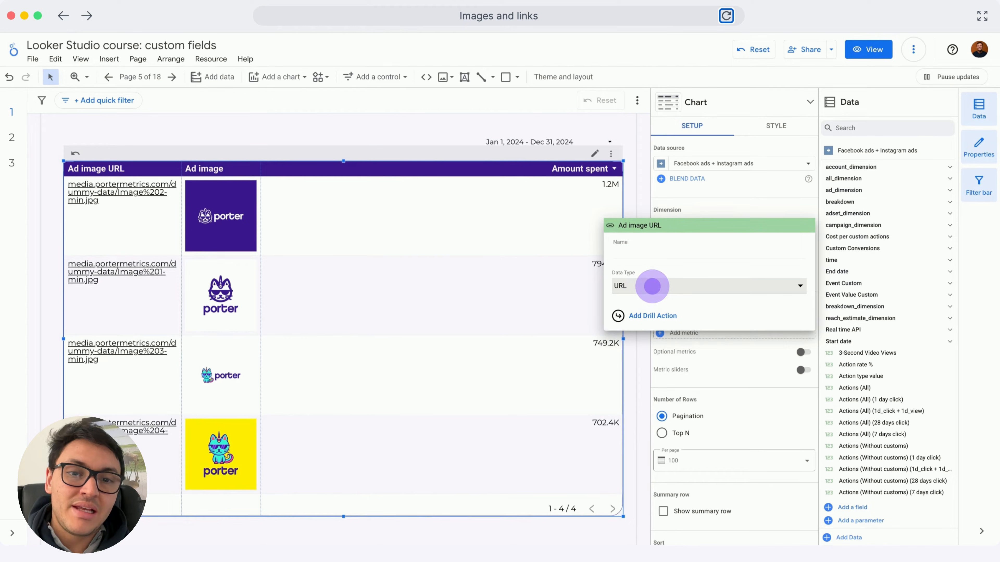
left_click(654, 284)
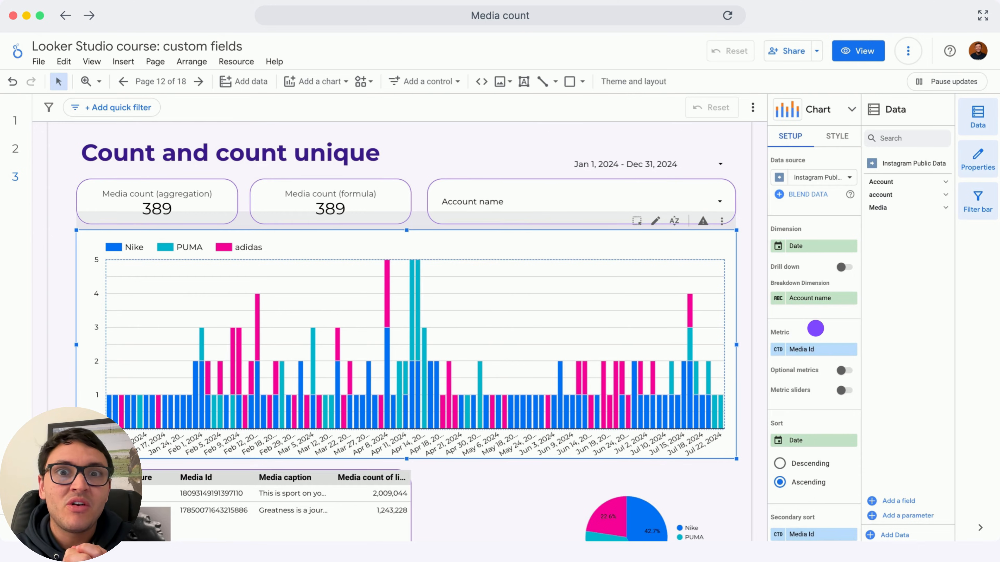
left_click(816, 328)
left_click(815, 328)
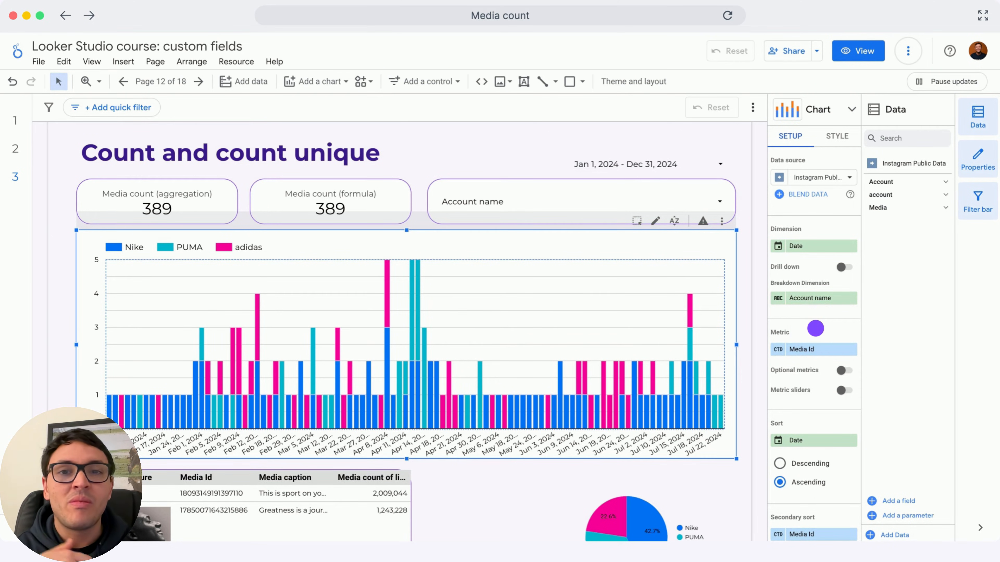
left_click(816, 329)
left_click(816, 329)
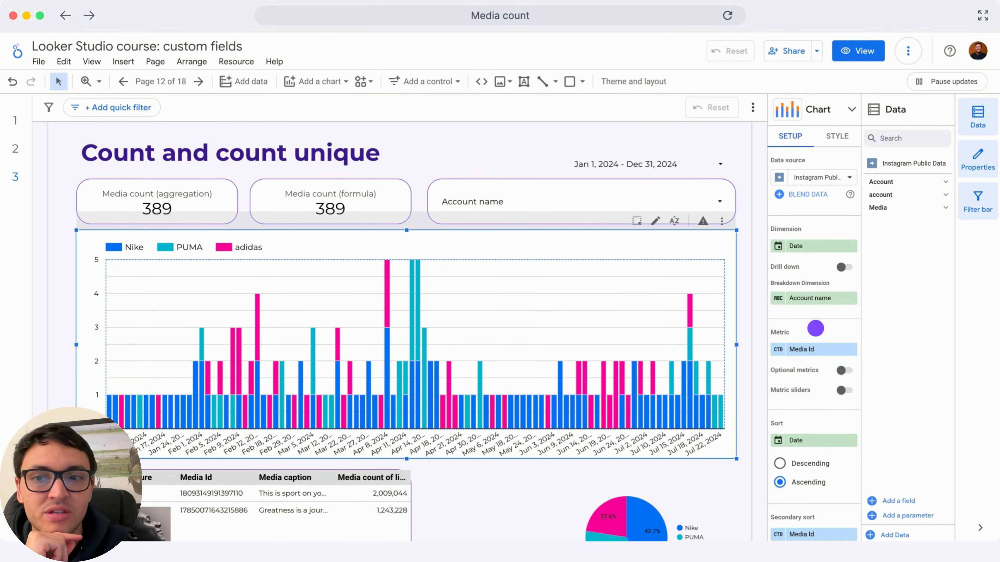
- Inspect the metric settings of the Media count (aggregation) and Media count (formula) scorecards to compare their aggregation and formula
left_click(169, 198)
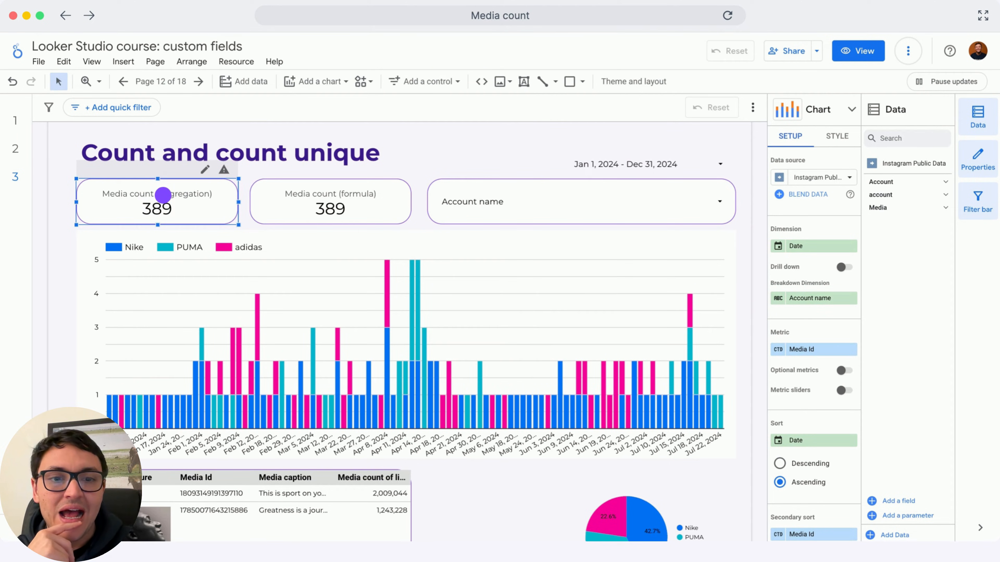
left_click(779, 292)
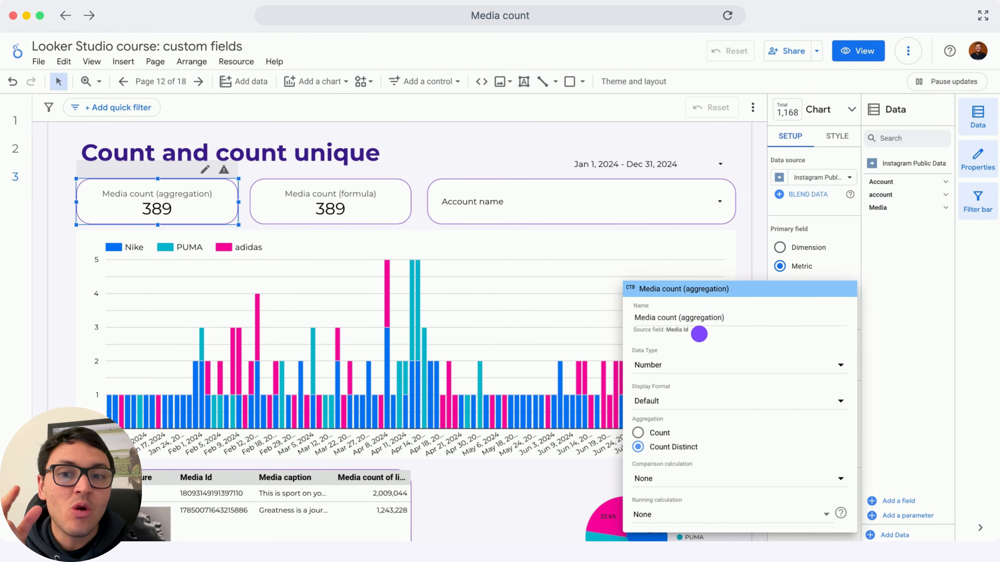
left_click(420, 219)
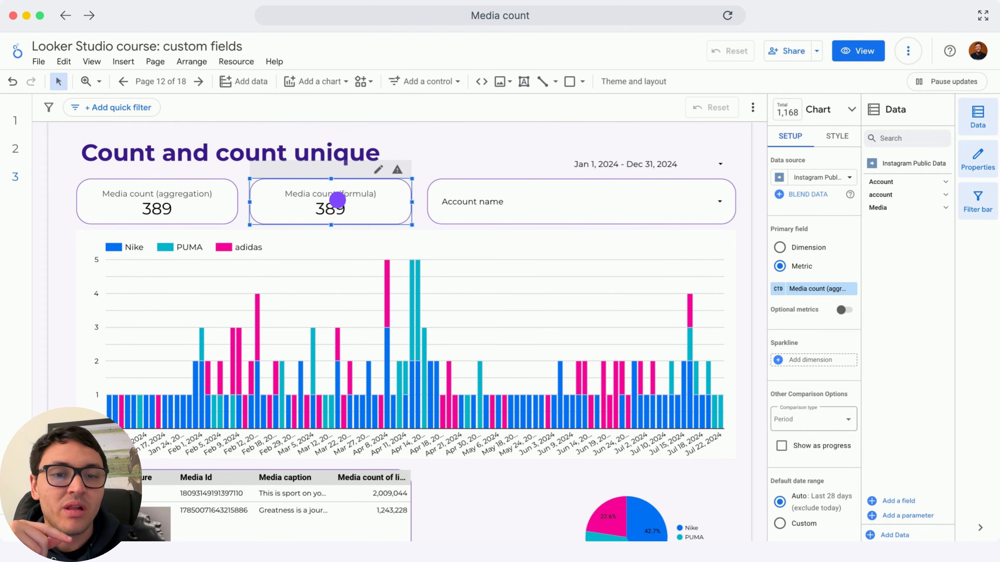
left_click(776, 291)
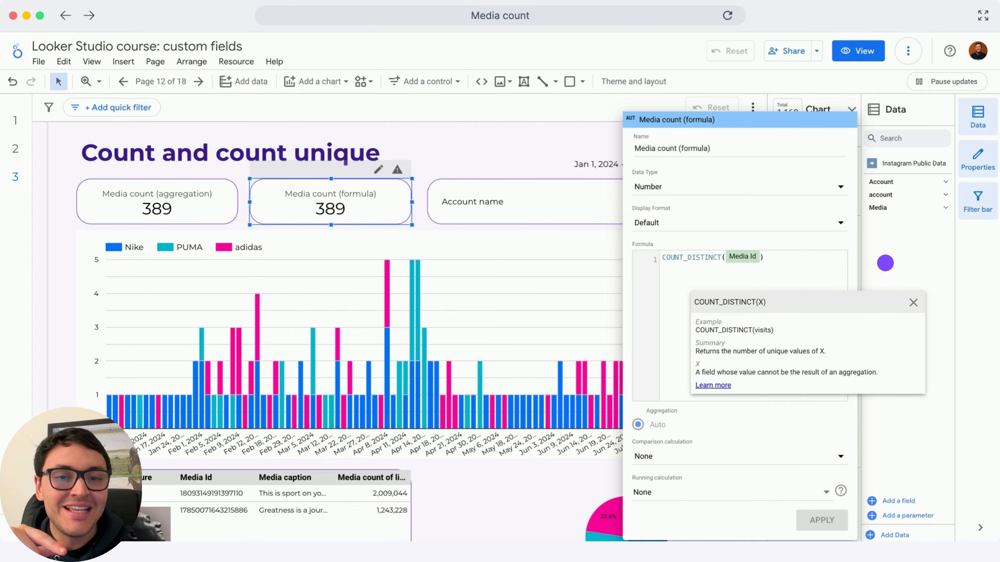
left_click(886, 263)
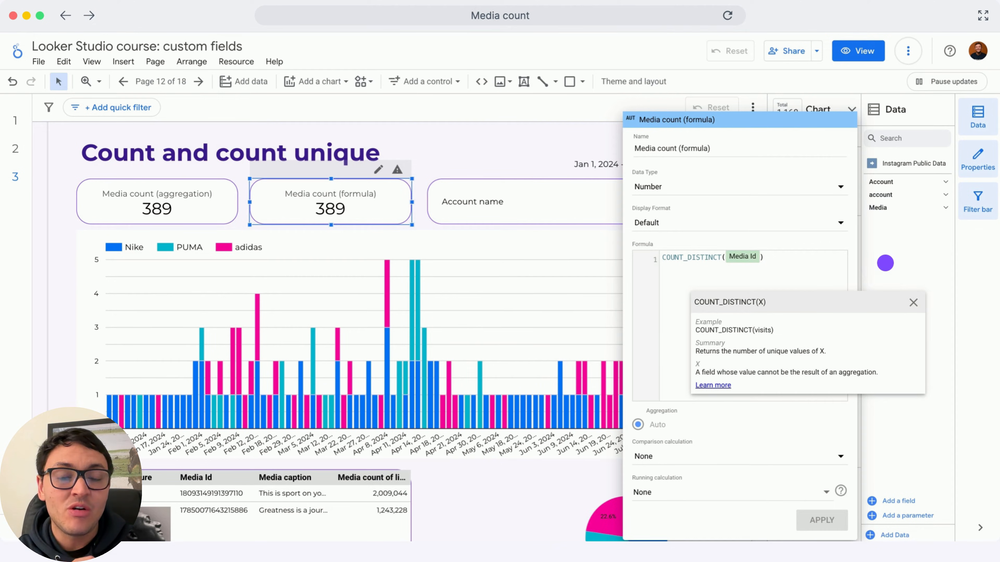
left_click(885, 263)
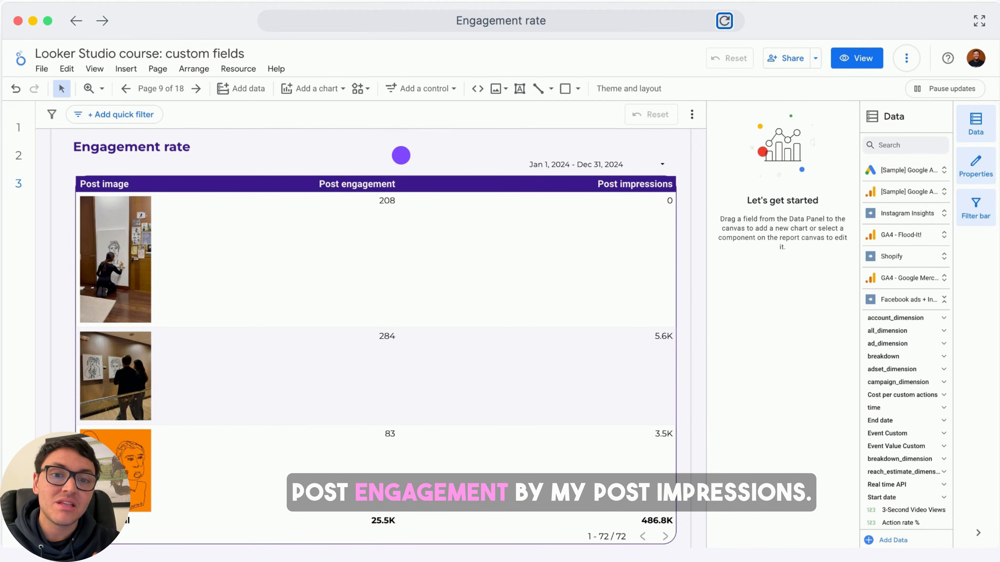
- Add the Post engagement rate metric to the post table on the Engagement rate page
left_click(400, 157)
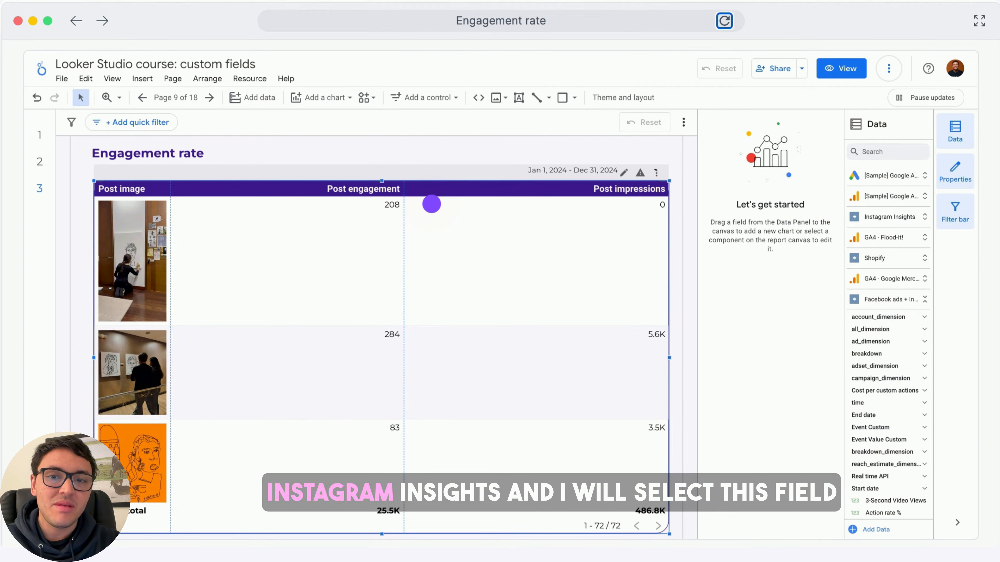
left_click(711, 372)
type("post eng")
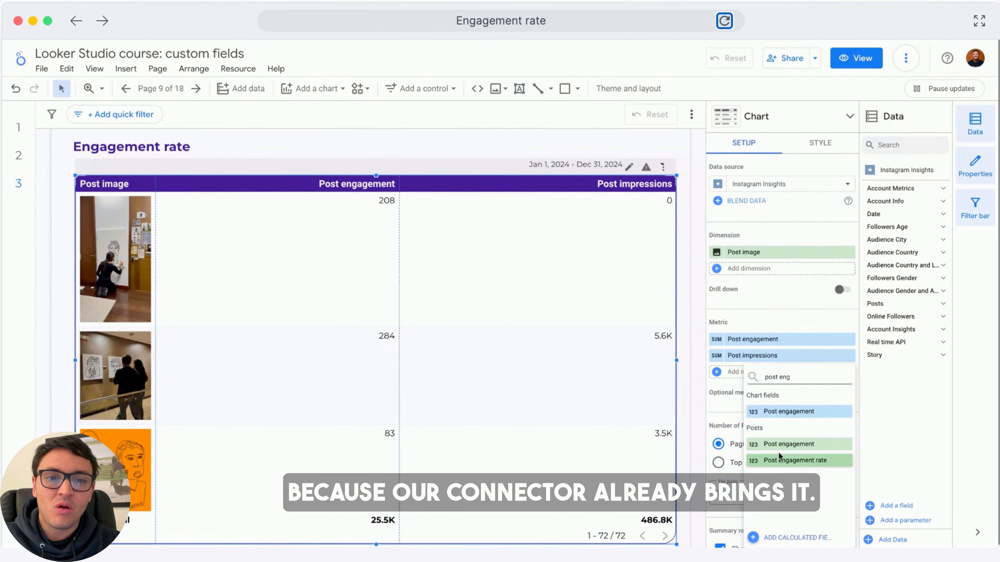
left_click(799, 460)
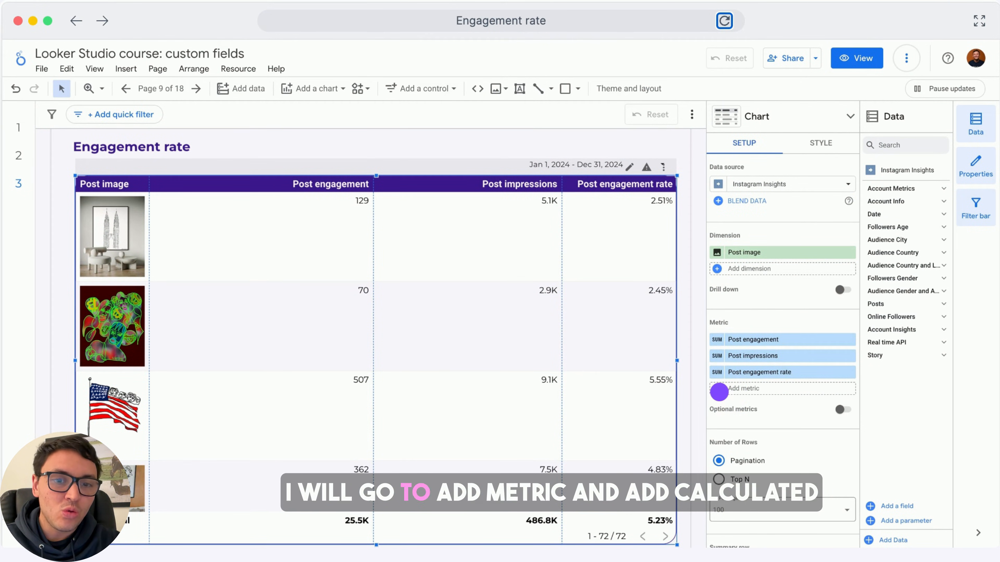
- Add a calculated metric named Engagement rate to the post table with the formula SUM(Post engagement)/SUM(Post impressions)
left_click(719, 389)
left_click(754, 535)
type("E")
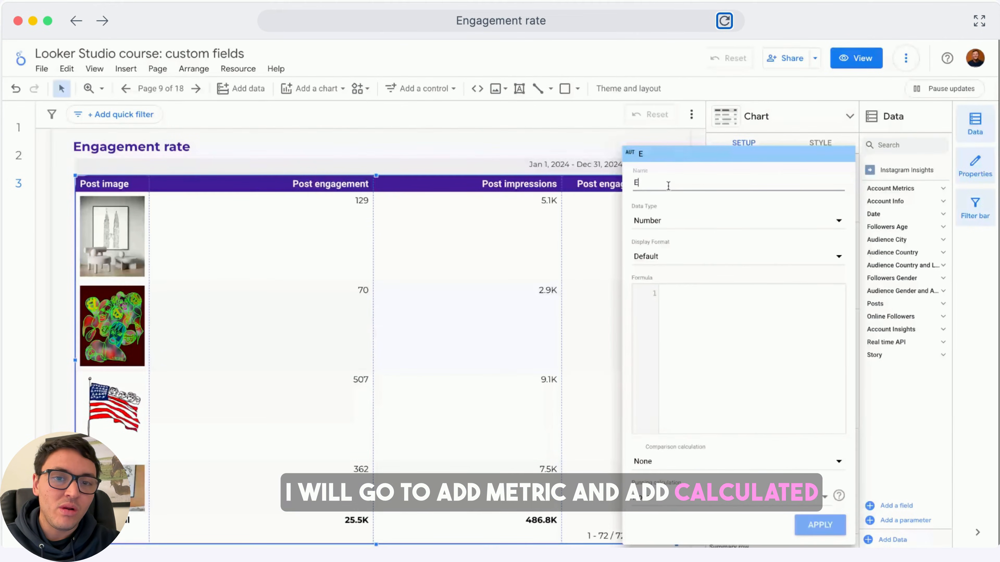
type("ngagement rate")
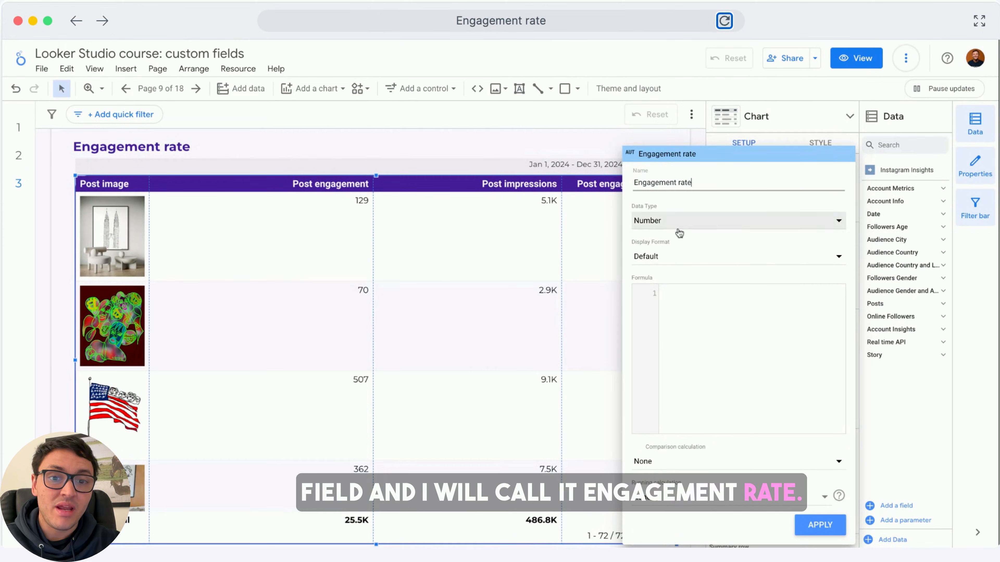
left_click(714, 335)
type("sum")
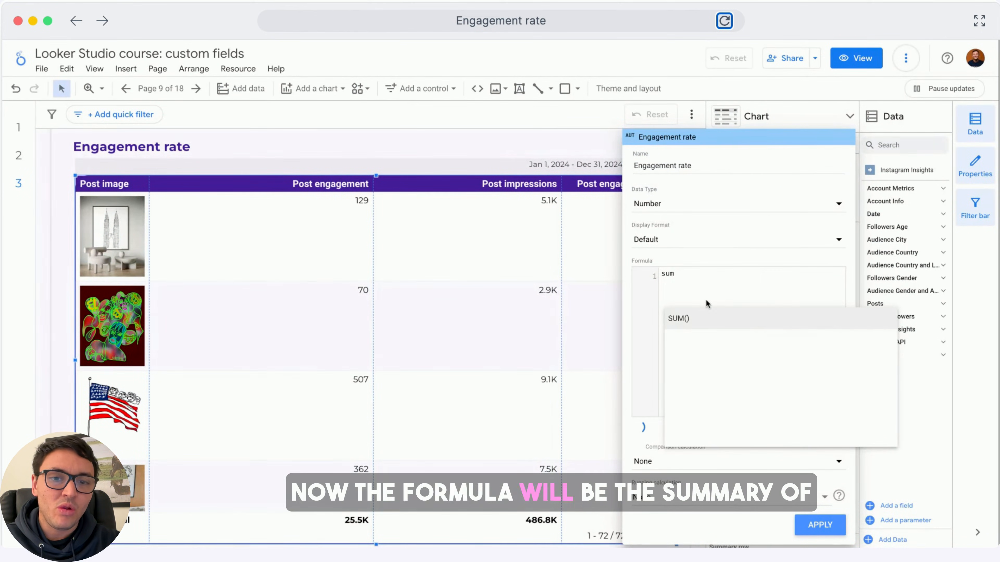
type("(post engagement)/sum")
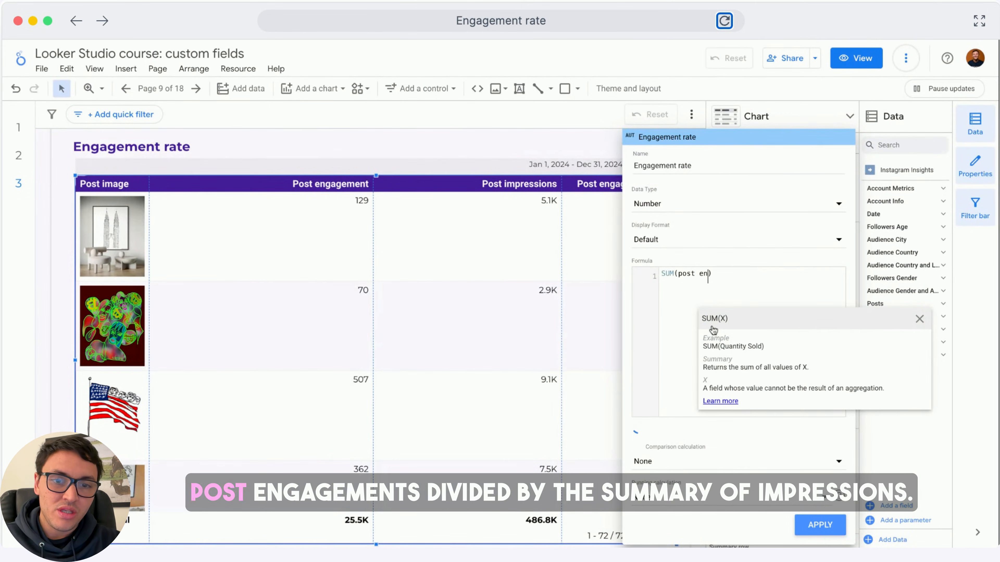
left_click(772, 319)
type("post impressions")
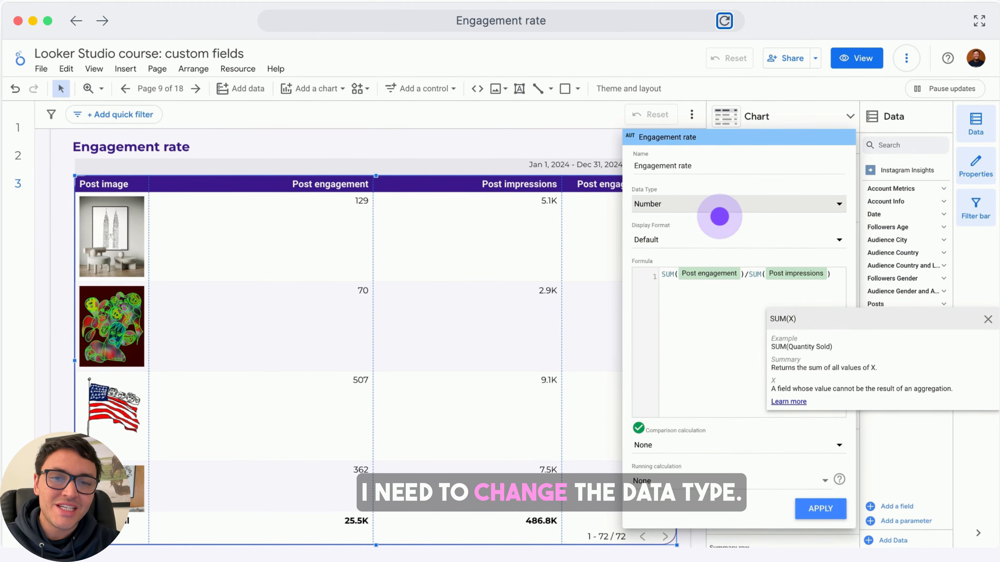
- Set the new Engagement rate metric's data type to Percent and apply the calculated field
left_click(711, 208)
left_click(728, 261)
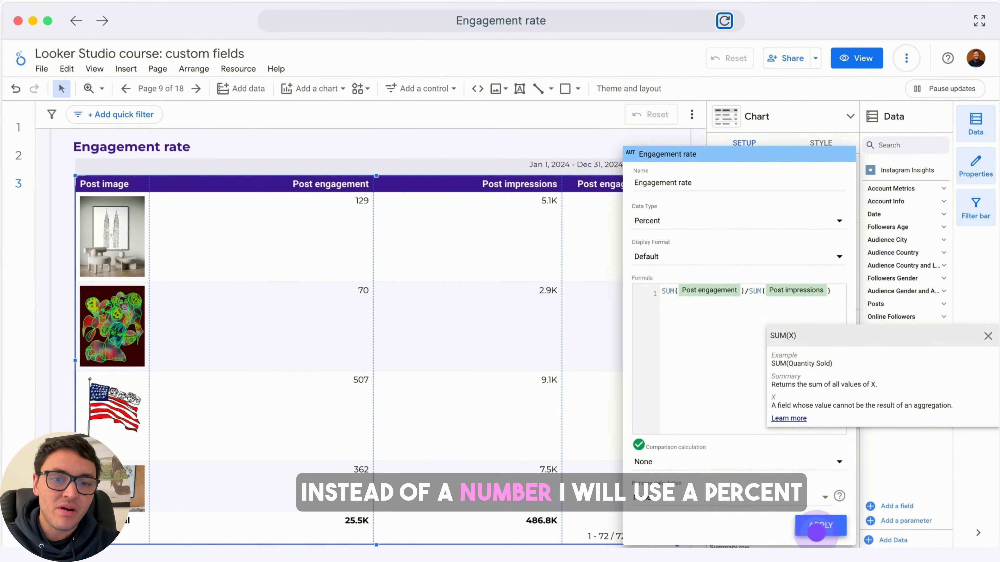
left_click(817, 533)
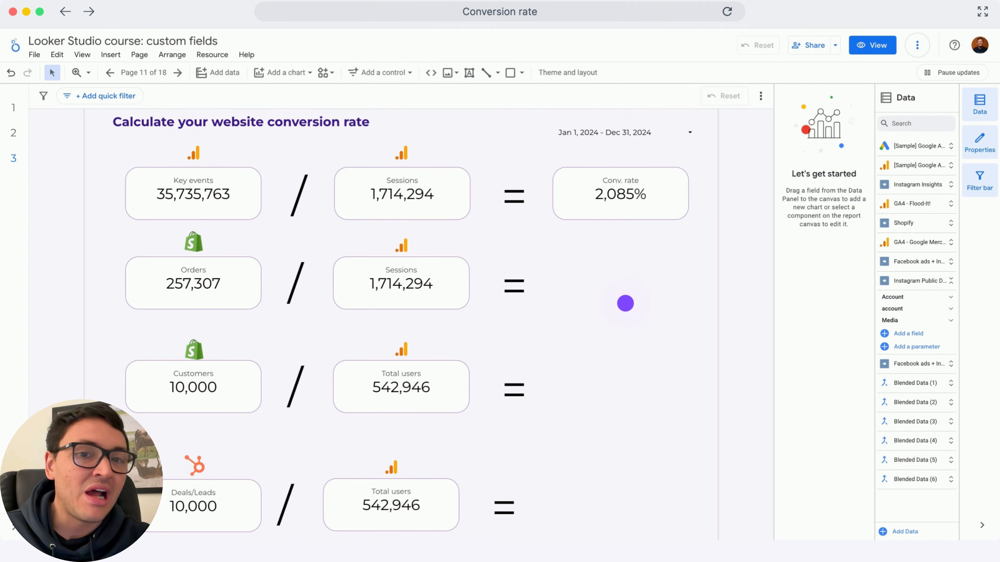
- Inspect the Conv. rate scorecard's metric settings to see its formula and data type, and close them
left_click(379, 195)
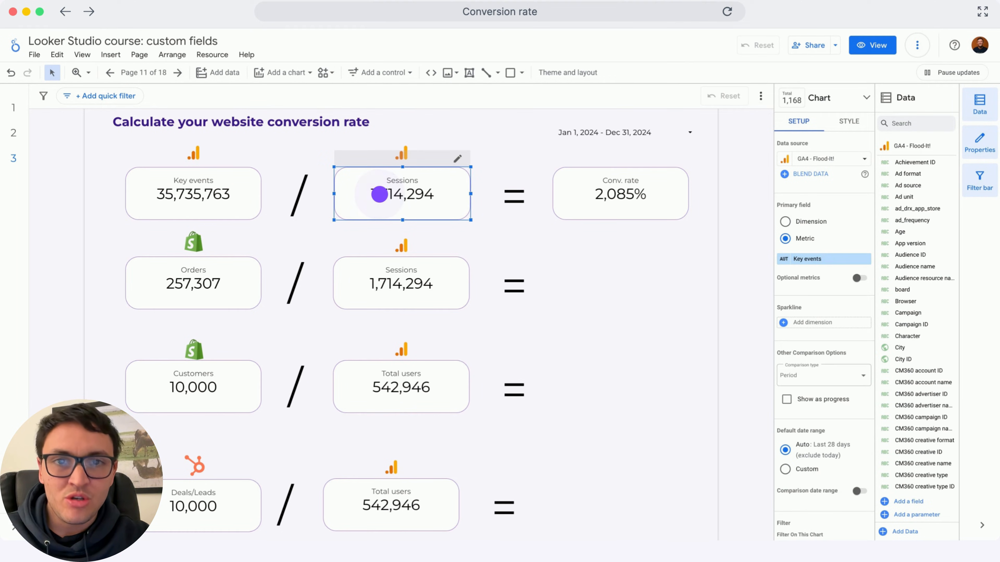
left_click(555, 190)
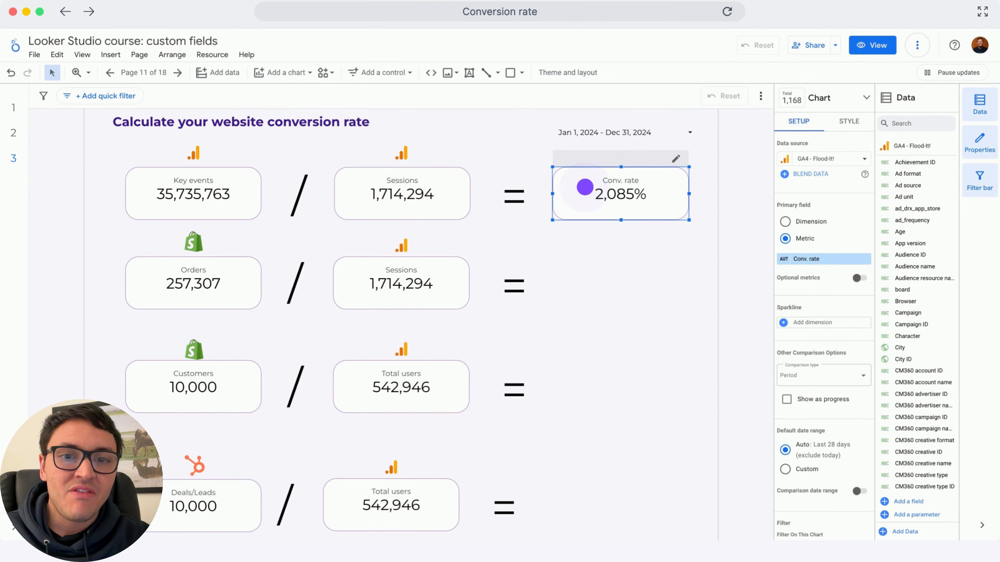
left_click(780, 260)
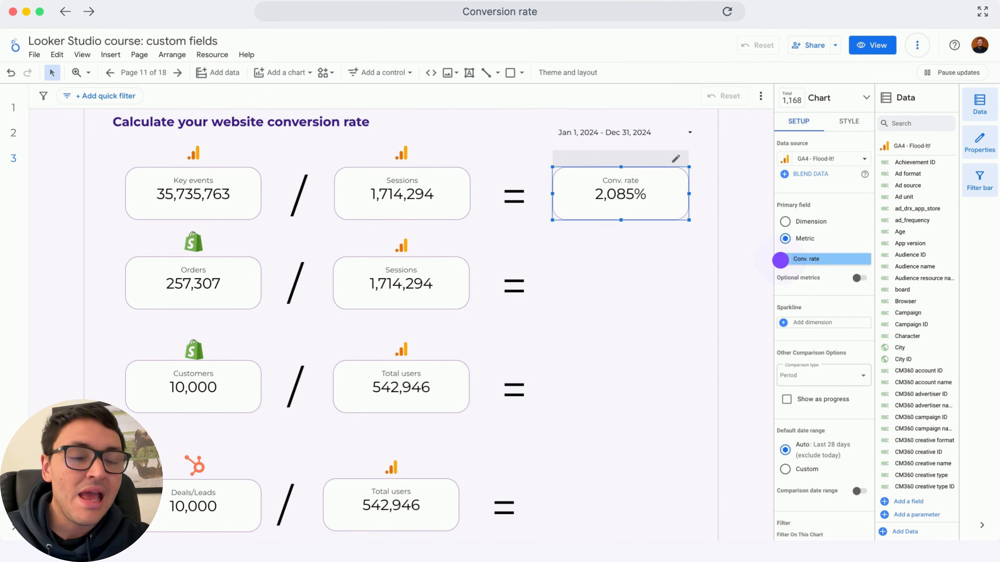
left_click(780, 260)
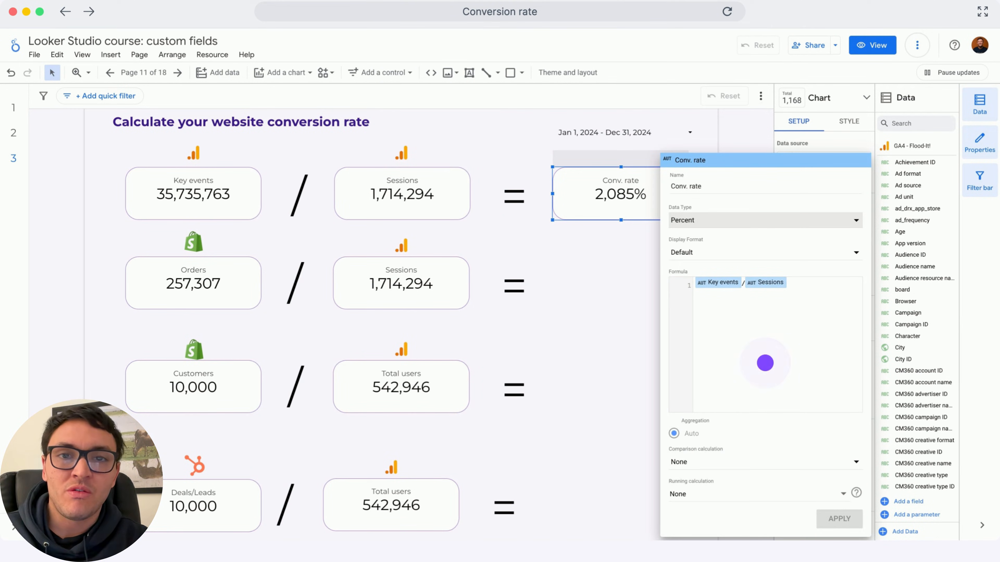
left_click(765, 362)
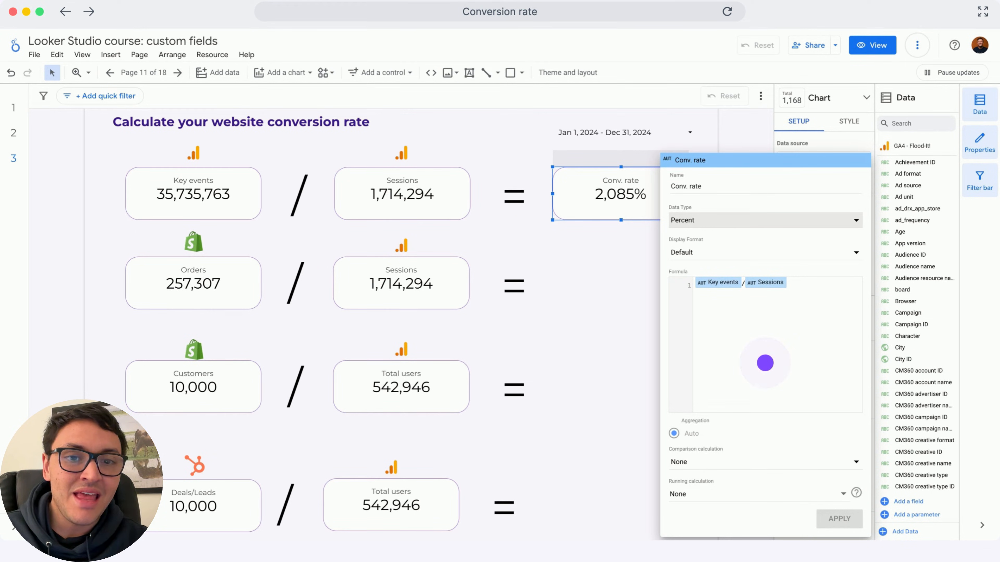
left_click(772, 337)
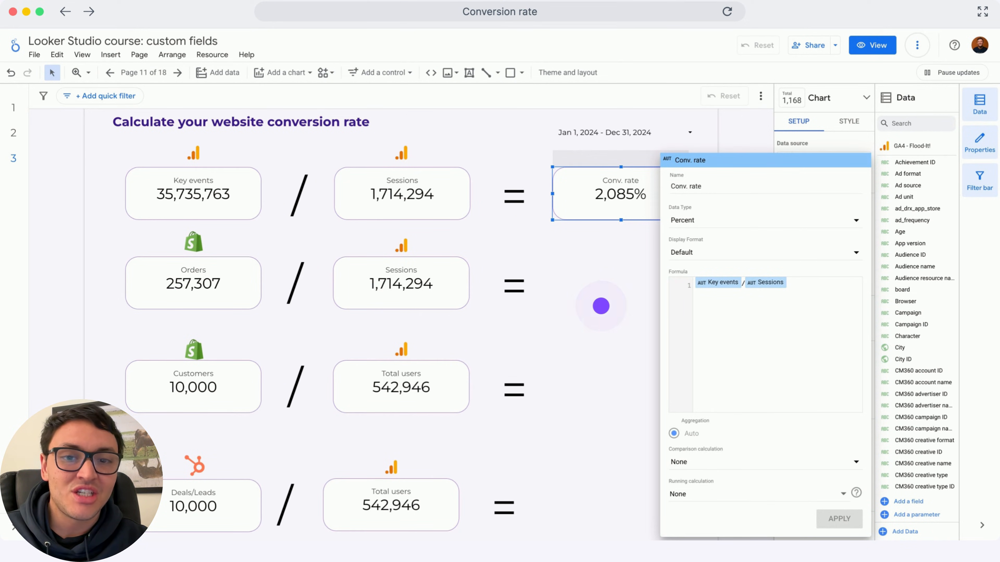
left_click(599, 306)
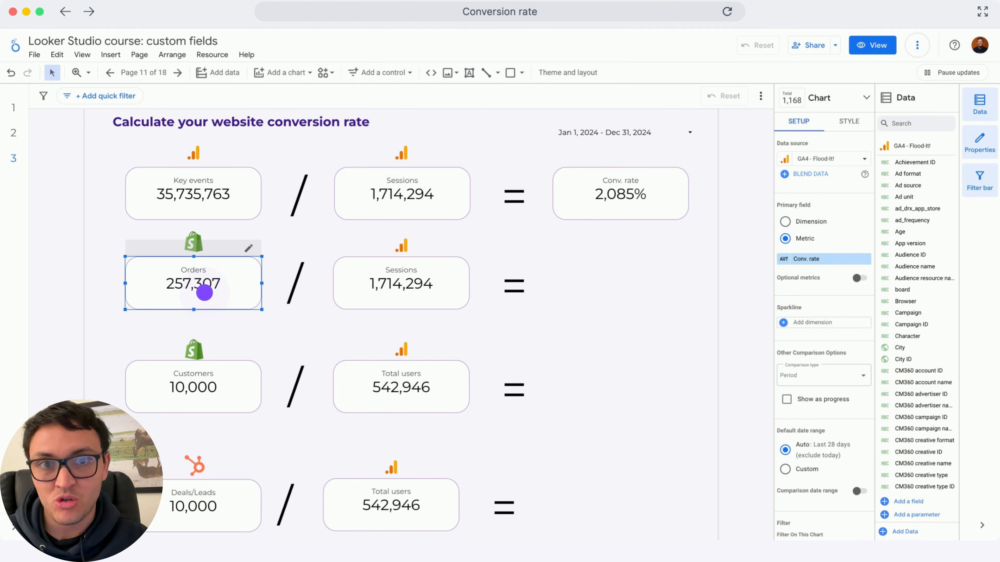
- Blend the Shopify Orders scorecard with the adjacent Sessions scorecard and place the resulting ratio scorecard after that row's equals sign
left_click(423, 302, "shift")
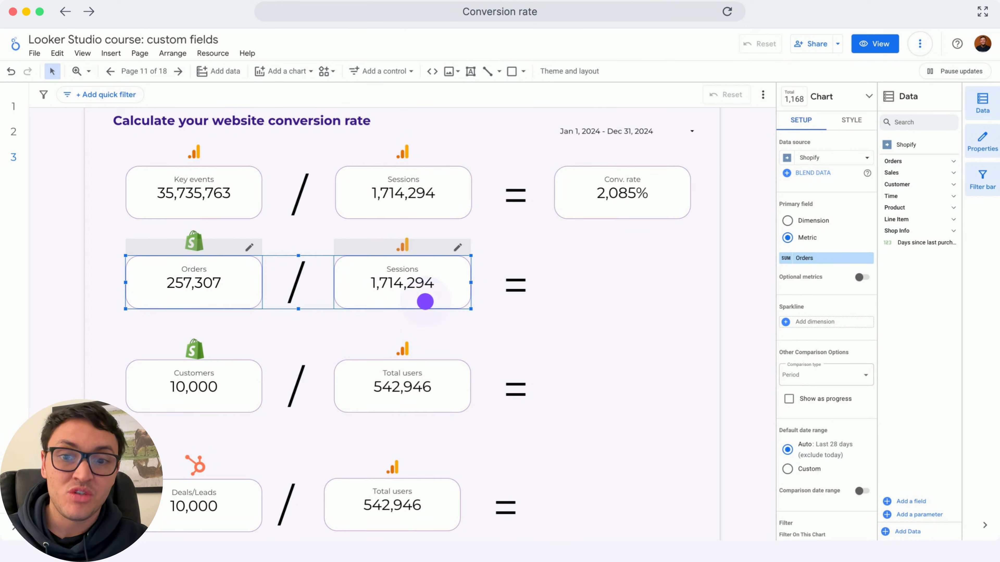
right_click(424, 302)
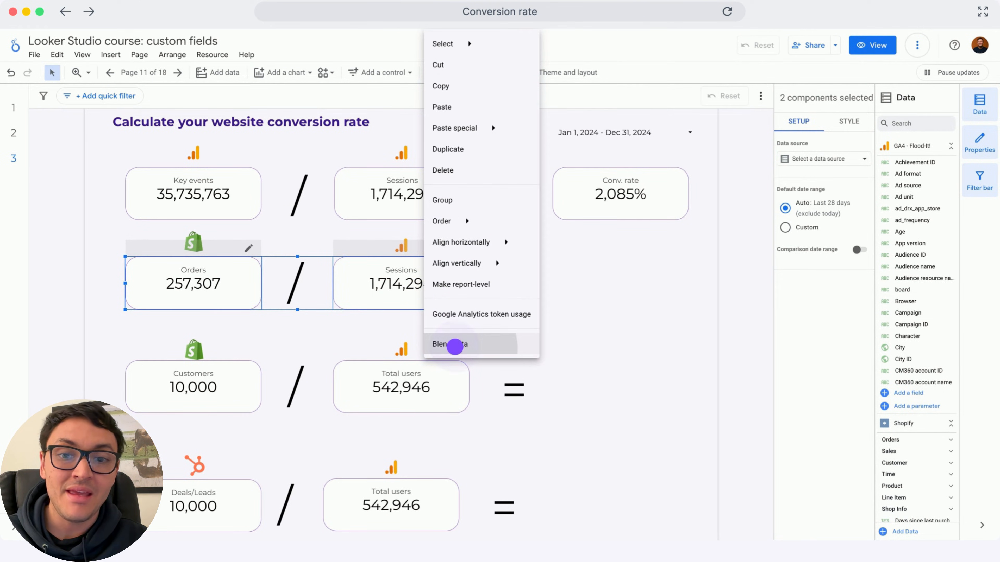
left_click(455, 345)
left_click_drag(629, 287, 690, 277)
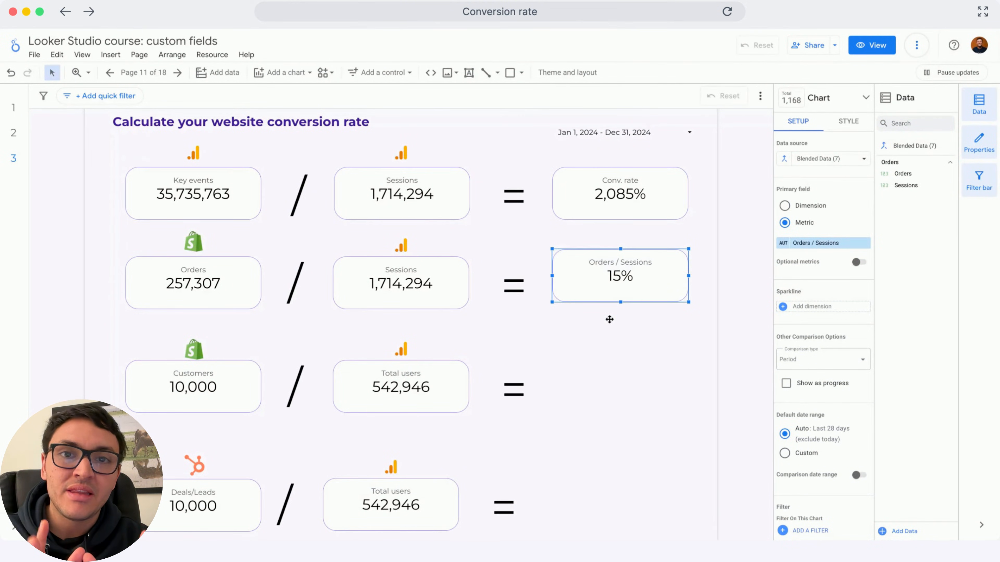
- Blend the Customers and Total users scorecards and place the resulting ratio scorecard after the equals sign in their row
left_click(237, 390)
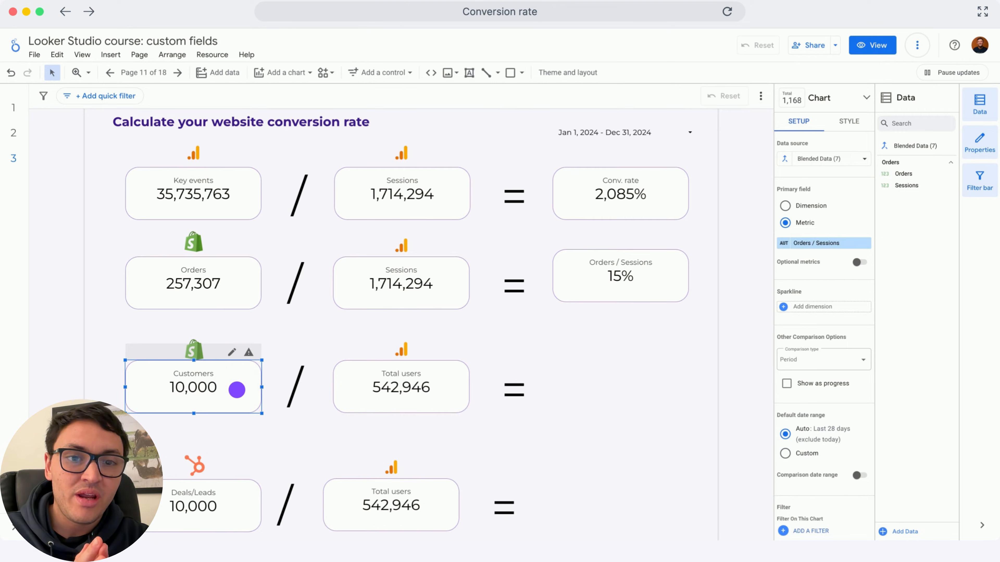
left_click(237, 390)
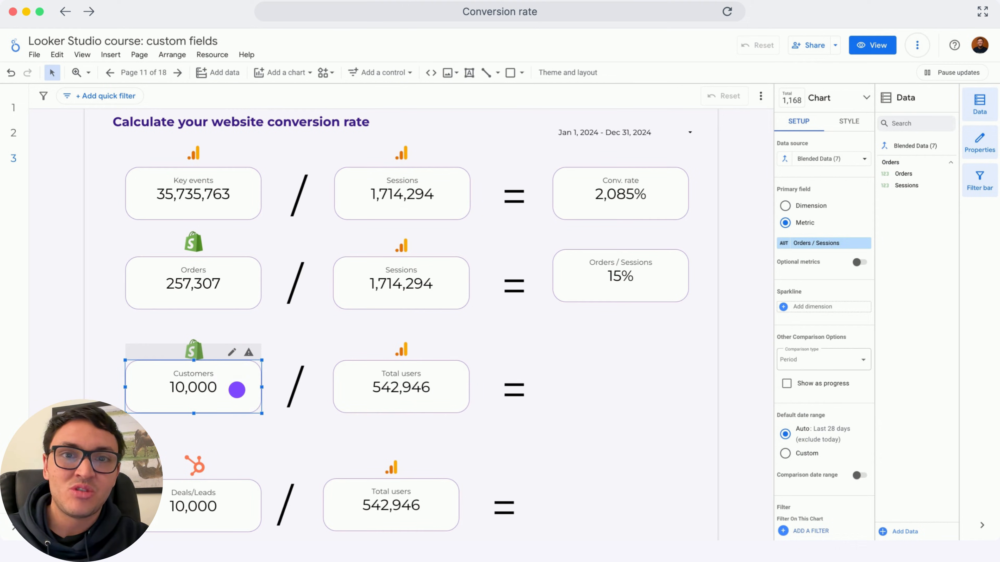
left_click(237, 389)
left_click(237, 390)
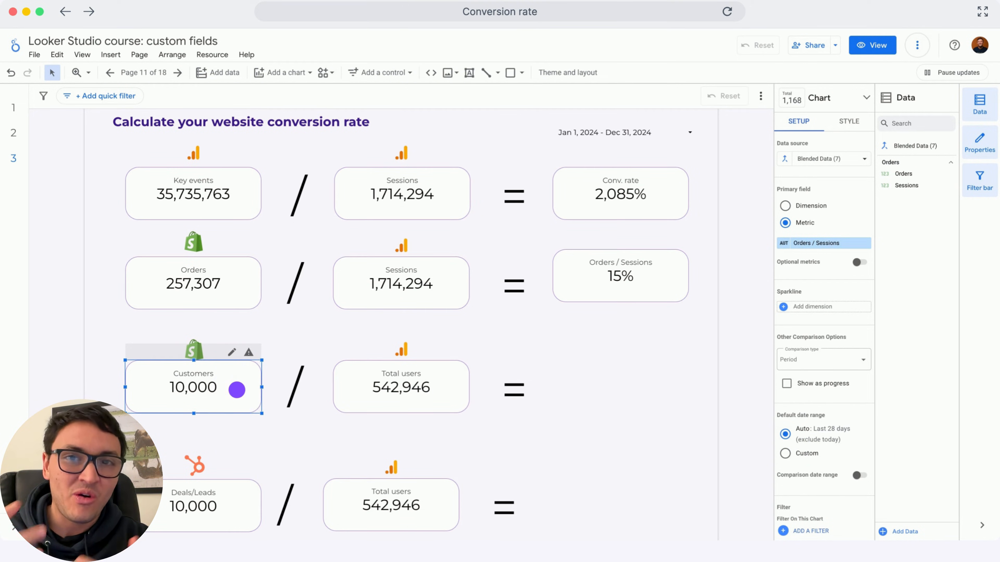
left_click(237, 390)
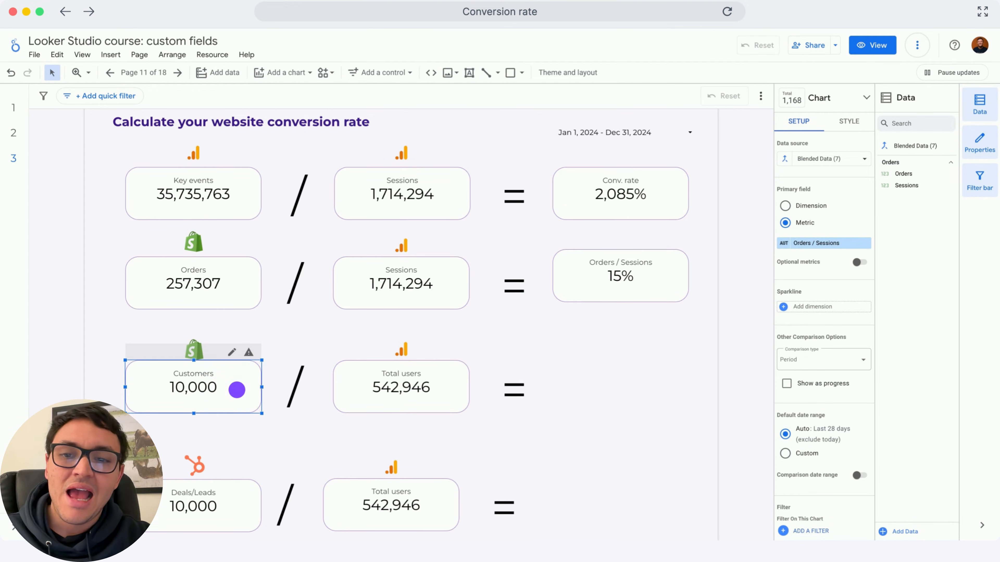
left_click(361, 389, "shift")
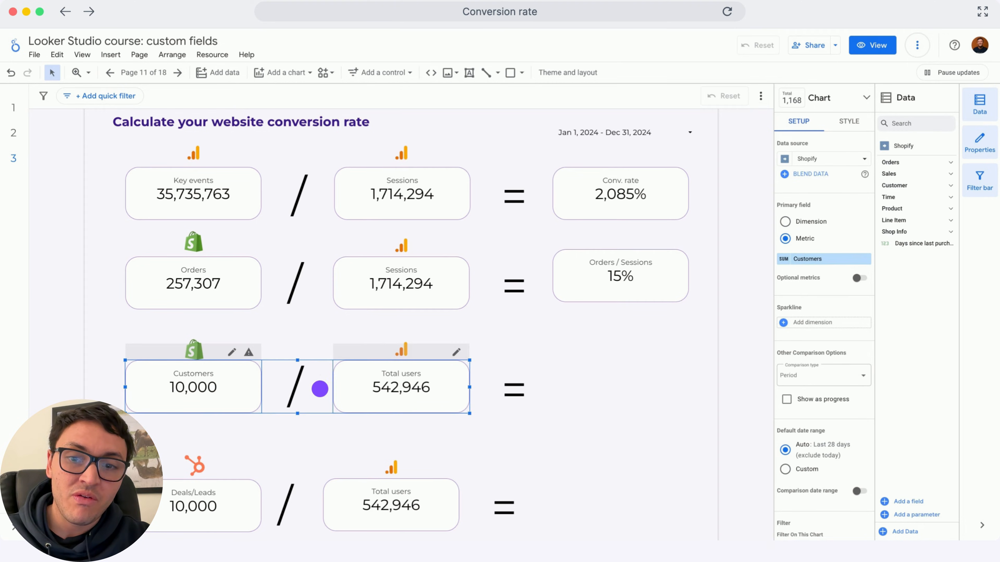
right_click(361, 388)
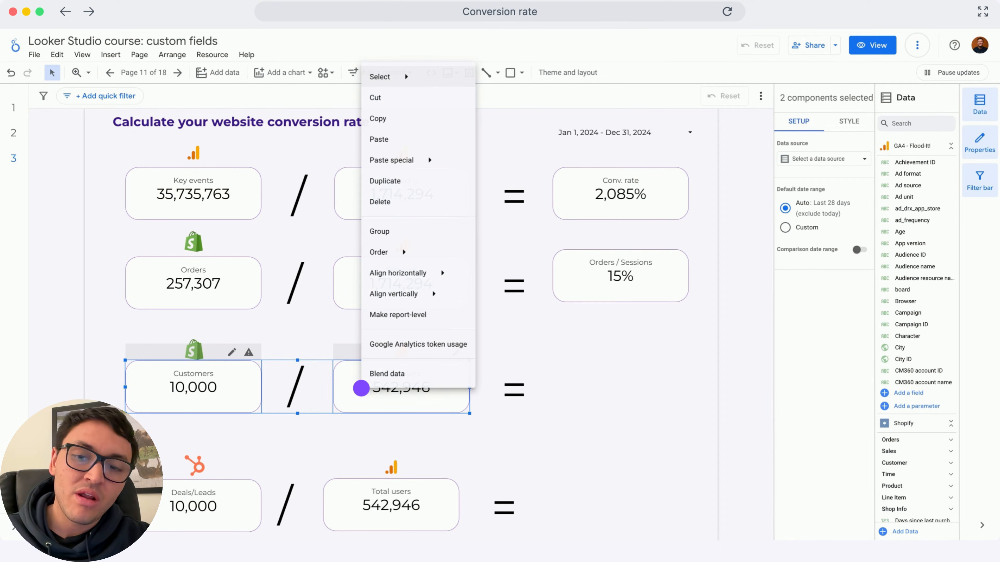
left_click(405, 372)
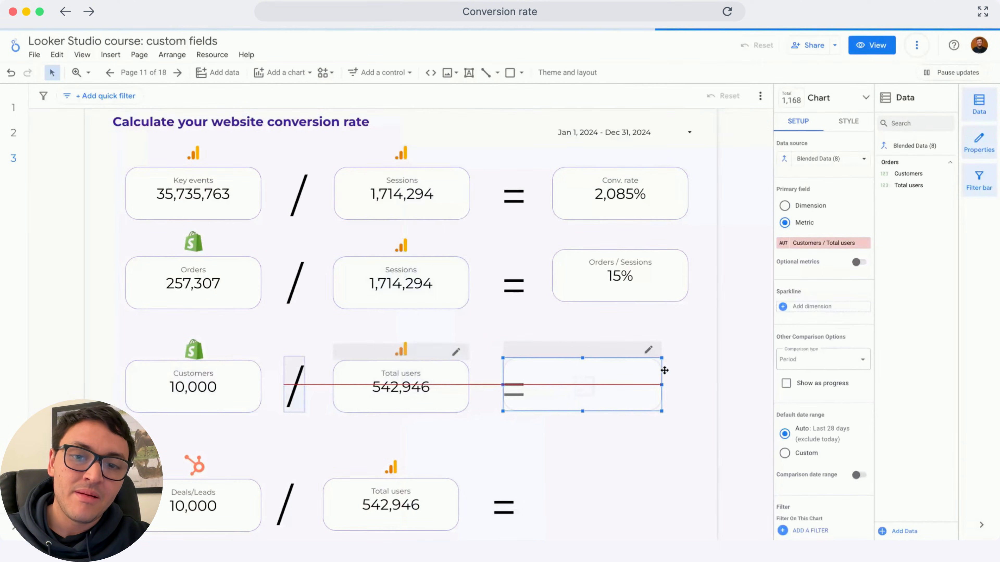
left_click_drag(614, 374, 688, 386)
left_click(659, 386)
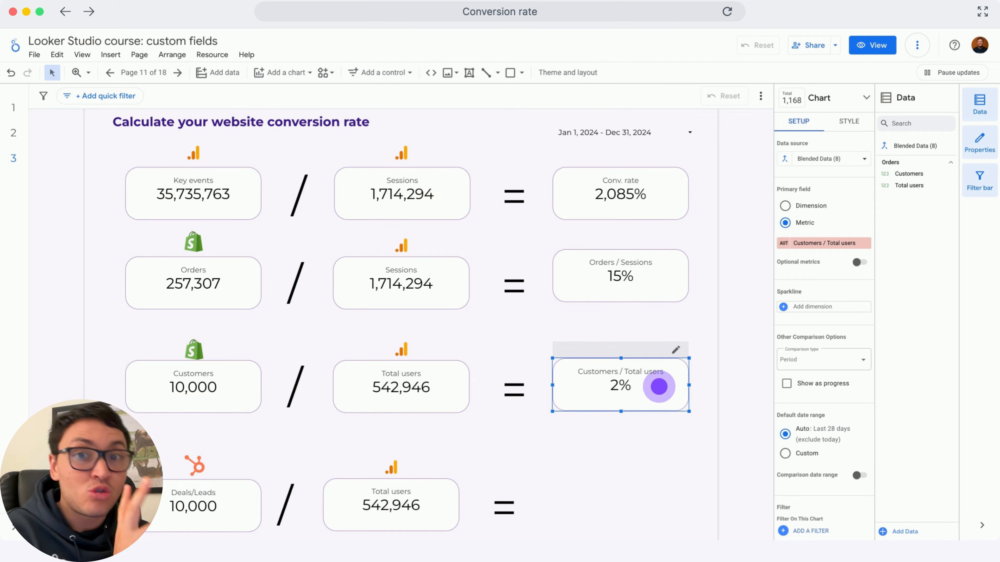
- Blend the Deals/Leads scorecard with the Total users scorecard beside it and place the resulting ratio scorecard after the equals sign
left_click(212, 503)
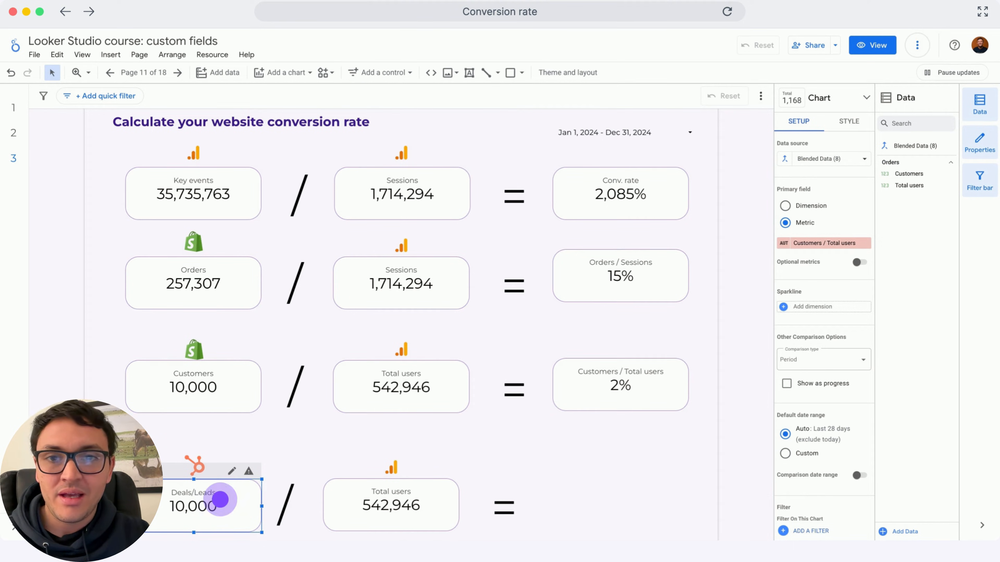
left_click(341, 495, "shift")
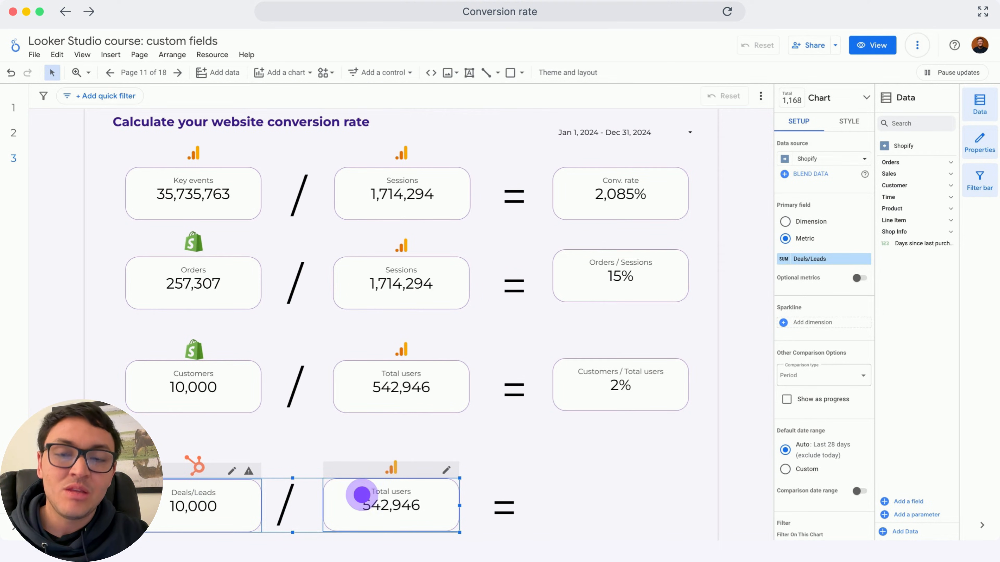
right_click(361, 494)
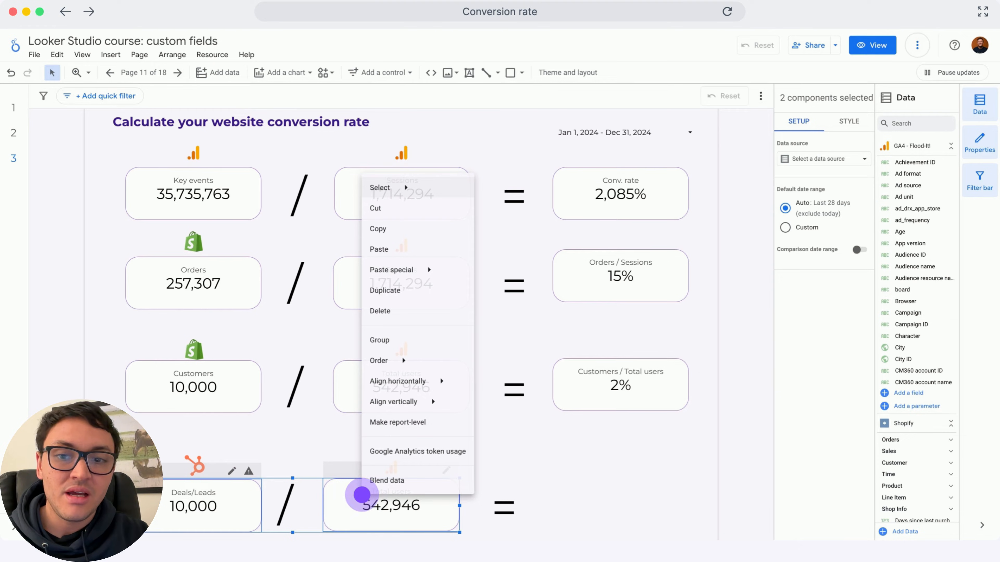
left_click(404, 482)
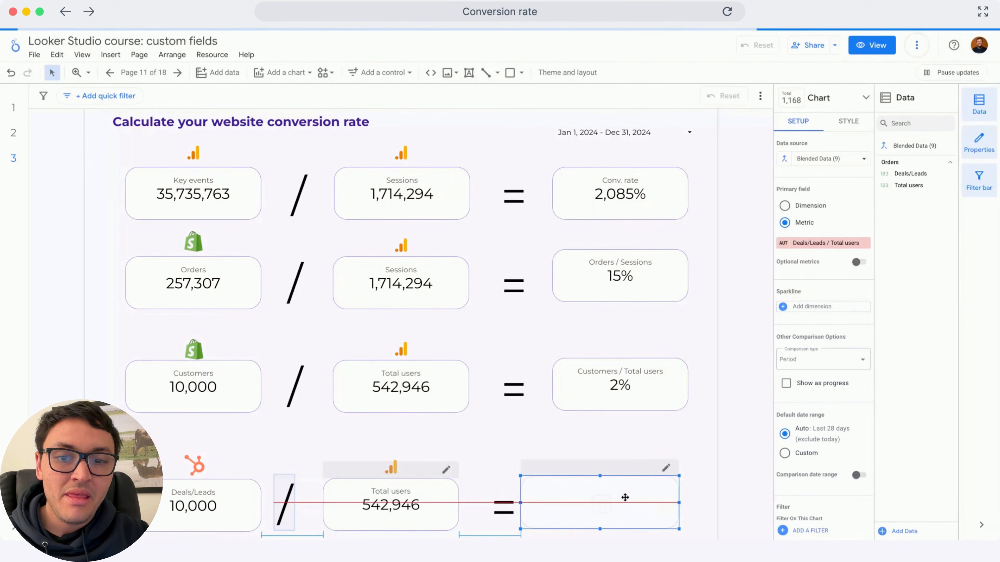
left_click_drag(625, 498, 692, 503)
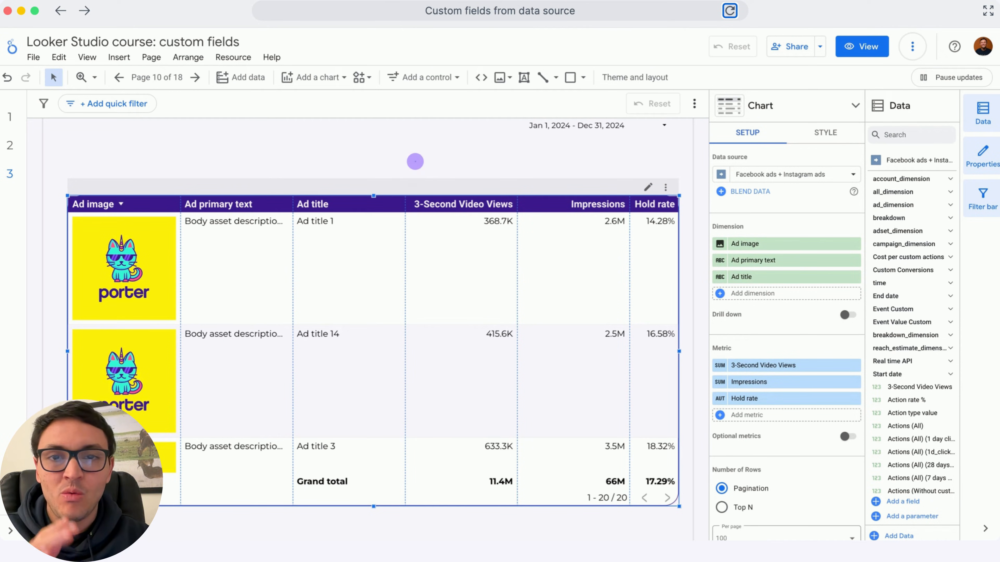
- Add a scorecard above the ad table on the Custom fields from data source page and set its metric to Amount spent
left_click(414, 162)
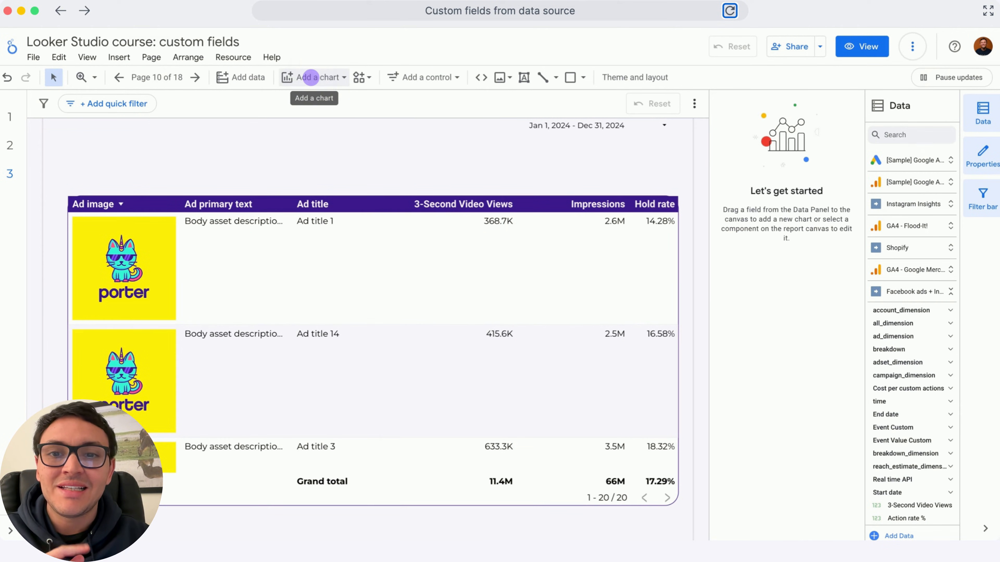
left_click(310, 77)
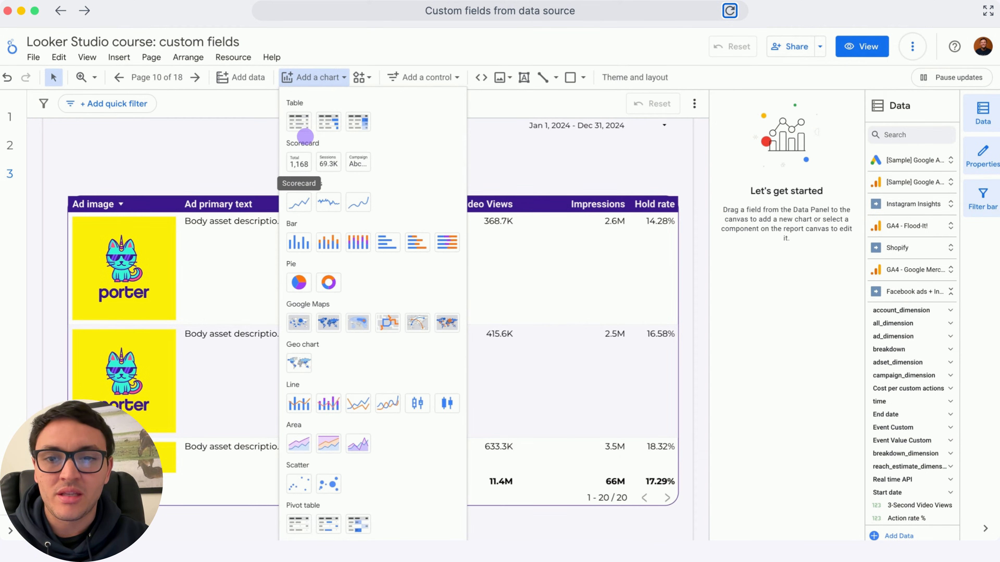
left_click(302, 161)
left_click(76, 138)
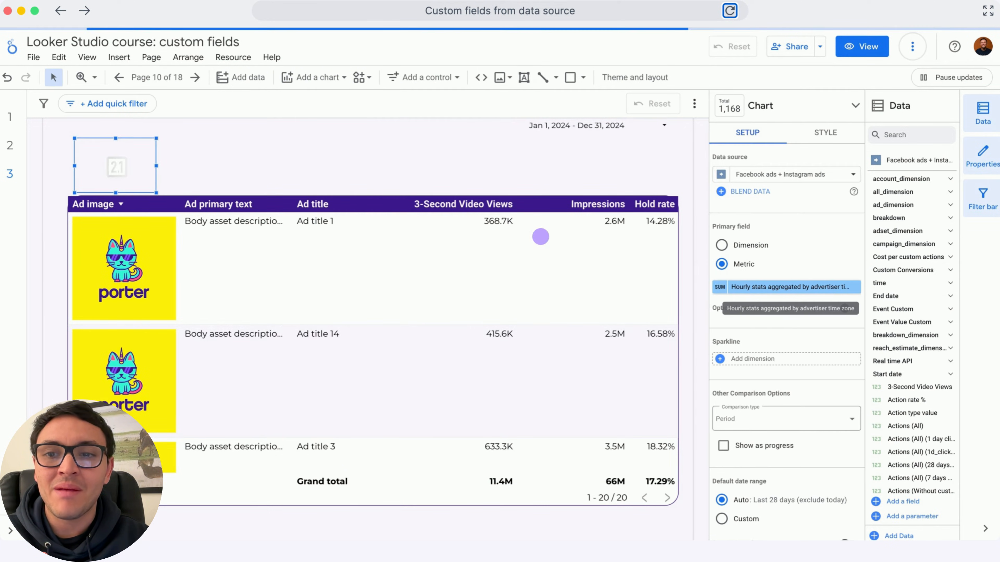
left_click(743, 286)
type("AMOUNT")
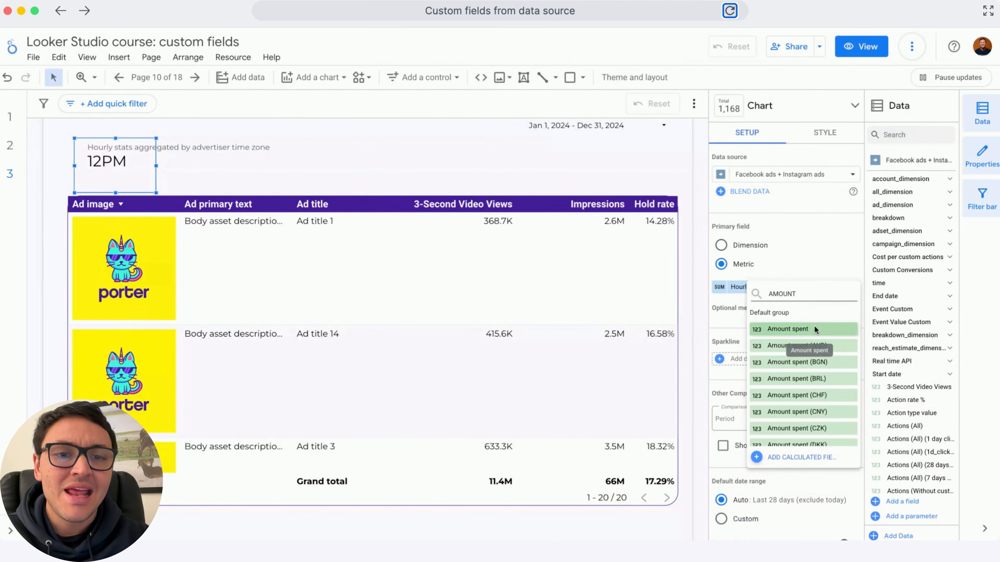
left_click(817, 330)
left_click(123, 160)
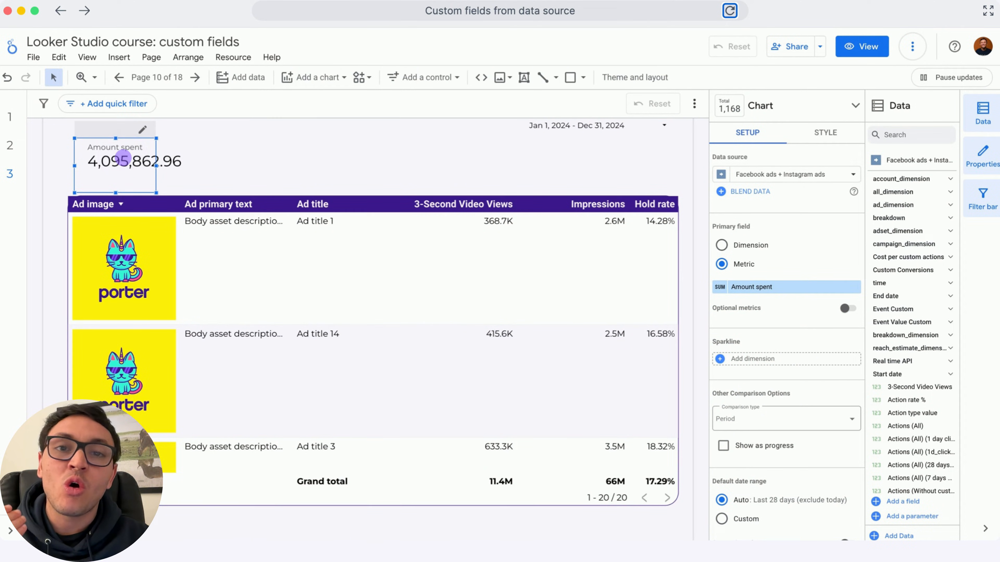
- Copy the formula of the ad table's Hold rate metric and close its field editor
left_click(193, 176)
left_click(618, 313)
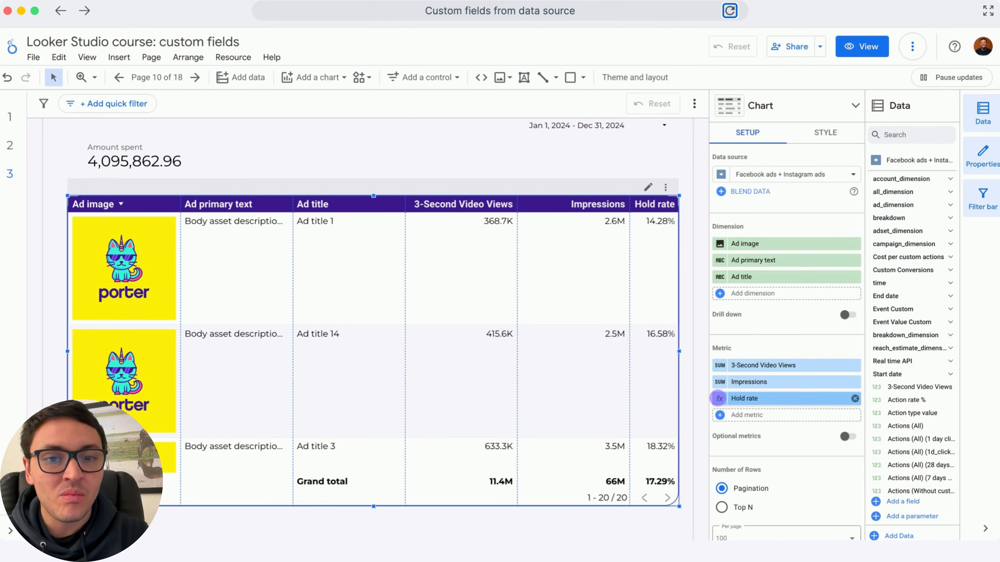
left_click(719, 398)
left_click(418, 138)
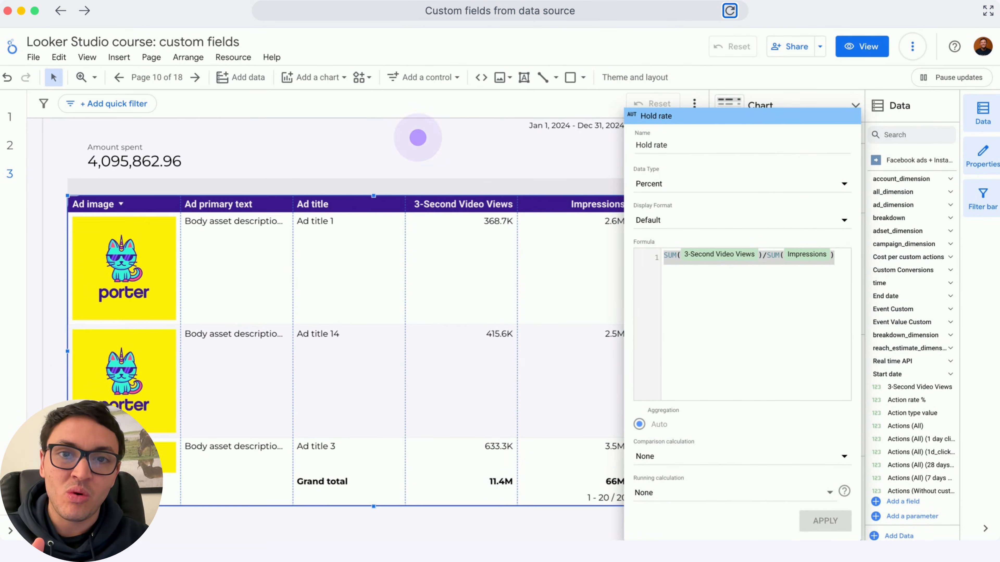
- Replace the Amount spent scorecard's metric with a calculated field named Hold rate, using the formula SUM(3-Second Video Views)/SUM(Impressions)
left_click(145, 153)
left_click(711, 286)
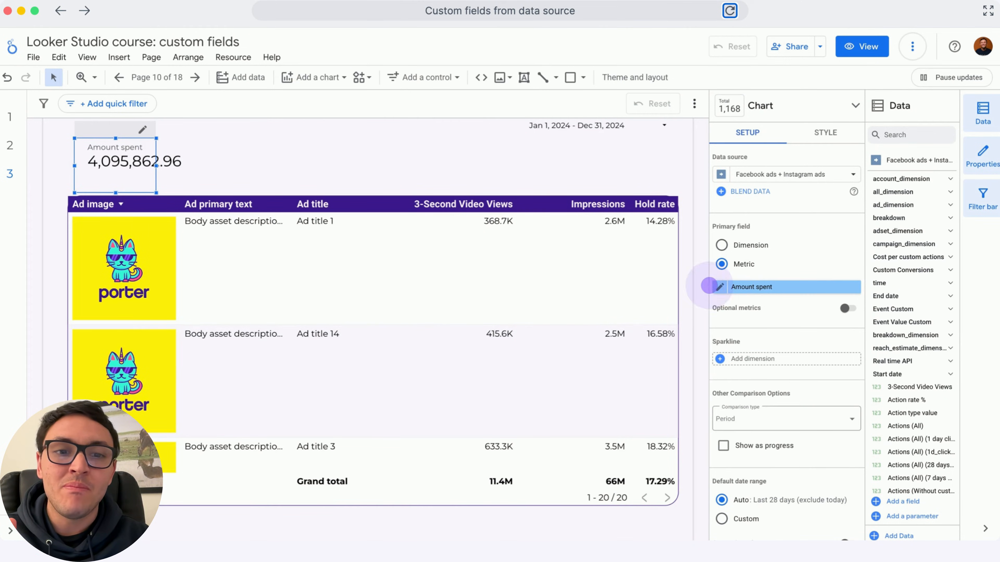
left_click(698, 306)
type("SUM(3-Second Video Views)/SUM(Impressions)")
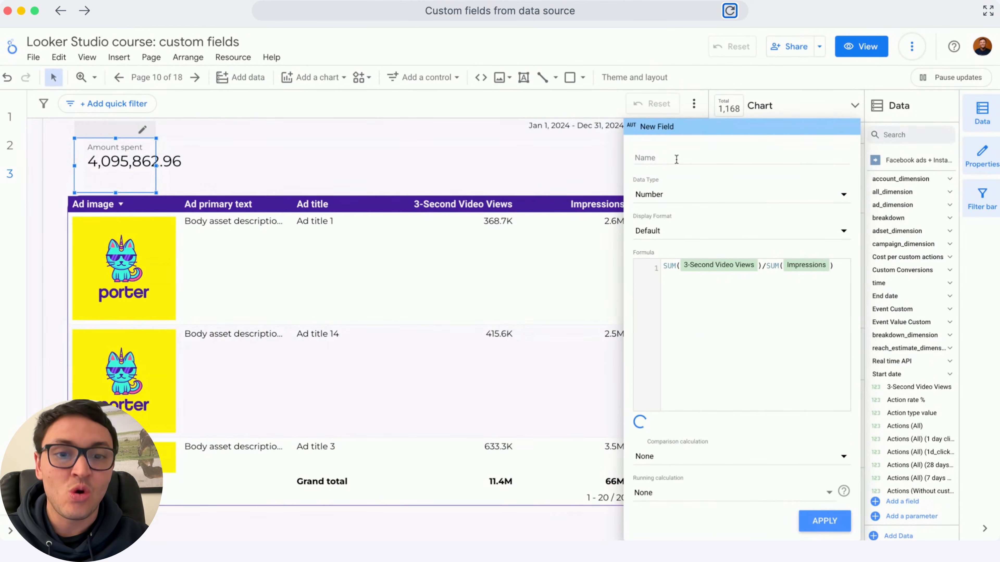
left_click(675, 158)
type("hOl")
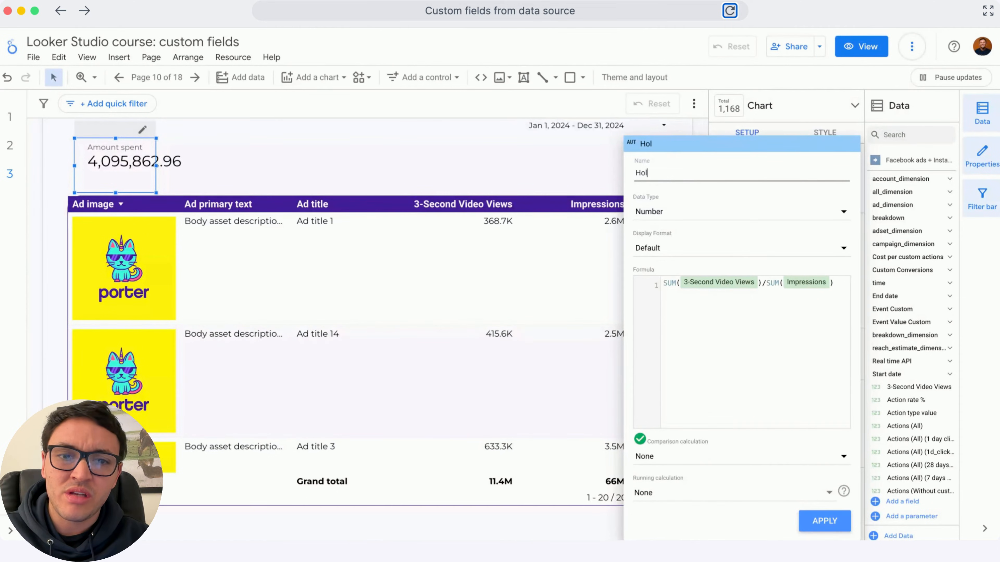
type("d rate")
key("Return")
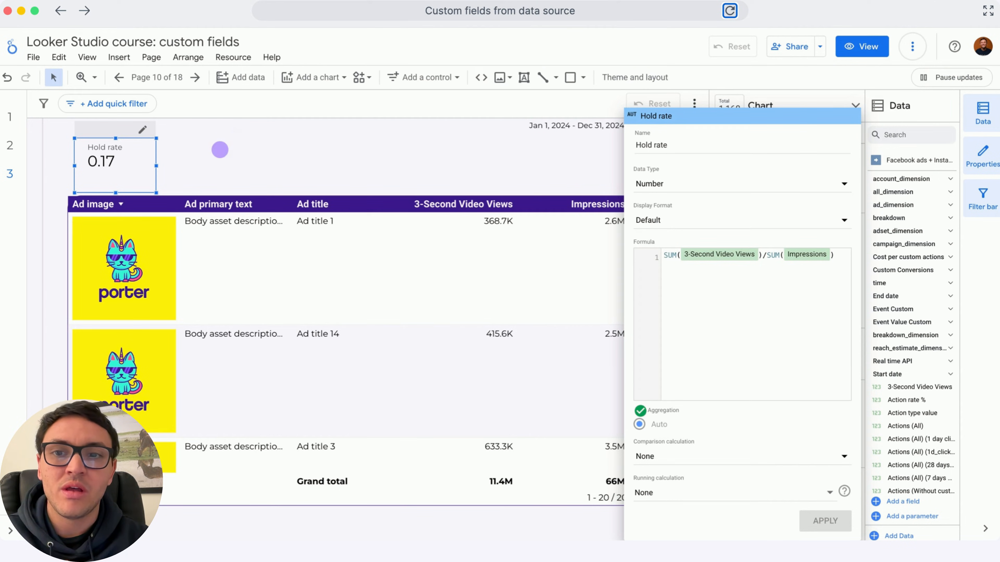
left_click(220, 150)
- Start a calculated field named Hold rate in the Facebook ads + Instagram ads data source with alias ds0
left_click(236, 57)
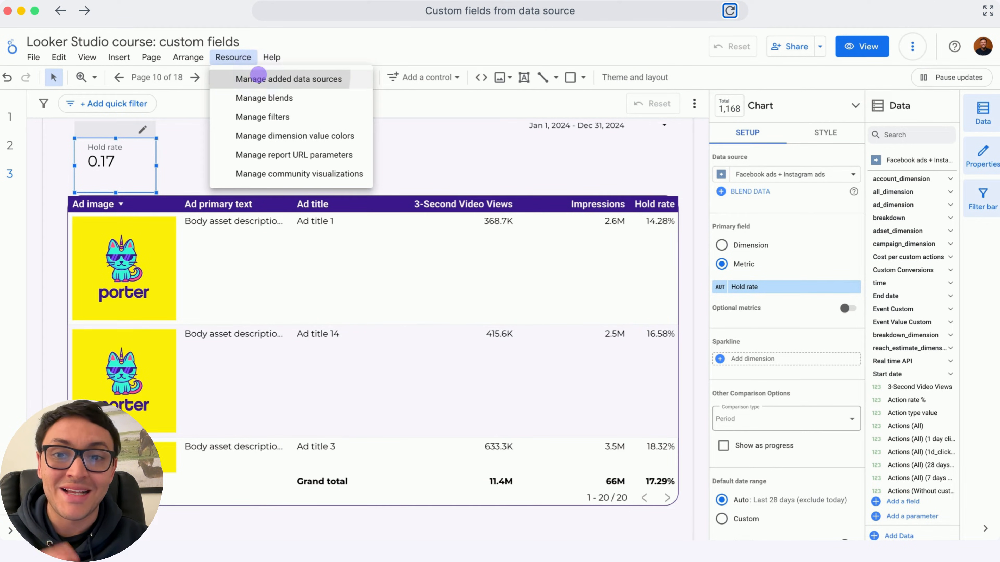
left_click(258, 78)
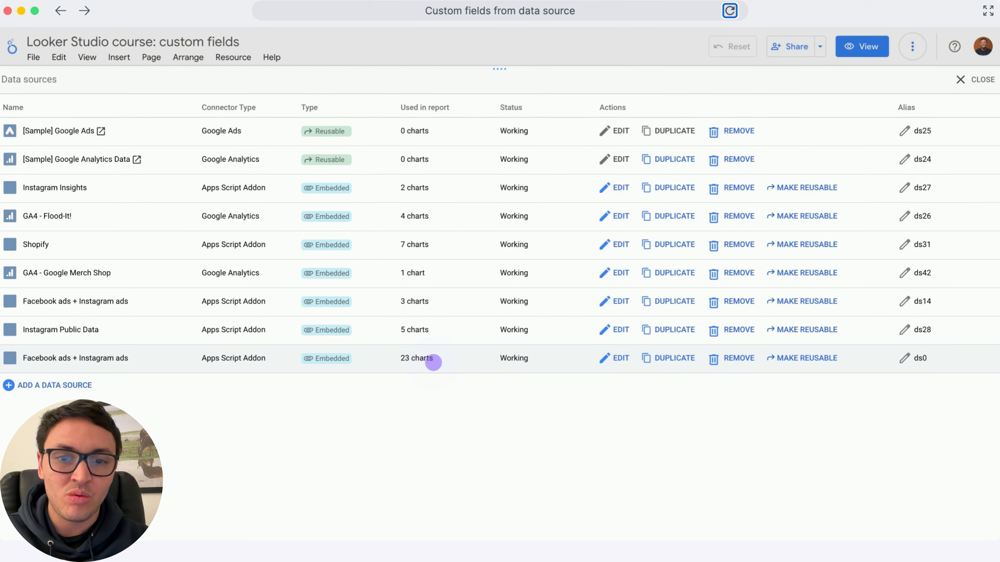
left_click(608, 358)
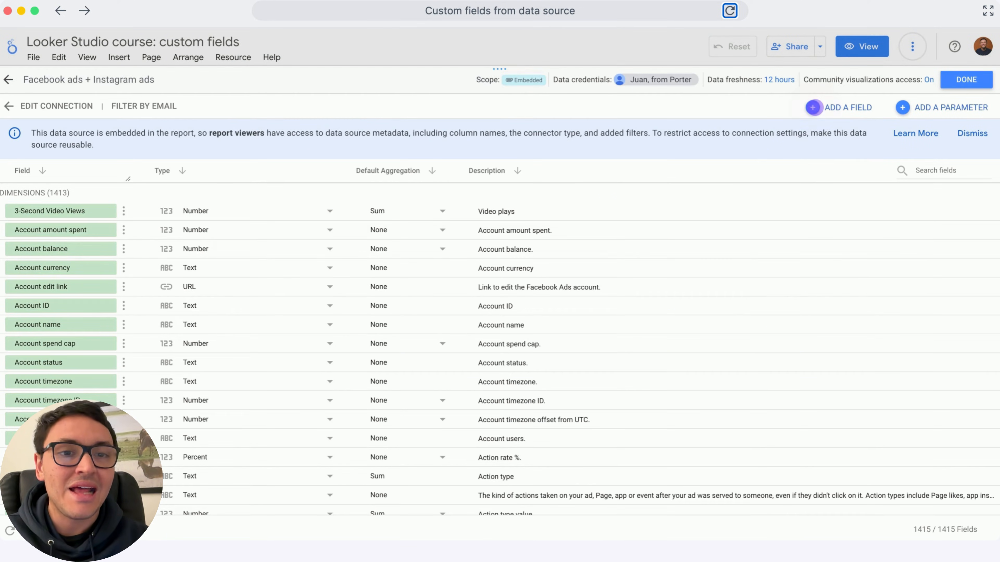
left_click(813, 107)
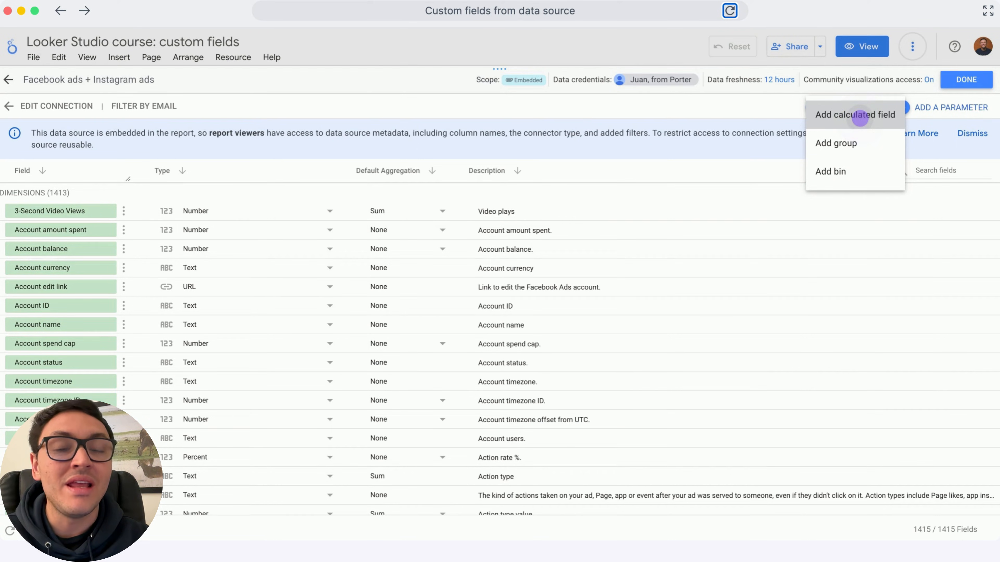
left_click(860, 118)
left_click(860, 119)
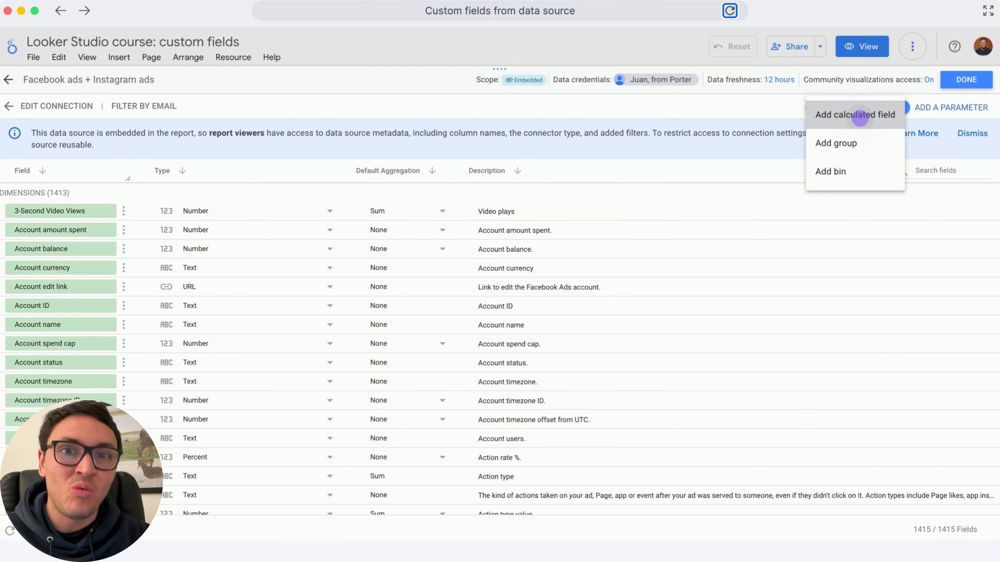
left_click(860, 118)
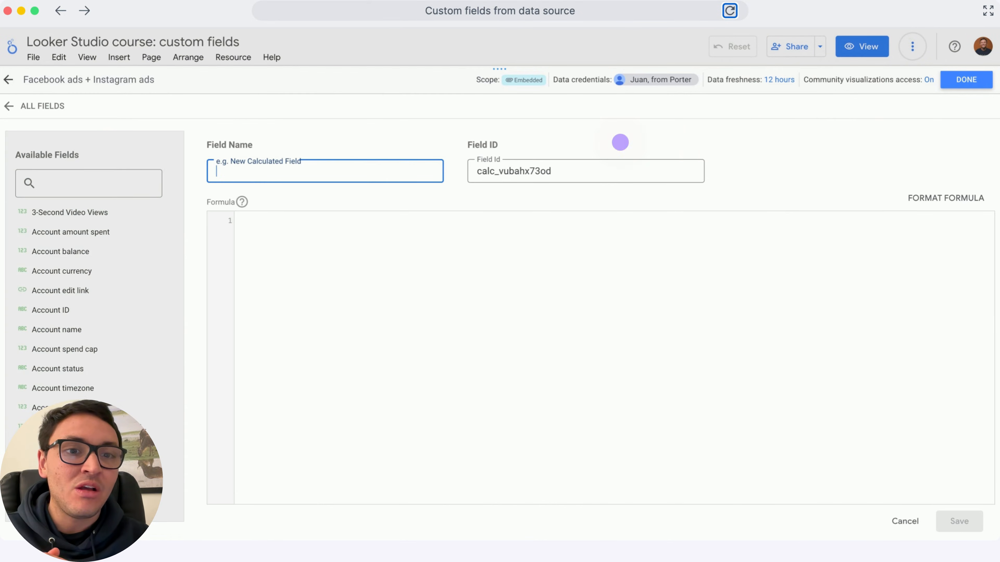
left_click(335, 170)
type("Hold rate")
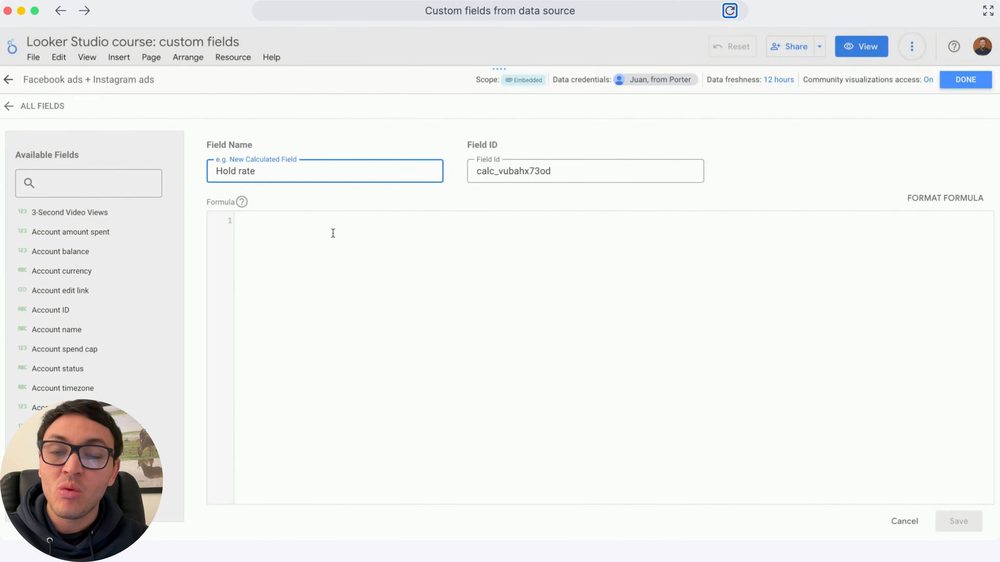
- Give the Hold rate field the formula SUM(3-Second Video Views)/SUM(Impressions), save it, and return to the list of data sources
left_click(341, 236)
type("sum")
left_click(321, 266)
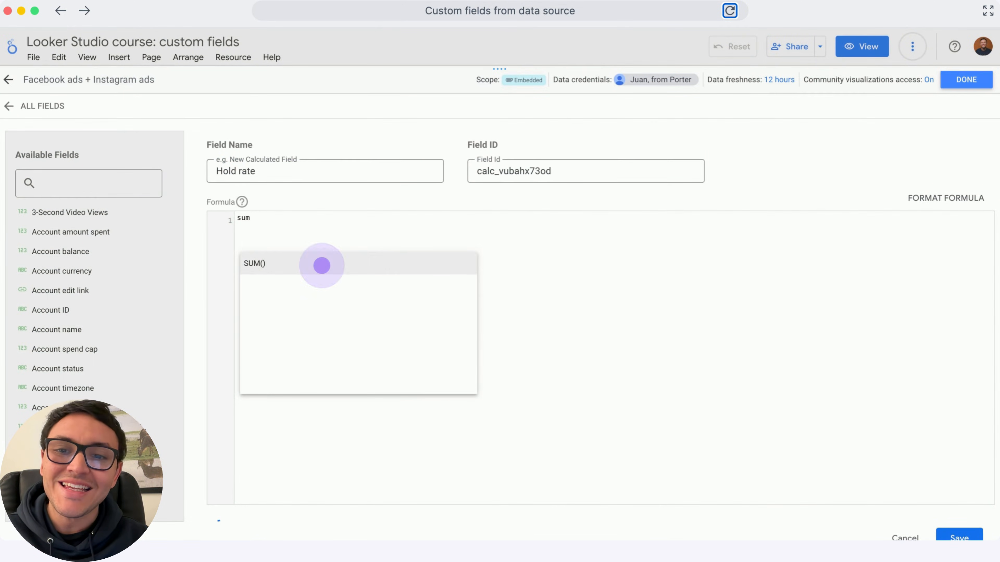
type("3")
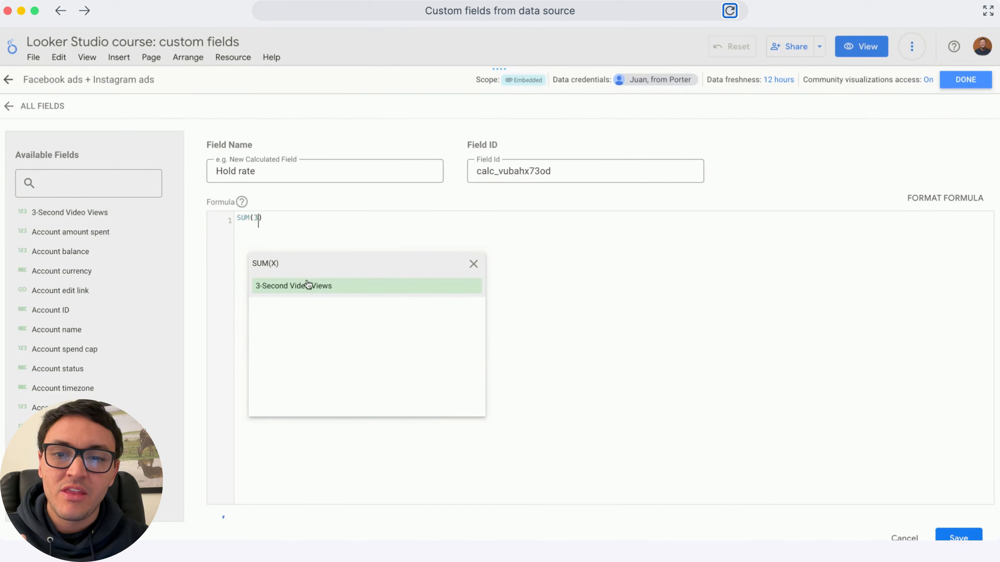
left_click(308, 285)
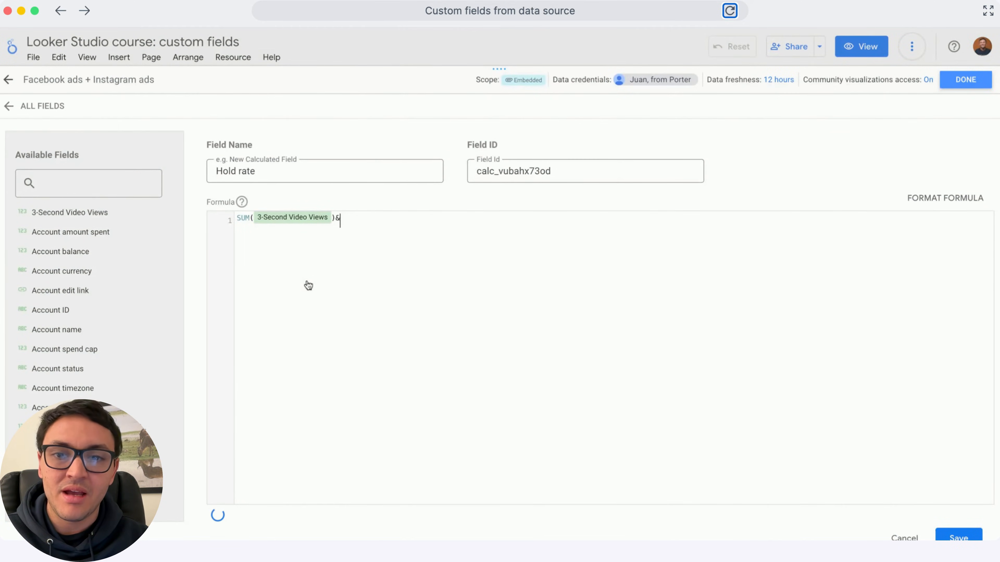
type("/sum")
left_click(390, 256)
type("impress")
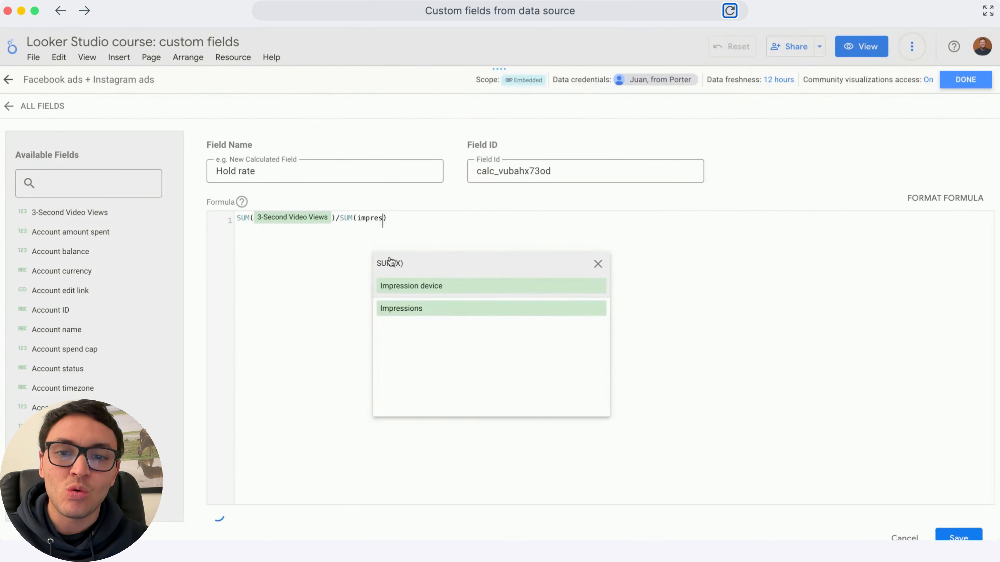
left_click(430, 316)
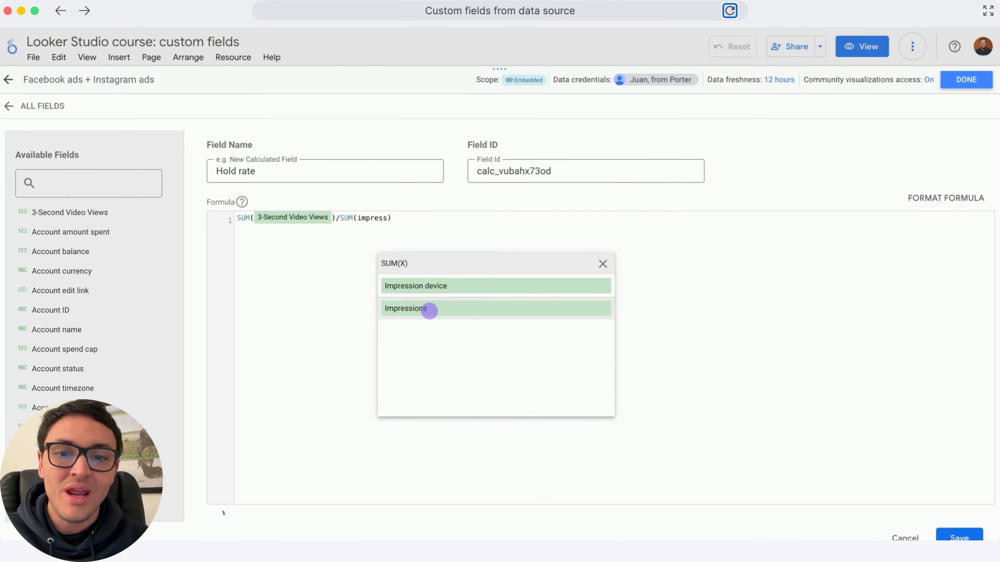
left_click(959, 521)
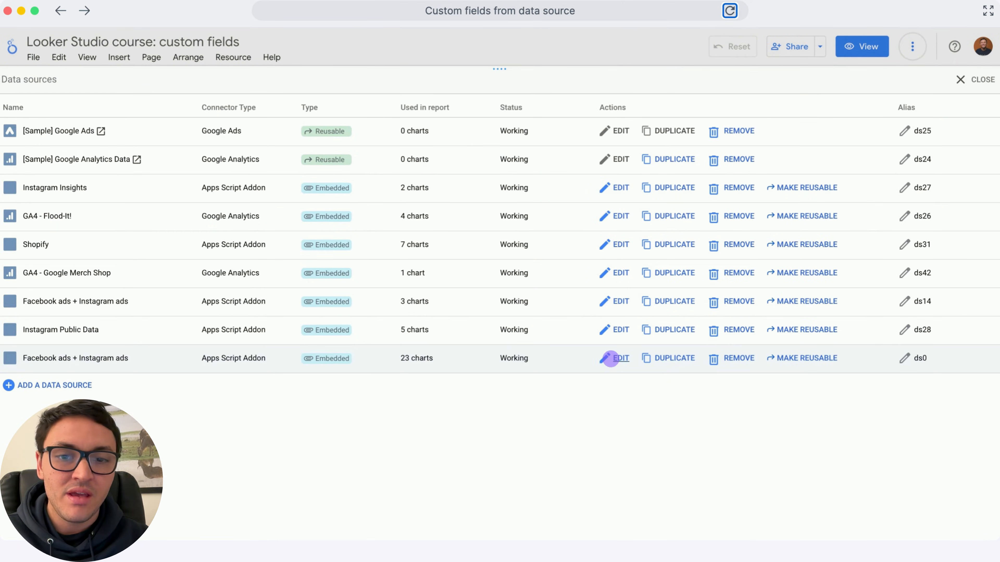
- Find the Hold rate field in the ds0 Facebook ads + Instagram ads source, set its type to Percent, and return to the report
left_click(610, 359)
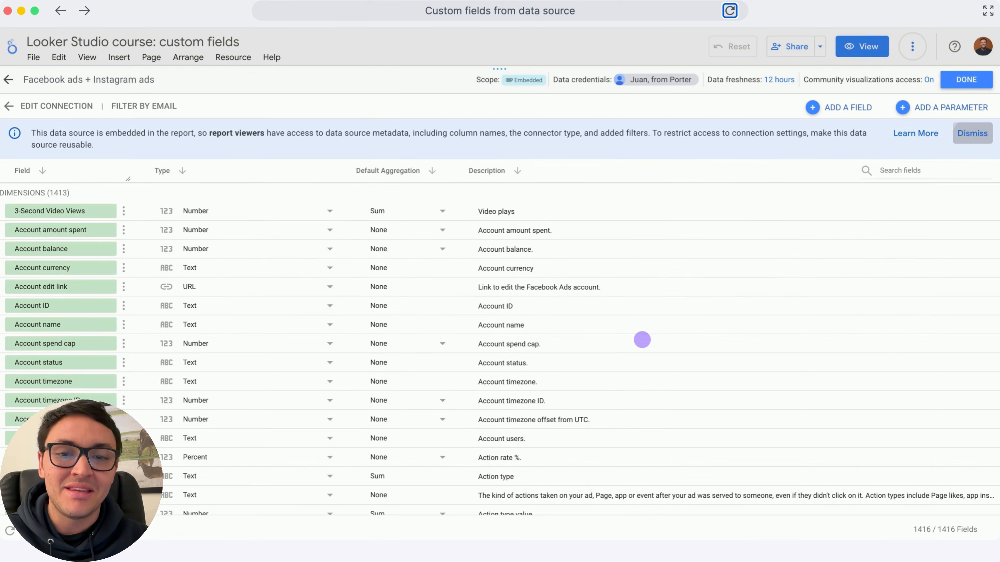
left_click(976, 140)
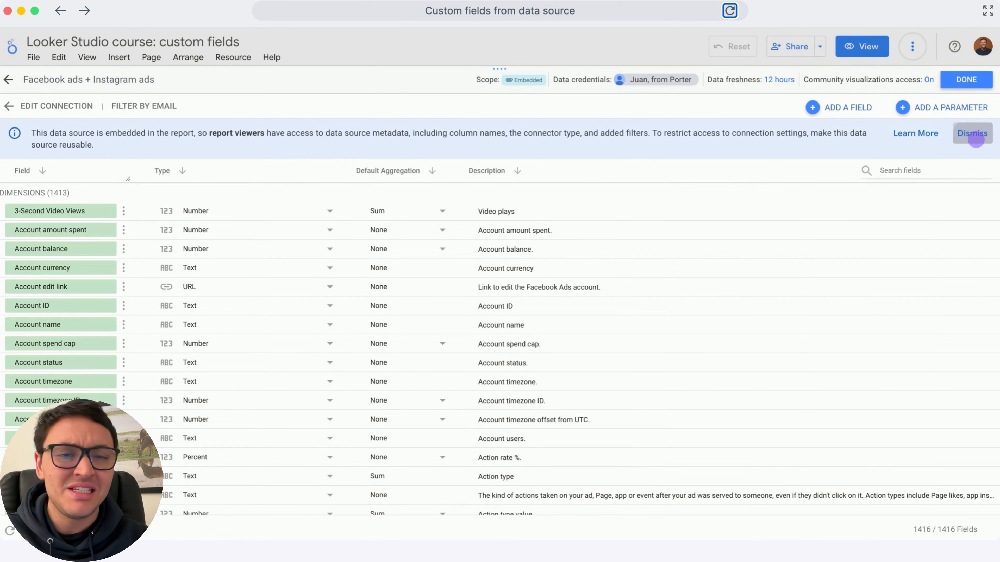
left_click(929, 128)
type("hold")
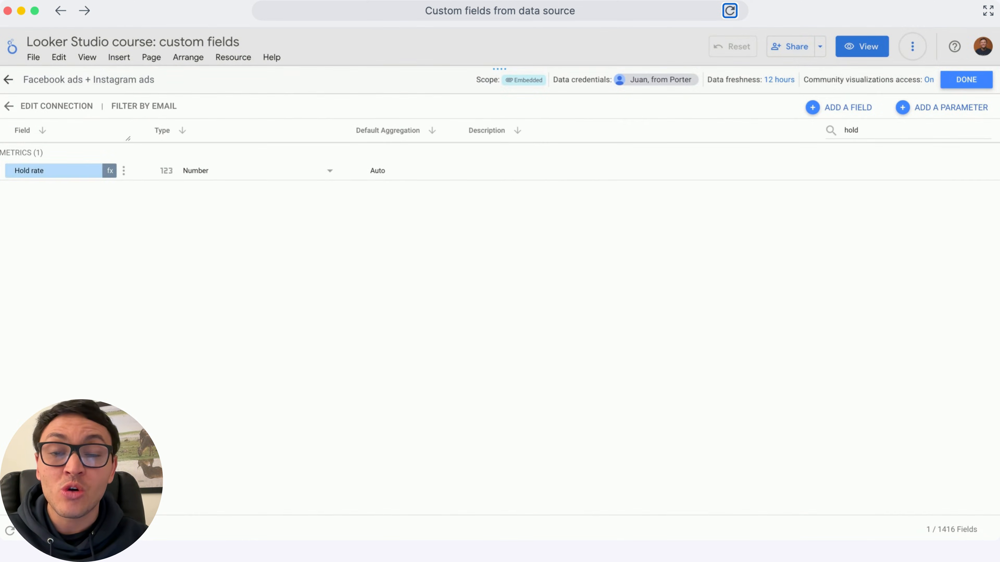
left_click(225, 282)
left_click(225, 281)
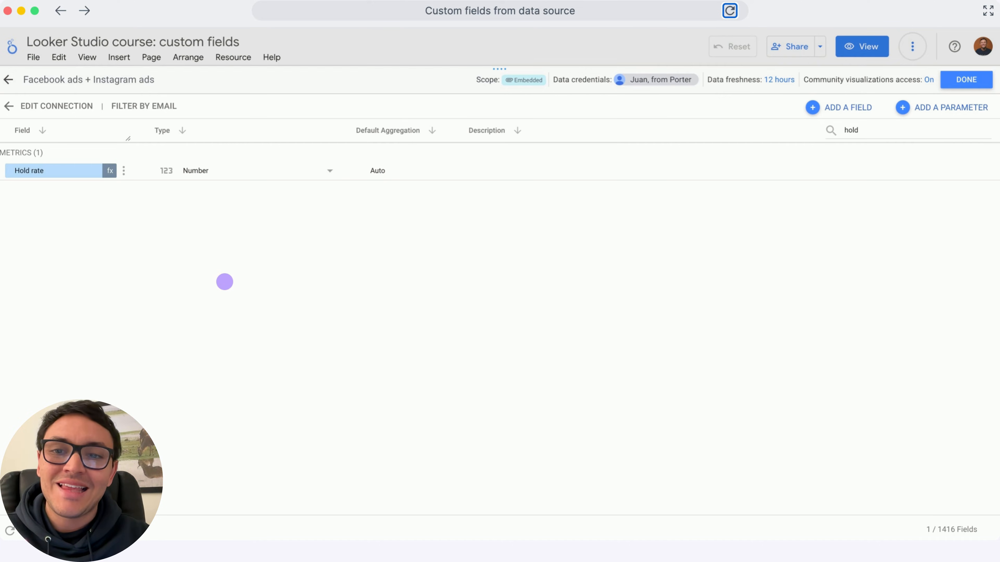
key("Right")
left_click(209, 171)
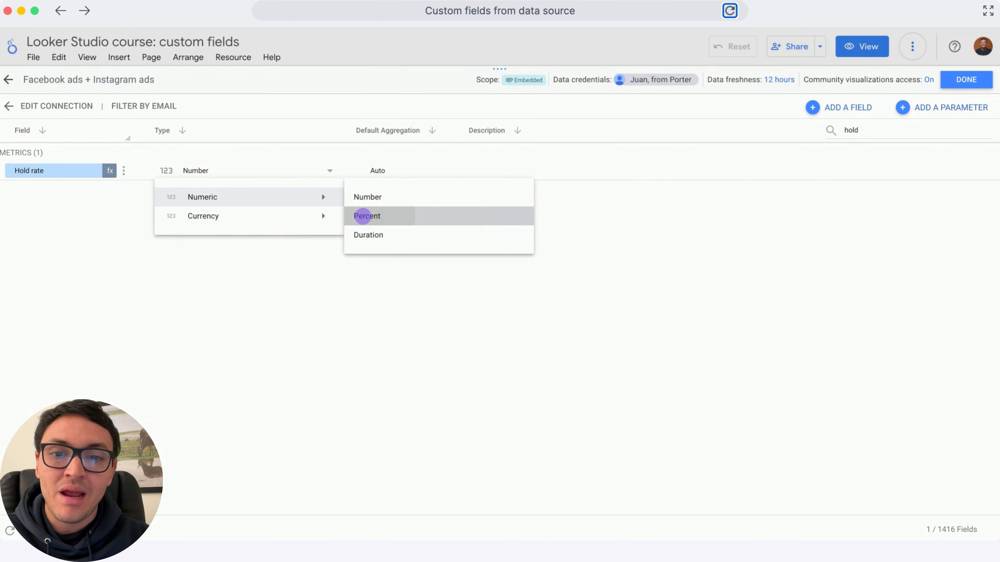
left_click(362, 216)
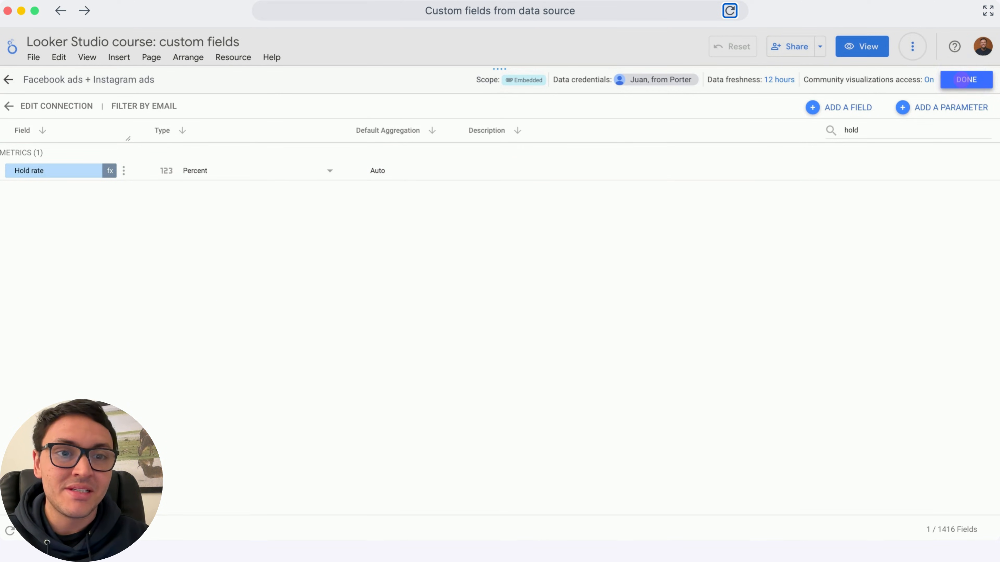
left_click(965, 79)
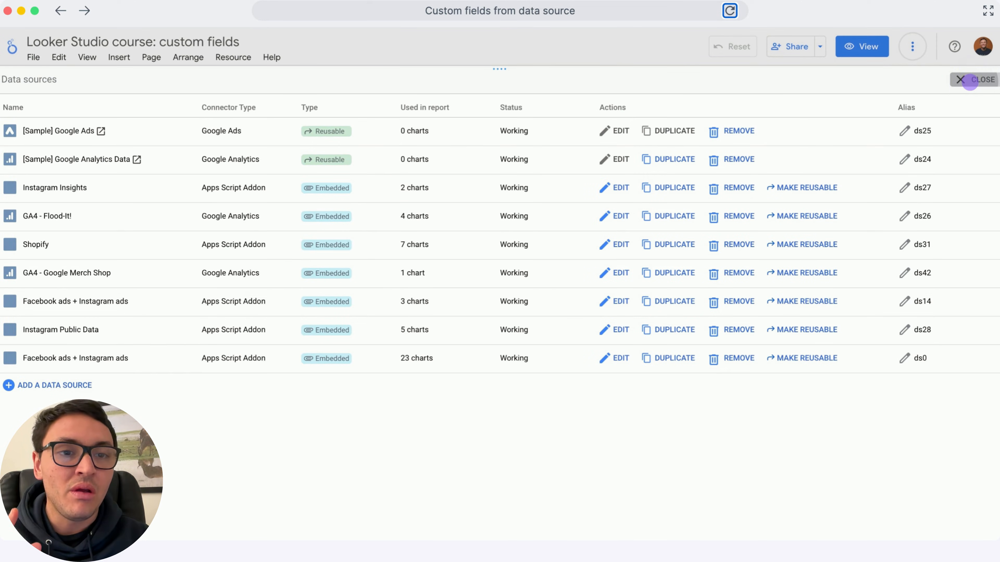
left_click(970, 79)
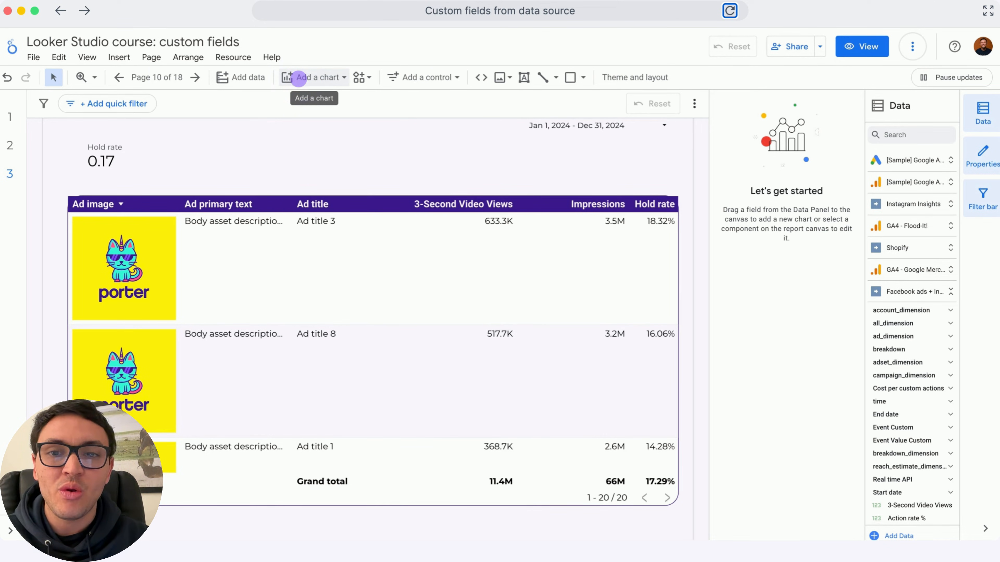
- Add a scorecard beside the existing Hold rate scorecard and set its metric to the data source's Hold rate field
left_click(299, 77)
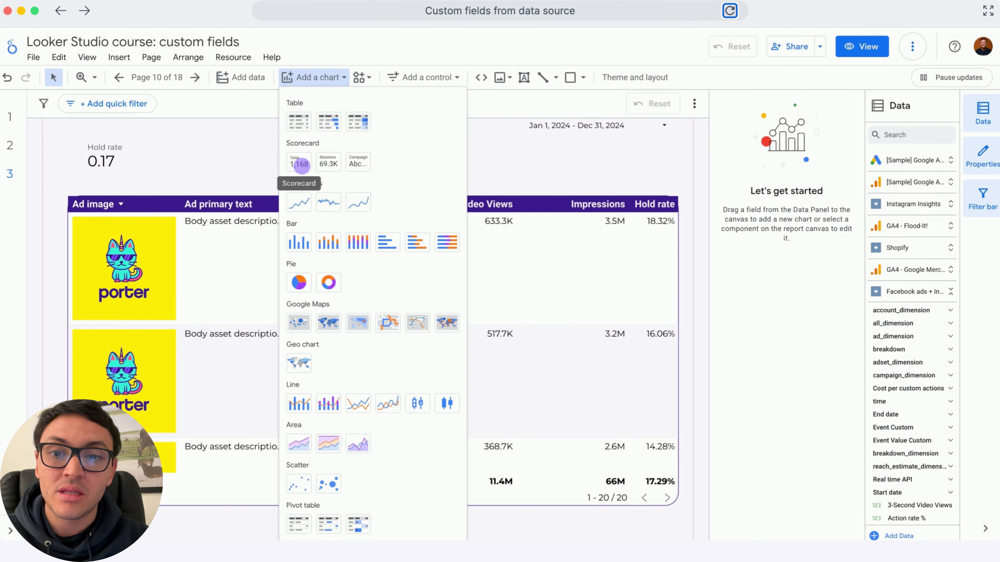
left_click(300, 165)
left_click(162, 146)
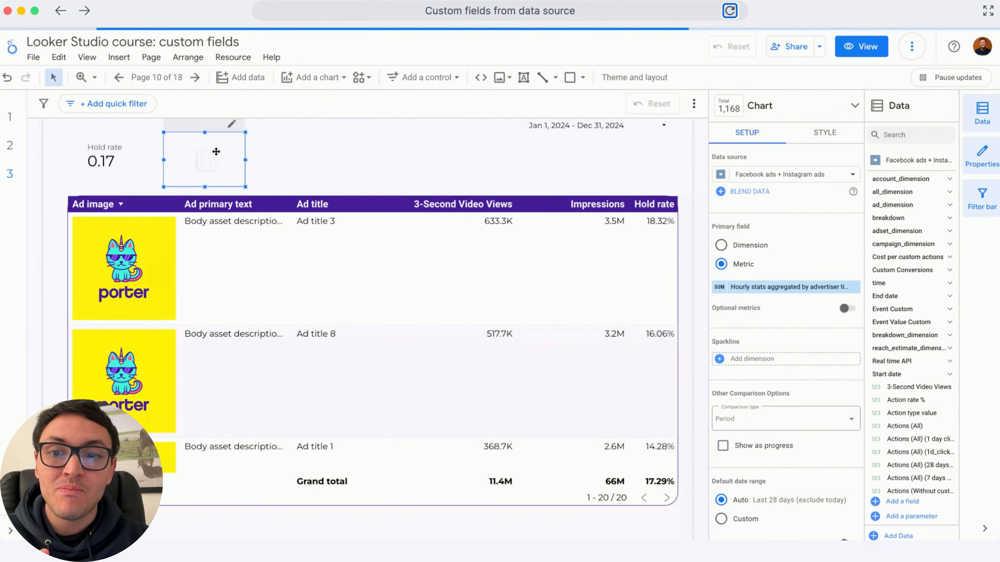
left_click(762, 287)
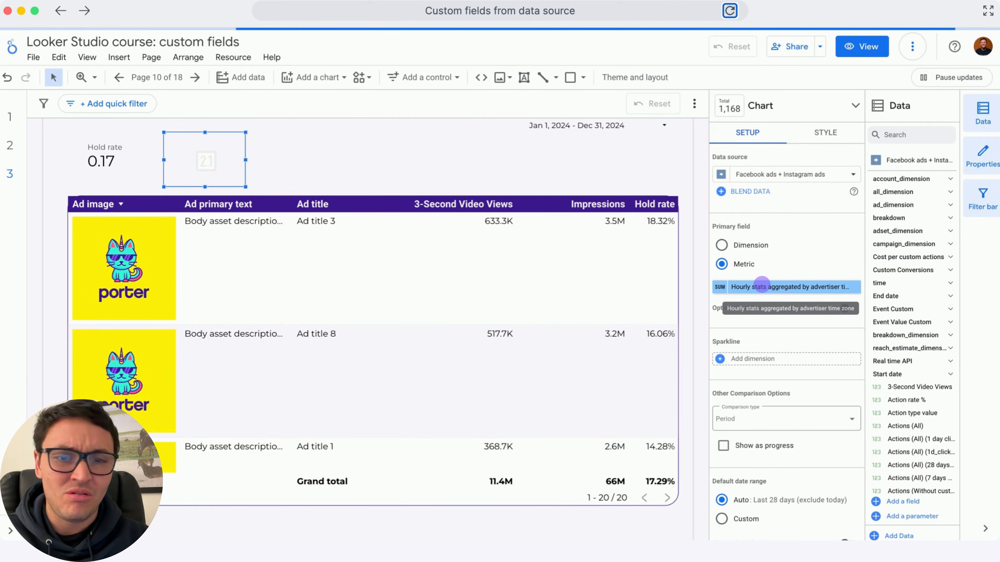
type("hold r")
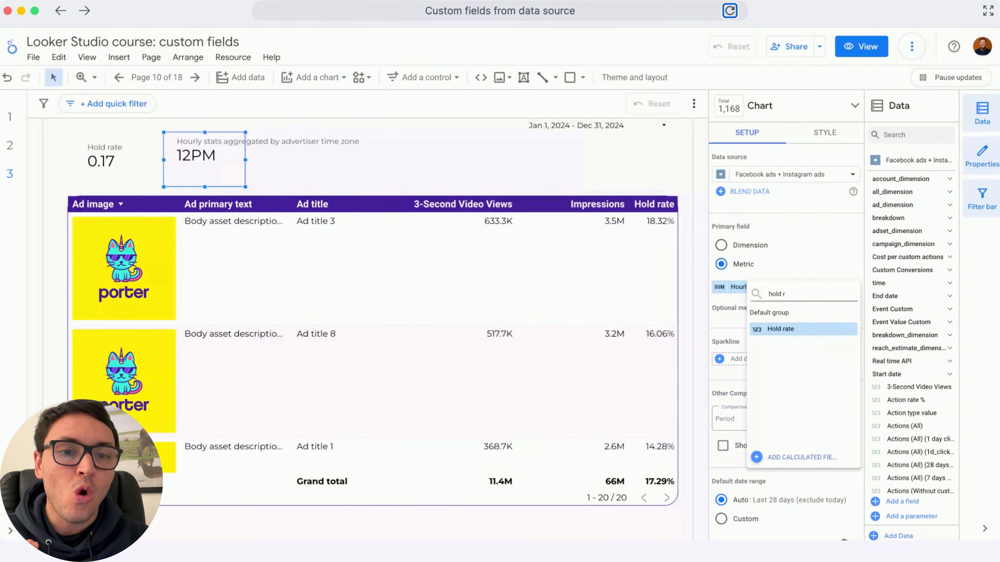
left_click(795, 330)
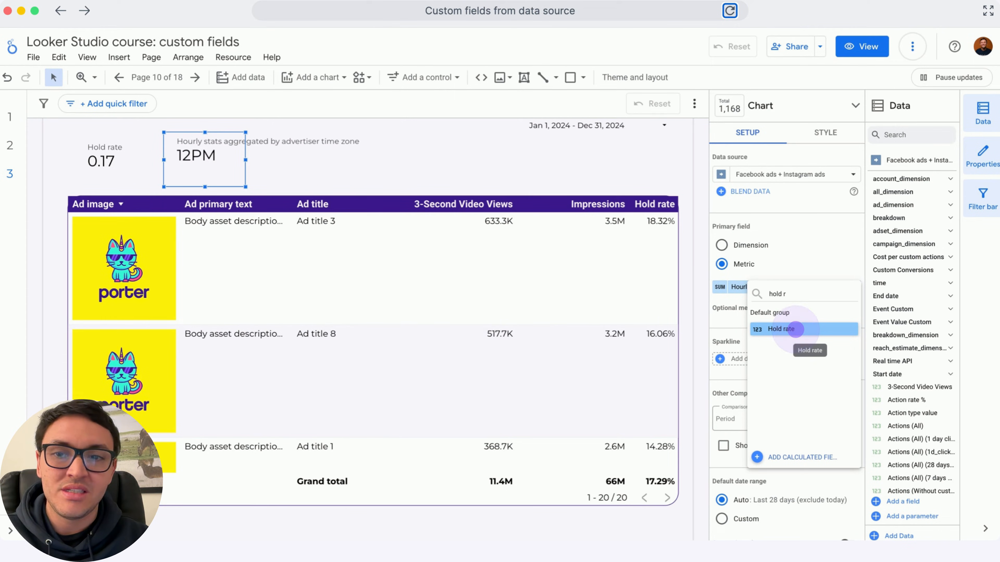
- Replace the ad table's Hold rate metric with the Hold rate field from the Facebook ads + Instagram ads data source
left_click(546, 255)
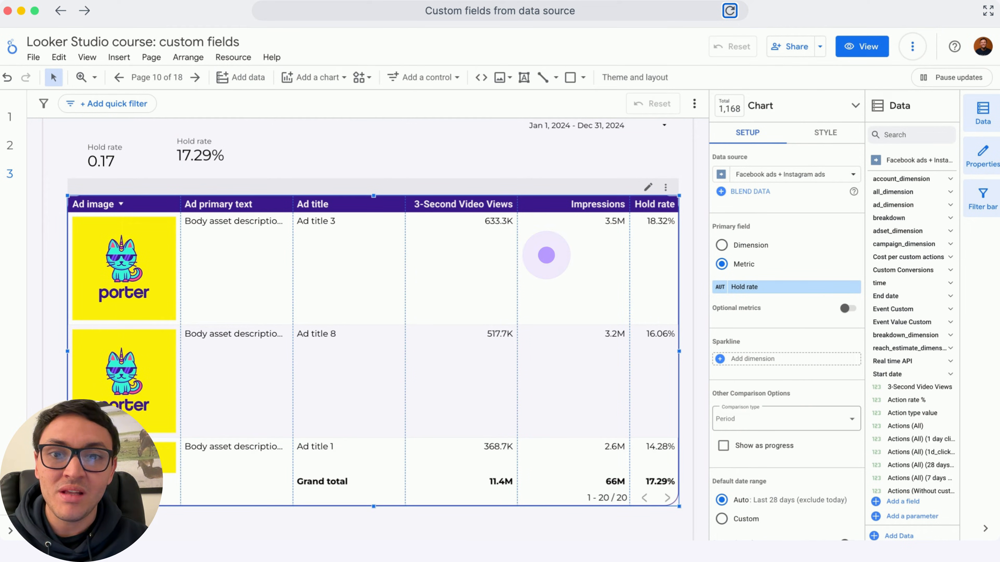
left_click(546, 255)
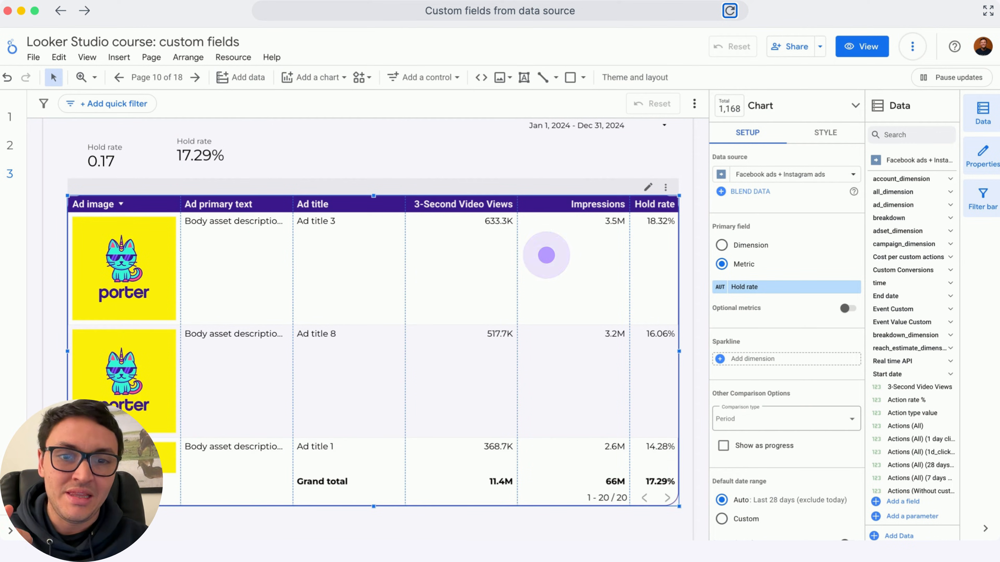
left_click(854, 398)
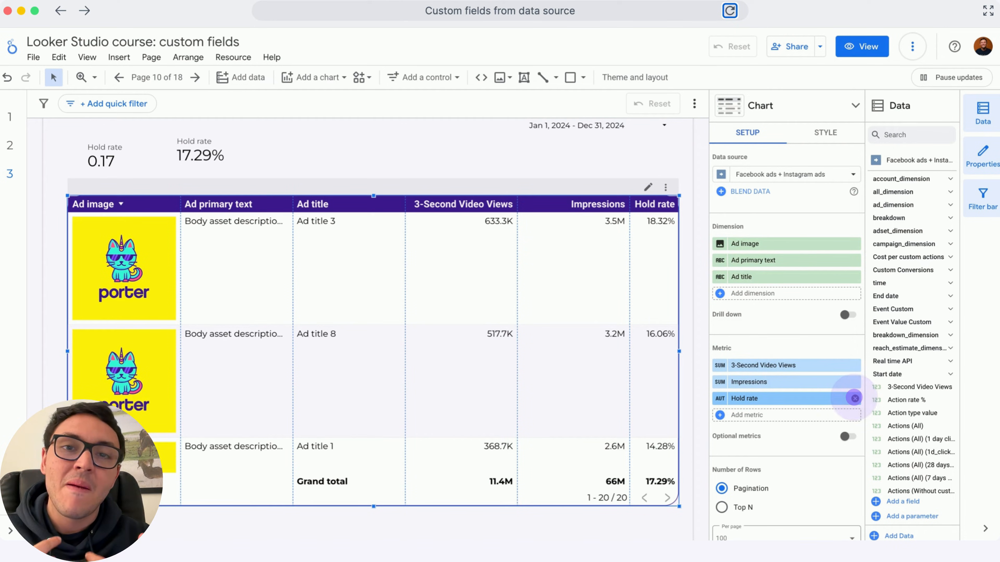
left_click(854, 398)
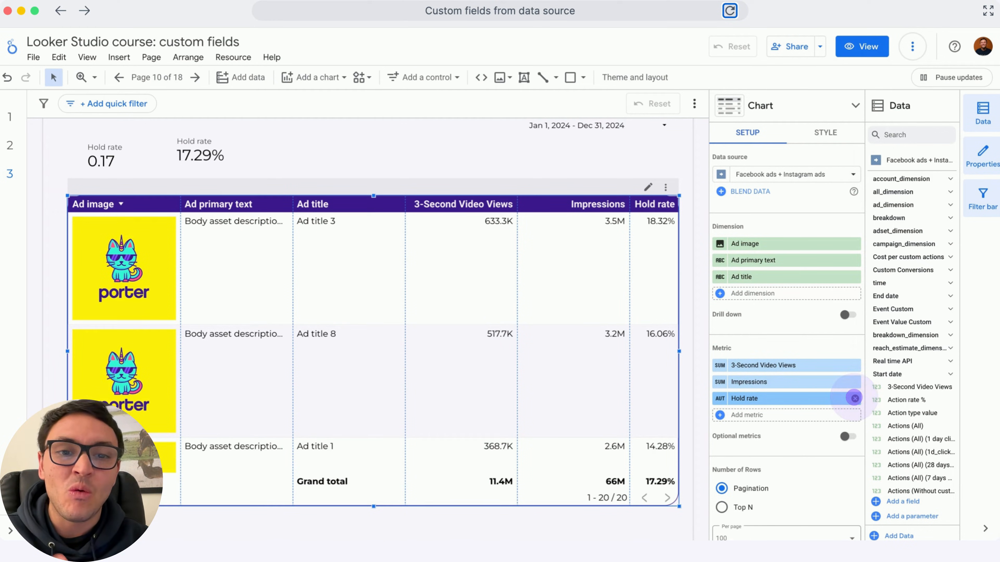
left_click(758, 398)
type("hold ra")
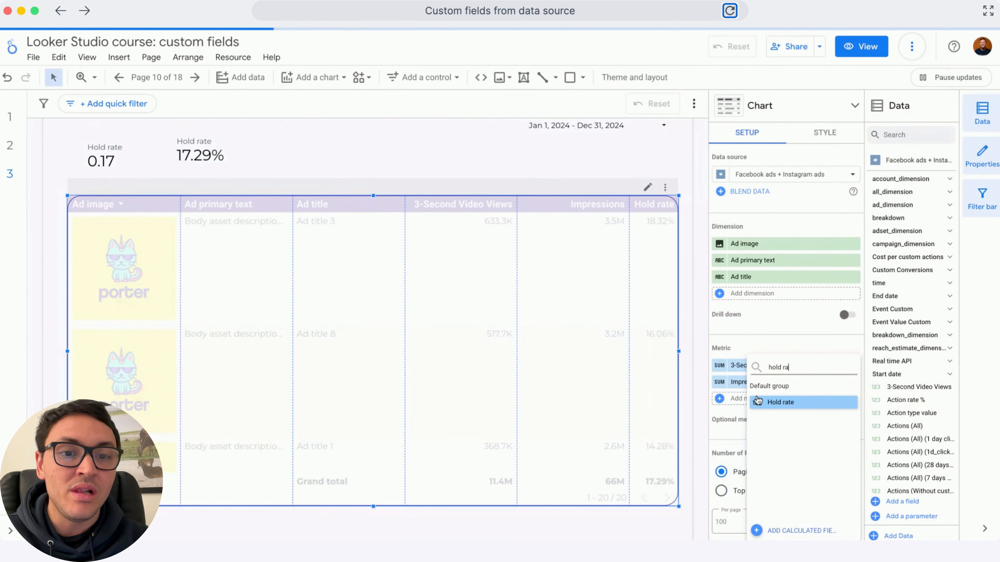
left_click(750, 402)
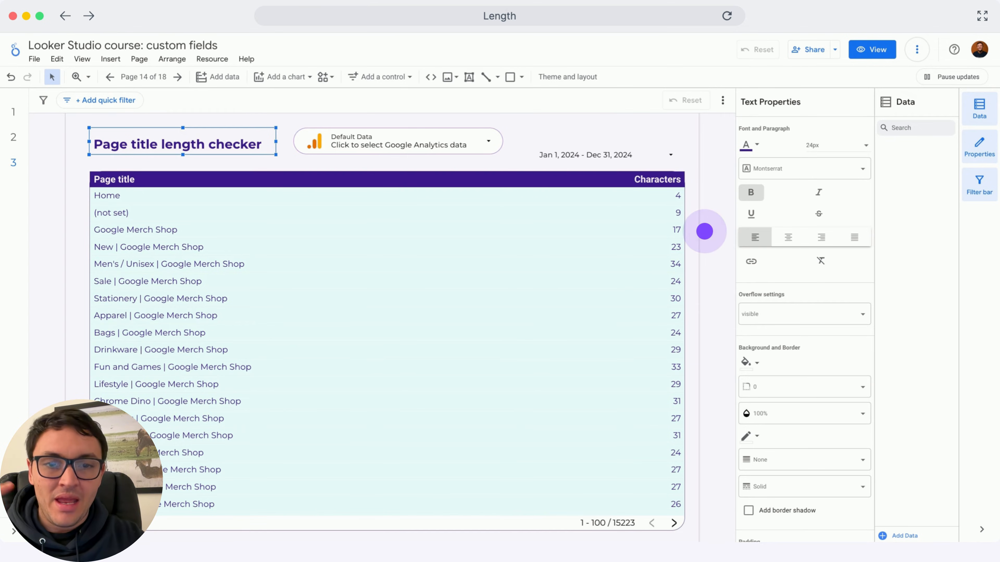
- Examine the formula behind the Characters metric in the Page title length checker table, leaving it unchanged
left_click(705, 232)
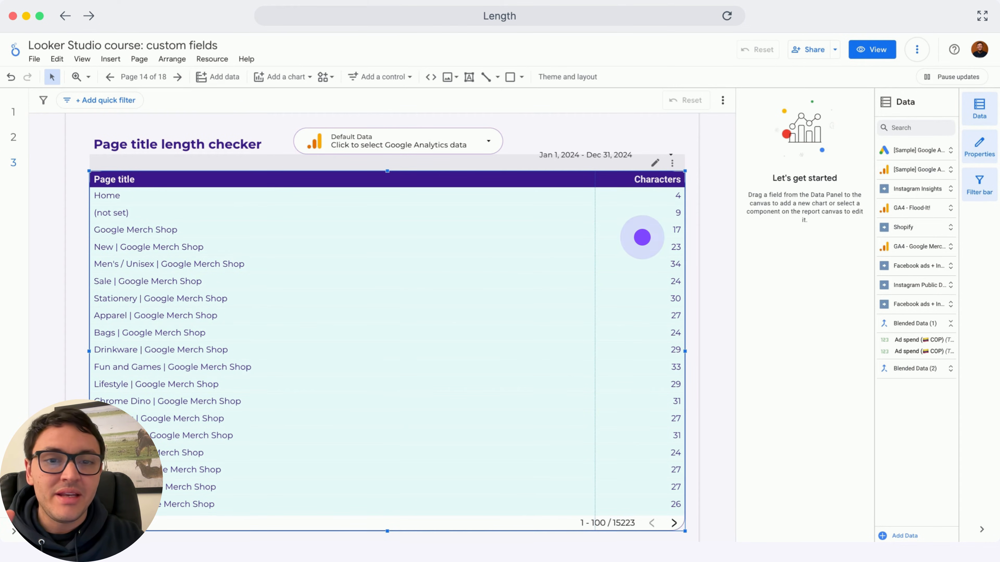
left_click(642, 237)
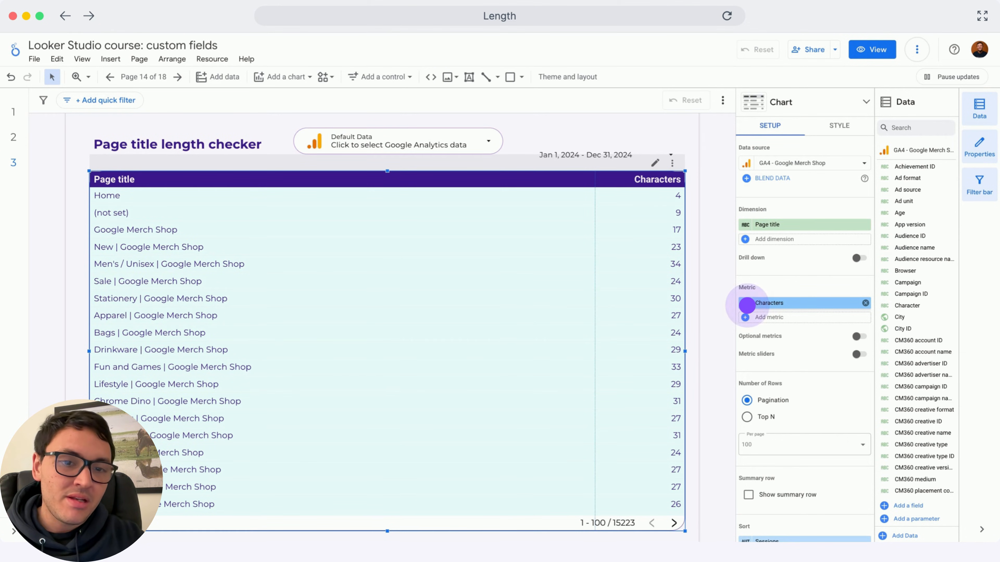
left_click(747, 304)
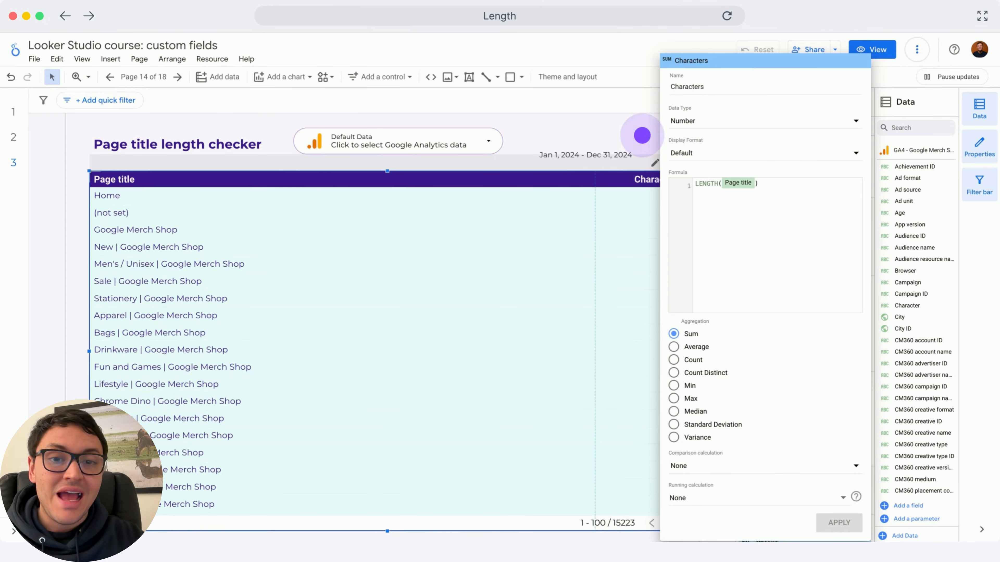
left_click(642, 136)
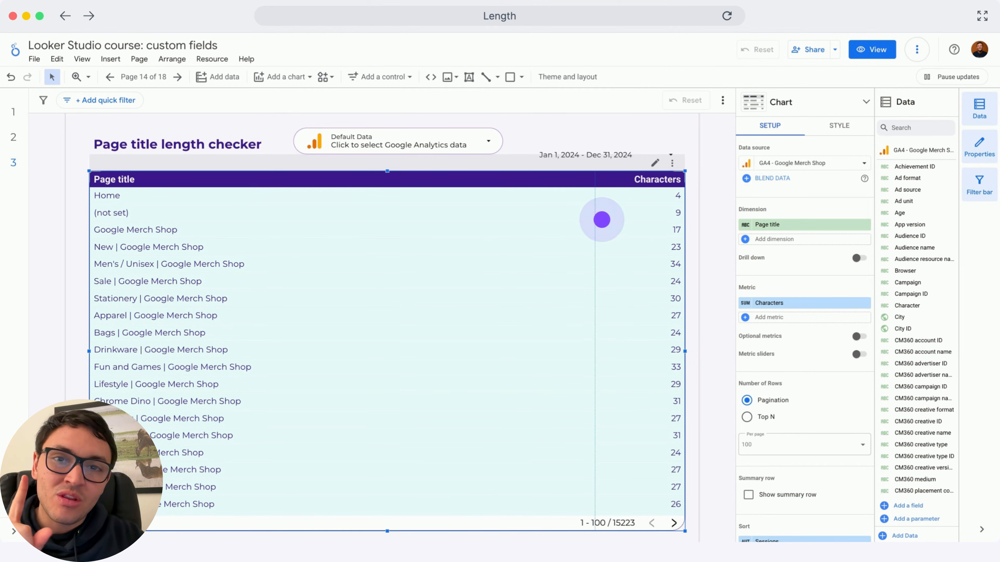
- Look through the Page title length checker table to compare the character counts and conditional highlighting of the page titles
scroll(626, 282, "down", 2)
scroll(626, 281, "down", 8)
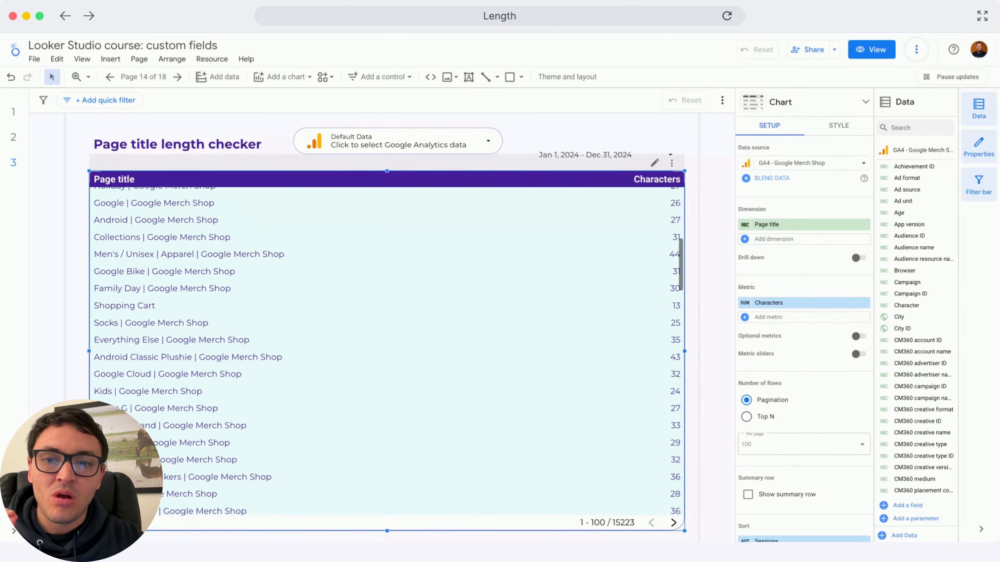
scroll(626, 282, "down", 10)
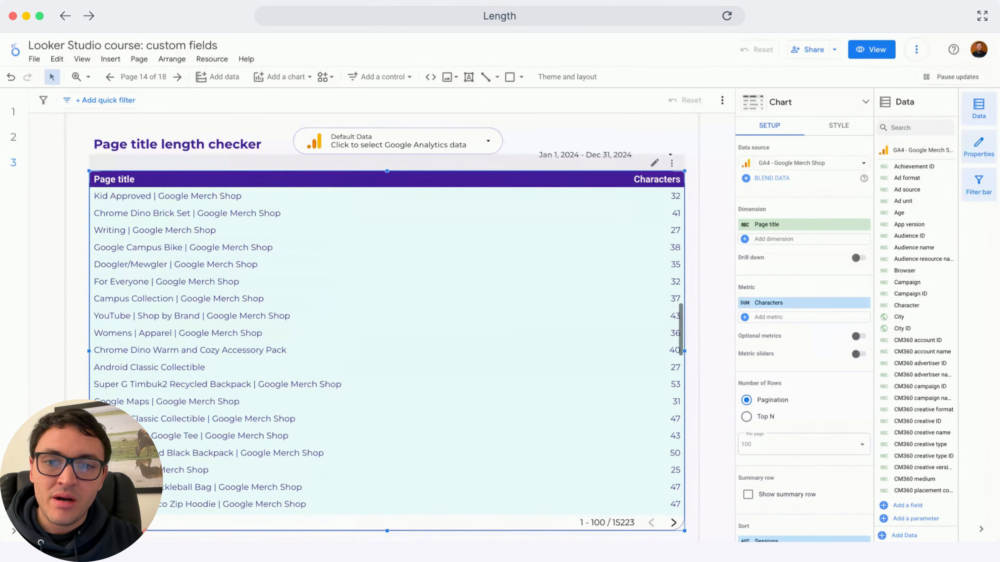
scroll(625, 282, "down", 10)
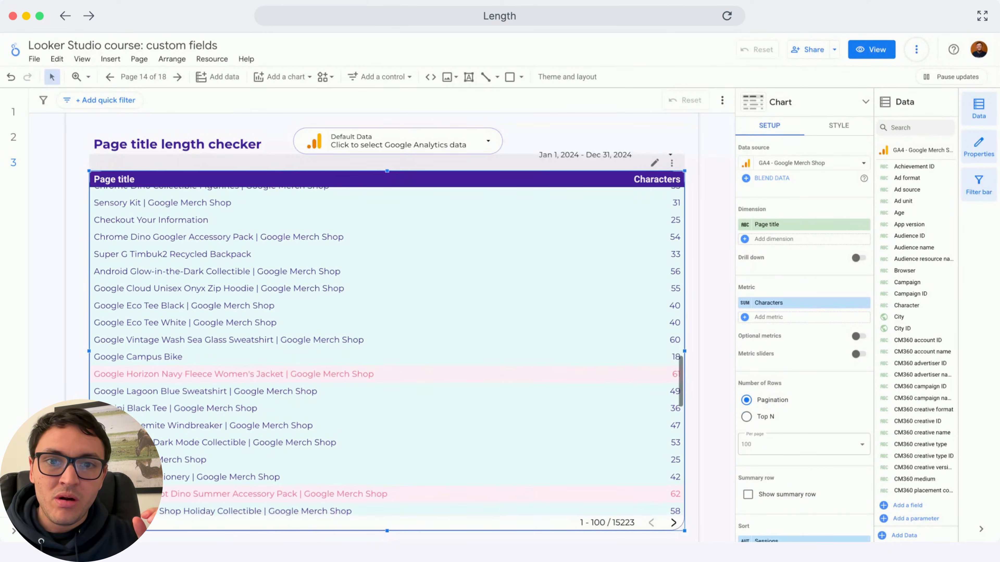
scroll(642, 300, "down", 2)
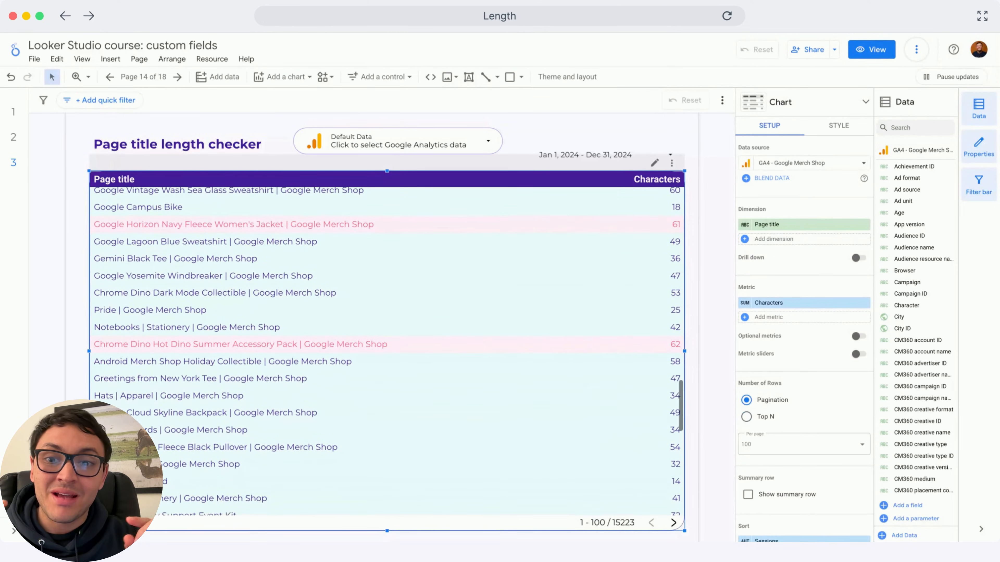
left_click(642, 301)
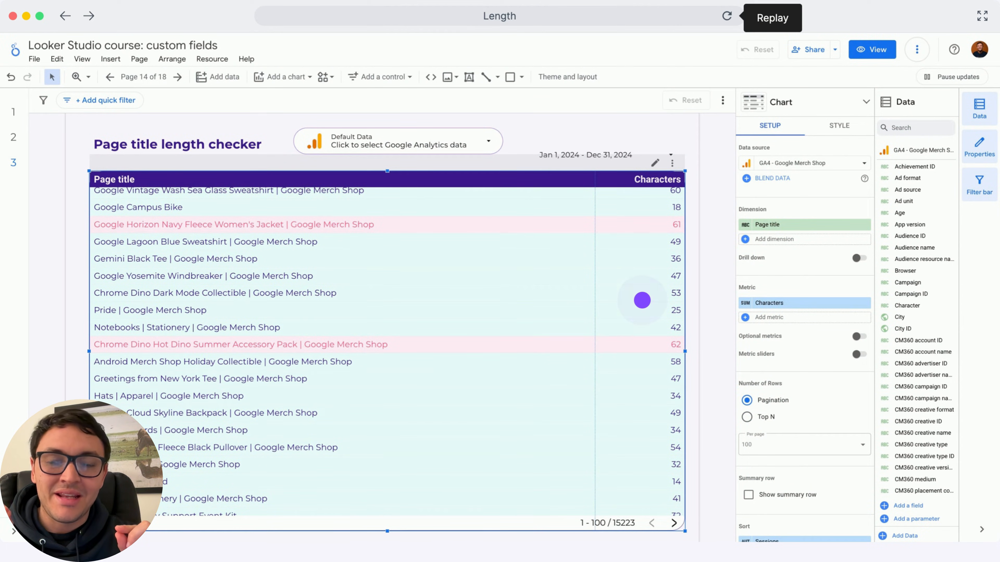
left_click(642, 301)
left_click(642, 301)
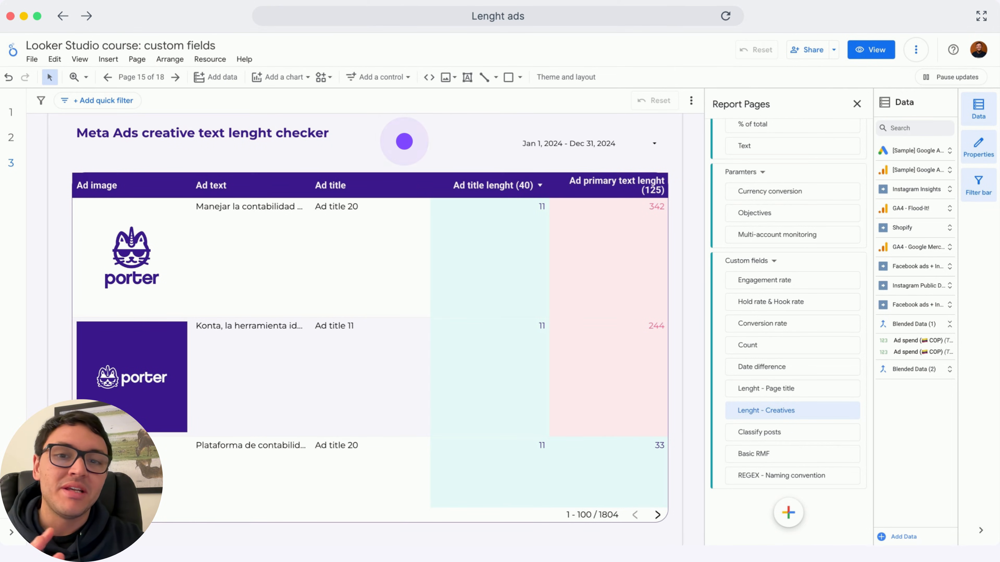
- Examine the formulas of the Ad title lenght (40) and Ad primary text lenght (125) metrics in the Meta Ads creative table
left_click(406, 162)
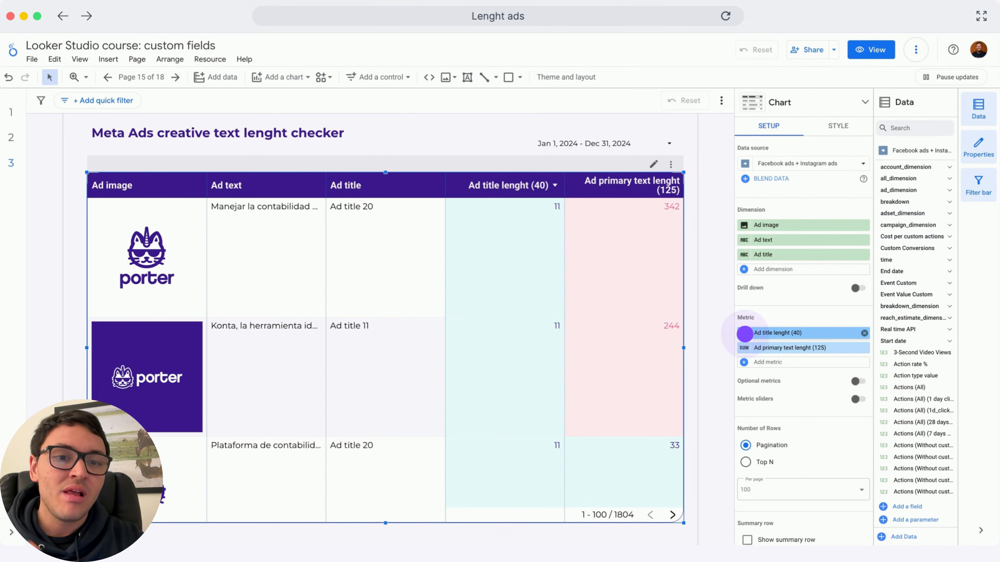
left_click(745, 333)
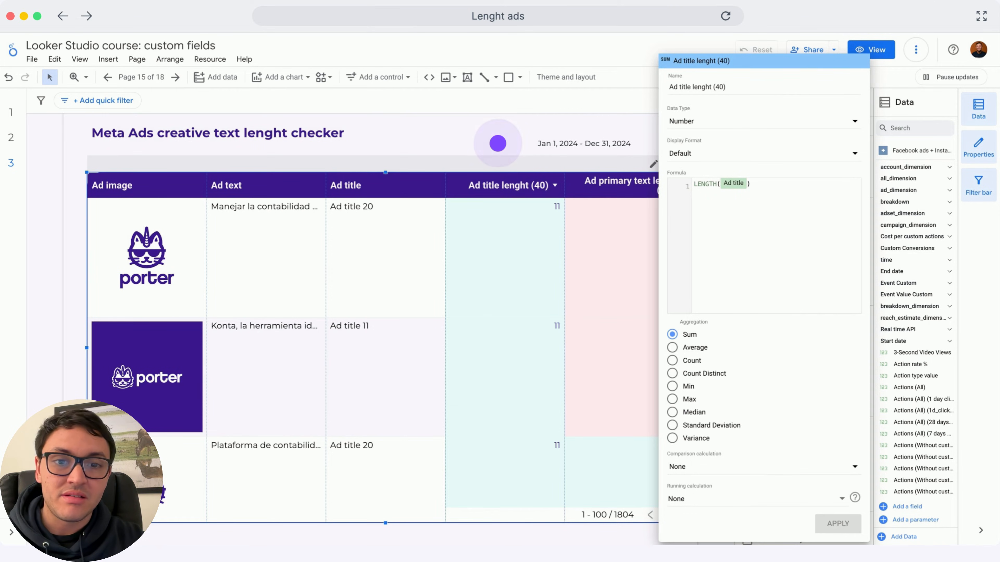
left_click(498, 144)
left_click(742, 348)
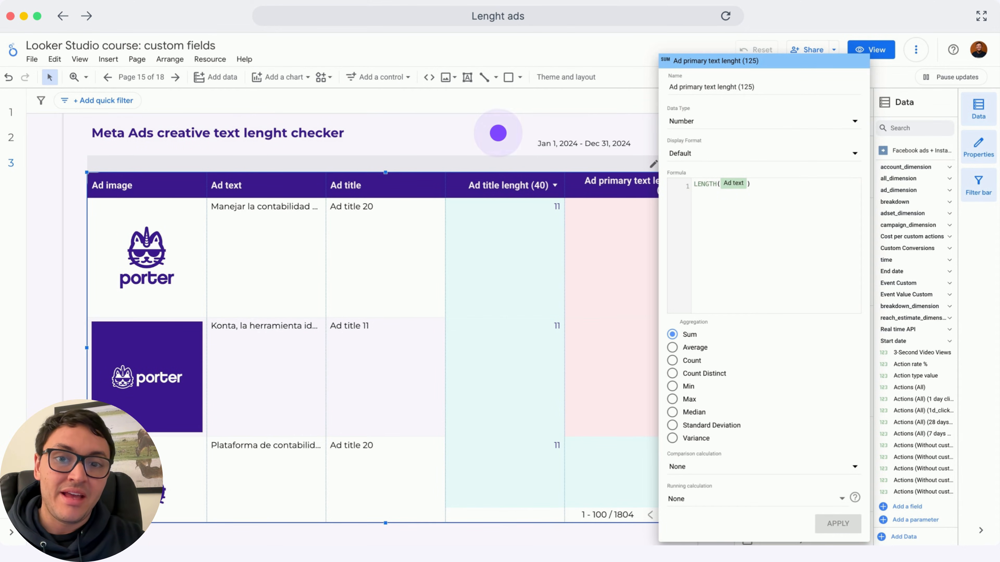
left_click(497, 133)
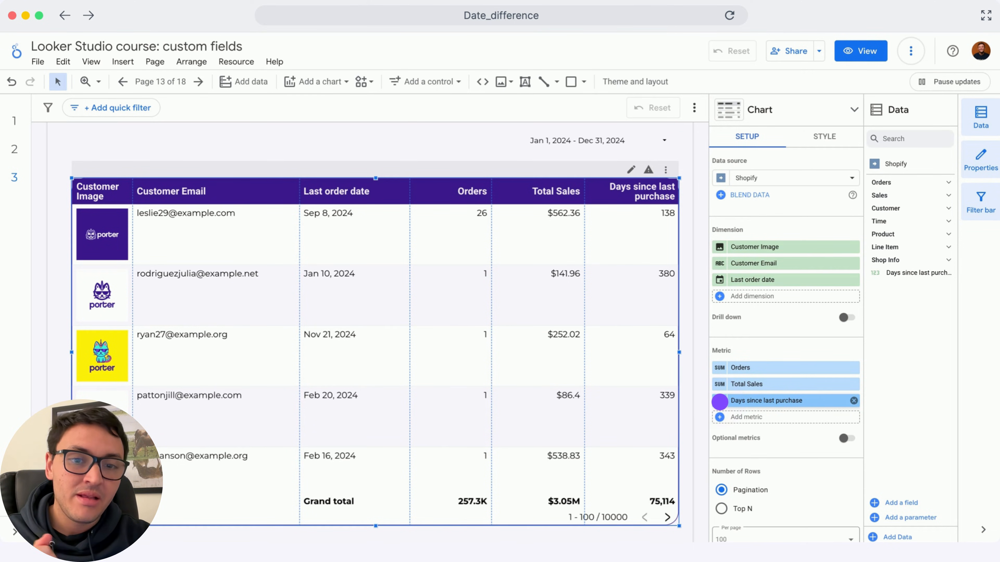
- Check the existing Days since last purchase formula in the Shopify customer table, and start a new calculated metric with that same name
left_click(720, 401)
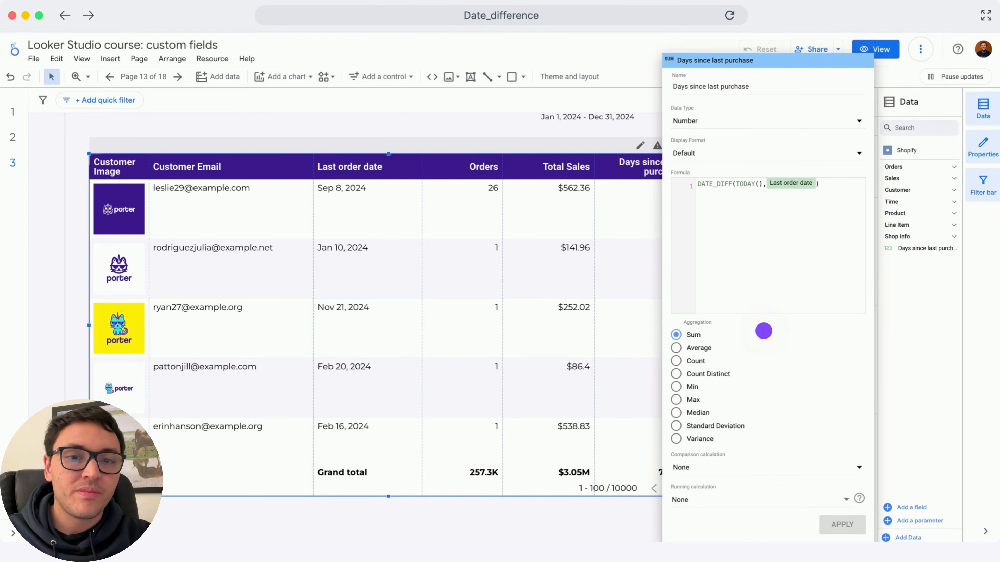
left_click(923, 377)
left_click(783, 377)
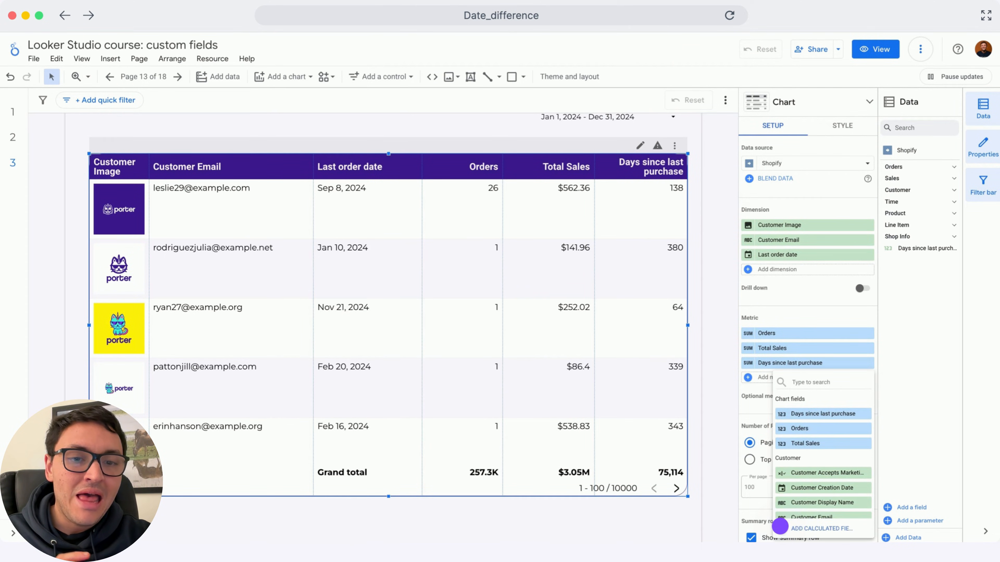
left_click(786, 527)
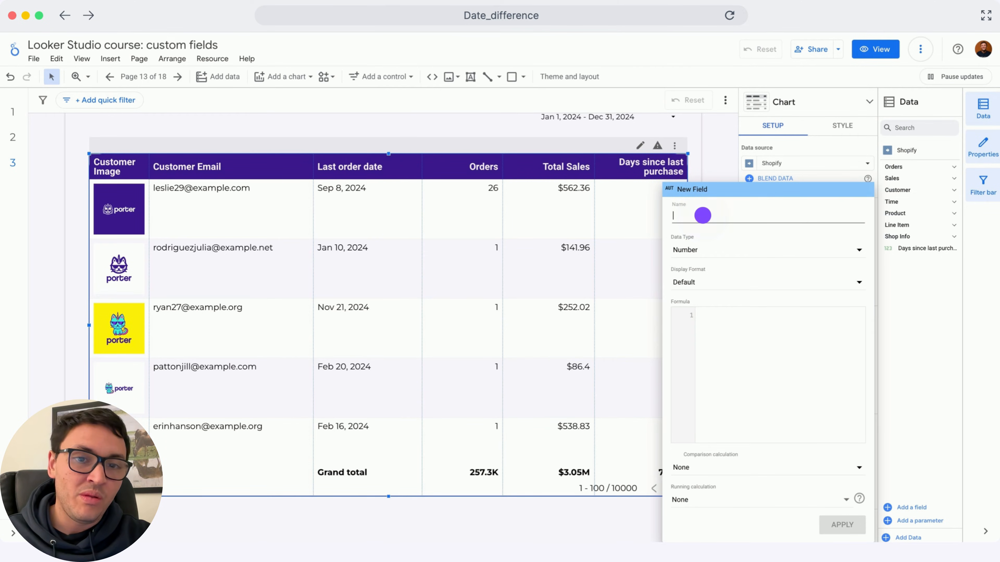
type("Days s")
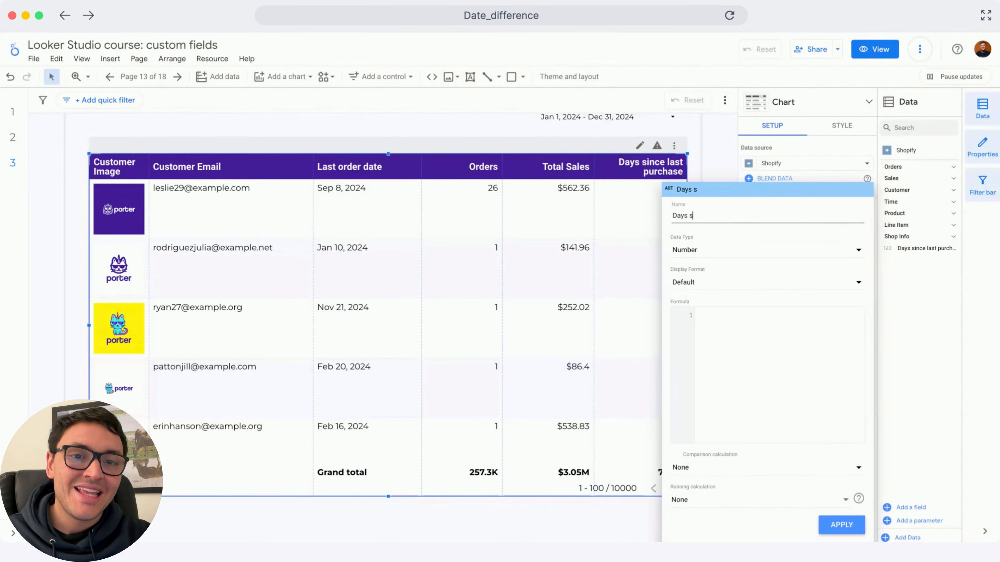
type("ince last purchase")
- Give the new Days since last purchase field the formula DATE_DIFF(TODAY(),Last order date) and apply it
left_click(717, 339)
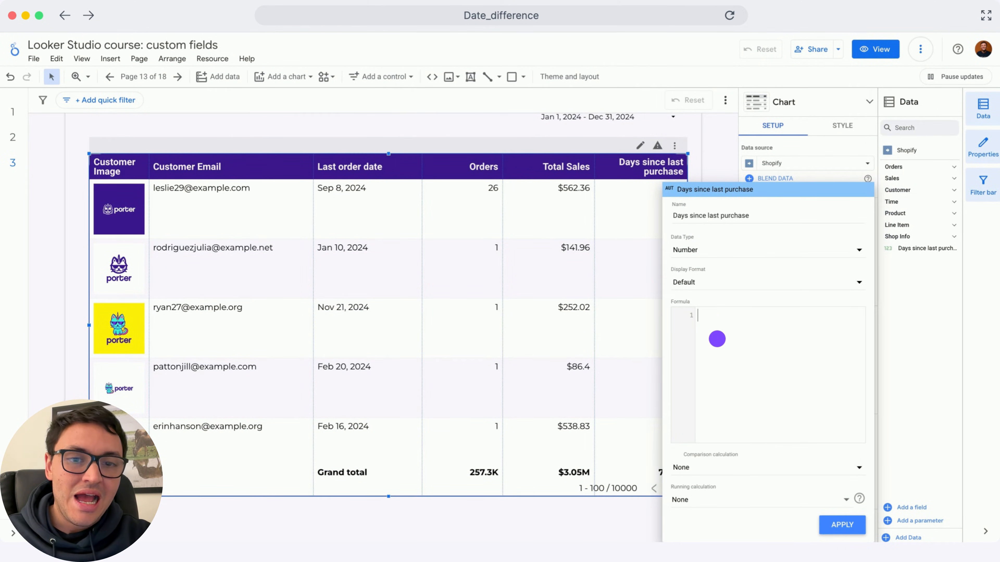
type("Date")
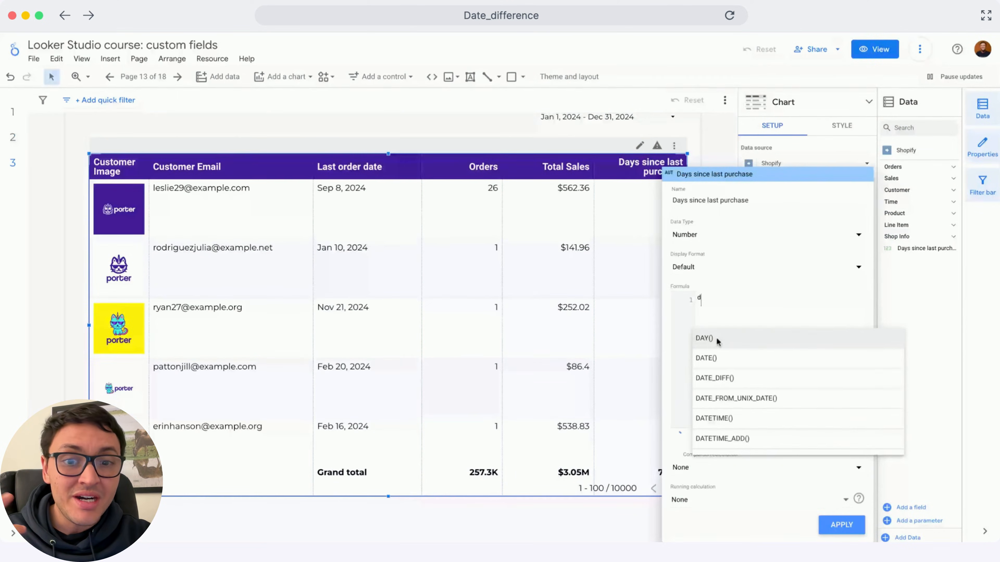
left_click(775, 356)
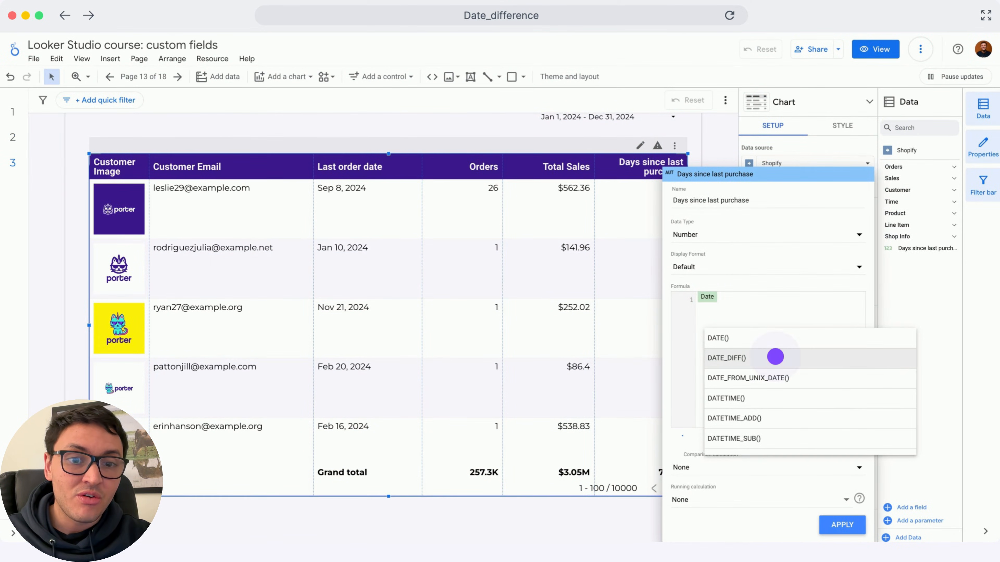
type("today")
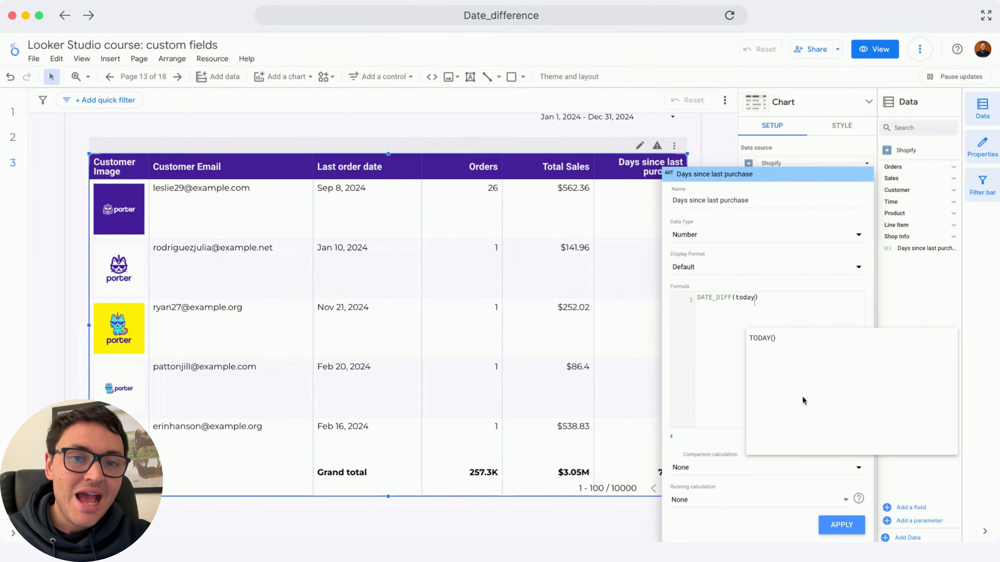
left_click(773, 337)
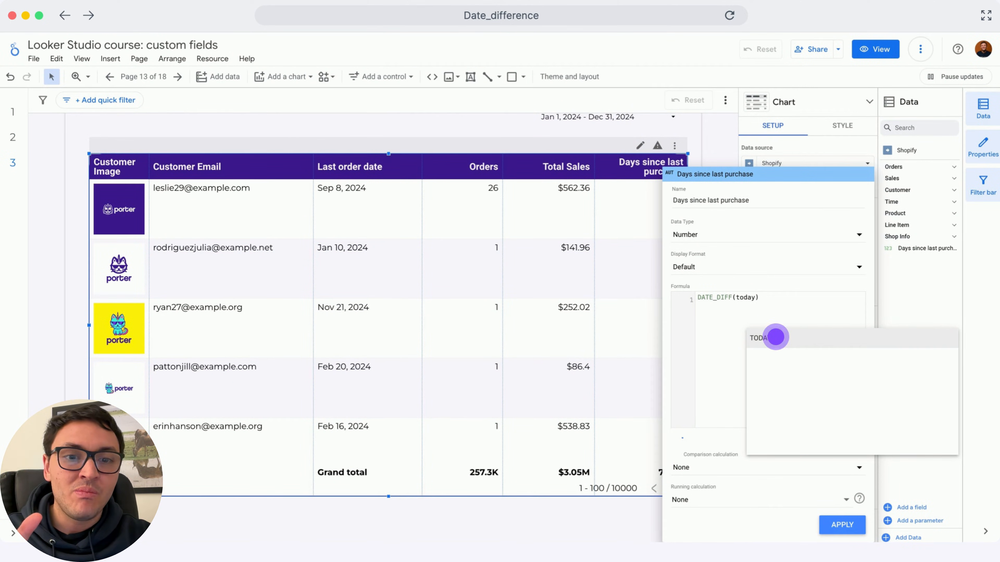
type(",")
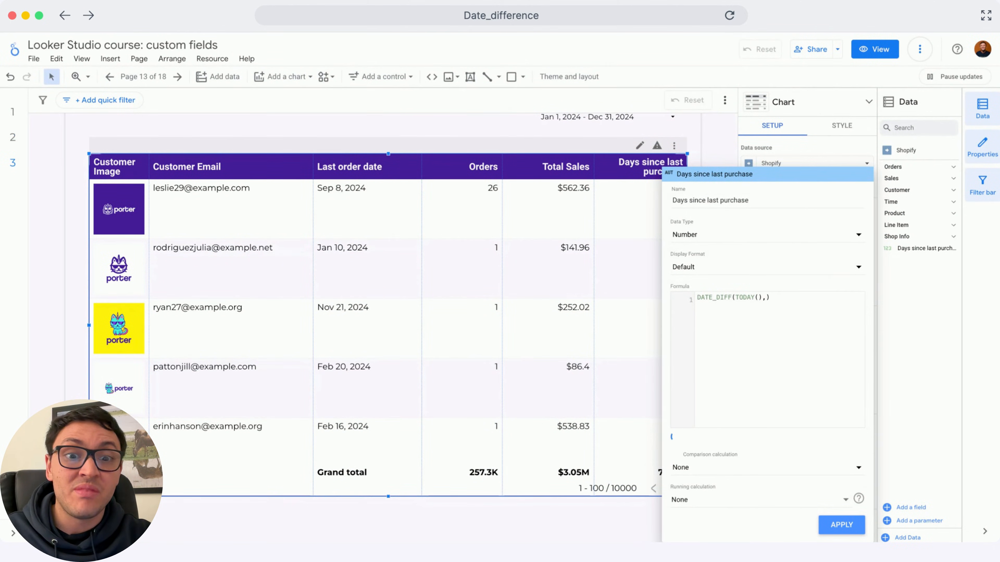
type("last")
key("BackSpace")
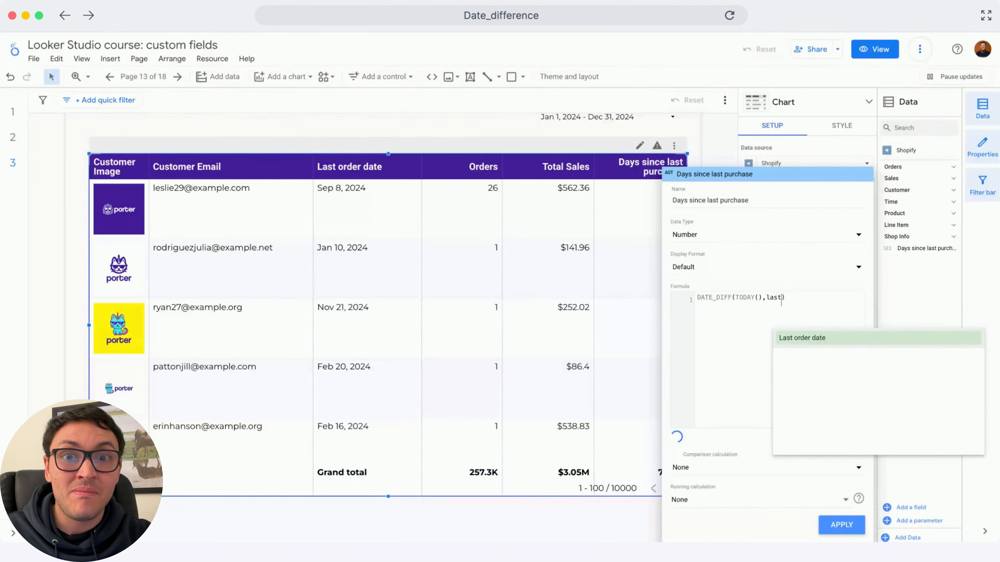
left_click(815, 344)
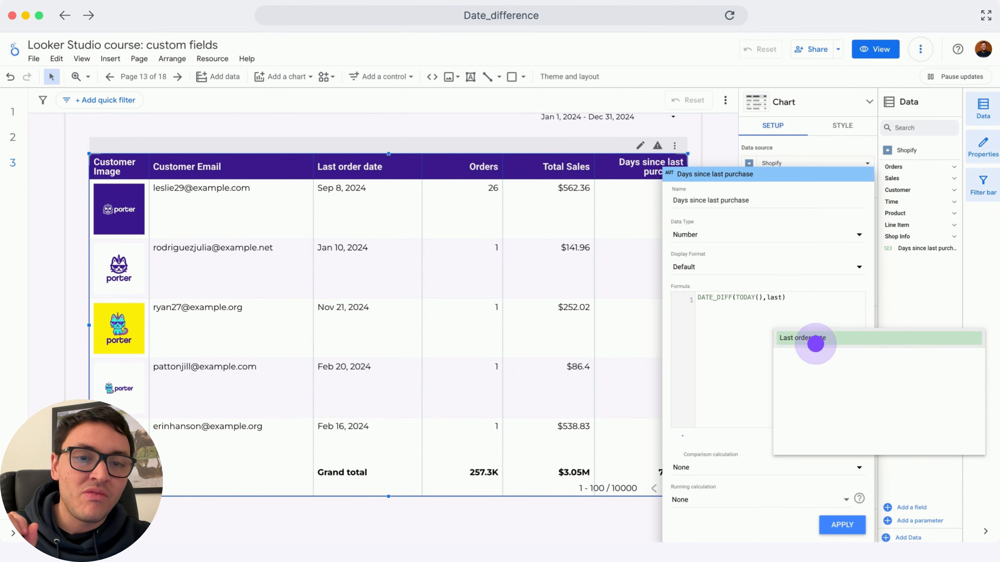
left_click(815, 343)
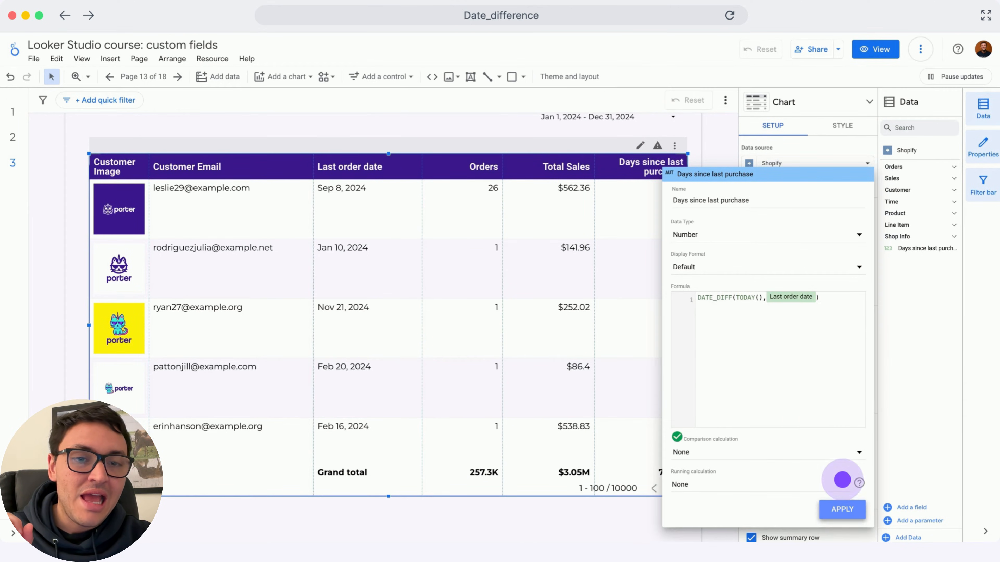
left_click(844, 519)
left_click(923, 462)
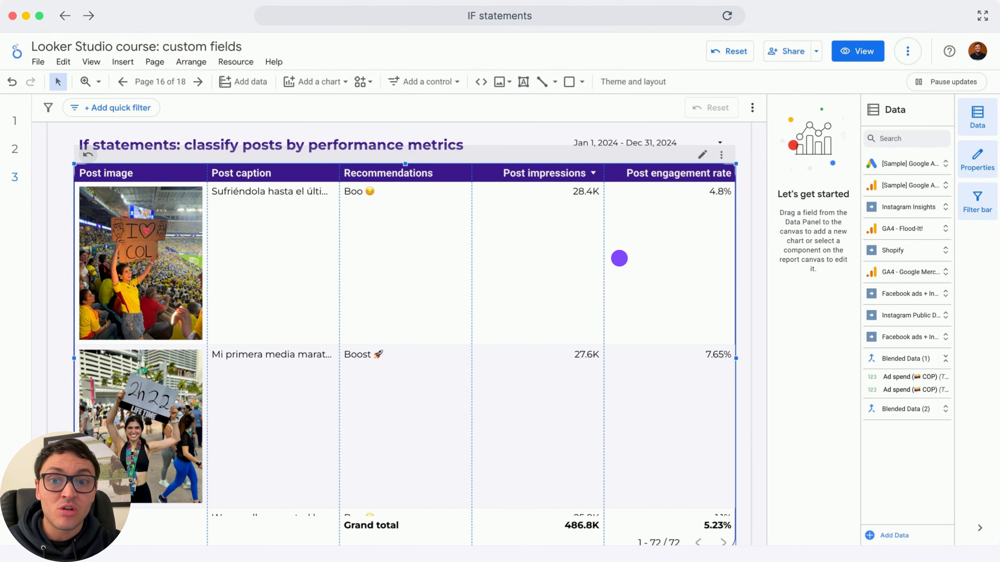
- Examine the CASE formula of the Recommendations dimension in the Instagram posts table, including its Post engagement rate and Post impressions conditions
left_click(619, 259)
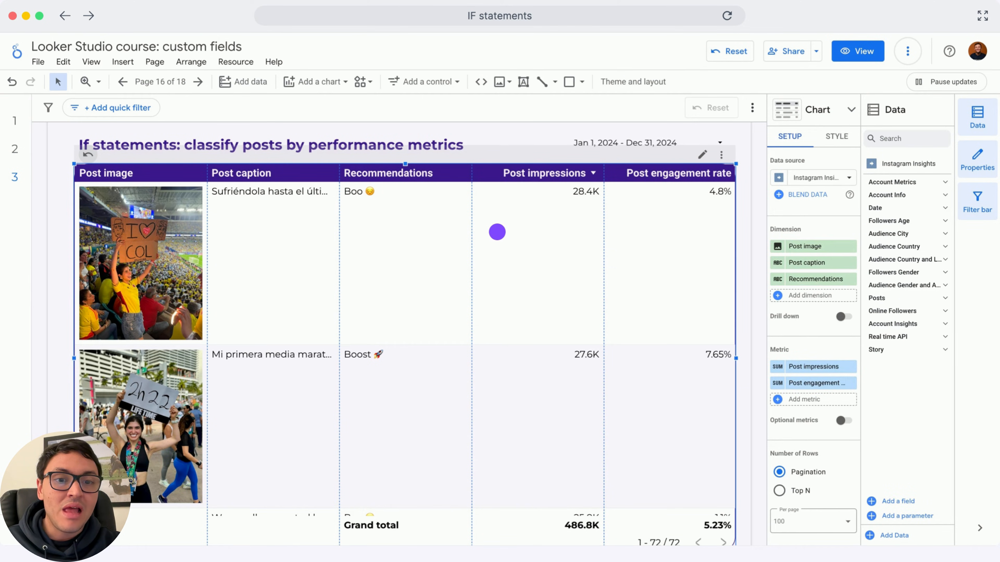
left_click(777, 279)
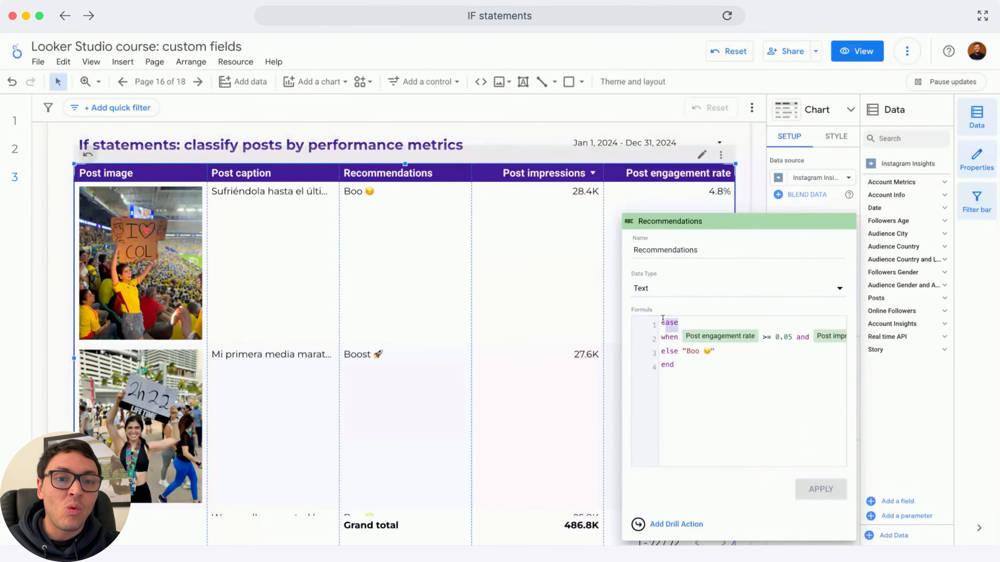
left_click(669, 337)
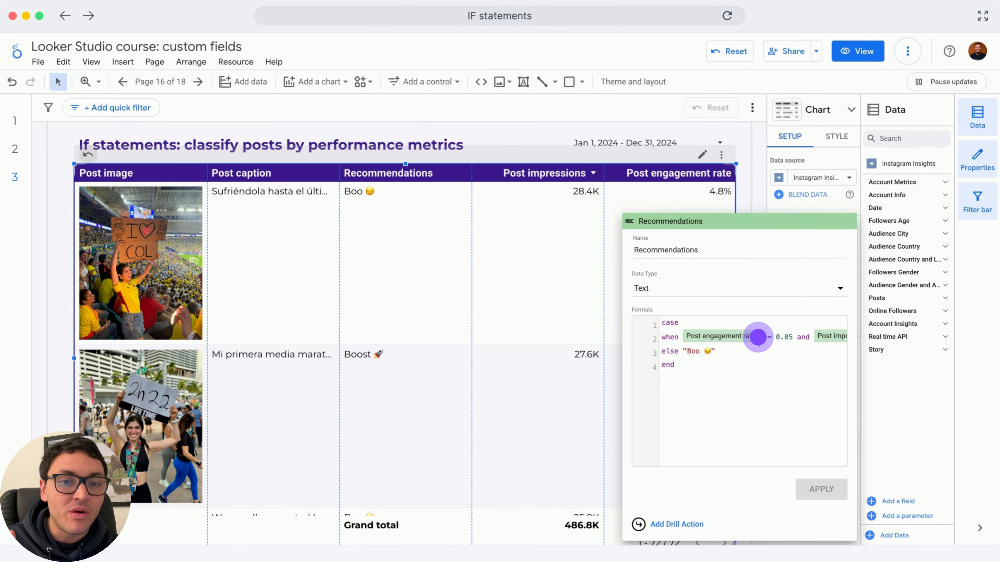
left_click_drag(758, 338, 791, 337)
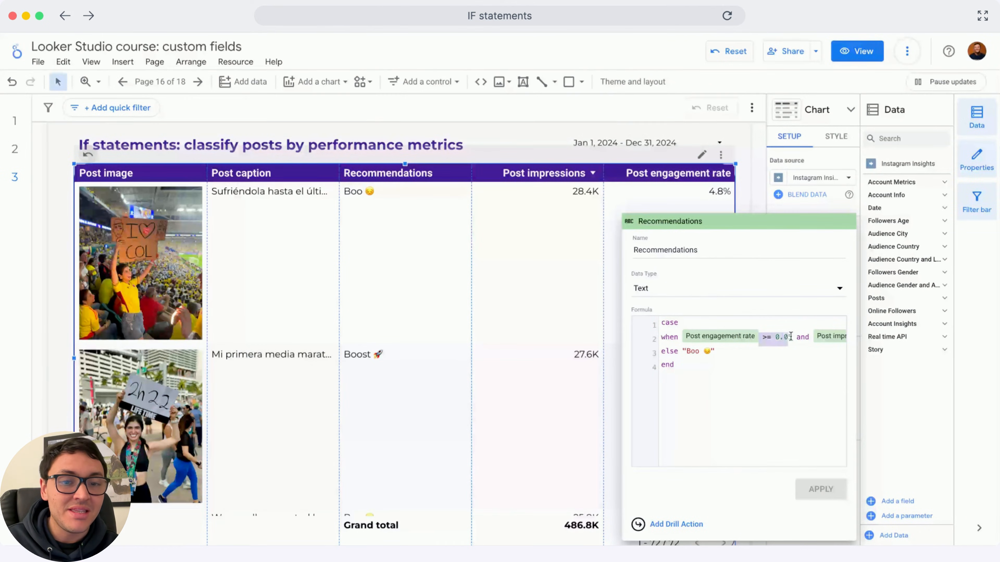
left_click(803, 339)
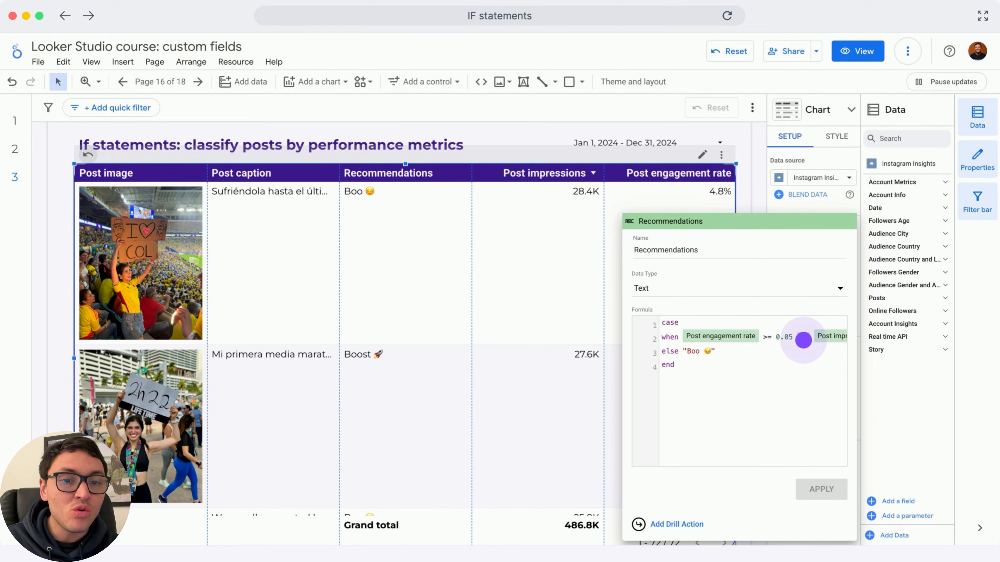
double_click(803, 339)
scroll(803, 340, "right", 2)
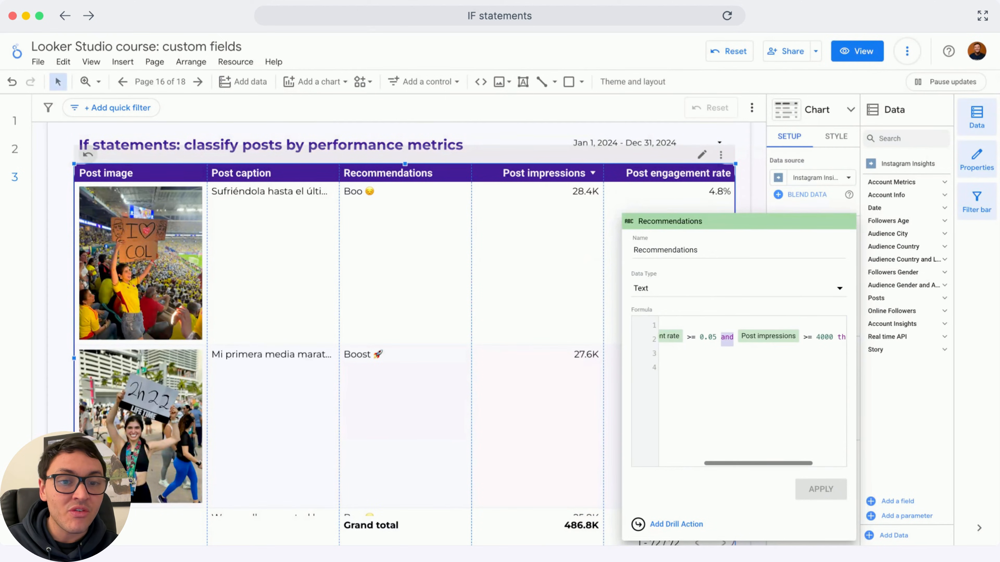
scroll(752, 338, "right", 2)
left_click(766, 335)
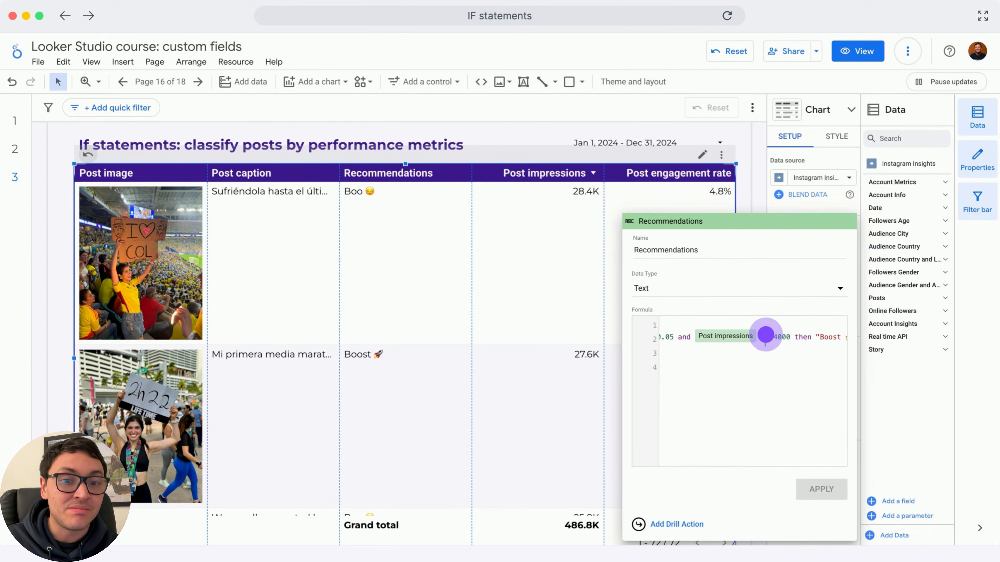
scroll(765, 334, "right", 1)
left_click(793, 338)
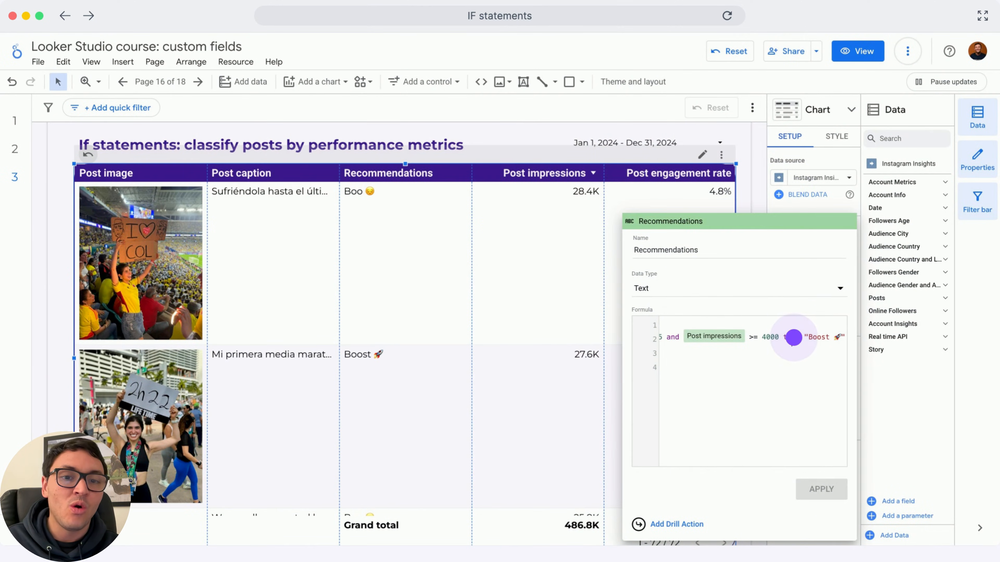
scroll(768, 338, "left", 3)
left_click(724, 354)
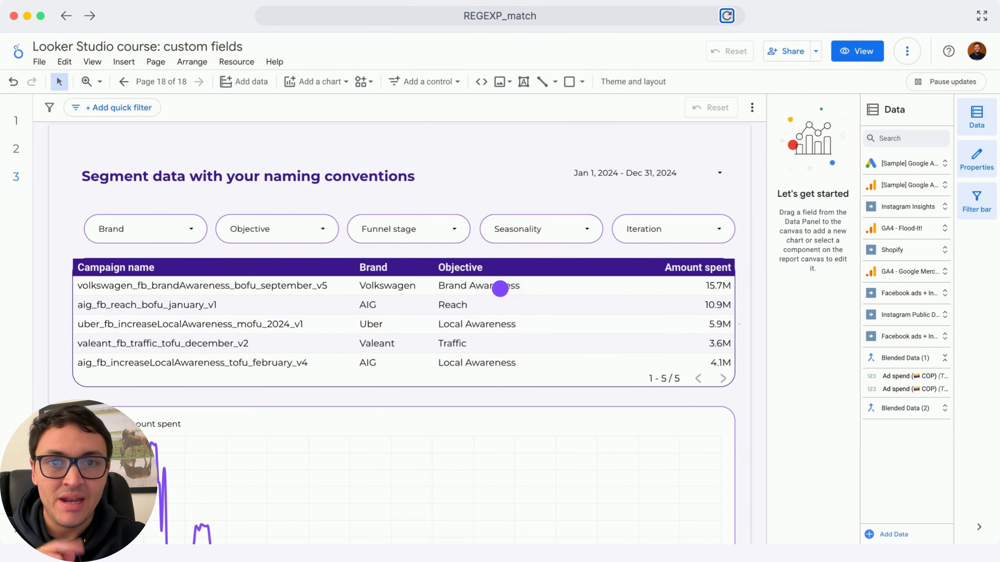
- Filter the naming conventions page to the Uber brand only, and reselect all brands
scroll(739, 328, "down", 3)
scroll(740, 326, "up", 1)
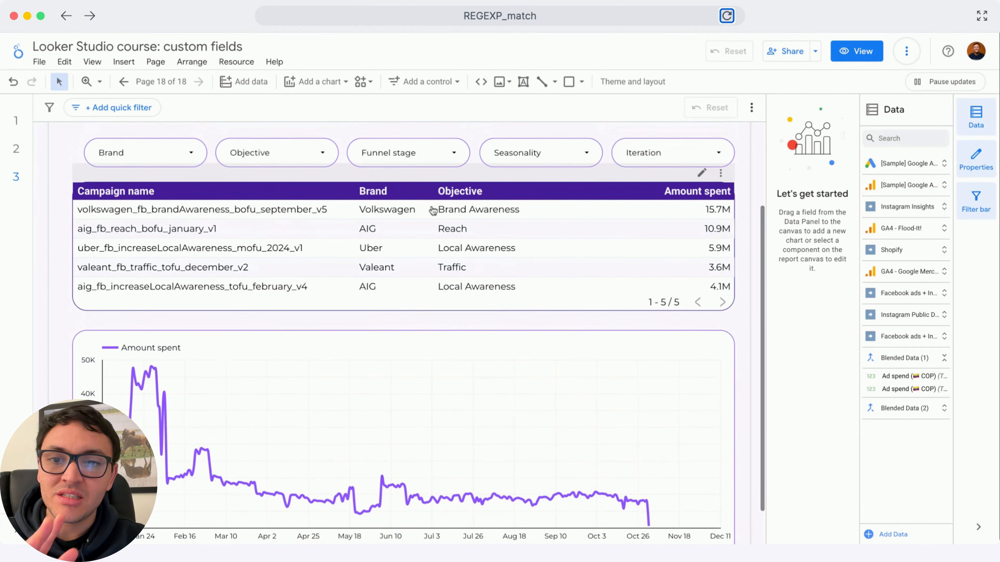
left_click(183, 152)
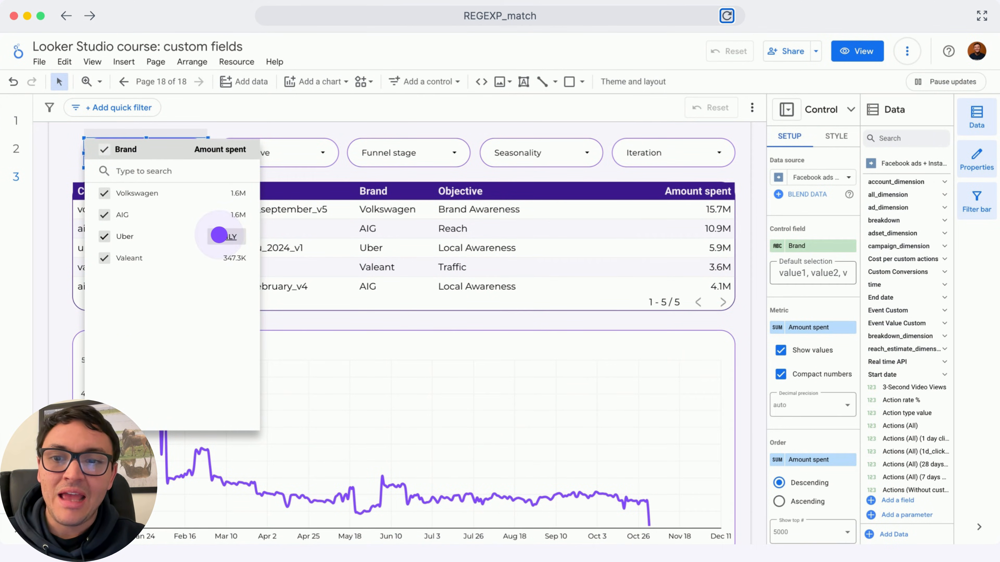
left_click(219, 235)
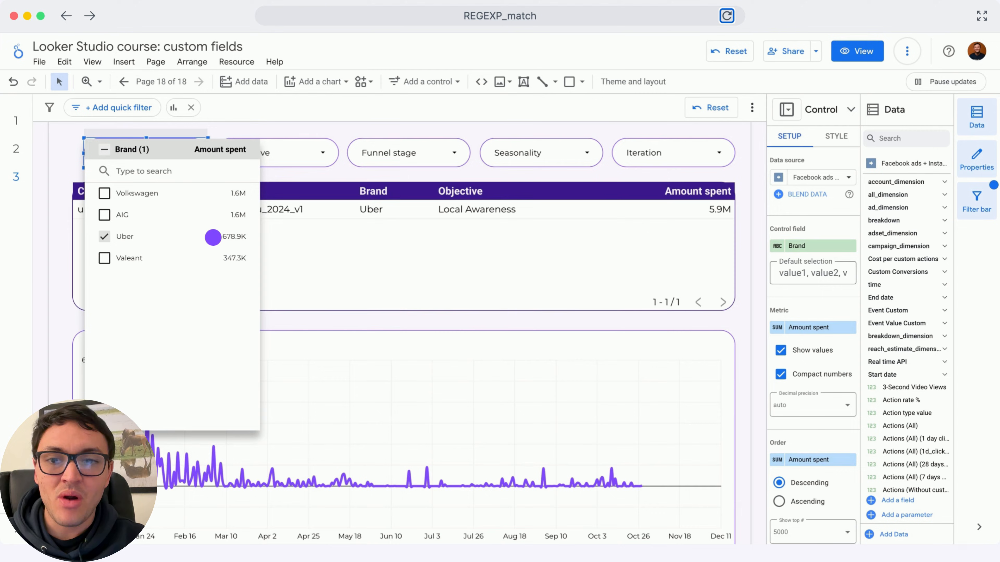
left_click(62, 303)
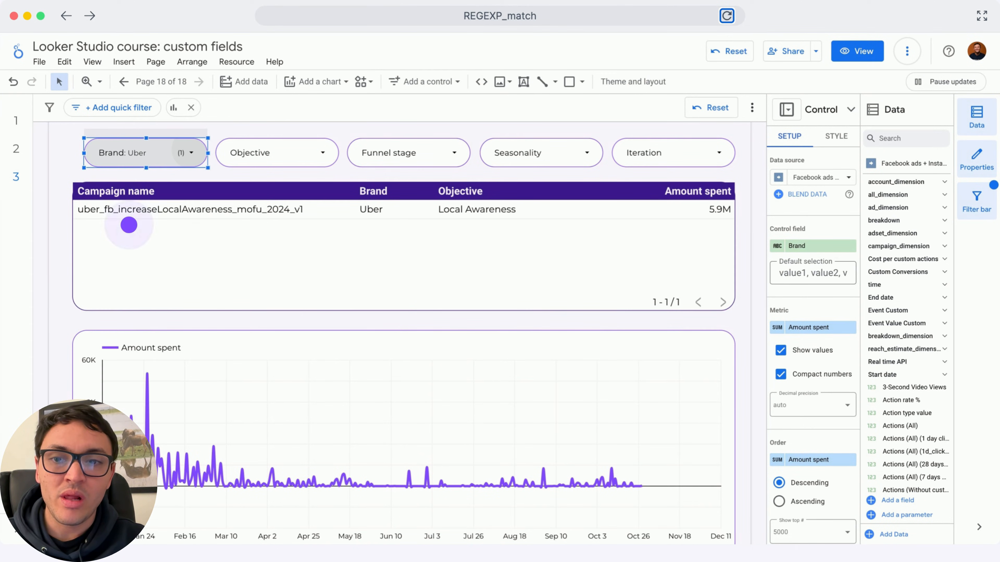
left_click(192, 150)
left_click(108, 152)
- Filter the page to the Local Awareness objective only, and restore all objectives
left_click(324, 155)
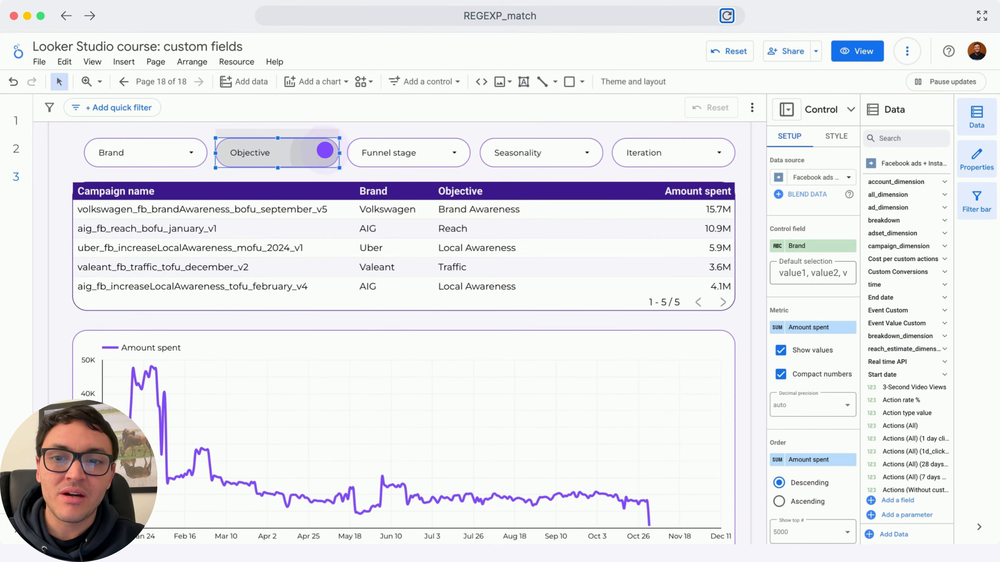
left_click(323, 156)
left_click(358, 214)
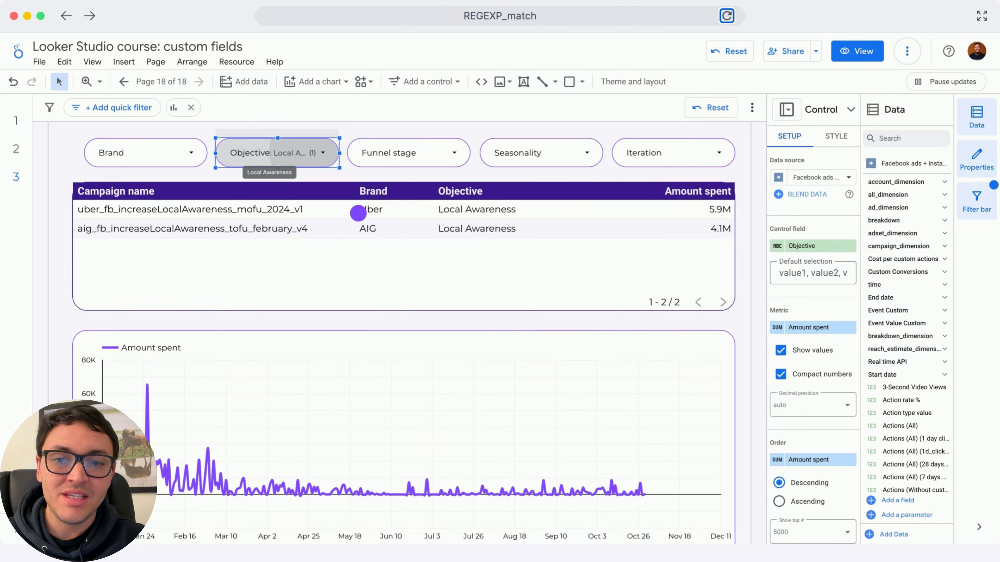
left_click(307, 152)
left_click(236, 148)
left_click(391, 135)
- Filter the campaign table and chart to the BOFU funnel stage only
left_click(457, 152)
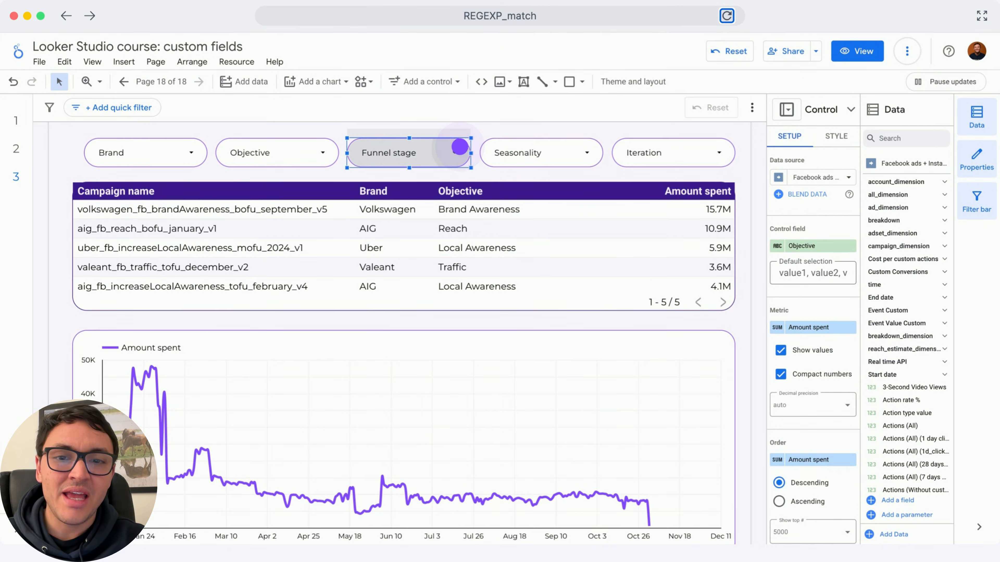
left_click(458, 151)
left_click(488, 192)
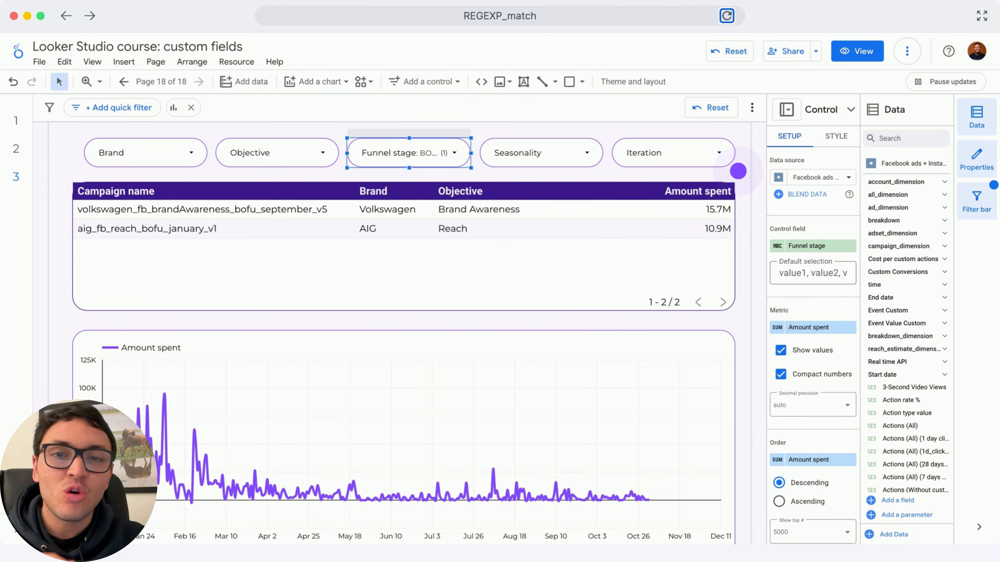
- Examine the Brand dimension's formula in the campaign table, reading its REGEXP_MATCH conditions on Campaign name, their brand labels and the else value
left_click(733, 186)
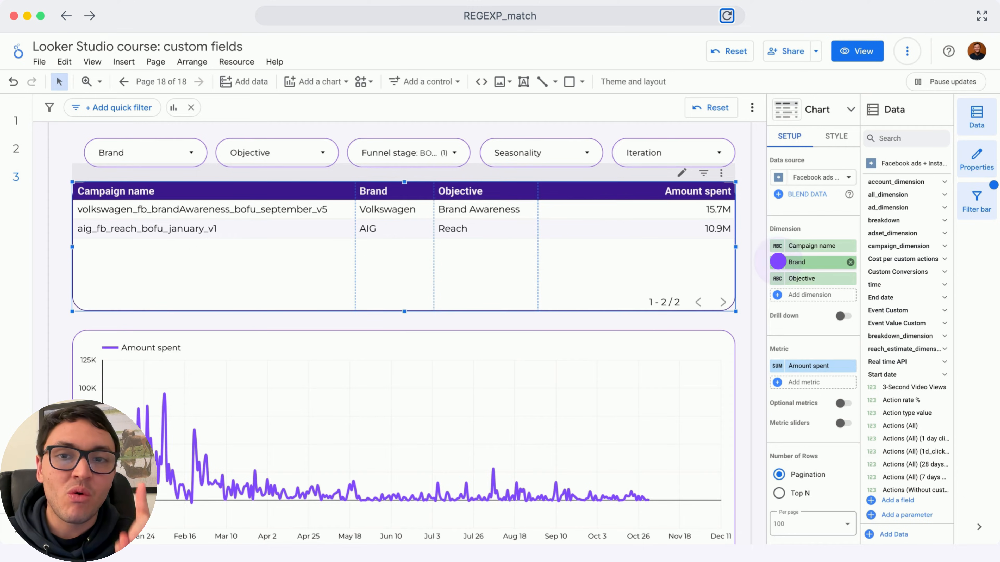
left_click(777, 262)
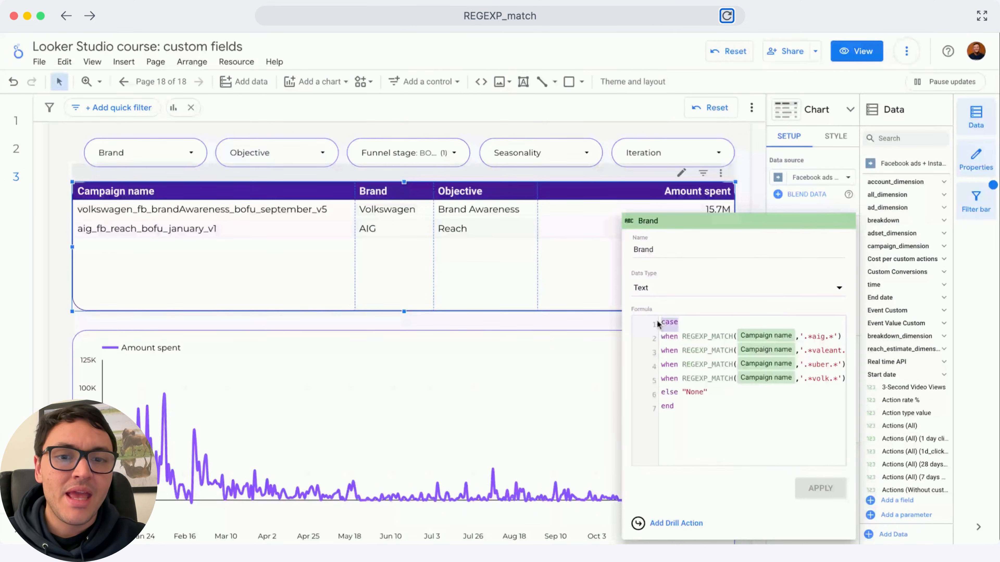
left_click(668, 339)
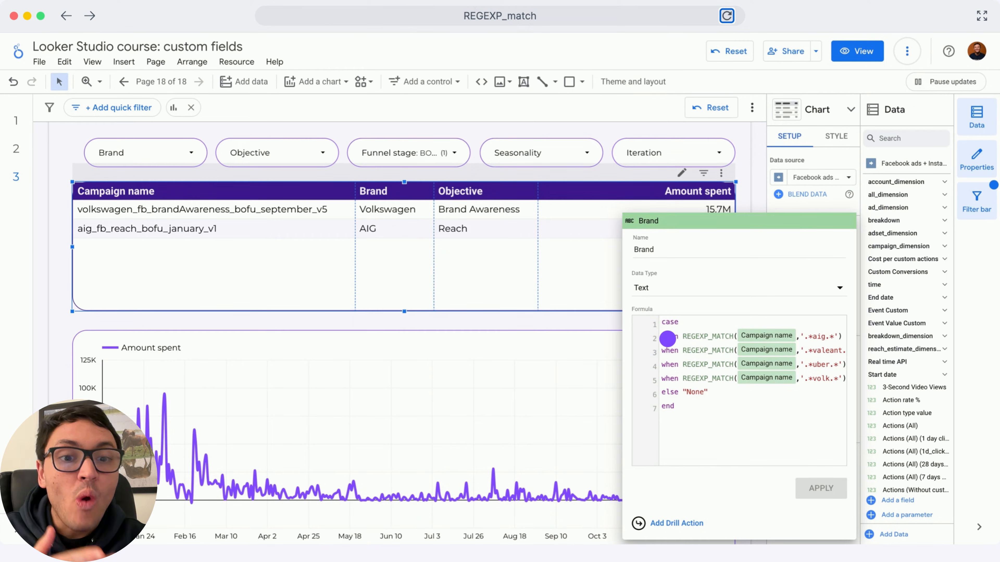
left_click_drag(682, 337, 729, 339)
scroll(733, 339, "right", 3)
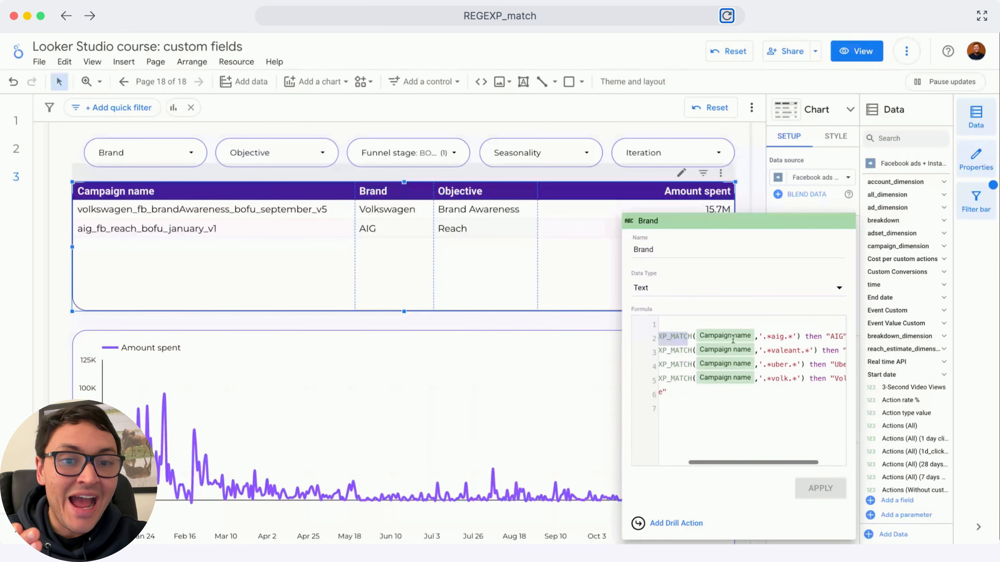
left_click(759, 337)
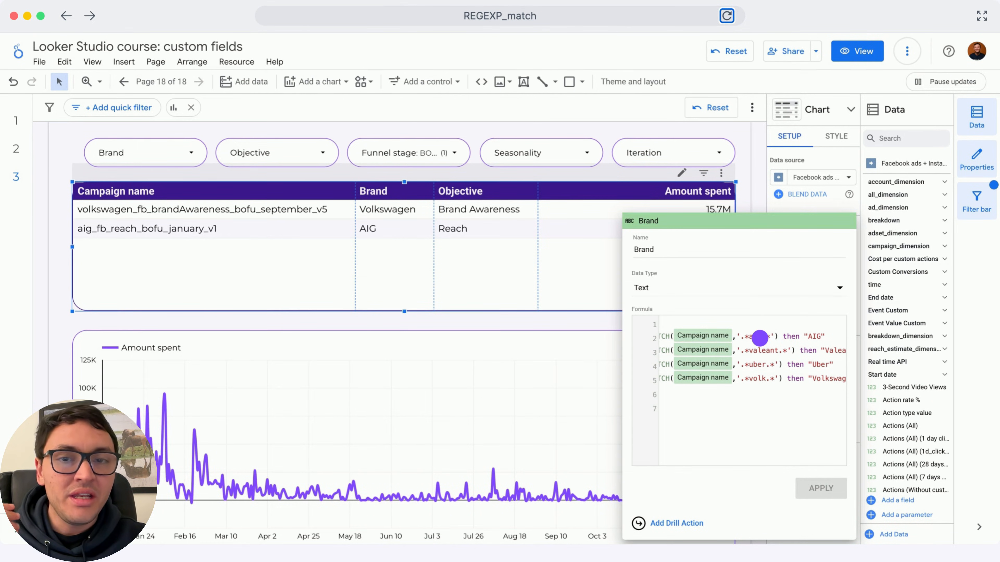
scroll(771, 343, "left", 3)
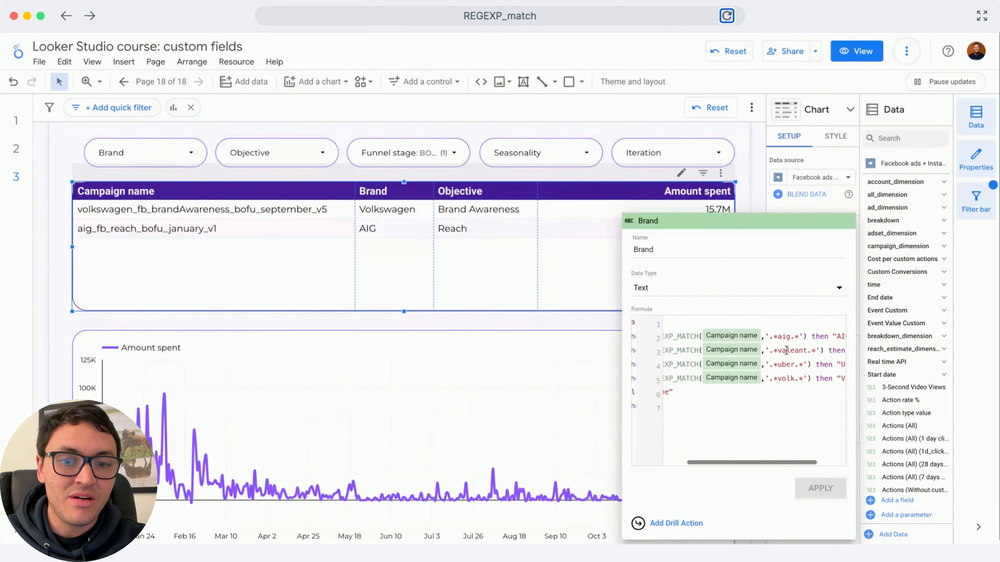
scroll(783, 350, "left", 2)
scroll(709, 350, "right", 3)
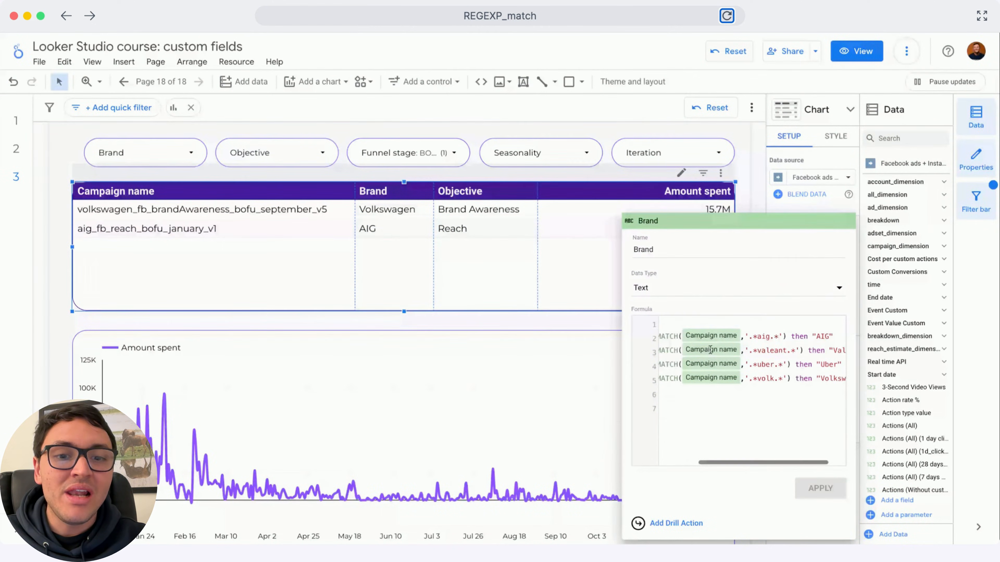
scroll(710, 350, "right", 1)
left_click(703, 392)
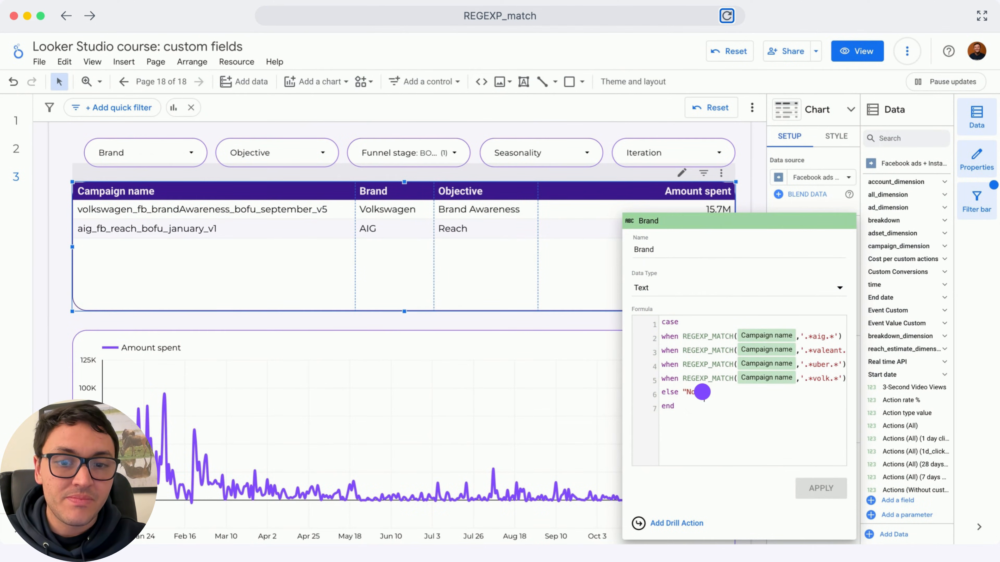
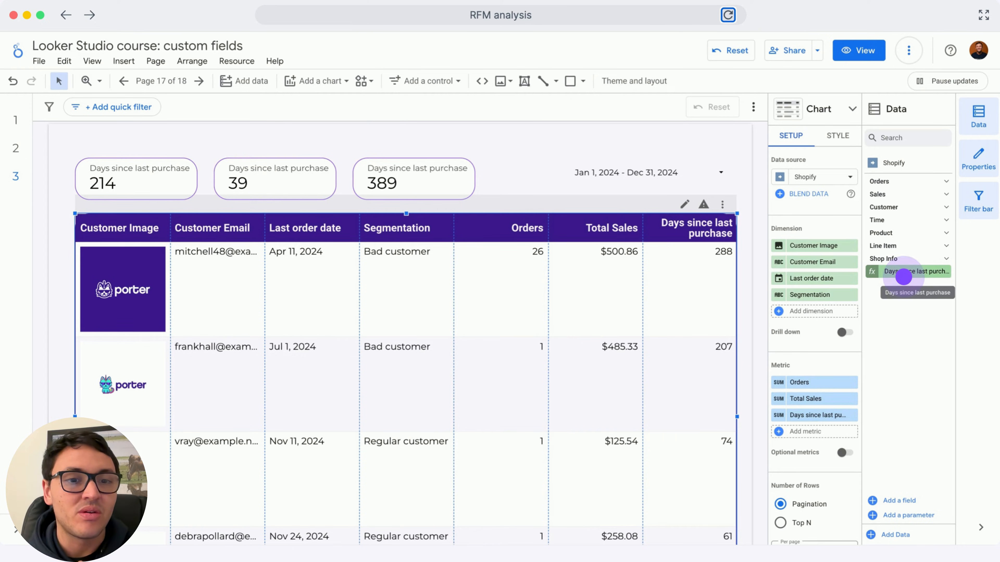
- Check the Days since last purchase field in the Shopify data source and the table's metric of the same name
left_click(872, 275)
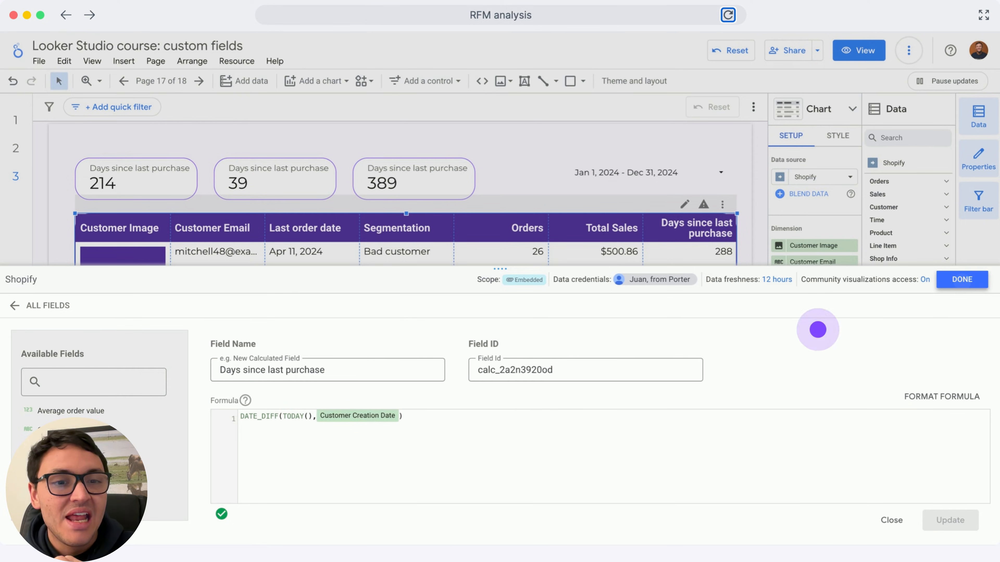
left_click(962, 279)
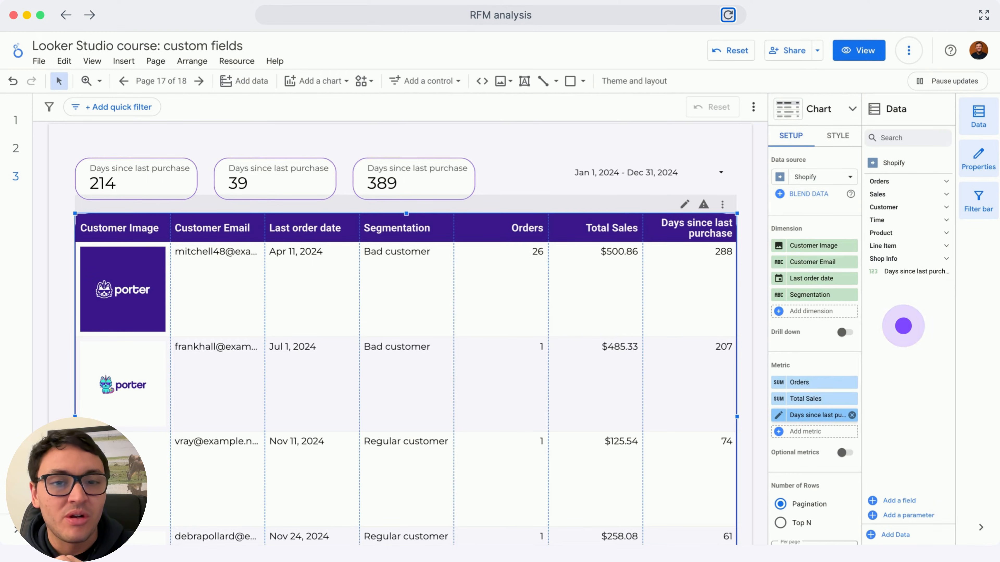
left_click(780, 415)
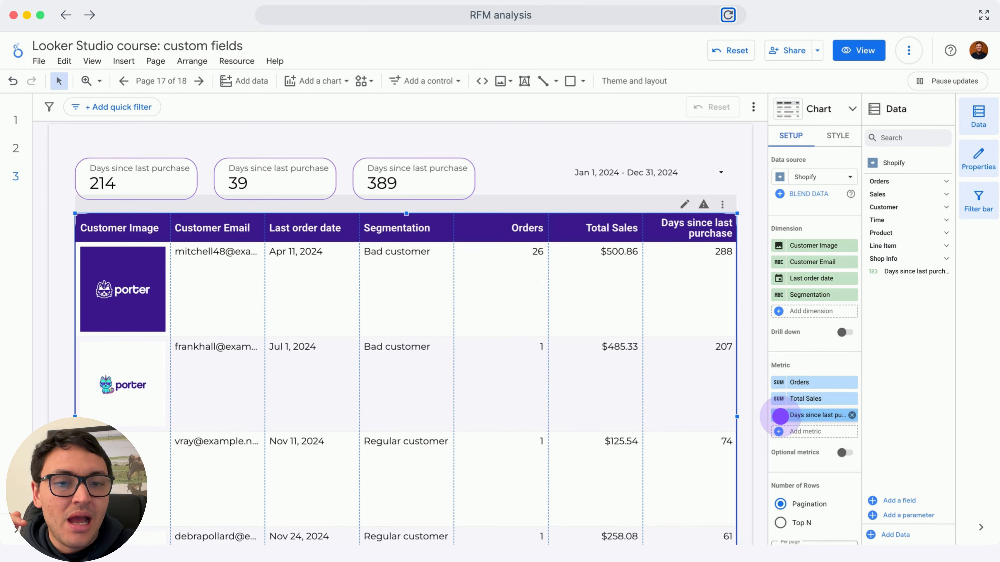
left_click(909, 414)
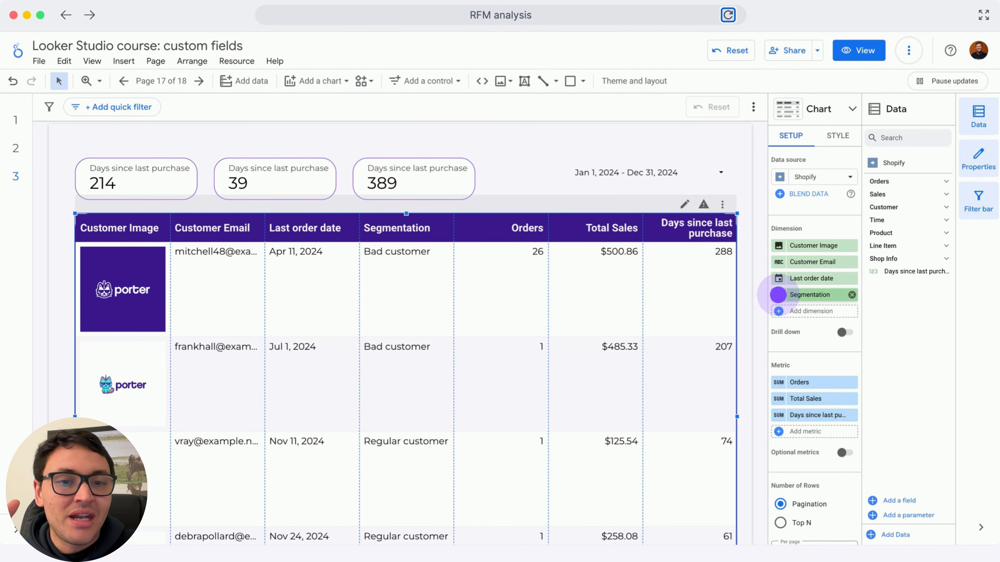
- Examine the Segmentation dimension's formula in the customer table, reading the Power customer condition on Orders, Total Sales and Days since last purchase
left_click(777, 295)
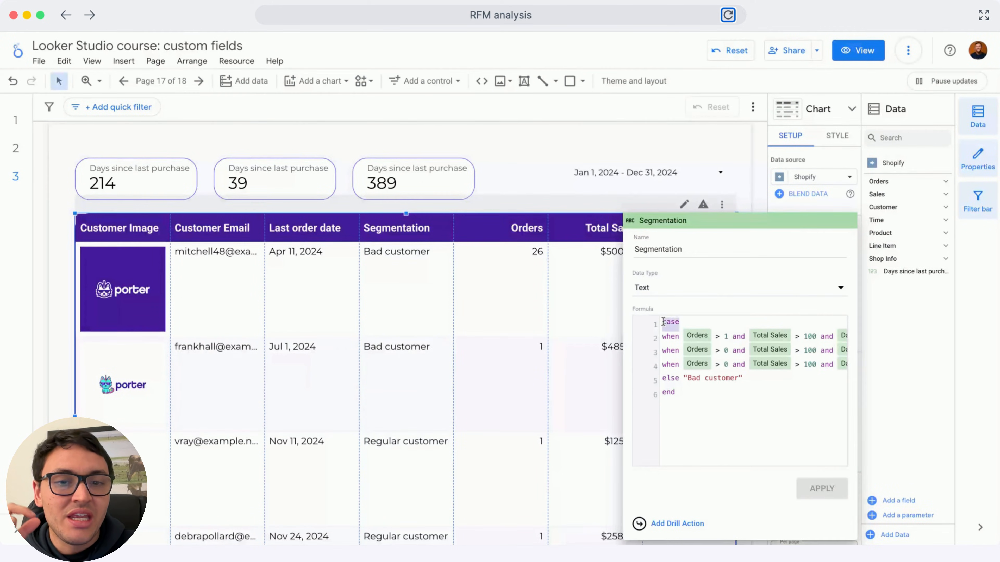
left_click(667, 337)
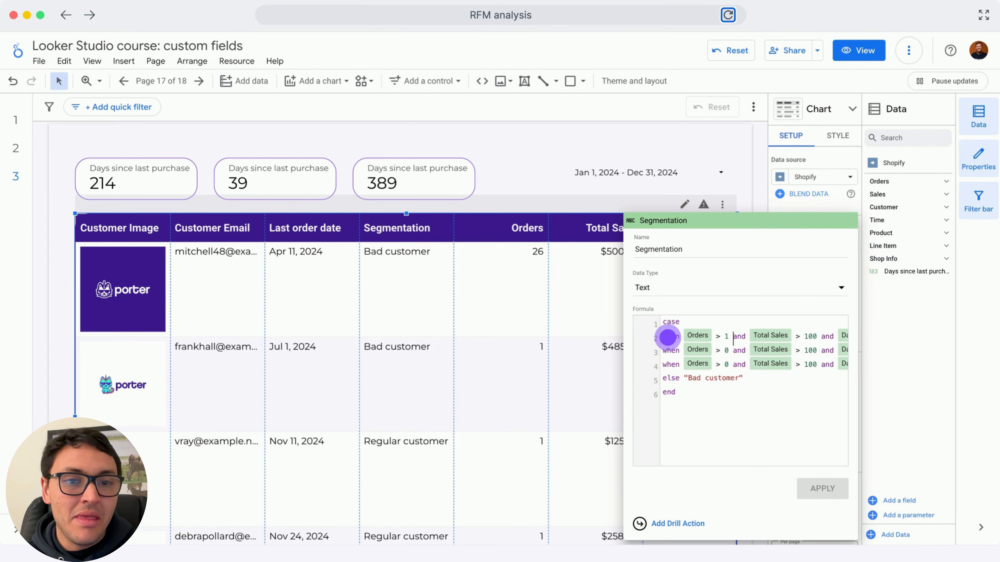
scroll(728, 341, "right", 3)
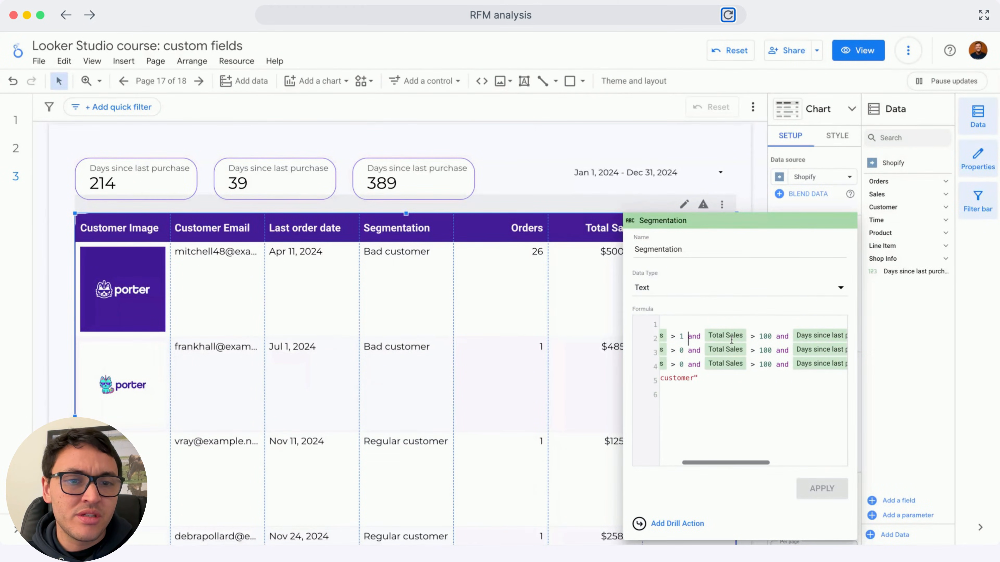
left_click(761, 336)
scroll(762, 340, "right", 2)
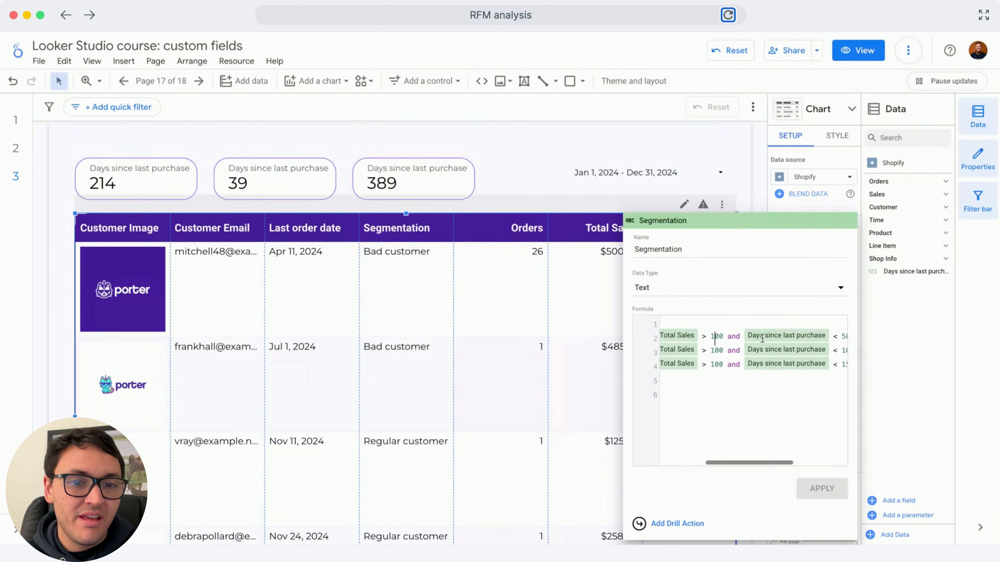
scroll(762, 339, "right", 3)
left_click(780, 337)
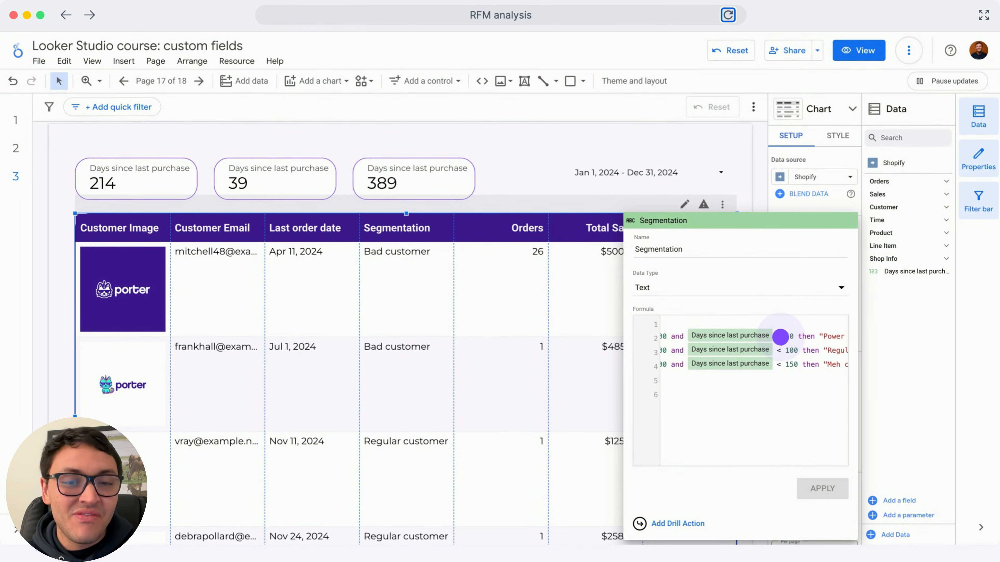
scroll(780, 338, "right", 2)
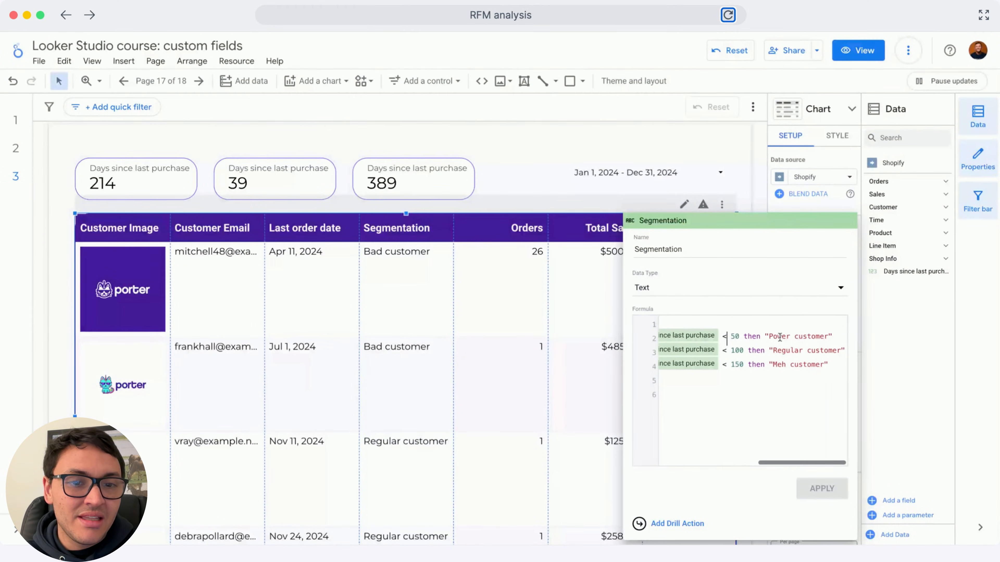
left_click(783, 336)
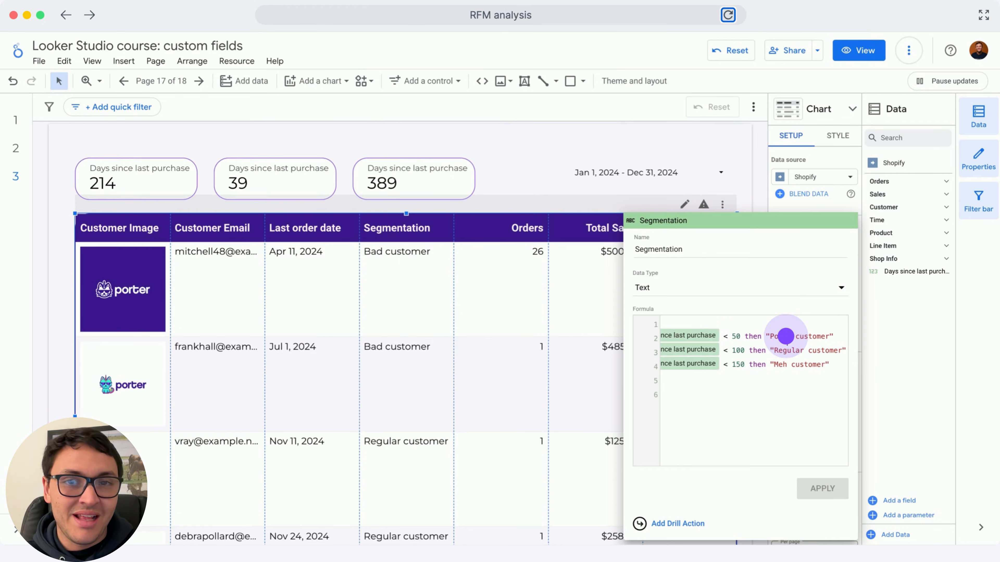
- Read the Regular customer condition of the Segmentation formula, checking its Orders, Total Sales and Days since last purchase thresholds
scroll(784, 337, "left", 5)
left_click(737, 351)
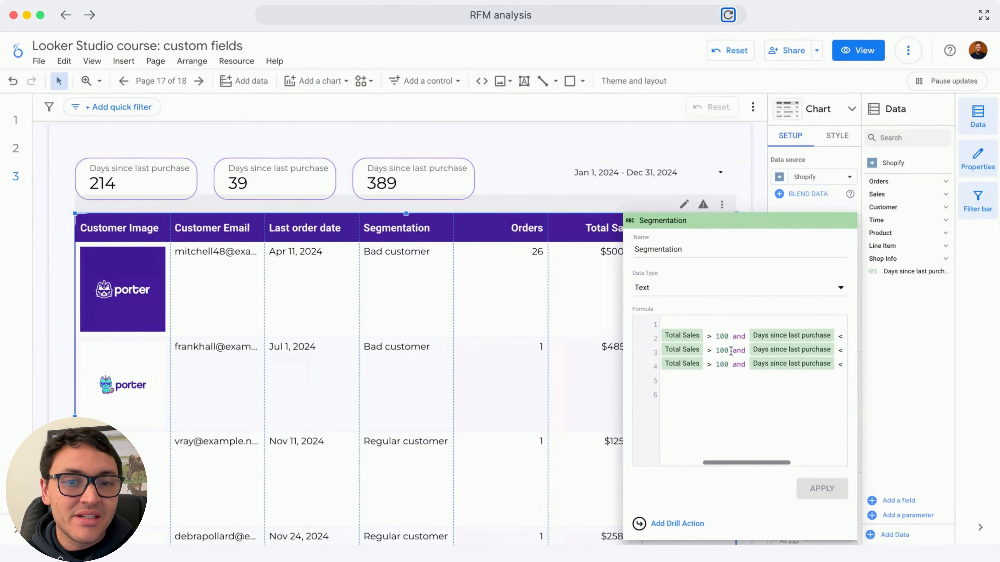
left_click(731, 350)
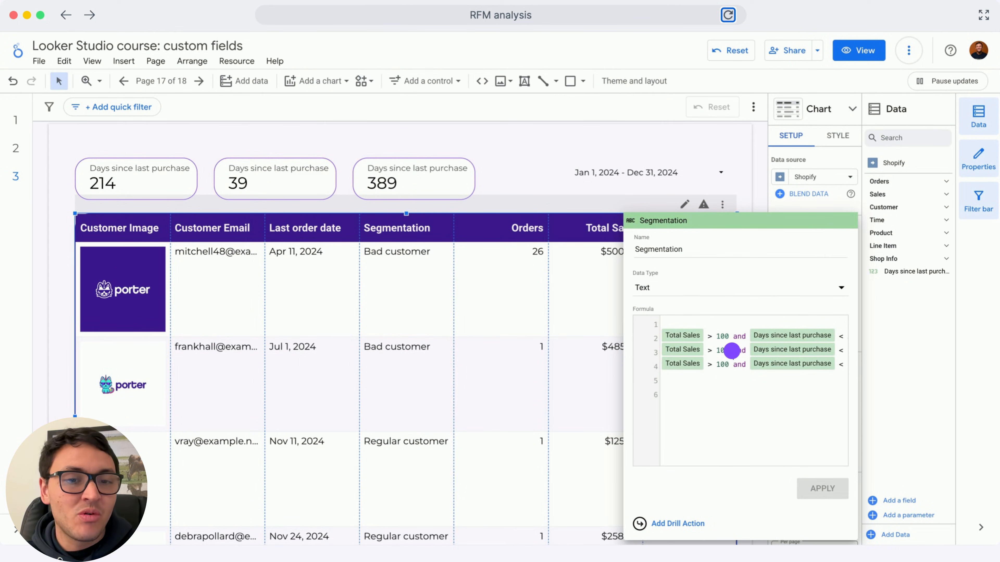
scroll(731, 351, "right", 5)
left_click(750, 346)
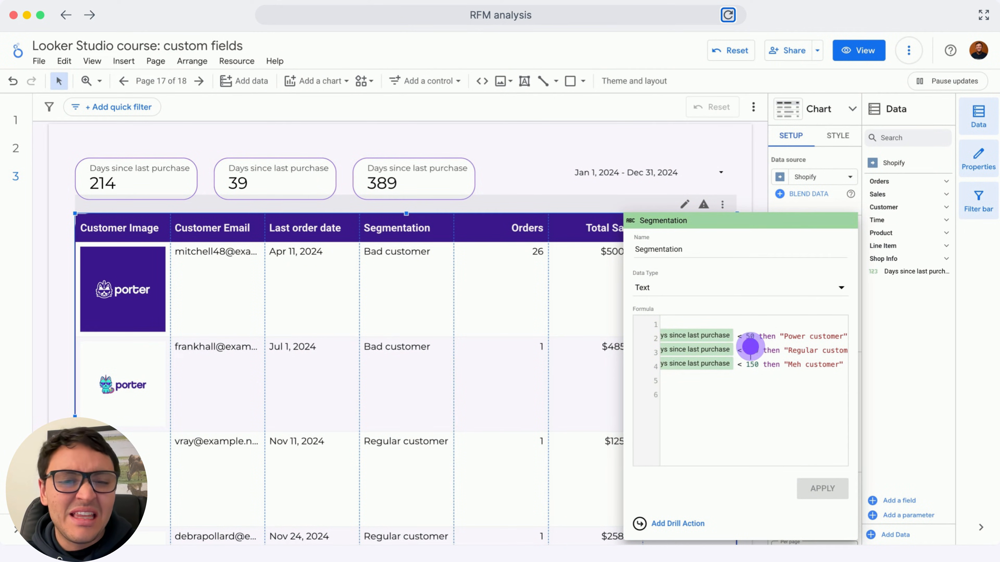
scroll(750, 346, "right", 1)
scroll(776, 360, "left", 12)
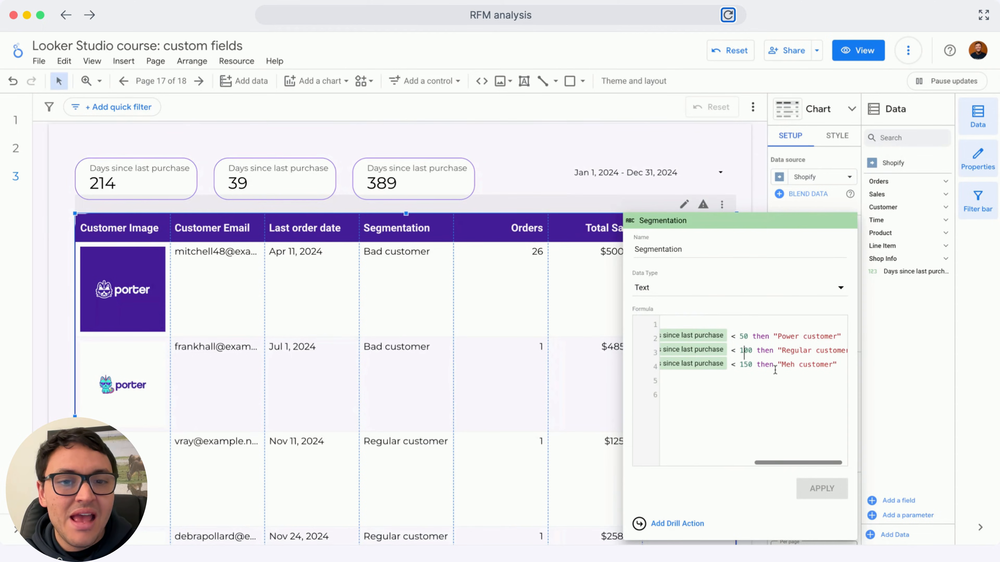
scroll(775, 370, "left", 3)
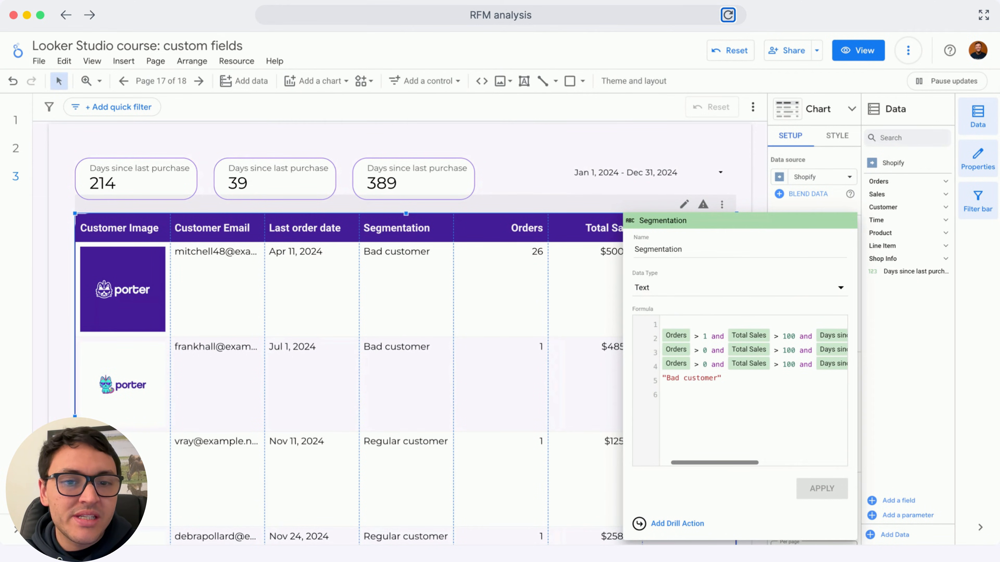
- Read the Meh customer condition of the Segmentation formula across its full length
left_click(727, 360)
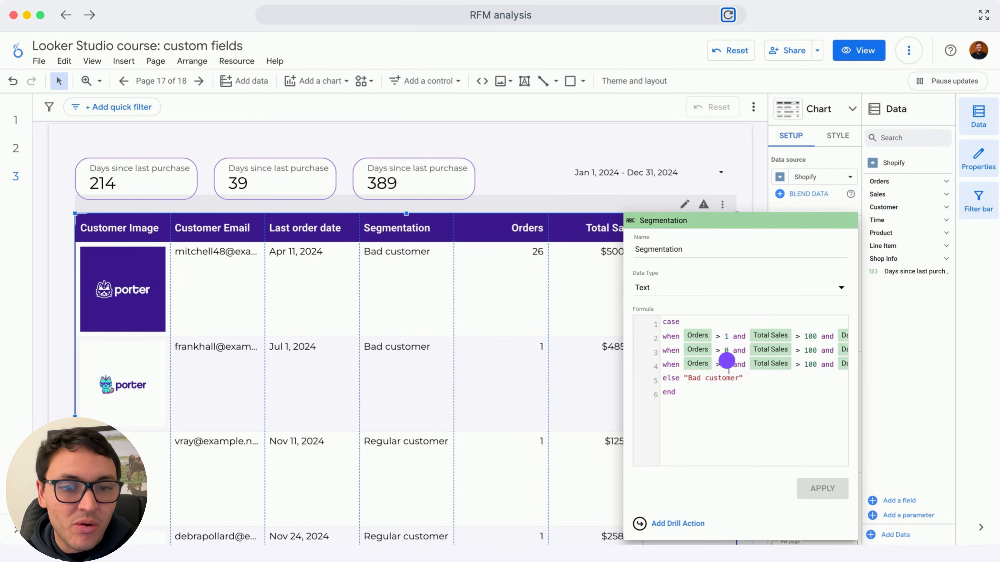
scroll(726, 362, "right", 8)
scroll(727, 363, "right", 6)
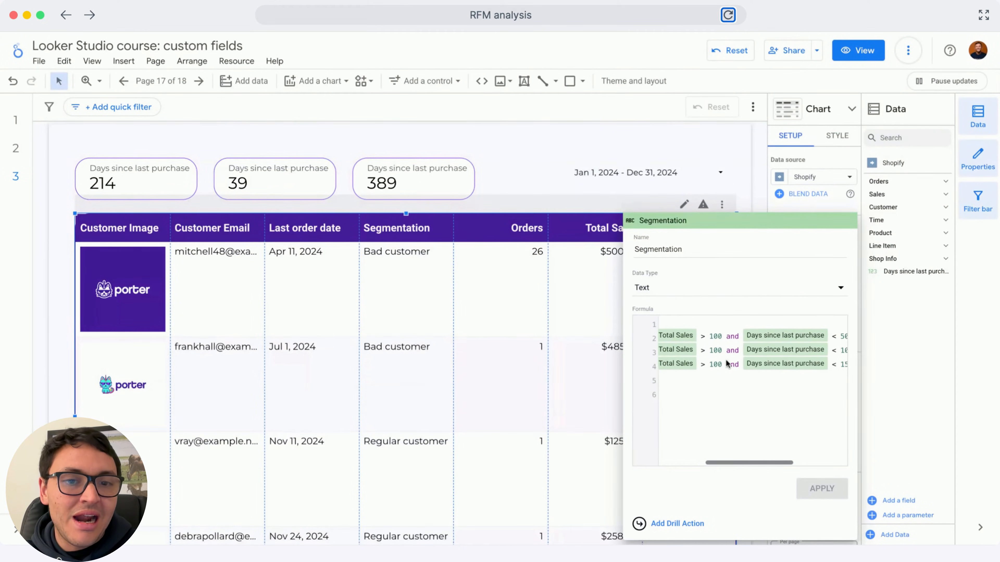
left_click(802, 367)
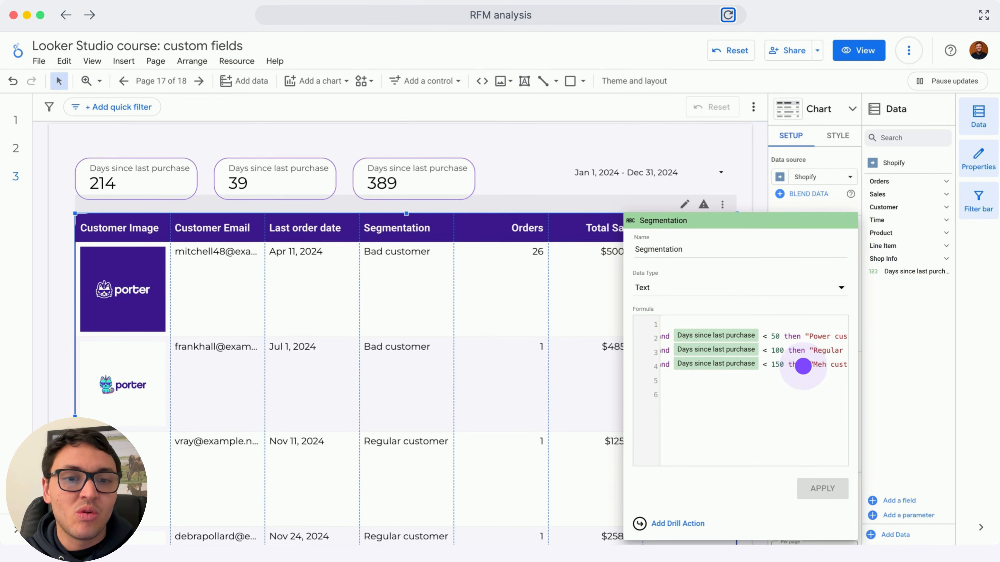
scroll(787, 367, "left", 5)
scroll(760, 371, "left", 4)
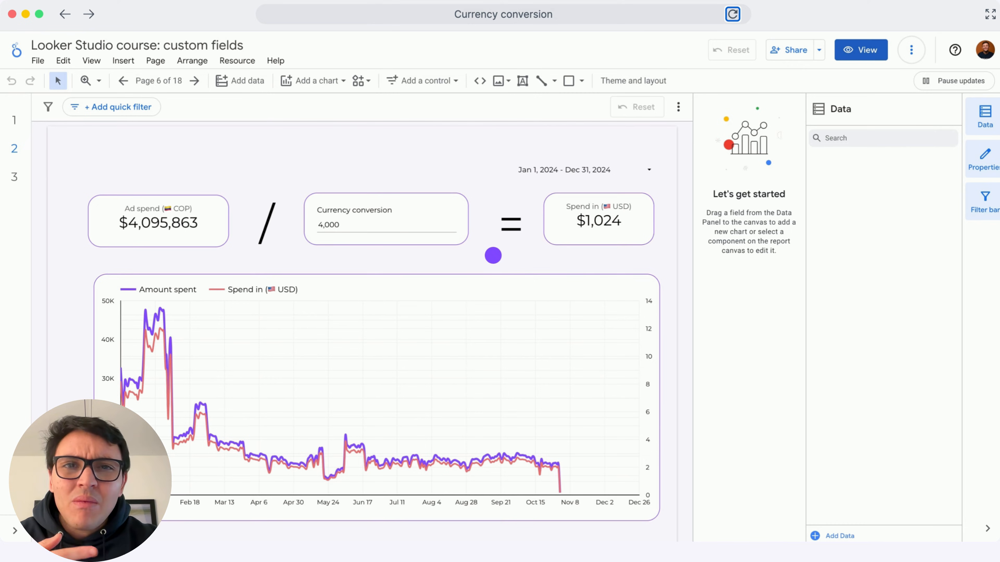
- Set the Currency conversion control on the Currency conversion page to 5000
left_click(355, 230)
double_click(326, 224)
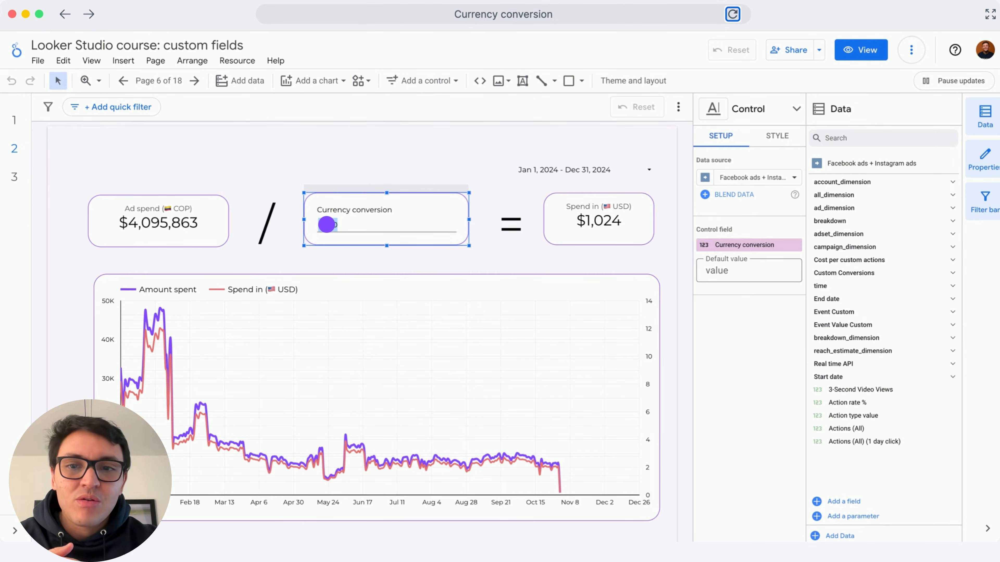
type("5000")
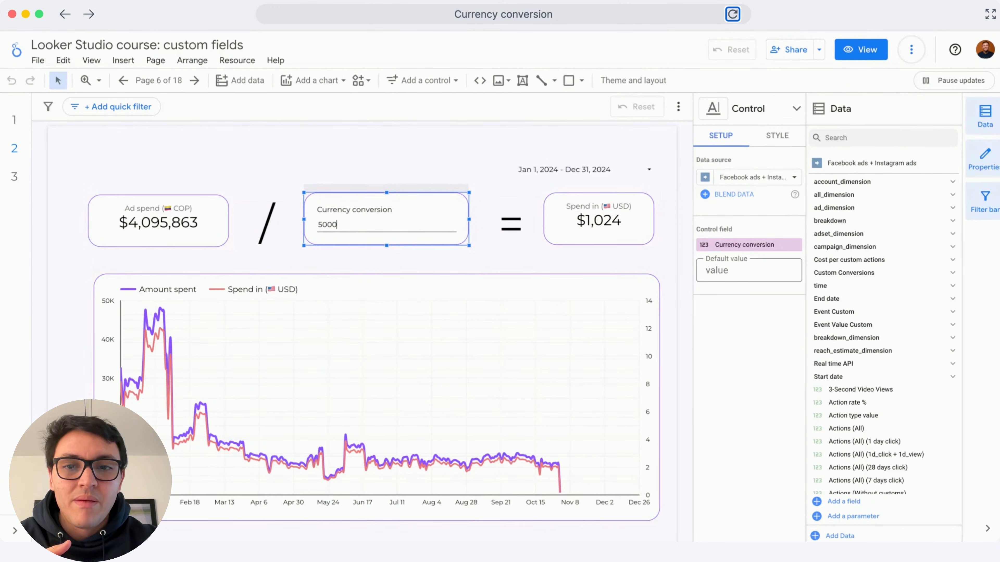
key("Return")
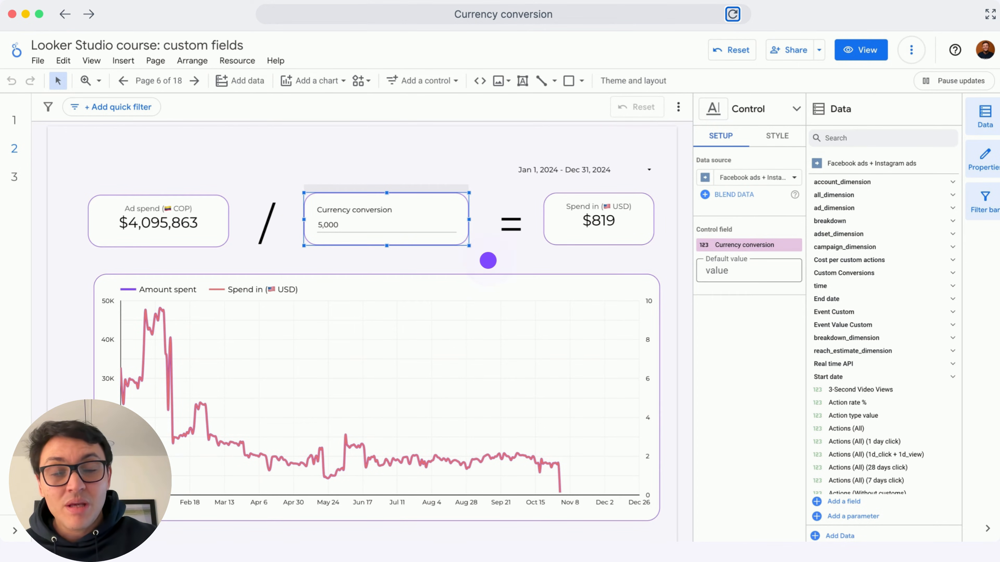
- Set the Currency conversion control back to 4000
left_click(367, 228)
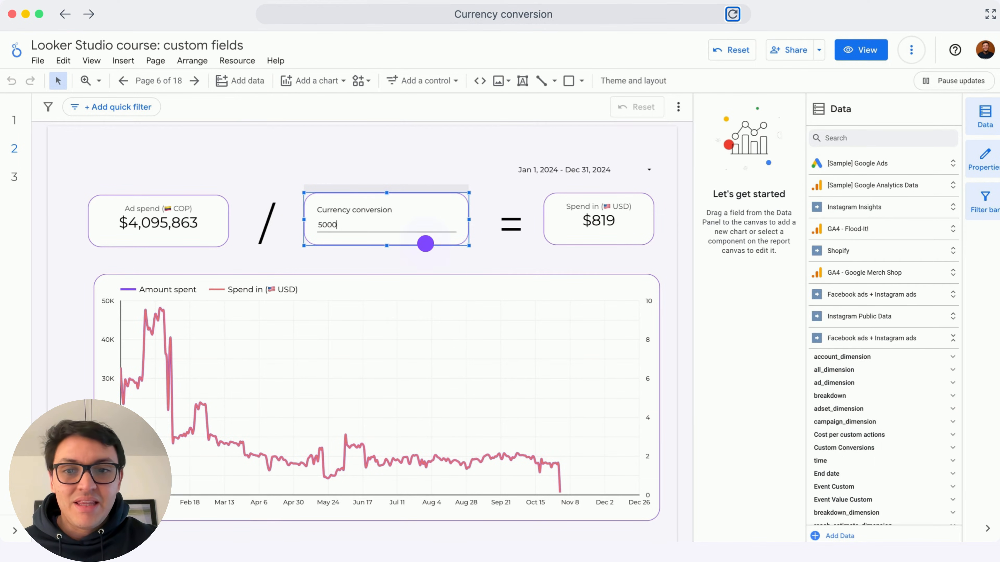
key("BackSpace")
key("BackSpace")
type("4000")
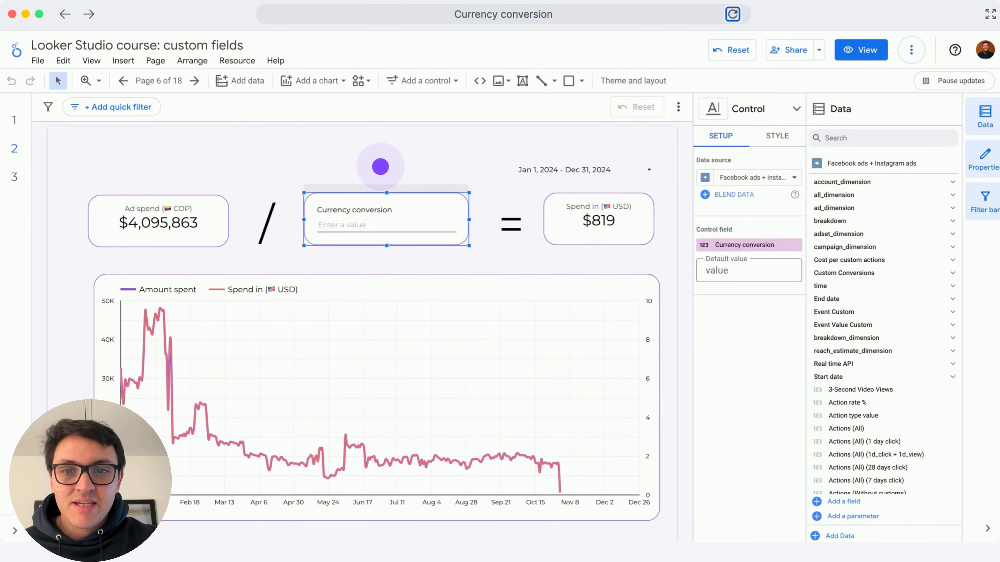
left_click(380, 166)
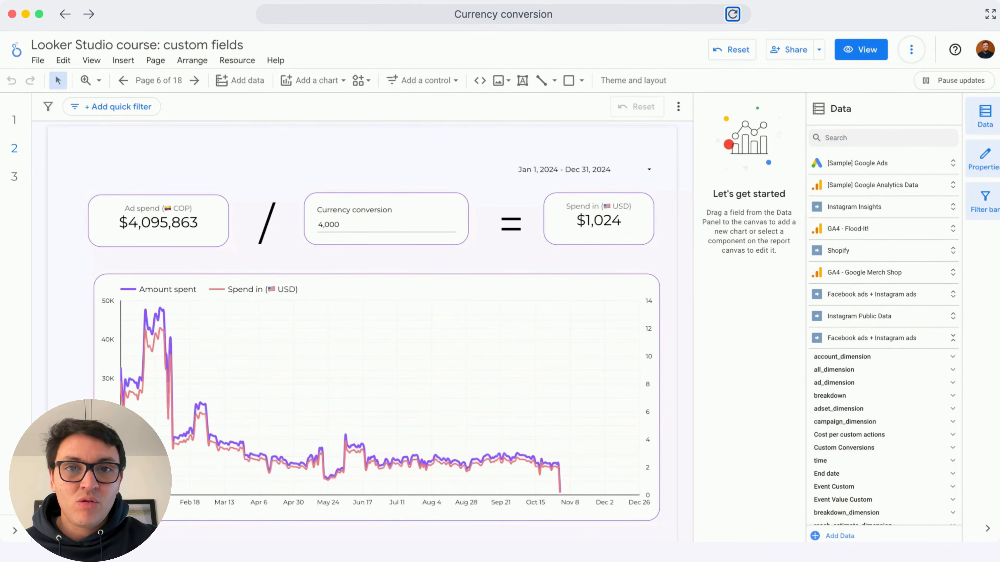
- Check the formula of the Spend in USD metric on its scorecard, and close the field editor
left_click(570, 217)
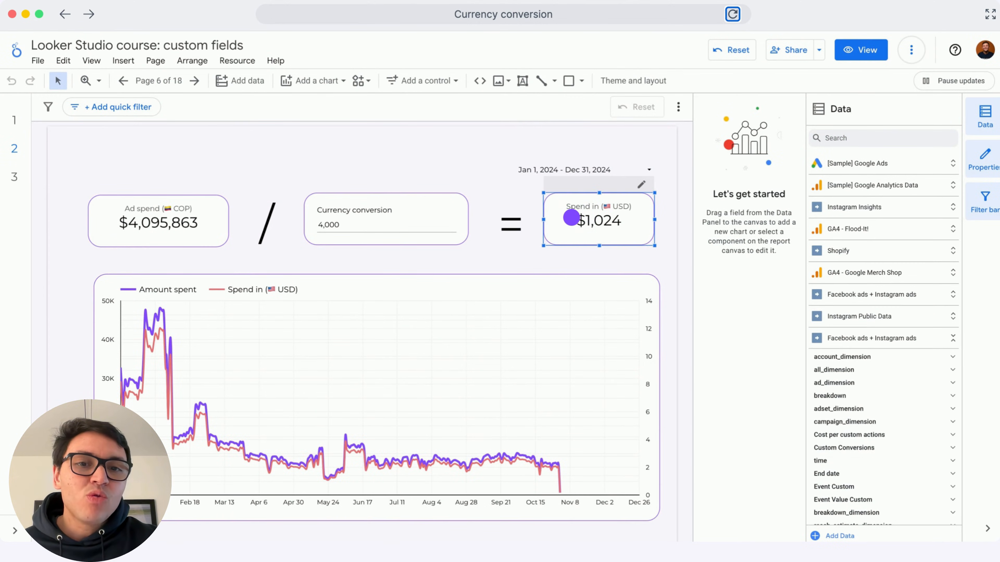
left_click(571, 218)
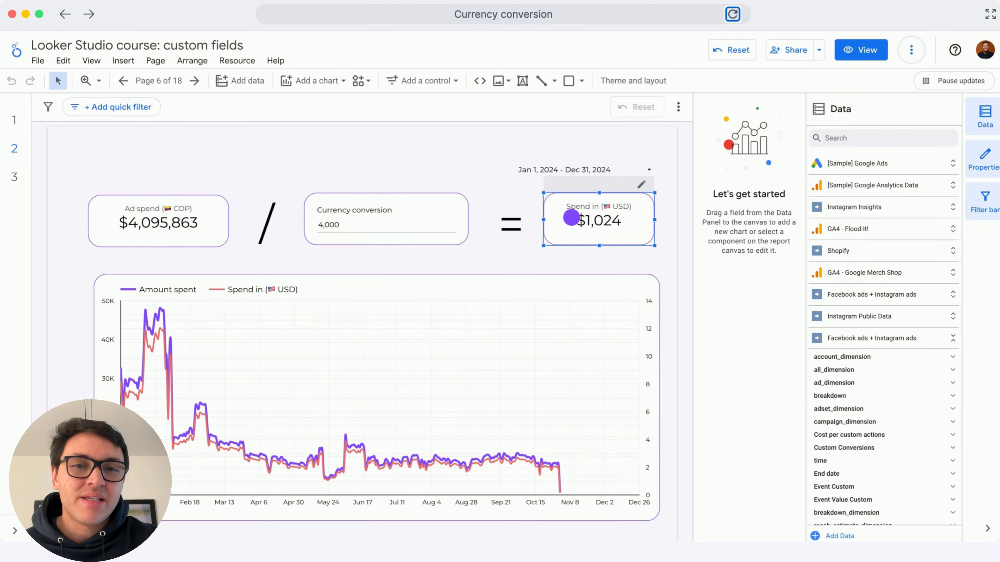
left_click(593, 229)
left_click(703, 289)
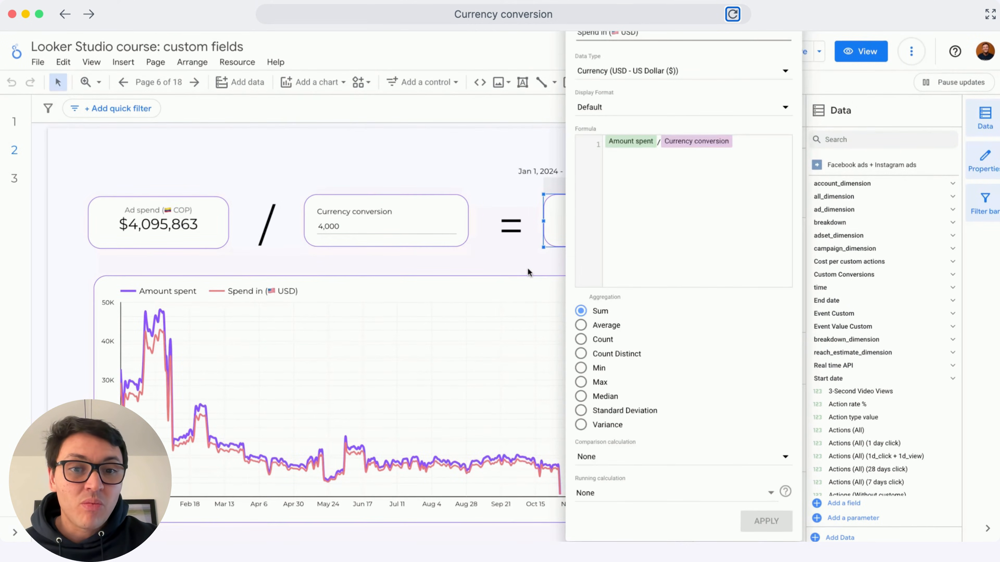
key("super+minus")
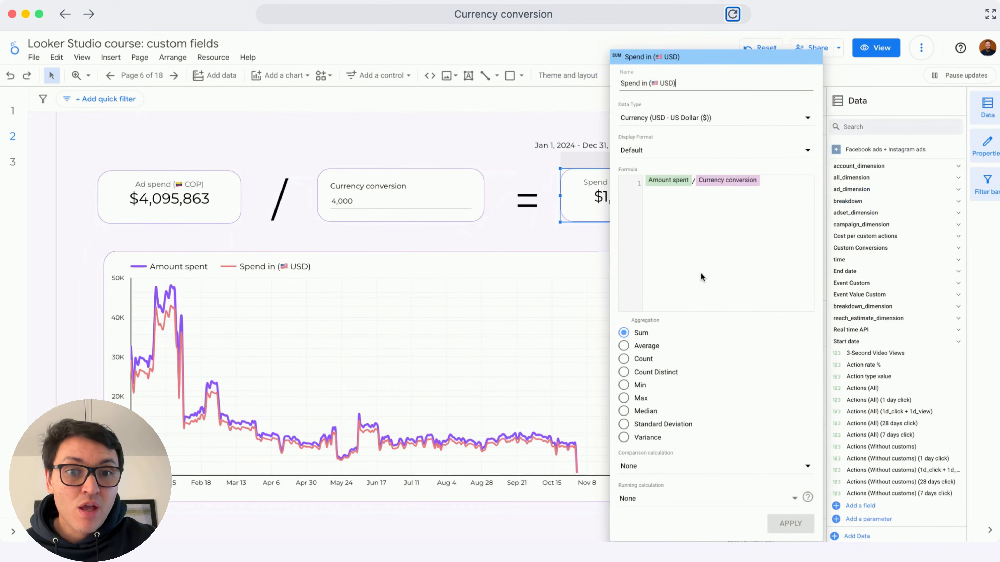
left_click(707, 238)
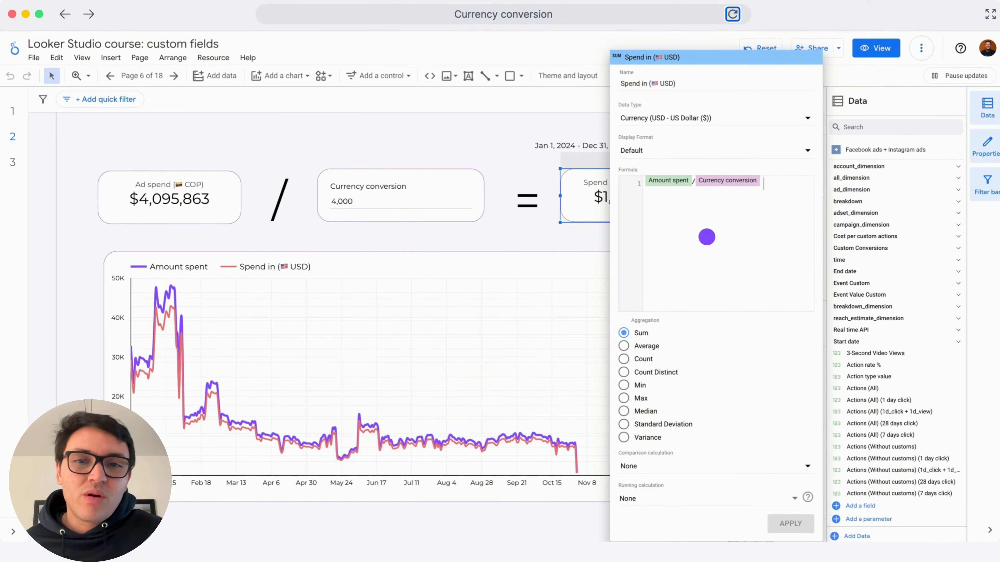
left_click(388, 123)
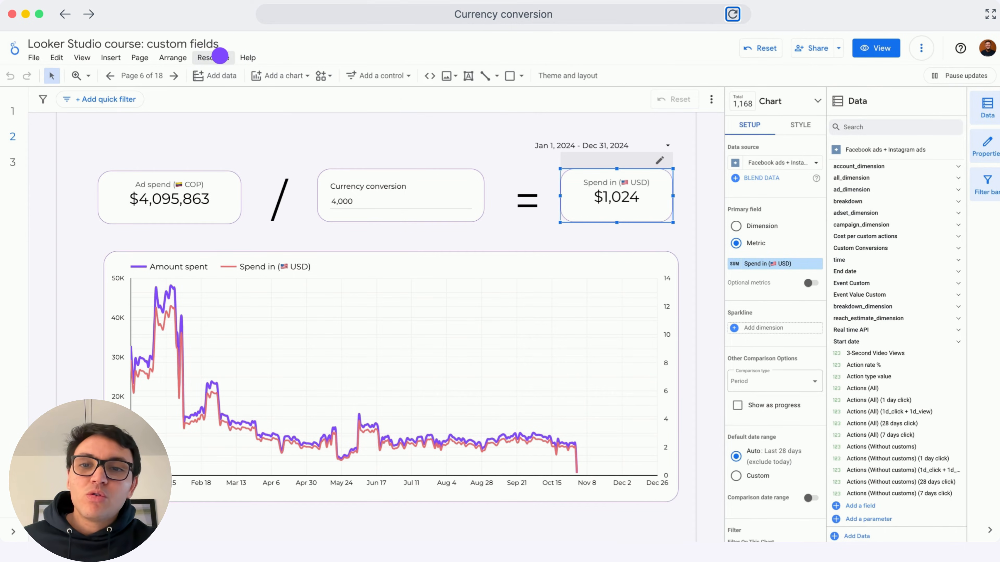
- Open the Currency conversion parameter in the Facebook ads + Instagram ads data source used by 24 charts
left_click(214, 58)
left_click(236, 75)
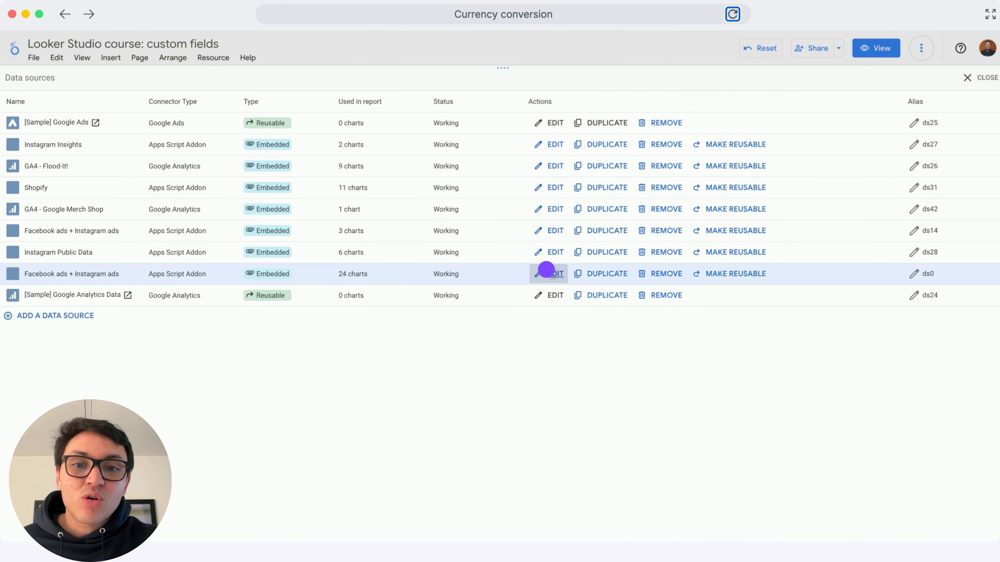
left_click(553, 274)
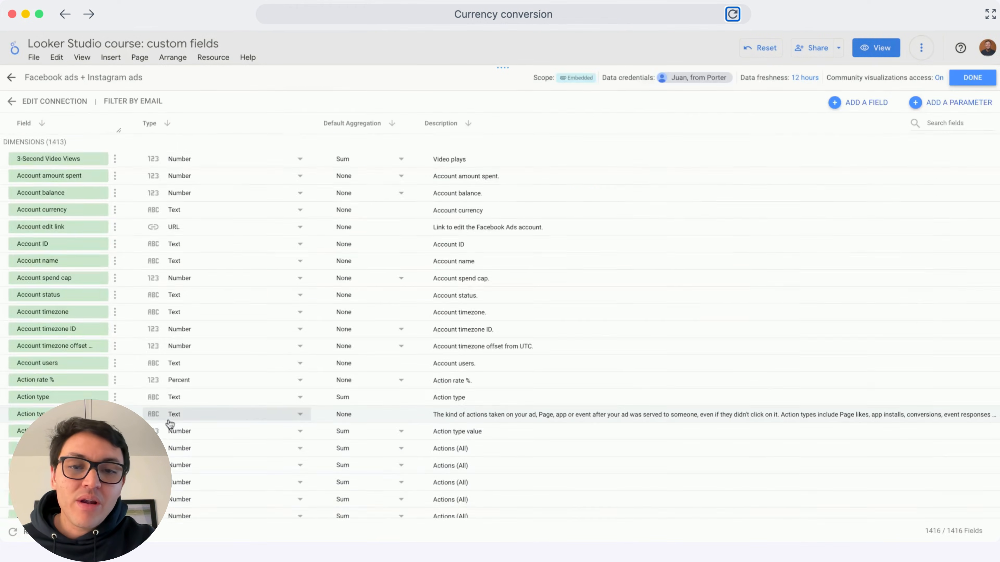
scroll(169, 410, "down", 20)
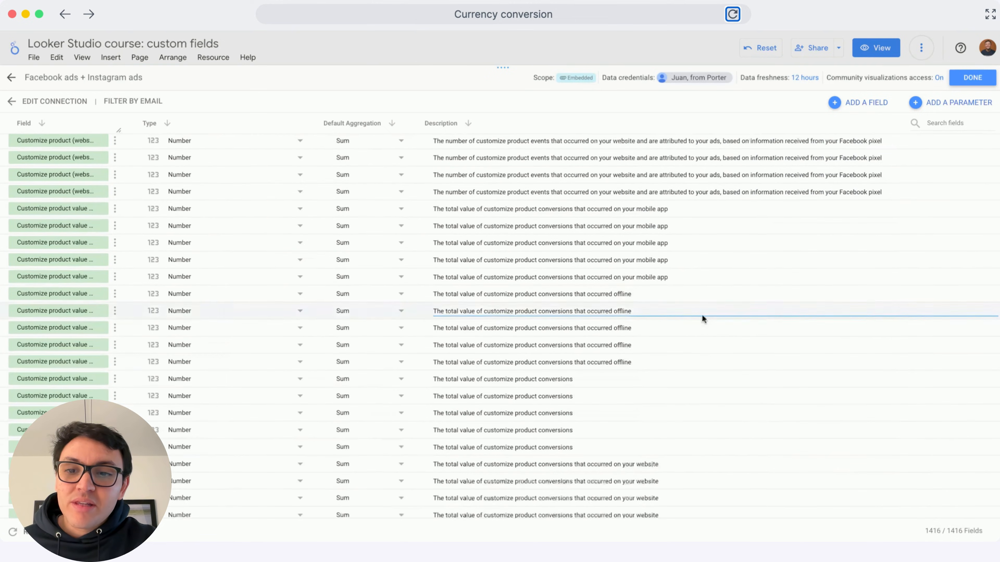
scroll(989, 261, "down", 20)
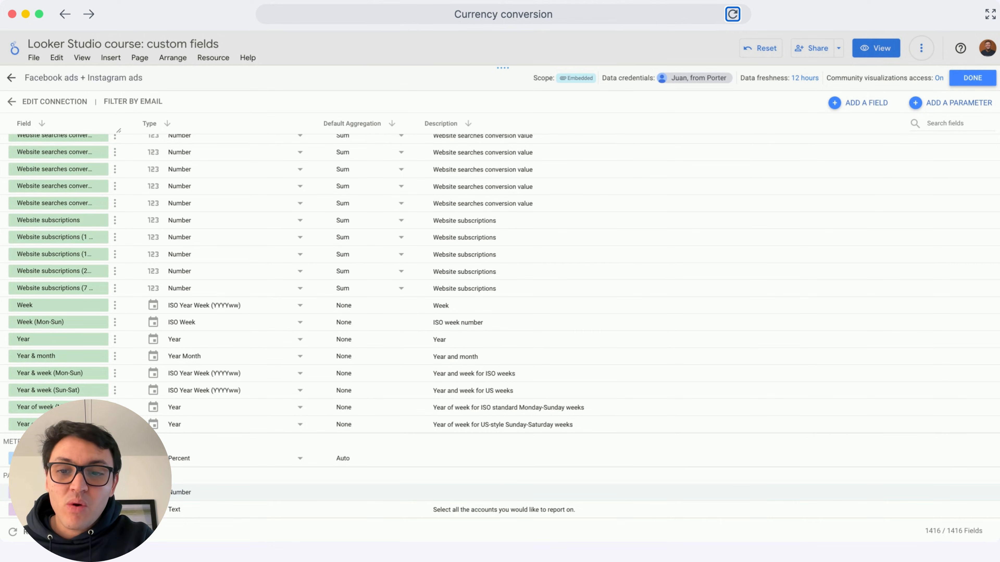
left_click(75, 493)
- Check the Currency conversion parameter's name and its available data types
left_click(110, 154)
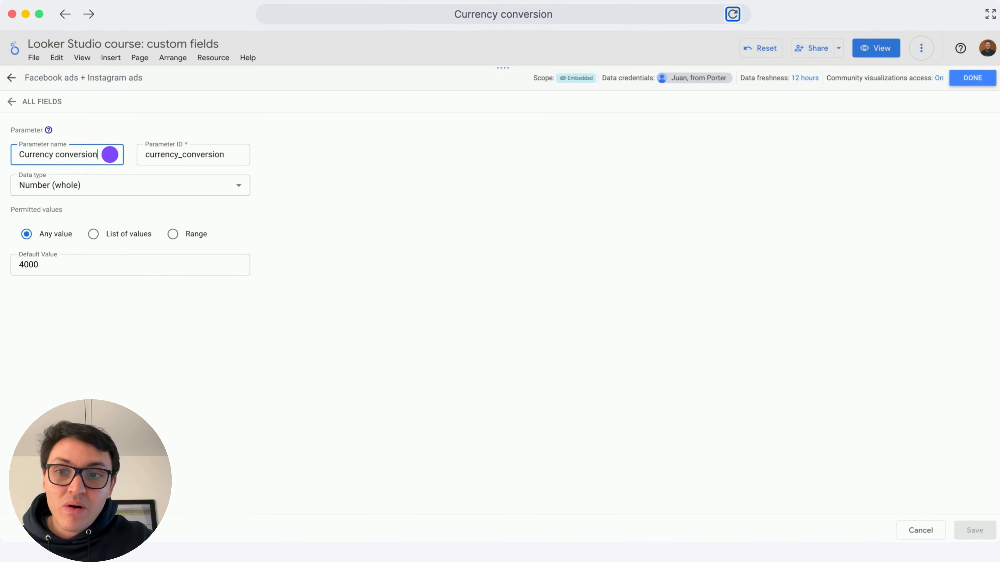
left_click(133, 181)
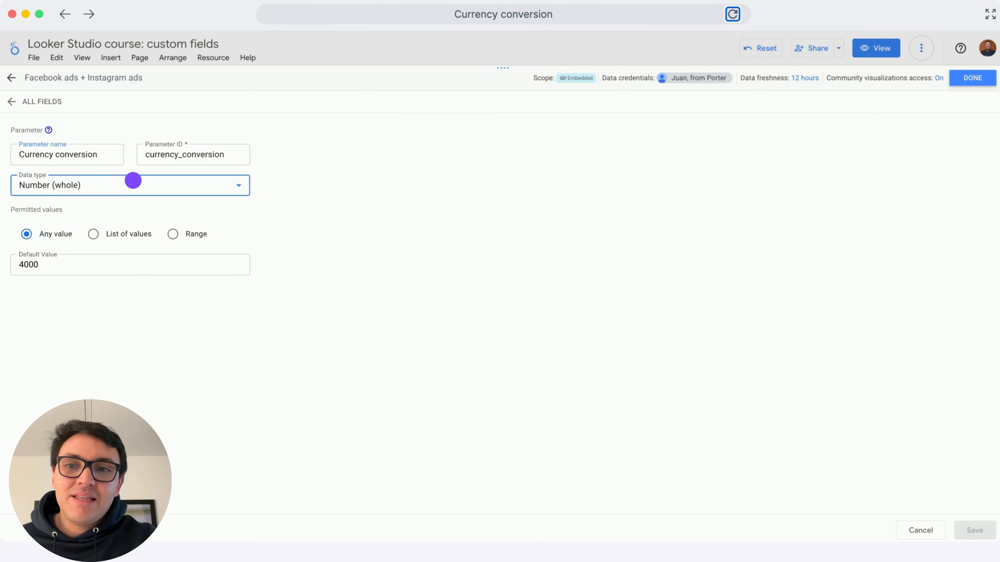
left_click(133, 180)
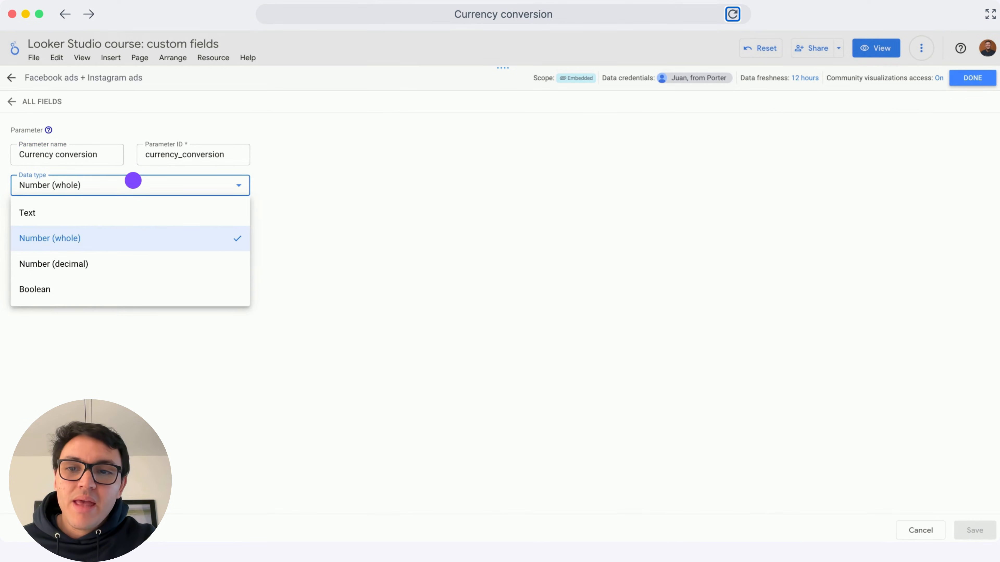
- Return to the data source's full field list and check the parameters listed at its end
left_click(133, 180)
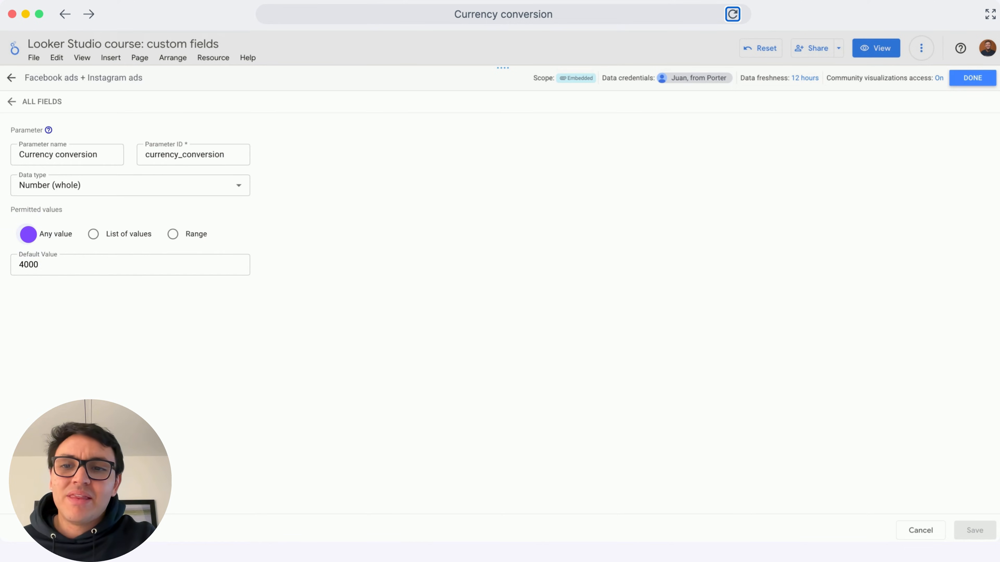
left_click(11, 102)
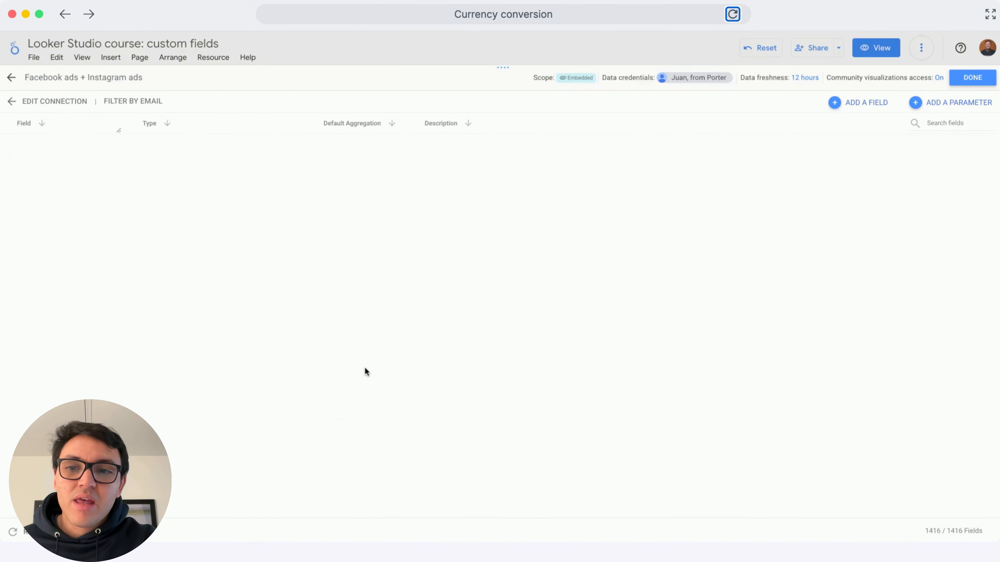
scroll(366, 372, "down", 5)
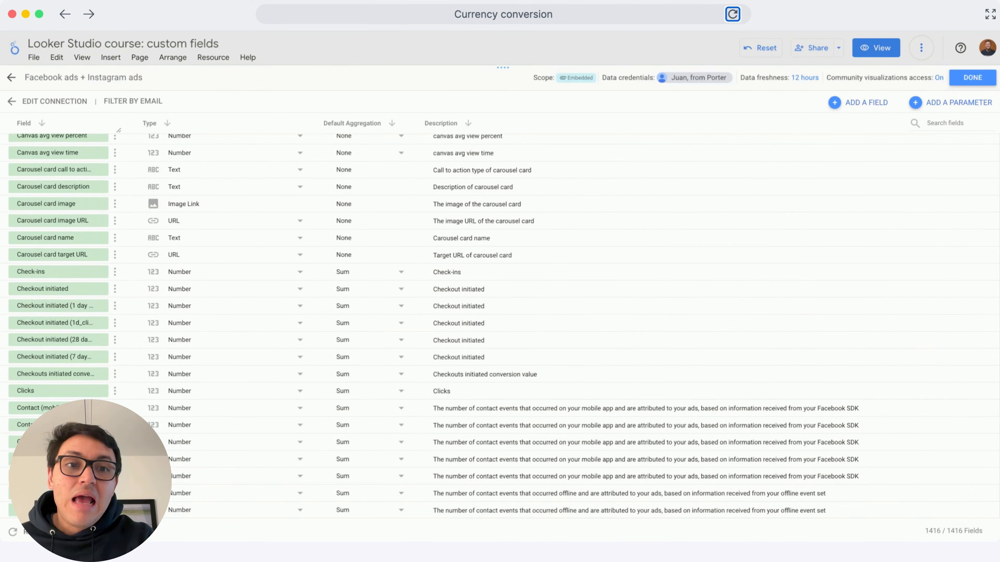
scroll(335, 486, "down", 20)
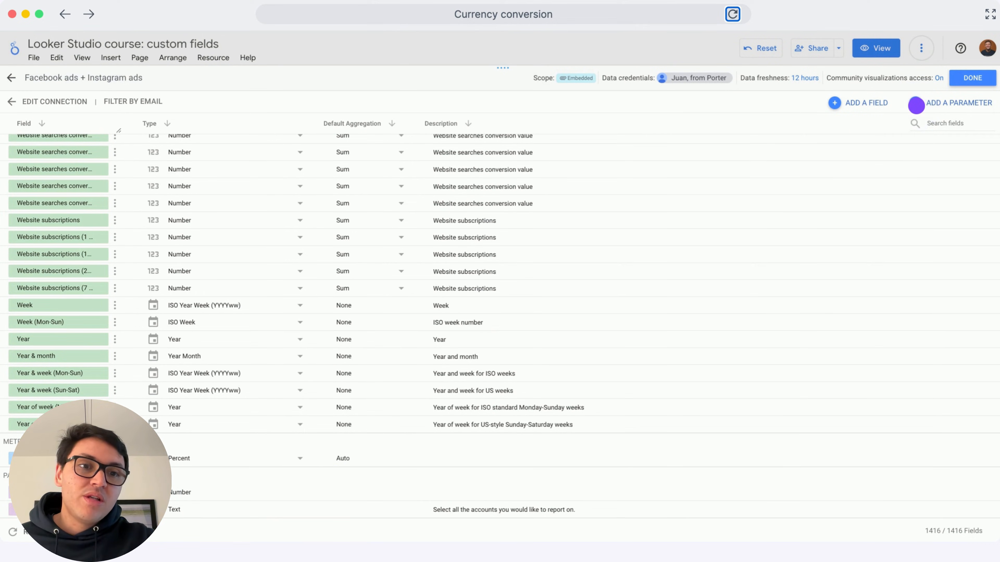
- View the blank form for a new parameter, and leave the data source manager without creating one
left_click(916, 105)
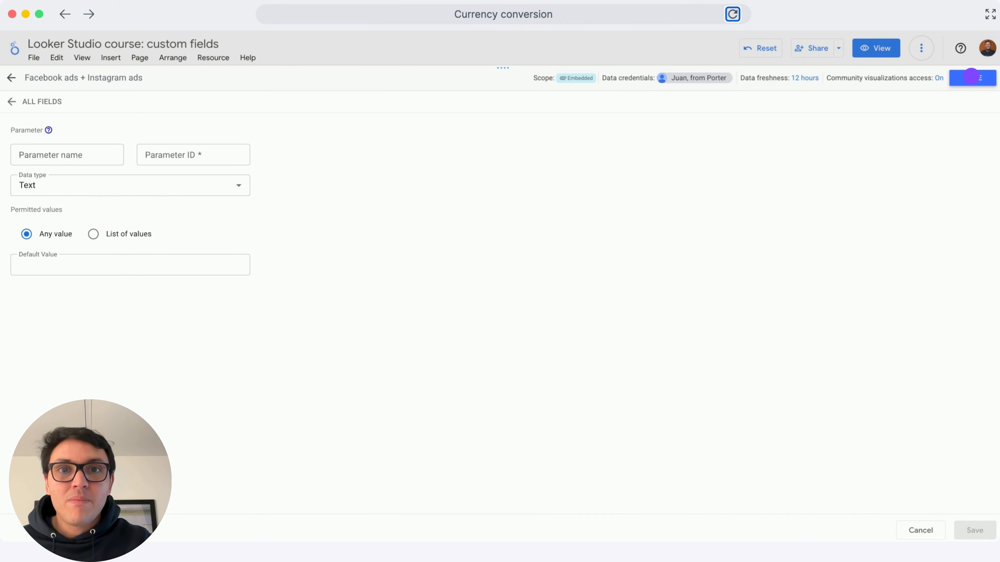
left_click(971, 77)
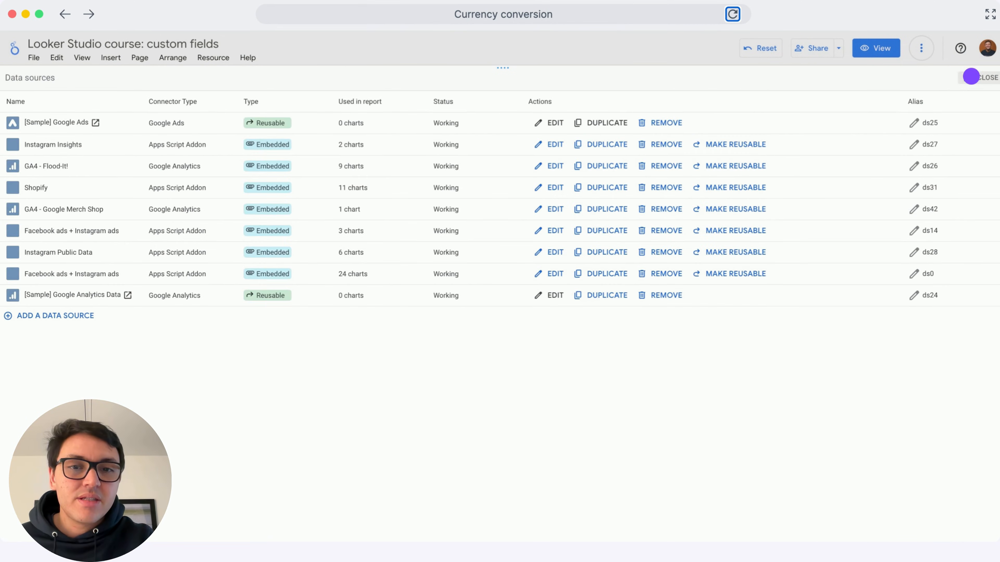
left_click(972, 76)
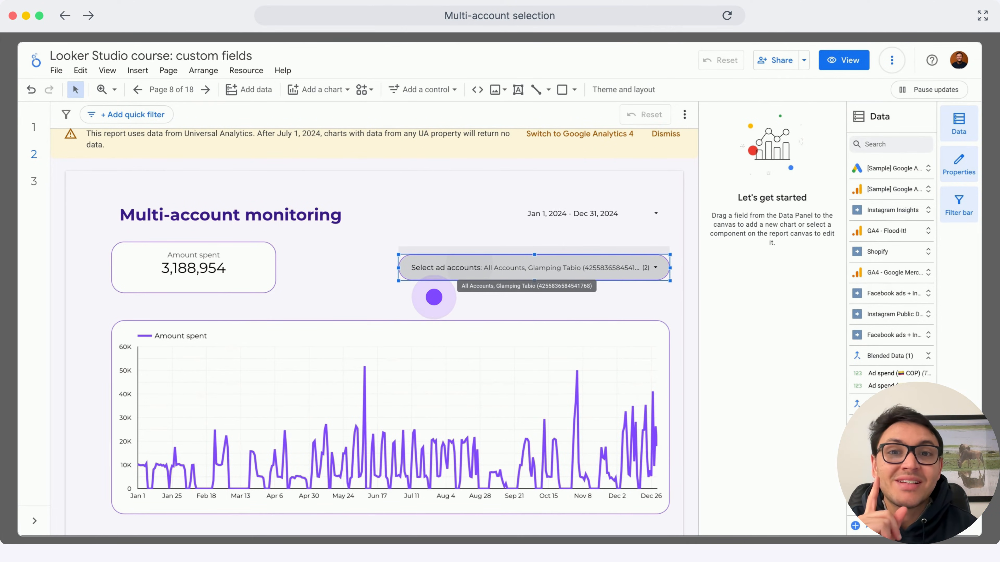
- Filter the Multi-account monitoring page to only the MOAI CUENTA PUBLICITARIA ad account, and switch it to only Glamping Tabio
left_click(434, 298)
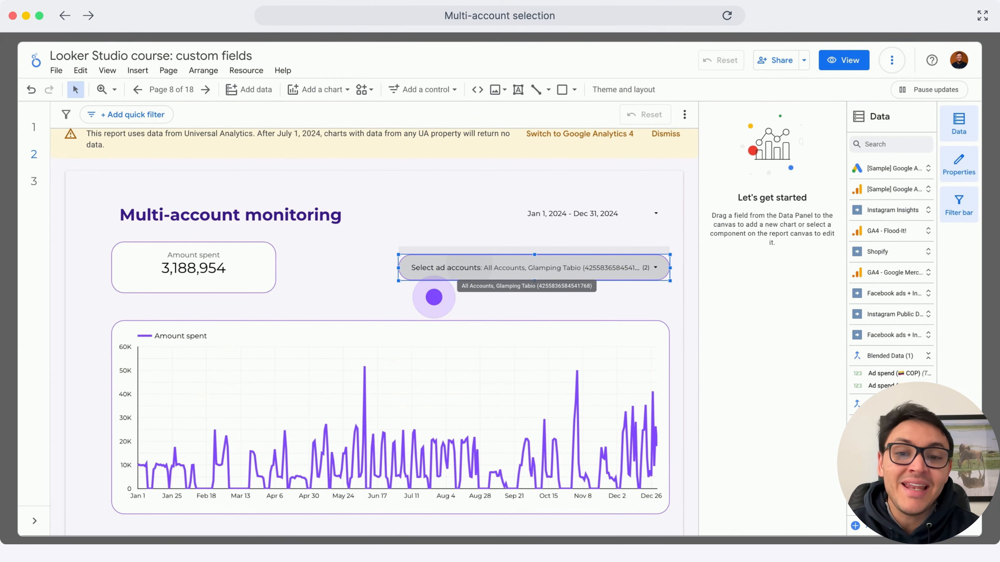
left_click(640, 379)
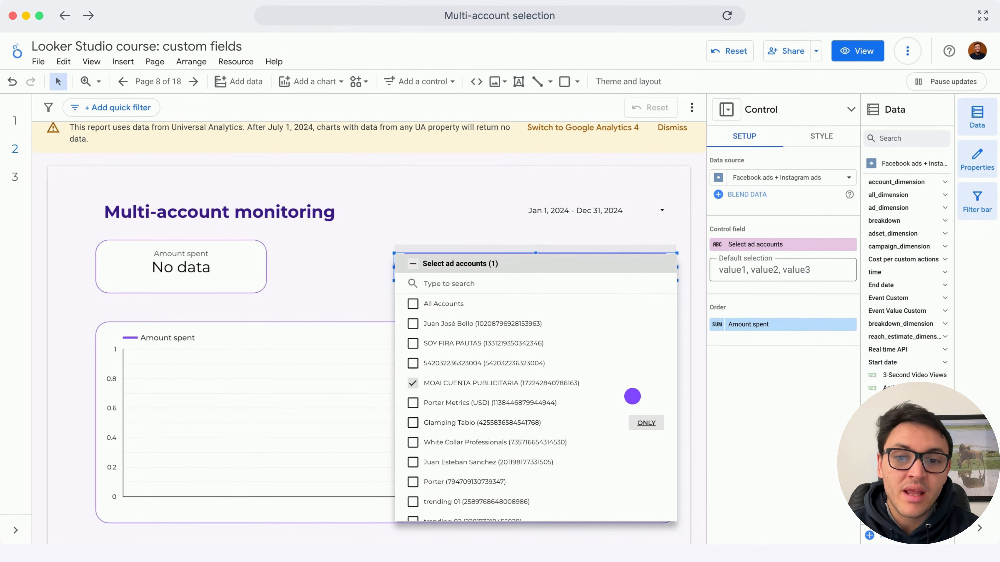
left_click(646, 422)
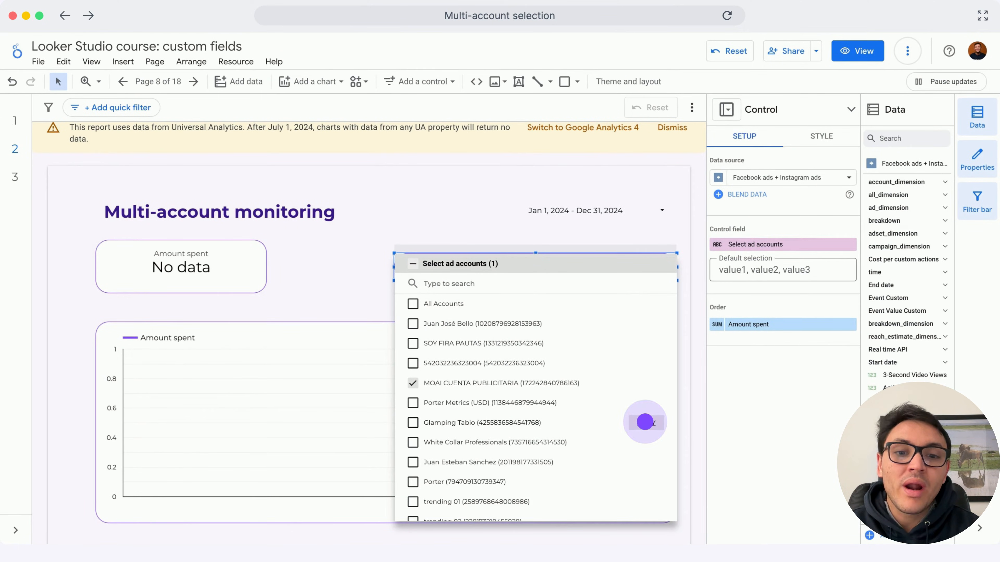
scroll(646, 405, "down", 2)
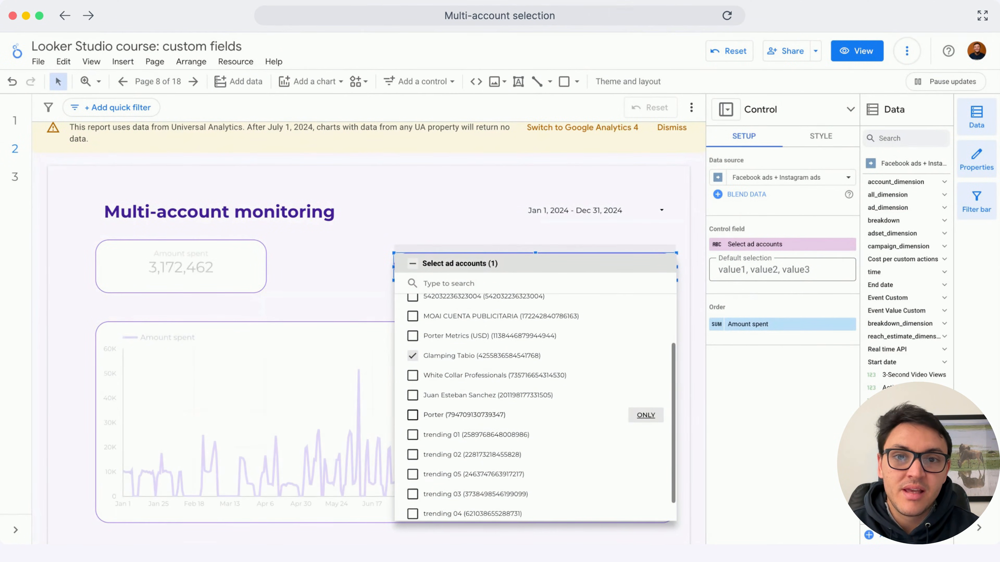
- Set the Select ad accounts control to Porter plus All Accounts, and review the account selection
scroll(640, 390, "down", 2)
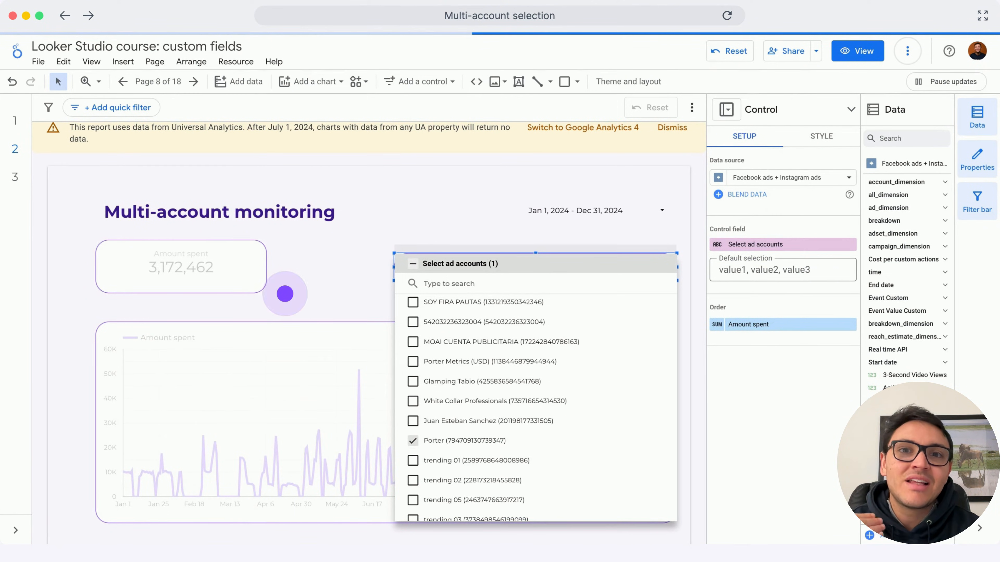
left_click(317, 291)
left_click(397, 274)
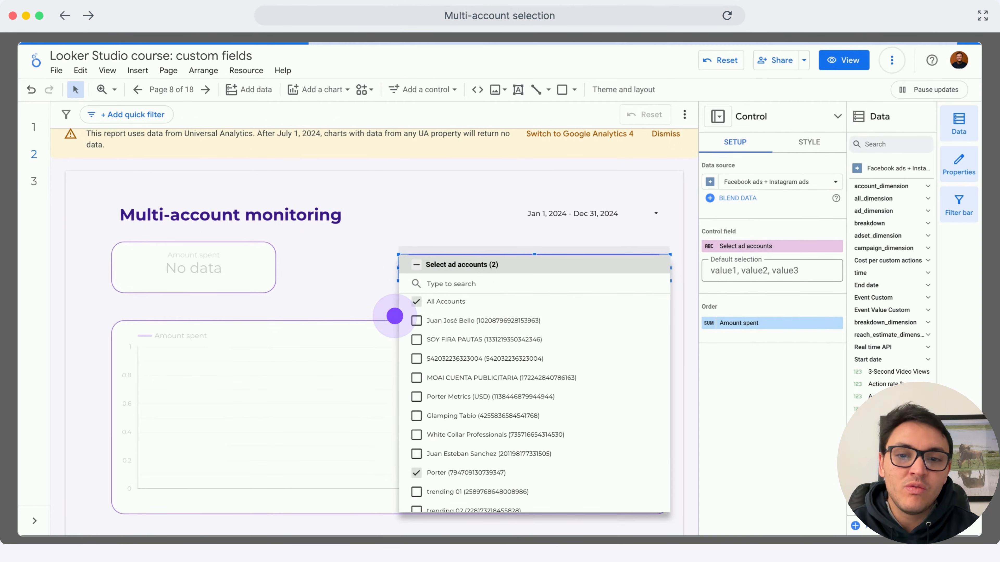
left_click(357, 289)
left_click(307, 288)
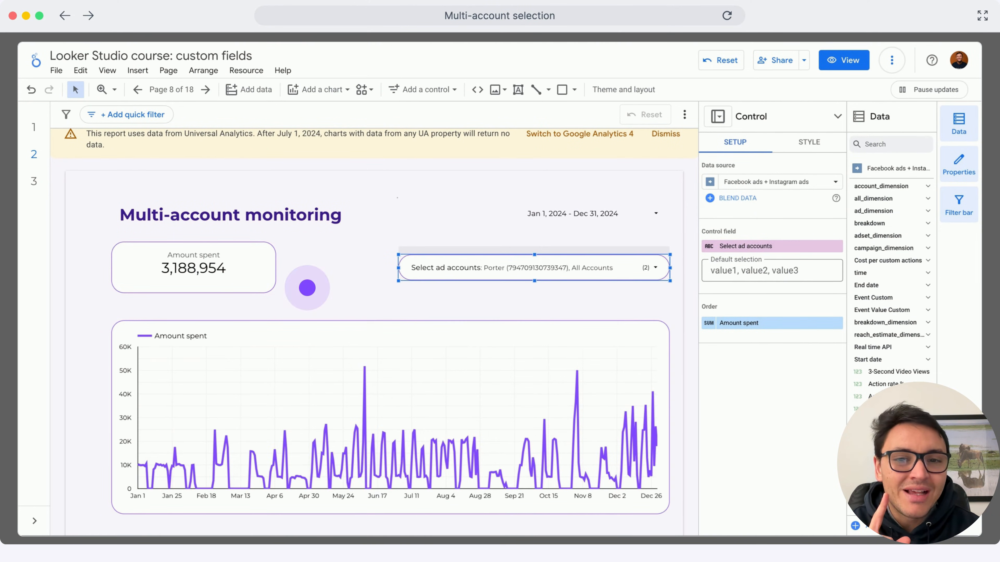
left_click(650, 280)
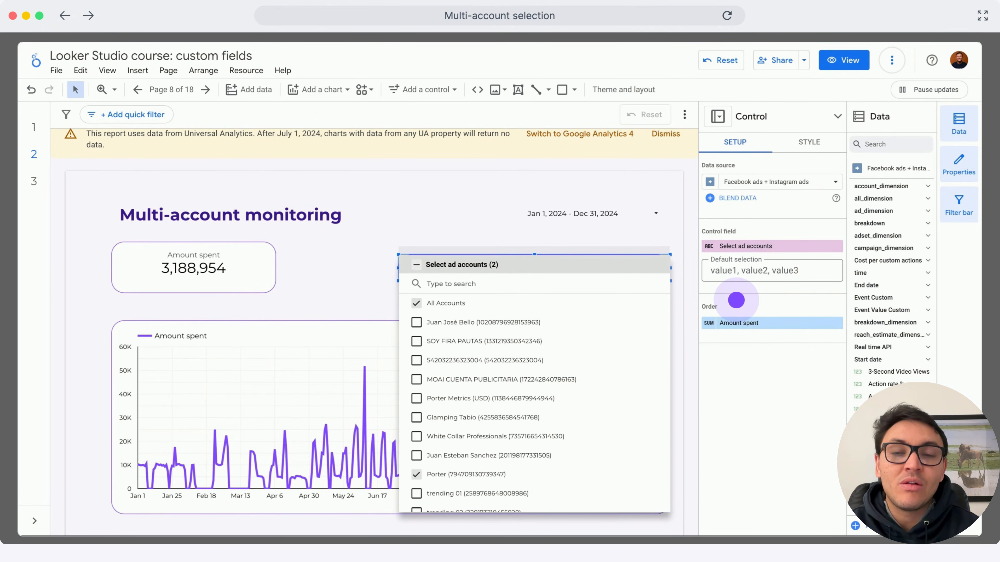
left_click(736, 298)
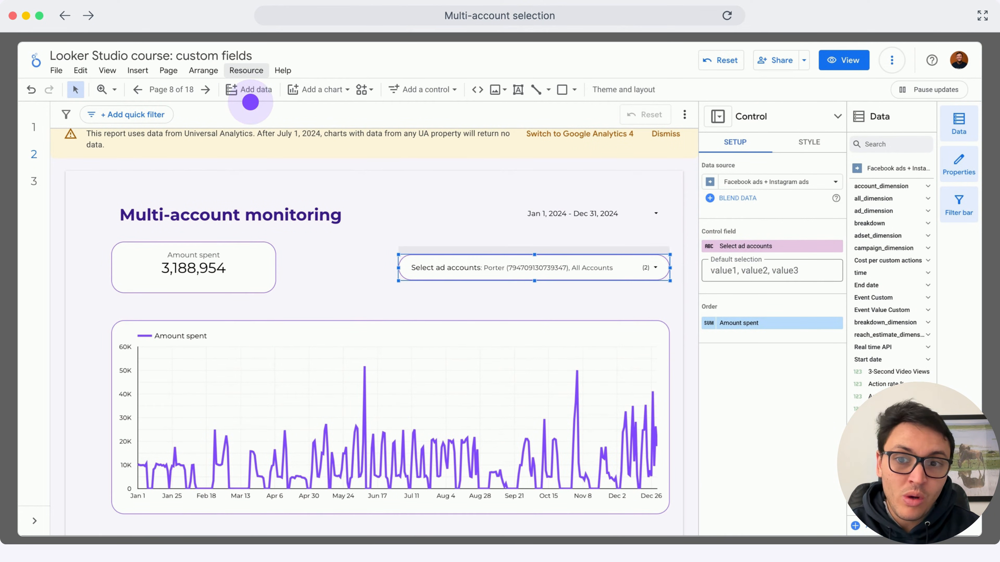
- Open the connection settings of the Facebook ads + Instagram ads data source used in 22 charts
left_click(247, 71)
left_click(264, 94)
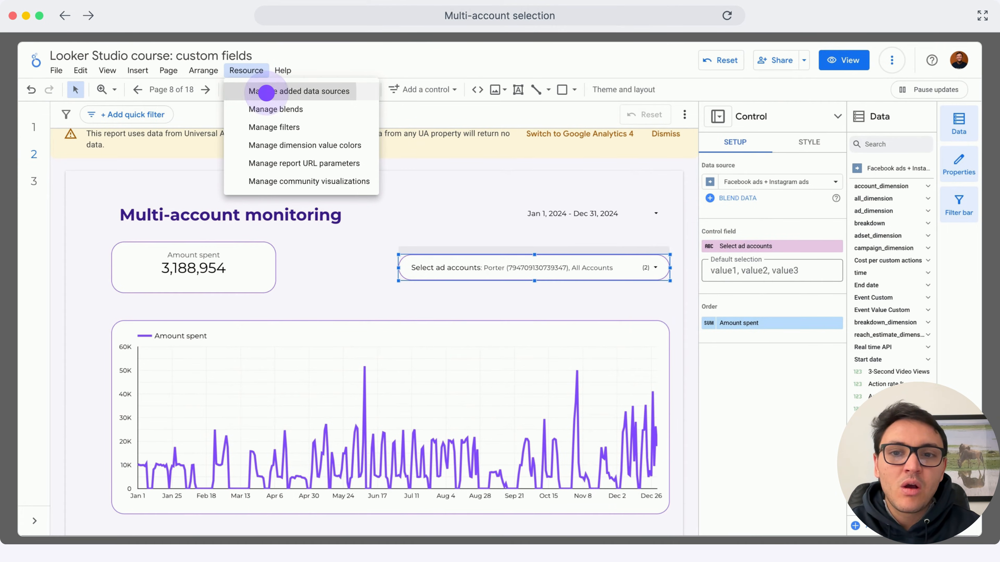
left_click(266, 92)
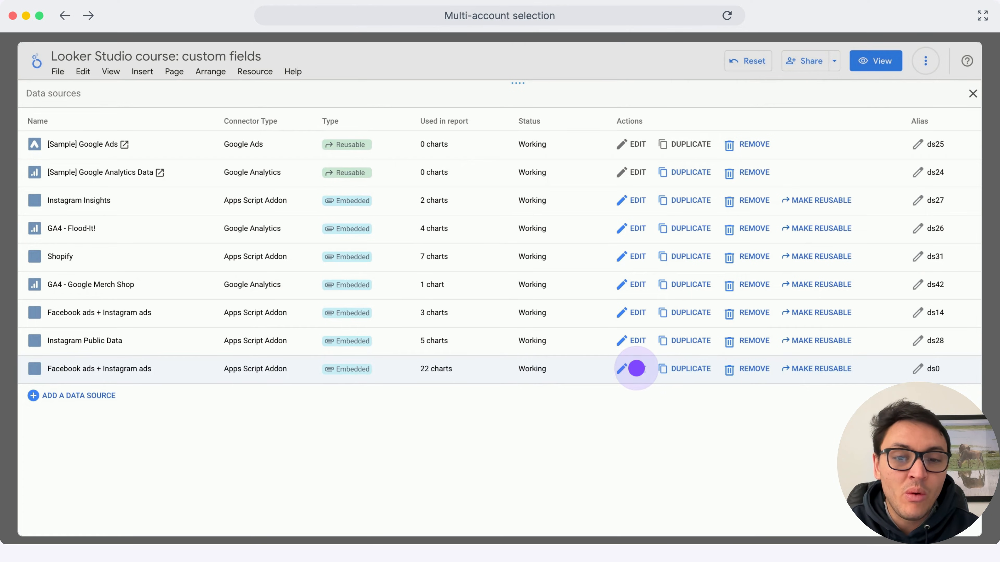
left_click(636, 368)
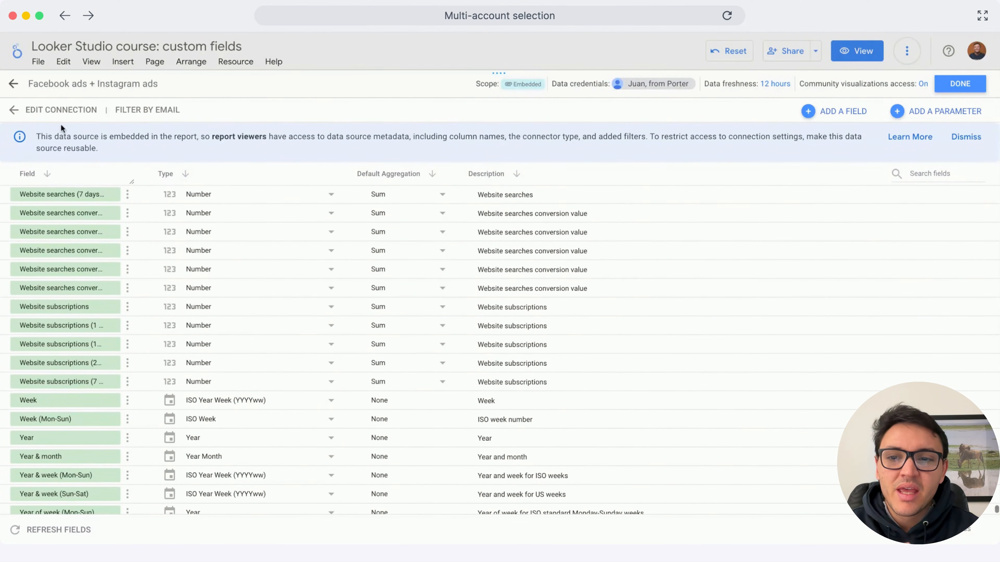
left_click(68, 117)
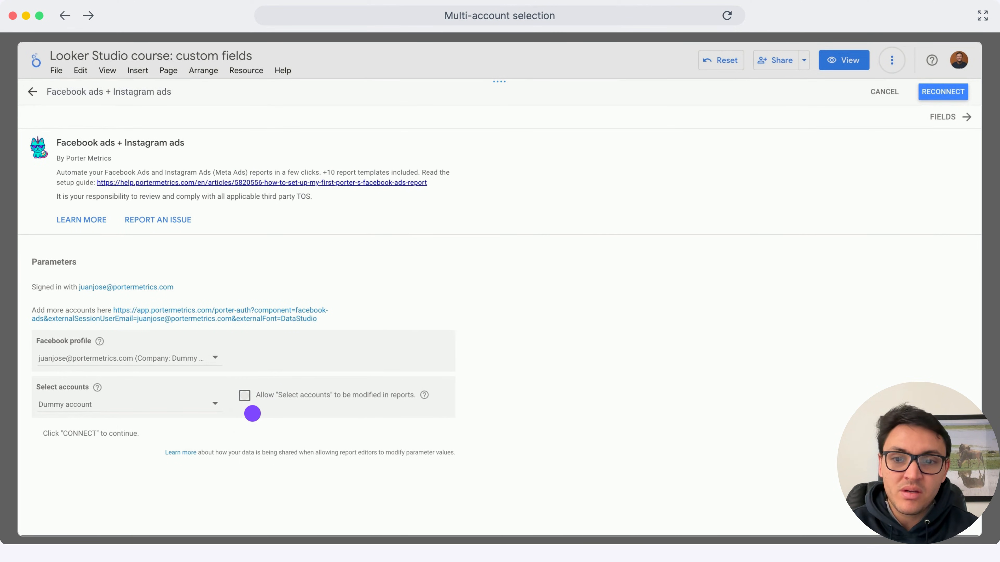
- Allow "Select accounts" to be modified in reports, reconnect the data source with parameter sharing allowed, and finish editing it
left_click(244, 396)
left_click(926, 92)
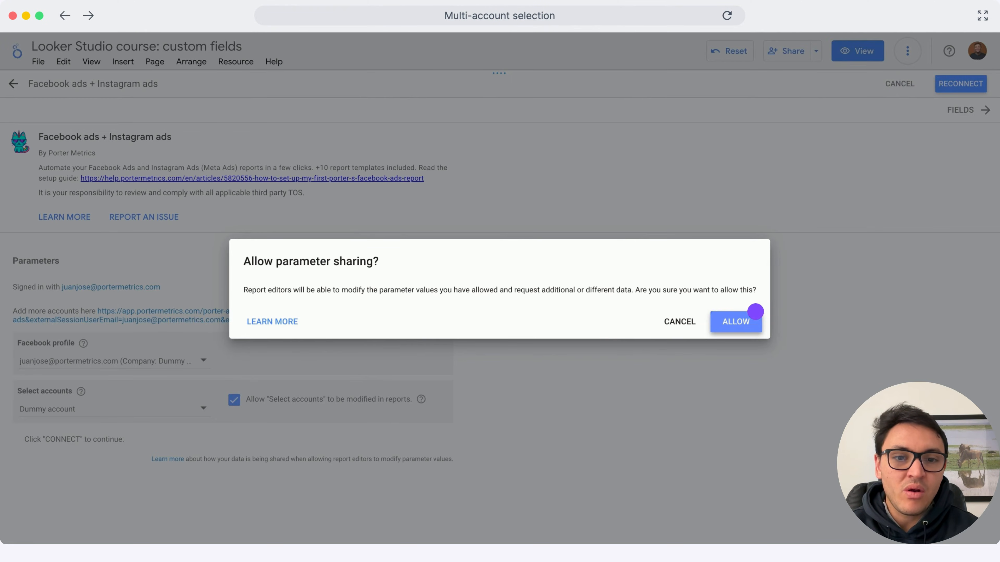
left_click(746, 326)
left_click(653, 392)
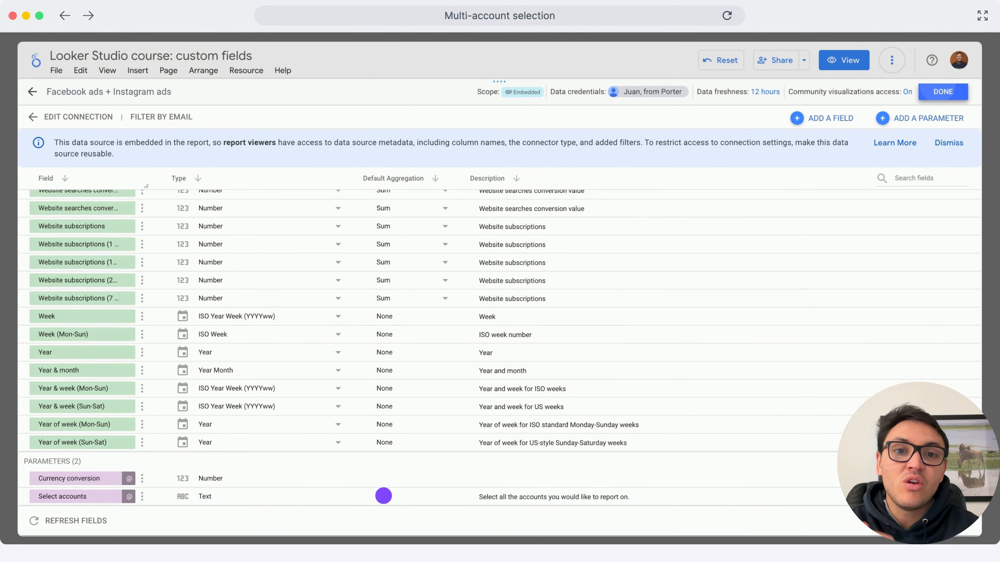
left_click(935, 91)
left_click(947, 92)
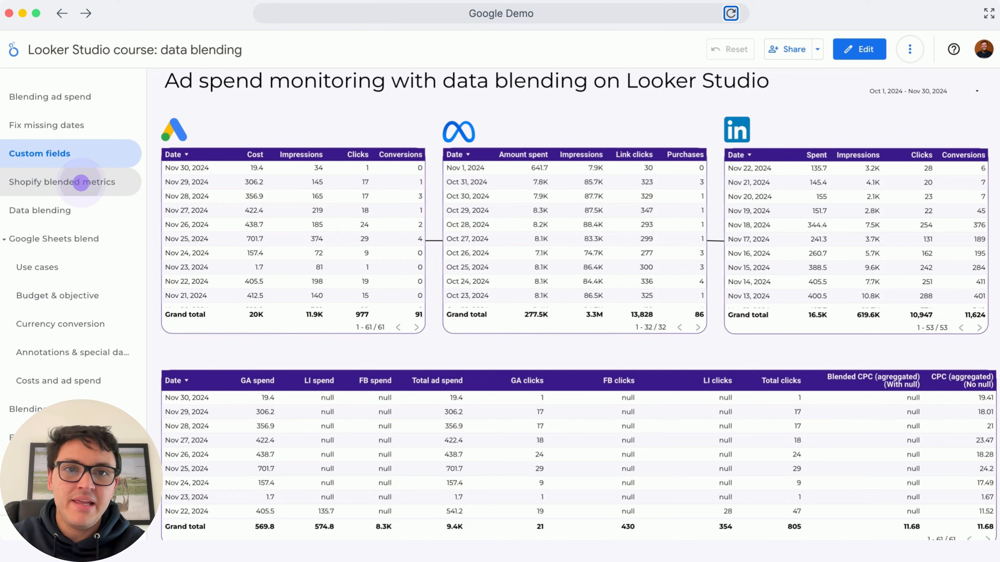
- Browse the data blending report's pages, from missing dates and Shopify metrics to Google Sheets blends and the join type examples
left_click(47, 125)
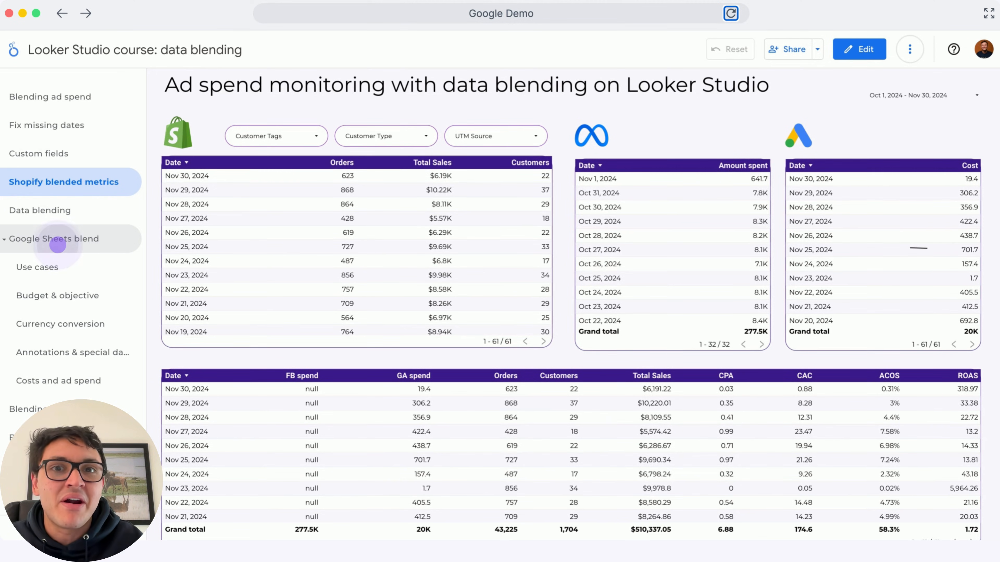
left_click(58, 261)
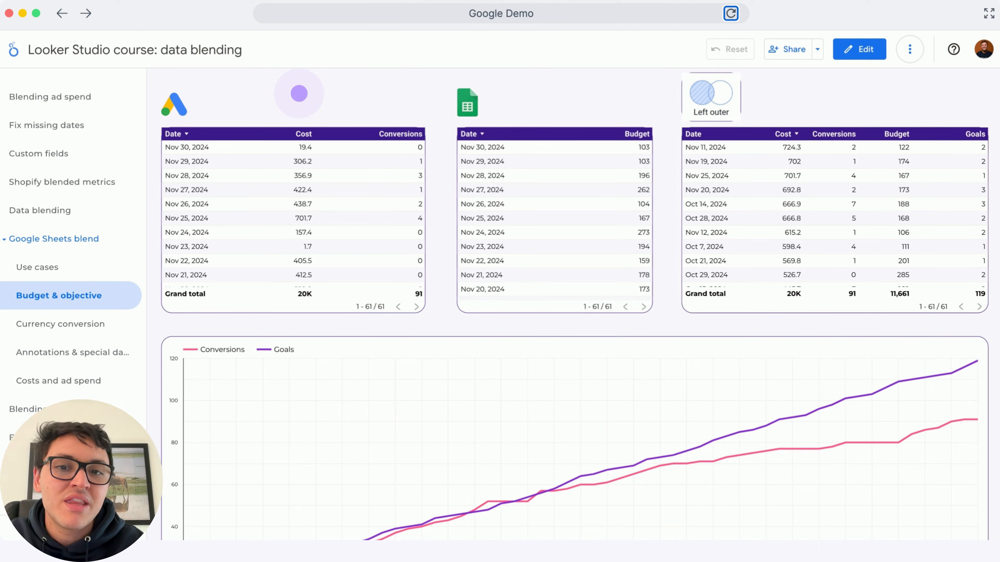
scroll(299, 93, "down", 3)
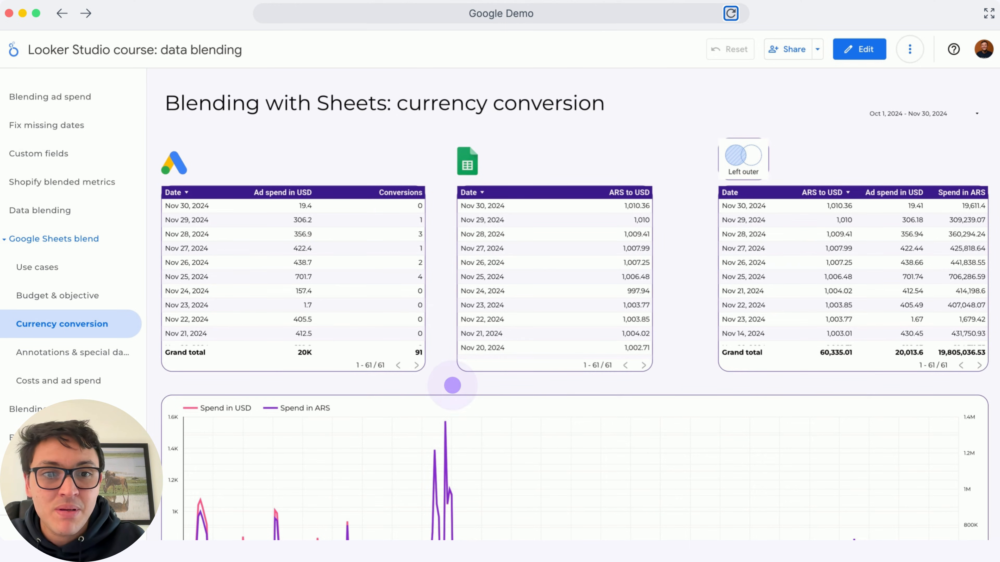
scroll(452, 385, "down", 4)
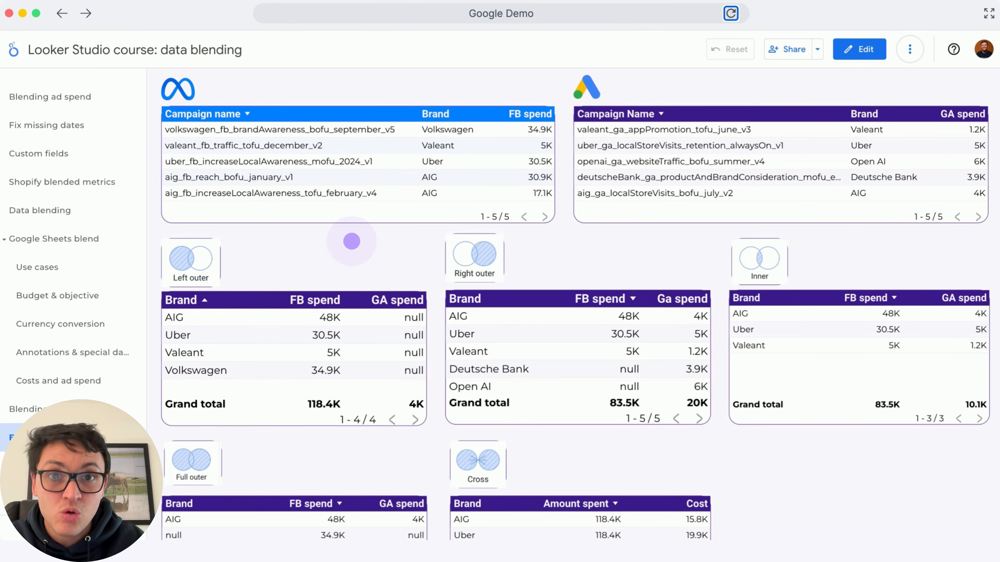
scroll(351, 241, "down", 3)
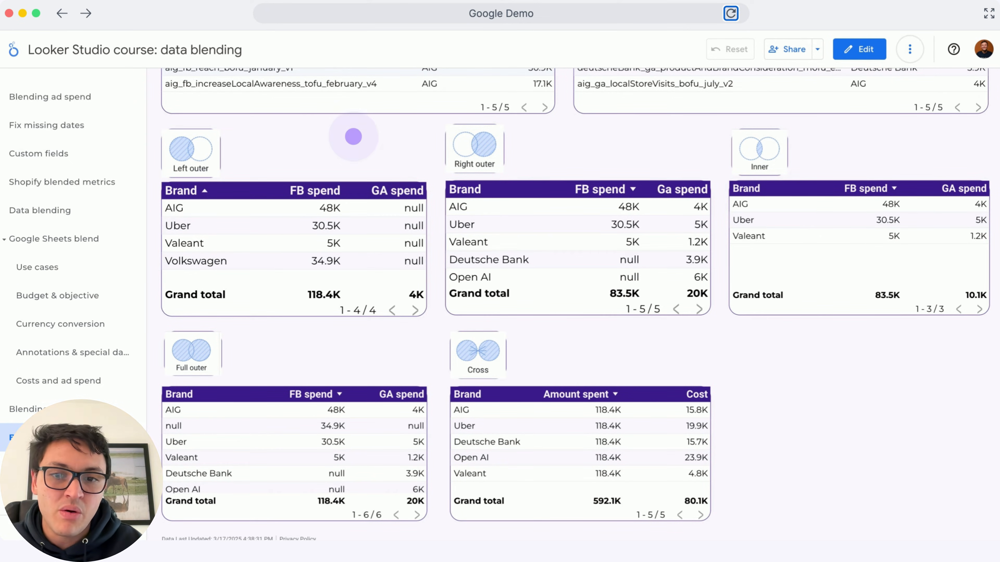
scroll(353, 137, "up", 5)
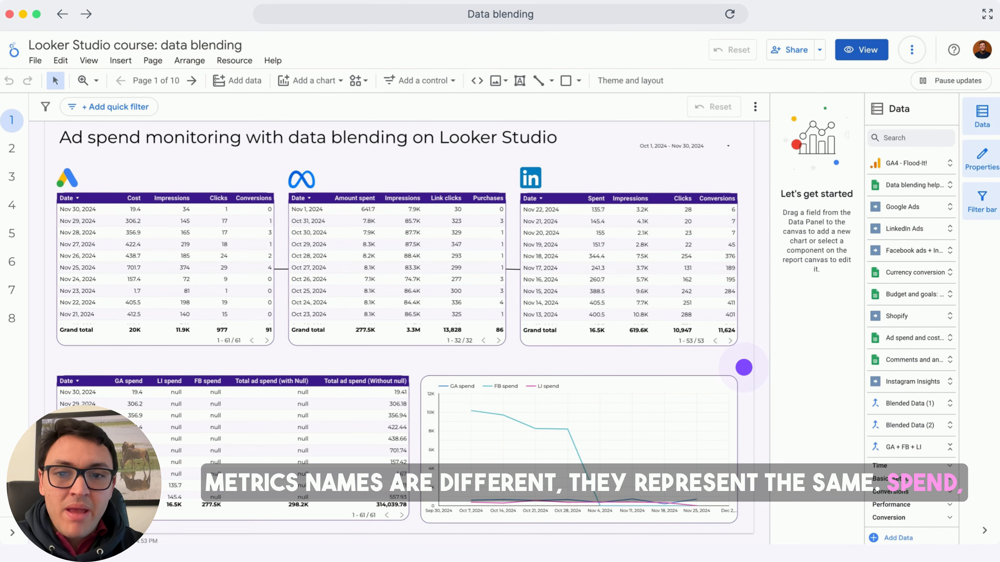
- Select the Google Ads, Meta and LinkedIn tables together and blend their data into a new chart
left_click(744, 368)
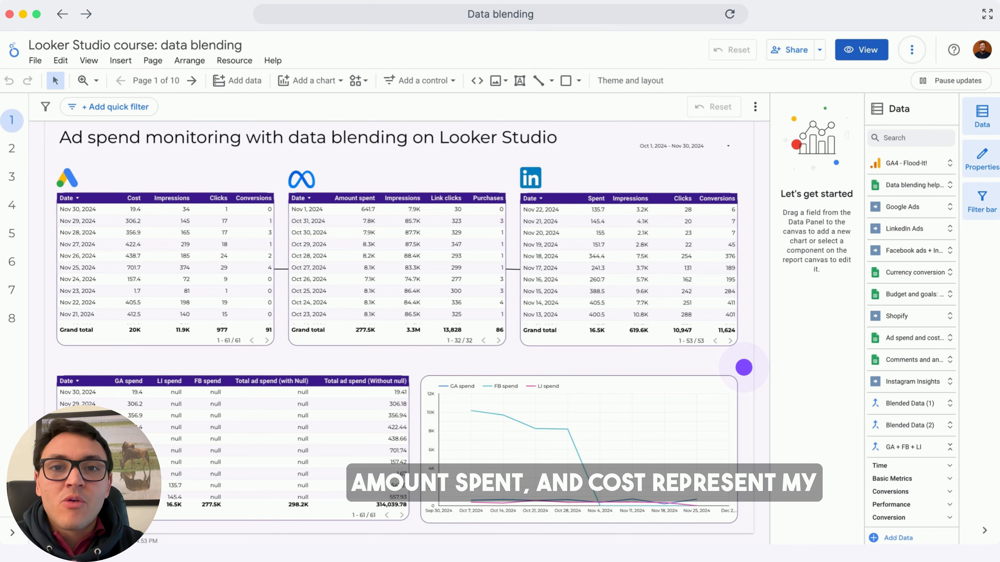
left_click(744, 368)
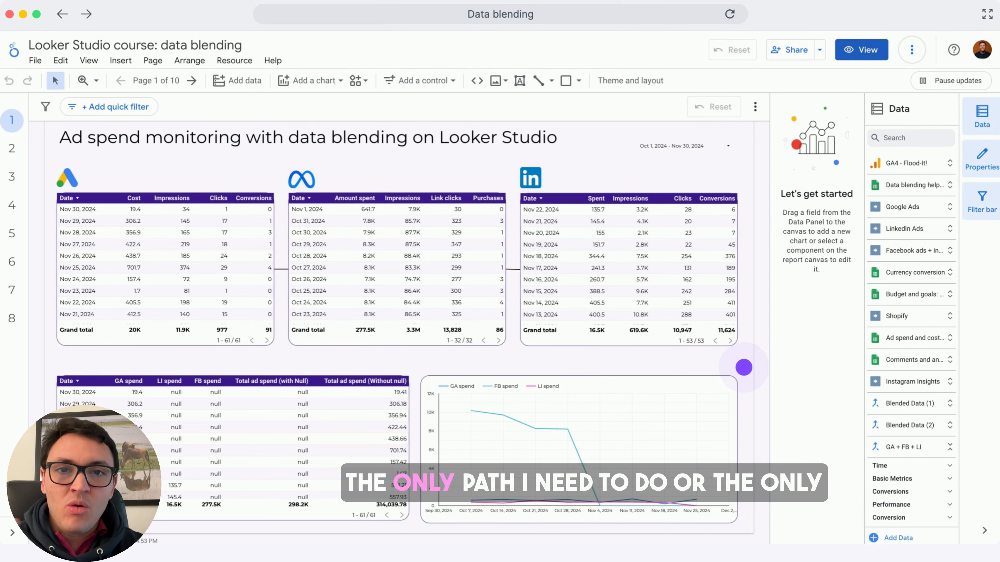
left_click(221, 257)
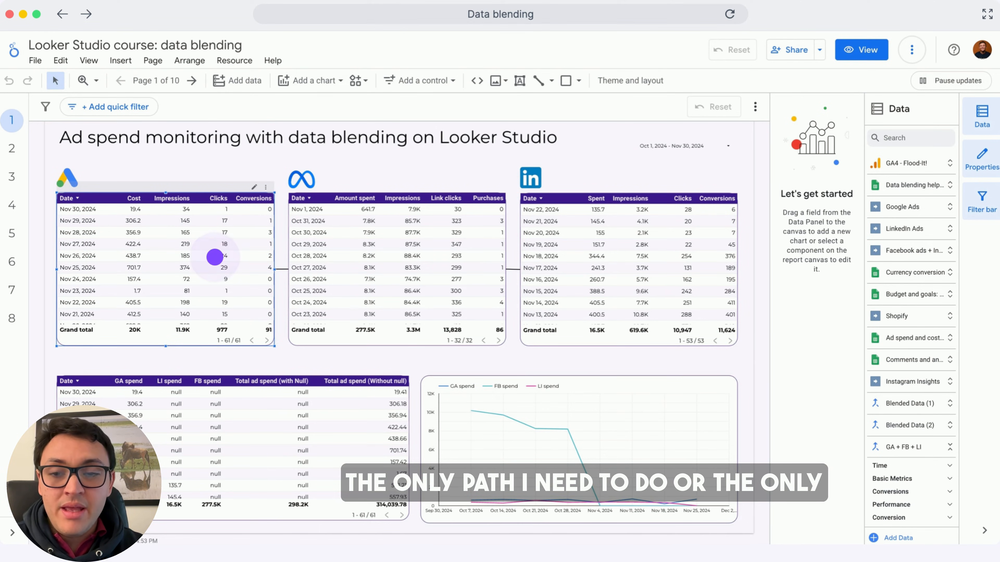
left_click(308, 261)
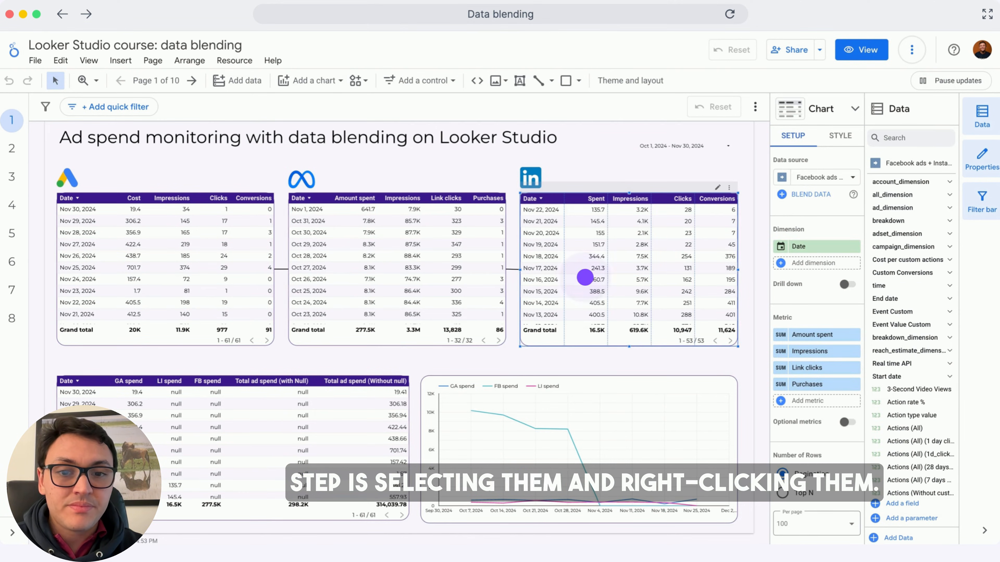
left_click(677, 260)
left_click_drag(747, 251, 399, 284)
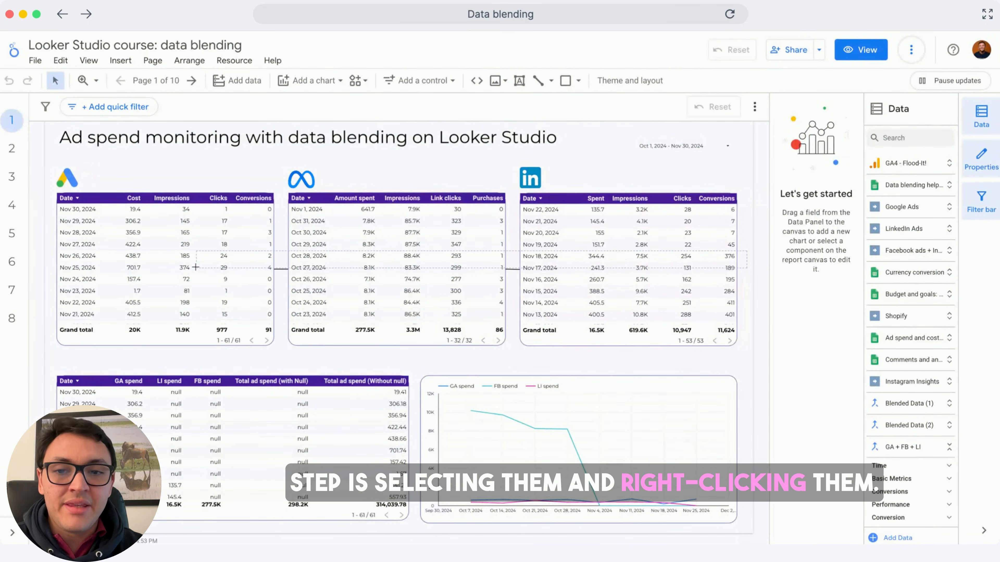
left_click_drag(196, 267, 203, 267)
right_click(246, 253)
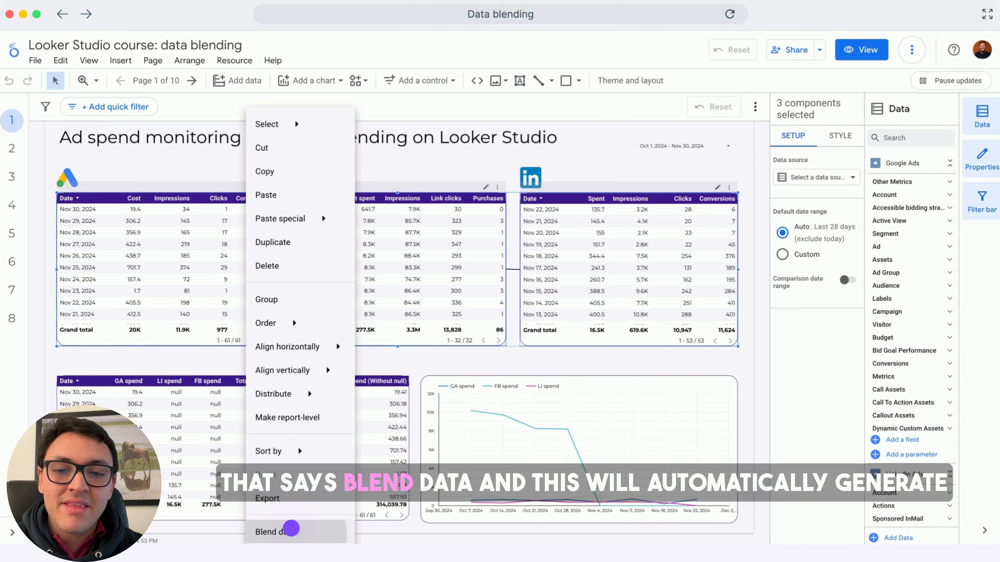
left_click(291, 528)
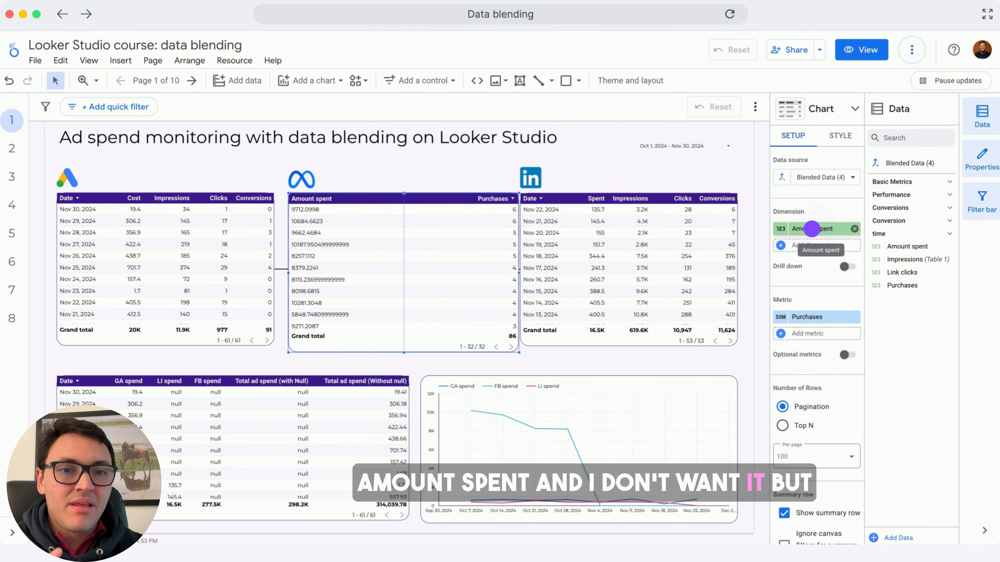
- Replace the blended chart's Amount spent dimension with Date, and review the new blend's table setup
left_click(811, 228)
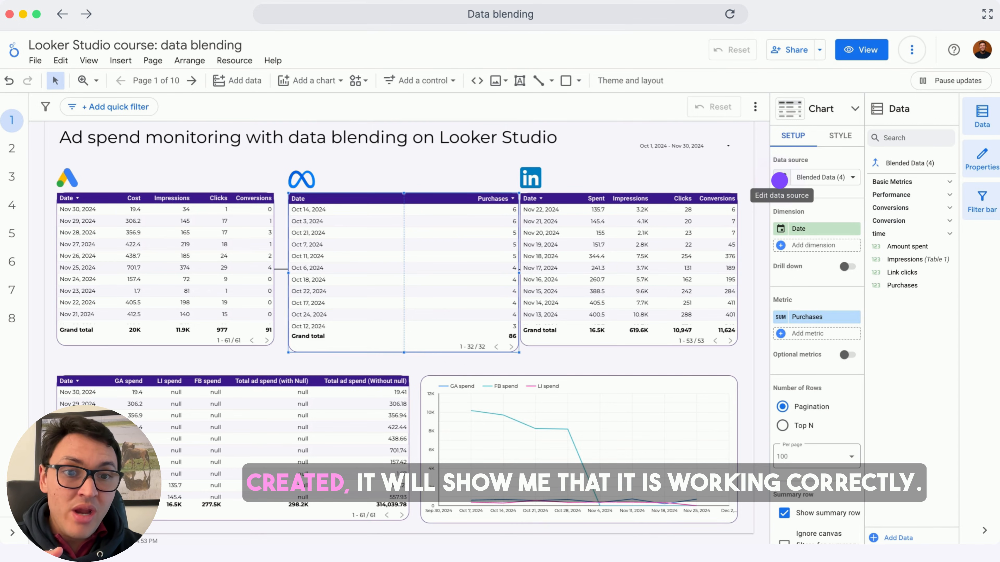
left_click(779, 180)
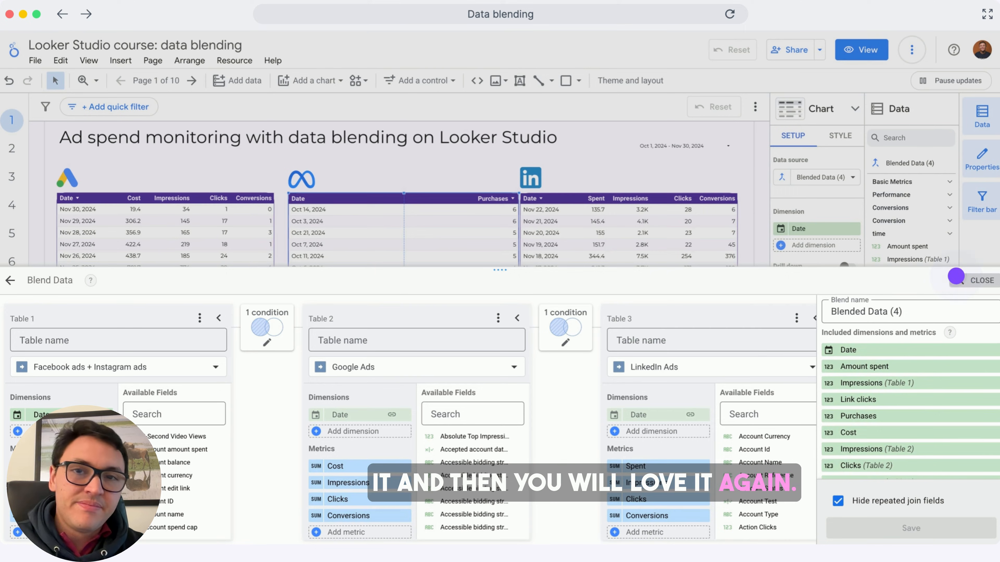
left_click(956, 276)
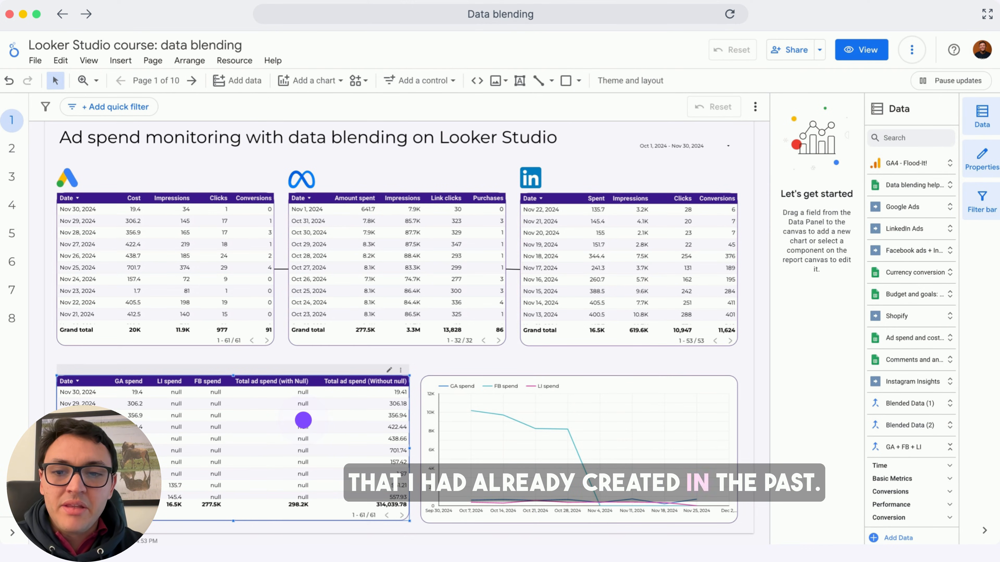
- Open the GA + FB + LI blend behind the lower spend table and examine its table names and the GA spend metric's settings
left_click(303, 420)
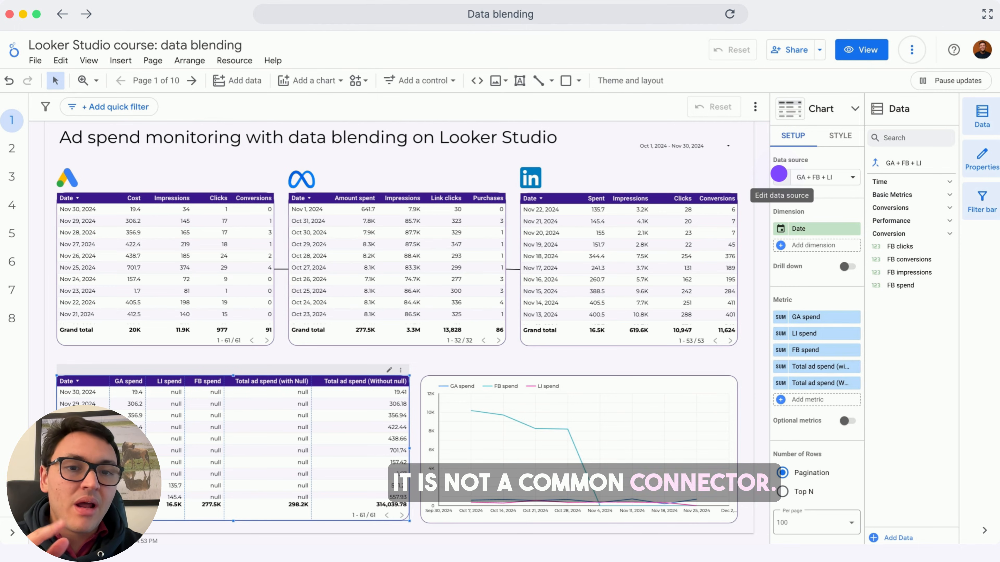
left_click(779, 173)
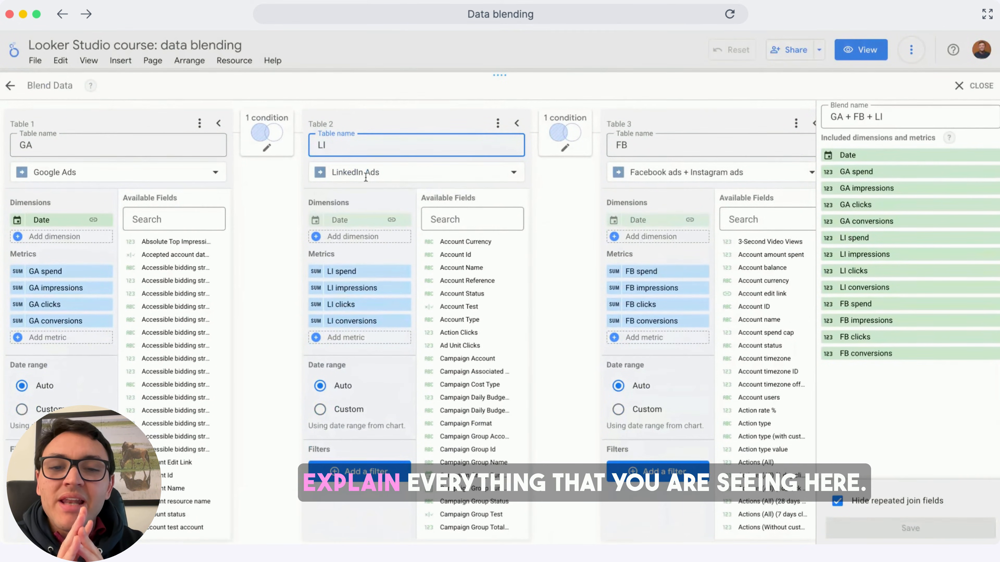
left_click(119, 143)
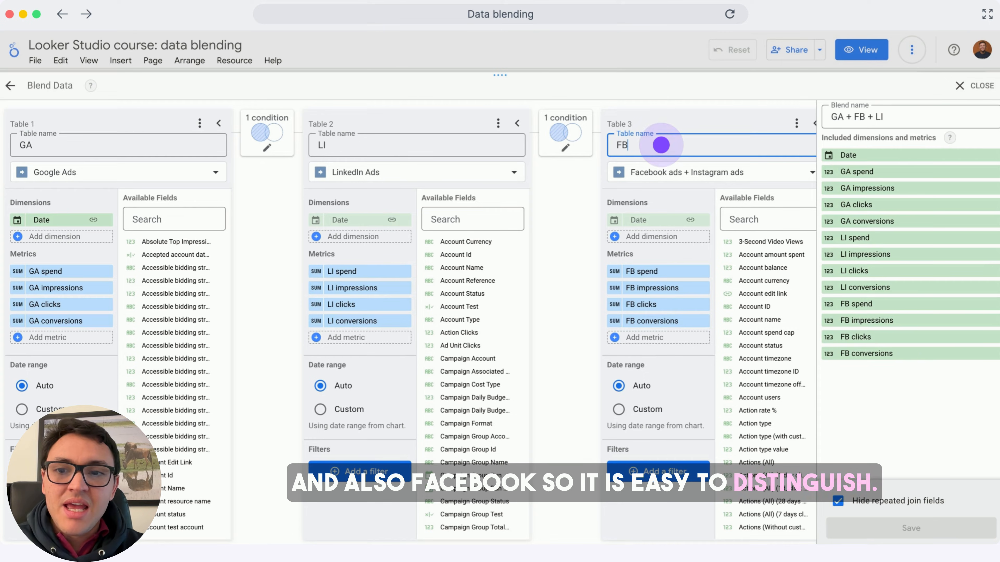
left_click(142, 189)
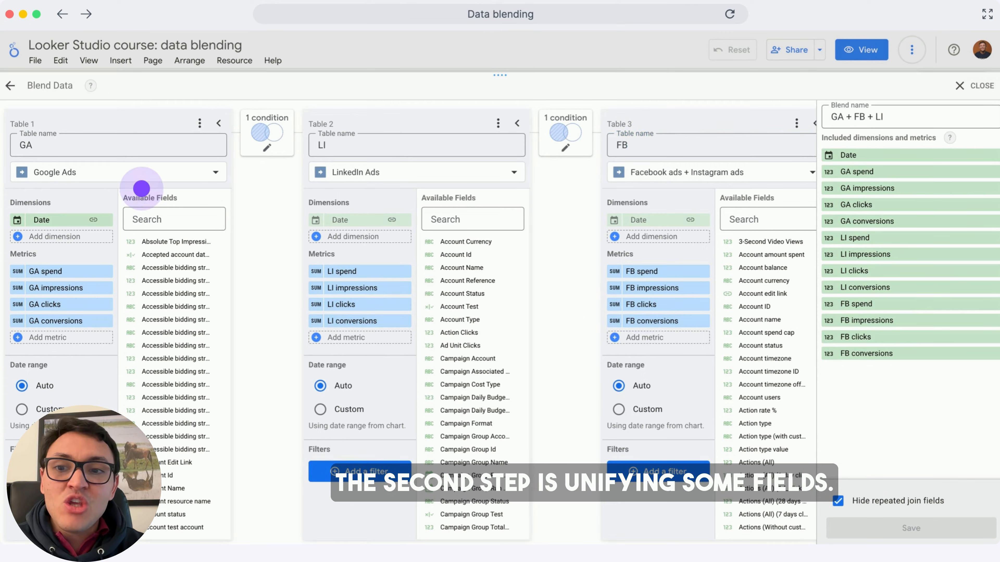
left_click(87, 192)
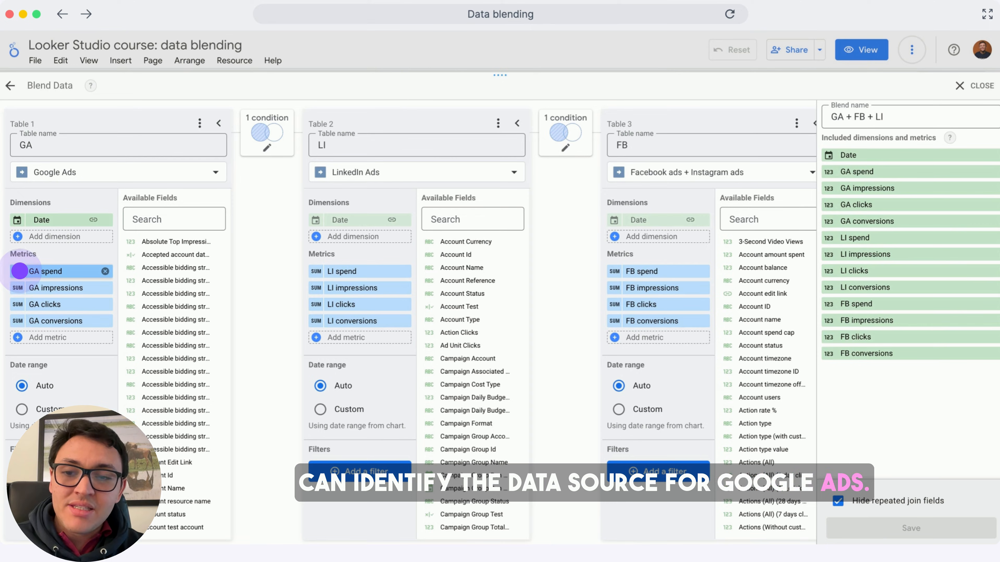
left_click(20, 271)
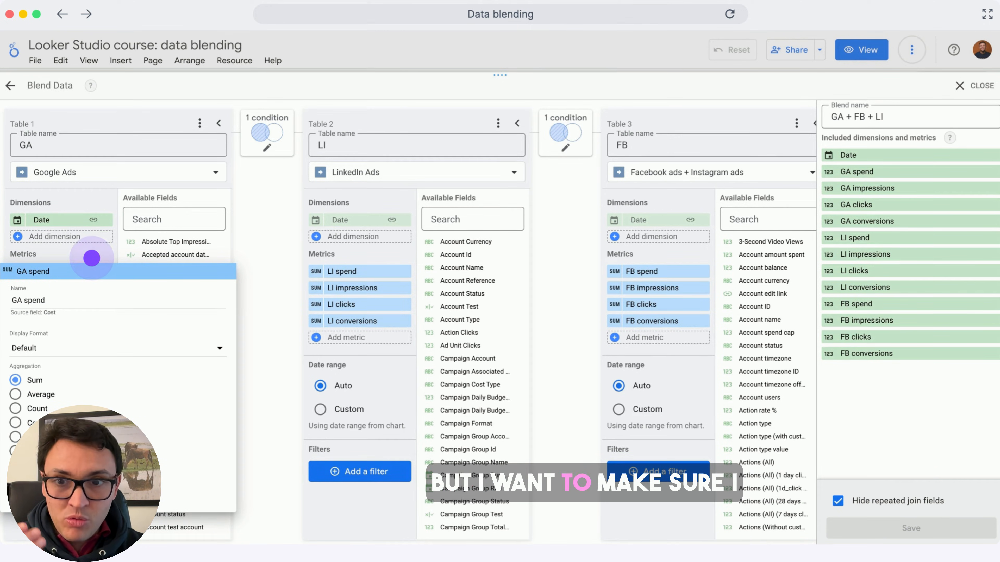
left_click(83, 260)
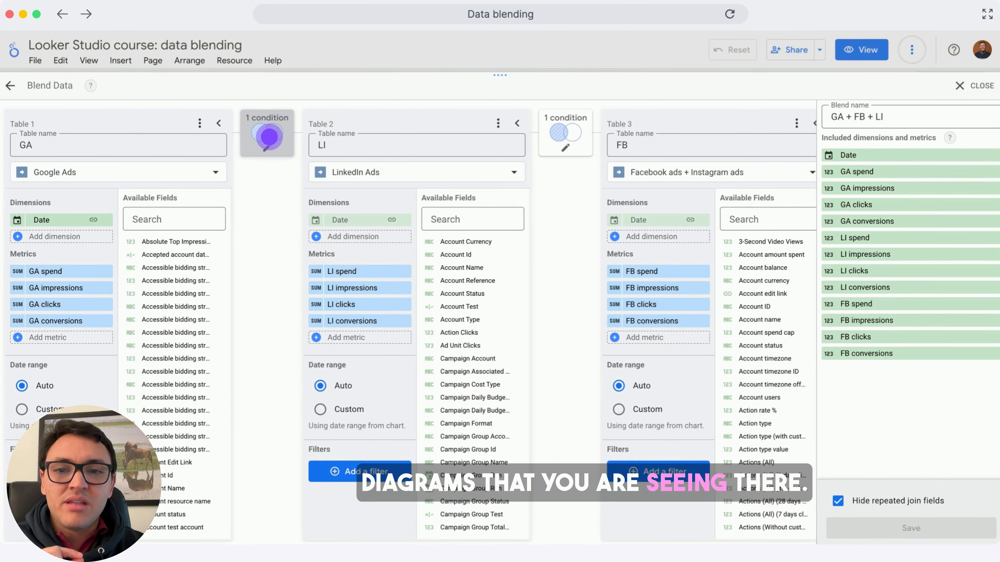
- Examine the join configurations linking the GA table to LI and FB, save both, and close the blend editor
left_click(269, 136)
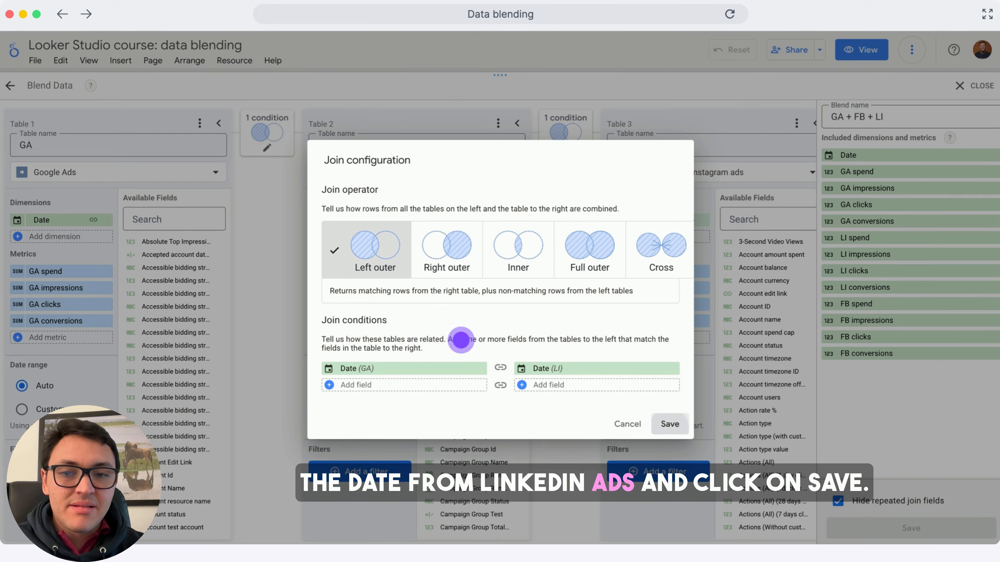
left_click(670, 424)
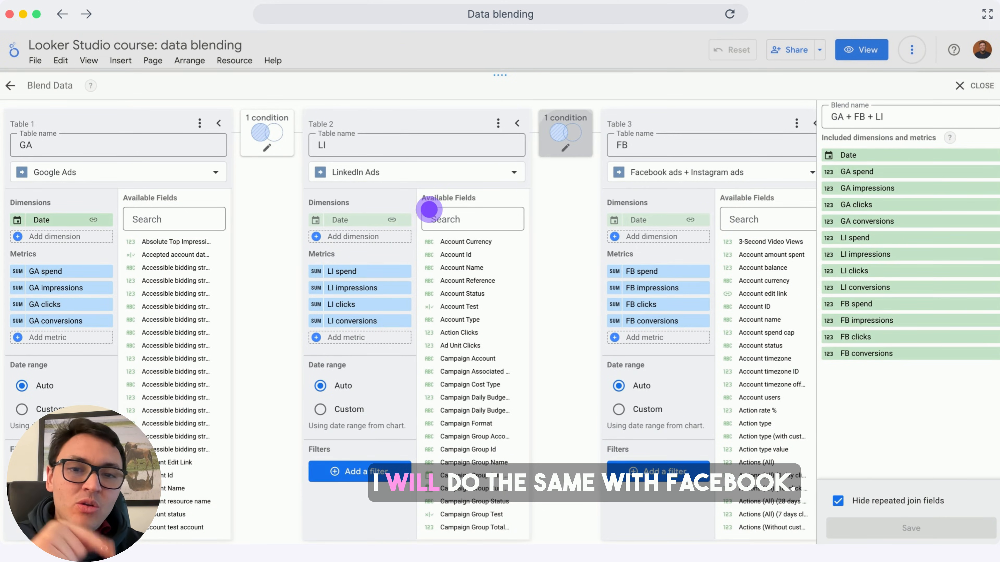
left_click(566, 138)
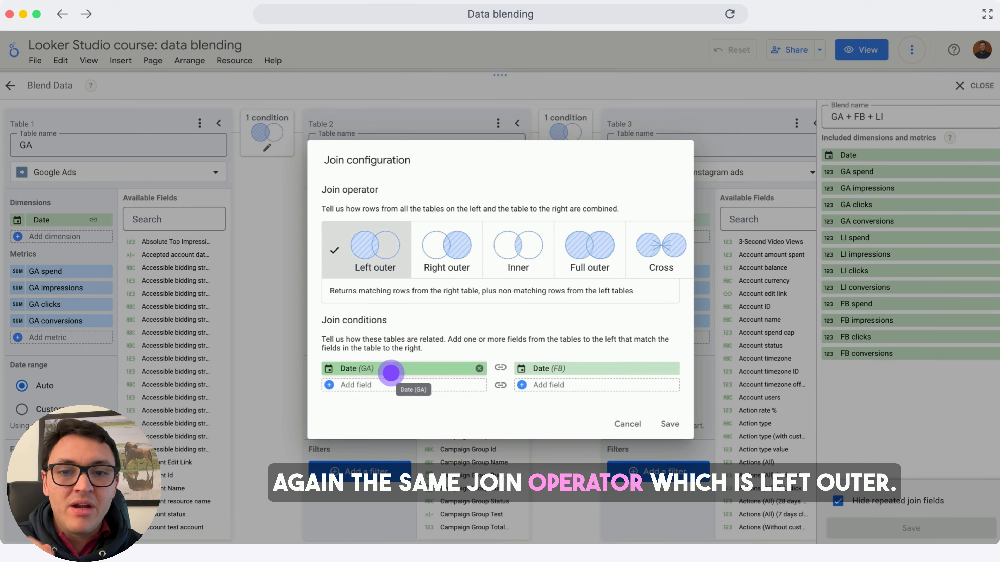
left_click(392, 371)
left_click(402, 343)
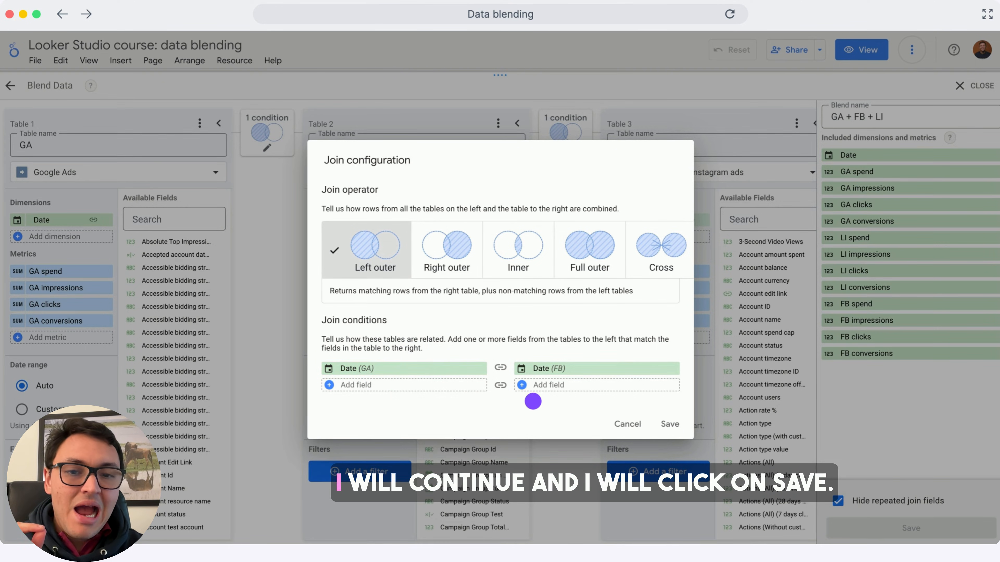
left_click(667, 424)
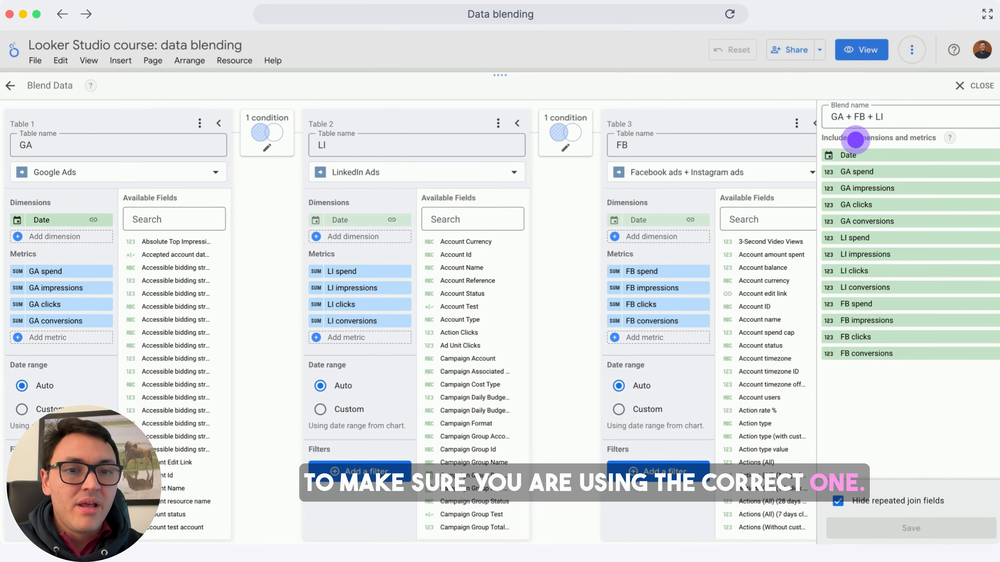
left_click(914, 411)
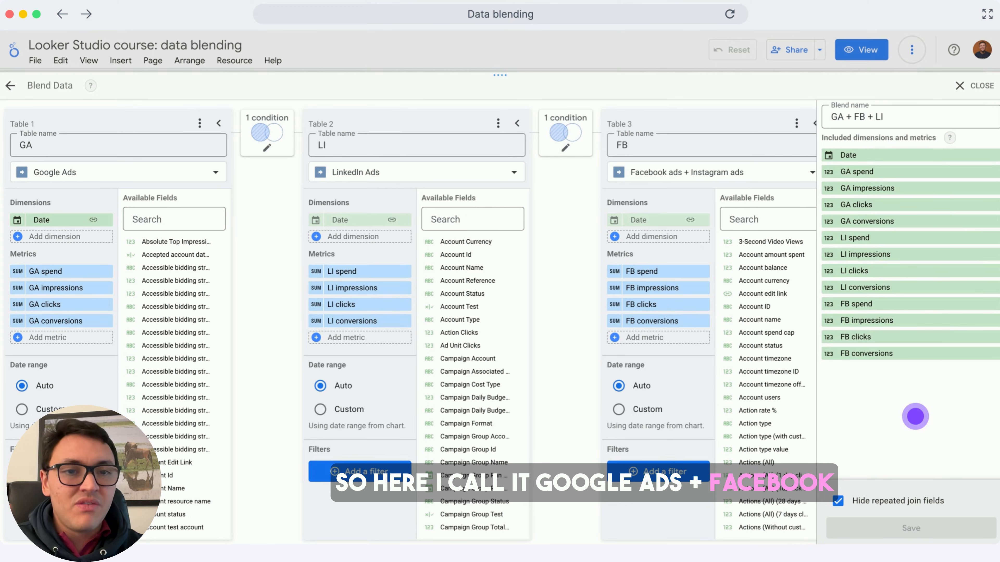
left_click(975, 86)
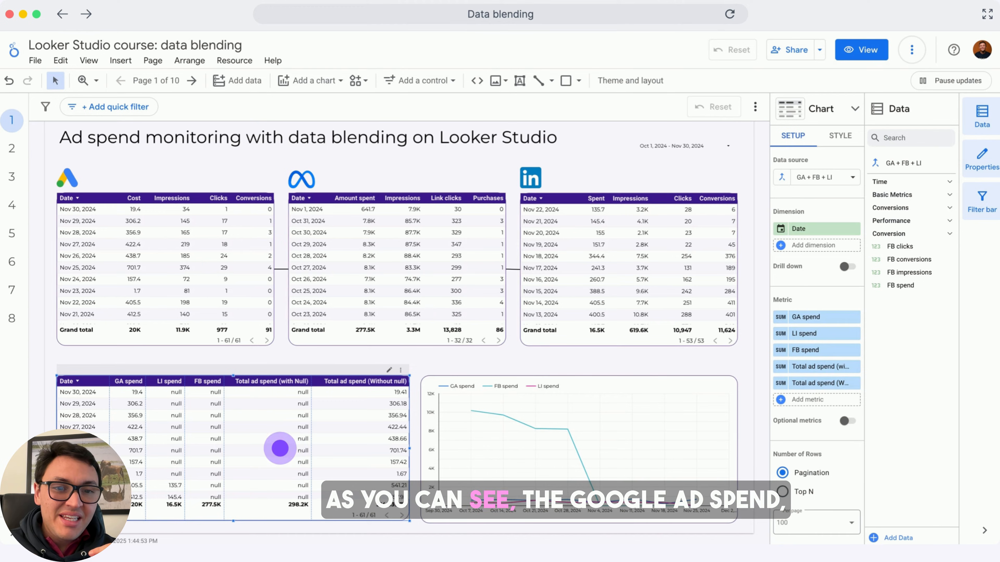
- Review the blended spend table's rows and examine the formula of its Total ad spend (with Null) metric
left_click(280, 448)
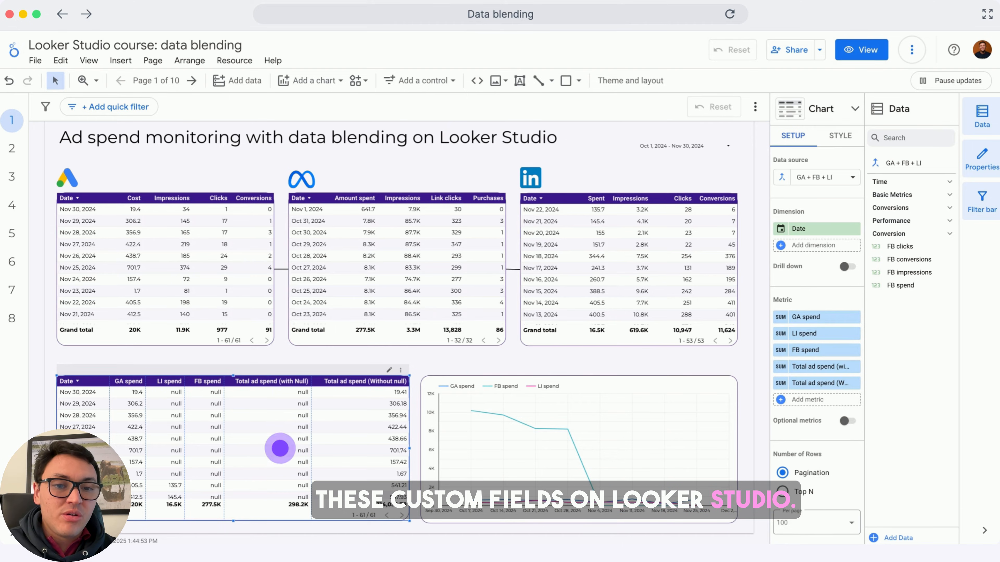
scroll(292, 441, "down", 2)
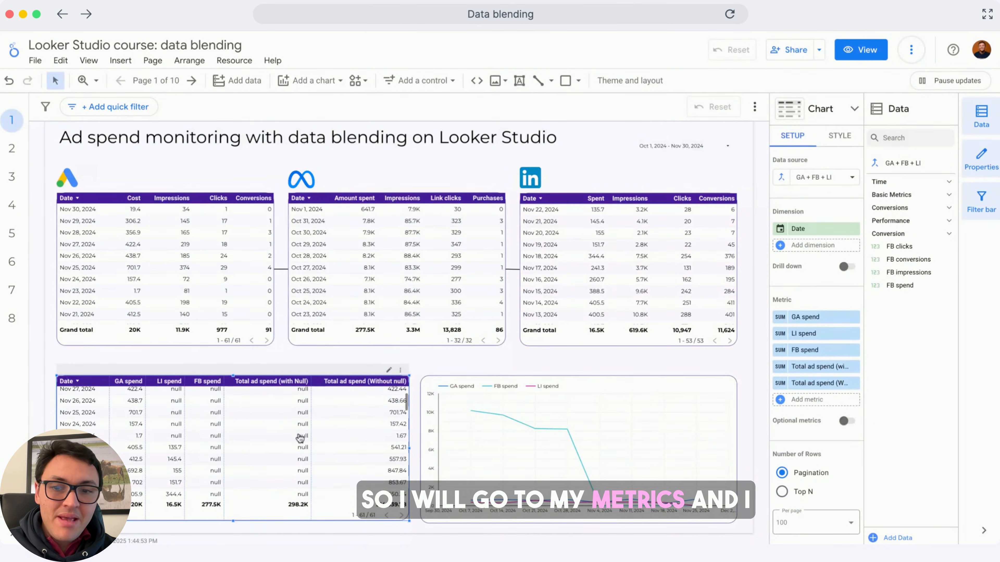
scroll(300, 438, "down", 10)
left_click(779, 366)
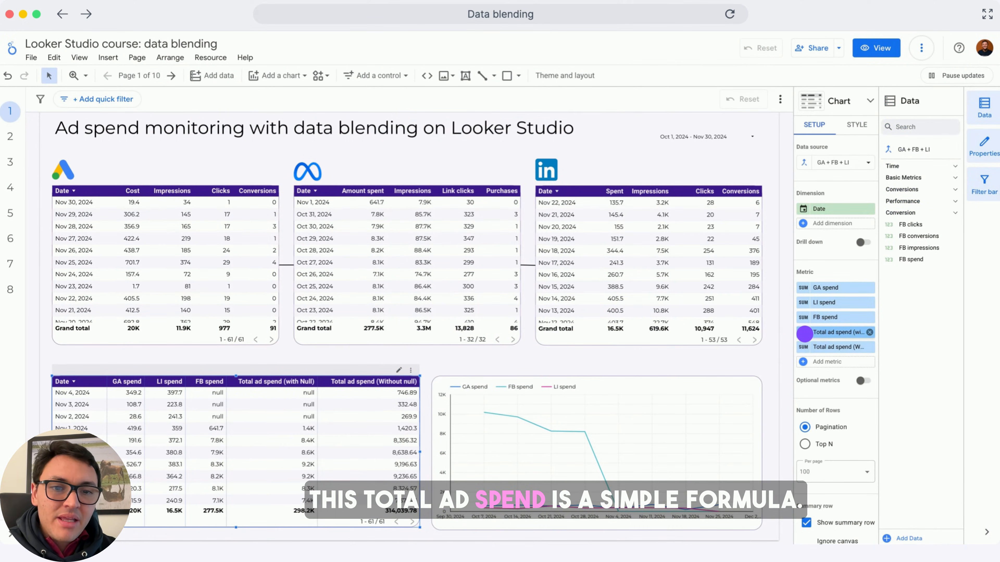
left_click(805, 333)
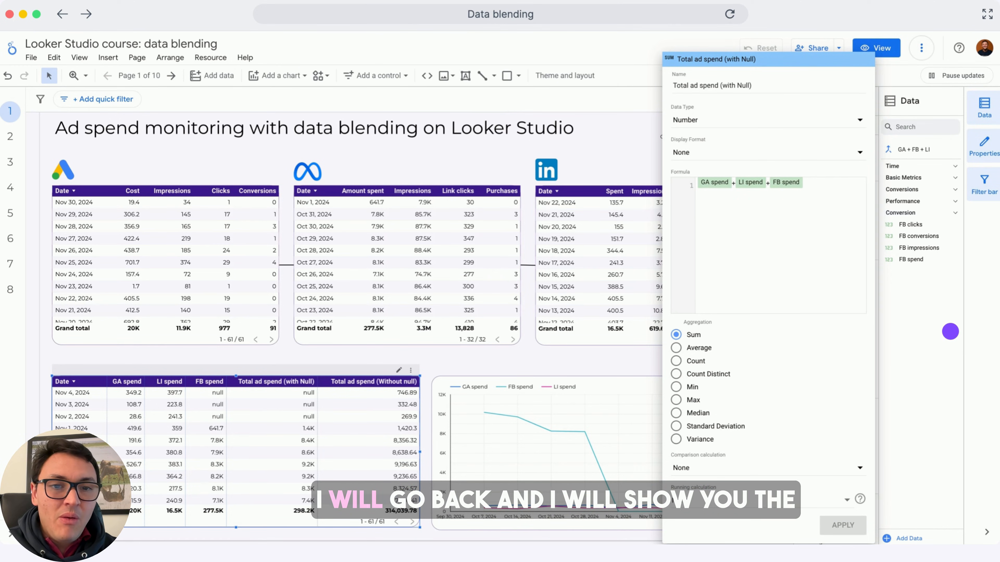
left_click(950, 331)
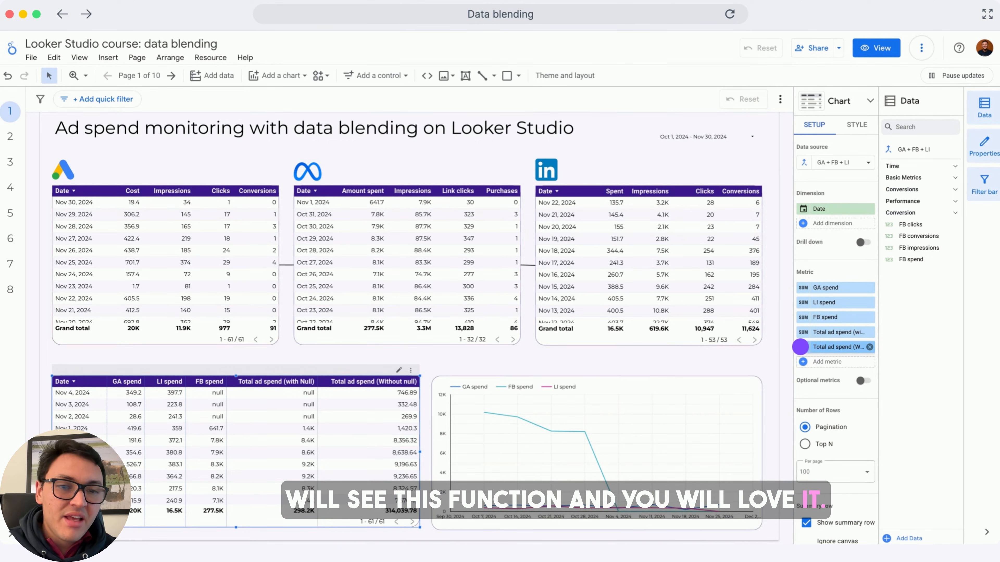
- Examine the full formula of the Total ad spend (Without null) metric, and compare the values in the blended table
left_click(803, 347)
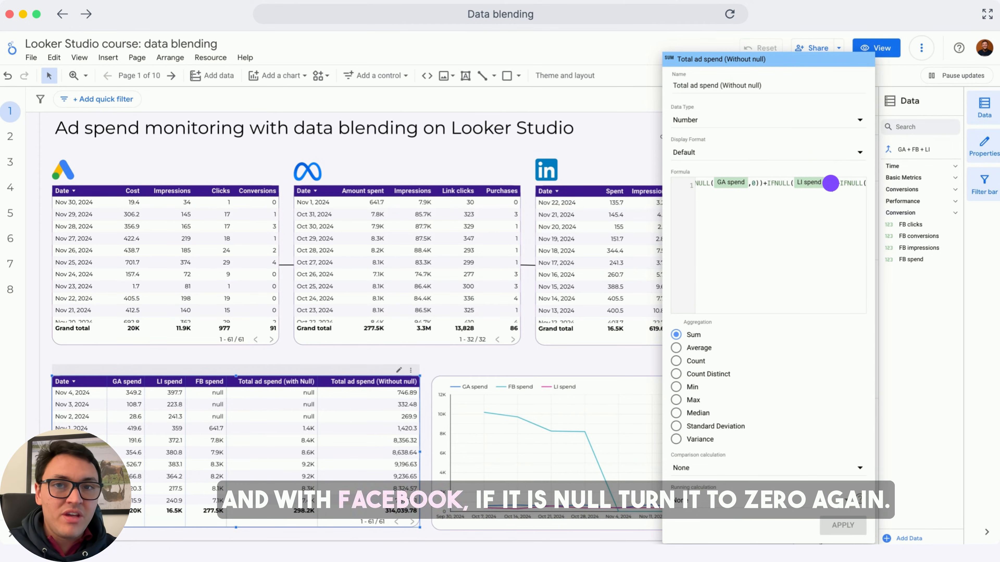
scroll(842, 183, "right", 3)
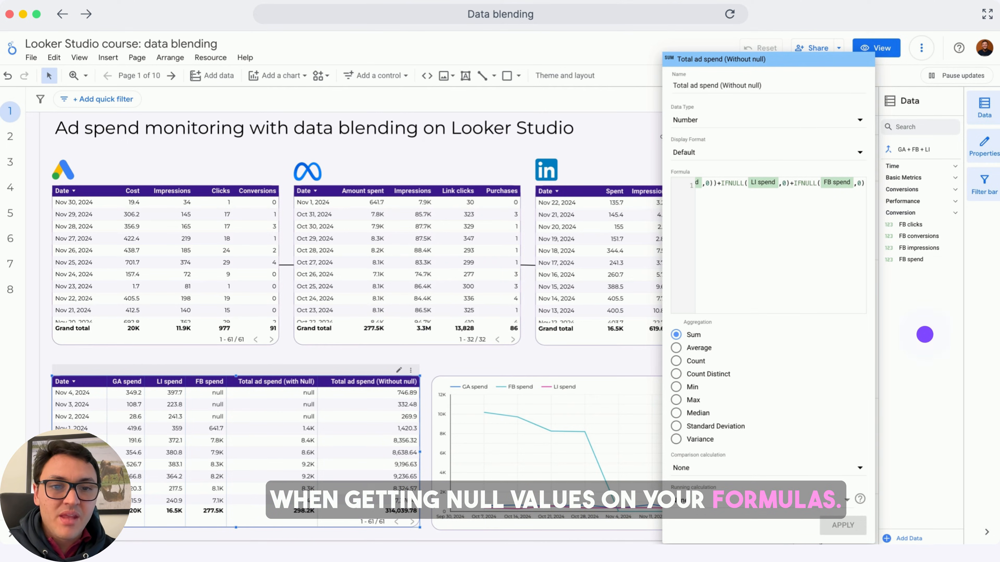
left_click(925, 334)
scroll(408, 437, "down", 2)
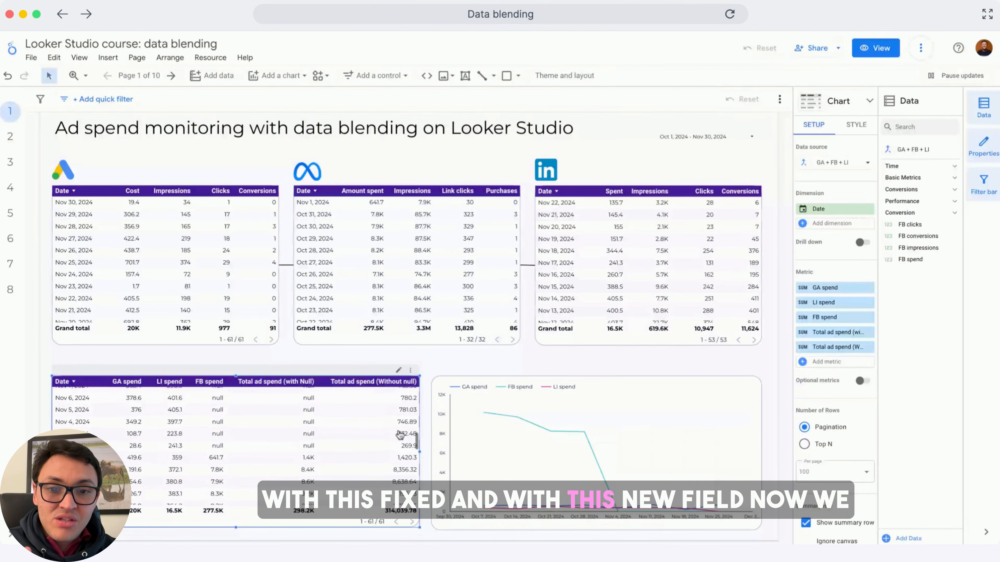
left_click(426, 418)
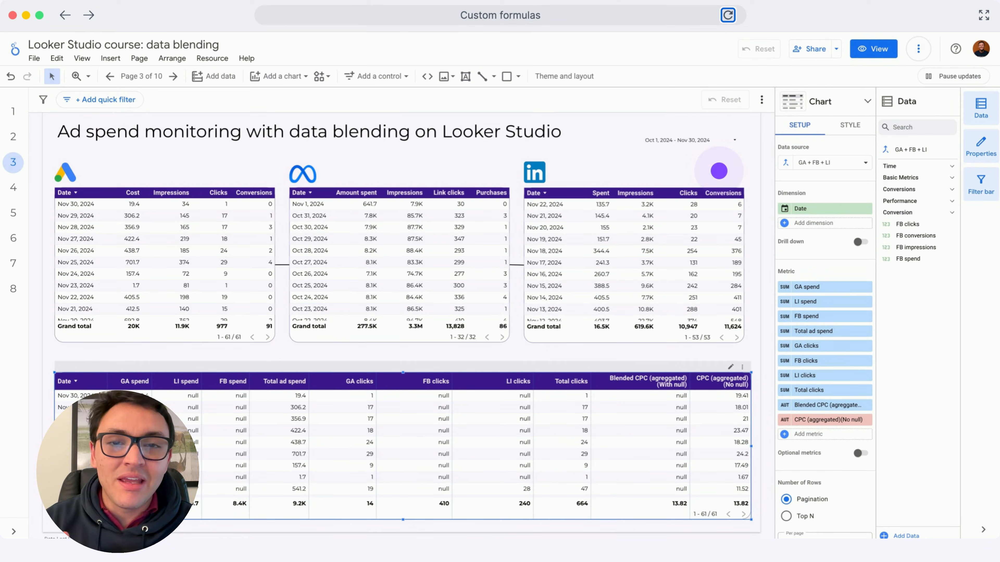
- Inspect the Google Ads, Meta and LinkedIn source tables one by one on page 3 of the report
left_click(197, 283)
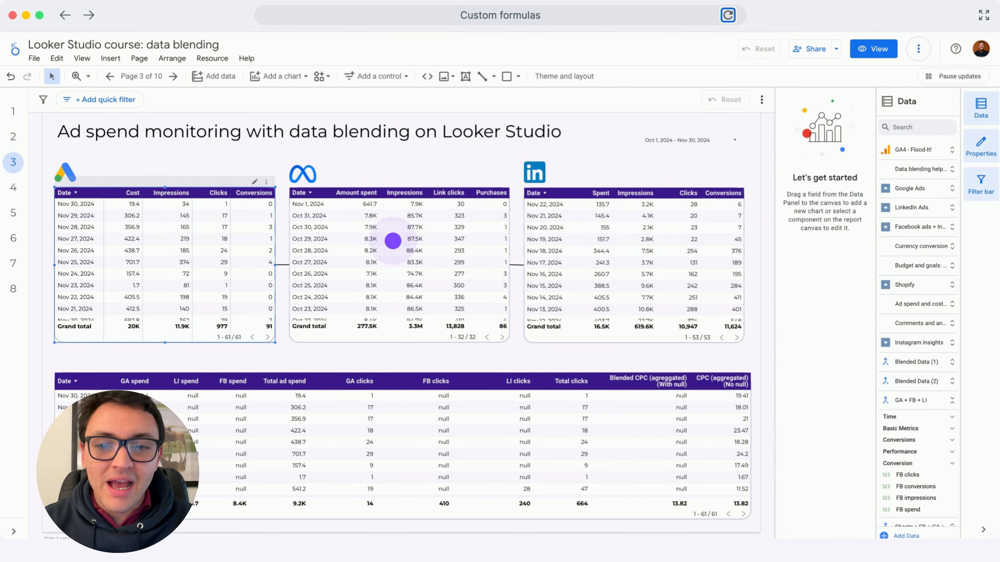
left_click(435, 287)
left_click(638, 280)
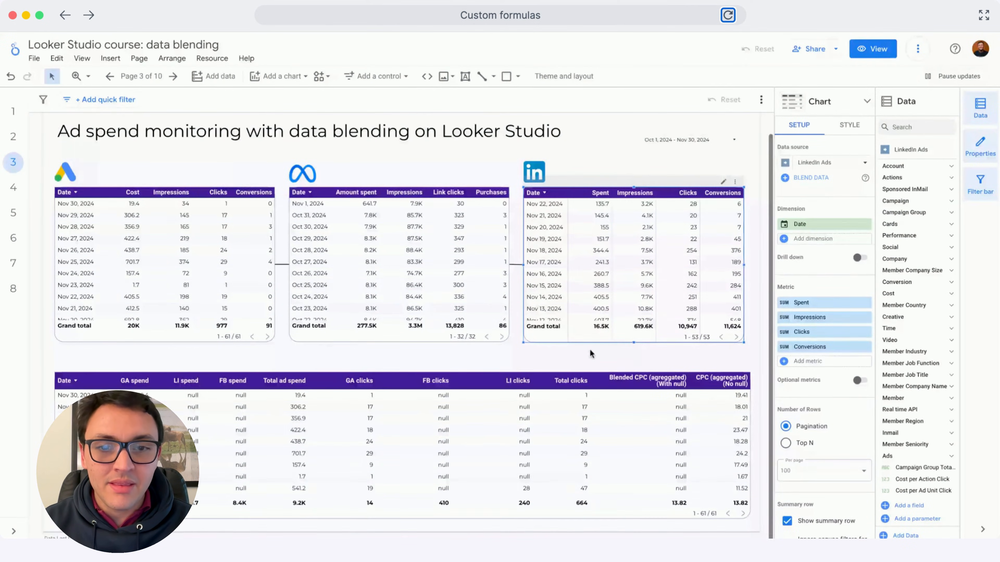
- Examine the full formula of the blended table's Blended CPC (agreggated) (With null) metric, from the spend sums through the clicks sums
left_click(451, 406)
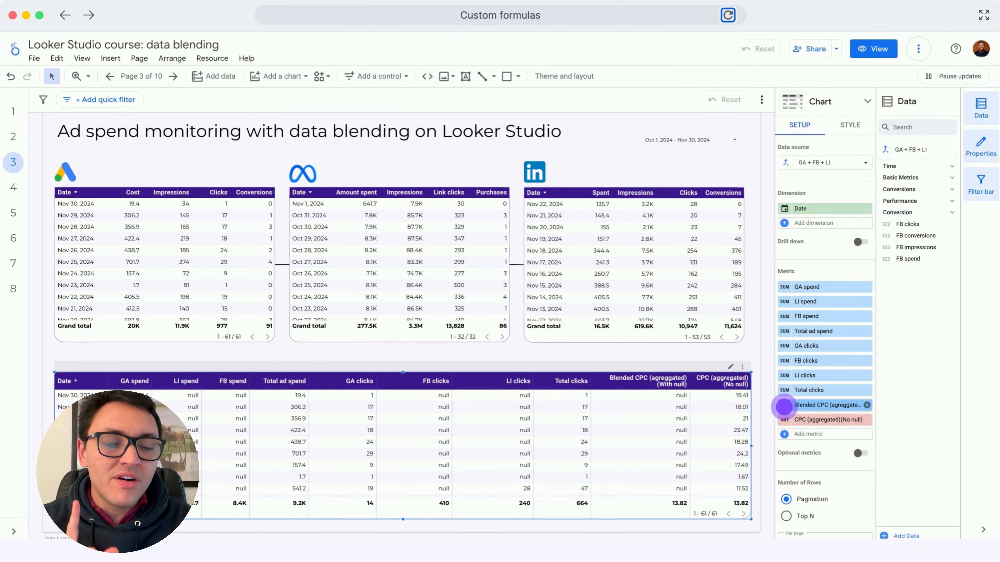
left_click(783, 406)
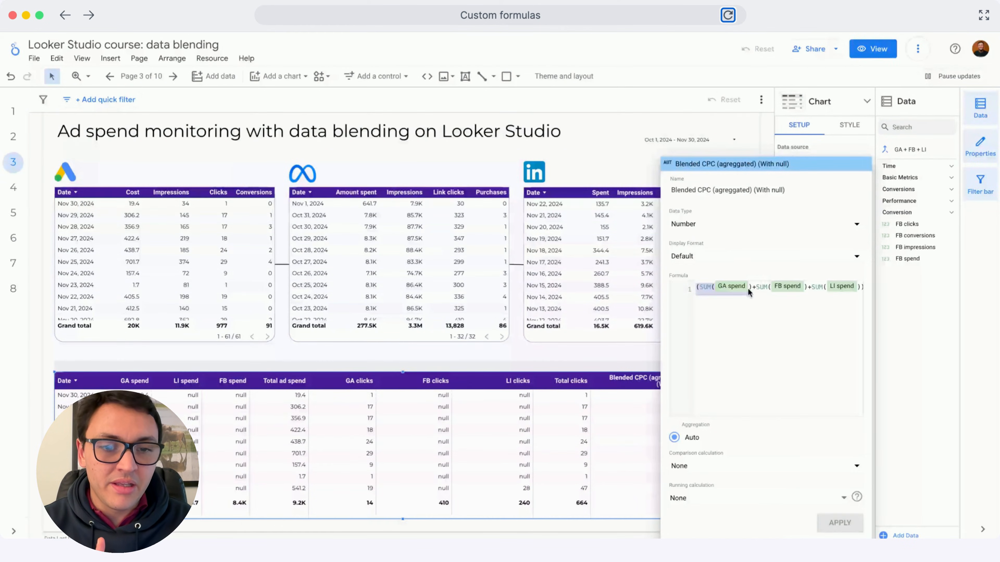
left_click(756, 286)
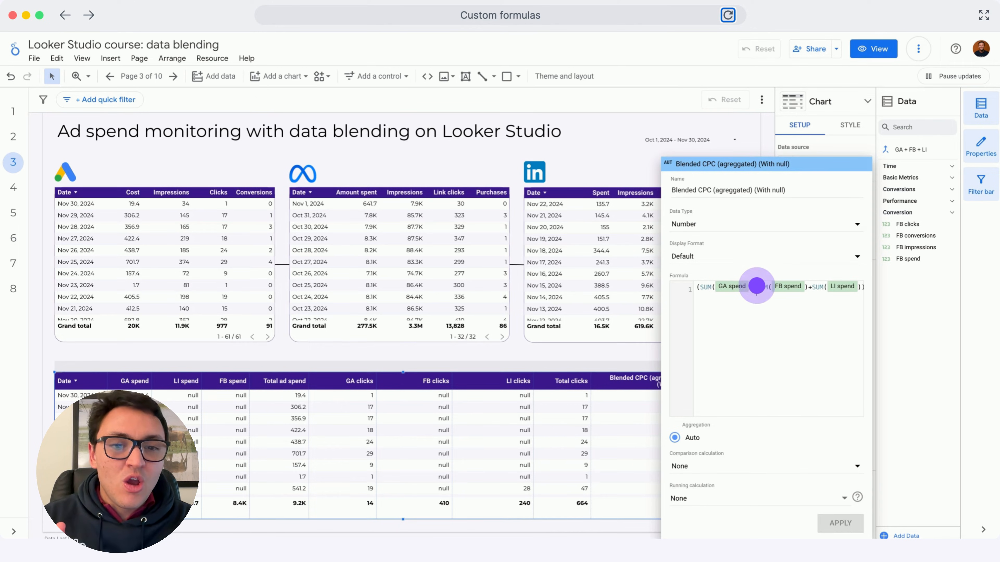
left_click_drag(757, 286, 807, 288)
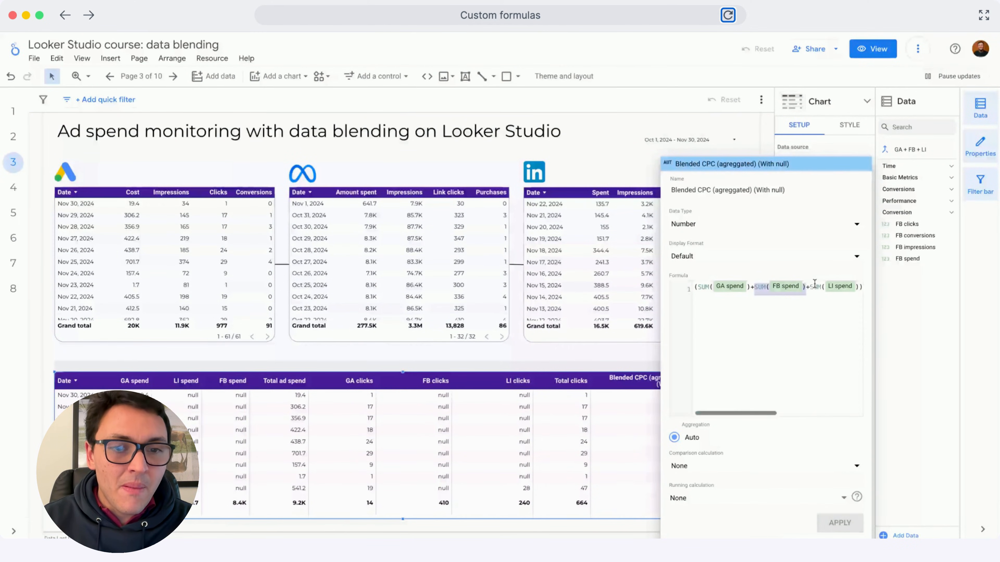
scroll(810, 289, "right", 2)
left_click(734, 288)
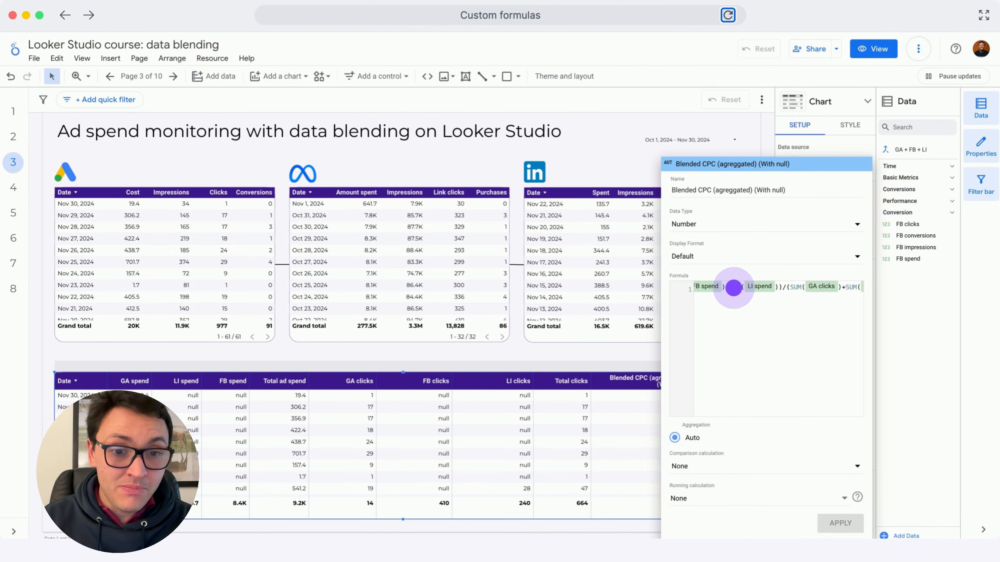
left_click_drag(734, 288, 774, 291)
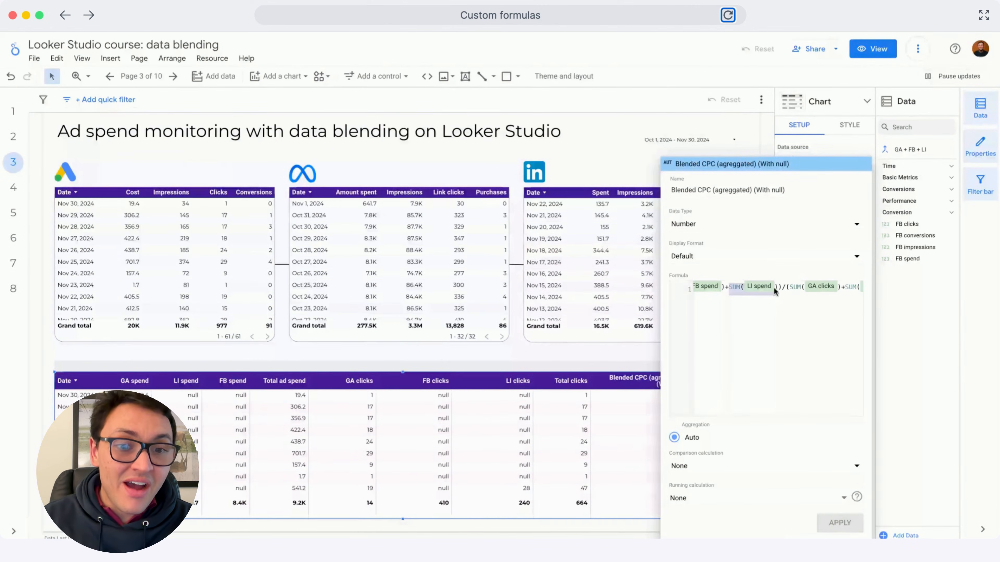
left_click(790, 288)
scroll(790, 289, "right", 3)
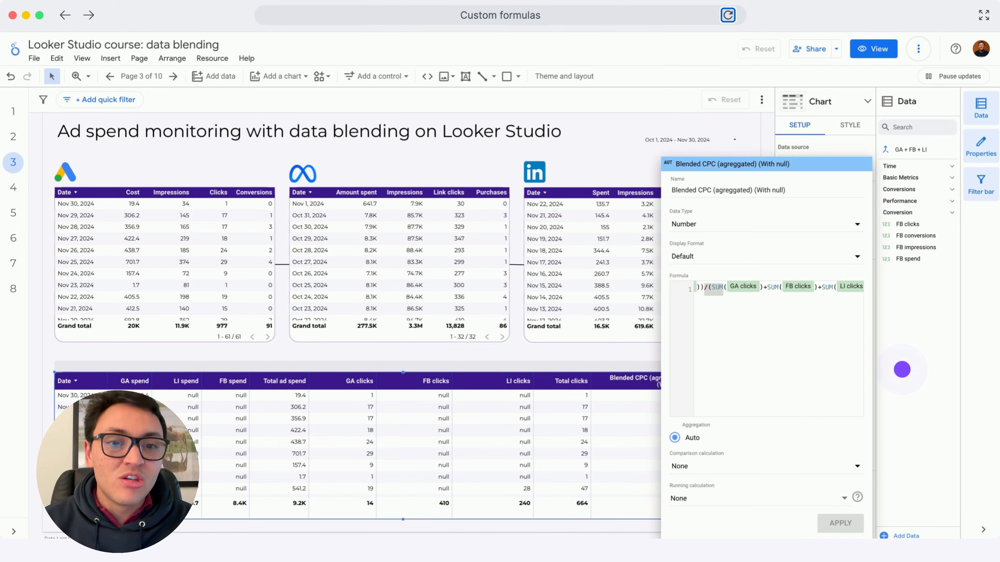
left_click(681, 446)
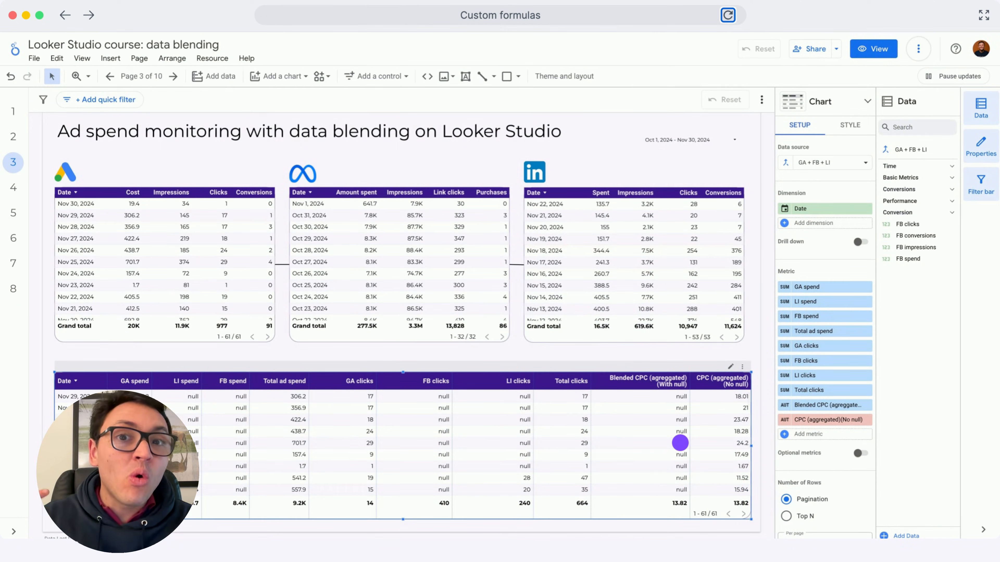
scroll(711, 439, "up", 1)
- Examine the formula of the CPC (aggregated)(No null) metric, including its IFNULL handling of each platform's values
left_click(782, 420)
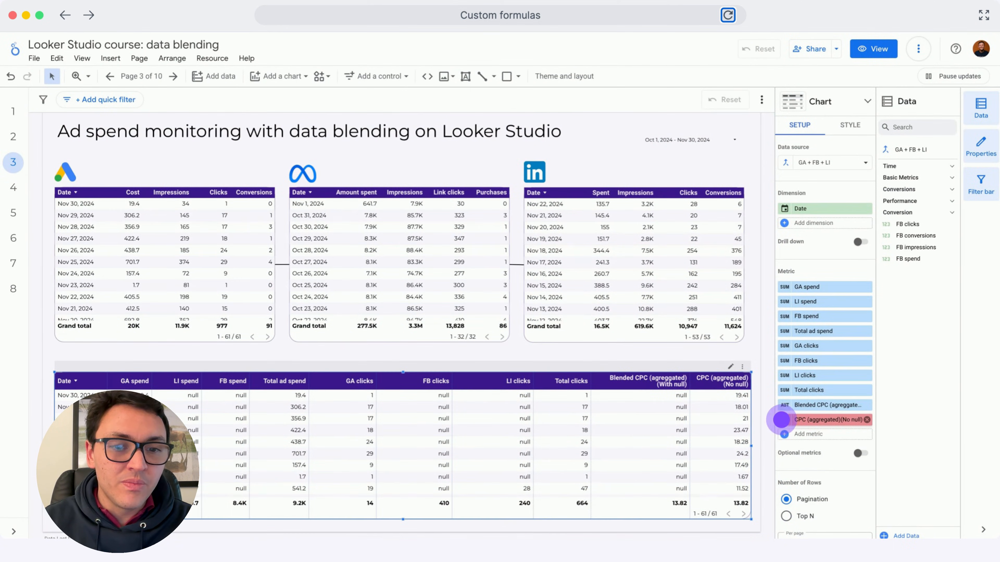
left_click_drag(767, 306, 762, 302)
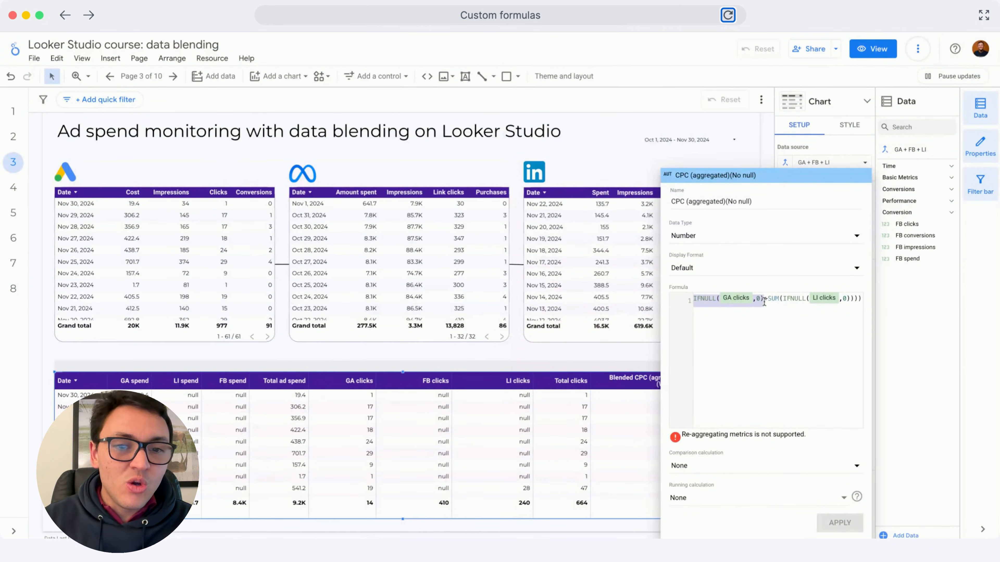
left_click(766, 309)
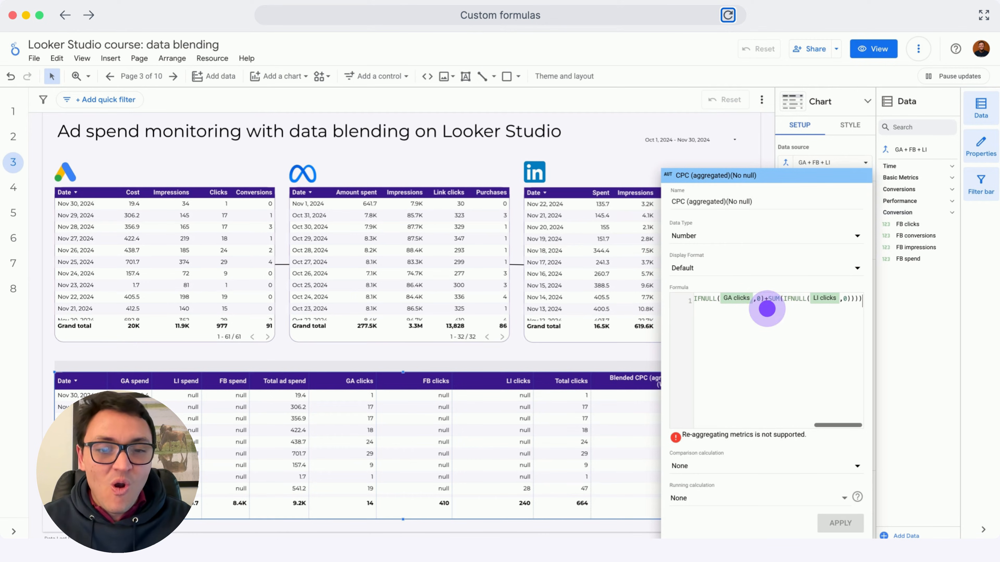
scroll(739, 297, "left", 5)
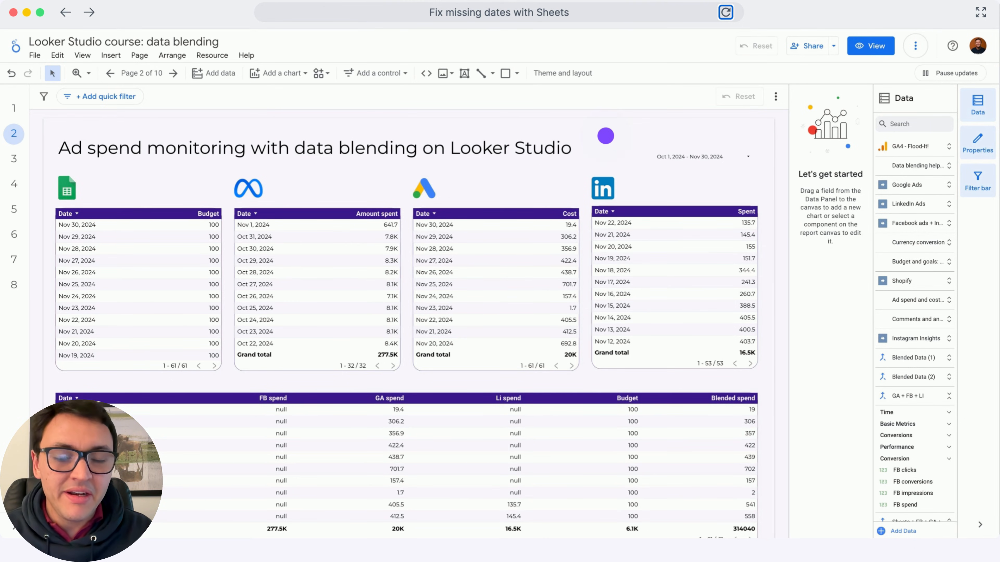
- Inspect the Meta, Google Ads, LinkedIn and Sheets source tables on page 2, and review the rows of the blended table below them
left_click(307, 281)
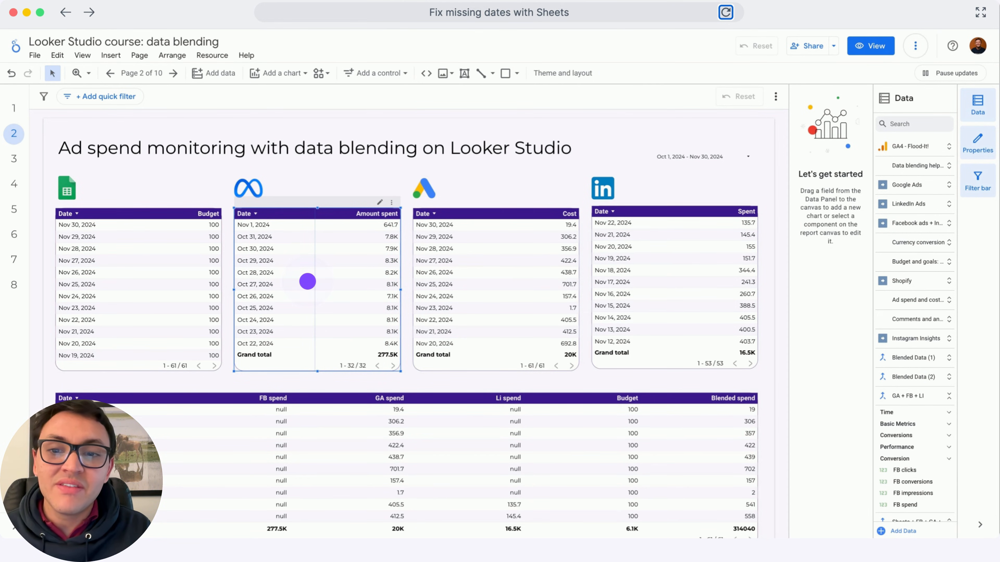
left_click(428, 259)
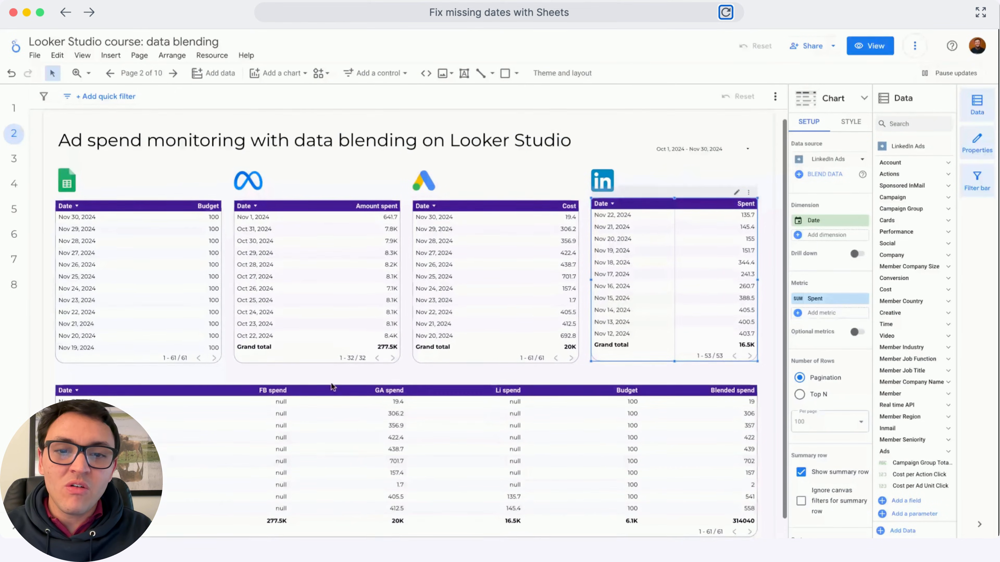
left_click(306, 412)
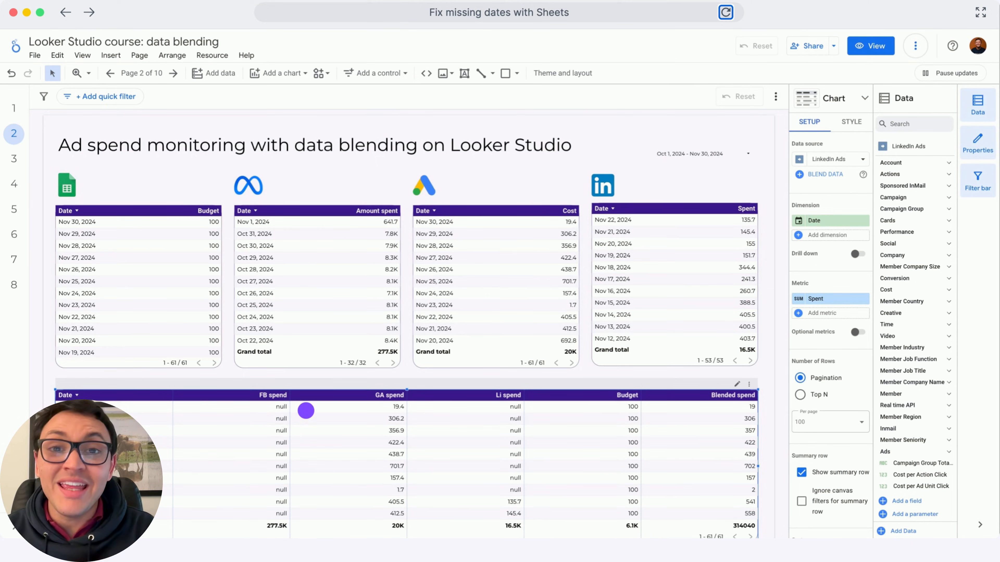
left_click(306, 410)
left_click(306, 411)
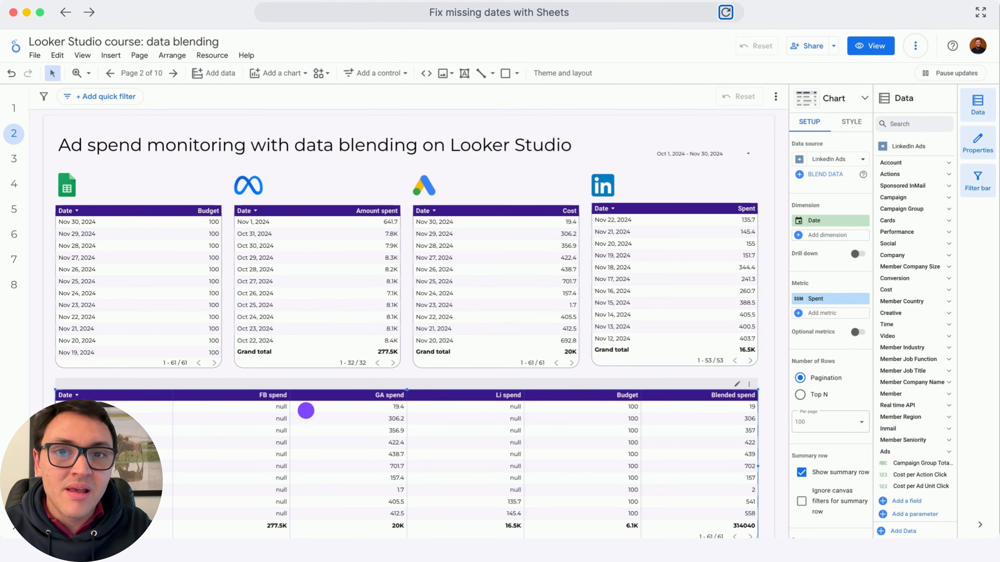
left_click(306, 411)
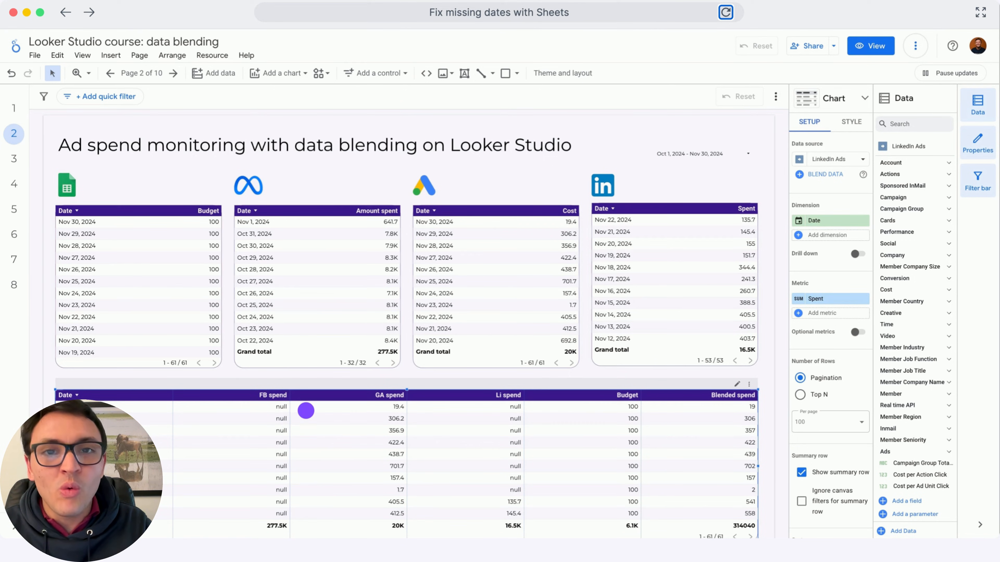
left_click(306, 411)
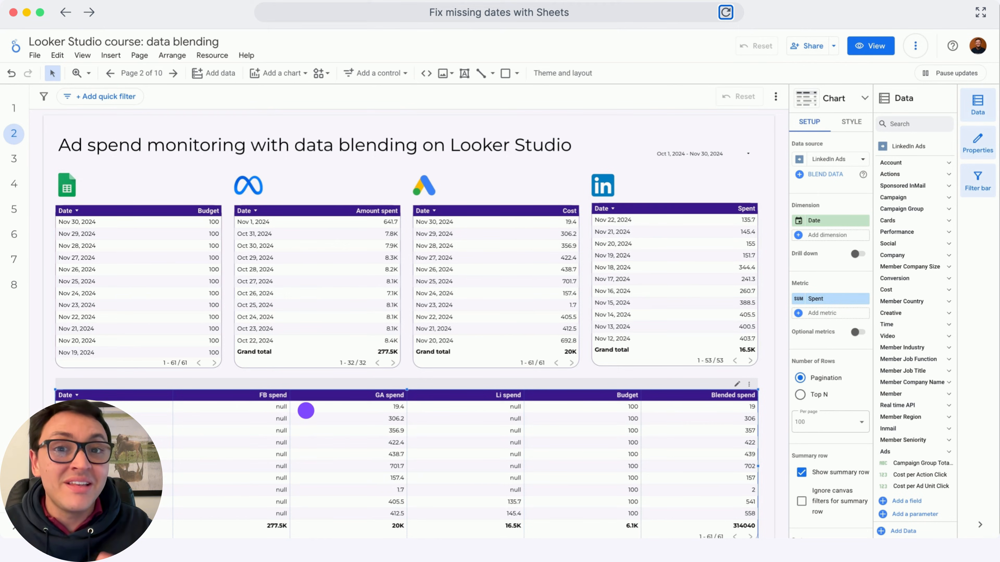
scroll(326, 445, "down", 2)
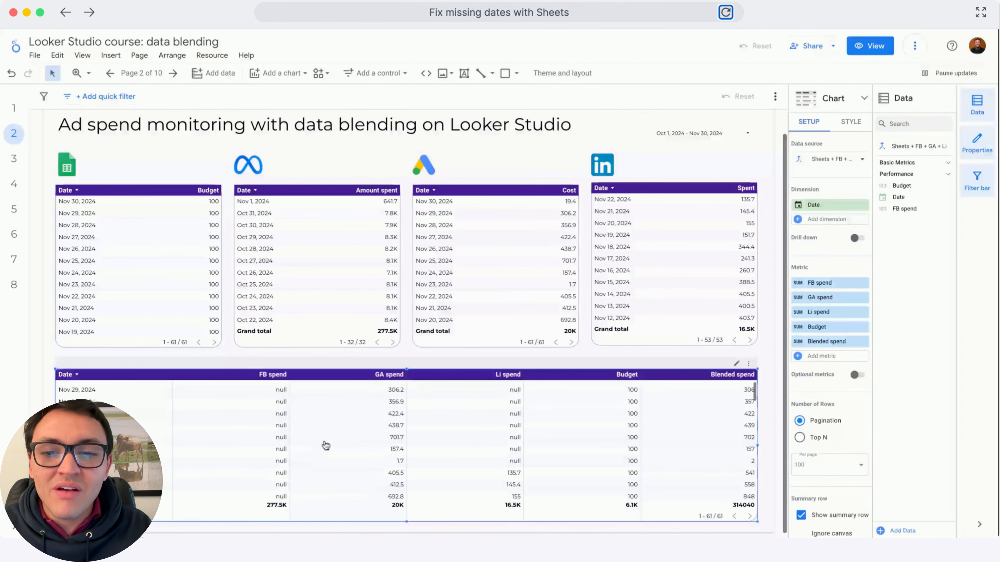
scroll(319, 431, "up", 1)
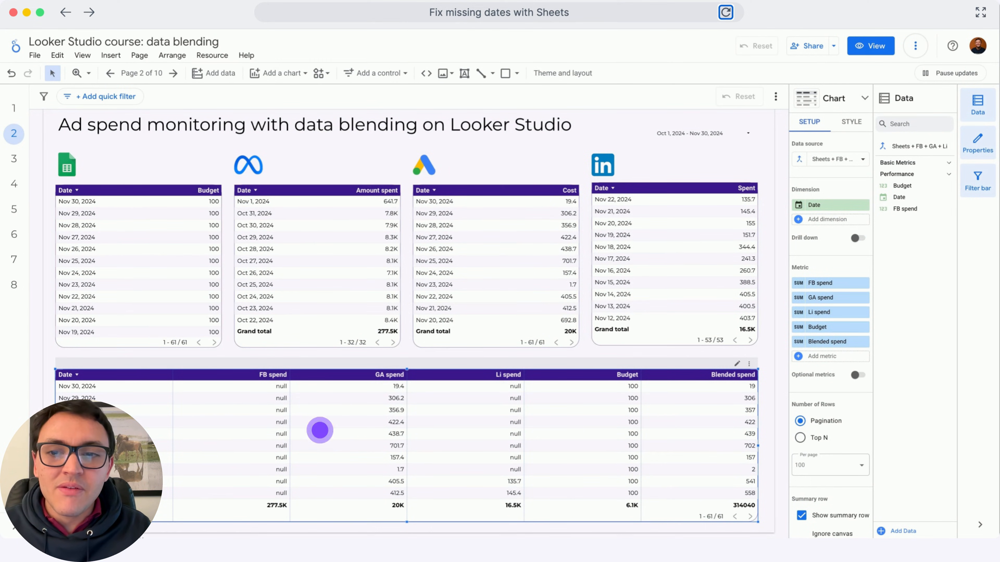
left_click(149, 250)
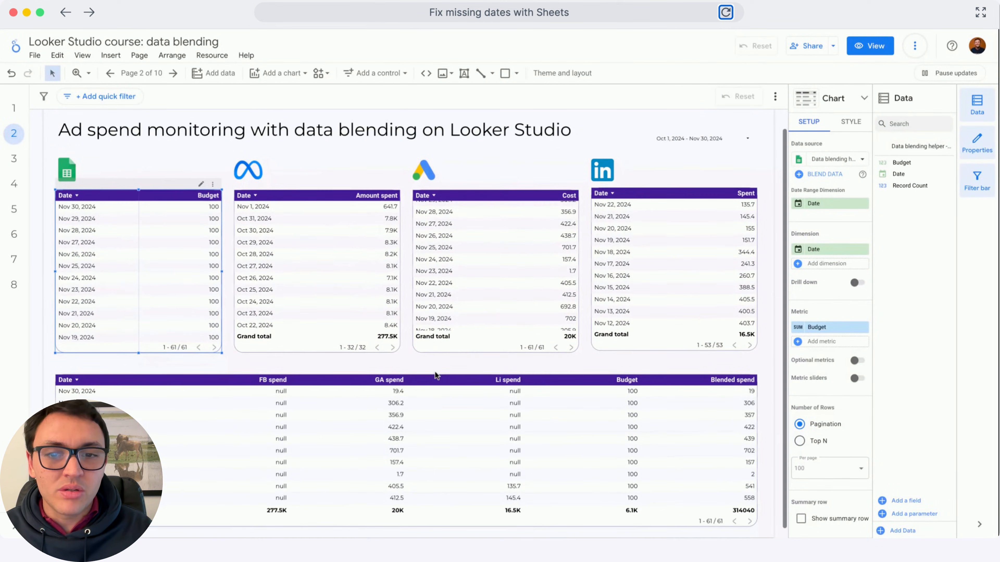
- Examine the join configurations linking Sheets to FB, GA and LI in the page 2 table's blend, saving the GA and LI ones
left_click(437, 403)
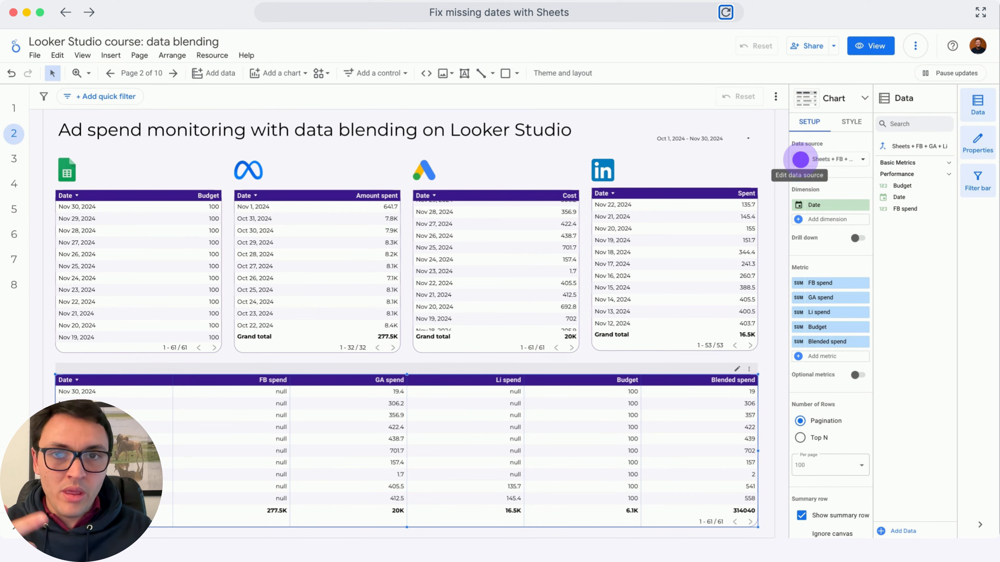
left_click(800, 159)
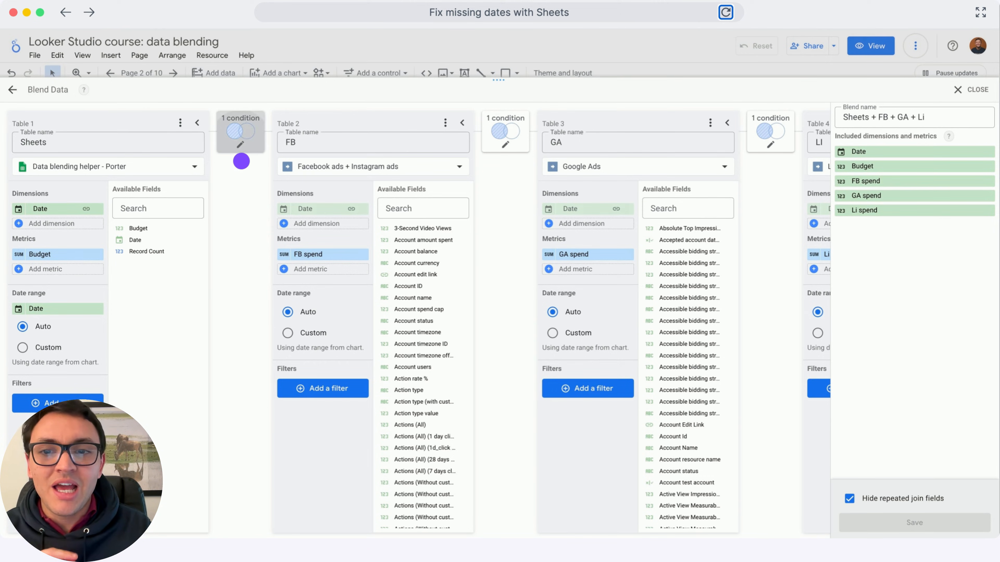
left_click(240, 136)
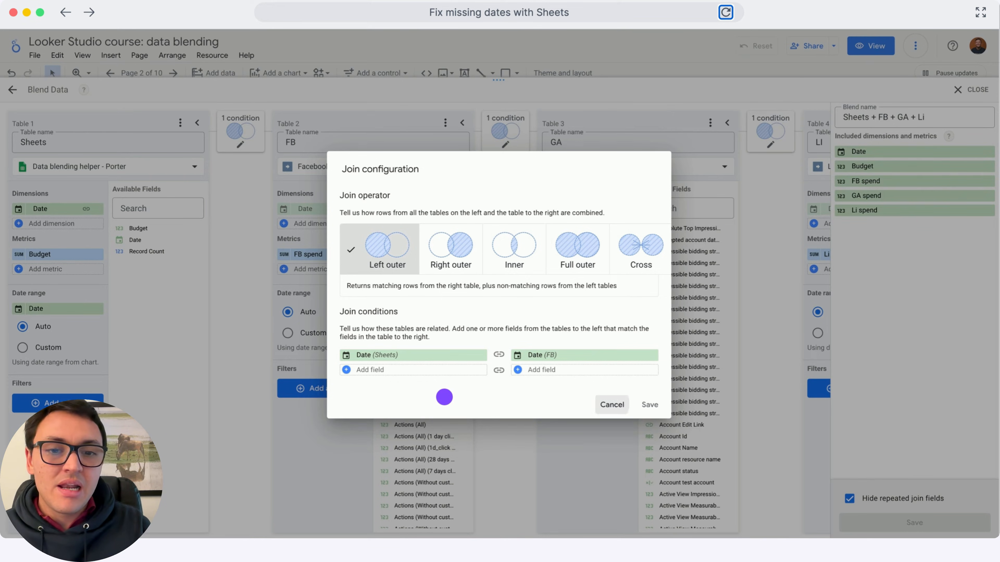
left_click(609, 404)
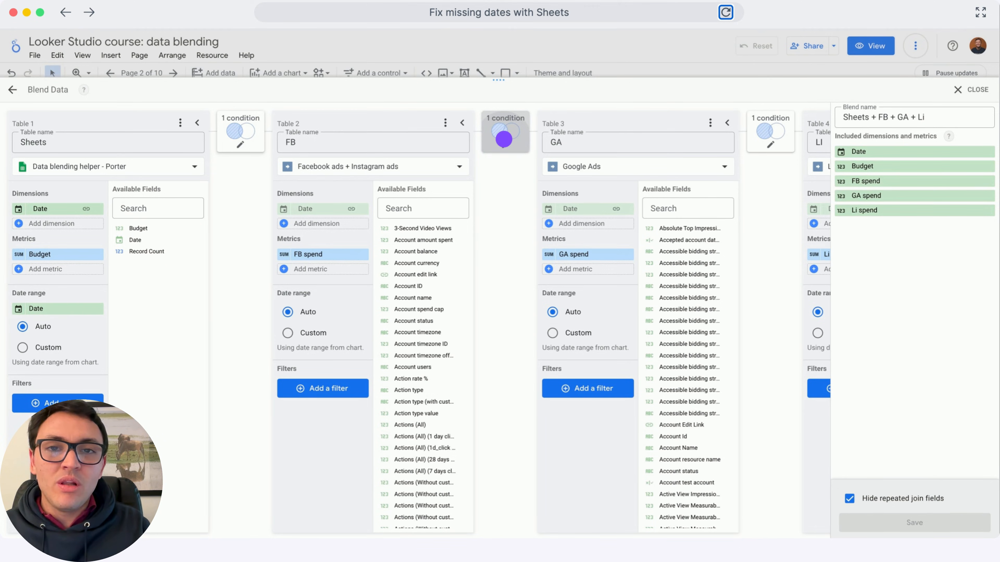
left_click(504, 139)
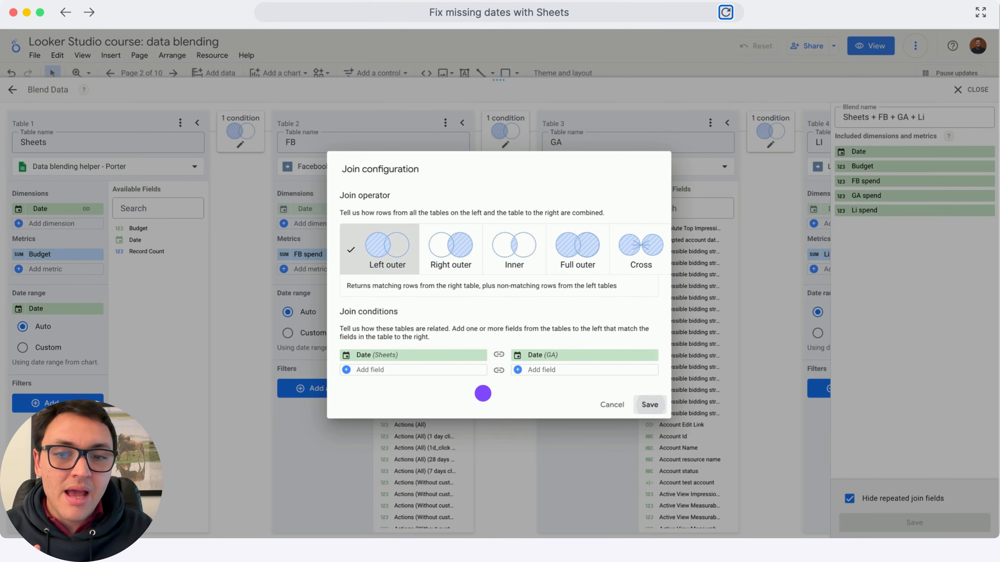
left_click(646, 405)
scroll(760, 217, "right", 5)
left_click(546, 134)
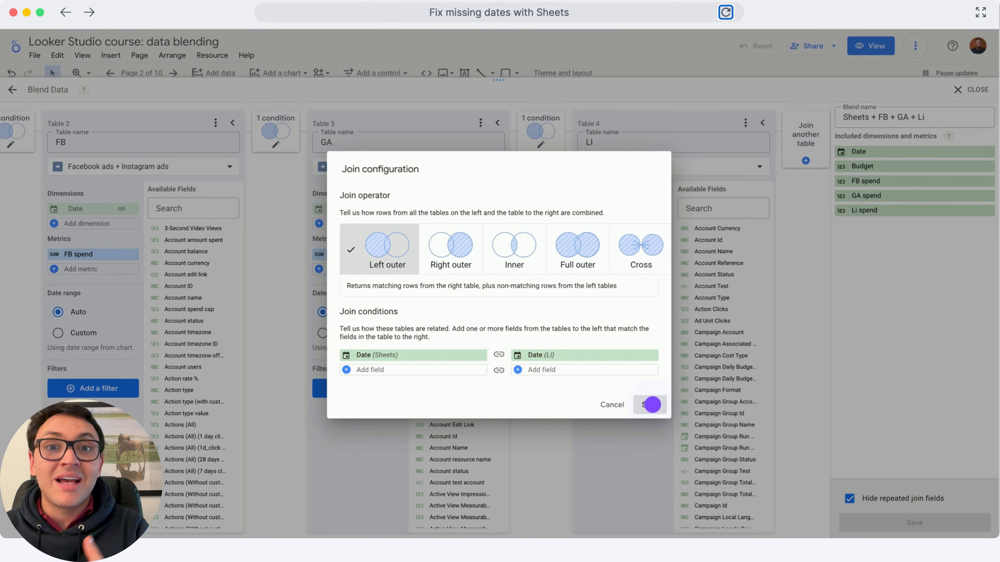
left_click(652, 404)
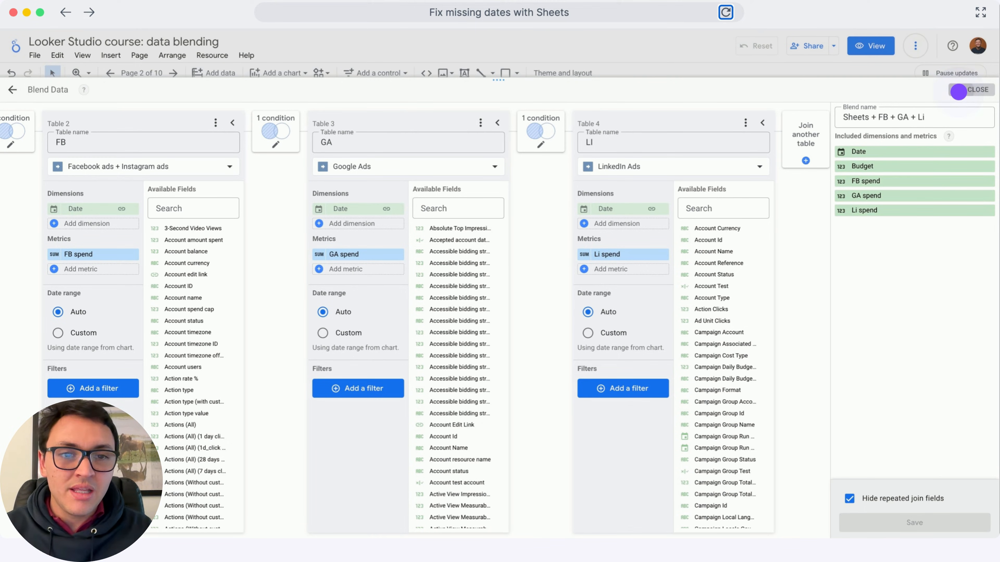
- Close the blend editor and examine the IFNULL formula of the Blended spend metric
left_click(959, 90)
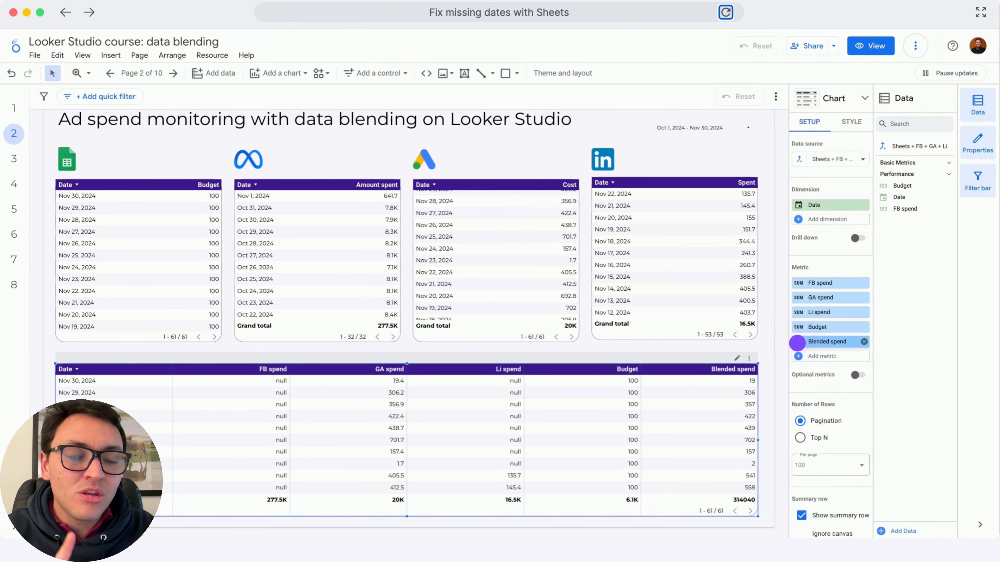
left_click(797, 343)
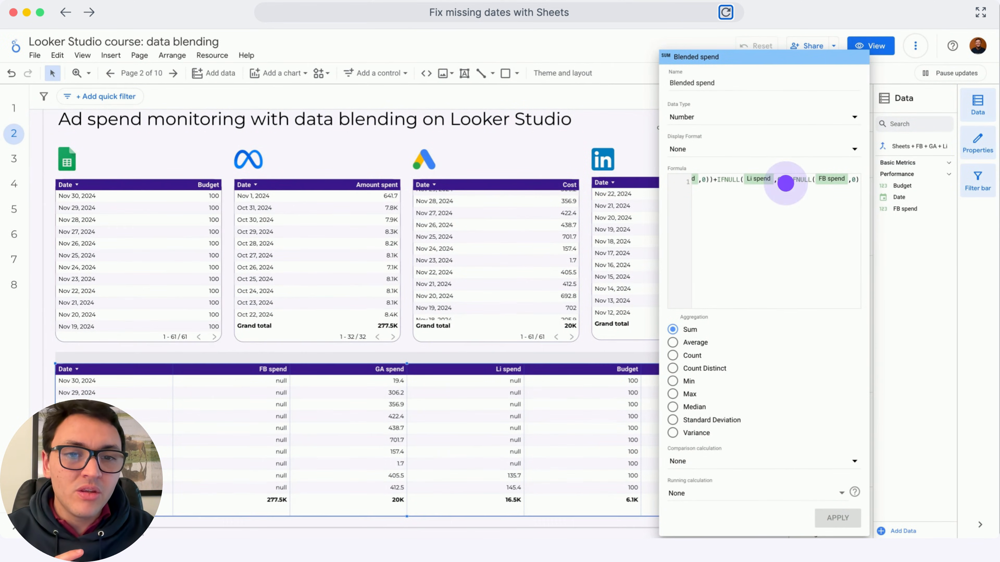
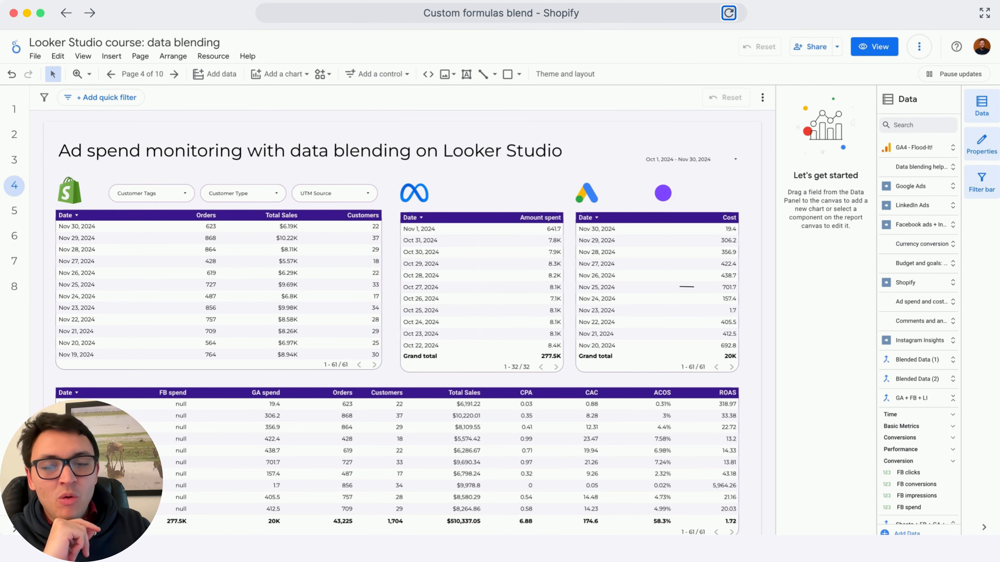
- Inspect the Shopify, Meta and Google Ads source tables one by one on page 4, and clear the selection
scroll(662, 193, "down", 1)
left_click(262, 273)
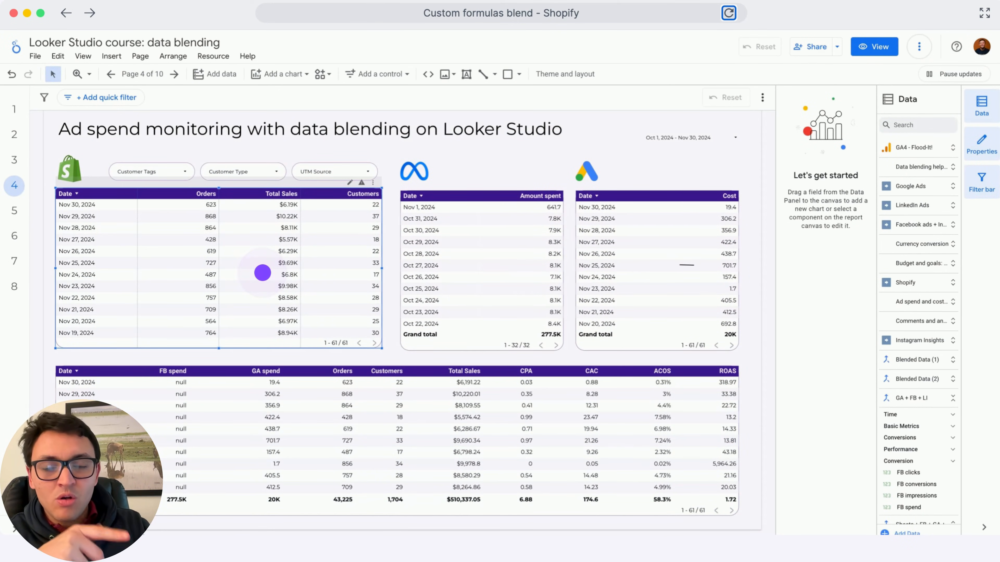
left_click(400, 265)
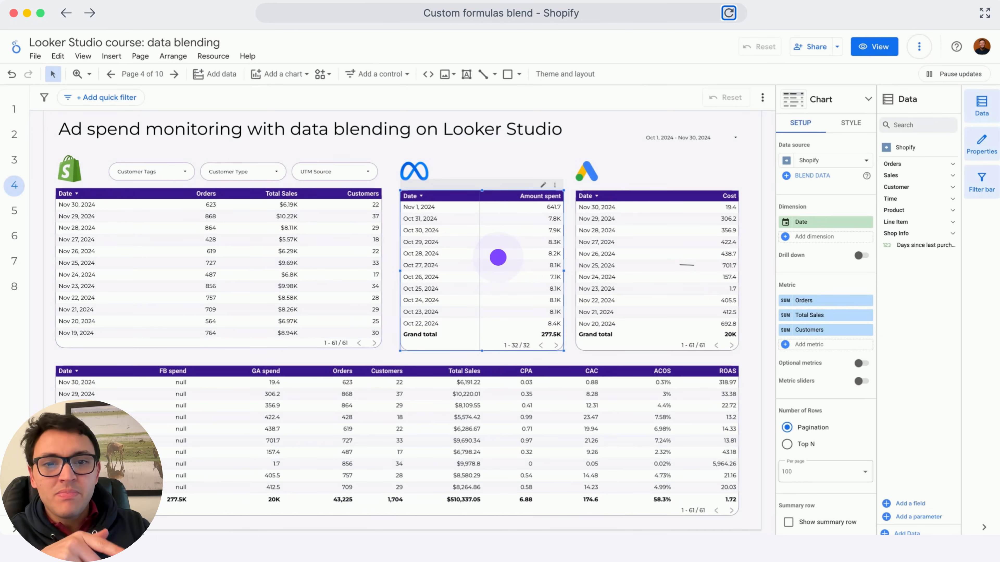
left_click(684, 269)
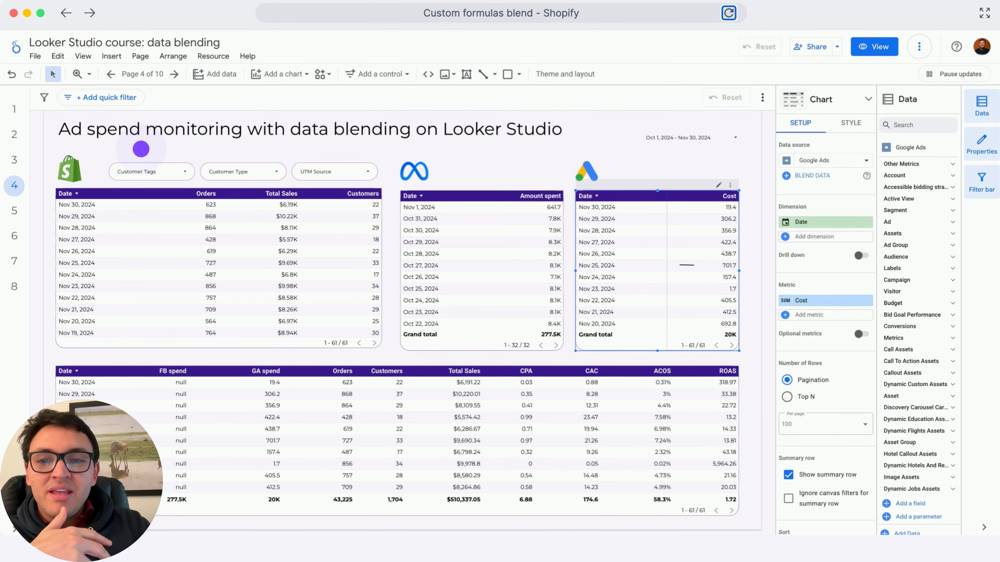
left_click(149, 148)
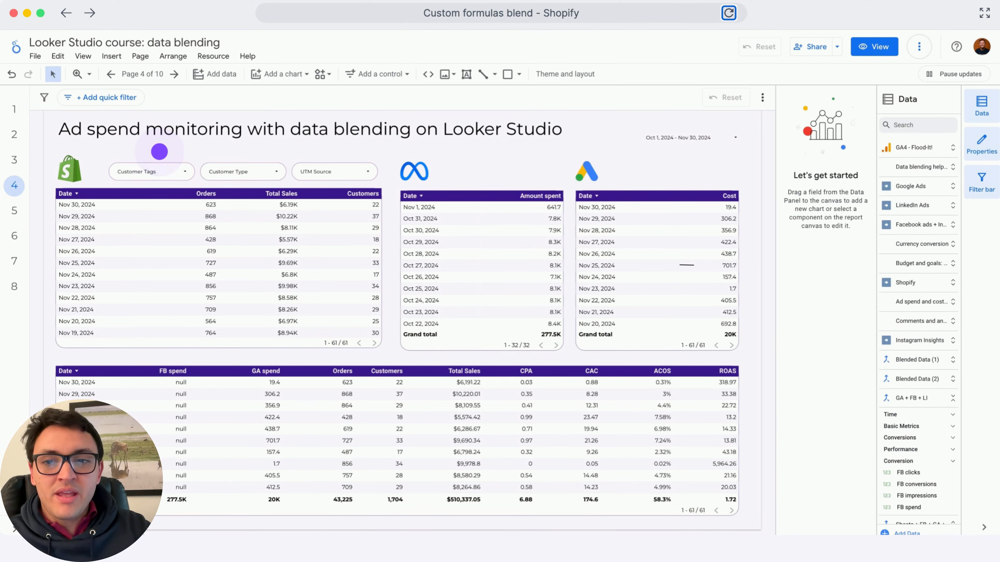
- Examine the Customer Tags filter's values and the UTM Source control above the Shopify table on page 4
left_click(174, 160)
left_click(174, 161)
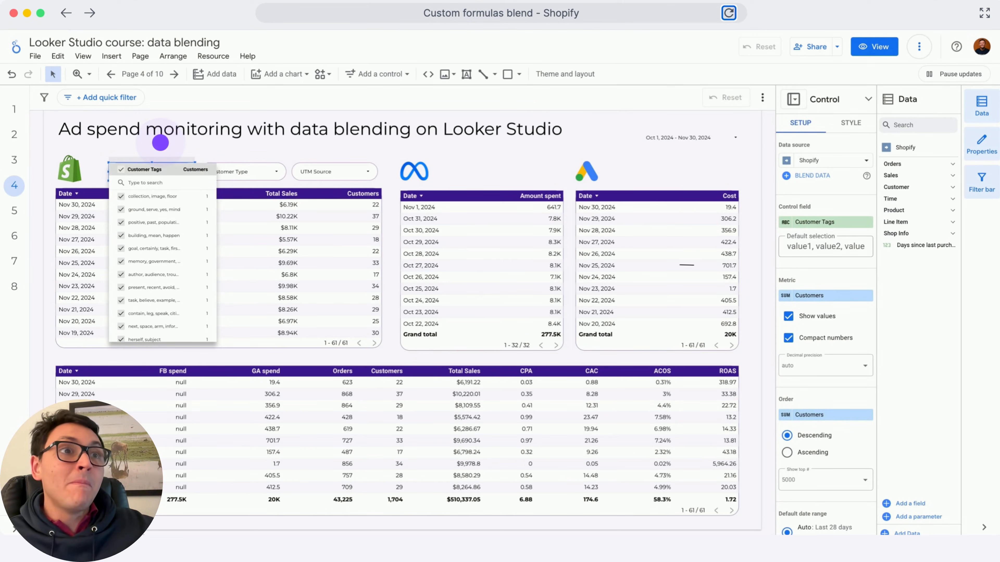
left_click(160, 143)
left_click(364, 171)
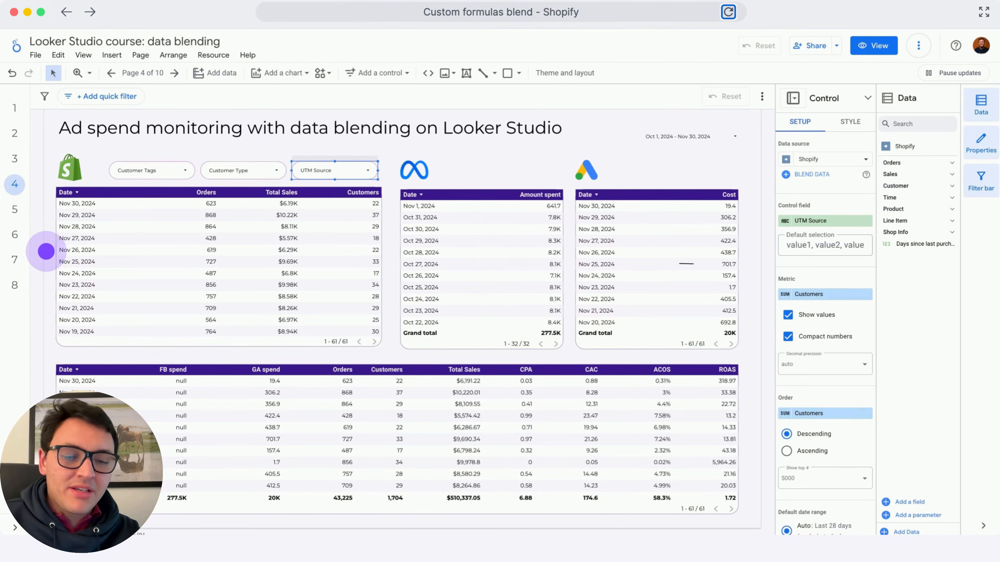
- Select the Shopify, Meta and Google Ads source tables together to see their context options, and return the Shopify table to its first rows
left_click_drag(46, 247, 632, 288)
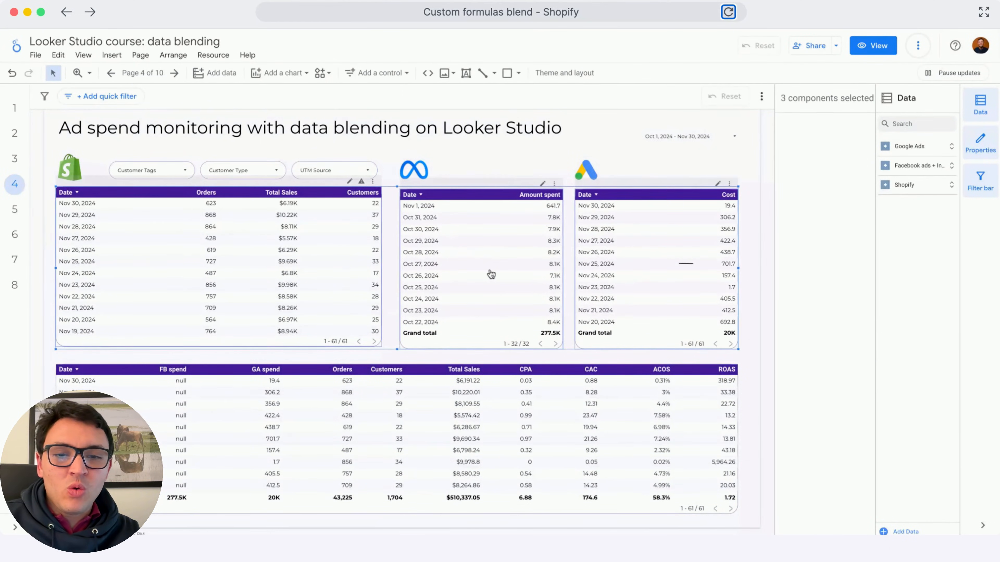
right_click(485, 270)
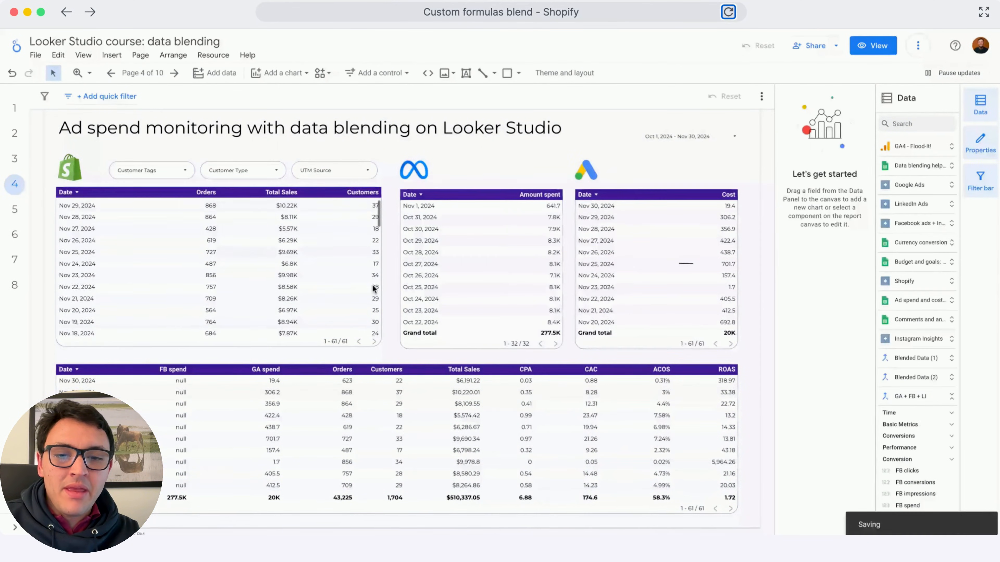
scroll(374, 289, "up", 2)
- Open the blend behind the page 4 summary table and review its Shopify, Google Ads and Facebook tables
left_click(272, 395)
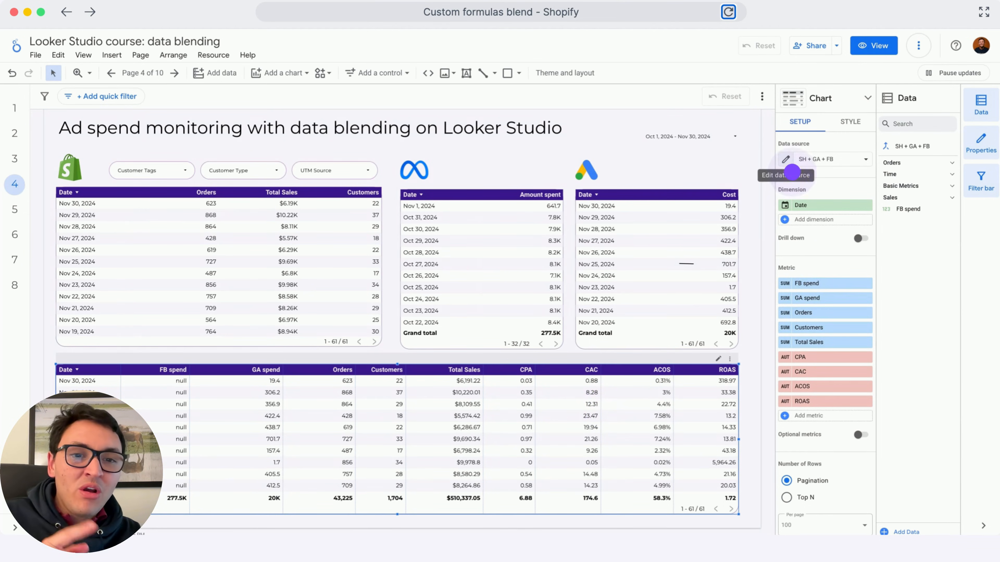
left_click(785, 158)
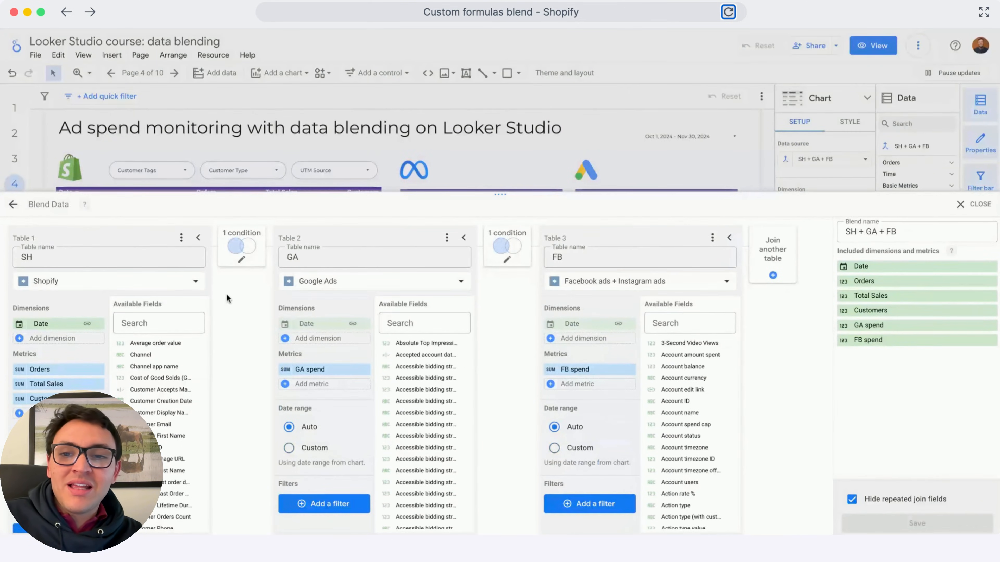
left_click(239, 295)
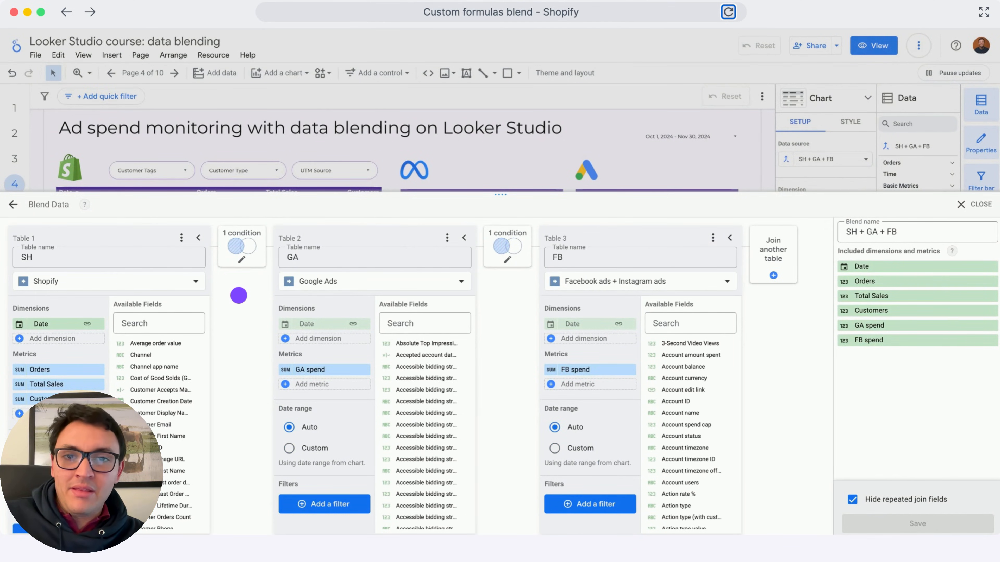
left_click(239, 295)
left_click(239, 295)
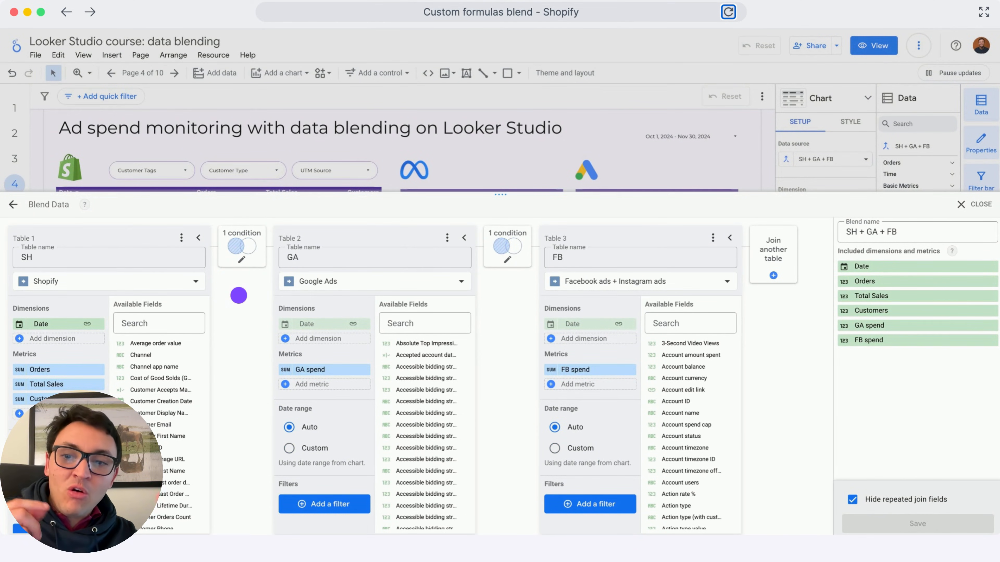
left_click(238, 295)
left_click(238, 295)
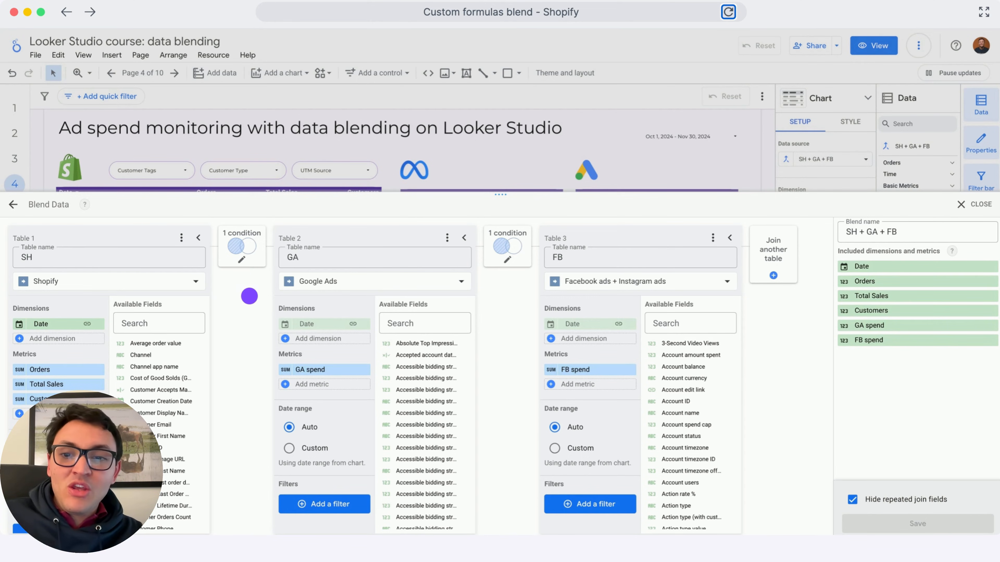
- Examine the join configurations linking SH to GA and SH to FB, saving each, and check the blend's name
left_click(245, 245)
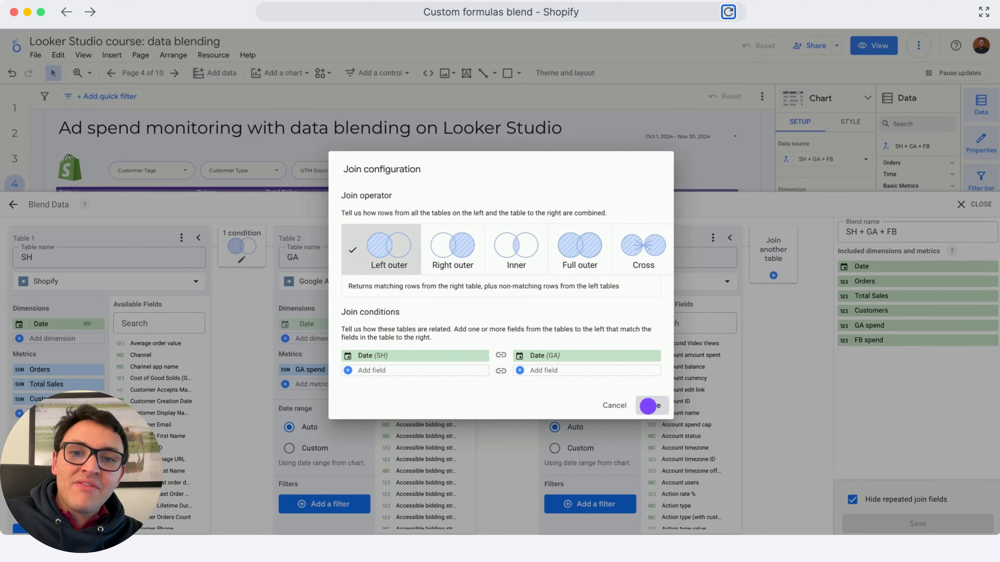
left_click(647, 406)
left_click(647, 406)
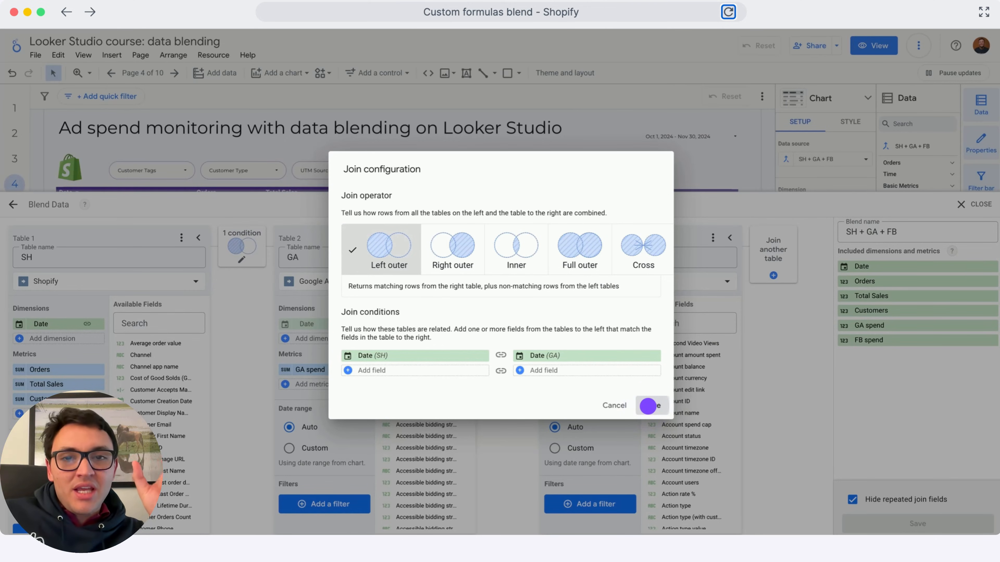
left_click(647, 406)
left_click(647, 405)
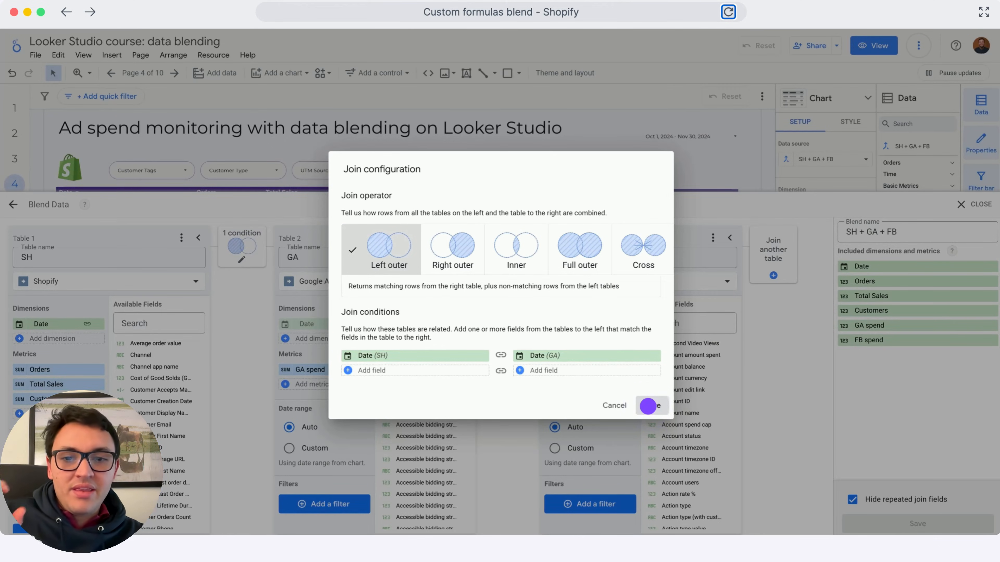
left_click(647, 405)
left_click(514, 263)
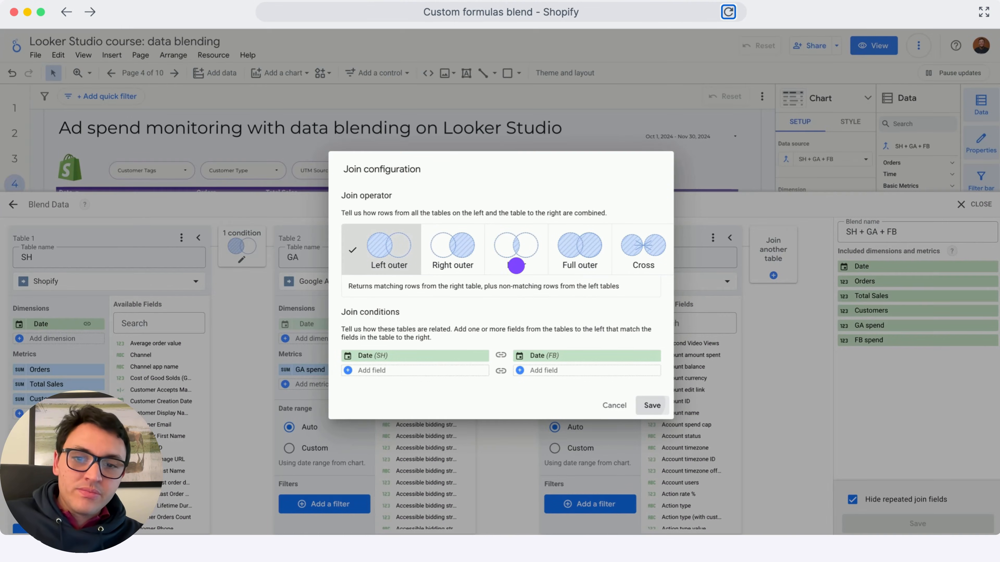
left_click(646, 404)
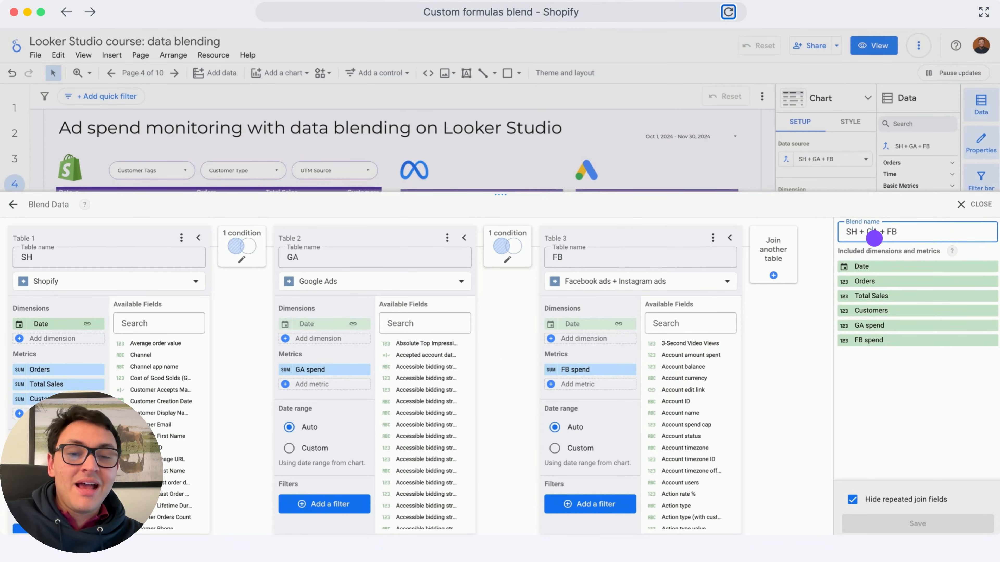
left_click(874, 236)
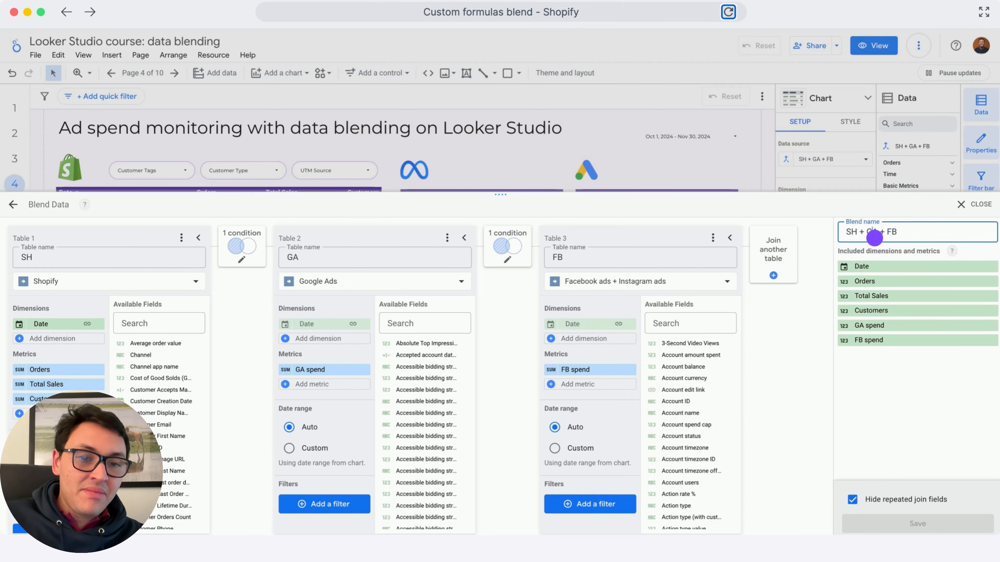
- Examine the full formula of the CPA metric in the SH + GA + FB blended table, through to its Orders divisor
left_click(874, 239)
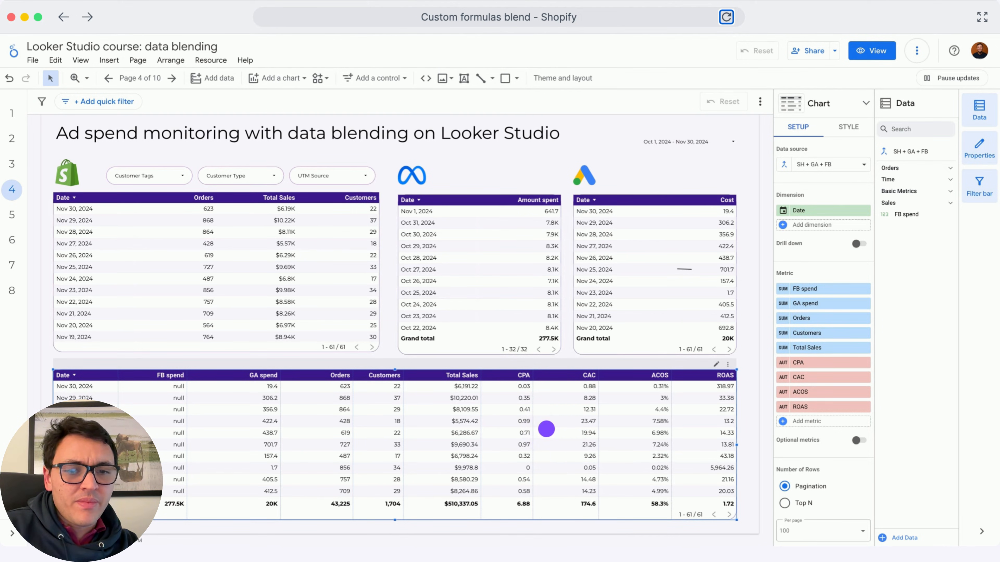
left_click(783, 363)
scroll(727, 300, "right", 3)
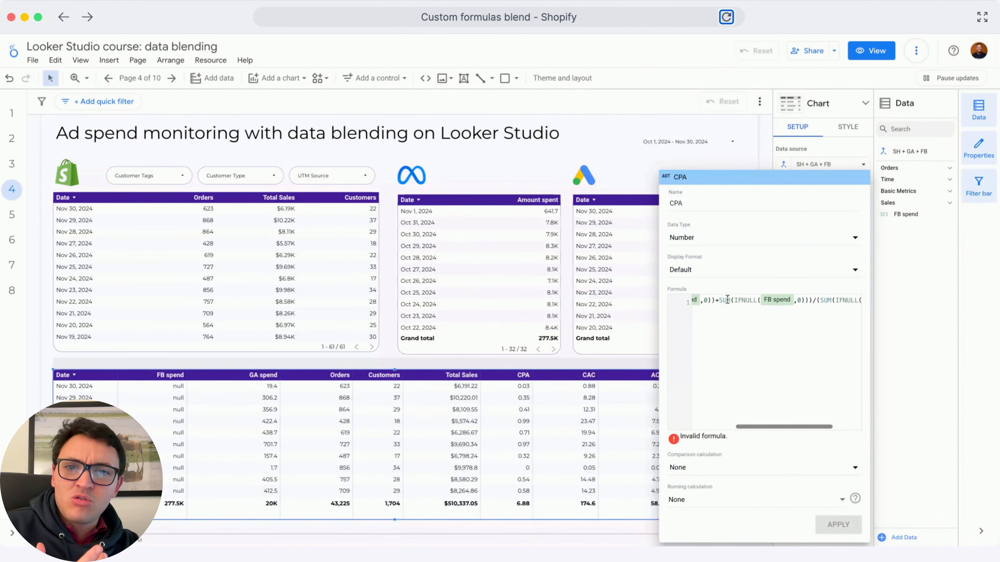
left_click(742, 302)
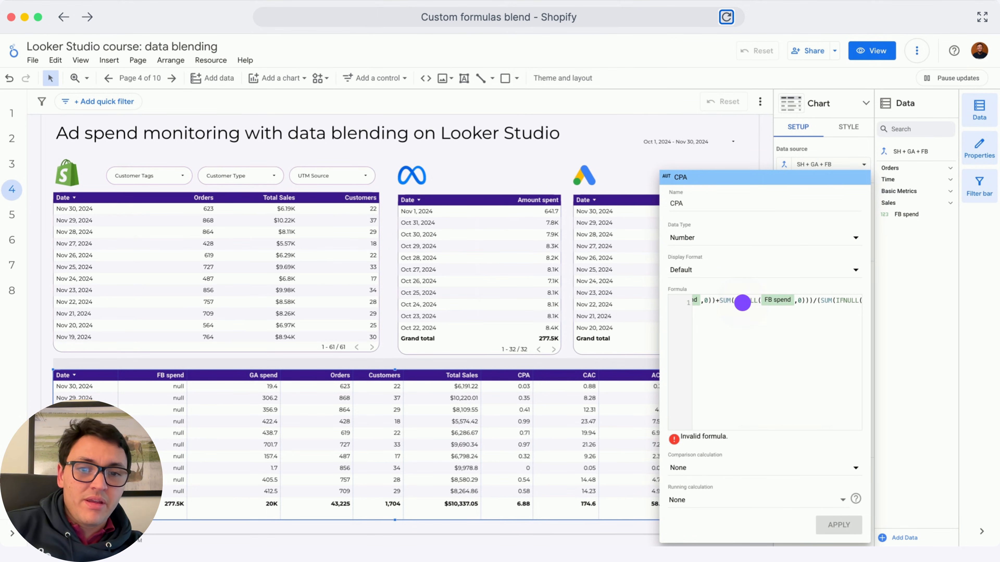
scroll(743, 303, "right", 2)
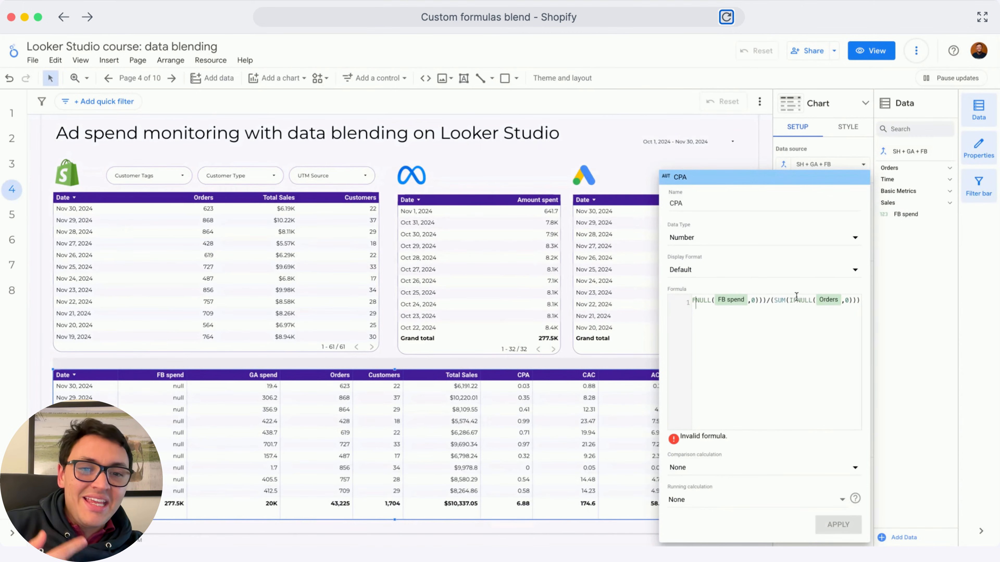
scroll(766, 299, "left", 1)
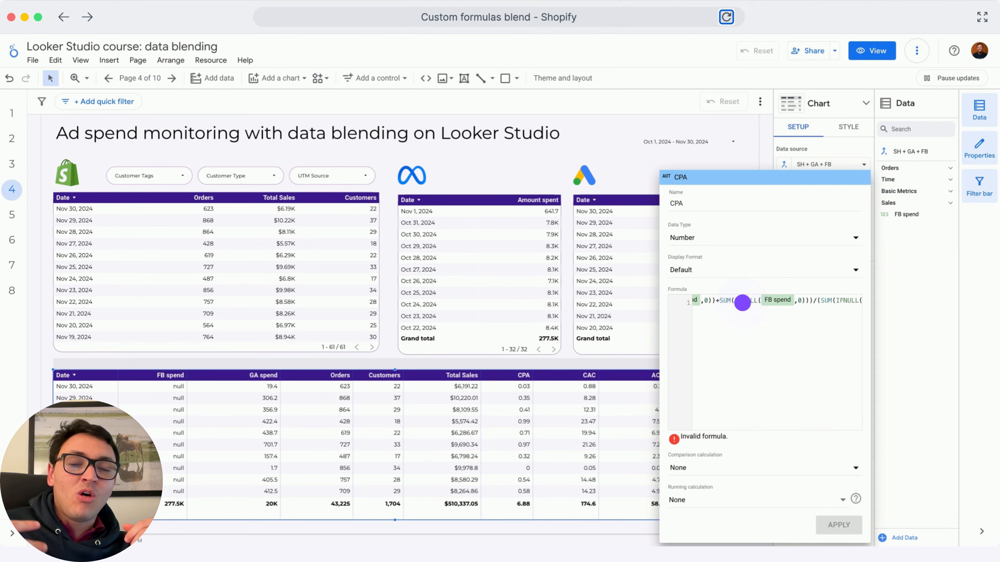
scroll(742, 302, "right", 2)
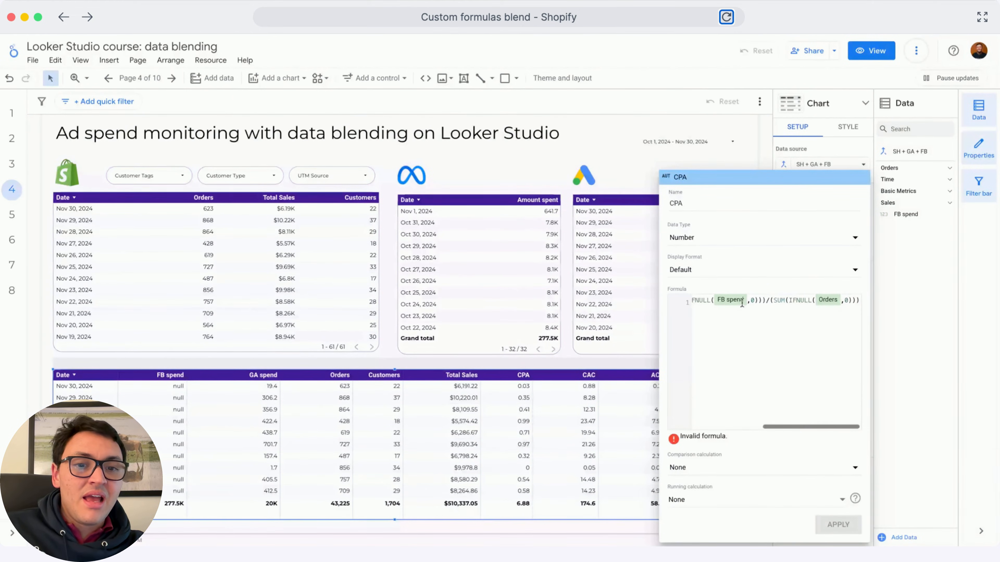
left_click_drag(768, 302, 861, 302)
left_click(861, 302)
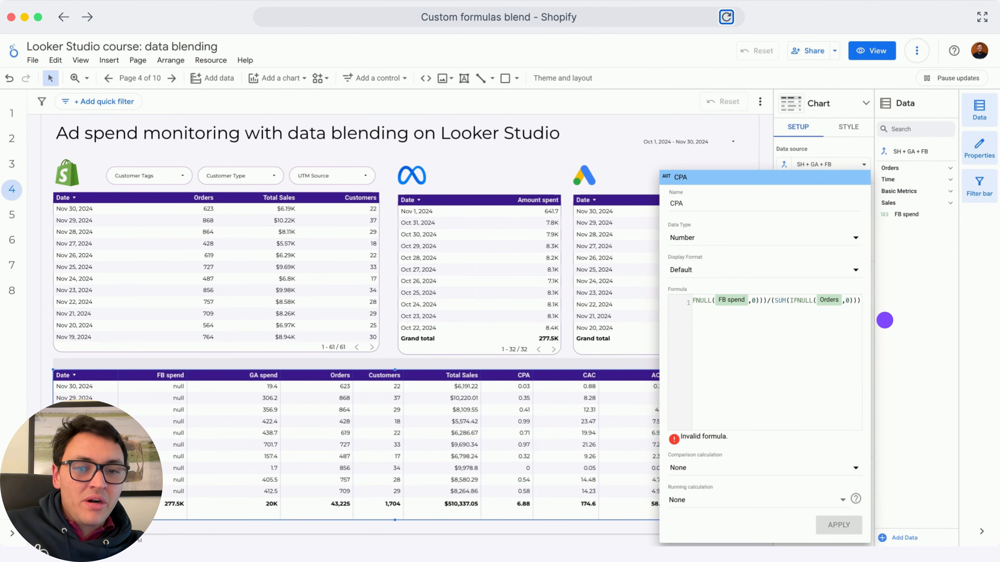
left_click(876, 325)
left_click(613, 433)
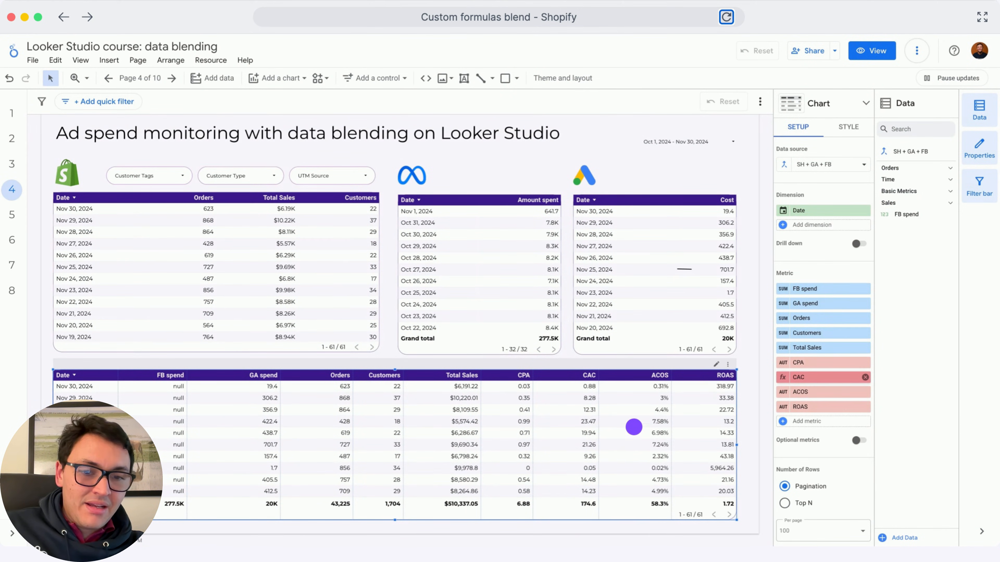
- Review the CAC metric's formula, from the ad spend sums to the Customers divisor
left_click(783, 377)
left_click(731, 300)
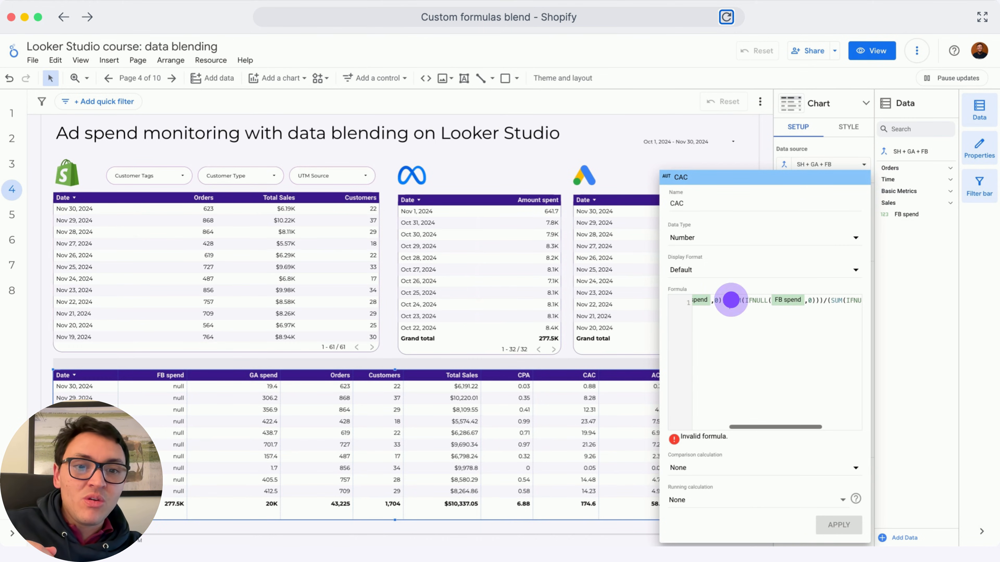
left_click(764, 301)
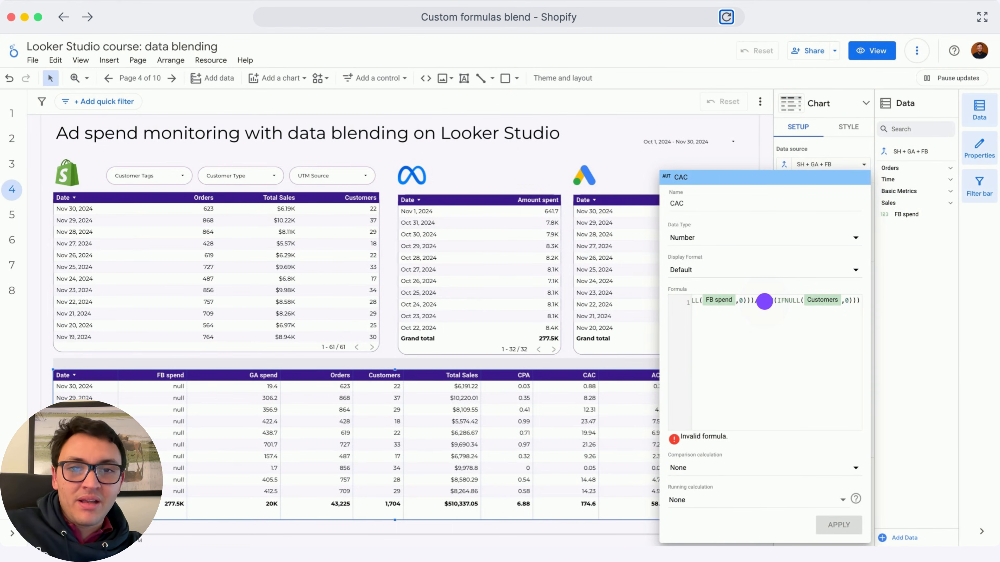
left_click(895, 382)
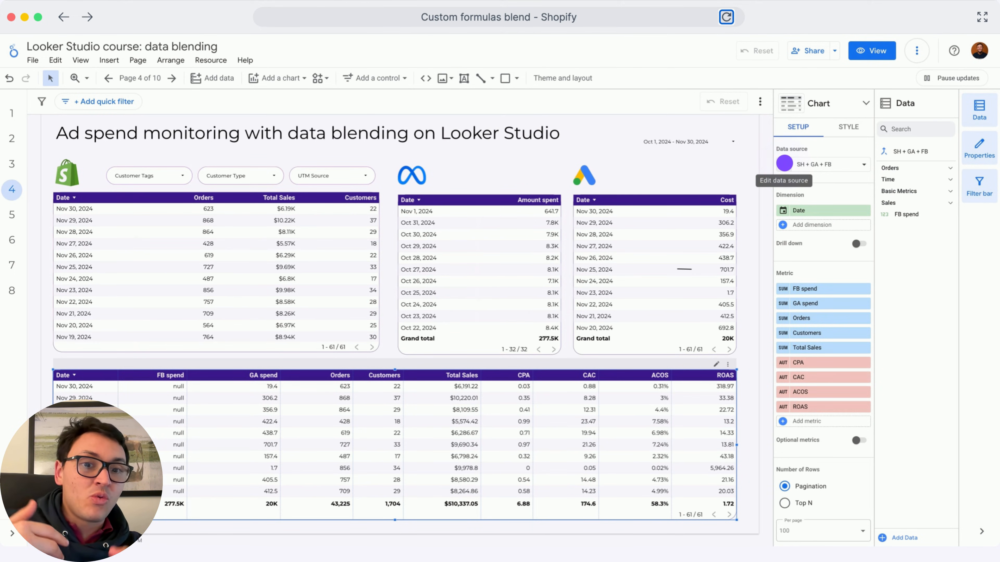
- Draft a filter on the blend's Shopify table that includes records where Customer Type contains New
left_click(784, 163)
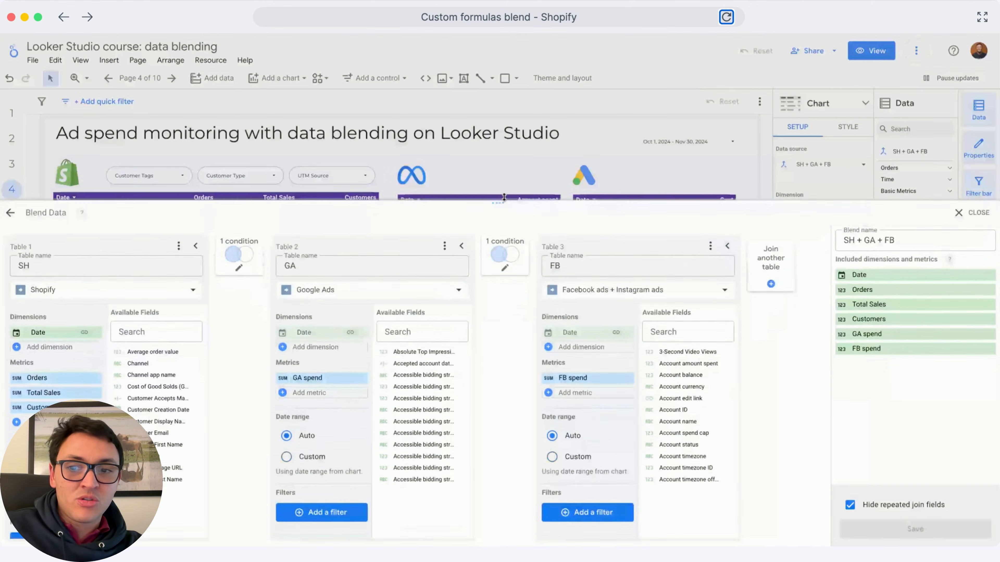
left_click(43, 364)
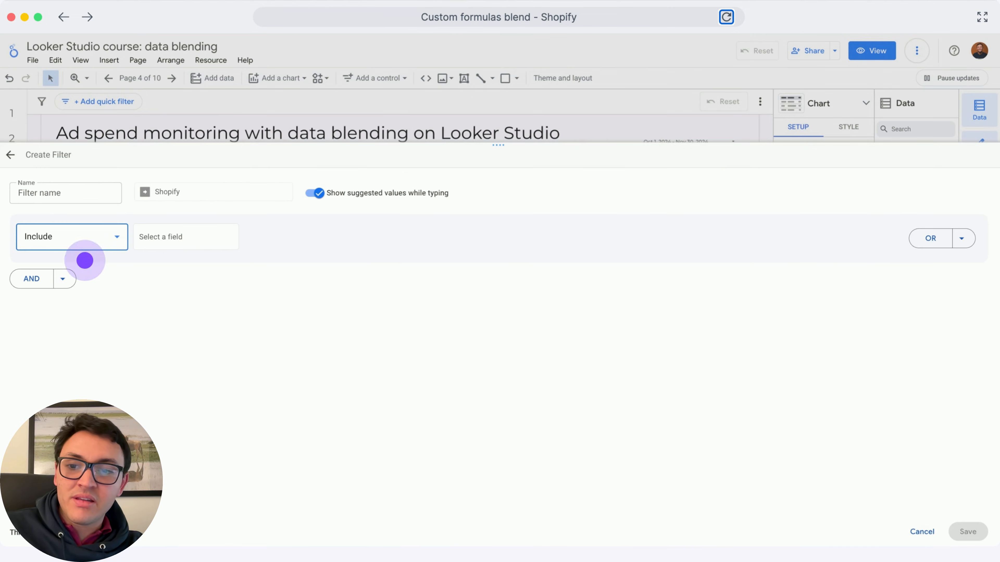
left_click(89, 236)
left_click(90, 267)
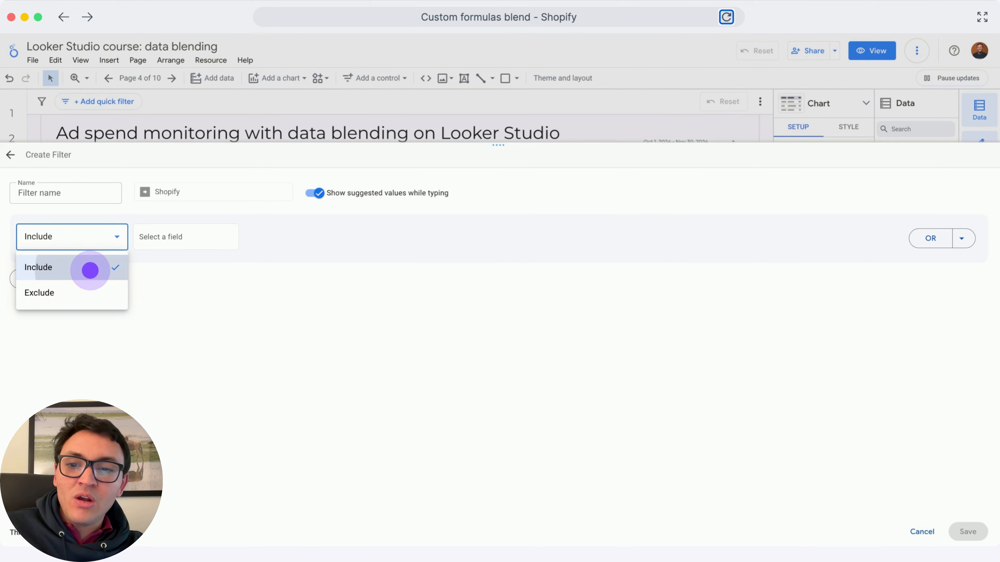
left_click(168, 244)
type("type")
left_click(199, 273)
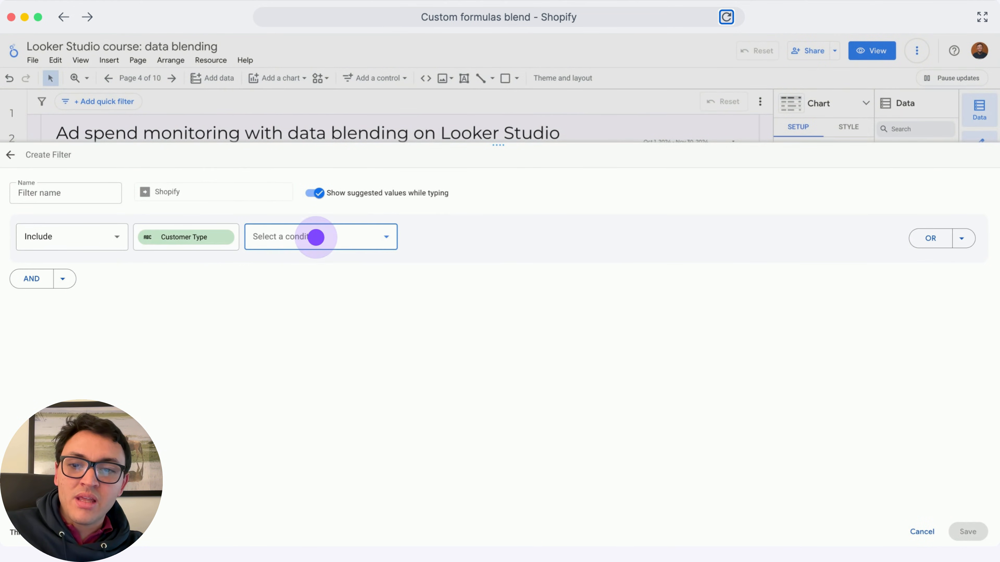
left_click(316, 239)
left_click(328, 289)
type("New")
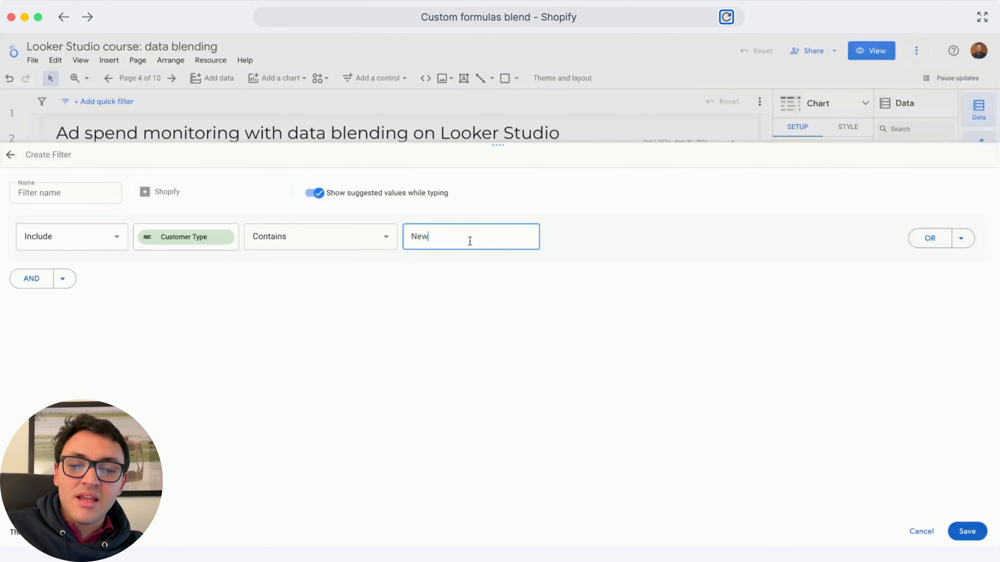
- Change the draft filter to UTM Source contains facebook, and discard it and close the blend editor
left_click(199, 238)
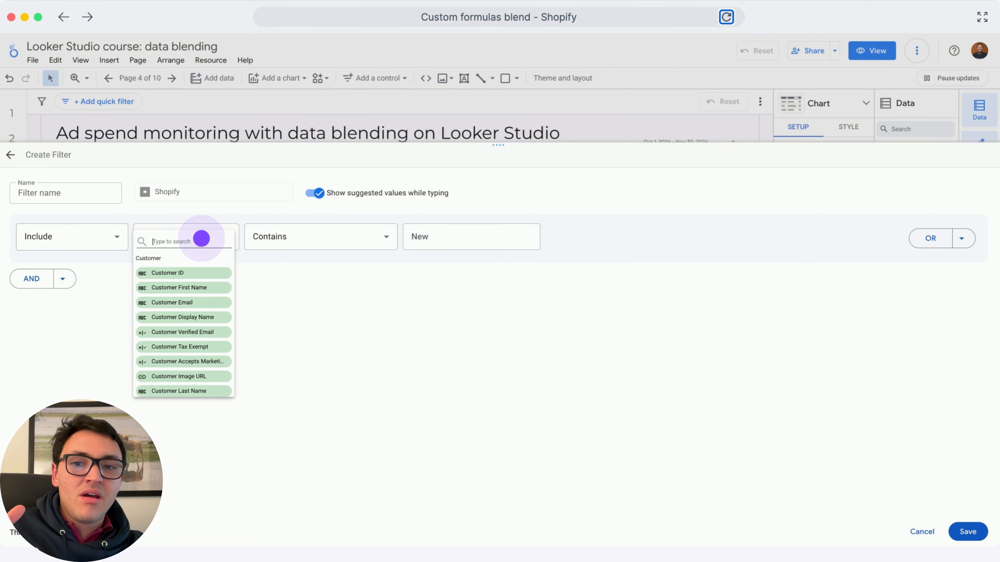
type("source")
left_click_drag(429, 236, 413, 232)
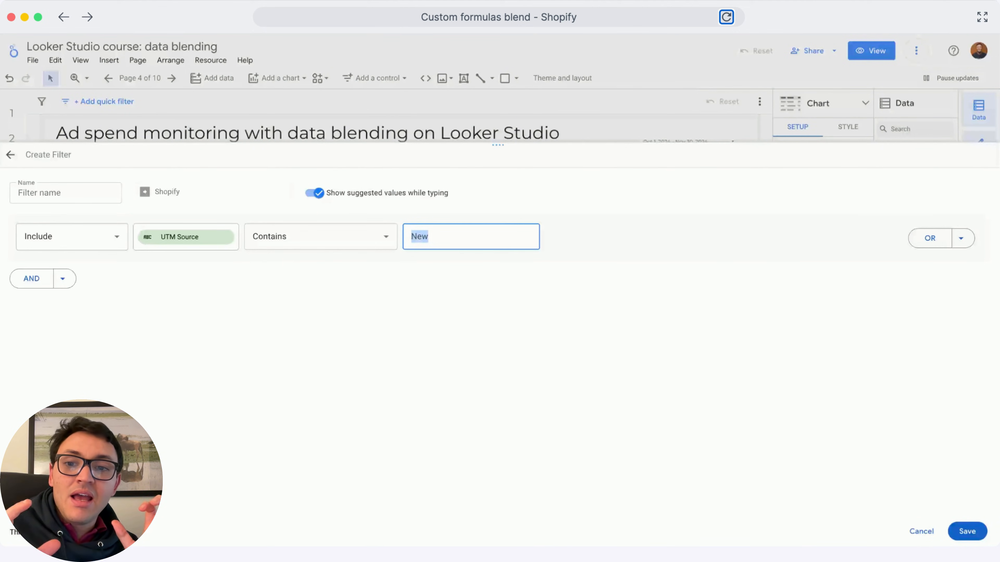
type("facebook")
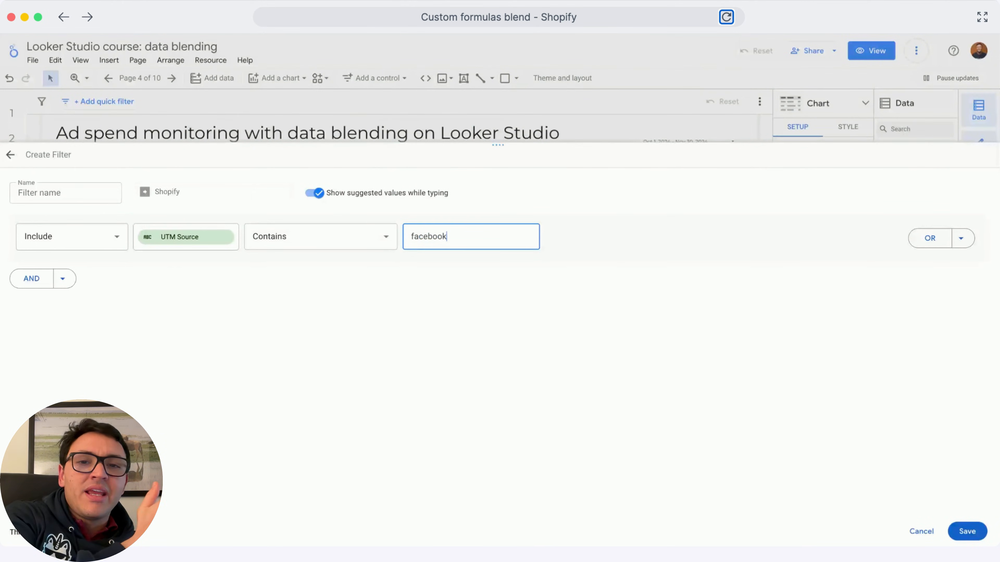
left_click(413, 296)
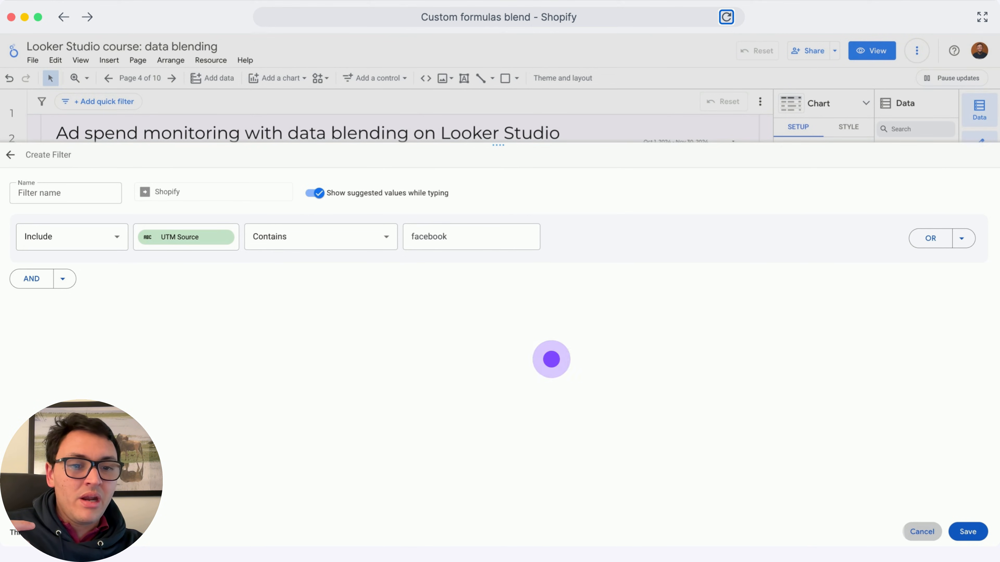
left_click(923, 530)
left_click(658, 312)
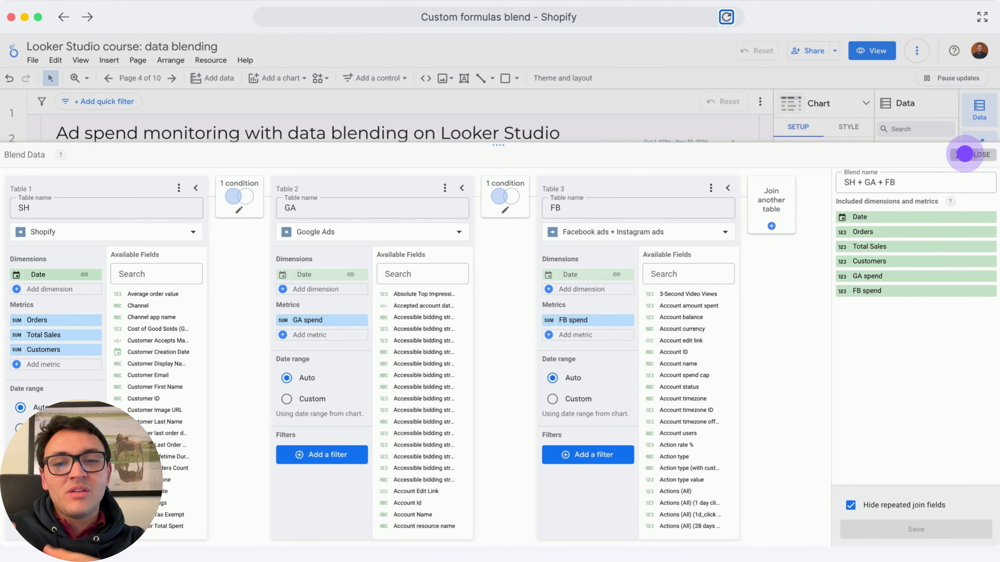
left_click(964, 153)
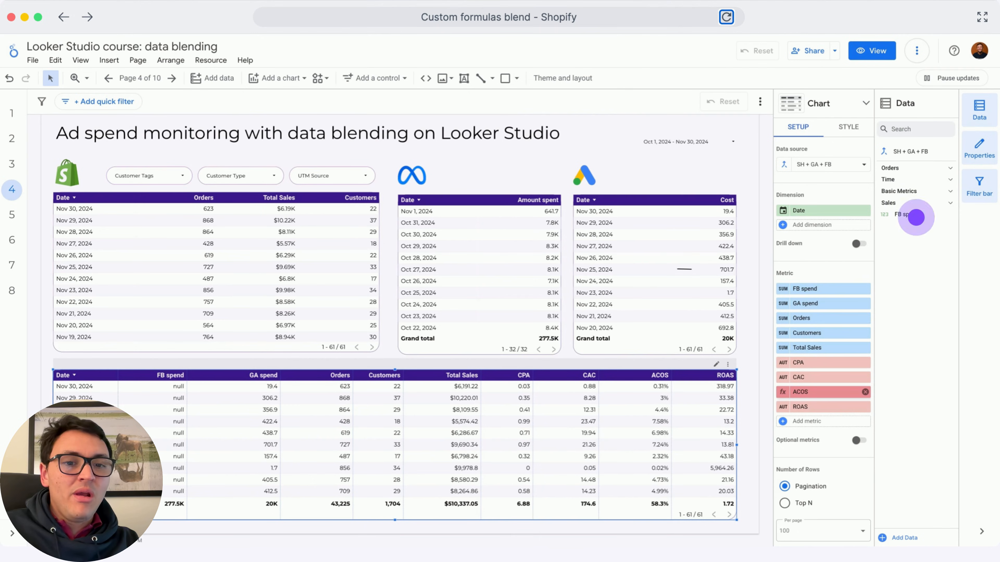
- Examine the ACOS metric's formula from the GA spend and FB spend sums to the Total Sales divisor
left_click(782, 392)
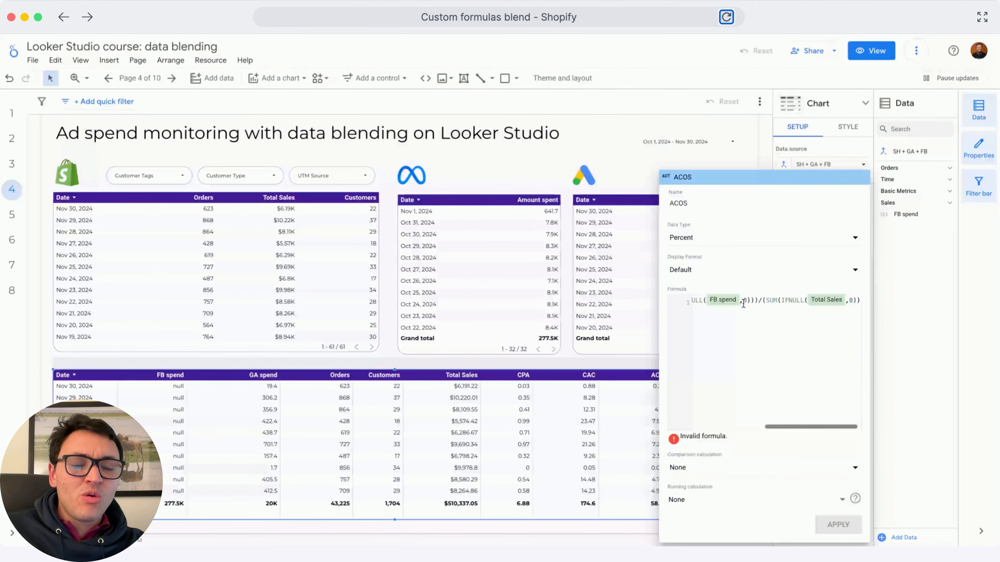
scroll(743, 304, "left", 6)
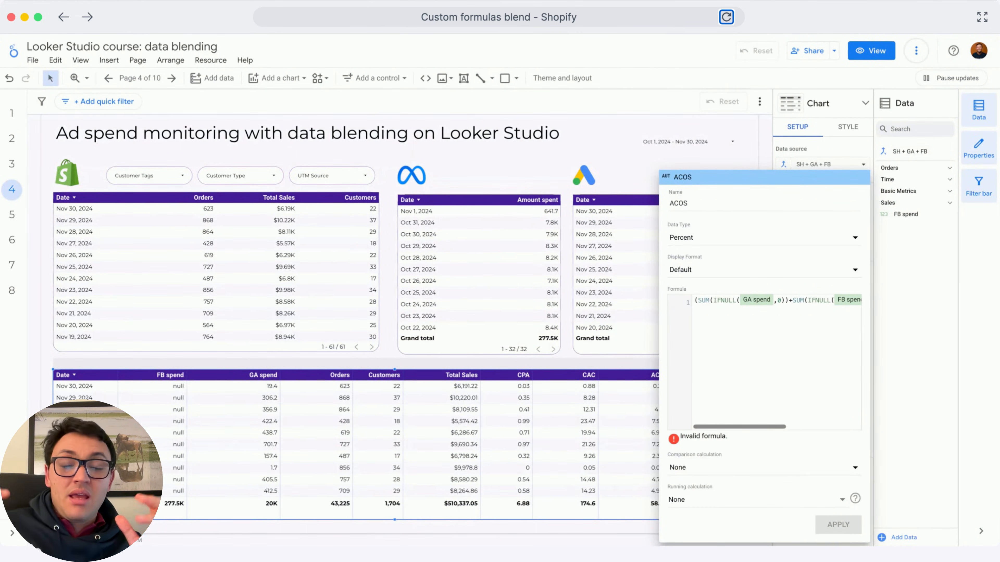
left_click(726, 300)
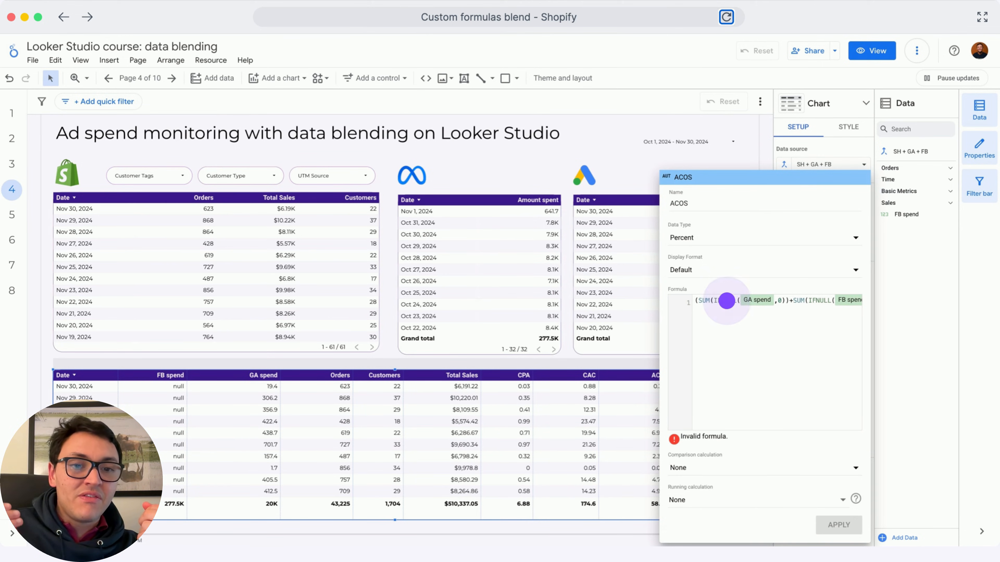
scroll(727, 300, "right", 3)
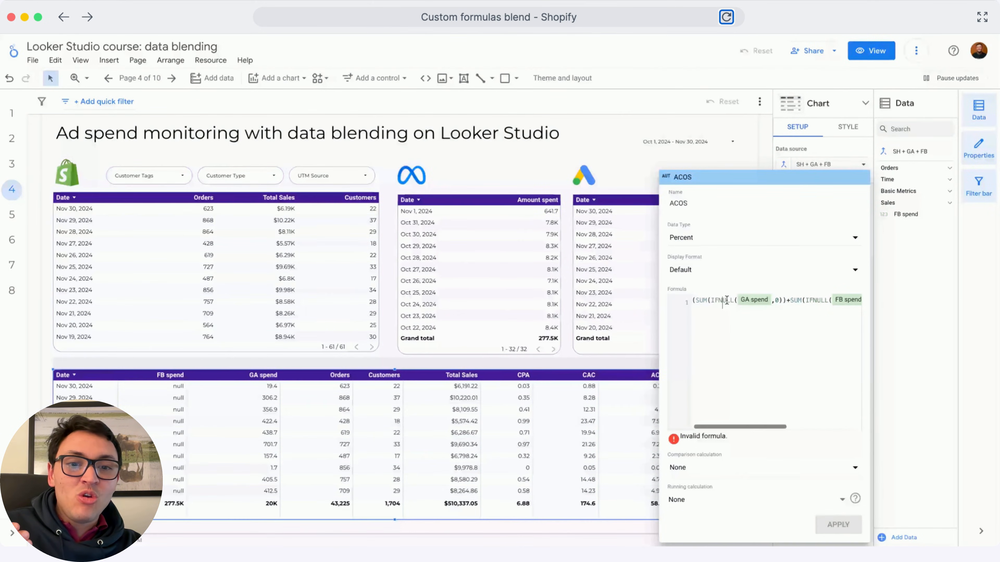
scroll(727, 300, "right", 1)
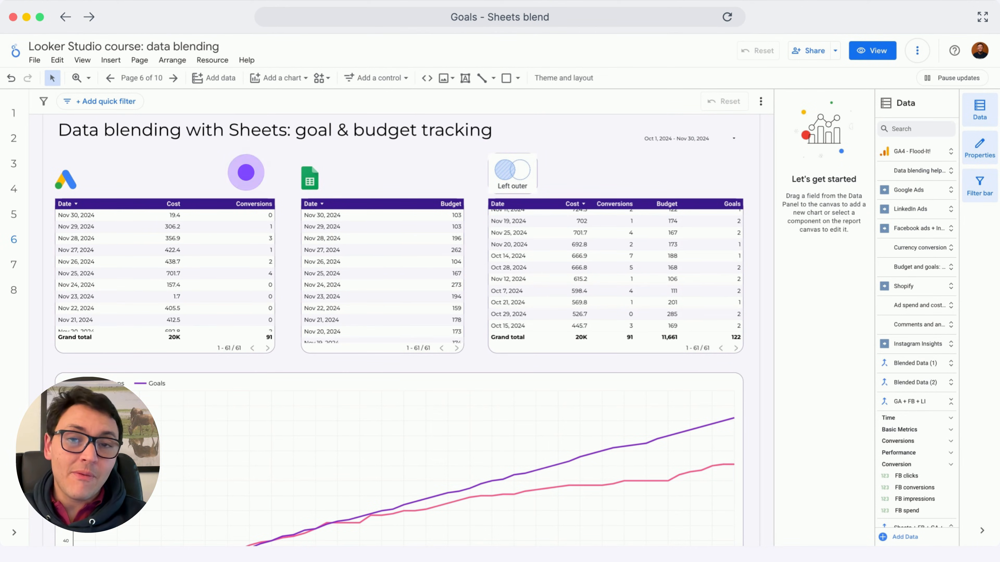
- Inspect the Google Ads, Sheets and left outer blended tables and the Conversions and Goals line chart on page 6
left_click(235, 198)
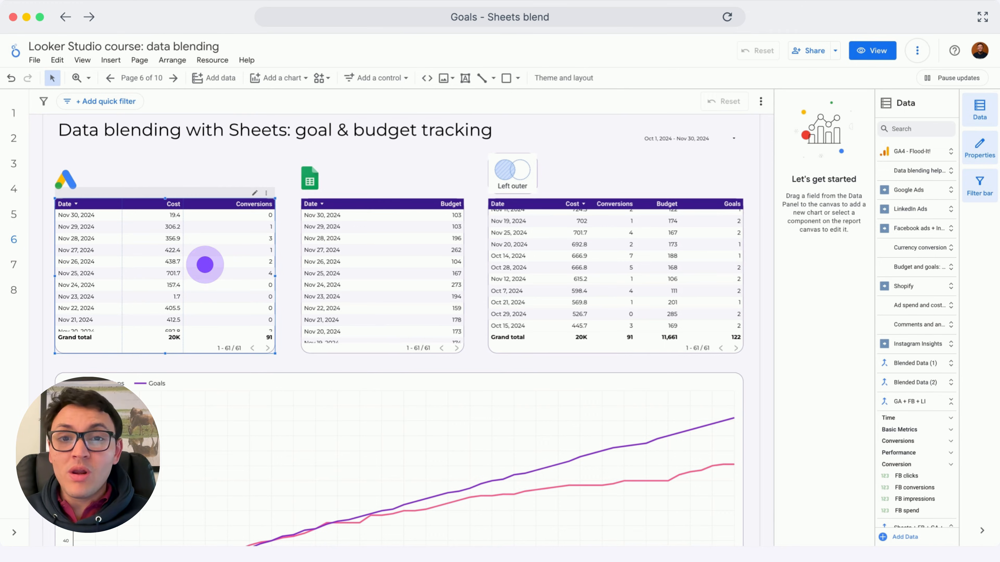
left_click(346, 282)
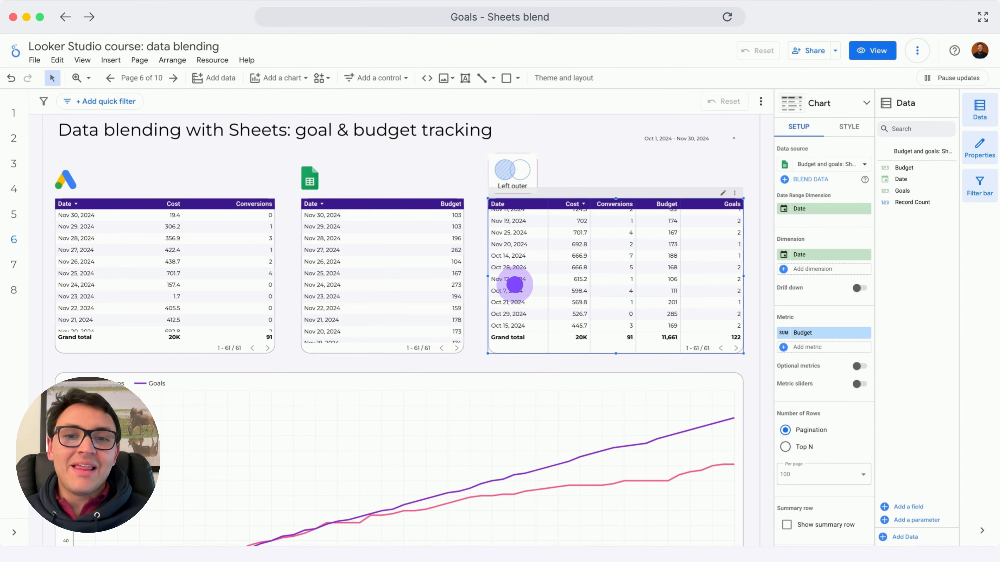
left_click(515, 283)
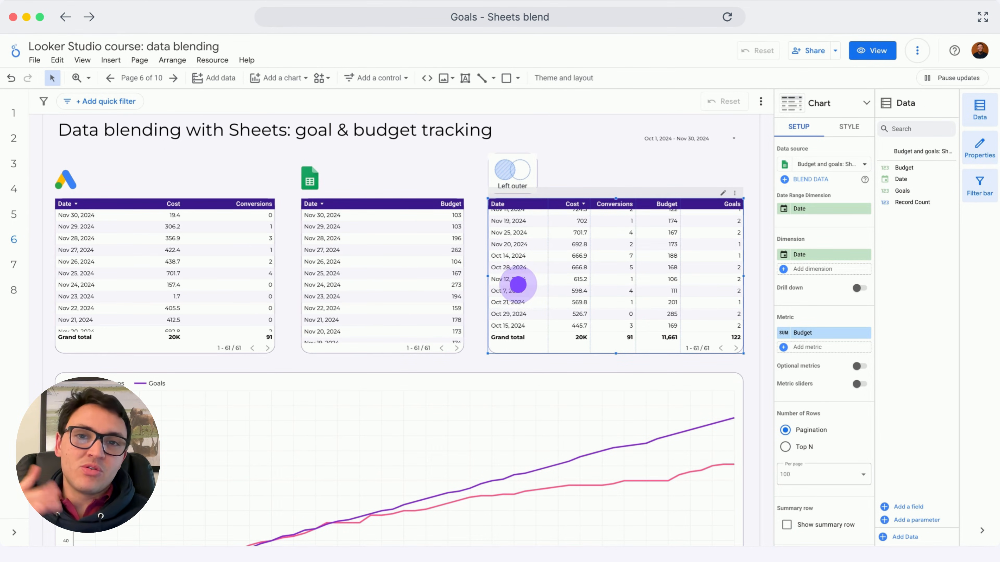
scroll(560, 371, "down", 2)
scroll(560, 371, "down", 3)
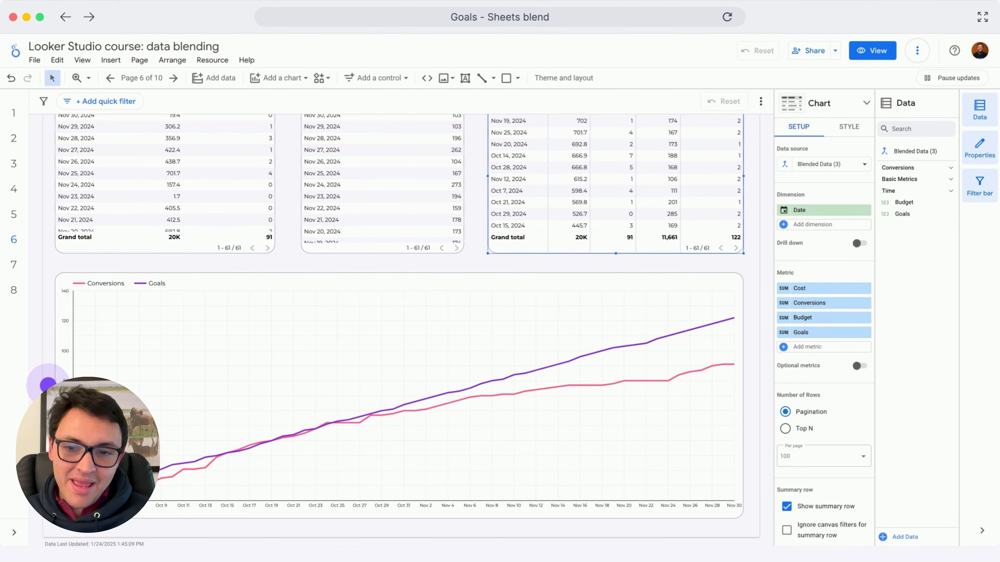
left_click(48, 384)
scroll(48, 384, "up", 6)
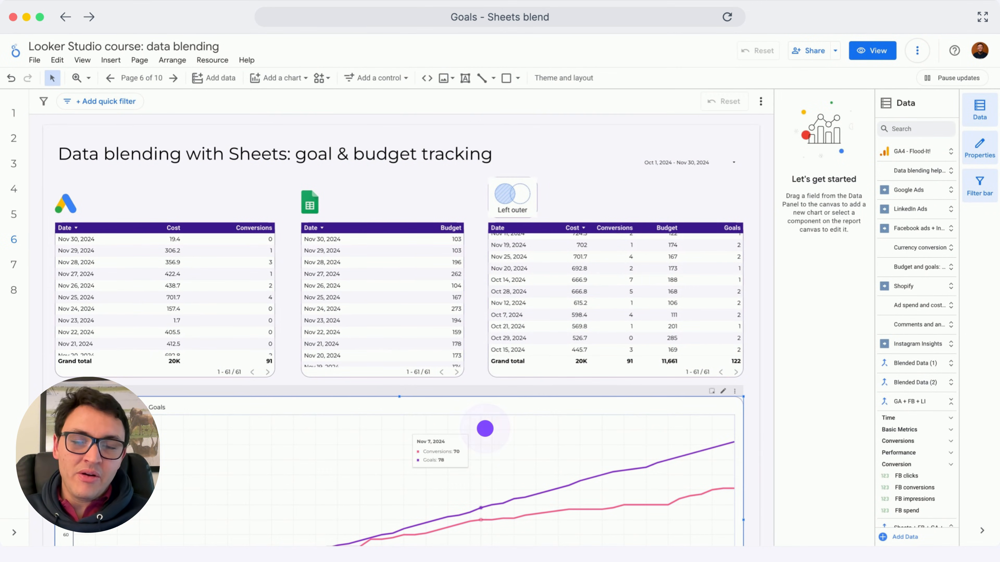
- Open the blend behind the Conversions and Goals chart and check the Budget column in the source Google Sheet
left_click(485, 429)
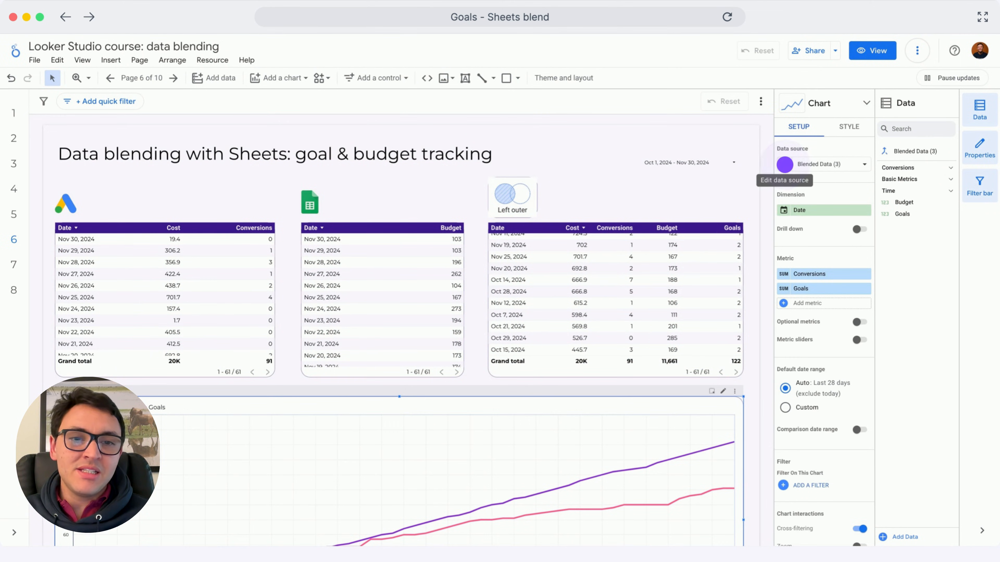
left_click(784, 164)
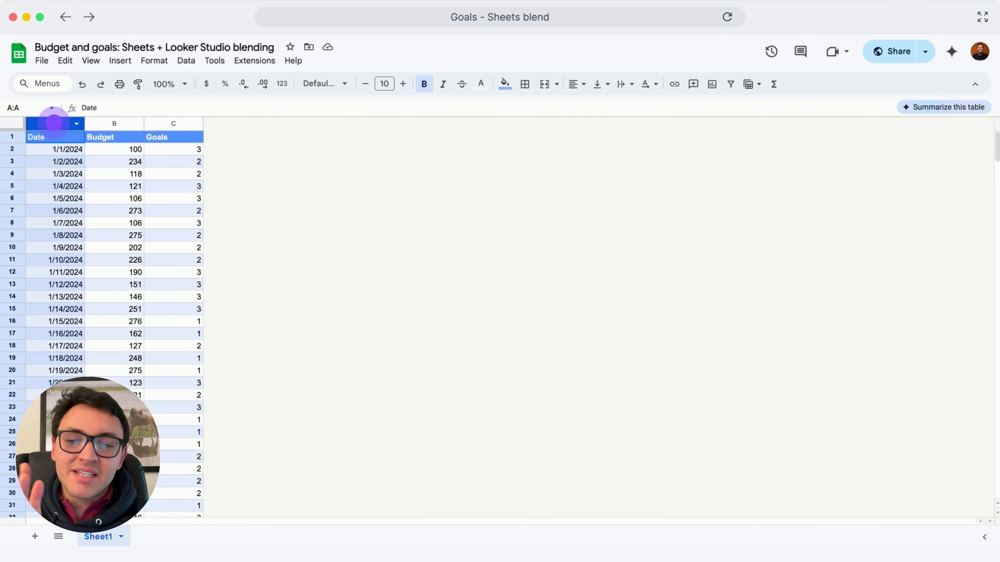
left_click(105, 123)
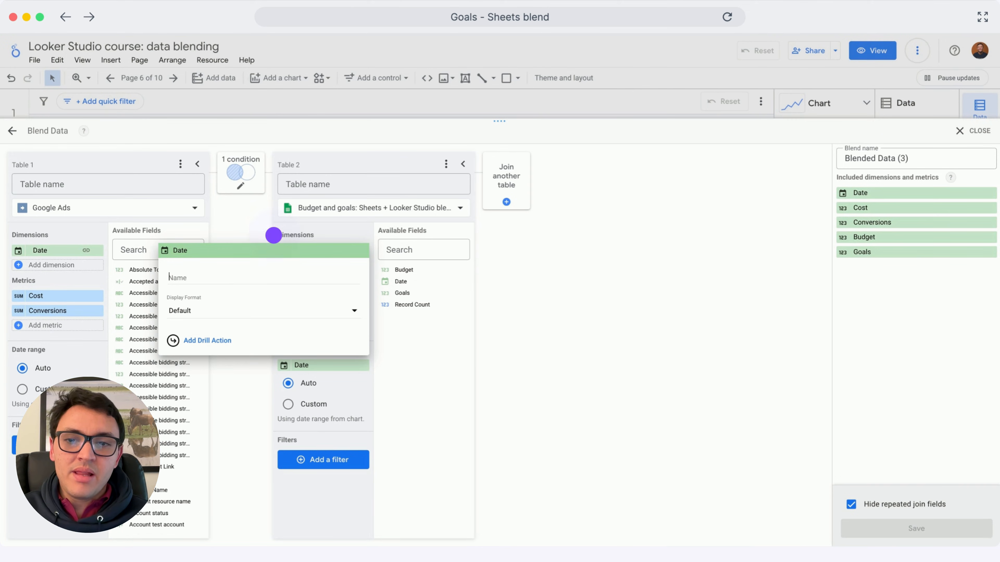
- Check the Date dimension of the blend's Sheets table, and close the blend editor to review the goal and budget tables and chart
left_click(288, 252)
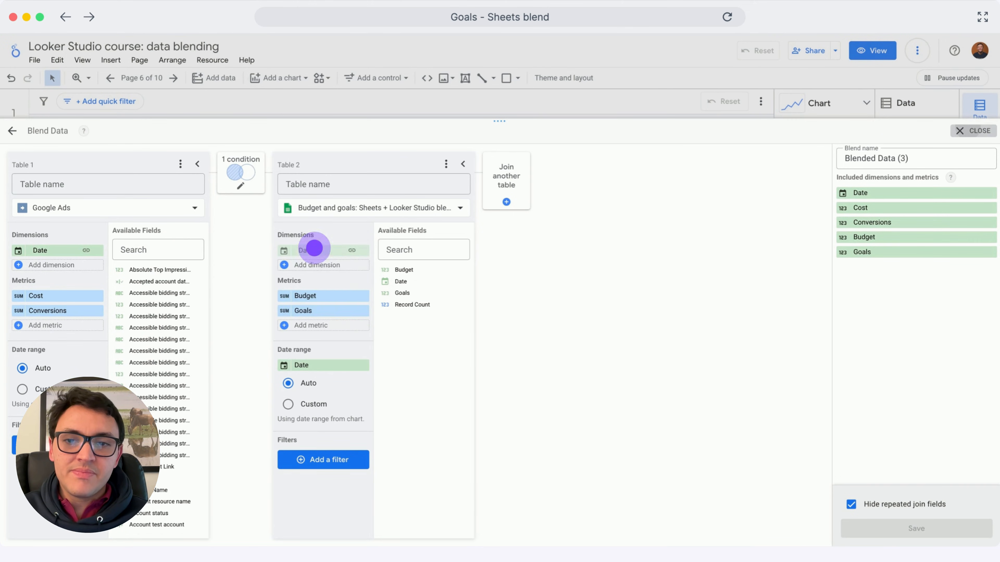
left_click(972, 130)
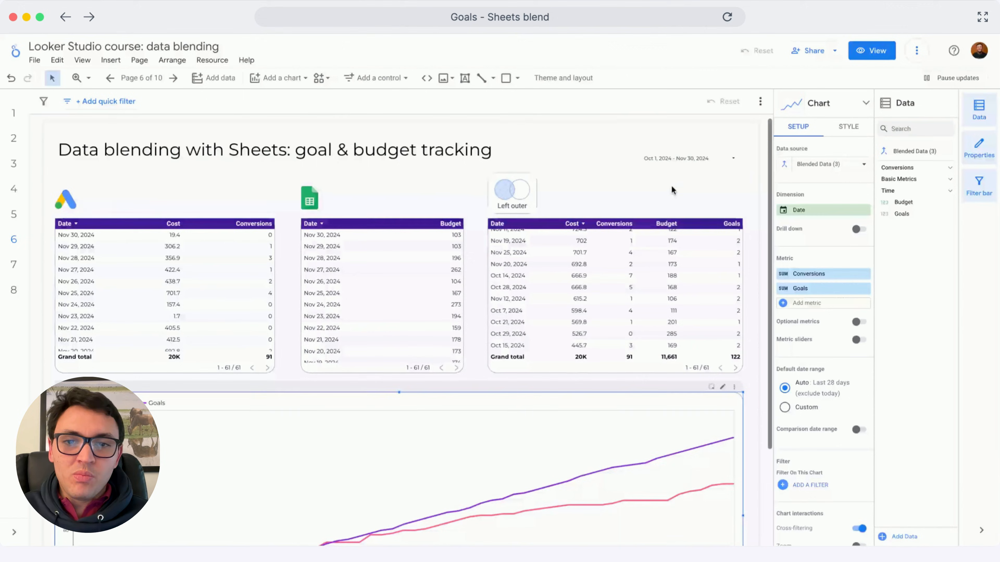
scroll(672, 189, "down", 3)
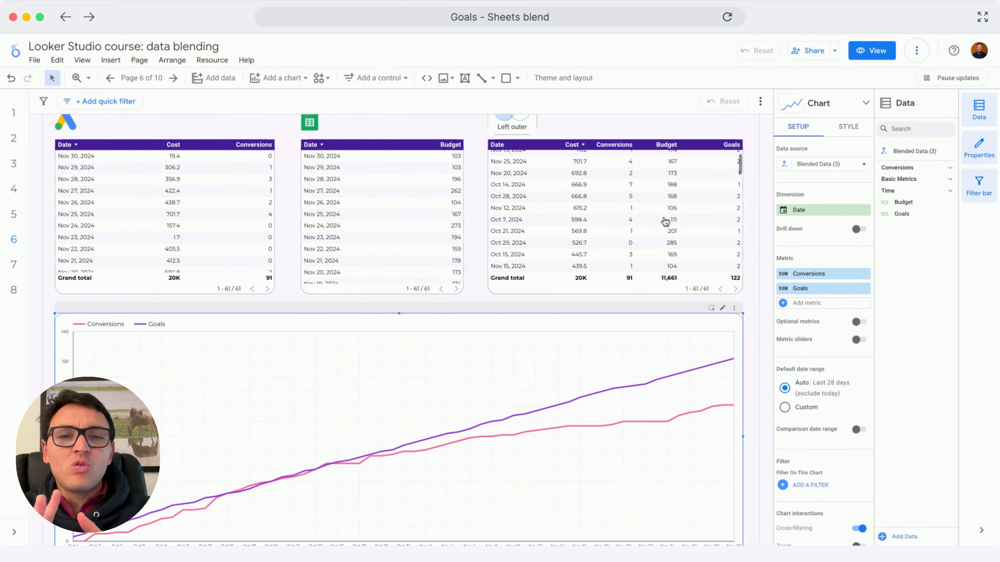
scroll(663, 221, "up", 2)
scroll(480, 301, "down", 1)
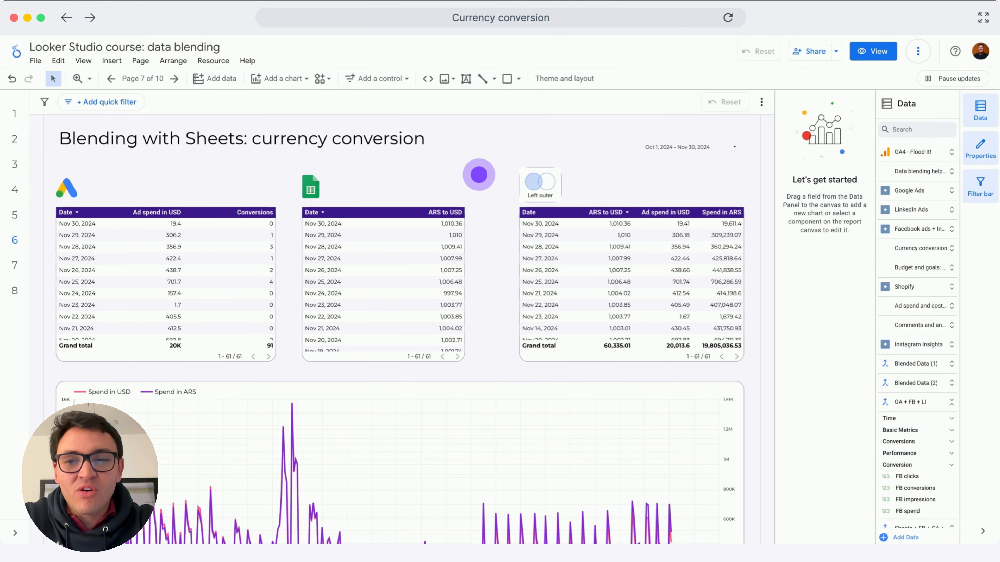
- Inspect the Ad spend in USD metric of the Google Ads table on the currency conversion page, and select the ARS to USD Sheets table
left_click(201, 279)
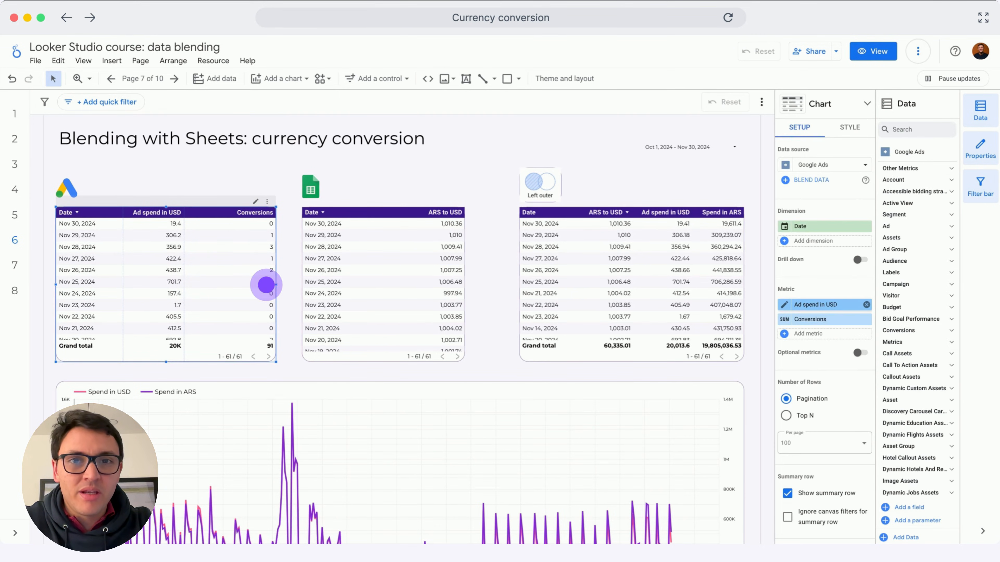
left_click(782, 304)
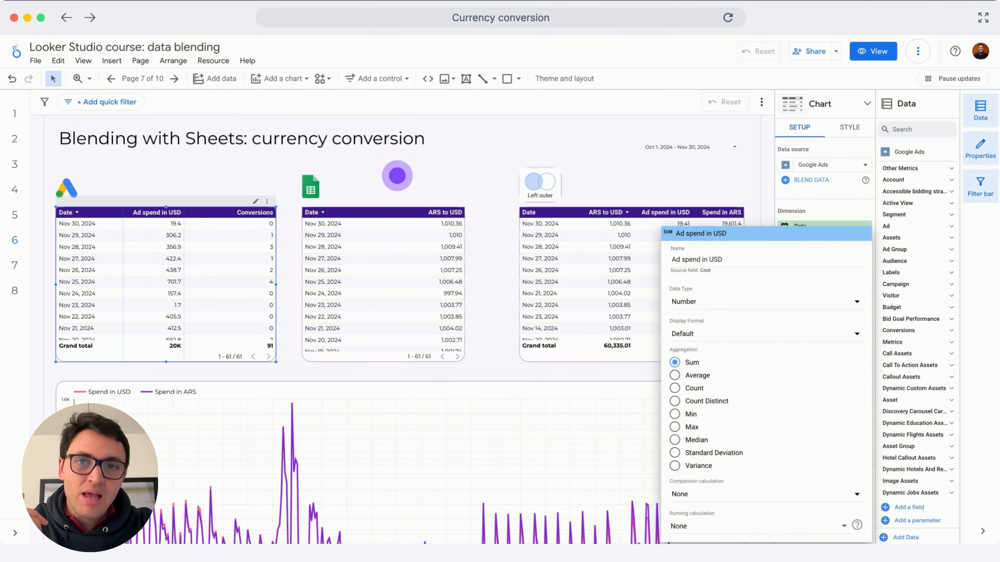
left_click(397, 175)
left_click(396, 241)
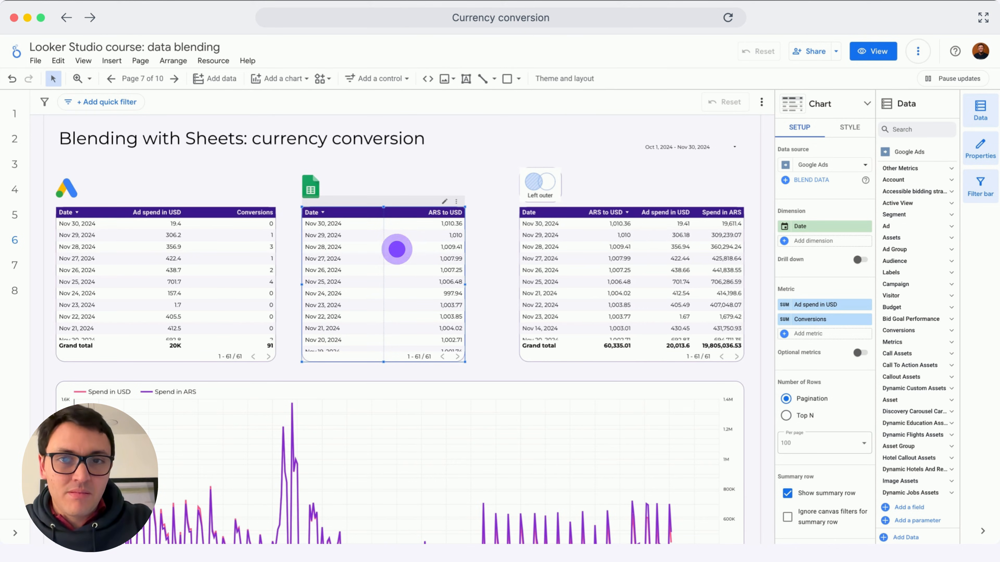
- Inspect the Spend in ARS metric of the left outer blended table on the currency conversion page
left_click(540, 276)
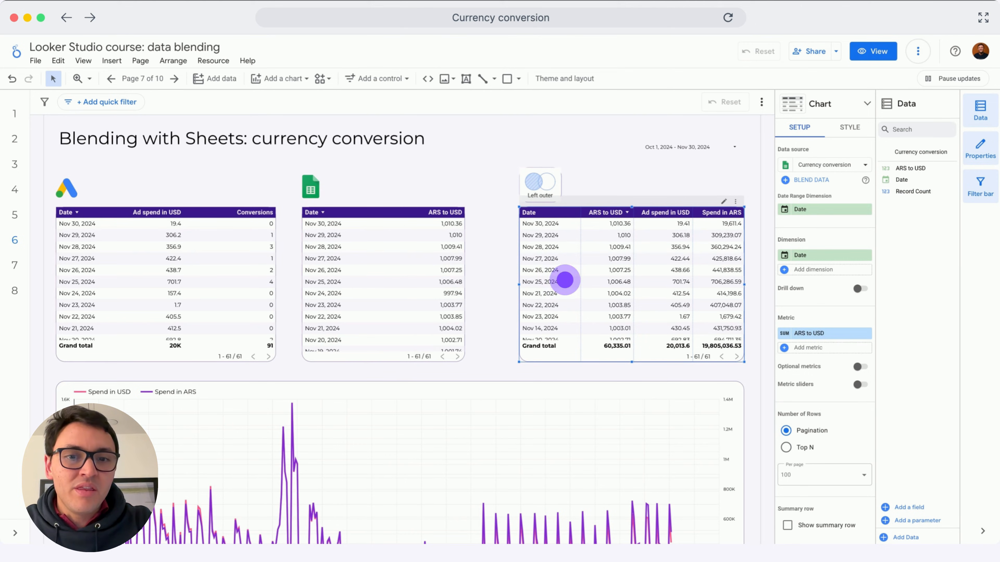
left_click(565, 279)
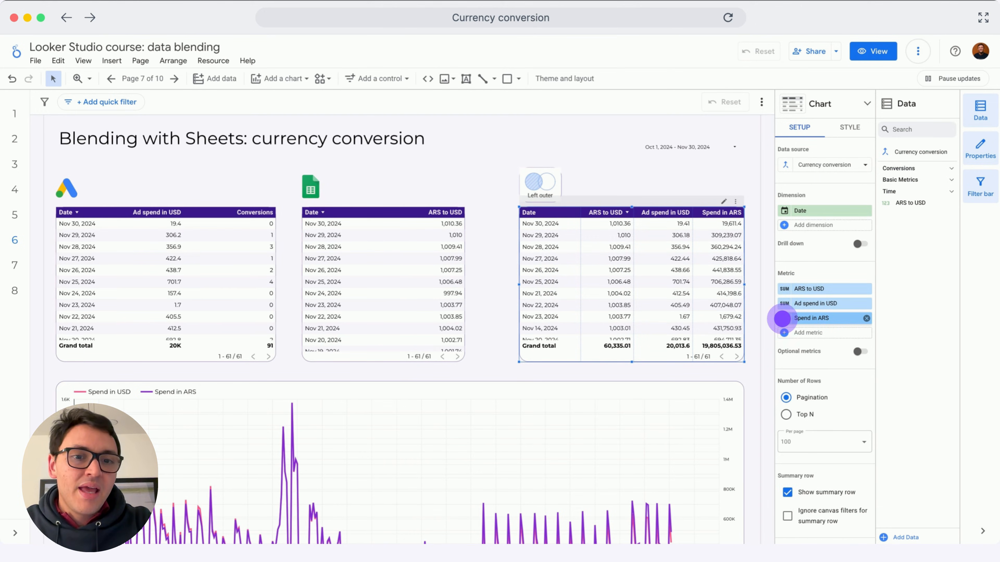
left_click(781, 318)
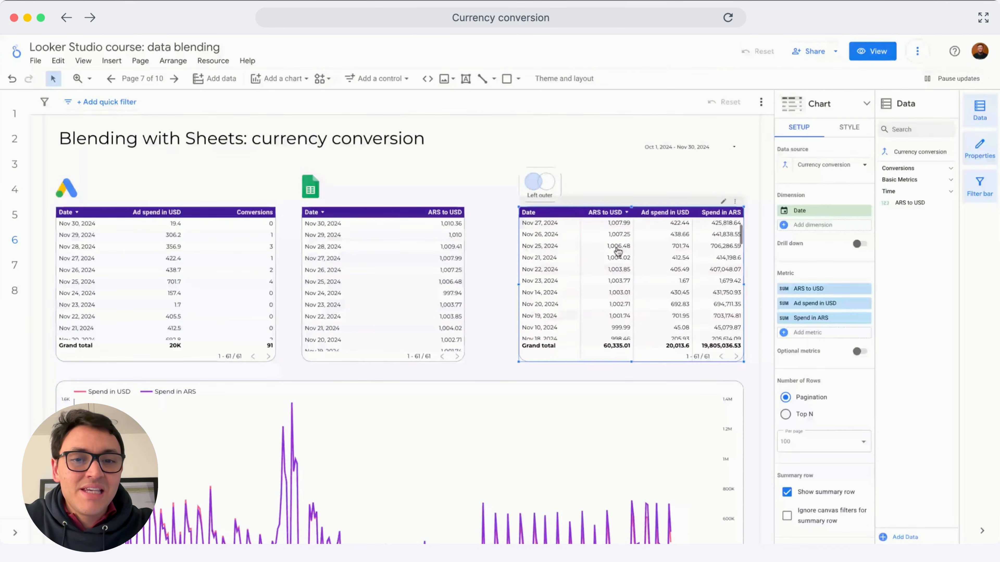
- Select the Spend in USD and Spend in ARS line chart and open its Currency conversion blend
scroll(617, 252, "up", 2)
scroll(504, 299, "down", 5)
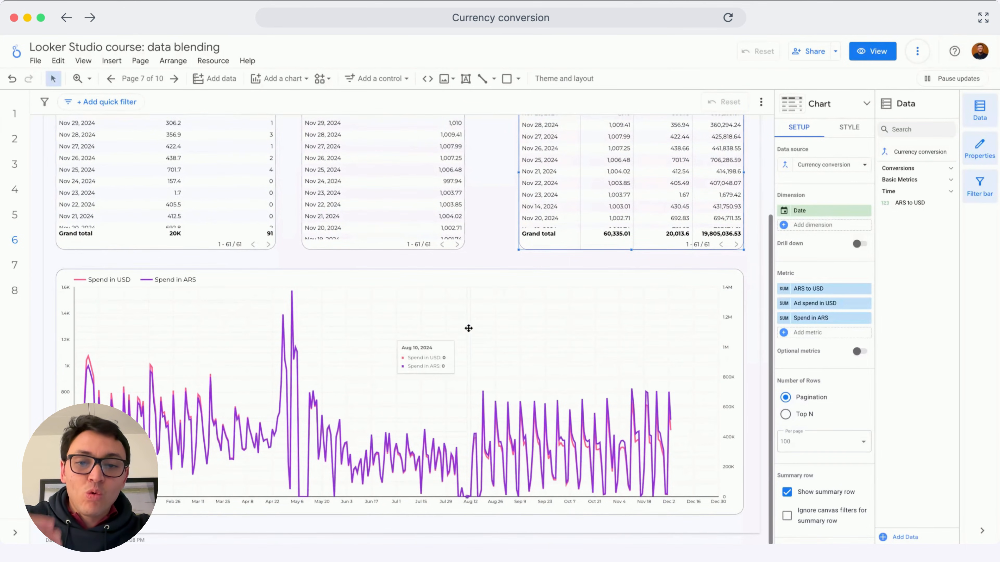
left_click(468, 328)
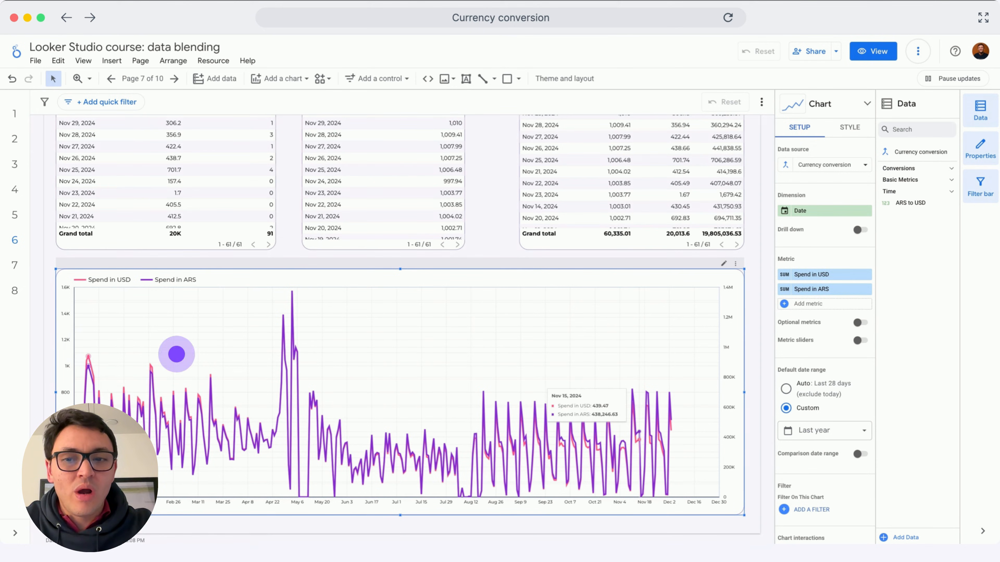
left_click(782, 168)
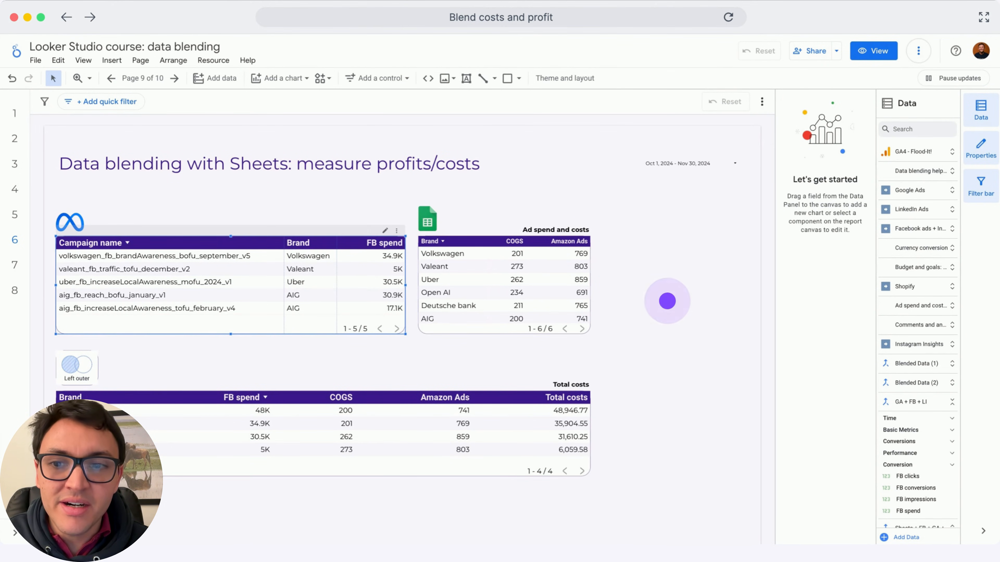
- Examine the CASE formula with REGEXP_MATCH on Campaign name behind the Brand dimension of the Facebook campaign table on page 9
left_click(238, 258)
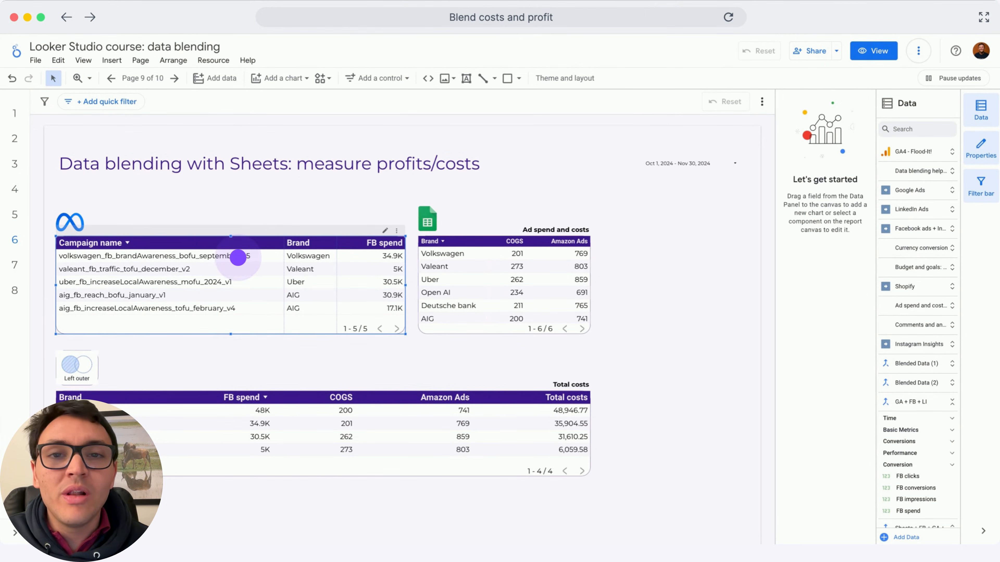
left_click(238, 257)
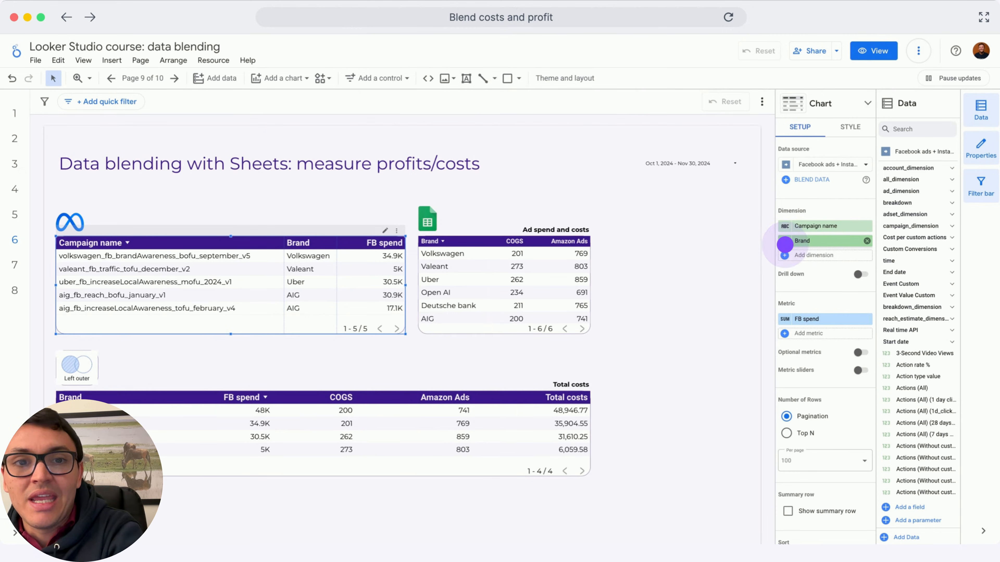
left_click(785, 241)
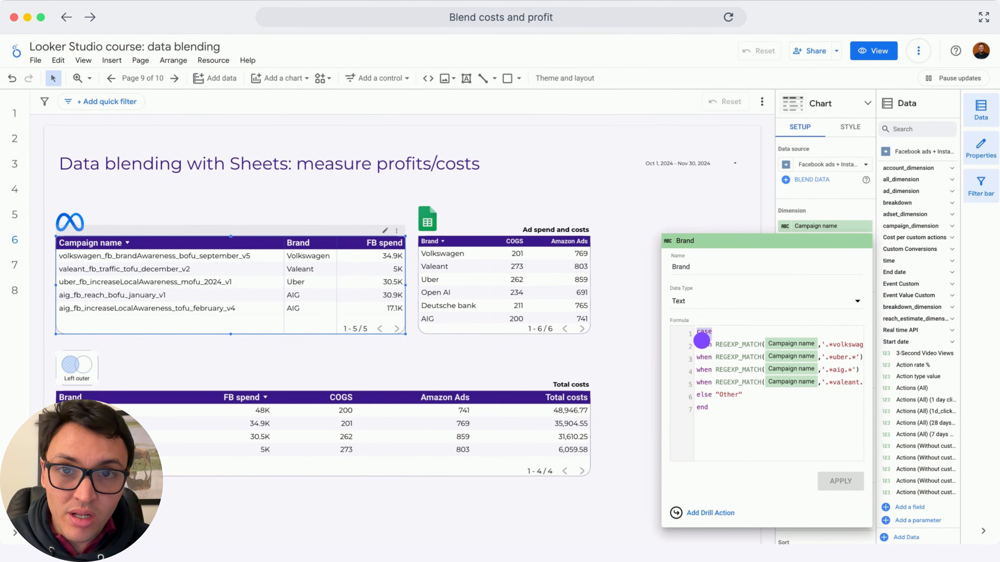
left_click(726, 345)
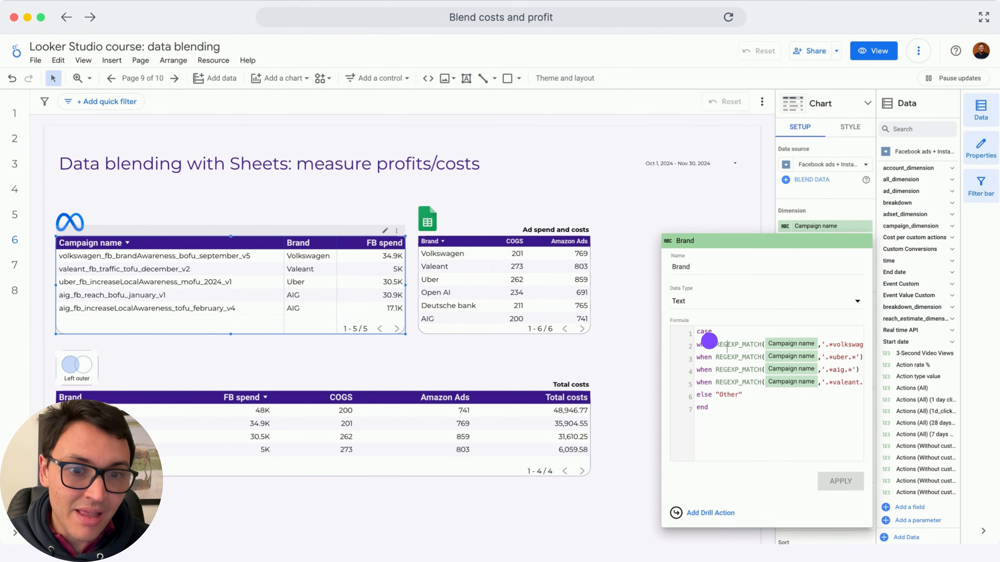
scroll(725, 342, "right", 5)
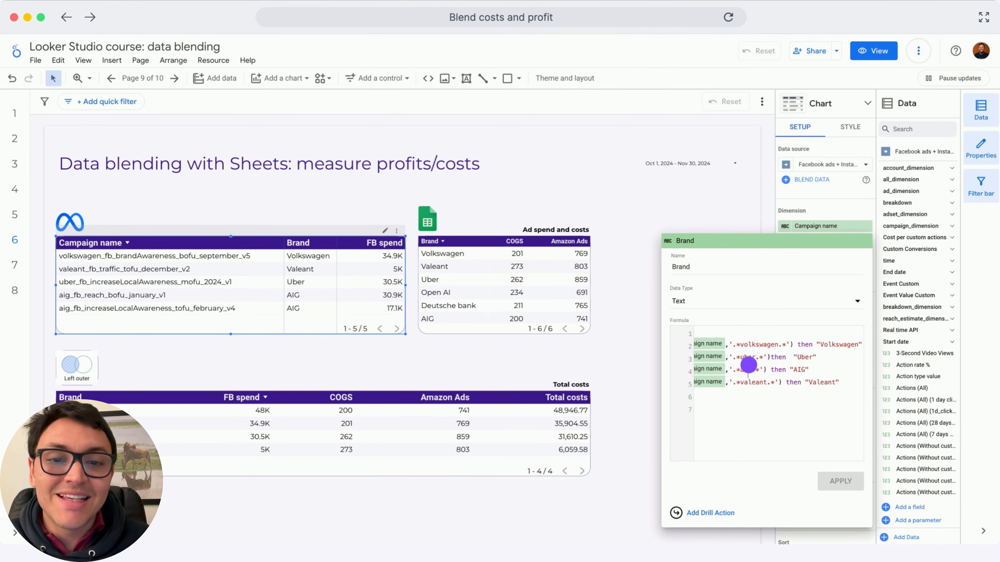
scroll(748, 370, "left", 5)
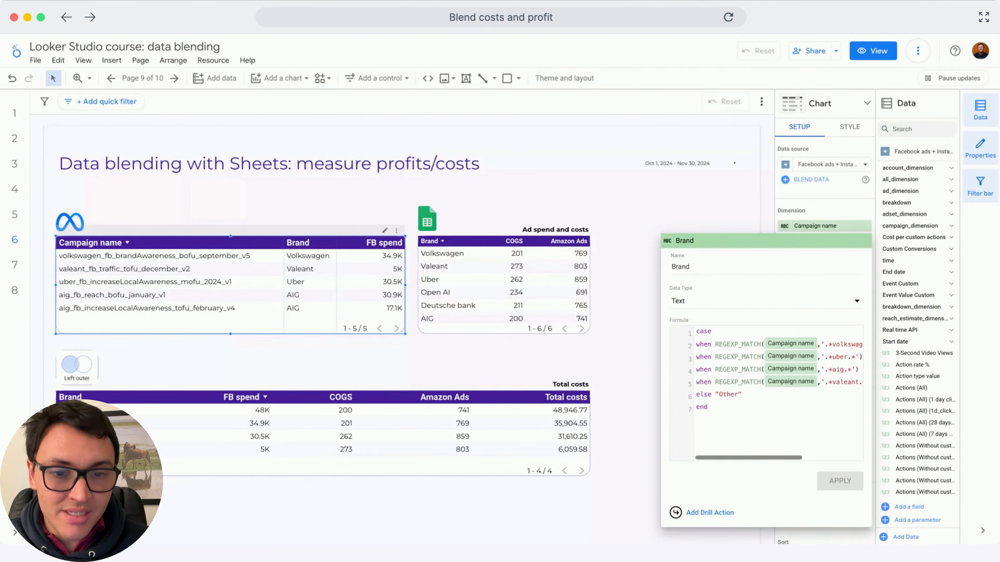
left_click(629, 402)
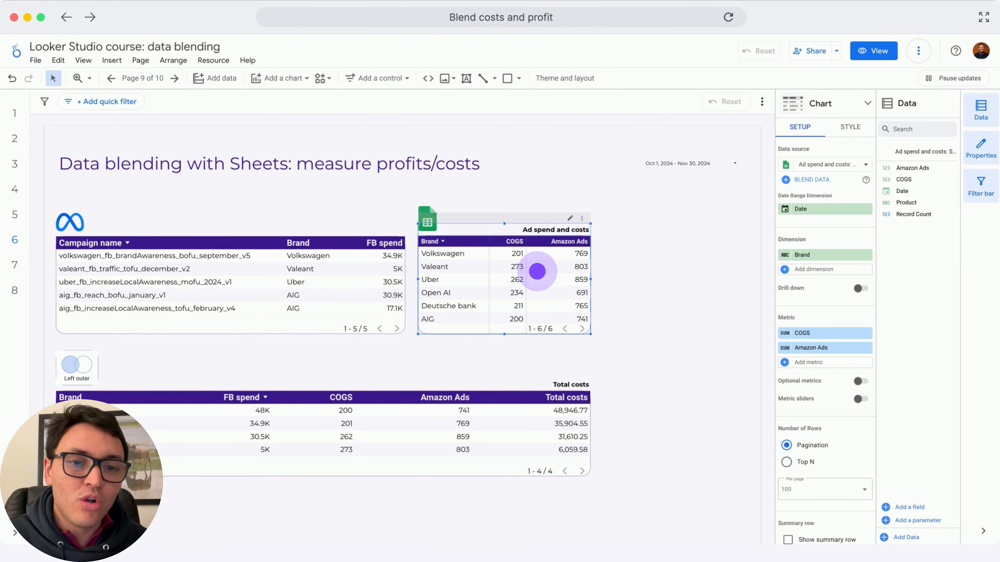
- Review the Ad spend + costs blend behind the Total costs table, including the Sheets table's Date range field, and close the editor
left_click(361, 419)
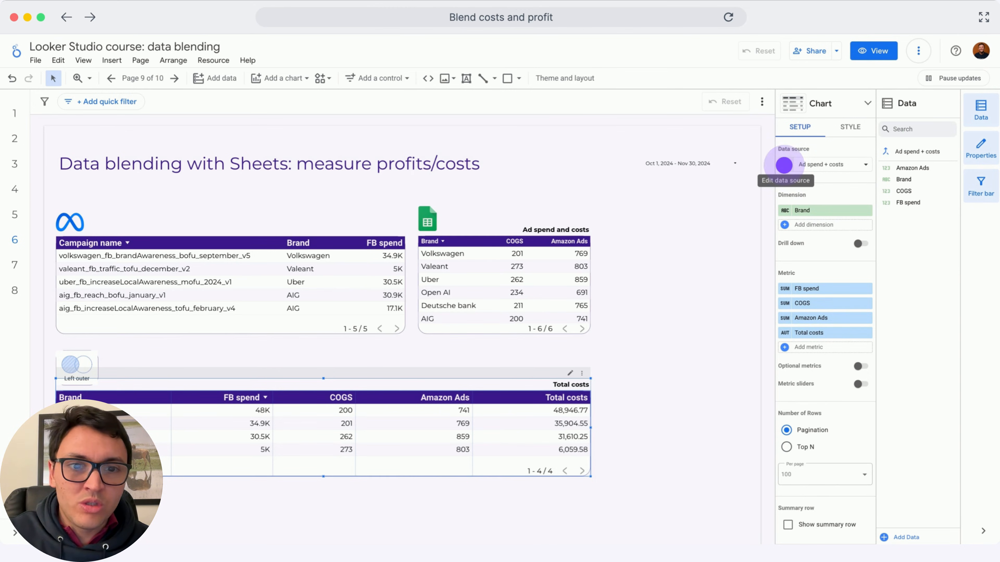
left_click(784, 166)
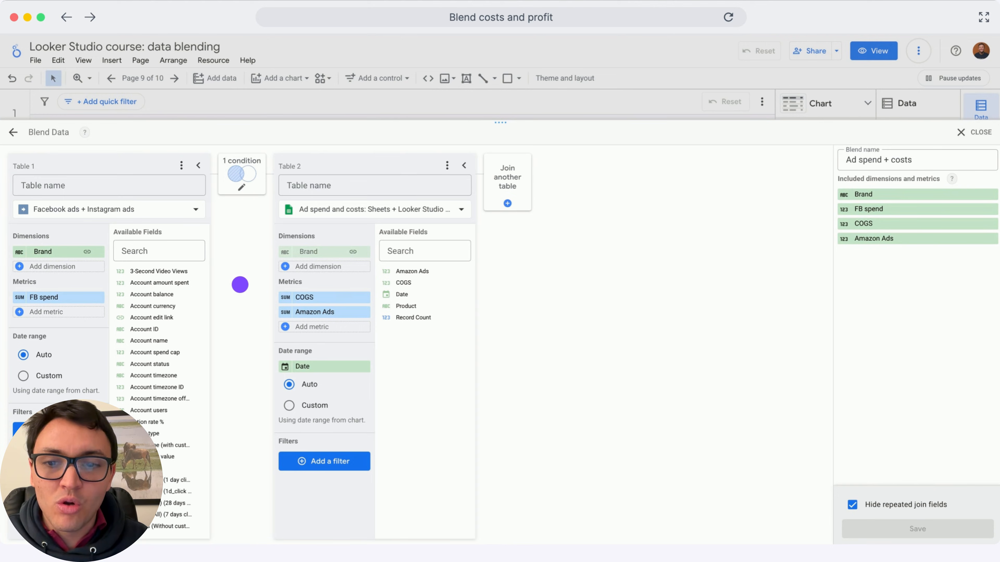
left_click(335, 365)
left_click(265, 349)
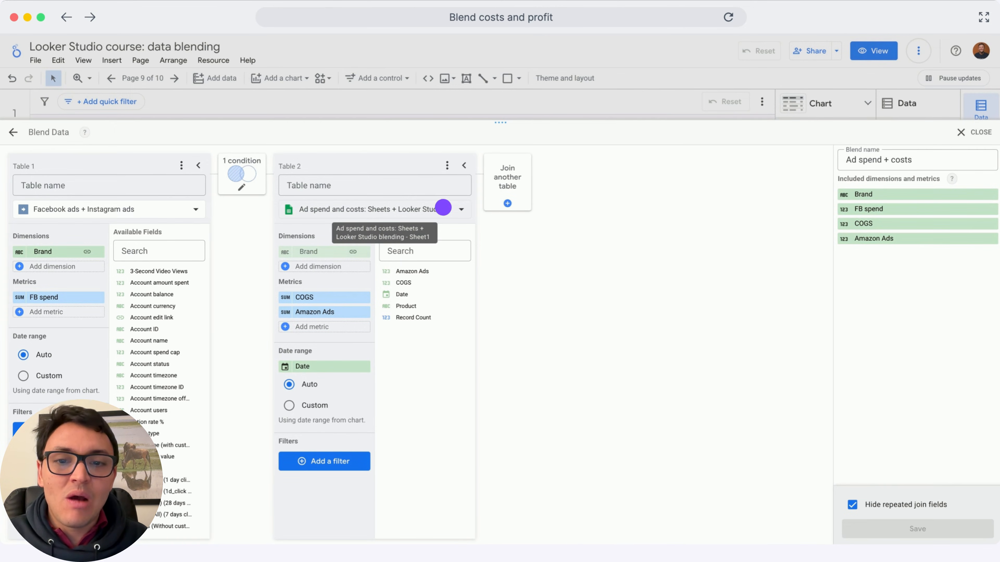
left_click(961, 132)
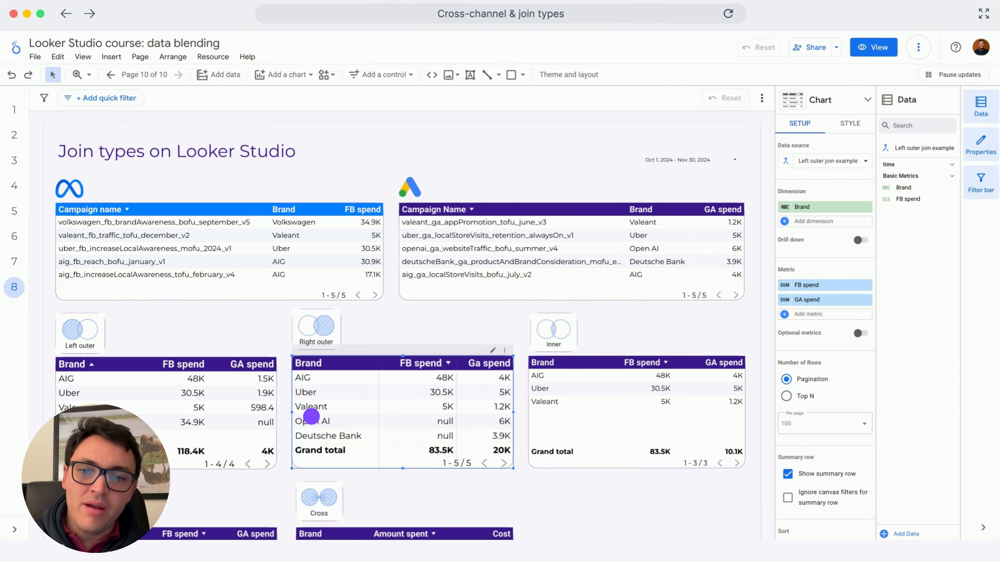
- Check the join configuration of the blend behind the Right outer table on page 10, and leave it without changes
left_click(312, 417)
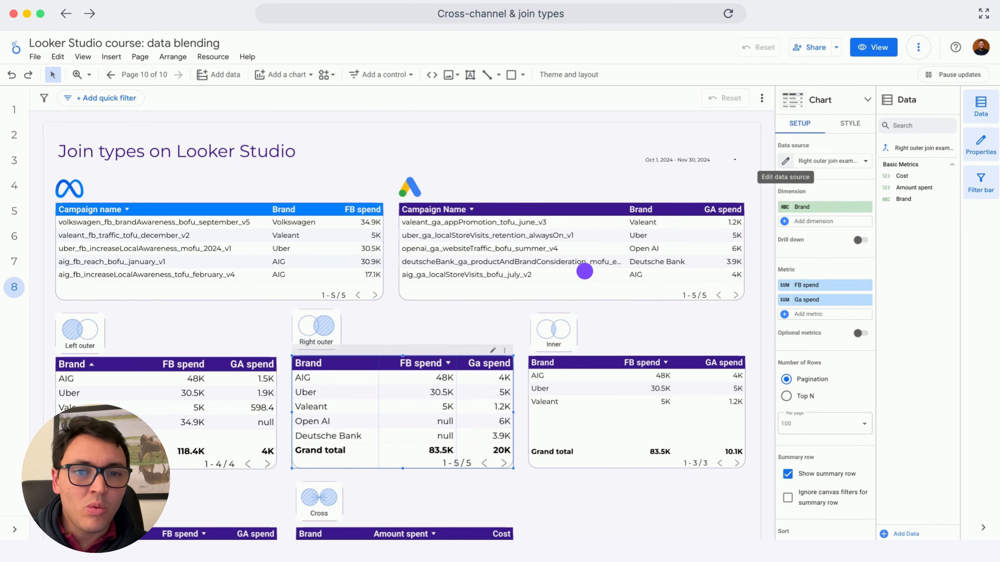
left_click(785, 161)
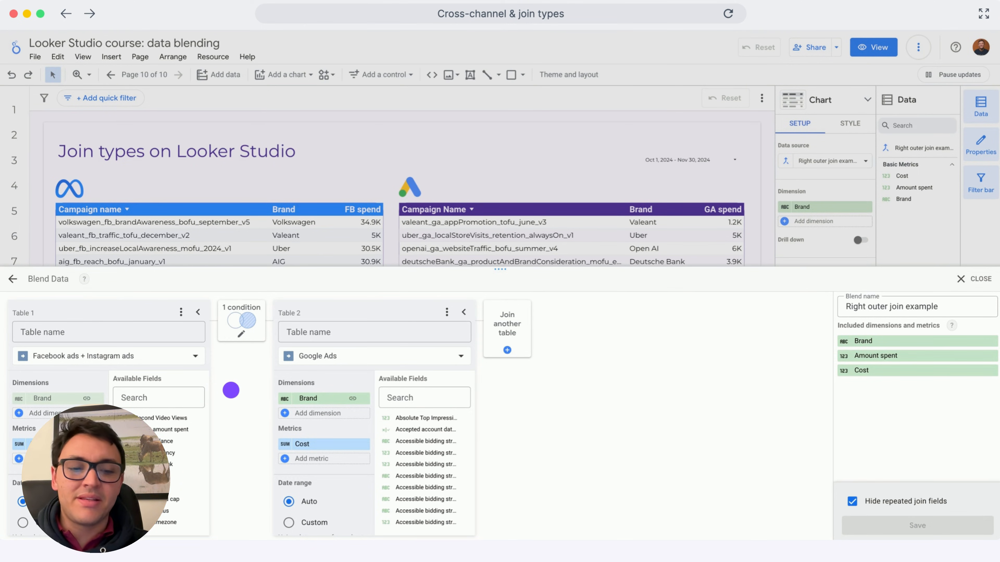
left_click(239, 331)
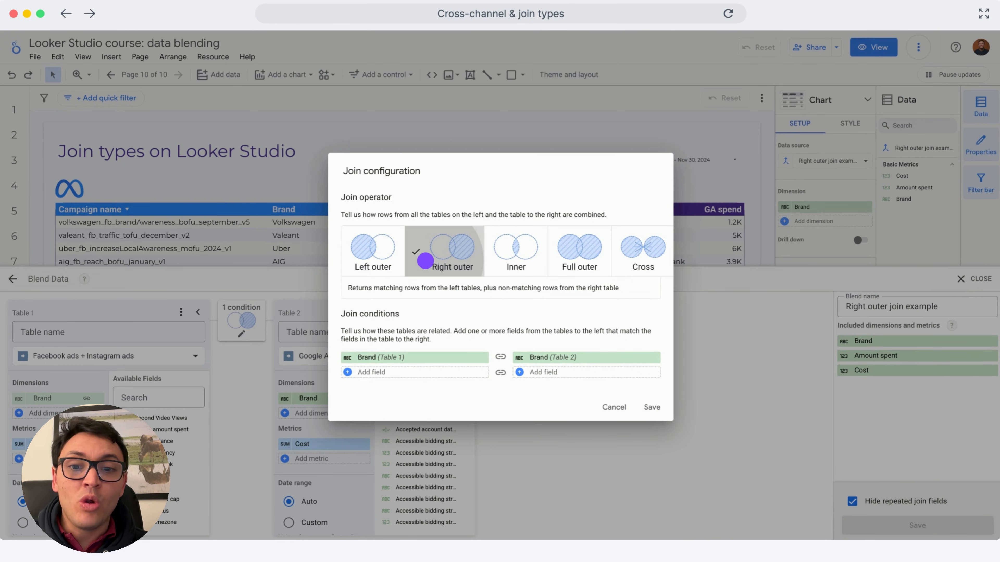
left_click(614, 407)
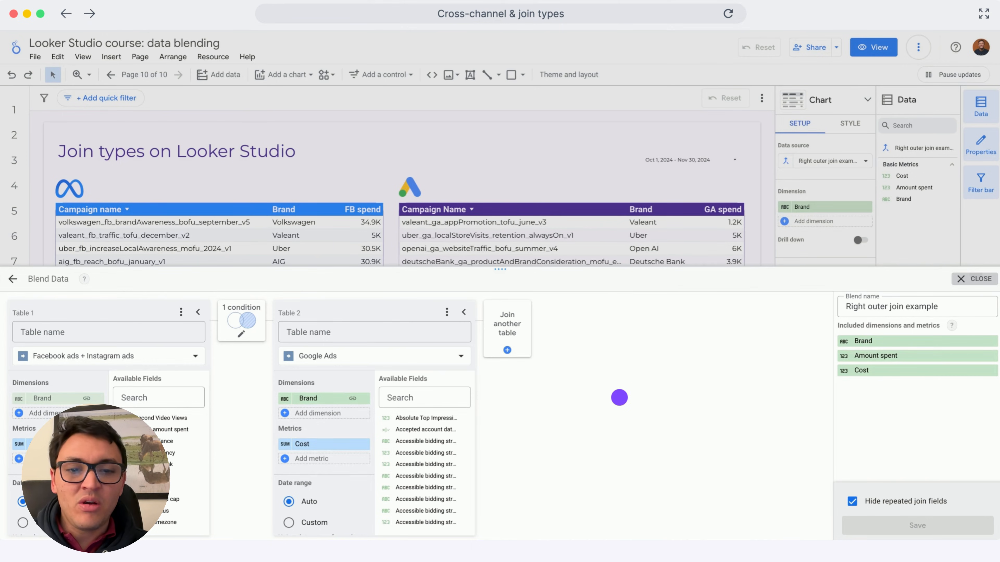
left_click(975, 278)
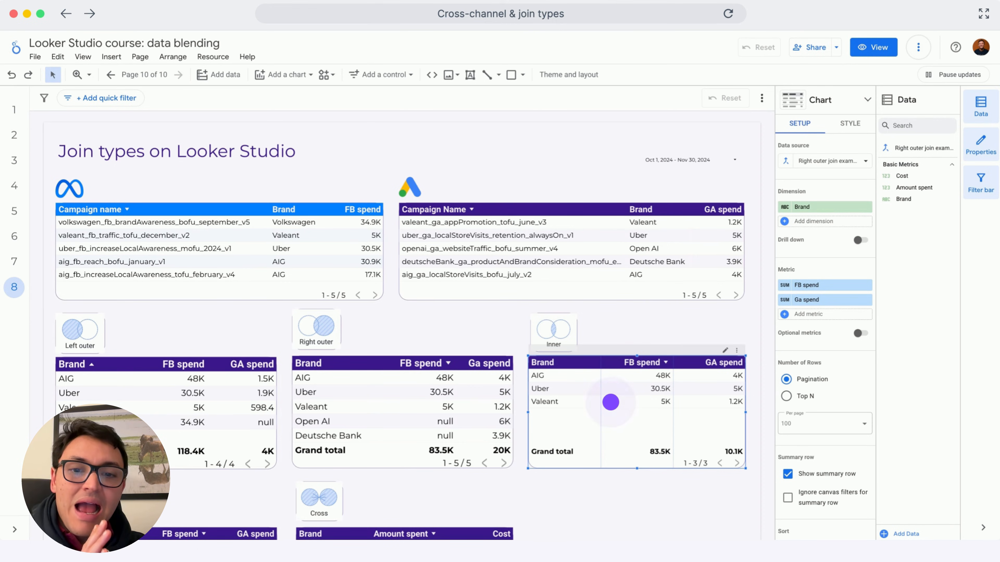
- Open the blend behind the Inner table on page 10 and check its join operator and Brand join condition
left_click(610, 402)
left_click(610, 402)
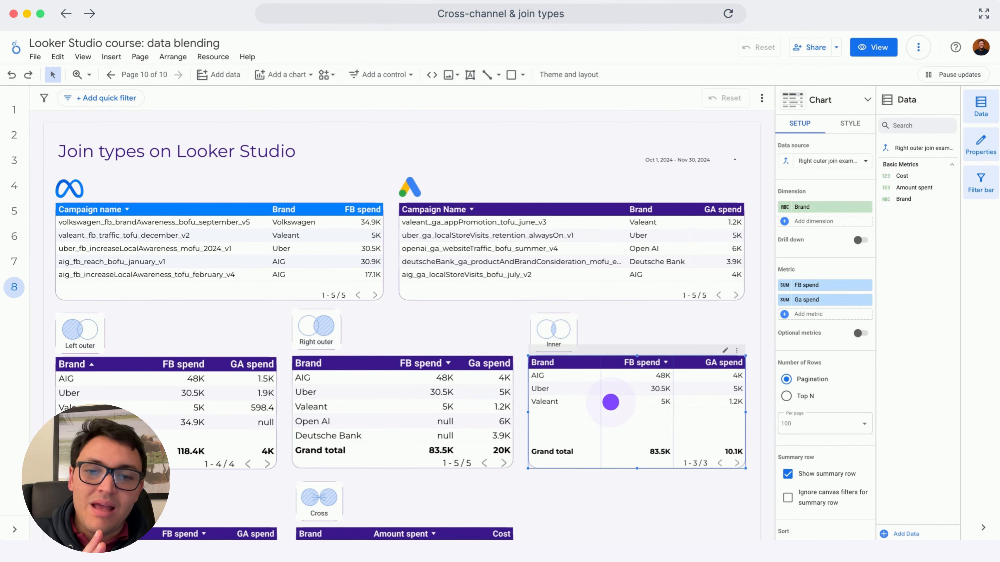
left_click(610, 402)
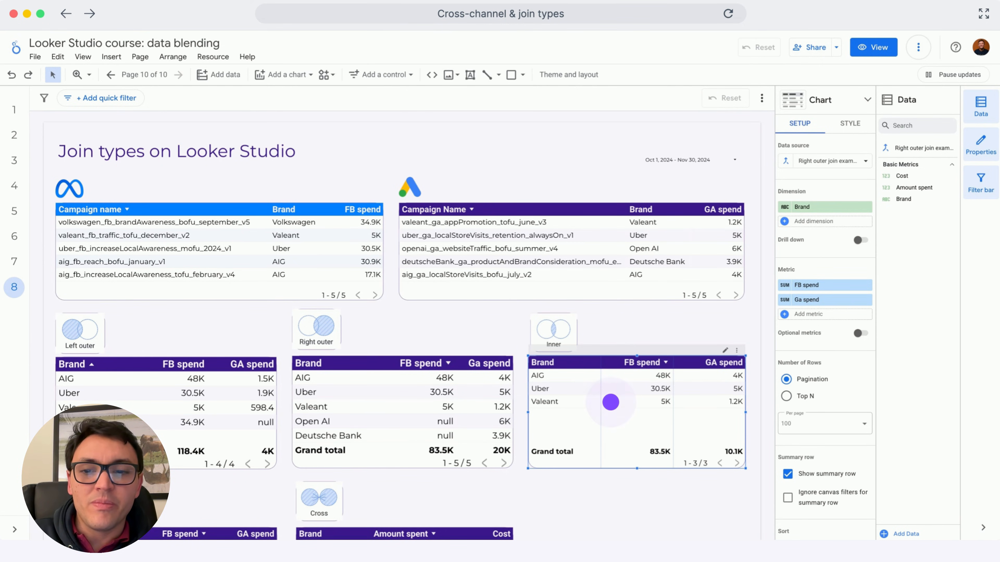
left_click(610, 402)
left_click(611, 402)
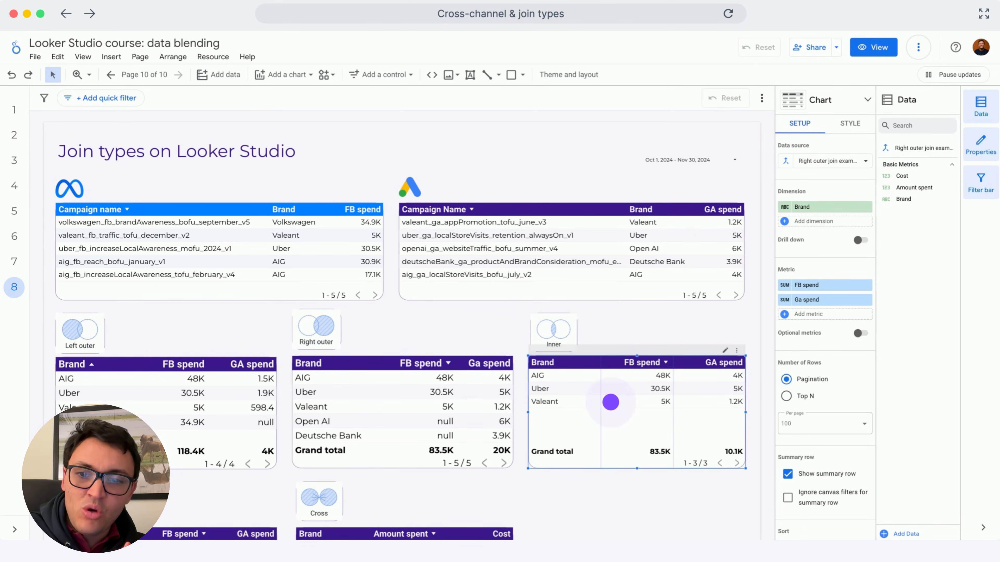
left_click(610, 402)
left_click(611, 402)
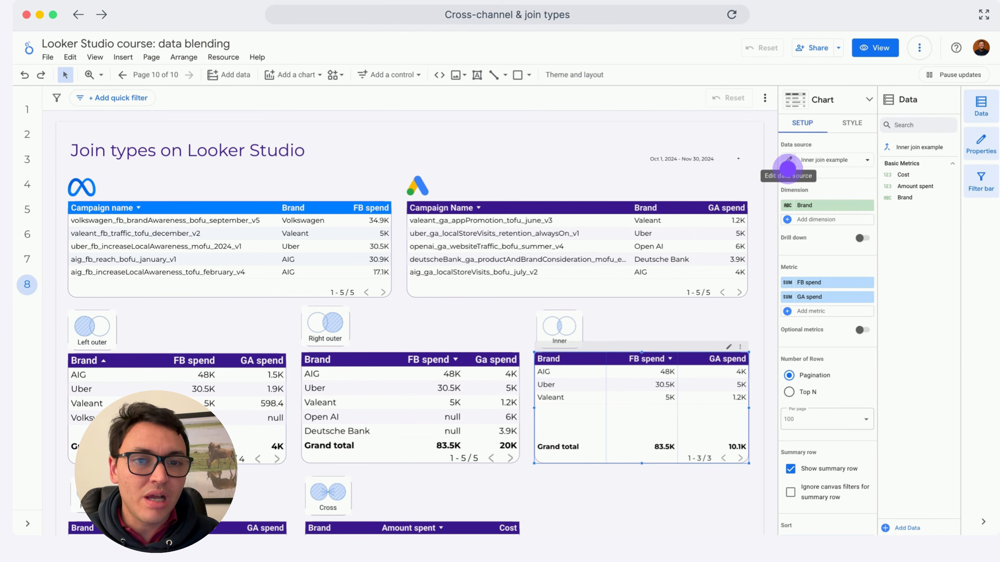
left_click(788, 162)
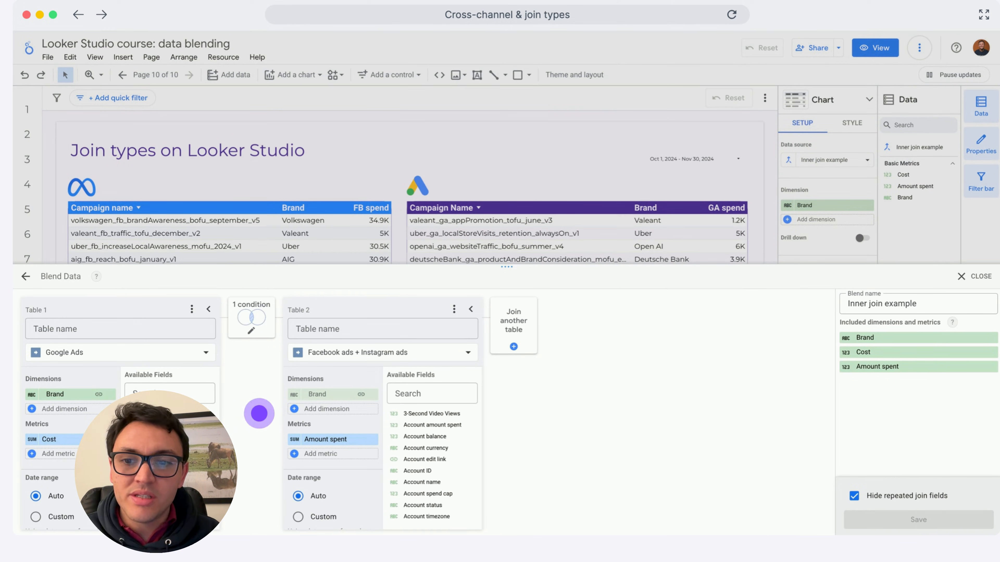
left_click(244, 318)
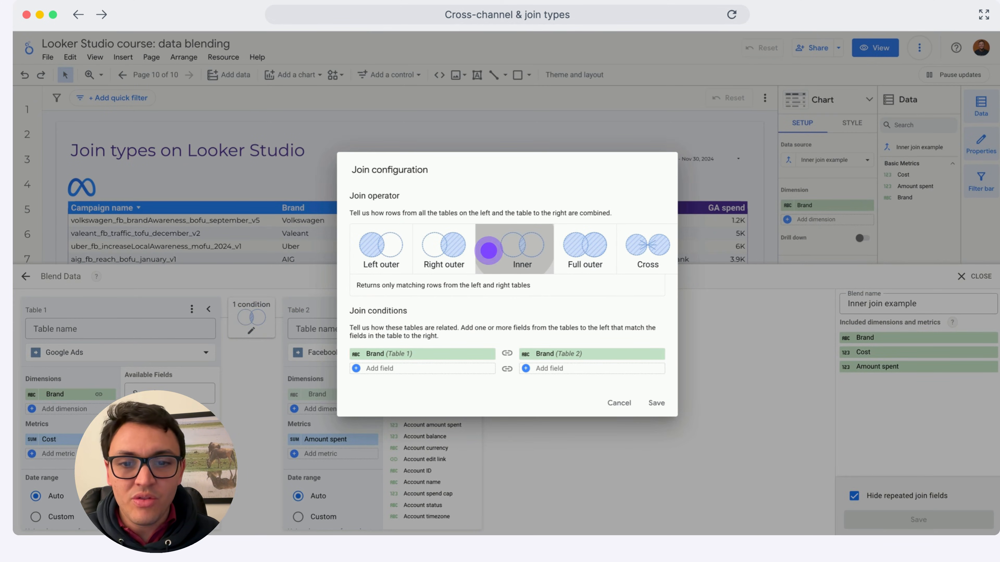
- Check the Inner join option without saving, close the blend editor, and review the Full outer and Cross tables on page 10
left_click(514, 244)
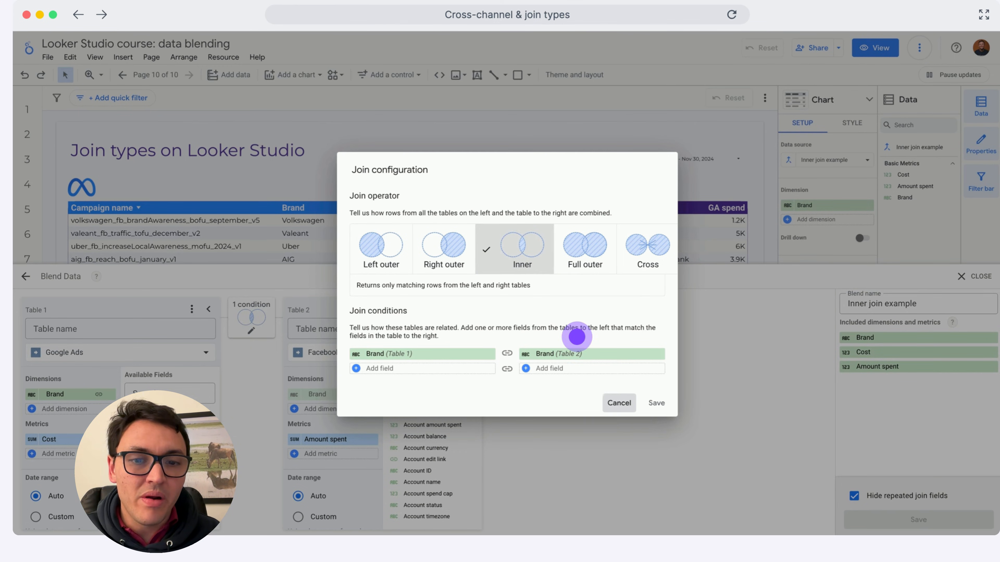
left_click(620, 403)
left_click(961, 277)
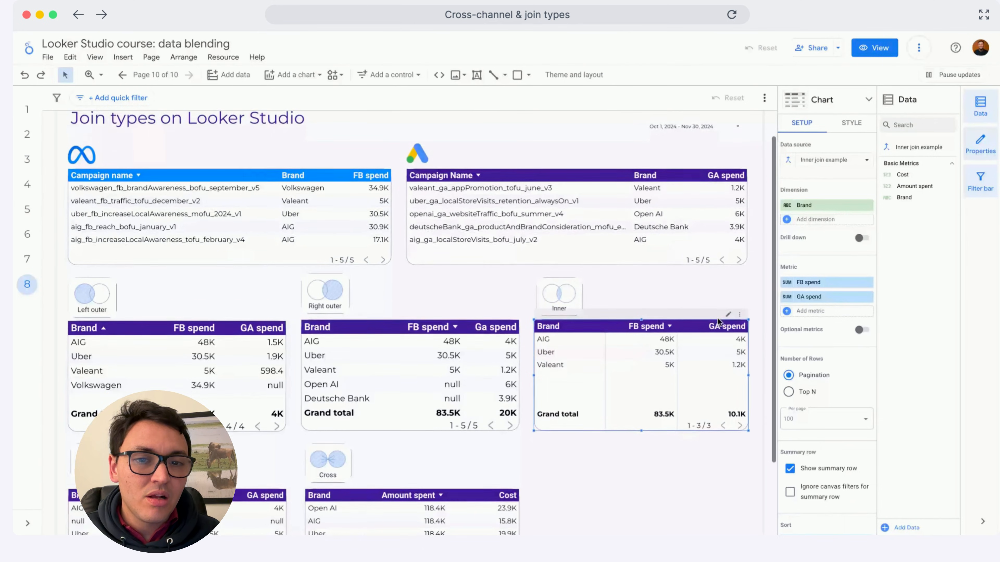
scroll(717, 321, "down", 3)
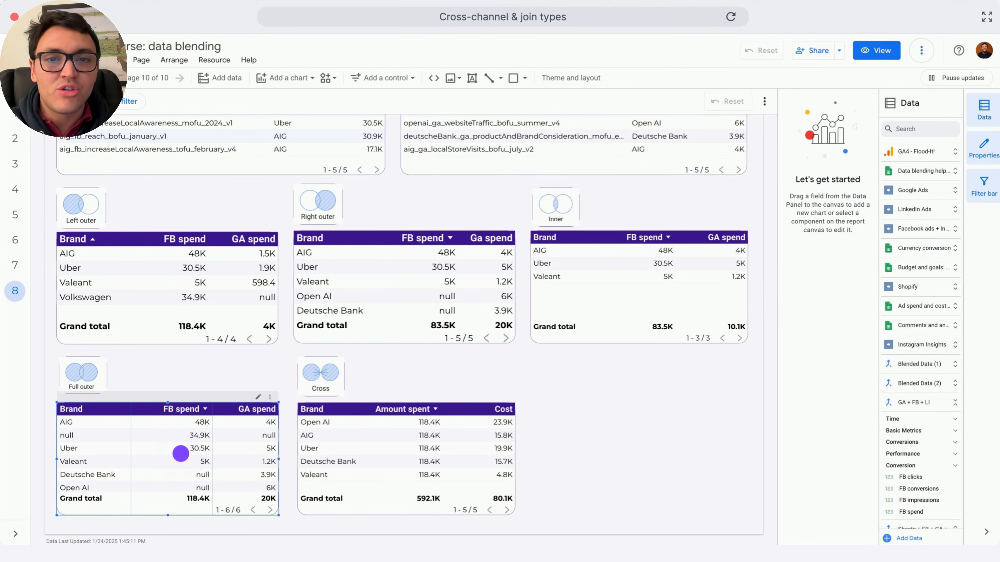
left_click(343, 456)
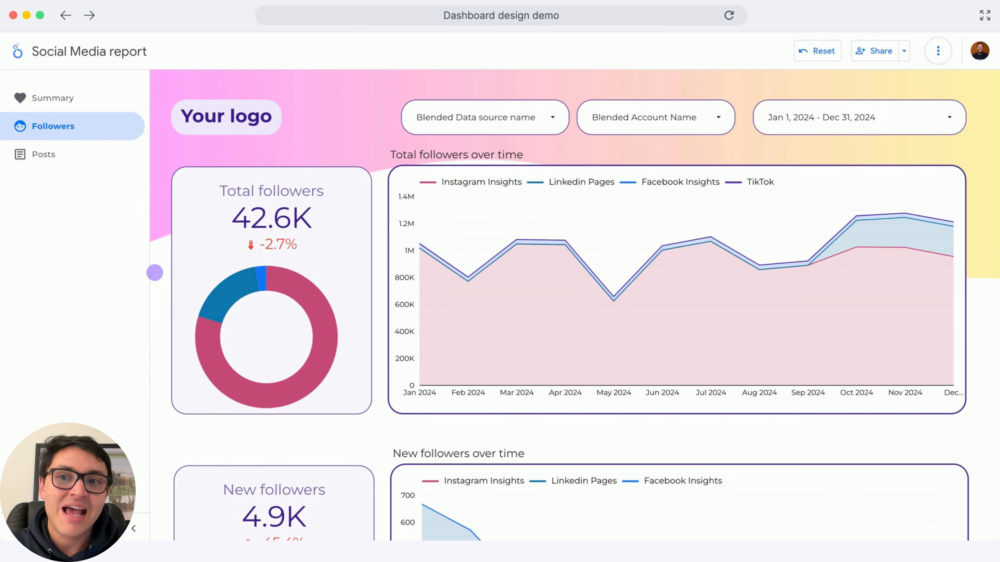
- Look through the Followers and Posts pages of the Social Media report as dashboard design examples
scroll(155, 273, "down", 5)
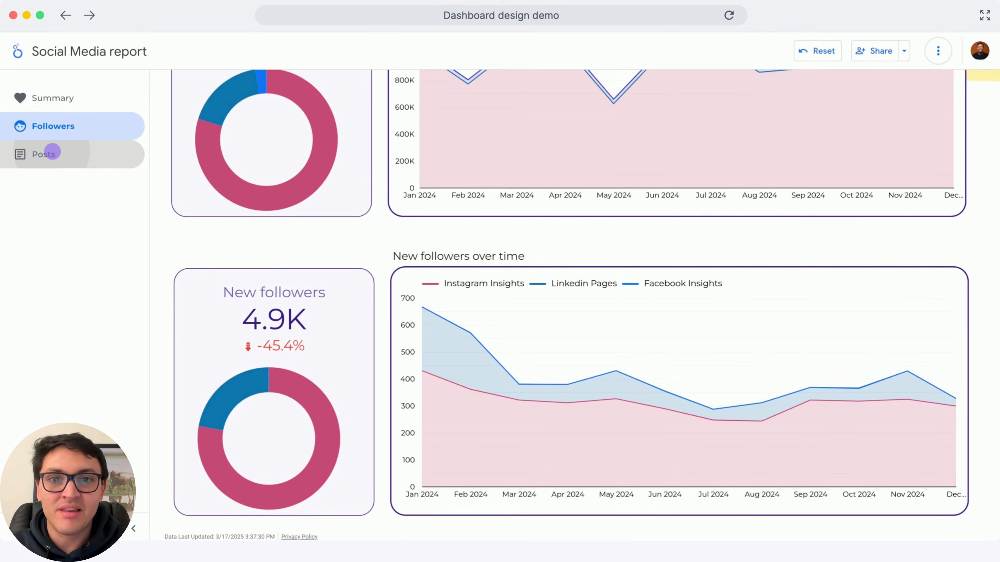
left_click(53, 152)
scroll(151, 309, "down", 10)
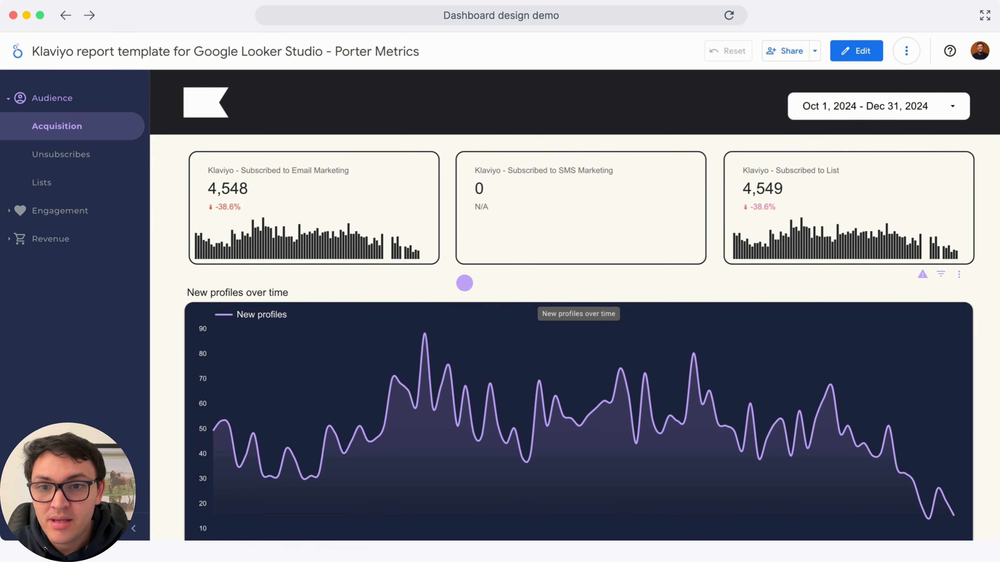
- Review the Acquisition charts and the Campaigns & flows page of the Klaviyo report template
scroll(465, 282, "down", 5)
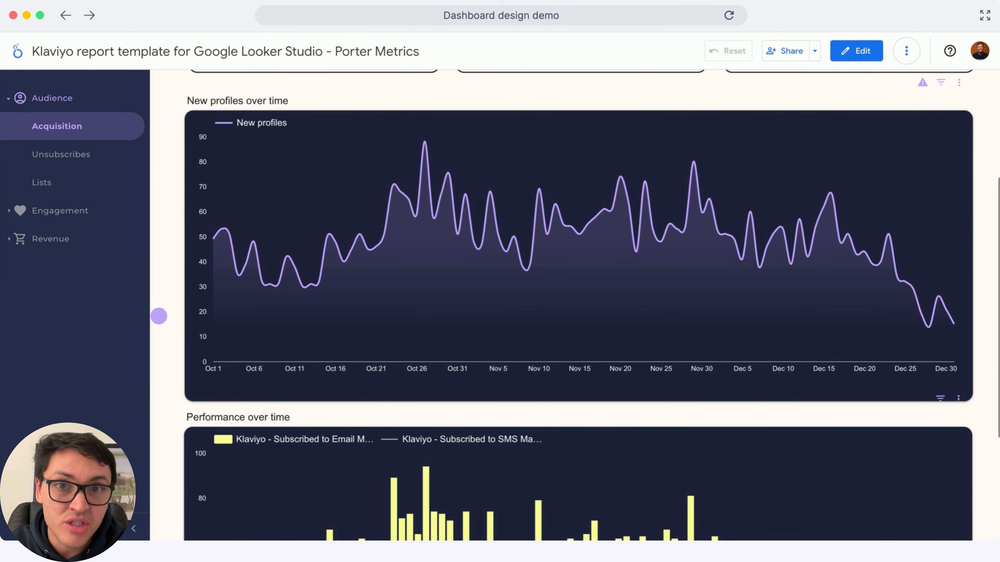
scroll(159, 315, "down", 5)
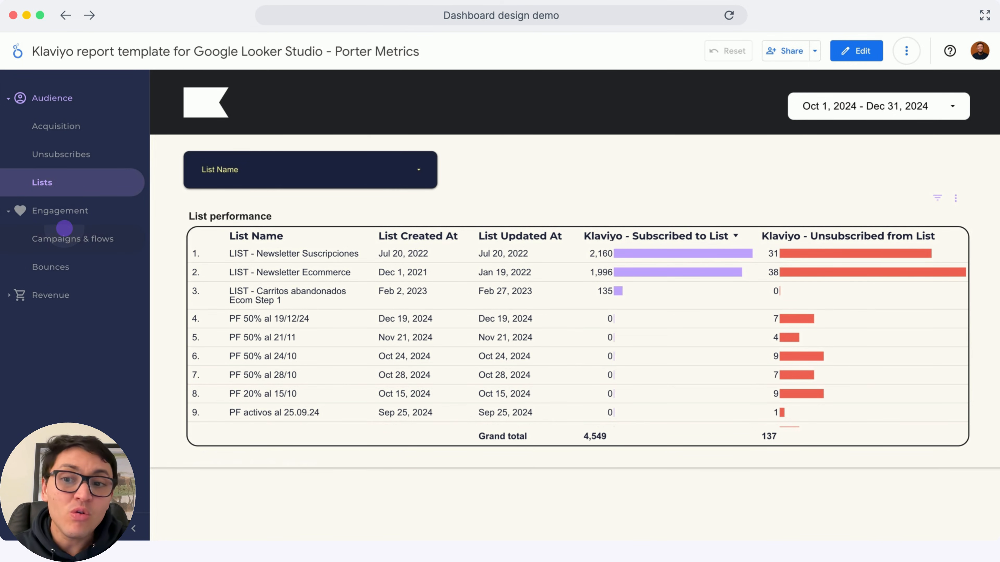
left_click(66, 237)
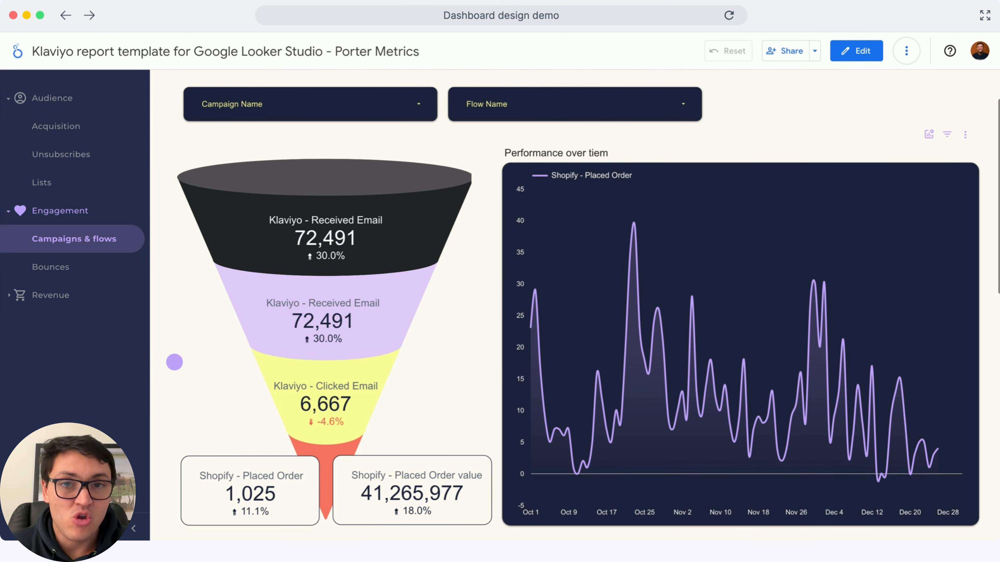
scroll(175, 354, "down", 10)
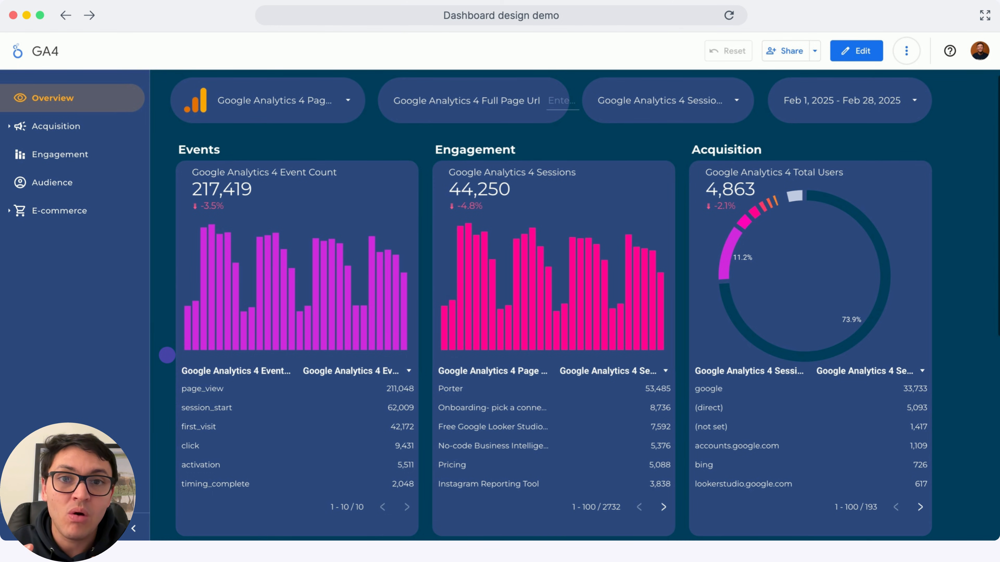
left_click(167, 355)
left_click(167, 355)
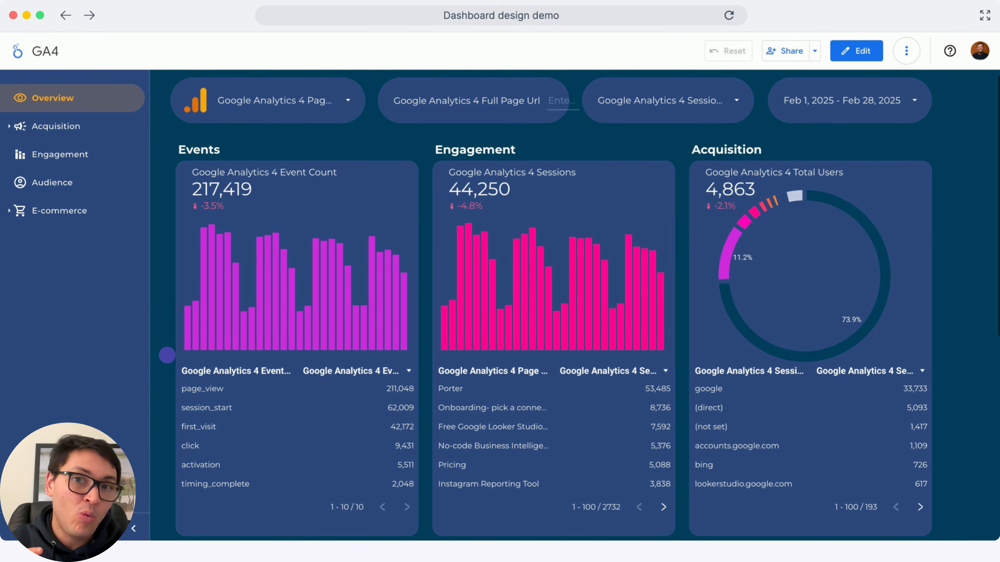
left_click(167, 354)
left_click(167, 355)
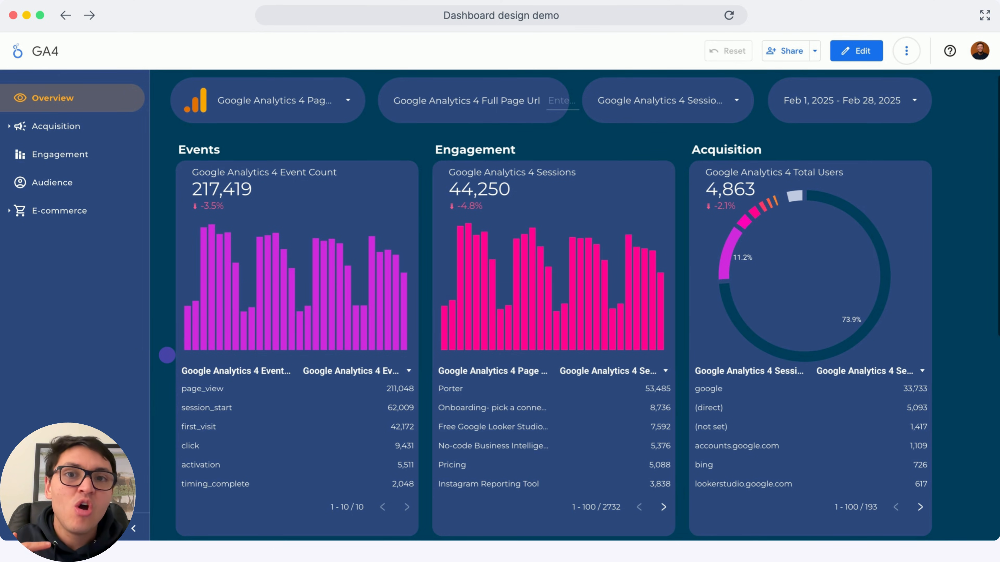
left_click(167, 355)
left_click(167, 355)
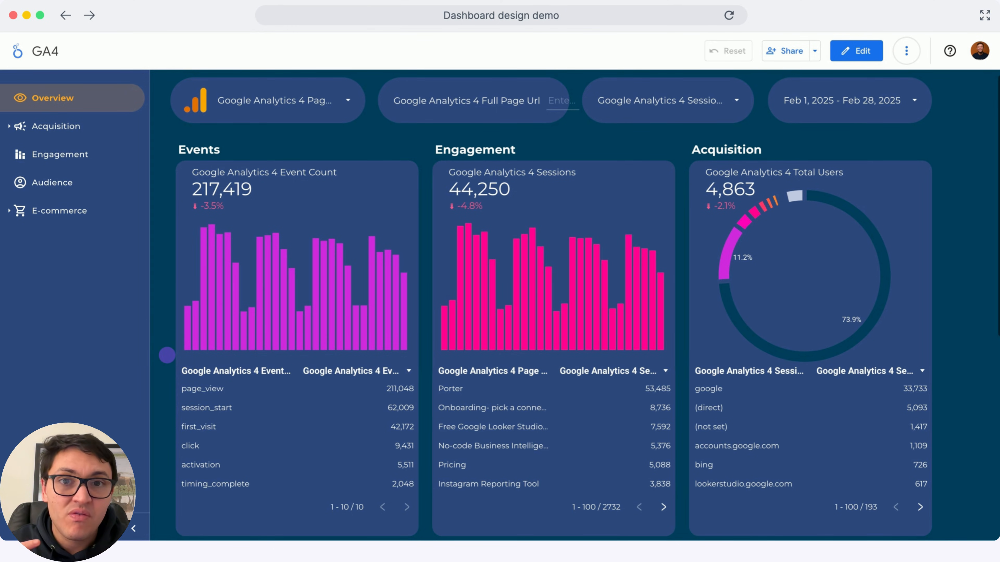
left_click(167, 355)
left_click(167, 355)
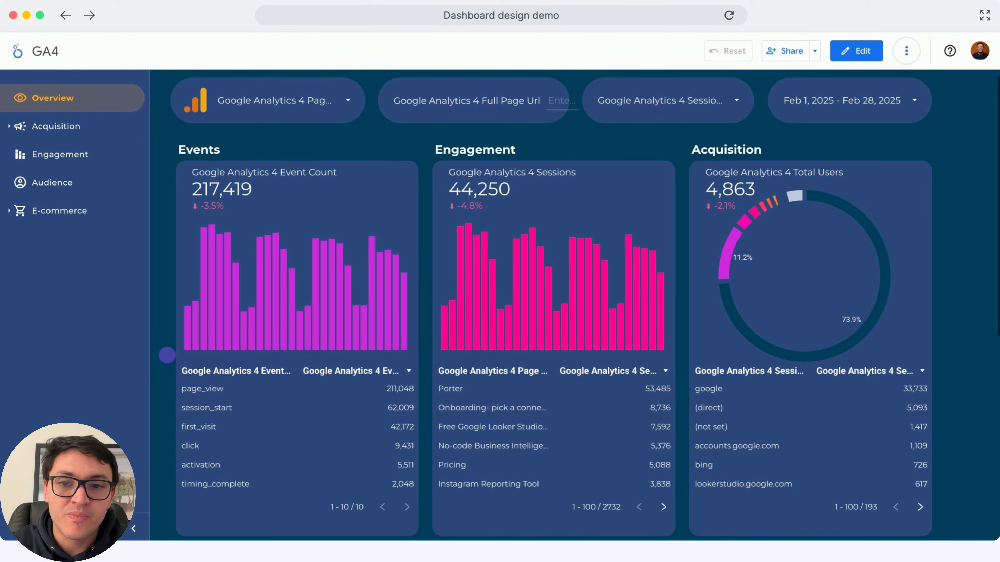
left_click(167, 355)
- Review the GA4 report's Overview and Acquisition pages and the HubSpot report's Deal acquisition page
scroll(166, 355, "down", 10)
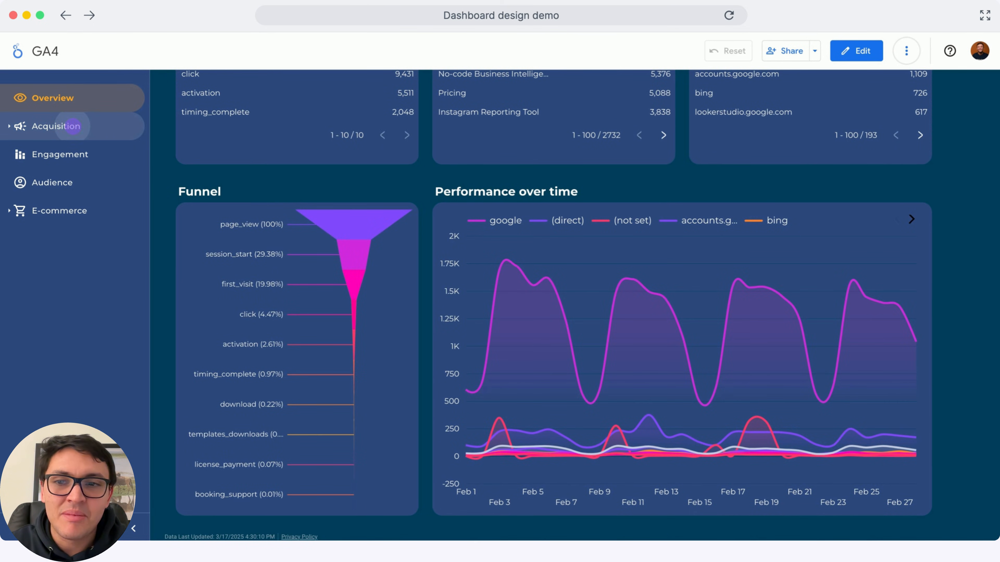
left_click(56, 126)
left_click(57, 154)
scroll(170, 291, "down", 10)
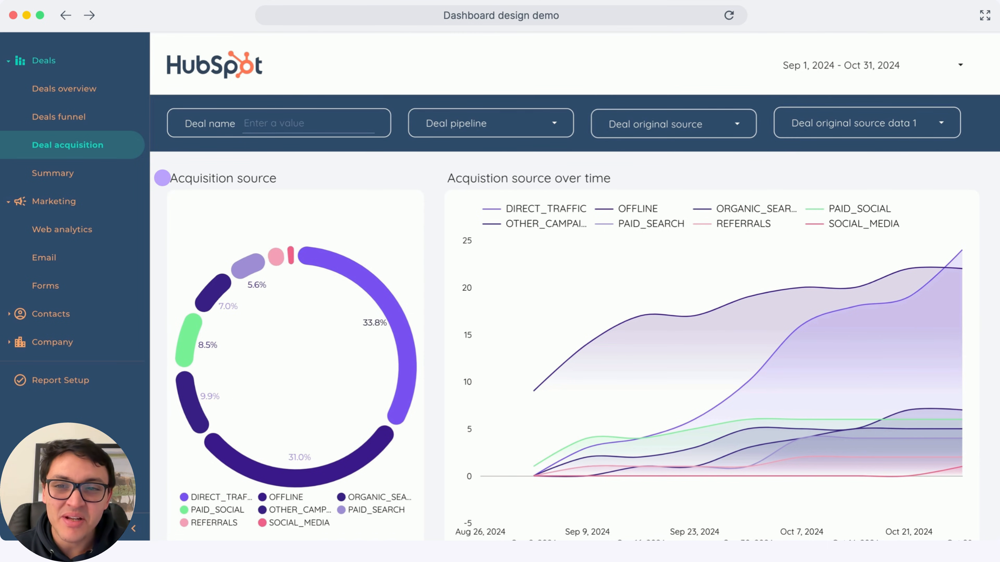
scroll(161, 178, "down", 10)
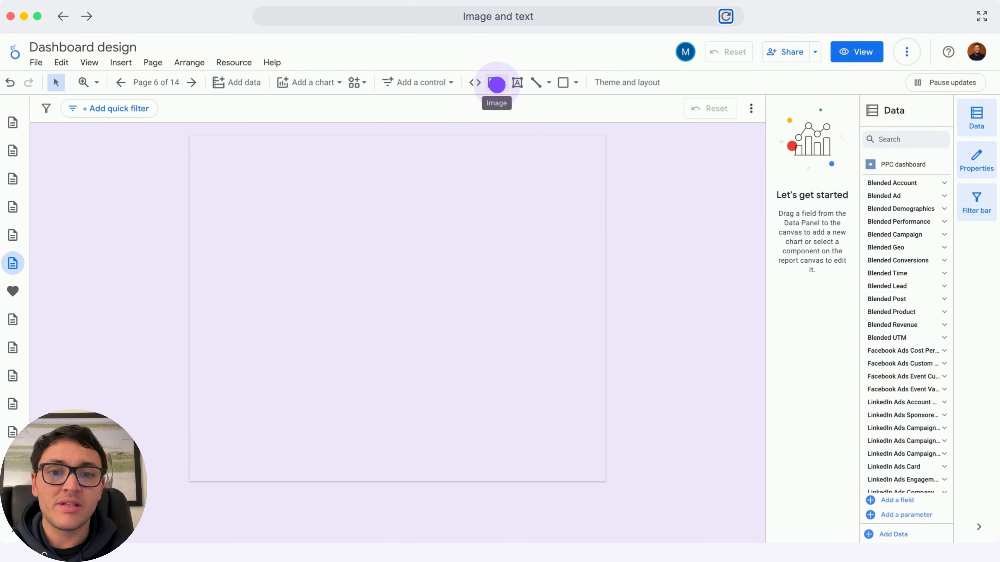
- Upload the purple header wave image from the computer to page 6 and enlarge it to span the page's full width
left_click(497, 83)
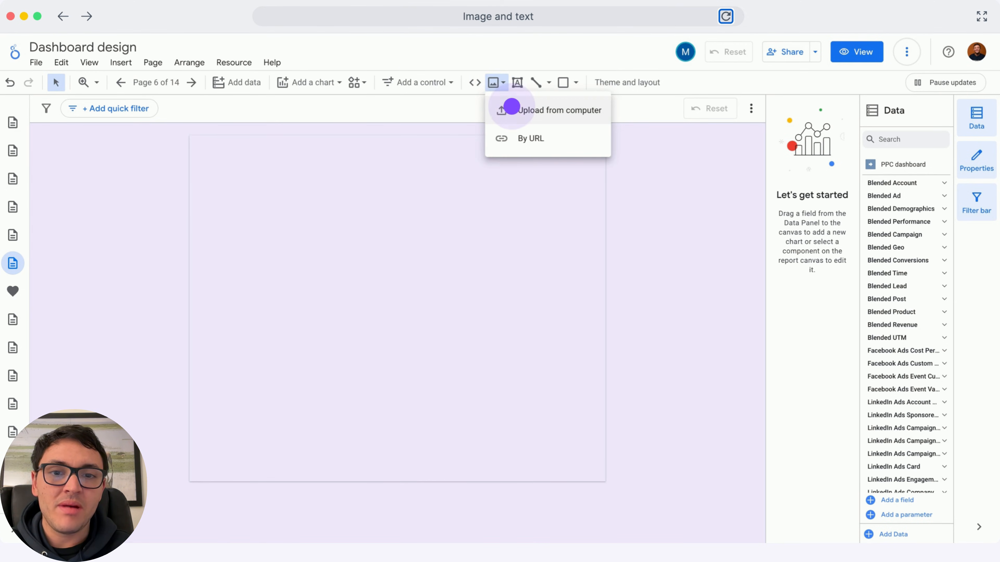
left_click(512, 110)
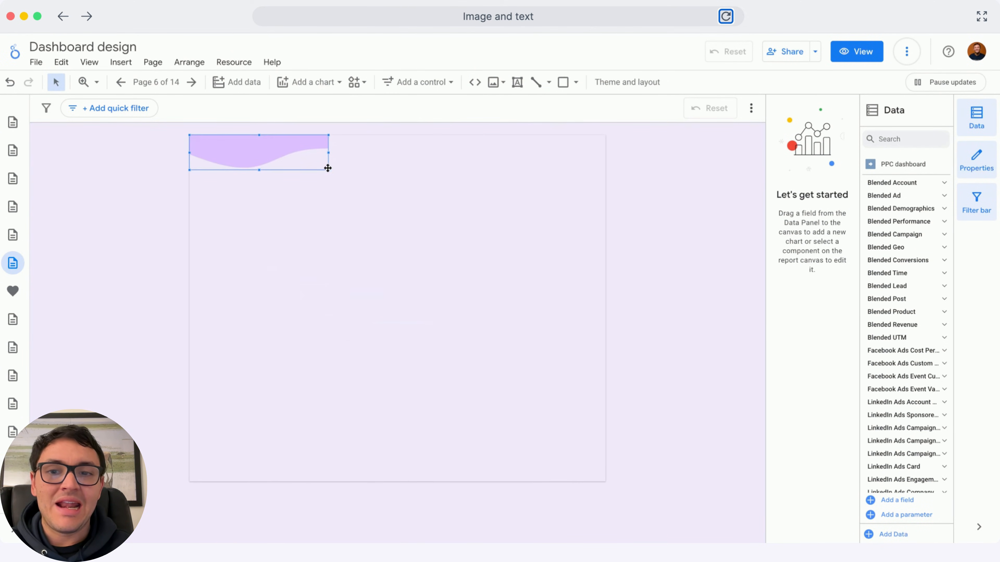
left_click_drag(327, 167, 605, 241)
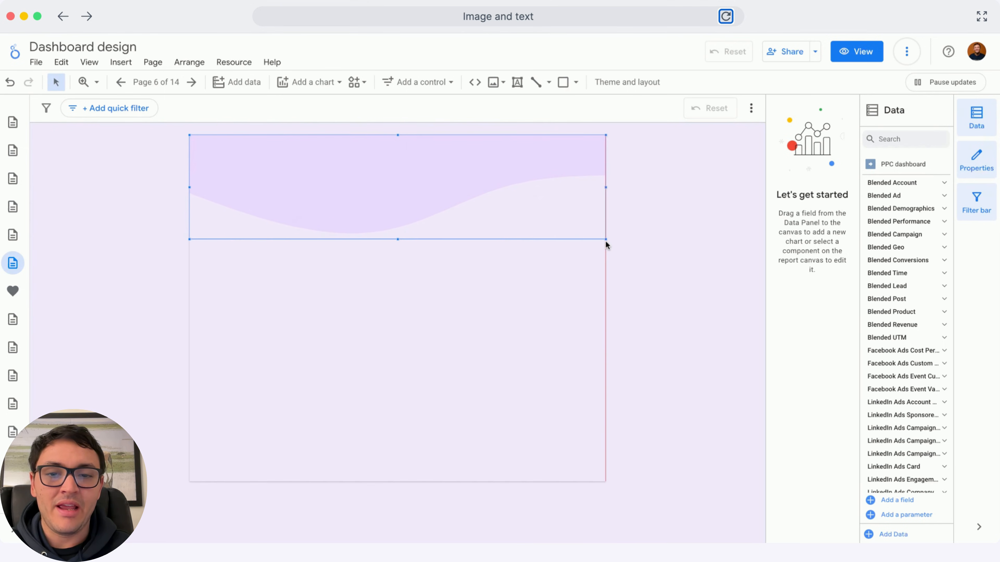
left_click(549, 288)
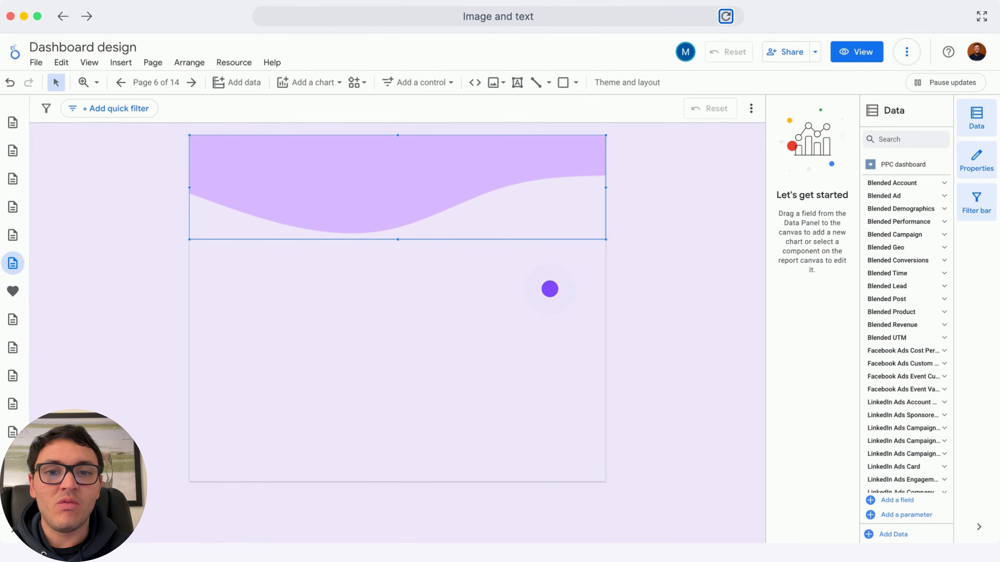
- Upload the second purple wave image, enlarge it to about the page's width, and place it along the page's lower edge
left_click(493, 81)
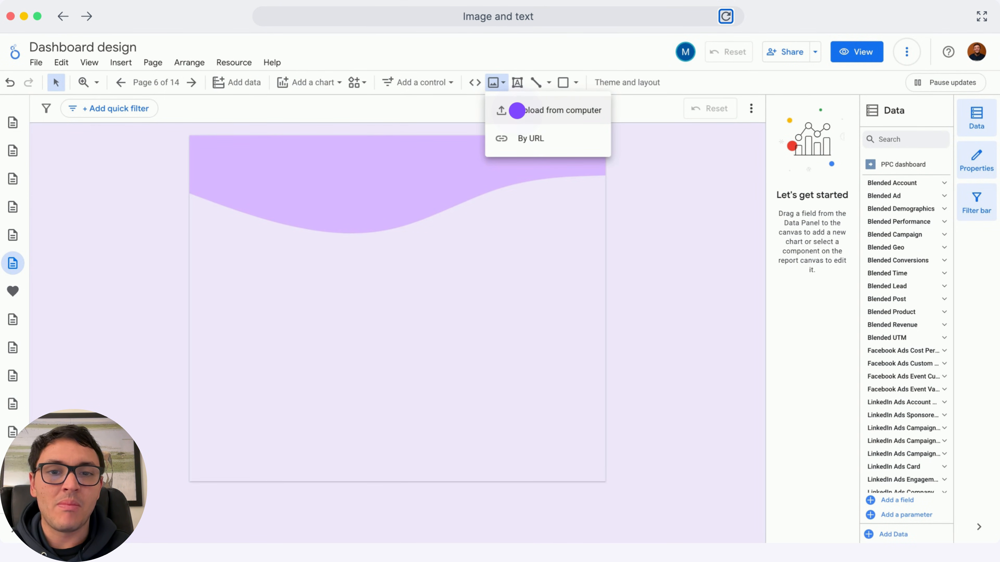
left_click(513, 104)
left_click(496, 79)
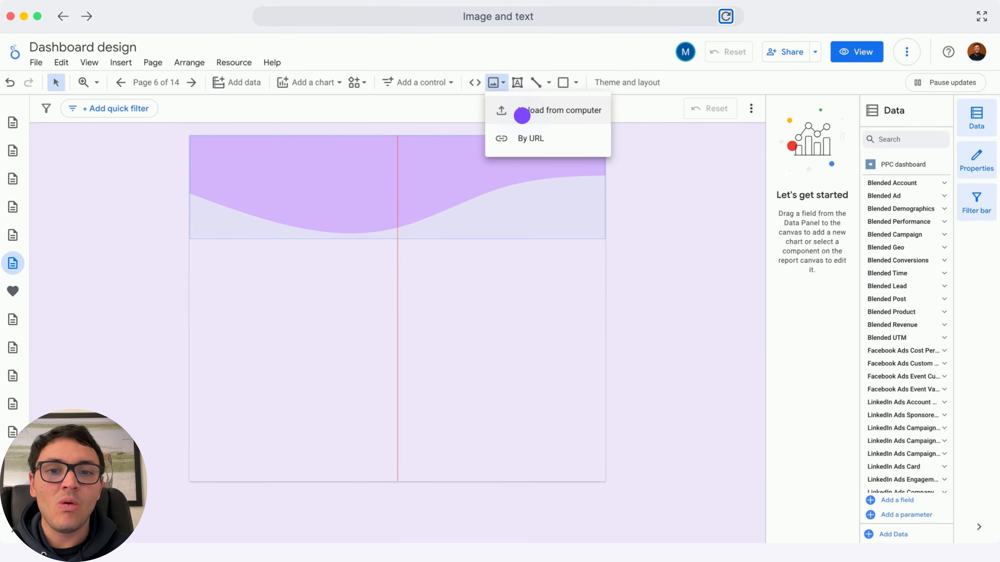
left_click(522, 115)
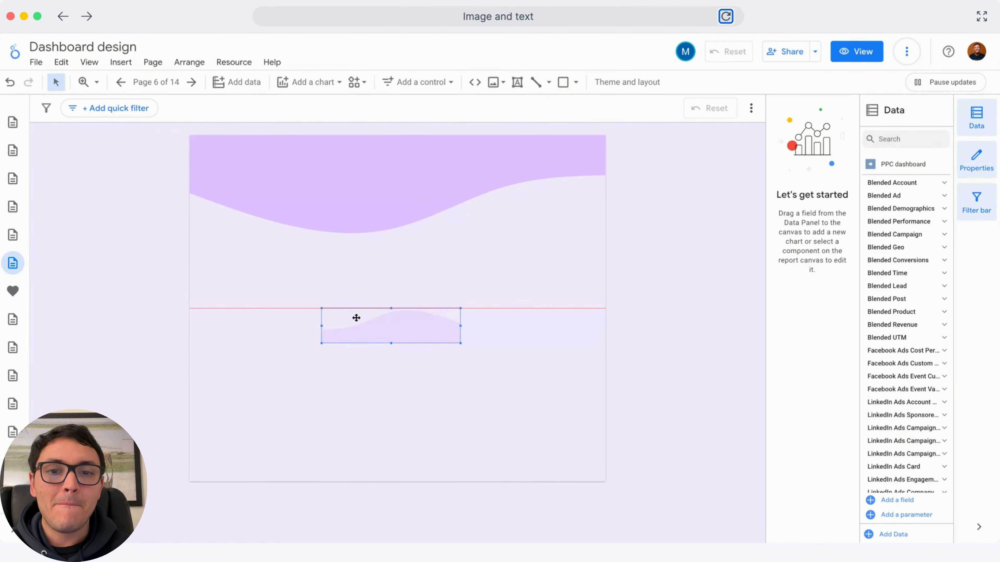
left_click_drag(356, 318, 226, 410)
left_click_drag(325, 417, 608, 376)
left_click_drag(484, 355, 486, 403)
left_click(640, 389)
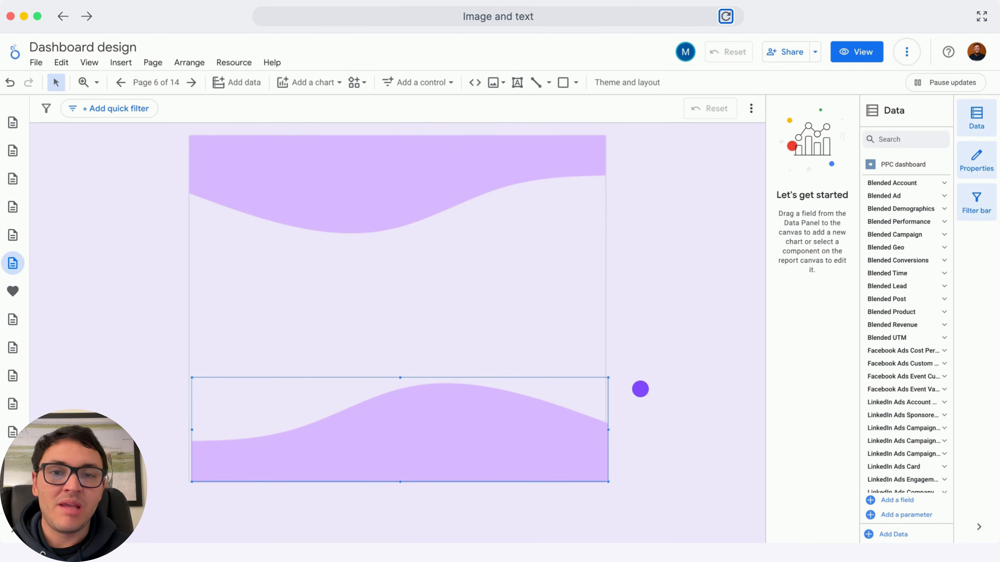
left_click(640, 389)
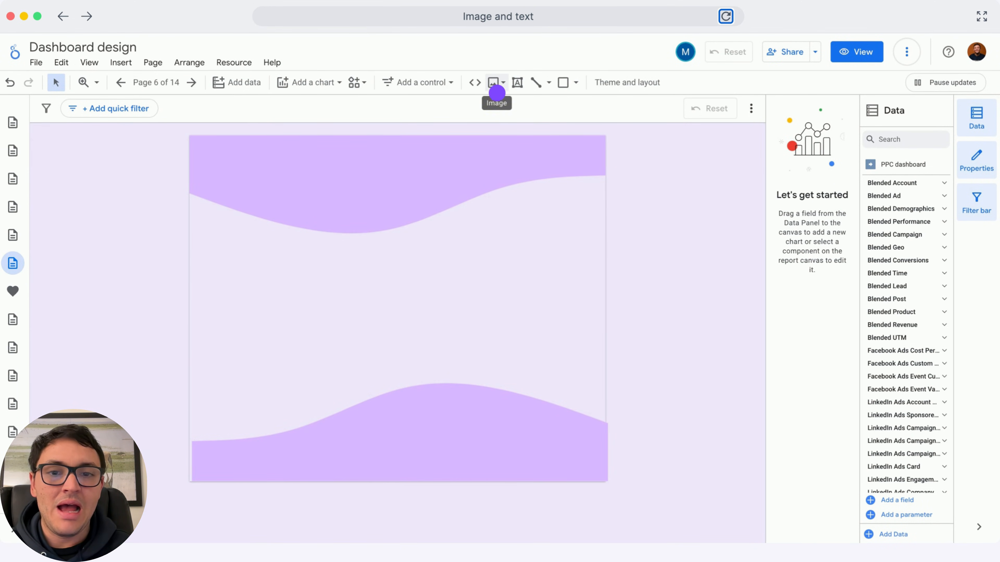
- Upload the cat logo image, shrink it, and place it on the header wave near the page's upper-left corner
left_click(494, 83)
left_click(515, 110)
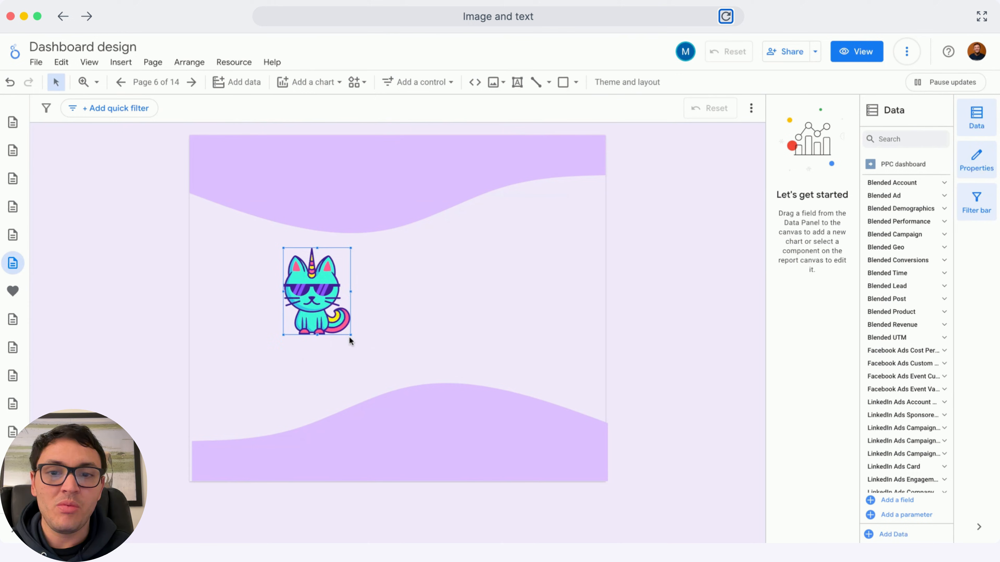
left_click_drag(352, 341, 221, 166)
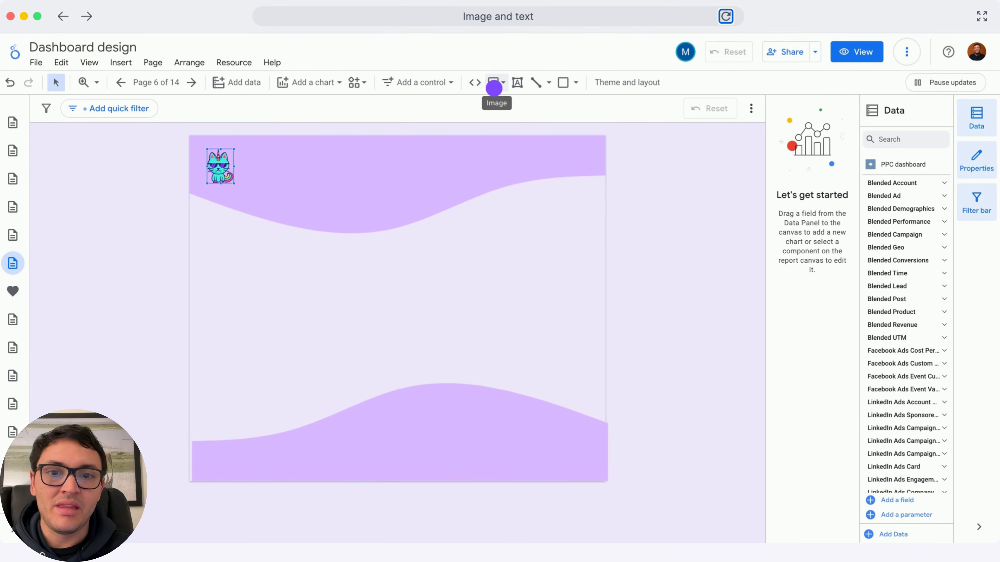
- Upload the three-color funnel image, enlarge it, and center it between the two waves
left_click(494, 86)
left_click(515, 112)
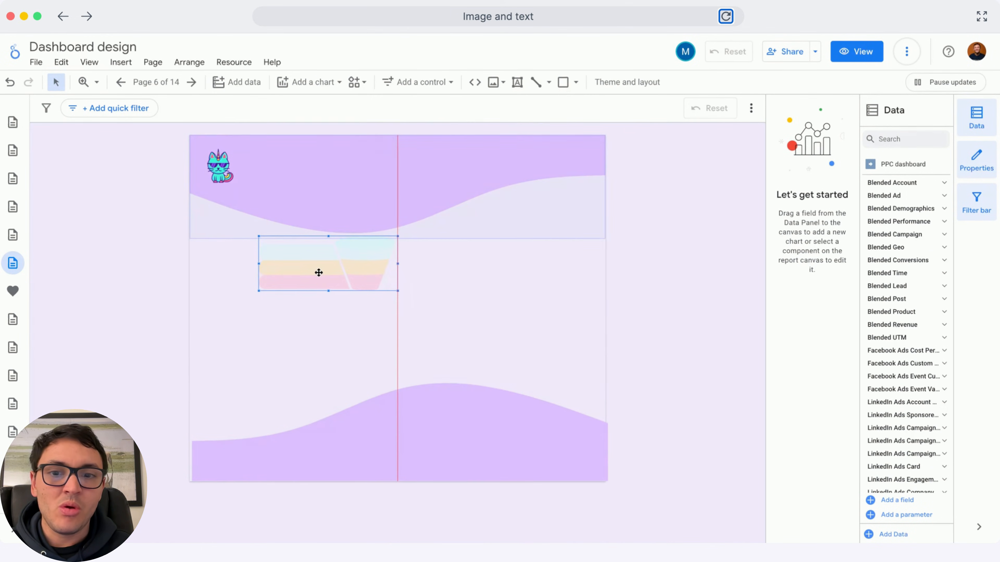
left_click_drag(401, 292, 552, 385)
left_click_drag(431, 302, 411, 303)
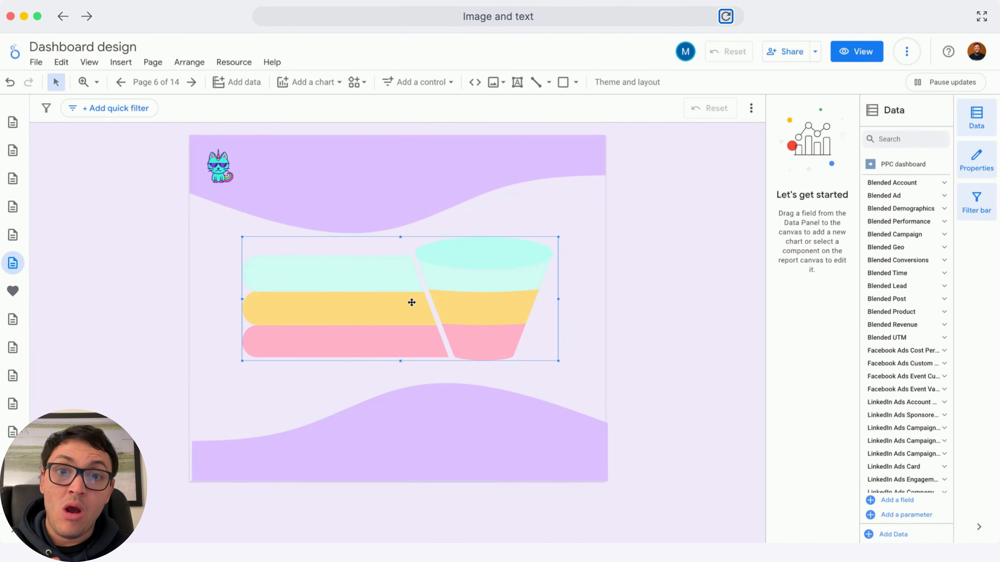
- Add a text box reading "Visibility" over the funnel's uppermost turquoise section
left_click(518, 83)
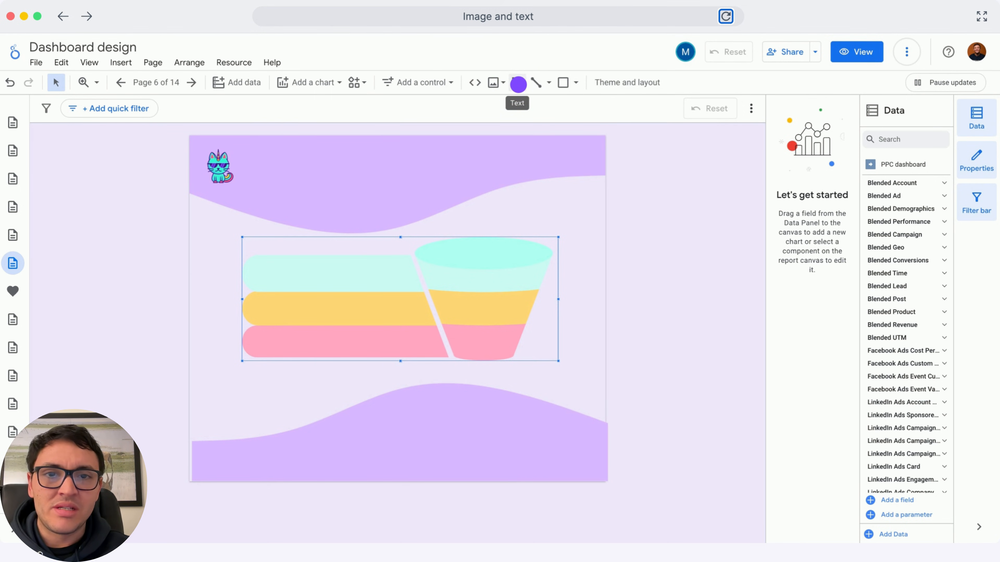
left_click(518, 84)
left_click_drag(444, 267, 530, 291)
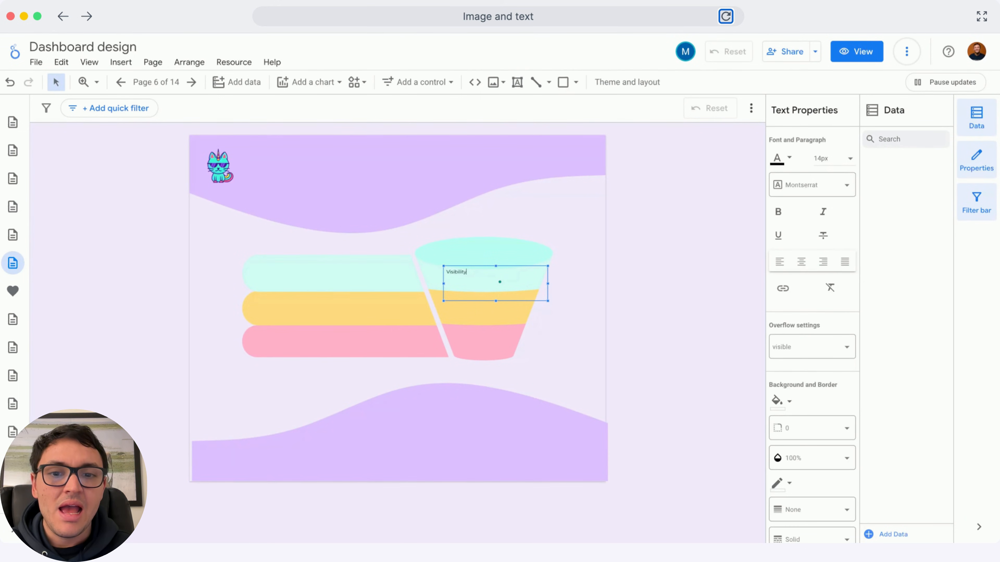
- Format the Visibility text as bold with a 40px font size
key("super+a")
left_click(831, 158)
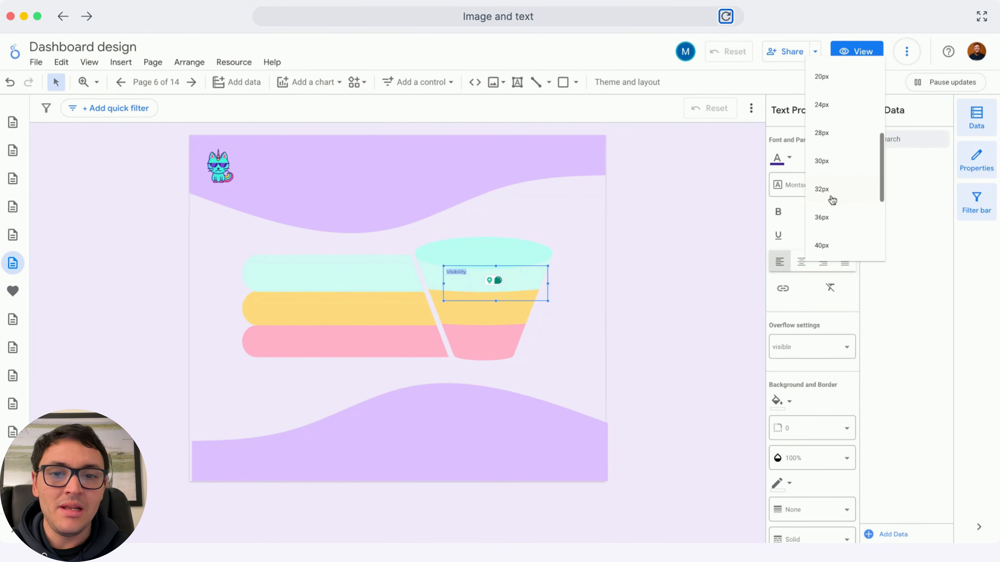
scroll(833, 200, "down", 2)
left_click(832, 212)
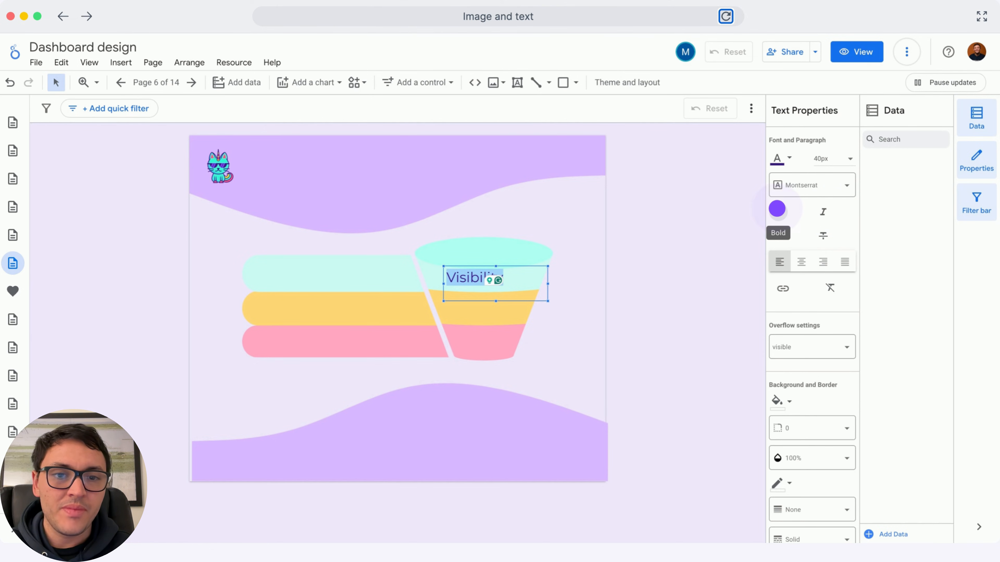
left_click(777, 210)
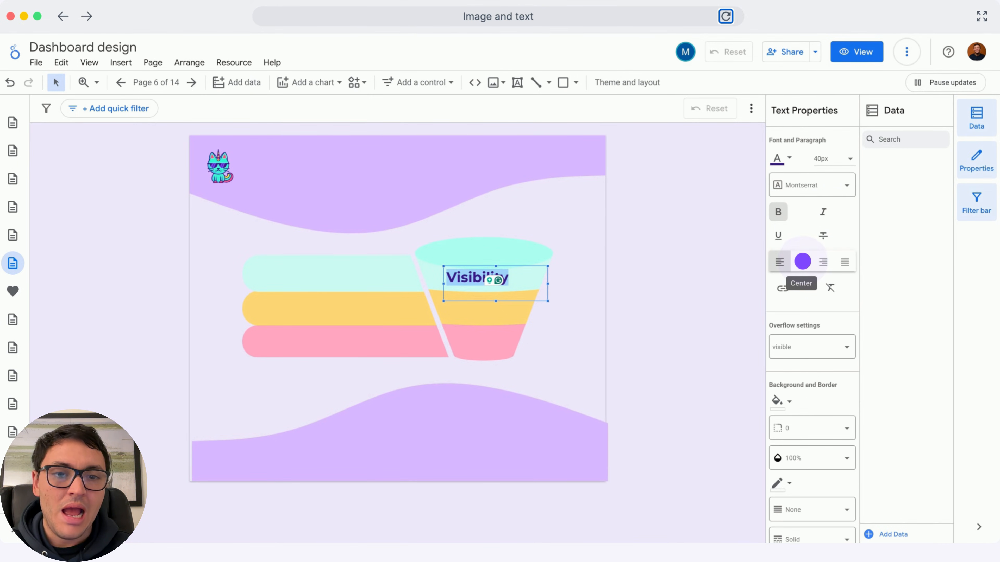
- Center-align the Visibility text and shorten its text box to fit the funnel's uppermost section
left_click(801, 261)
left_click_drag(505, 269, 505, 268)
left_click_drag(485, 302, 484, 293)
- Duplicate the Visibility label onto the yellow and pink funnel sections, changing the copies to read "Engagement" and "Conversion"
left_click_drag(516, 269, 489, 342, "alt")
double_click(492, 301)
type("Engagement")
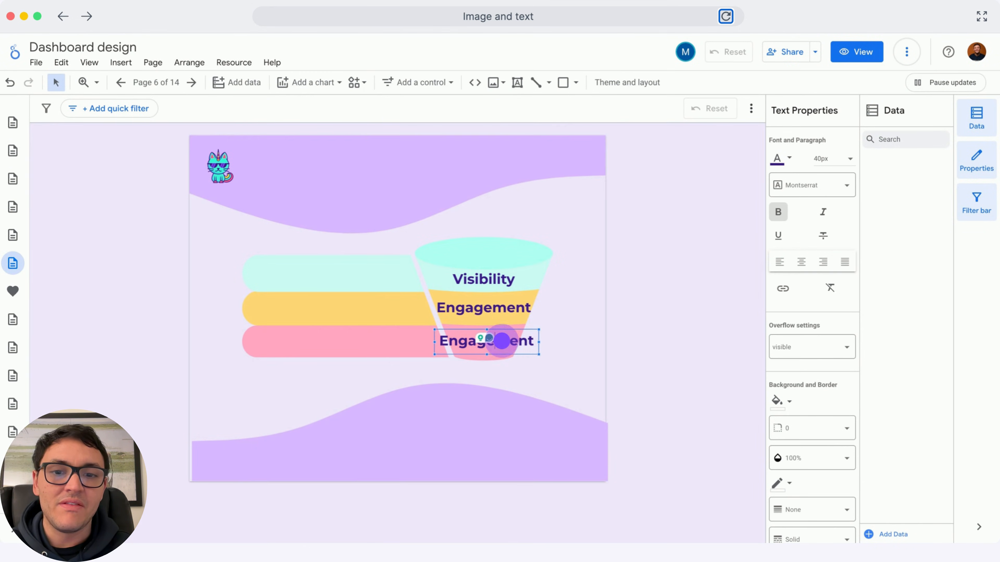
double_click(501, 341)
type("Conversio")
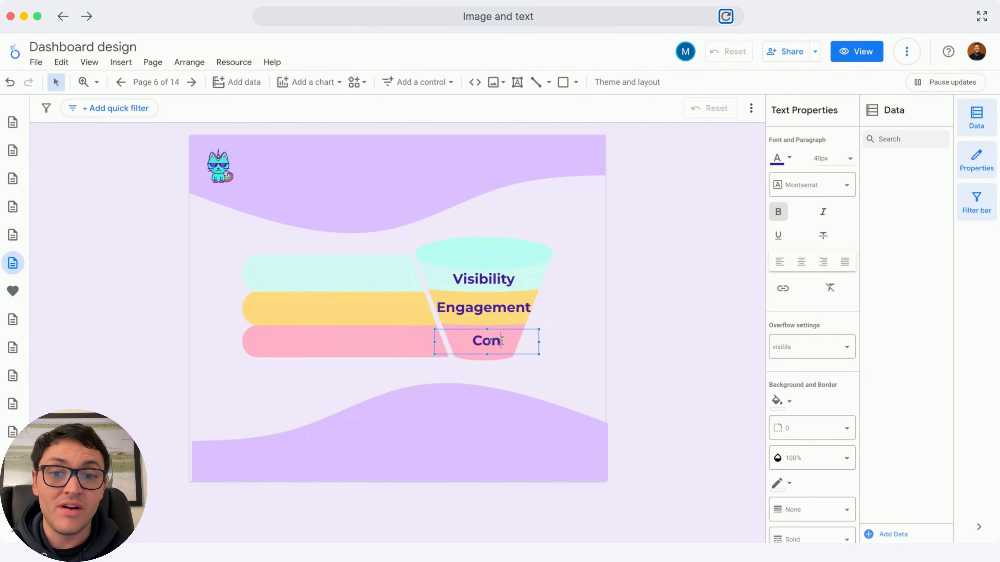
type("n")
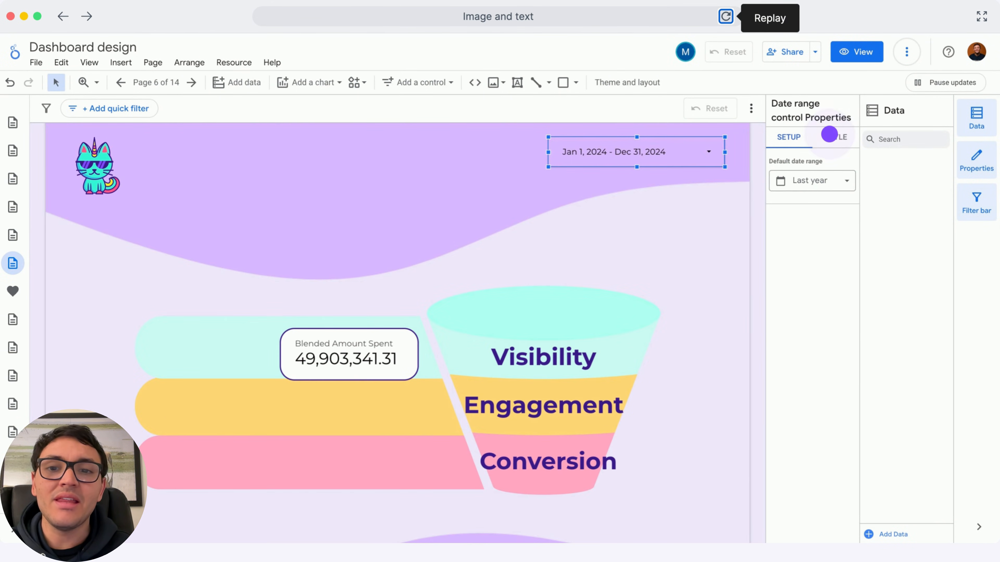
left_click(829, 134)
left_click(829, 134)
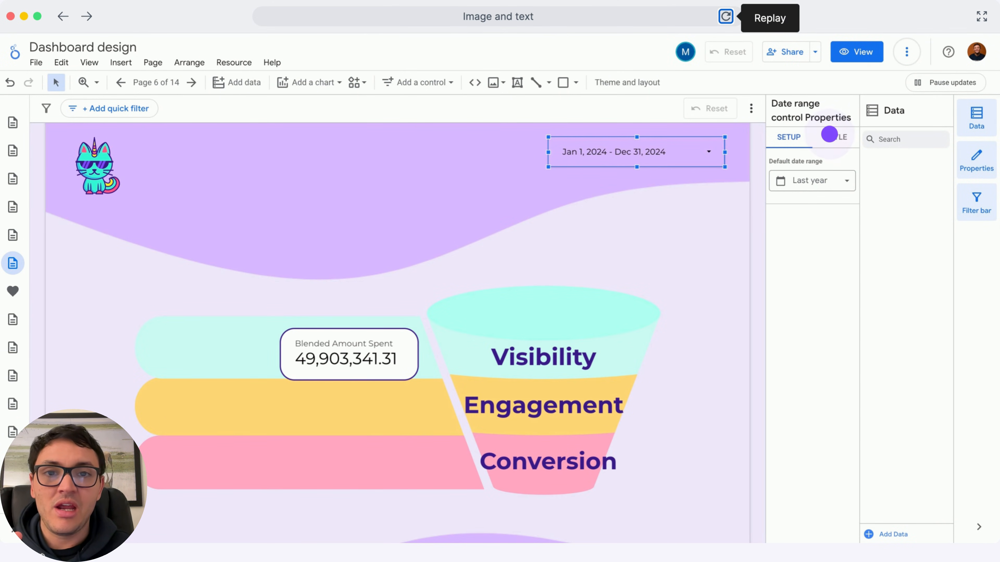
left_click(829, 134)
left_click(829, 134)
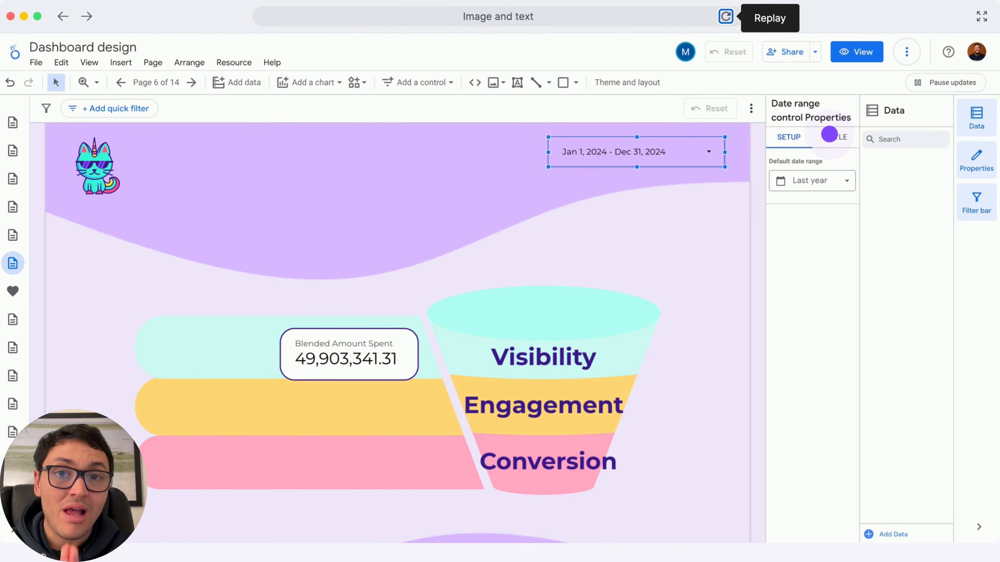
left_click(829, 134)
left_click(829, 134)
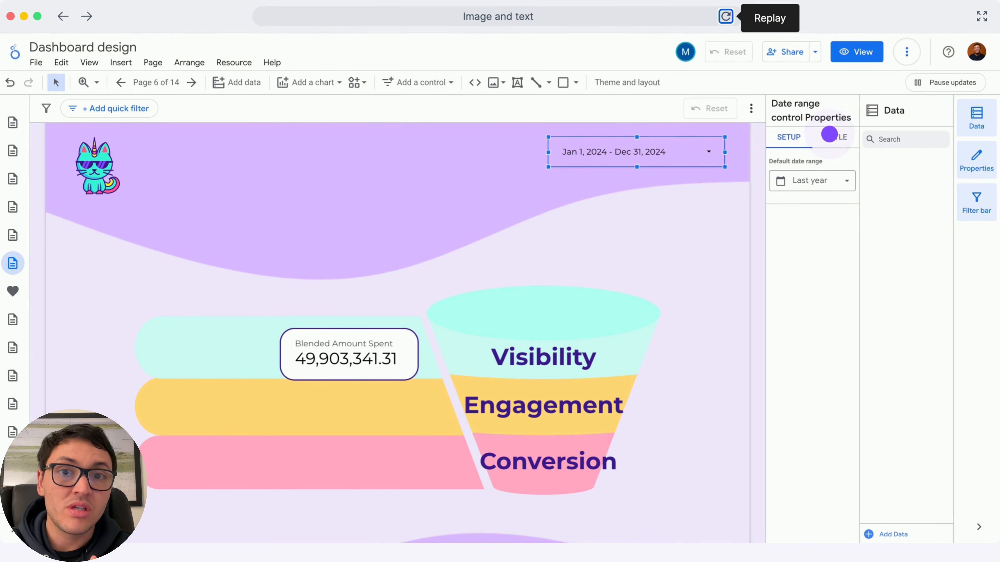
left_click(829, 134)
left_click(829, 134)
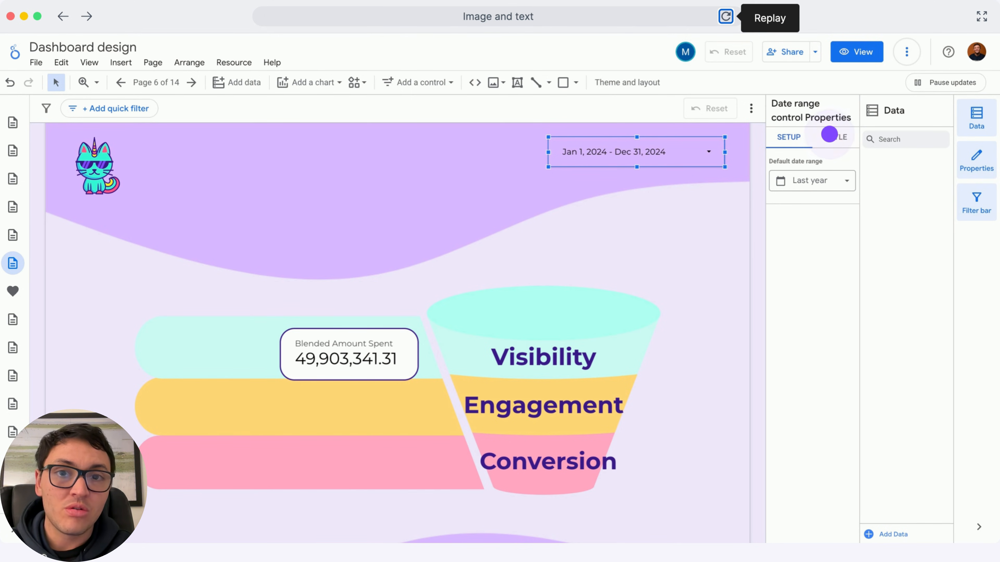
left_click(829, 134)
left_click(829, 135)
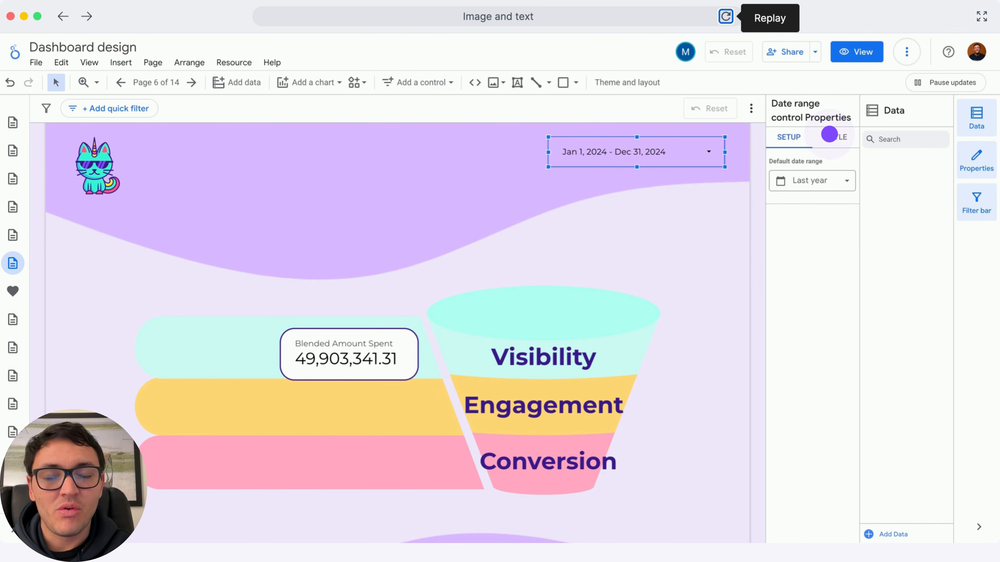
left_click(829, 135)
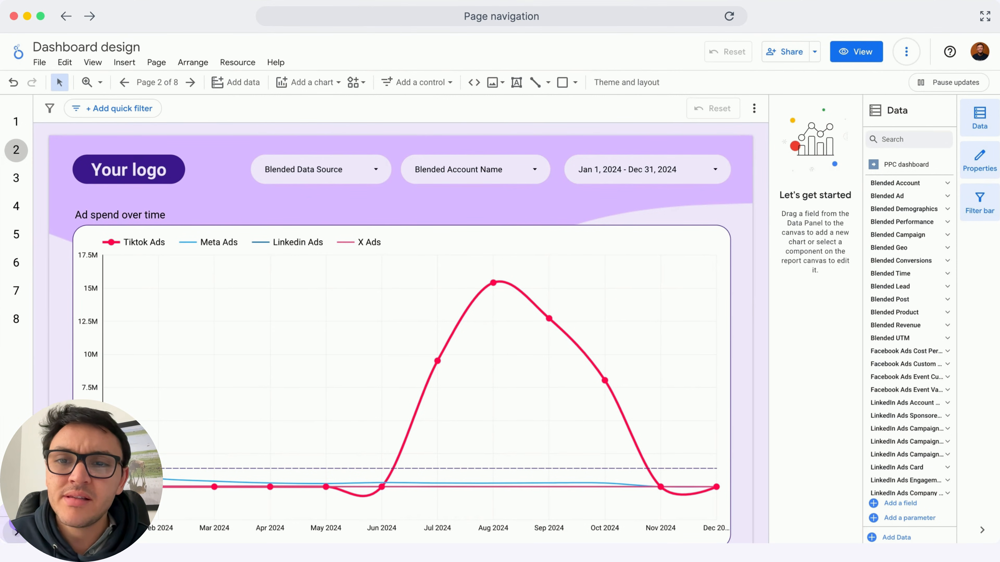
- Rename the report page "Cross-channel performance over time" as "Cross-channel performance"
left_click(162, 83)
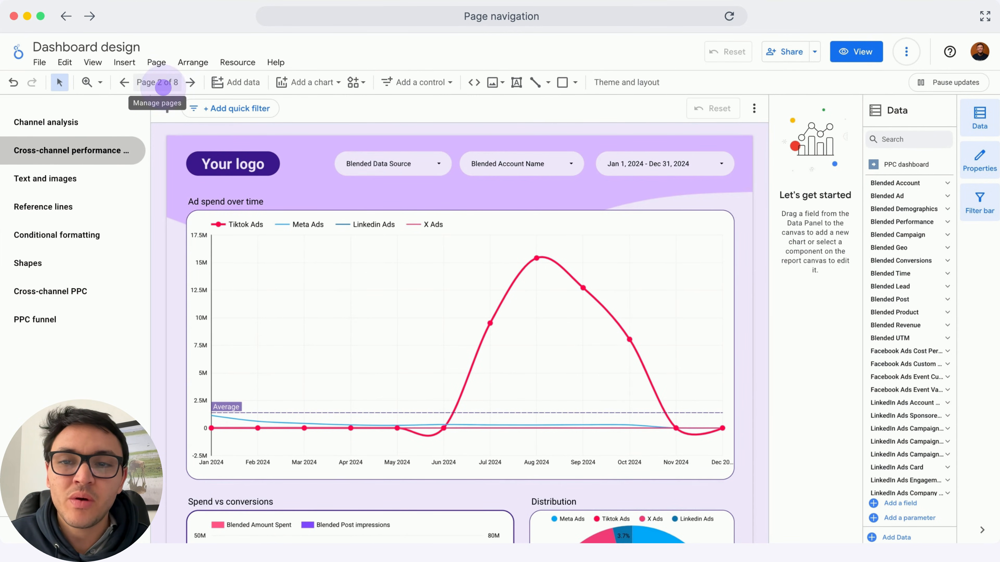
left_click(163, 86)
mouse_move(843, 200)
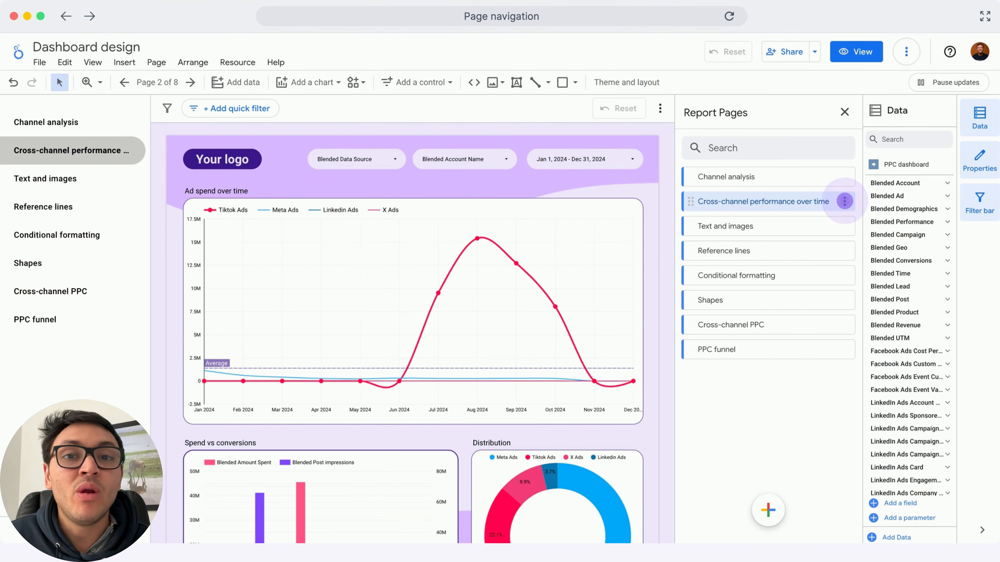
left_click(844, 201)
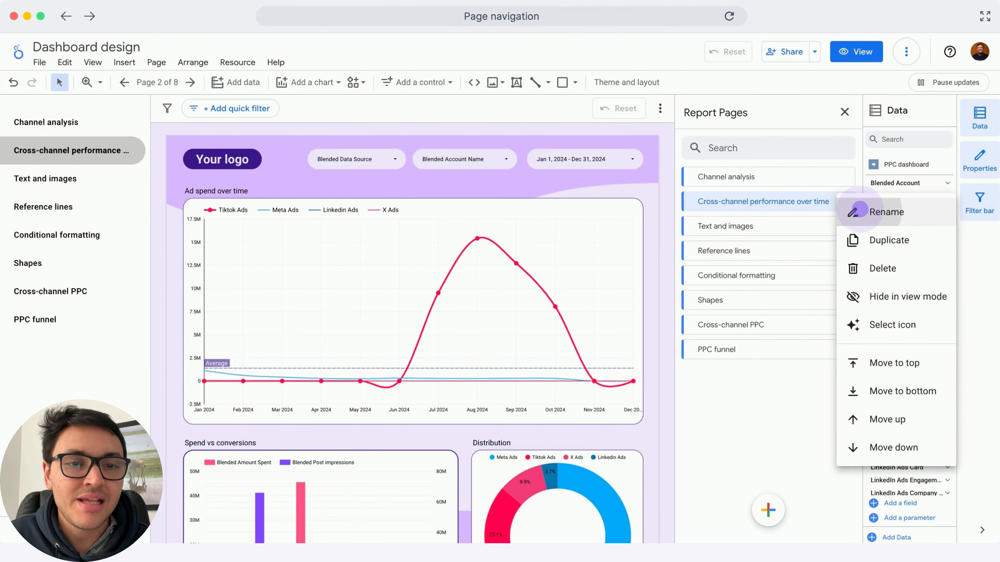
left_click(858, 211)
key("BackSpace")
key("BackSpace")
key("BackSpace")
key("BackSpace")
key("BackSpace")
key("BackSpace")
key("BackSpace")
key("BackSpace")
key("BackSpace")
key("BackSpace")
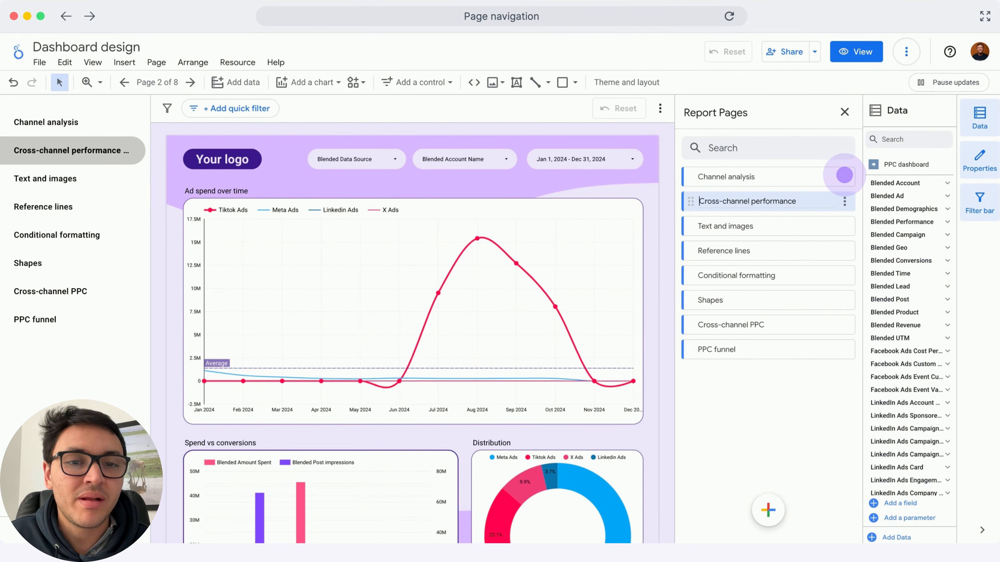
- Assign the Campaign icon to the Channel analysis page
left_click(844, 175)
left_click(844, 175)
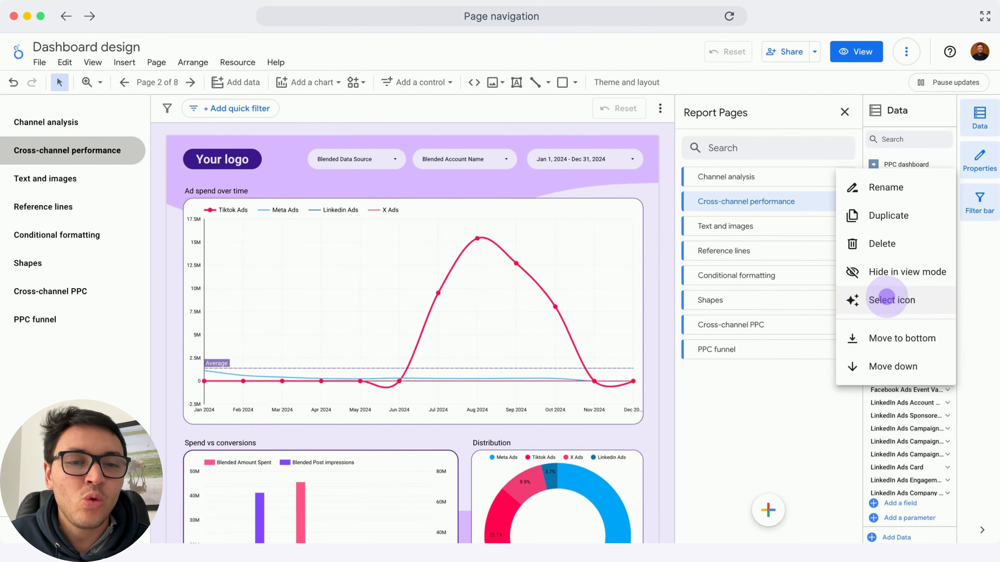
left_click(886, 296)
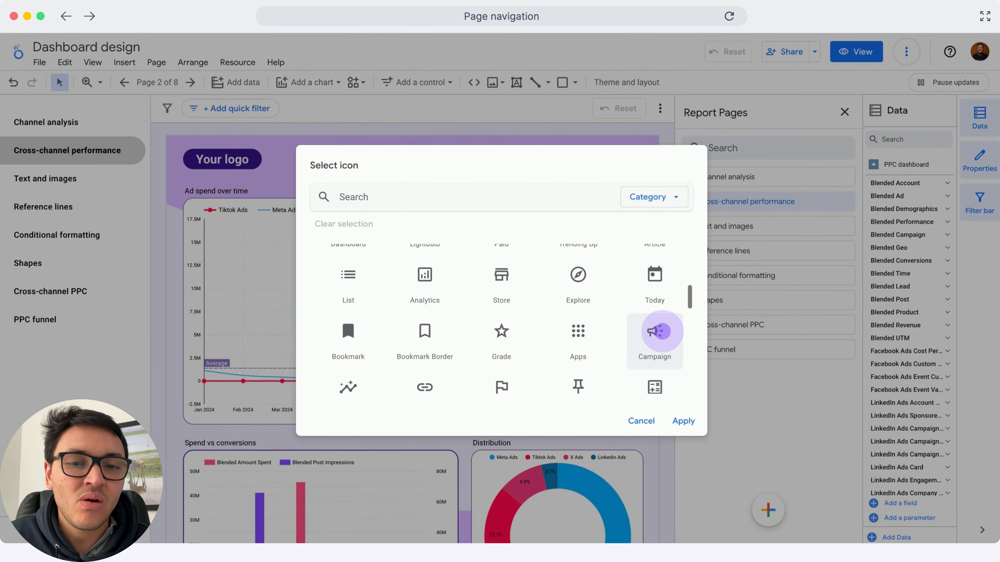
left_click(655, 331)
left_click(684, 421)
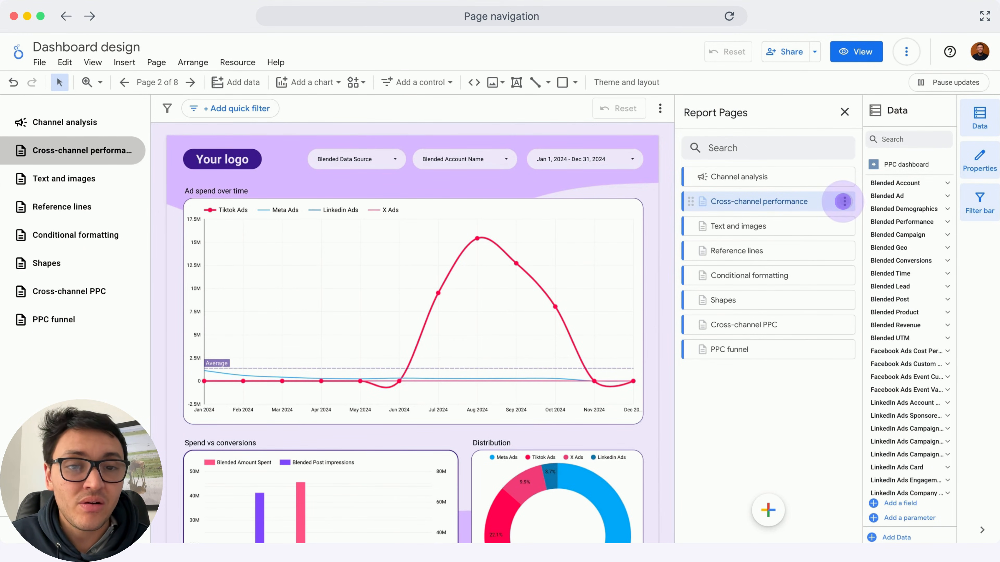
- Assign the Stacked Bar Chart icon to the Cross-channel performance page
left_click(842, 202)
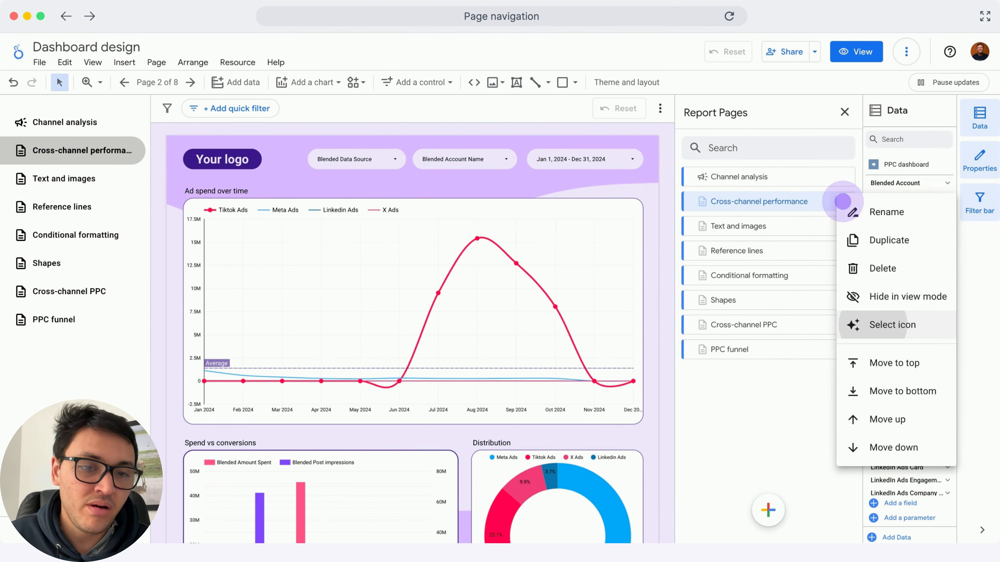
left_click(872, 325)
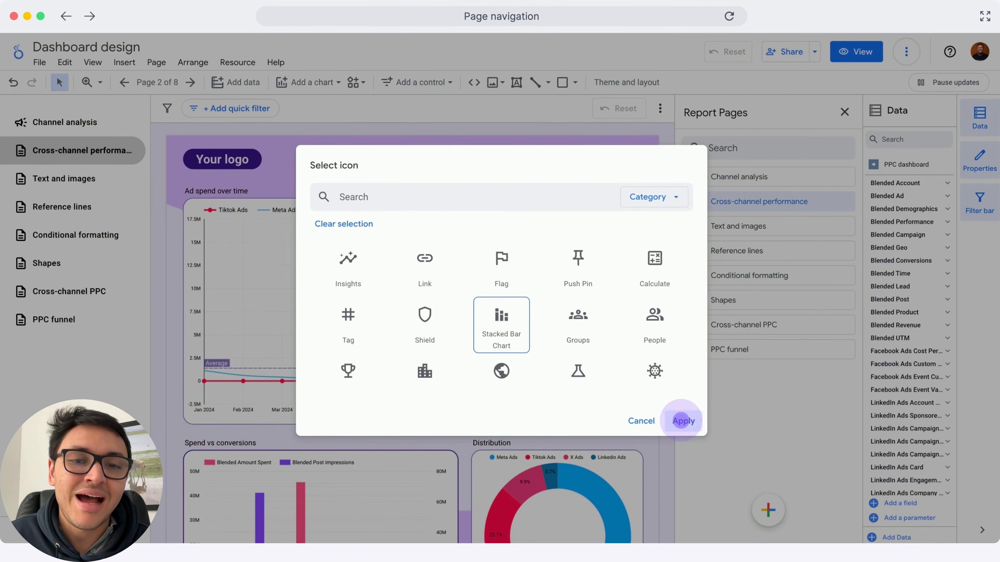
left_click(683, 420)
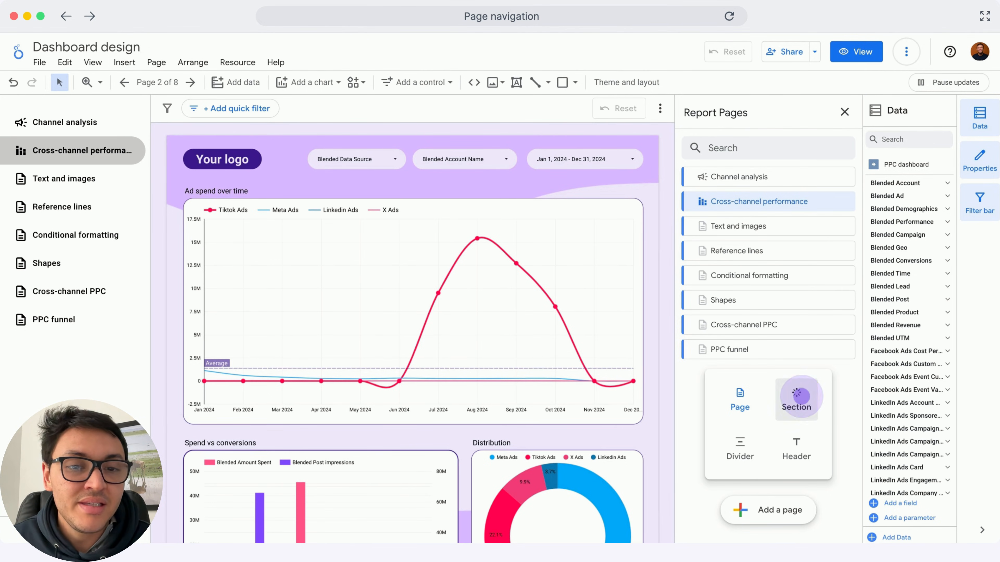
- Add a new section to the report pages and name it "Stilying"
left_click(796, 396)
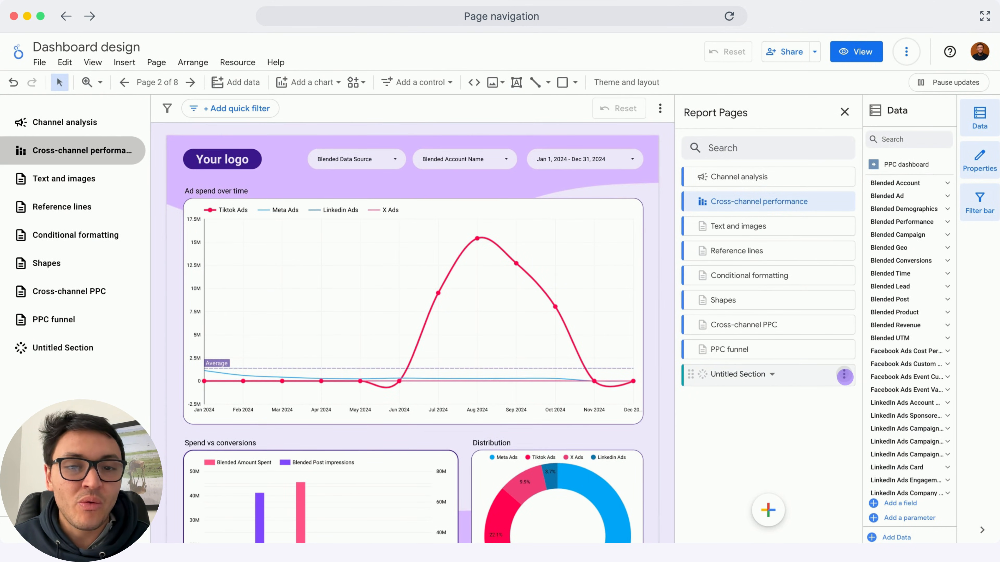
left_click(843, 373)
left_click(854, 185)
type("Stilying")
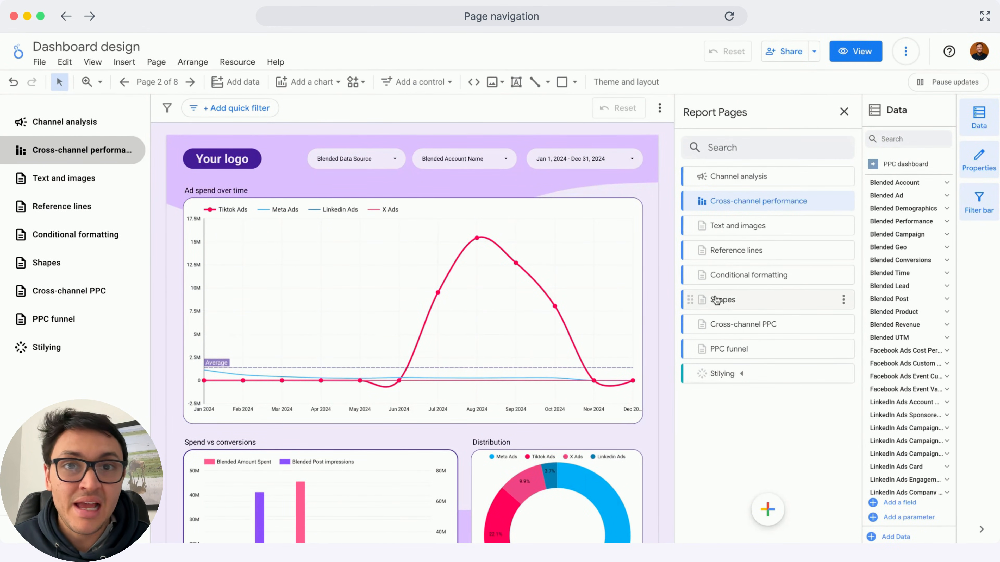
- Assign the Dashboard icon to the Stilying section
left_click(844, 378)
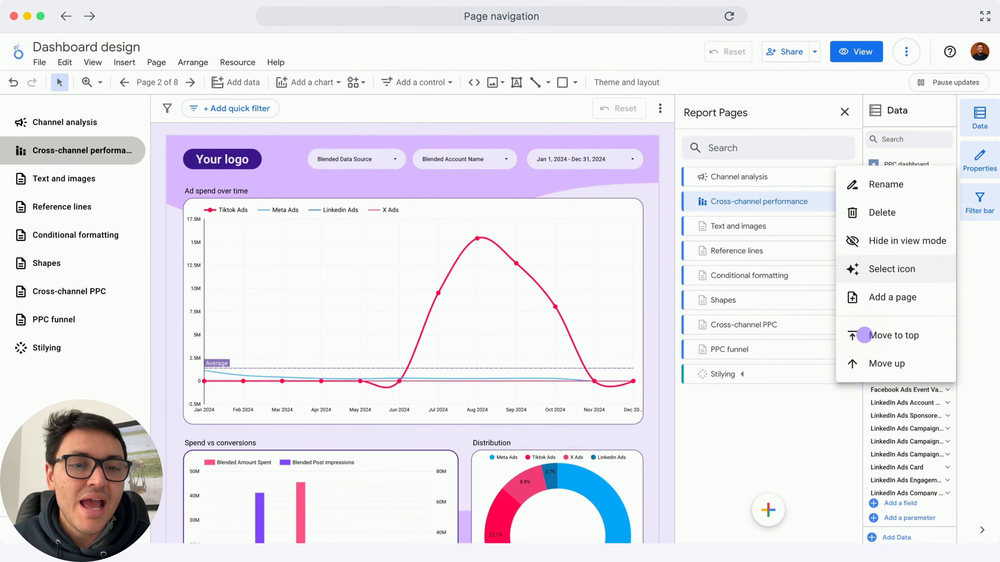
left_click(895, 267)
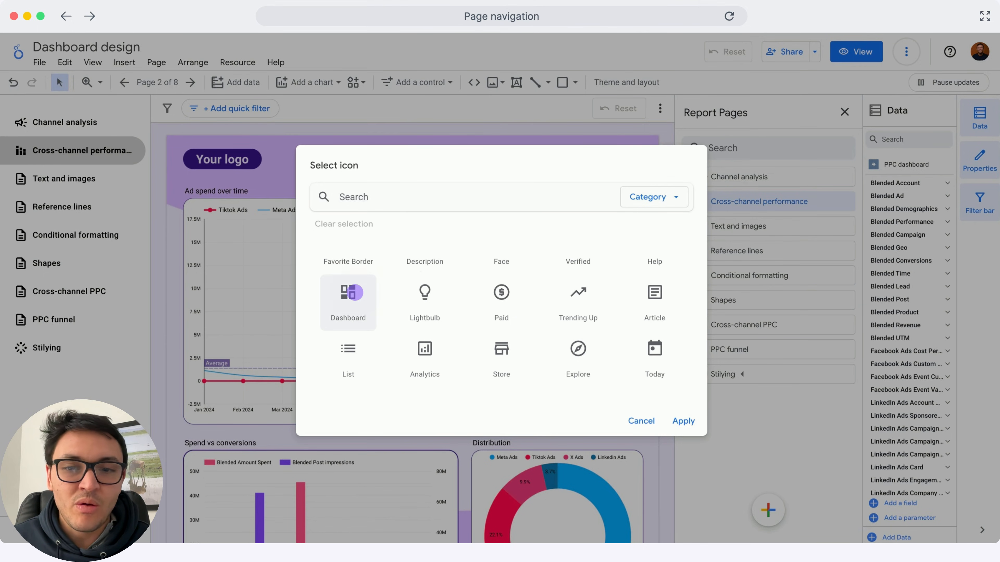
left_click(347, 291)
left_click(673, 418)
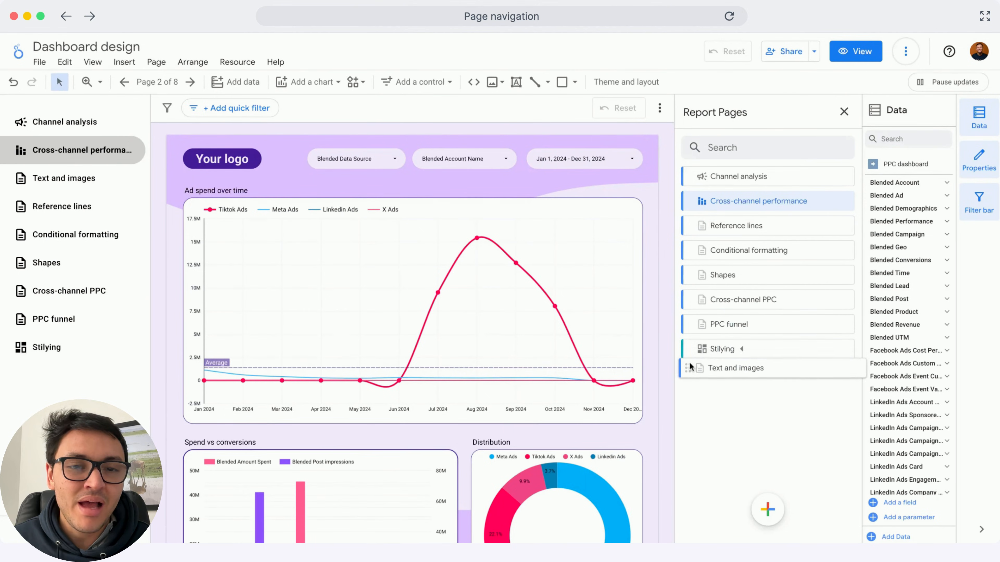
- Move the Text and images, Reference lines and Conditional formatting pages into the Stilying section, and check its expansion in the report navigation
left_click_drag(691, 226, 721, 356)
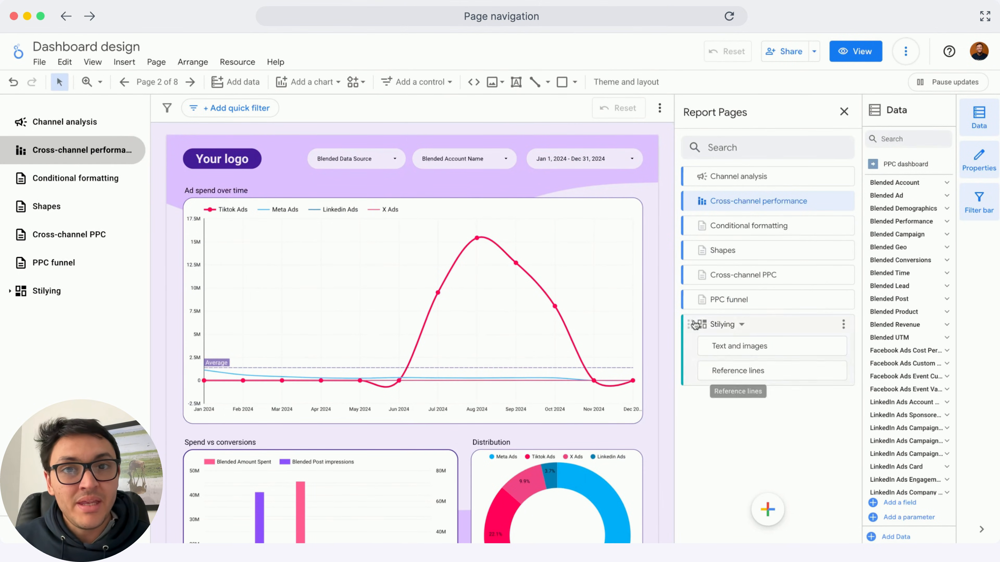
left_click_drag(693, 226, 713, 363)
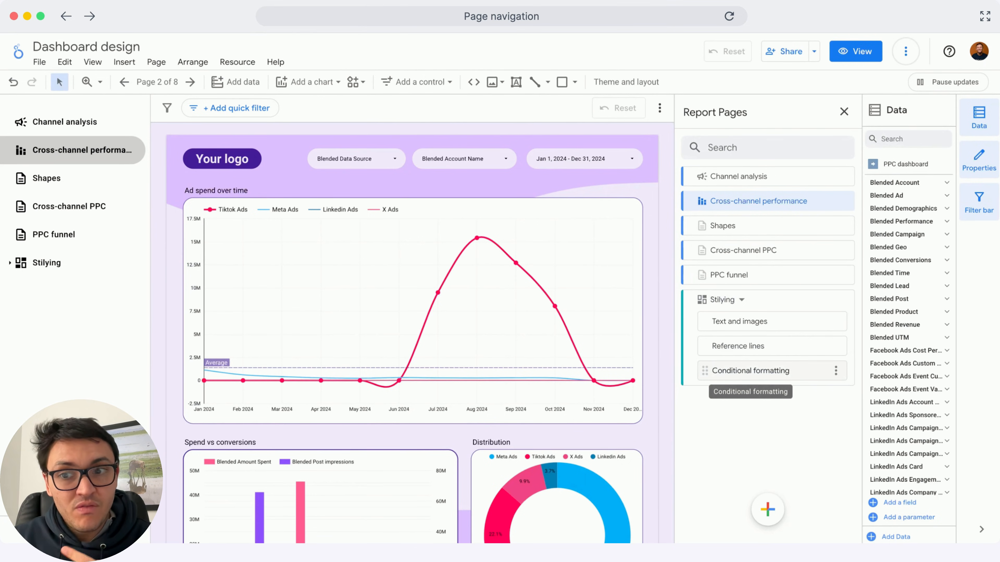
left_click(19, 267)
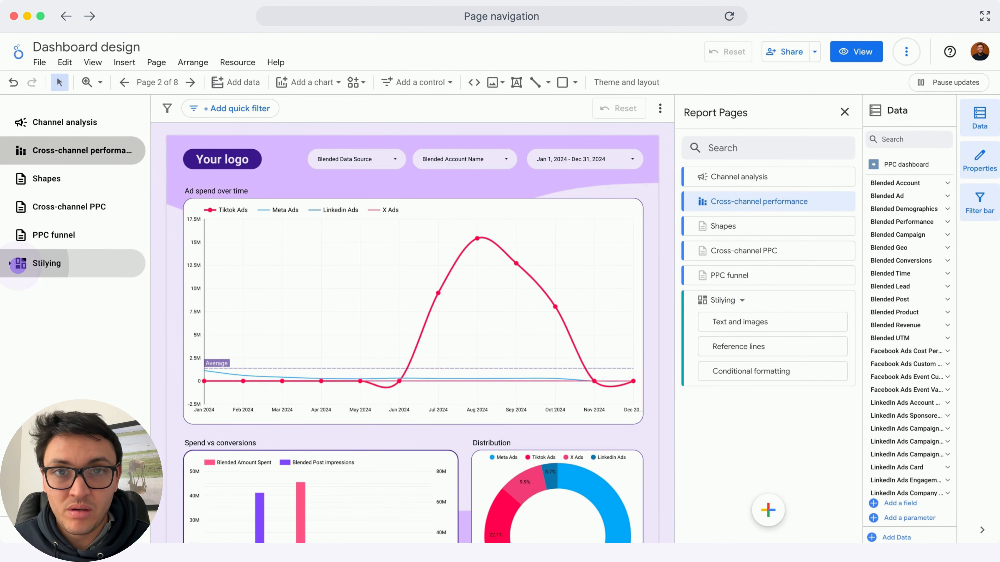
left_click(9, 263)
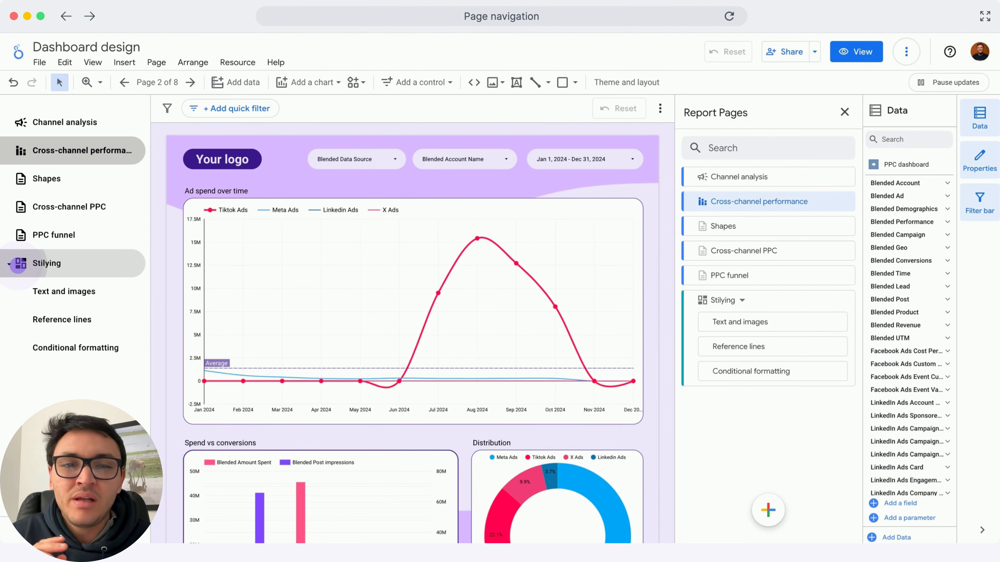
left_click(18, 265)
- Hide the Shapes page in view mode
left_click(845, 226)
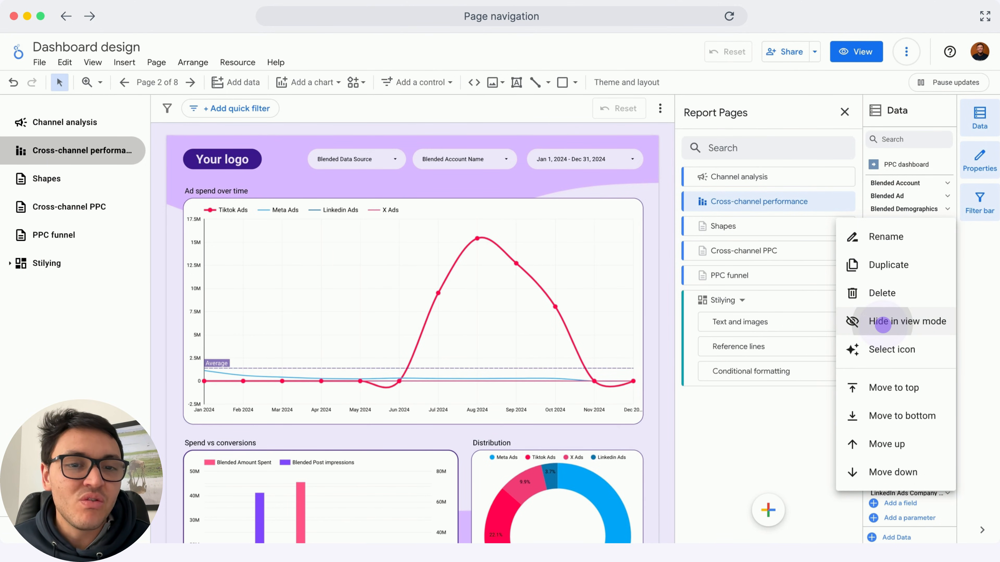
left_click(883, 324)
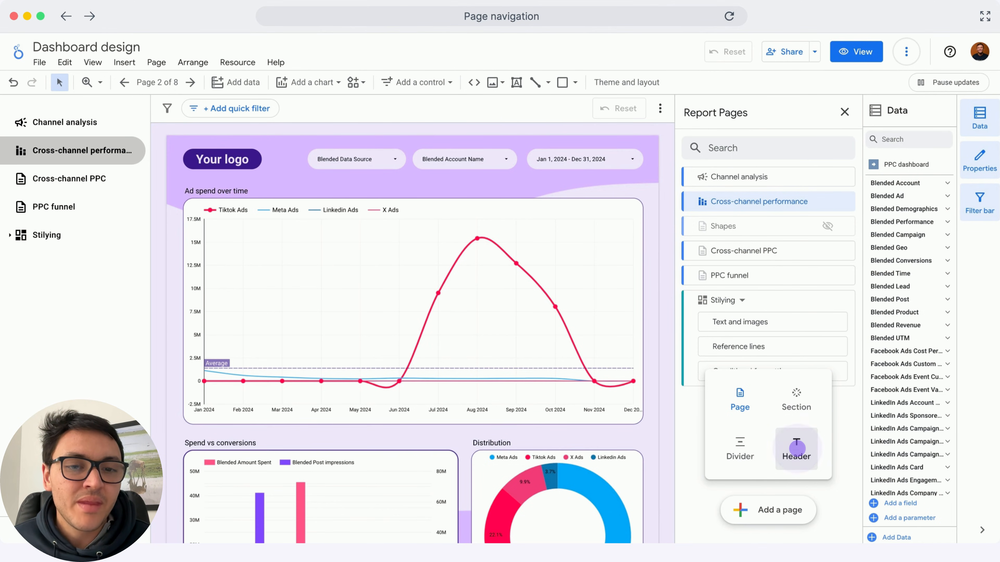
- Add a header above all the report pages and name it "Marketing performance"
left_click(796, 448)
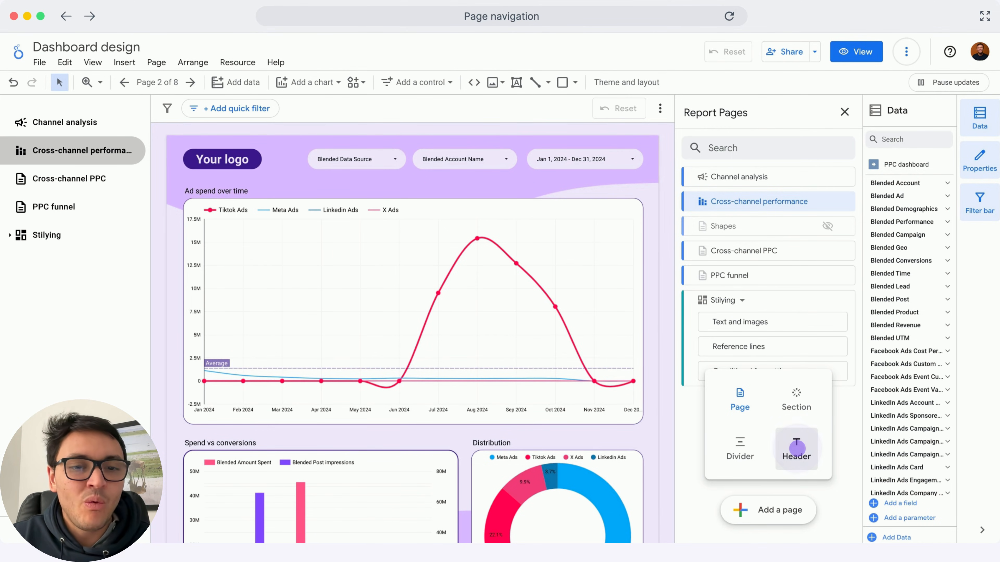
left_click(796, 448)
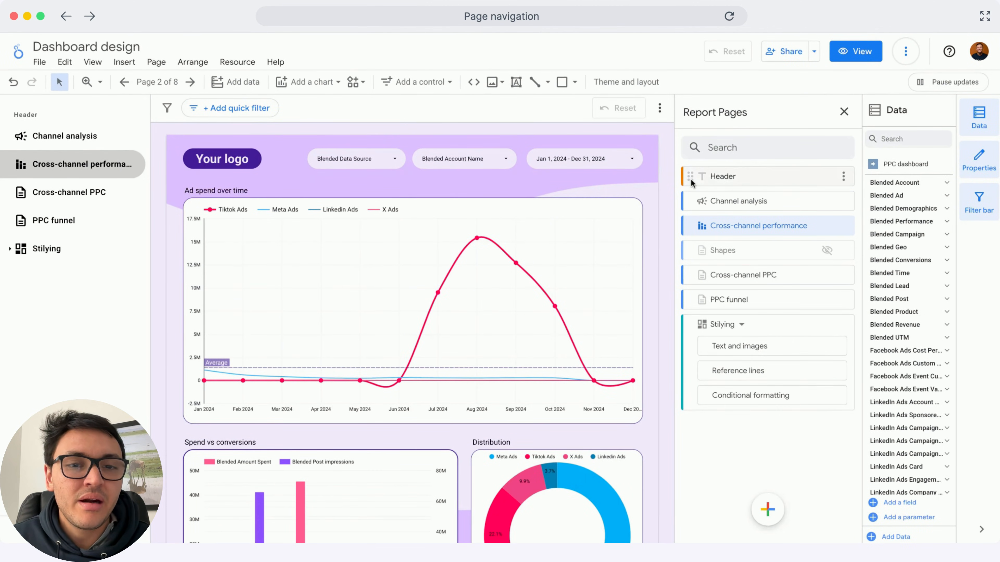
double_click(726, 178)
type("Ma")
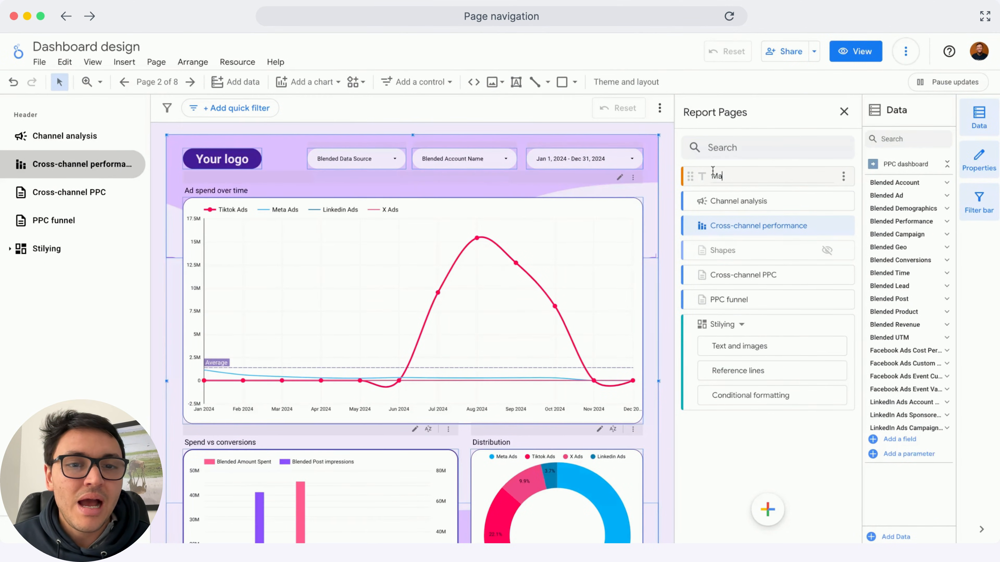
type("rketing performance")
key("Return")
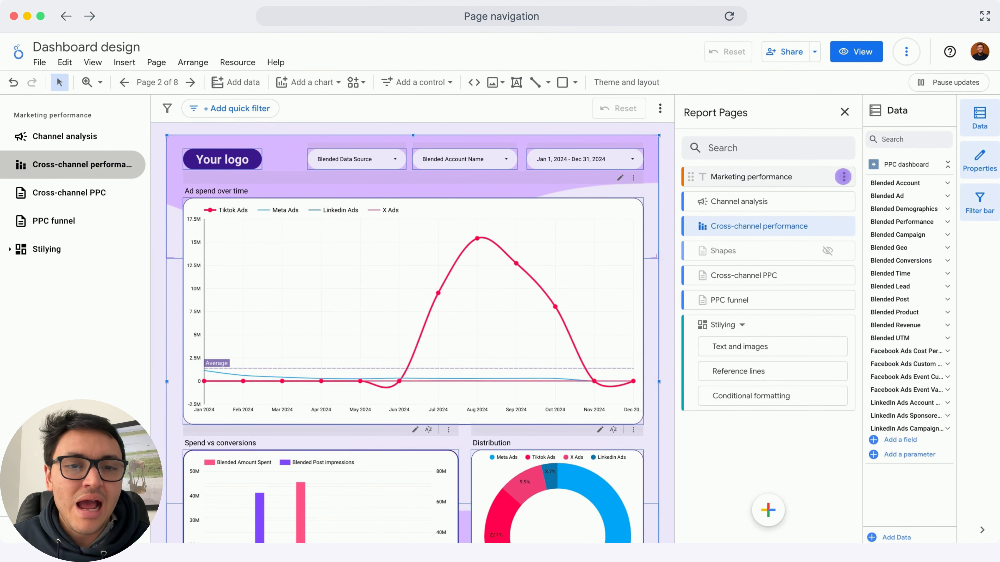
- Move the hidden Shapes page into the Stilying section, below Conditional formatting
left_click_drag(691, 251, 704, 392)
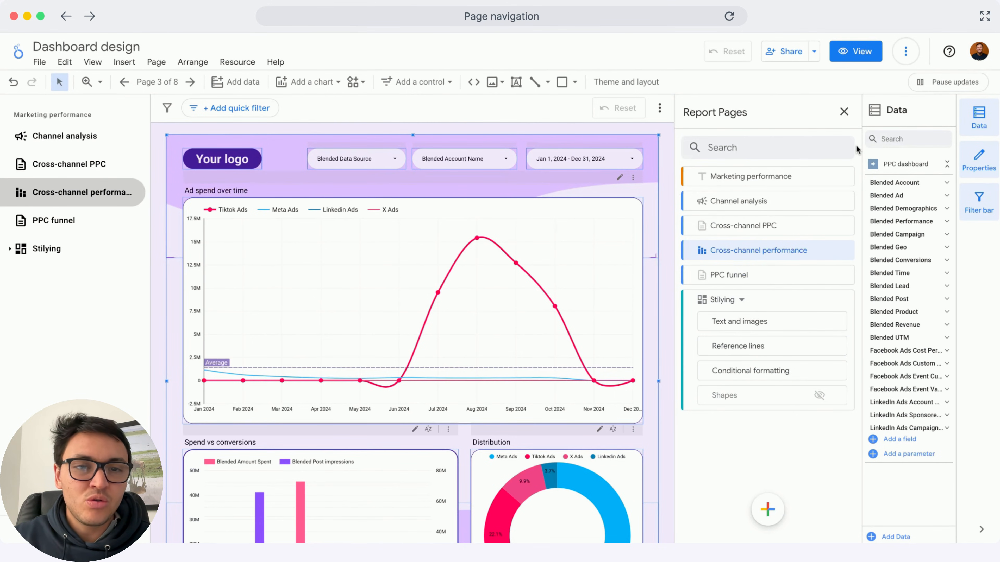
- Examine the page navigation in view mode, including the Marketing performance header, page icons and Stilying section
left_click(855, 52)
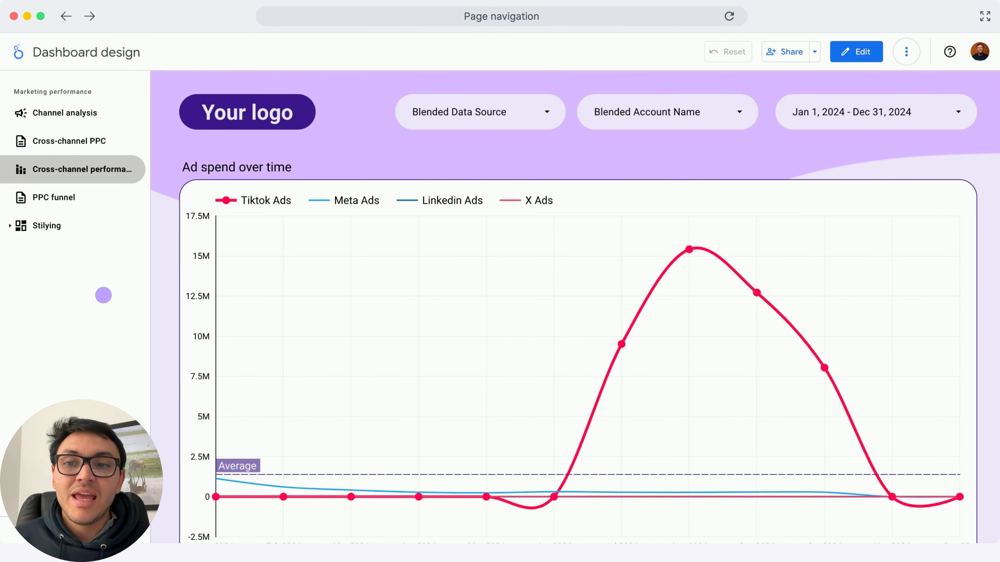
left_click(103, 295)
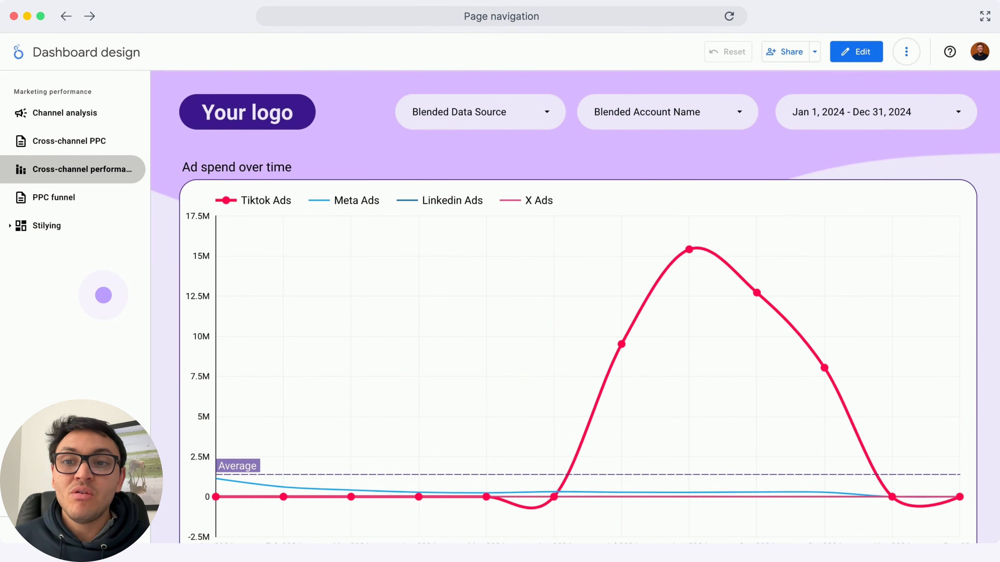
left_click(103, 295)
left_click(103, 295)
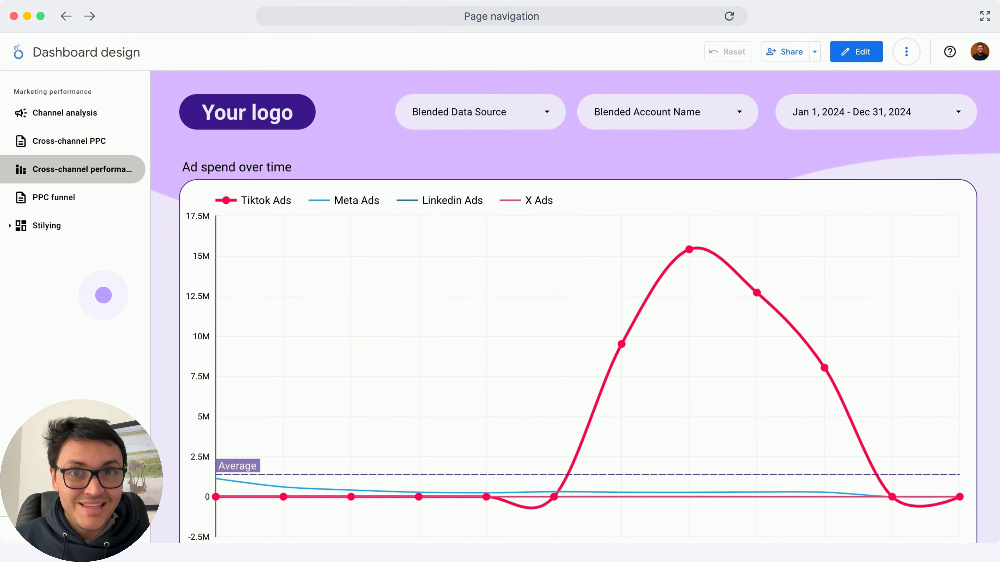
left_click(103, 295)
left_click(103, 295)
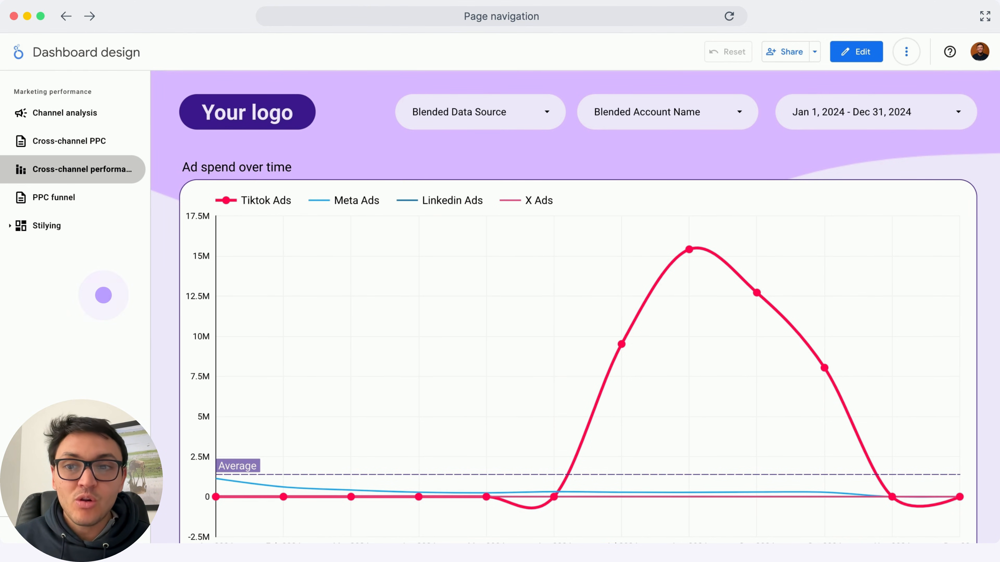
left_click(104, 295)
left_click(104, 295)
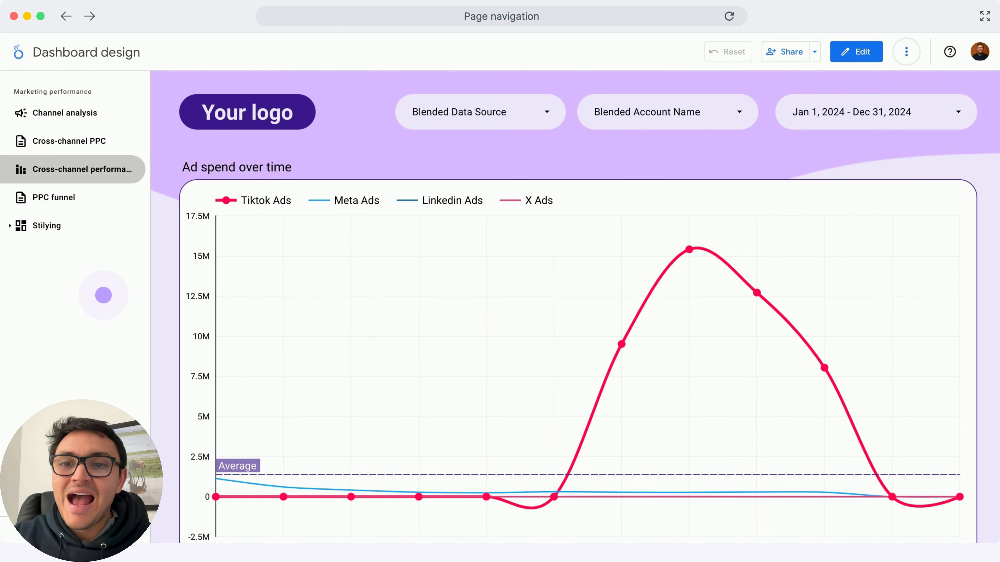
left_click(103, 295)
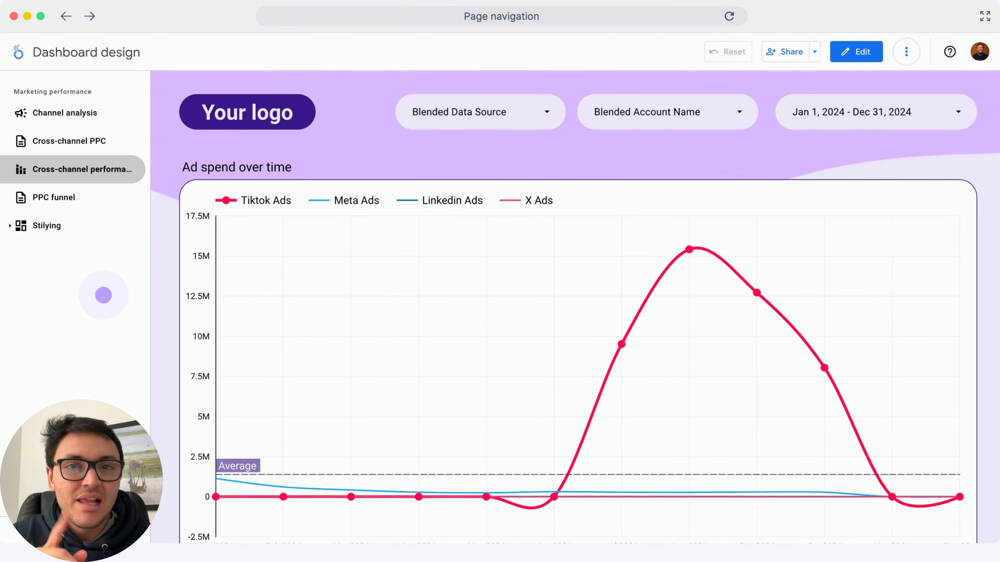
left_click(856, 52)
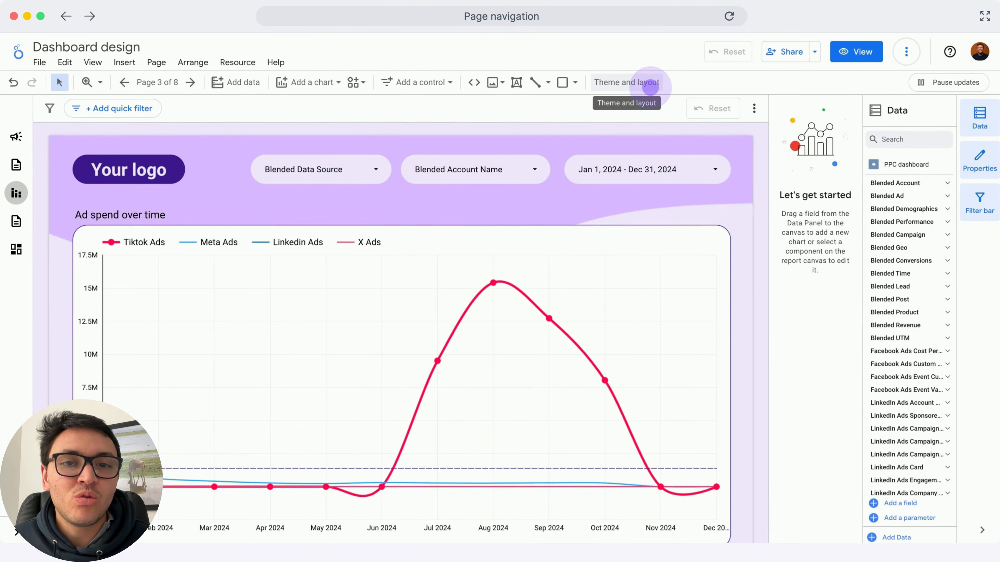
- Customize the theme's page navigation text with purple for the selected page and dark purple for the navigation font
left_click(650, 84)
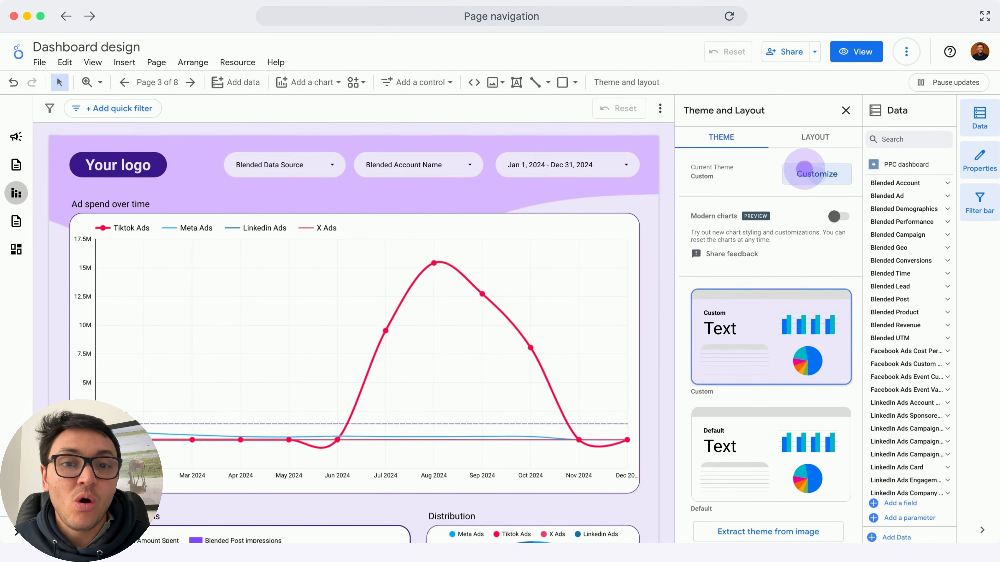
left_click(817, 170)
scroll(795, 277, "down", 10)
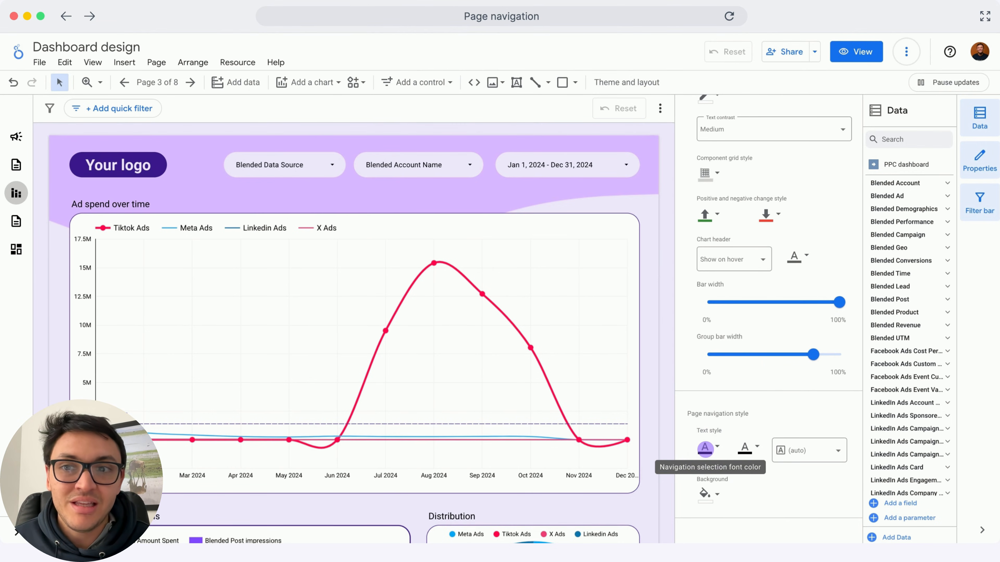
left_click(704, 448)
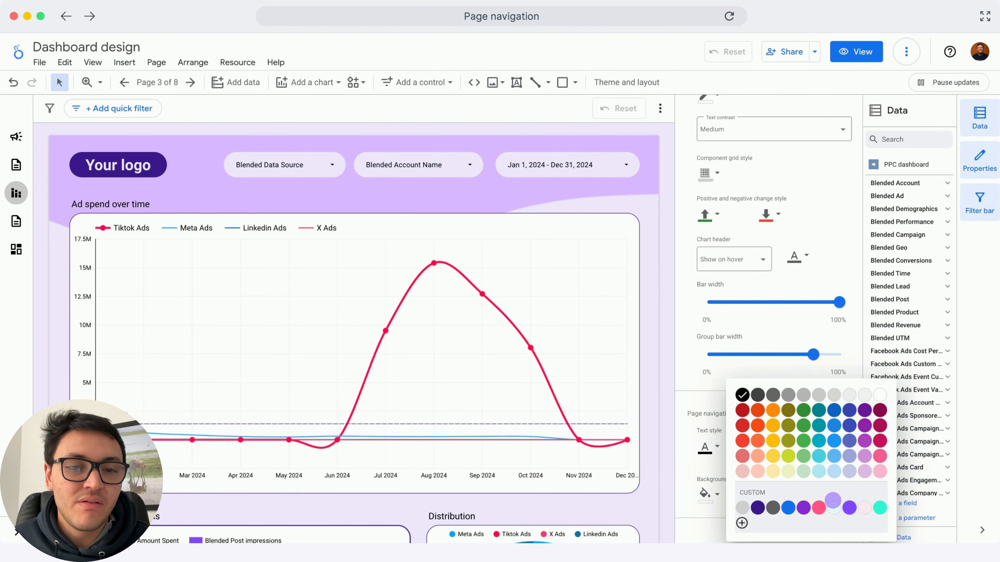
left_click(846, 505)
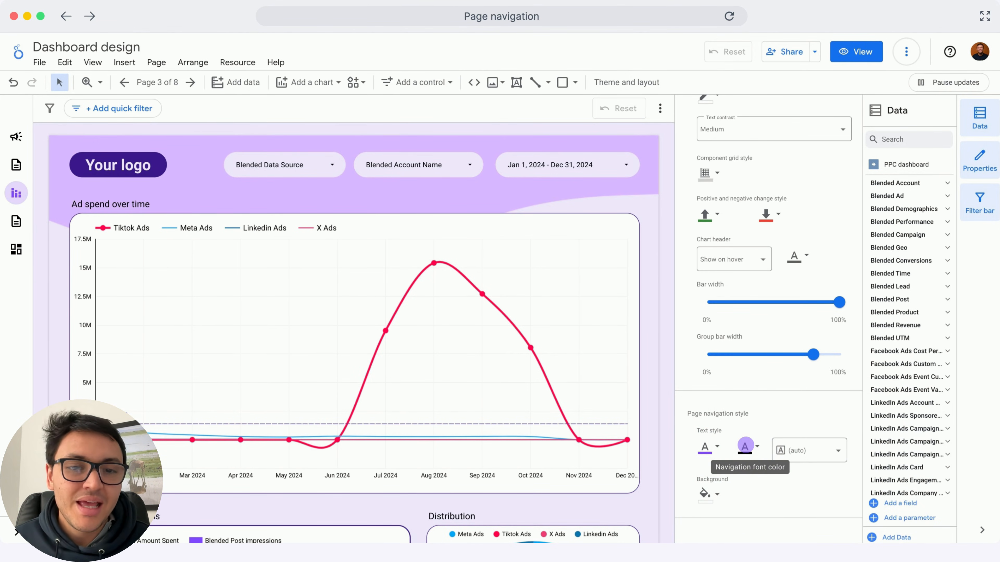
left_click(753, 448)
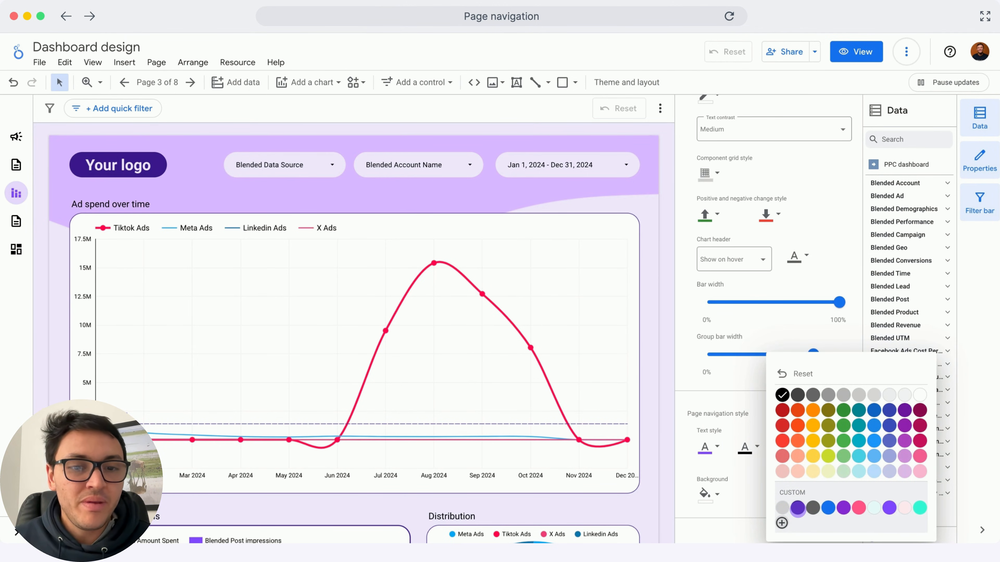
left_click(797, 508)
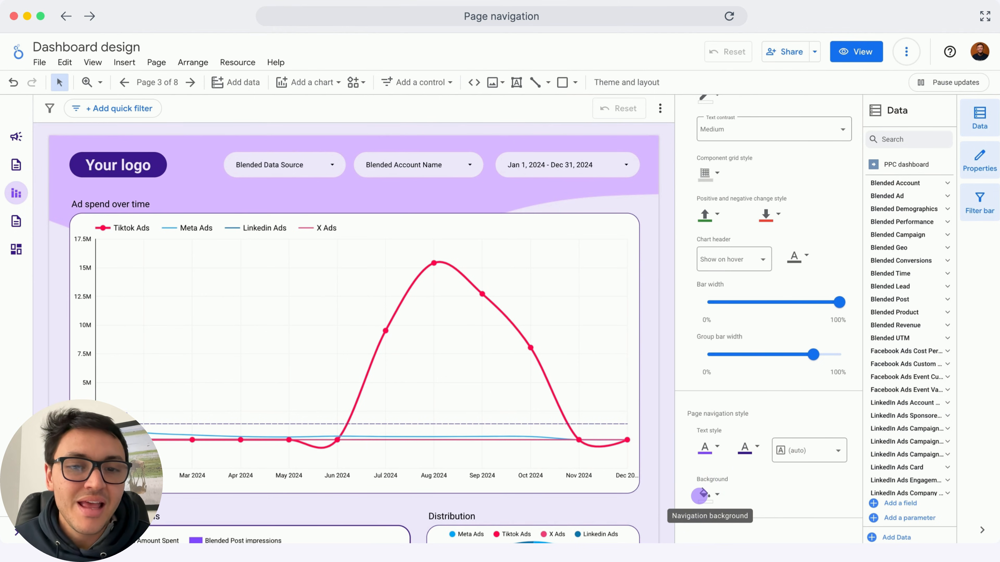
- Set the page navigation background to light purple and expand the navigation to check the styling
left_click(702, 495)
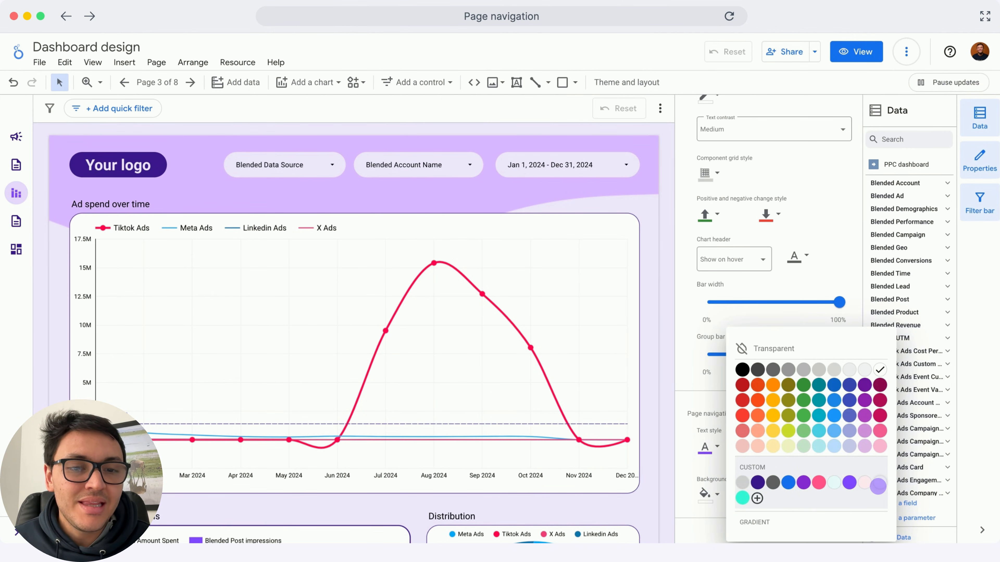
left_click(864, 485)
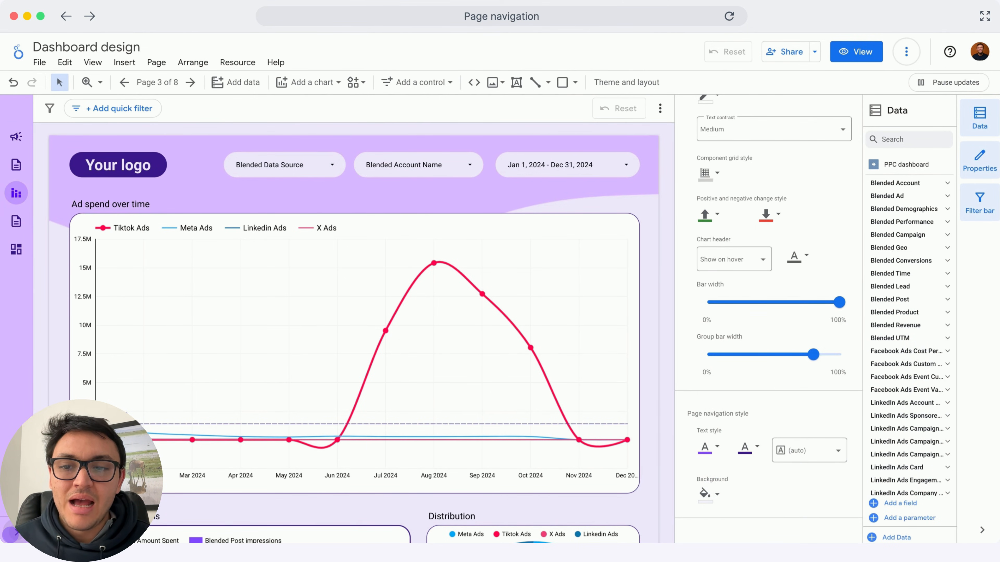
left_click(10, 534)
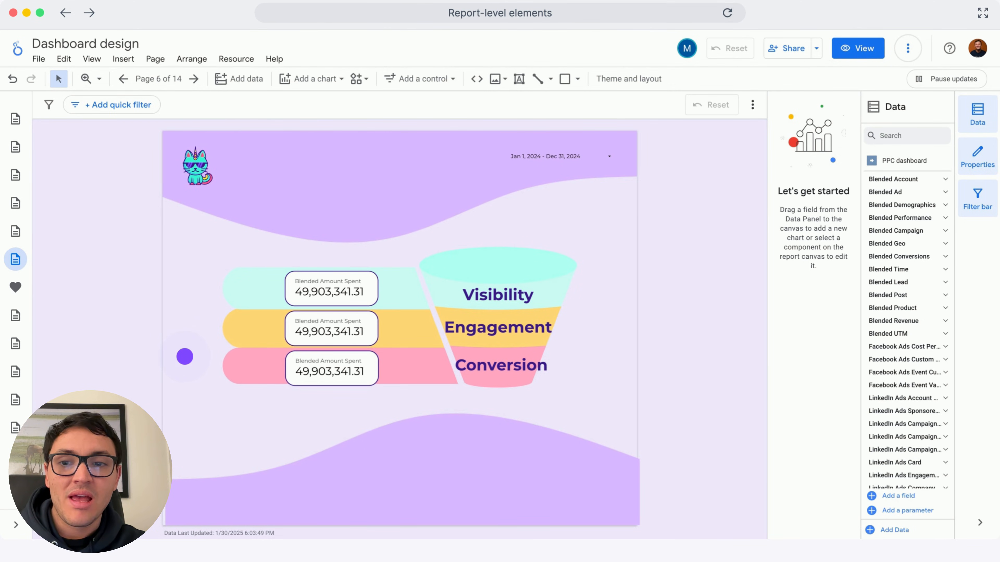
- Add a blank page to the report and return to the Images and text page
left_click(158, 80)
left_click(766, 506)
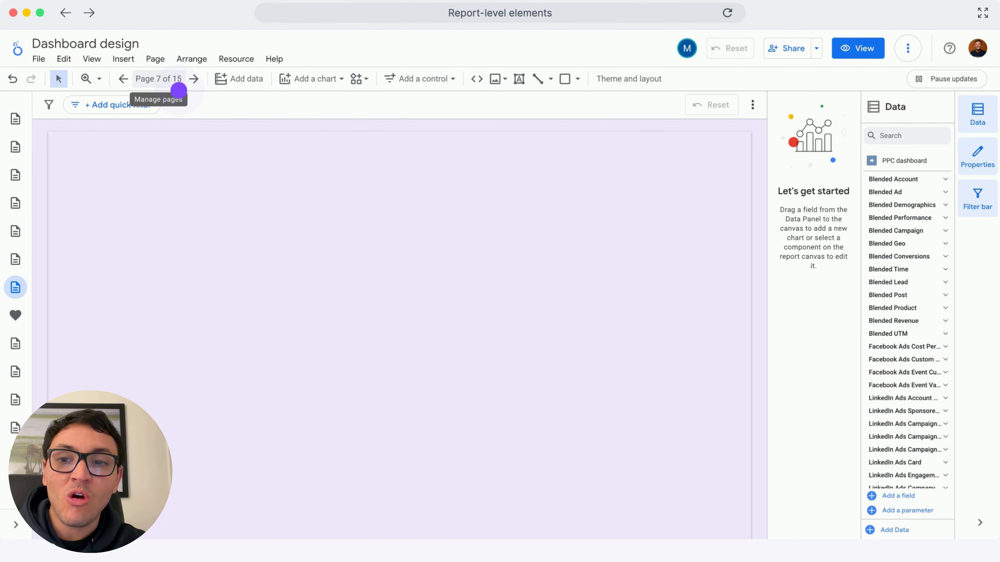
left_click(176, 82)
left_click(740, 296)
- Make the header wave, cat logo and date control report-level, and open the Untitled Page to check them
left_click_drag(429, 225, 484, 175)
right_click(485, 174)
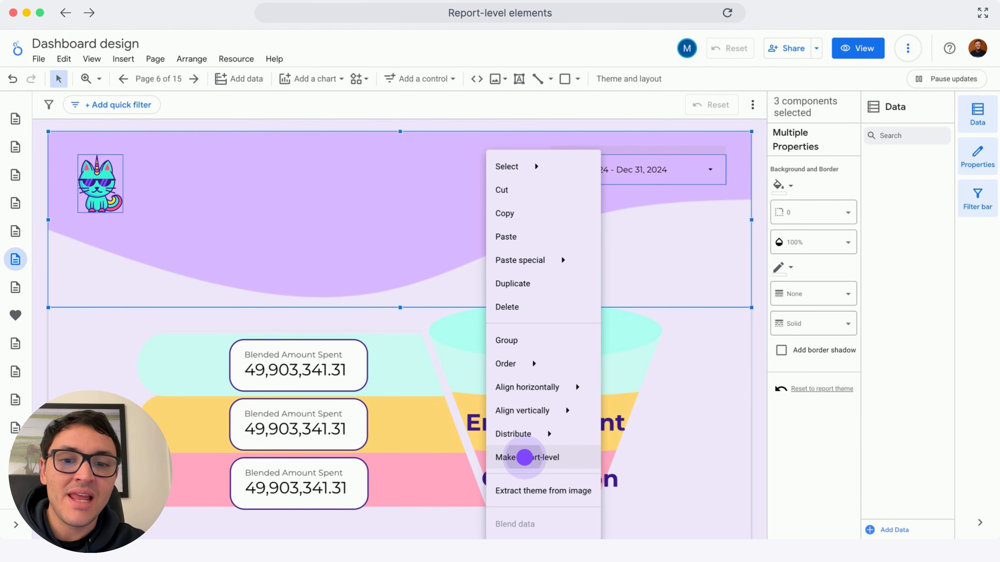
left_click(524, 458)
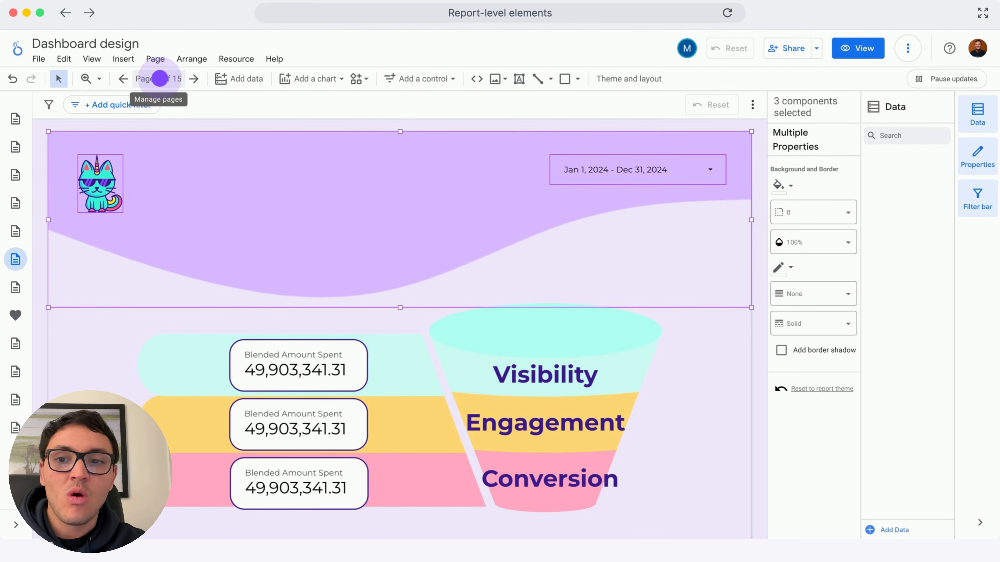
left_click(159, 78)
left_click(765, 319)
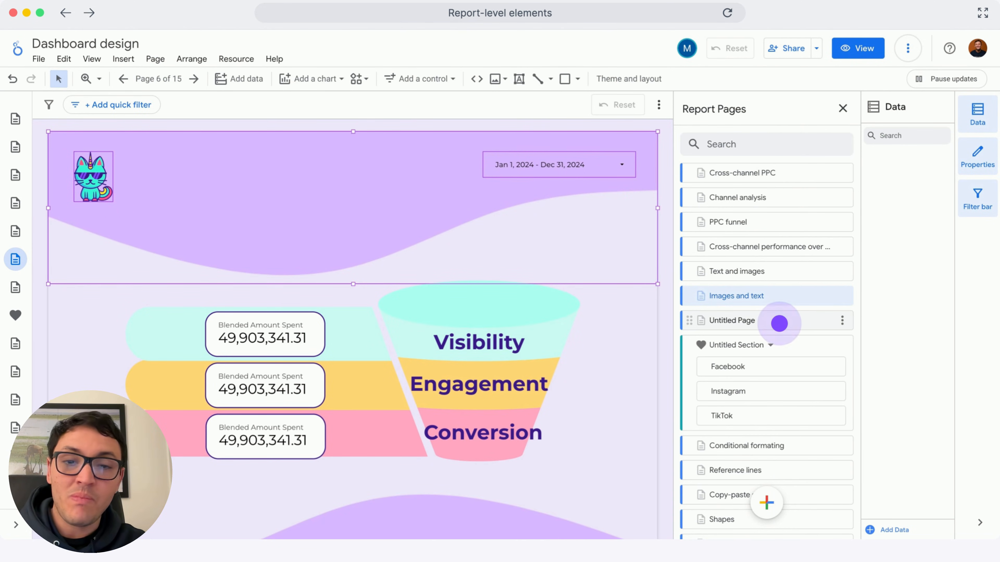
left_click(571, 334)
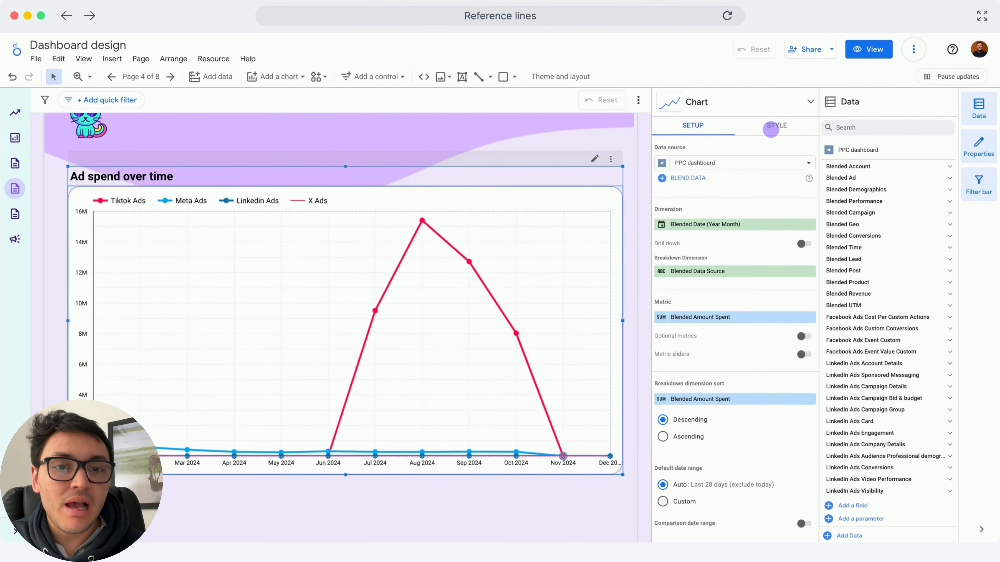
- Add a constant-value reference line at 2000000 to the Ad spend over time chart
left_click(771, 125)
left_click(697, 291)
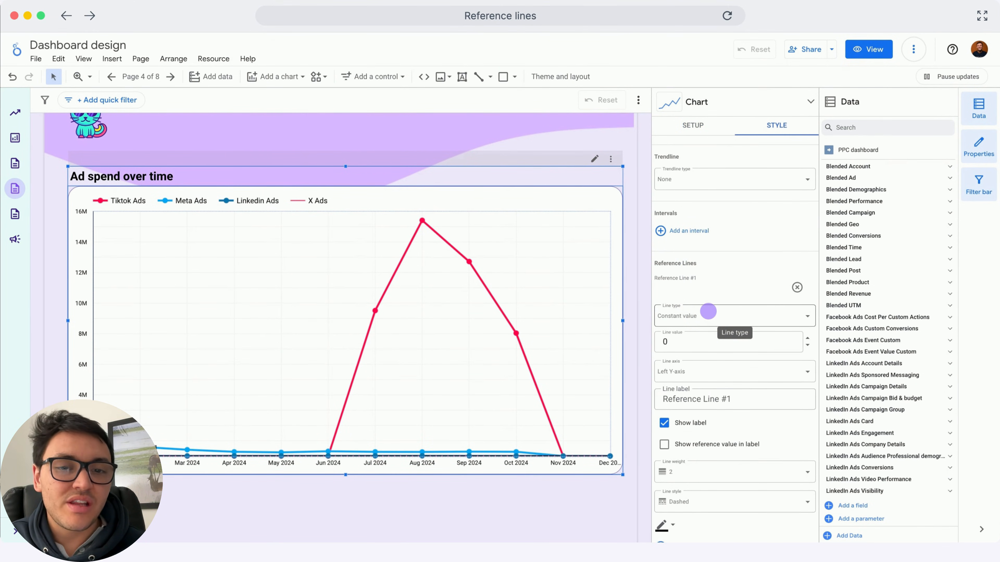
left_click(707, 311)
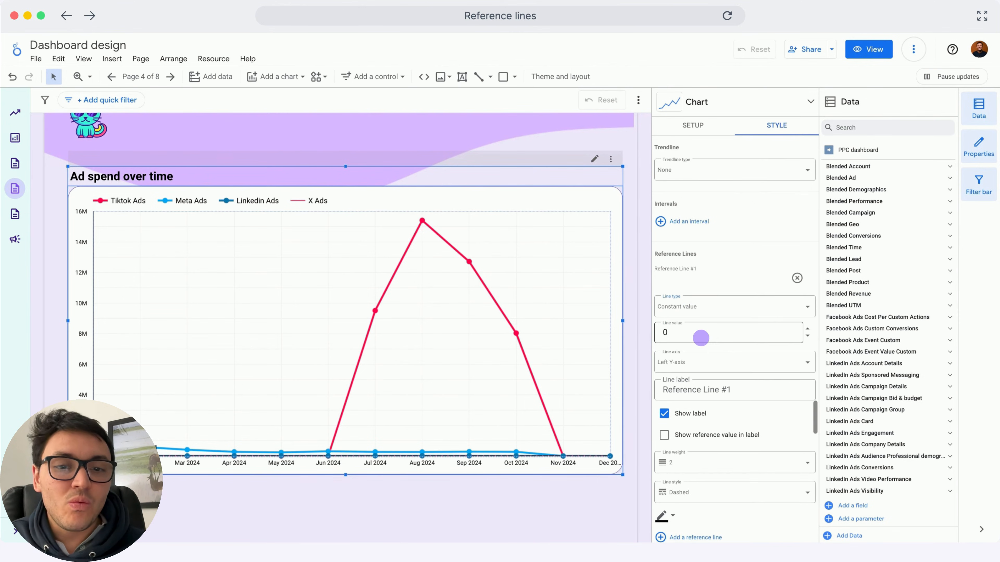
left_click(704, 332)
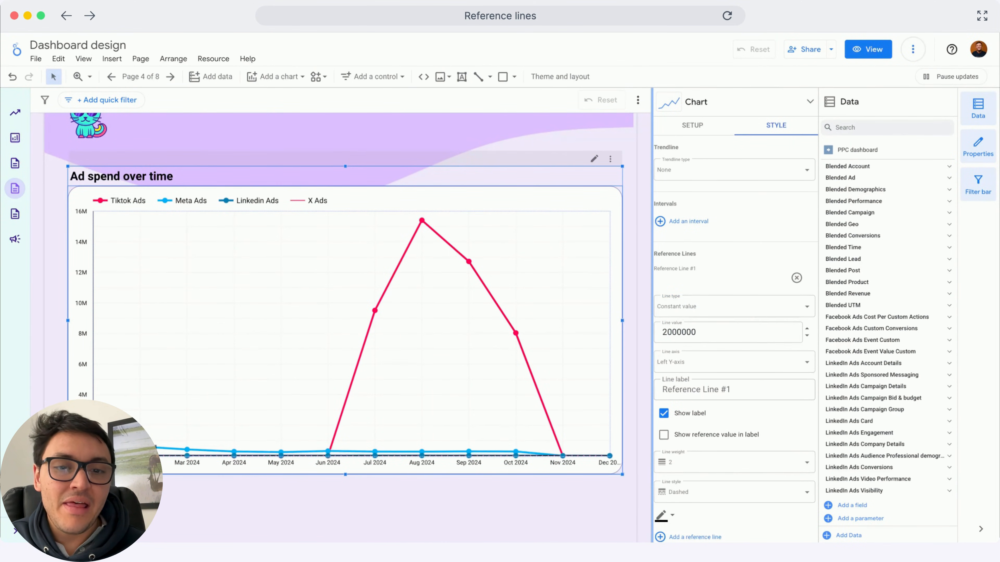
- Label the reference line "Target" and show its reference value in the label
left_click(700, 390)
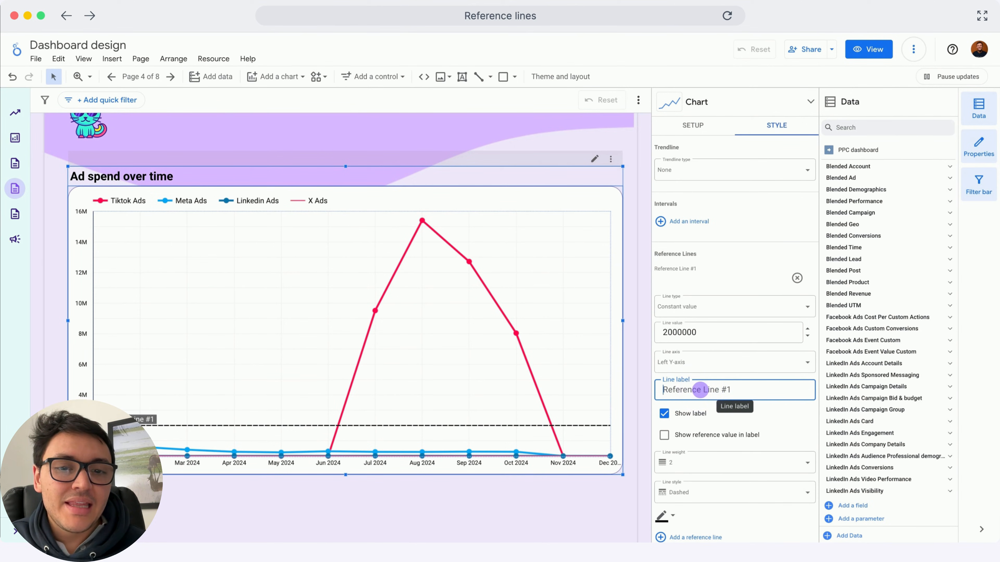
type("Target")
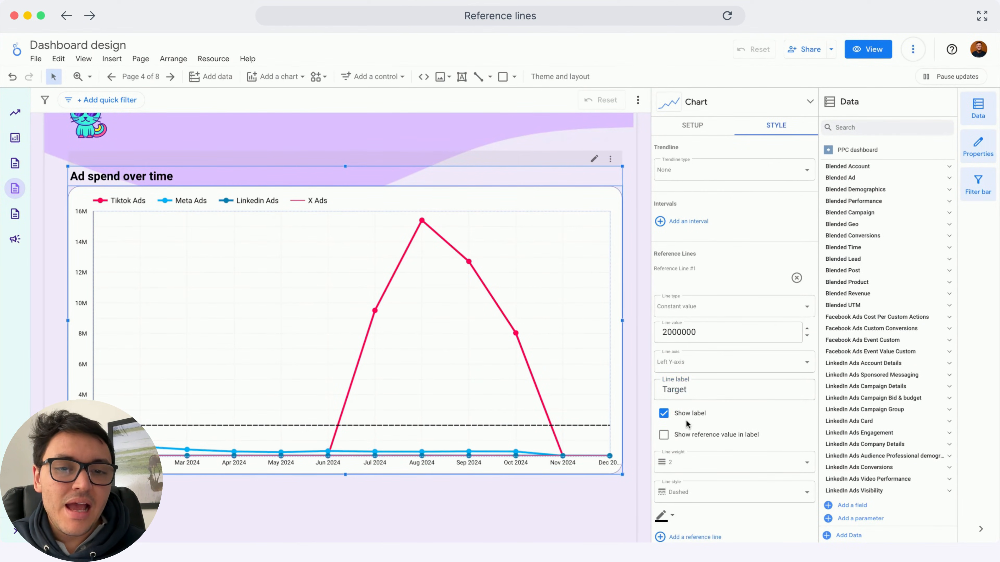
left_click(664, 435)
- Colour the Target reference line purple
scroll(665, 429, "down", 3)
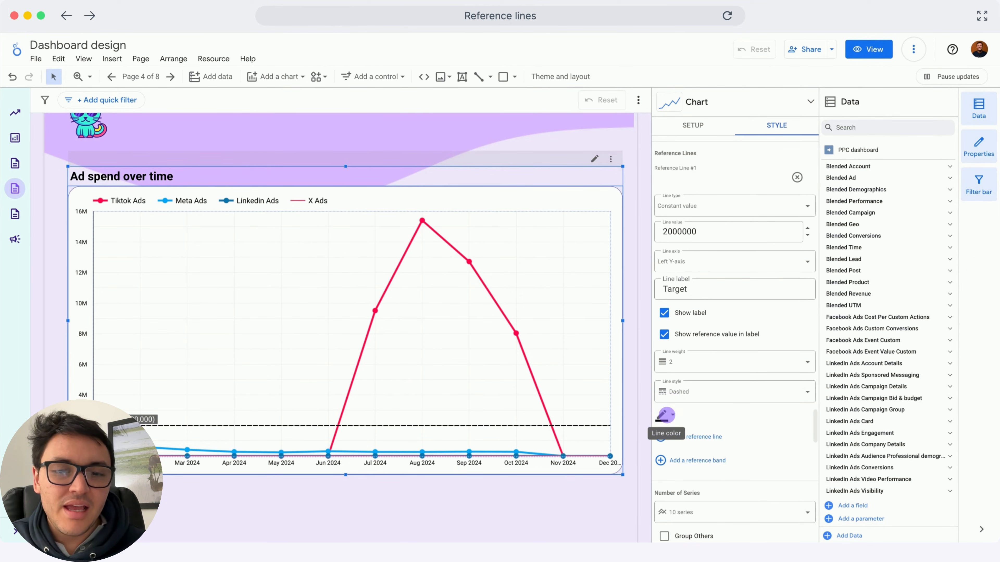
left_click(665, 415)
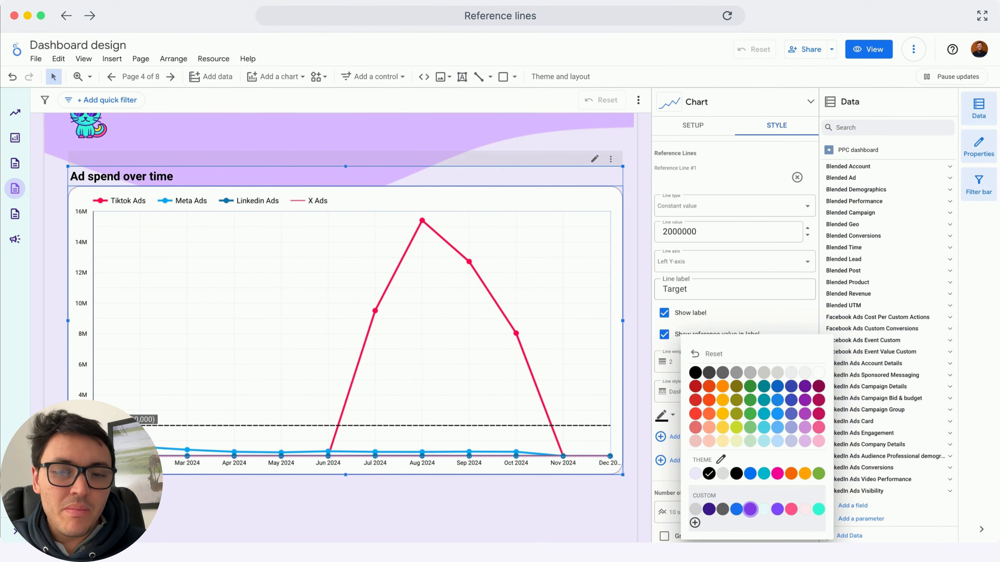
left_click(749, 509)
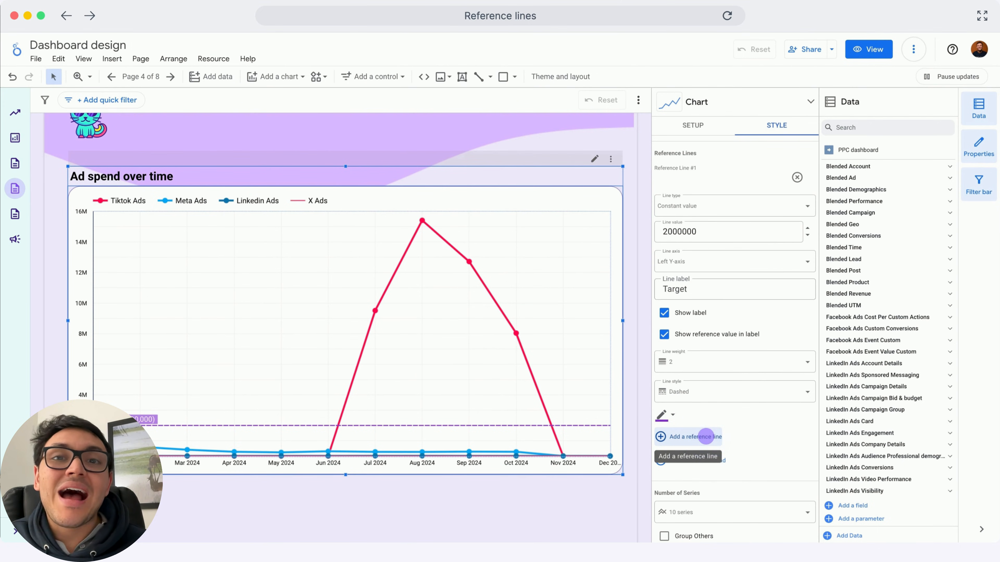
- Add a second reference line of type Metric to the chart, using the average of Blended Amount Spent
left_click(706, 437)
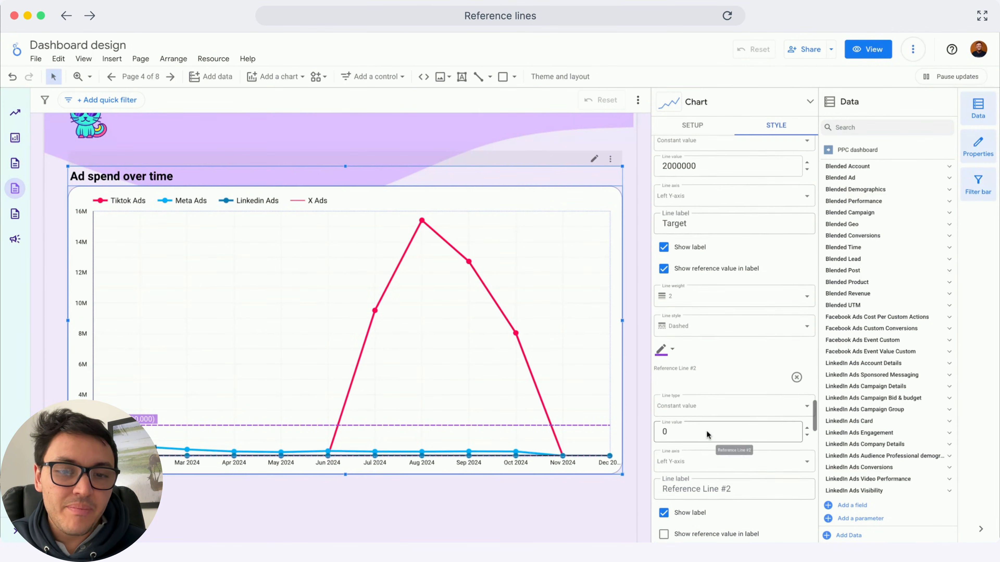
scroll(705, 435, "down", 2)
left_click(708, 352)
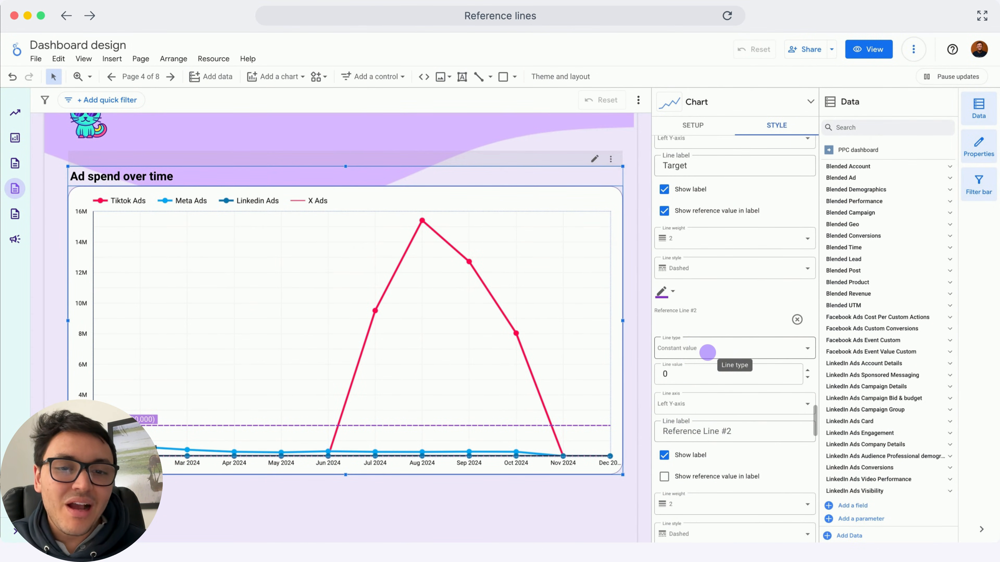
left_click(711, 395)
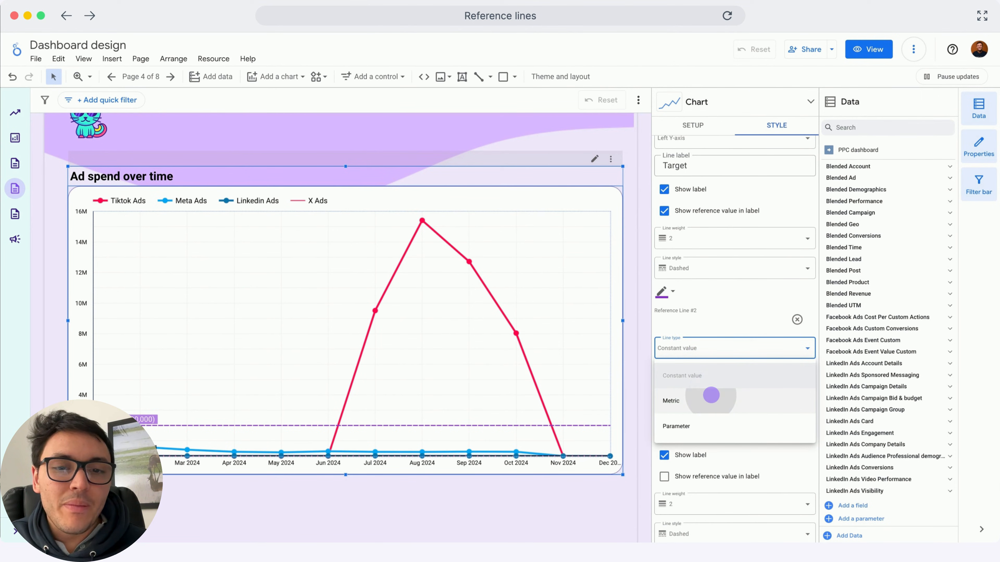
left_click(717, 397)
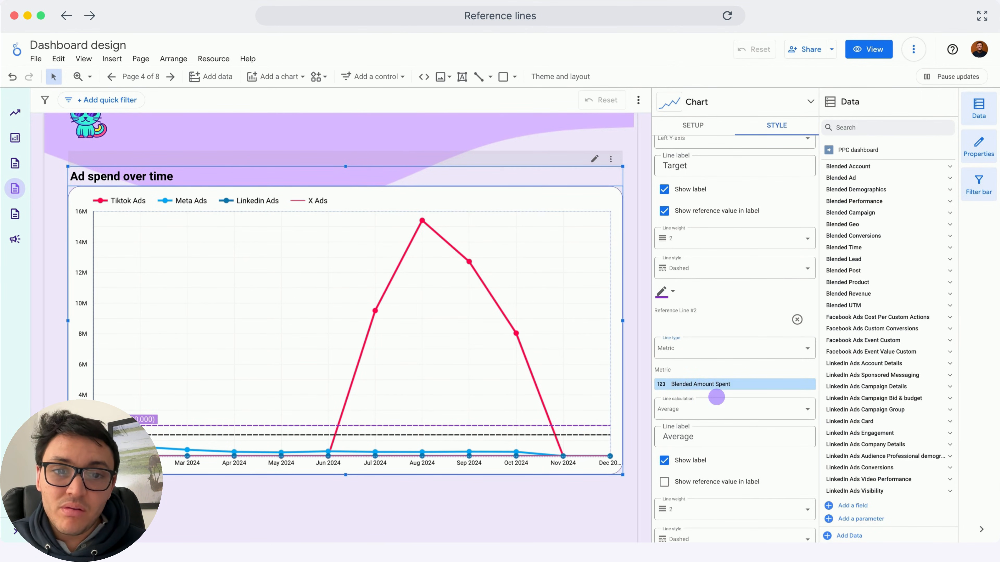
left_click(716, 397)
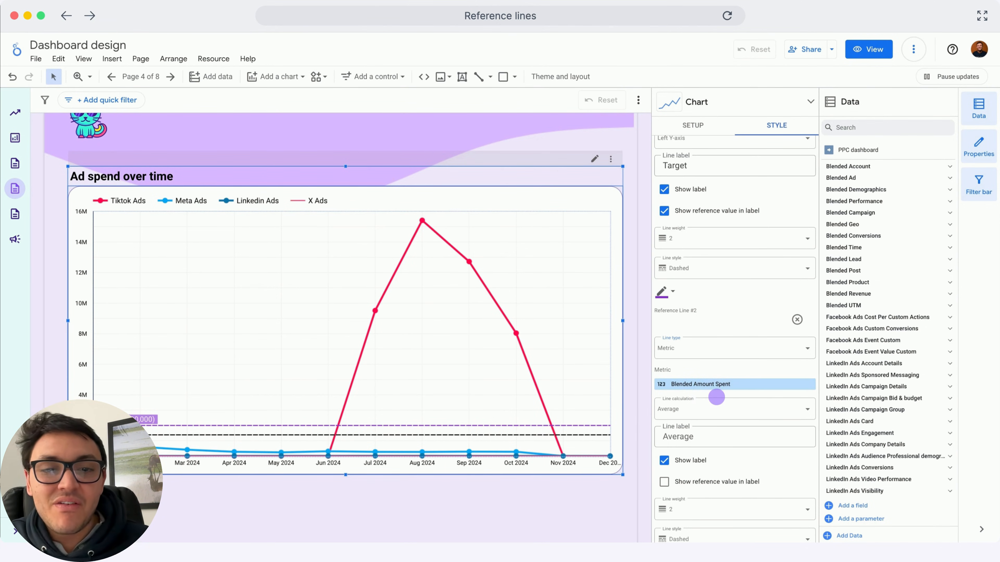
left_click(716, 397)
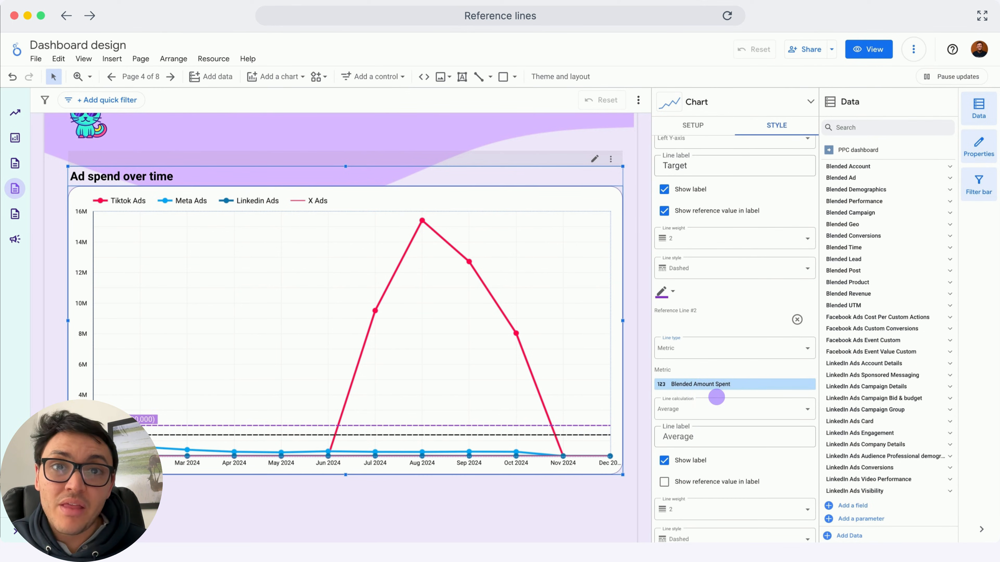
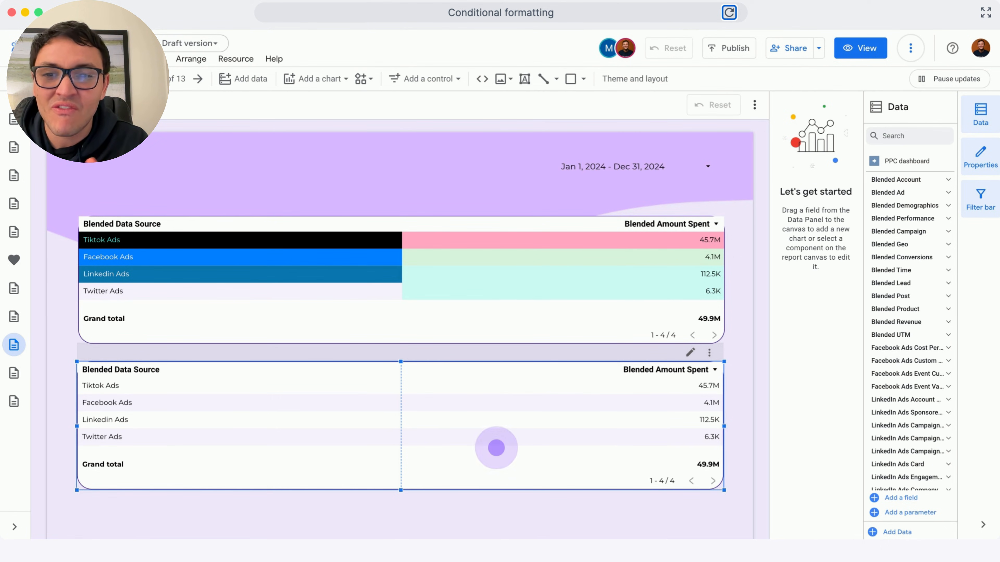
- Create a single-colour conditional formatting rule on the lower table for Blended Data Source values containing "Tiktok"
left_click(496, 448)
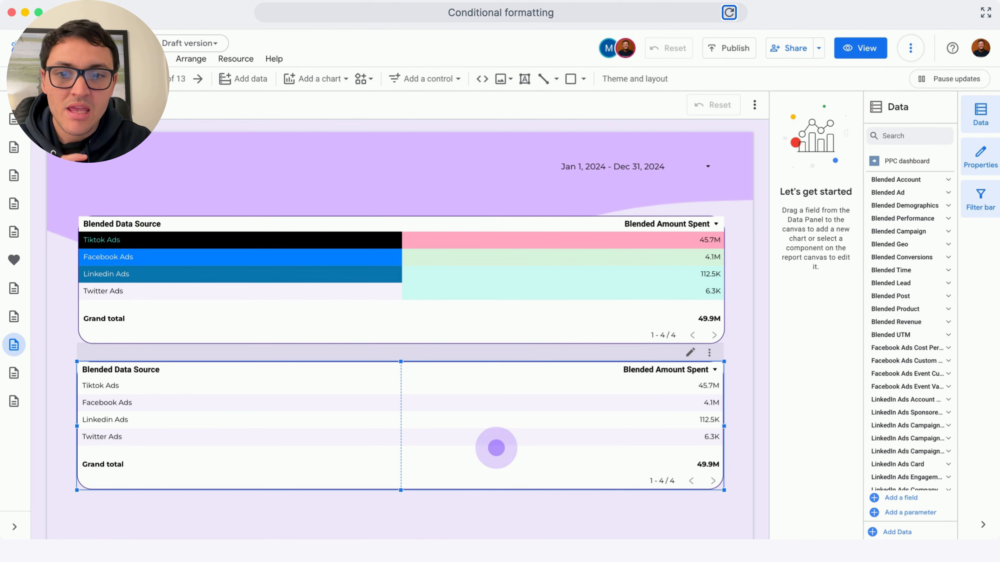
left_click(496, 448)
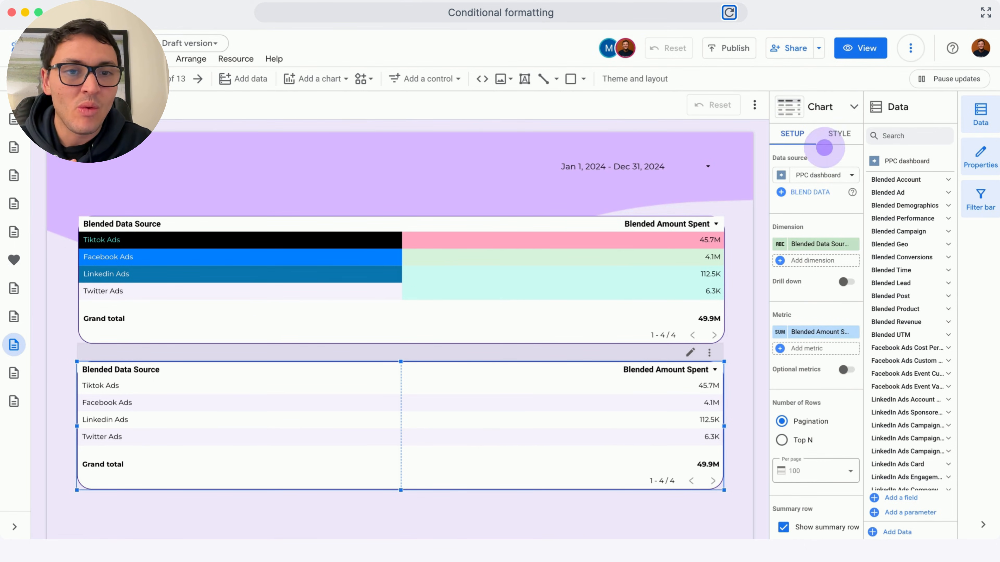
left_click(831, 136)
left_click(782, 280)
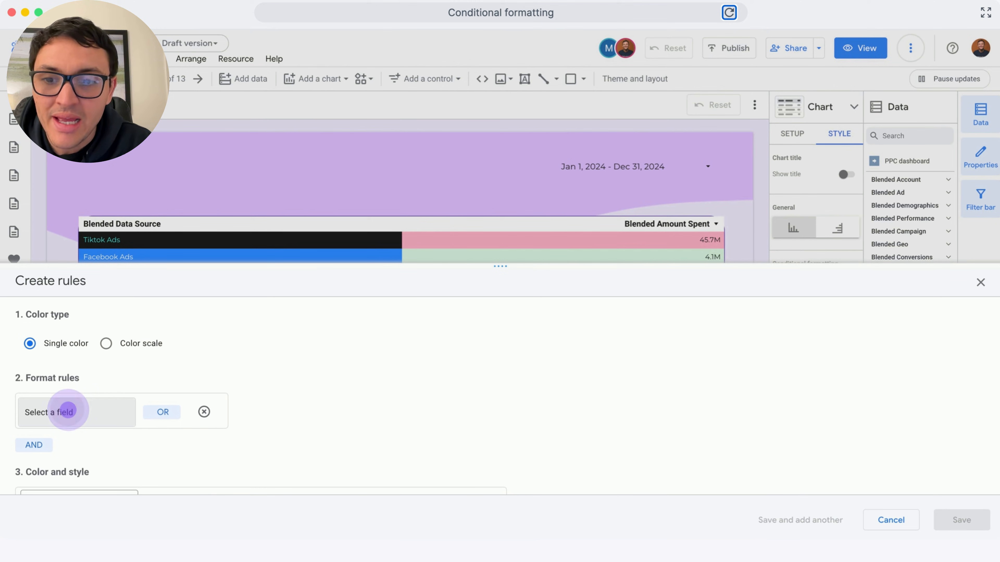
left_click(68, 412)
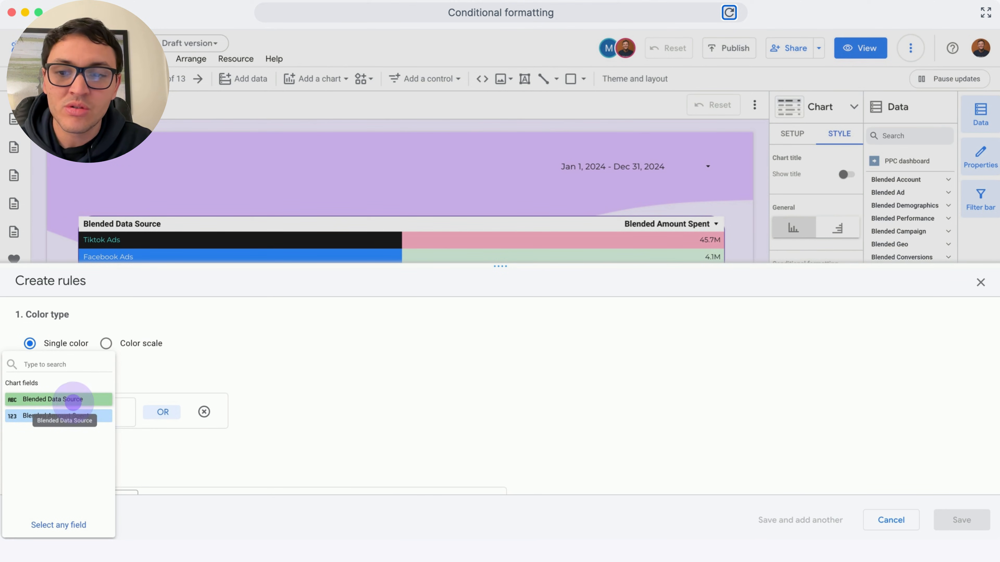
left_click(73, 399)
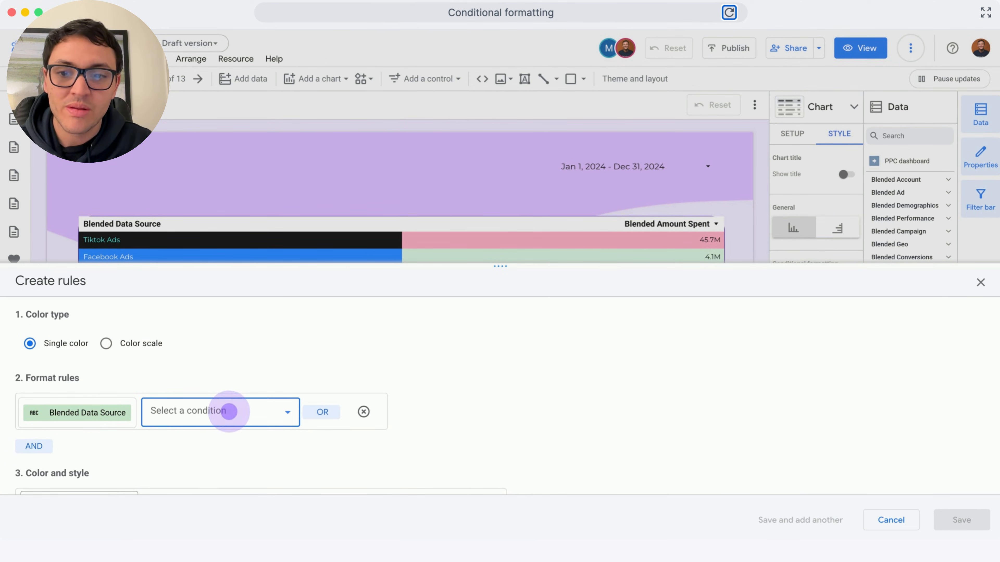
left_click(225, 411)
left_click(202, 375)
left_click(336, 404)
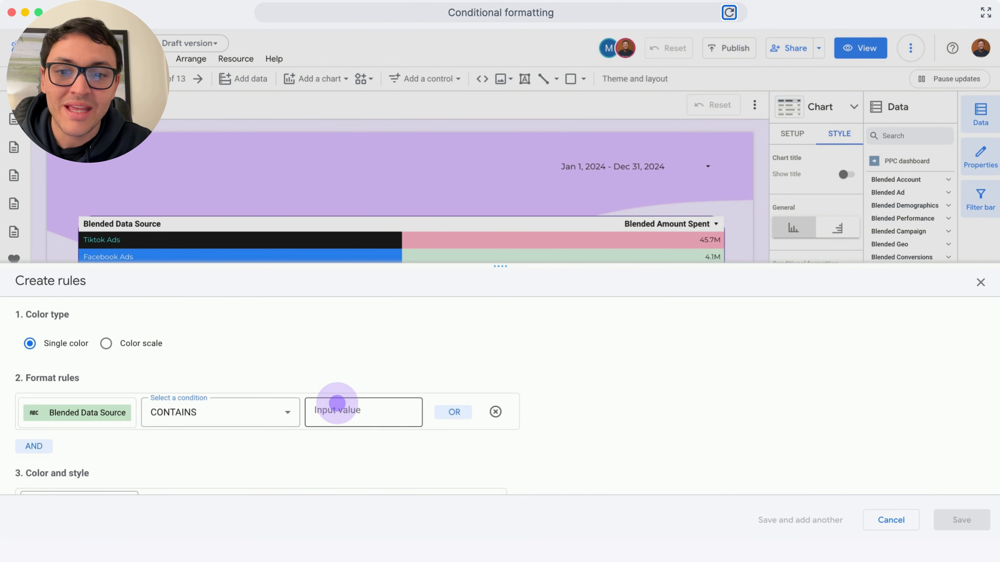
type("Tiktok")
- Apply the Tiktok rule to the Blended Data Source column with a black background and turquoise text, and save it
scroll(112, 457, "down", 2)
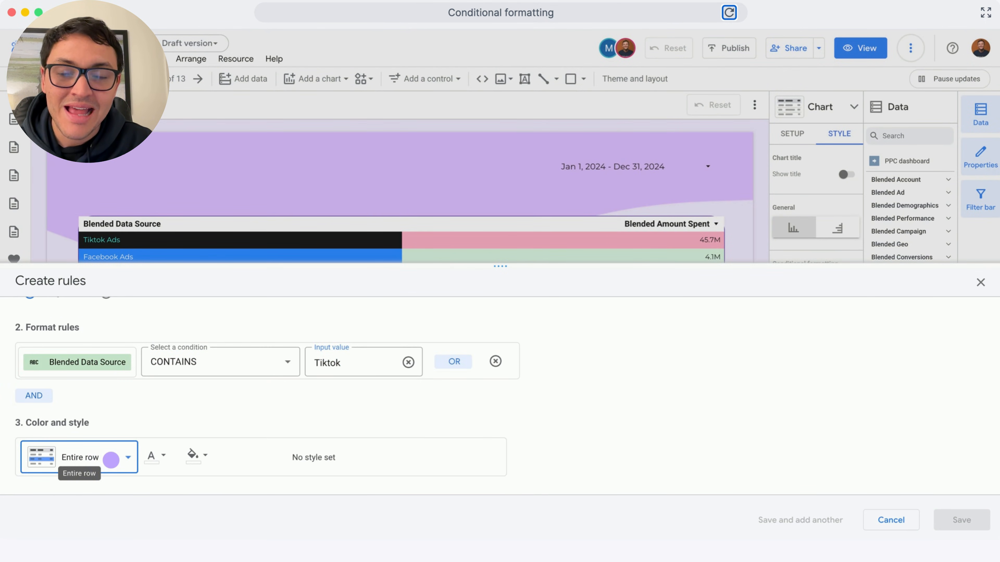
left_click(110, 457)
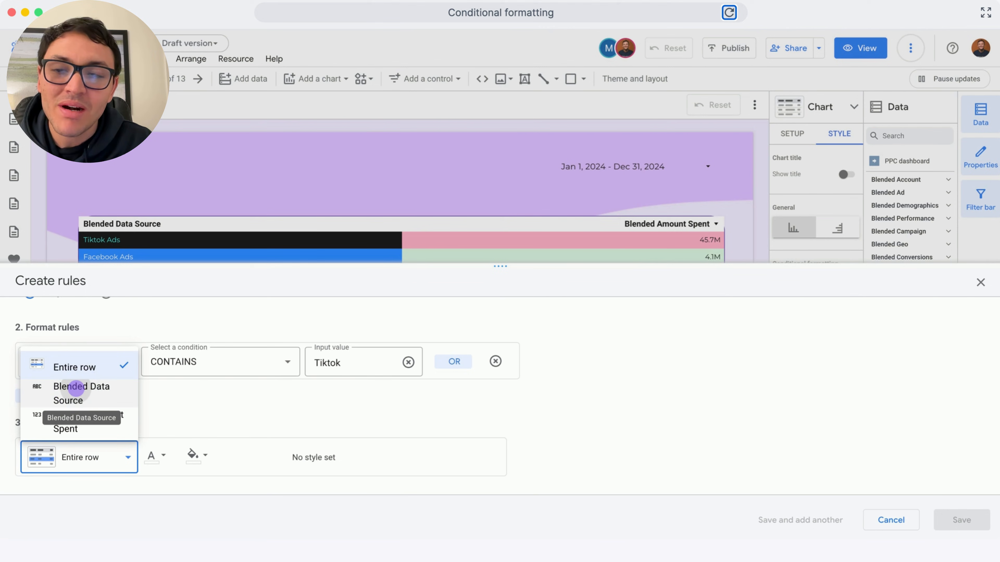
left_click(75, 389)
left_click(183, 448)
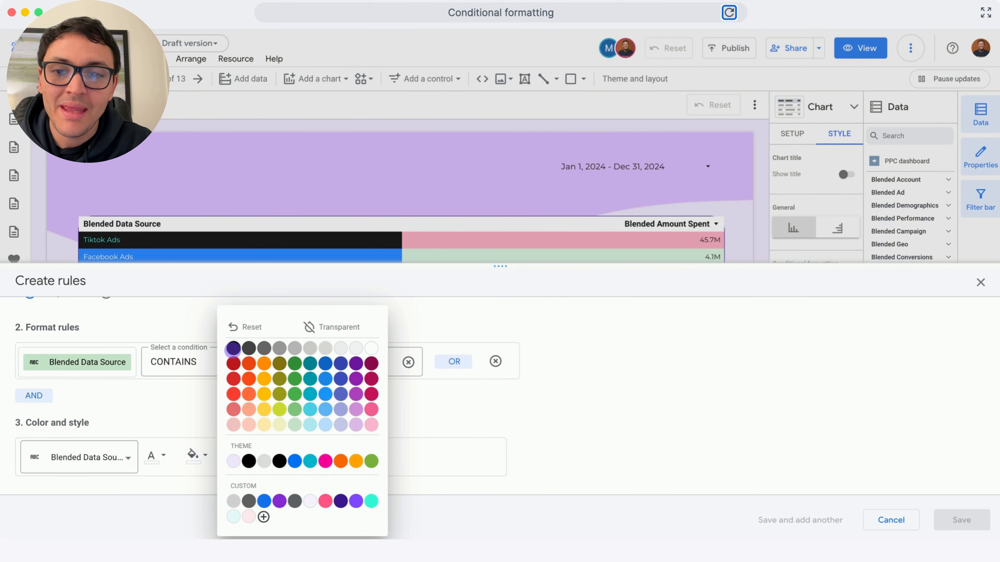
left_click(232, 349)
left_click(153, 459)
left_click(314, 497)
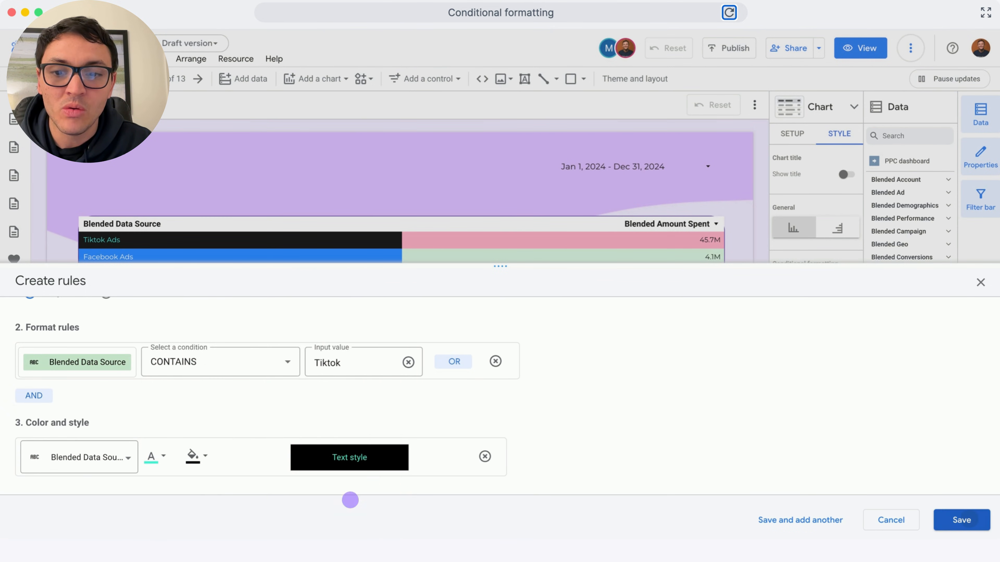
left_click(962, 520)
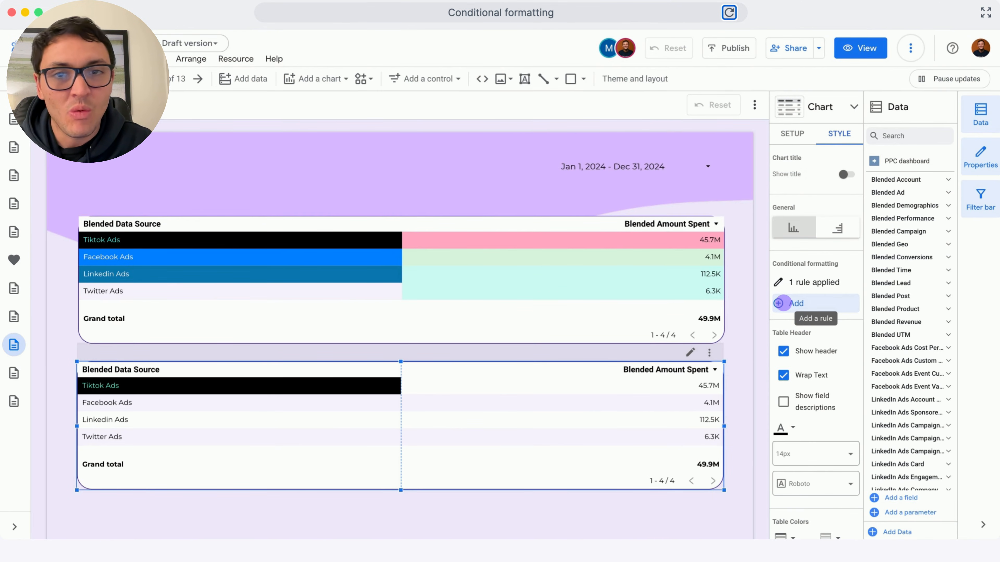
- Add a second single-colour rule to the lower table for Blended Data Source values containing "Facebook"
left_click(782, 304)
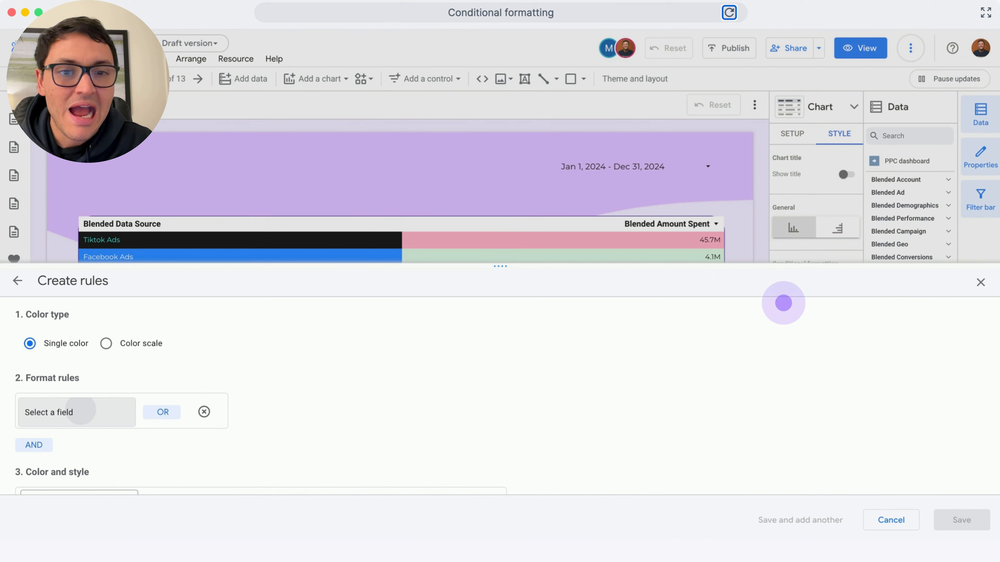
left_click(112, 405)
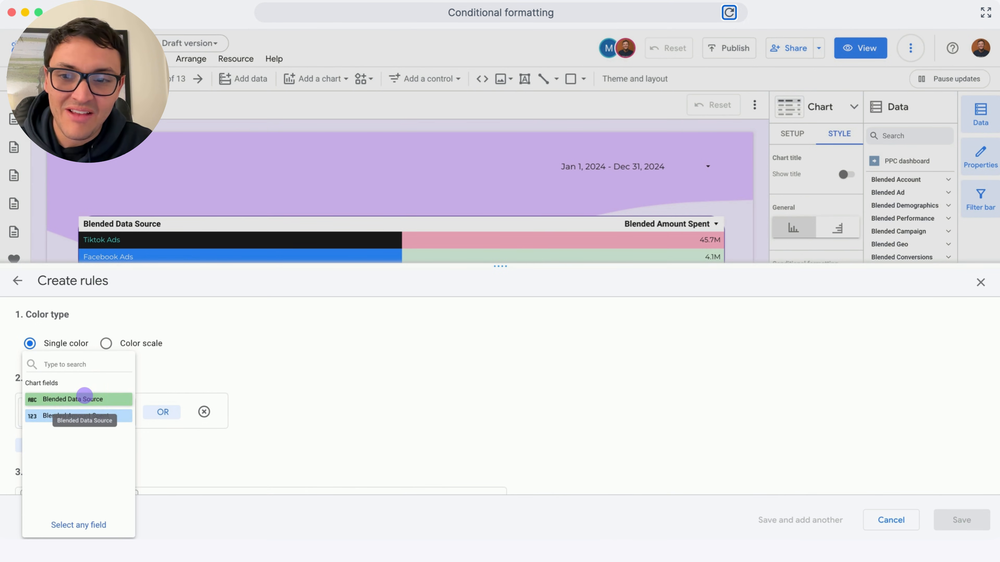
left_click(84, 408)
left_click(225, 416)
left_click(178, 367)
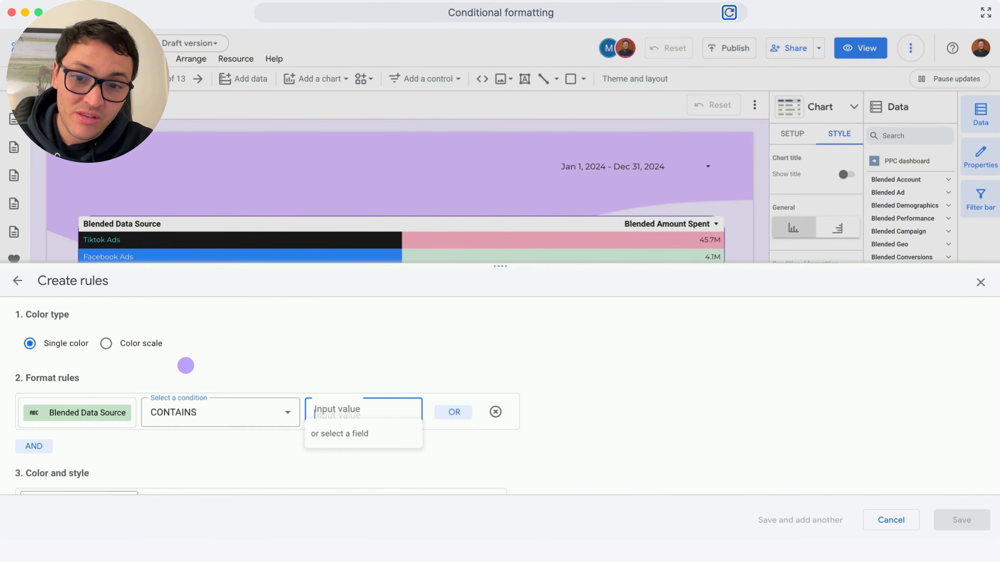
left_click(354, 416)
type("Facebook")
- Style the Facebook rule's Blended Data Source column with background #0081FB and white text, and save the rule
scroll(302, 404, "down", 2)
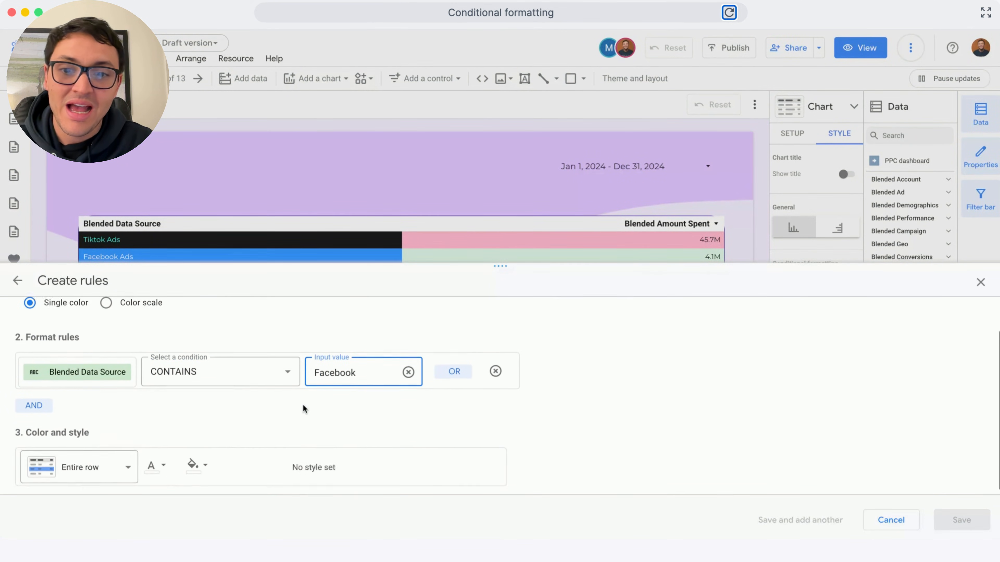
left_click(79, 457)
left_click(82, 386)
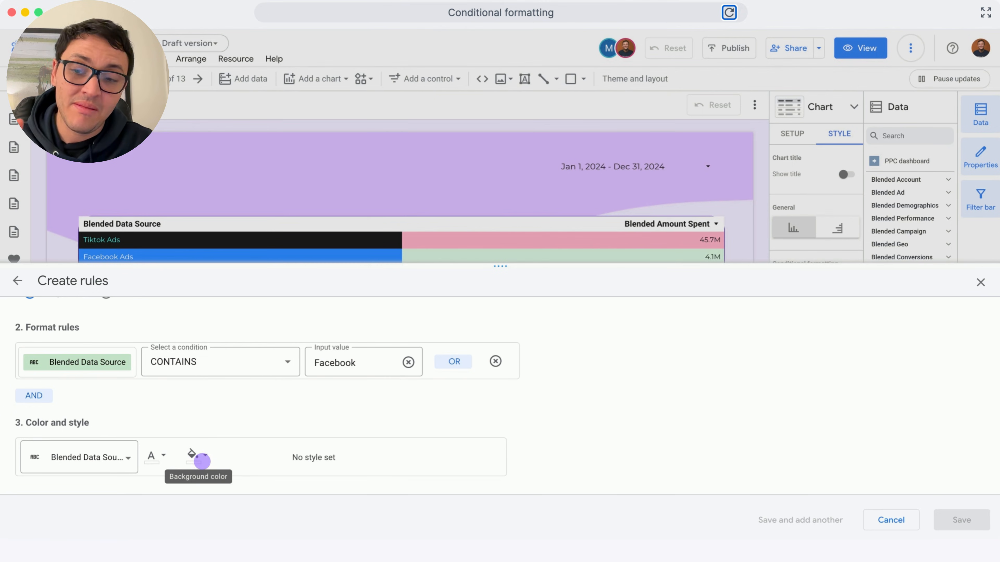
left_click(193, 455)
left_click(263, 517)
type("#0081FB")
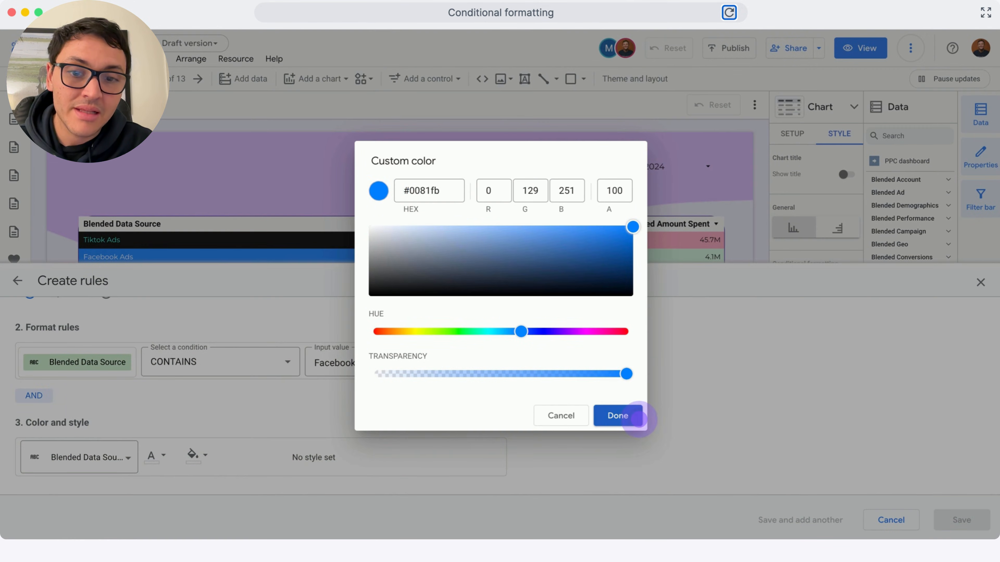
left_click(616, 415)
left_click(156, 456)
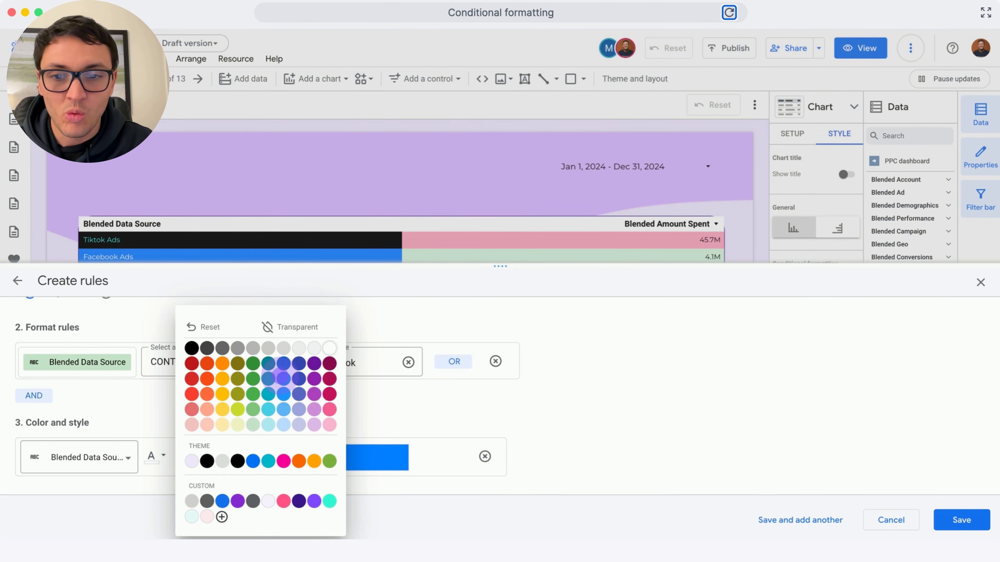
left_click(327, 346)
left_click(961, 521)
- Add a third single-colour rule to the lower table for Blended Data Source values containing "Linked"
left_click(837, 134)
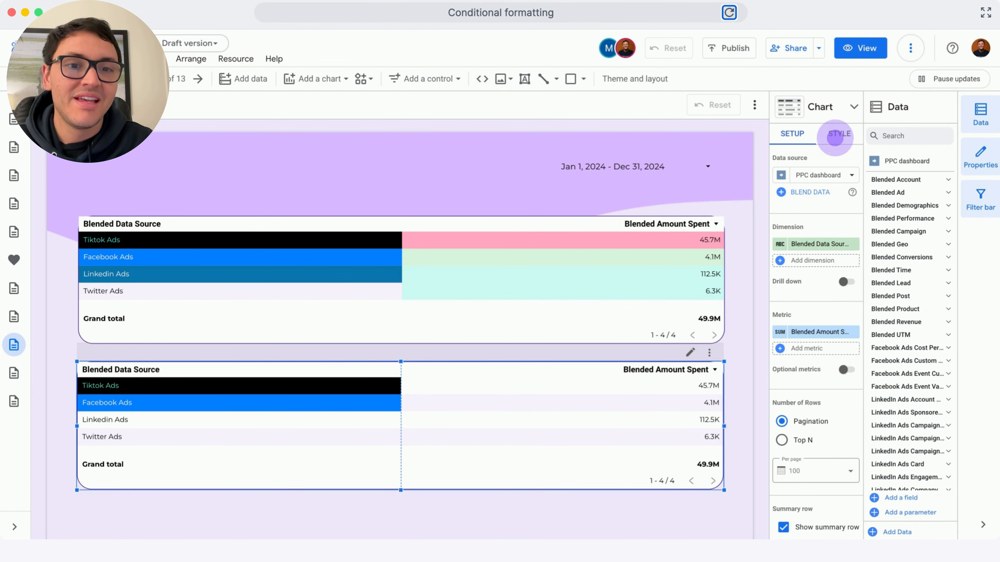
left_click(781, 302)
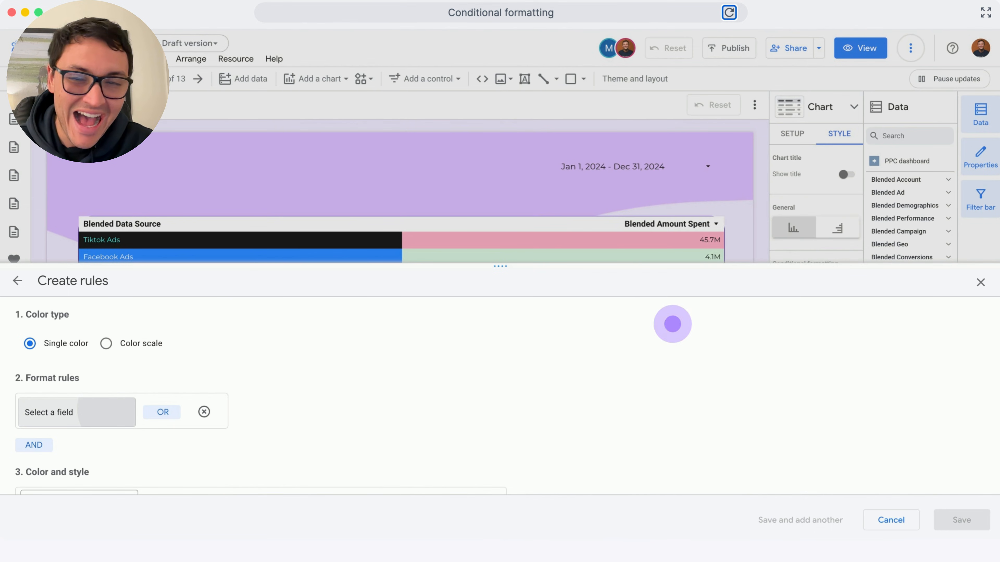
left_click(116, 409)
left_click(73, 401)
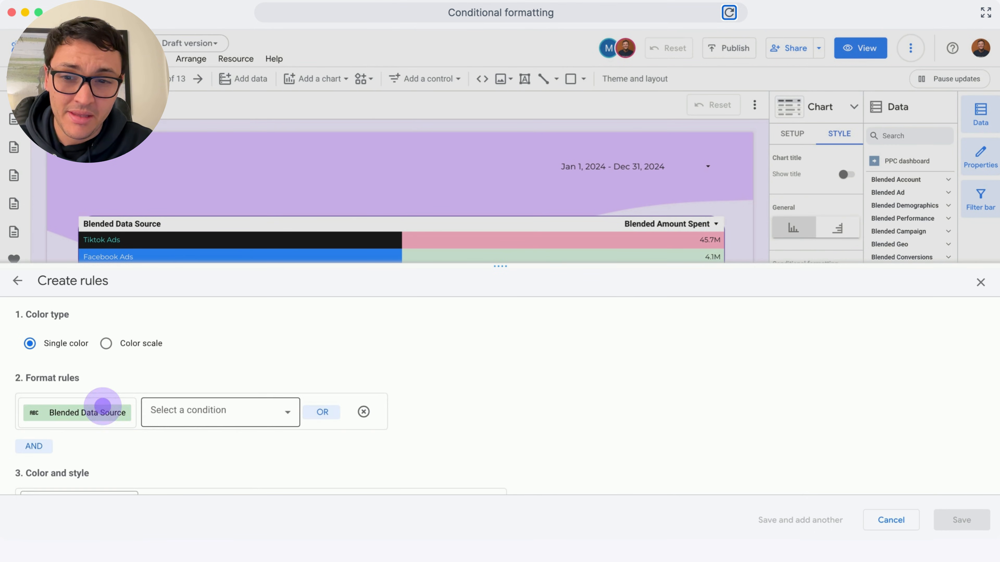
left_click(217, 419)
left_click(197, 365)
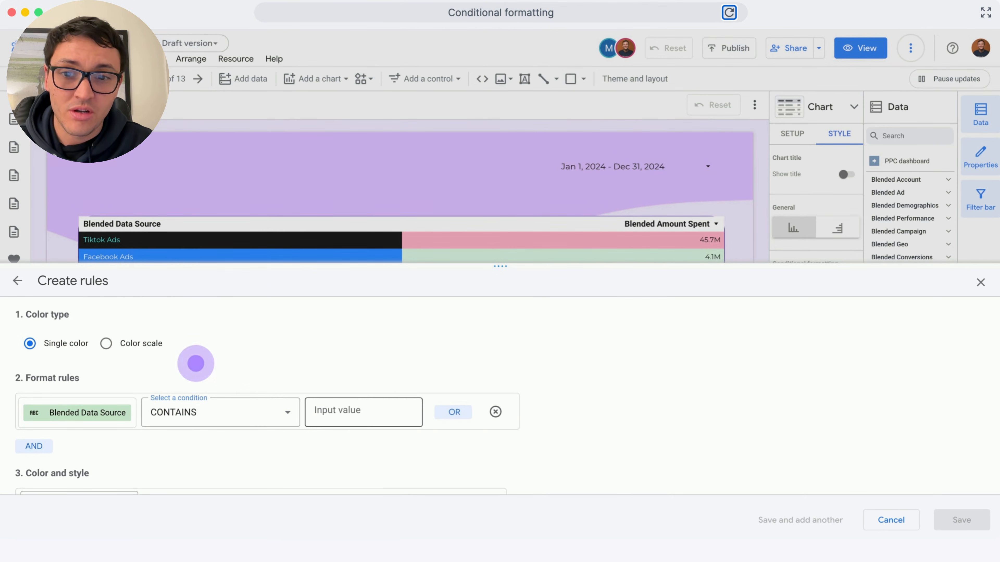
left_click(333, 412)
type("Linked")
- Give the Linked rule's Blended Data Source column a #0e76a8 background and save the rule
scroll(340, 410, "down", 2)
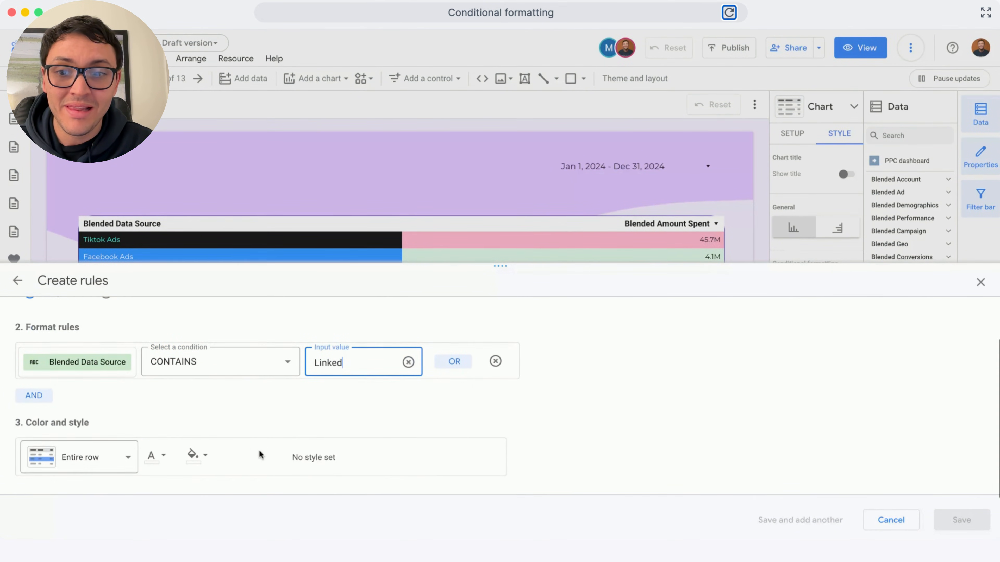
left_click(110, 461)
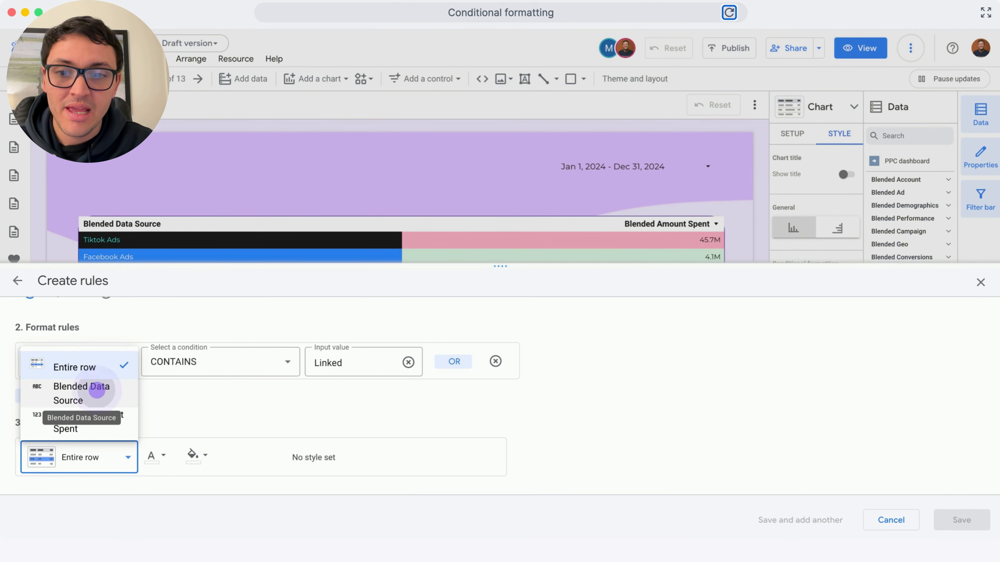
left_click(97, 390)
left_click(197, 456)
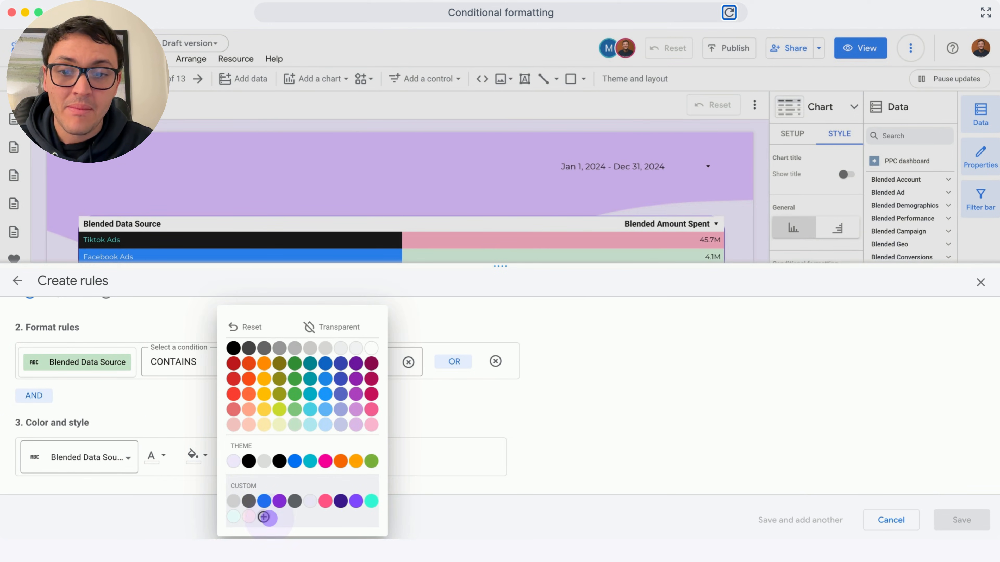
left_click(263, 517)
type("#0e76a8")
left_click(619, 415)
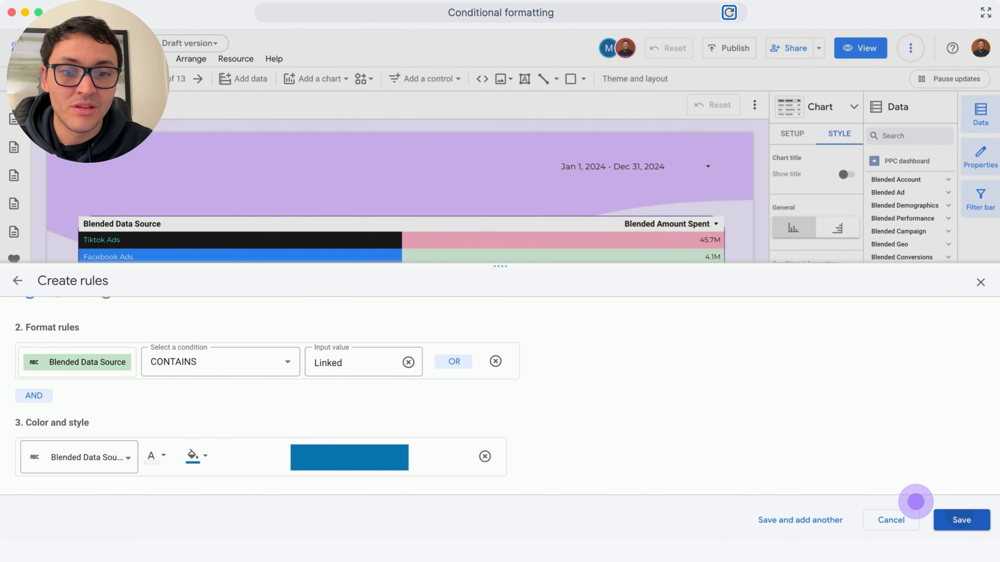
left_click(962, 520)
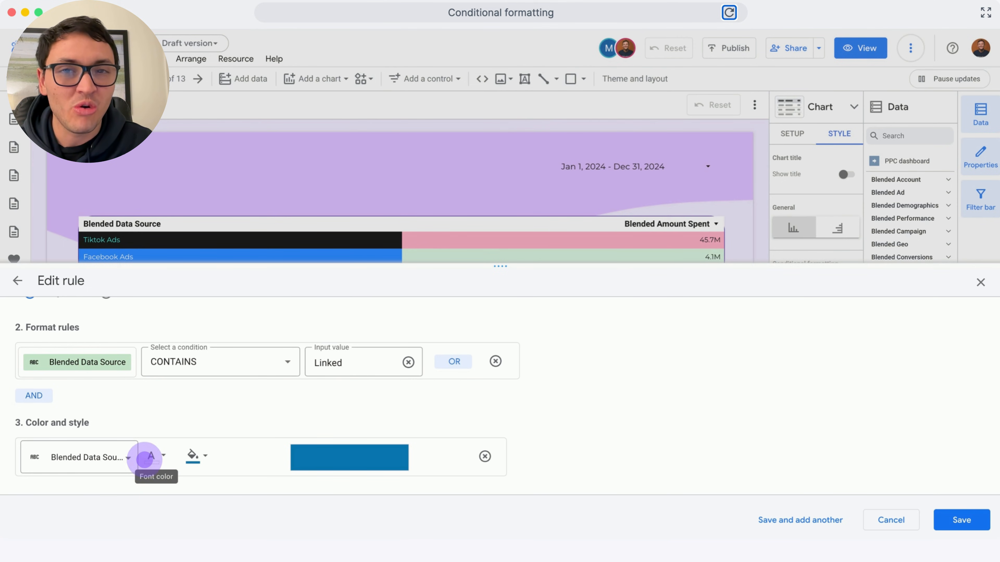
- Set the font colour of the Linked rule to white, save it and close the rules list
left_click(145, 458)
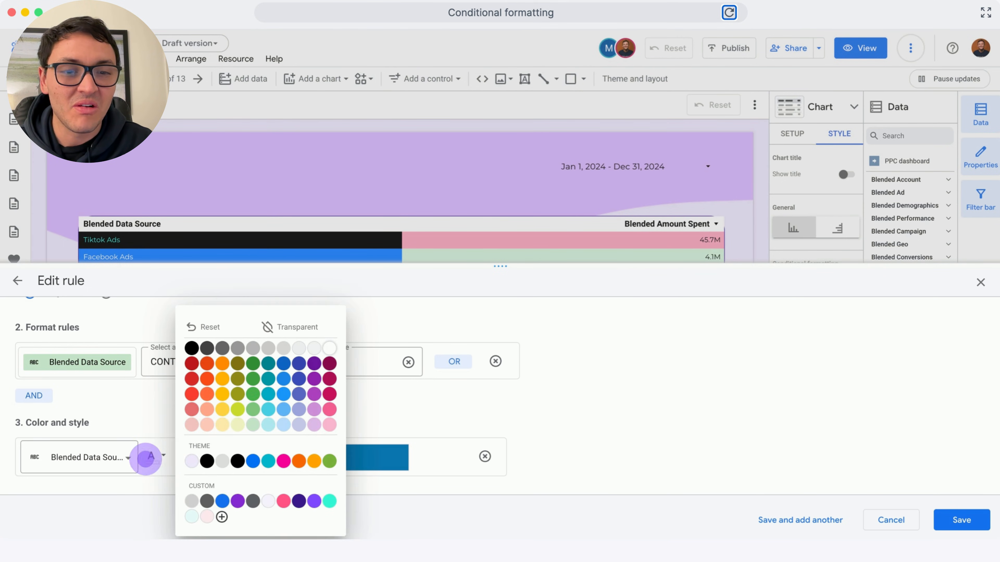
left_click(327, 349)
left_click(954, 520)
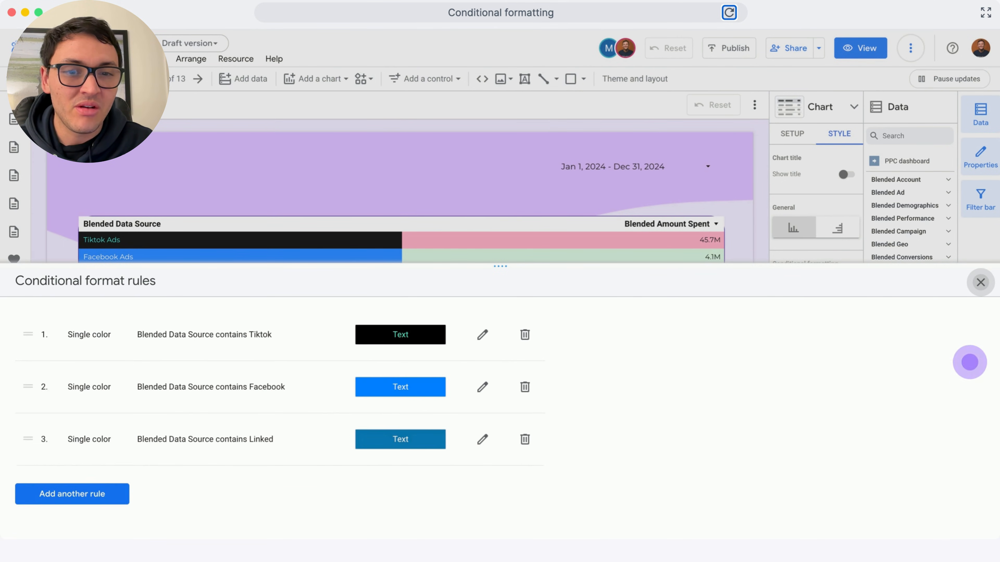
left_click(976, 283)
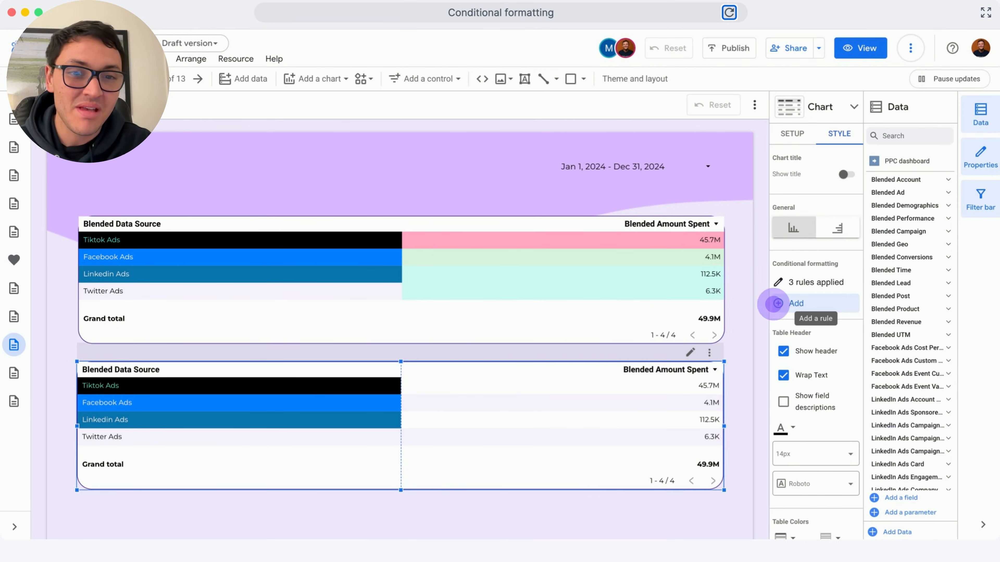
- Start a colour scale rule on the lower table based on Blended Amount Spent and reverse its colour scale
left_click(774, 303)
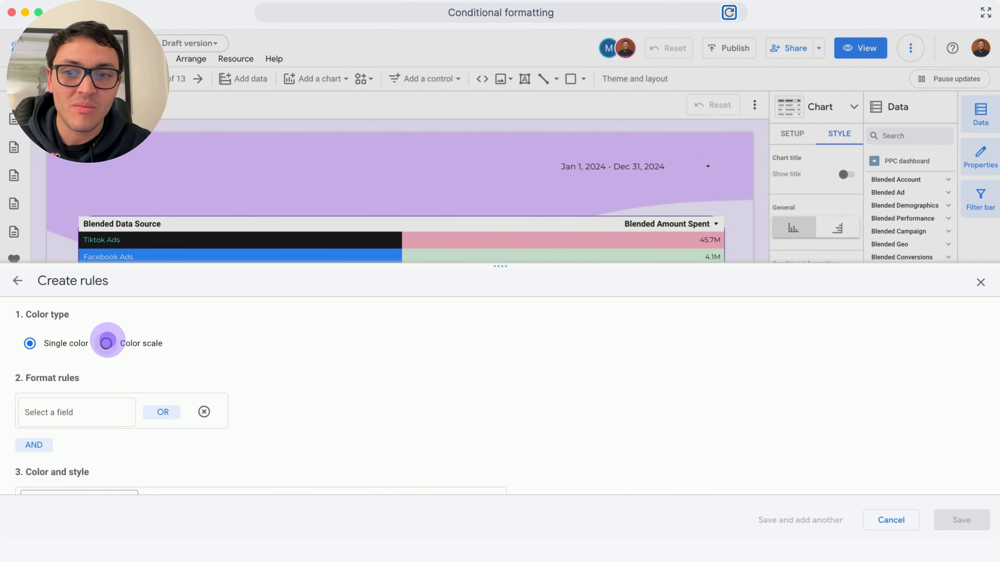
left_click(106, 343)
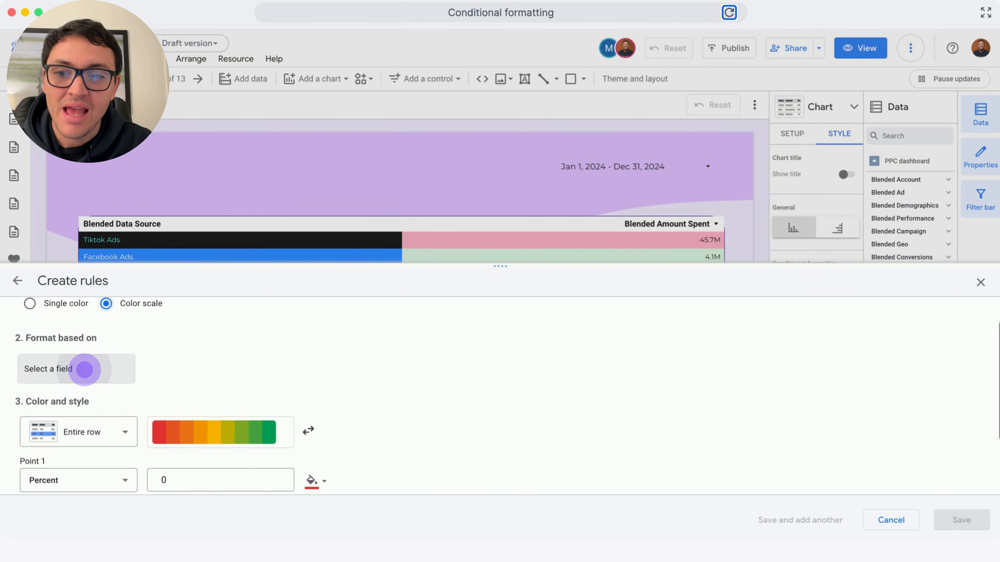
left_click(85, 369)
left_click(76, 402)
scroll(201, 408, "down", 2)
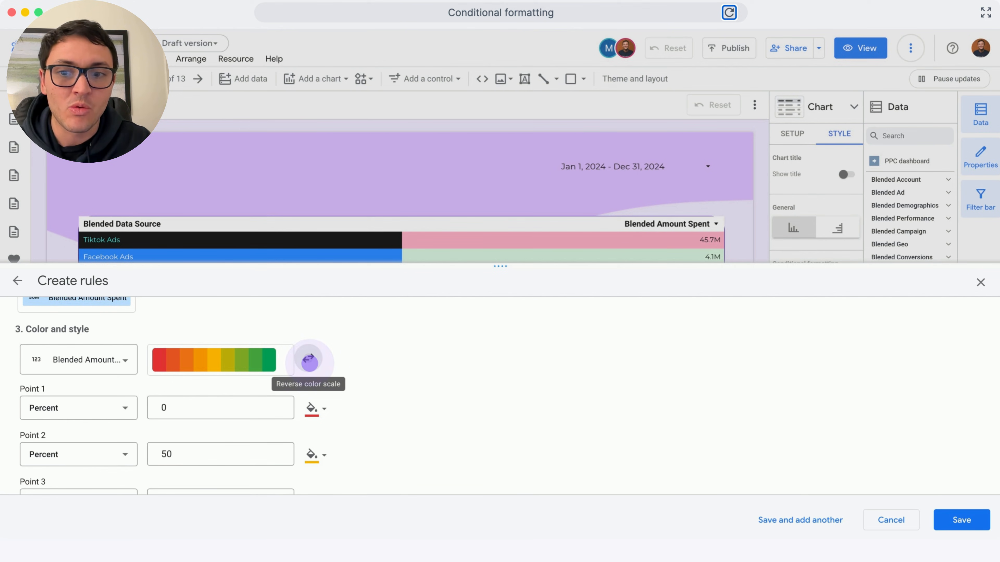
left_click(309, 360)
scroll(310, 370, "down", 1)
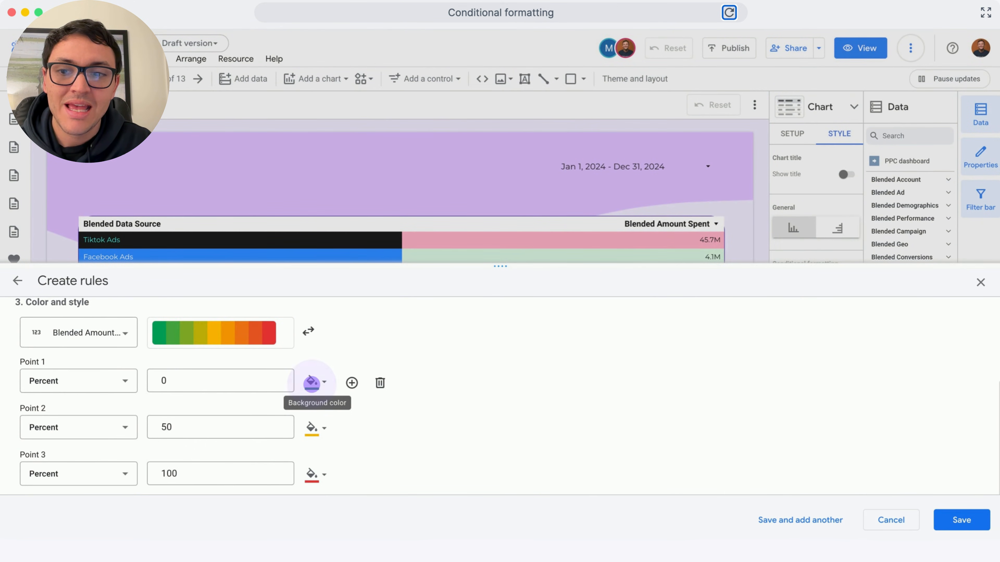
- Set the colour scale's 0 percent point to a pale mint custom colour and its 50 percent point to #ffda7b
left_click(312, 382)
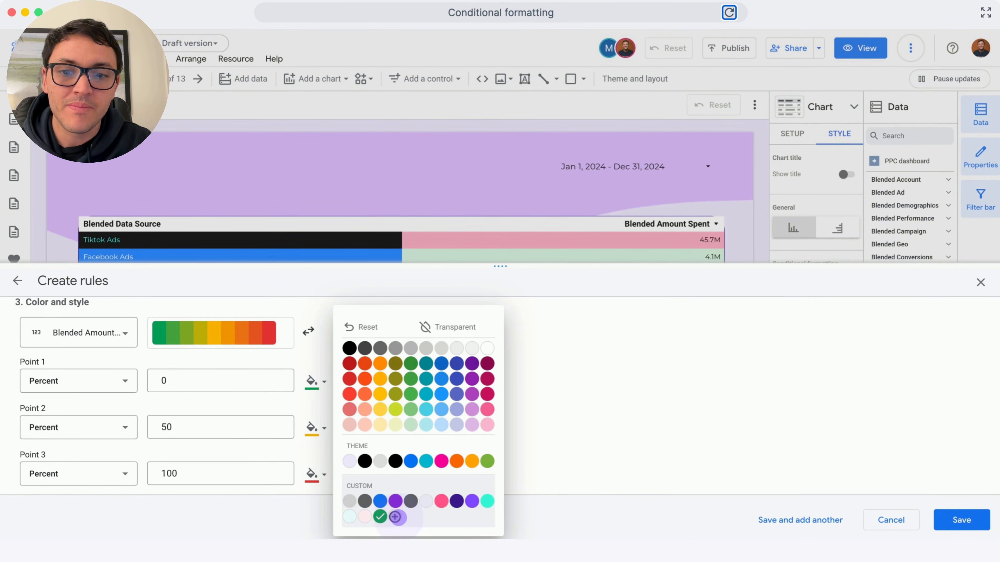
left_click(410, 498)
left_click(618, 416)
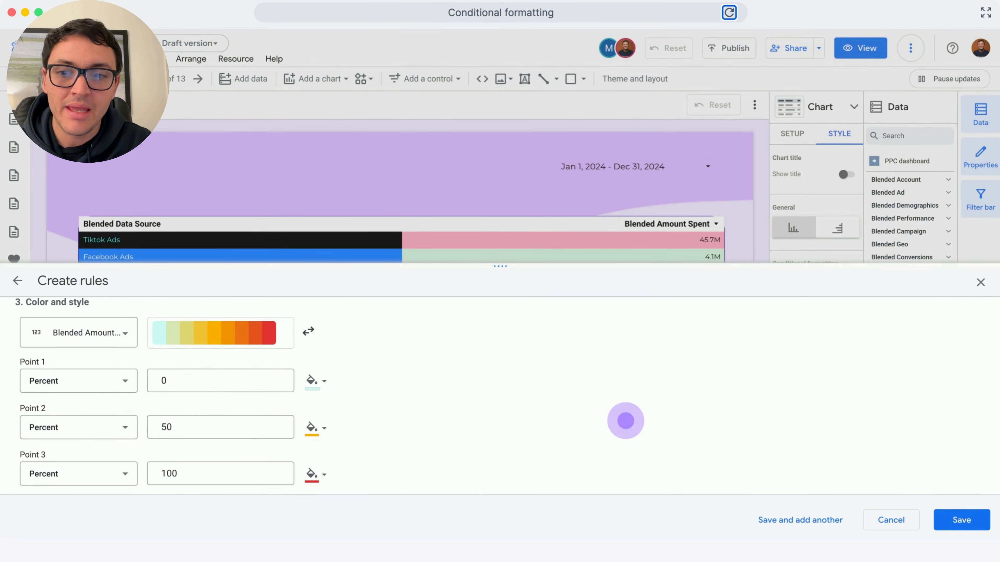
left_click(312, 428)
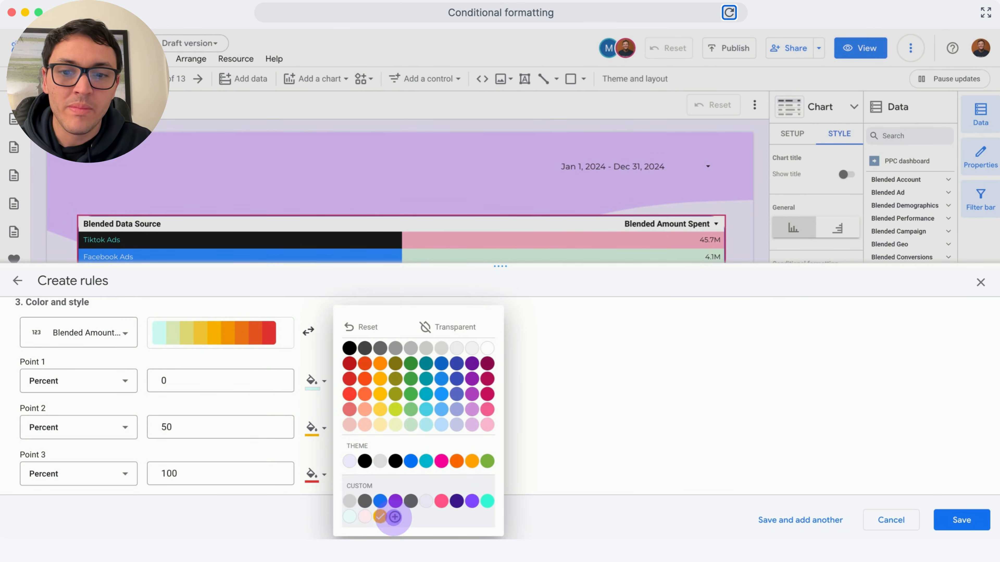
left_click(395, 517)
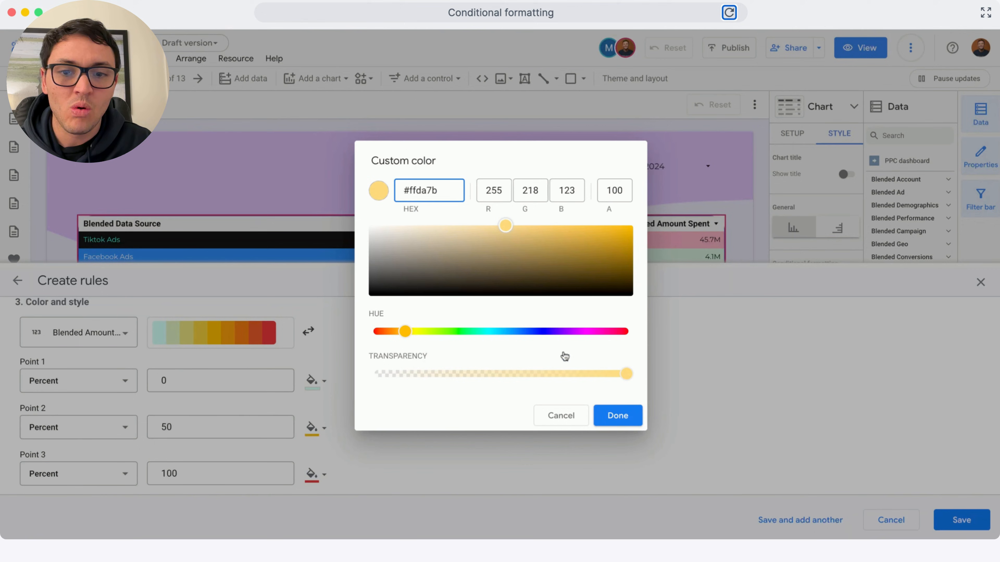
left_click(629, 416)
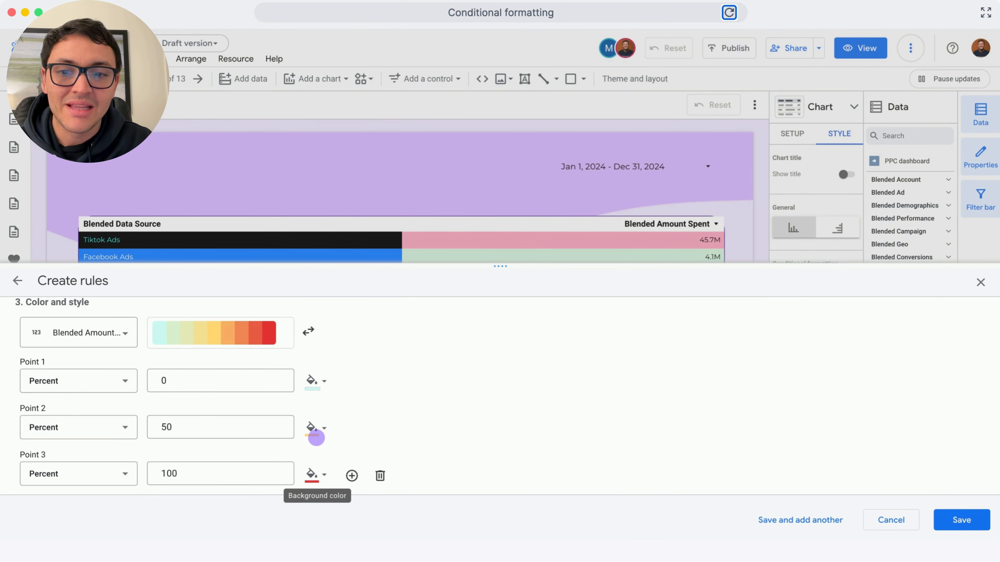
- Set the colour scale's 100 percent point to the custom colour #ffaac4
left_click(311, 474)
left_click(394, 517)
type("#ffaac4")
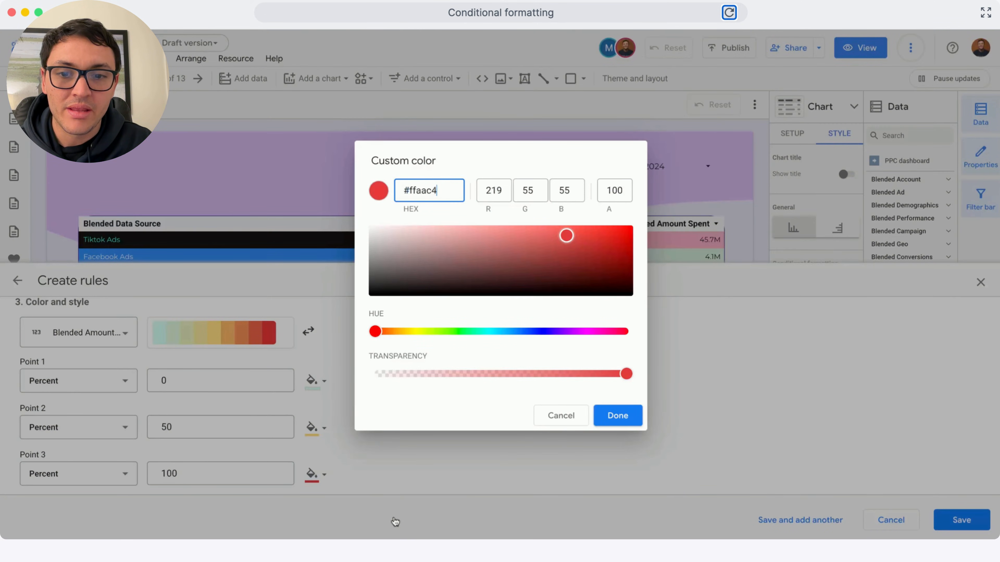
left_click(618, 416)
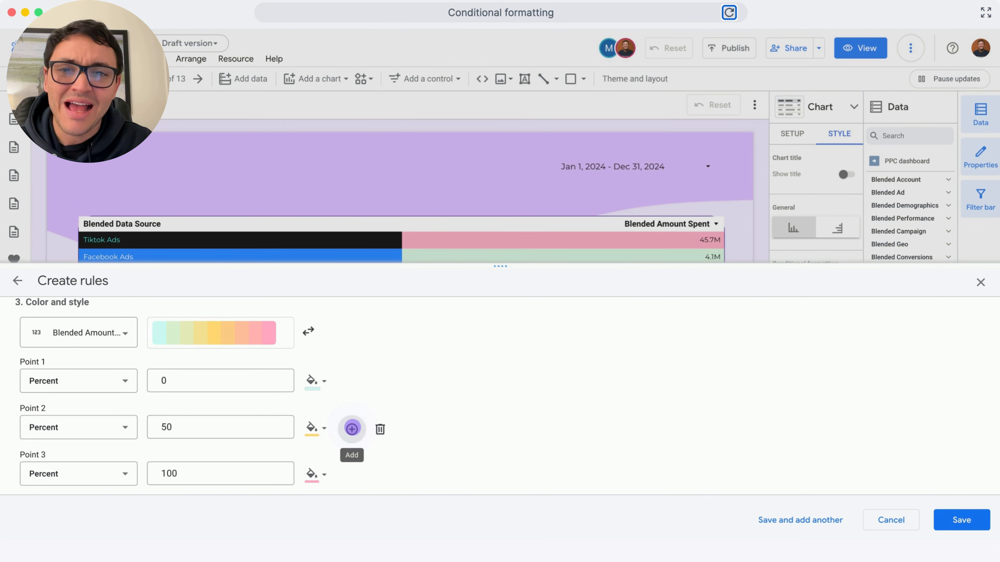
- Add a 75 percent point in amber between the 50 and 100 percent points and save the colour scale rule
scroll(310, 437, "down", 1)
mouse_move(296, 426)
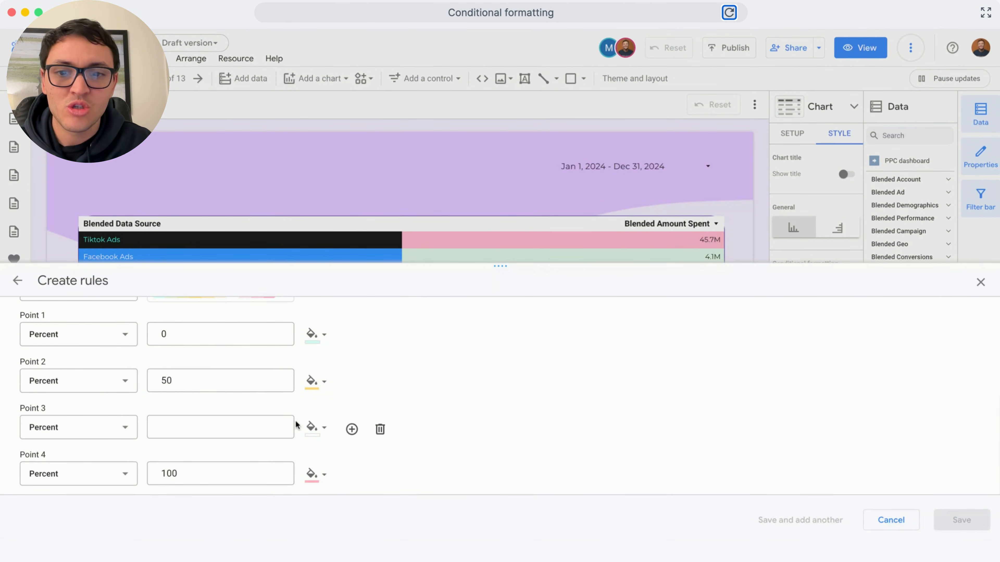
left_click(255, 421)
type("7")
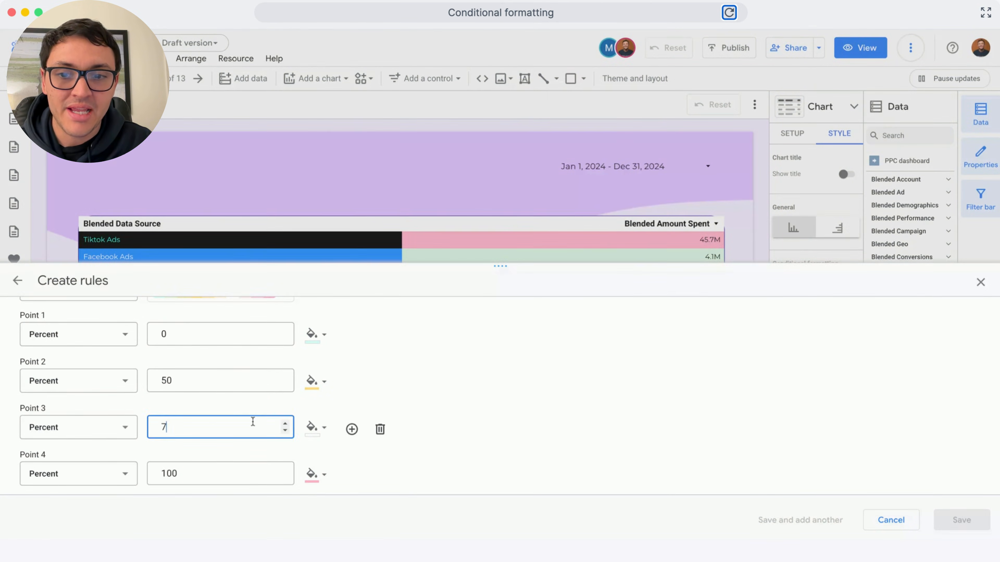
type("5")
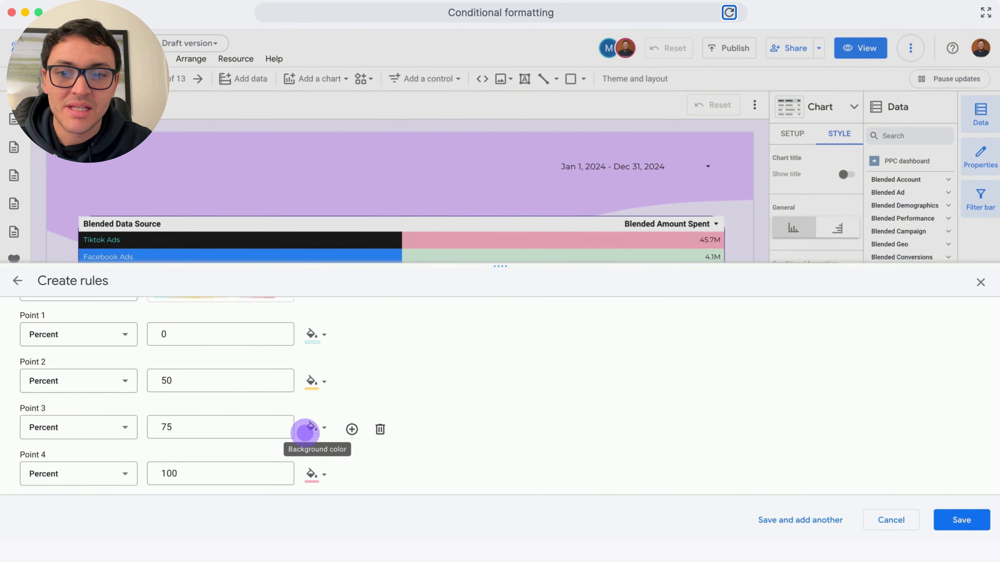
left_click(305, 433)
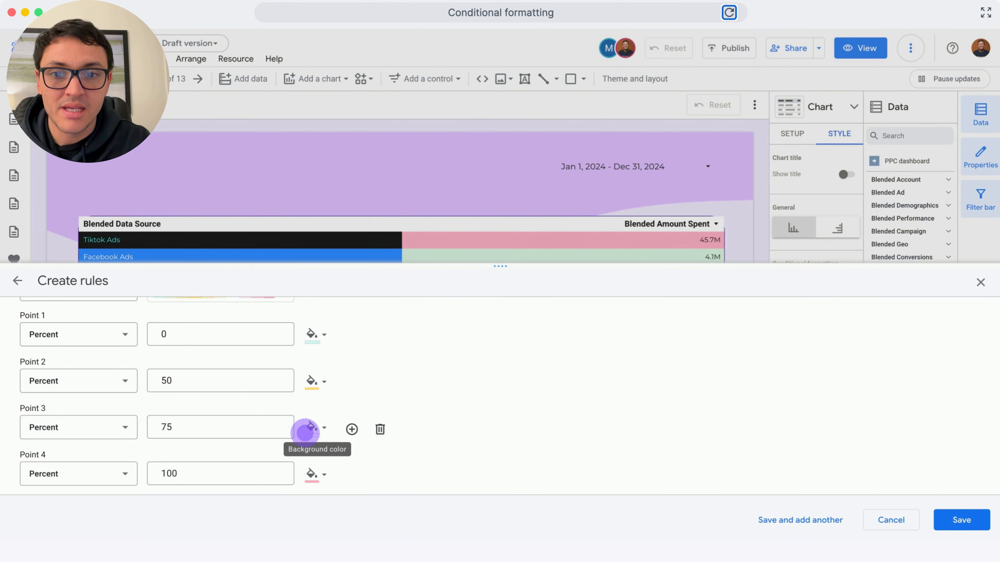
left_click(305, 433)
left_click(392, 400)
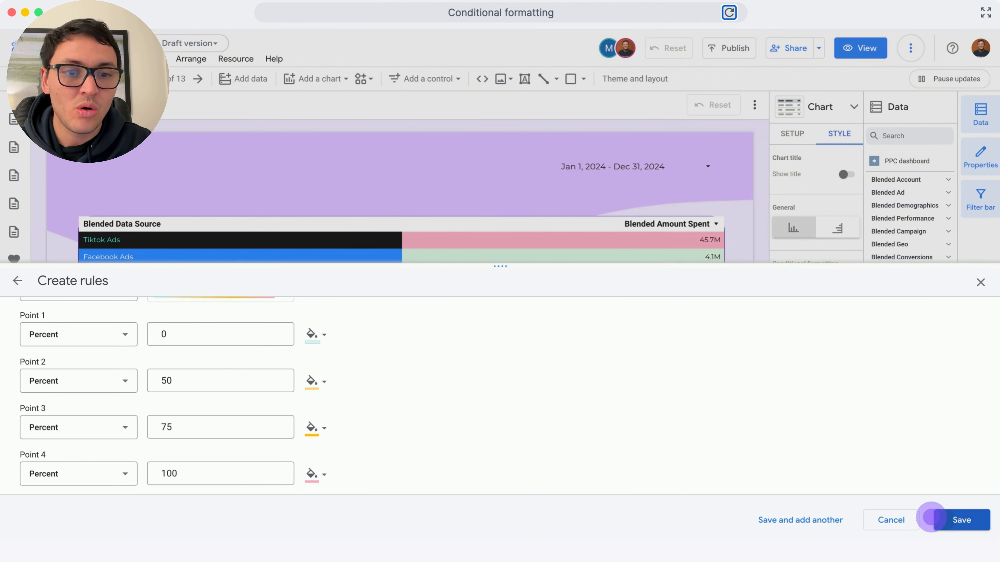
left_click(930, 519)
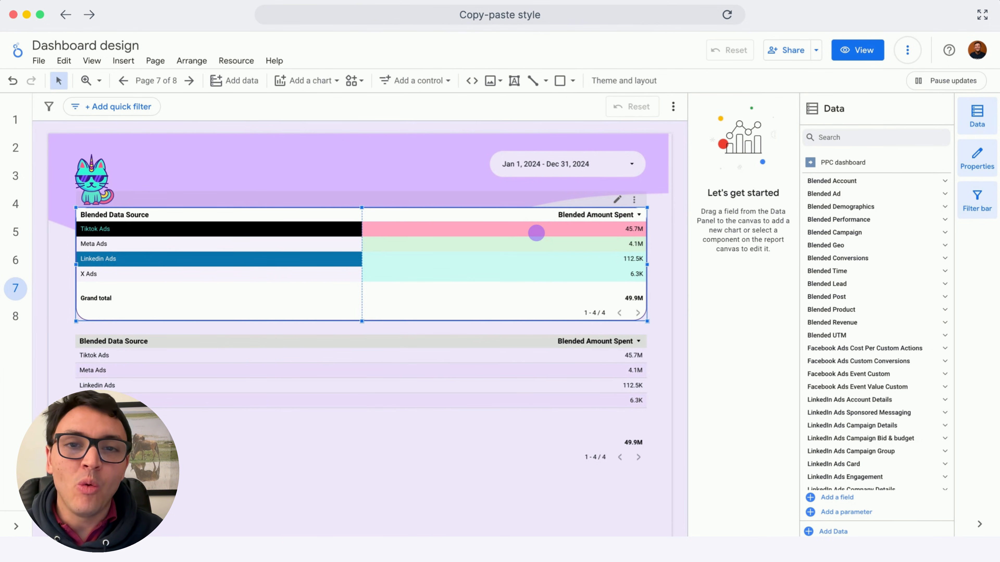
- Copy the conditionally formatted upper table and paste only its style onto the lower table
right_click(536, 232)
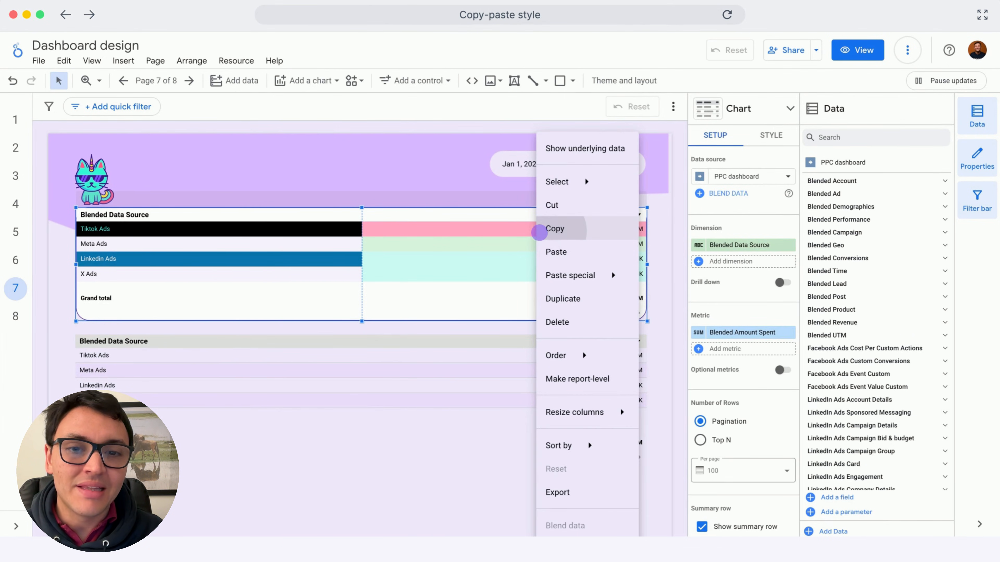
left_click(540, 232)
left_click(501, 349)
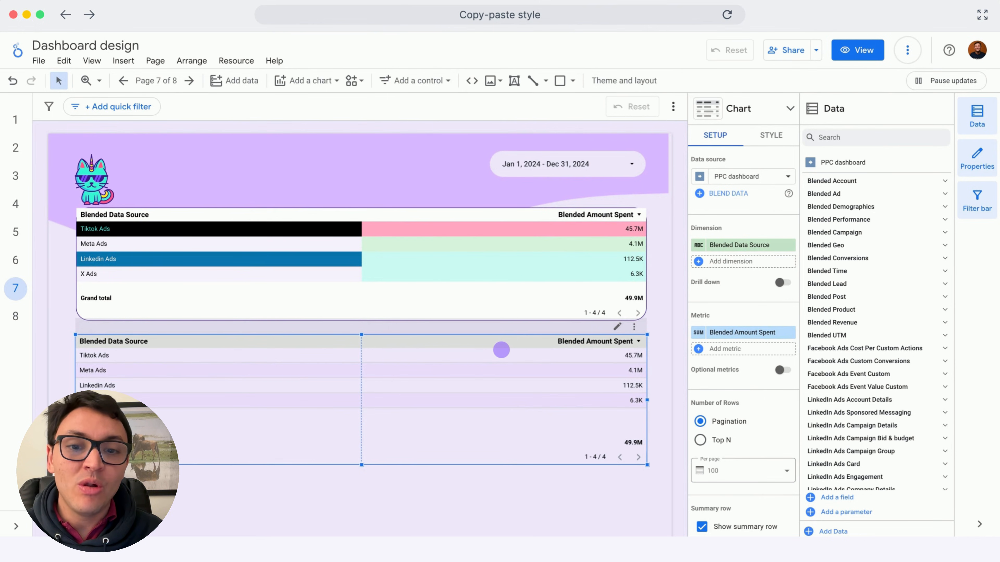
right_click(501, 350)
mouse_move(566, 191)
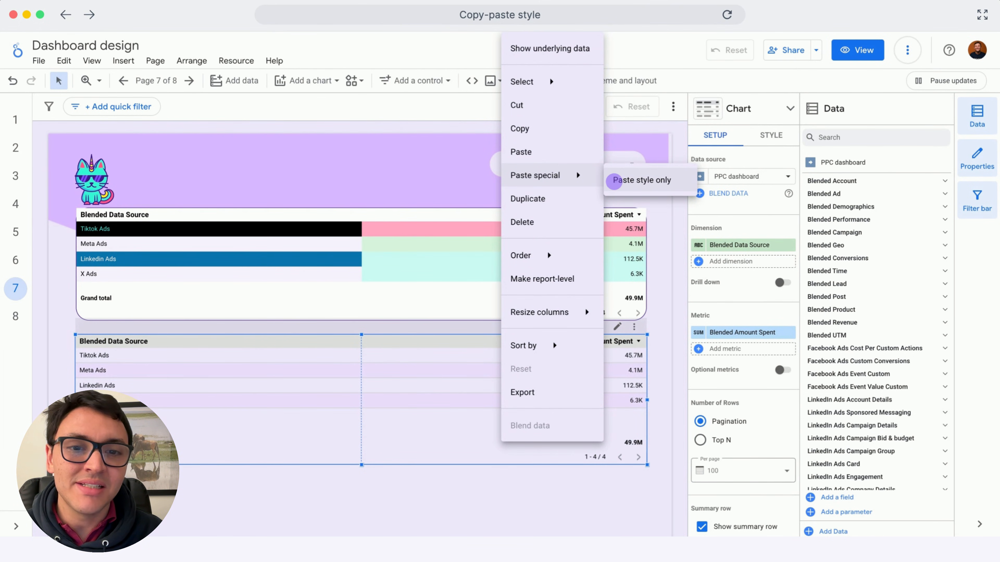
left_click(614, 182)
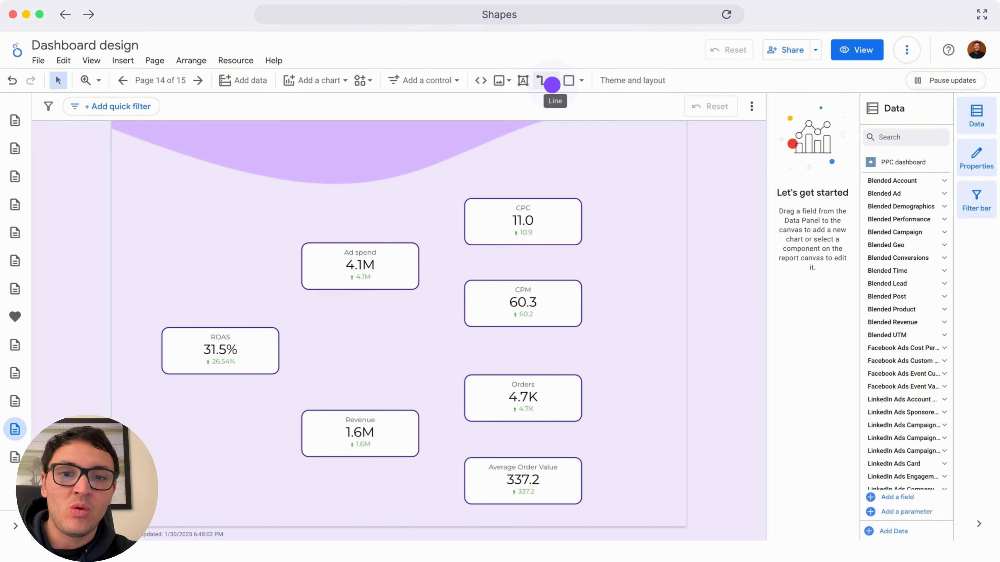
- Connect the ROAS scorecard to the Ad spend and Revenue scorecards with straight lines
left_click(551, 83)
left_click(569, 96)
left_click_drag(231, 311, 255, 263)
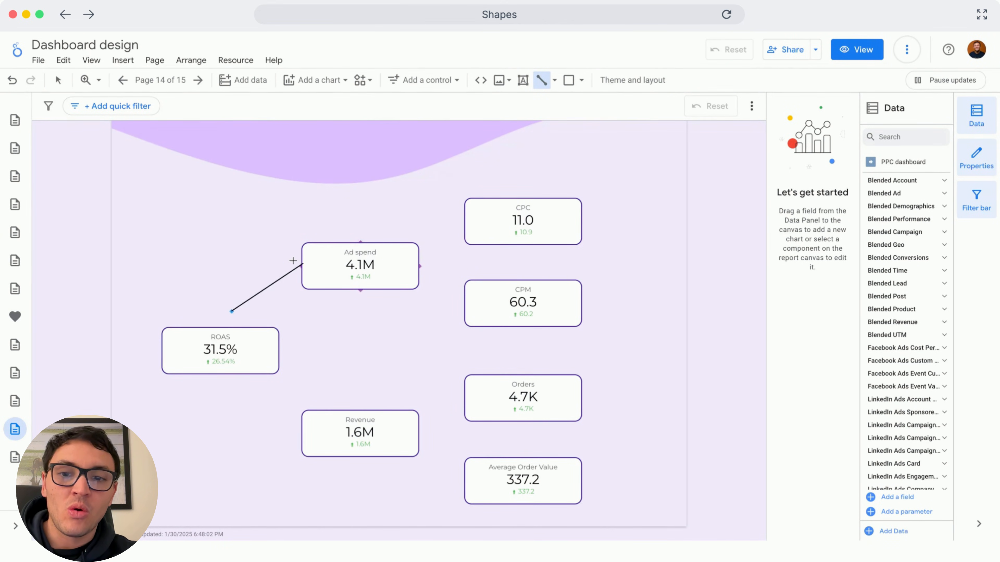
left_click_drag(232, 316, 218, 329)
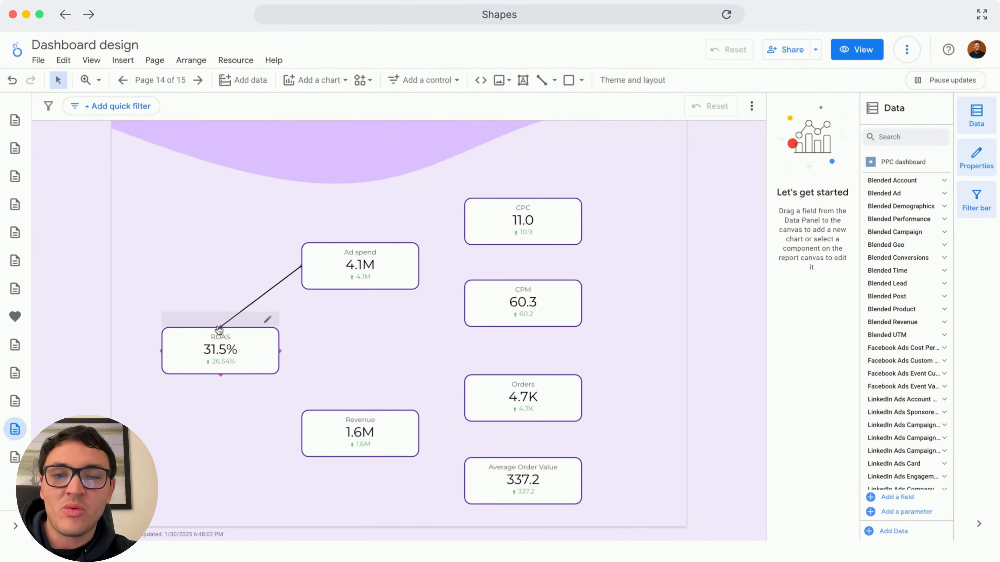
left_click(541, 80)
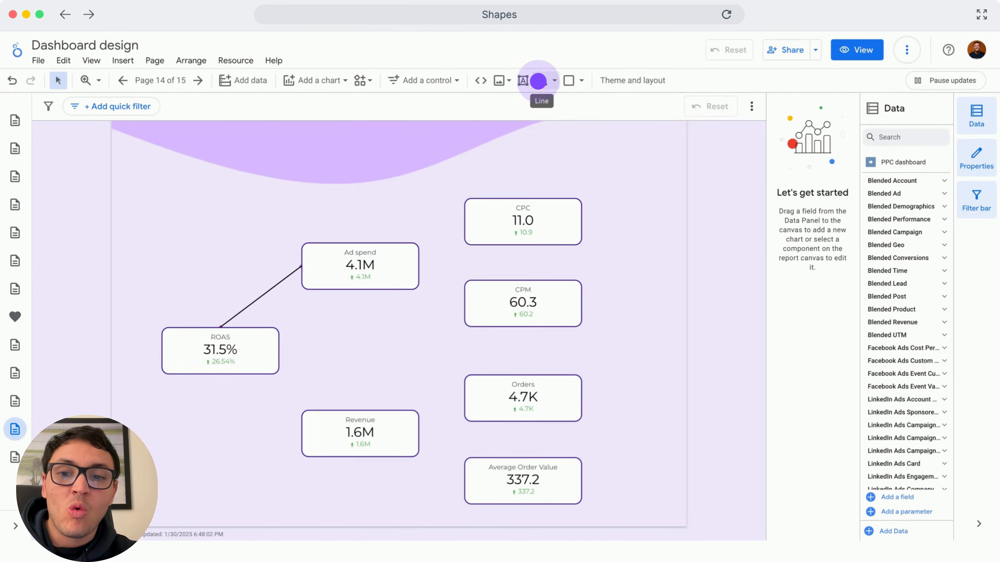
left_click_drag(232, 383, 298, 460)
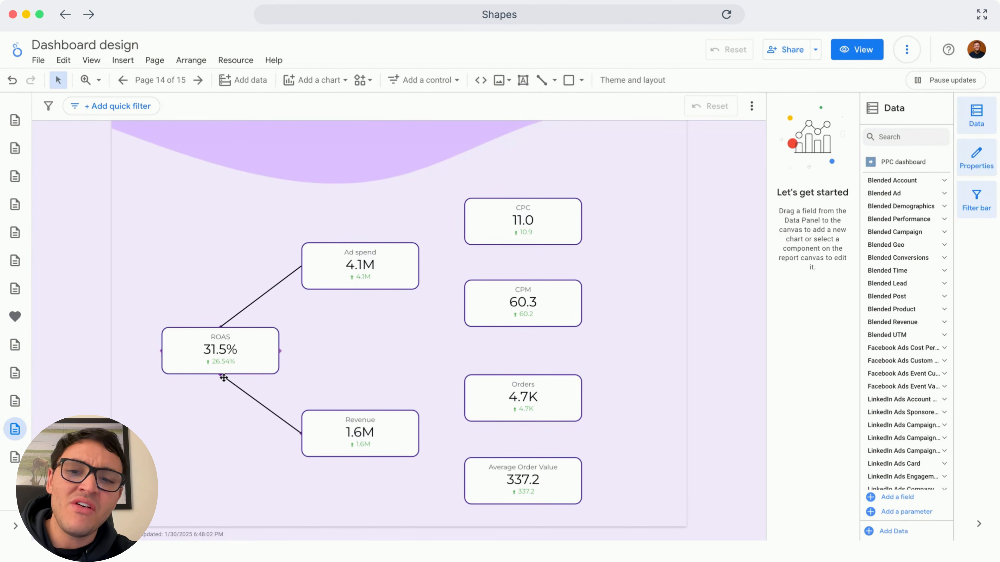
- Connect the Ad spend scorecard to the CPC and CPM scorecards with elbow connectors
left_click(535, 80)
left_click(536, 80)
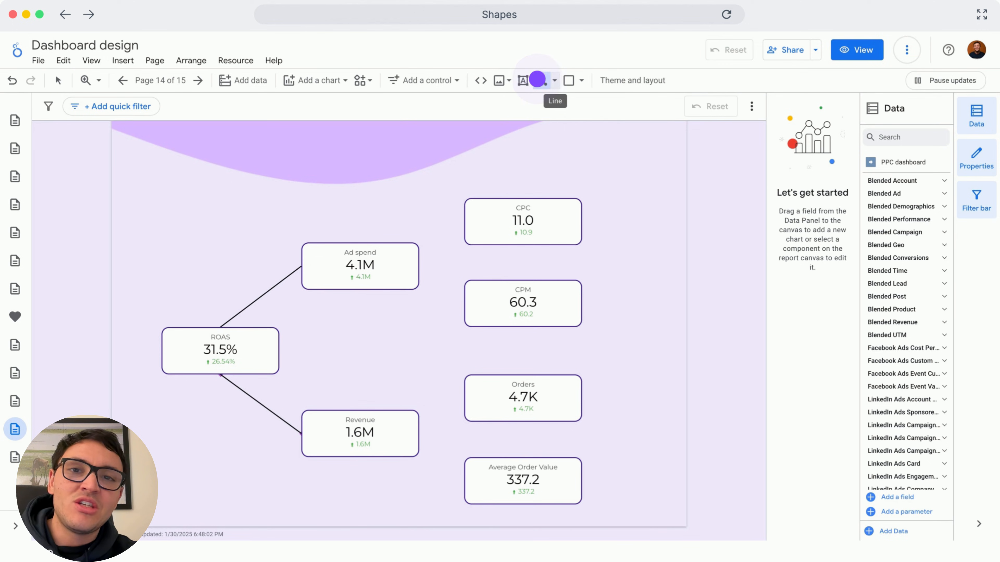
left_click(556, 79)
left_click(602, 164)
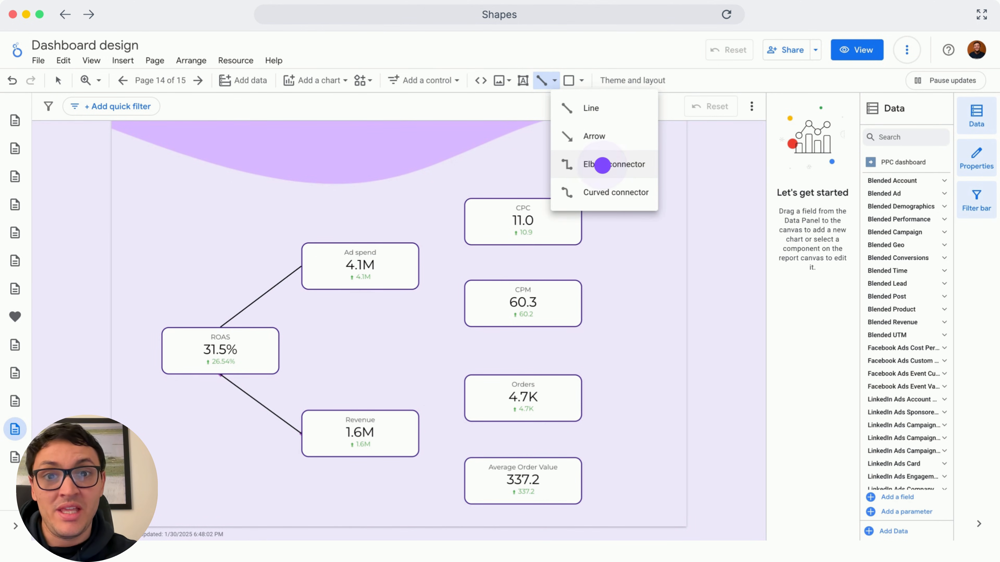
left_click_drag(453, 223, 460, 226)
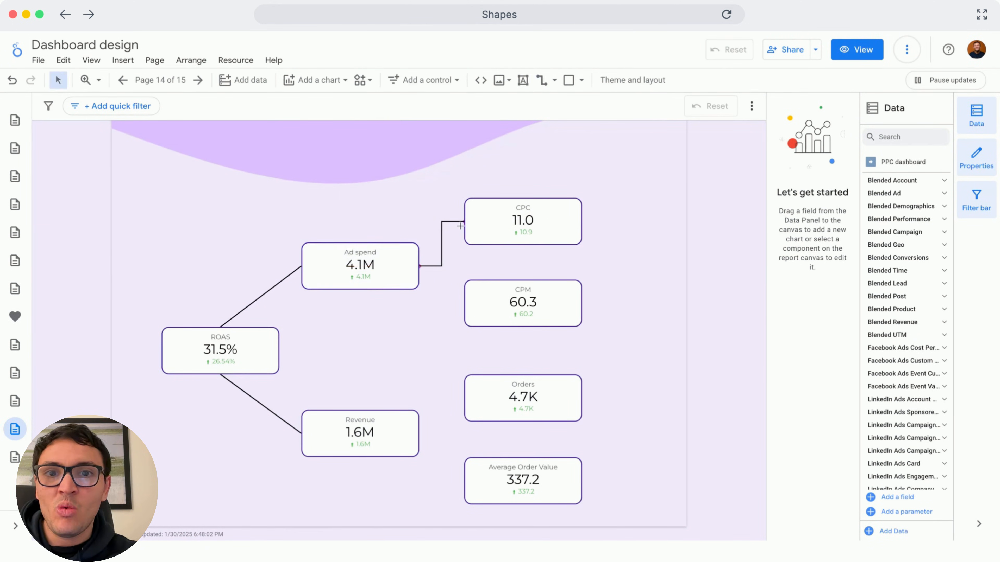
left_click(540, 80)
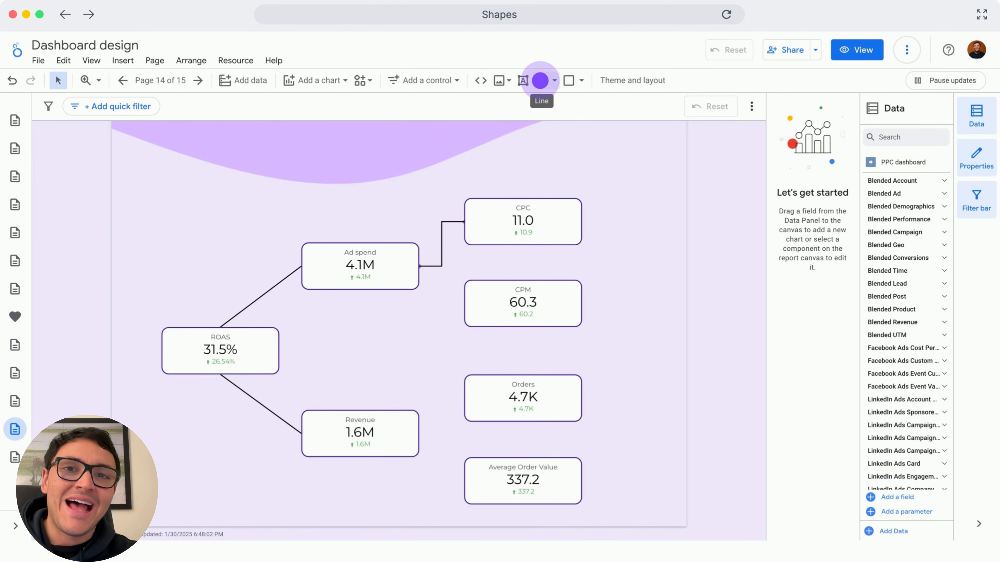
left_click_drag(423, 216, 465, 334)
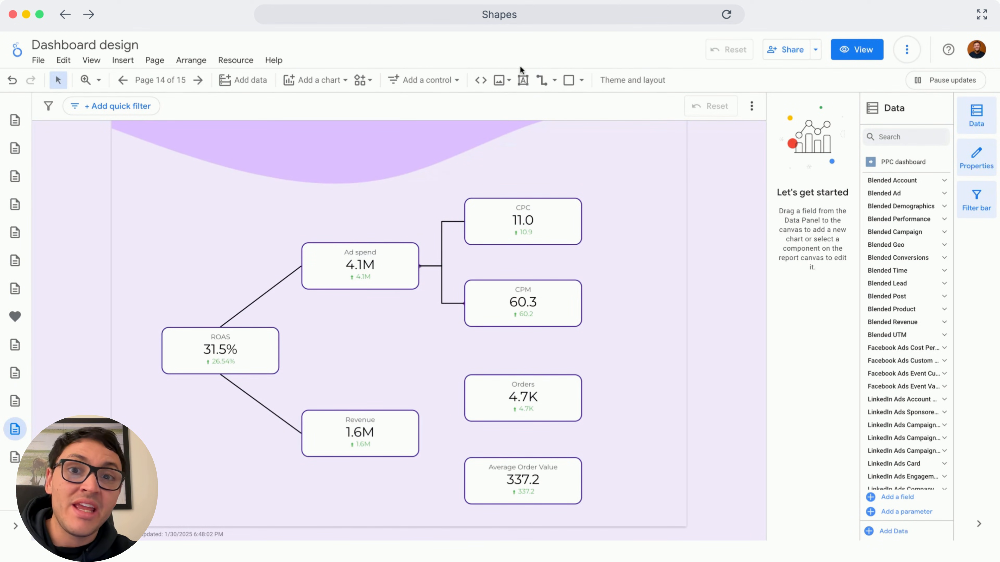
- Connect the Revenue scorecard to the Orders and Average Order Value scorecards with elbow connectors
left_click(541, 80)
left_click_drag(419, 434, 464, 398)
left_click(542, 82)
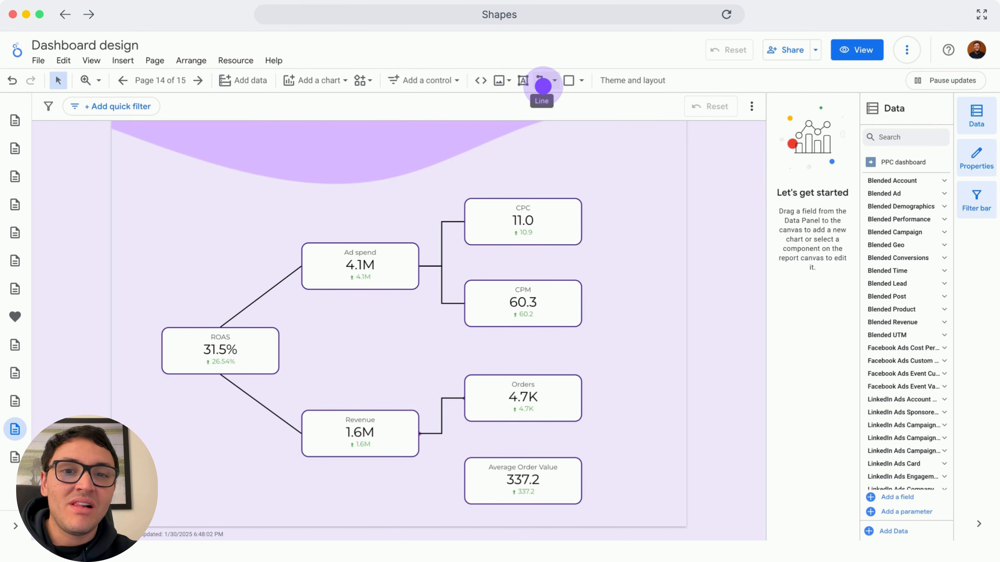
left_click_drag(420, 433, 465, 481)
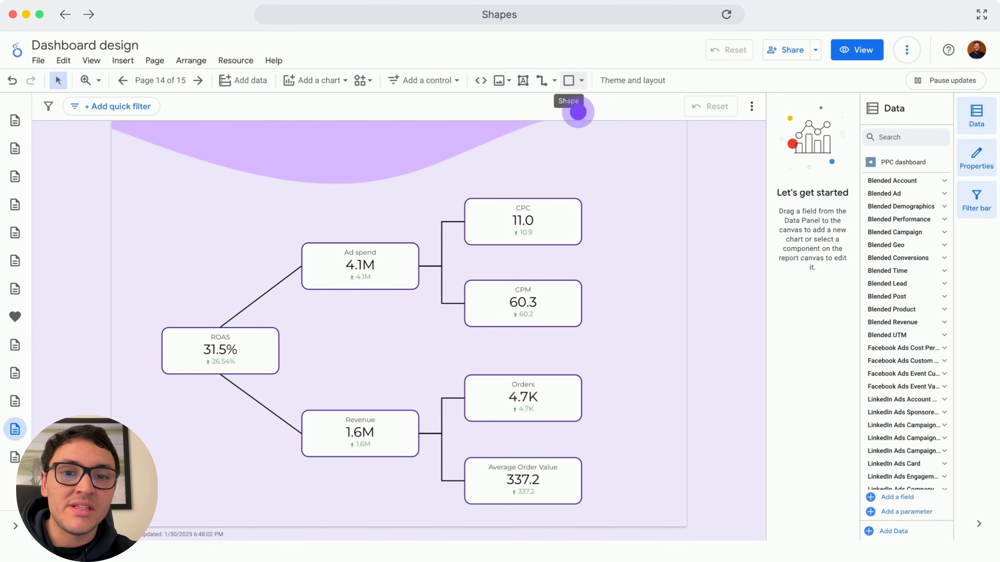
- Draw a rectangle that covers the whole scorecard tree below the purple header wave
left_click(569, 81)
left_click_drag(145, 186, 527, 485)
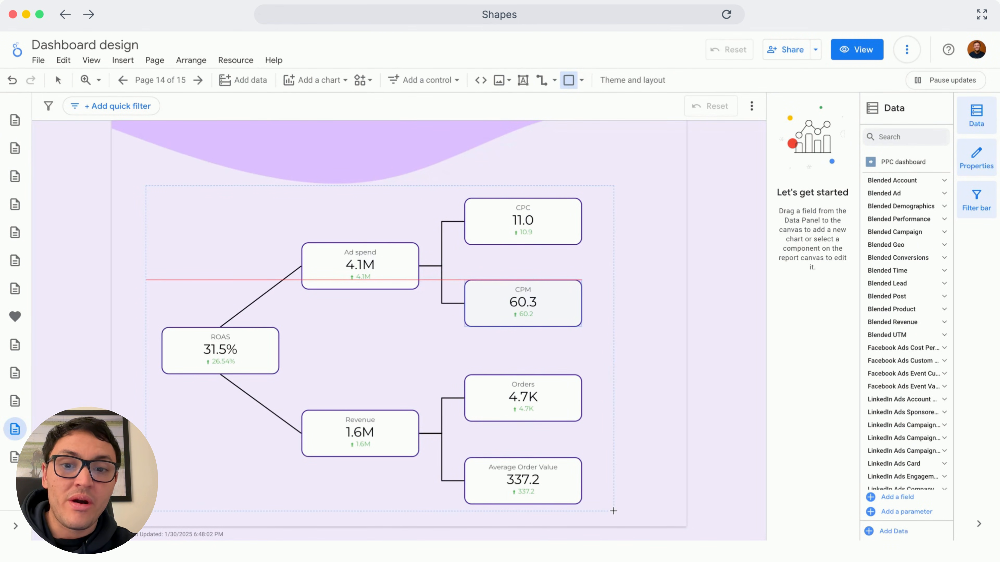
left_click_drag(613, 511, 625, 523)
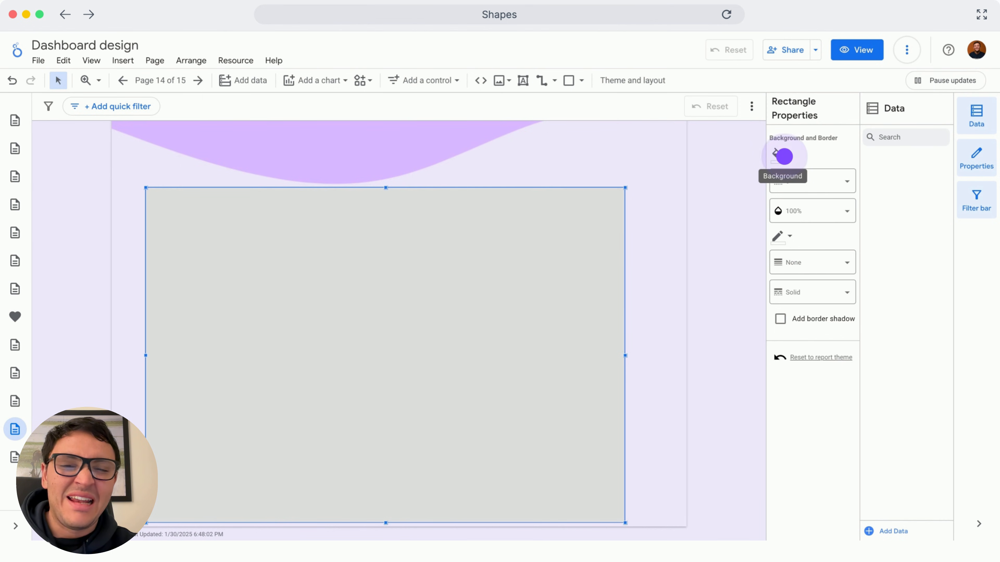
- Try a translucent custom colour as the rectangle's background and undo it
left_click(785, 156)
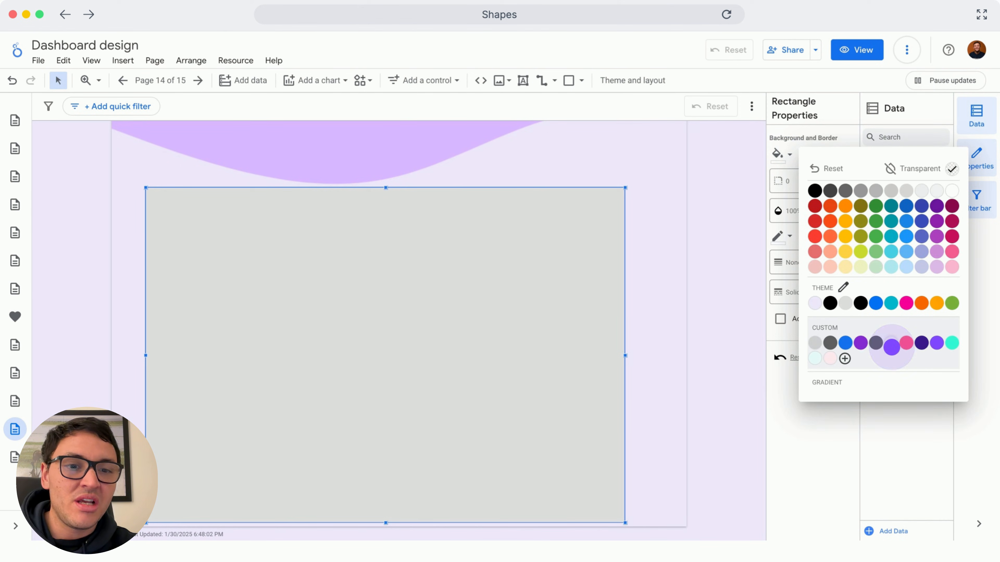
left_click(891, 346)
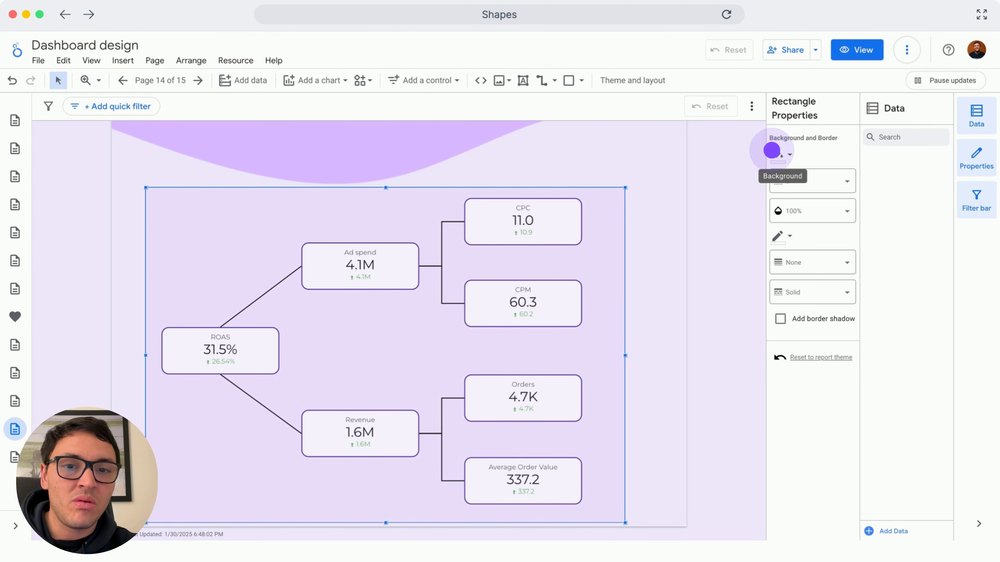
left_click(772, 150)
key("super+z")
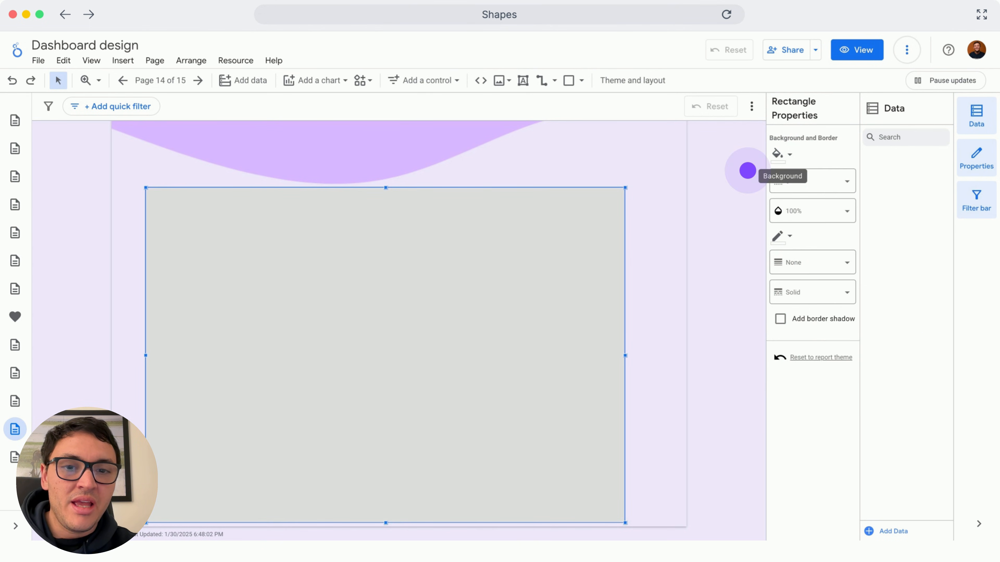
- Fill the rectangle's background with the theme's primary colour
left_click(776, 153)
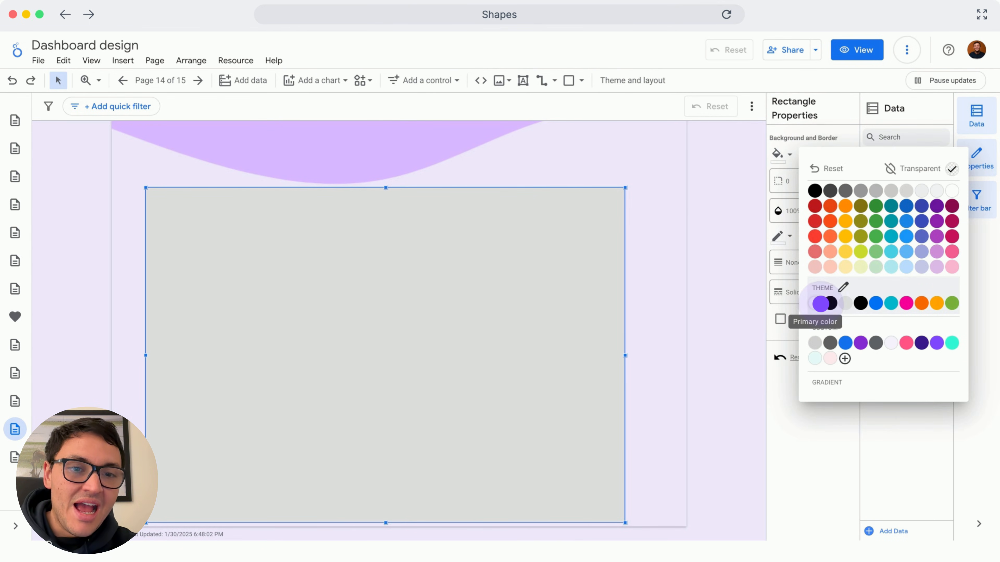
left_click(820, 304)
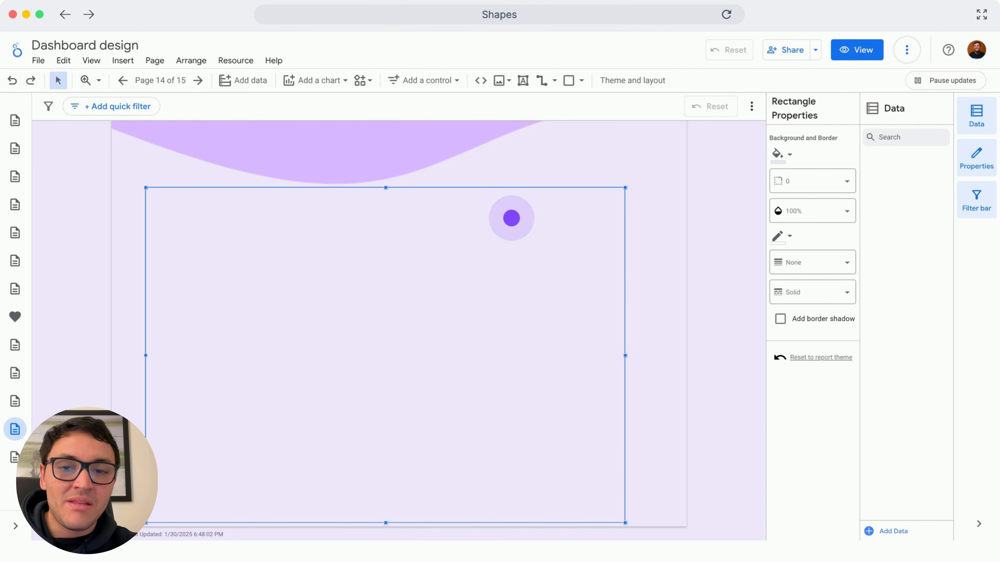
- Send the rectangle covering the scorecard tree to the back of the page
right_click(511, 218)
mouse_move(545, 406)
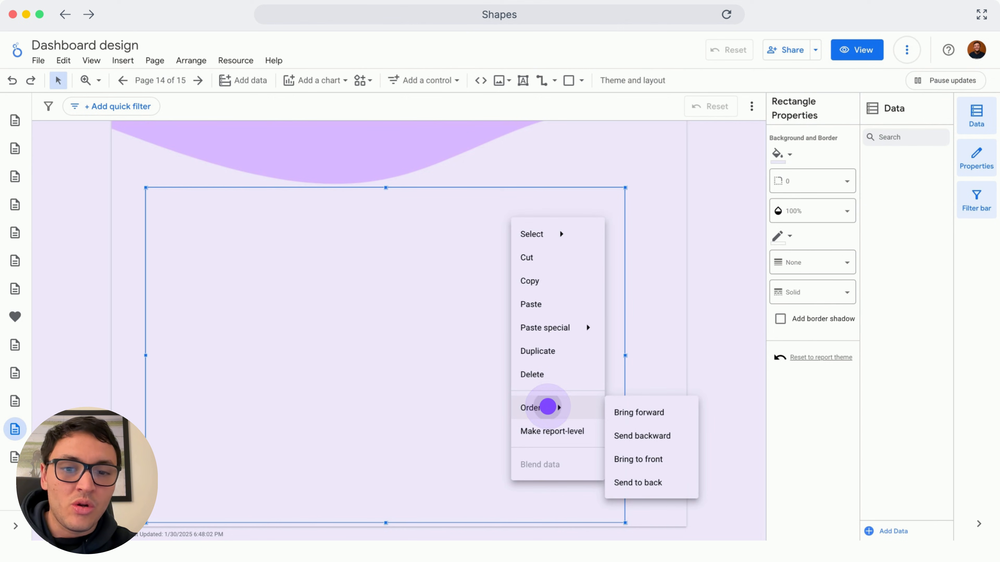
left_click(636, 483)
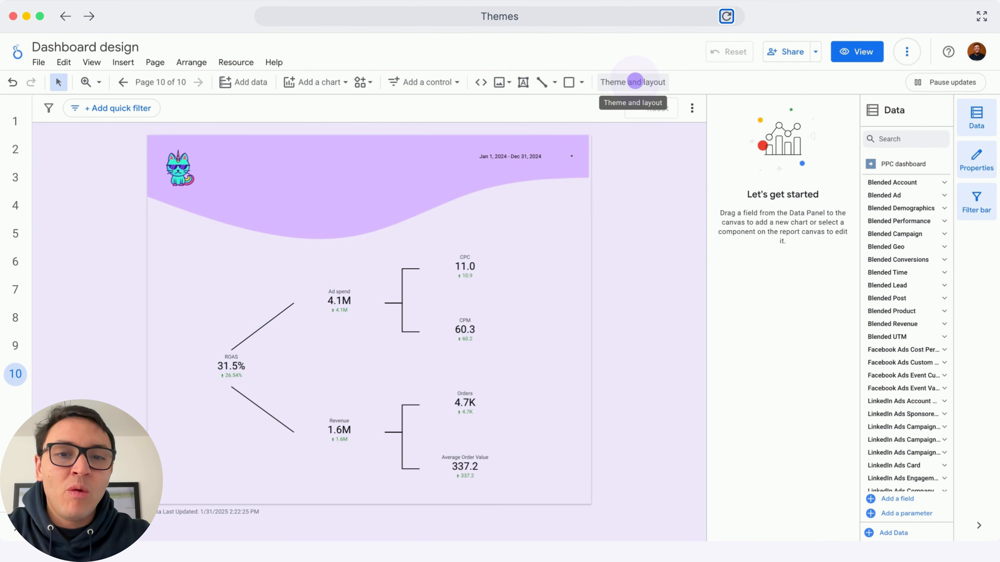
- Try the Default, Edge, Constellation and Groovy themes on the report, and return to the Custom theme
left_click(634, 81)
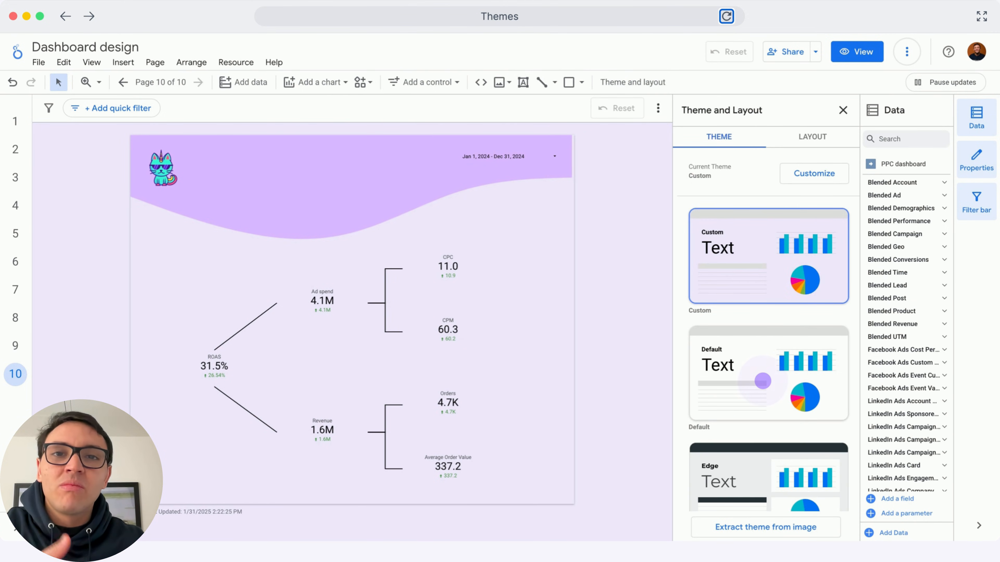
left_click(763, 381)
scroll(763, 381, "down", 3)
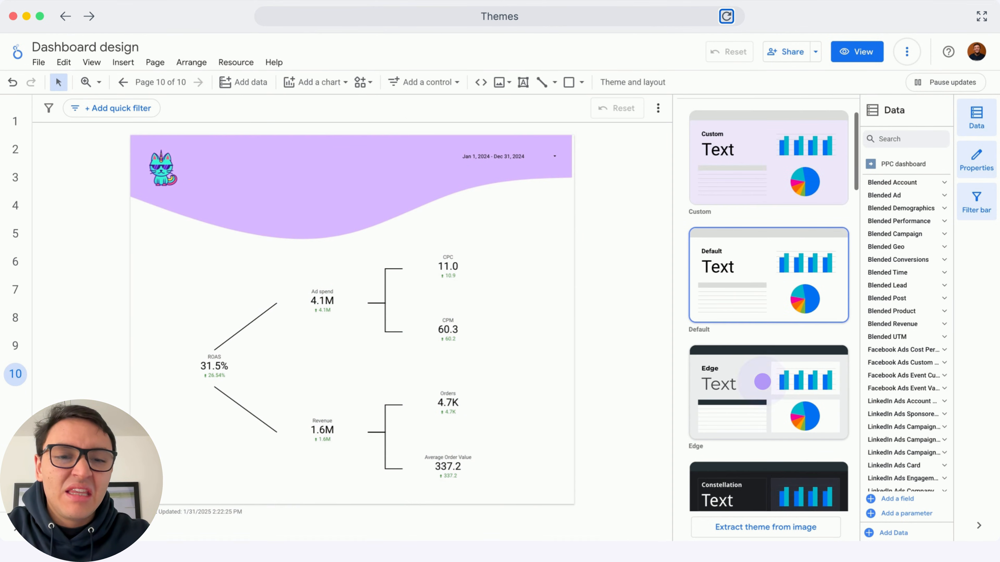
left_click(753, 395)
scroll(752, 395, "down", 3)
left_click(753, 396)
scroll(753, 396, "down", 3)
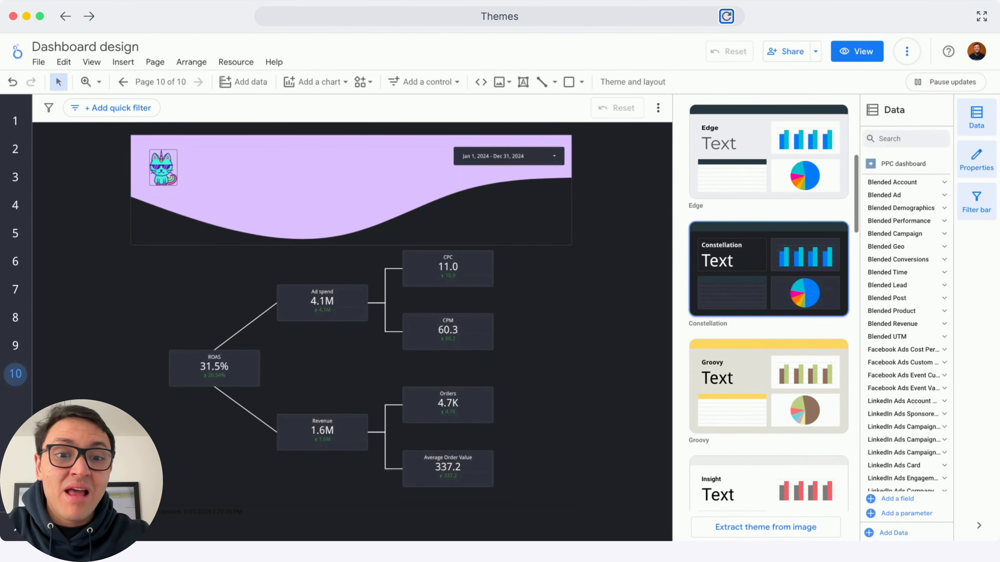
left_click(761, 377)
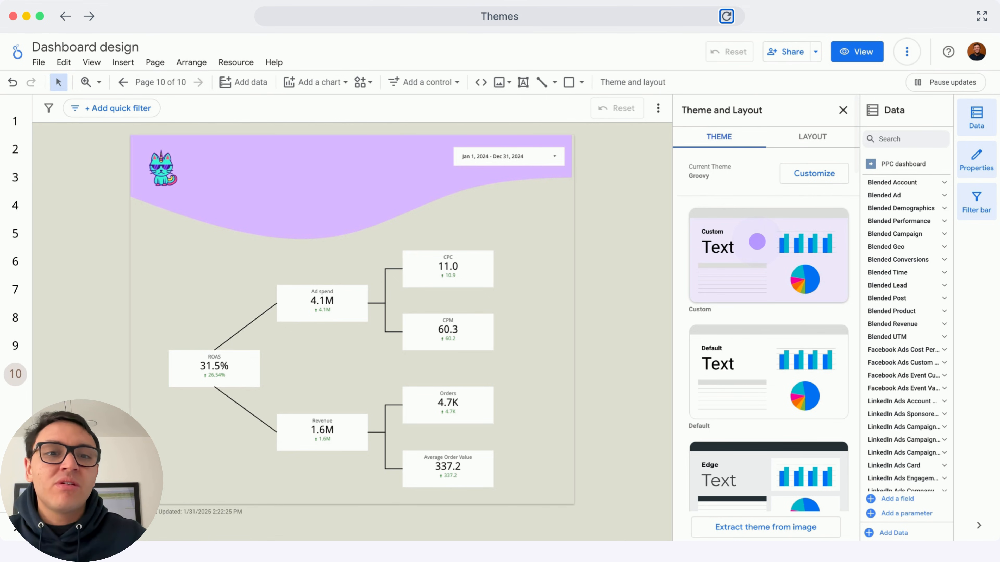
left_click(756, 241)
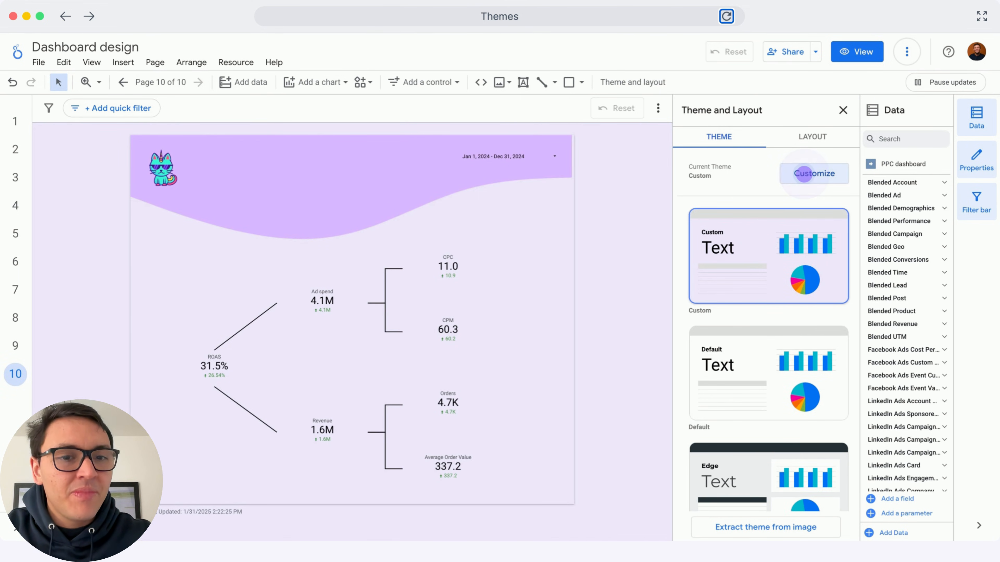
- Customize the theme with the custom dark purple as the report background
left_click(814, 174)
left_click(704, 169)
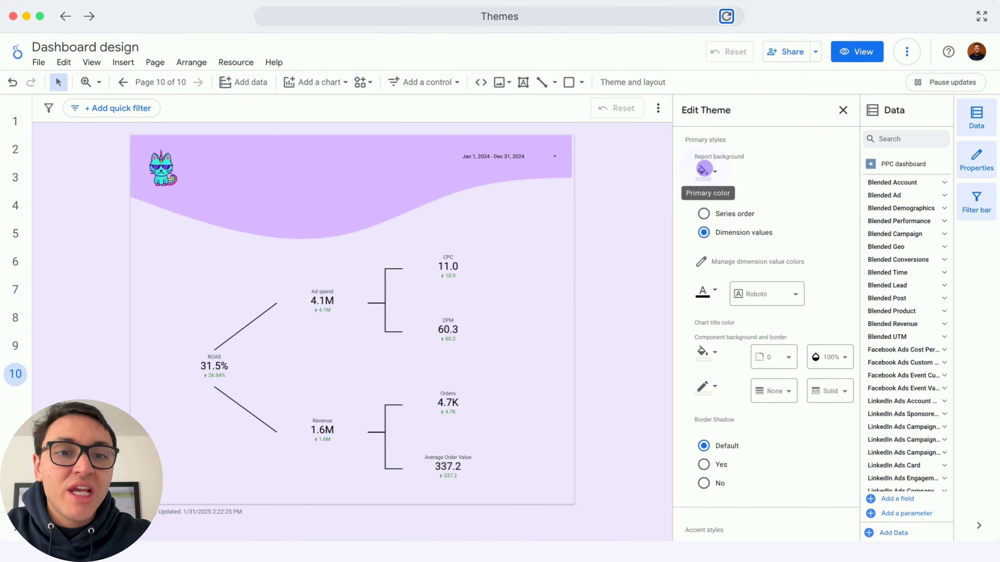
left_click(704, 168)
left_click(770, 308)
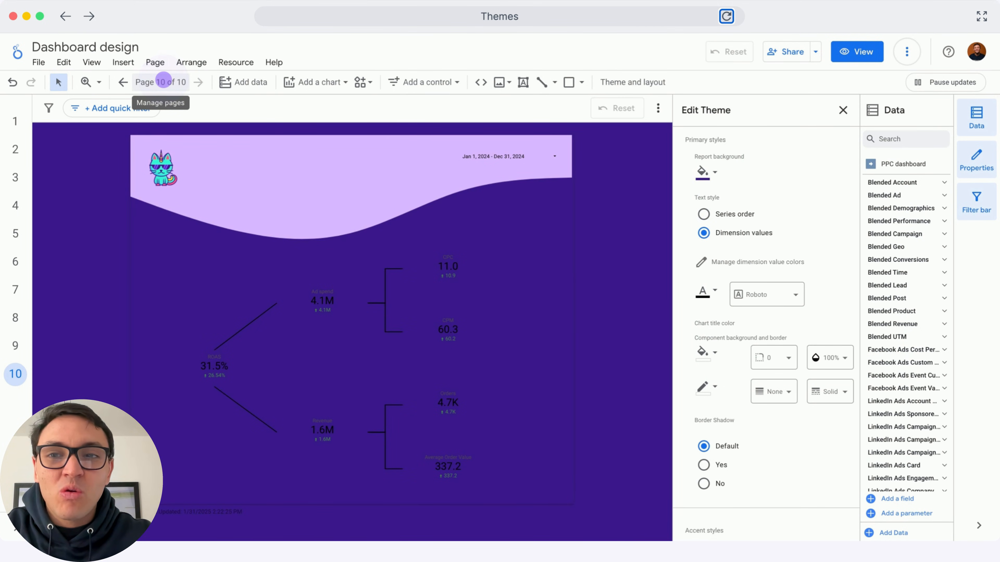
- Check how the changed report background looks on the Channel analysis page, and return to the Copy of Shapes page
left_click(164, 82)
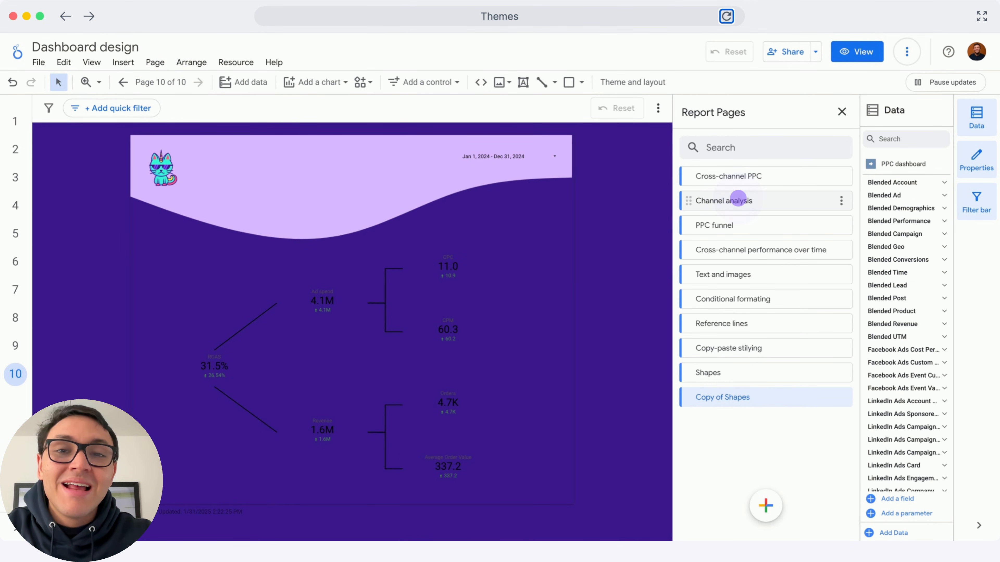
left_click(738, 199)
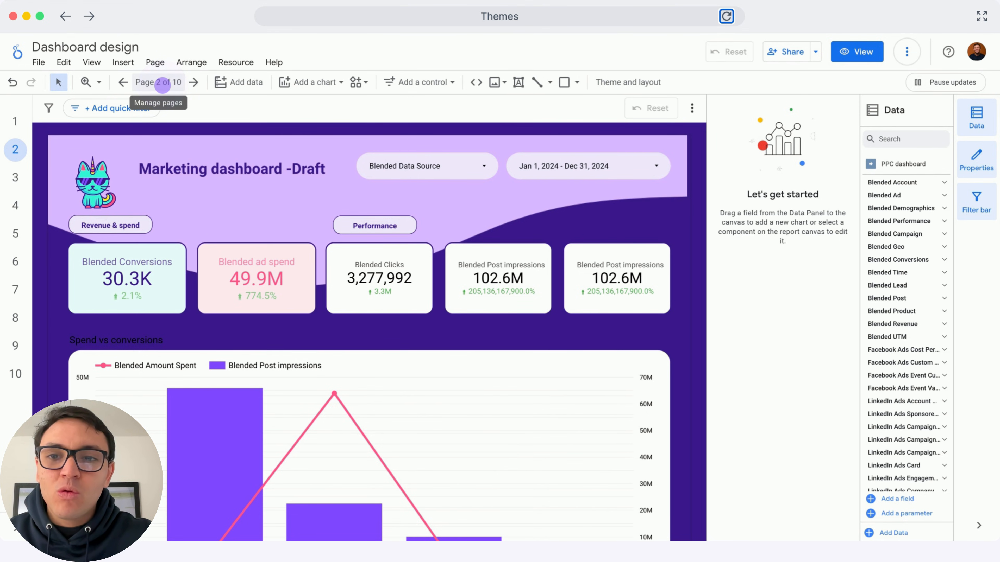
left_click(160, 83)
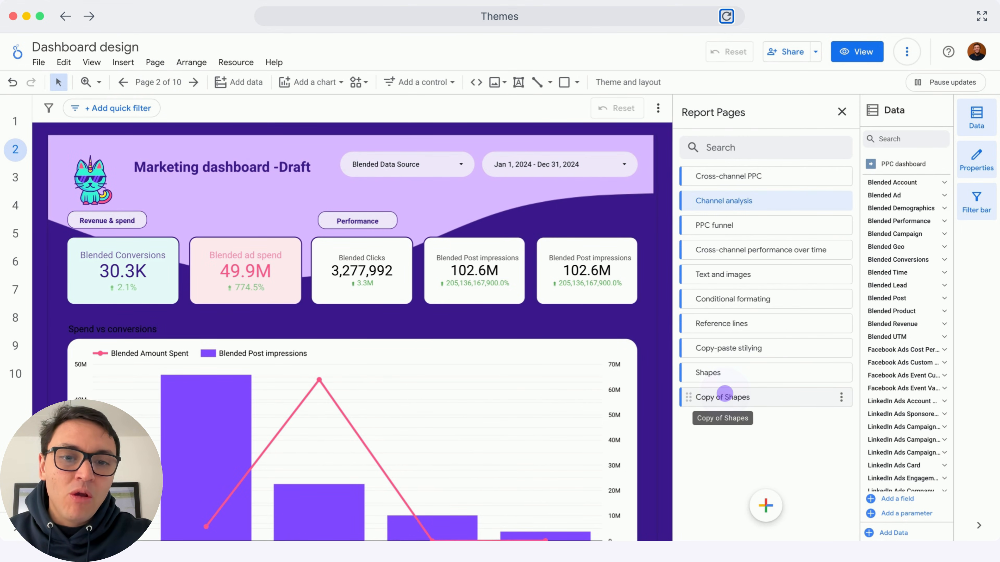
left_click(724, 394)
left_click(839, 112)
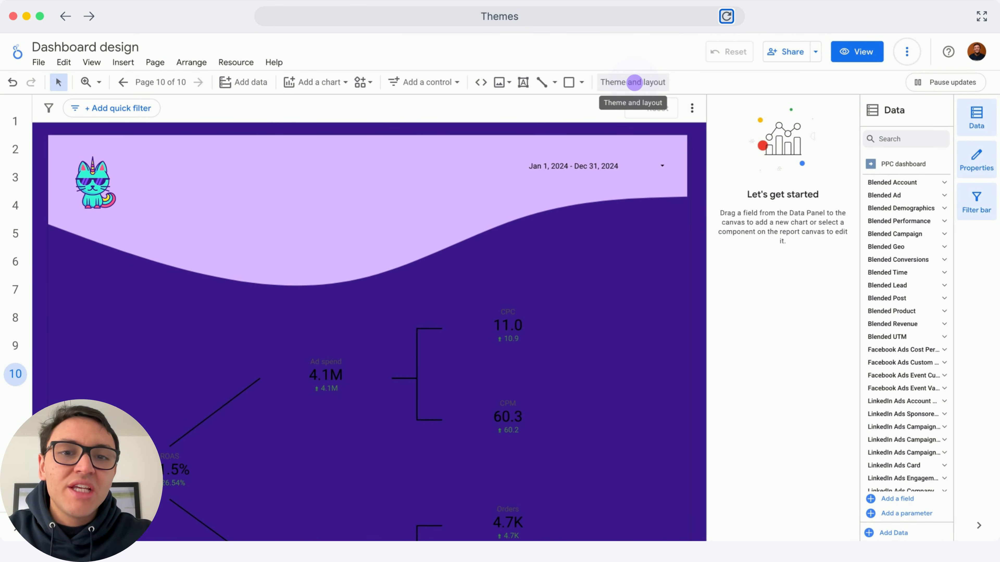
- Set the custom theme's report background to the custom light lavender colour
left_click(634, 82)
left_click(813, 176)
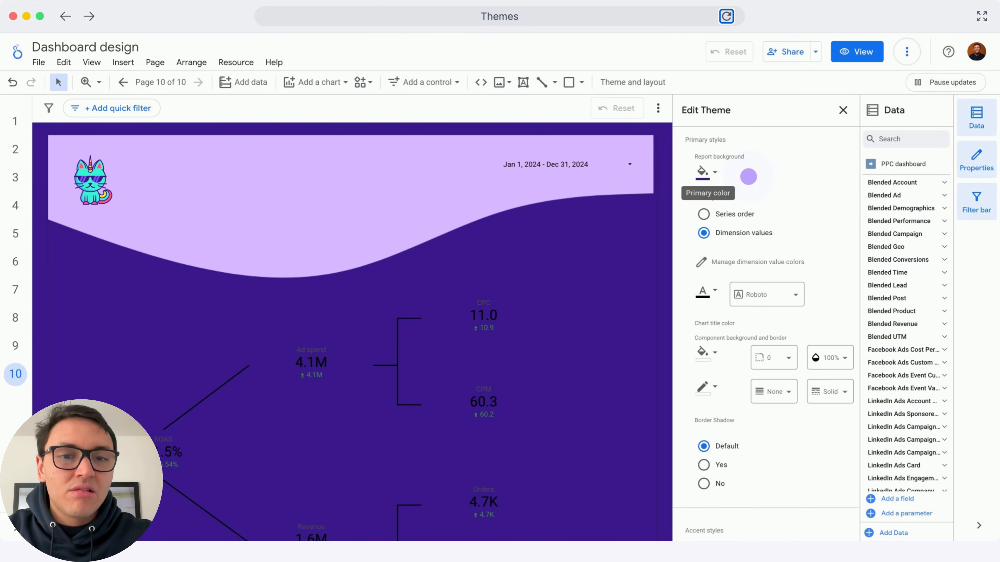
left_click(701, 173)
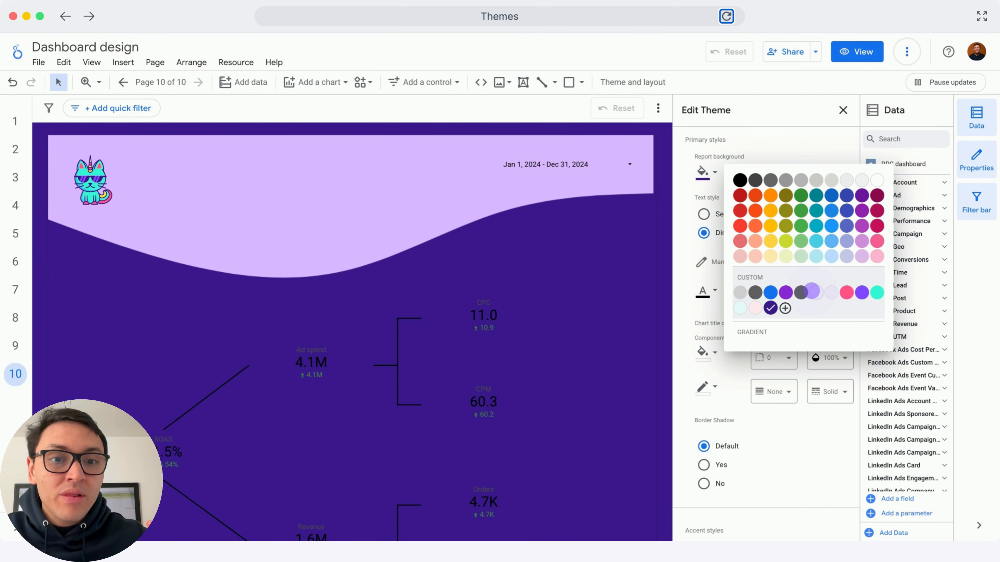
left_click(831, 292)
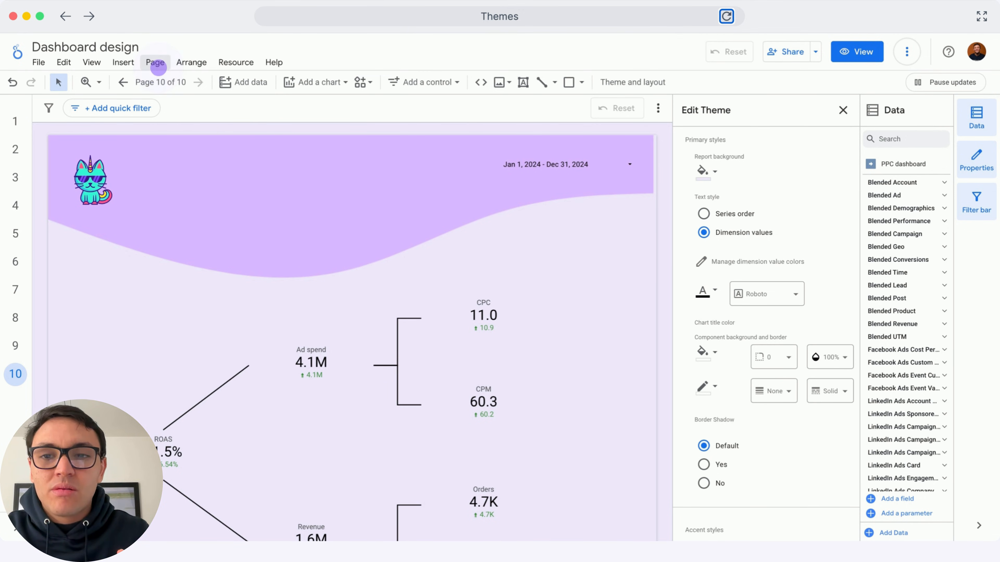
- Set the background of only the current page, Copy of Shapes, to white
left_click(156, 63)
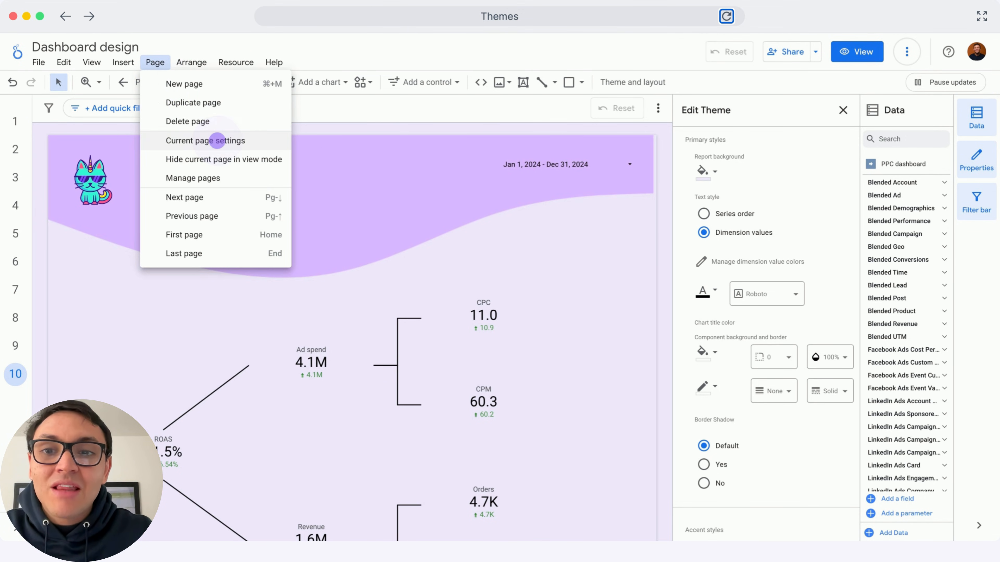
left_click(217, 141)
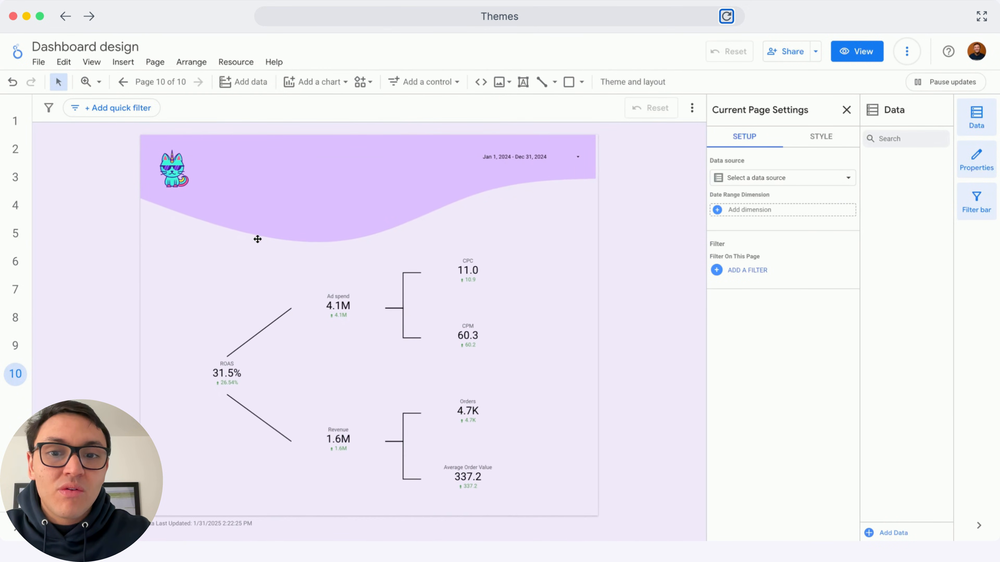
left_click(815, 144)
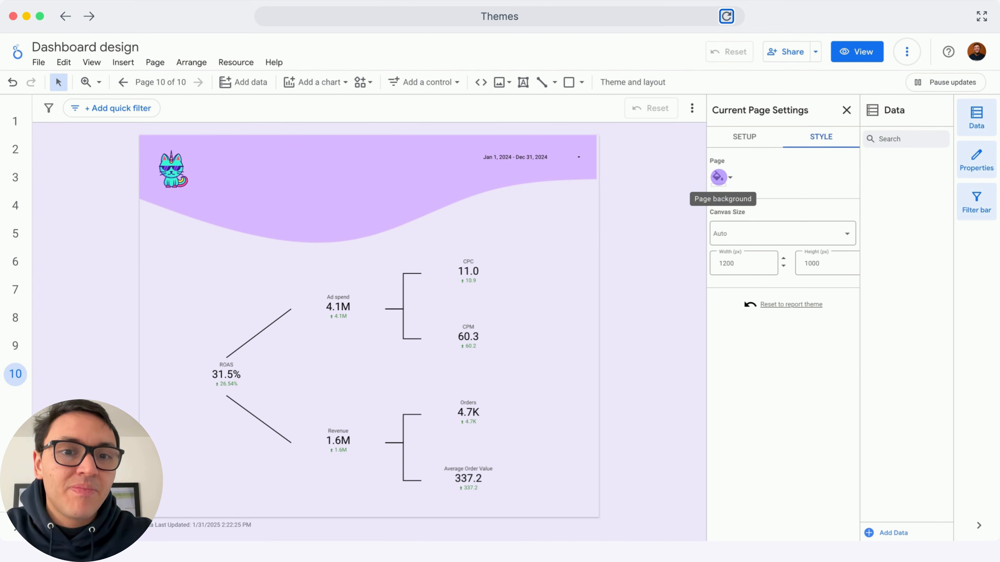
left_click(718, 177)
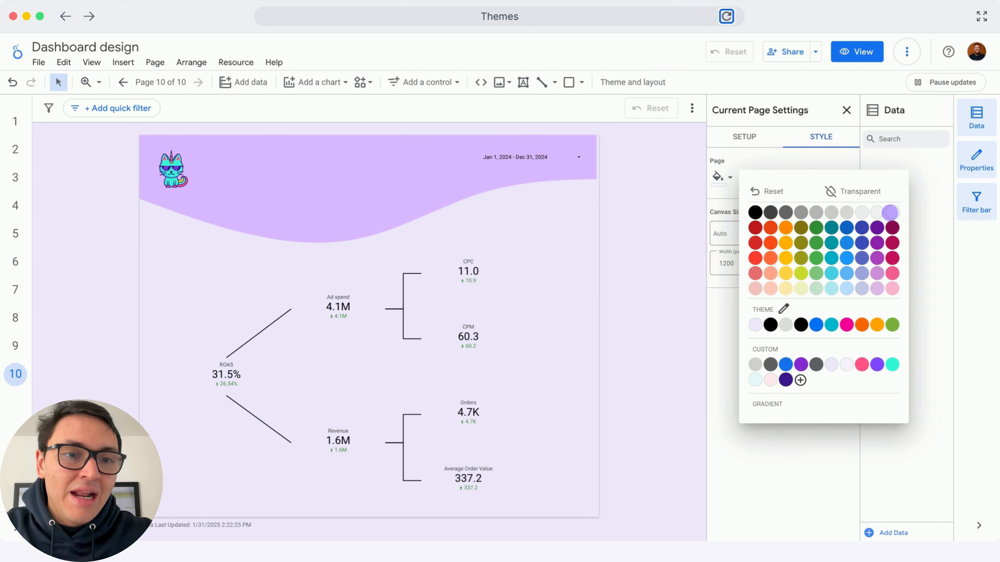
left_click(891, 212)
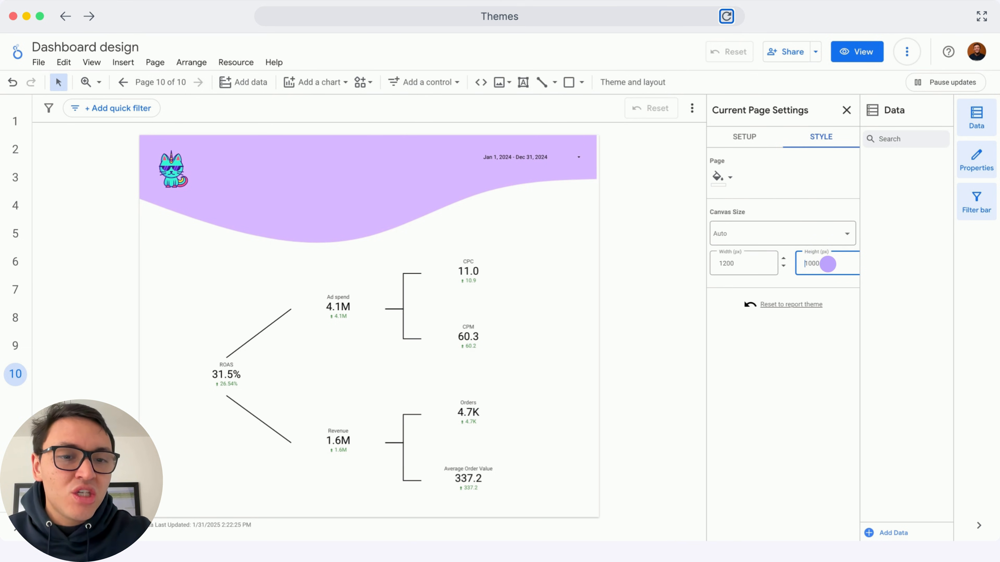
- Set the current page's canvas height to 1100 px
type("1100")
left_click(538, 358)
scroll(538, 359, "down", 1)
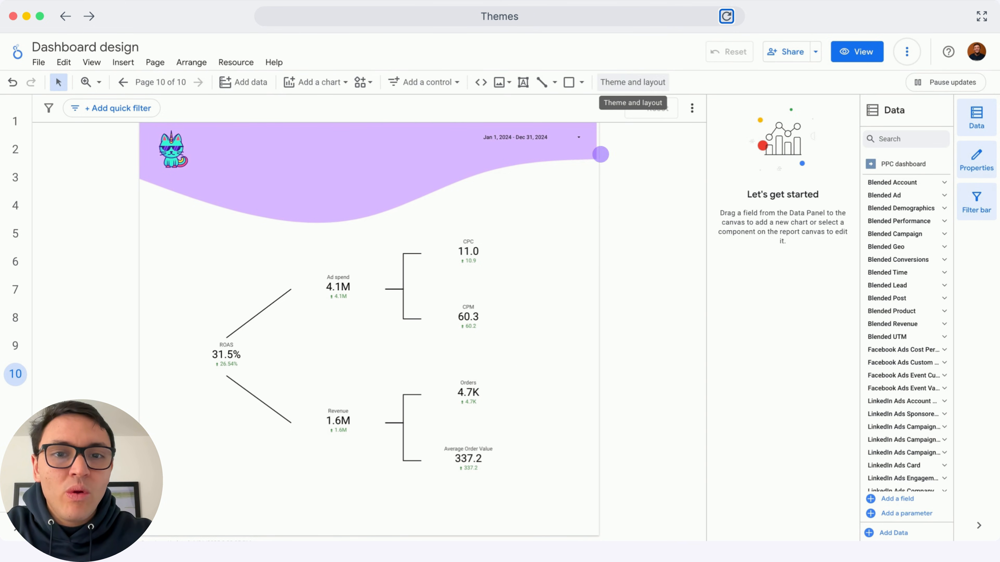
- Customize the theme so that component backgrounds use the custom light lavender colour
left_click(632, 82)
left_click(806, 172)
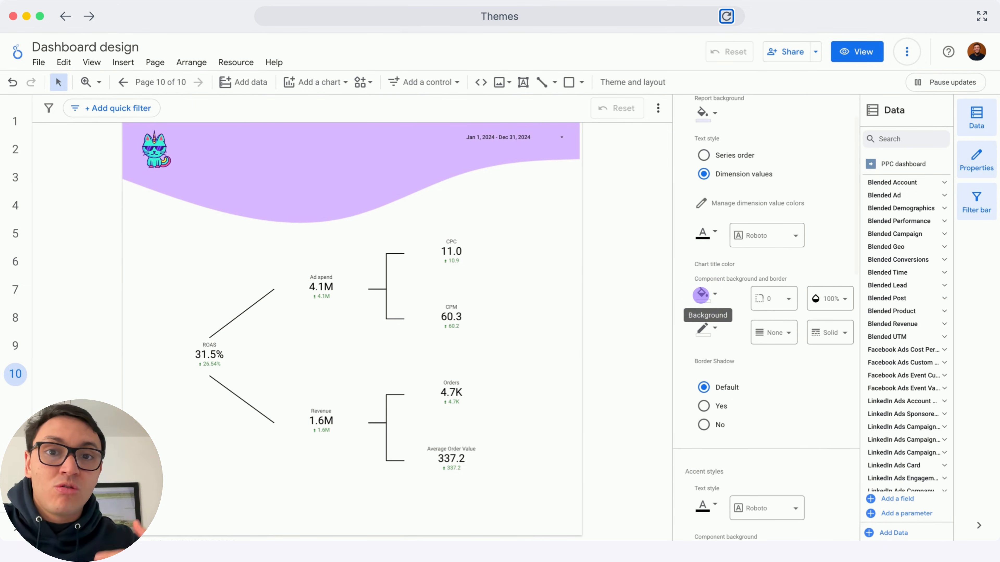
left_click(701, 294)
left_click(701, 294)
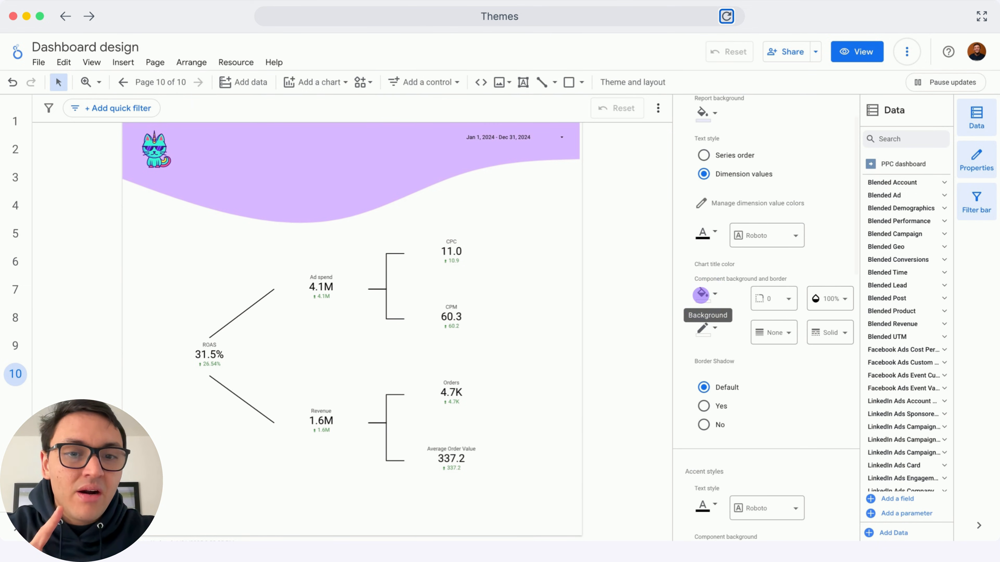
left_click(701, 294)
left_click(701, 295)
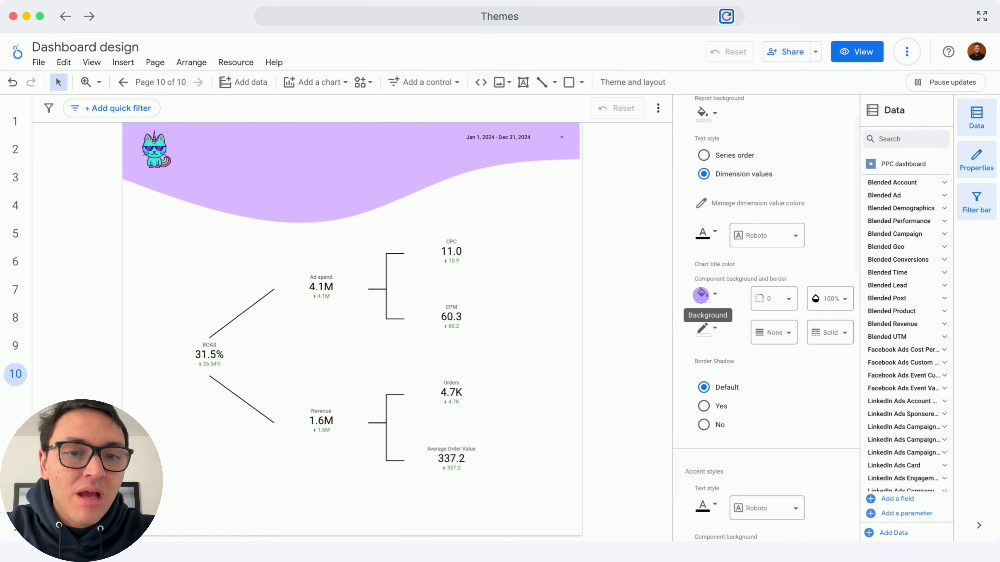
left_click(701, 294)
left_click(701, 295)
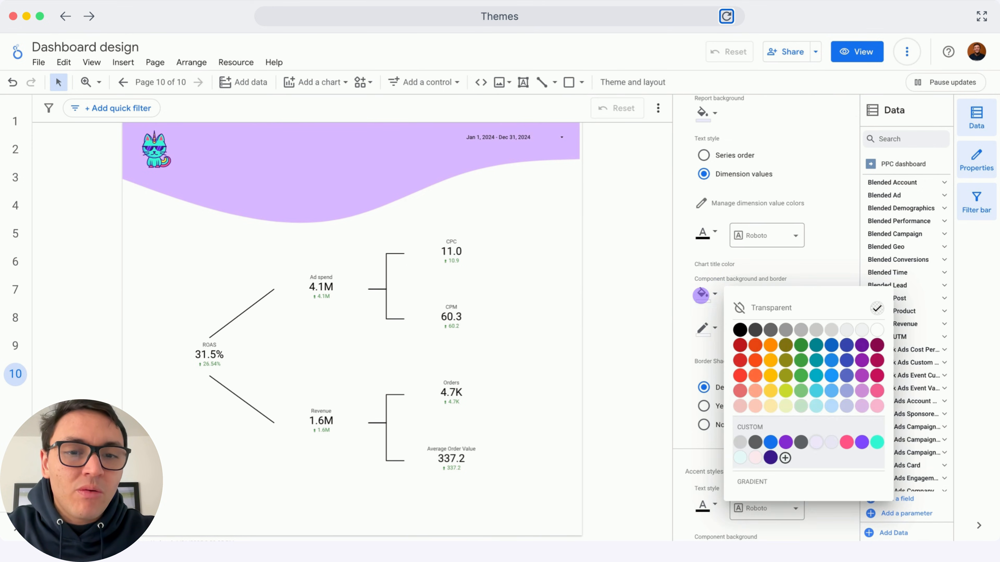
left_click(813, 441)
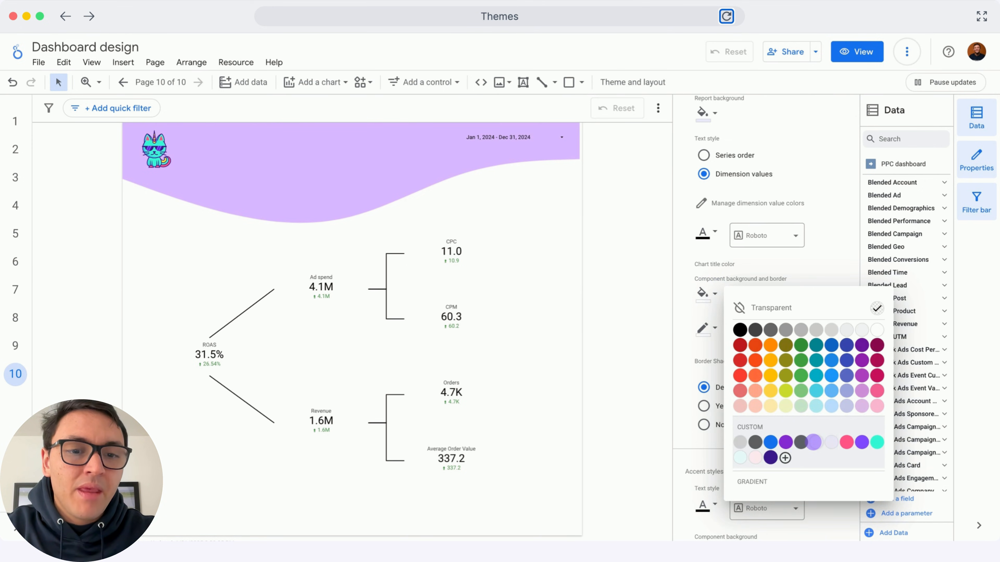
left_click(813, 442)
- Set the theme's component border radius to 25
left_click(771, 304)
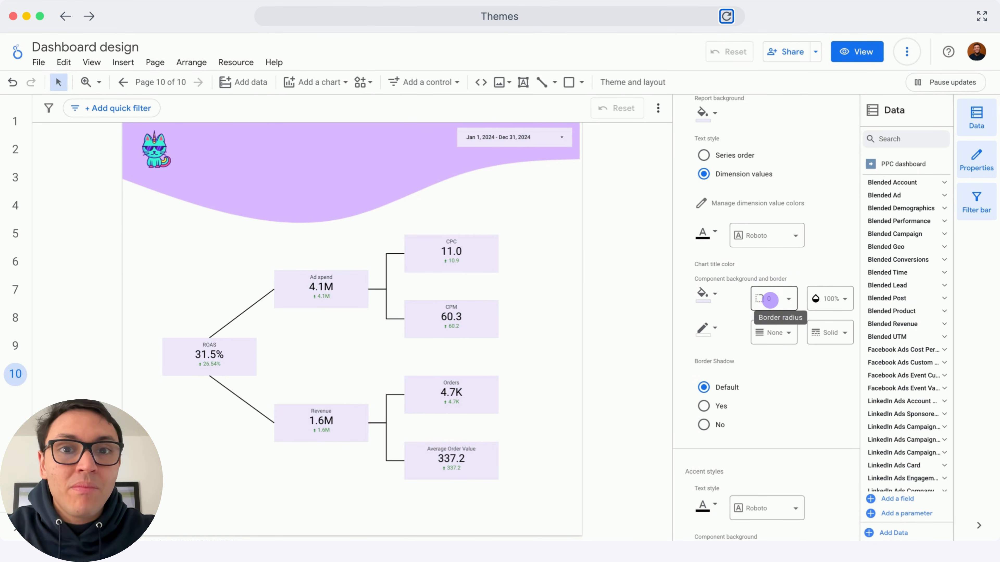
left_click(769, 300)
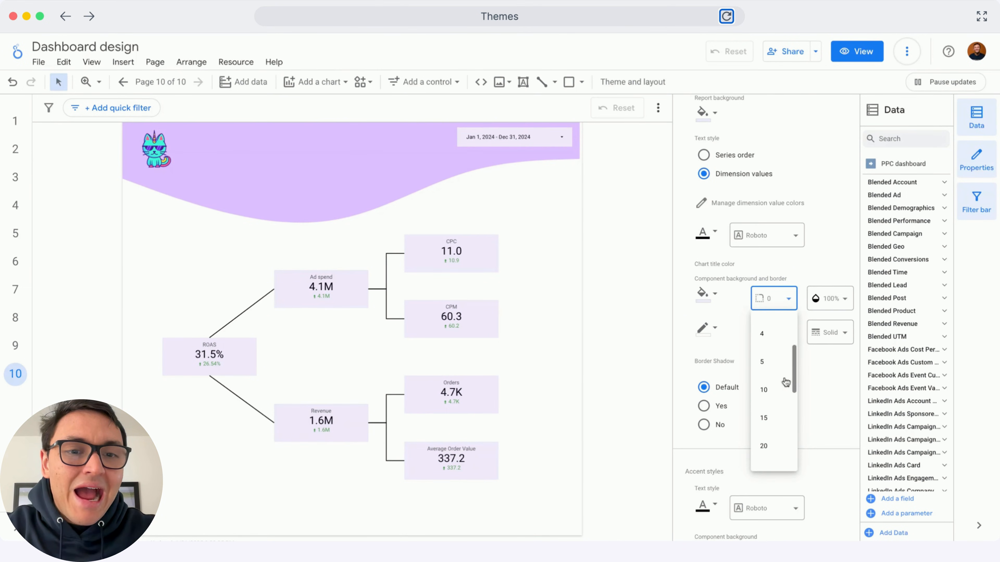
scroll(781, 379, "down", 1)
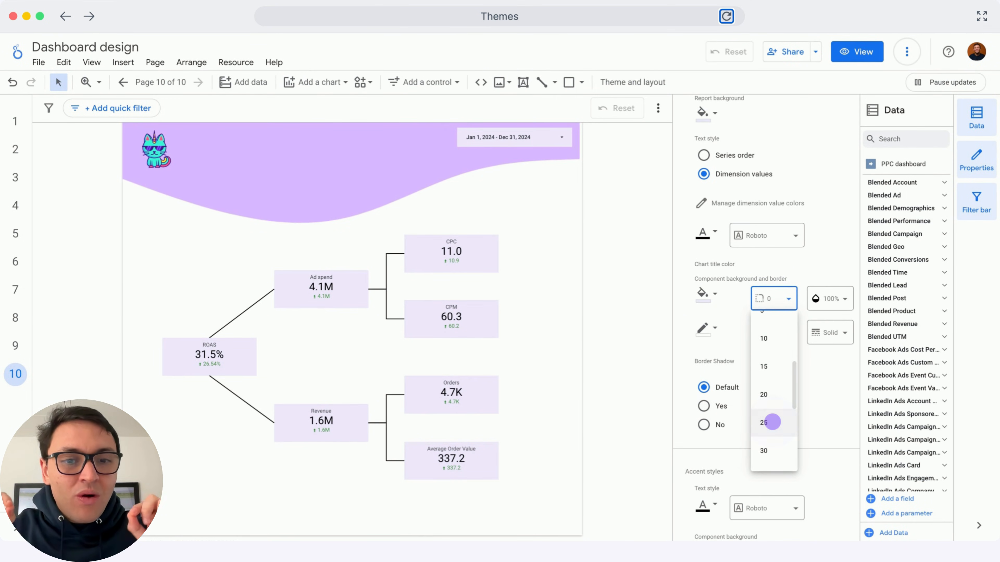
left_click(772, 420)
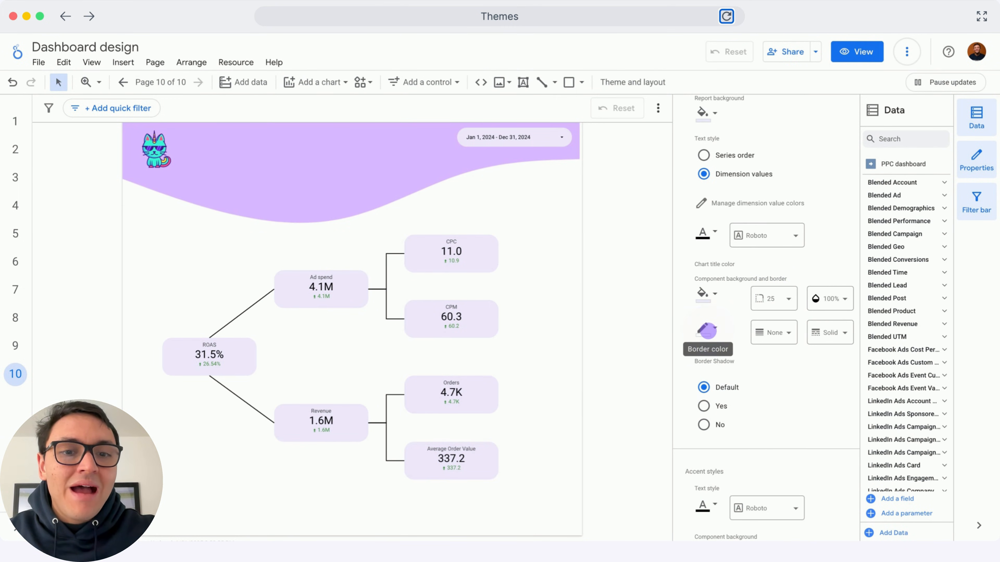
- Give the theme's components a dark purple border with a weight of 1
left_click(708, 330)
left_click(768, 492)
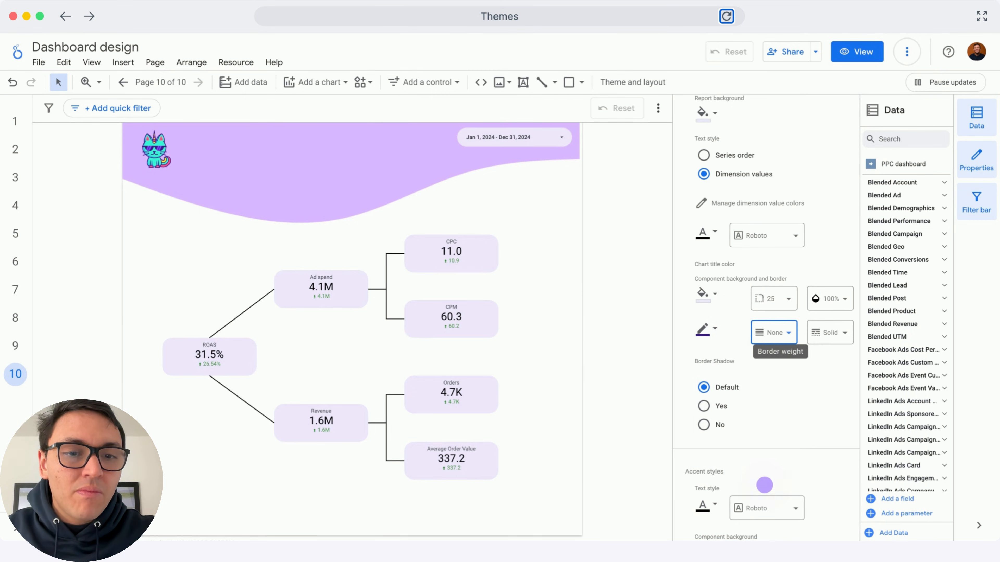
left_click(769, 335)
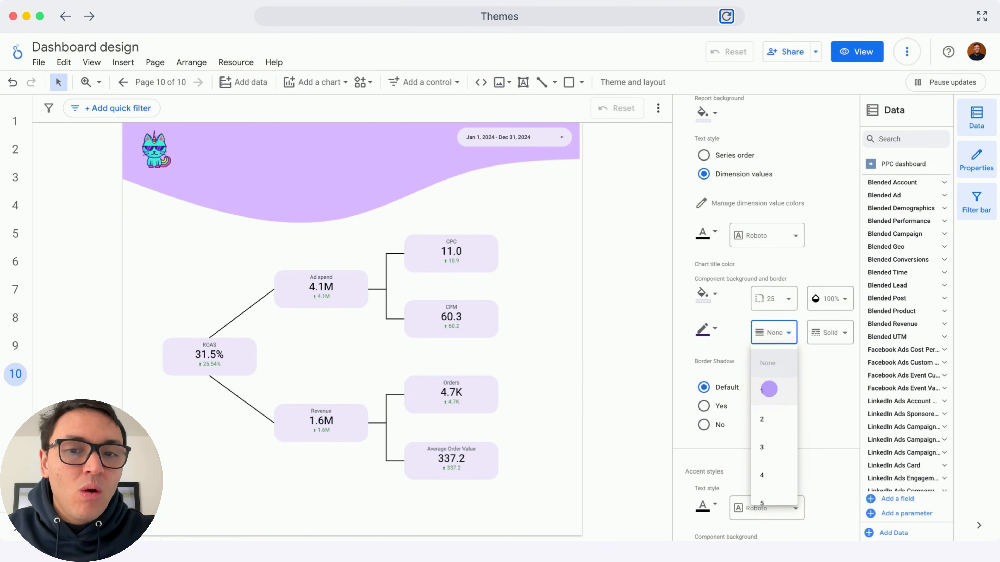
left_click(770, 386)
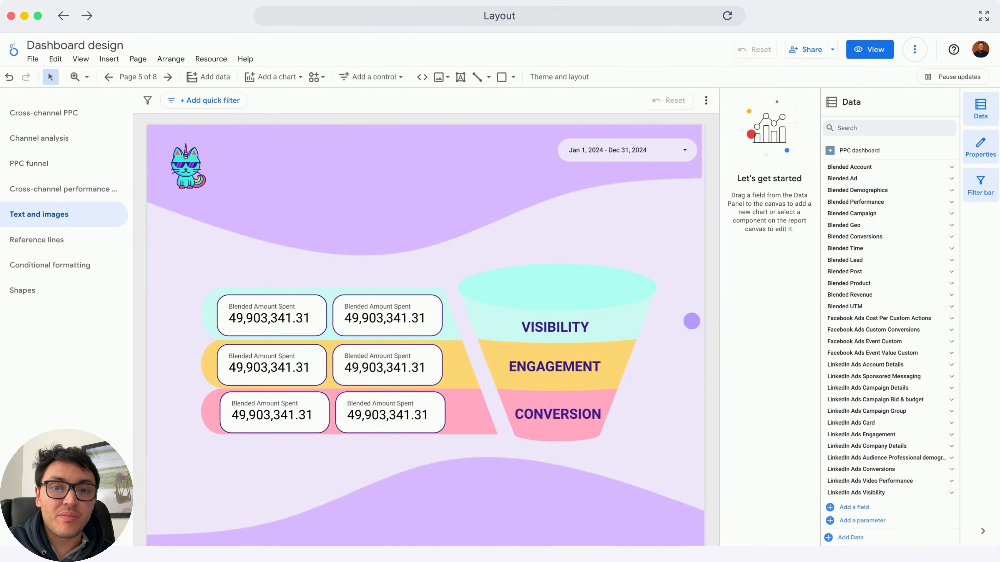
- Check the report's layout header visibility setting, preview the report in view mode, and return to editing
left_click(578, 84)
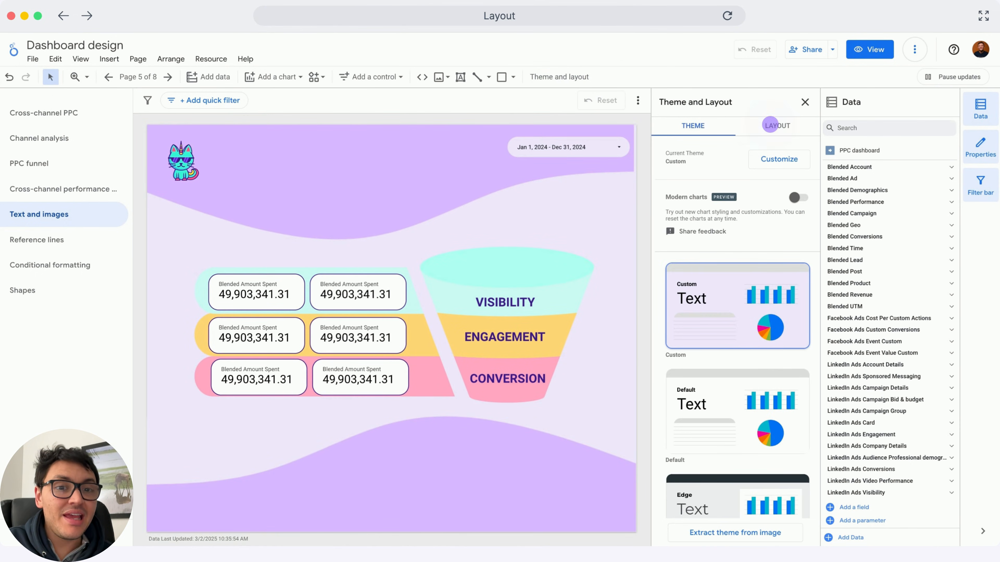
left_click(784, 126)
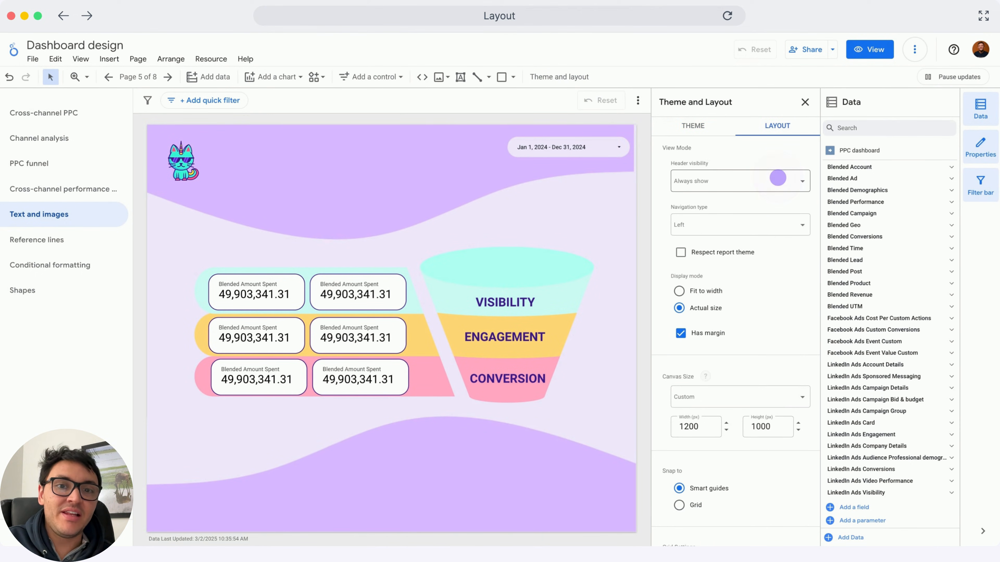
left_click(777, 177)
left_click(869, 50)
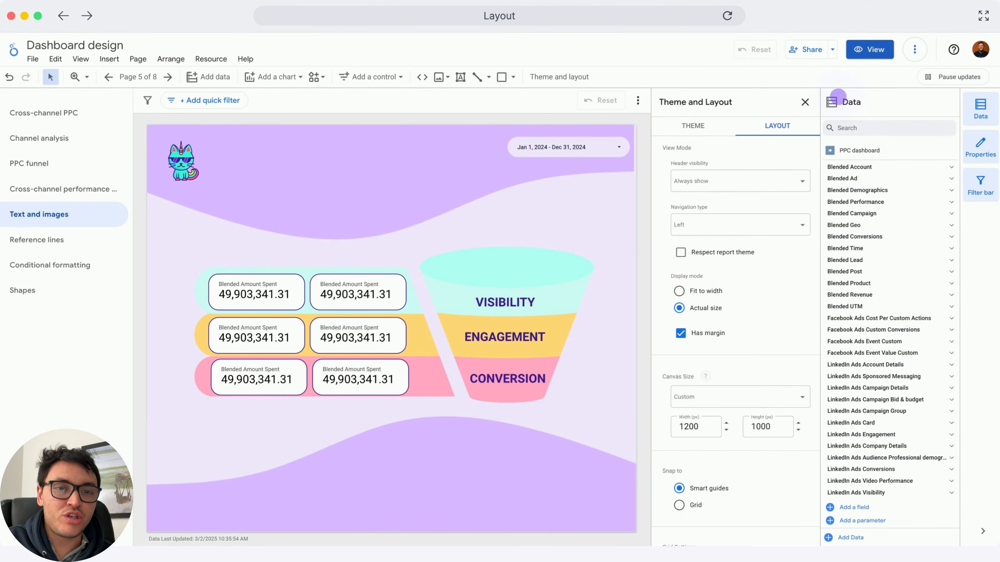
left_click(868, 55)
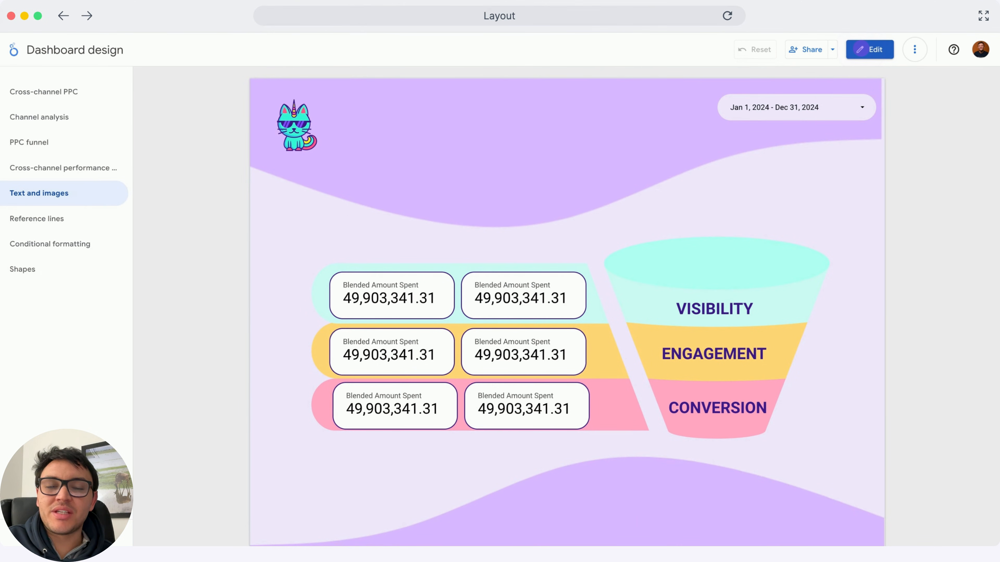
left_click(862, 50)
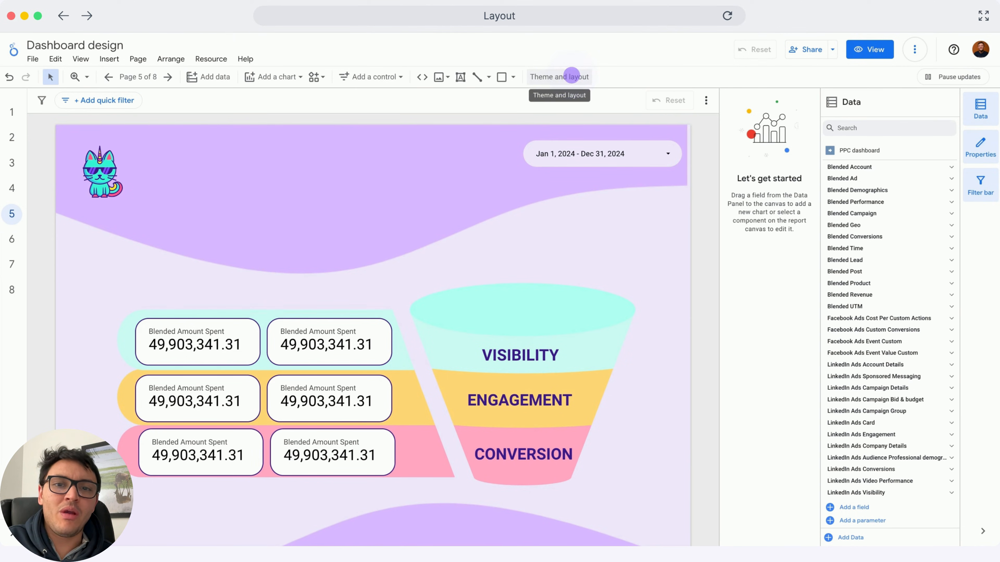
- Set the report's header visibility to Initially hidden and preview the report in view mode
left_click(571, 76)
left_click(772, 126)
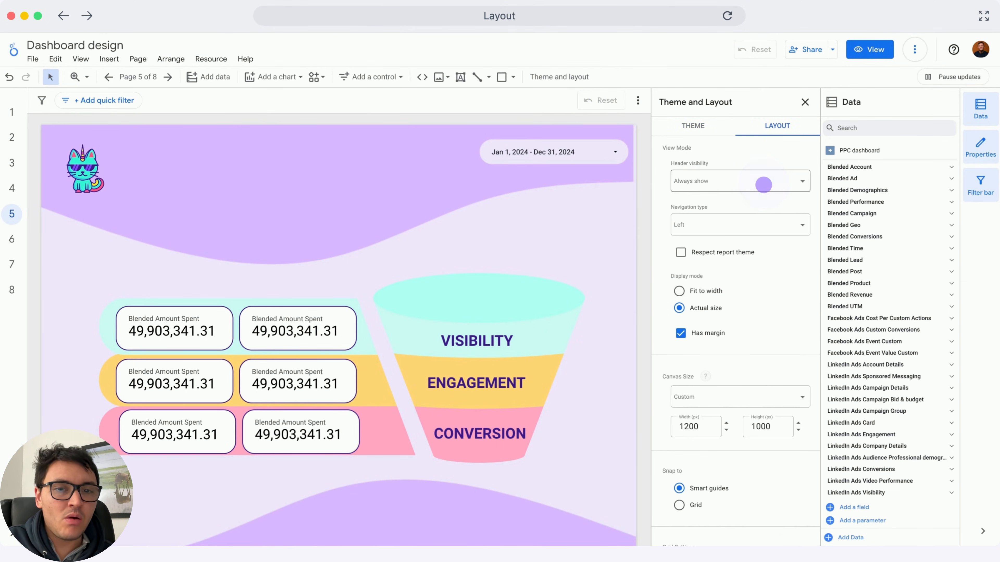
left_click(762, 183)
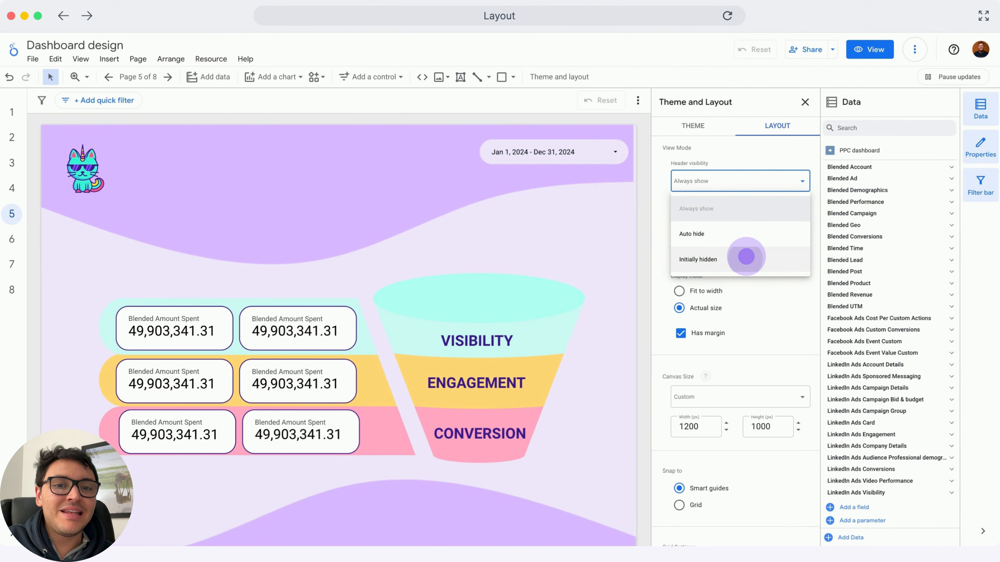
left_click(745, 259)
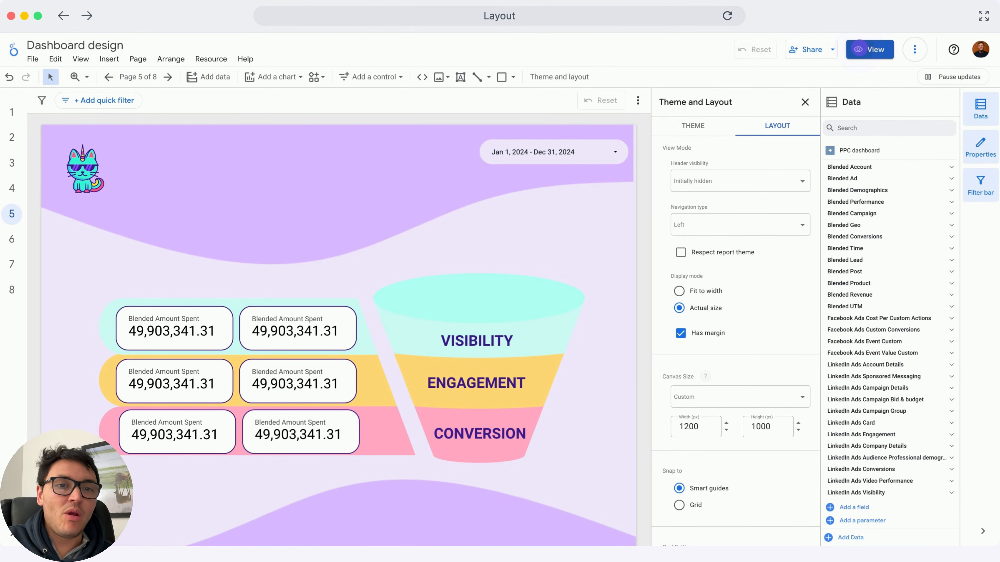
left_click(859, 49)
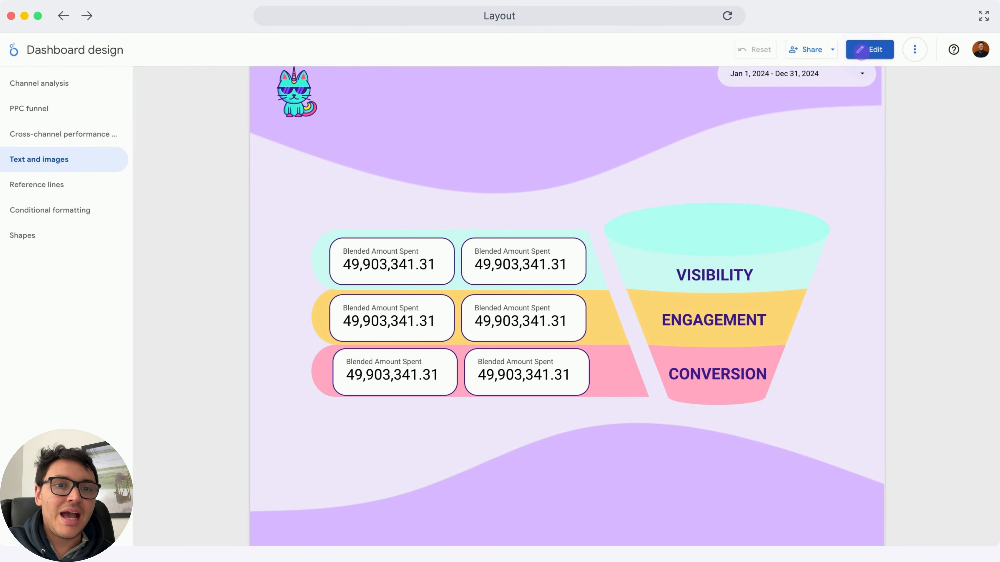
left_click(861, 50)
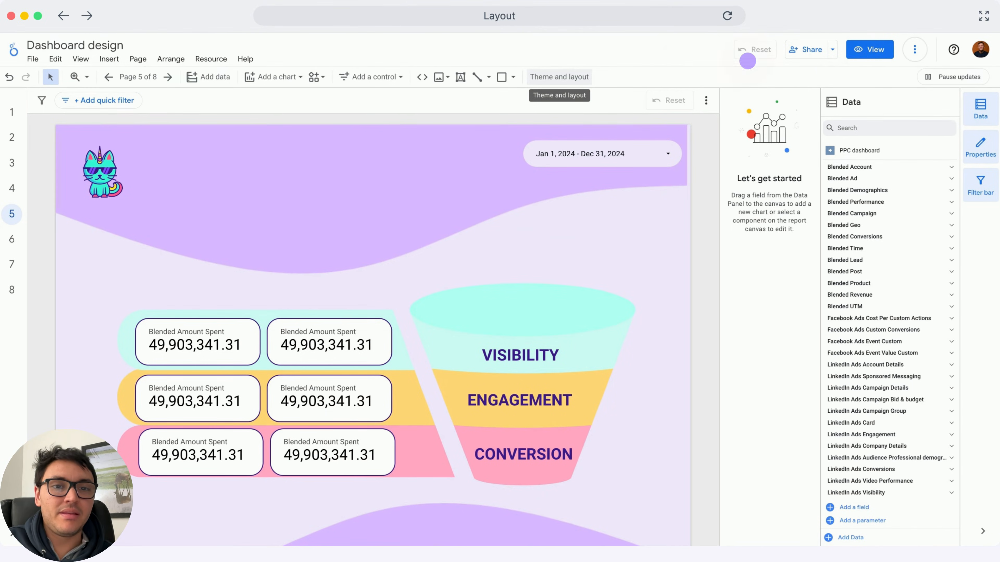
- Try the Tab navigation type in the report layout and restore it to Left
left_click(572, 77)
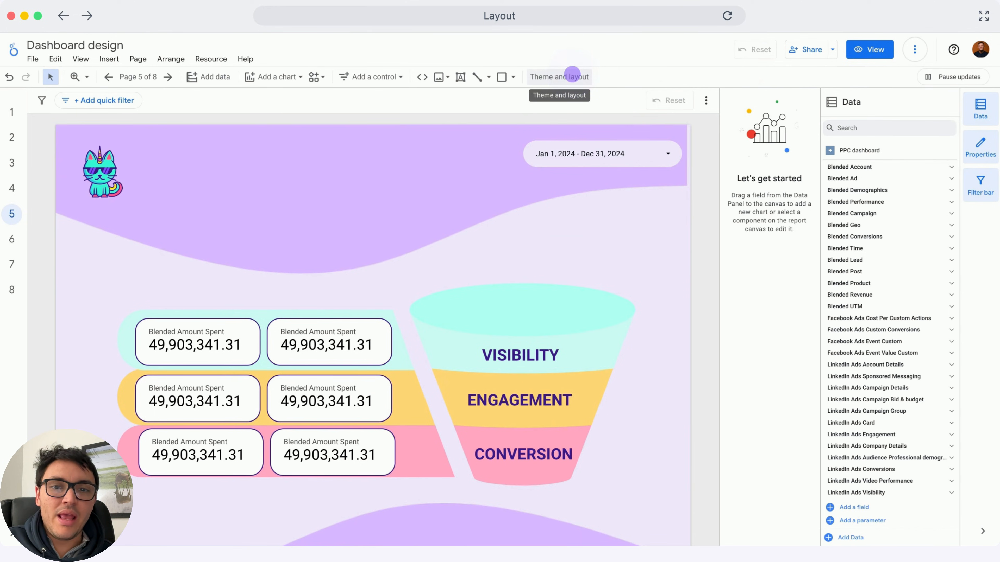
left_click(776, 126)
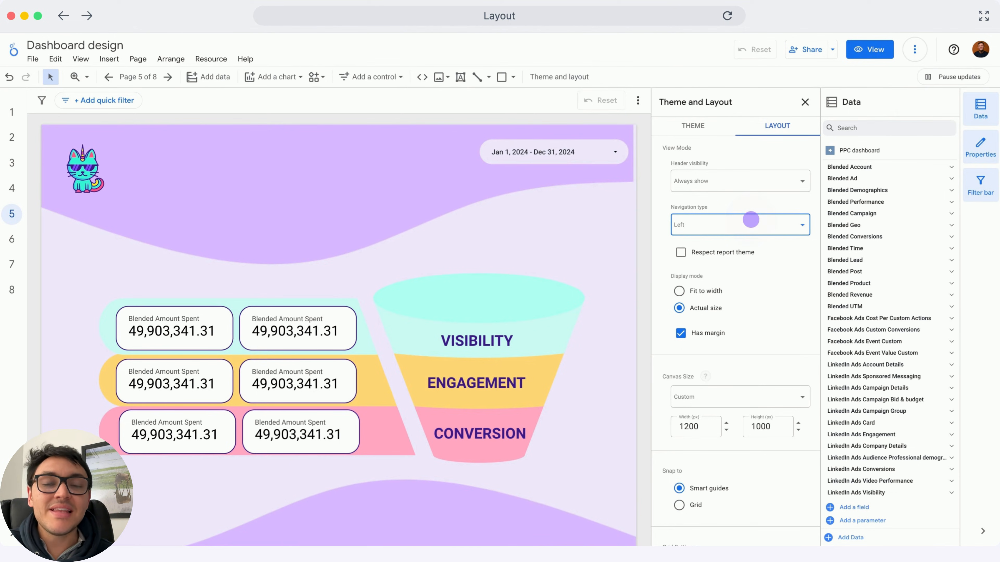
left_click(751, 221)
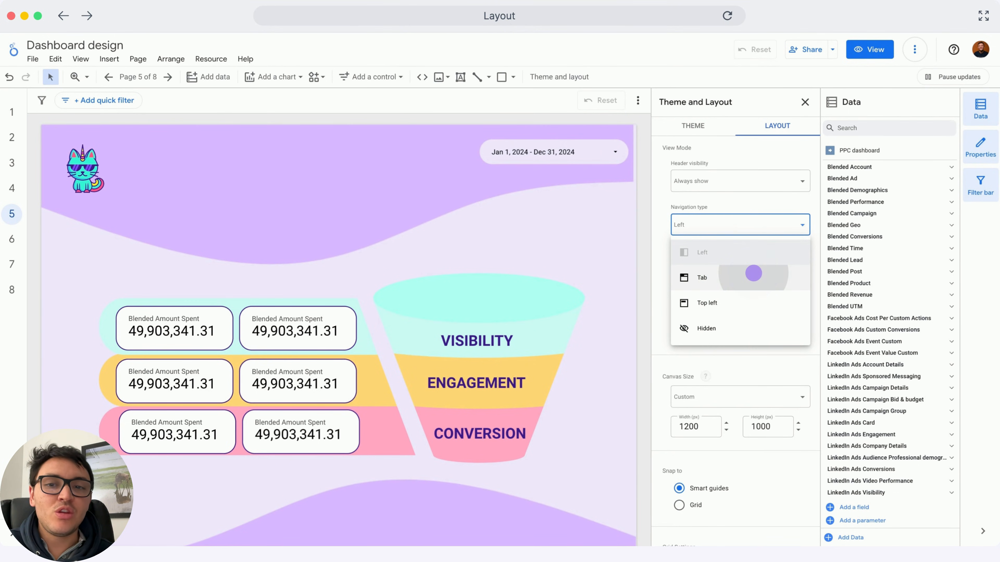
left_click(753, 274)
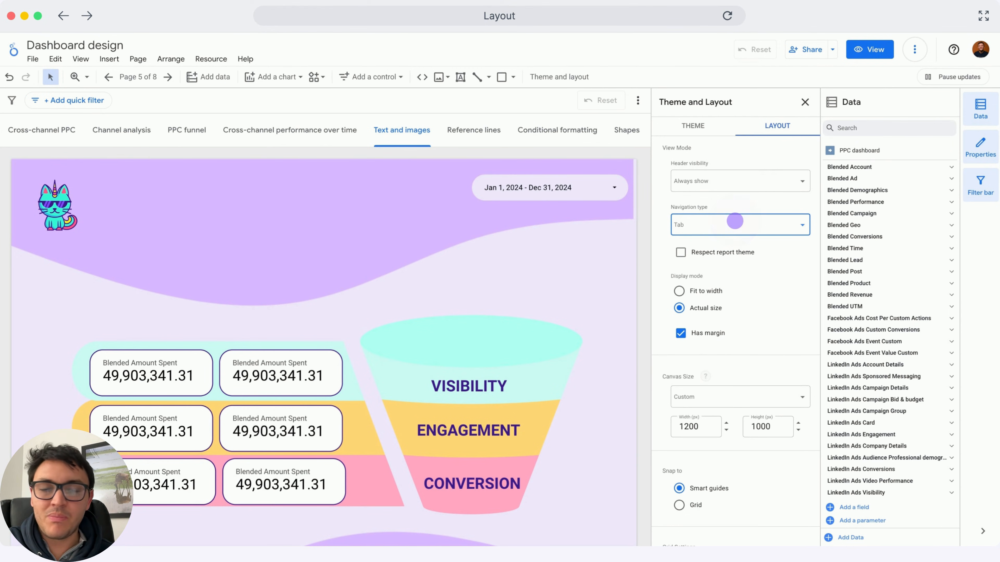
left_click(734, 221)
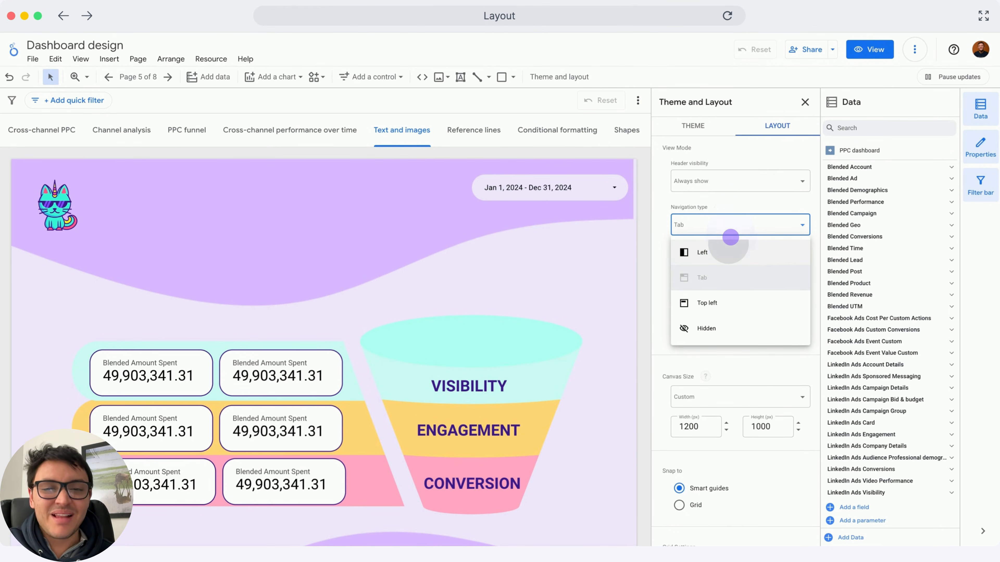
left_click(729, 244)
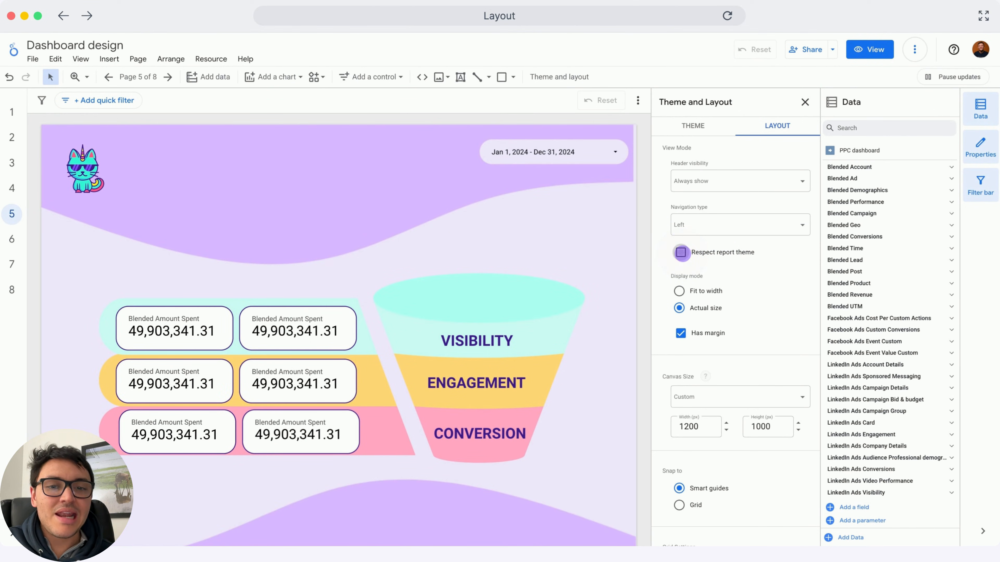
- Make the report layout respect the report theme and fit to width without a margin
left_click(681, 252)
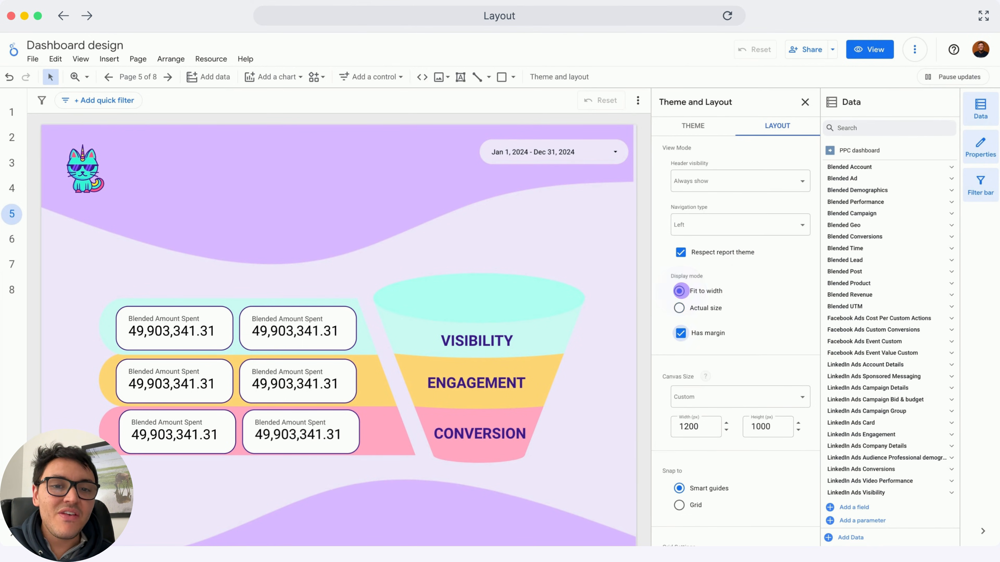
left_click(679, 291)
left_click(679, 334)
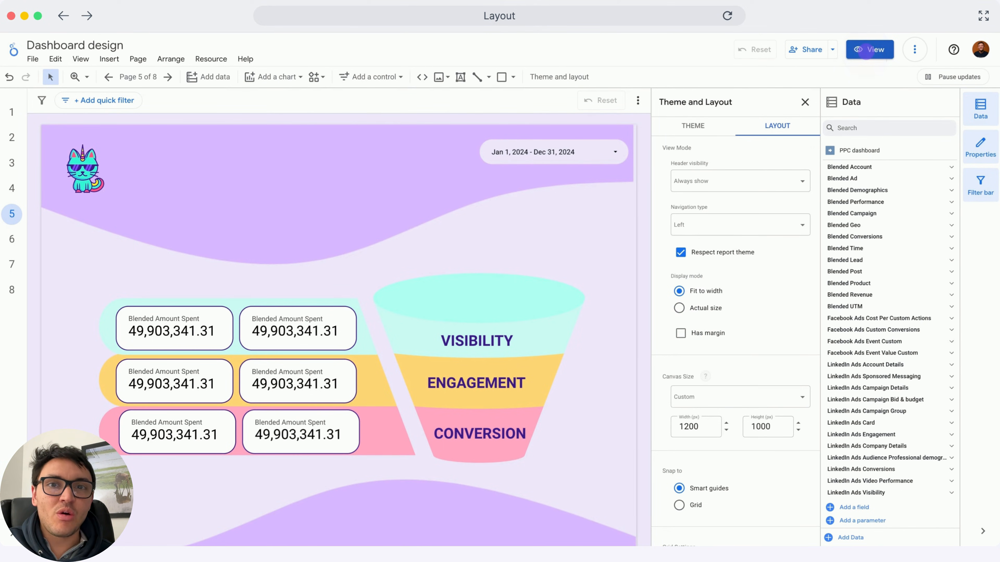
- Preview the Text and images page in view mode to examine its full-width layout, and return to editing
left_click(866, 50)
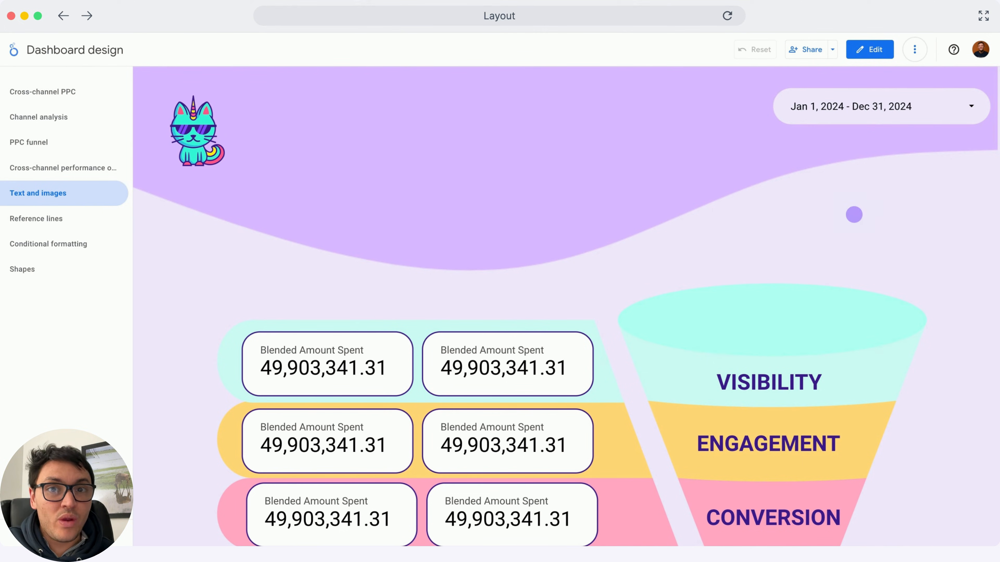
left_click(854, 214)
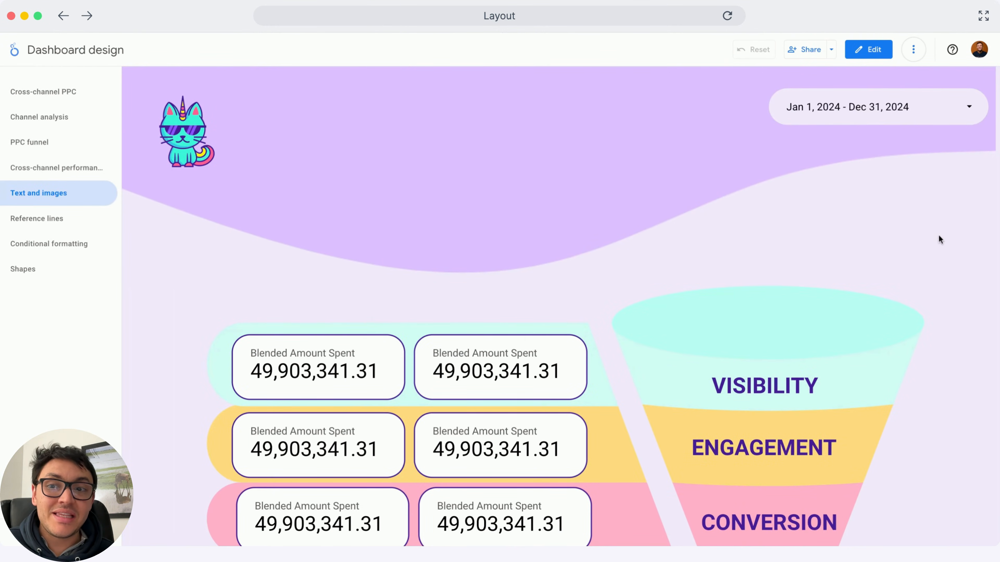
left_click(862, 58)
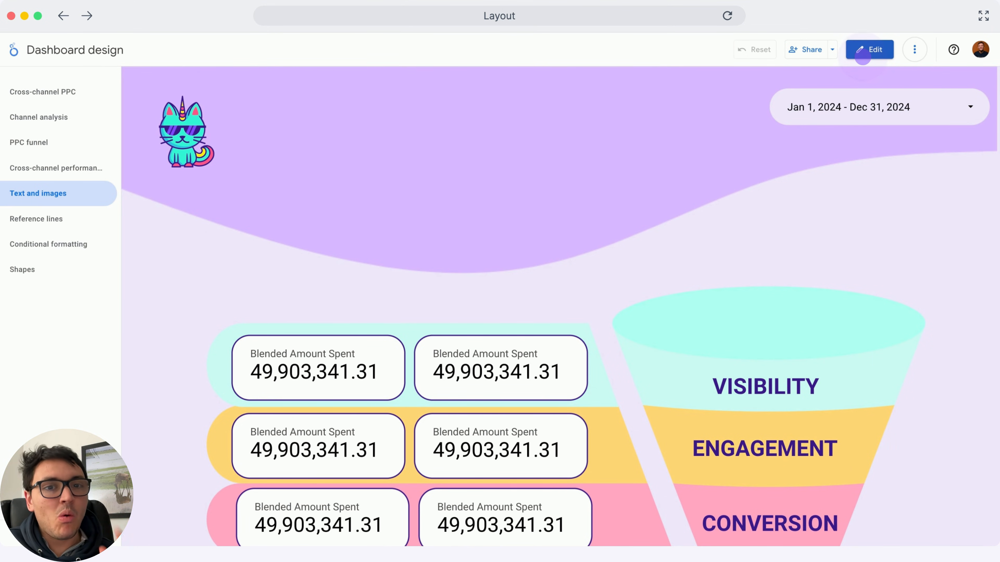
left_click(862, 57)
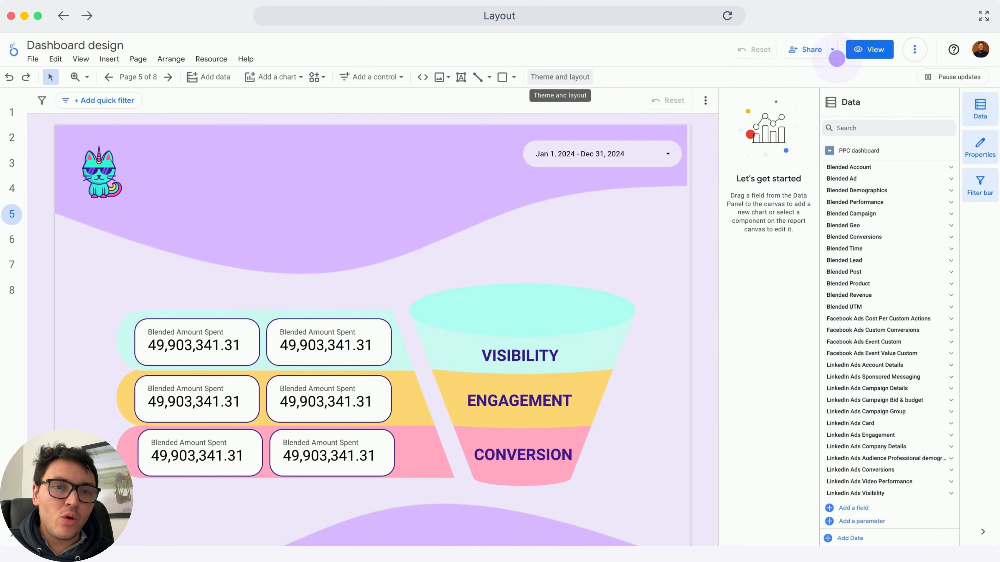
- Review the report layout's canvas size, snapping, grid and report-level component position settings
left_click(553, 77)
left_click(552, 77)
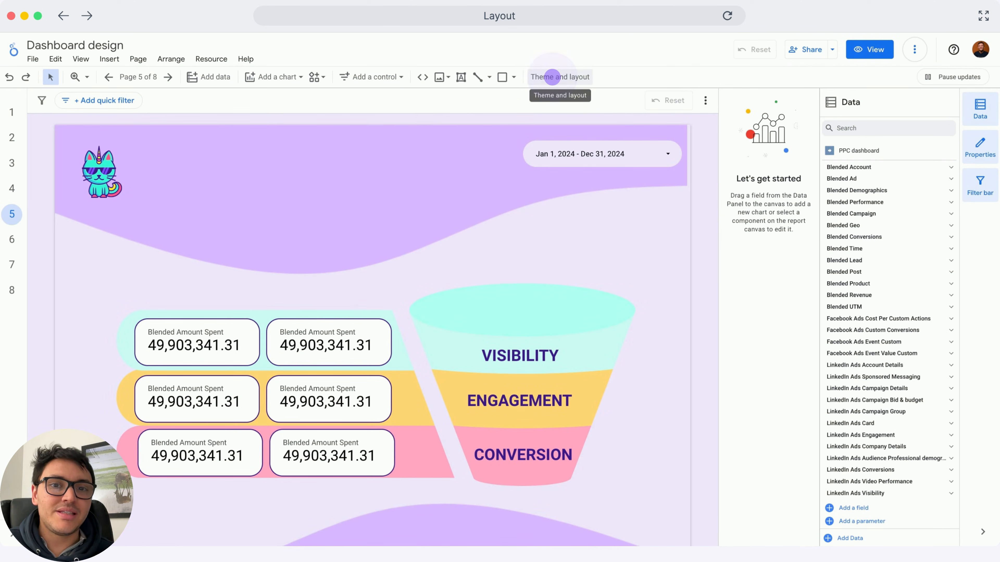
left_click(552, 76)
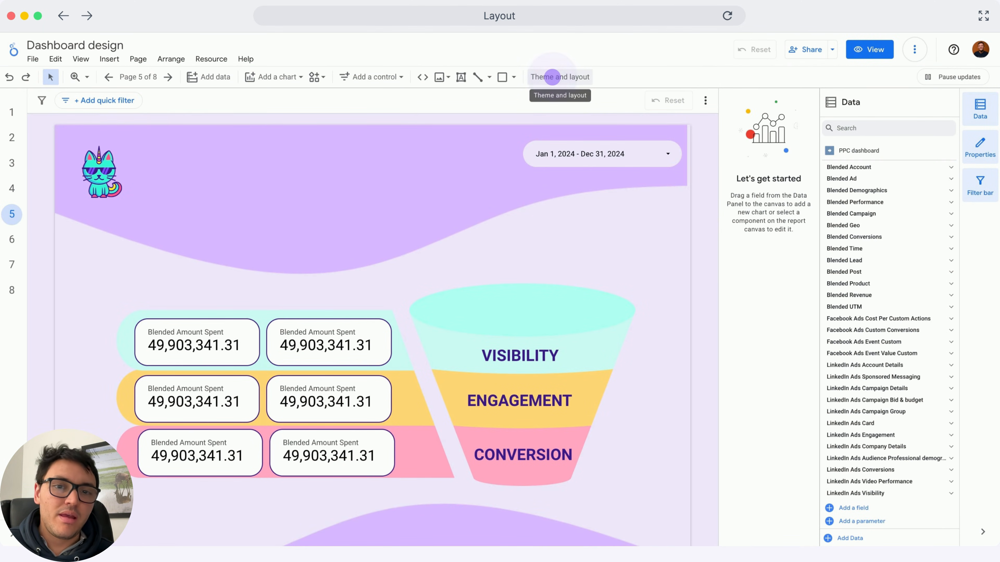
left_click(738, 117)
scroll(749, 315, "down", 5)
scroll(749, 315, "down", 2)
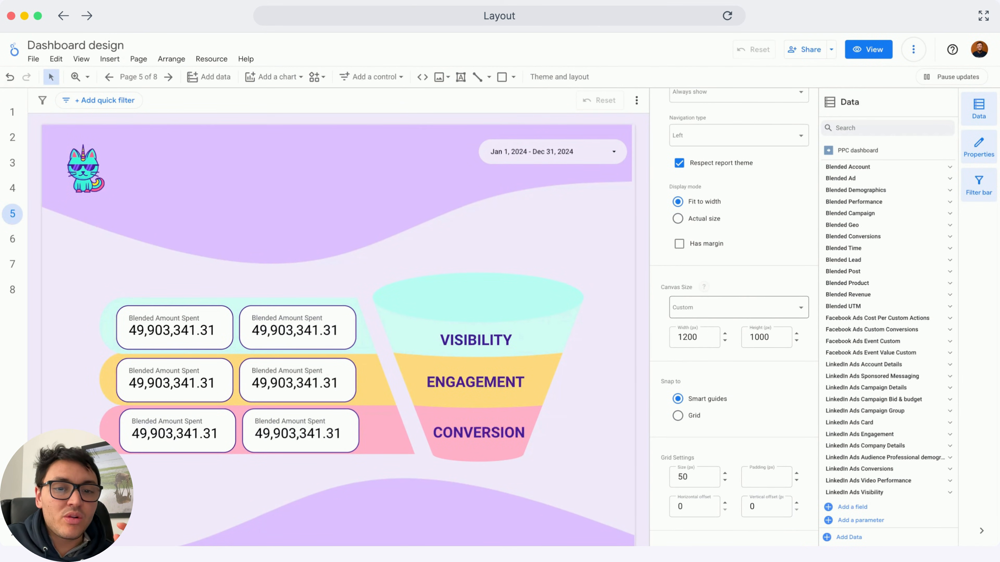
scroll(736, 315, "down", 4)
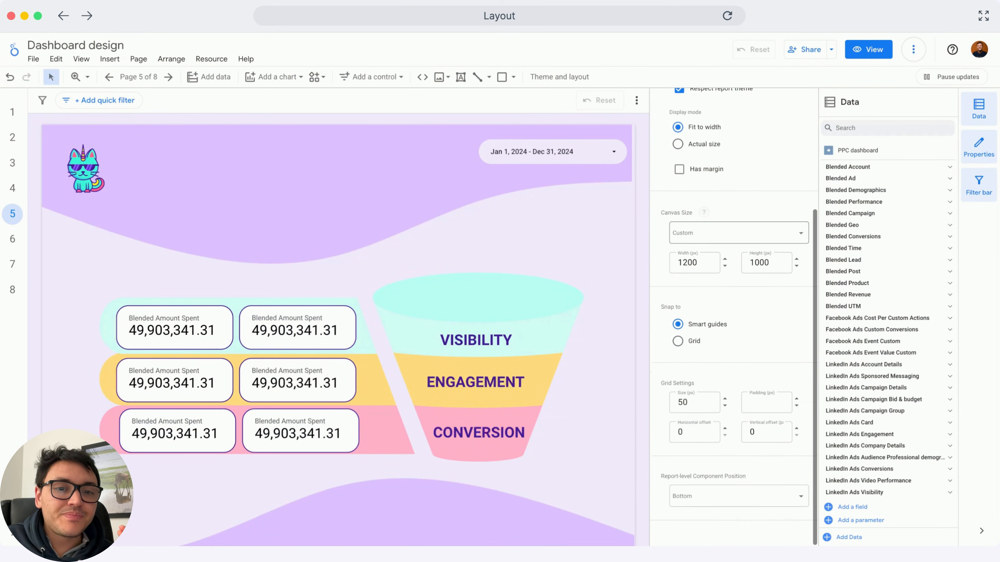
left_click(767, 264)
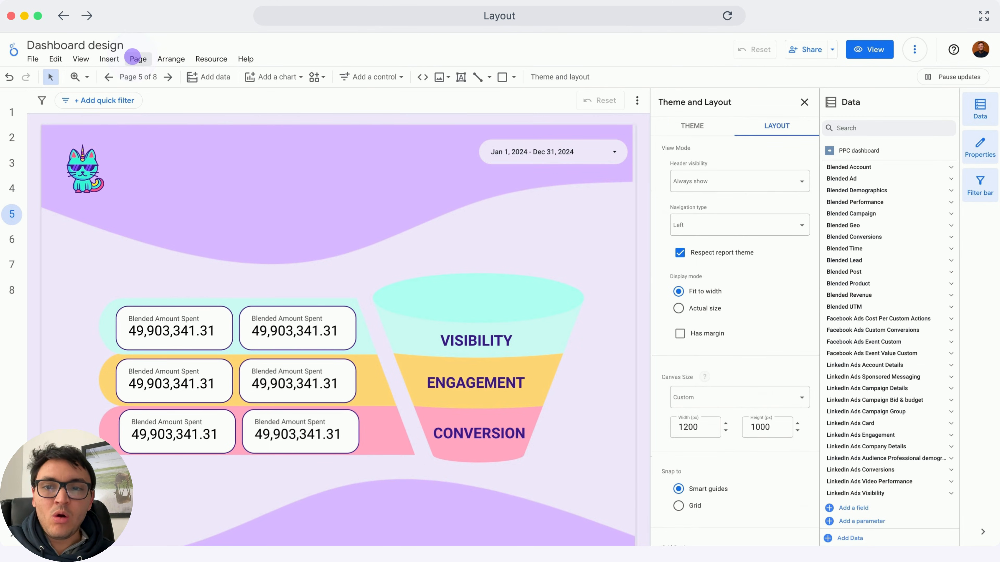
- Open the style options in the current page's settings
left_click(142, 65)
left_click(193, 129)
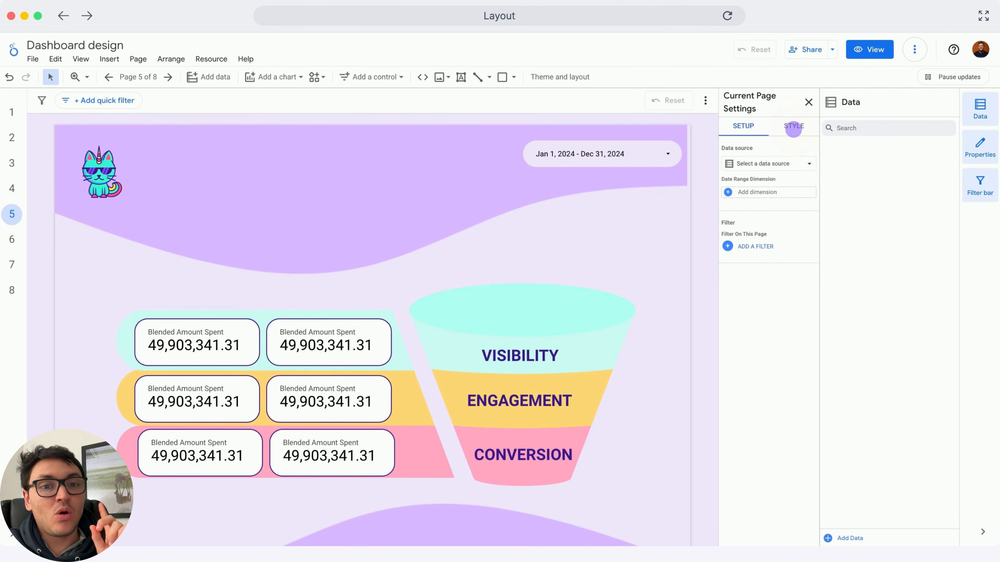
left_click(793, 127)
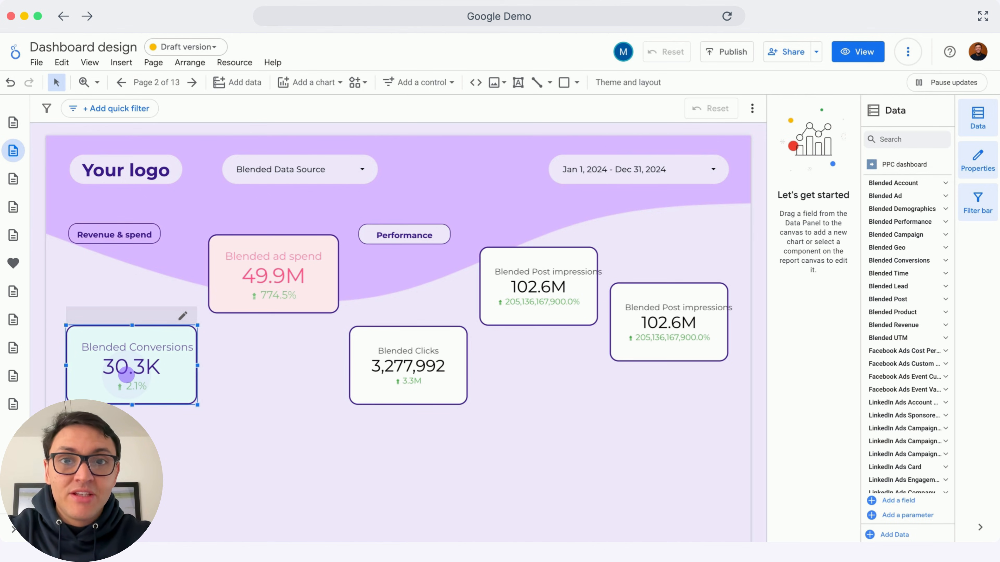
- Select all five scorecards and align them vertically to the middle
left_click(277, 281, "shift")
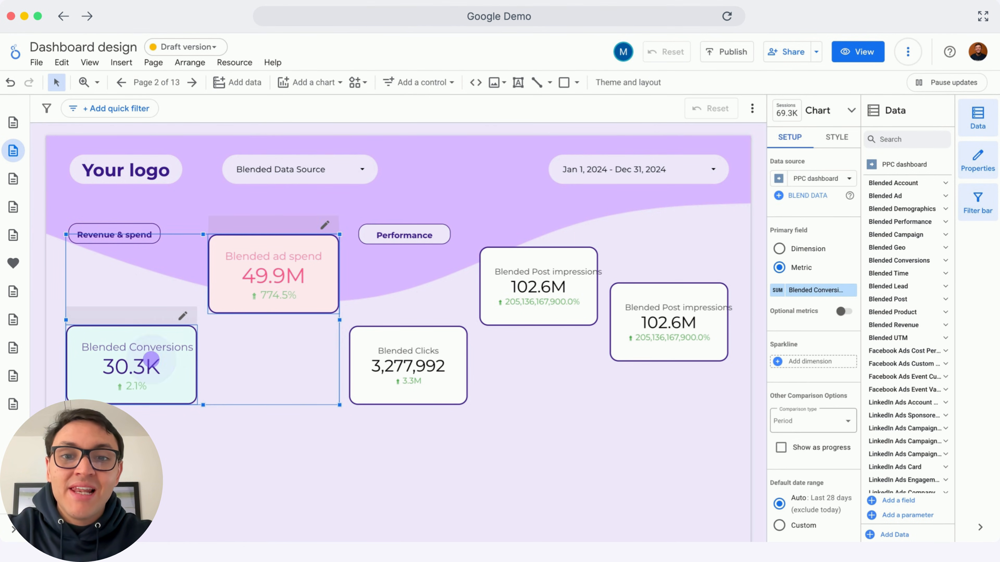
left_click(405, 360, "shift")
left_click(551, 291, "shift")
left_click(639, 323, "shift")
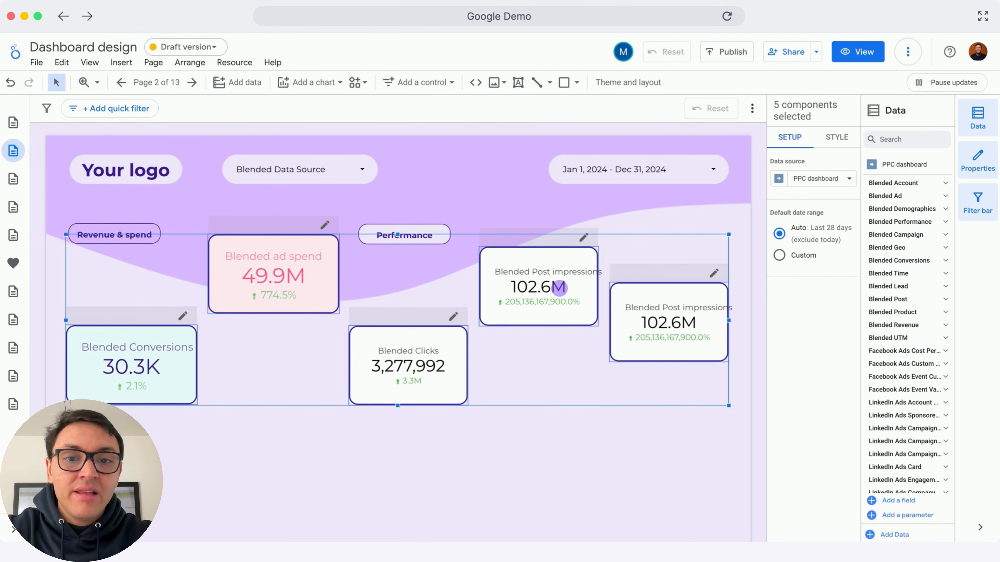
right_click(547, 296)
mouse_move(589, 425)
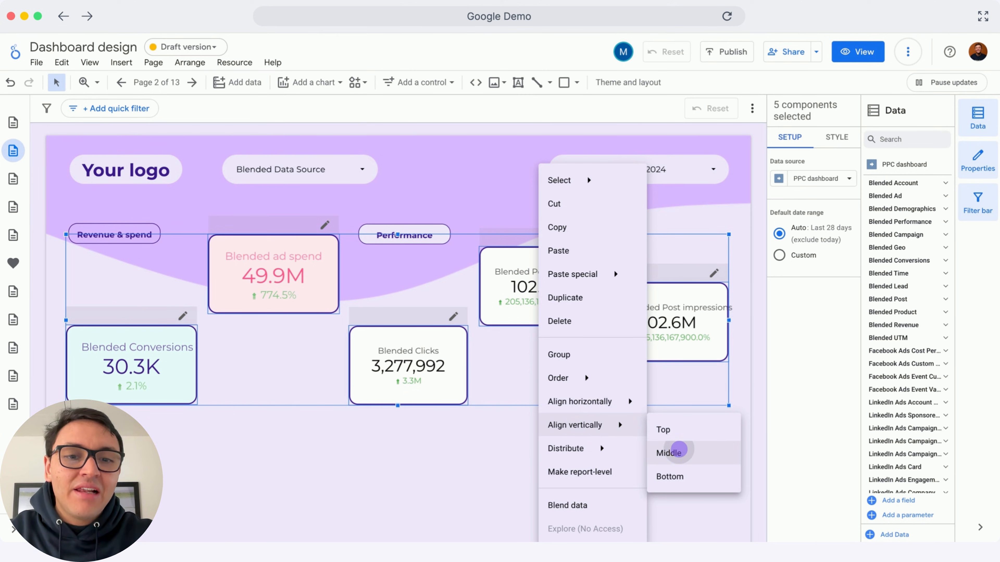
left_click(678, 449)
left_click(137, 294)
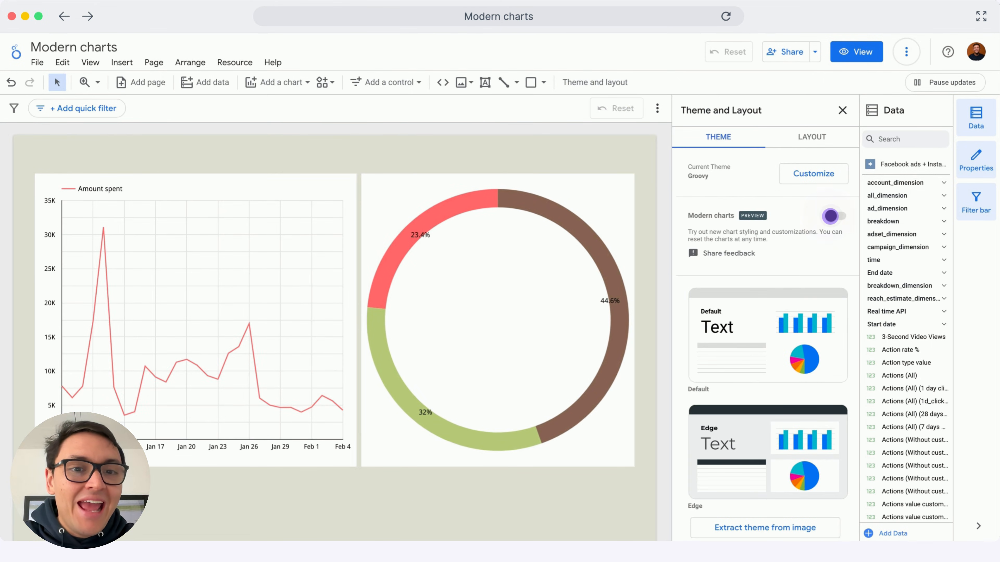
- Turn on the Modern charts preview for the report theme and select the Amount spent line chart
left_click(831, 216)
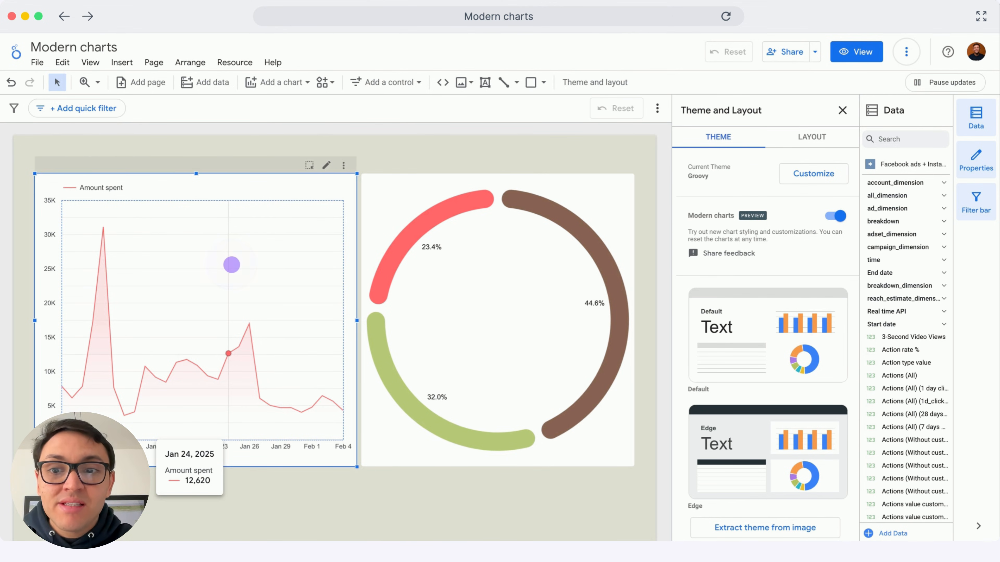
left_click(231, 264)
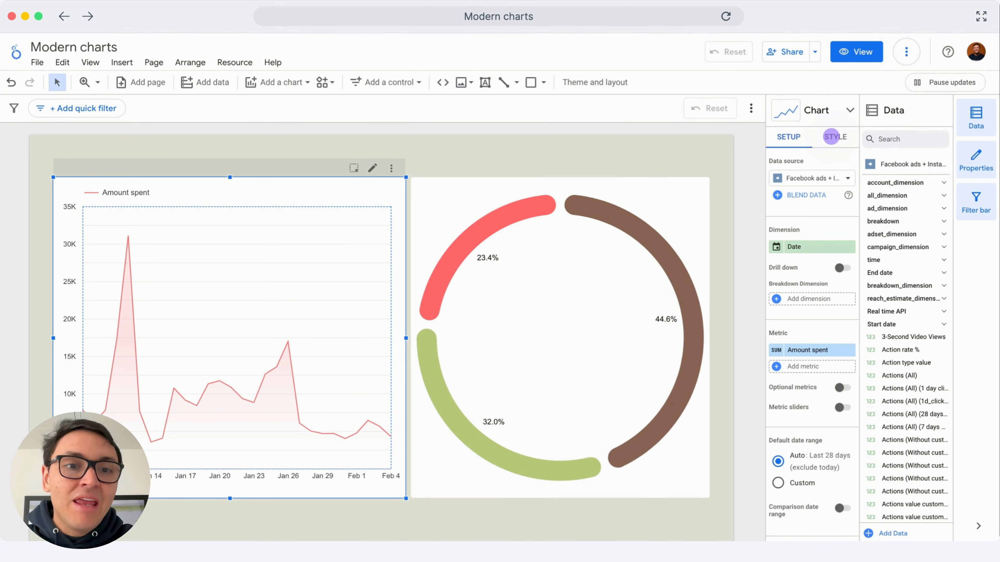
- Apply the Gradient style option to the Amount spent line chart and adjust the donut chart's slice padding and inner radius
left_click(833, 136)
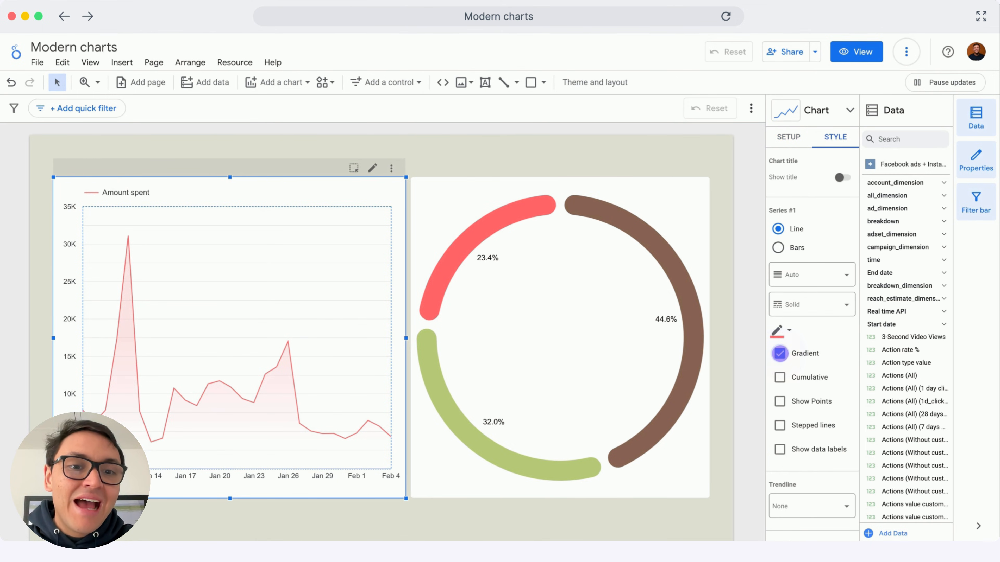
left_click(779, 353)
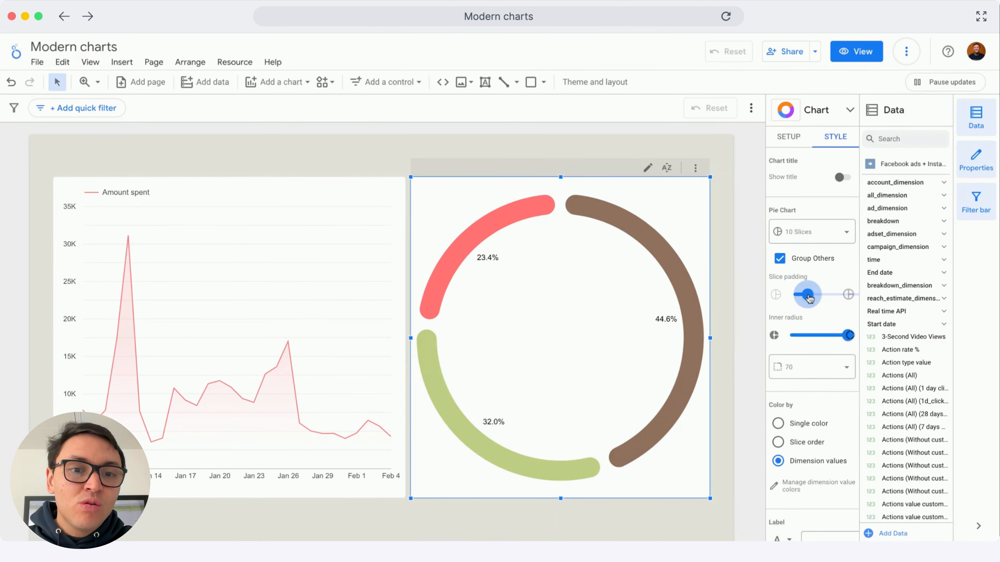
left_click_drag(809, 298, 811, 297)
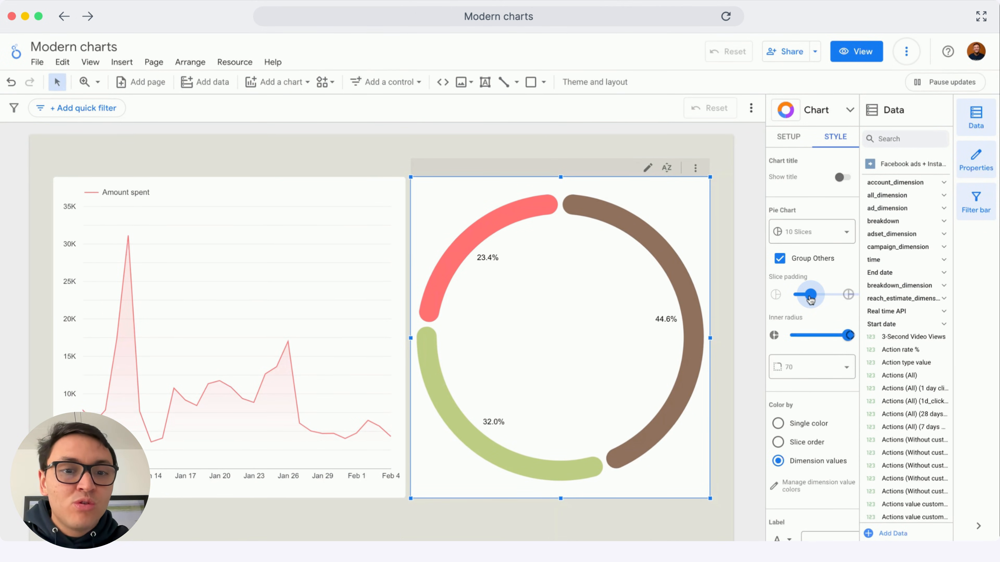
left_click(841, 338)
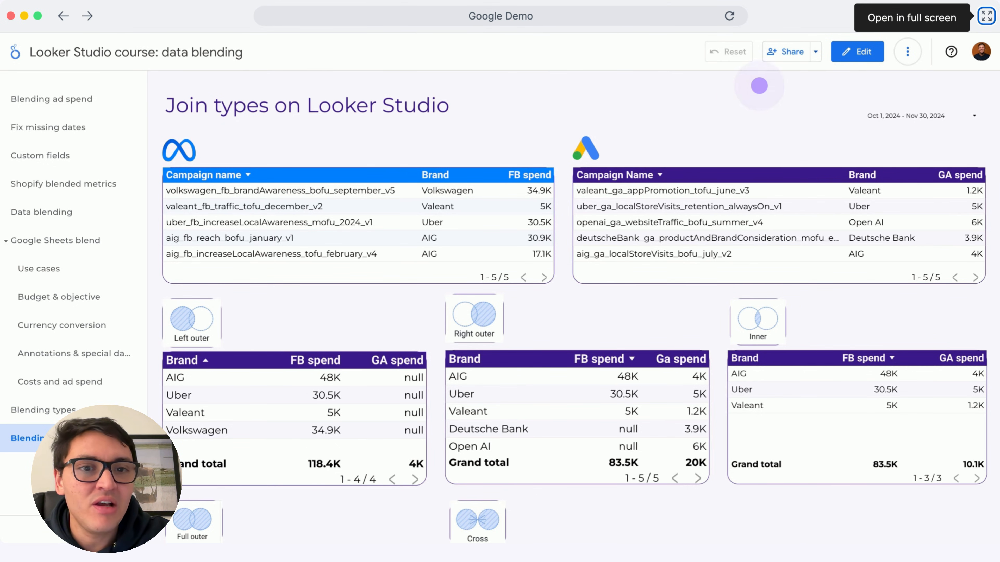
- Get the report's share link with the link to the current report view enabled and copy it
left_click(816, 52)
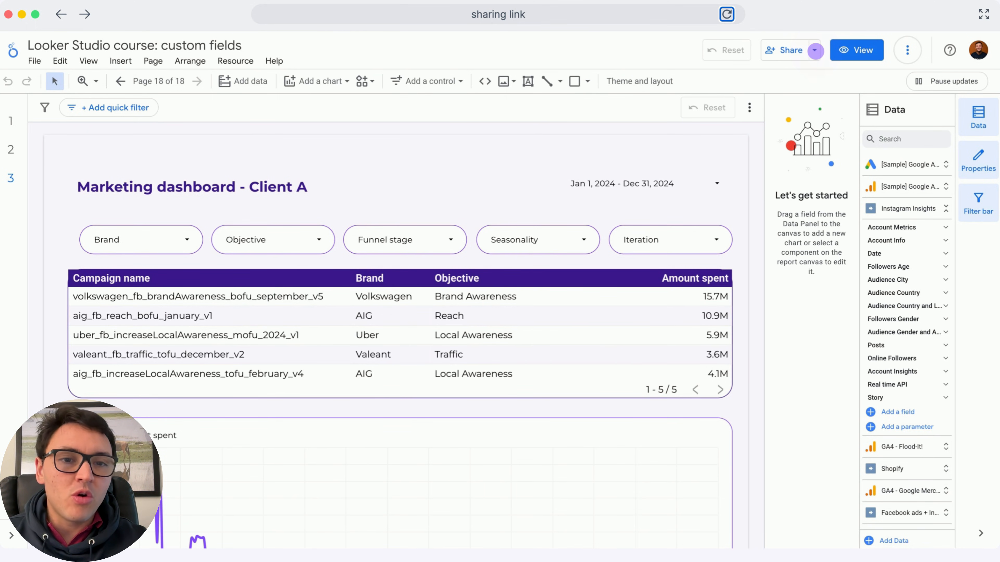
left_click(815, 51)
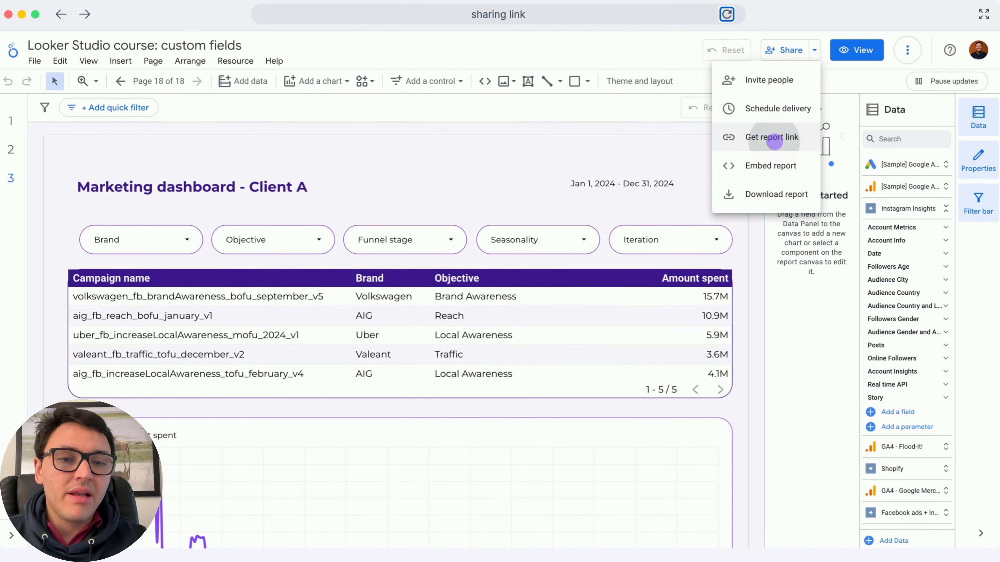
left_click(774, 138)
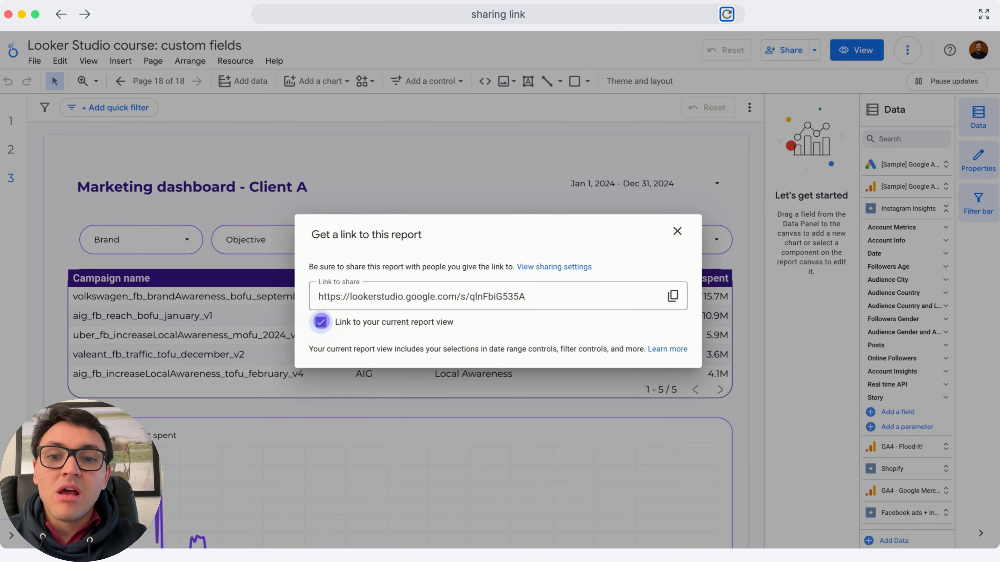
left_click(320, 322)
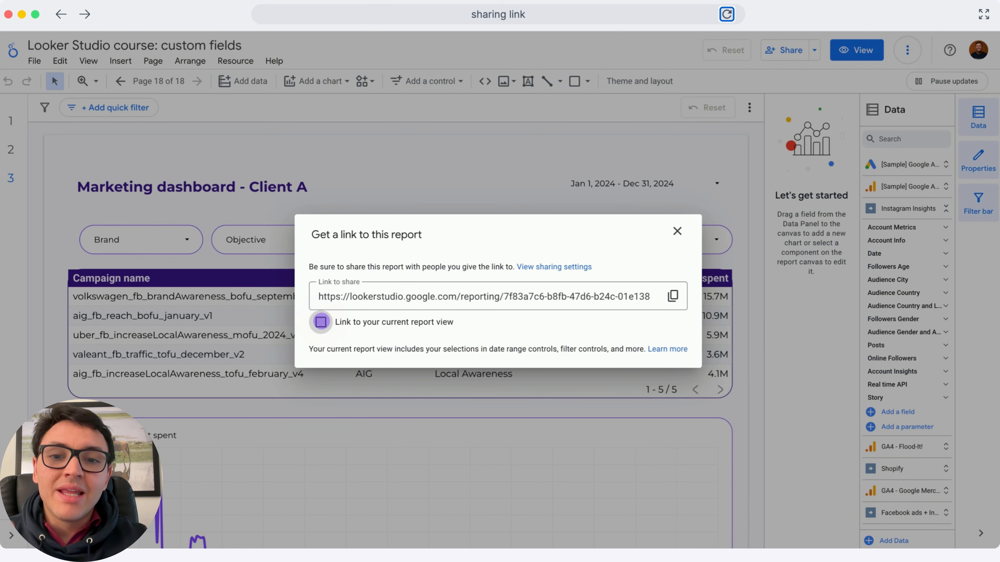
left_click(321, 322)
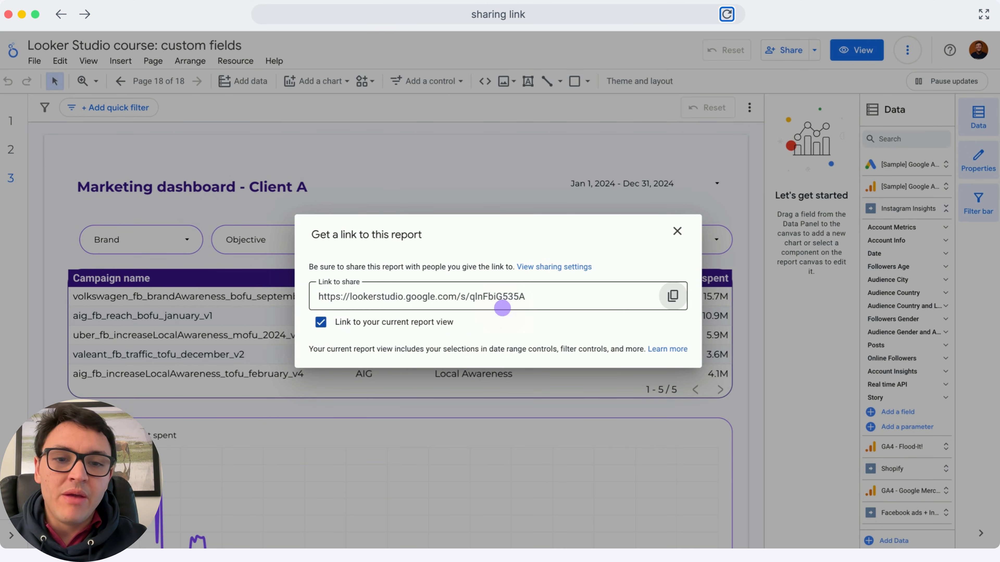
left_click(671, 295)
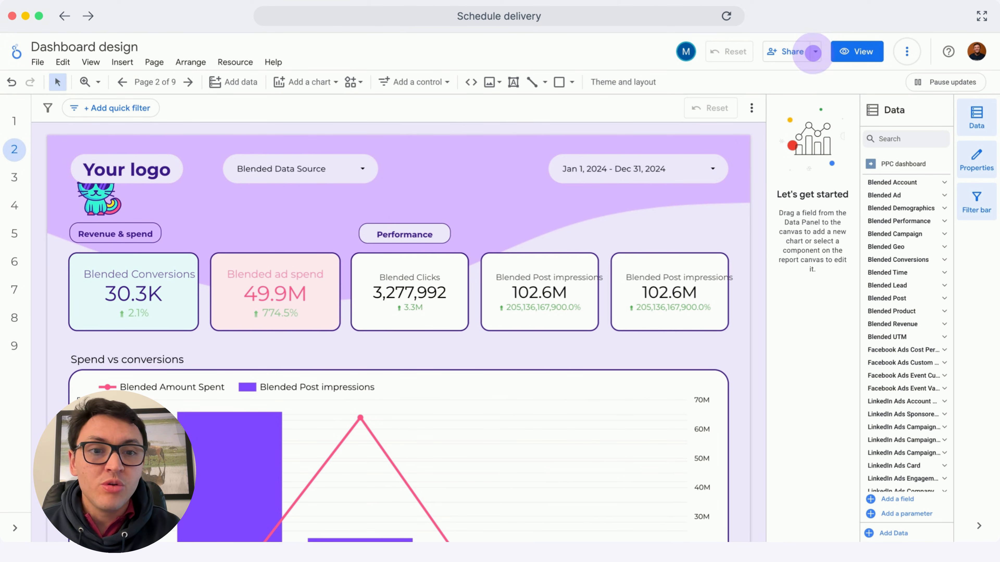
- Start a scheduled email delivery for the Dashboard design report and add the support contact's e-mail as a recipient
left_click(813, 52)
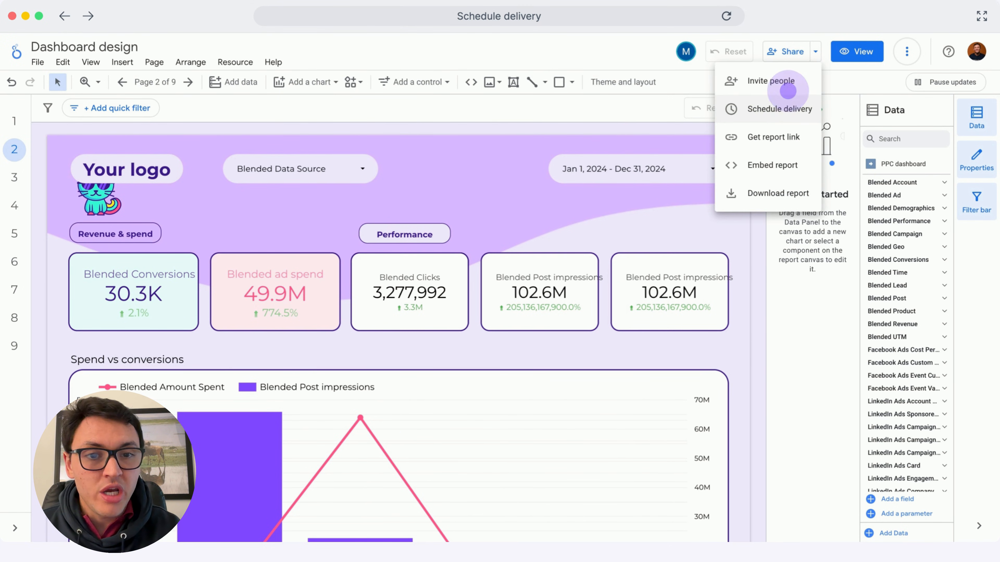
left_click(780, 107)
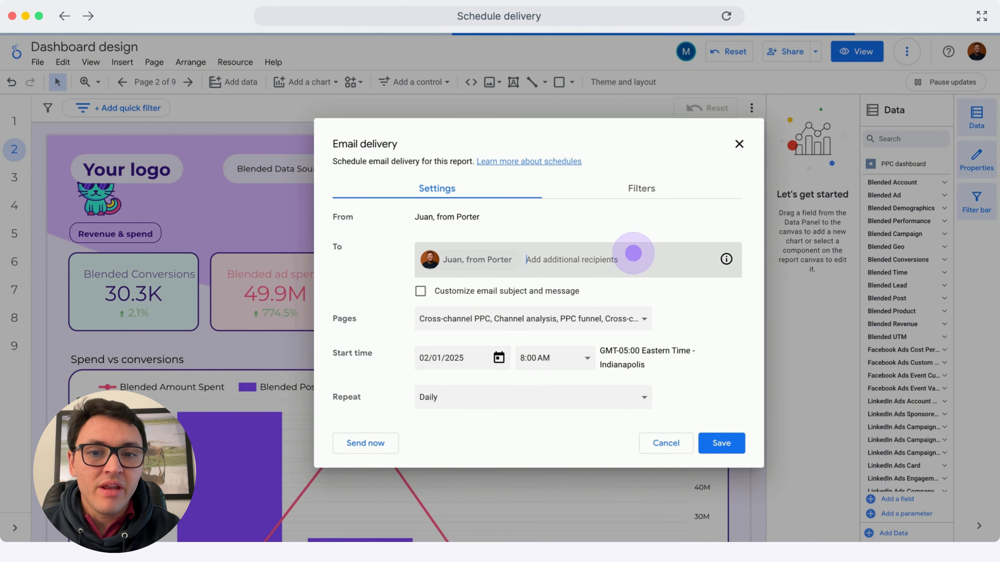
left_click(621, 266)
type("suppo")
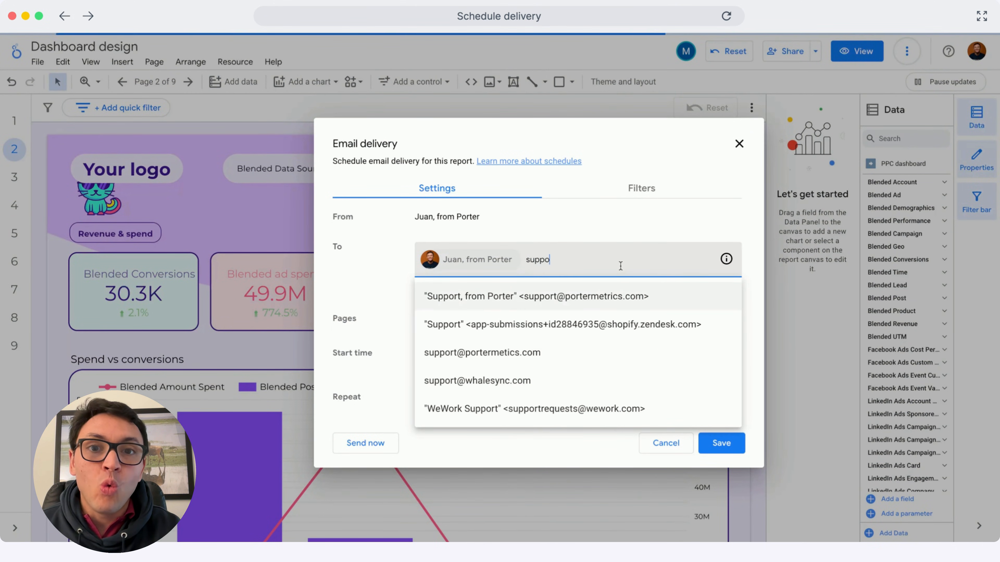
left_click(613, 302)
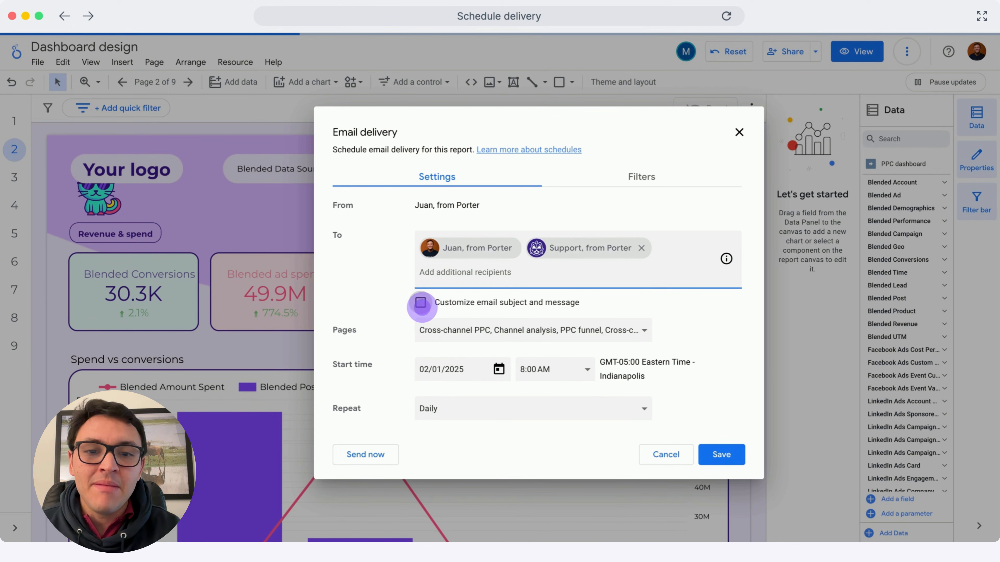
- Customize the delivery email and set its subject to "Weekly marketing performance"
left_click(421, 302)
left_click(424, 312)
type("W")
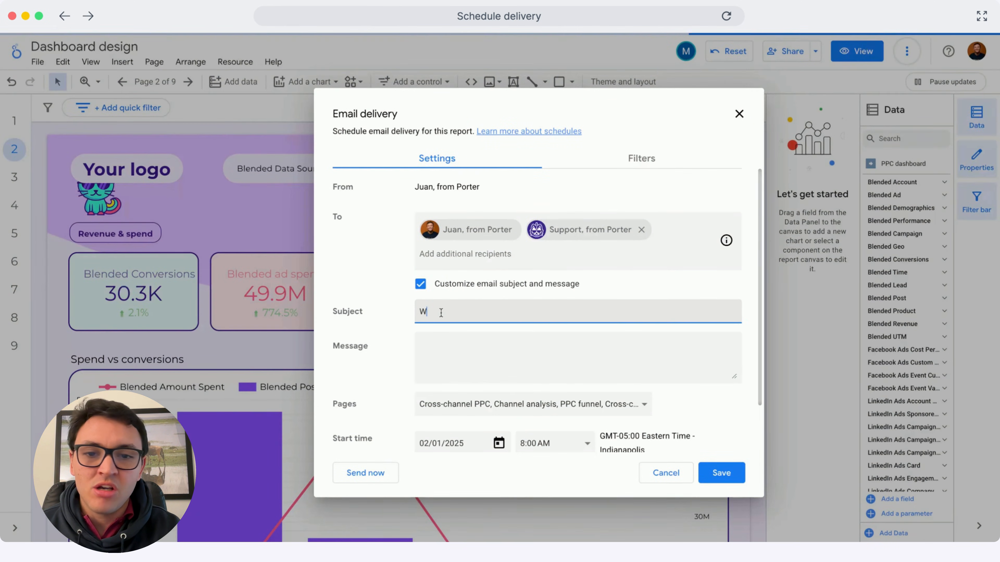
type("eekly mar")
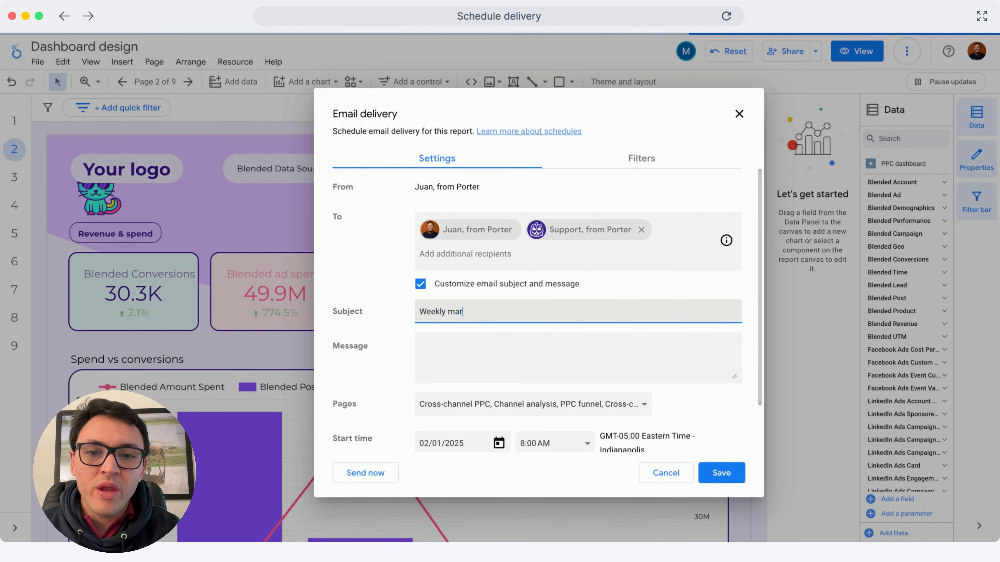
type("keting performance")
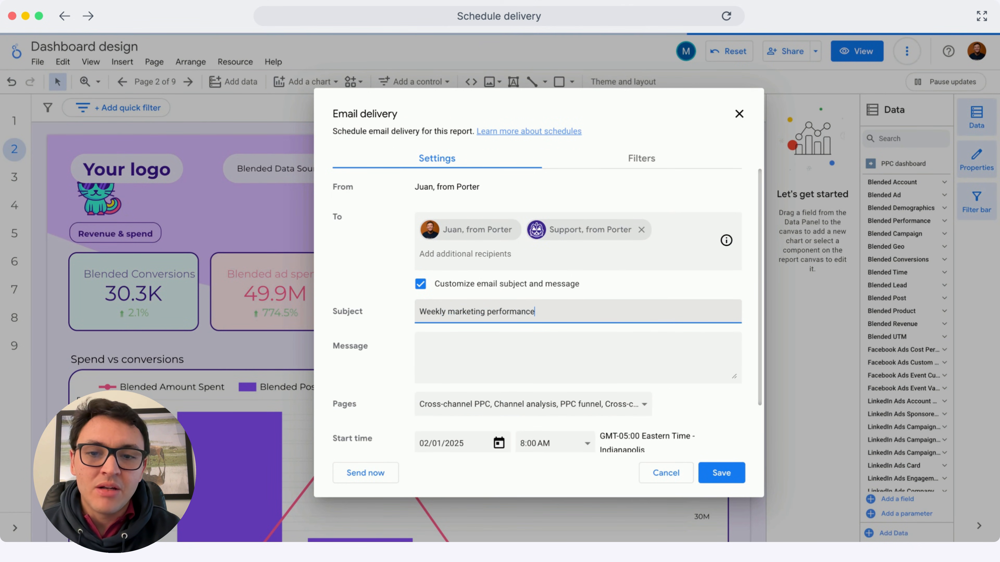
- Enter the delivery email's message "Hi, client A. Here's your dashboard."
left_click(455, 348)
type("Hi")
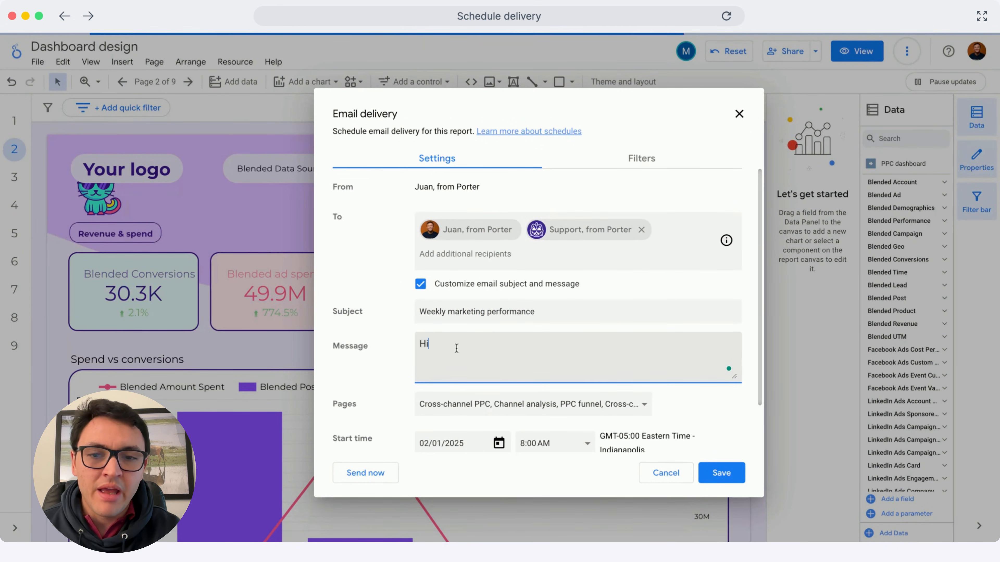
type(", client A")
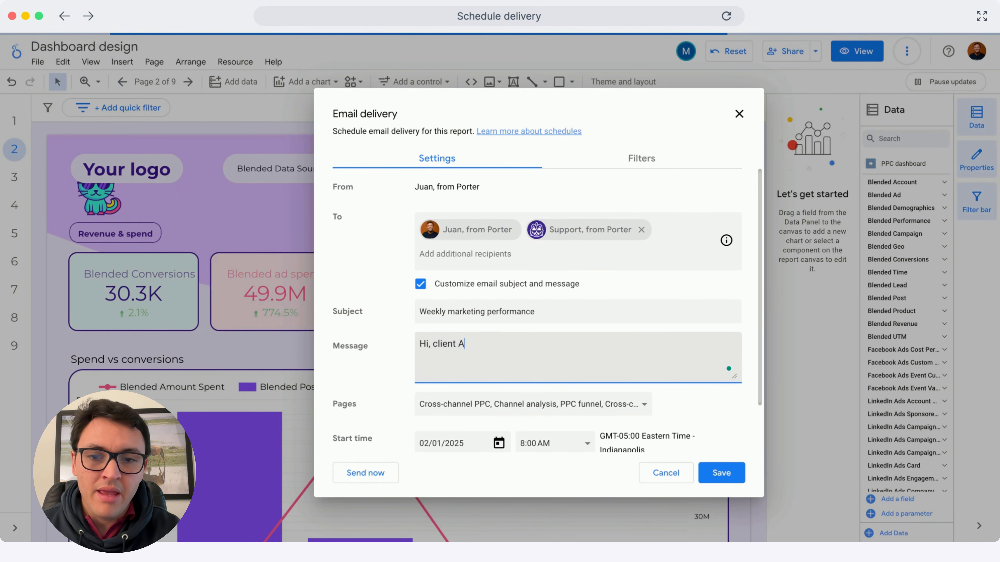
type(". Here's ")
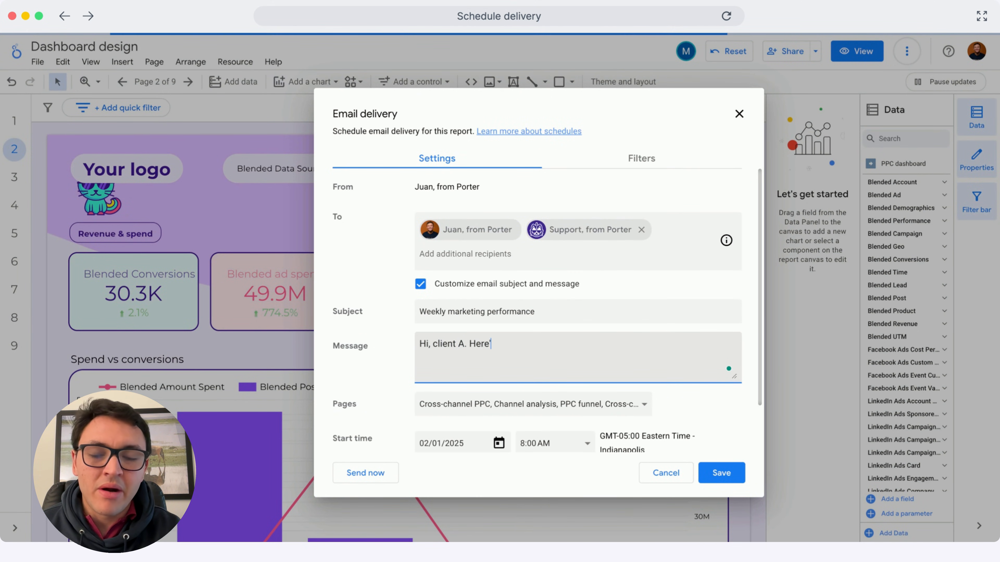
type("your dashboard.")
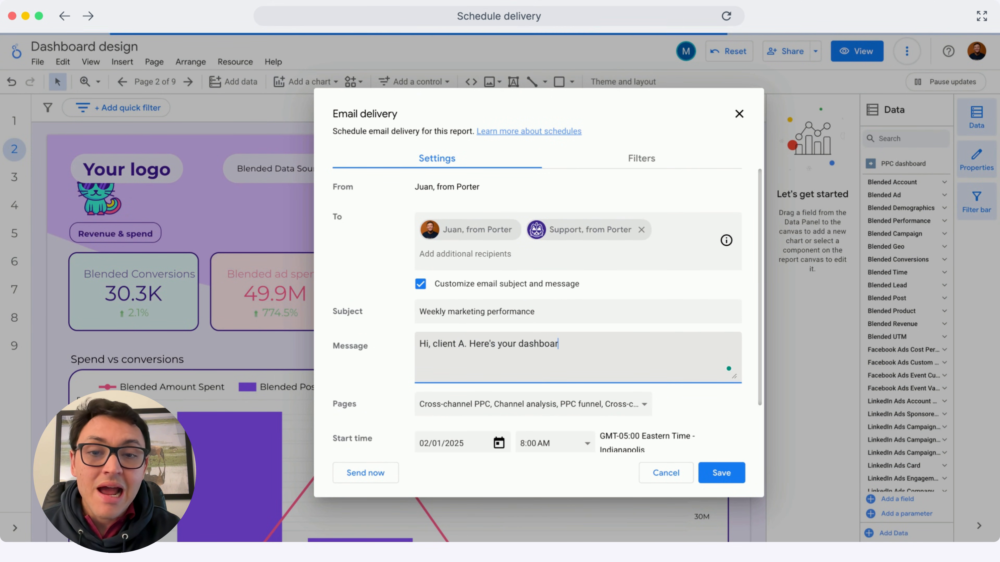
- Limit the pages included in the email delivery to Channel analysis and PPC funnel
scroll(453, 405, "down", 2)
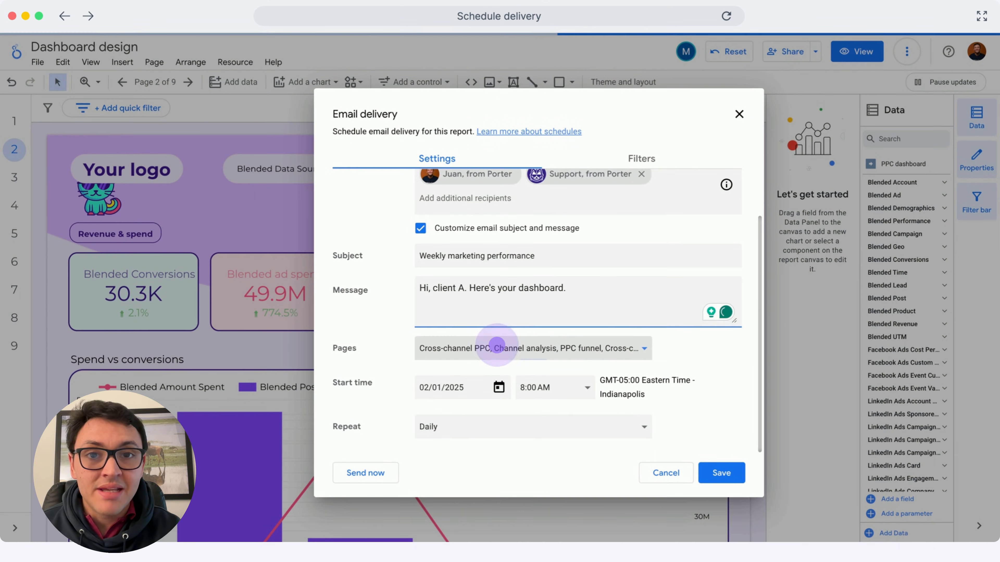
left_click(497, 346)
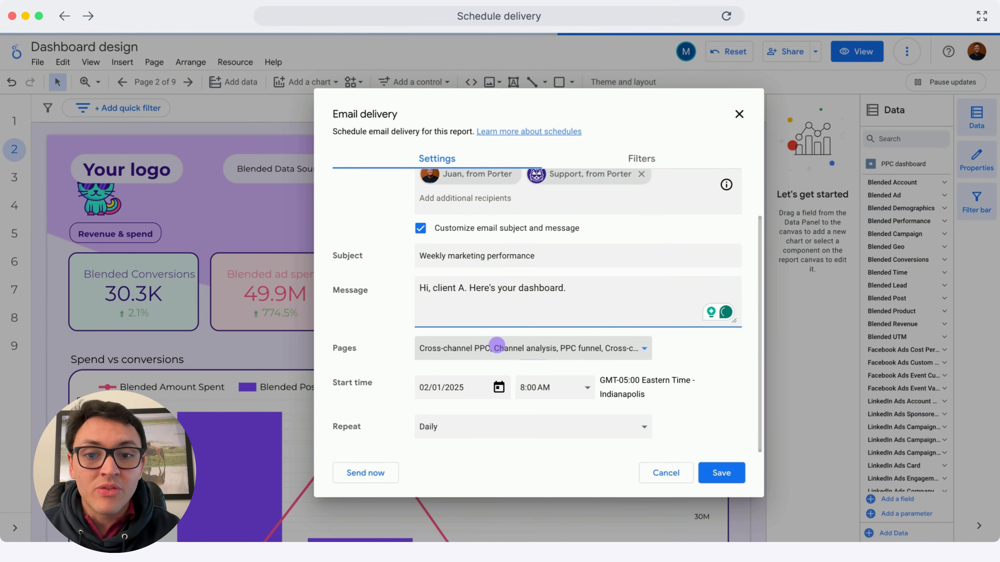
left_click(430, 379)
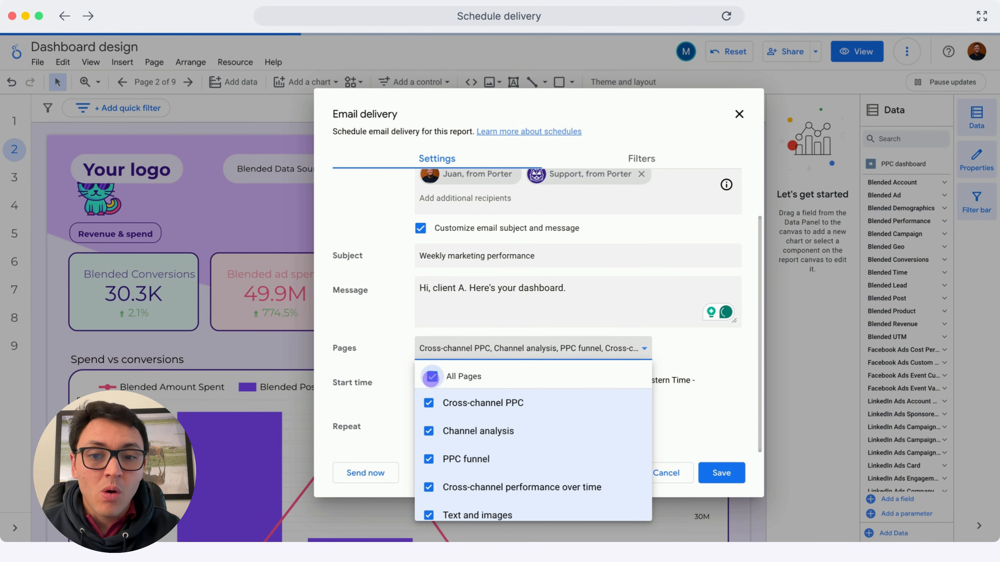
left_click(431, 379)
left_click(431, 378)
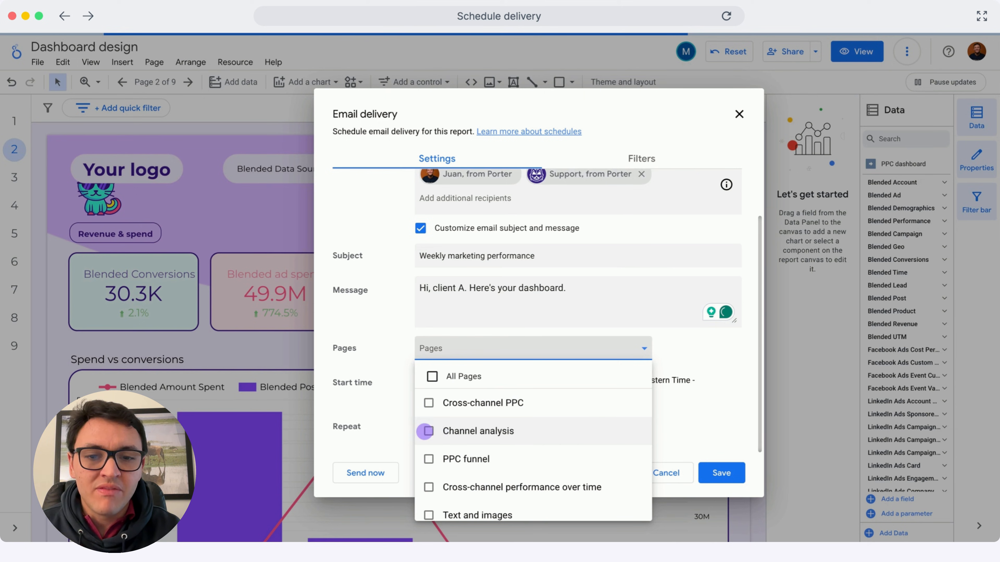
left_click(428, 431)
left_click(428, 458)
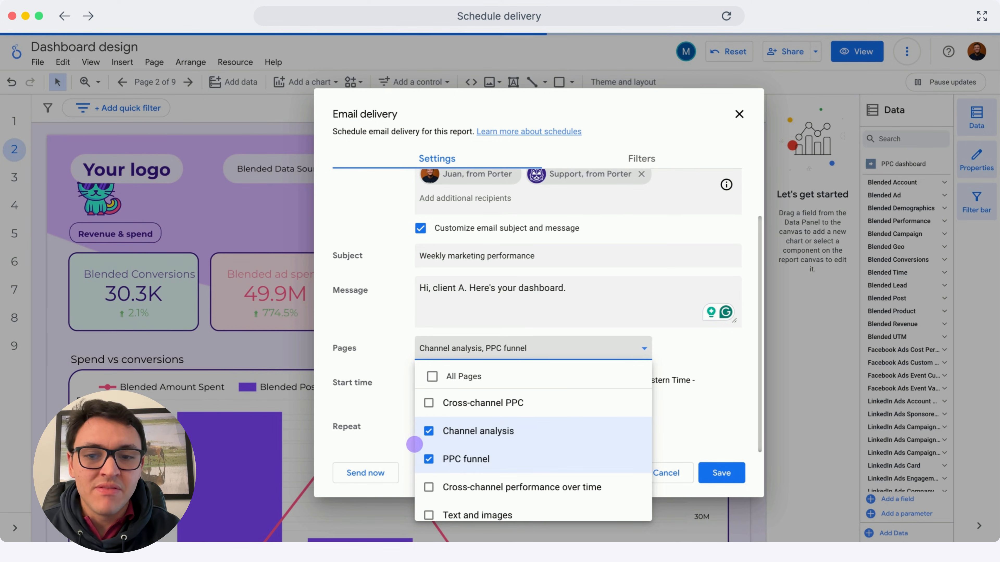
left_click(389, 414)
- Check the start date calendar and set the email delivery's start time to 9:00 AM
left_click(501, 387)
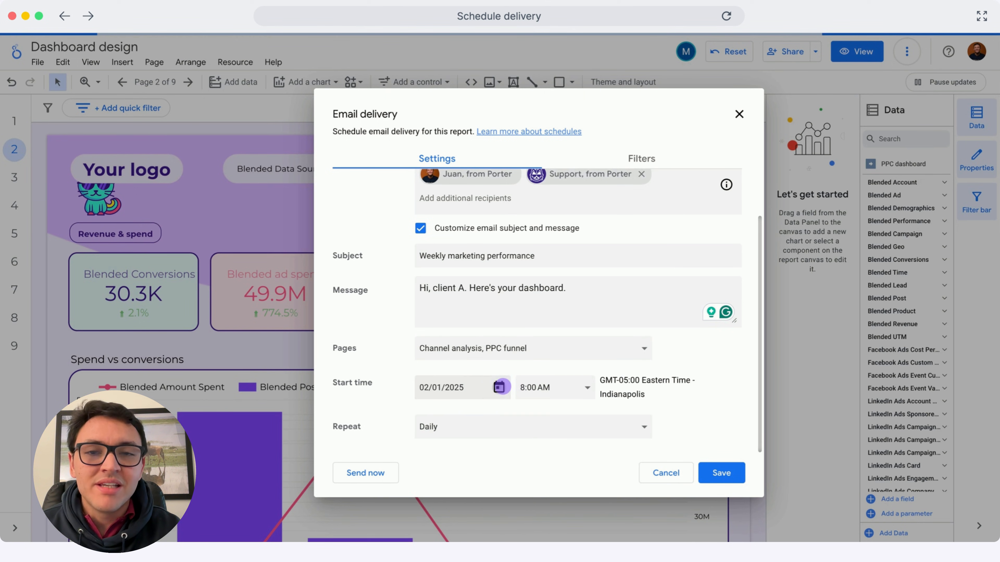
left_click(503, 386)
left_click(502, 386)
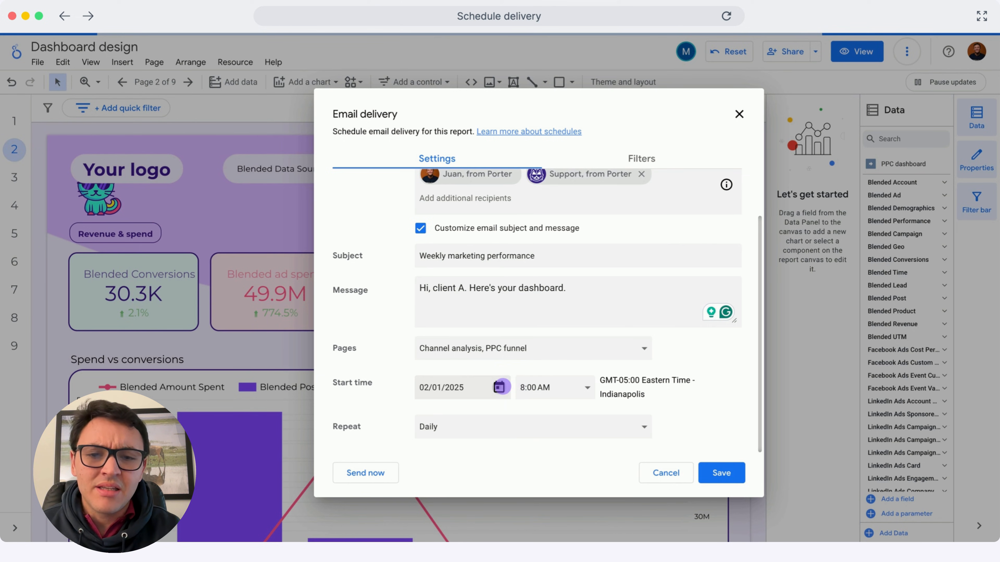
left_click(502, 387)
left_click(503, 387)
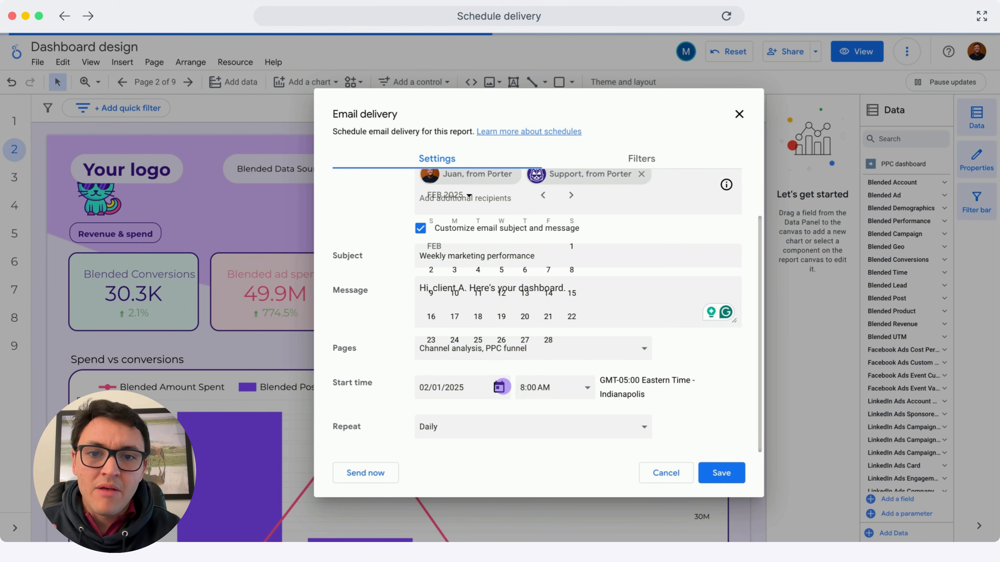
left_click(512, 387)
left_click(561, 389)
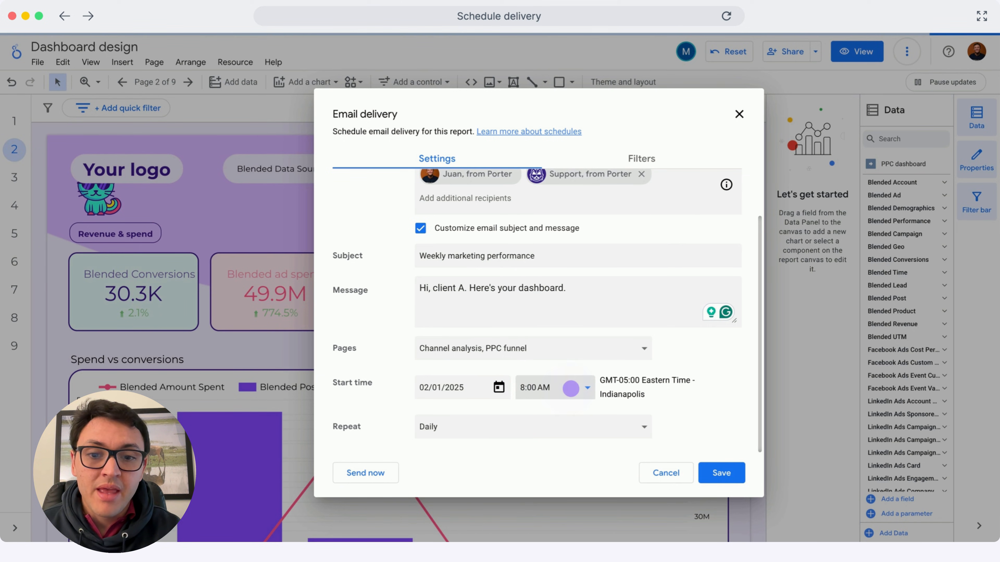
scroll(560, 302, "down", 1)
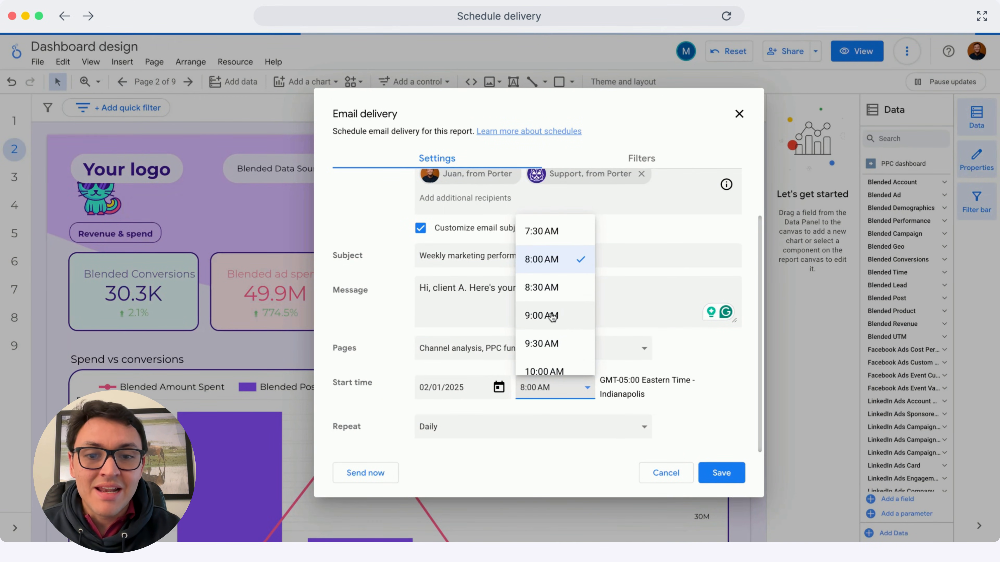
left_click(551, 315)
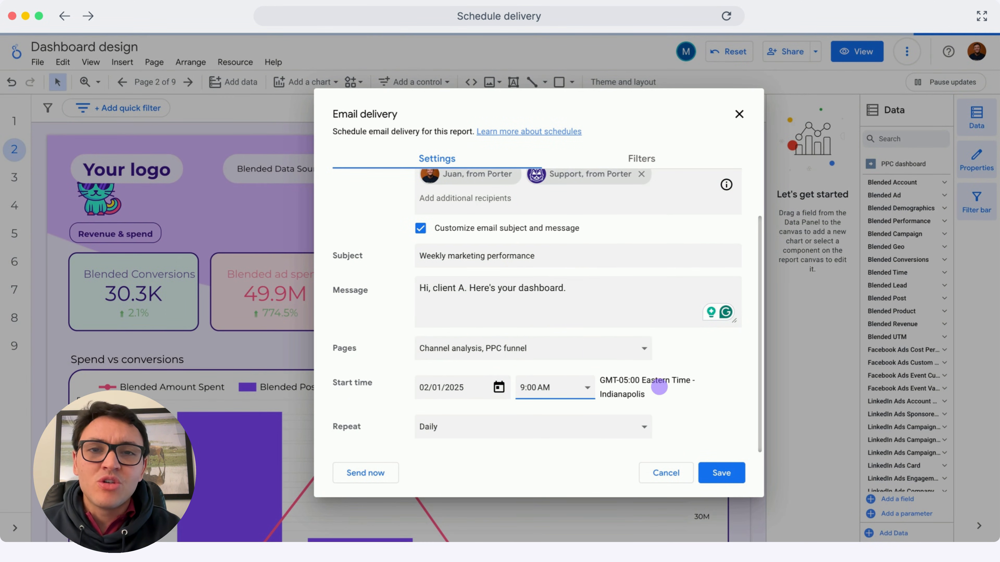
left_click(660, 388)
left_click(660, 388)
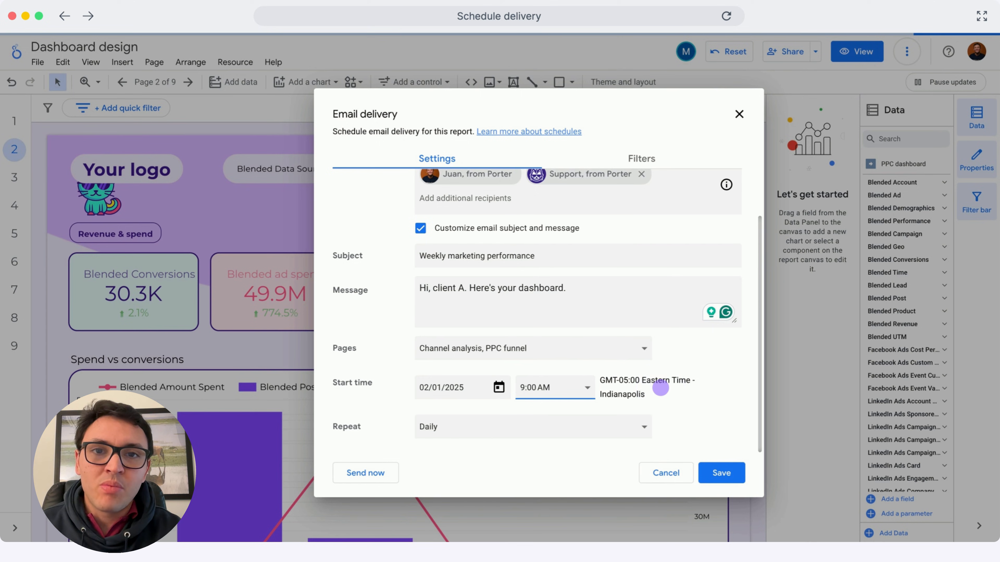
left_click(661, 388)
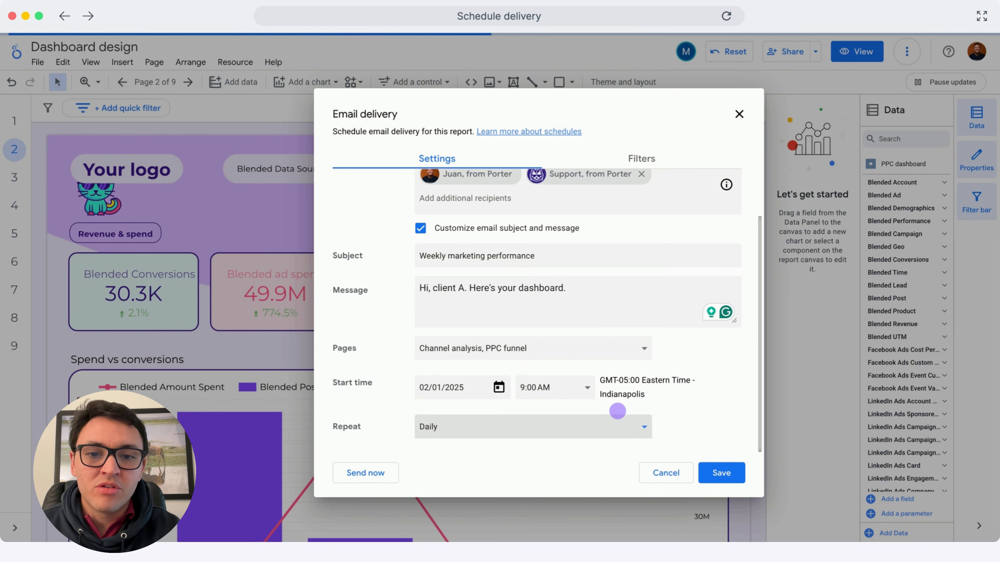
- Keep the email delivery repeating daily, save the schedule and view the resulting report email
left_click(589, 428)
left_click(513, 294)
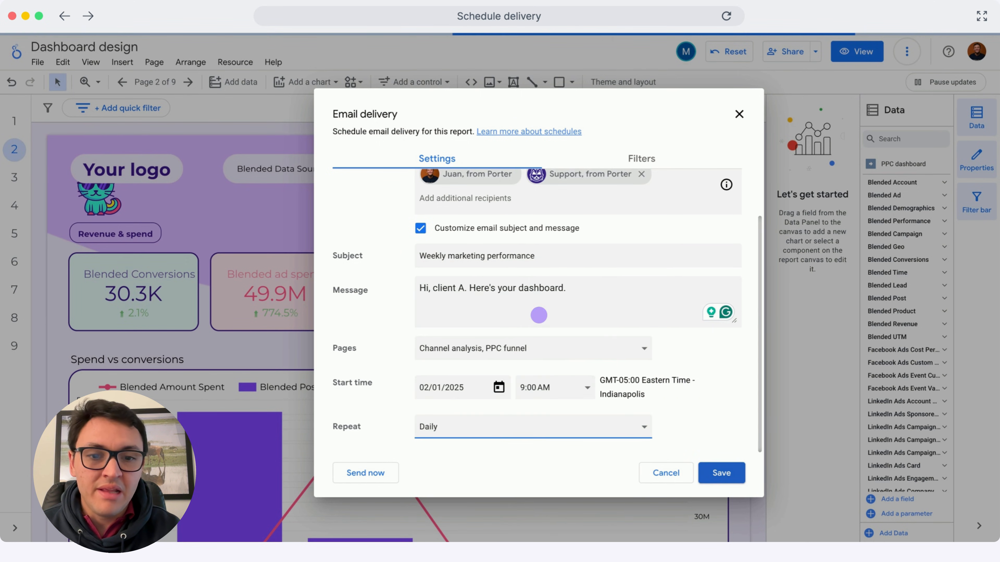
left_click(724, 473)
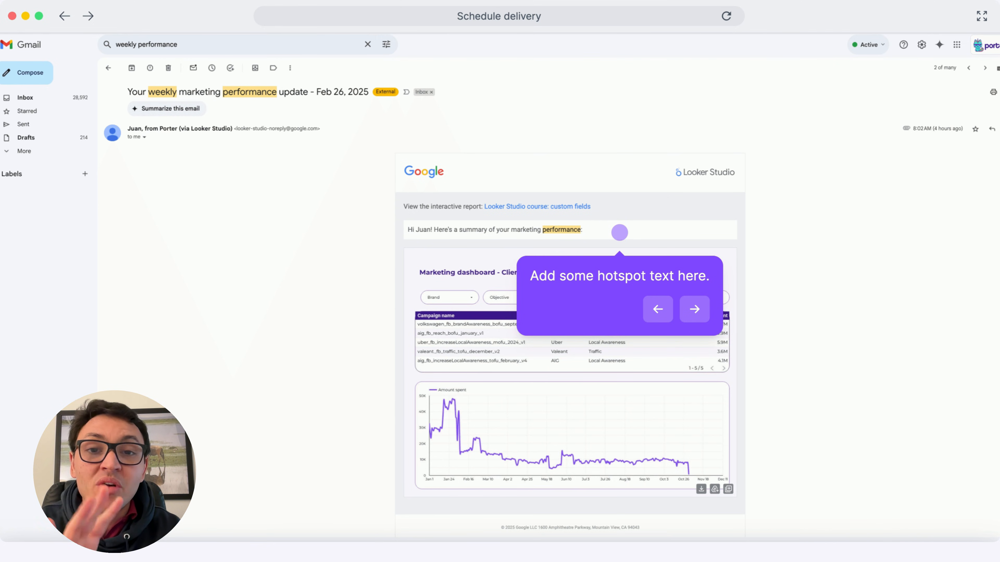
key("Right")
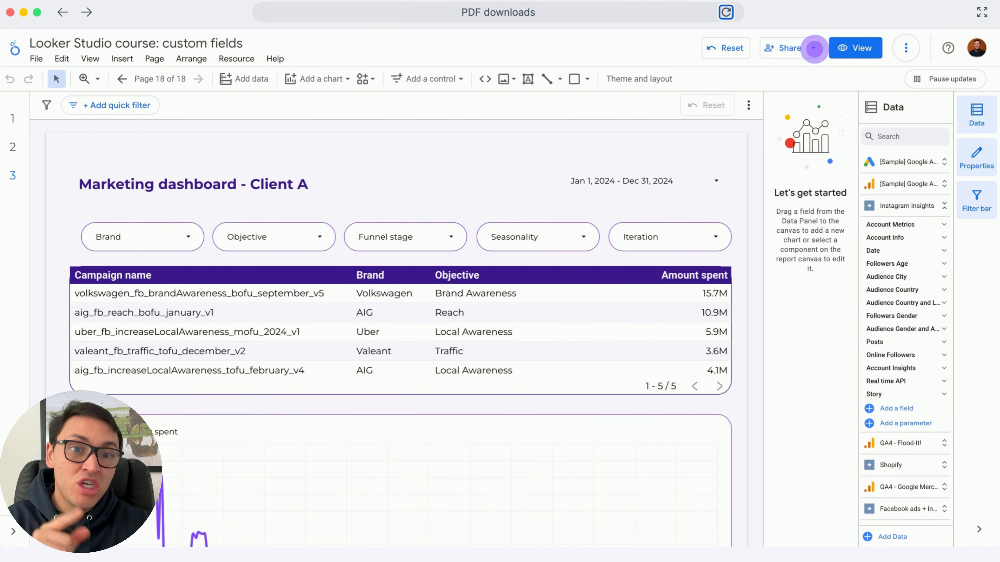
- Download the report as a PDF containing only the "REGEX - Naming convention" page
left_click(813, 49)
left_click(791, 191)
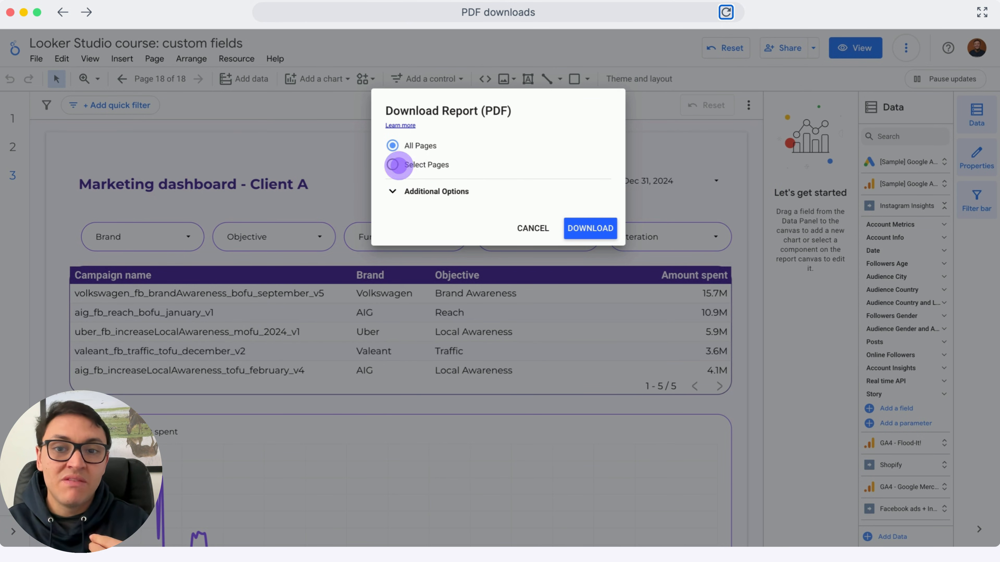
left_click(393, 164)
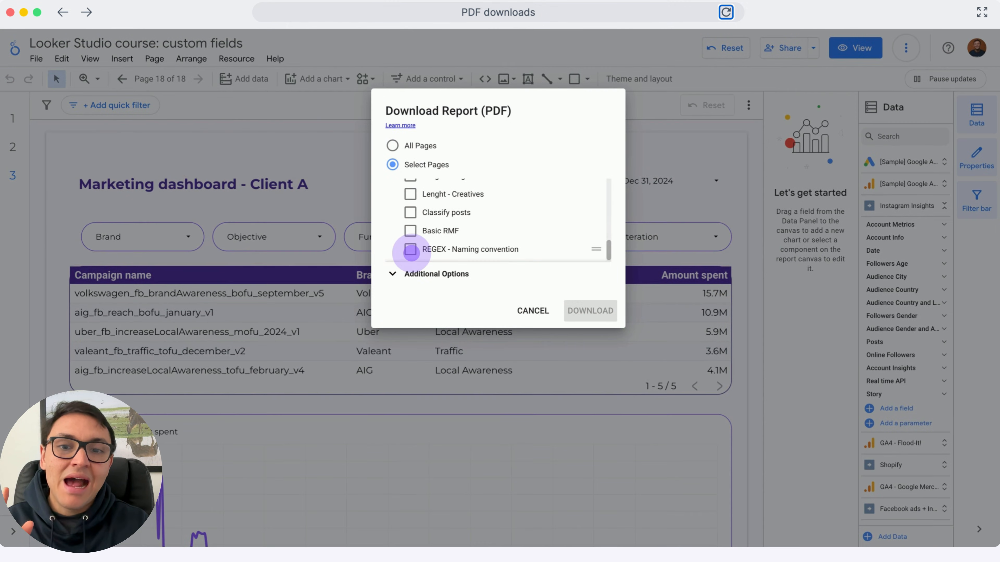
left_click(410, 250)
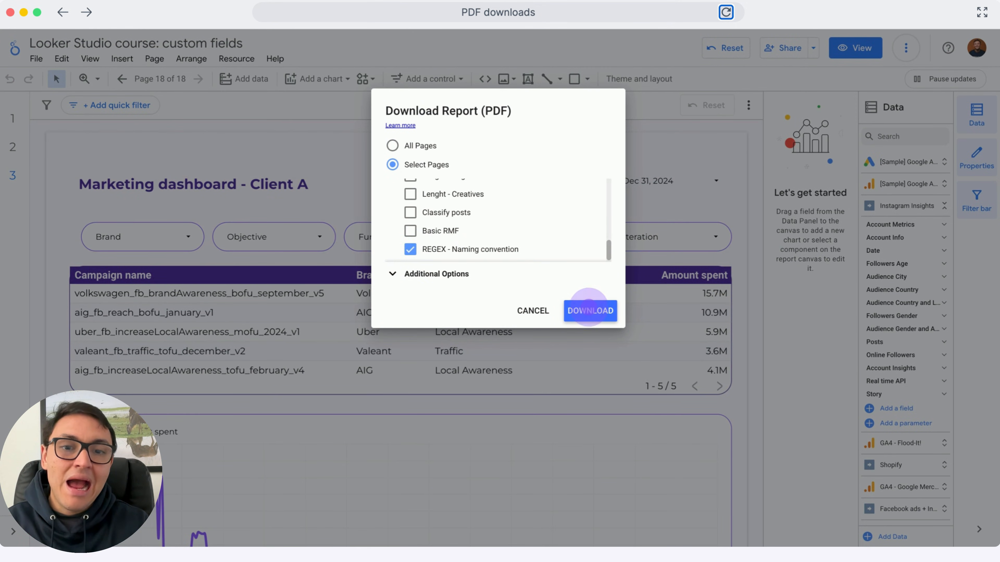
left_click(588, 309)
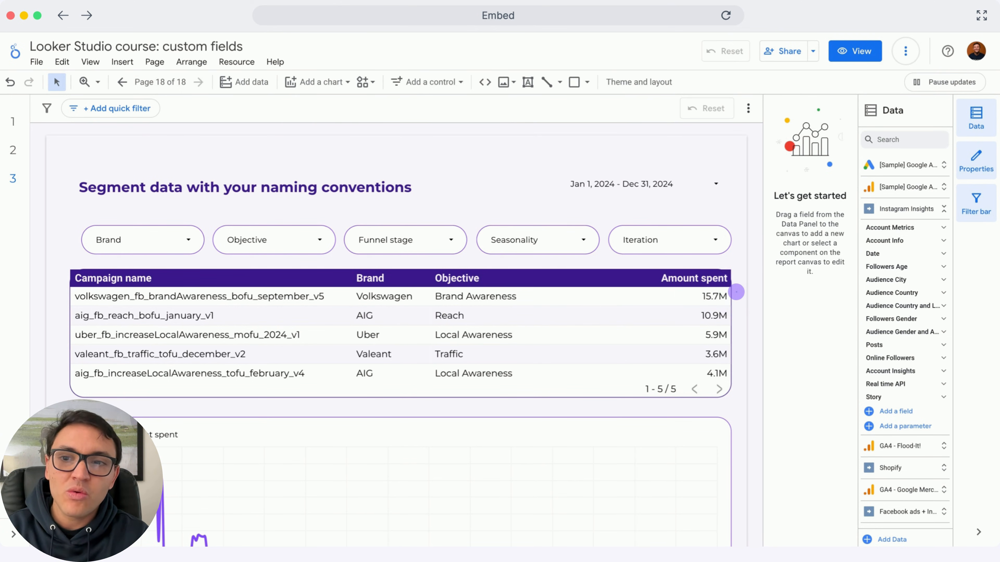
- Open the report's embedding settings with embedding and report navigation enabled, using the embed code format
left_click(31, 63)
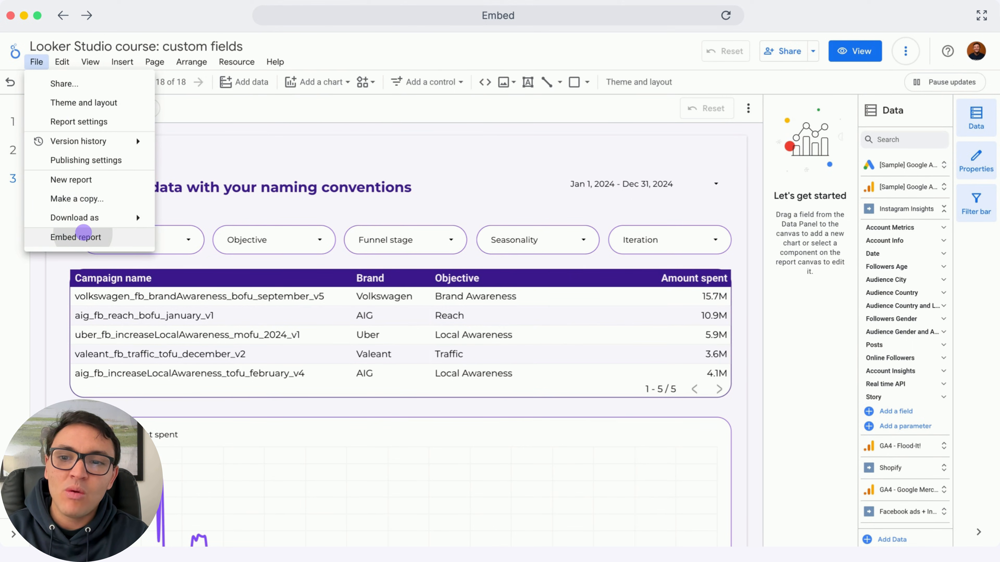
left_click(83, 233)
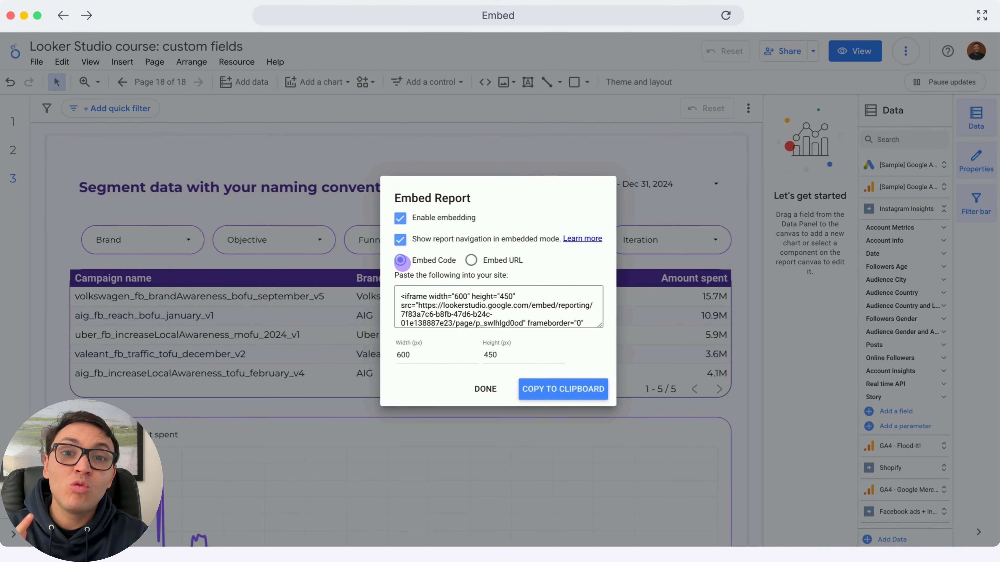
left_click(402, 264)
left_click(402, 264)
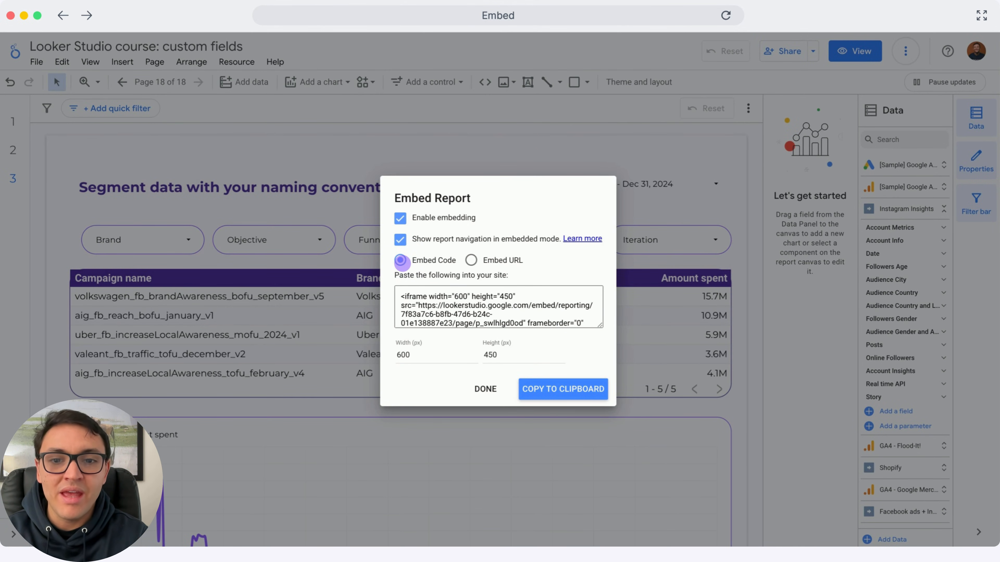
- Switch the report's embed format to an embed URL
left_click(472, 260)
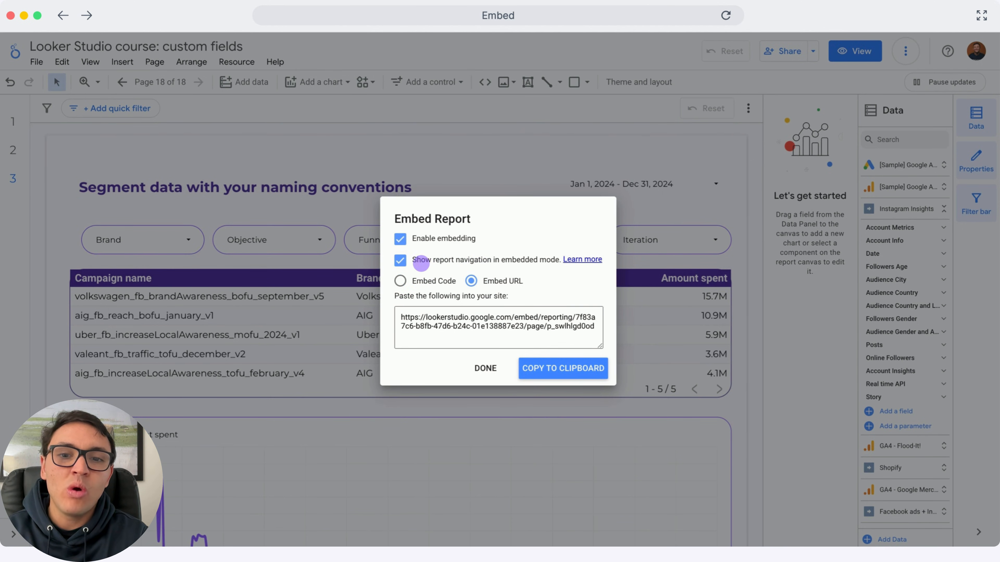
left_click(418, 263)
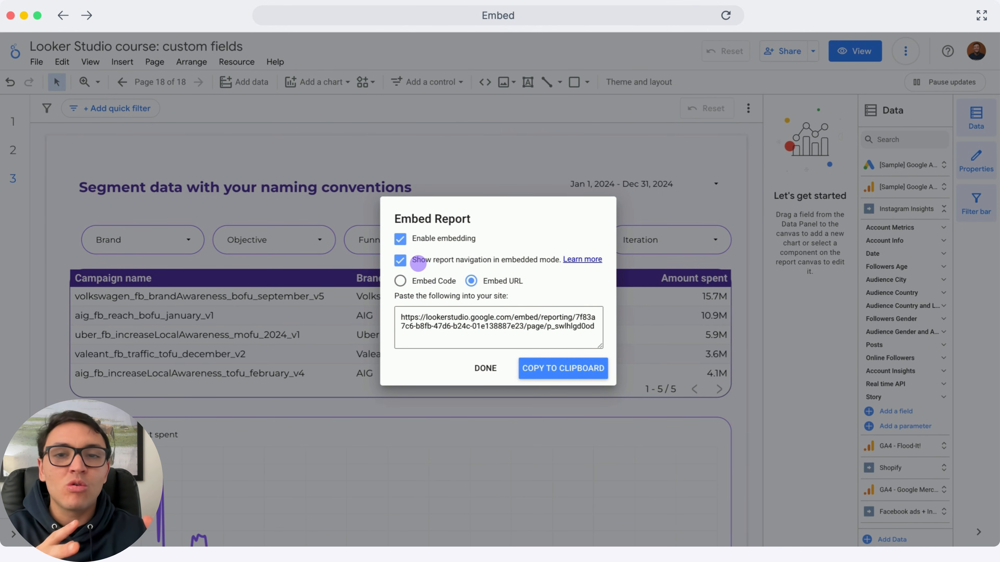
left_click(418, 263)
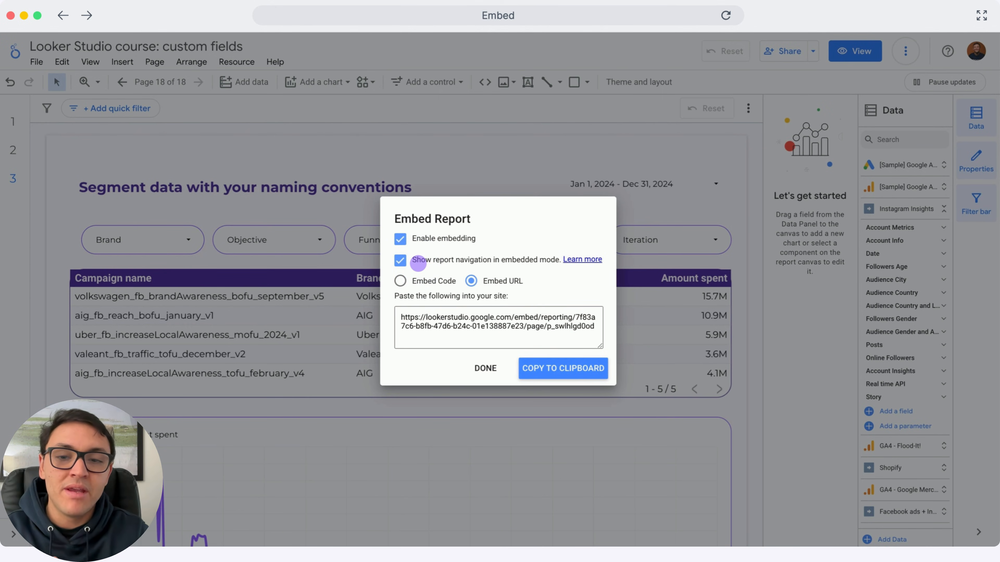
left_click(418, 263)
left_click(419, 264)
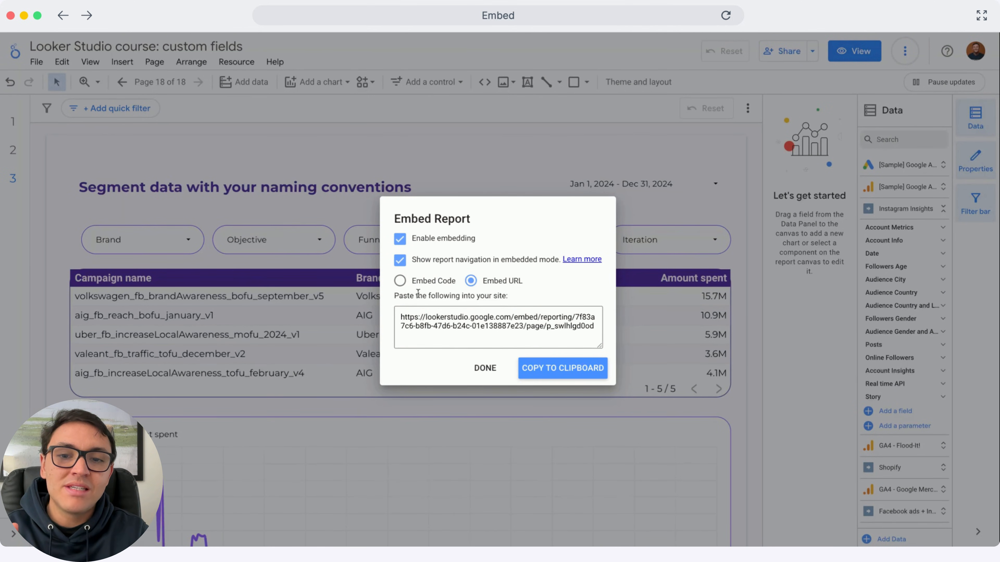
- Set the embed format to embed code sized 1200 by 900 px and copy the code to the clipboard
left_click(400, 280)
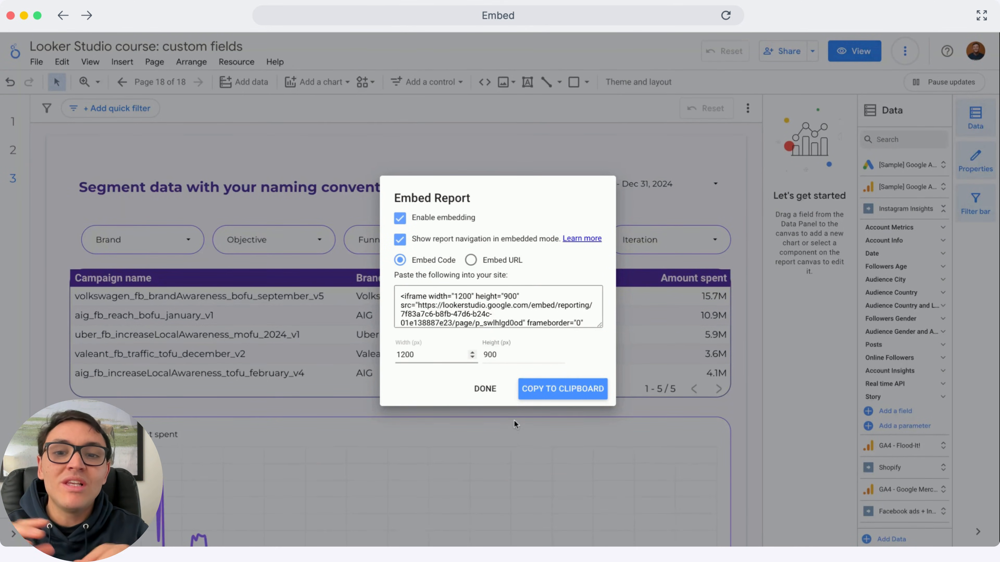
left_click(529, 393)
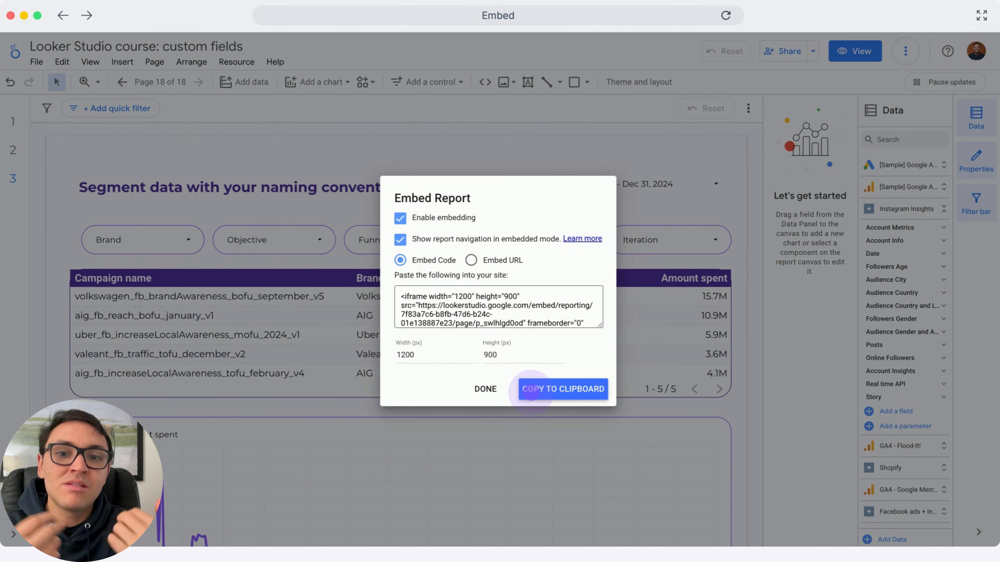
left_click(531, 392)
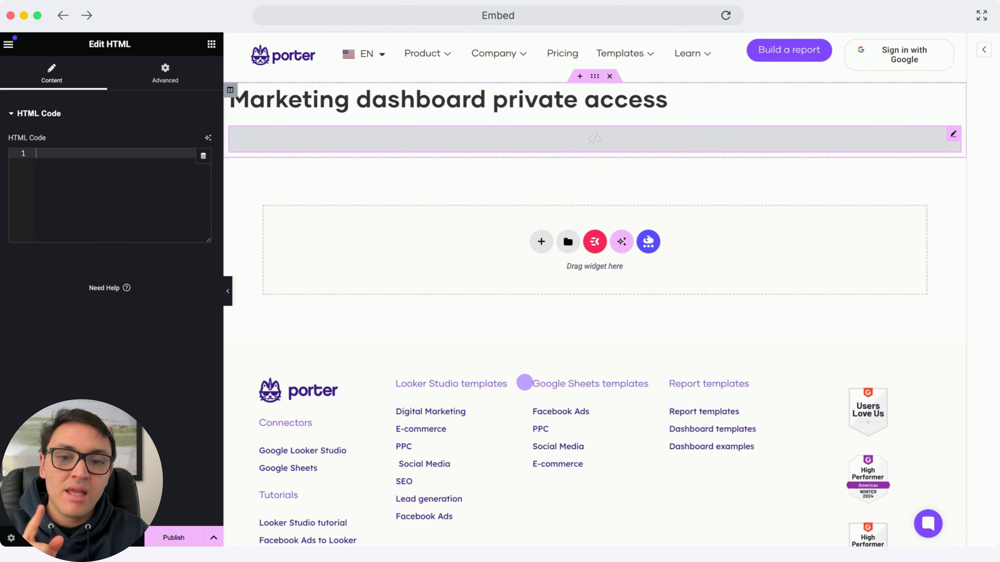
- Paste the copied iframe code into the HTML widget below the "Marketing dashboard private access" heading in the website editor
left_click(364, 137)
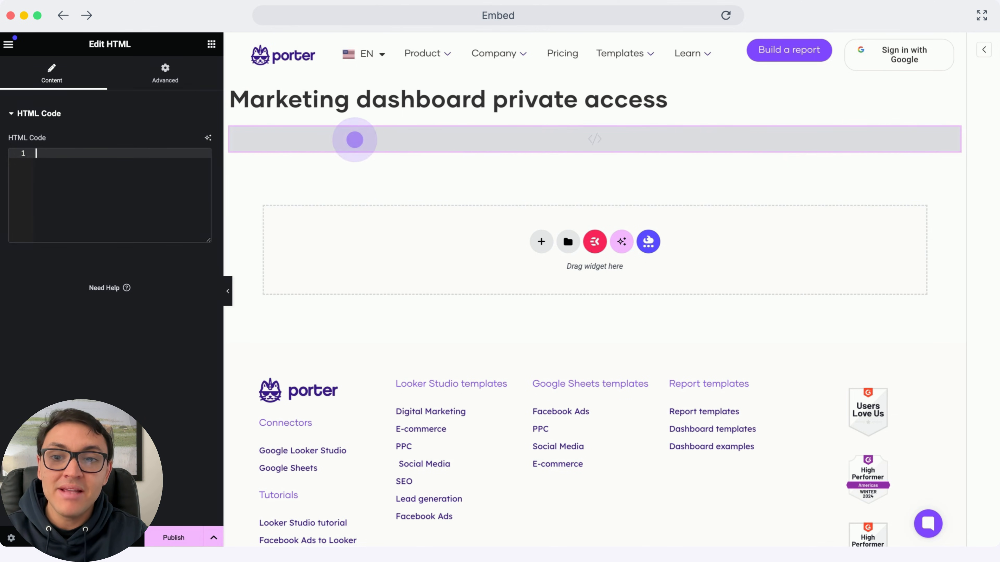
type("<iframe width=\"1200\" height=\"900\" src=\"https://lookerstudio.google.com/embed/reporting/7f83a7c6-b8fb-47d6-b24c-01e138887e23/page/p_swlhlgd0od\" frameborder=\"0\" style=\"border:0\" allowfullscreen sandbox=\"allow-storage-access-by-user-activation allow-scripts allow-same-origin allow-popups allow-popups-to-escape-sandbox\"></iframe>")
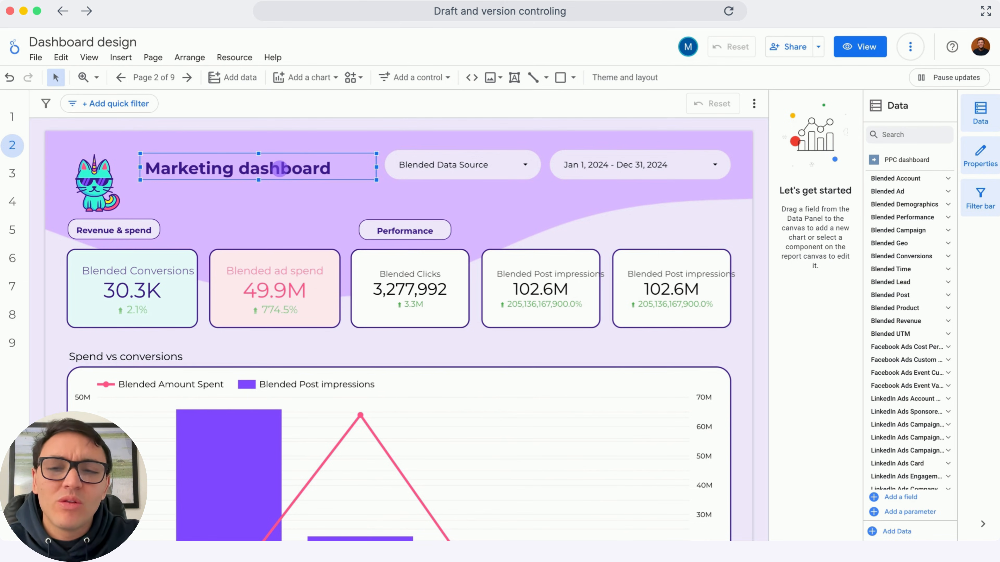
- Append "- Draft" to the "Marketing dashboard" title in the report and check the change in view mode
left_click(330, 171)
type("- Draft")
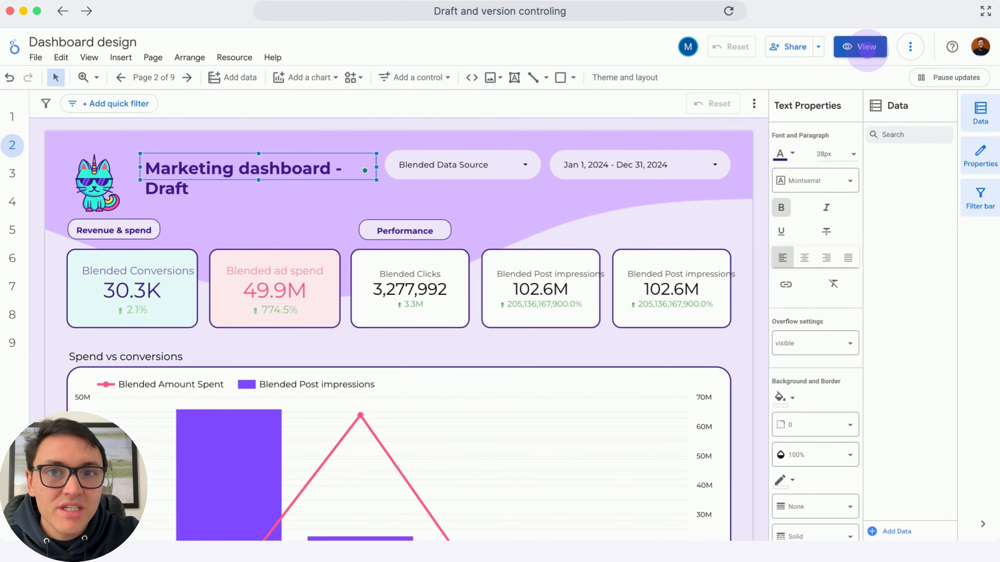
left_click(867, 50)
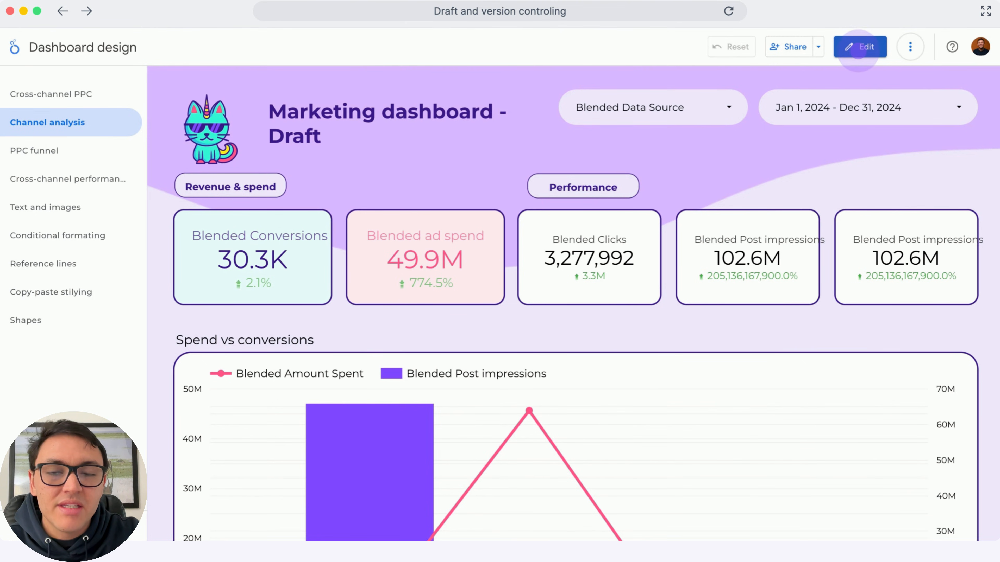
left_click(858, 51)
- Remove "- Draft" from the dashboard title so it reads "Marketing dashboard"
double_click(298, 163)
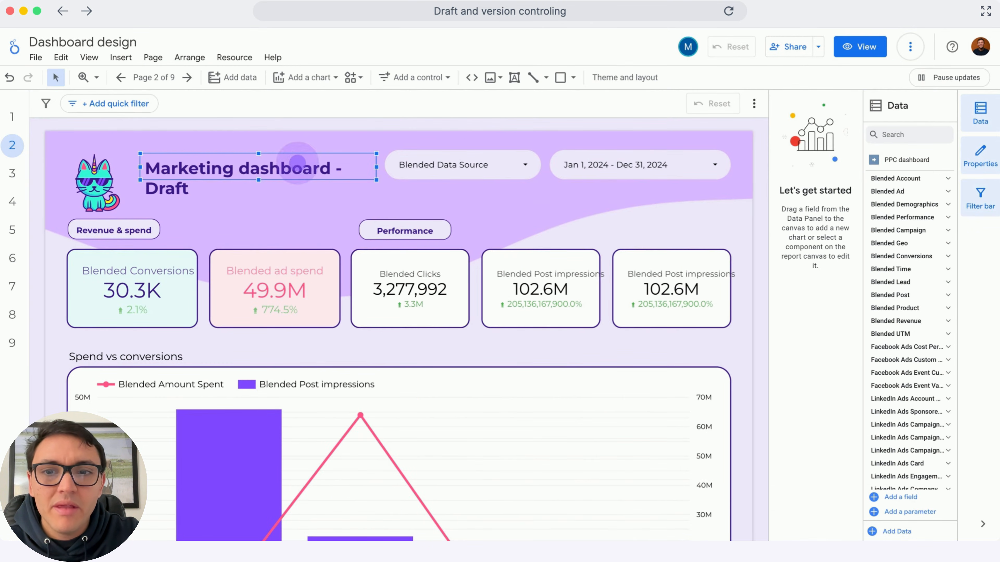
left_click(182, 187)
key("BackSpace")
key("BackSpace")
key("BackSpace")
key("BackSpace")
key("BackSpace")
key("BackSpace")
key("BackSpace")
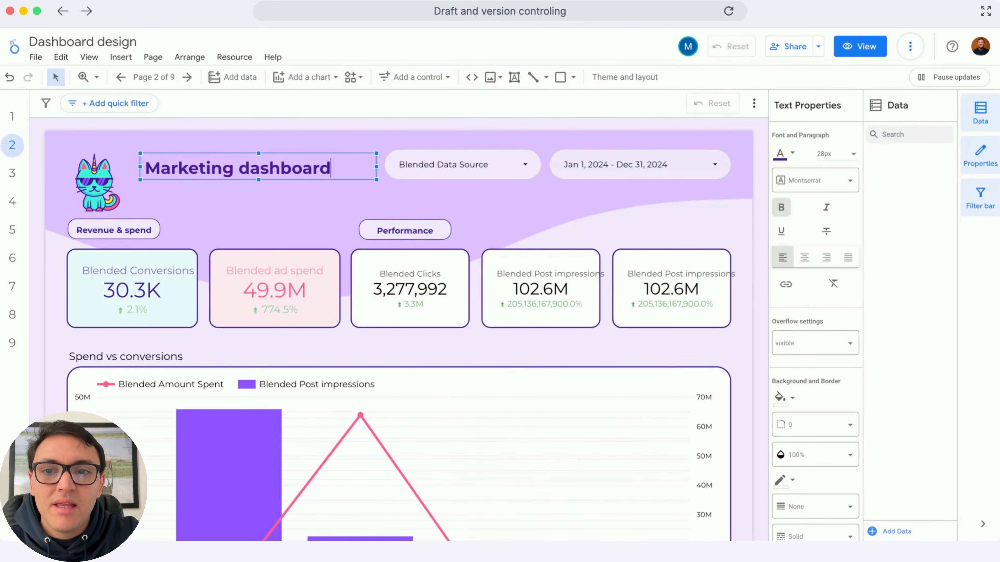
- Turn on manual report publishing and save the publishing settings
left_click(37, 59)
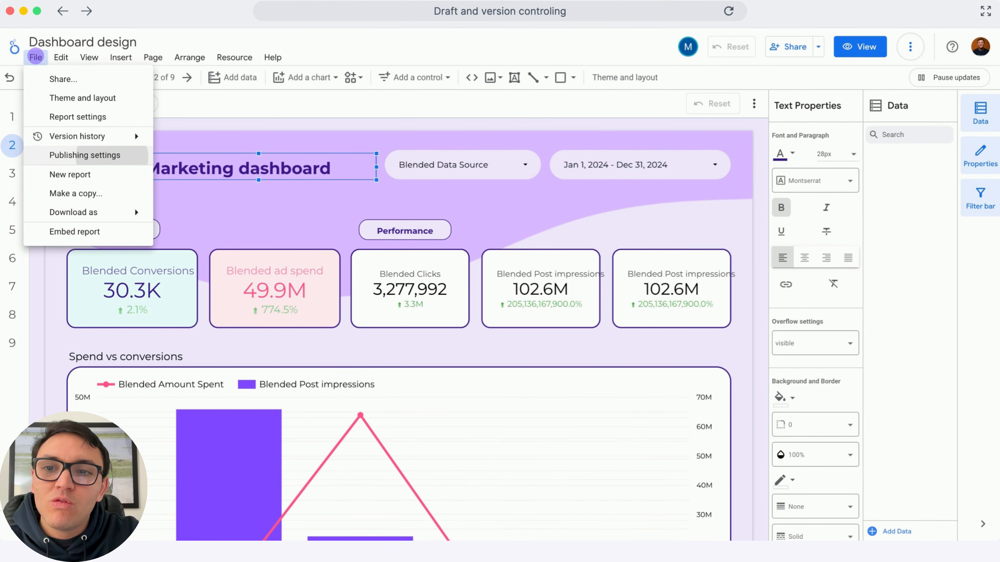
left_click(113, 157)
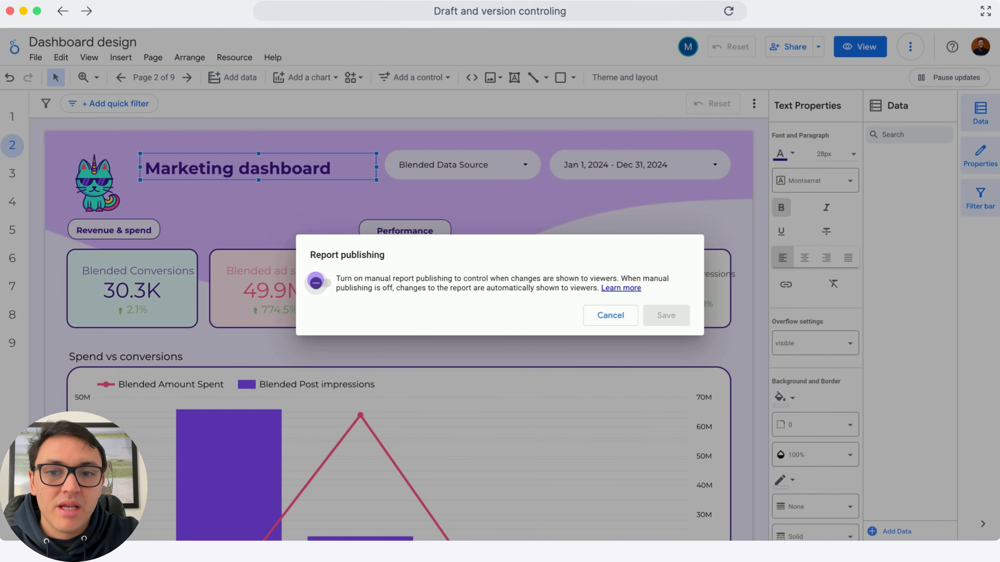
left_click(316, 282)
left_click(669, 332)
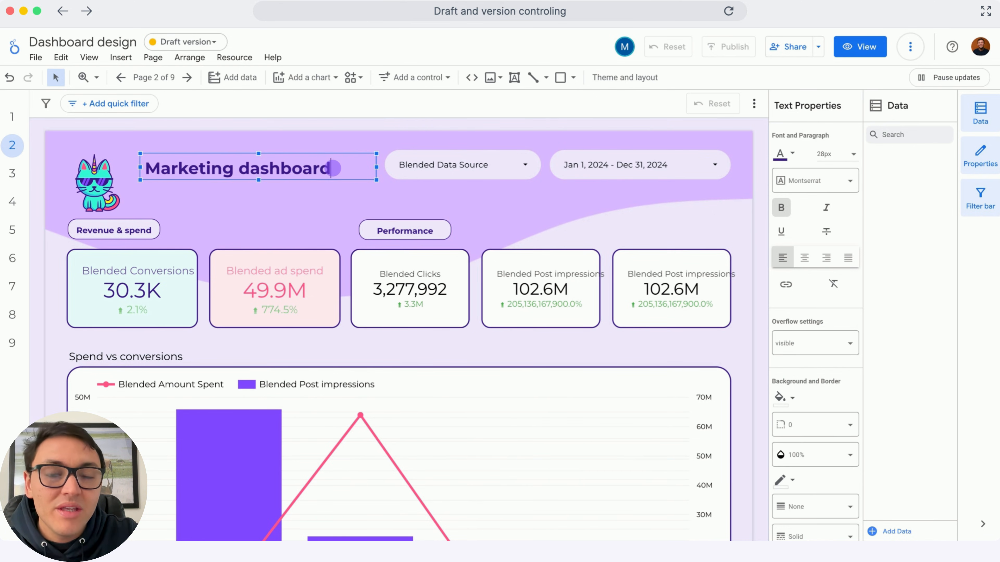
- Change the dashboard title to "Marketing dashboard - Draft", check the published version in view mode and return to editing
type("- Draft")
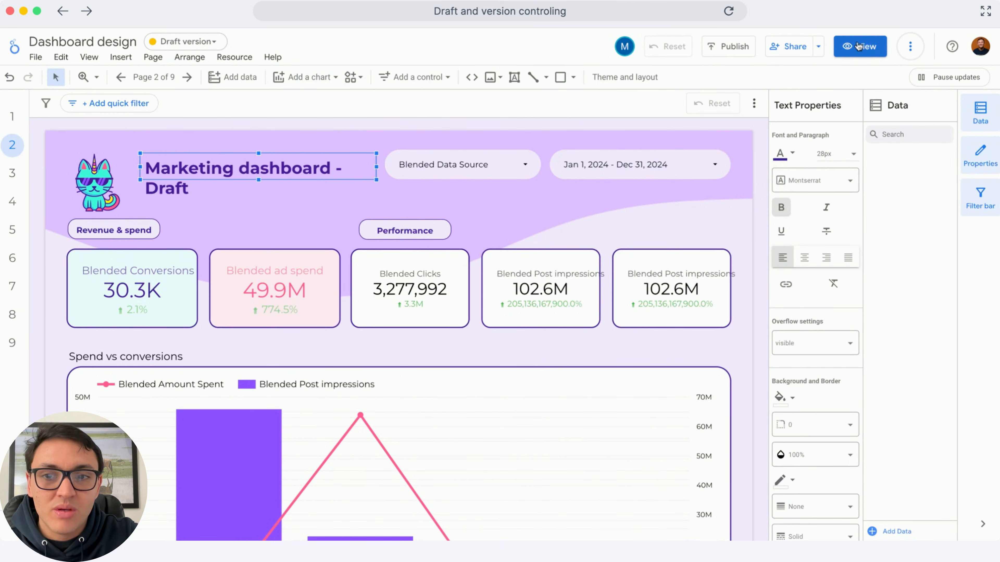
left_click(858, 44)
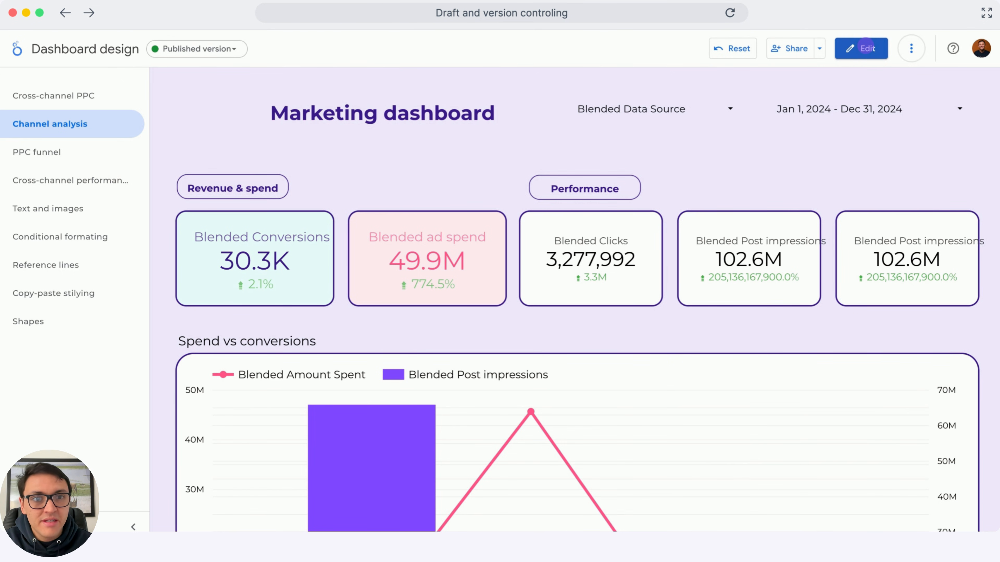
left_click(866, 48)
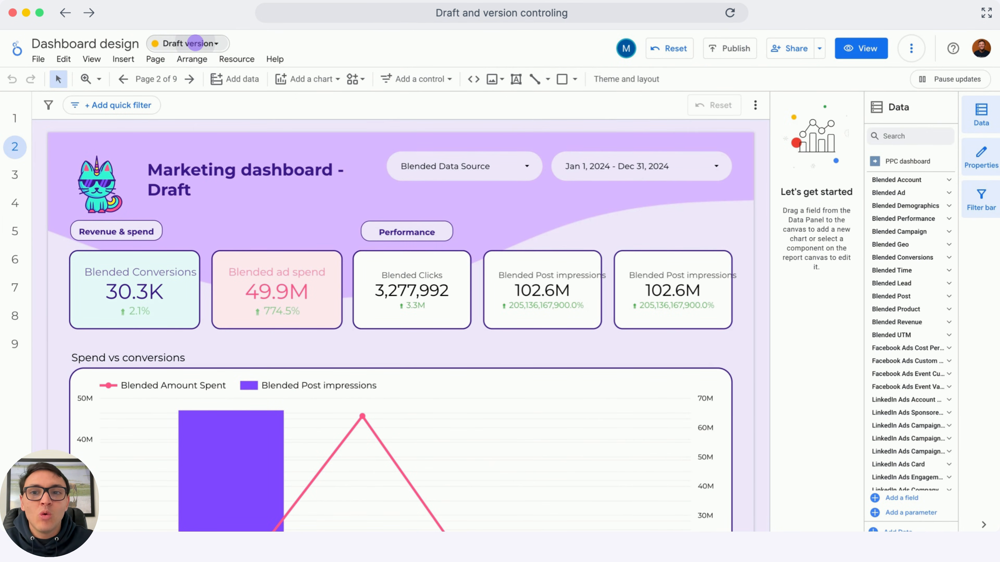
- In the version history, rename the current published version to "Draft title"
left_click(195, 42)
left_click(212, 127)
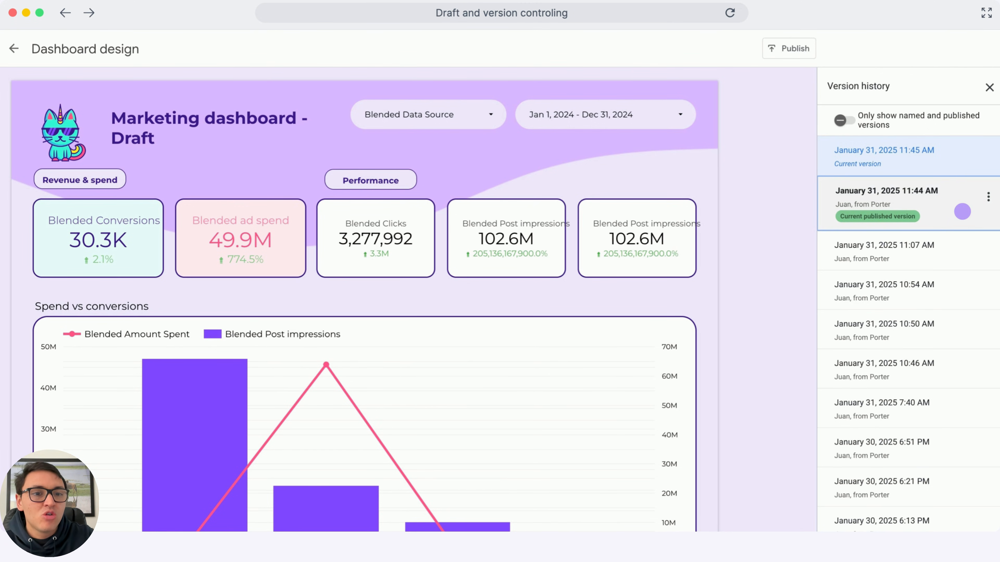
left_click(962, 211)
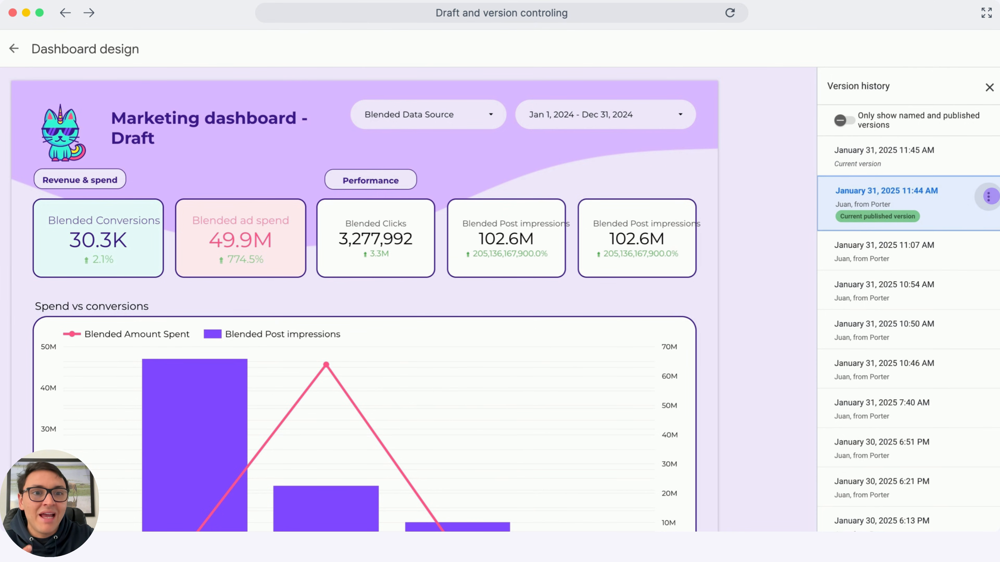
left_click(988, 196)
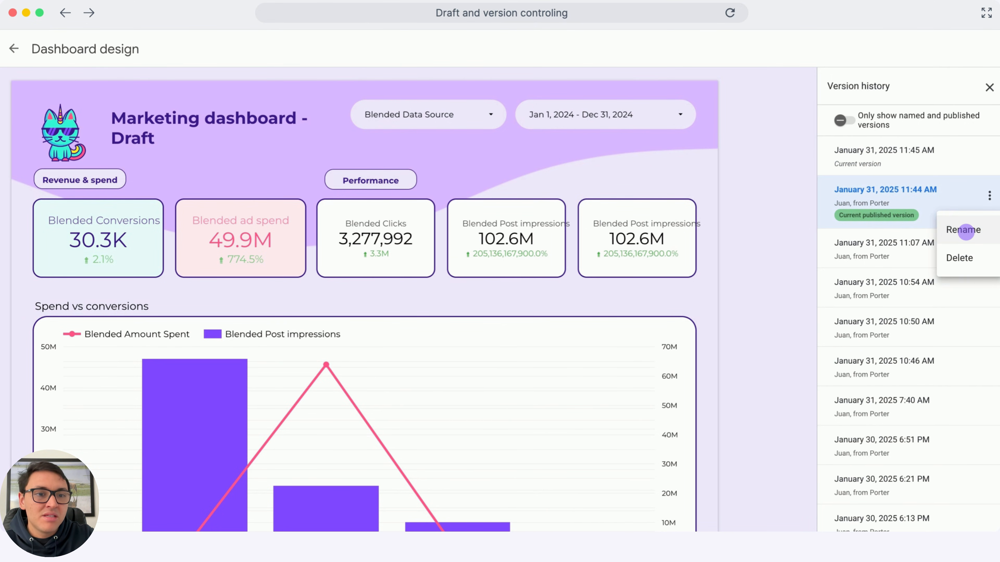
left_click(966, 232)
type("Draft title")
key("Return")
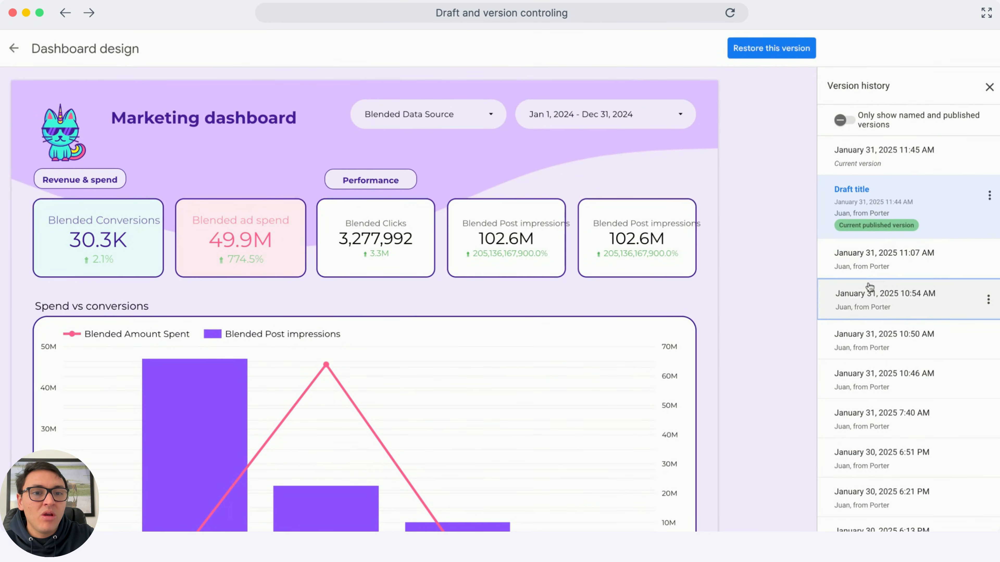
- Preview the January 30, 2025 5:57 PM version and look at its publish and restore options without applying them
scroll(870, 307, "down", 6)
left_click(984, 387)
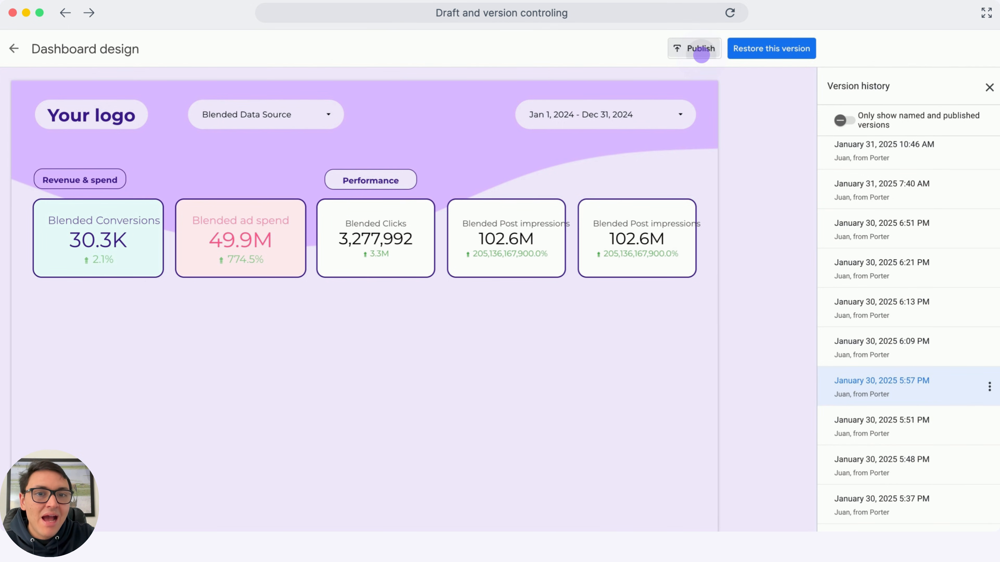
left_click(700, 51)
key("Escape")
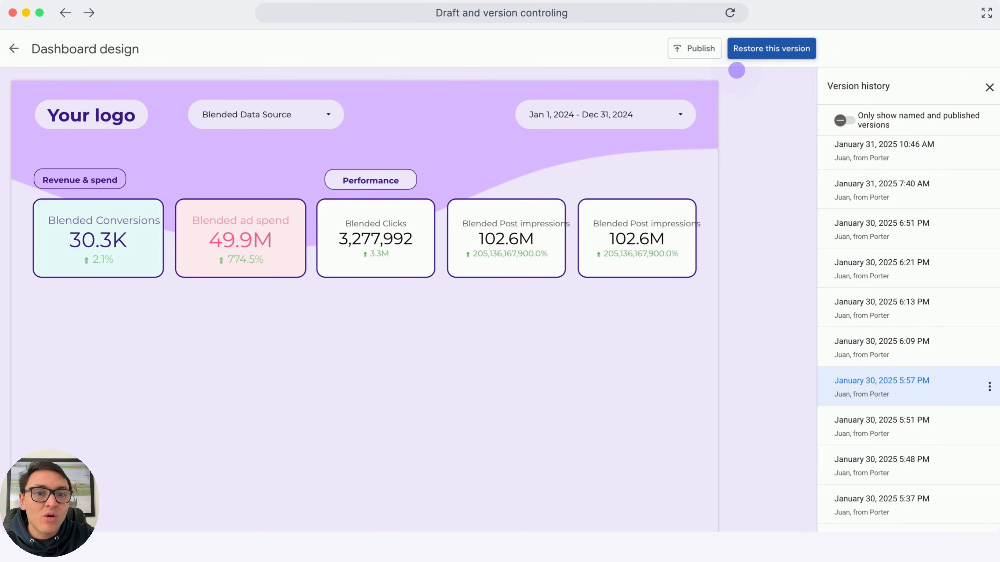
left_click(739, 55)
left_click(745, 315)
- Preview the published version named "Draft title" in the version history
left_click(865, 192)
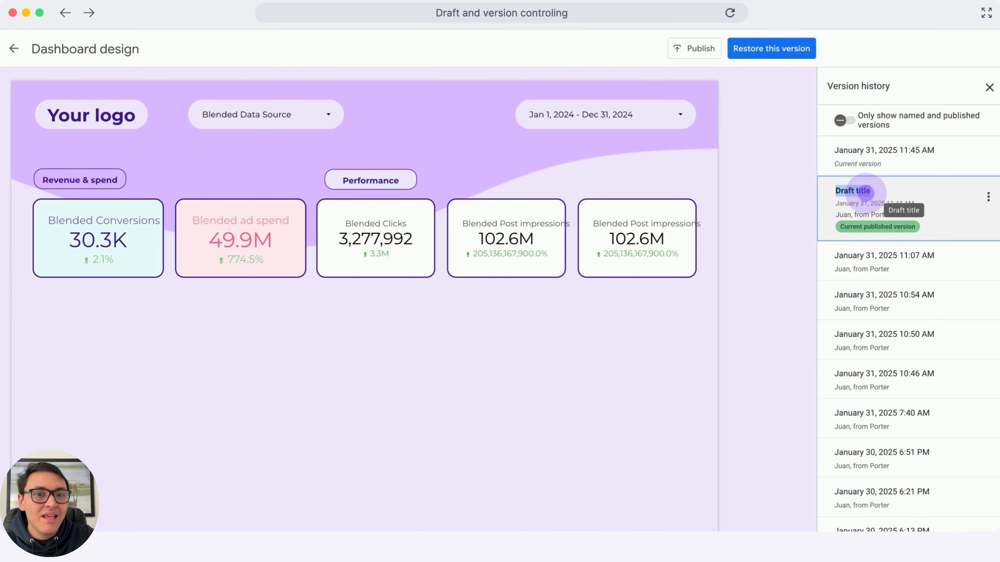
left_click(866, 192)
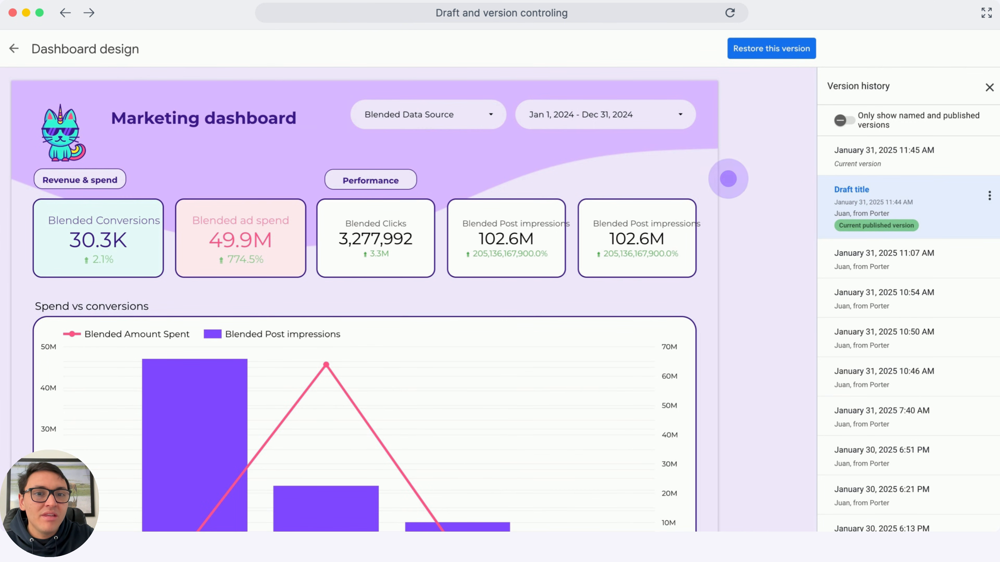